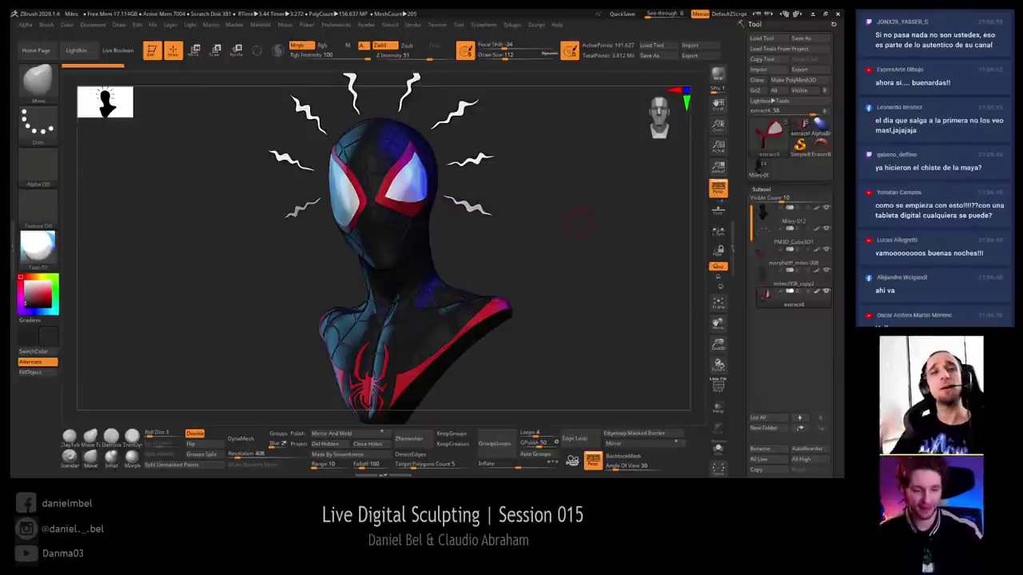
left_click_drag(578, 224, 543, 304)
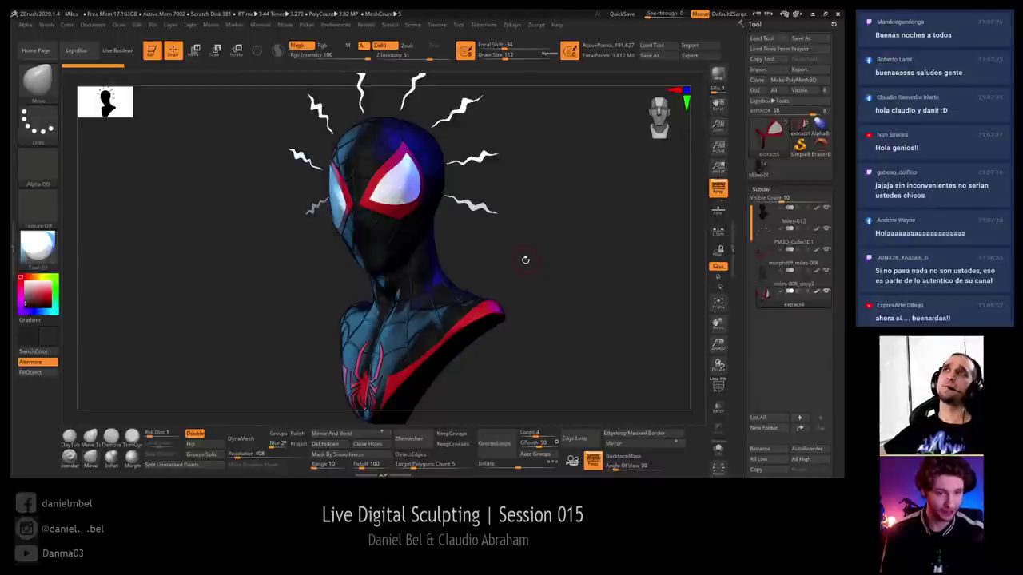
mouse_move(548, 224)
left_mouse_down()
mouse_move(567, 232)
mouse_move(553, 243)
left_mouse_up()
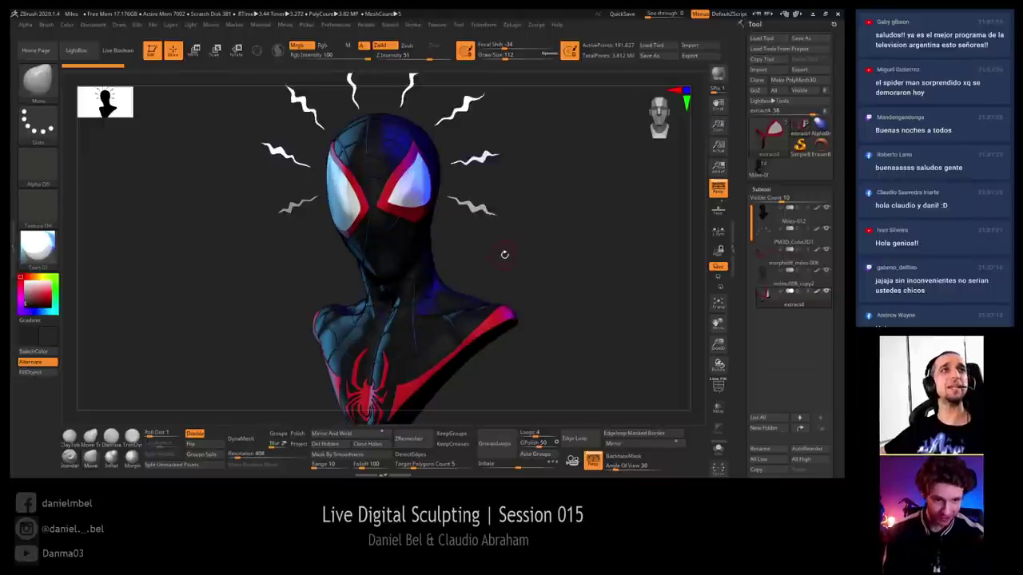
left_click_drag(559, 213, 501, 241)
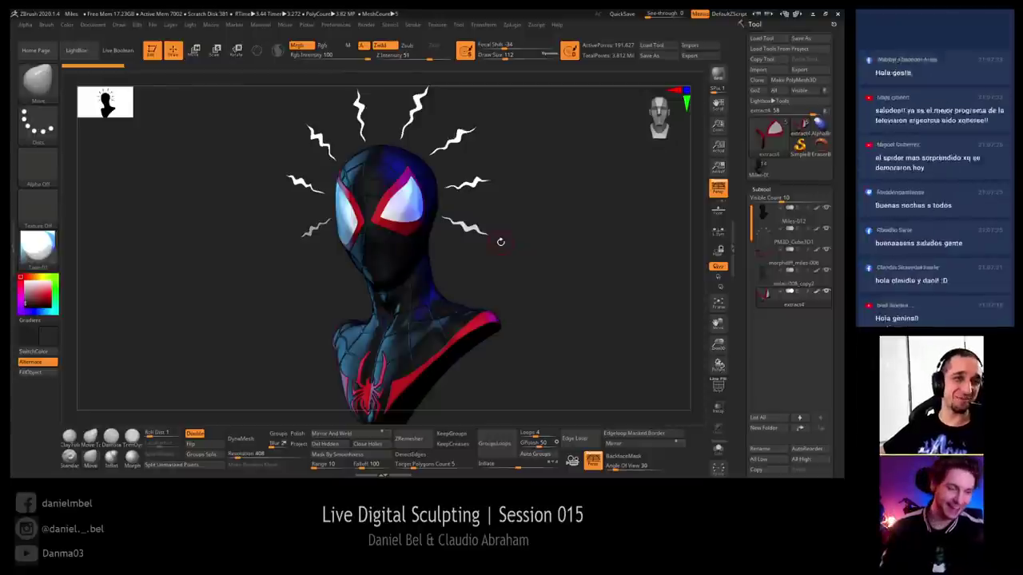
left_click_drag(549, 213, 543, 244)
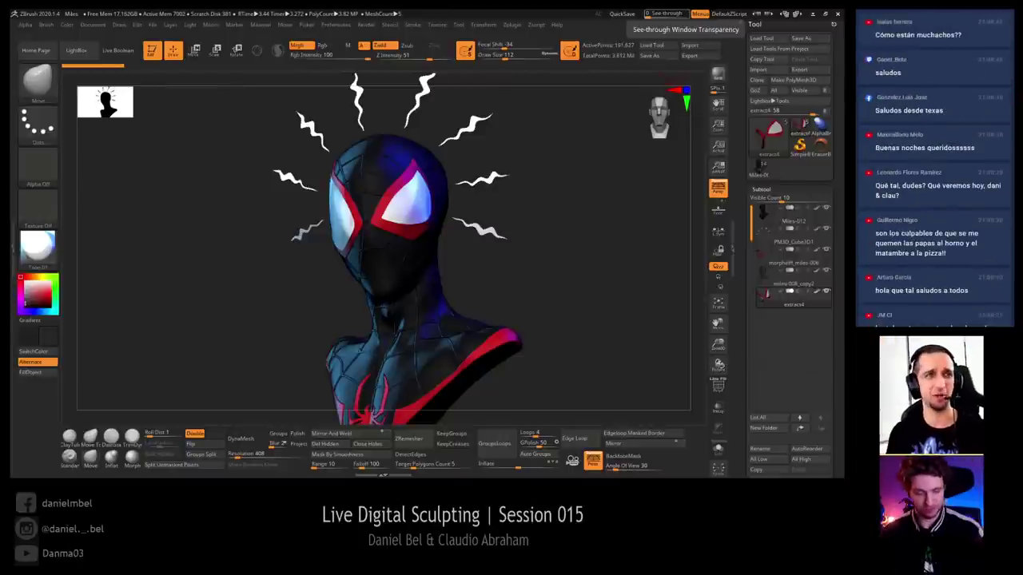
left_click_drag(575, 240, 489, 309)
left_click_drag(533, 254, 546, 256)
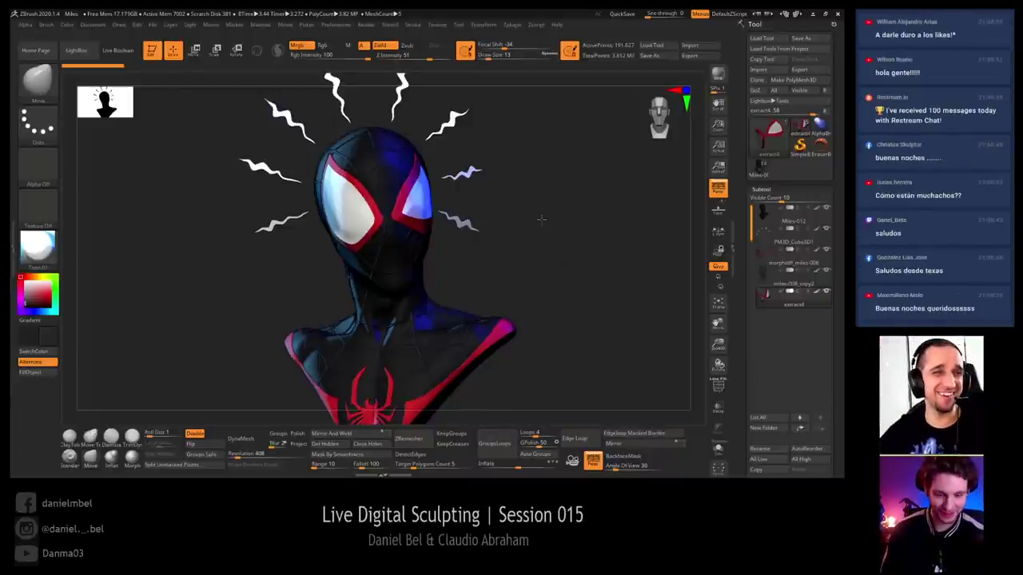
mouse_move(541, 219)
left_mouse_down()
mouse_move(521, 242)
mouse_move(551, 244)
left_mouse_up()
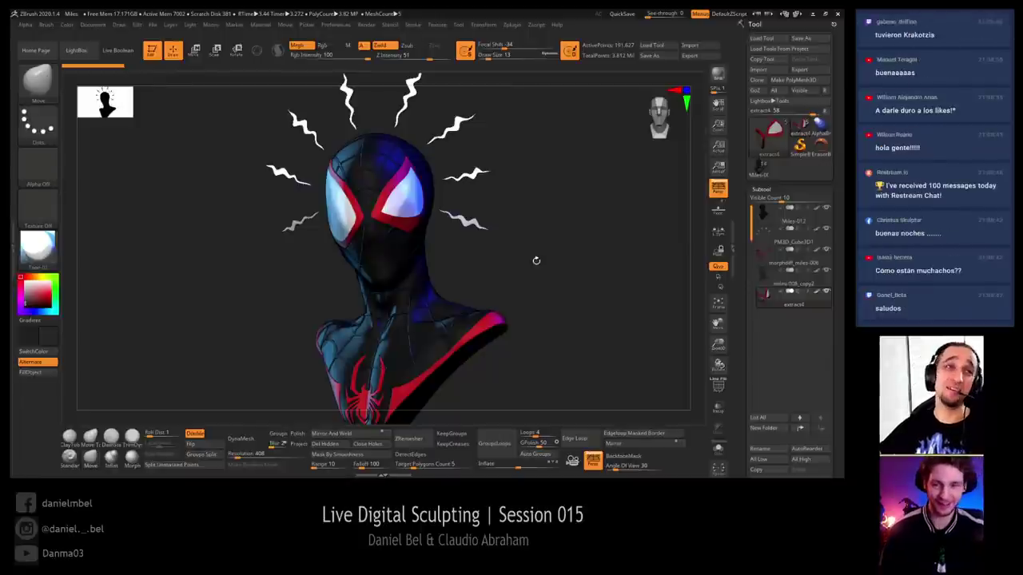
left_click_drag(546, 222, 535, 233)
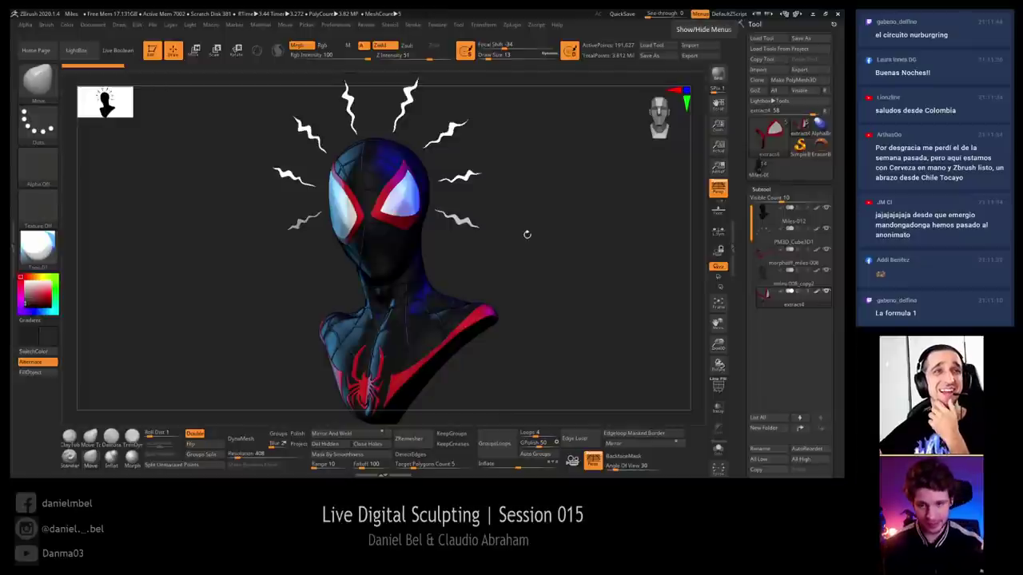
left_click_drag(528, 243, 486, 249)
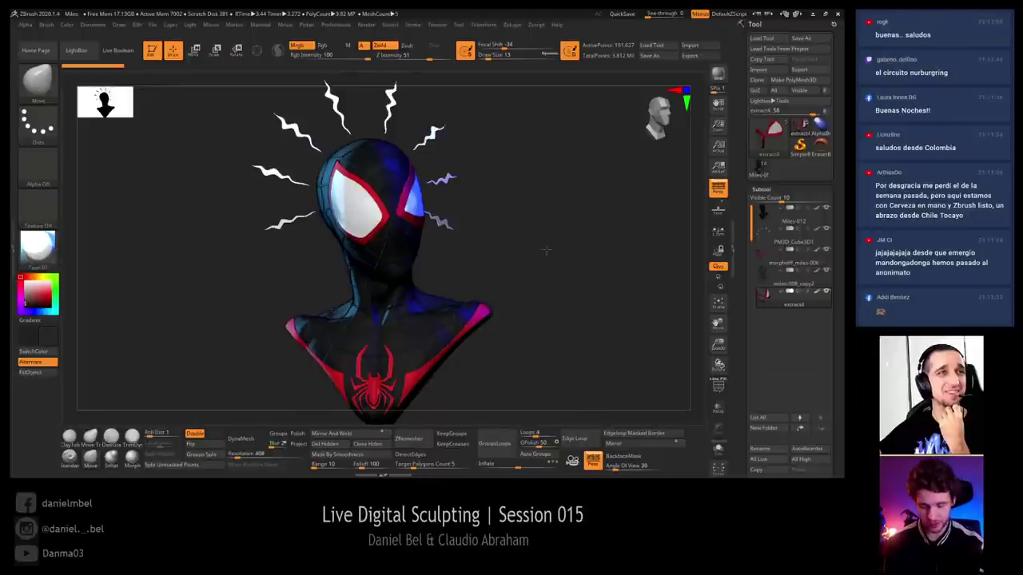
left_click_drag(543, 248, 536, 235)
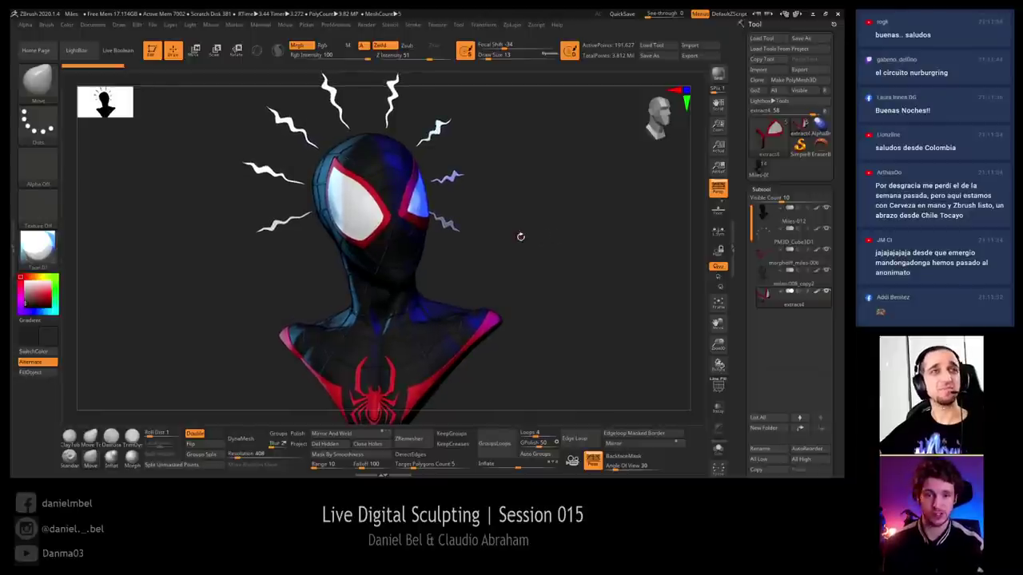
left_click_drag(544, 249, 531, 247)
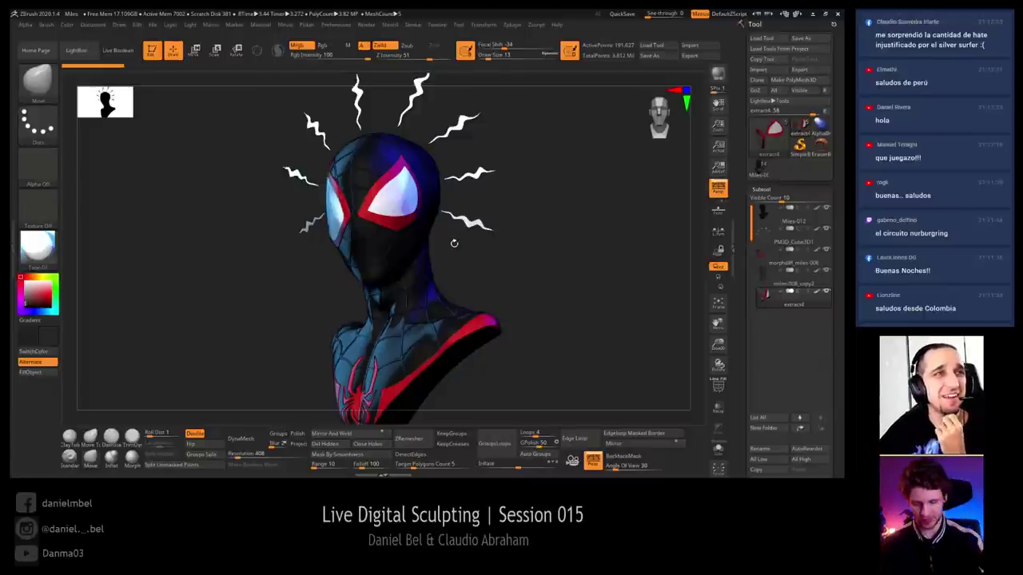
left_click_drag(538, 261, 554, 299)
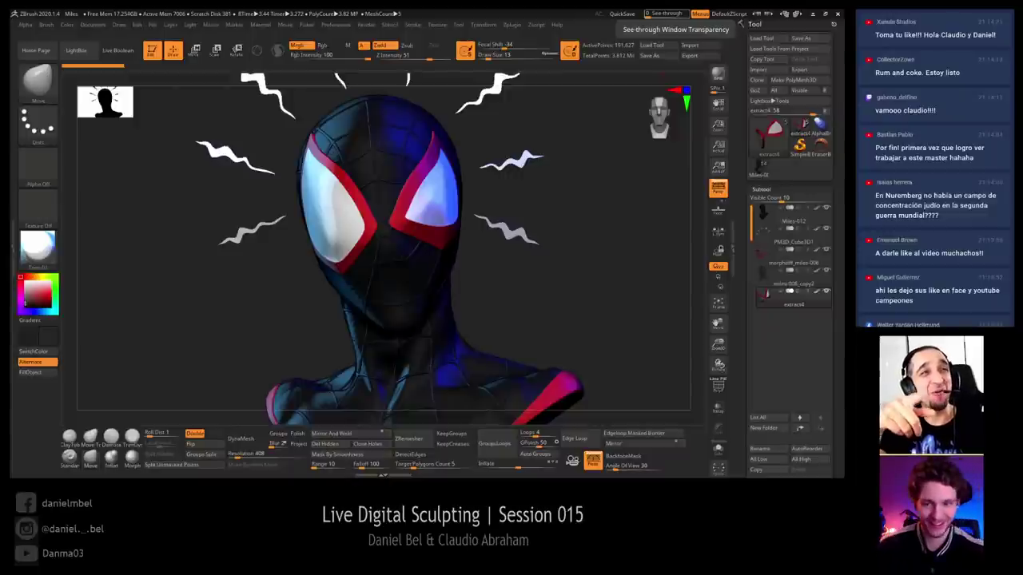
left_click_drag(638, 243, 562, 252)
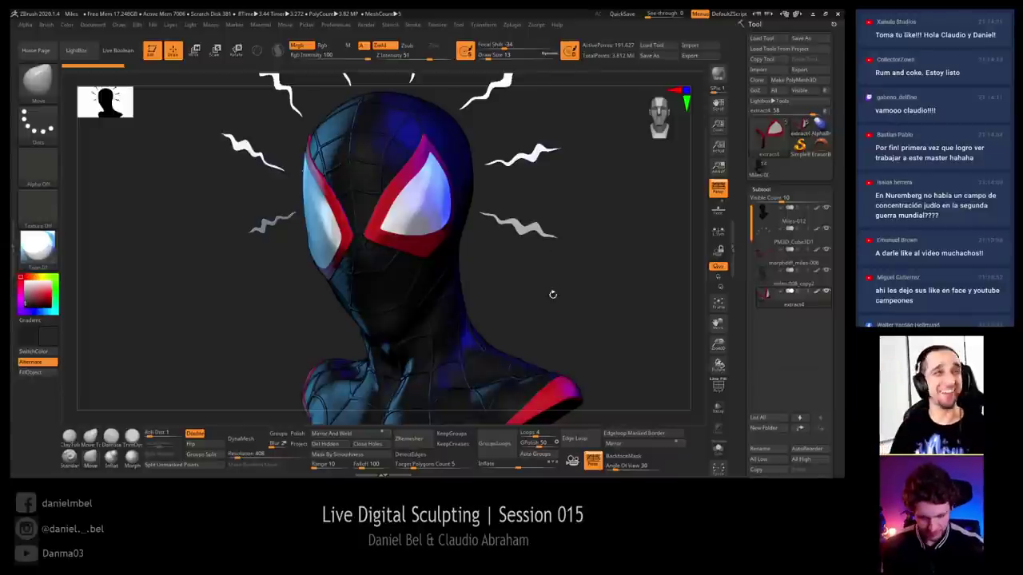
left_click_drag(551, 295, 509, 328)
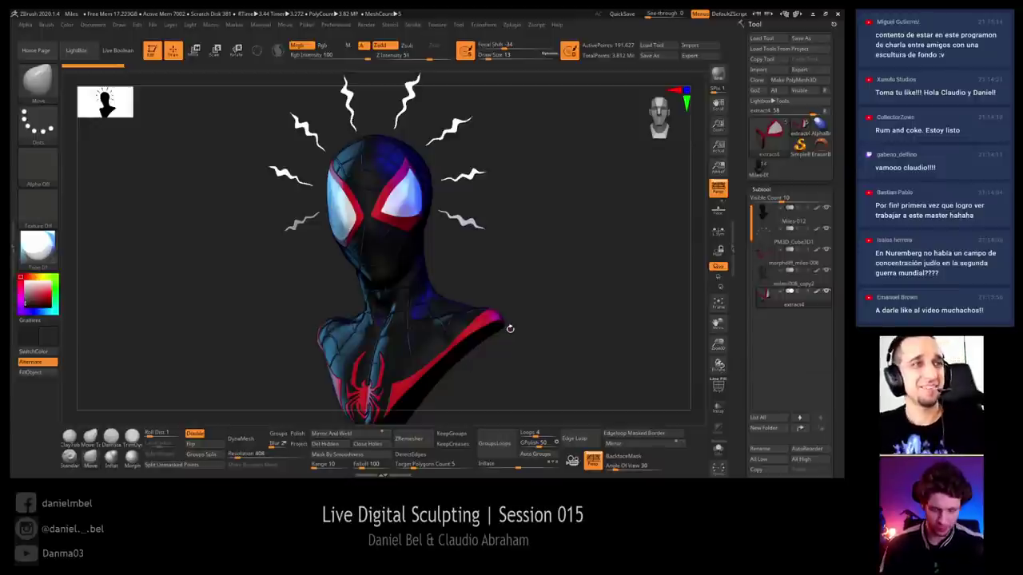
left_click_drag(535, 270, 506, 288)
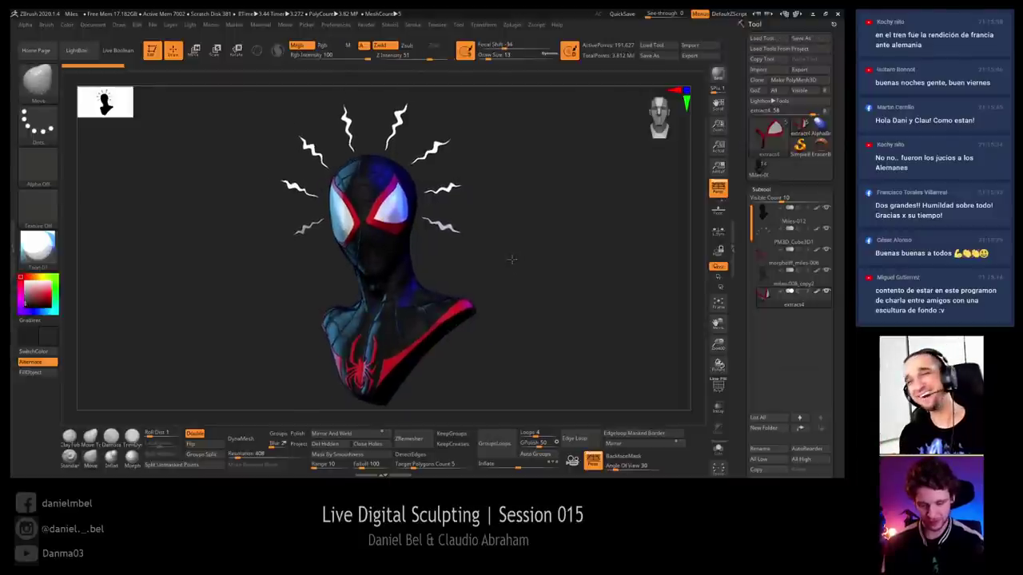
left_click_drag(512, 259, 525, 283, "alt")
key("shift+f")
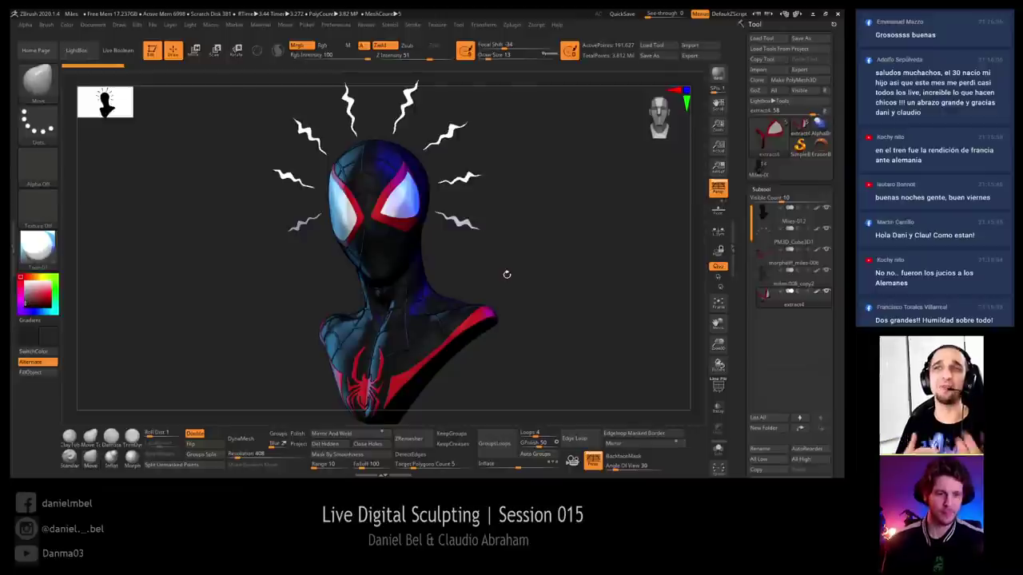
left_click_drag(525, 201, 506, 278, "alt")
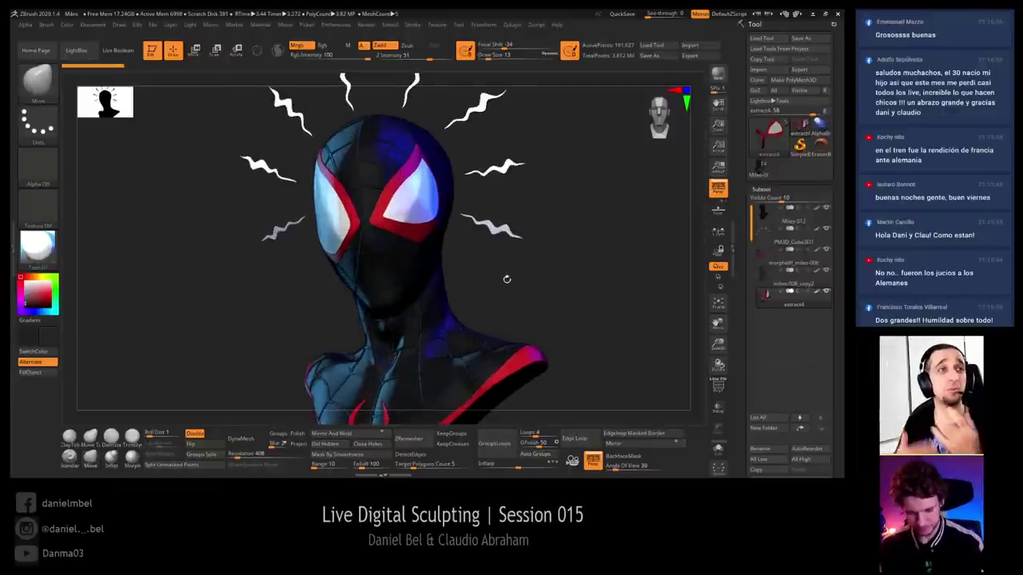
mouse_move(589, 310)
left_mouse_down()
mouse_move(564, 315)
mouse_move(605, 292)
mouse_move(584, 299)
left_mouse_up()
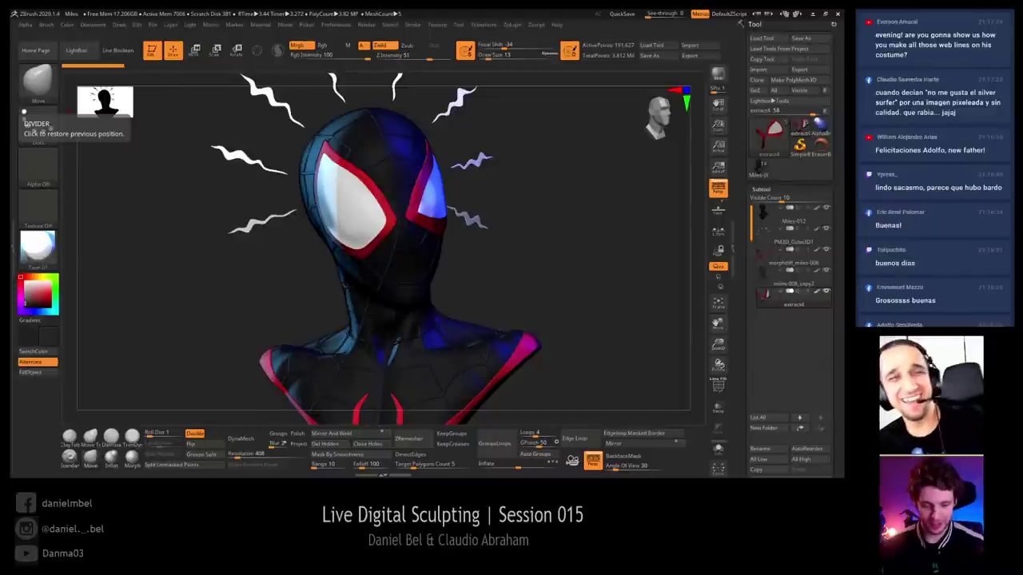
left_click_drag(603, 257, 530, 260)
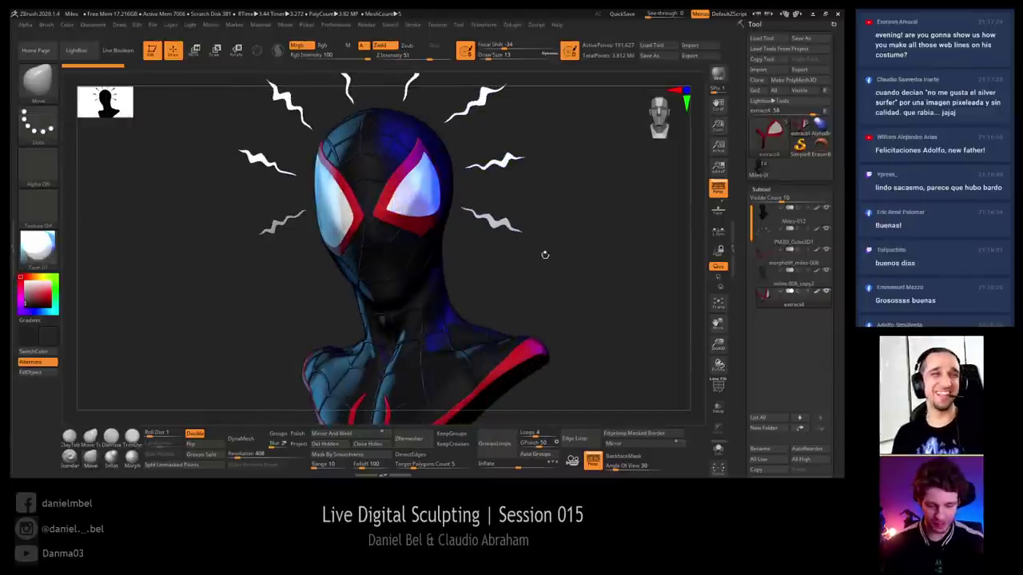
left_click_drag(548, 296, 525, 305)
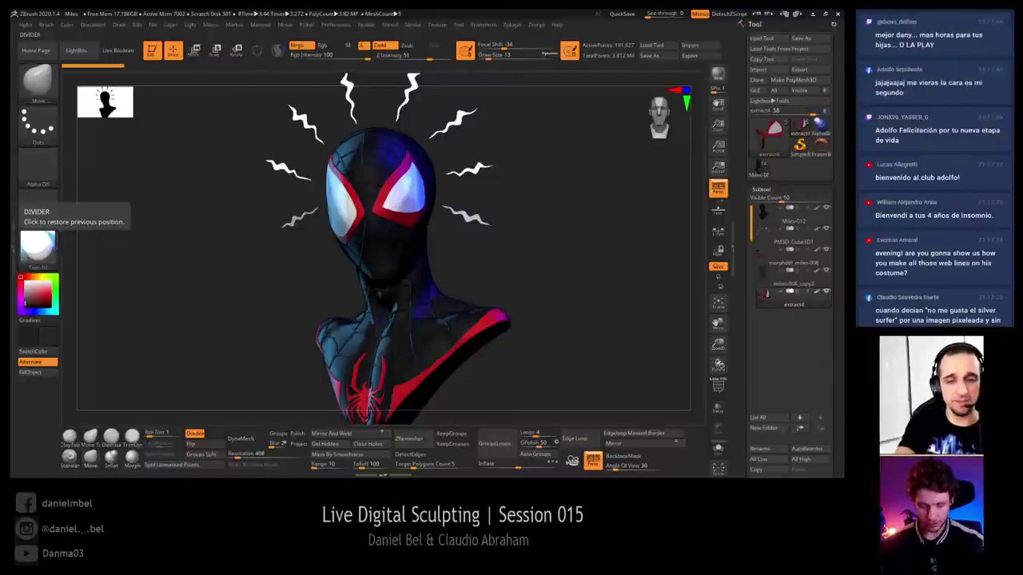
left_click_drag(541, 259, 535, 249)
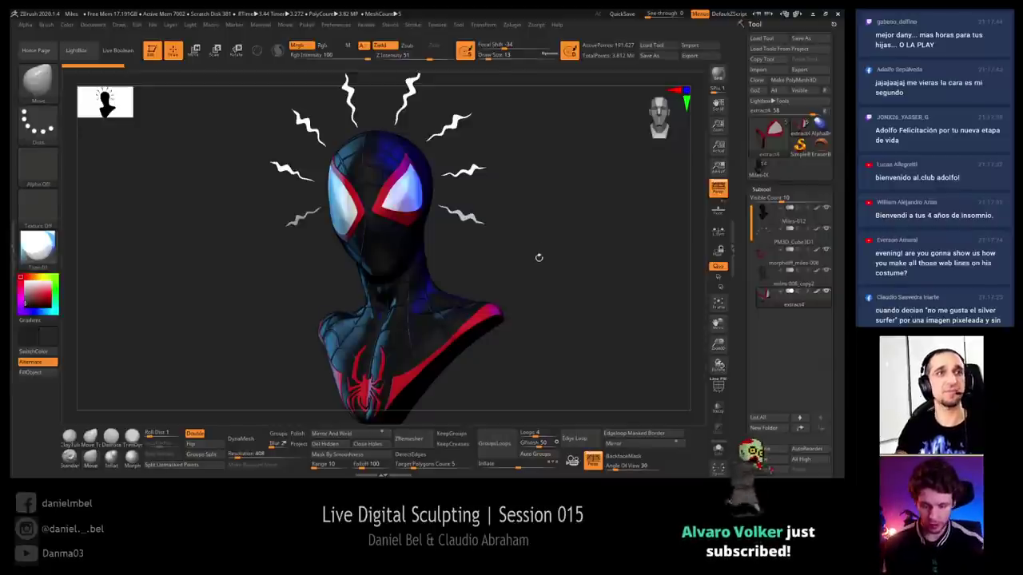
Show the polygroup wireframe on the bust and make the web-line subtool miles-008_copy2 active
left_click_drag(536, 248, 339, 262)
left_click_drag(580, 238, 437, 208)
key("shift+f")
left_click(394, 253, "alt")
left_click(370, 141, "alt")
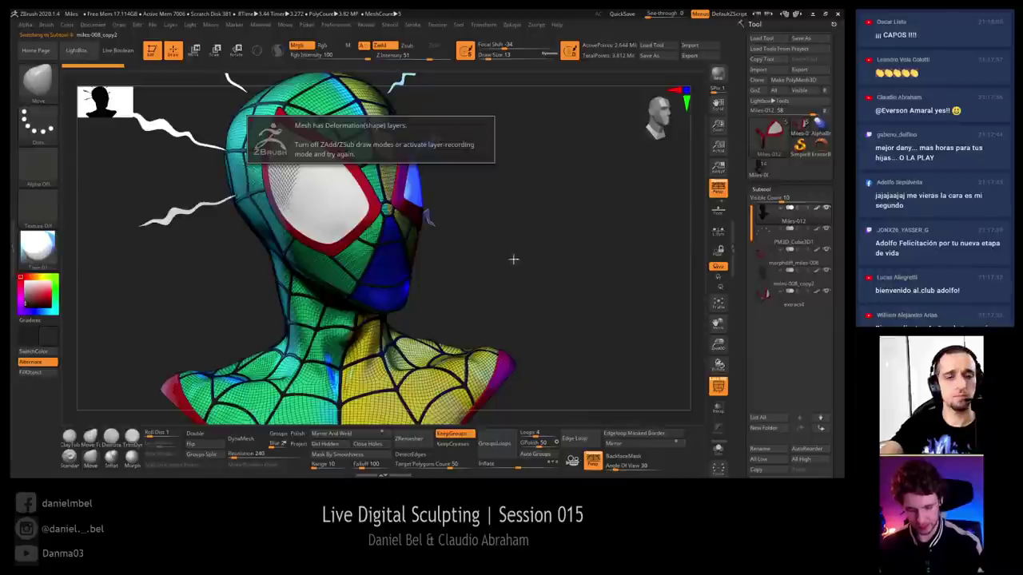
left_click_drag(514, 259, 444, 230)
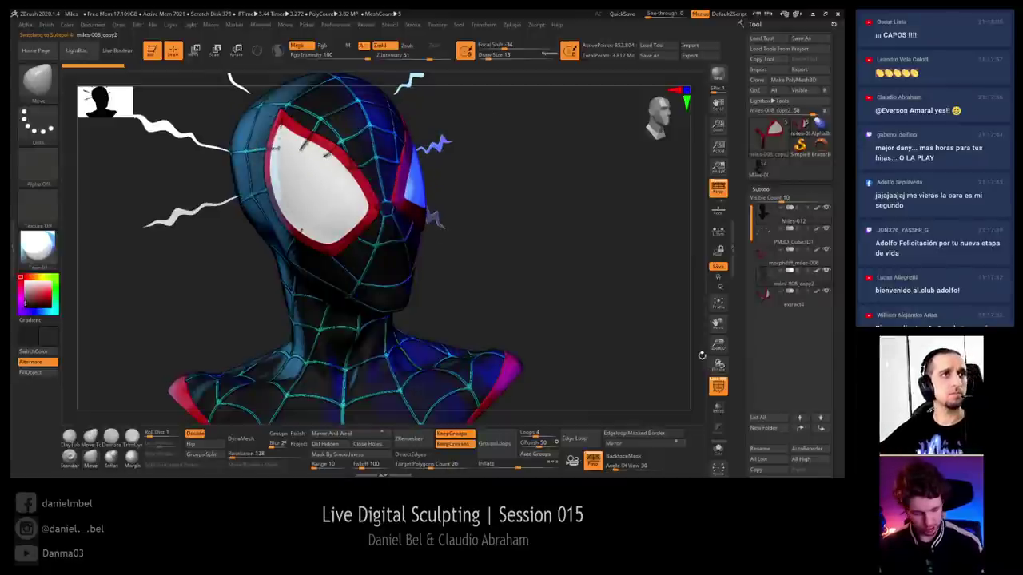
Turn off the painted colours on all subtools, hide the wireframe and set the display colour to grey
left_click(818, 271, "shift")
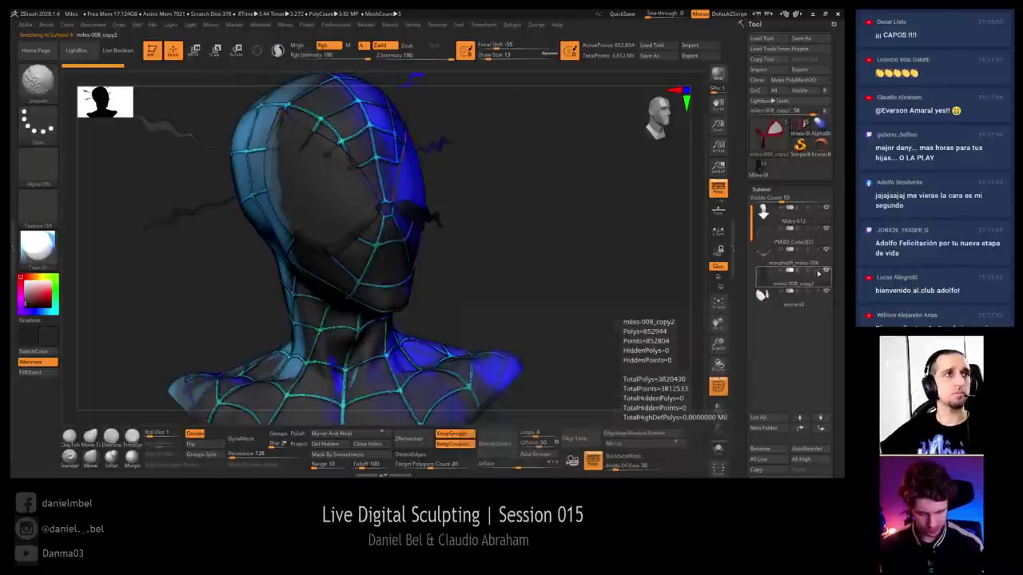
key("shift+f")
left_click_drag(541, 299, 299, 295)
left_click(28, 295)
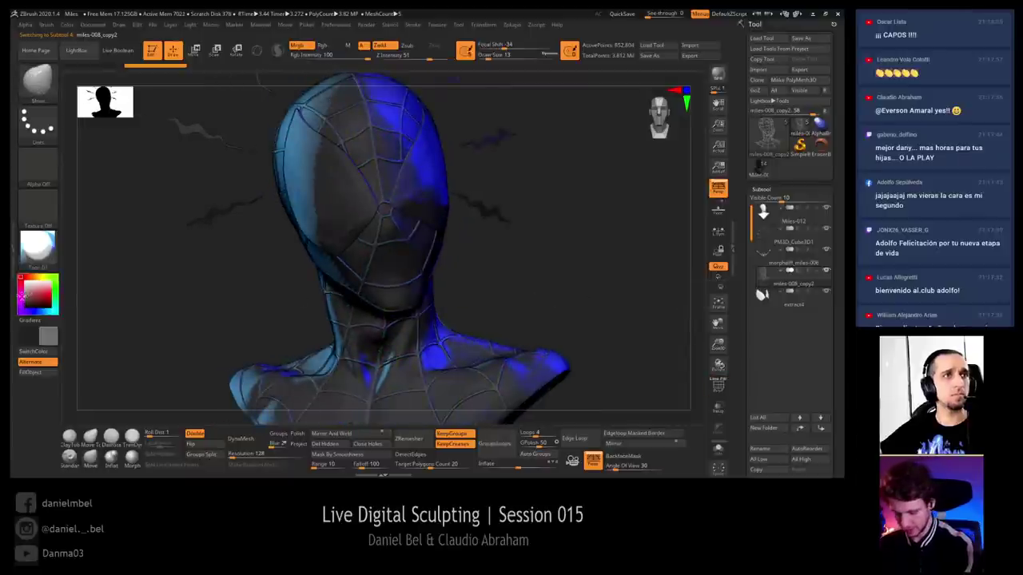
Switch off the extra scene lights, leaving only the first one on, and aim it from the front
left_click(189, 25)
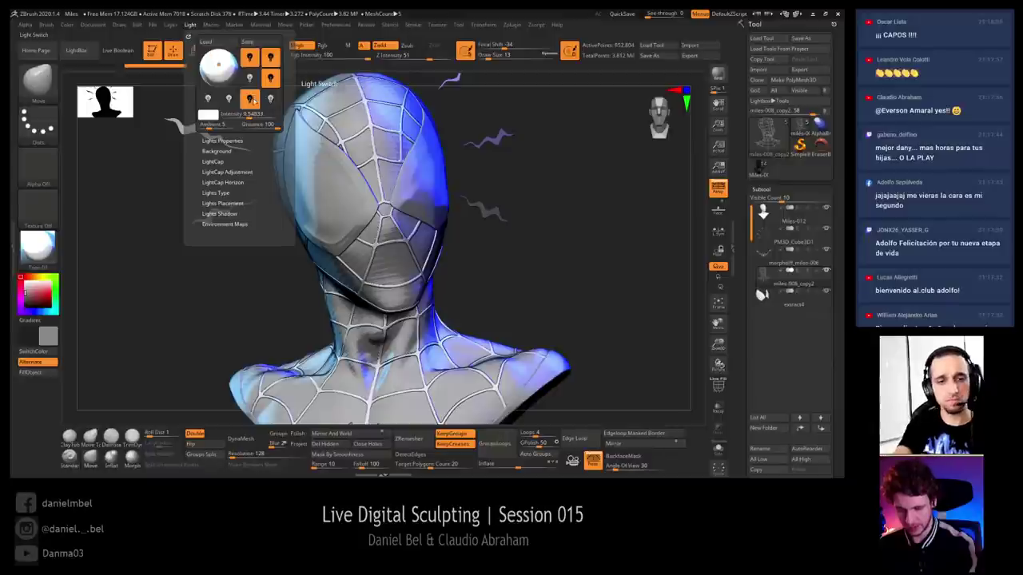
left_click(253, 80)
left_click(270, 79)
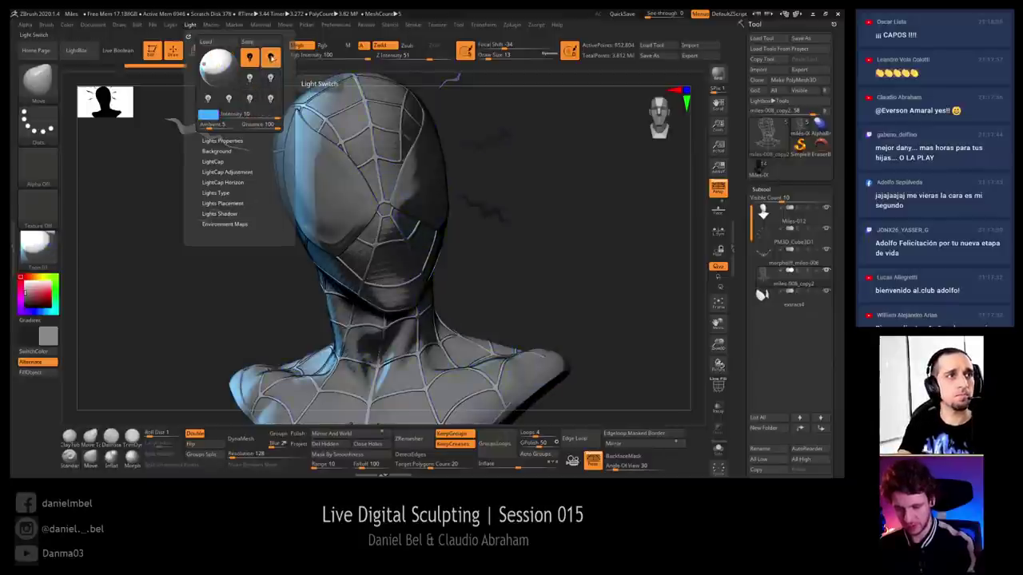
left_click(269, 57)
left_click(251, 59)
left_click(217, 64)
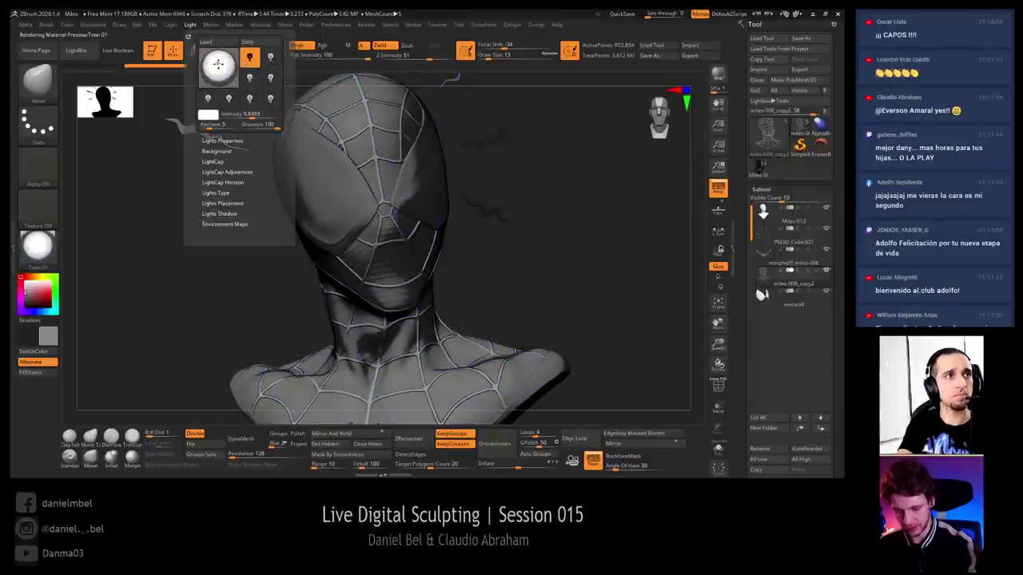
Raise the low end of the light's intensity curve and change the shading material to BasicMaterial
left_click(223, 140)
left_click(218, 149)
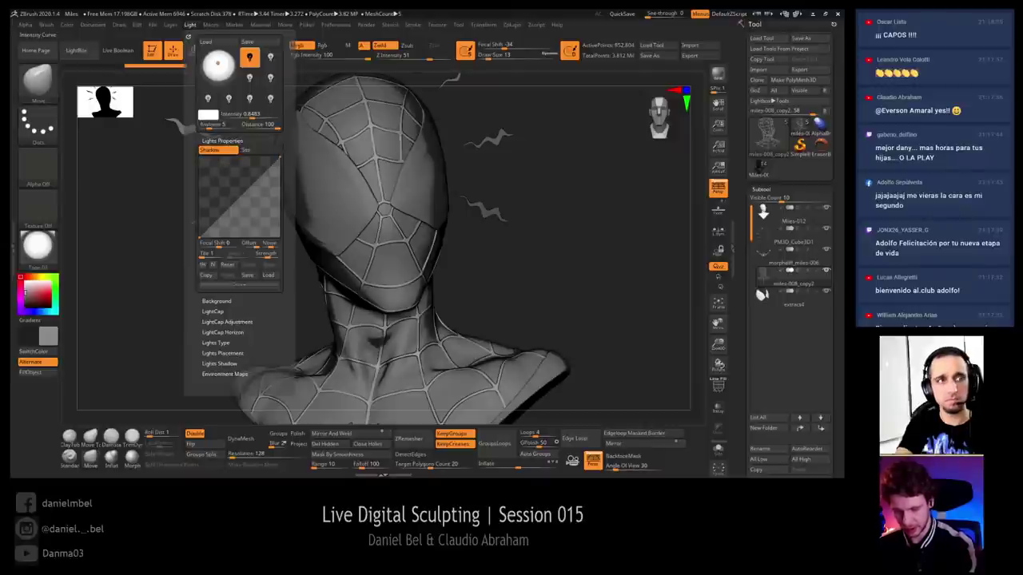
left_click_drag(199, 237, 199, 166)
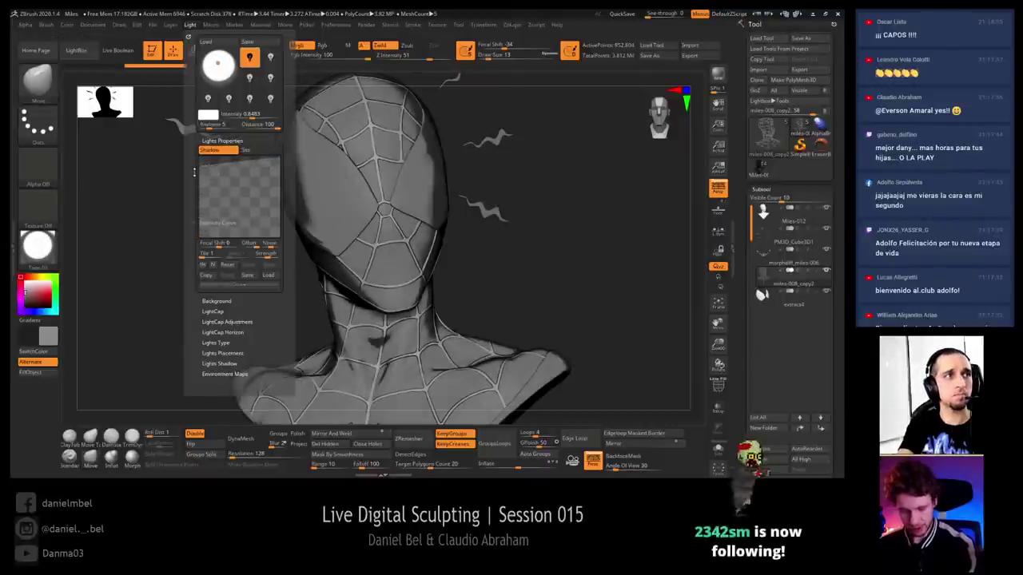
left_click(37, 247)
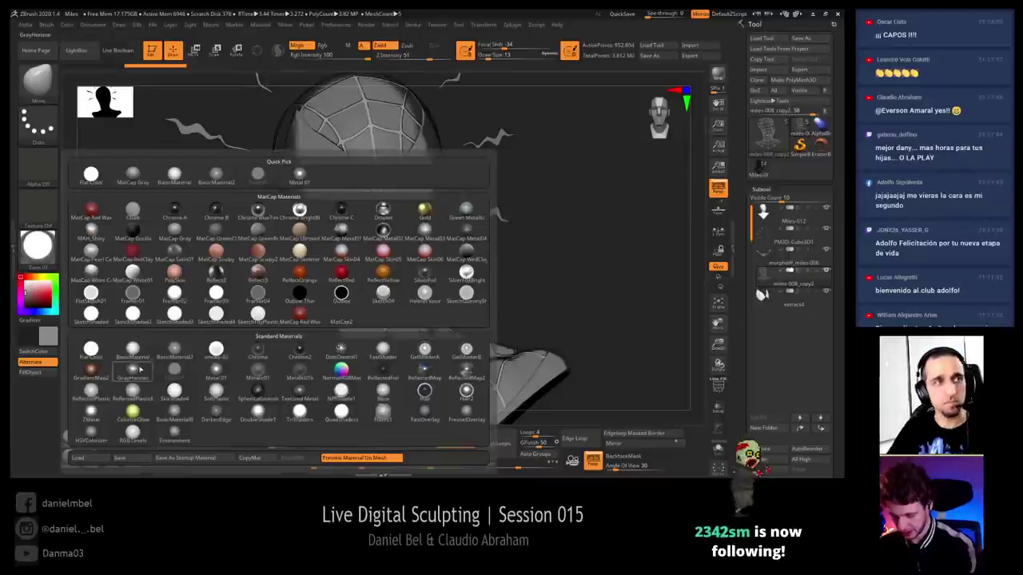
left_click(136, 348)
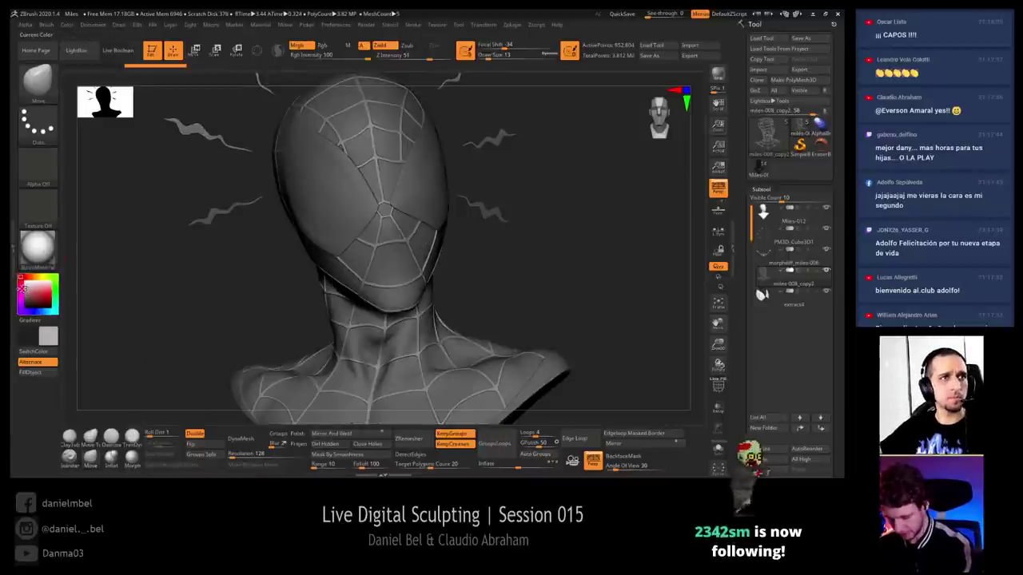
Examine the web lines around the face and neck from both sides, with and without the wireframe
left_click_drag(575, 258, 606, 292)
left_click_drag(608, 254, 531, 242)
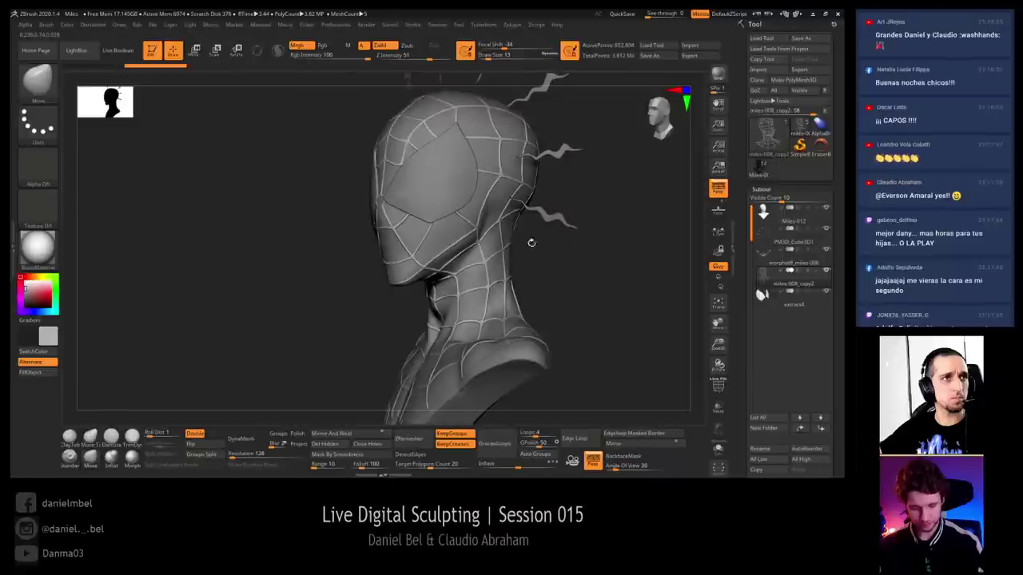
key("shift+f")
key("shift+f")
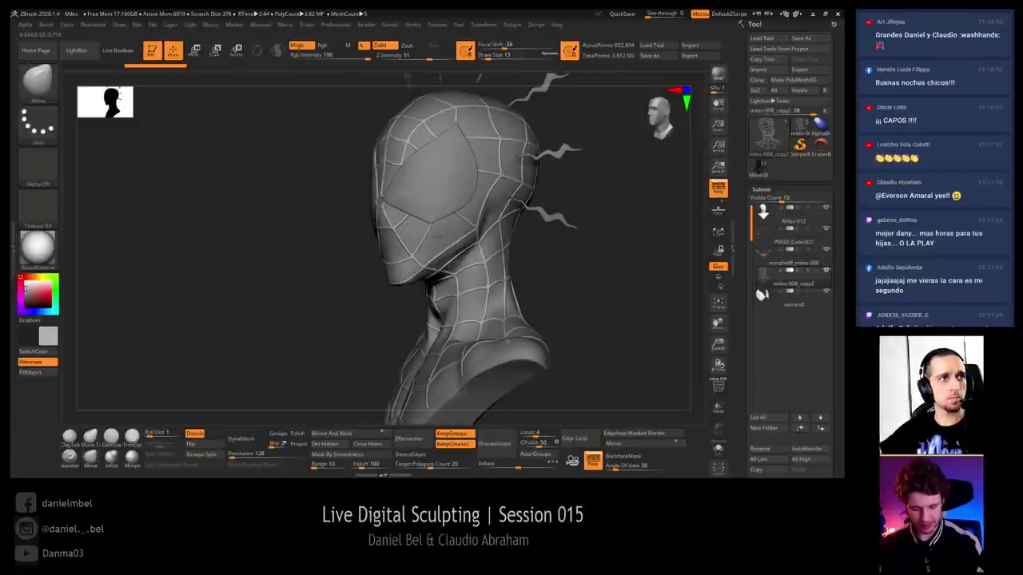
right_click_drag(372, 234, 429, 282)
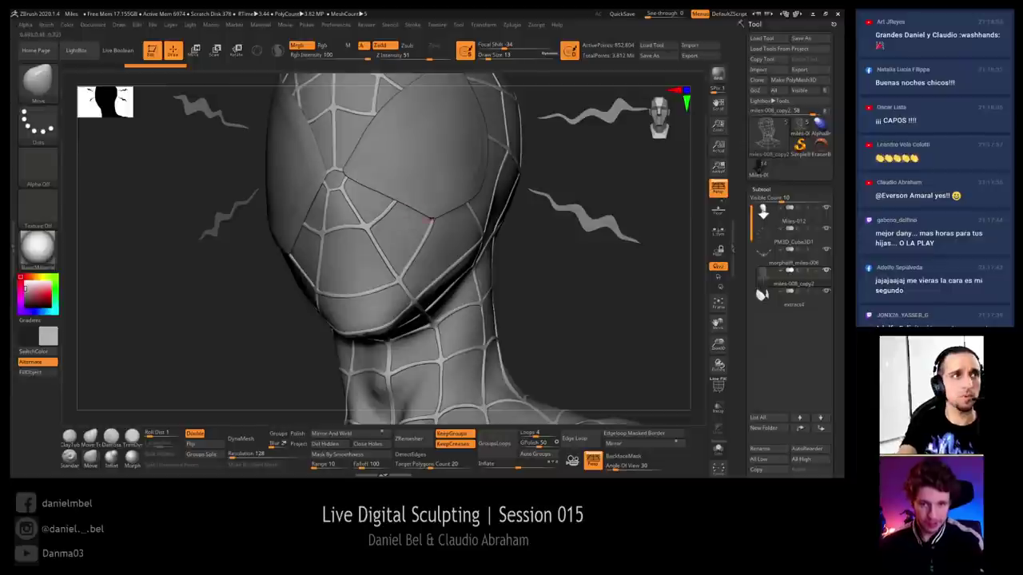
right_click_drag(397, 236, 348, 189)
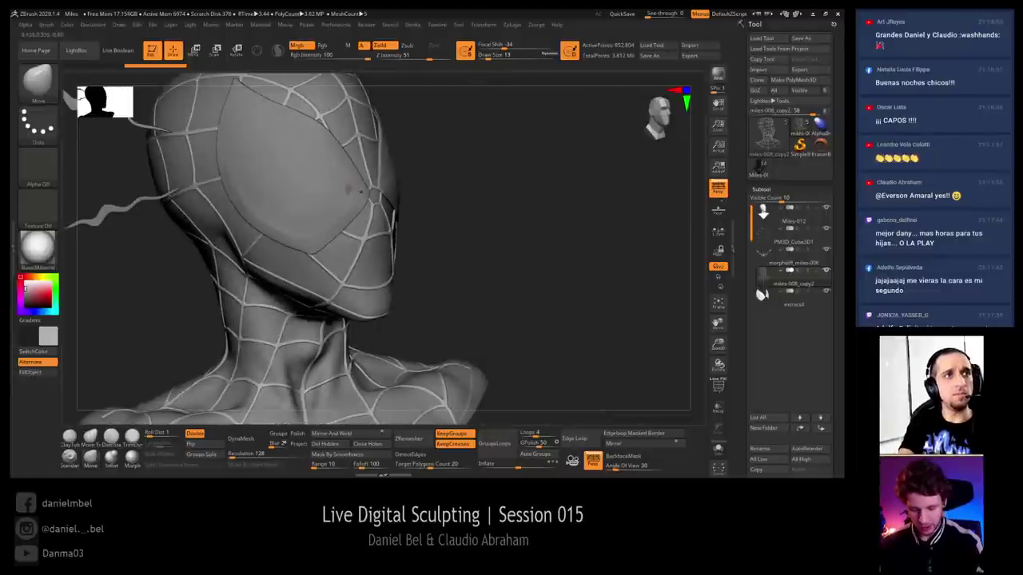
Switch to the full Miles-007_001 bust tool and turn off the painted colours on its visible subtools
right_click_drag(485, 308, 494, 209, "ctrl")
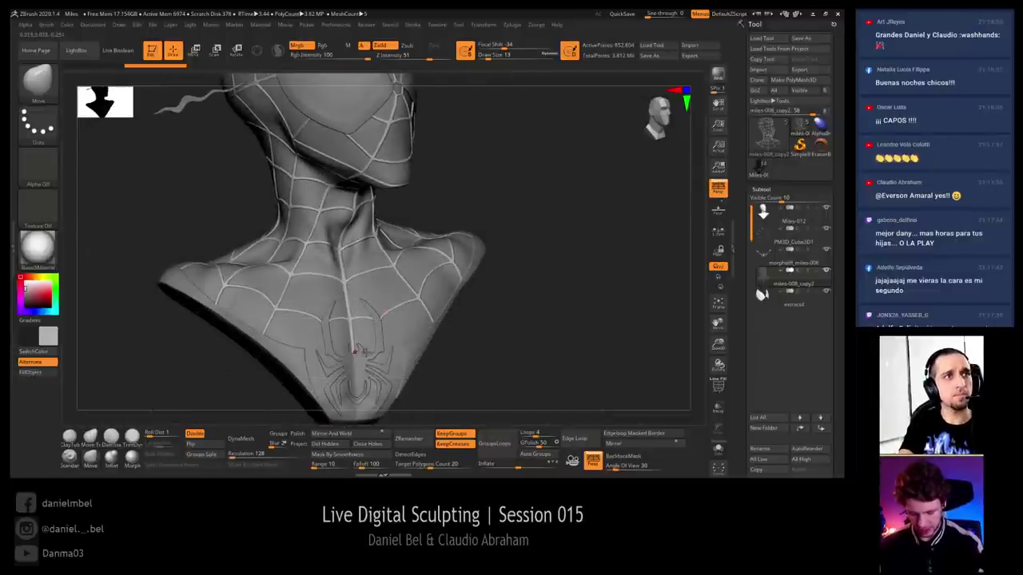
right_click_drag(356, 351, 356, 294)
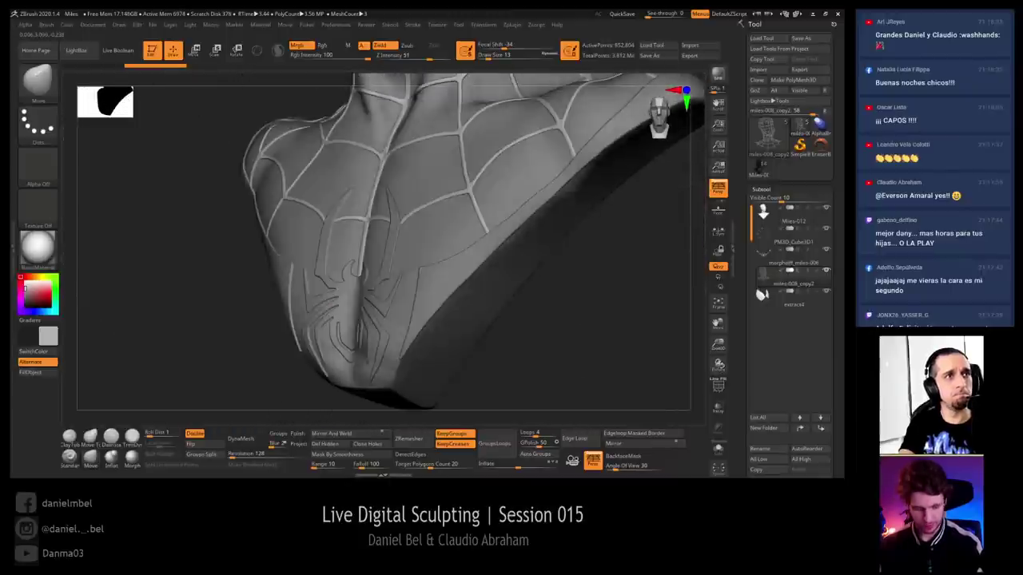
left_click(759, 169)
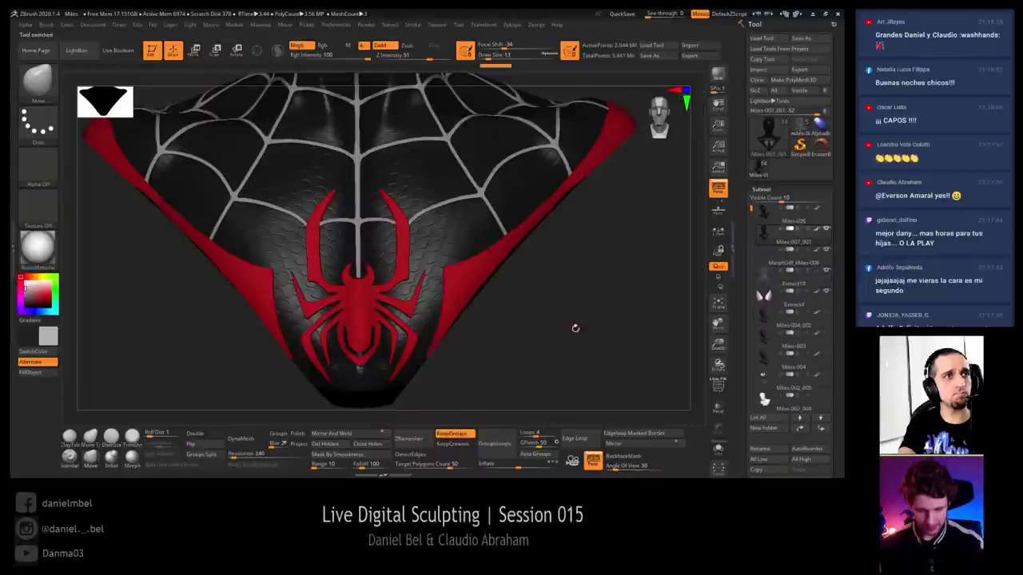
left_click(817, 228)
right_click_drag(615, 281, 577, 250, "ctrl")
right_click_drag(577, 256, 565, 380, "alt")
left_click(362, 129)
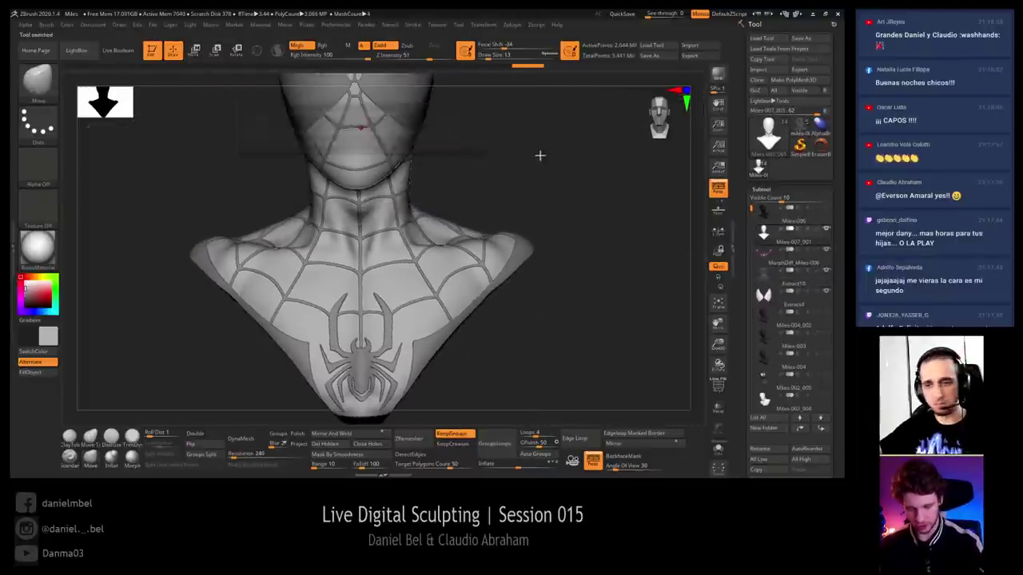
Examine the uncoloured bust's web lines and spider emblem from the front and from above
right_click_drag(537, 155, 560, 249, "alt")
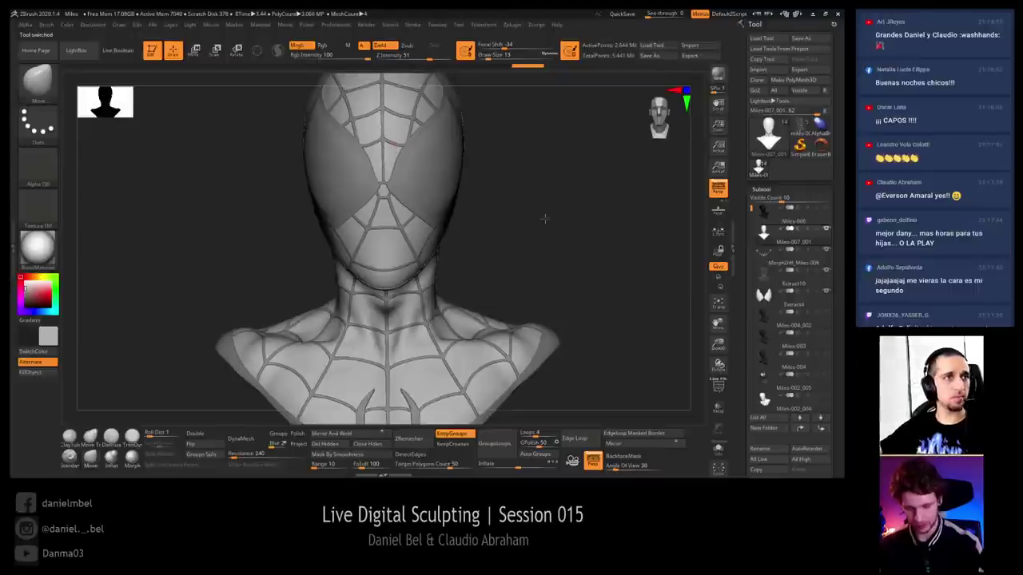
key("f")
right_click_drag(567, 210, 622, 240)
right_click_drag(397, 207, 407, 290)
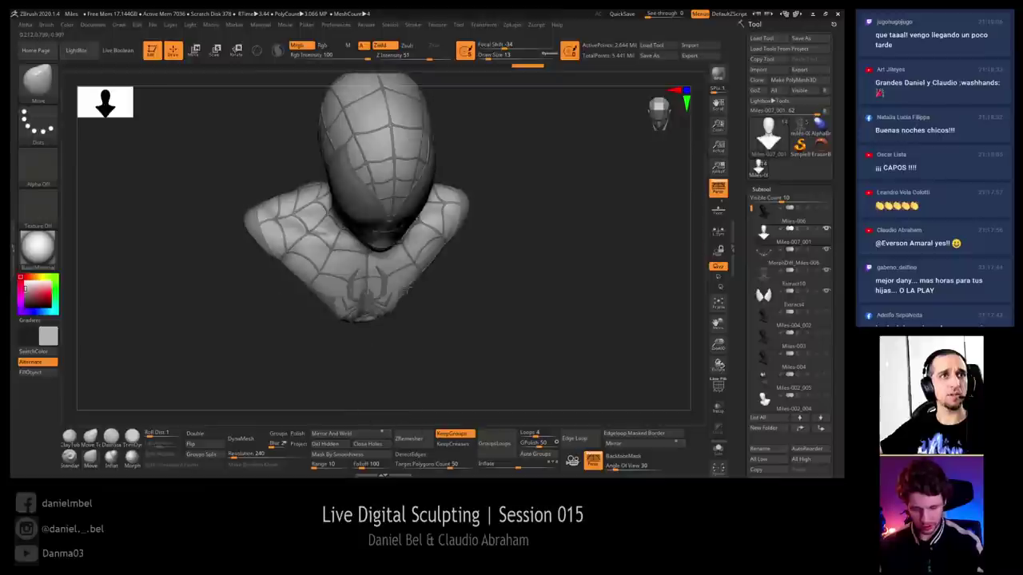
right_click_drag(476, 251, 536, 284)
Delete both sculpting layers from the Miles-007_001 subtool
left_click_drag(777, 190, 777, 188)
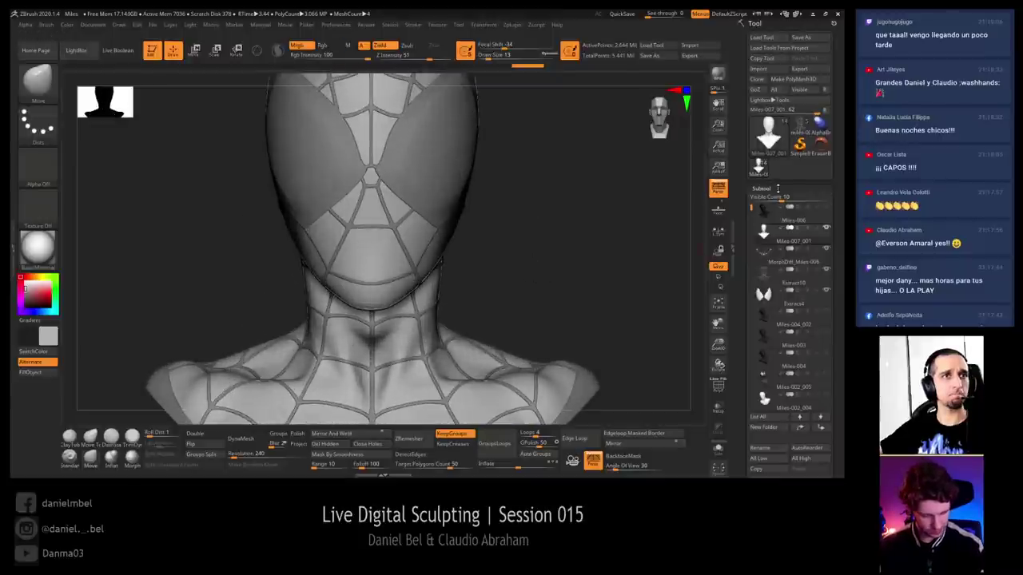
left_click(777, 188)
left_click(761, 230)
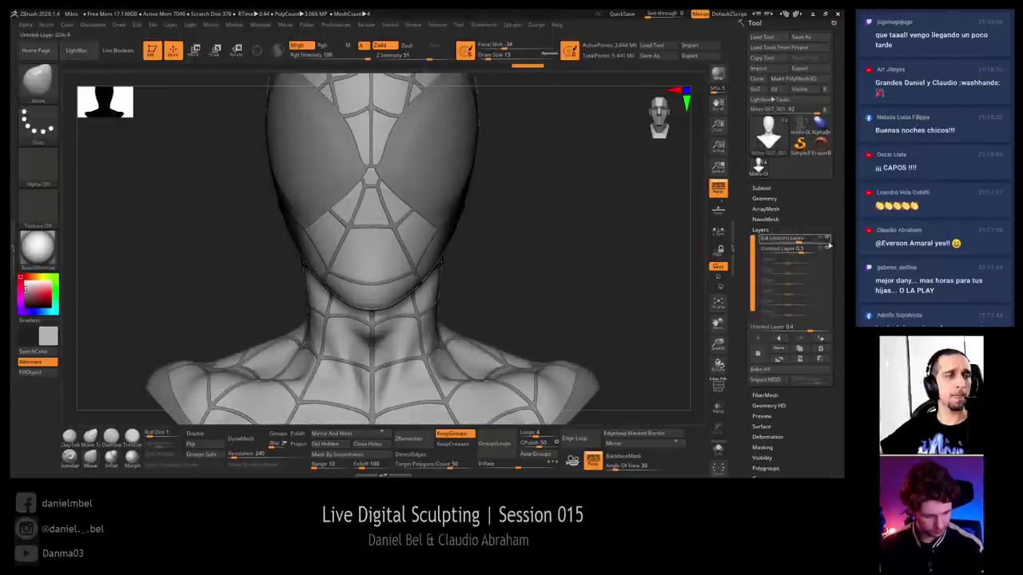
left_click(820, 351)
left_click(820, 350)
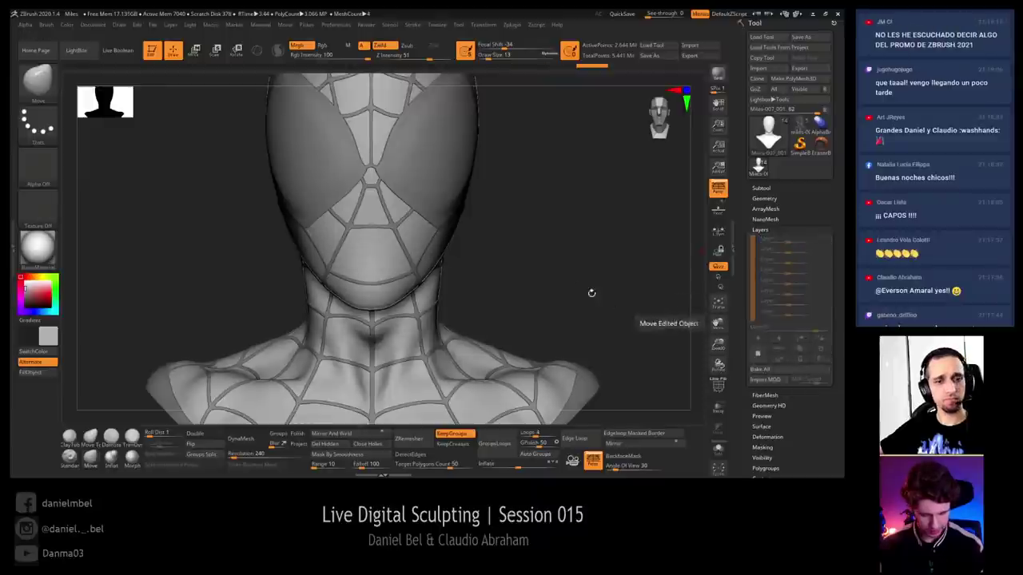
Hide the web line, eye and spider emblem subtools so only the base bust is displayed
right_click_drag(592, 293, 574, 245, "ctrl")
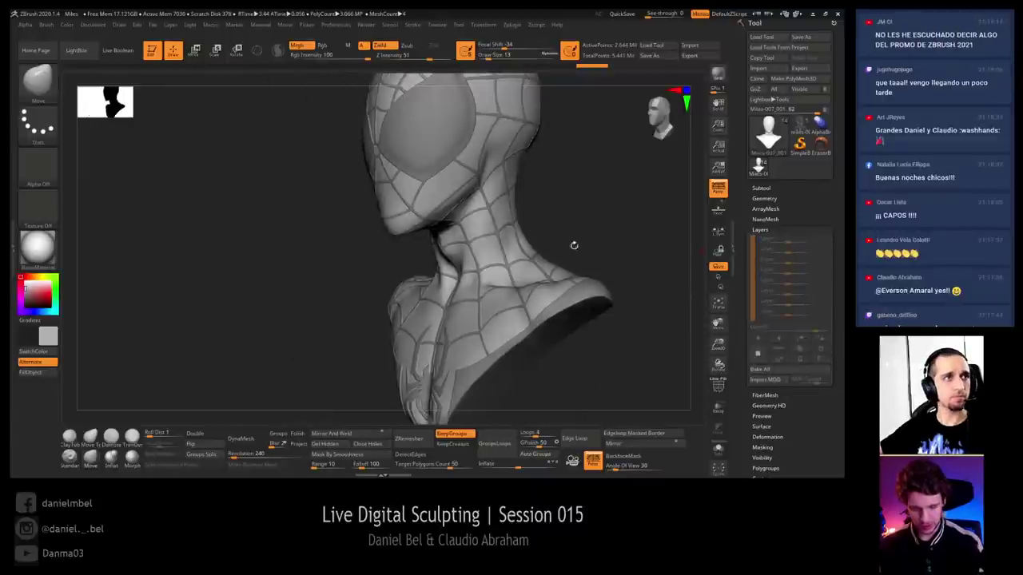
left_click(776, 189)
left_click(824, 276)
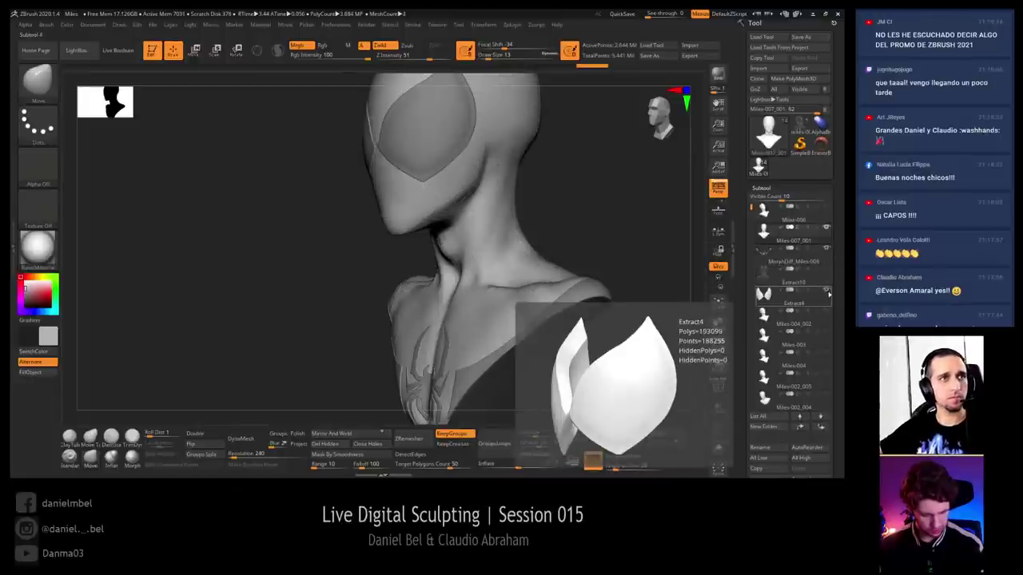
left_click(827, 276)
left_click(828, 250)
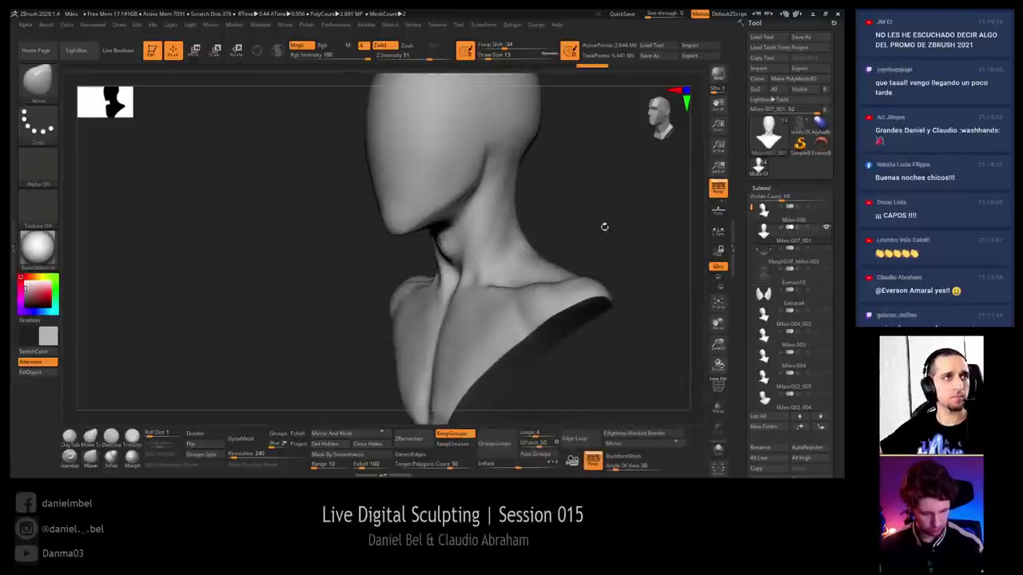
Show the wireframe and polygroups on the base bust and set the brush draw size to 182
mouse_move(604, 227)
left_mouse_down()
mouse_move(581, 211)
mouse_move(598, 204)
mouse_move(480, 240)
mouse_move(493, 229)
mouse_move(506, 265)
mouse_move(575, 267)
mouse_move(557, 247)
left_mouse_up()
key("shift+f")
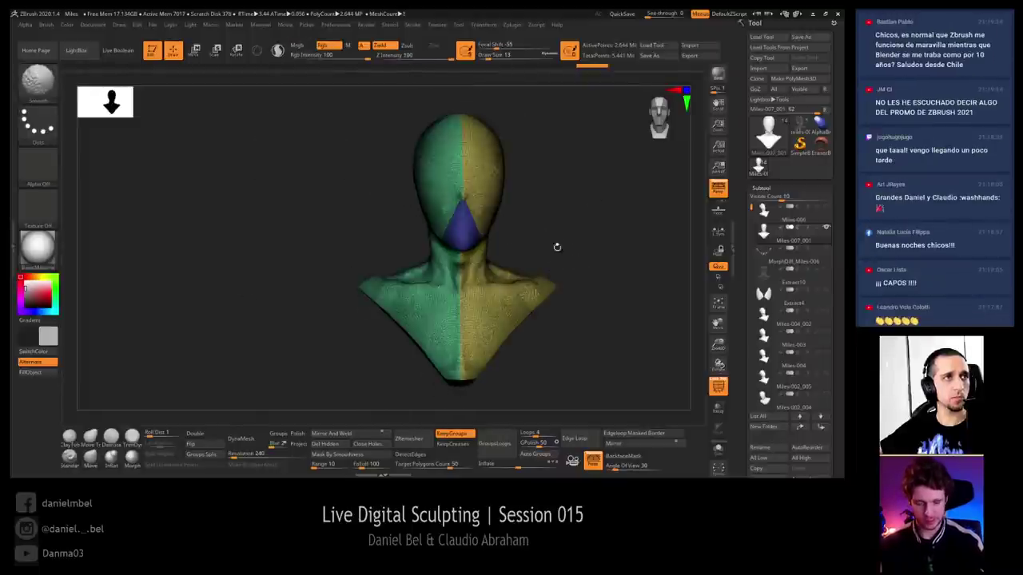
mouse_move(561, 191)
left_mouse_down("alt")
mouse_move(552, 221)
mouse_move(619, 208)
left_mouse_up("alt")
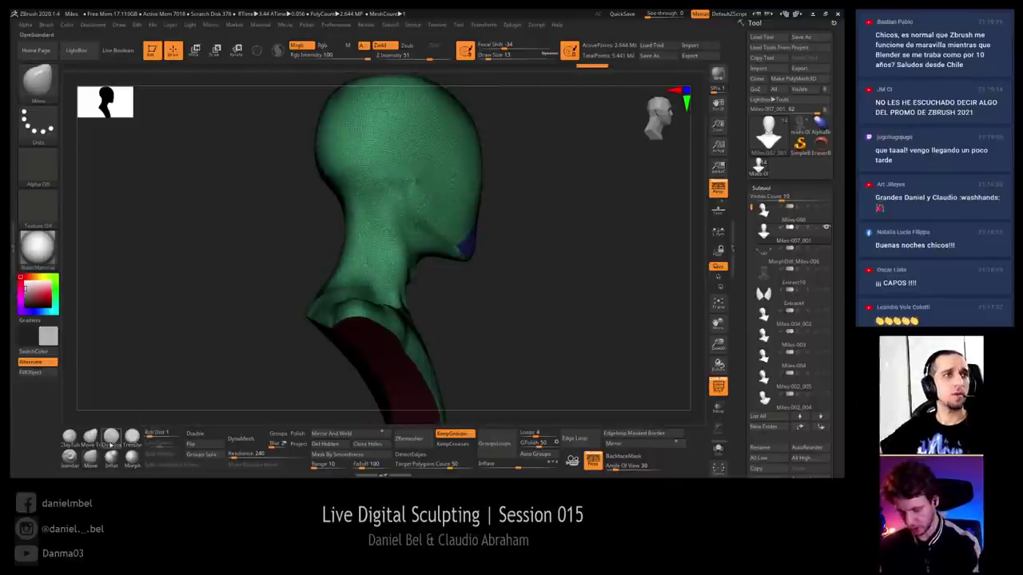
key("s")
left_click_drag(541, 243, 558, 244)
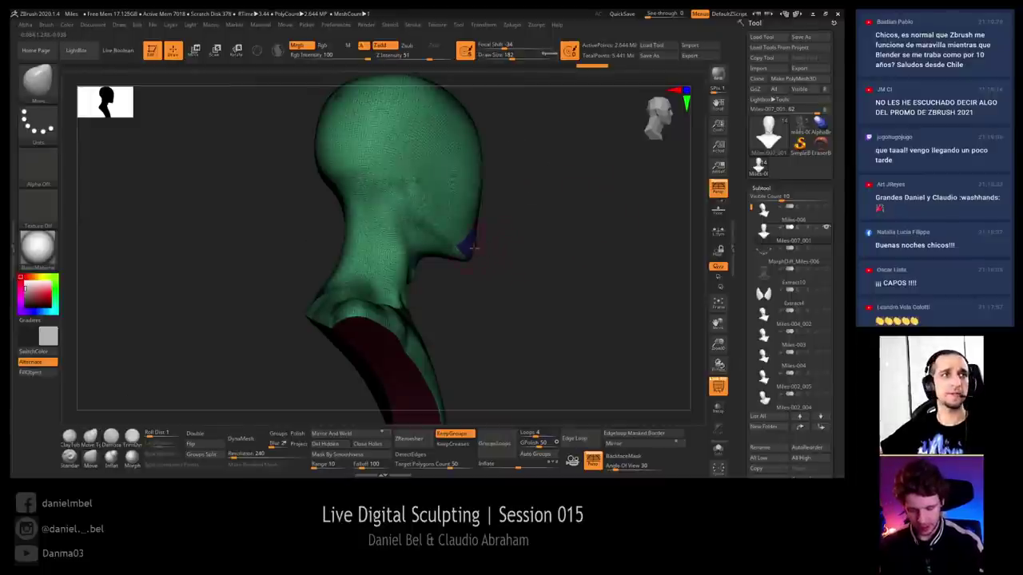
Examine the bust's back and cut underside from several angles, with and without the wireframe
left_click_drag(521, 212, 394, 207)
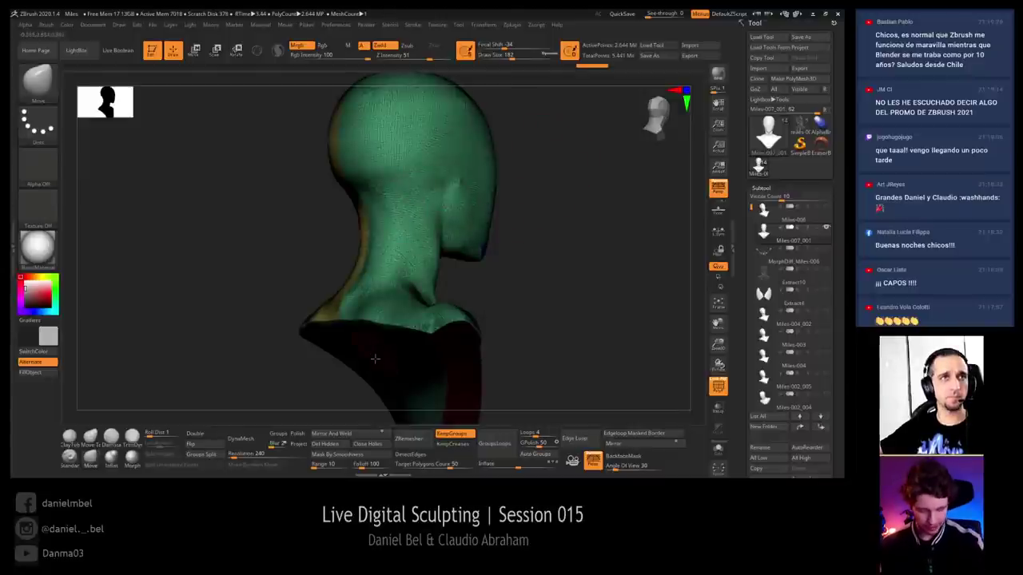
left_click_drag(571, 293, 465, 310)
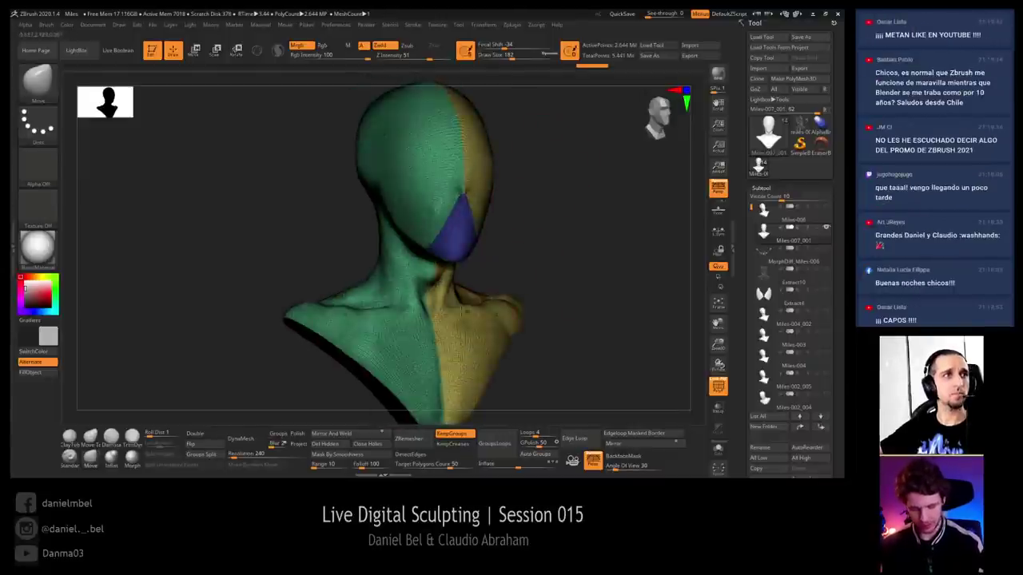
left_click_drag(606, 301, 617, 270, "alt")
key("shift+f")
left_click_drag(513, 301, 413, 352)
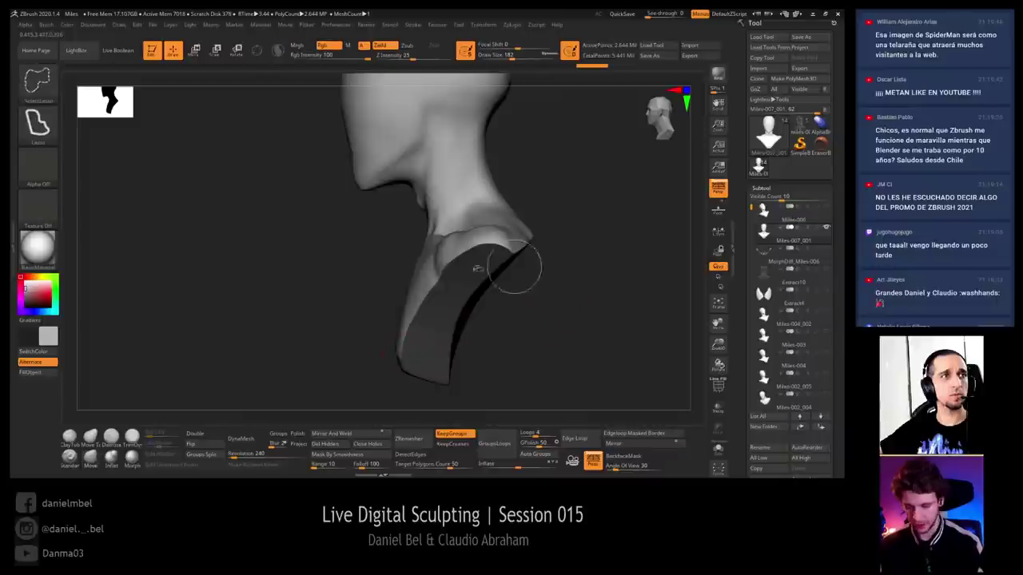
left_click(781, 189)
left_click(781, 196)
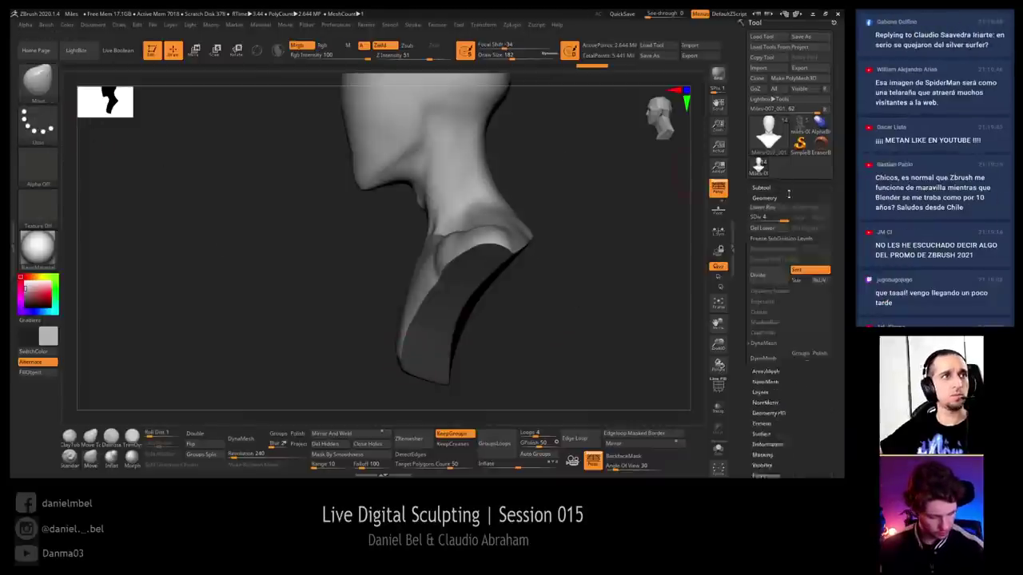
left_click_drag(563, 277, 561, 260, "alt")
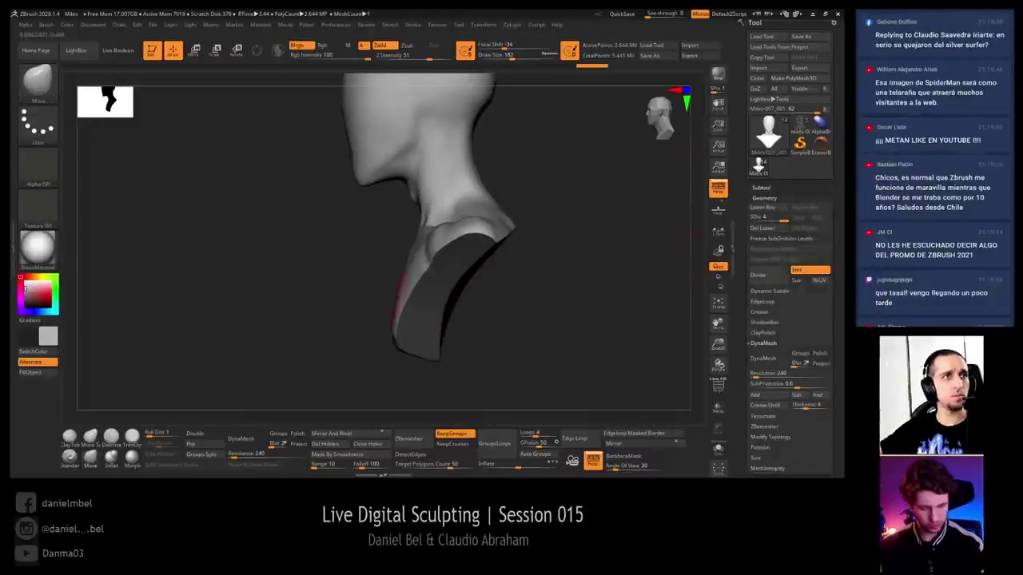
left_click(53, 89, "ctrl+shift")
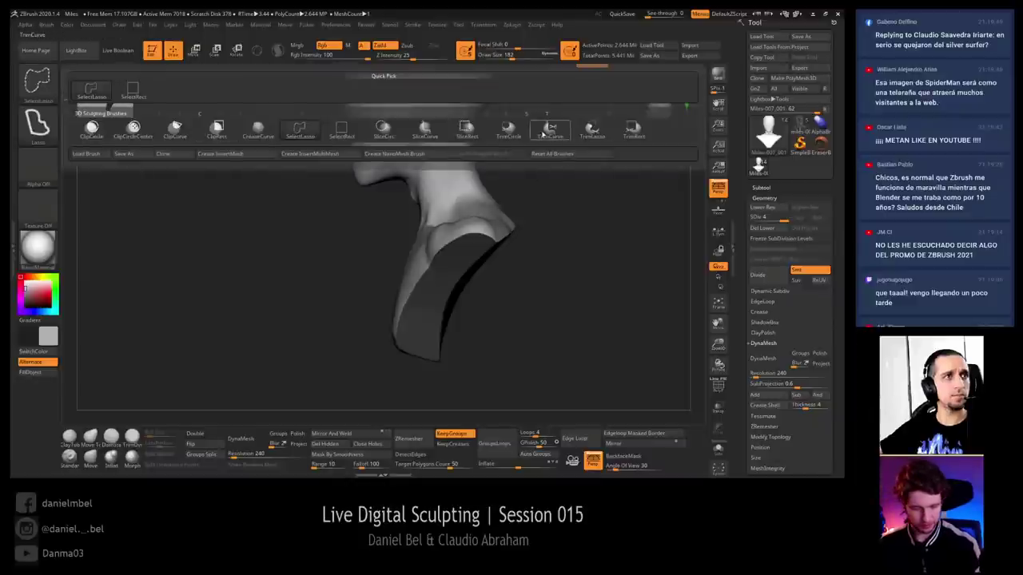
left_click(555, 132, "ctrl+shift")
left_click_drag(603, 274, 619, 270, "shift")
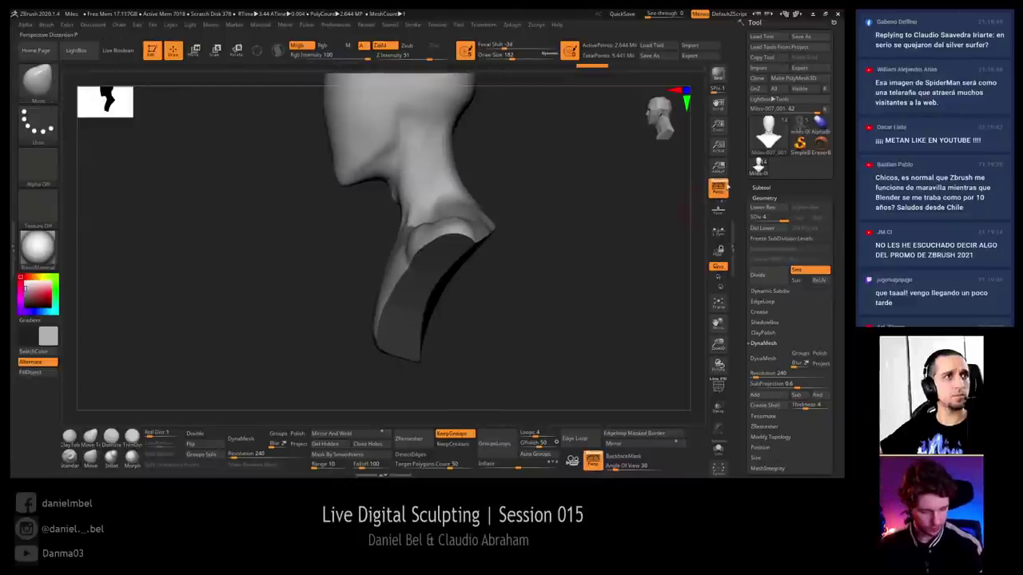
Turn off the perspective view, duplicate the base bust subtool and hide the original
left_click(718, 188)
left_click(785, 189)
left_click(819, 331)
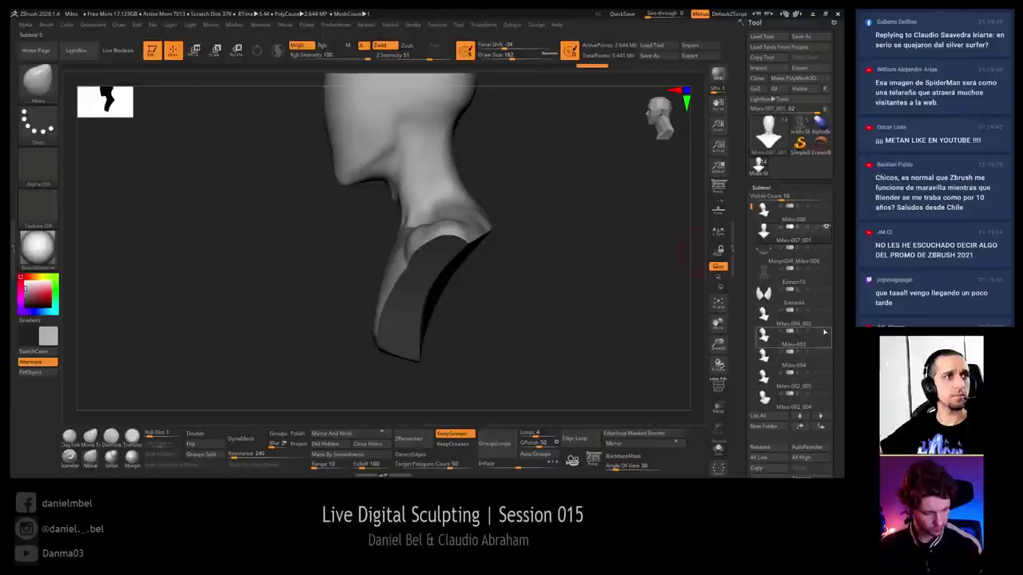
scroll(827, 387, "down", 2)
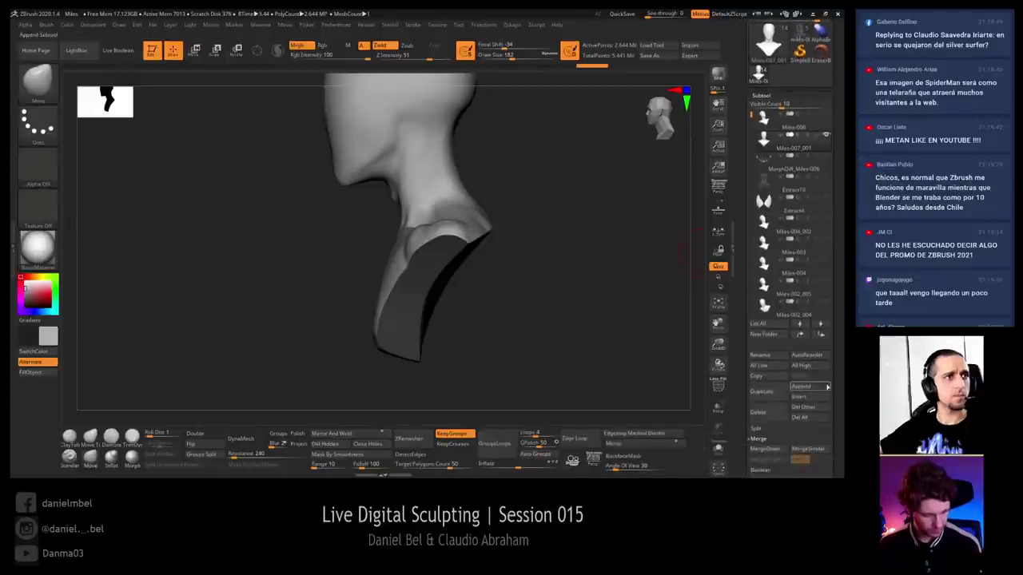
left_click(776, 392)
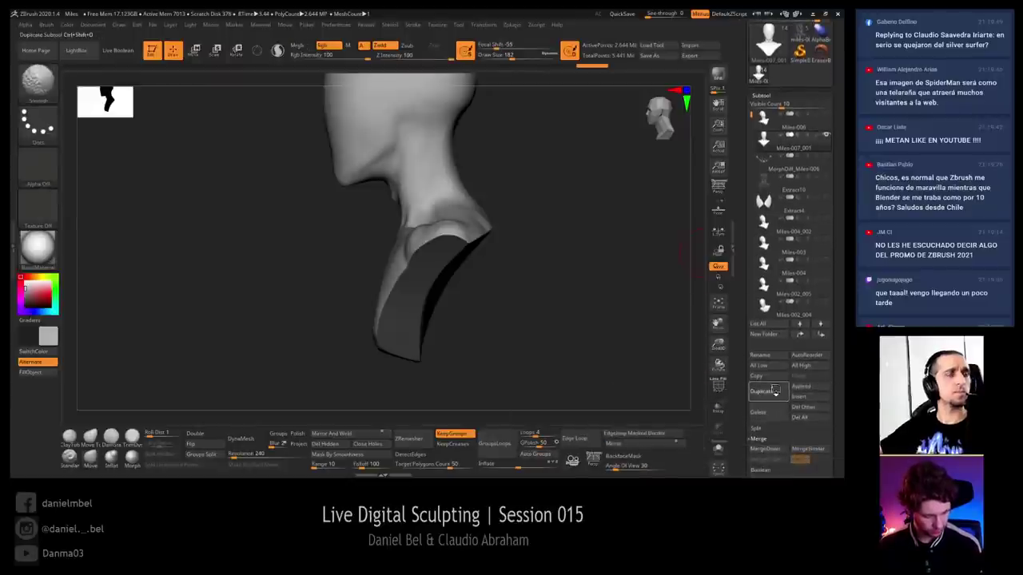
left_click(827, 137)
Lower the duplicate Miles-007_002 to subdivision level 2 and delete its other subdivision levels
left_click(773, 95, "shift")
key("shift+d")
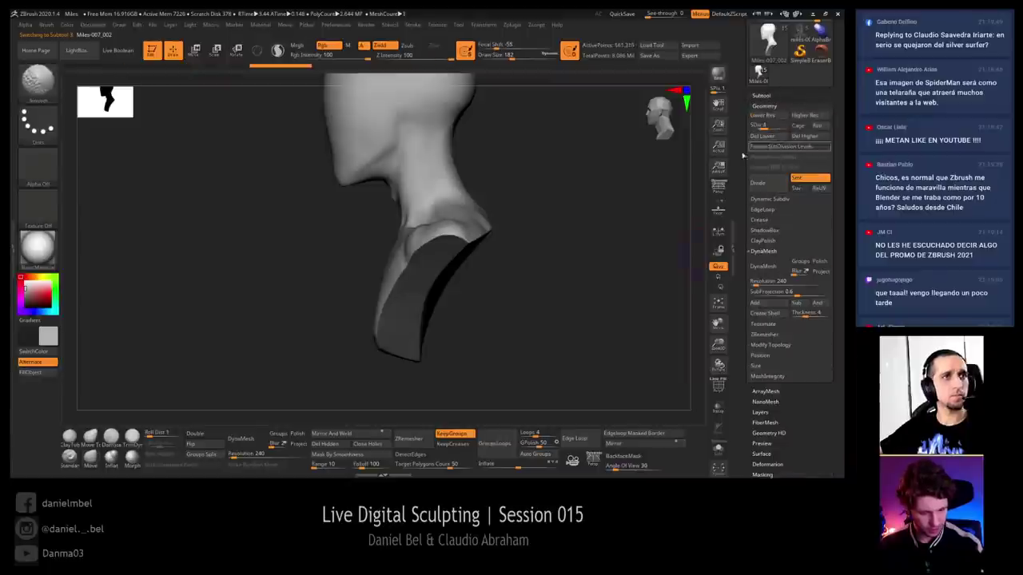
key("shift+d")
key("shift+d")
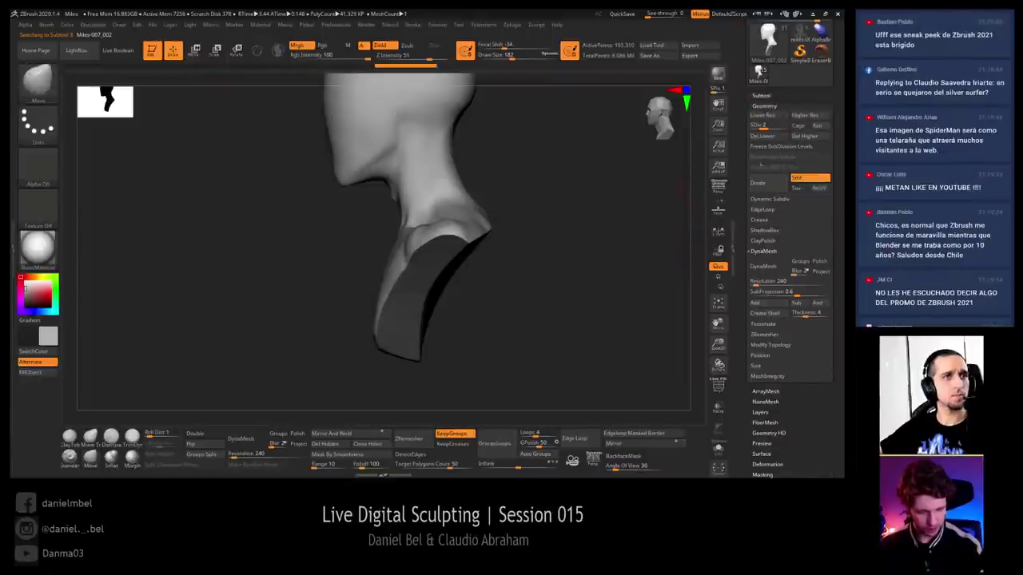
left_click(766, 136)
Choose the TrimCurve brush and try a curved cut along the bust's back and underside in side view
left_click_drag(606, 232, 549, 280)
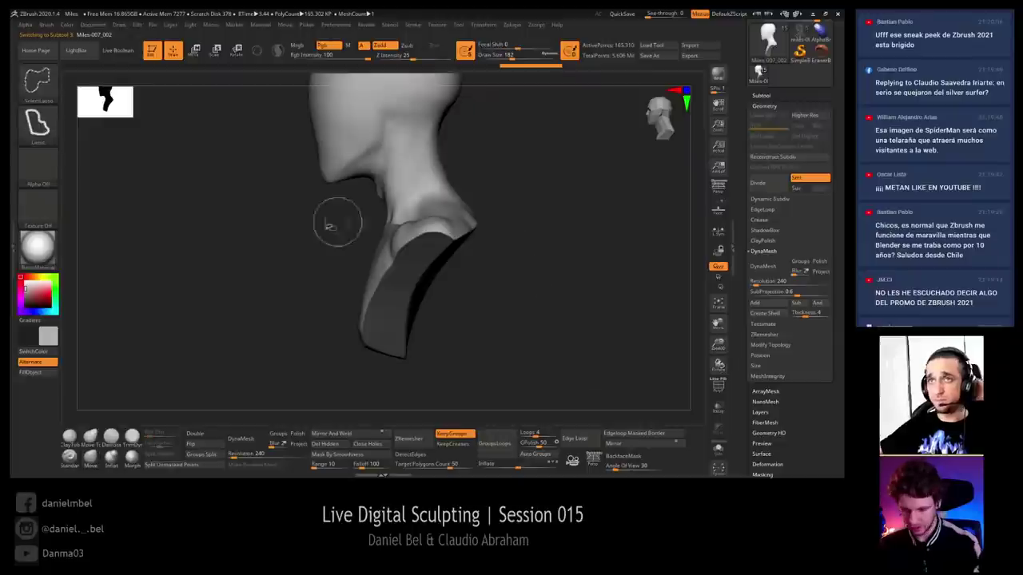
left_click(38, 80, "ctrl+shift")
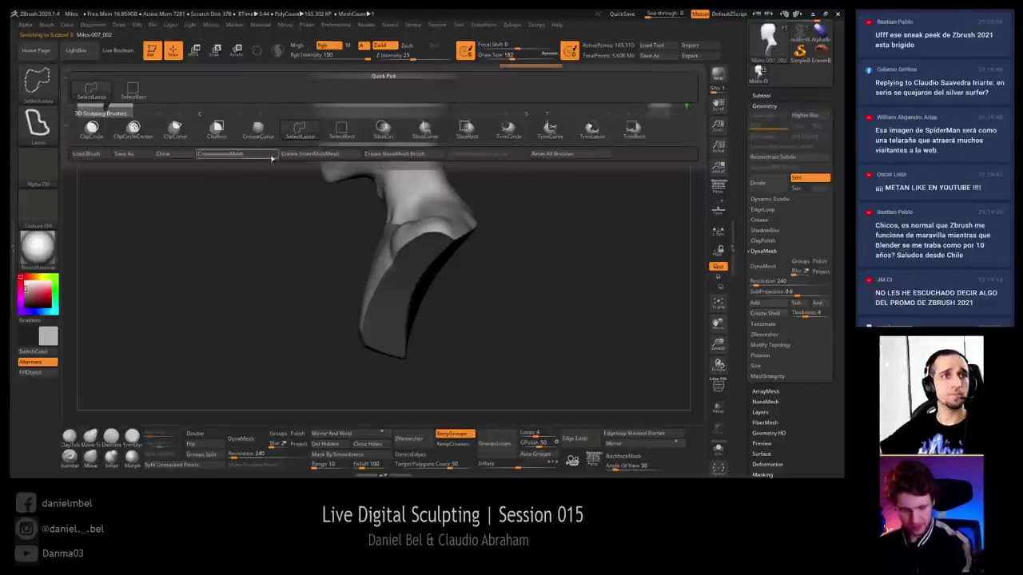
left_click(550, 132)
mouse_move(454, 222)
left_mouse_down("ctrl+shift")
mouse_move(541, 178)
mouse_move(427, 252)
mouse_move(392, 299)
mouse_move(404, 284)
mouse_move(382, 366)
mouse_move(396, 424)
left_mouse_up("ctrl+shift")
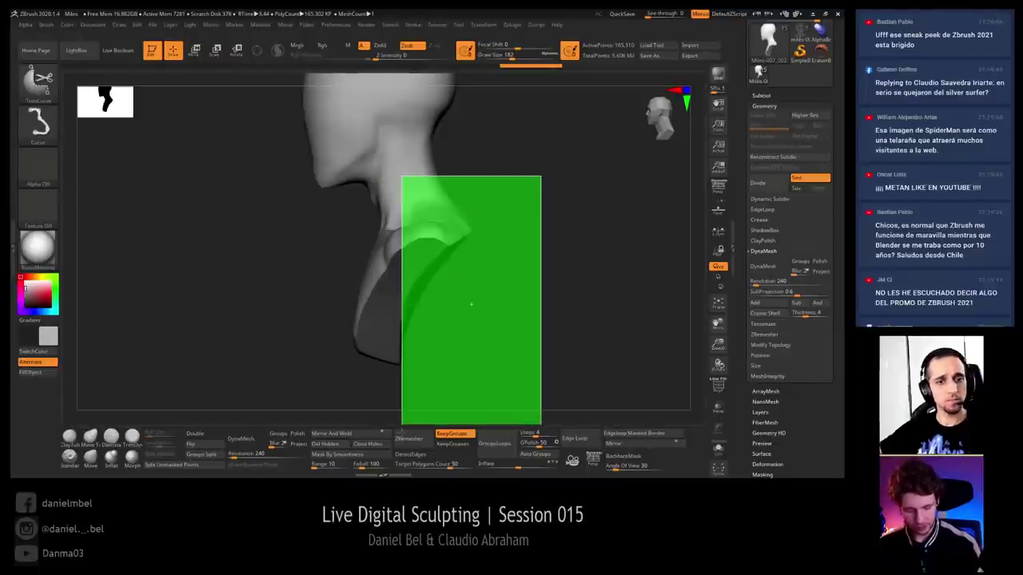
left_click_drag(481, 200, 553, 139, "ctrl+shift")
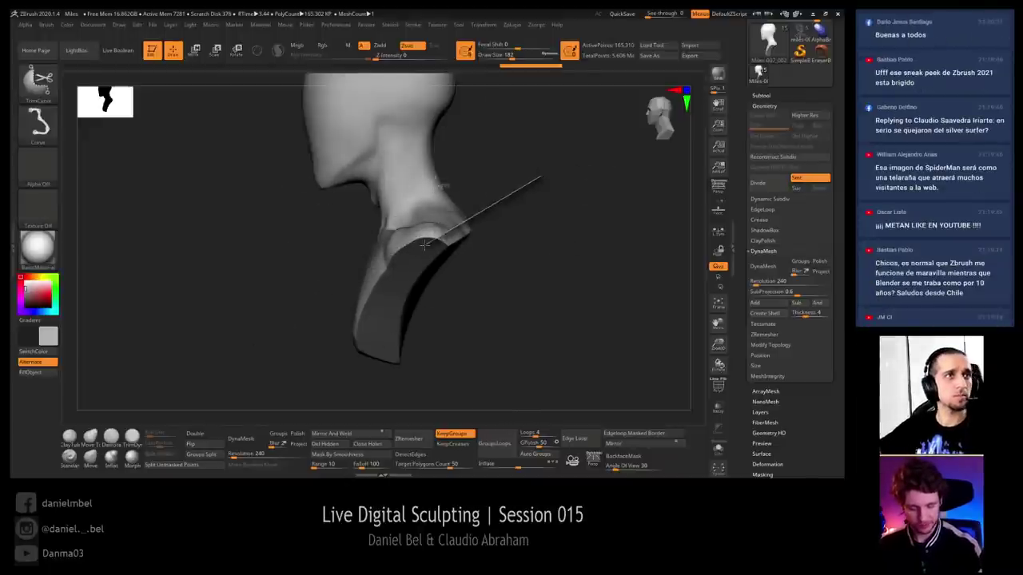
left_click_drag(424, 250, 380, 273, "ctrl+shift")
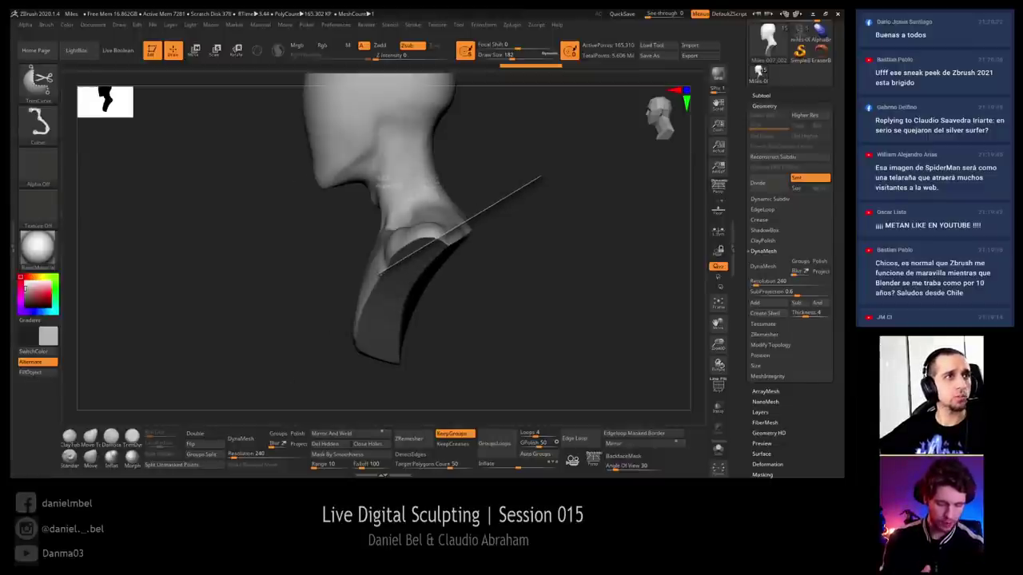
left_click_drag(377, 270, 412, 250, "ctrl+shift")
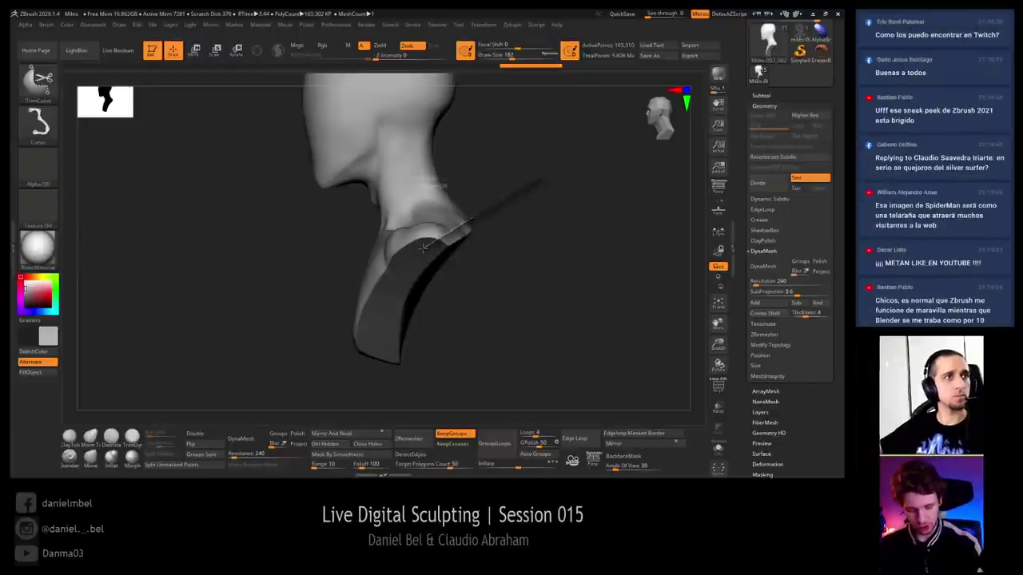
left_click_drag(425, 250, 405, 276, "ctrl+shift")
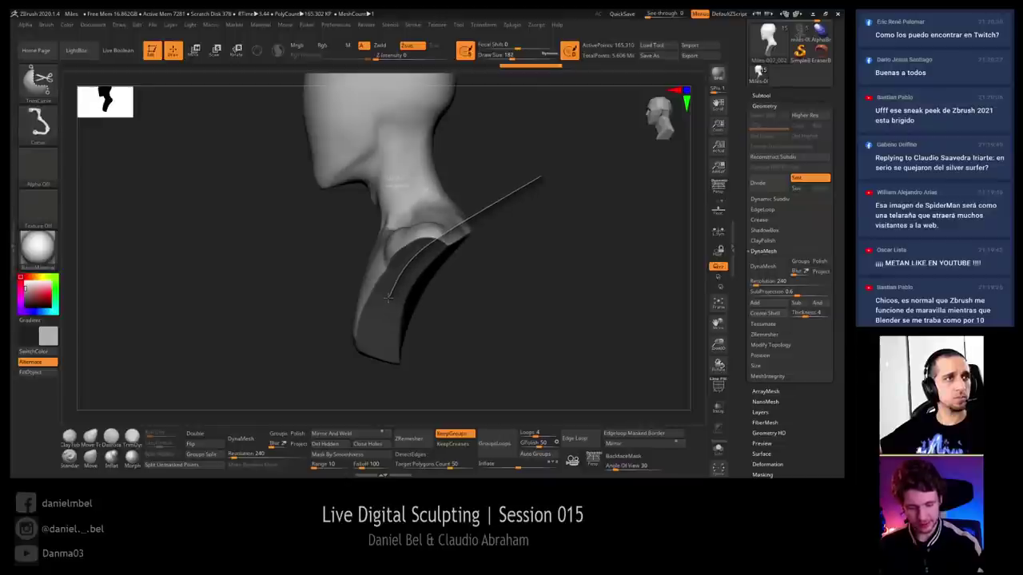
left_click_drag(384, 312, 378, 329, "ctrl+shift")
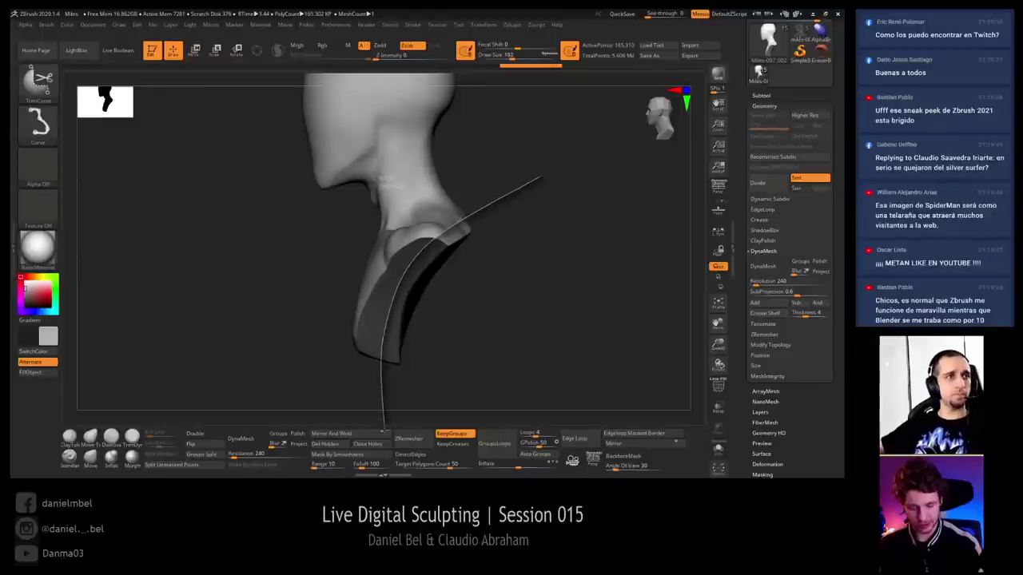
left_click_drag(557, 180, 555, 186, "ctrl+shift")
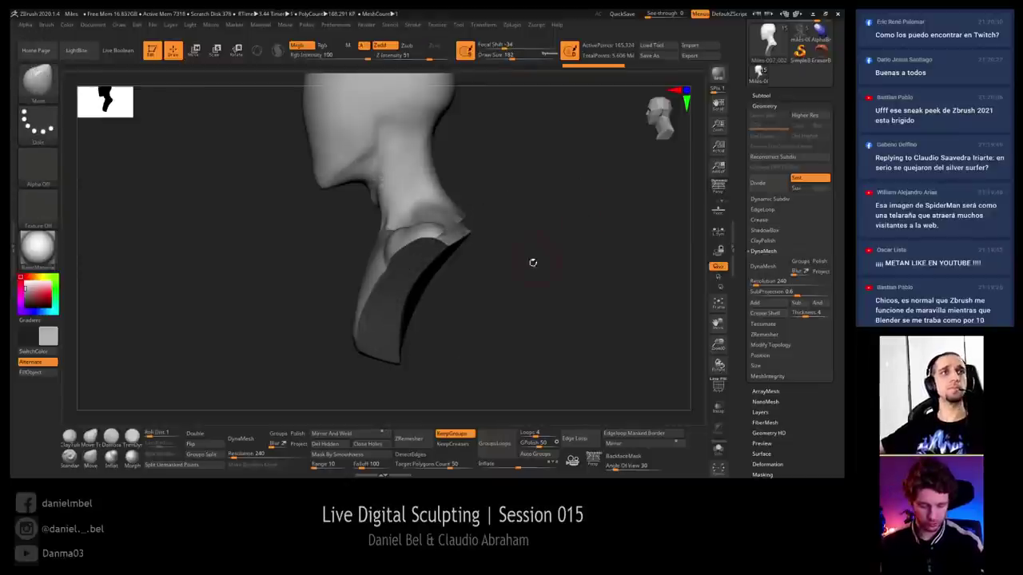
Try a second curved trim along the bust's back in side view and check the cut surface from behind
right_click_drag(518, 301, 513, 276, "ctrl")
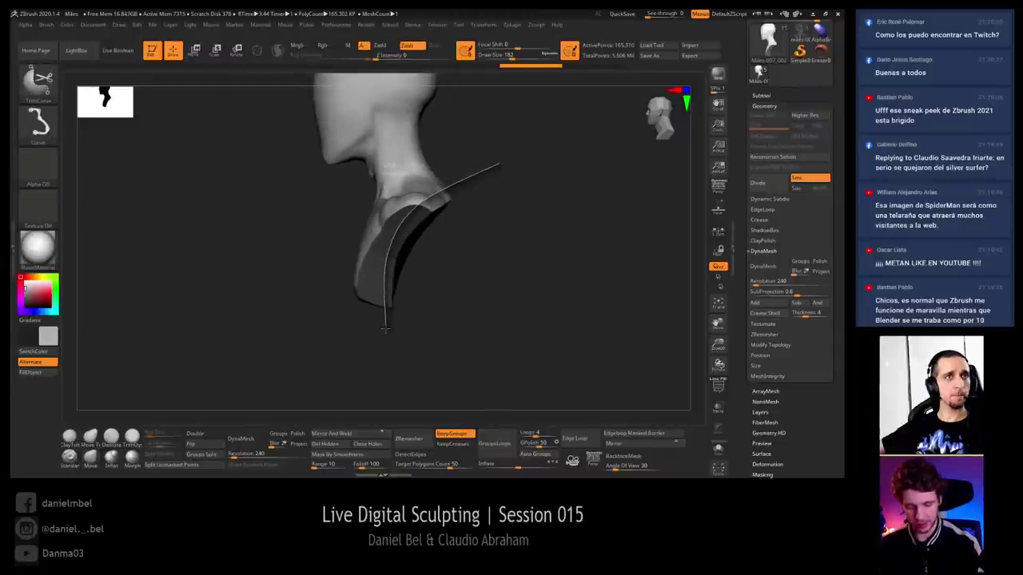
right_click_drag(505, 302, 495, 303)
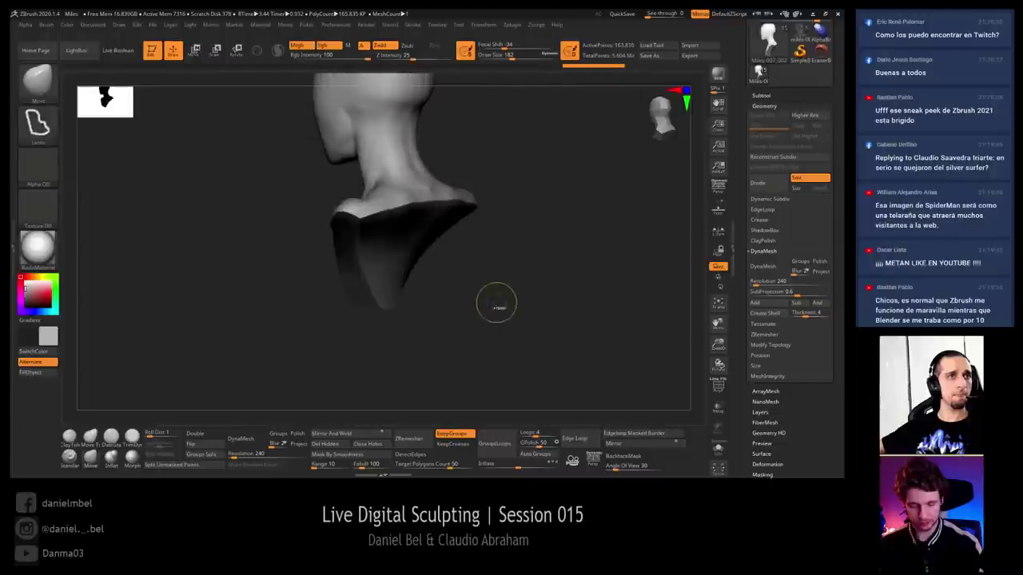
key("shift+f")
key("shift+f")
left_click(774, 95)
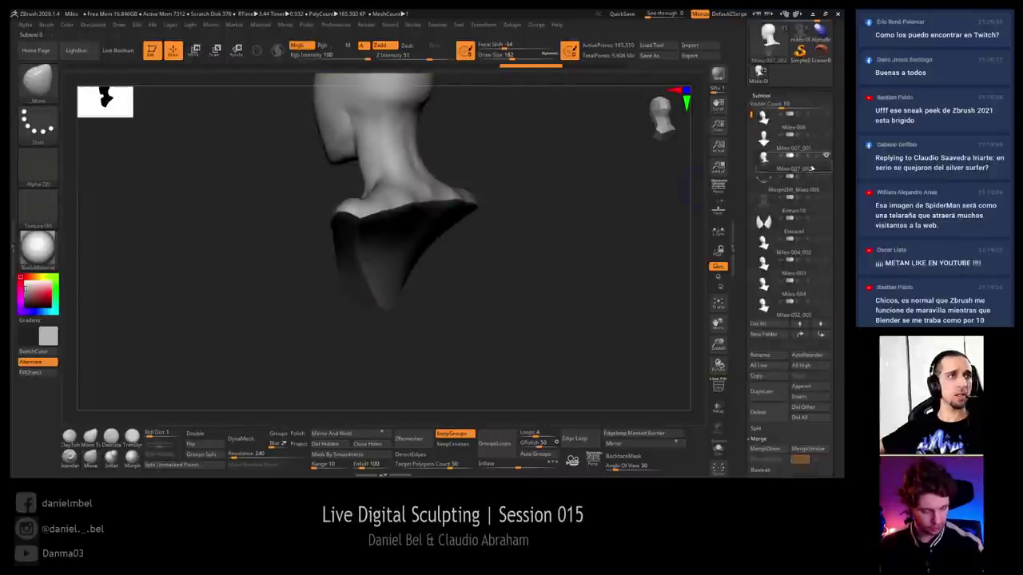
left_click_drag(662, 399, 584, 299)
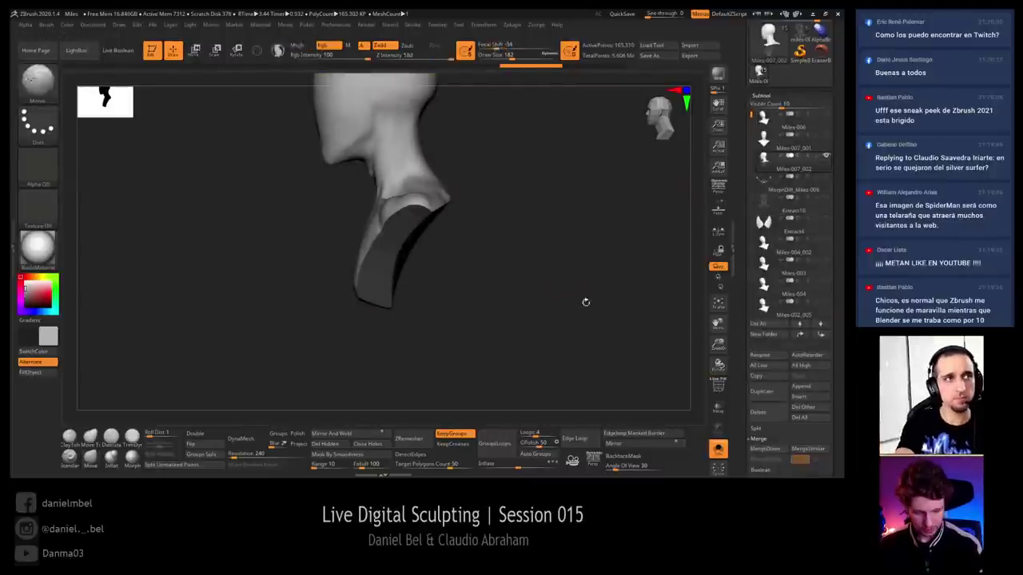
Redo the TrimCurve cut in side view to remove a thin curved strip along the bust's back
left_click_drag(493, 155, 444, 196, "ctrl+shift")
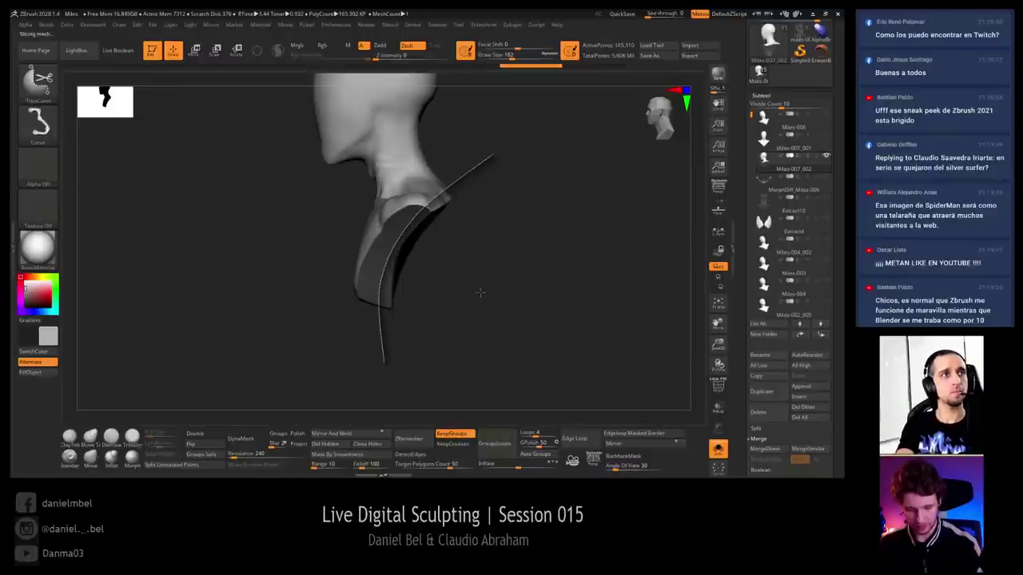
key("shift+f")
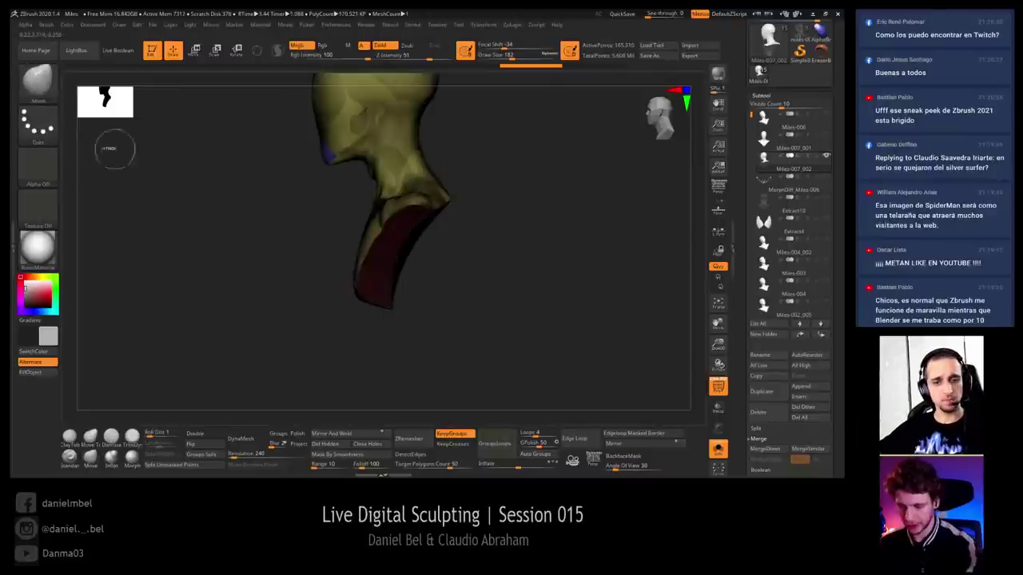
left_click(42, 85, "ctrl+shift")
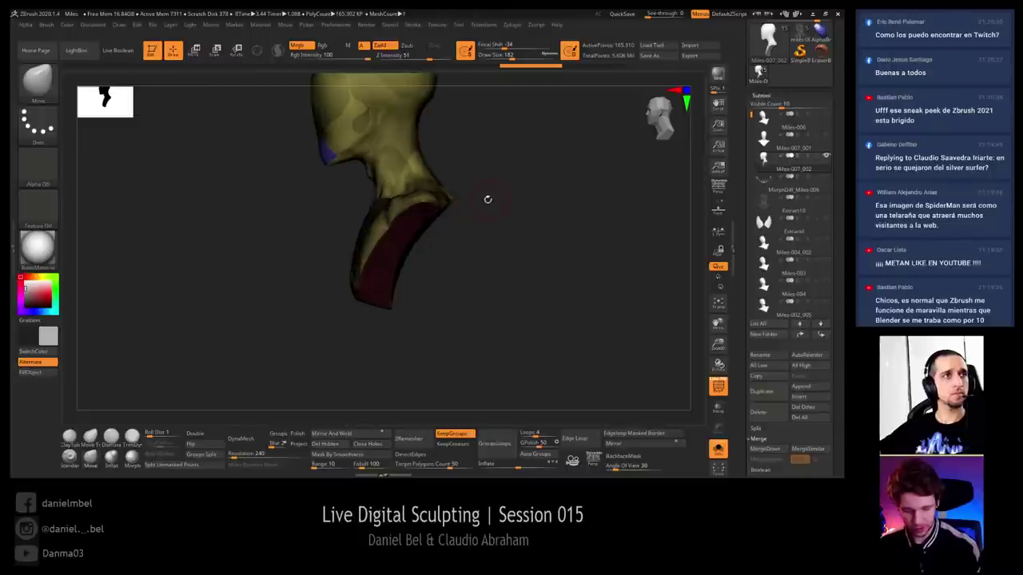
key("shift+f")
key("ctrl+shift")
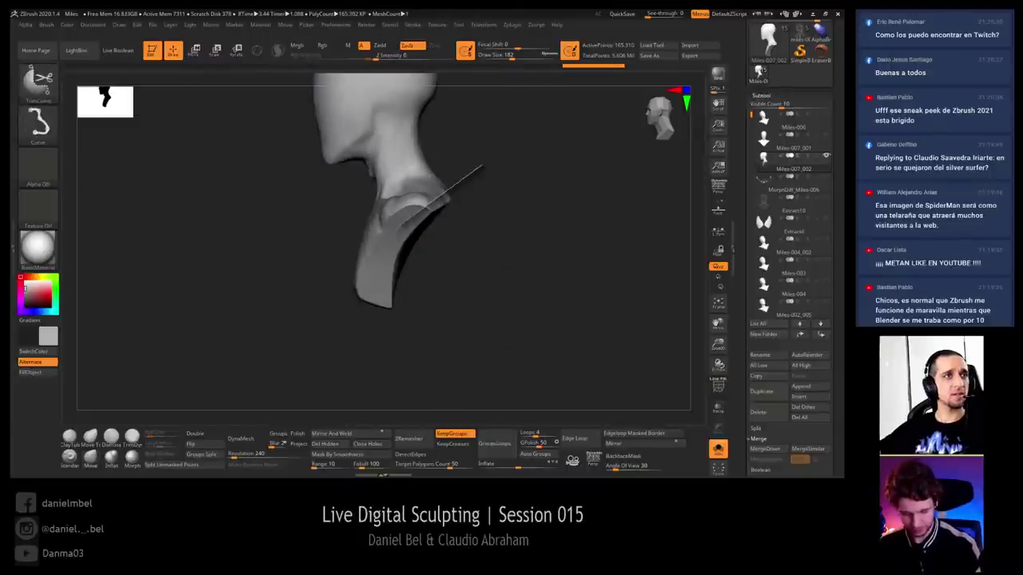
left_click_drag(424, 211, 379, 326, "ctrl+shift")
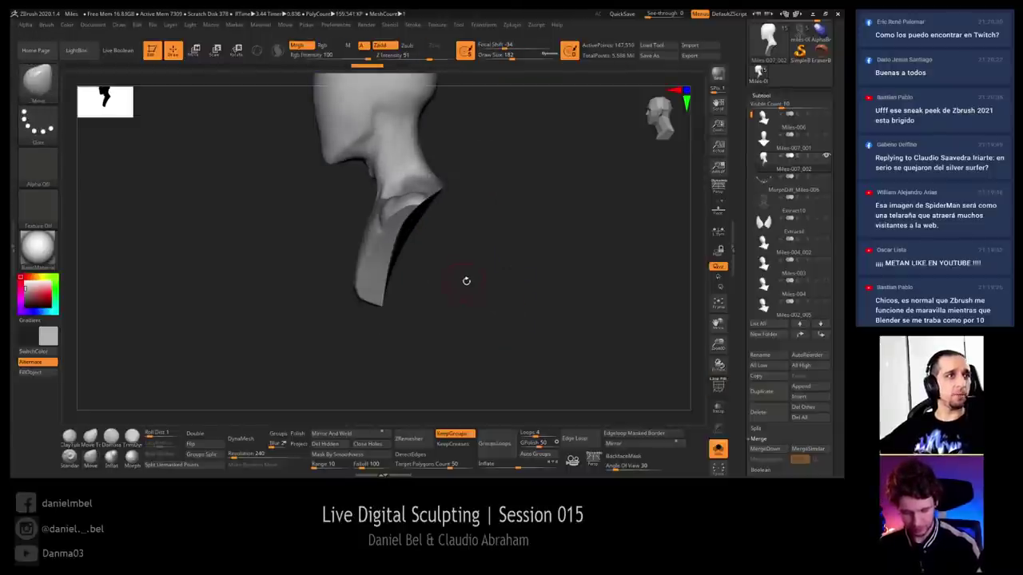
Examine the trimmed back of the bust with and without the wireframe and polygroups, and undo the trim
mouse_move(527, 266)
left_mouse_down()
mouse_move(508, 268)
mouse_move(503, 294)
mouse_move(528, 318)
mouse_move(548, 320)
mouse_move(530, 320)
mouse_move(541, 317)
mouse_move(528, 335)
mouse_move(509, 324)
mouse_move(565, 336)
left_mouse_up()
key("shift+f")
key("shift+f")
left_click(535, 316, "ctrl+shift")
key("shift+f")
key("shift+f")
key("shift+f")
key("ctrl+z")
key("ctrl+shift+z")
Try two TrimCurve cuts on one shoulder in front view and undo them
mouse_move(444, 135)
left_mouse_down("ctrl+shift")
mouse_move(358, 287)
mouse_move(395, 375)
left_mouse_up("ctrl+shift")
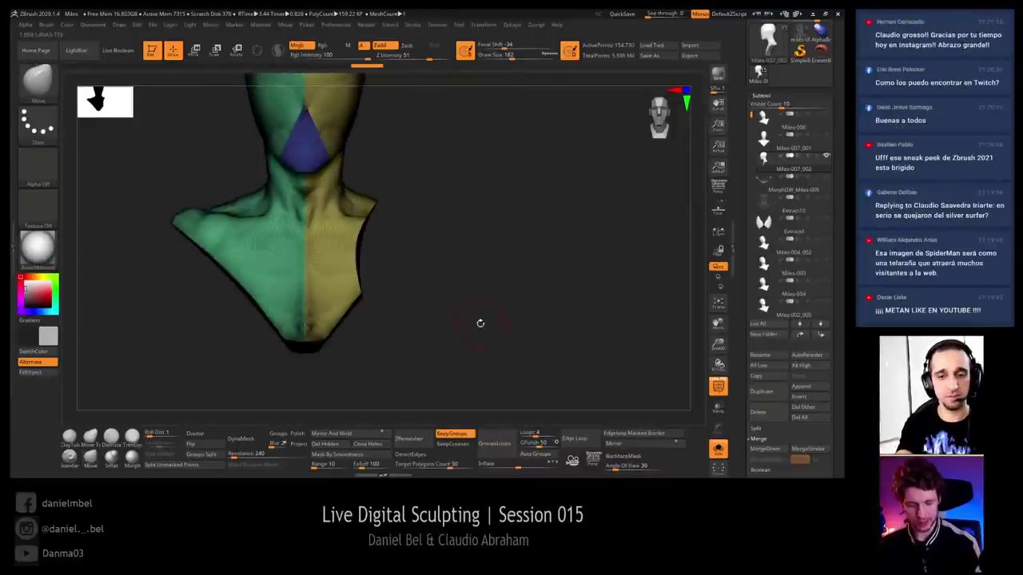
left_click_drag(466, 325, 512, 322, "alt")
key("ctrl+z")
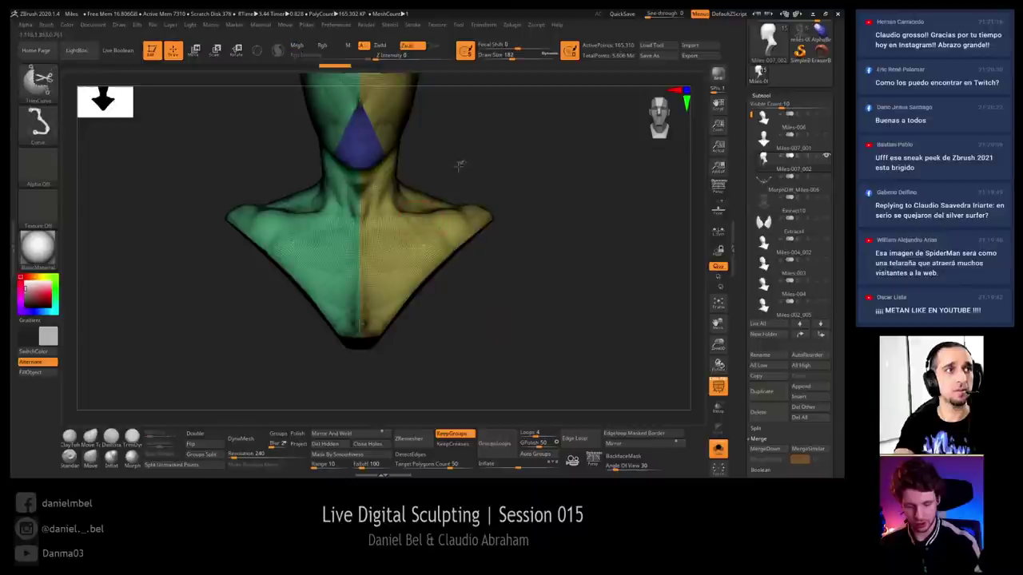
left_click_drag(432, 255, 519, 361, "ctrl+shift")
left_click_drag(470, 324, 474, 337, "ctrl+shift")
key("ctrl+z")
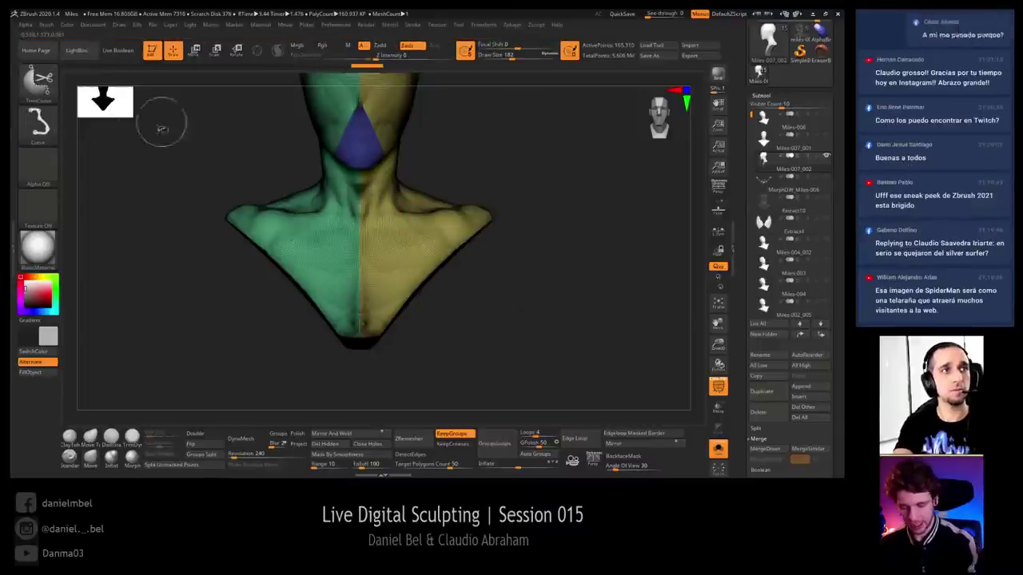
Switch to the ClipCurve brush, clip the shoulder with a curve in front view and turn to the side
left_click(38, 82, "ctrl+shift")
left_click(48, 88, "ctrl+shift")
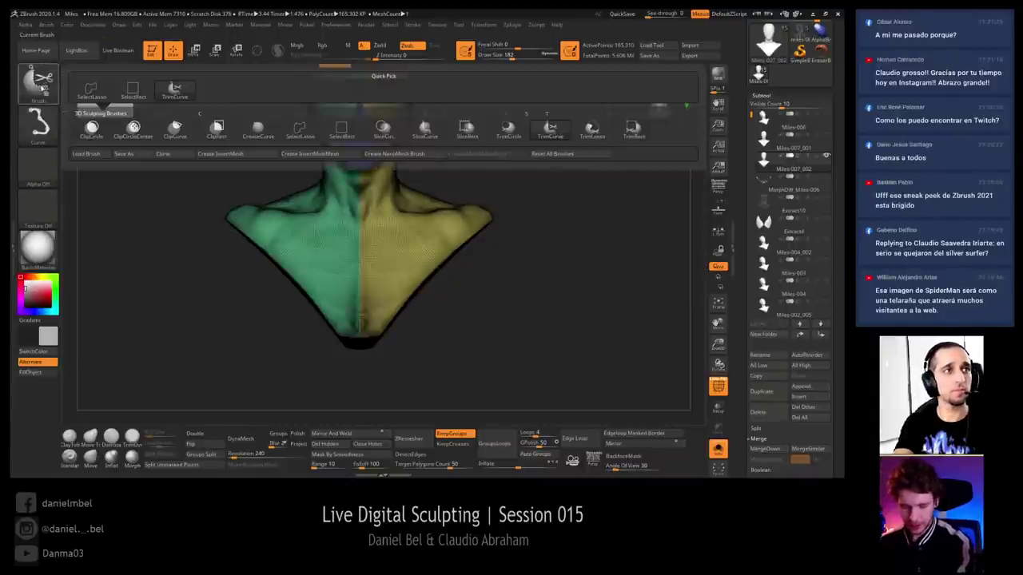
left_click(176, 128)
mouse_move(477, 149)
left_mouse_down("ctrl+shift")
mouse_move(459, 172)
mouse_move(444, 271)
mouse_move(509, 337)
left_mouse_up("ctrl+shift")
mouse_move(537, 265)
left_mouse_down()
mouse_move(525, 270)
mouse_move(503, 239)
left_mouse_up()
key("shift+f")
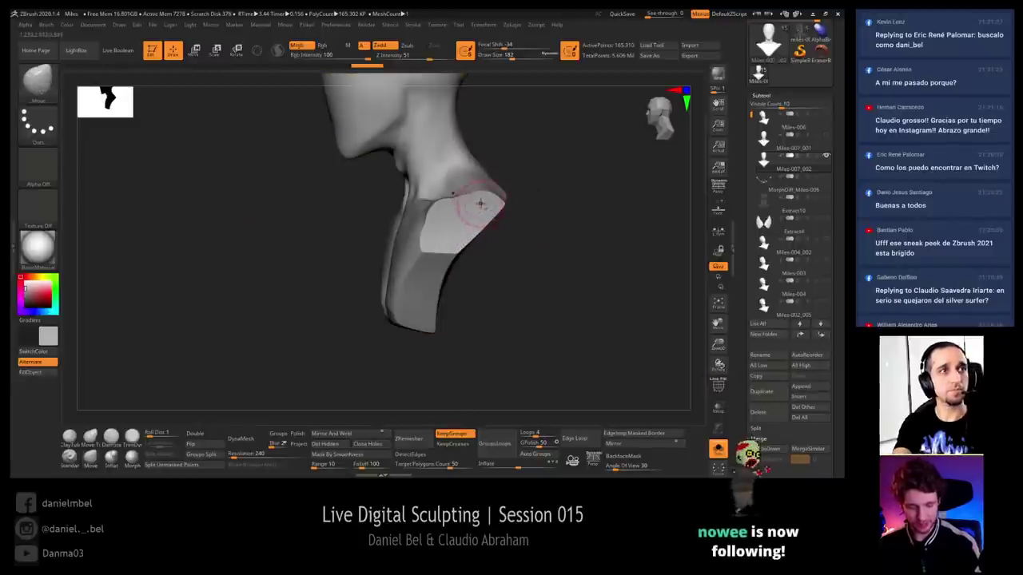
Examine the flattened side and edge of the clipped shoulder up close from the side and front
right_click_drag(480, 205, 480, 241, "ctrl")
right_click_drag(479, 242, 509, 205)
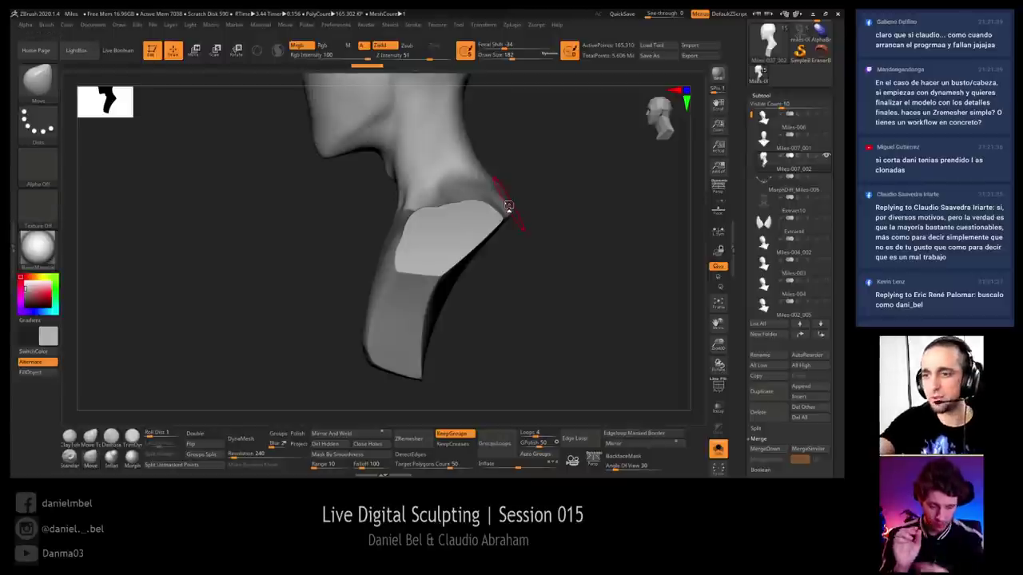
left_click_drag(533, 299, 570, 241)
mouse_move(508, 200)
left_mouse_down("alt")
mouse_move(473, 311)
mouse_move(436, 237)
left_mouse_up("alt")
left_click_drag(505, 223, 488, 172)
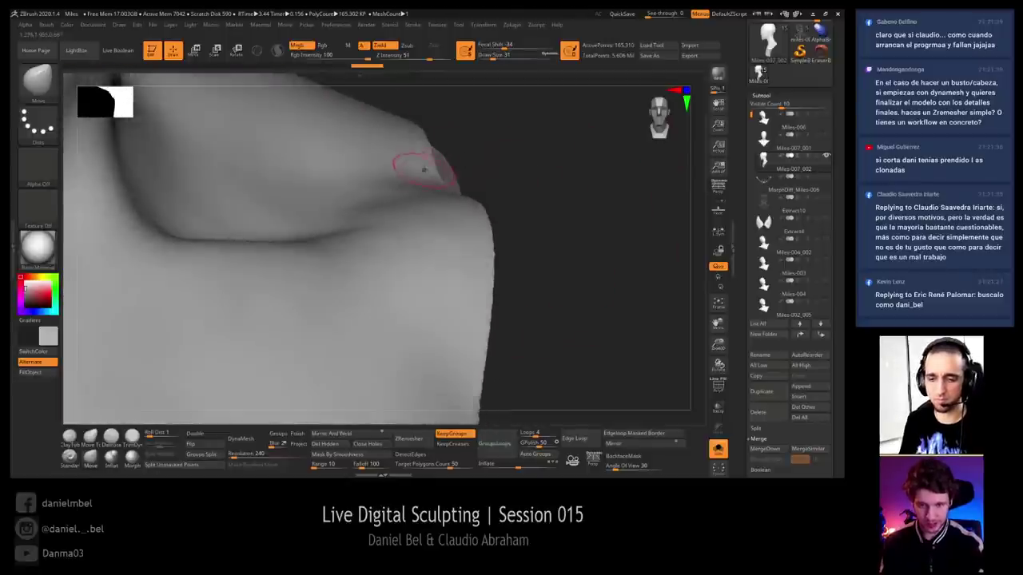
key("shift+f")
mouse_move(445, 169)
left_mouse_down()
mouse_move(487, 170)
mouse_move(467, 166)
mouse_move(472, 122)
mouse_move(499, 246)
left_mouse_up()
Try another ClipCurve cut on the shoulder from an angled view and undo the clipping
key("shift+f")
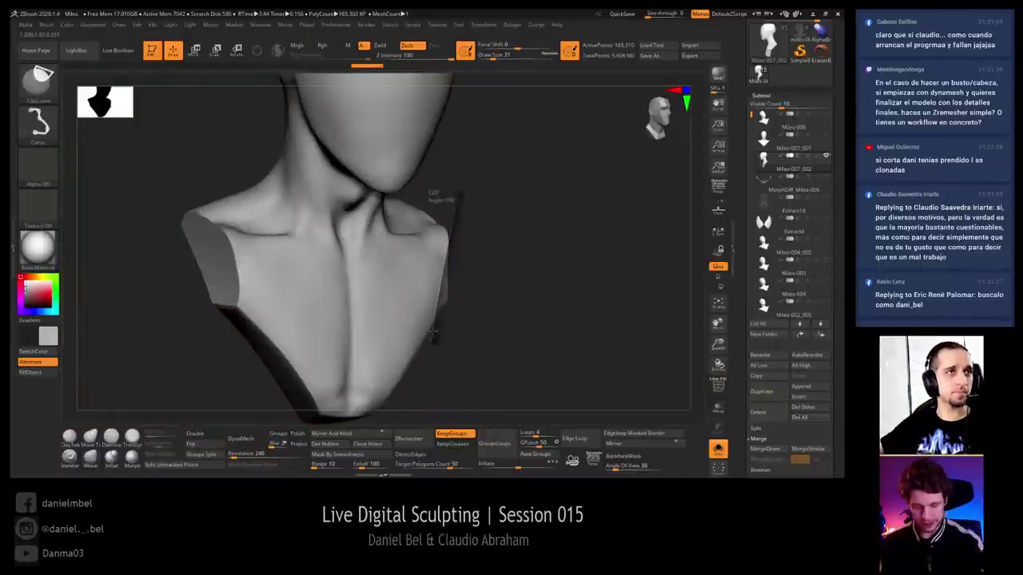
right_click_drag(491, 312, 506, 285)
mouse_move(452, 286)
right_mouse_down("ctrl")
mouse_move(453, 315)
mouse_move(436, 267)
mouse_move(430, 289)
mouse_move(463, 293)
mouse_move(516, 274)
mouse_move(514, 249)
mouse_move(509, 286)
right_mouse_up("ctrl")
key("shift+f")
key("shift+f")
key("ctrl+z")
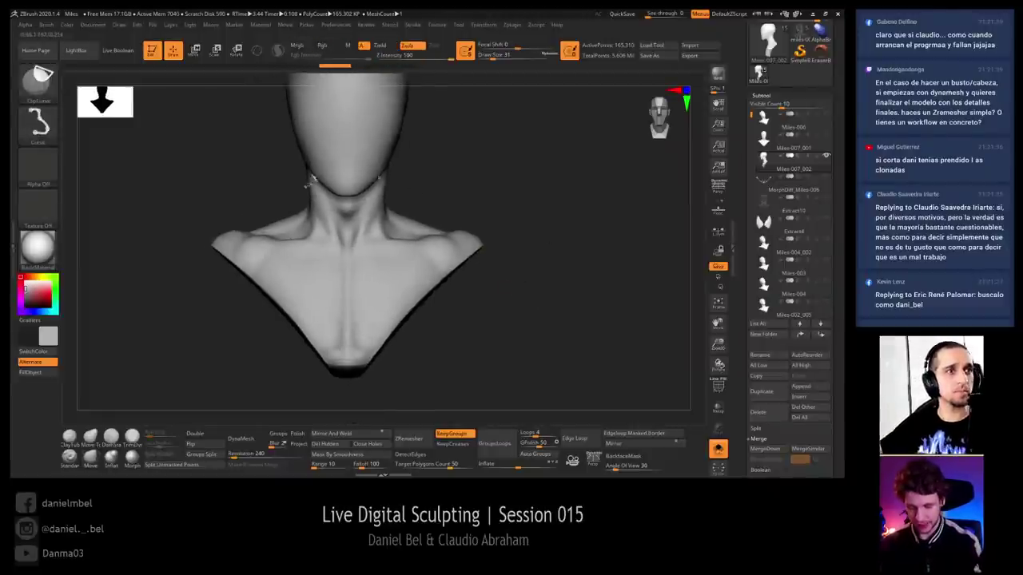
Return to the TrimCurve brush, cut off one shoulder with a curve in front view and check its polygroups
left_click(38, 80)
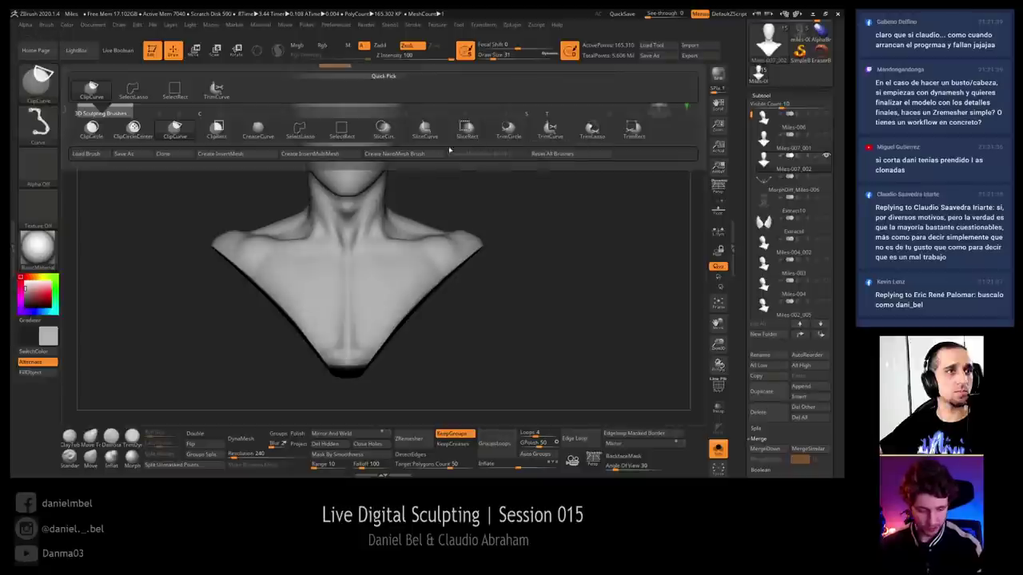
left_click(551, 131)
mouse_move(454, 189)
left_mouse_down()
mouse_move(424, 240)
mouse_move(448, 342)
mouse_move(468, 351)
left_mouse_up()
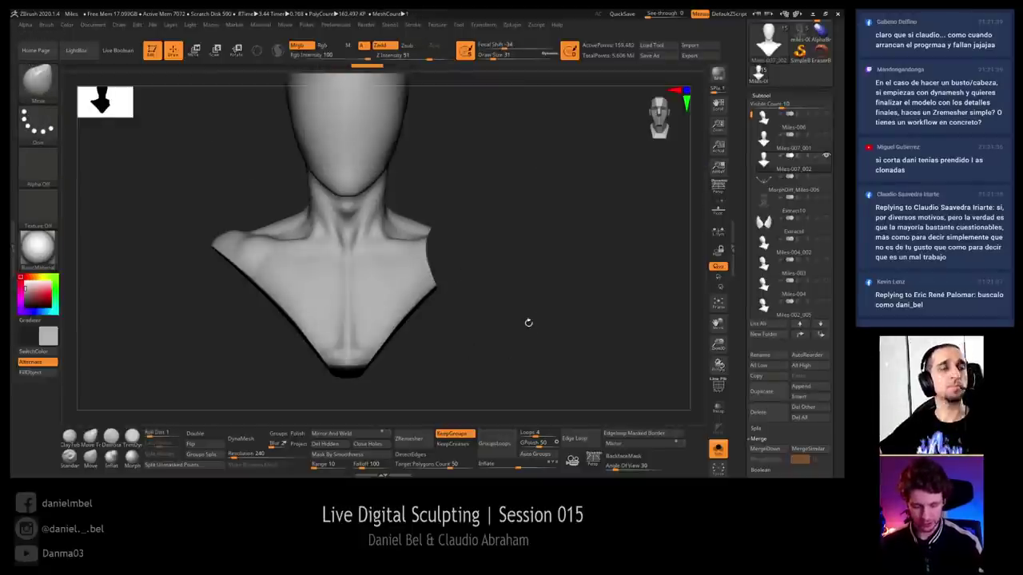
key("shift+f")
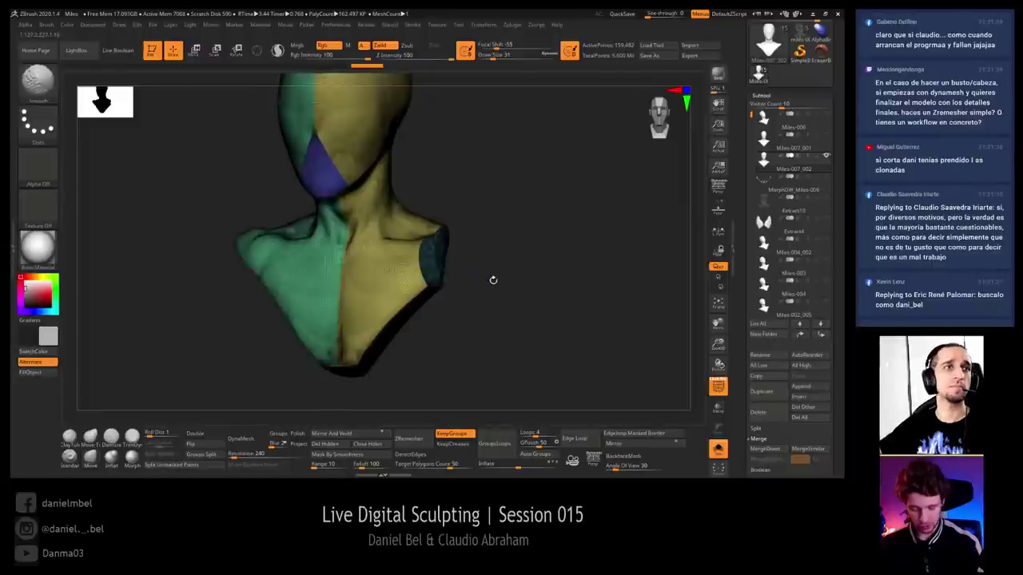
key("shift+f")
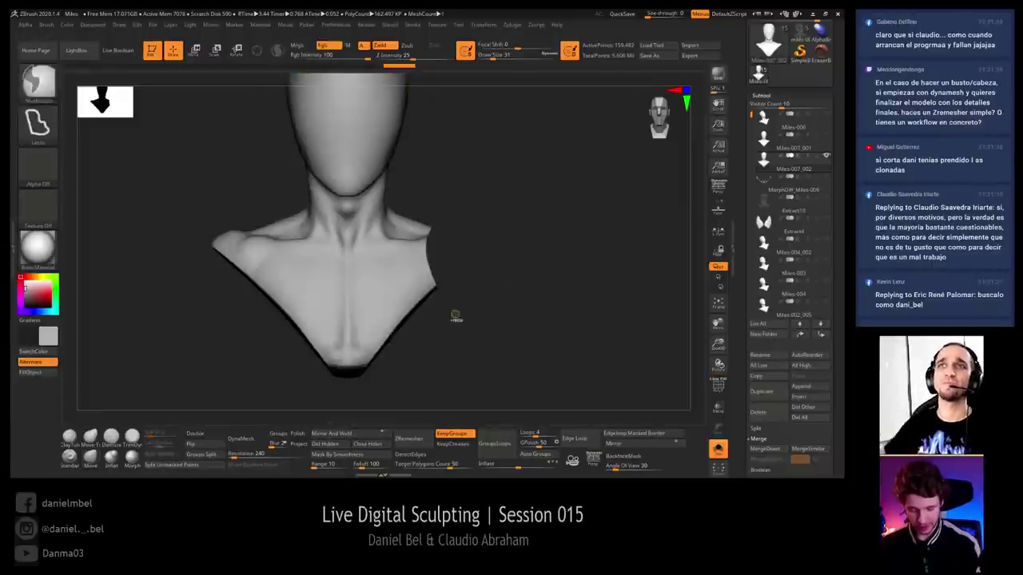
left_click_drag(520, 310, 480, 245)
left_click_drag(428, 354, 525, 276, "shift")
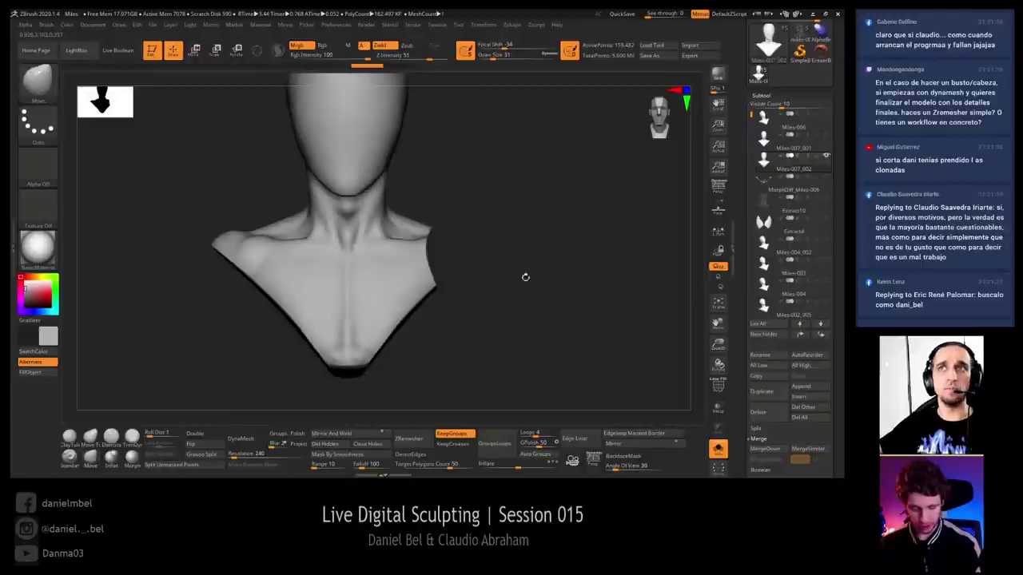
Mirror the bust and apply Mirror And Weld to give both shoulders the same cut, with polygroups shown
left_click(624, 448)
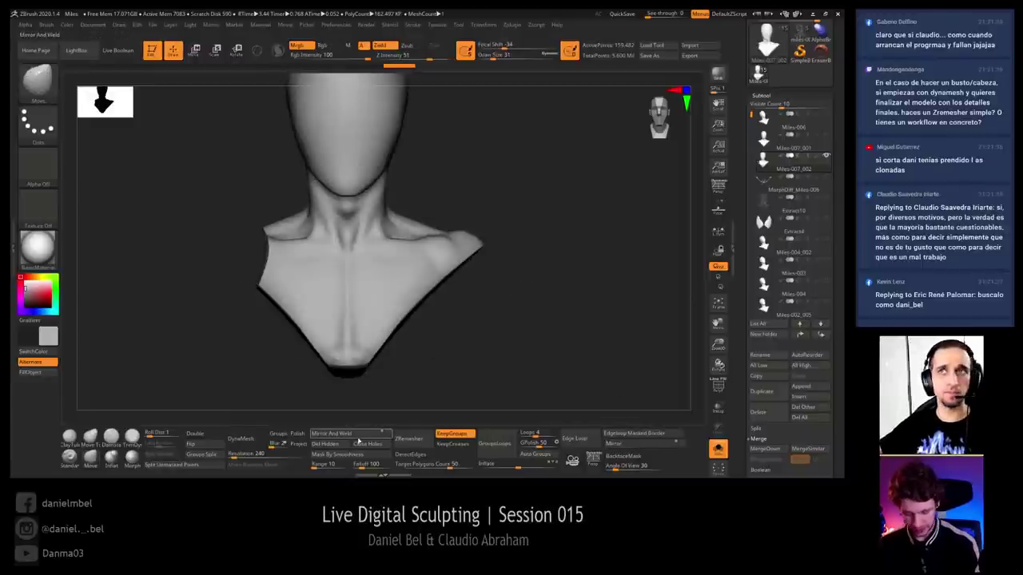
left_click(357, 438)
mouse_move(479, 312)
left_mouse_down()
mouse_move(516, 338)
mouse_move(409, 350)
mouse_move(456, 349)
mouse_move(536, 320)
mouse_move(509, 334)
left_mouse_up()
key("shift+f")
Undo the mirroring and the shoulder trim, and return to a close front view of the bust
key("ctrl+z")
key("ctrl+z")
key("ctrl+z")
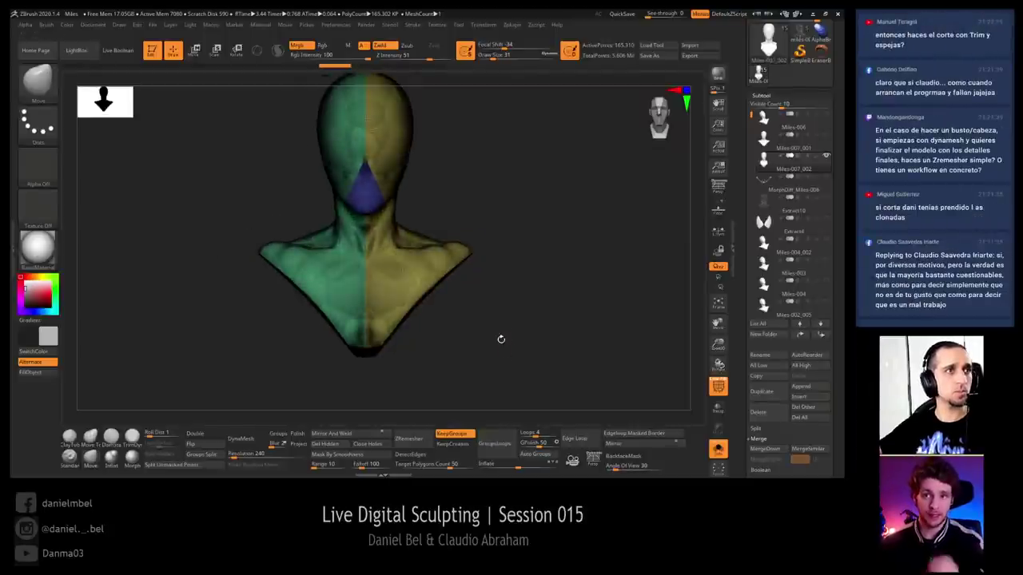
left_click_drag(501, 340, 530, 323)
right_click_drag(525, 340, 489, 235)
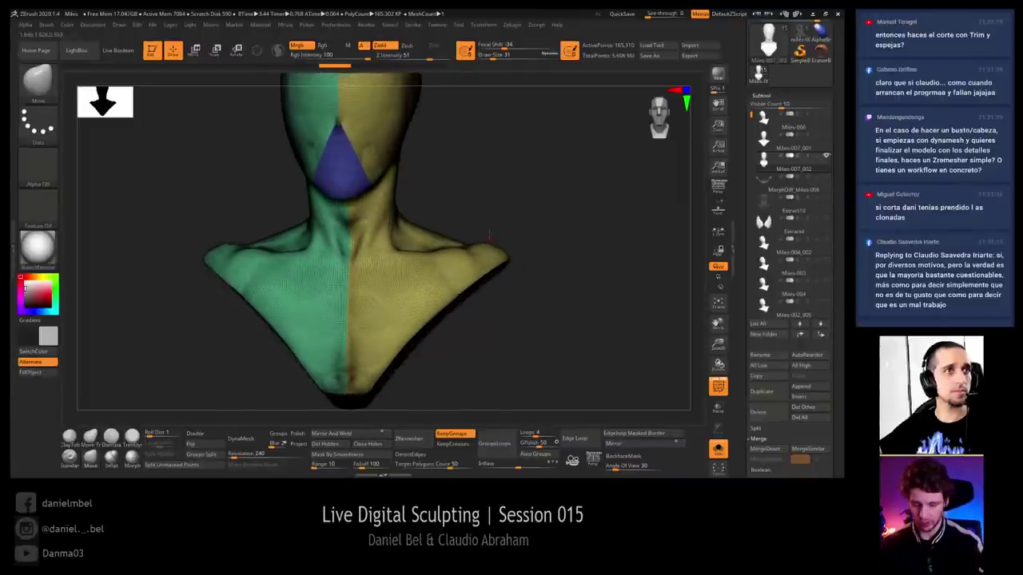
Examine the front of the bust from several angles, with its polygroups and wireframe shown and hidden
right_click_drag(545, 207, 541, 237)
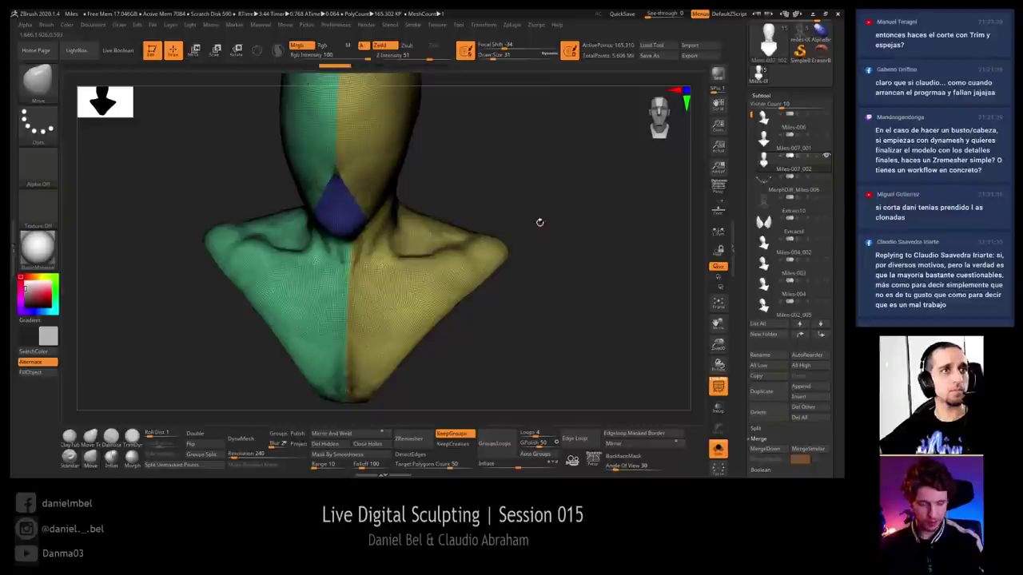
left_click_drag(511, 257, 548, 251, "shift")
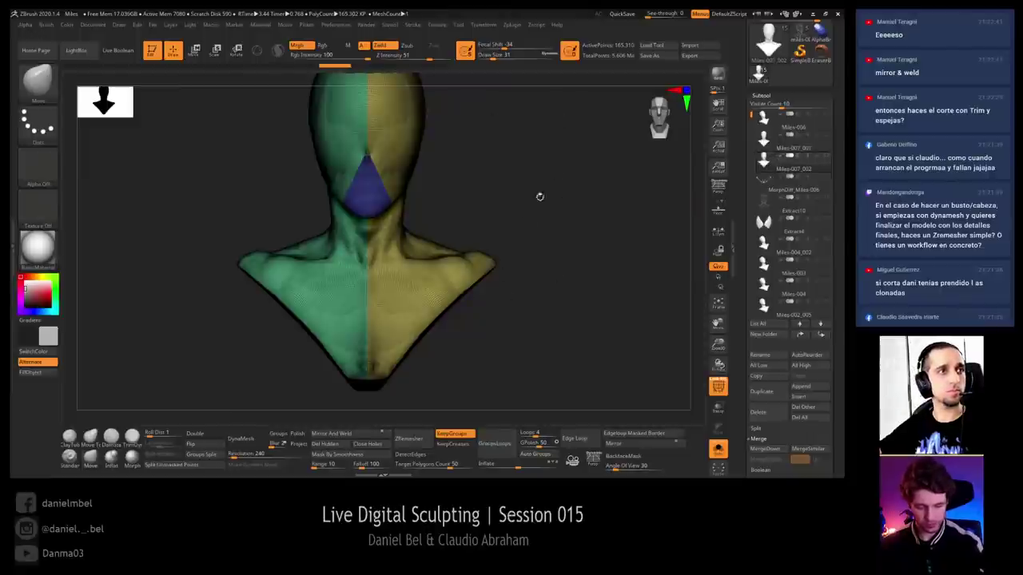
mouse_move(565, 273)
left_mouse_down()
mouse_move(546, 276)
mouse_move(538, 263)
mouse_move(582, 281)
left_mouse_up()
key("shift+f")
key("shift+f")
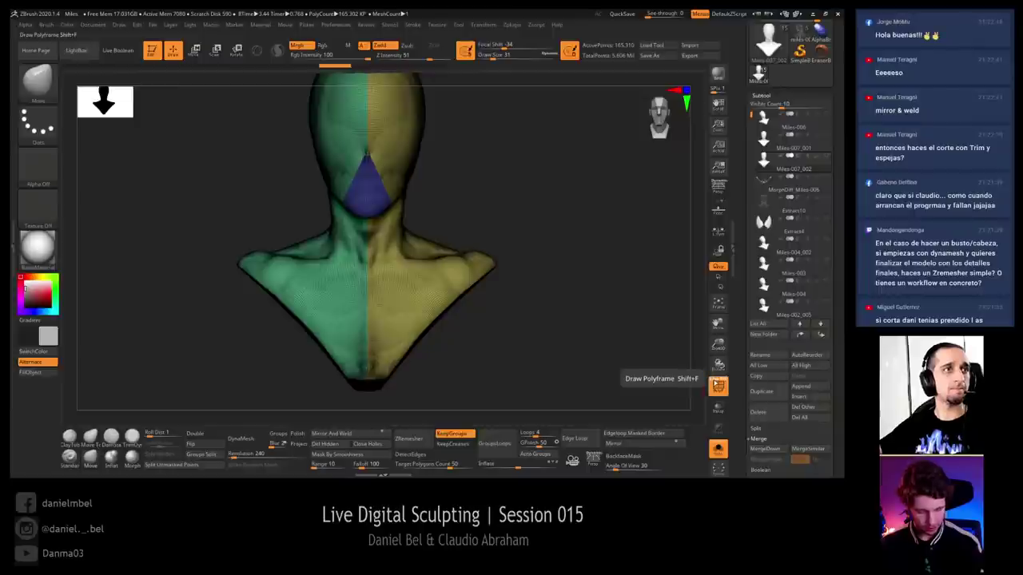
left_click(717, 385)
left_click(717, 386)
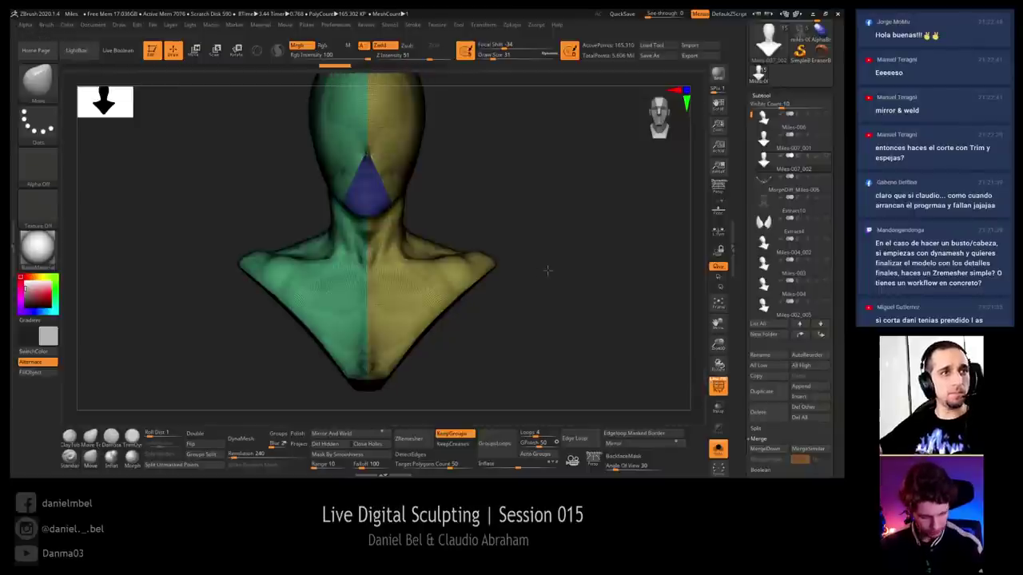
left_click_drag(547, 271, 558, 302)
key("shift+f")
key("shift+f")
Select the Miles-007_002 bust, raise it to subdivision level 4 and turn off its polygroup display in front view
left_click(764, 149)
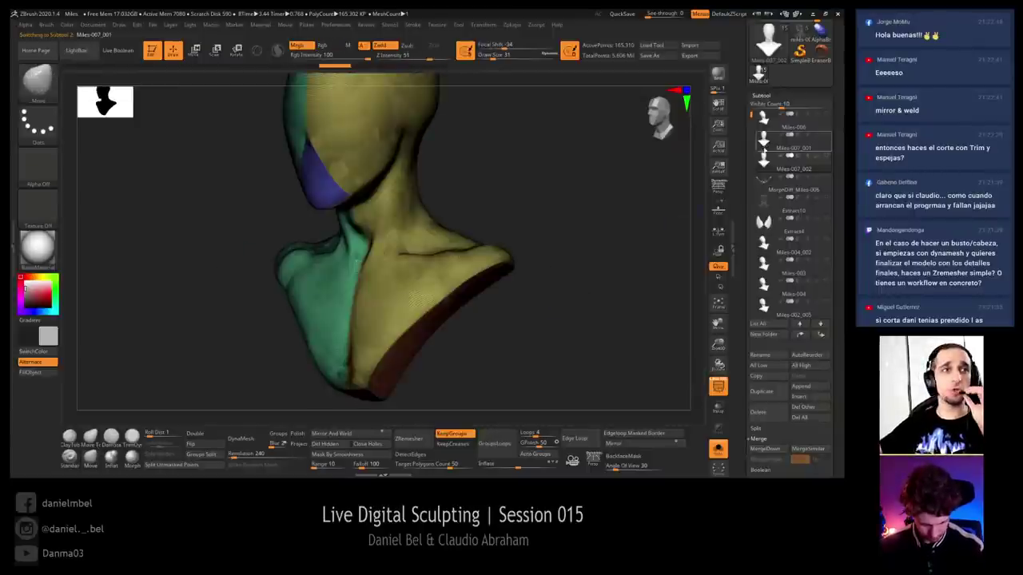
left_click(764, 160)
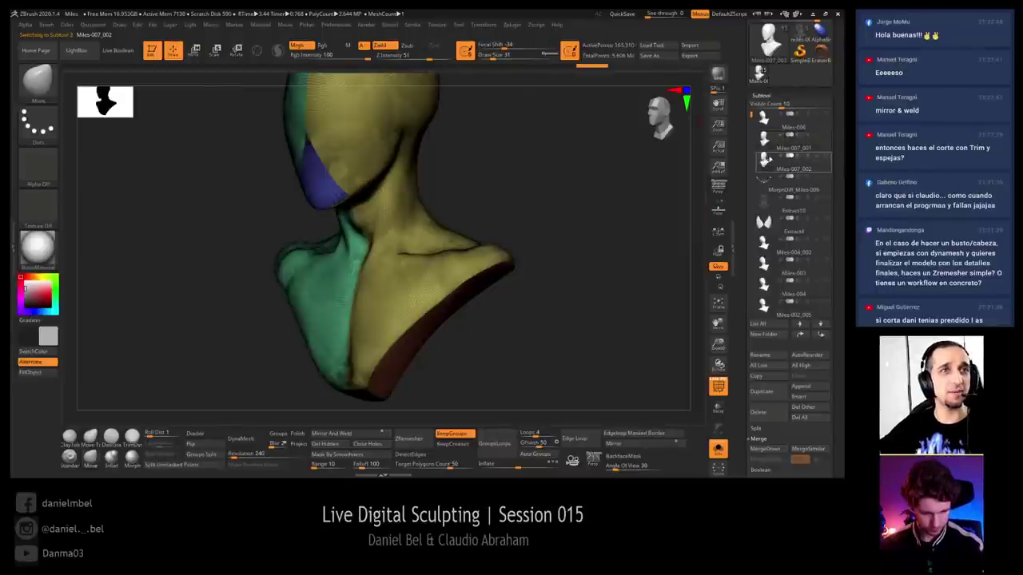
left_click(760, 95)
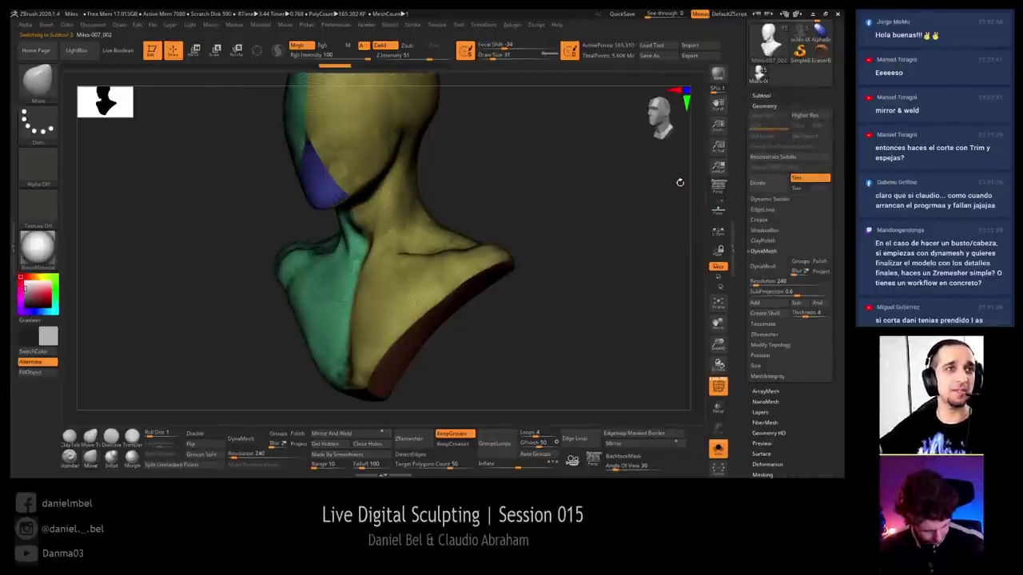
right_click_drag(538, 284, 538, 296, "shift")
key("ctrl+d")
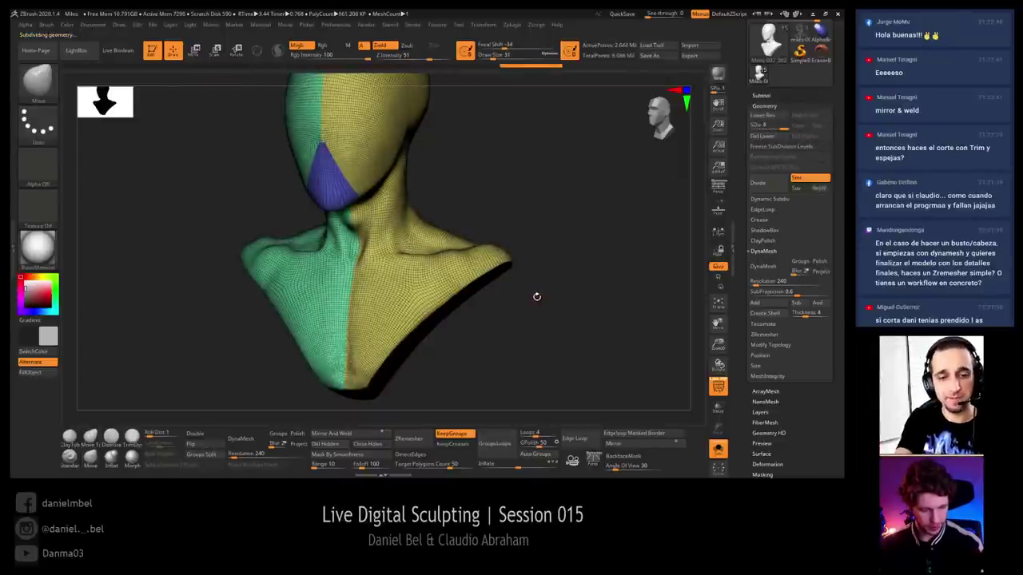
key("shift+f")
mouse_move(532, 292)
right_mouse_down("shift")
mouse_move(543, 293)
mouse_move(548, 332)
right_mouse_up("shift")
right_click_drag(498, 391, 528, 365, "alt")
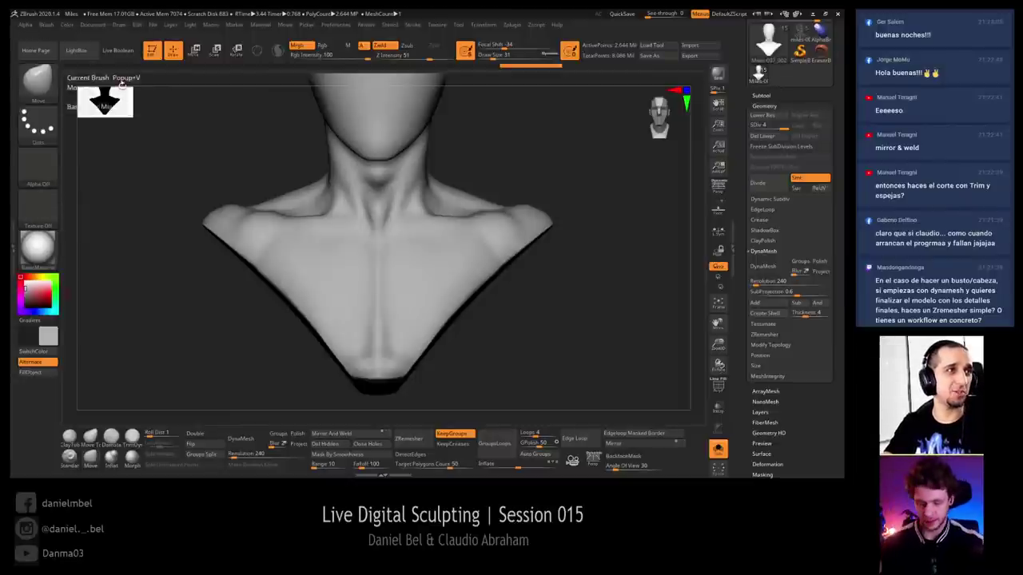
Examine the smooth bust's silhouette and shoulder cuts in front, side and three-quarter views
left_click_drag(566, 168, 569, 230)
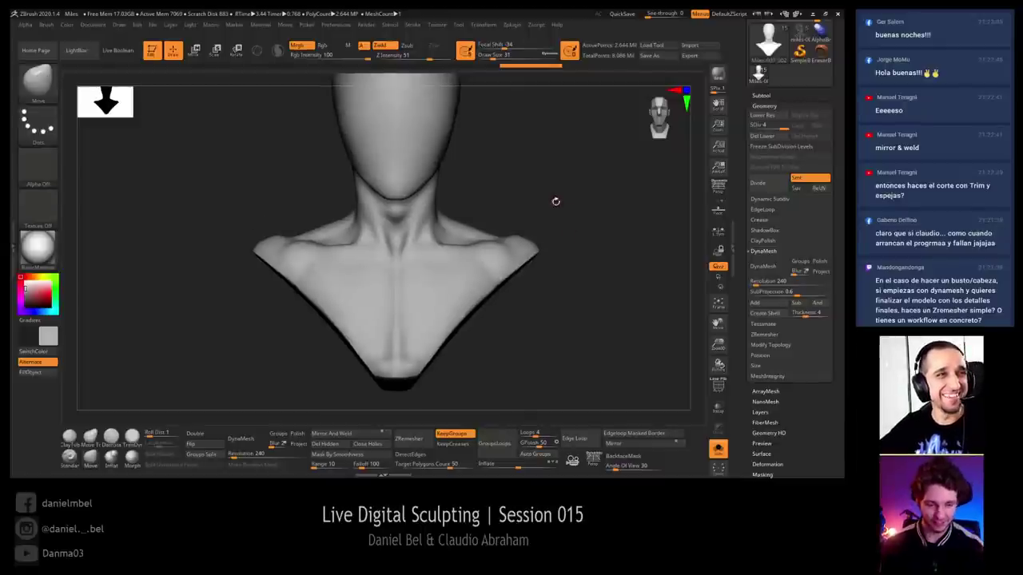
left_click_drag(554, 200, 569, 281)
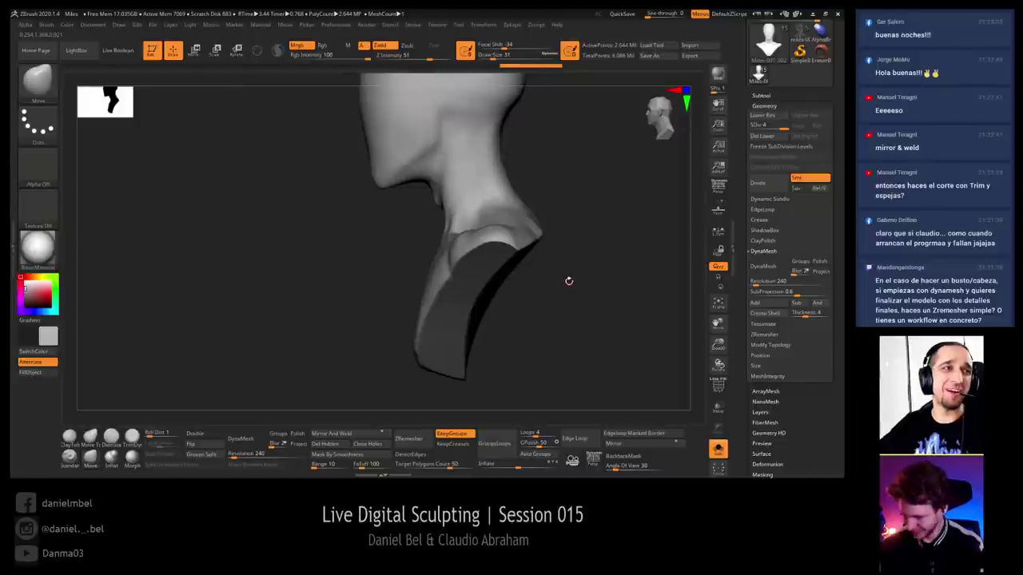
left_click_drag(571, 330, 539, 300)
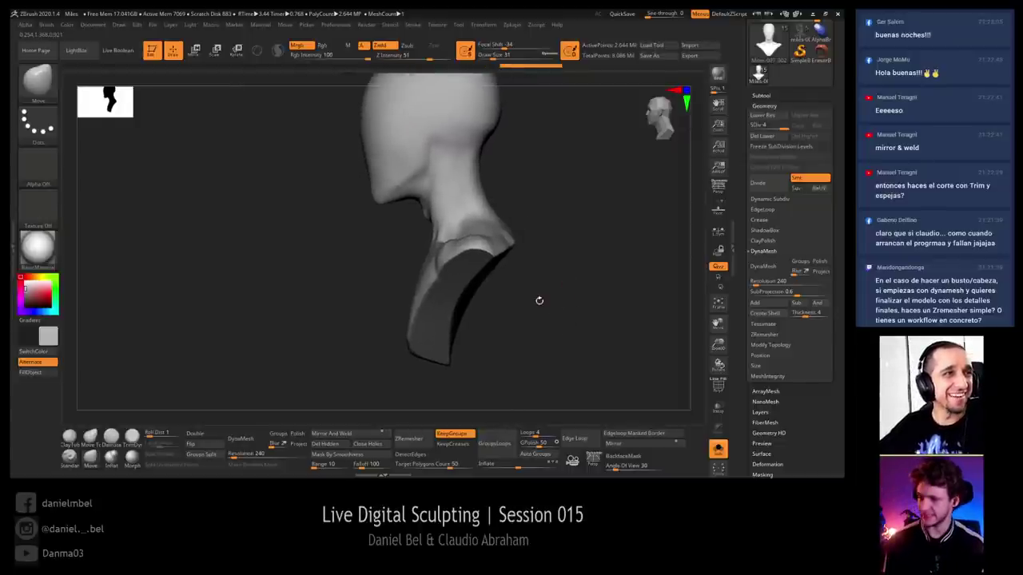
mouse_move(539, 300)
left_mouse_down()
mouse_move(564, 248)
mouse_move(535, 293)
left_mouse_up()
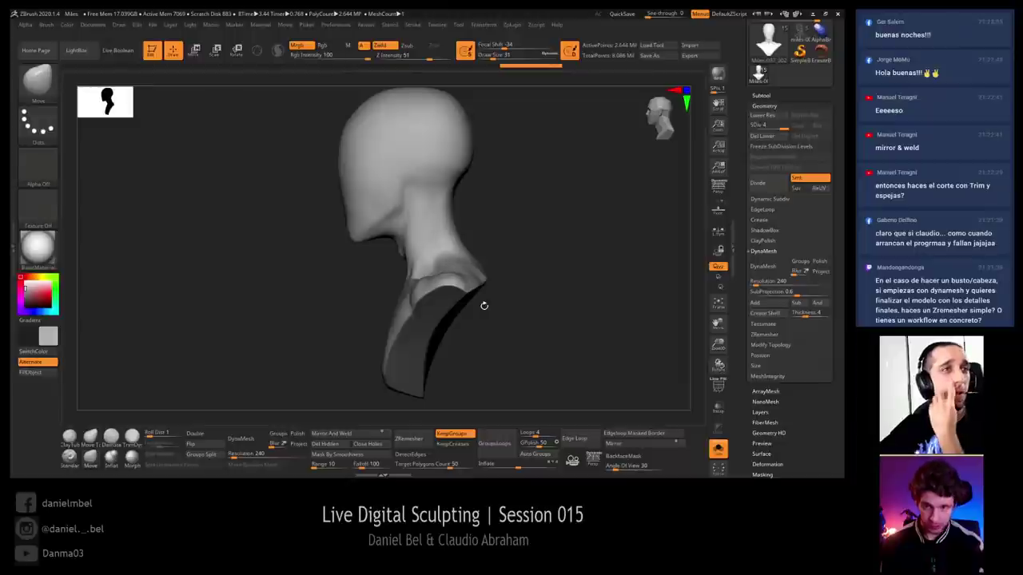
left_click_drag(520, 229, 500, 314)
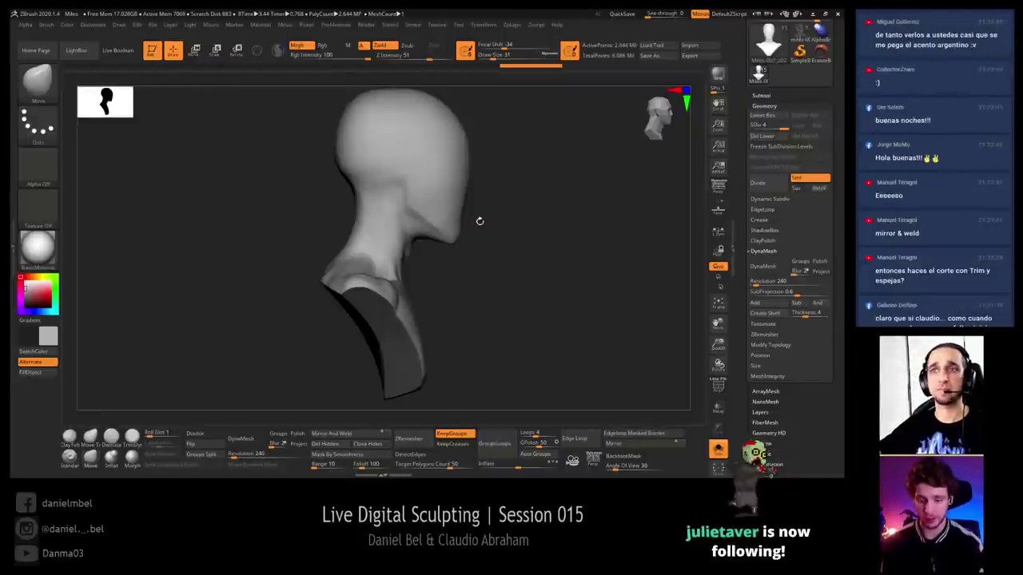
left_click_drag(479, 220, 342, 297)
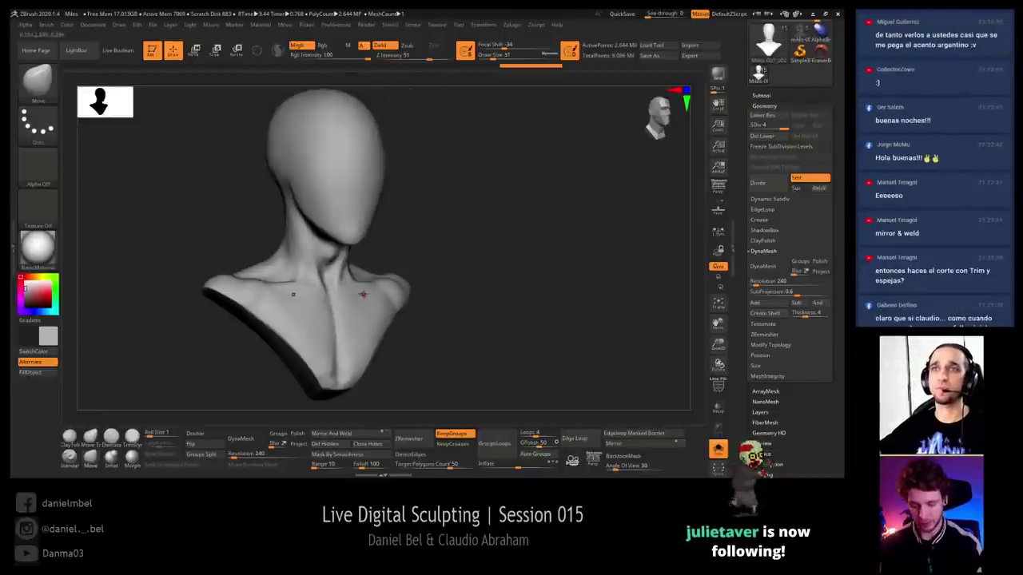
right_click_drag(352, 312, 338, 317, "shift")
right_click(495, 315)
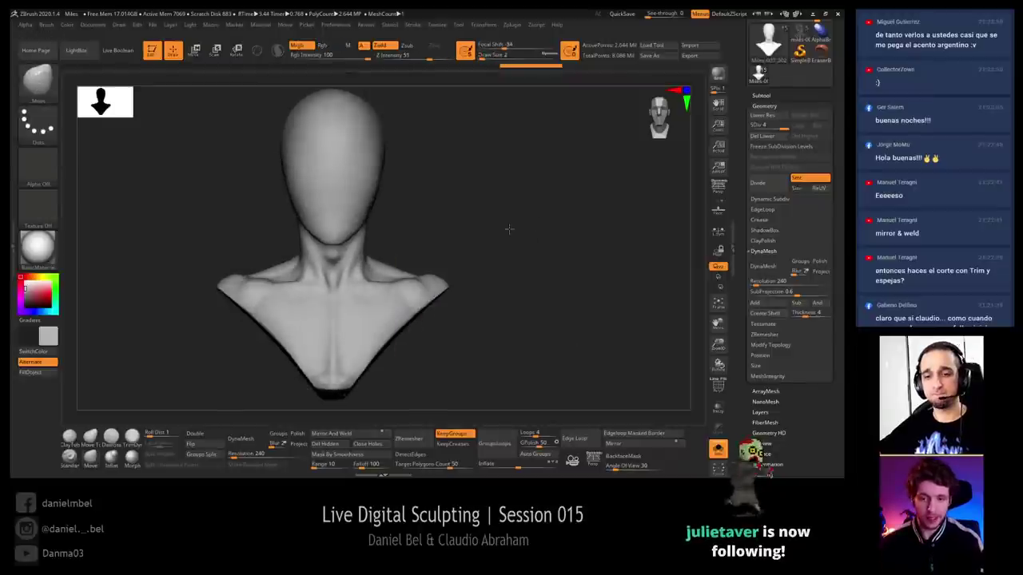
left_click_drag(509, 229, 538, 224, "alt")
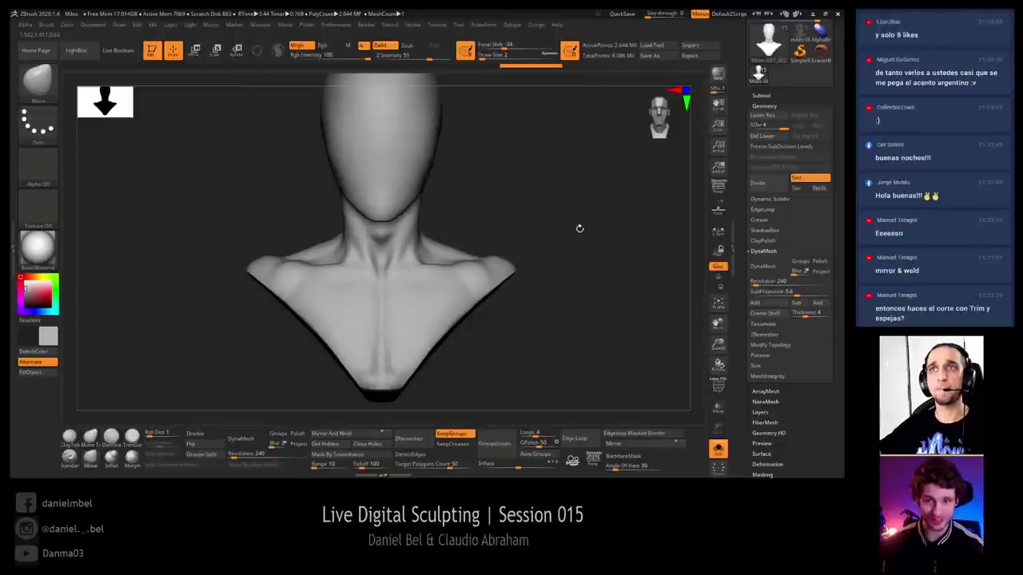
left_click_drag(584, 221, 551, 242)
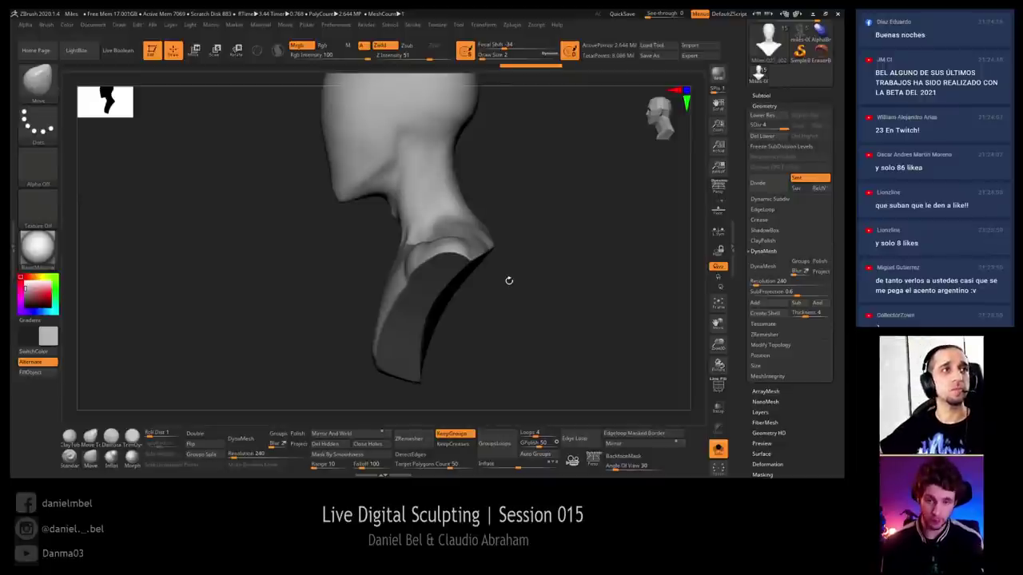
left_click_drag(508, 281, 527, 257)
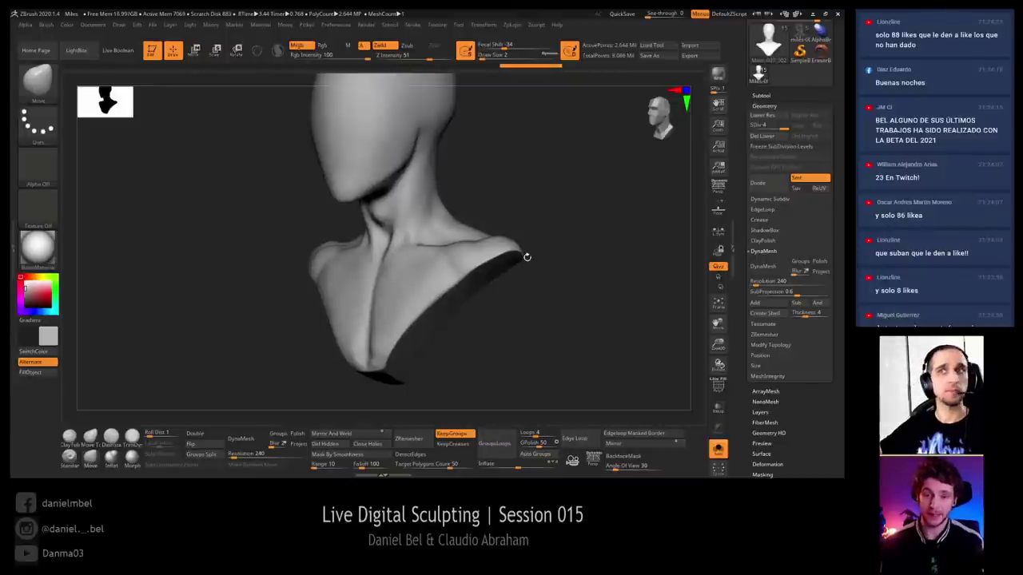
left_click_drag(526, 256, 548, 185)
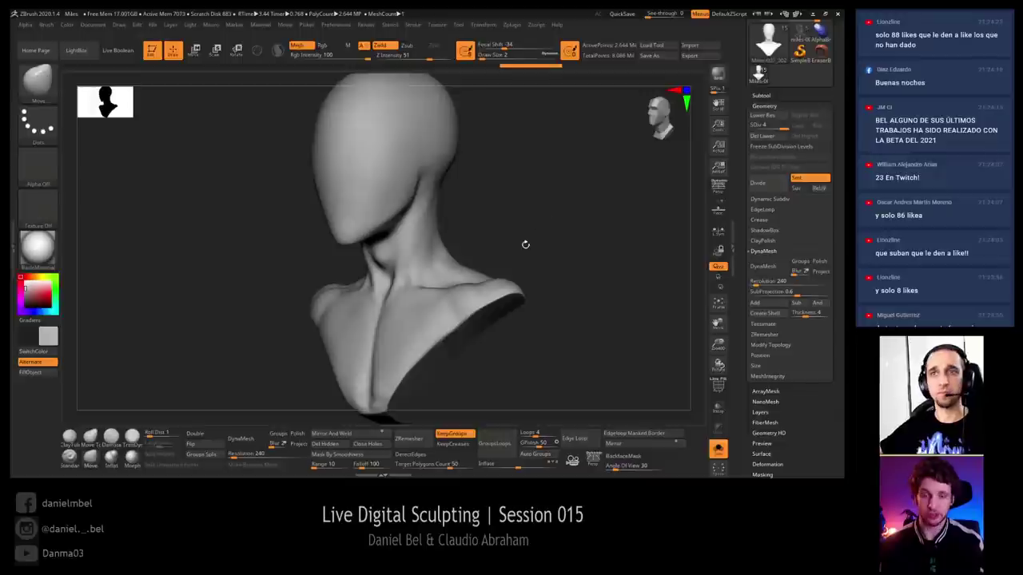
left_click_drag(525, 244, 482, 241)
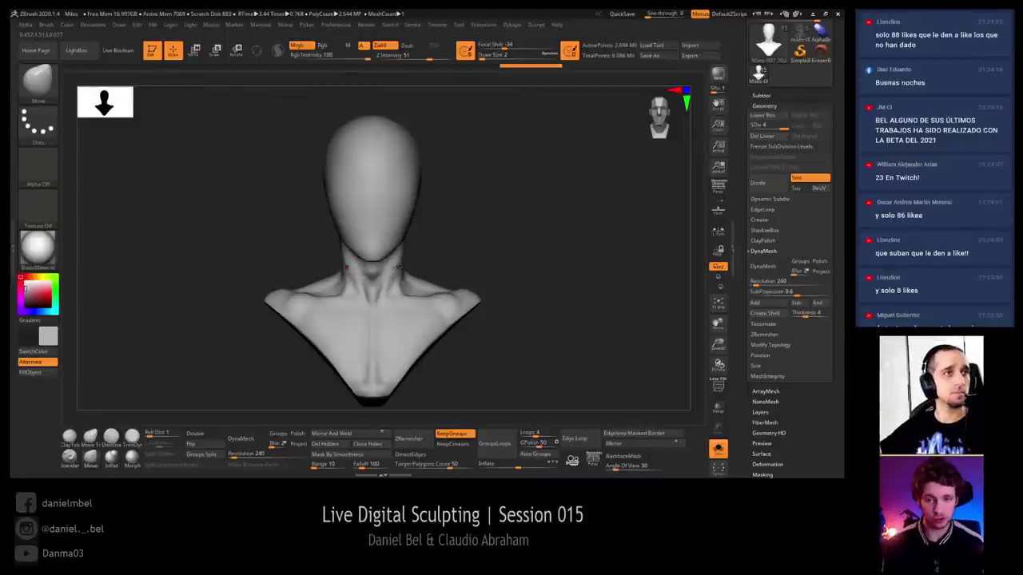
left_click_drag(496, 248, 497, 275)
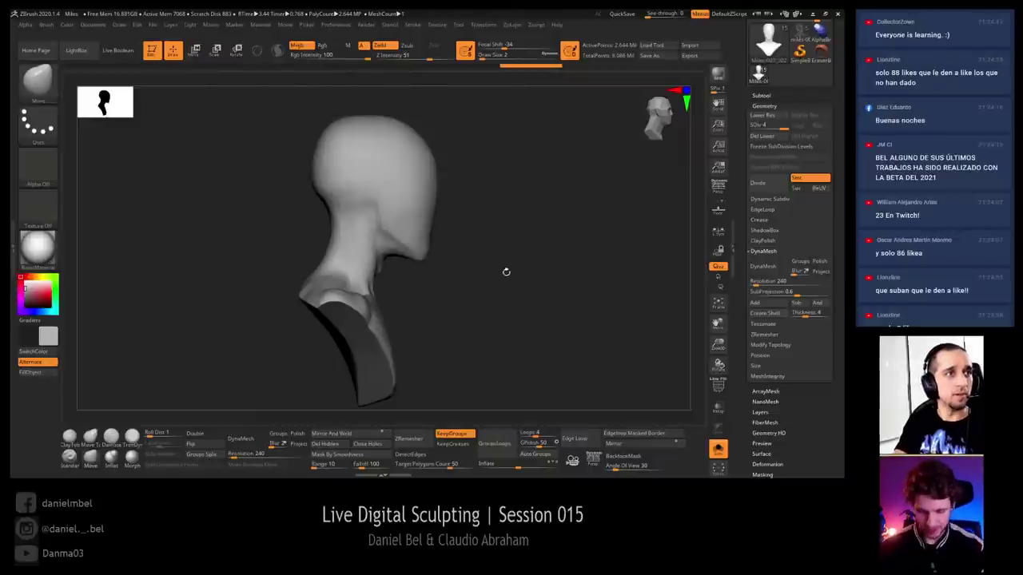
Inspect the neck and head up close from both sides, checking polygroups on and off, and return to the front view
mouse_move(506, 273)
left_mouse_down("alt")
mouse_move(481, 353)
mouse_move(489, 324)
left_mouse_up("alt")
key("shift+f")
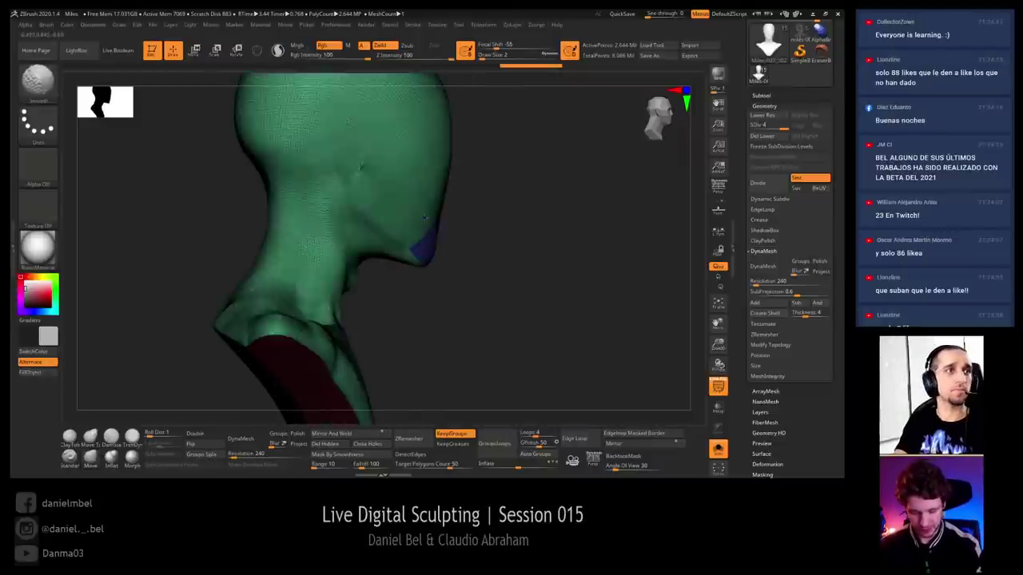
key("shift+f")
key("s")
left_click_drag(424, 217, 446, 216)
mouse_move(529, 242)
left_mouse_down()
mouse_move(448, 231)
mouse_move(544, 225)
mouse_move(586, 205)
mouse_move(550, 237)
left_mouse_up()
key("s")
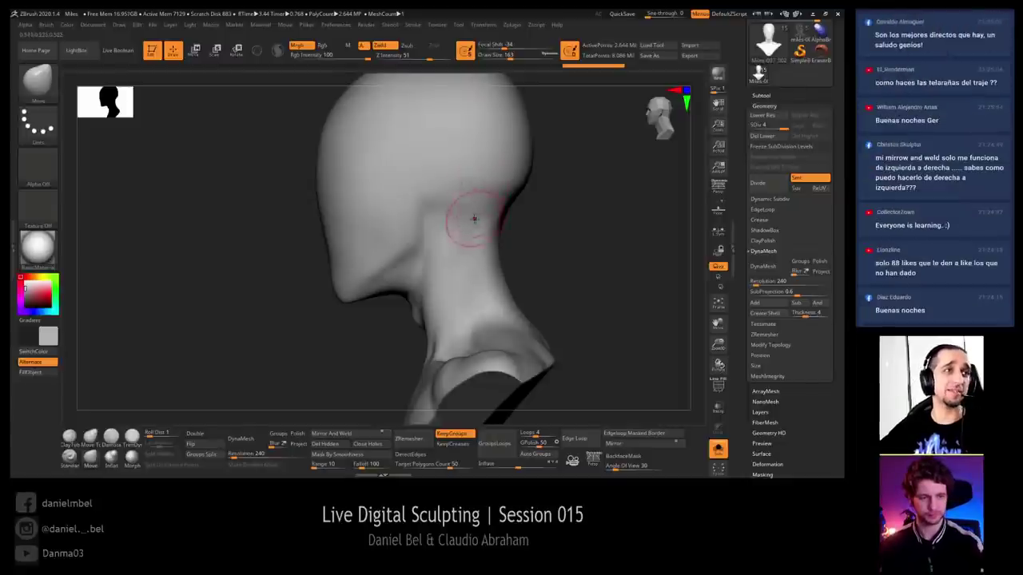
key("shift+f")
key("shift+f")
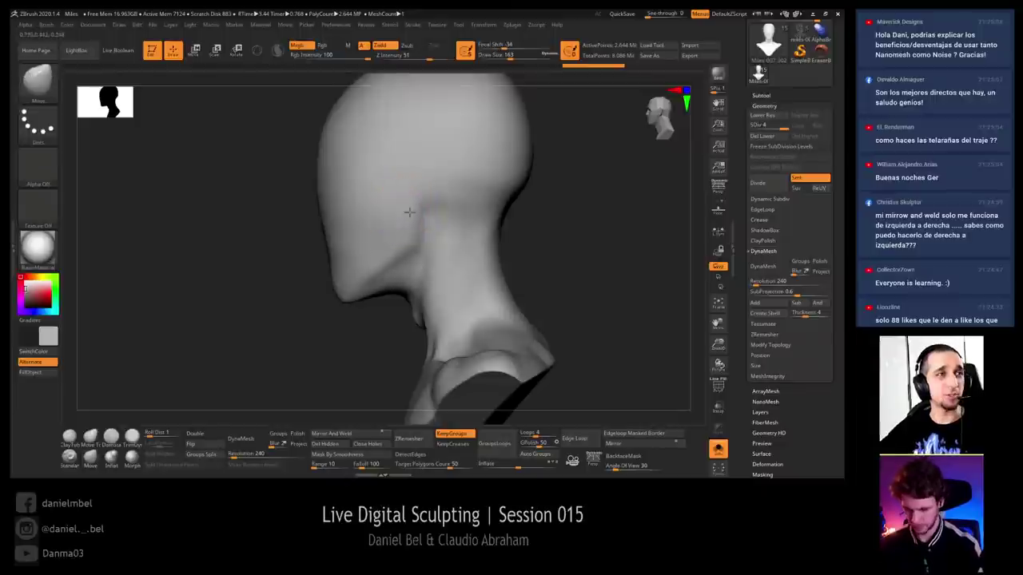
right_click_drag(411, 213, 480, 211)
right_click_drag(418, 213, 419, 265, "shift")
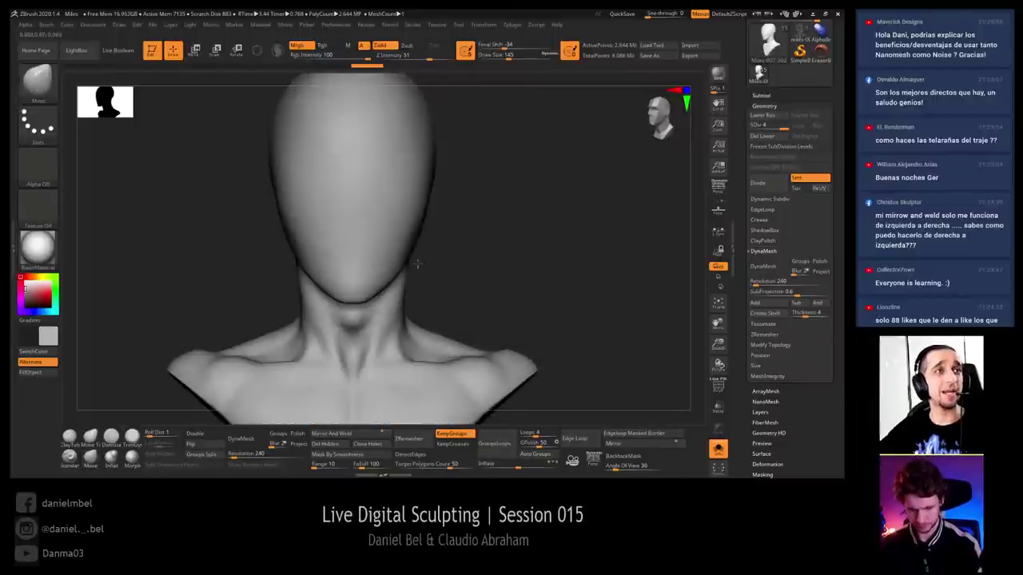
Switch to the Standard brush, try a short spray stroke on the face of the bust and undo it
key("s")
left_click_drag(350, 194, 322, 194)
mouse_move(352, 156)
left_mouse_down("ctrl")
mouse_move(358, 276)
mouse_move(347, 156)
left_mouse_up("ctrl")
right_click_drag(336, 310, 344, 224, "alt")
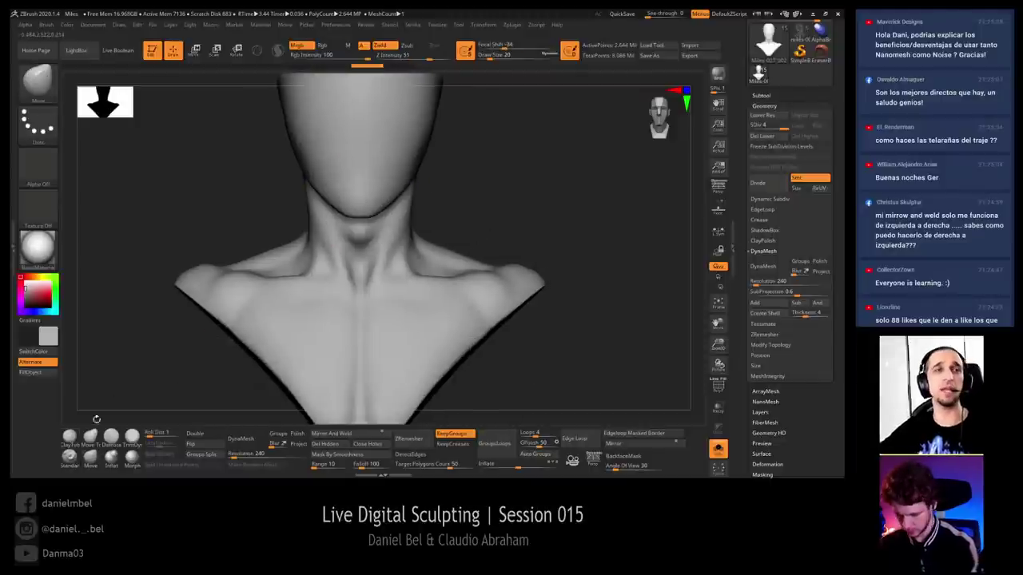
left_click(70, 458)
key("s")
mouse_move(362, 116)
left_mouse_down("ctrl")
mouse_move(364, 205)
mouse_move(358, 125)
left_mouse_up("ctrl")
left_click_drag(370, 123, 372, 145)
key("ctrl+z")
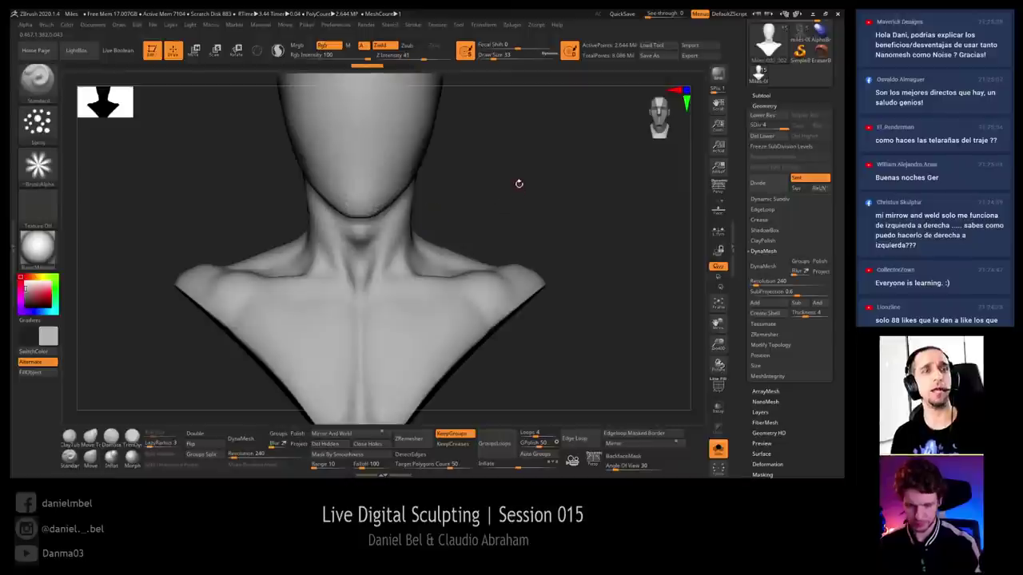
Increase the draw size to 49, try a larger sprayed stroke on the lower face and undo it
mouse_move(523, 168)
left_mouse_down("alt")
mouse_move(516, 197)
mouse_move(500, 189)
mouse_move(518, 216)
left_mouse_up("alt")
right_click_drag(518, 217, 516, 254, "ctrl")
key("bracketright")
key("bracketright")
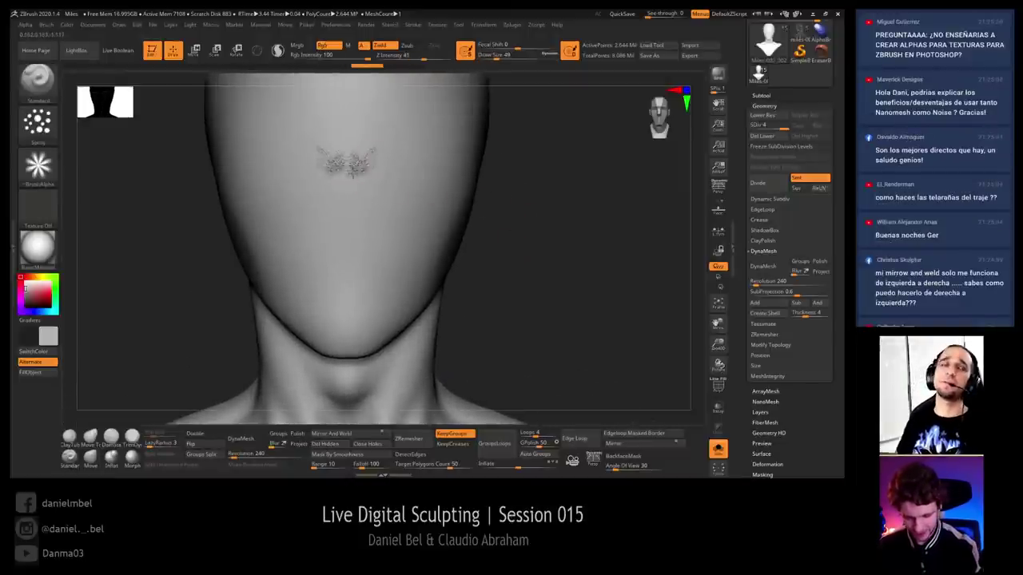
mouse_move(348, 164)
left_mouse_down()
mouse_move(352, 215)
mouse_move(389, 274)
left_mouse_up()
key("ctrl+z")
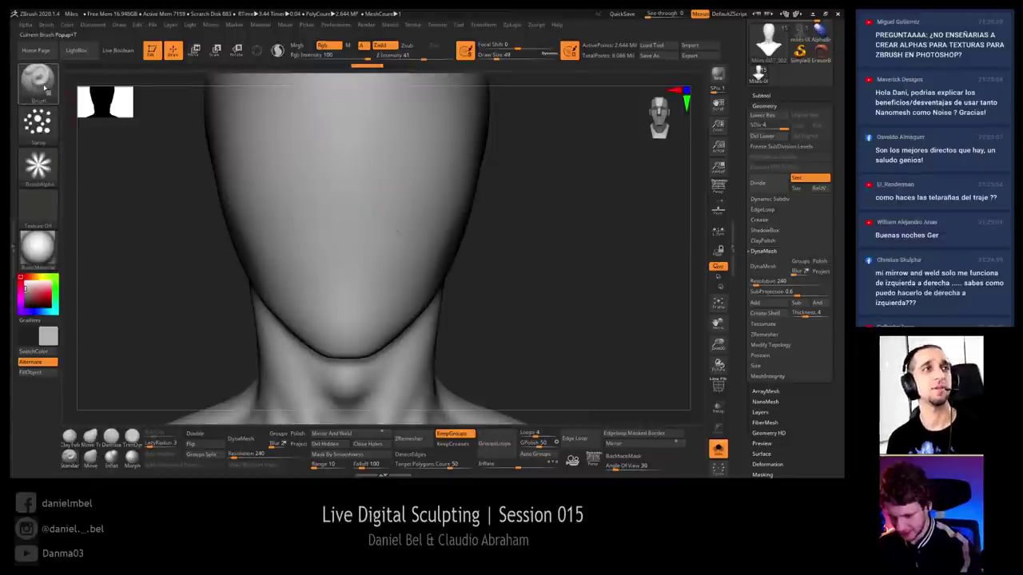
Spray symmetrical bands of textured relief over the whole face with the Standard brush and undo them
key("b")
key("s")
key("t")
left_click_drag(356, 116, 347, 144)
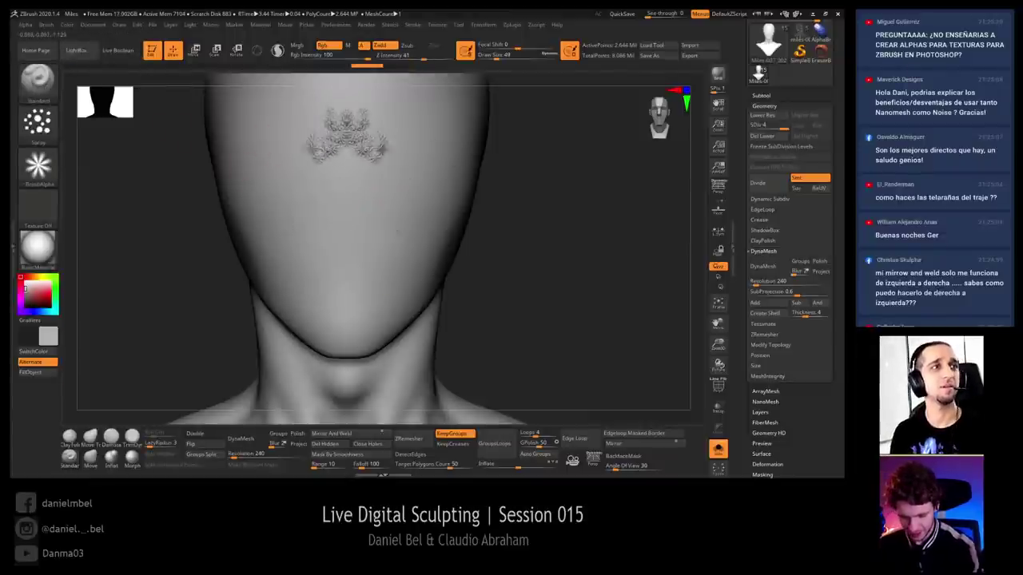
mouse_move(398, 231)
left_mouse_down()
mouse_move(369, 248)
mouse_move(350, 303)
mouse_move(404, 292)
left_mouse_up()
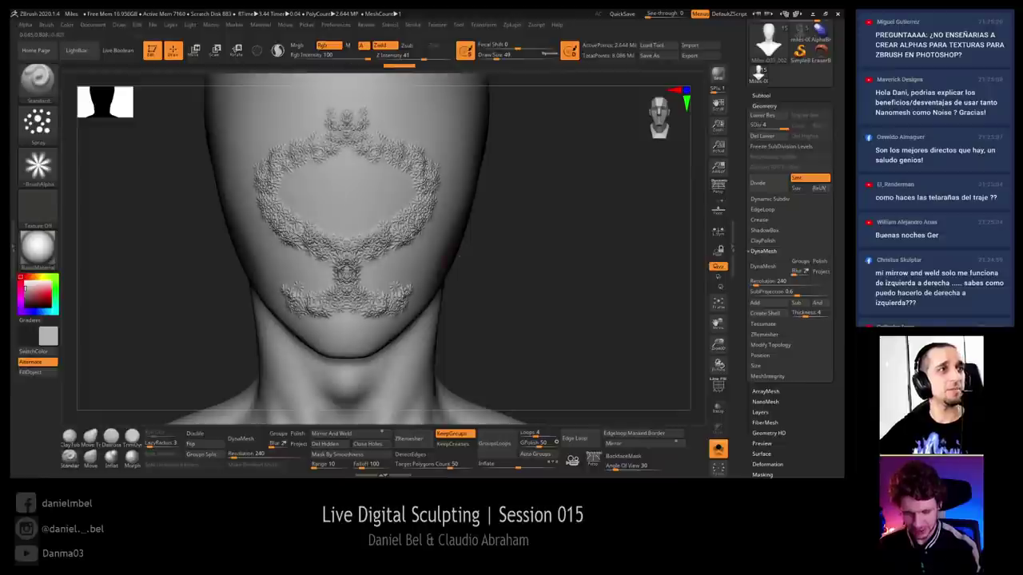
key("ctrl+z")
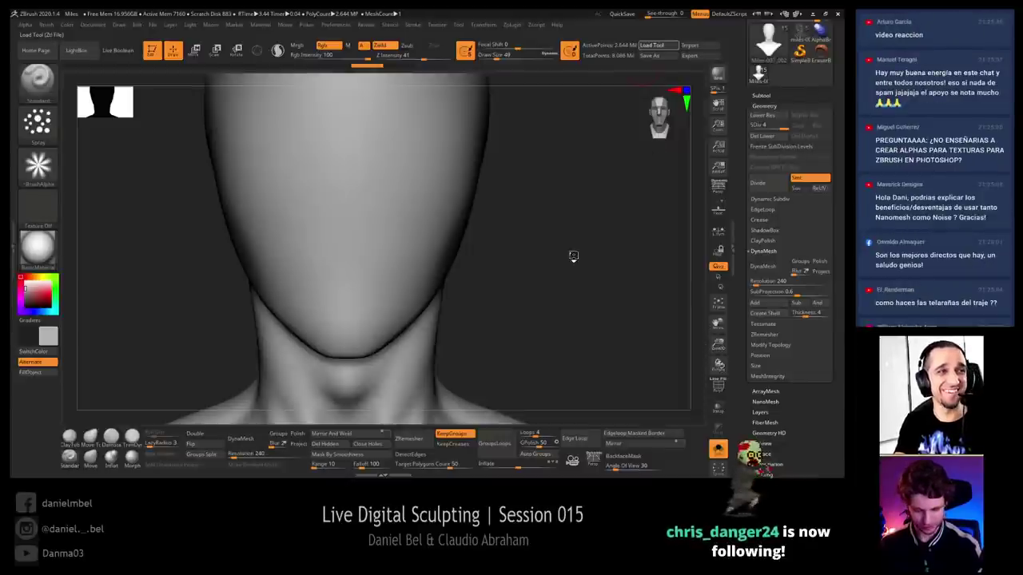
Load the magenta textured sphere onto the canvas and reposition the light to shade its surface relief
key("f")
left_click_drag(574, 279, 266, 282)
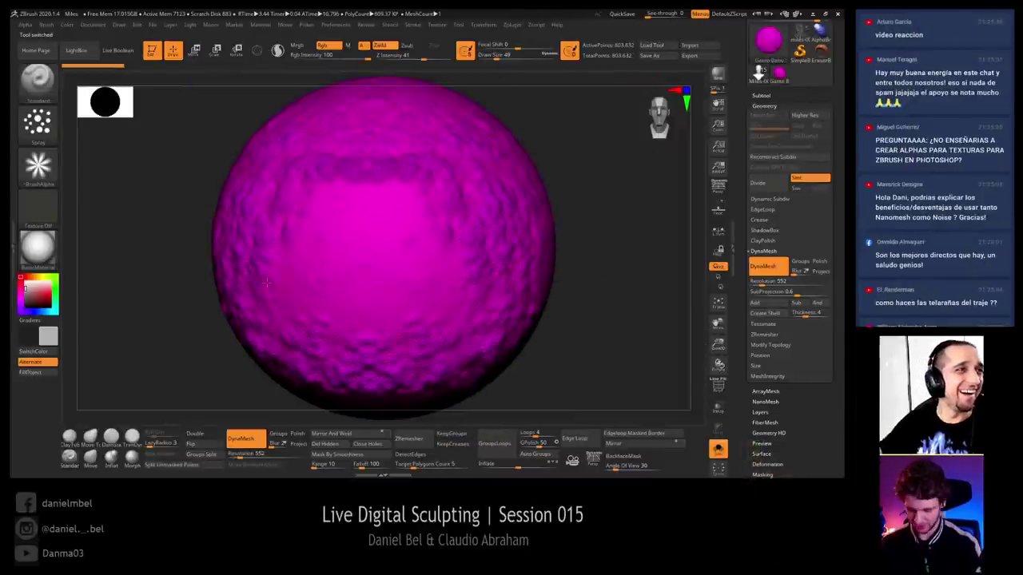
left_click(192, 26)
left_click_drag(224, 69, 220, 56)
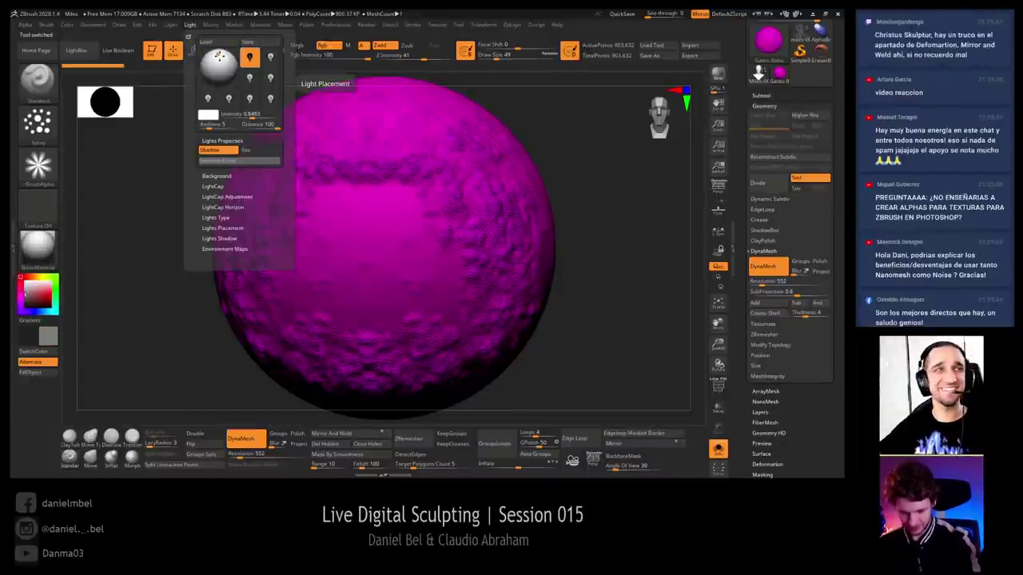
Examine the sprayed relief on the front and back of the magenta sphere, and switch back to the grey bust
left_click_drag(621, 224, 605, 231, "alt")
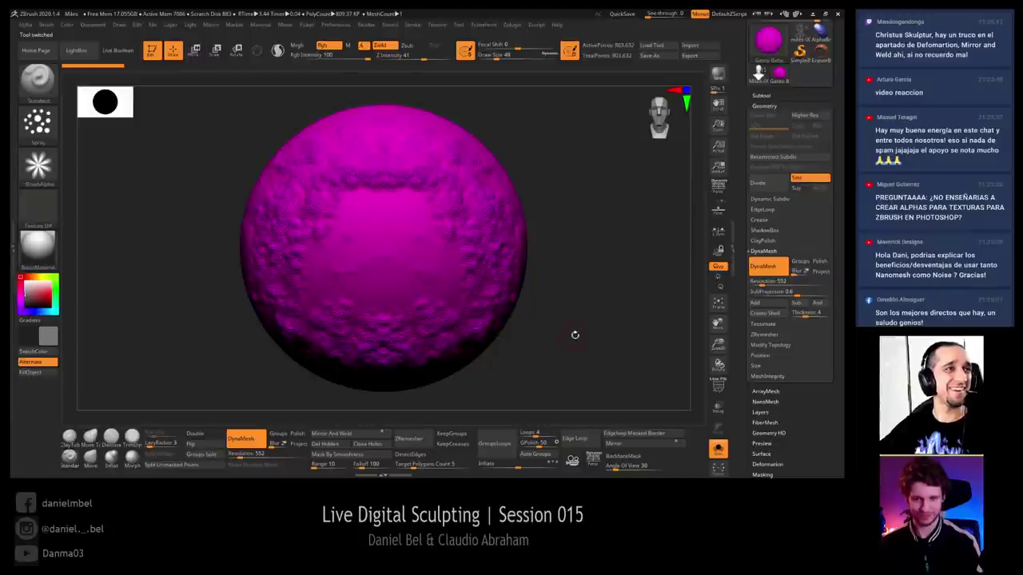
mouse_move(581, 318)
left_mouse_down("alt")
mouse_move(584, 343)
mouse_move(613, 335)
mouse_move(580, 340)
left_mouse_up("alt")
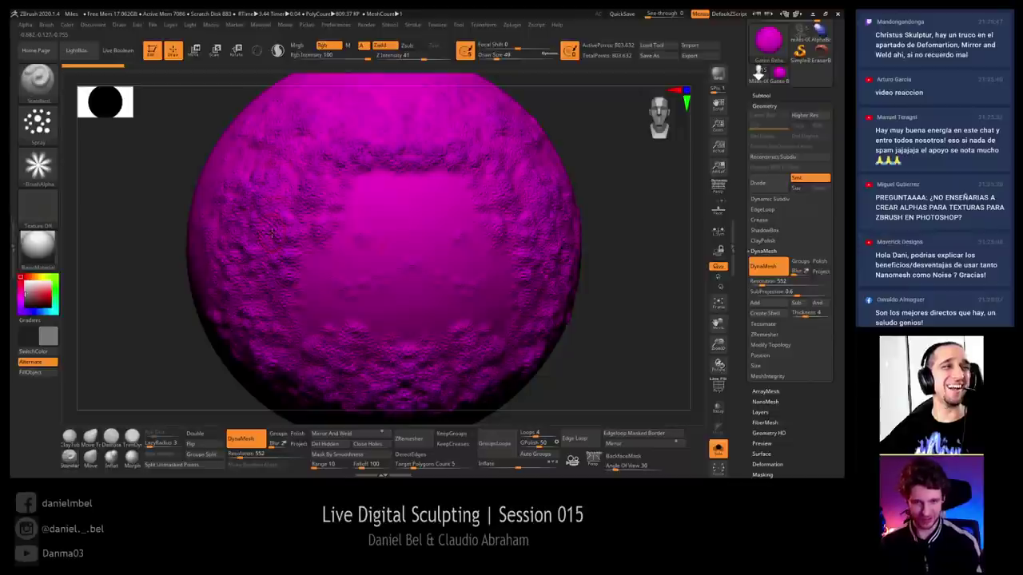
mouse_move(629, 320)
left_mouse_down()
mouse_move(608, 337)
mouse_move(504, 323)
left_mouse_up()
left_click_drag(610, 314, 477, 200)
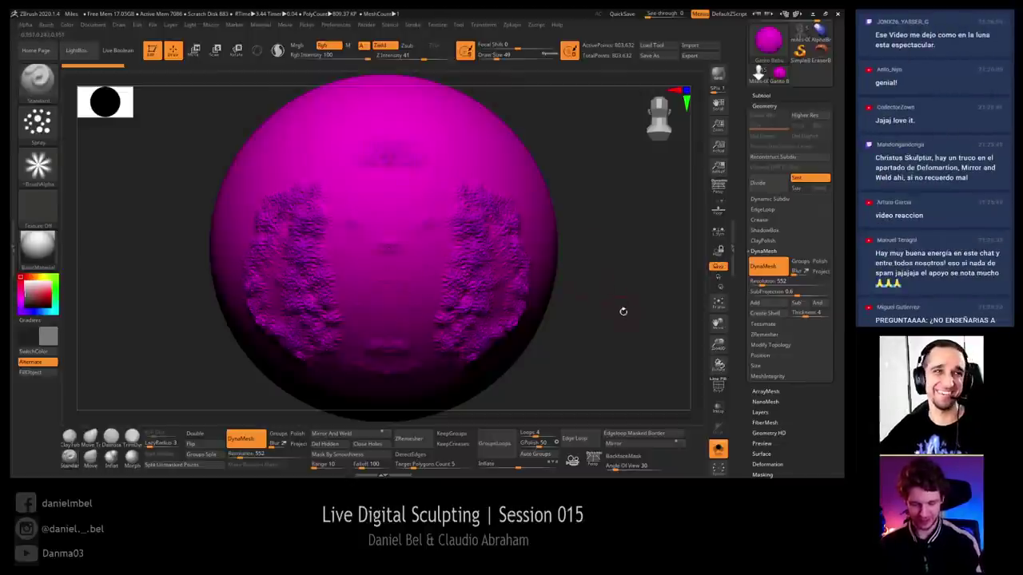
mouse_move(623, 311)
left_mouse_down()
mouse_move(608, 317)
mouse_move(628, 327)
mouse_move(652, 306)
left_mouse_up()
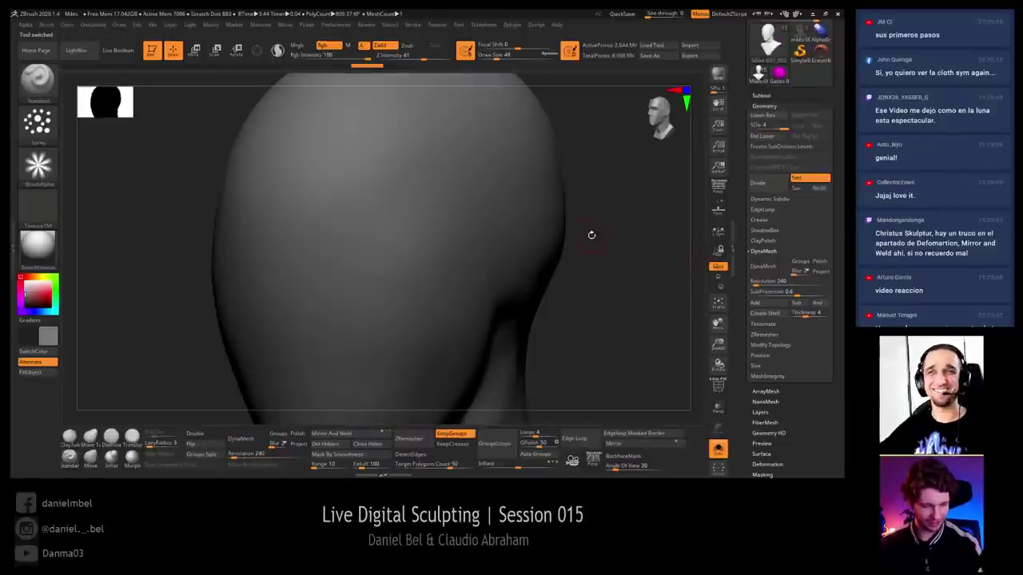
left_click_drag(576, 253, 583, 277)
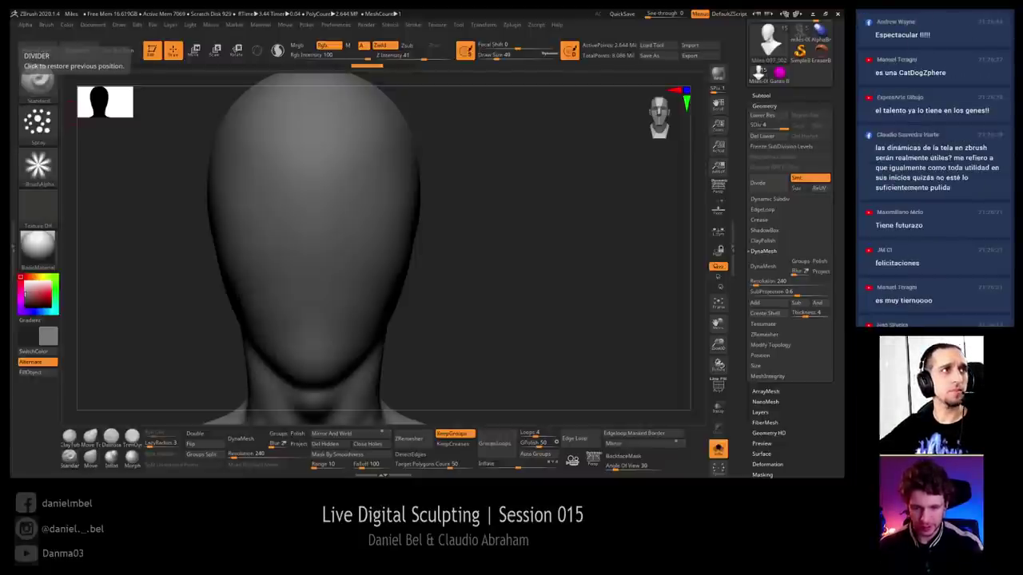
Switch to the browser, play the "ZBrush 2021 Official Sneak Preview" video in full screen, and close the browser
left_click(428, 407)
left_click(428, 407)
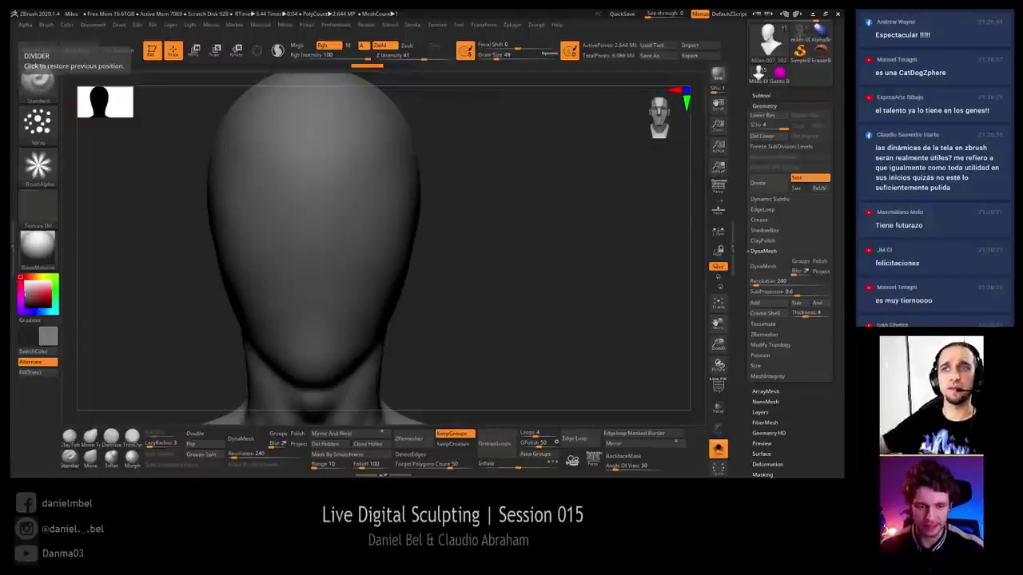
key("alt+Tab")
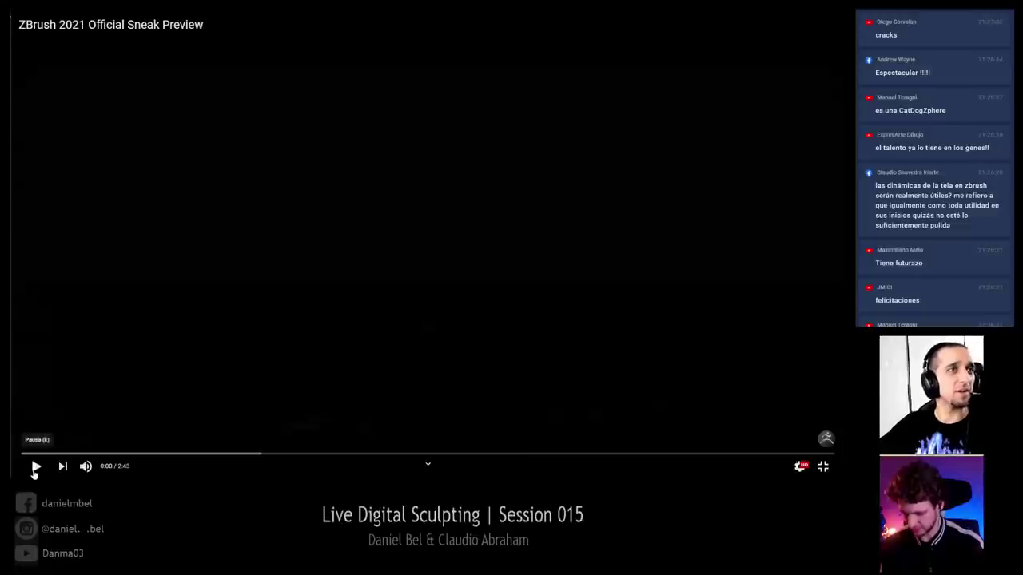
left_click(36, 466)
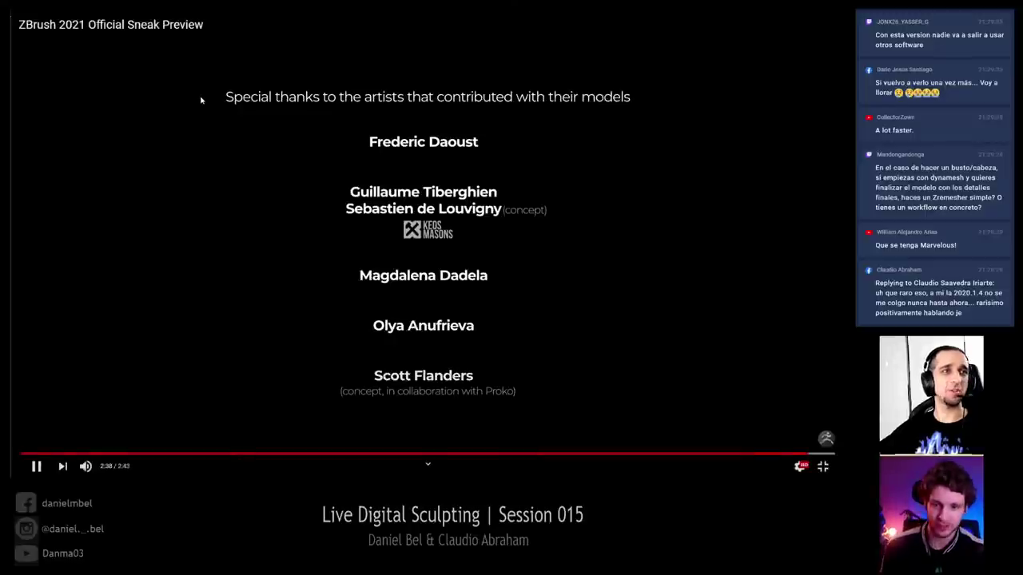
key("Escape")
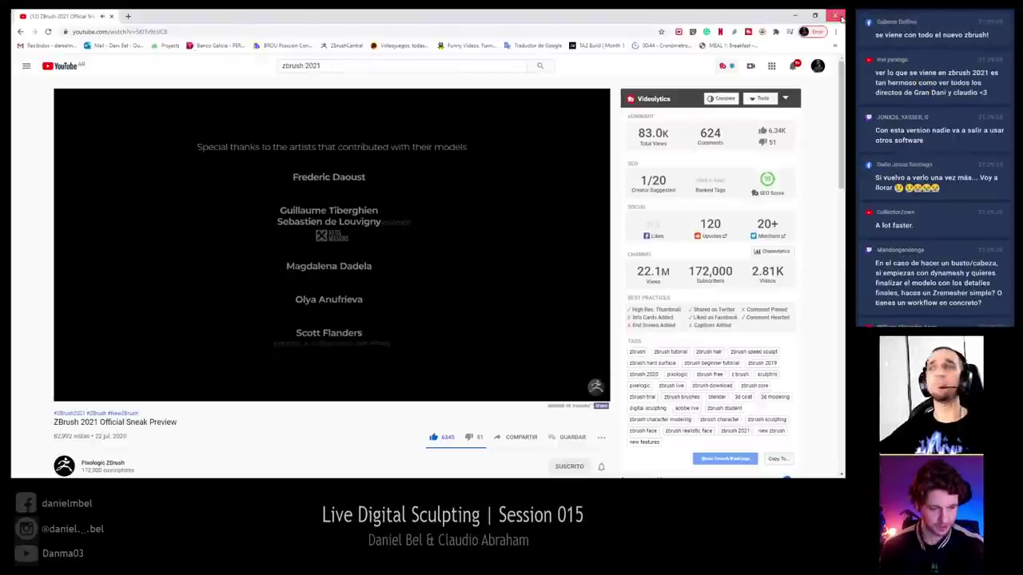
left_click(837, 15)
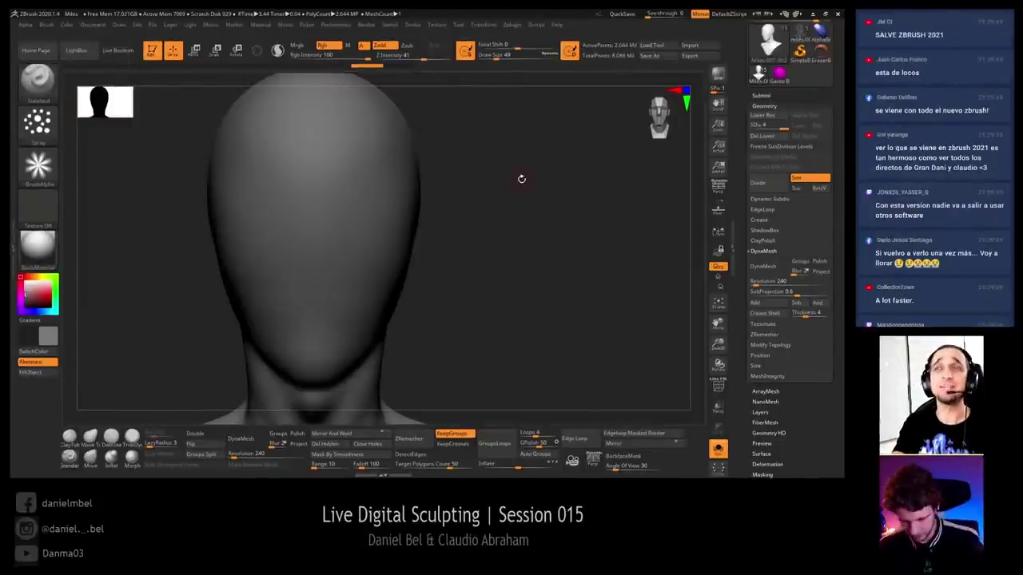
Change the Standard brush's stroke type to Dots and its alpha to Alpha 12
left_click(52, 139)
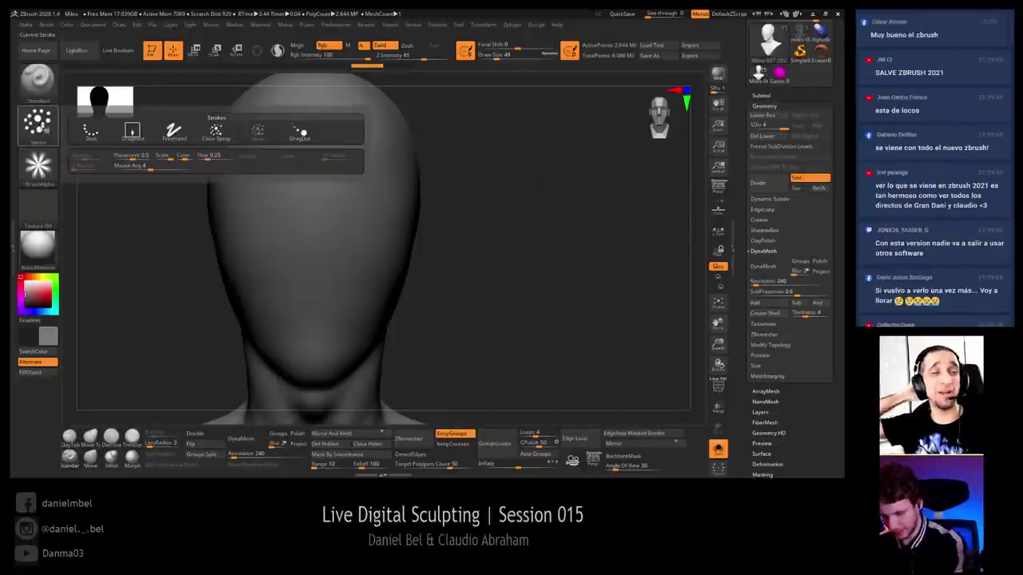
left_click(98, 137)
left_click(46, 172)
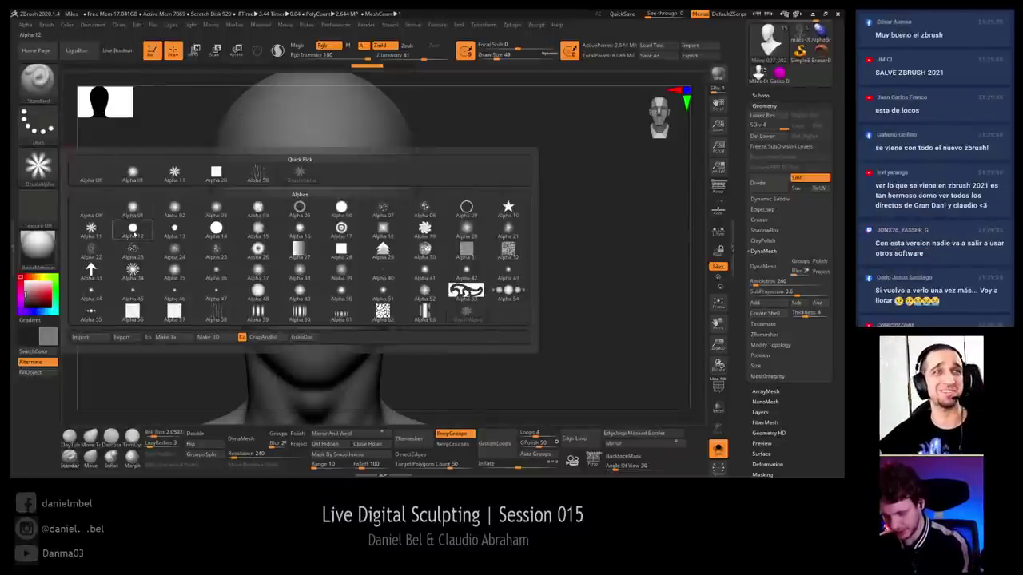
left_click(132, 230)
Reduce the draw size to 17, try a vertical stroke down the middle of the bust's face, and undo it
key("s")
left_click(309, 139)
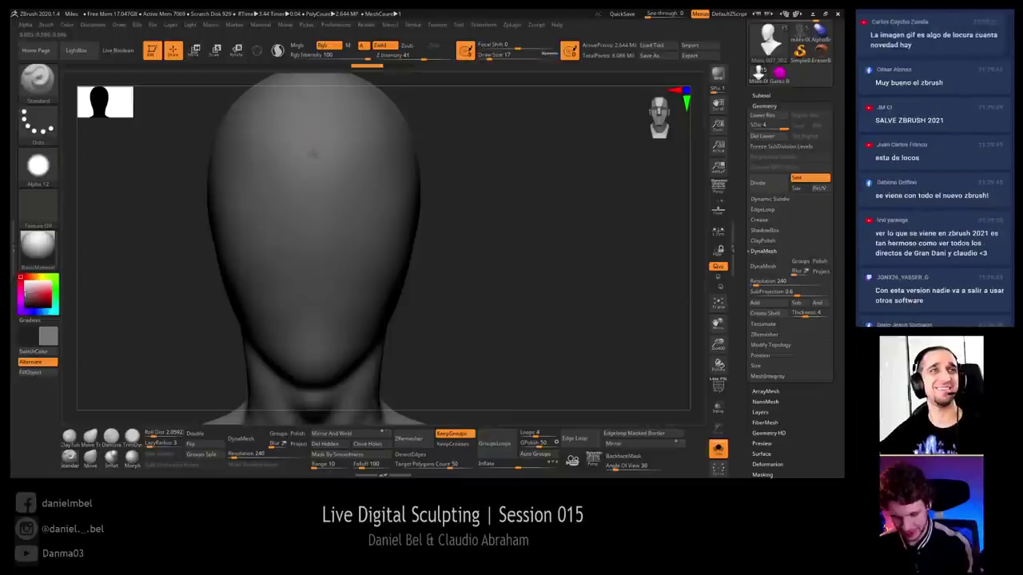
left_click_drag(312, 156, 316, 228)
key("ctrl+z")
Switch to the Move brush and set its draw size to 286 over the back of the bust's head
mouse_move(478, 232)
left_mouse_down("alt")
mouse_move(468, 214)
mouse_move(523, 239)
left_mouse_up("alt")
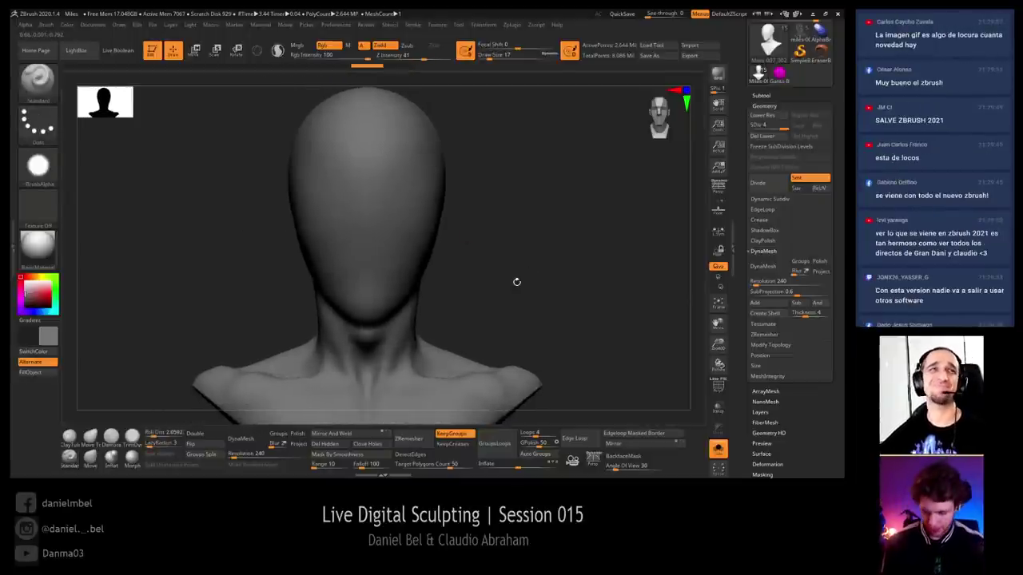
left_click_drag(502, 218, 544, 240)
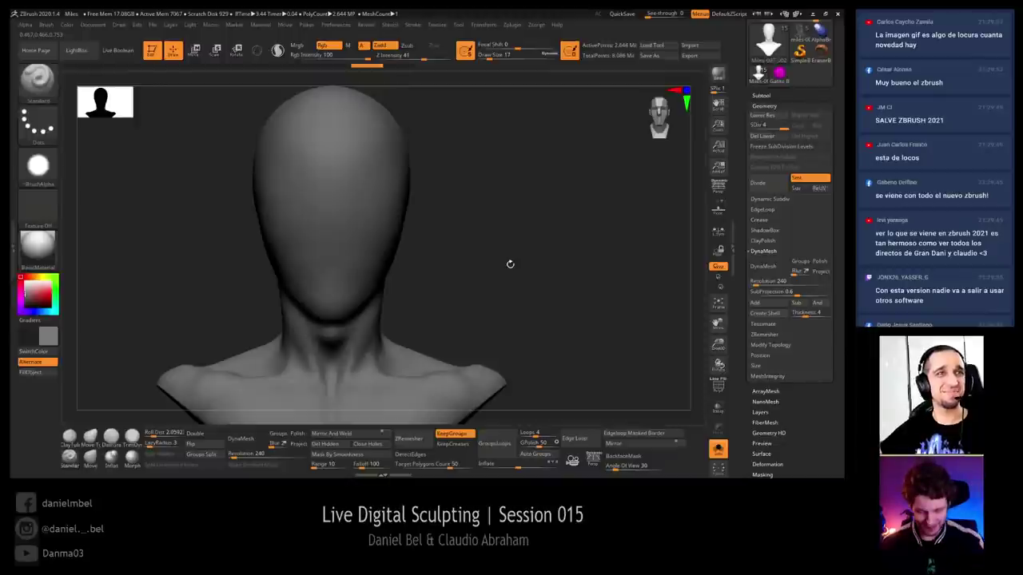
left_click_drag(510, 264, 538, 250)
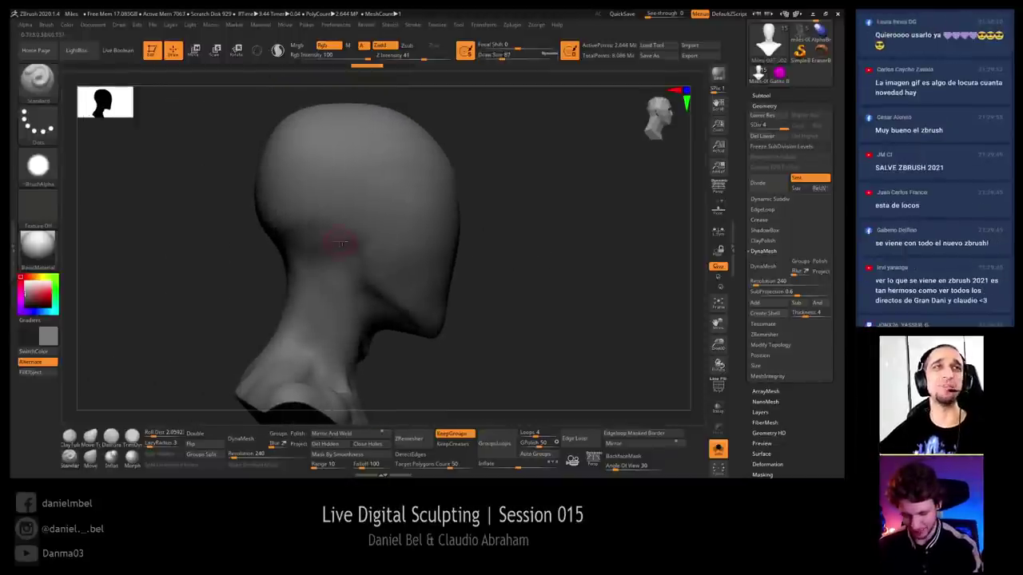
key("shift")
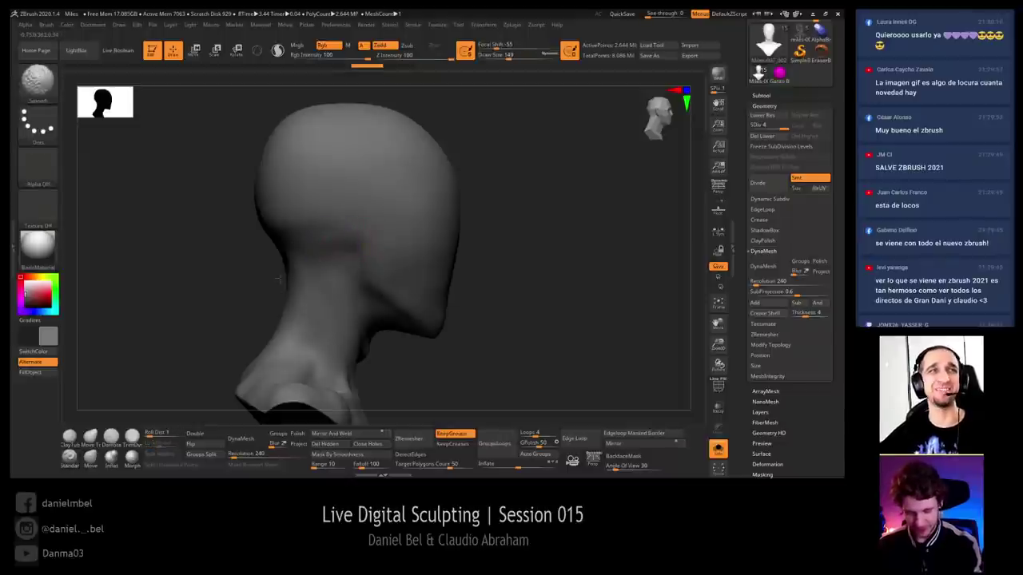
mouse_move(507, 264)
left_mouse_down()
mouse_move(533, 290)
mouse_move(466, 287)
mouse_move(496, 294)
mouse_move(541, 282)
left_mouse_up()
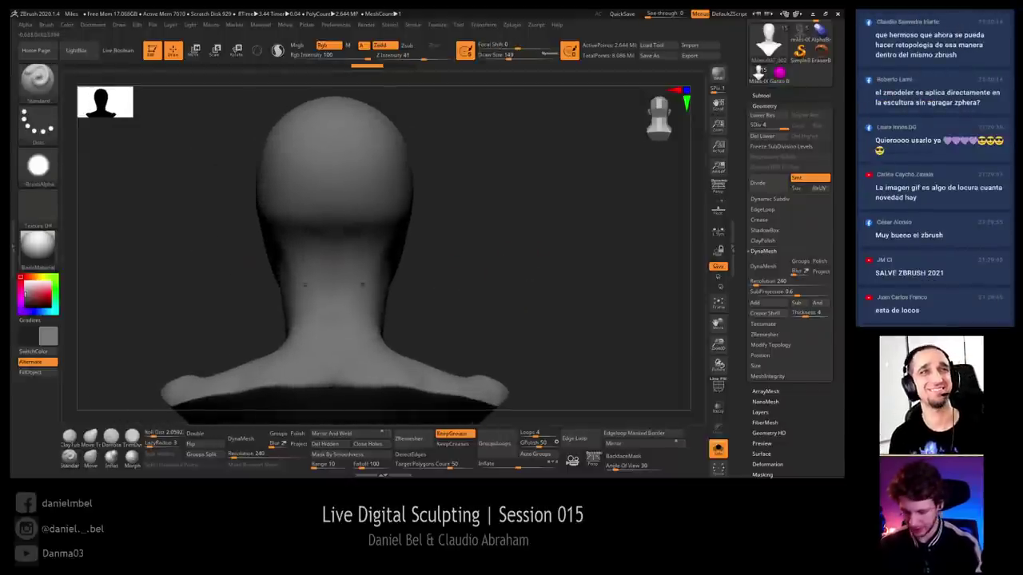
left_click(90, 460)
key("s")
left_click(280, 214)
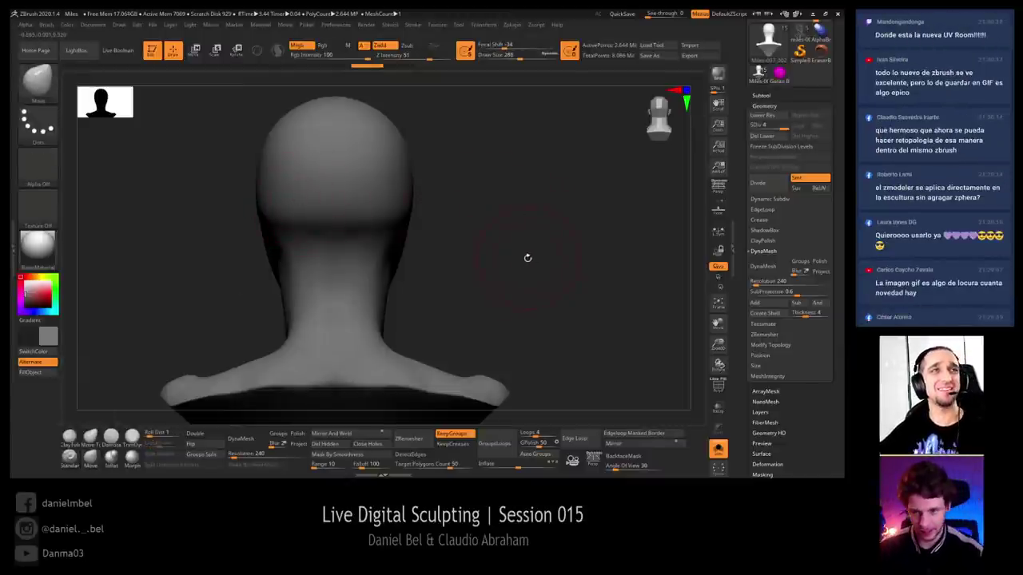
left_click_drag(530, 263, 547, 268)
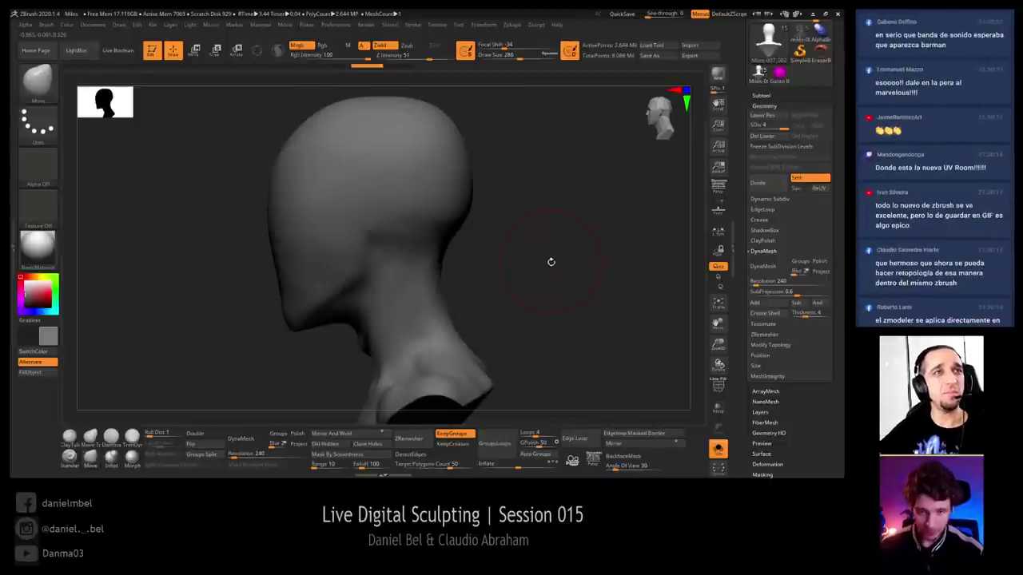
left_click_drag(551, 261, 525, 254)
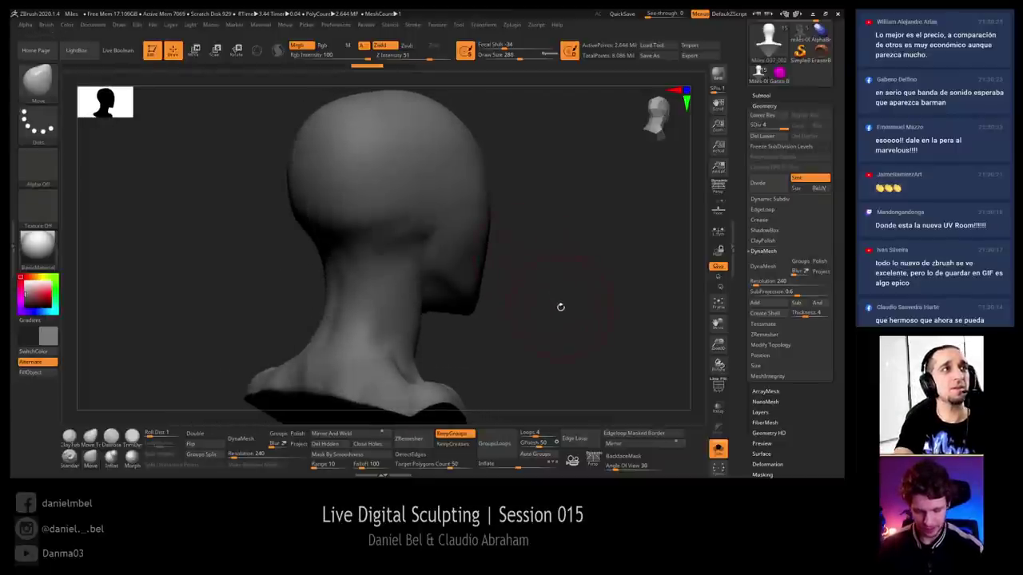
left_click_drag(560, 307, 539, 306)
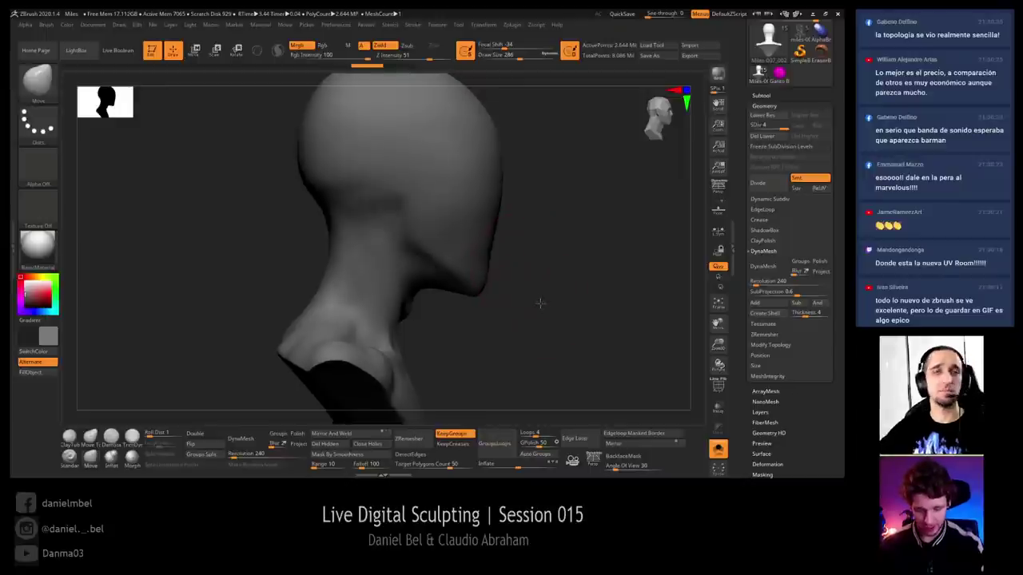
left_click_drag(540, 302, 529, 333)
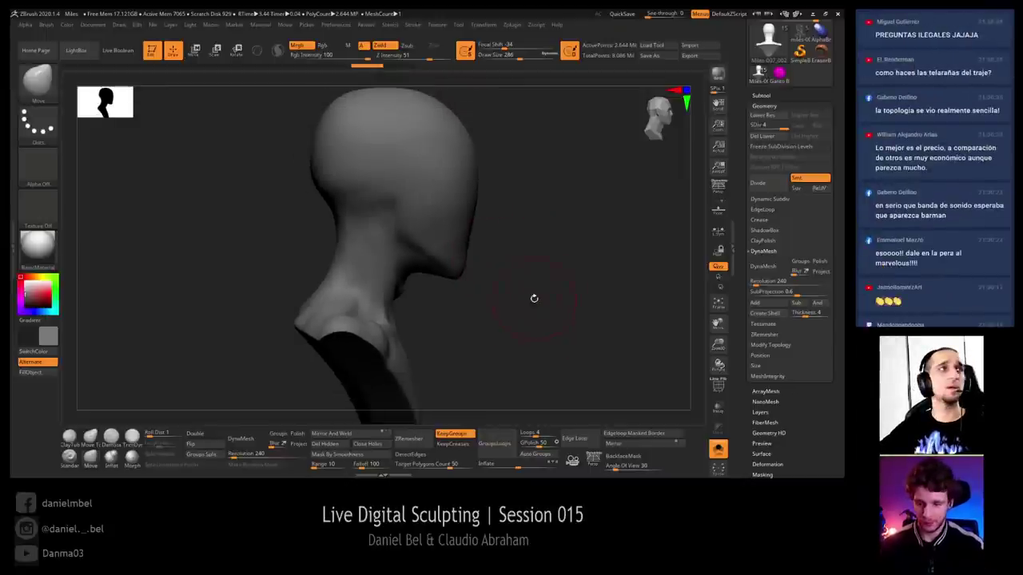
Try a MaskLasso selection on the front of the bust's face and undo it
left_click_drag(534, 298, 488, 248)
key("s")
mouse_move(394, 174)
left_mouse_down()
mouse_move(357, 174)
mouse_move(358, 159)
left_mouse_up()
key("s")
mouse_move(358, 161)
right_mouse_down("ctrl")
mouse_move(374, 164)
mouse_move(376, 149)
right_mouse_up("ctrl")
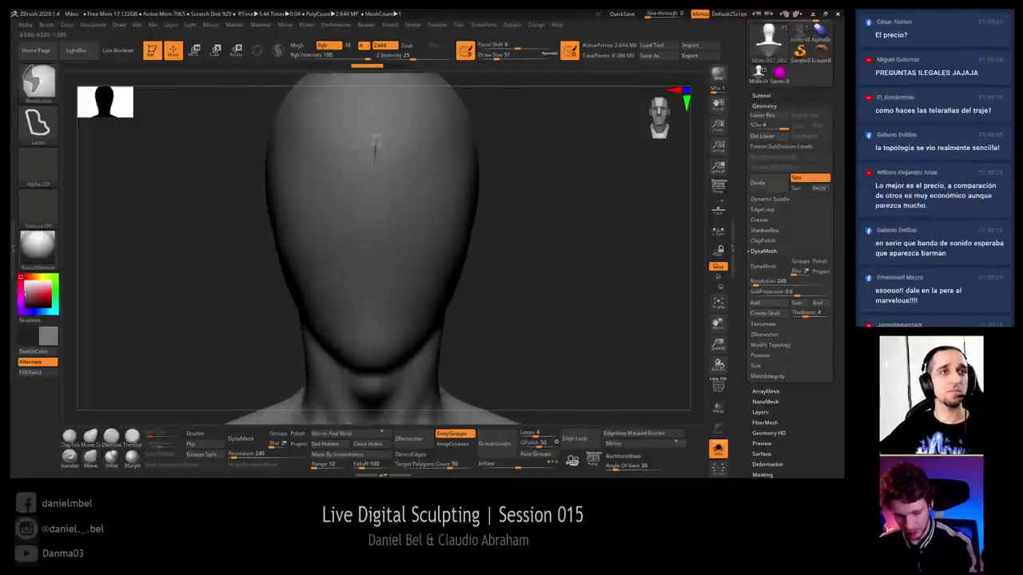
left_click_drag(393, 300, 375, 318, "ctrl")
key("ctrl+z")
Change the masking brush from MaskLasso to MaskPen with the FreeHand stroke
left_click(39, 83, "ctrl")
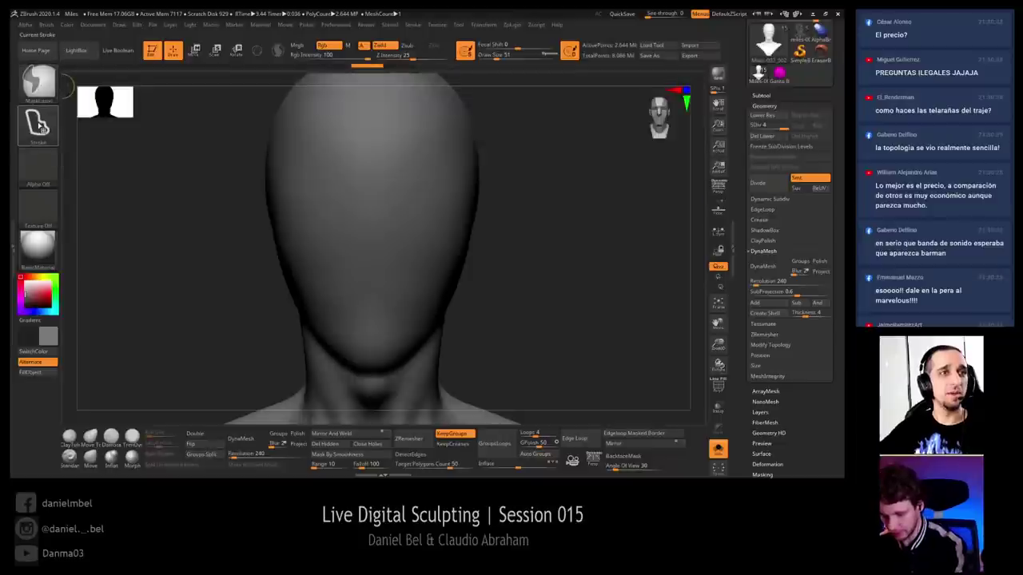
left_click(42, 126, "ctrl")
left_click(47, 91, "ctrl")
left_click(132, 92, "ctrl")
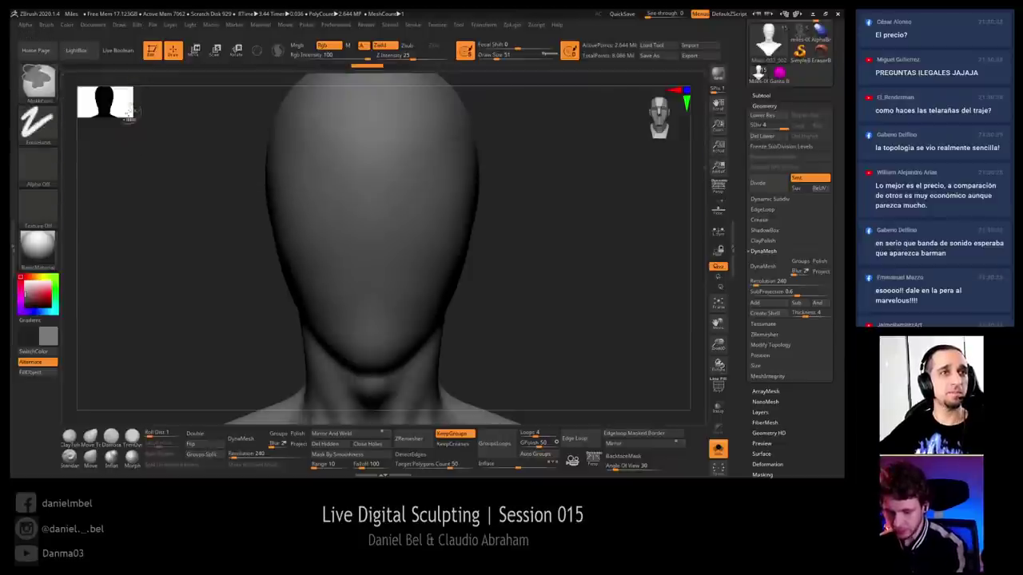
Try a stroke down the middle of the bust's face, undo it, and reduce the draw size to 16
key("s")
left_click_drag(374, 161, 373, 197)
mouse_move(379, 230)
right_mouse_down()
mouse_move(377, 200)
mouse_move(344, 177)
right_mouse_up()
key("ctrl+z")
key("s")
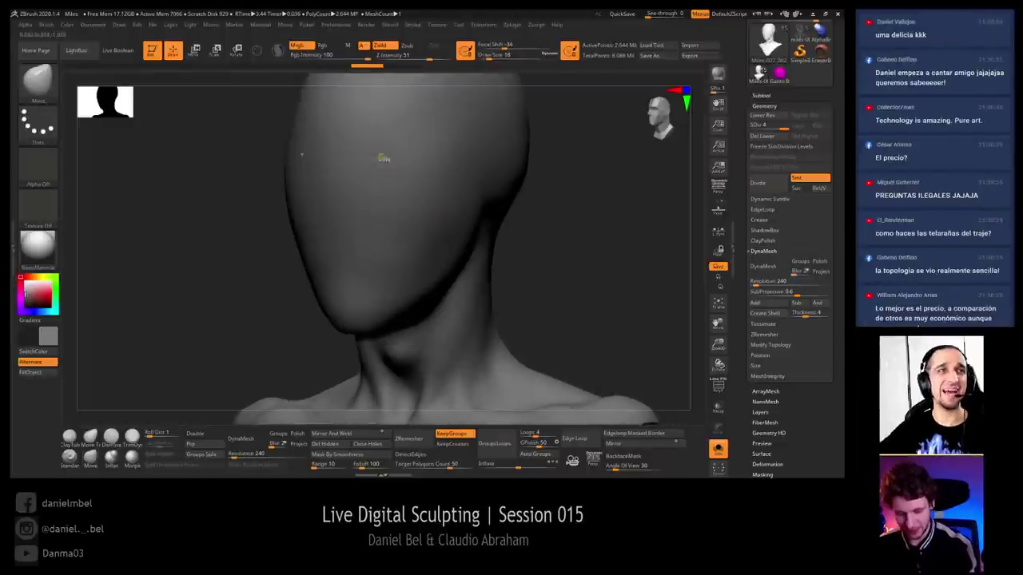
key("ctrl")
mouse_move(418, 208)
right_mouse_down("ctrl")
mouse_move(411, 246)
mouse_move(411, 206)
right_mouse_up("ctrl")
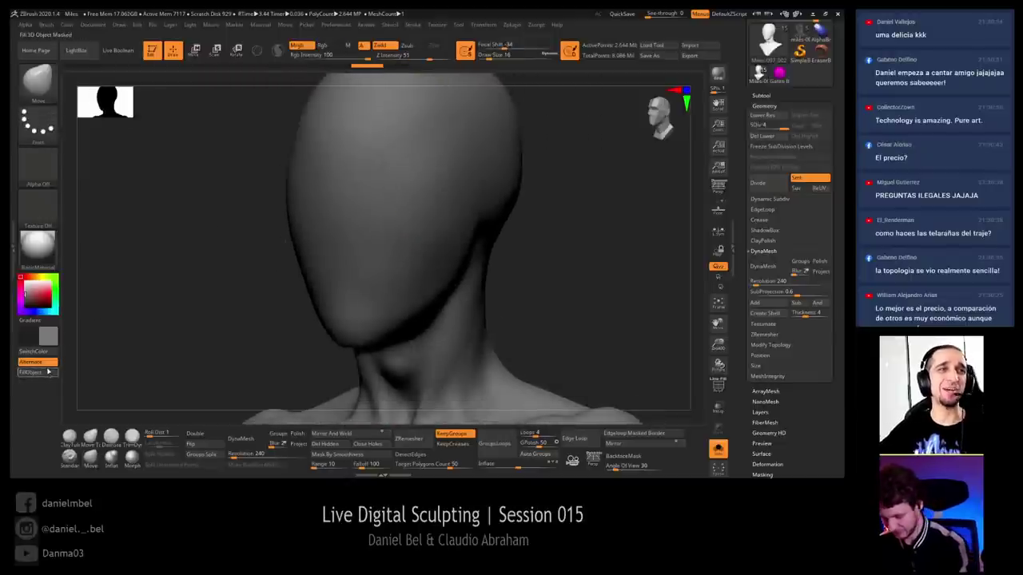
Fill the whole bust with white (RGB 255, 255, 255) and pick red as the current colour
left_click(46, 296)
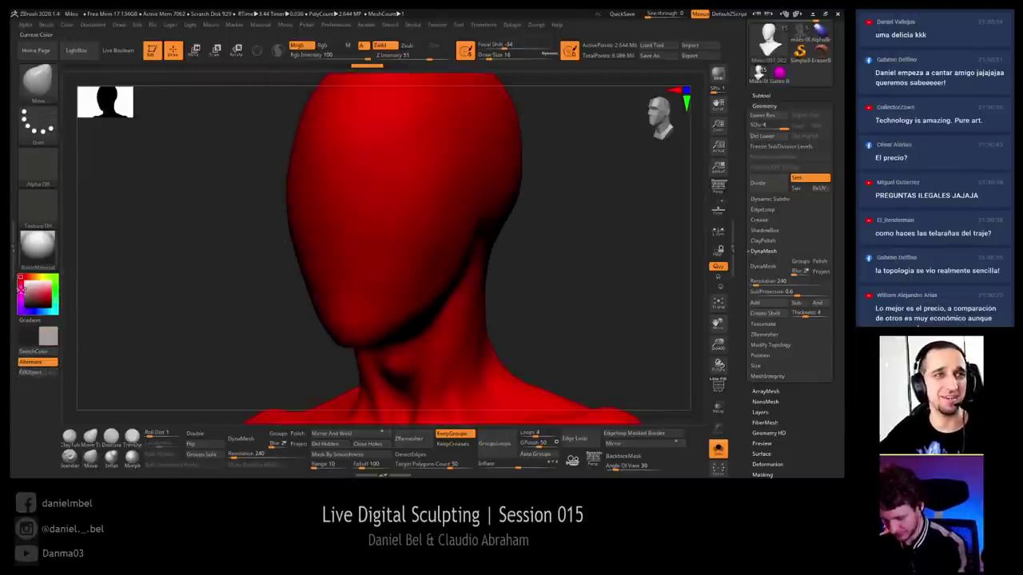
left_click(20, 282)
left_click_drag(27, 285, 20, 277)
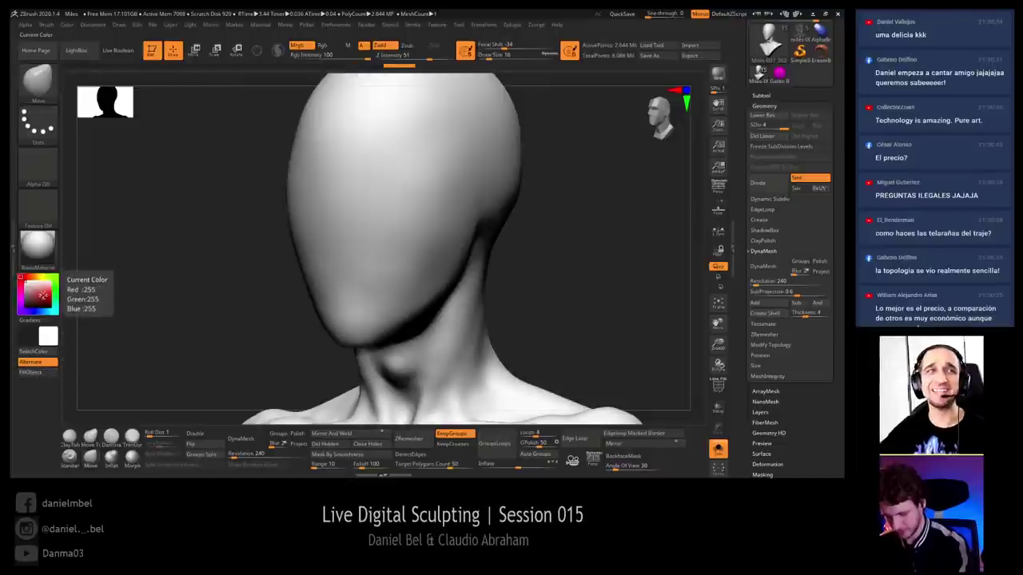
left_click(50, 295)
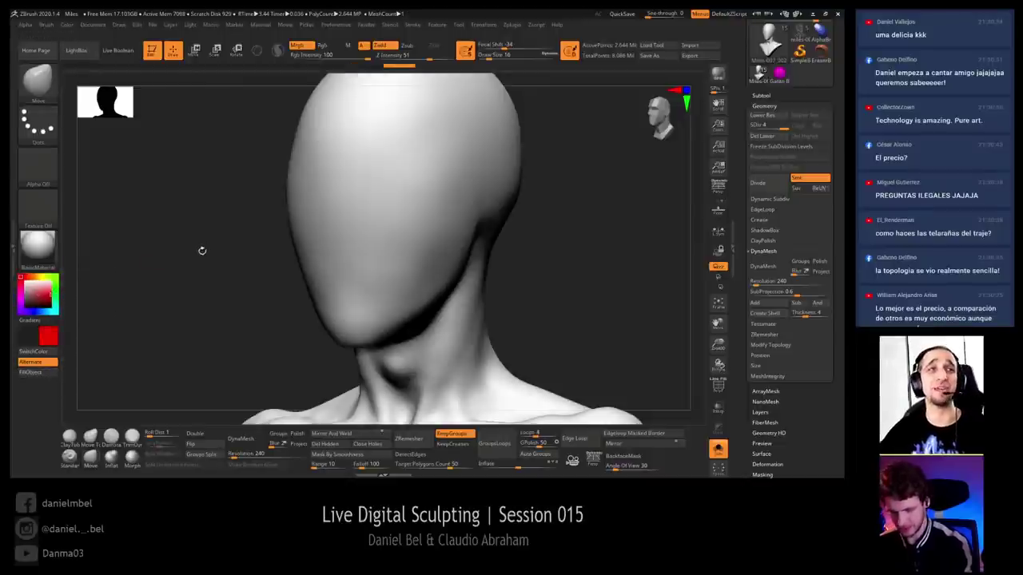
Switch to the Standard brush at draw size 9, try a thin vertical stroke down the bust's face, and undo it
left_click(69, 457)
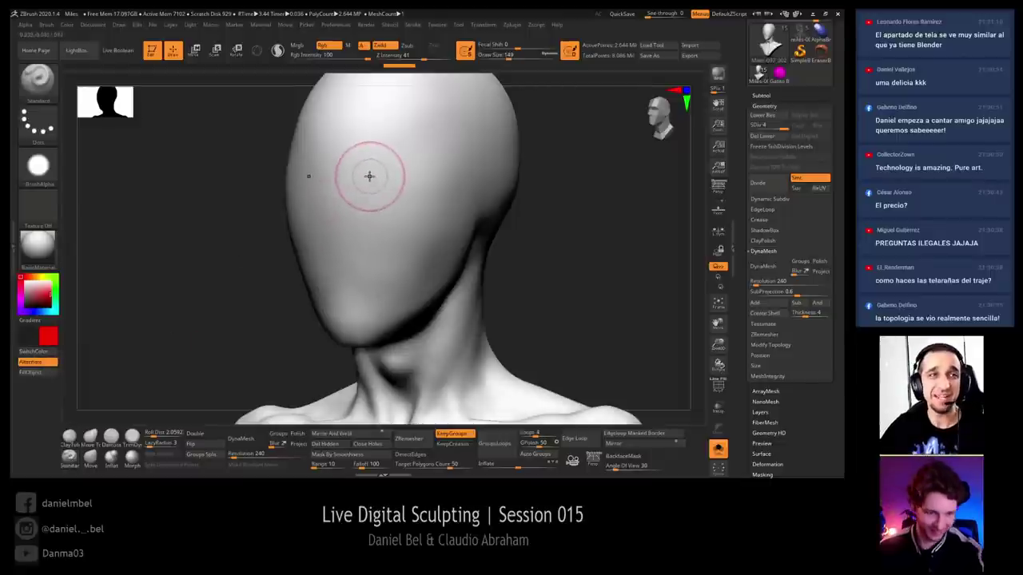
key("s")
left_click_drag(396, 143, 377, 131)
key("s")
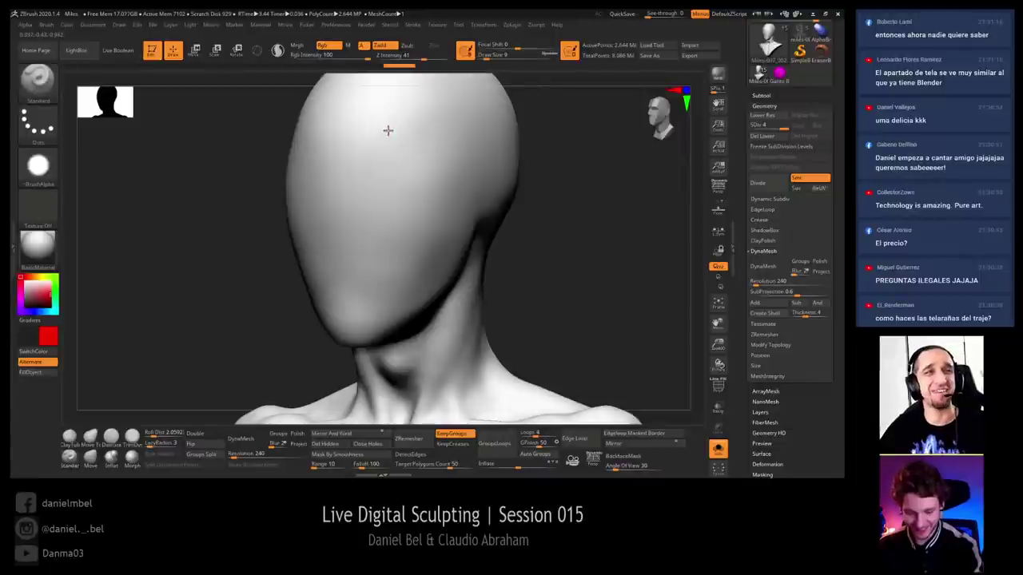
left_click_drag(387, 185, 390, 213)
key("ctrl+z")
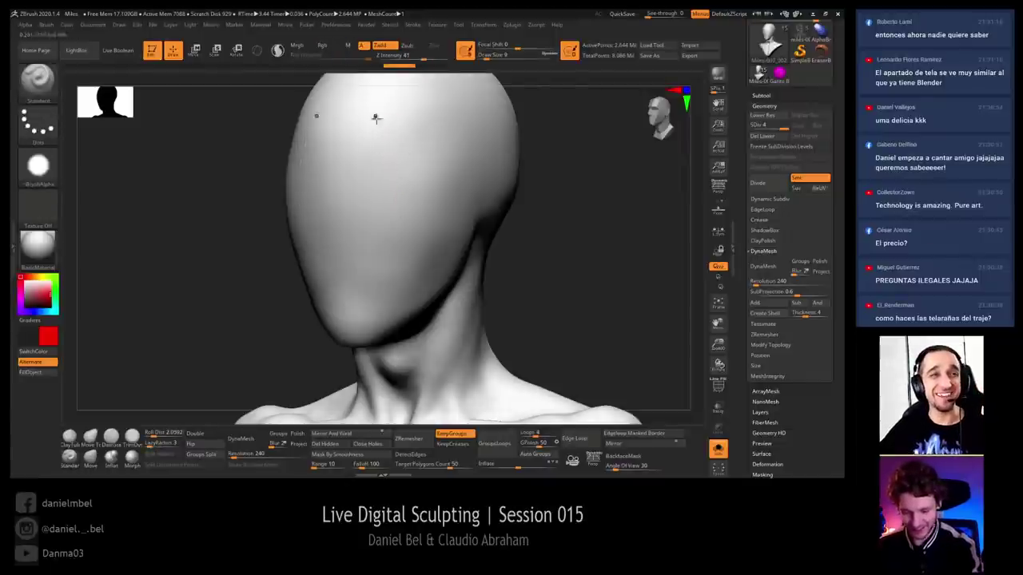
Set the draw size to 12 and draw a thin, symmetrical pair of vertical mask lines down the face with MaskPen
key("s")
left_click_drag(392, 146, 394, 144)
left_click_drag(385, 235, 385, 255)
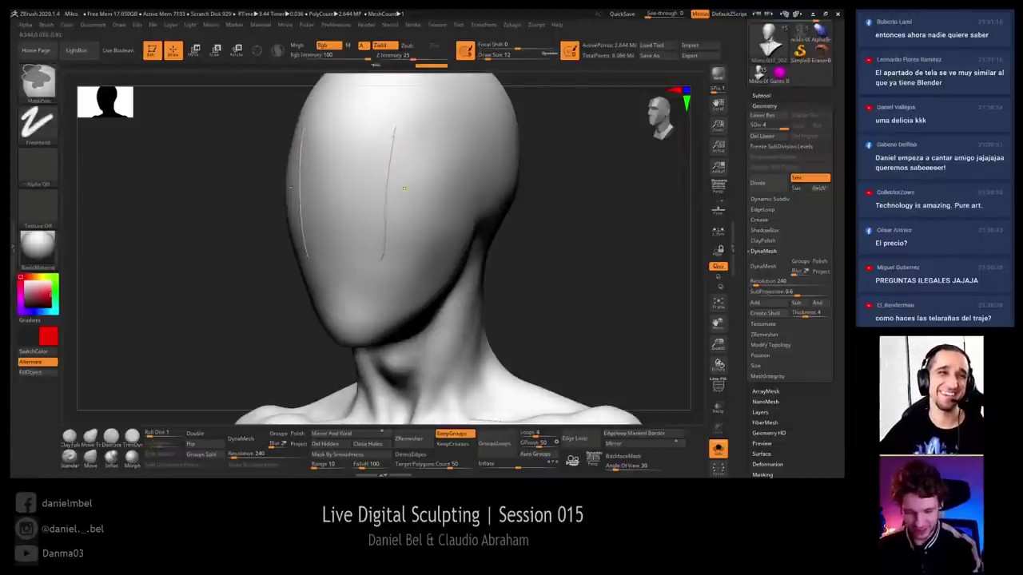
Undo the vertical mask lines, then paint a thin symmetrical pair of red lines down the face as a trial and undo it
key("ctrl+z")
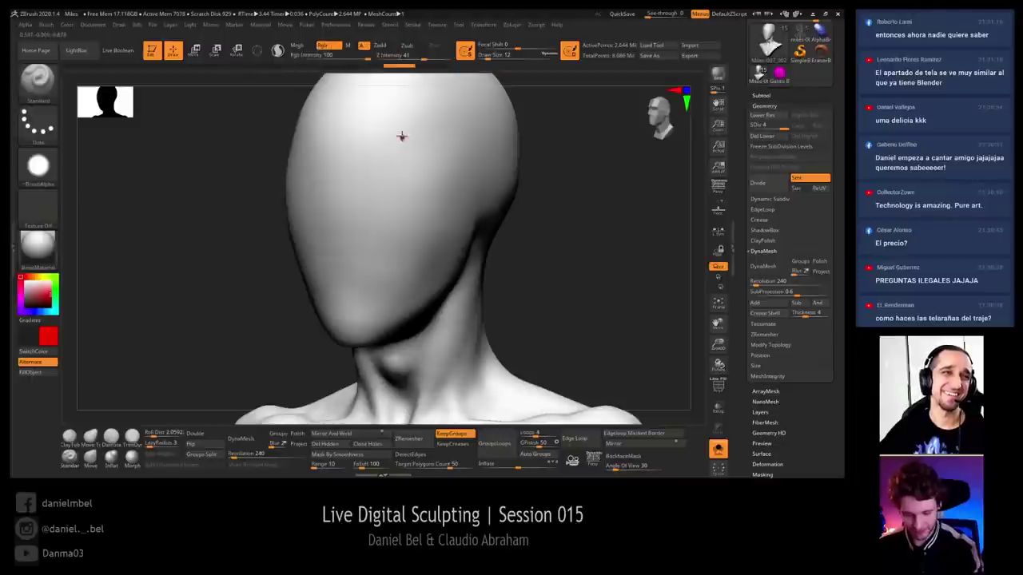
left_click_drag(534, 196, 616, 205)
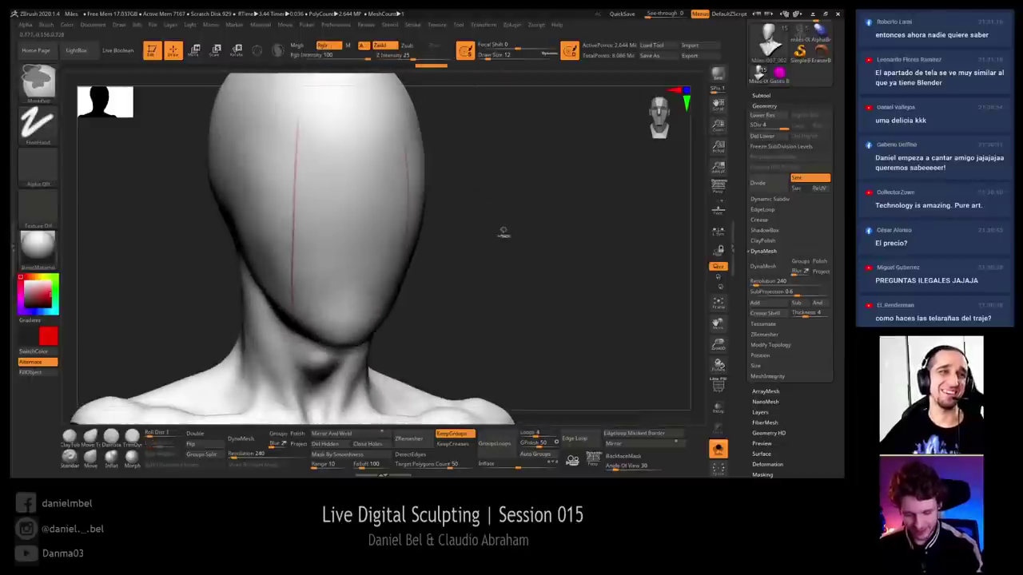
key("ctrl+z")
left_click_drag(504, 238, 482, 238)
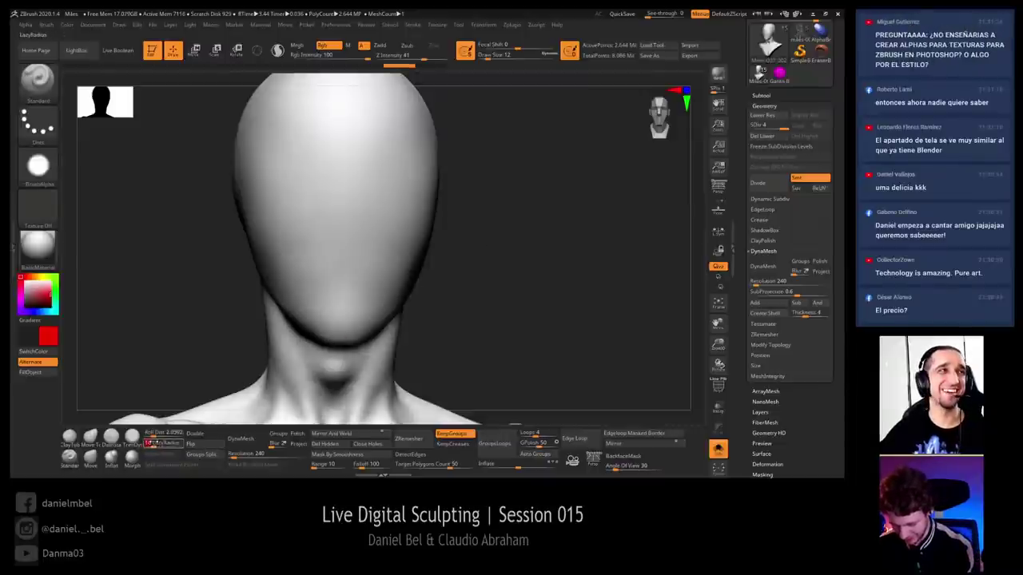
Try a red stroke straight down the middle of the face with the Standard brush and undo it
left_click_drag(485, 238, 473, 217, "alt")
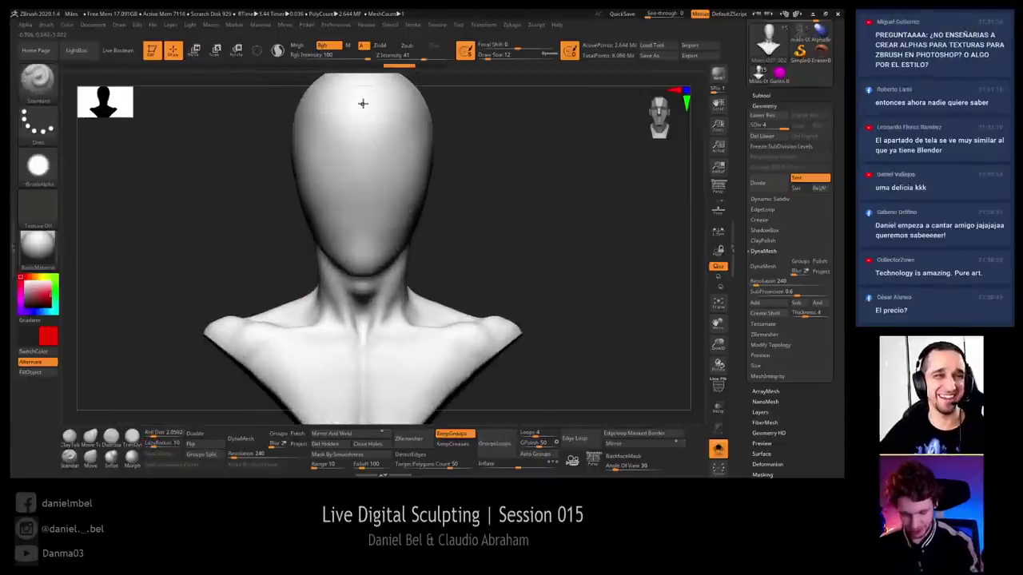
left_click_drag(363, 103, 362, 243)
key("ctrl+z")
Set the draw size to 20, try a long curved red stroke down the side of the face, and undo it
mouse_move(463, 180)
left_mouse_down("alt")
mouse_move(504, 205)
mouse_move(485, 243)
left_mouse_up("alt")
key("s")
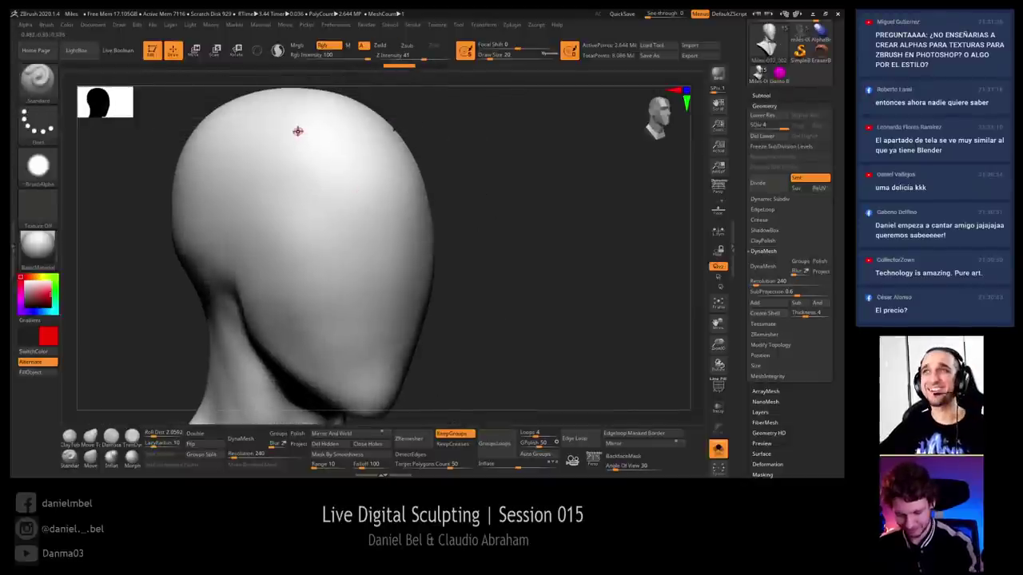
left_click_drag(346, 332, 339, 355)
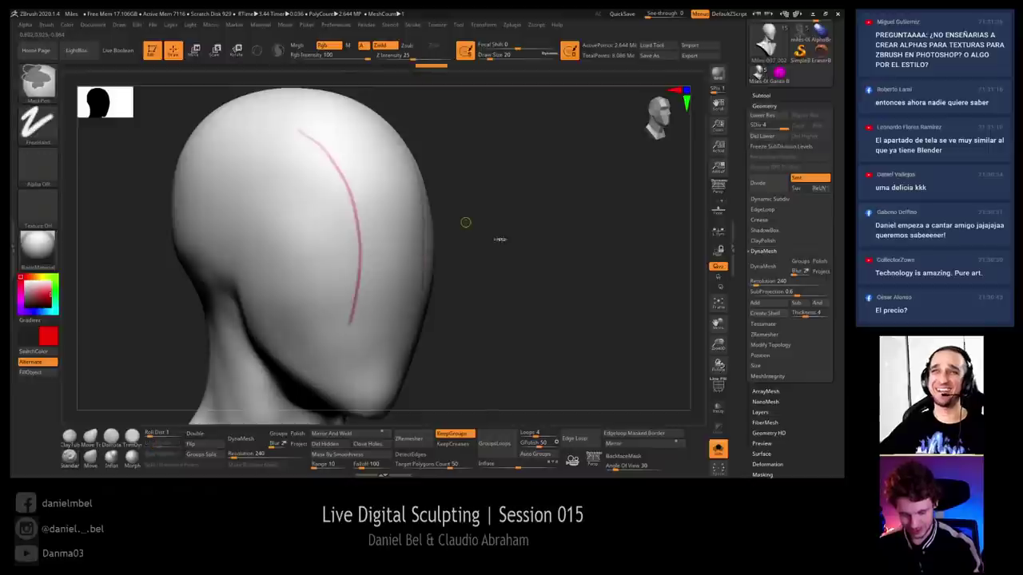
key("ctrl+z")
mouse_move(465, 221)
left_mouse_down()
mouse_move(376, 211)
mouse_move(372, 190)
left_mouse_up()
left_click_drag(304, 167, 337, 165, "shift")
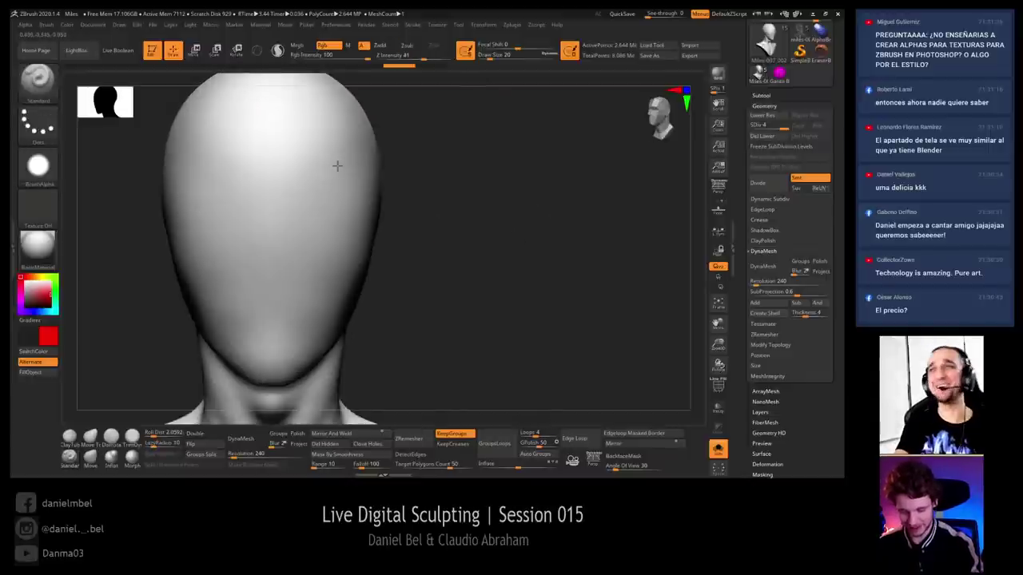
right_click_drag(285, 207, 282, 186, "ctrl")
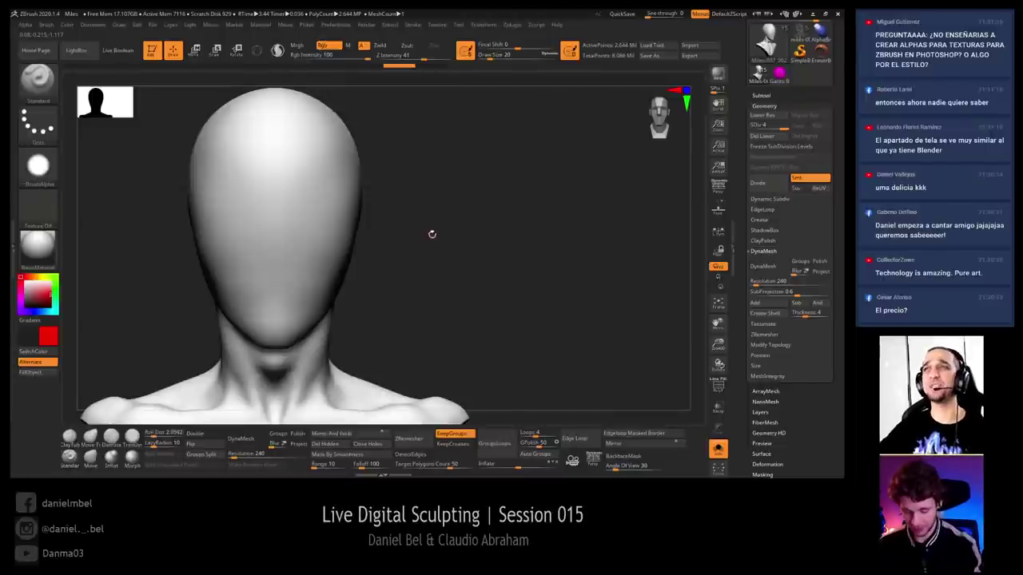
left_click_drag(432, 235, 477, 245, "alt")
right_click_drag(477, 244, 477, 223, "ctrl")
right_click_drag(423, 175, 426, 155, "ctrl")
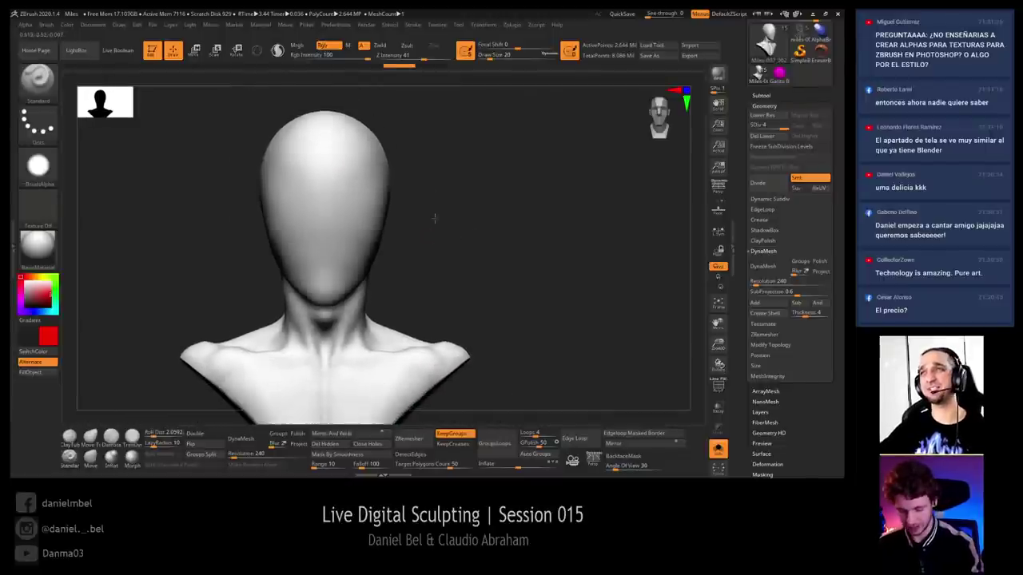
left_click_drag(436, 219, 438, 190, "alt")
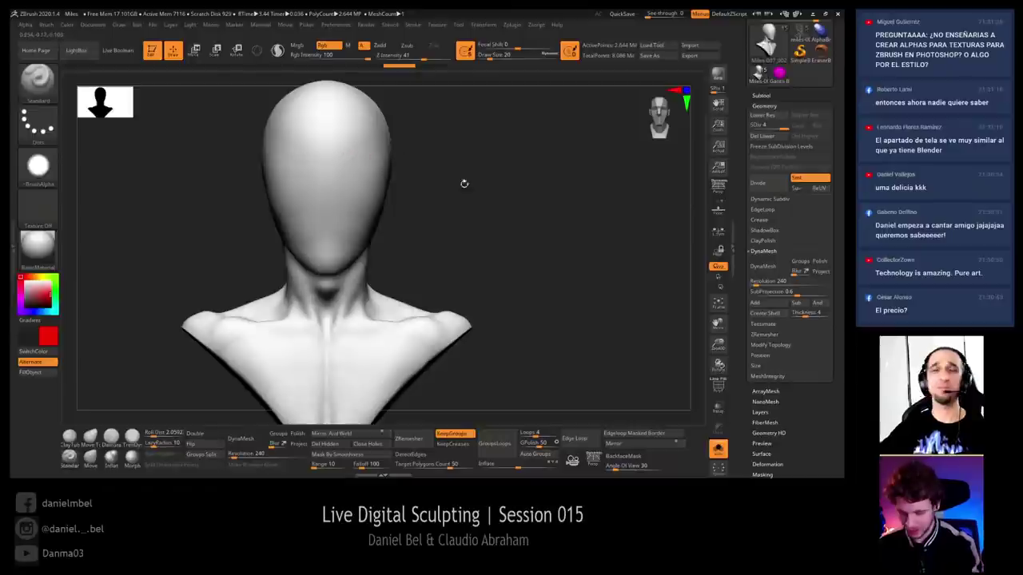
Pick dark green as the current colour, try a short vertical stroke on the face at draw size 27, and undo it
left_click_drag(205, 219, 135, 273)
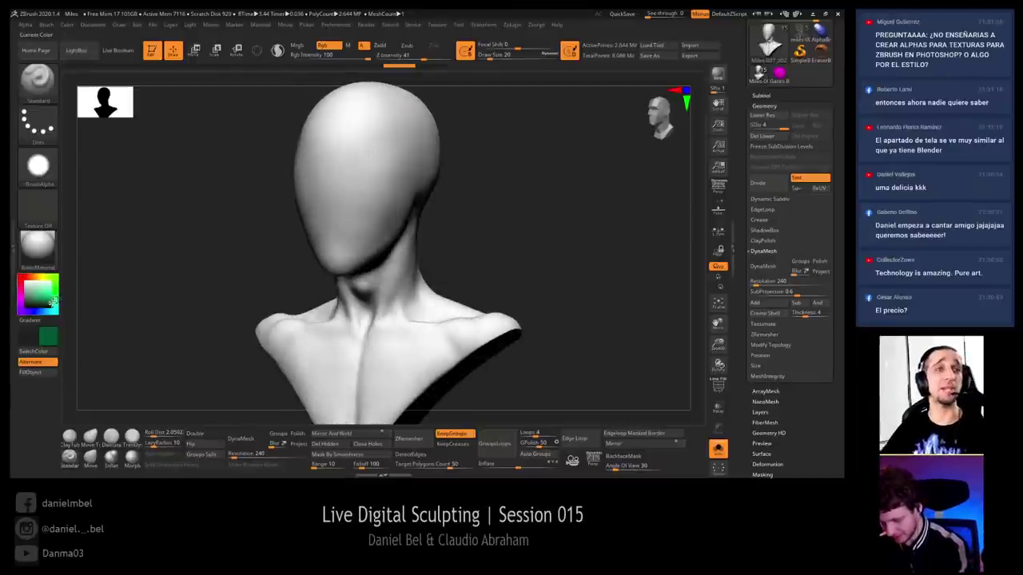
right_click_drag(175, 260, 181, 286, "ctrl")
right_click_drag(411, 153, 386, 157)
key("s")
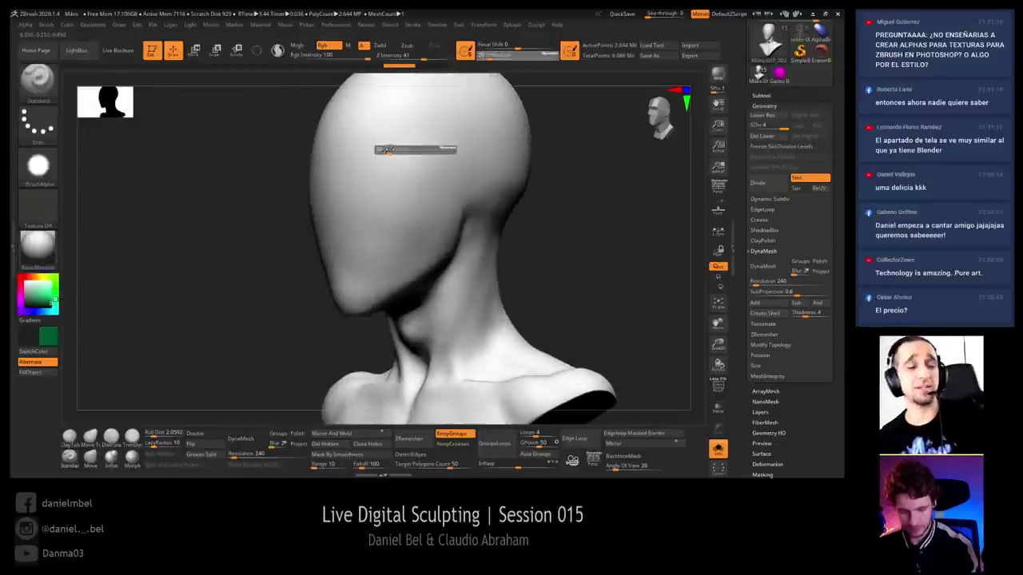
left_click(389, 152)
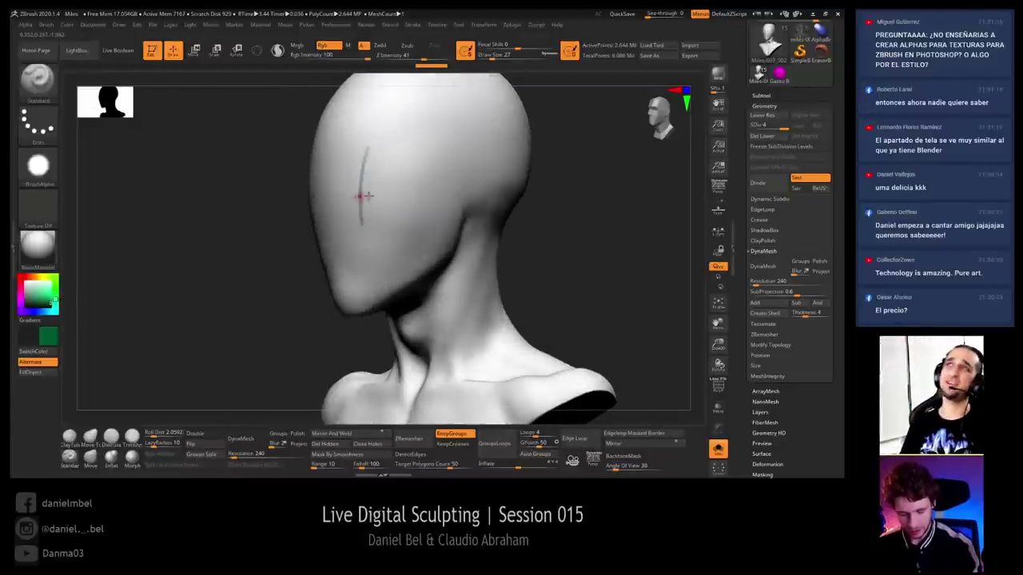
right_click_drag(364, 196, 349, 158, "shift")
key("ctrl+z")
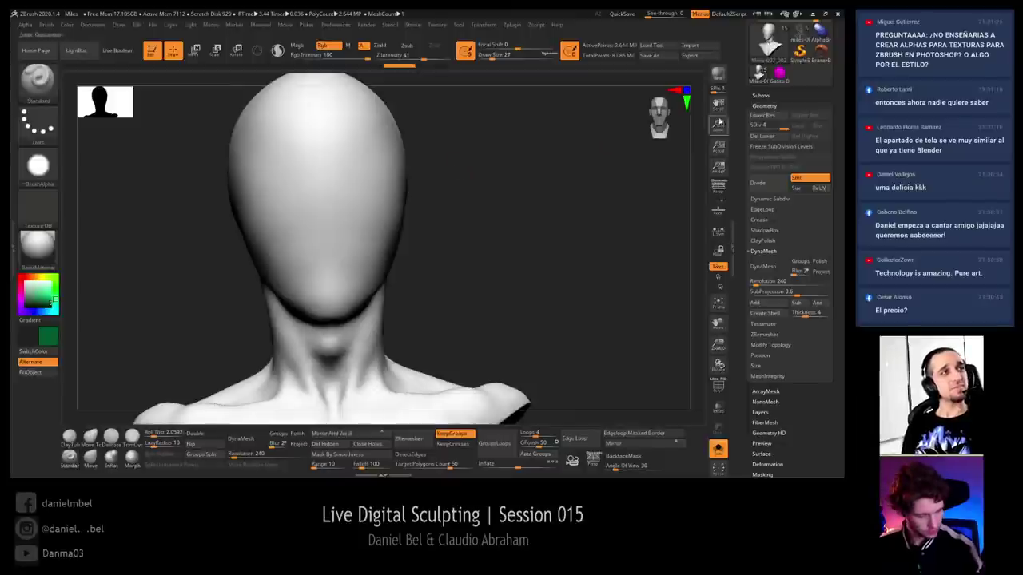
Show the subtool list, set the draw size to 37, and paint the pointed upper and outer edges of the symmetrical green eye lenses
left_click(762, 95)
left_click_drag(427, 214, 471, 260)
mouse_move(503, 219)
left_mouse_down()
mouse_move(402, 206)
mouse_move(384, 227)
left_mouse_up()
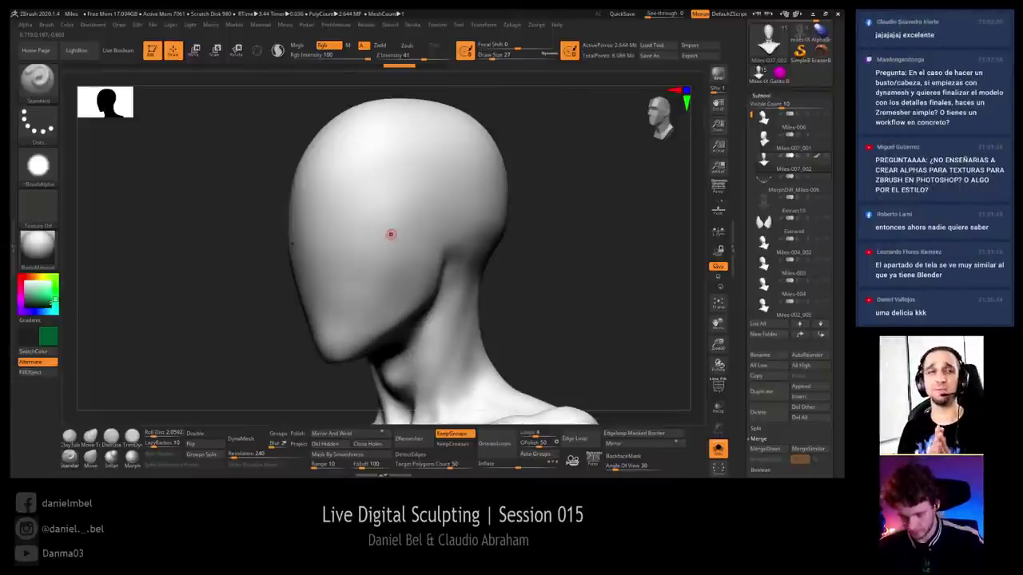
right_click_drag(391, 234, 448, 230)
key("bracketright")
mouse_move(320, 232)
left_mouse_down()
mouse_move(379, 174)
mouse_move(372, 264)
left_mouse_up()
right_click_drag(320, 229, 330, 210)
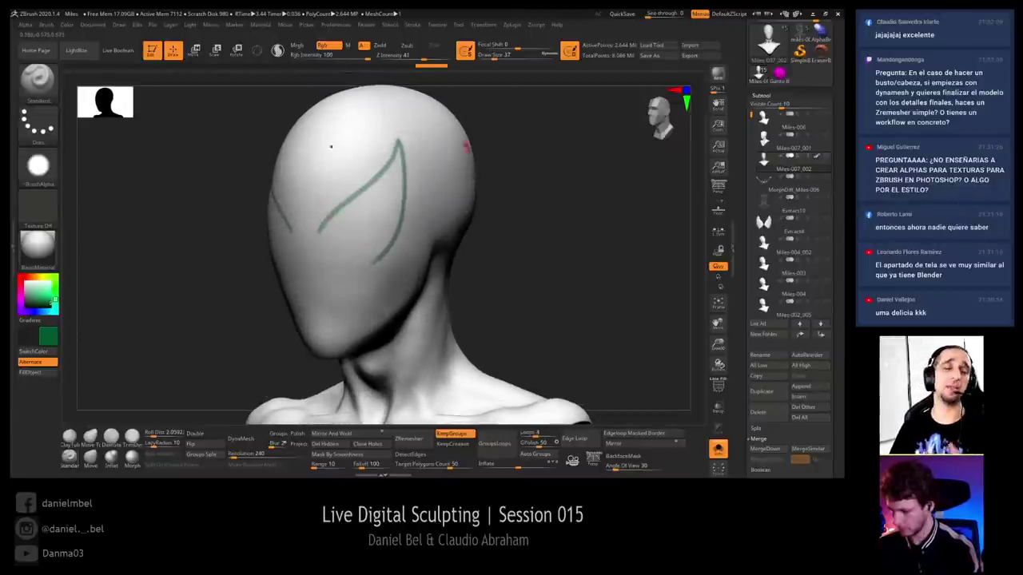
Paint the lower edge of the eye lenses, undo it, and redraw it as a rounder curve that closes the outline
right_click_drag(509, 207, 530, 203)
left_click_drag(321, 234, 376, 264)
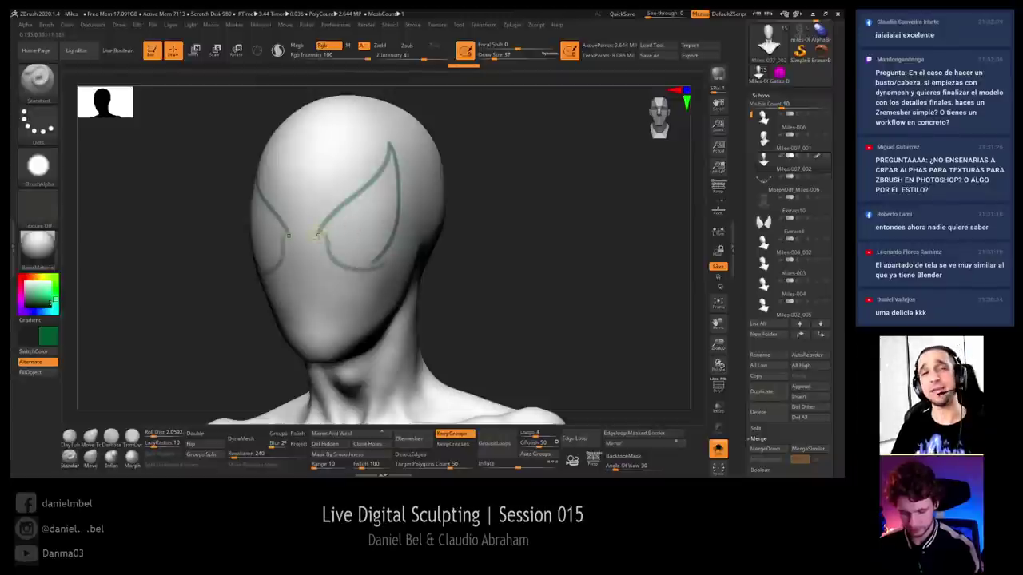
key("ctrl+z")
key("shift")
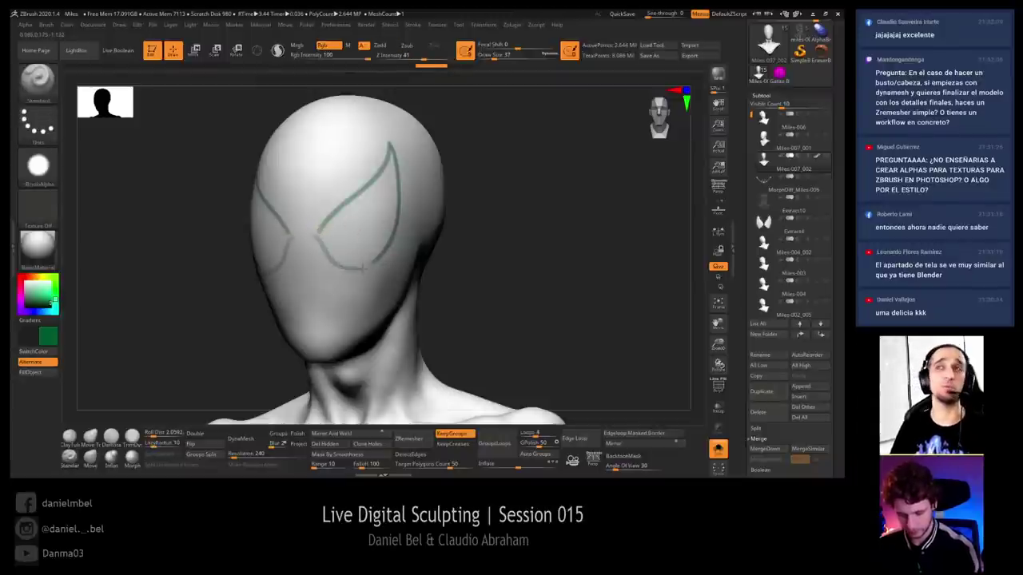
left_click_drag(363, 268, 377, 262)
Set the draw size to 44, reinforce the outer edge of the lens outline, and add a second line under its upper edge
left_click_drag(539, 213, 489, 209)
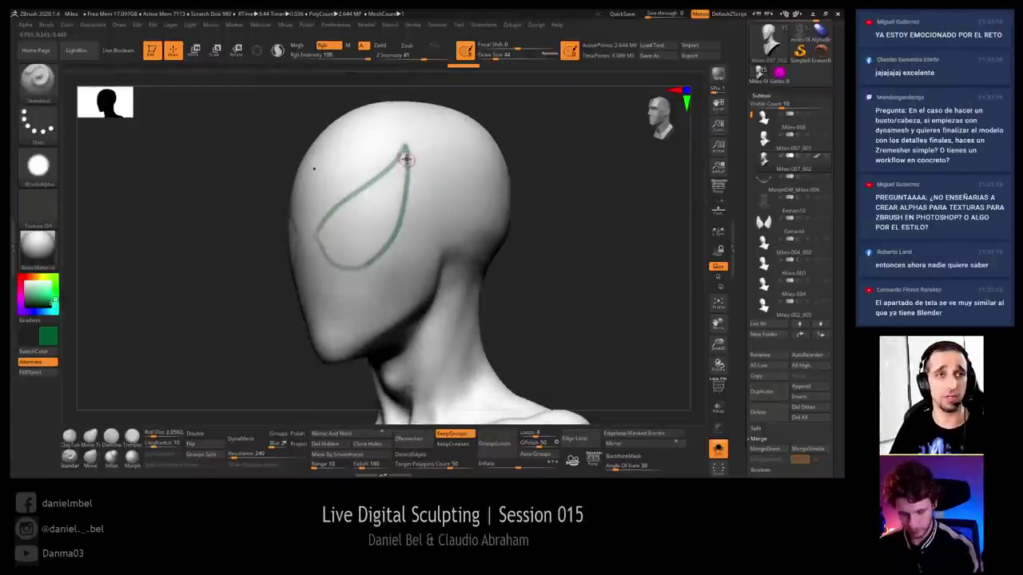
mouse_move(406, 155)
left_mouse_down()
mouse_move(407, 199)
mouse_move(357, 266)
left_mouse_up()
mouse_move(379, 212)
right_mouse_down()
mouse_move(394, 217)
mouse_move(390, 209)
right_mouse_up()
mouse_move(398, 154)
left_mouse_down()
mouse_move(398, 181)
mouse_move(320, 244)
left_mouse_up()
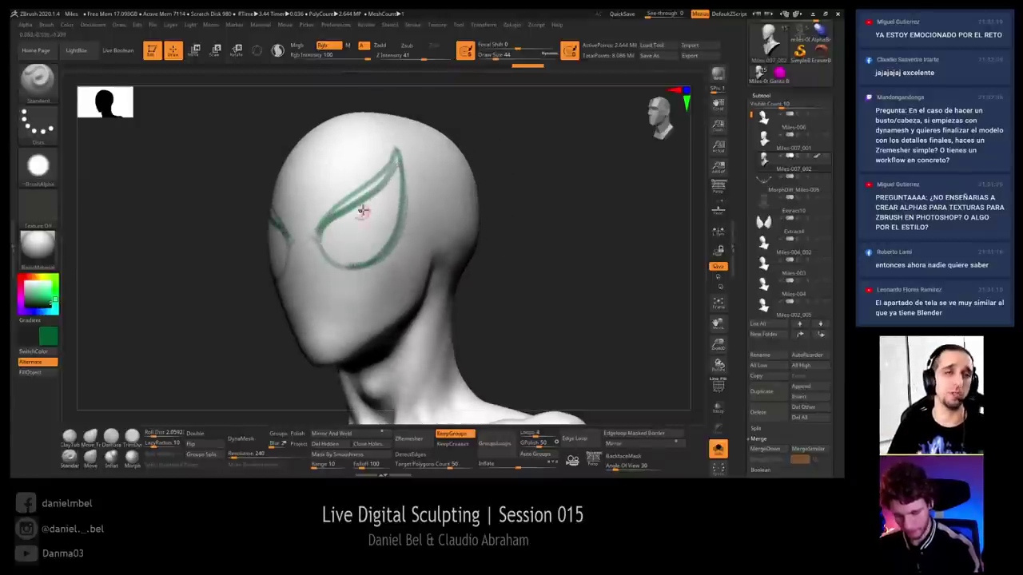
Fill the band along the upper edge of the eye lens with green strokes up to the pointed tip
left_click_drag(540, 172, 508, 175)
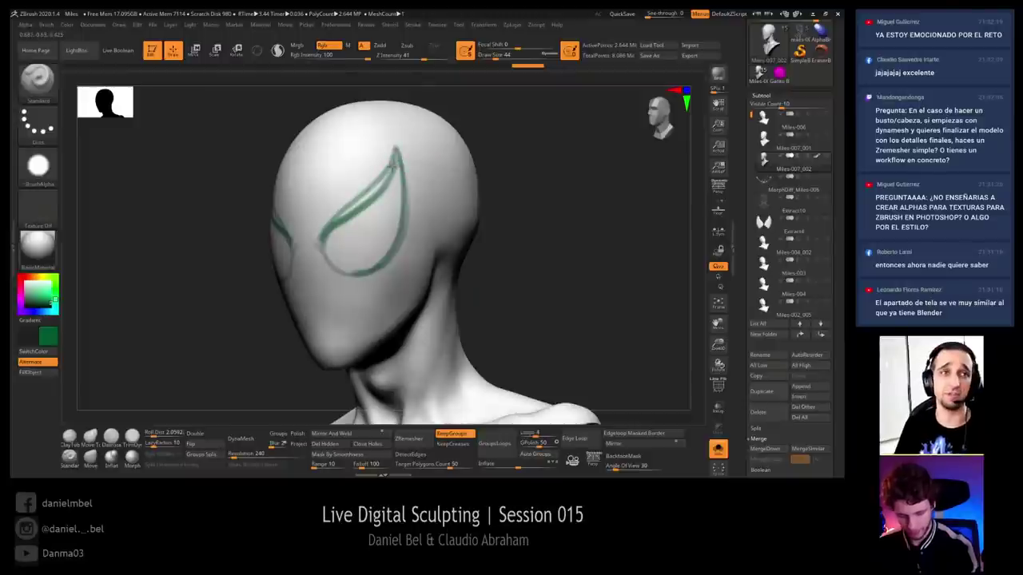
left_click_drag(360, 205, 334, 229)
left_click_drag(397, 162, 325, 244)
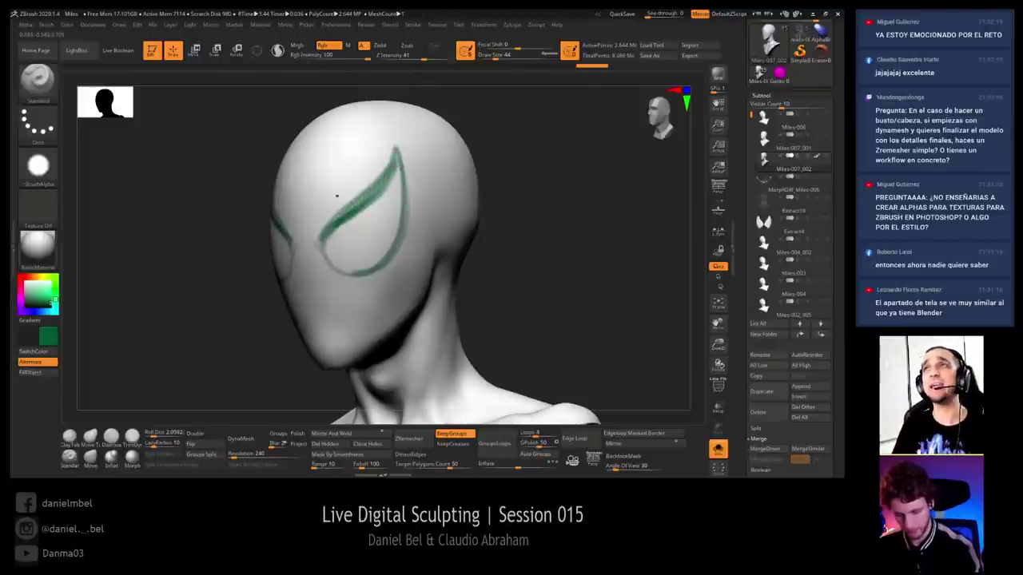
mouse_move(501, 186)
left_mouse_down()
mouse_move(566, 186)
mouse_move(536, 192)
mouse_move(546, 201)
mouse_move(486, 202)
left_mouse_up()
left_click_drag(326, 235, 395, 167)
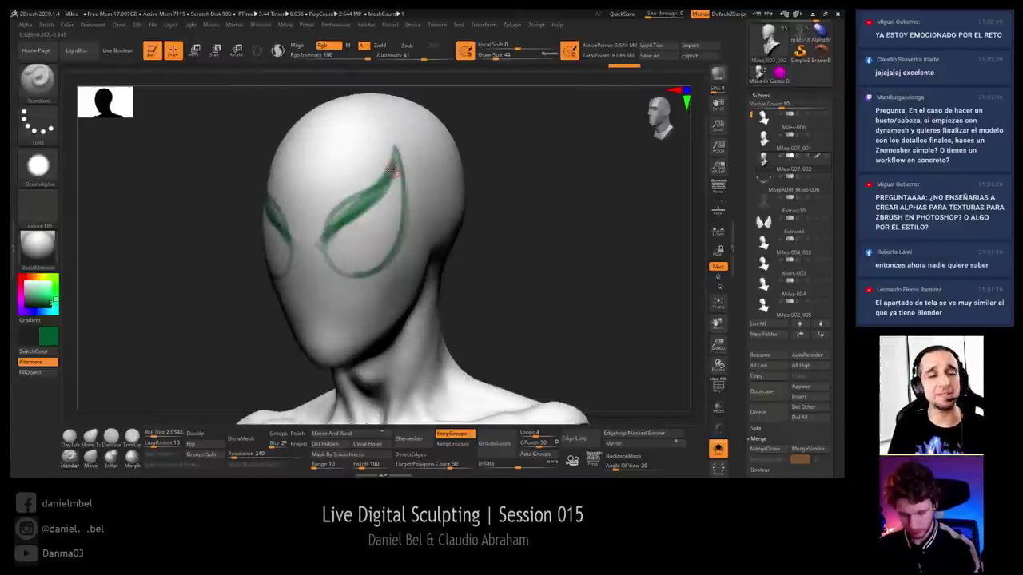
Thicken the lower and outer edges of the eye lens outline with further green strokes up to the tip
left_click_drag(324, 241, 338, 259)
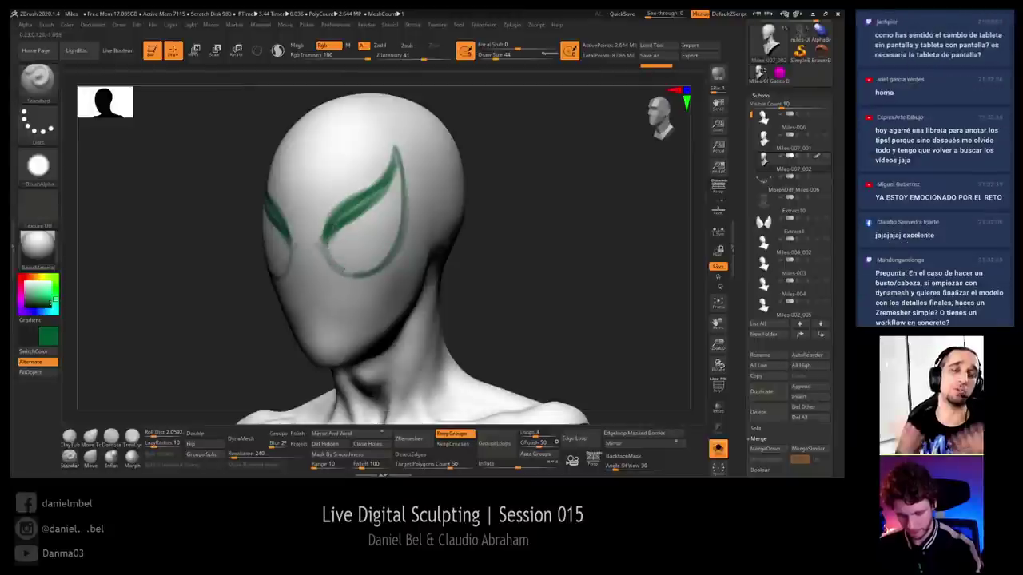
left_click_drag(398, 226, 370, 266)
mouse_move(399, 177)
left_mouse_down()
mouse_move(391, 239)
mouse_move(323, 246)
left_mouse_up()
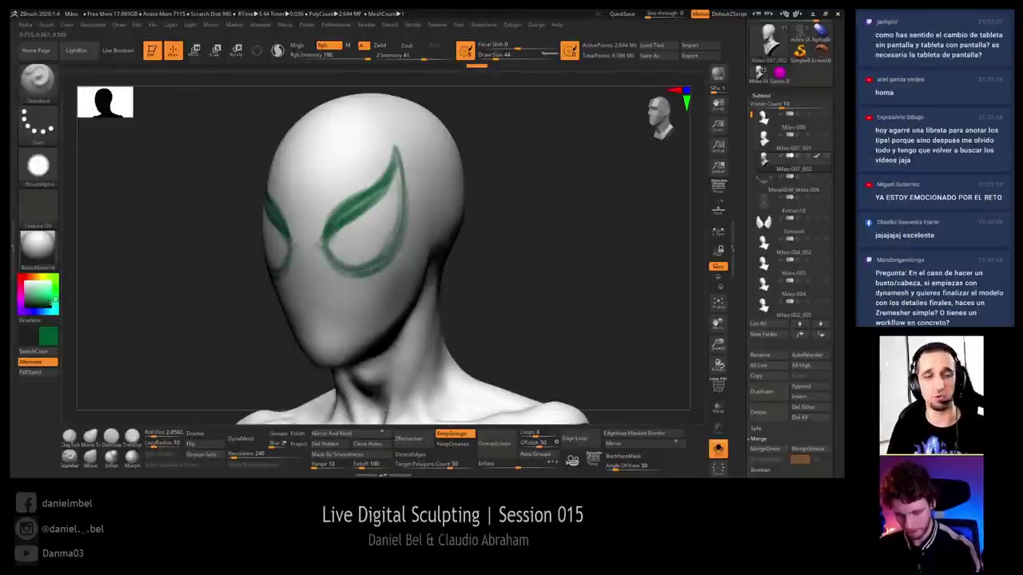
left_click_drag(398, 170, 396, 152)
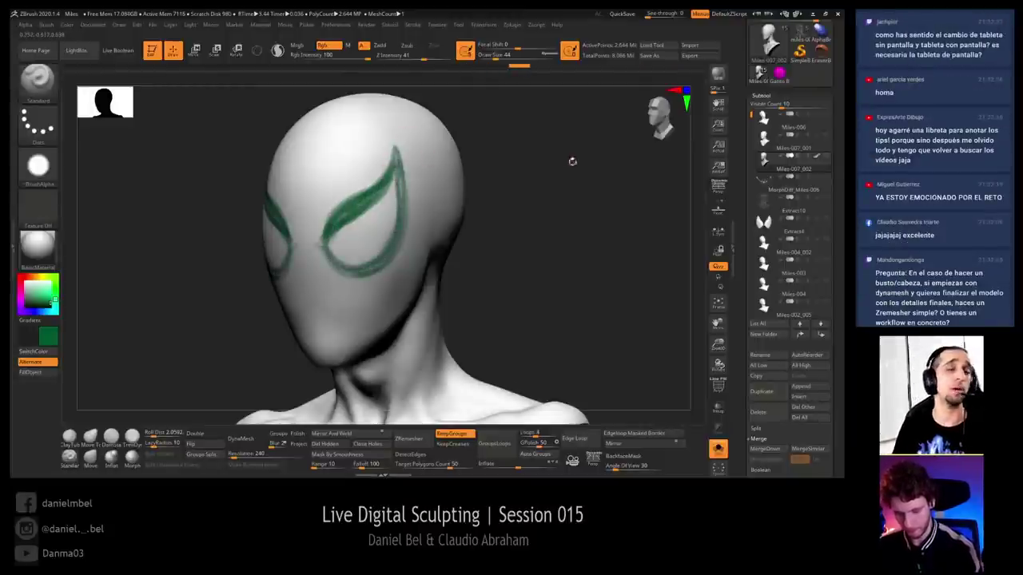
mouse_move(572, 161)
left_mouse_down()
mouse_move(582, 184)
mouse_move(573, 188)
mouse_move(594, 185)
left_mouse_up()
mouse_move(379, 149)
left_mouse_down()
mouse_move(370, 260)
mouse_move(337, 271)
left_mouse_up()
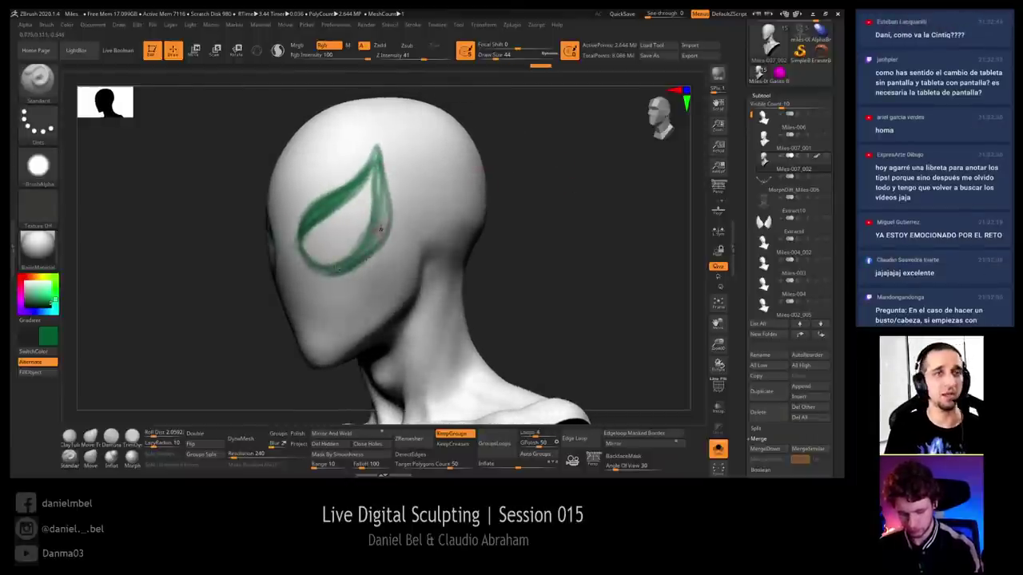
Set the draw size to 56 and the focal shift to -67, and start painting the inside of the eye lenses green
mouse_move(387, 190)
left_mouse_down()
mouse_move(376, 200)
mouse_move(371, 177)
left_mouse_up()
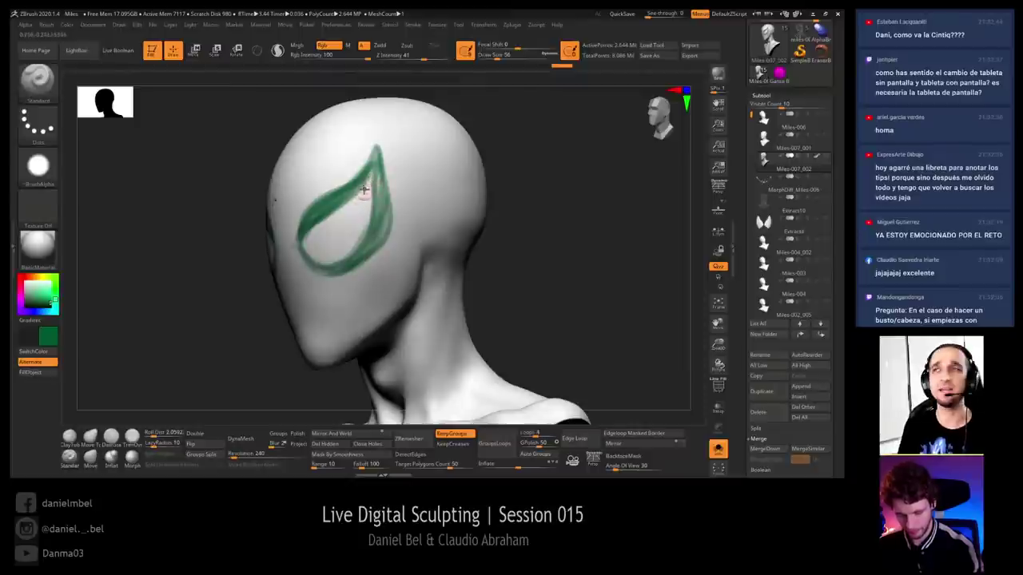
left_click_drag(517, 45, 492, 45)
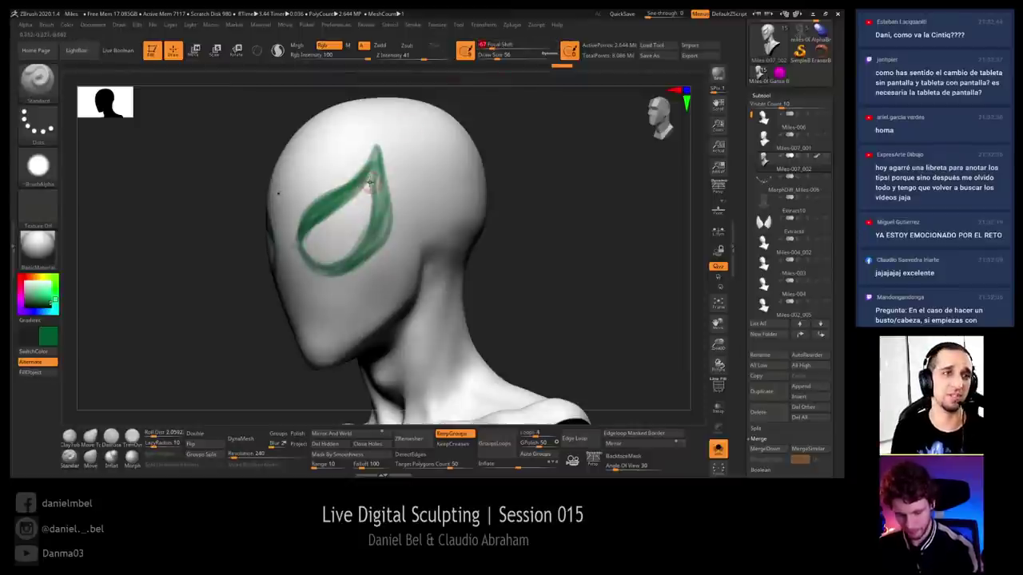
mouse_move(370, 184)
left_mouse_down()
mouse_move(326, 220)
mouse_move(318, 261)
left_mouse_up()
mouse_move(374, 188)
left_mouse_down()
mouse_move(322, 236)
mouse_move(326, 246)
mouse_move(339, 251)
mouse_move(365, 211)
mouse_move(349, 236)
mouse_move(350, 217)
mouse_move(342, 229)
left_mouse_up()
Raise the draw size to 101 and fill the remaining white areas inside the eye lenses with green, finishing with a size of 59
key("s")
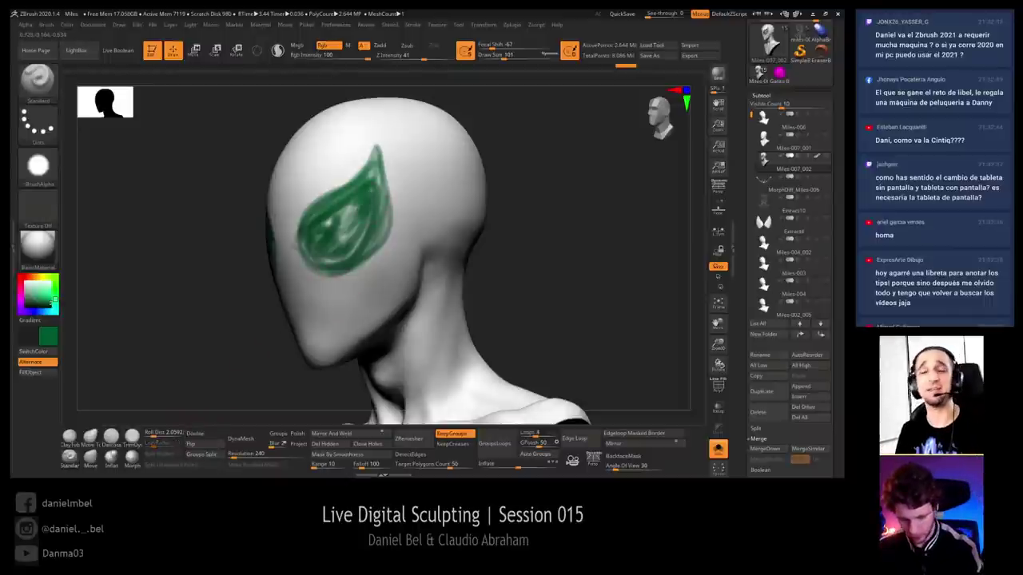
mouse_move(369, 200)
left_mouse_down()
mouse_move(327, 226)
mouse_move(340, 240)
mouse_move(321, 227)
mouse_move(364, 241)
mouse_move(380, 169)
mouse_move(356, 239)
left_mouse_up()
left_click_drag(516, 177, 555, 219)
key("s")
mouse_move(343, 222)
left_mouse_down()
mouse_move(336, 211)
mouse_move(319, 252)
mouse_move(343, 229)
mouse_move(328, 247)
left_mouse_up()
key("s")
mouse_move(400, 252)
right_mouse_down()
mouse_move(342, 246)
mouse_move(390, 242)
right_mouse_up()
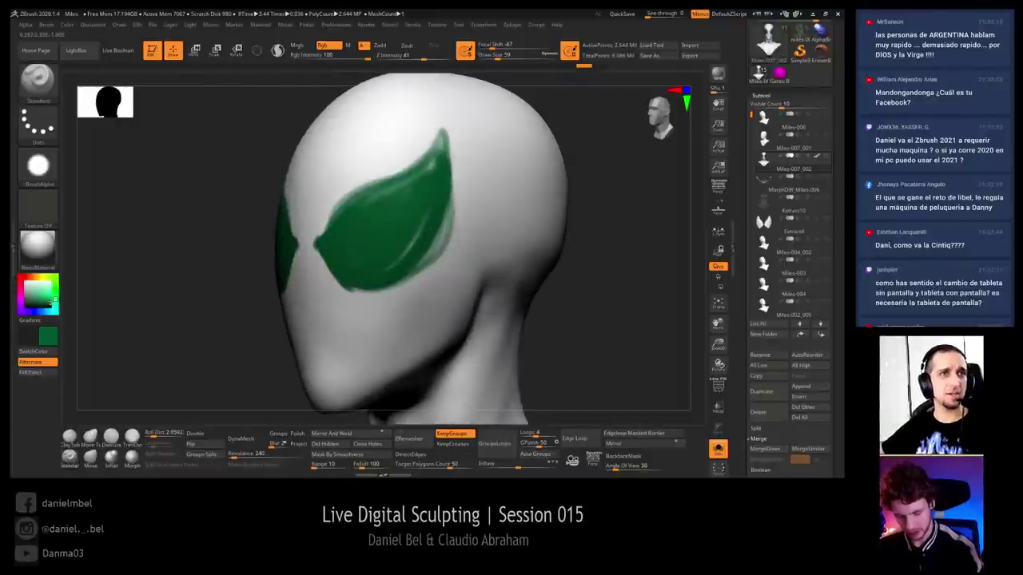
Set the draw size to 74 and even out the upper edge, pointed tip and outer edge of the green eye lenses
key("s")
left_click(437, 157)
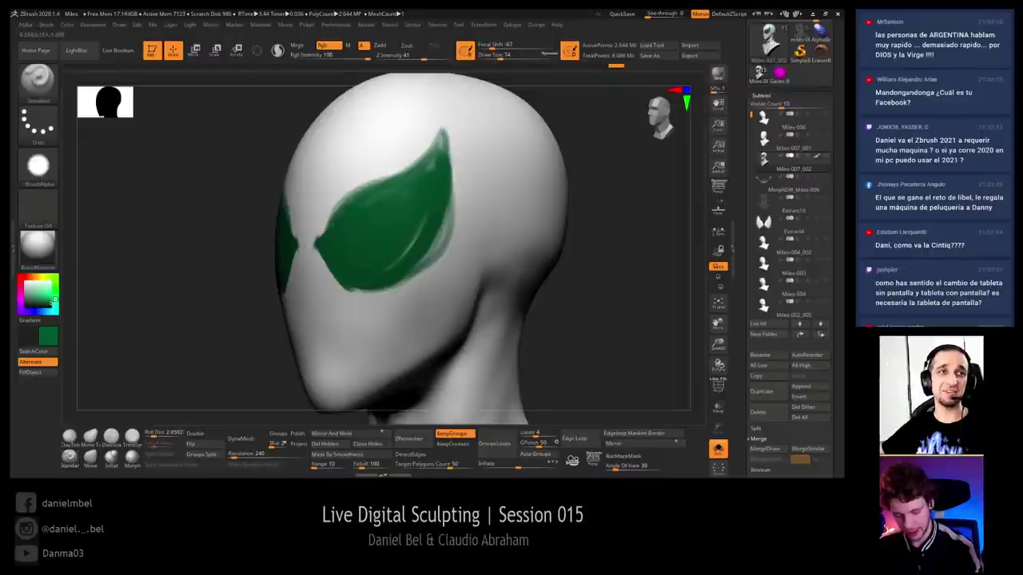
left_click_drag(326, 236, 417, 154)
right_click_drag(416, 155, 479, 157)
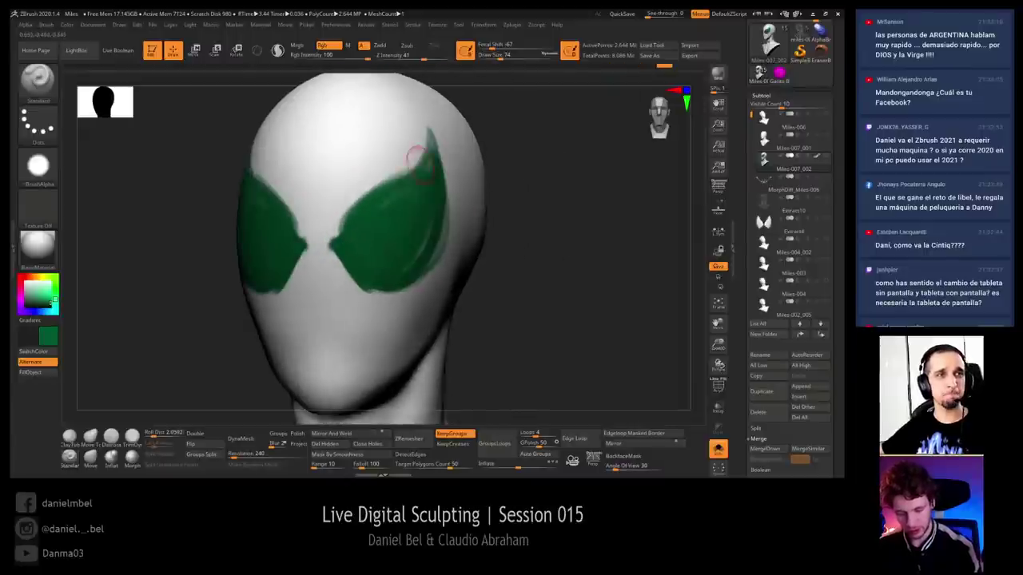
mouse_move(376, 194)
left_mouse_down()
mouse_move(350, 234)
mouse_move(437, 153)
left_mouse_up()
mouse_move(576, 184)
left_mouse_down("alt")
mouse_move(557, 173)
mouse_move(563, 214)
mouse_move(495, 215)
mouse_move(485, 231)
mouse_move(544, 214)
left_mouse_up("alt")
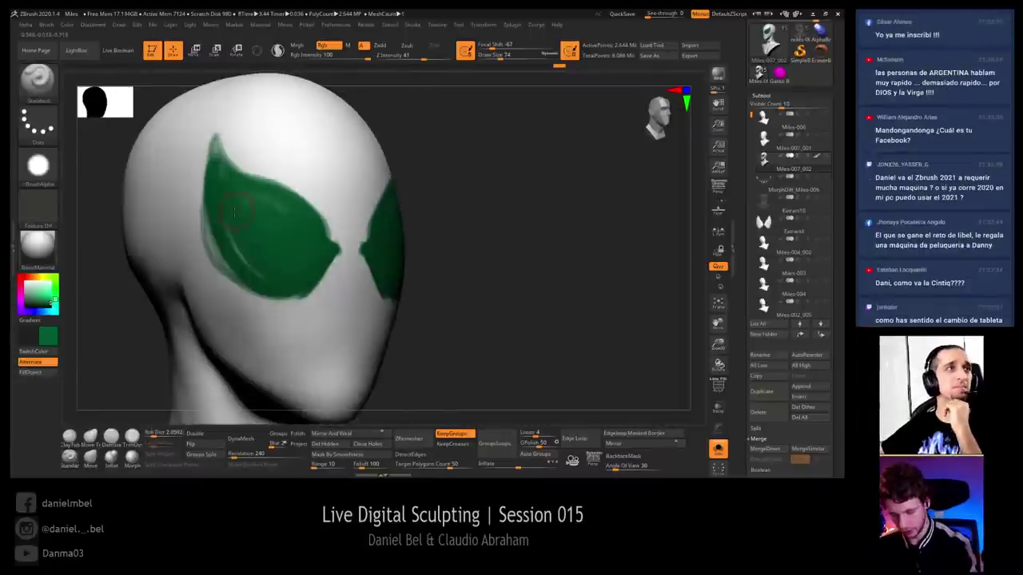
left_click_drag(205, 210, 220, 263)
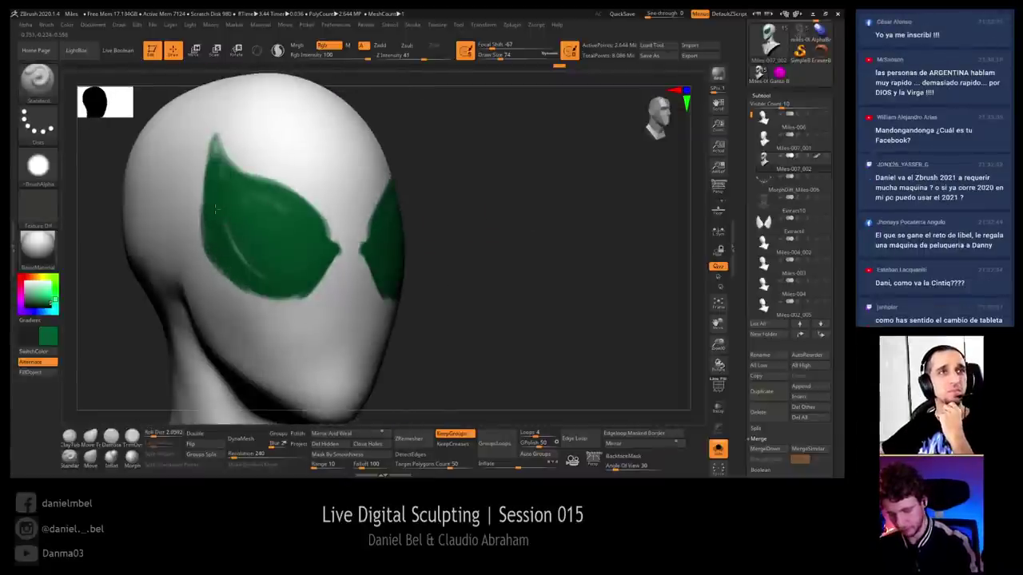
Fill the eye lenses and even out their upper edge and inner corner with further green strokes
left_click_drag(215, 209, 241, 262)
left_click_drag(585, 214, 520, 209)
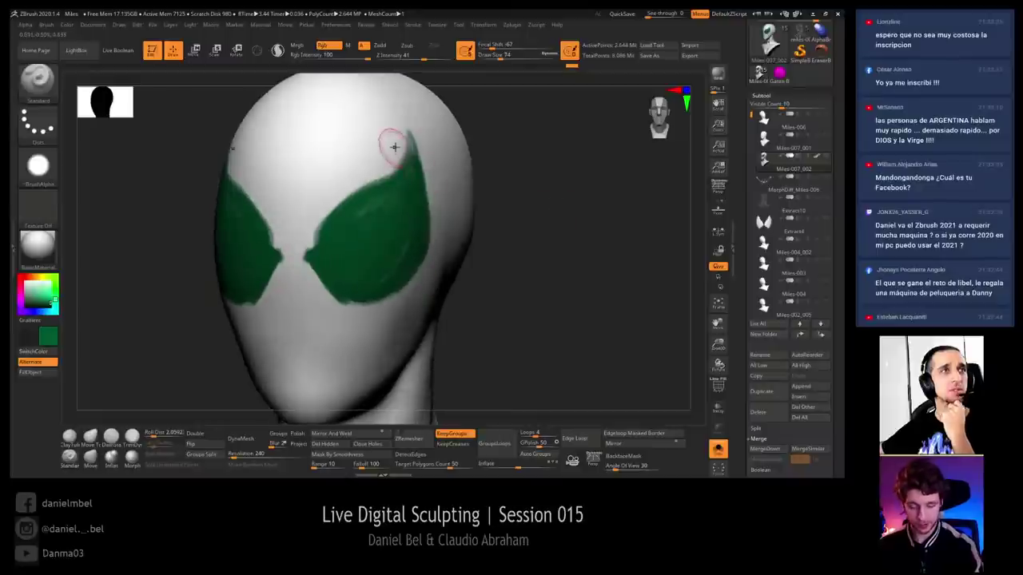
left_click_drag(394, 152, 345, 210)
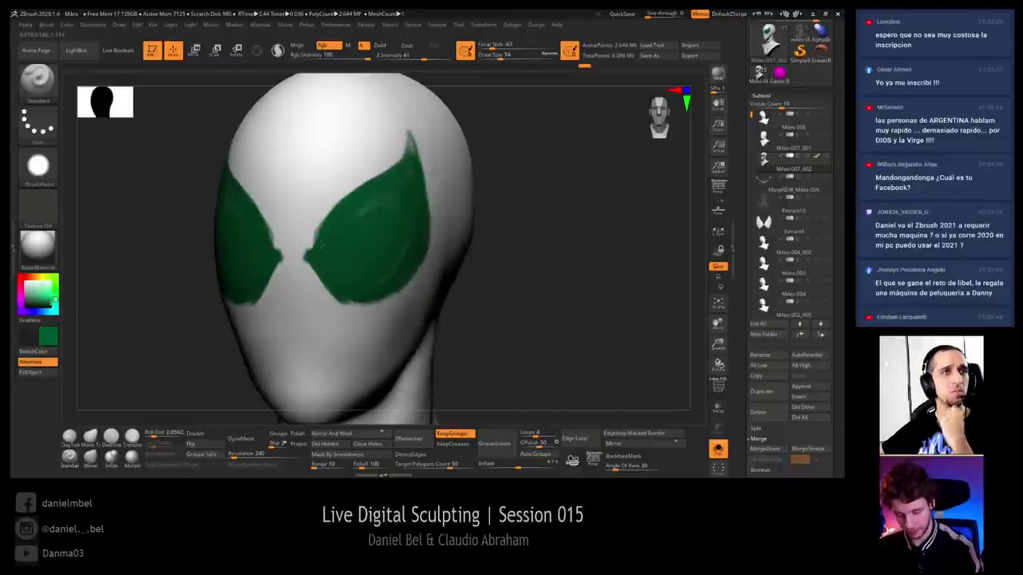
mouse_move(321, 244)
left_mouse_down()
mouse_move(313, 251)
mouse_move(295, 228)
left_mouse_up()
Sample white, set the draw size to 51, and clean up the lower and outer edges of the eye lenses
key("c")
key("s")
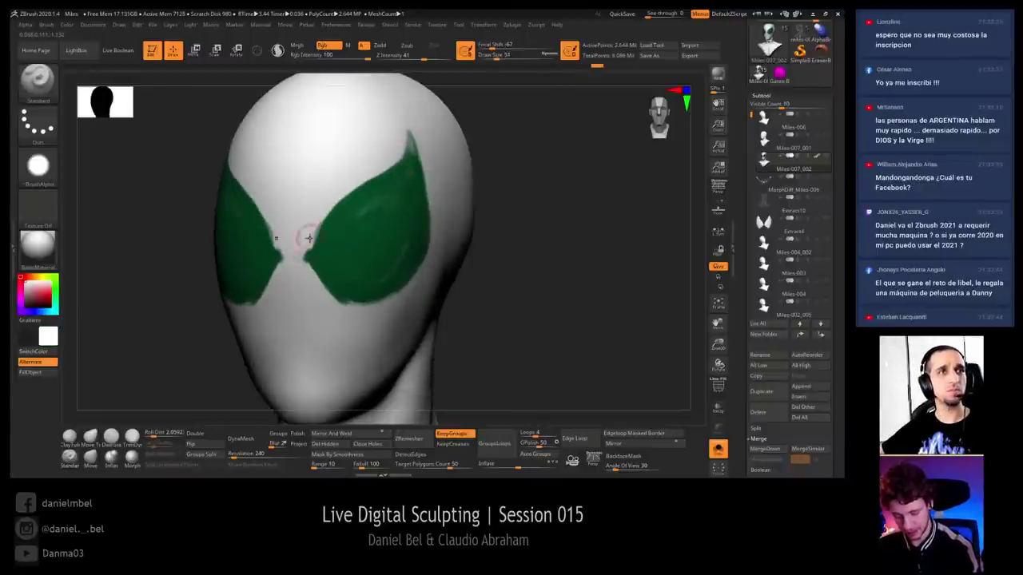
right_click_drag(342, 309, 515, 257)
left_click_drag(340, 308, 318, 287)
mouse_move(511, 276)
right_mouse_down()
mouse_move(448, 267)
mouse_move(467, 260)
right_mouse_up()
left_click_drag(449, 200, 448, 176)
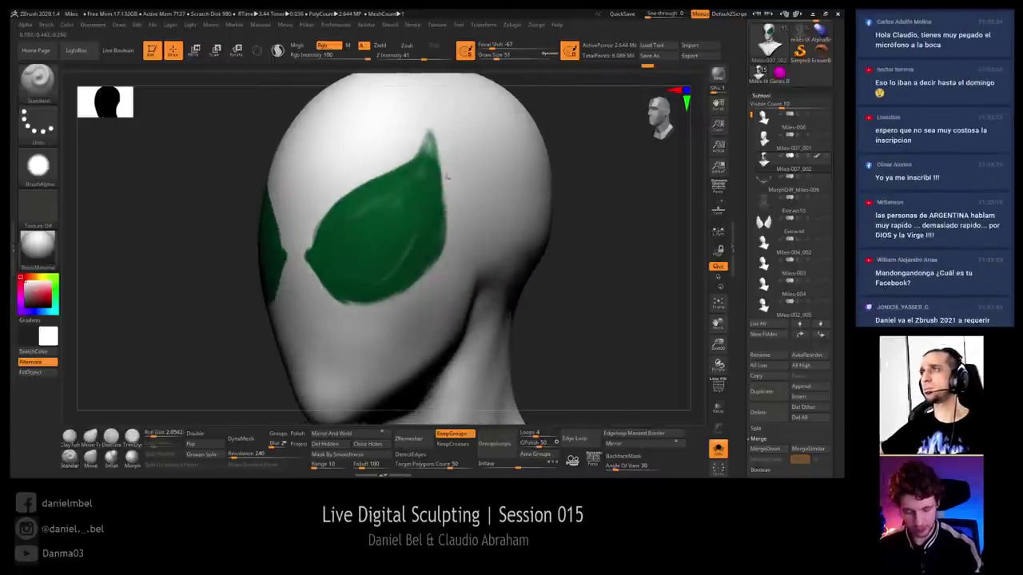
Set the draw size to 33 and trim the upper edge beside the inner lens corners with white
right_click_drag(538, 242, 562, 242, "ctrl")
key("v")
mouse_move(371, 242)
right_mouse_down()
mouse_move(393, 262)
mouse_move(390, 297)
mouse_move(374, 276)
right_mouse_up()
key("s")
left_click(336, 229)
key("c")
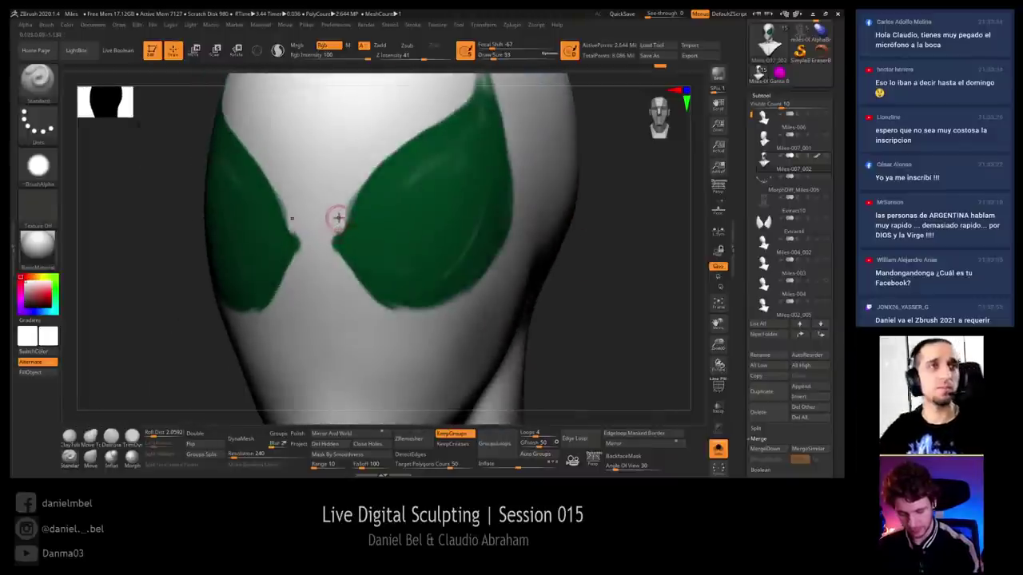
Reduce the draw size to 22 and sharpen the inner corners of the eye lenses along the nose bridge
key("c")
key("s")
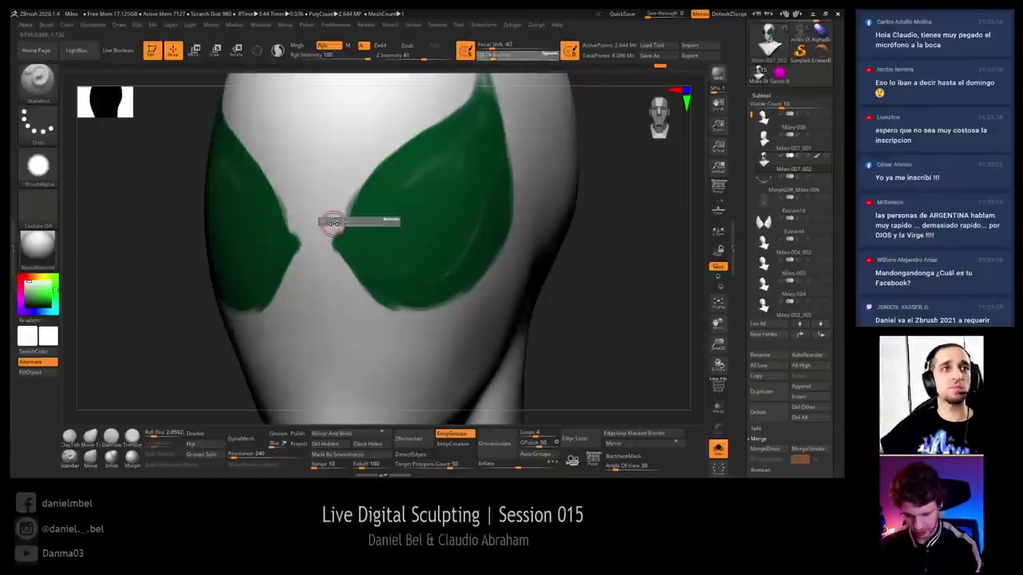
left_click(333, 224)
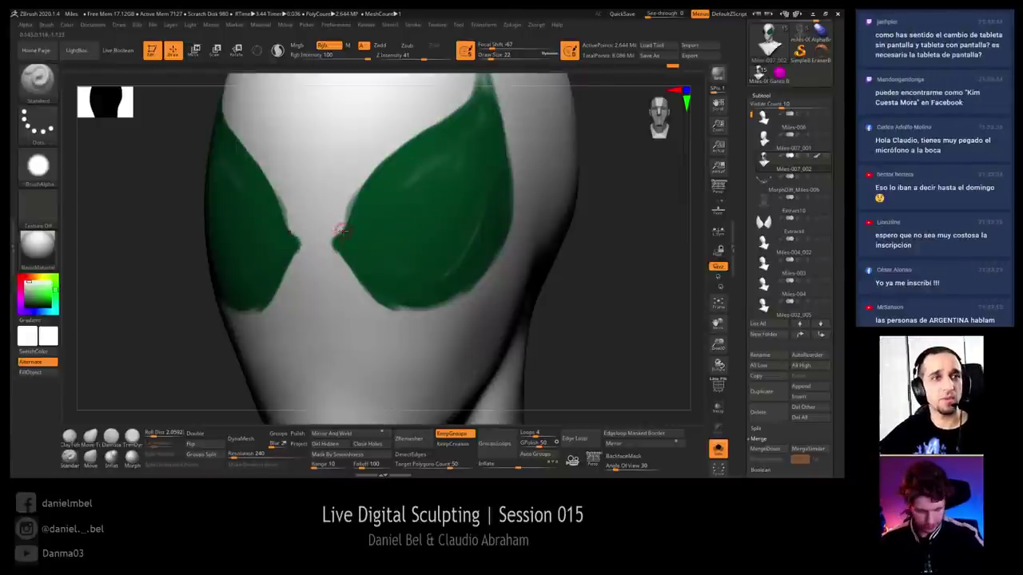
left_click_drag(585, 287, 601, 279)
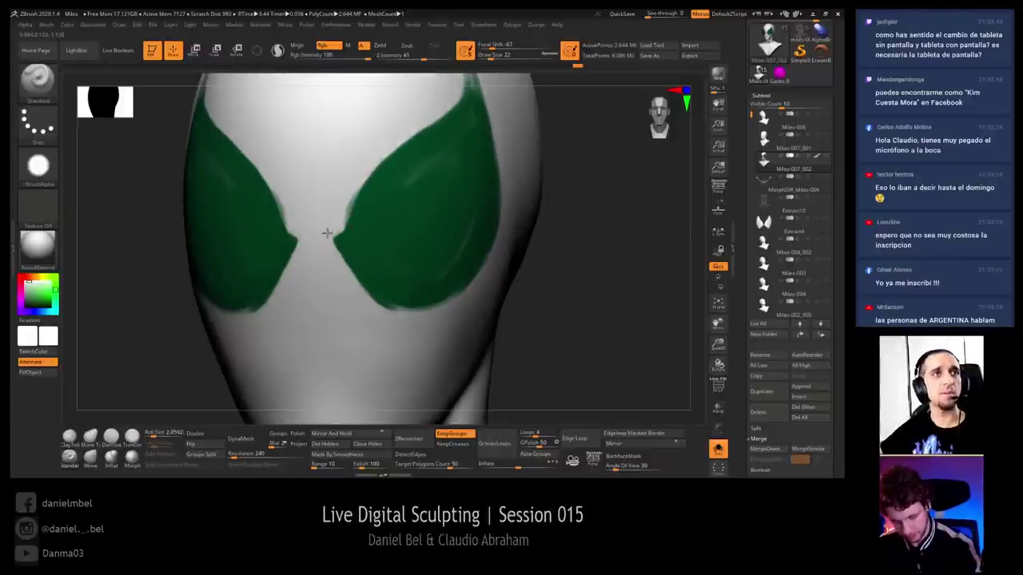
left_click_drag(352, 186, 339, 213)
Sample the lens green, raise the draw size to 35, and widen the lens's outer edge below the pointed tip
key("bracketright")
key("c")
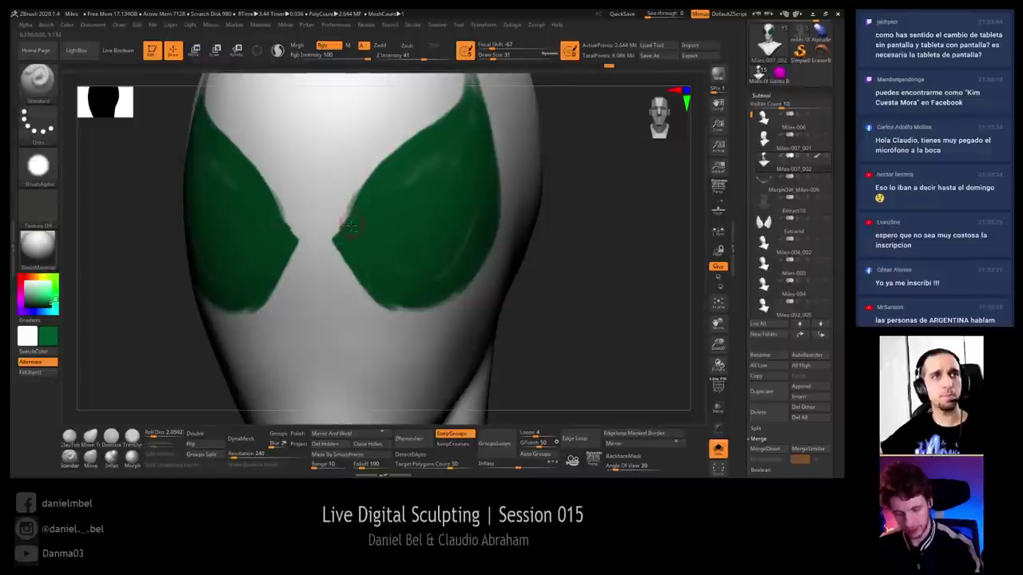
mouse_move(587, 280)
left_mouse_down("alt")
mouse_move(587, 247)
mouse_move(567, 276)
left_mouse_up("alt")
key("space")
left_click_drag(371, 256, 381, 254)
left_click_drag(596, 275, 537, 275)
key("s")
left_click_drag(376, 264, 477, 188)
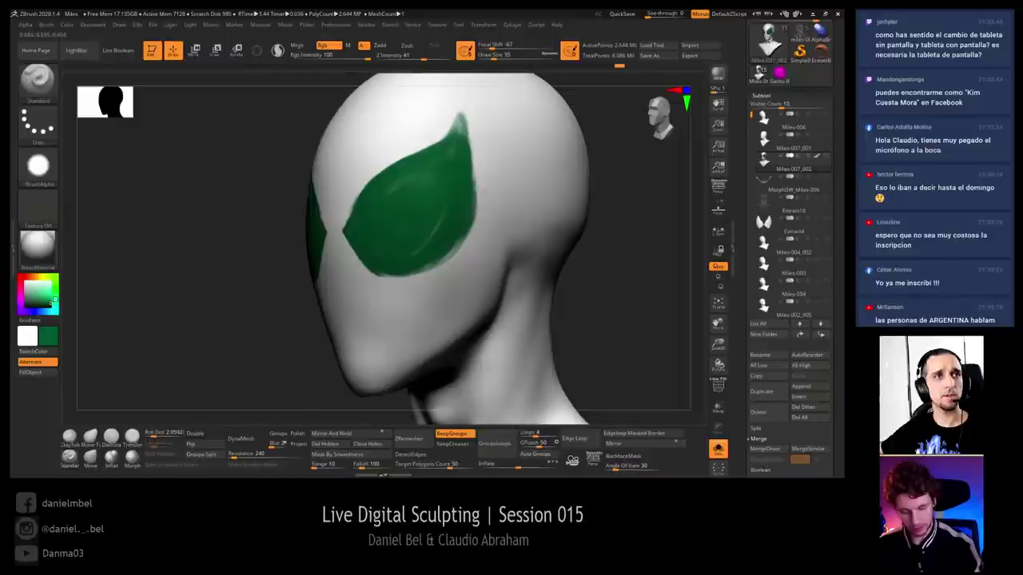
left_click_drag(388, 275, 468, 224)
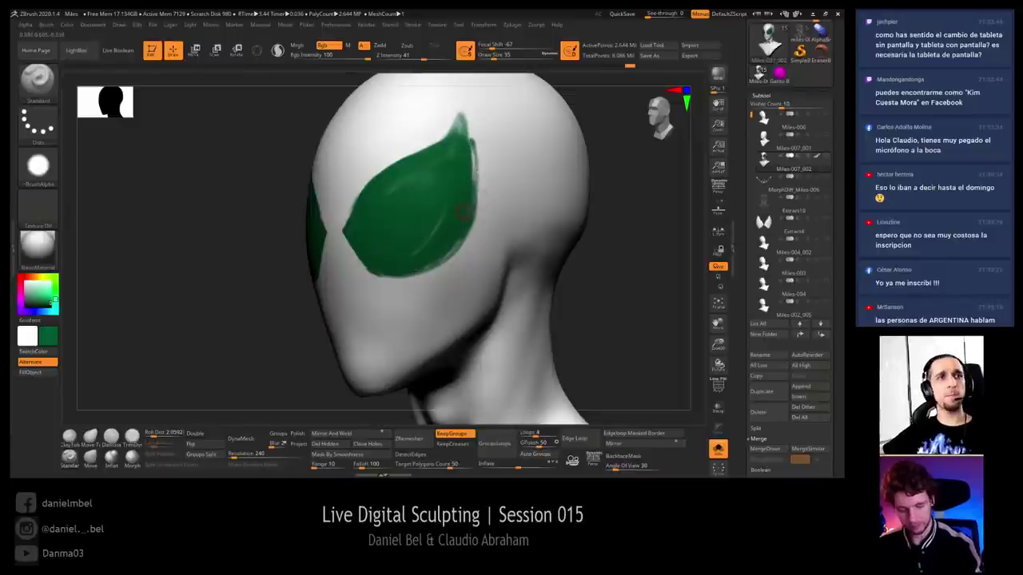
Fill the outer edge gap in green at draw size 49, and extend the lens's lower edge downward at size 77
key("s")
left_click_drag(460, 132, 466, 130)
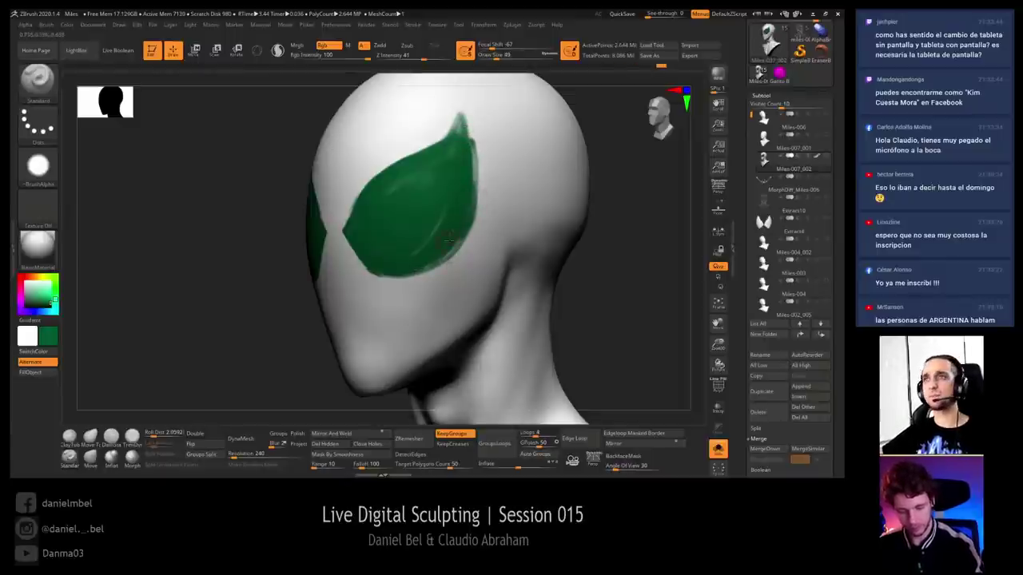
mouse_move(449, 240)
right_mouse_down()
mouse_move(427, 174)
mouse_move(445, 277)
mouse_move(457, 259)
mouse_move(441, 257)
right_mouse_up()
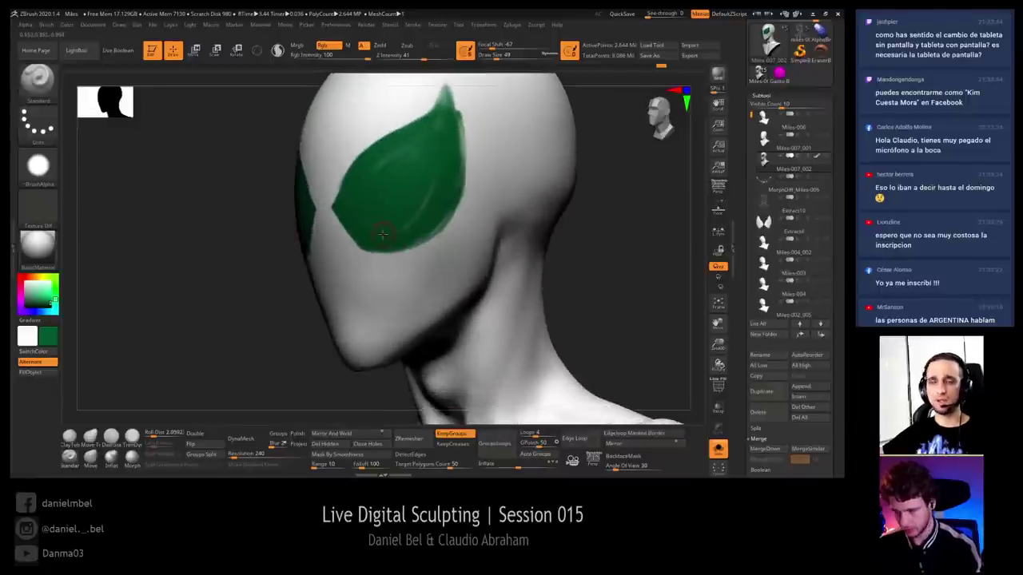
key("s")
left_click_drag(362, 240, 442, 221)
key("ctrl+z")
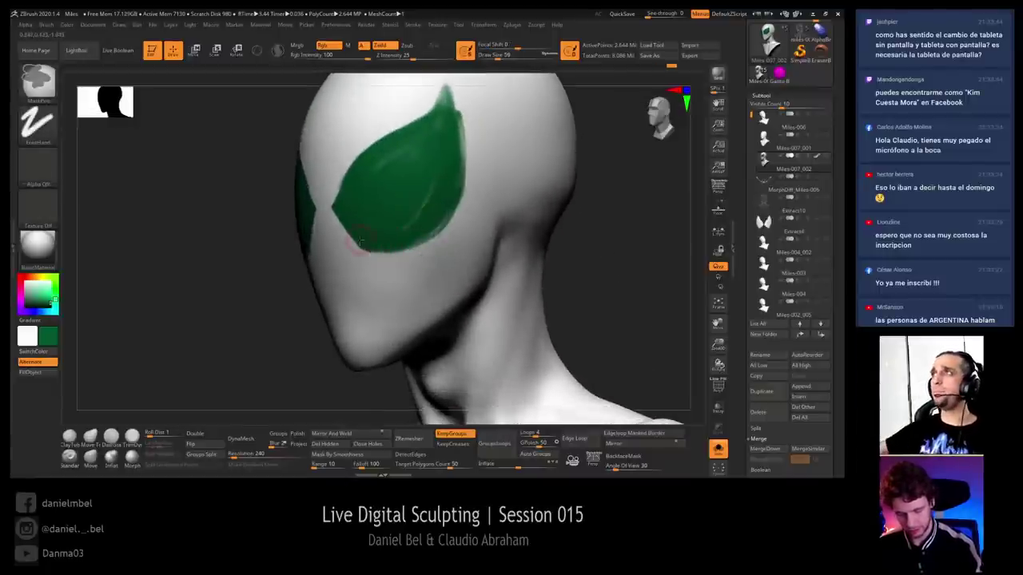
mouse_move(366, 243)
left_mouse_down()
mouse_move(432, 244)
mouse_move(449, 216)
left_mouse_up()
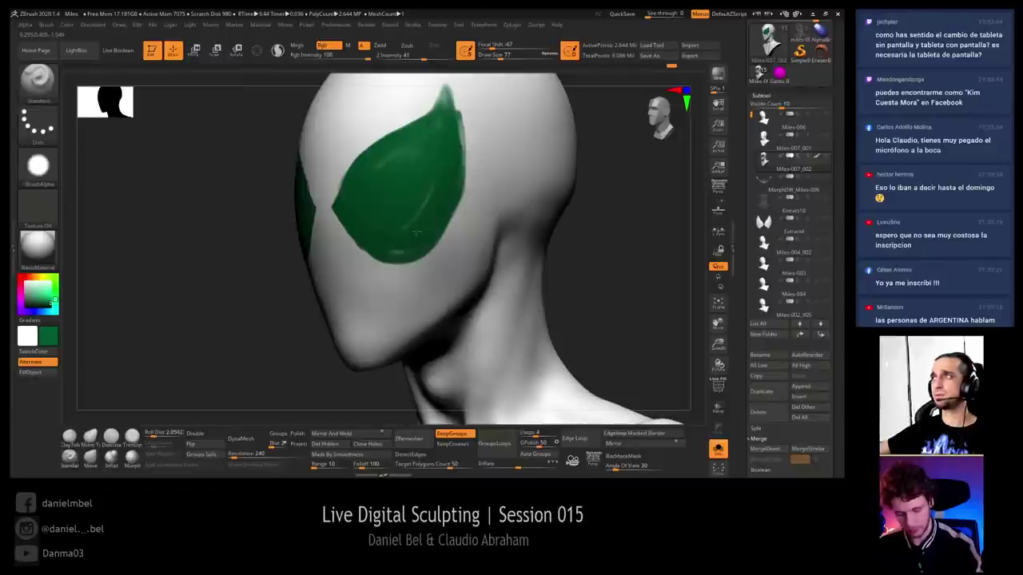
Set the draw size to 56 and even out the opposite lens's outer and lower edges in green
right_click_drag(350, 219, 511, 232)
right_click_drag(535, 296, 457, 180, "ctrl")
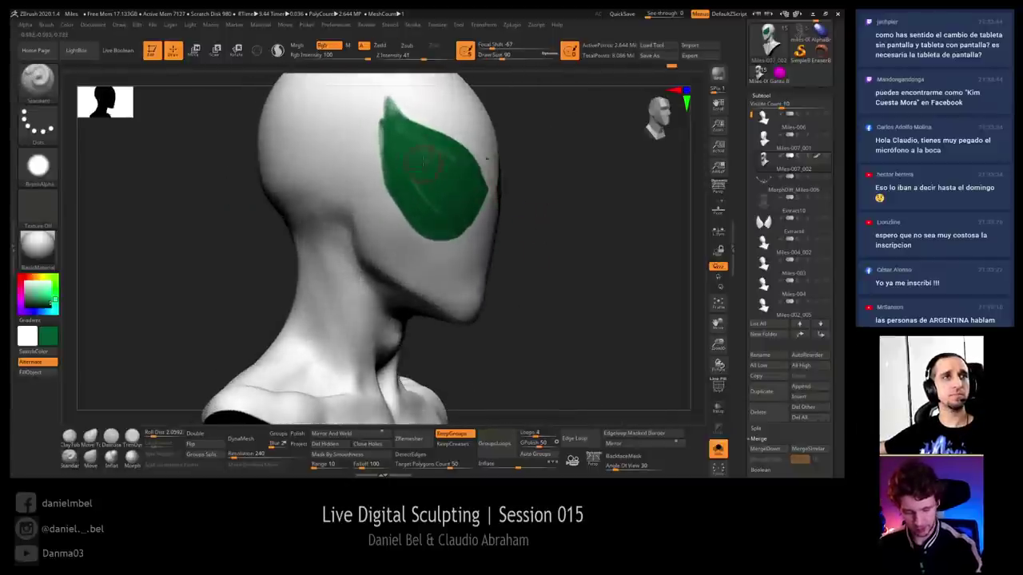
key("[")
key("[")
key("[")
right_click_drag(379, 119, 376, 128, "alt")
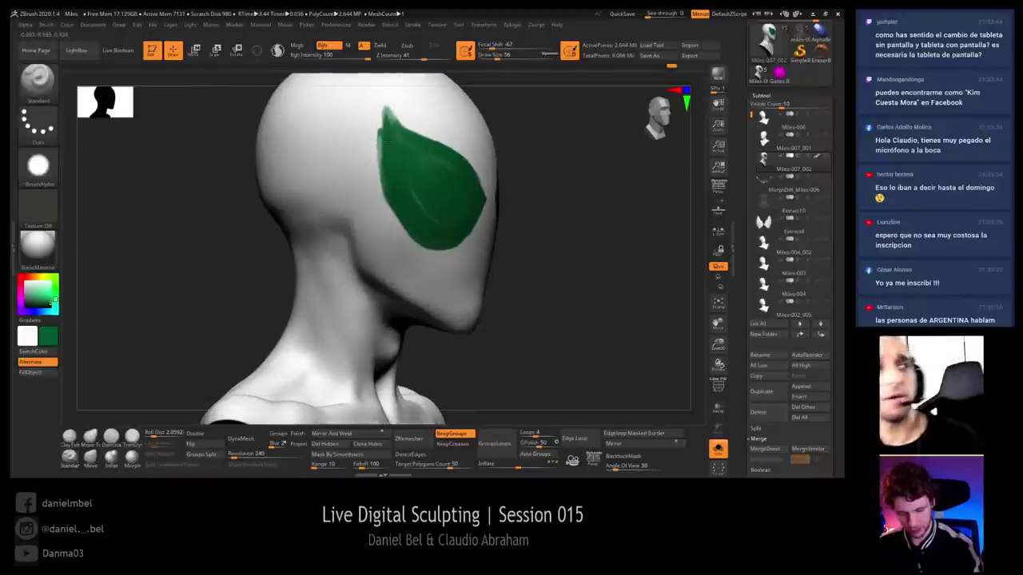
mouse_move(386, 142)
left_mouse_down()
mouse_move(398, 227)
mouse_move(449, 250)
left_mouse_up()
Reshape the inner lens corners near the nose bridge, alternating between sampled green and white paint
right_click_drag(582, 222, 504, 219)
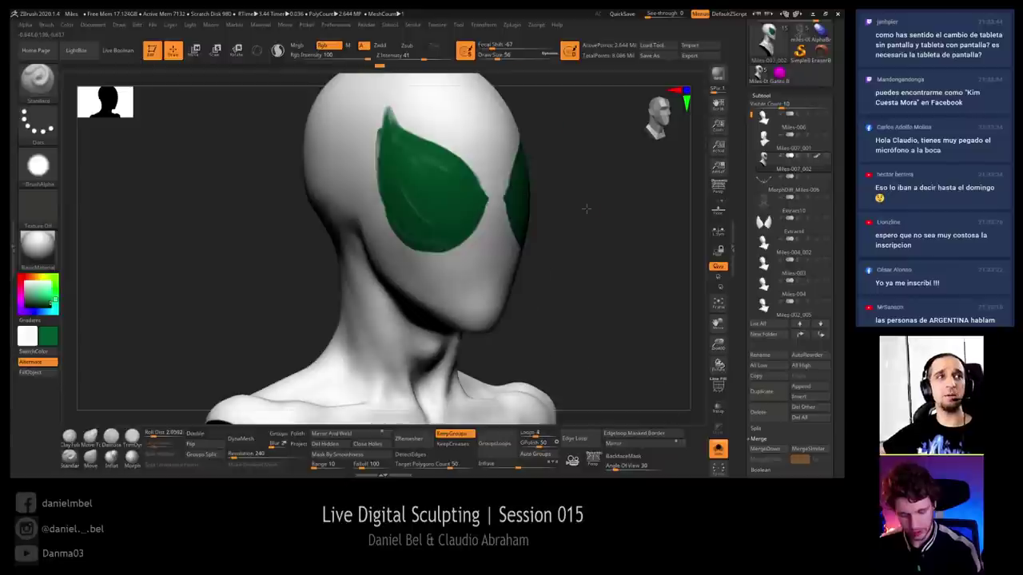
right_click_drag(586, 209, 408, 202)
left_click_drag(418, 210, 428, 224)
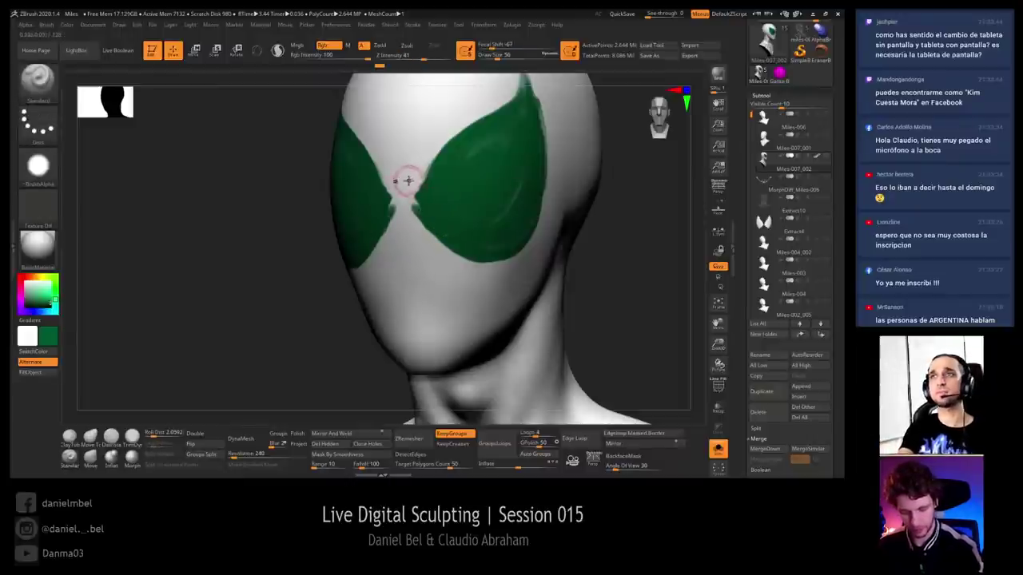
key("c")
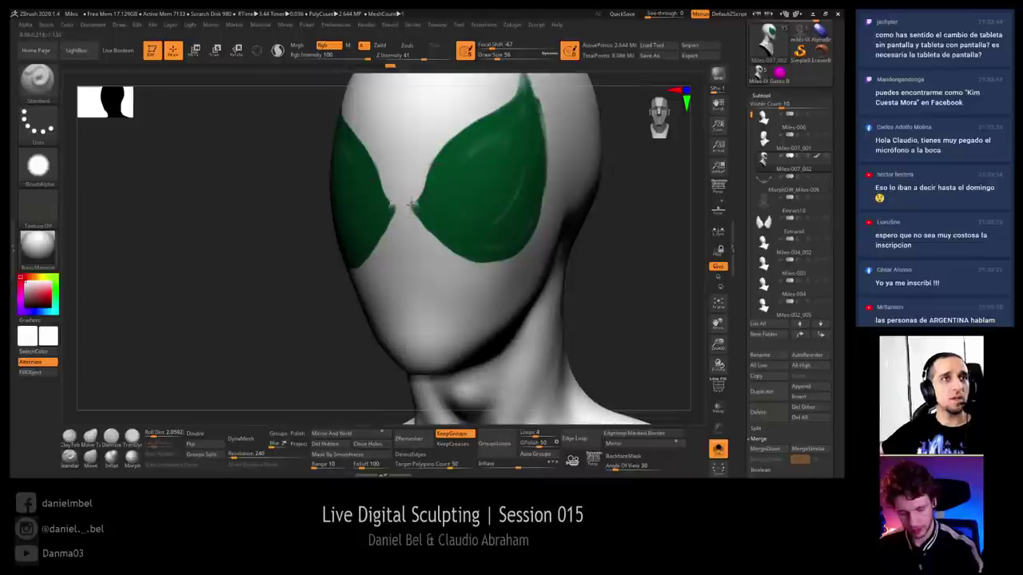
key("c")
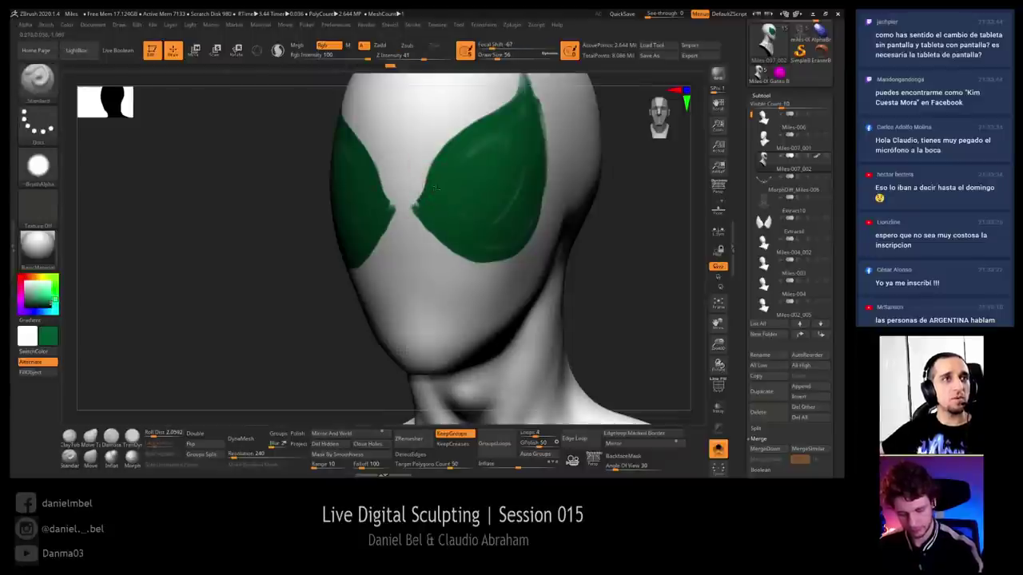
key("c")
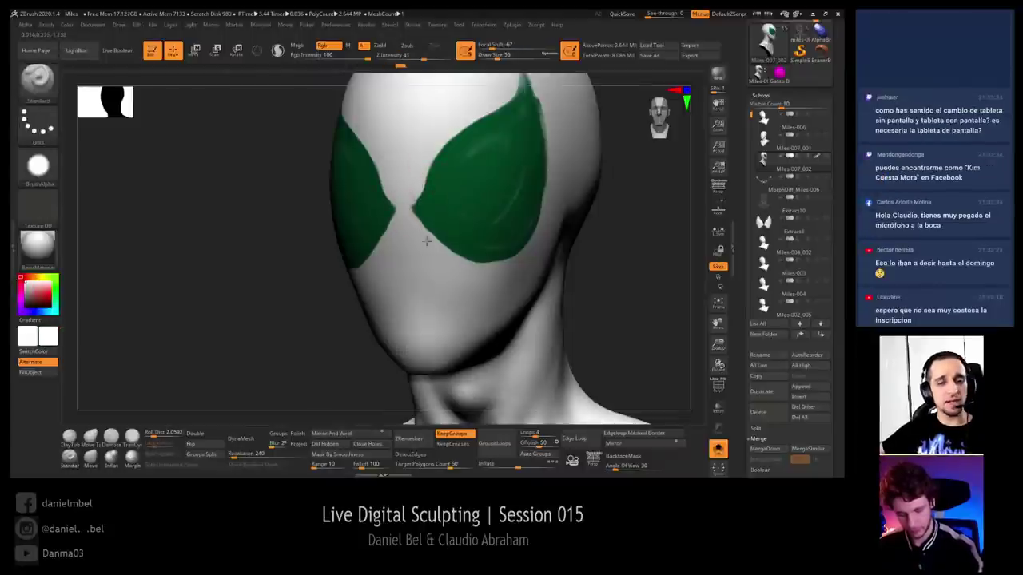
key("shift")
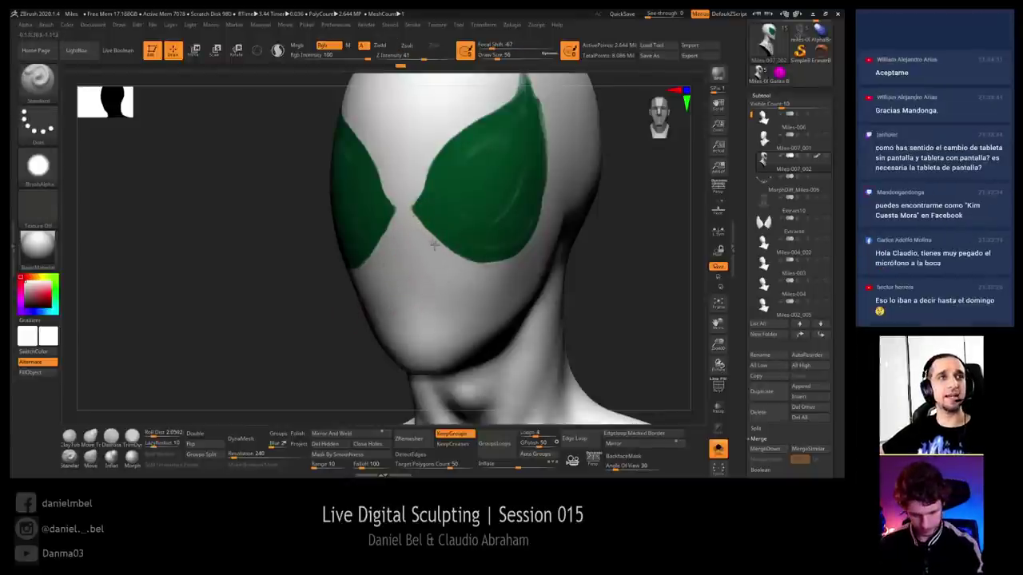
Trim the excess green along the lens's outer edge below the tip with white strokes
left_click_drag(675, 212, 639, 257)
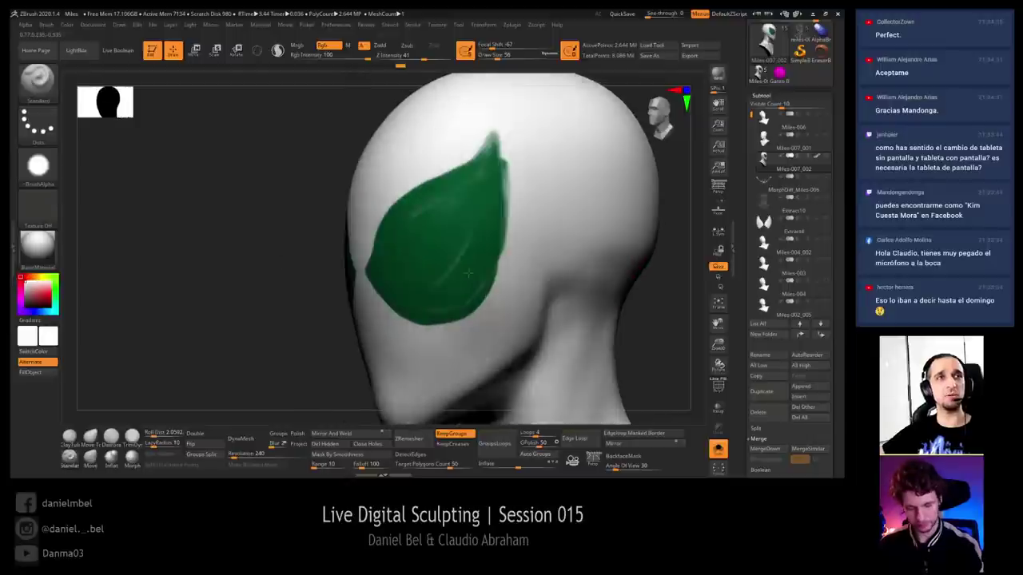
left_click_drag(502, 128, 507, 201)
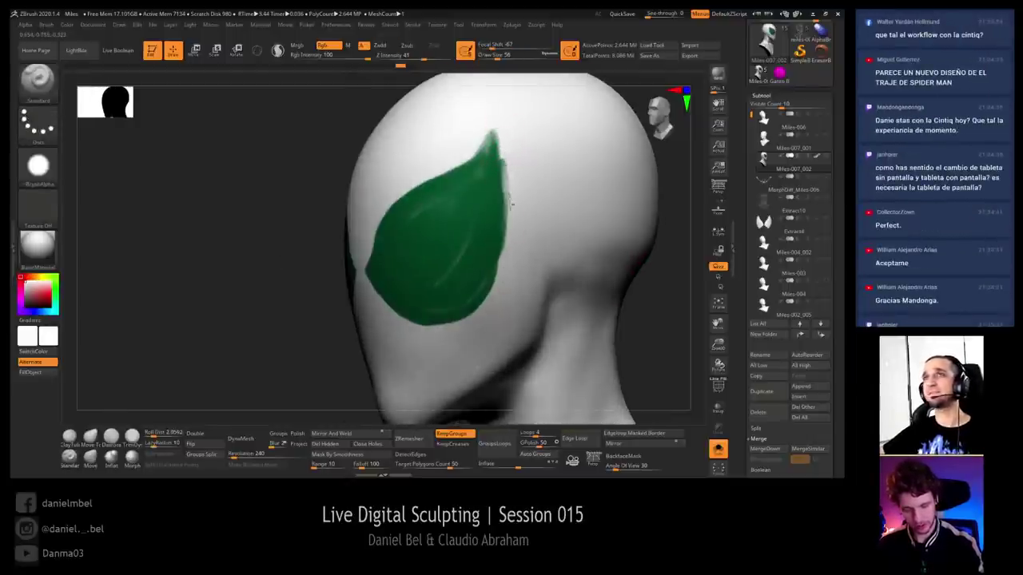
left_click_drag(501, 128, 492, 310)
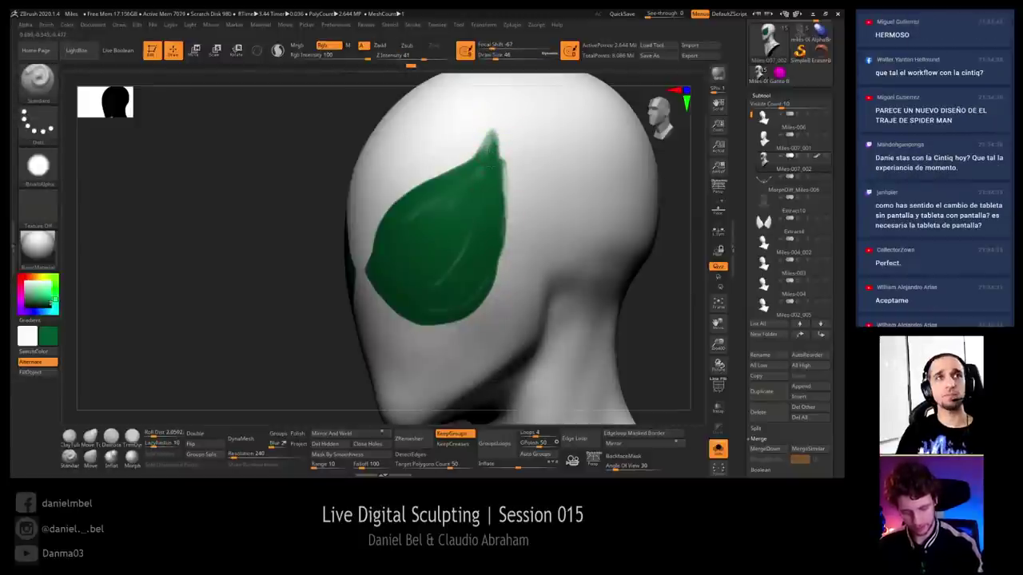
Set the draw size to 35 and sharpen the upper tip of the eye lenses with sampled white
key("s")
left_click(488, 147)
key("c")
left_click_drag(493, 134, 483, 152)
right_click_drag(482, 140, 493, 135)
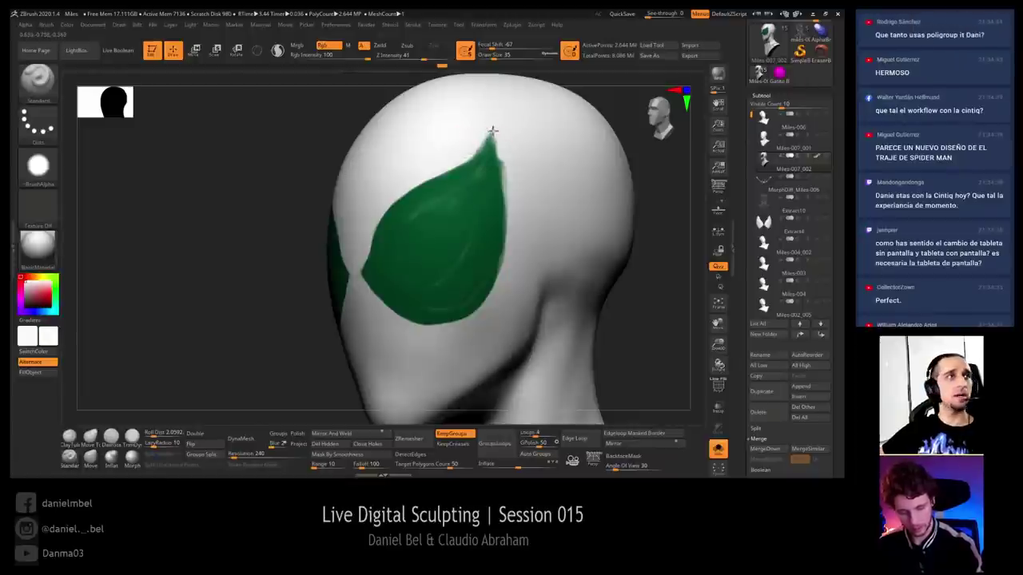
right_click_drag(476, 230, 558, 290, "ctrl")
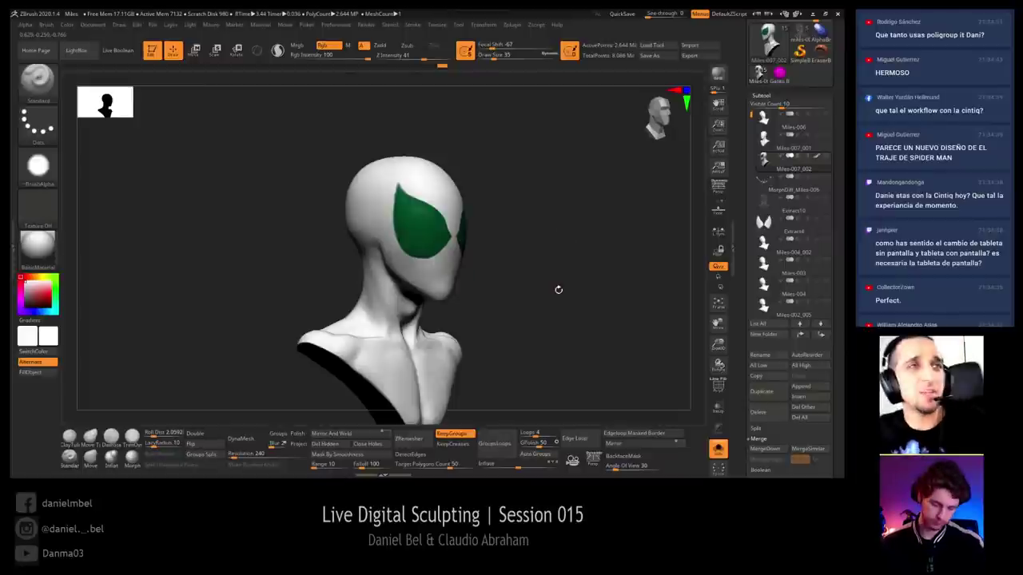
right_click_drag(548, 254, 563, 271)
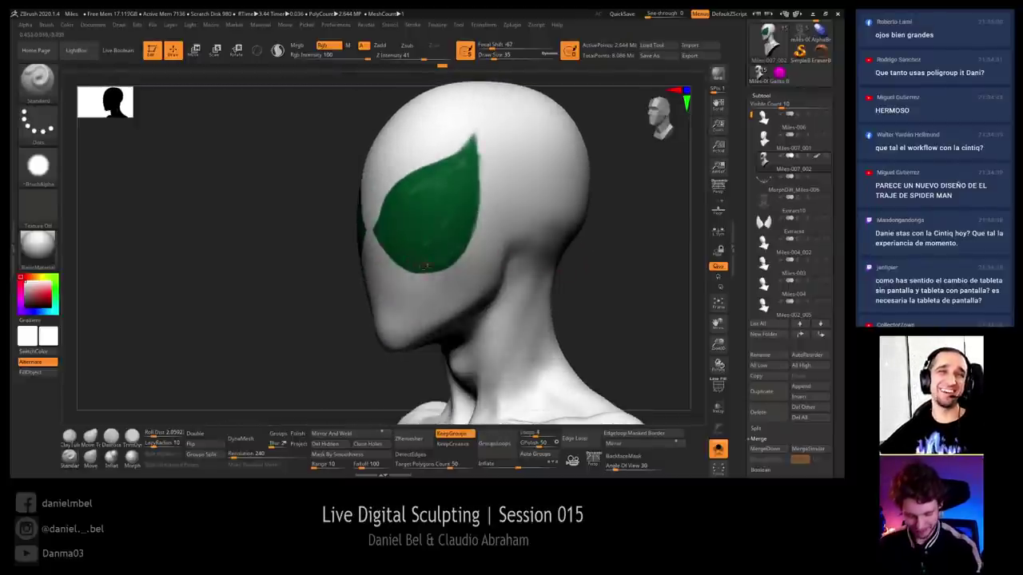
Sample the lens green, set the draw size to 54, and extend the lower outer corner of the eye lenses
key("c")
key("s")
left_click_drag(423, 266, 454, 266)
key("s")
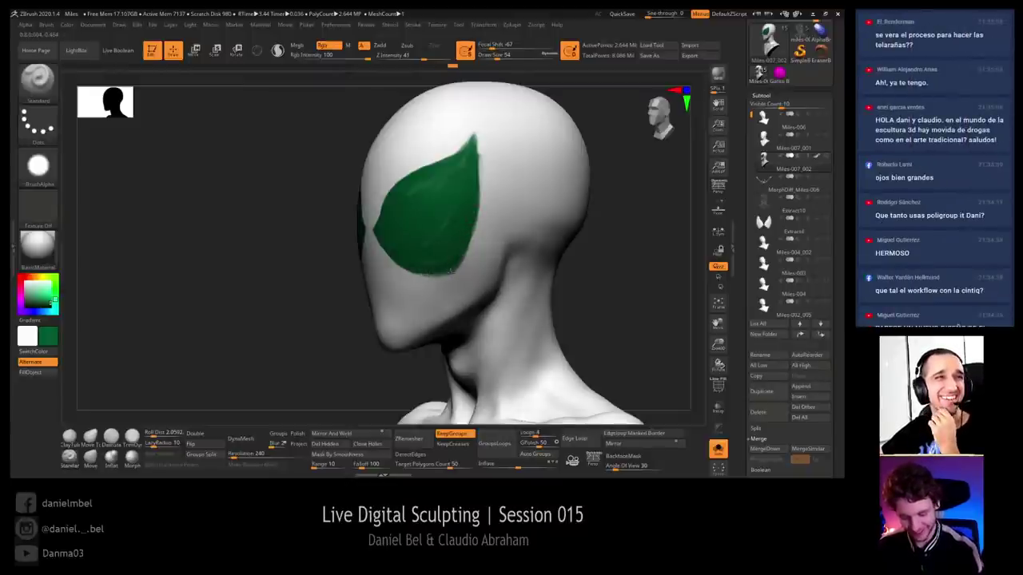
left_click_drag(451, 271, 424, 272)
Sample white and clean the upper inner edge and the outer edge near the tip of the eye lenses
key("c")
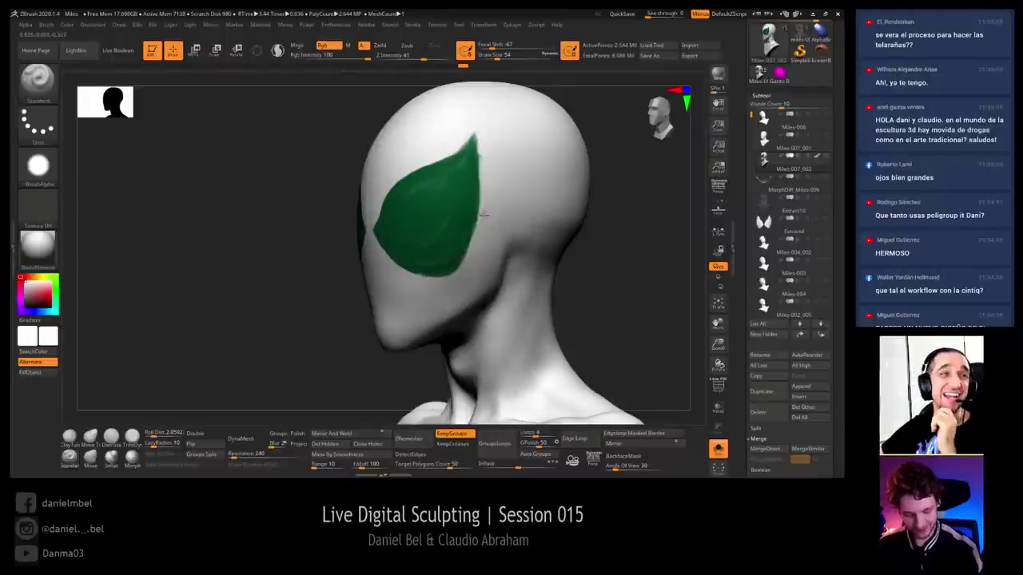
mouse_move(484, 216)
right_mouse_down()
mouse_move(616, 222)
mouse_move(591, 223)
mouse_move(600, 228)
mouse_move(578, 254)
mouse_move(588, 248)
right_mouse_up()
right_click_drag(572, 145, 561, 146)
left_click_drag(561, 145, 376, 187)
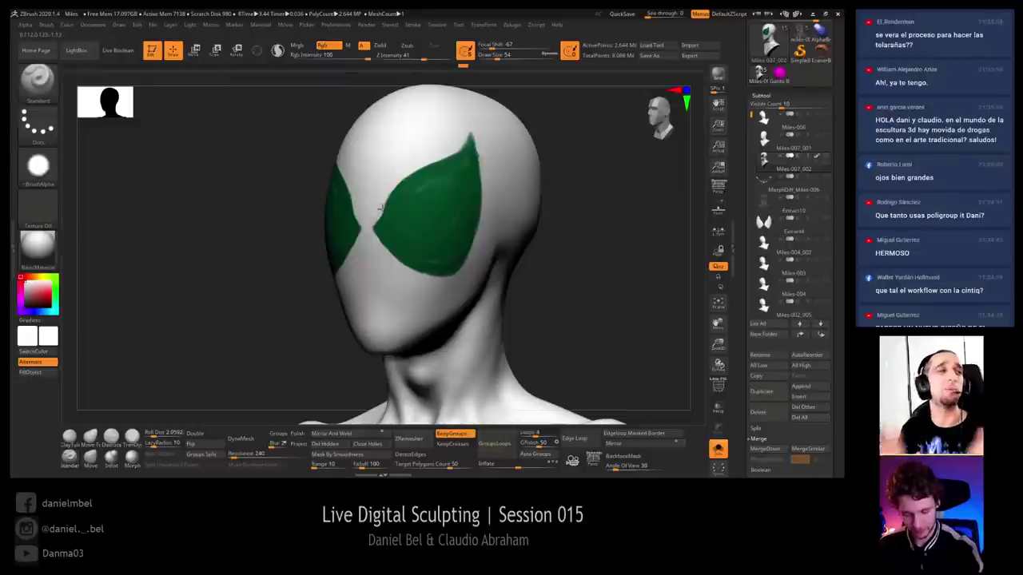
key("space")
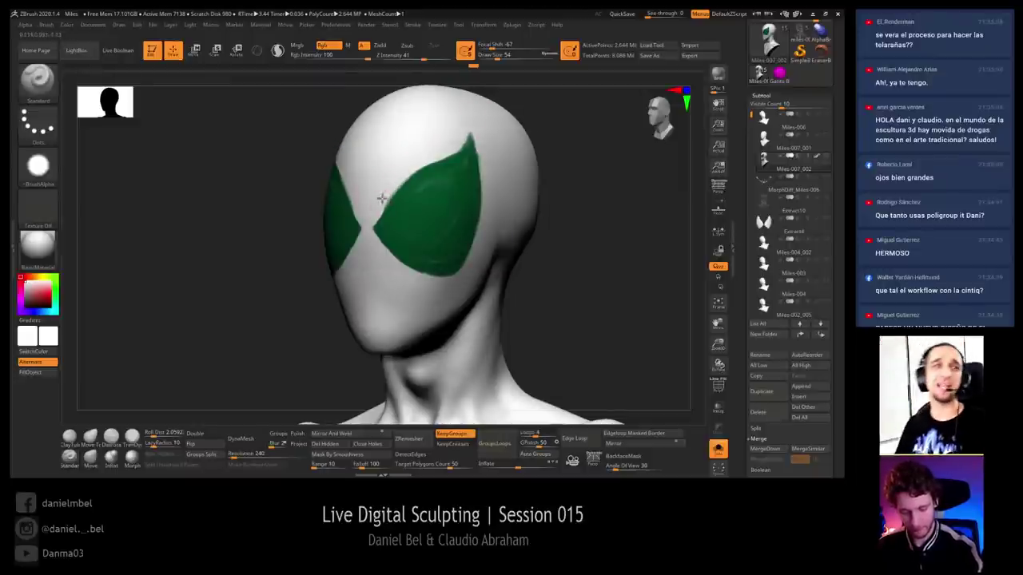
mouse_move(571, 171)
left_mouse_down()
mouse_move(498, 158)
mouse_move(611, 221)
mouse_move(603, 251)
mouse_move(578, 224)
mouse_move(571, 262)
mouse_move(578, 269)
mouse_move(605, 256)
mouse_move(543, 210)
left_mouse_up()
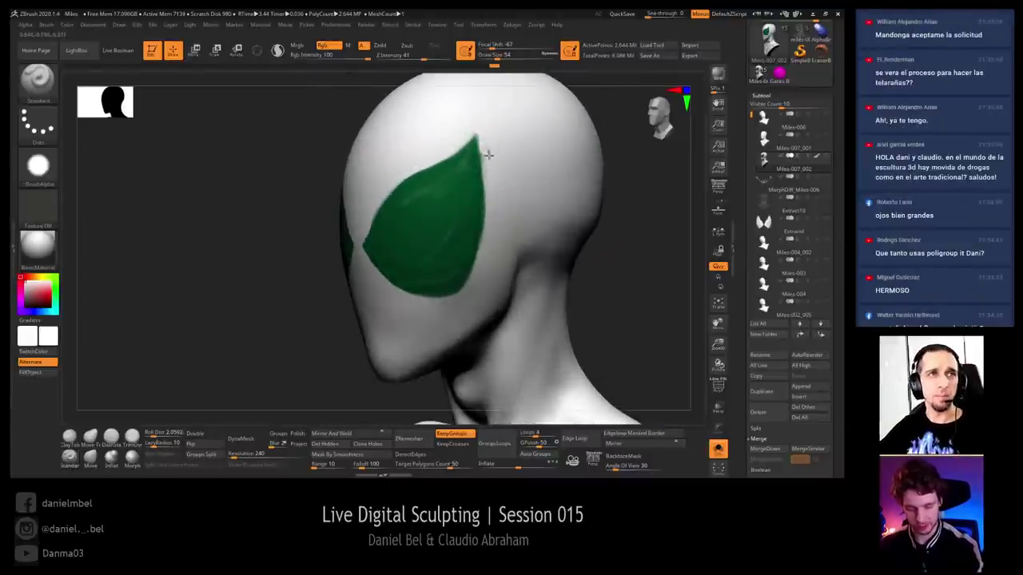
right_click_drag(474, 237, 458, 231)
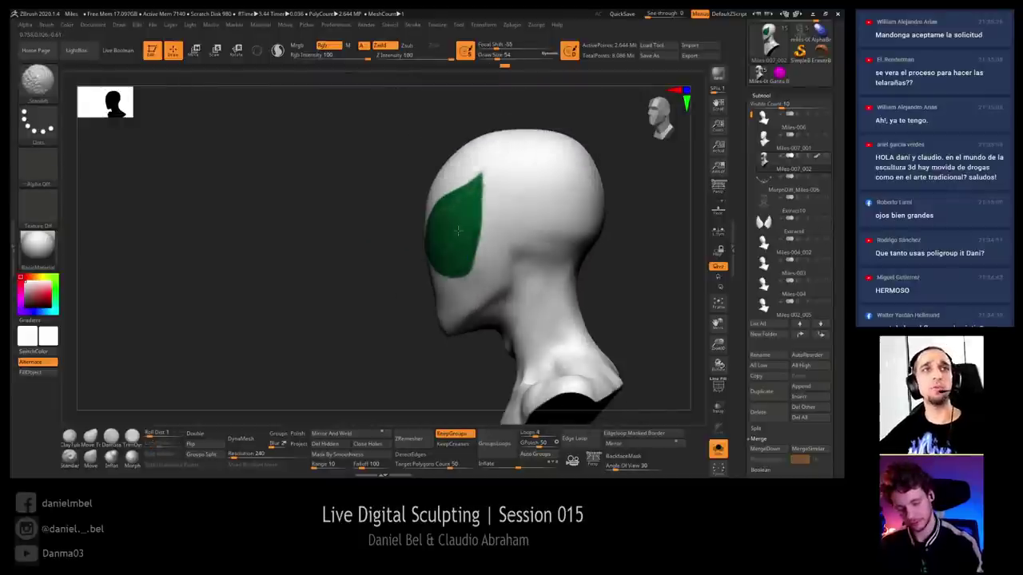
Sample the lens green, set the draw size to 87, and round out the outer edge of the eye lenses
left_click_drag(640, 236, 630, 248, "alt")
key("c")
key("s")
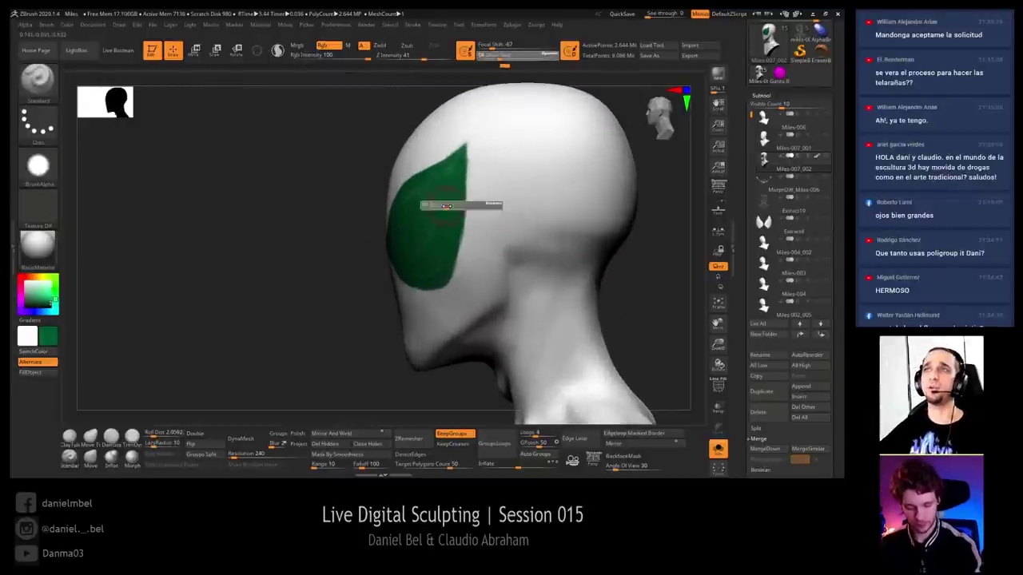
right_click_drag(446, 206, 470, 196)
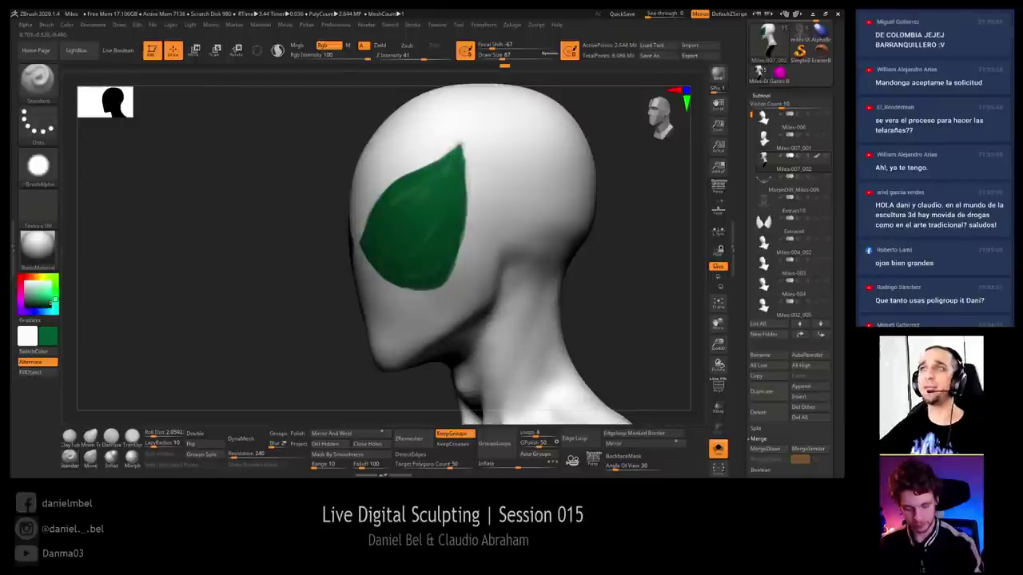
left_click_drag(467, 199, 461, 256)
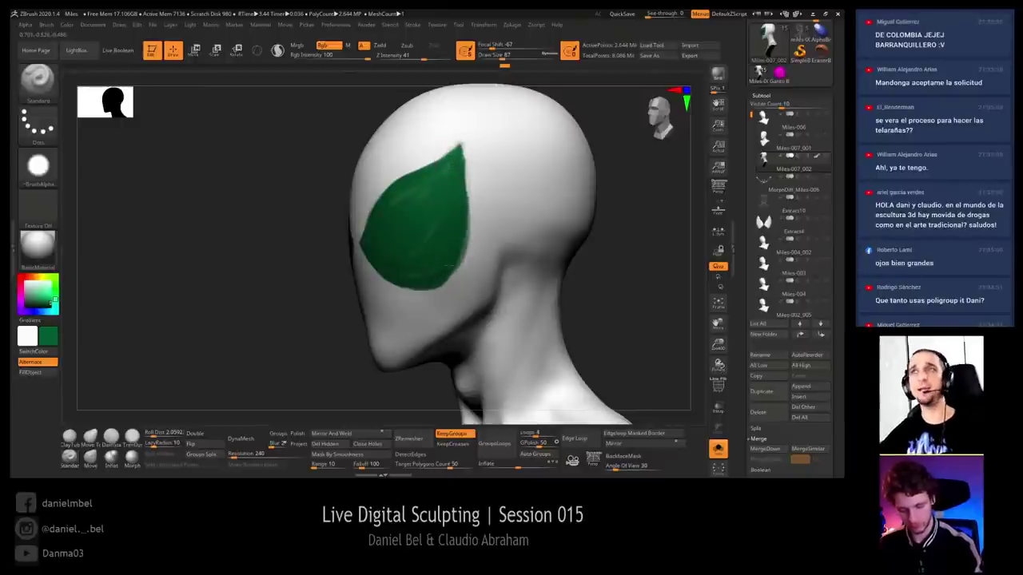
Set the draw size to 49, sample white, and clean the upper inner edge of the eye lenses
right_click_drag(473, 179, 490, 197)
left_click_drag(581, 236, 554, 271, "alt")
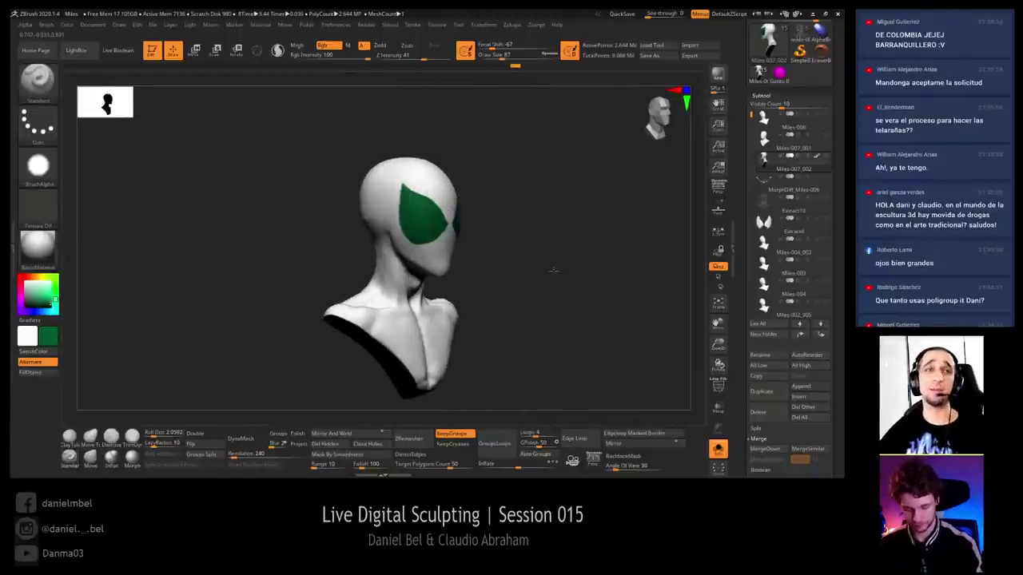
right_click_drag(553, 270, 514, 286)
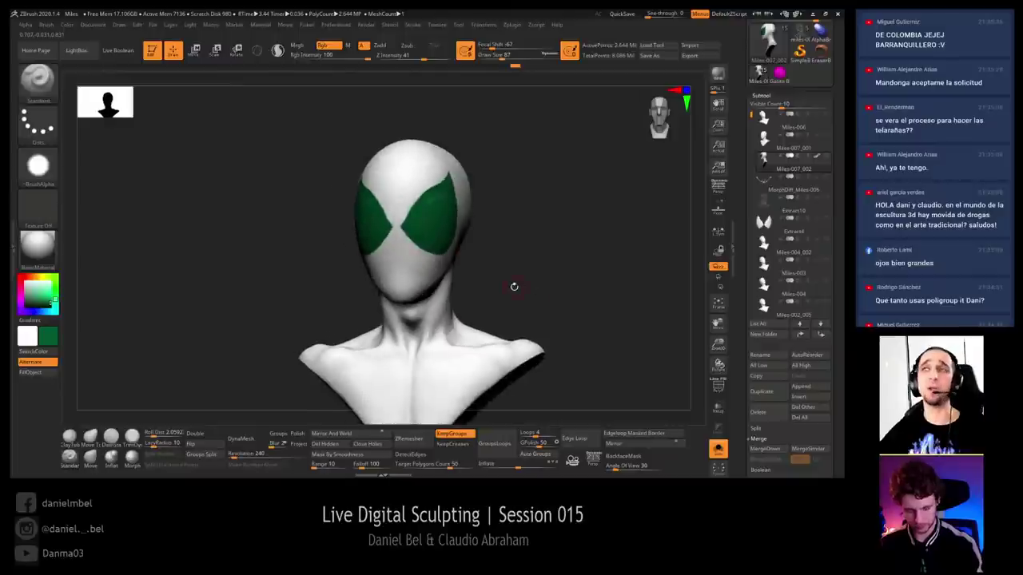
left_click_drag(558, 235, 564, 274, "shift")
right_click_drag(564, 274, 391, 168)
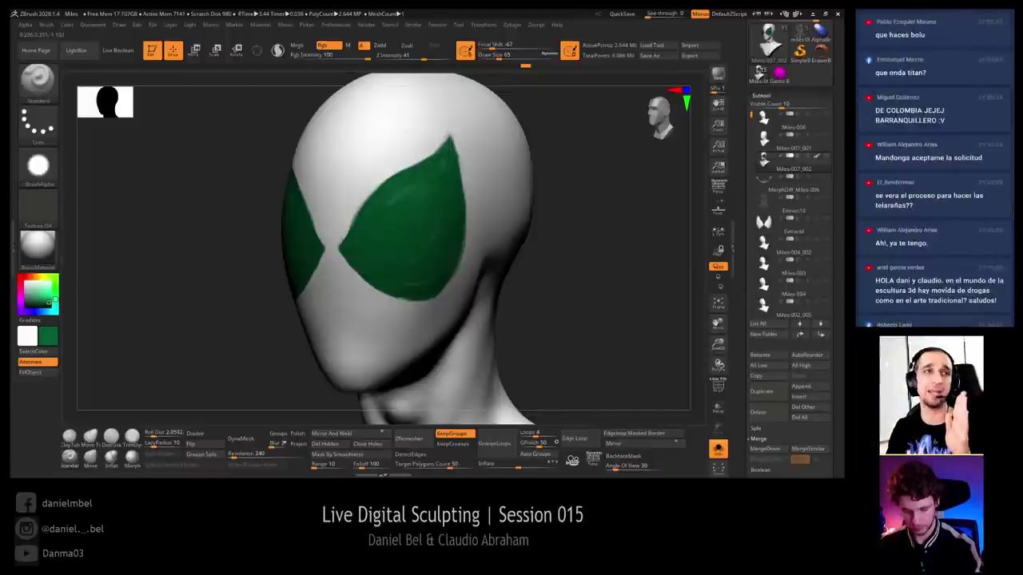
key("s")
left_click(352, 196)
key("c")
left_click_drag(342, 234, 399, 165)
Try painting small white half-closed eye shapes inside the green lenses
left_click_drag(565, 233, 572, 244, "alt")
right_click_drag(571, 244, 554, 286)
left_click_drag(554, 285, 537, 285)
left_click_drag(552, 290, 558, 308, "alt")
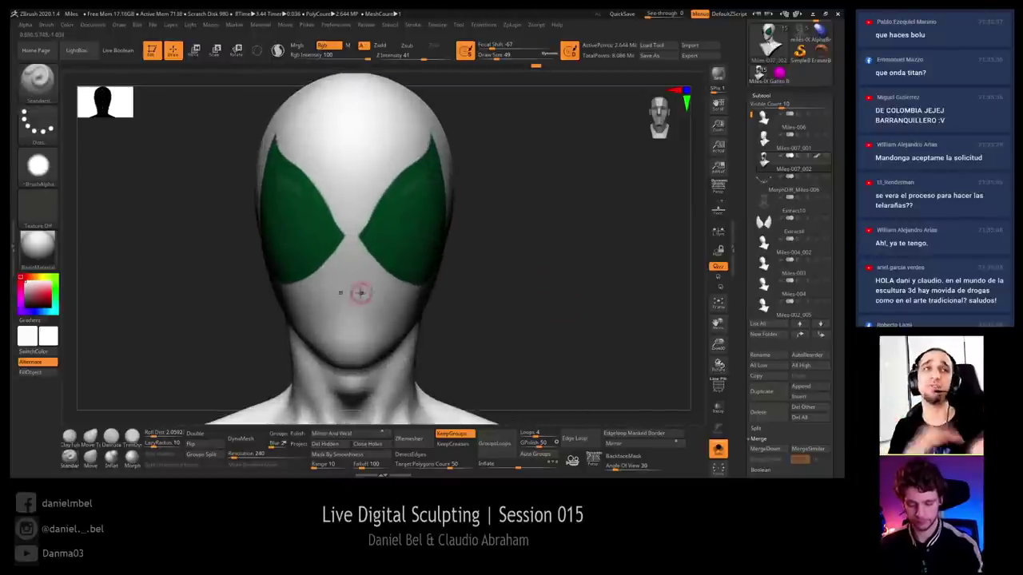
left_click_drag(530, 245, 497, 245)
left_click_drag(428, 215, 423, 212)
left_click_drag(570, 211, 512, 207)
key("ctrl+z")
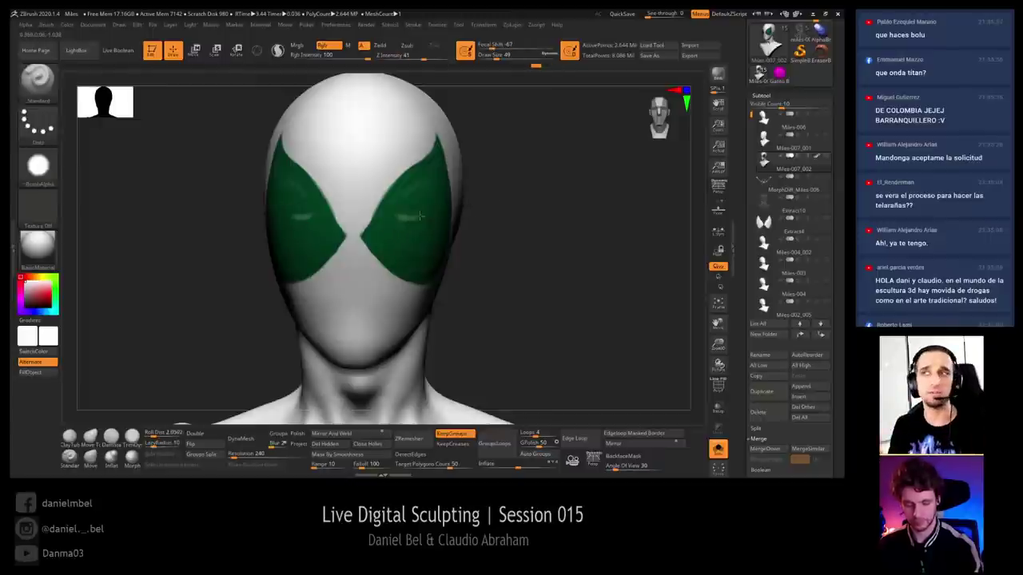
left_click_drag(425, 224, 411, 224)
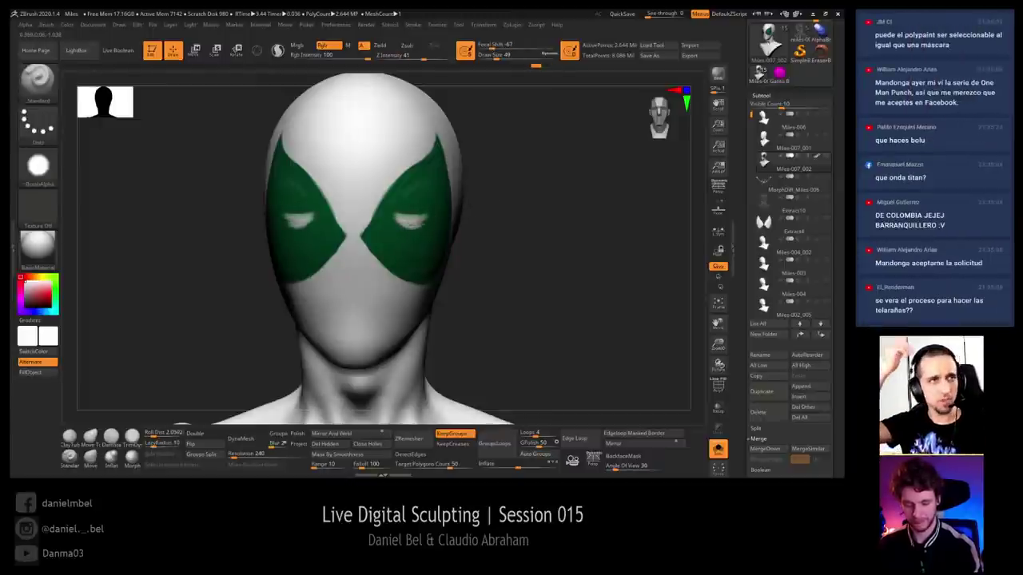
mouse_move(531, 224)
left_mouse_down("alt")
mouse_move(506, 208)
mouse_move(524, 219)
mouse_move(499, 221)
left_mouse_up("alt")
mouse_move(499, 220)
left_mouse_down("alt")
mouse_move(514, 242)
mouse_move(504, 237)
left_mouse_up("alt")
key("ctrl+z")
key("ctrl+z")
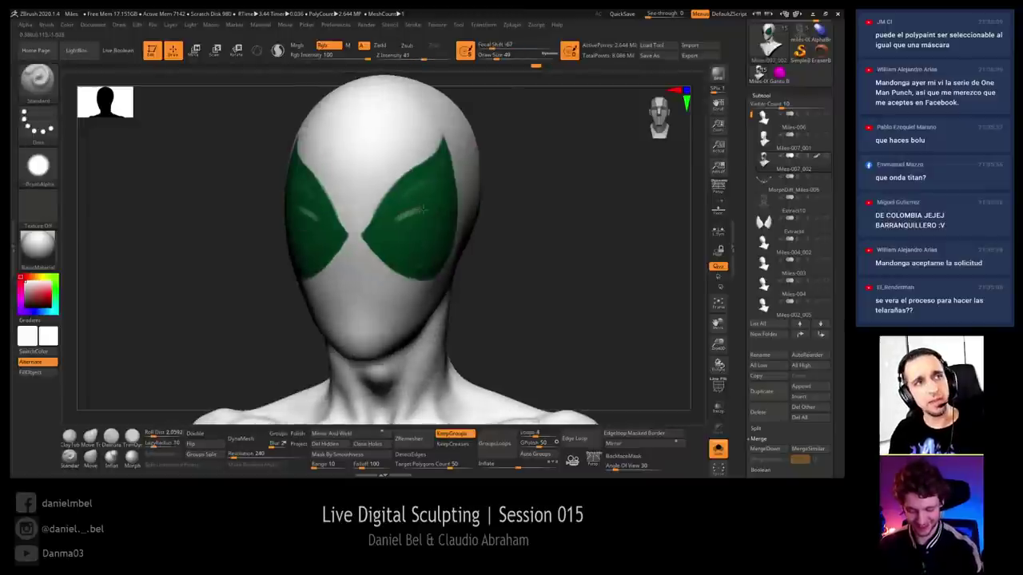
Try painting white rings and a soft white spot in the middle of the green lenses
left_click_drag(394, 224, 421, 236)
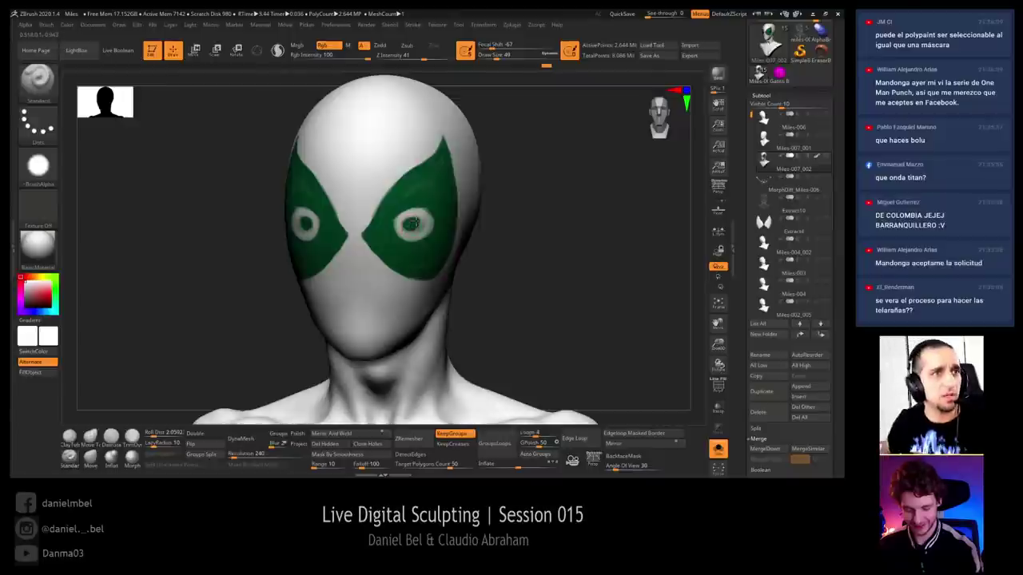
mouse_move(559, 198)
left_mouse_down("alt")
mouse_move(548, 217)
mouse_move(410, 225)
left_mouse_up("alt")
key("ctrl+z")
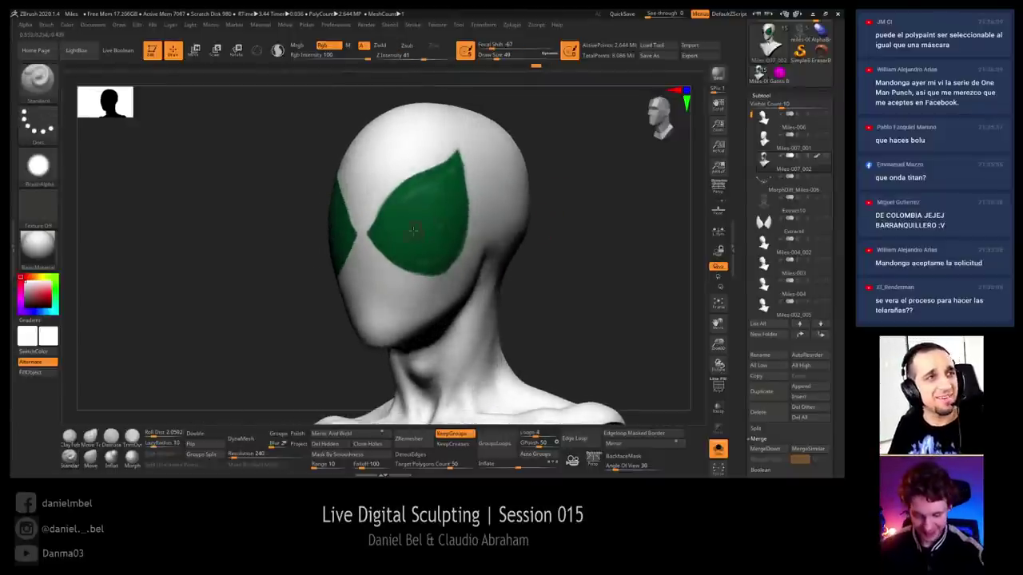
key("s")
left_click(410, 221)
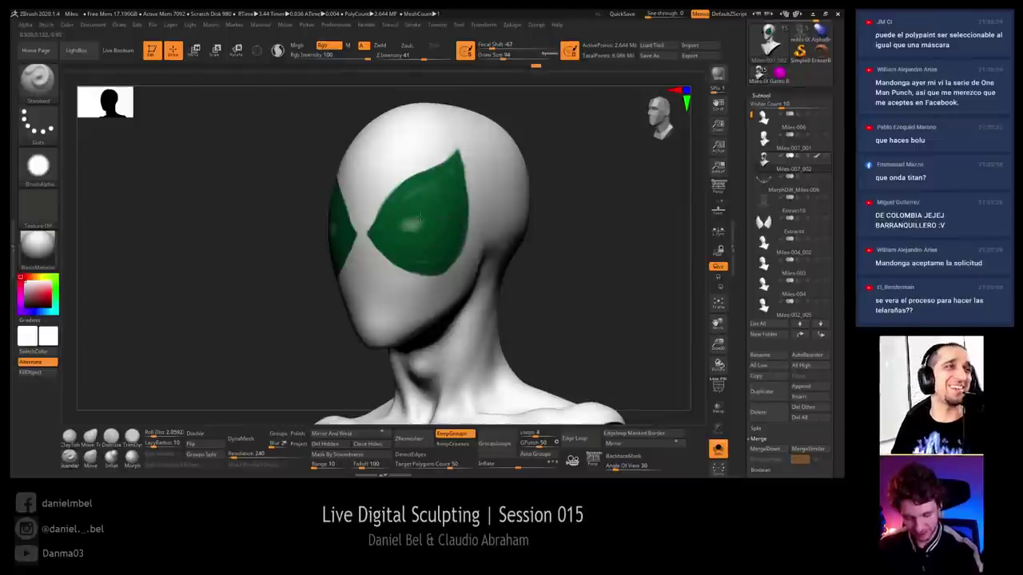
left_click_drag(411, 218, 415, 224)
mouse_move(563, 201)
left_mouse_down()
mouse_move(526, 216)
mouse_move(541, 199)
mouse_move(610, 219)
mouse_move(572, 266)
mouse_move(552, 256)
left_mouse_up()
key("ctrl+z")
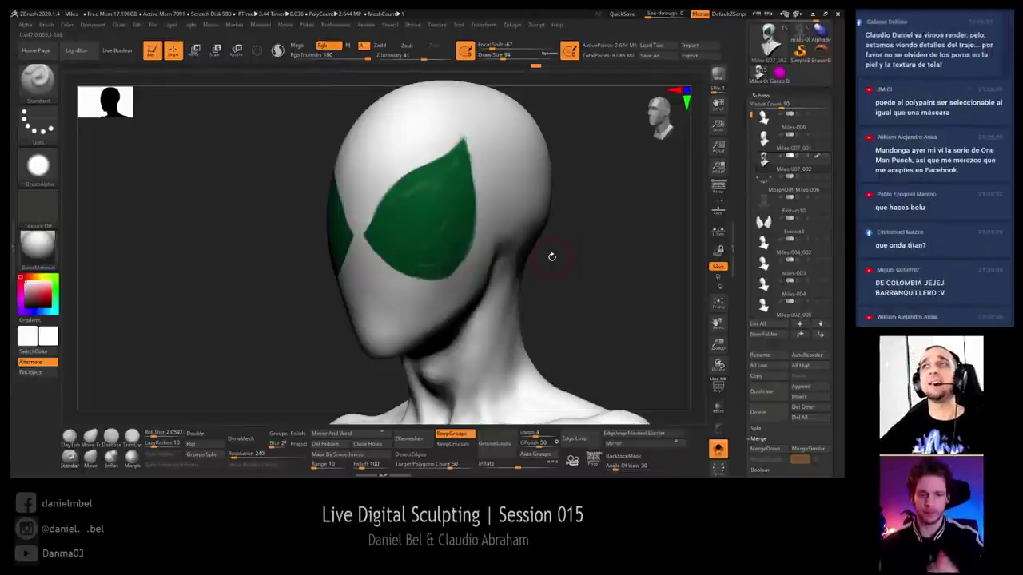
Mask a band just inside the contour of the eye lenses up to the tip with a draw size of 66
mouse_move(600, 231)
left_mouse_down()
mouse_move(428, 148)
mouse_move(356, 232)
mouse_move(395, 267)
mouse_move(421, 273)
left_mouse_up()
key("ctrl")
mouse_move(365, 247)
left_mouse_down("ctrl")
mouse_move(383, 265)
mouse_move(422, 271)
left_mouse_up("ctrl")
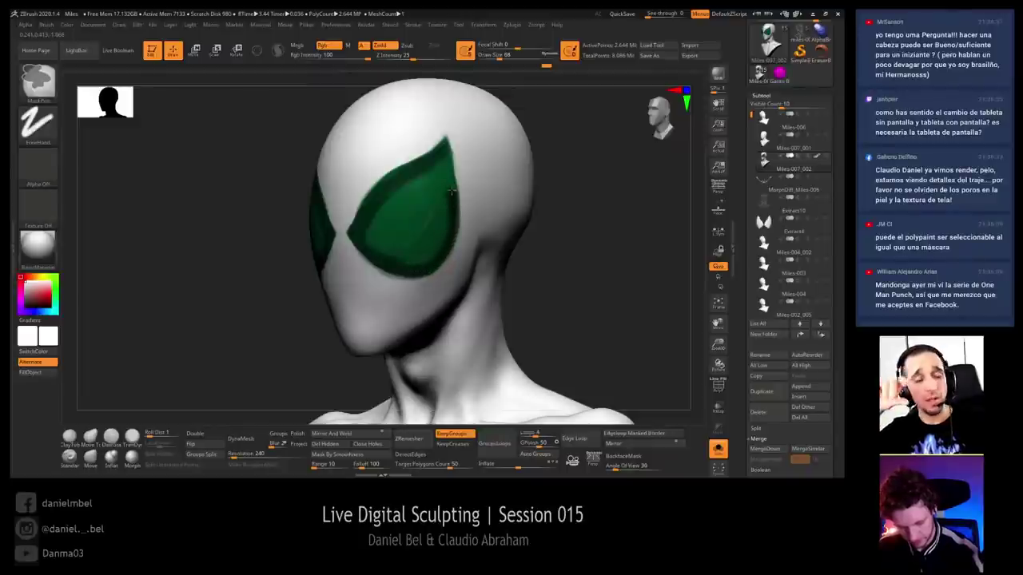
left_click_drag(452, 191, 447, 161, "ctrl")
left_click_drag(623, 154, 572, 156)
left_click_drag(448, 144, 443, 150, "ctrl")
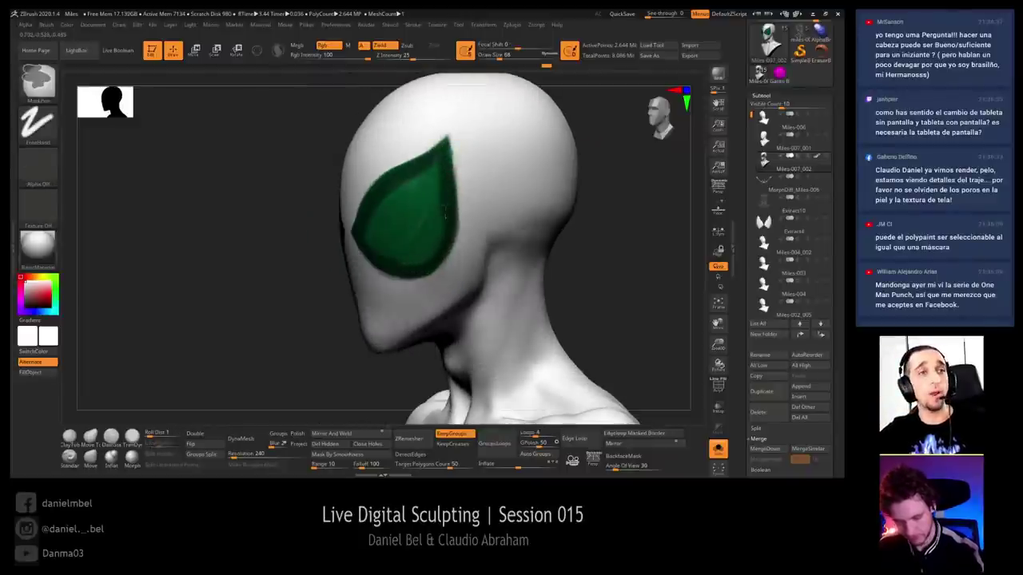
mouse_move(445, 211)
left_mouse_down("ctrl")
mouse_move(434, 255)
mouse_move(404, 266)
left_mouse_up("ctrl")
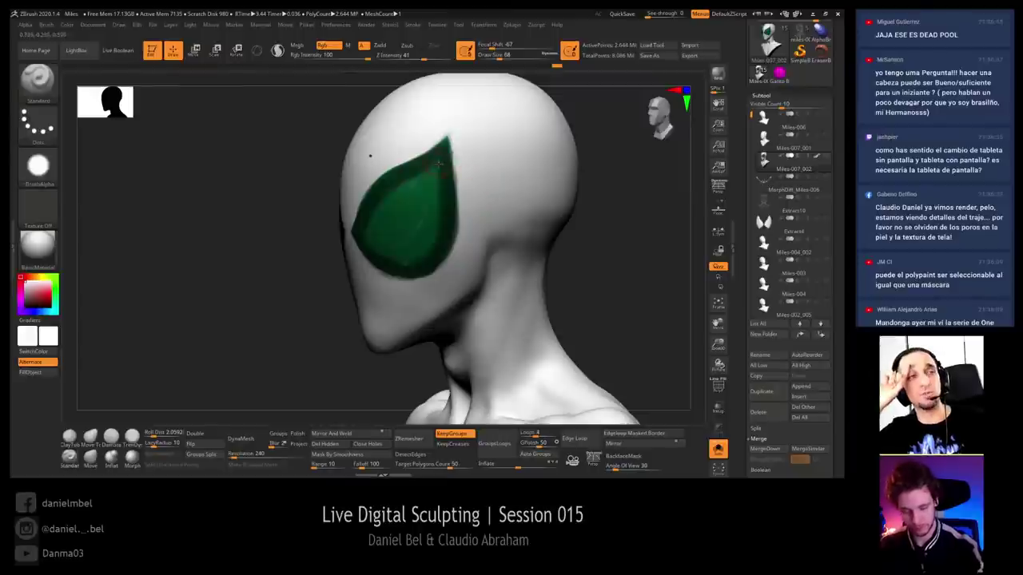
left_click_drag(438, 157, 420, 263, "ctrl")
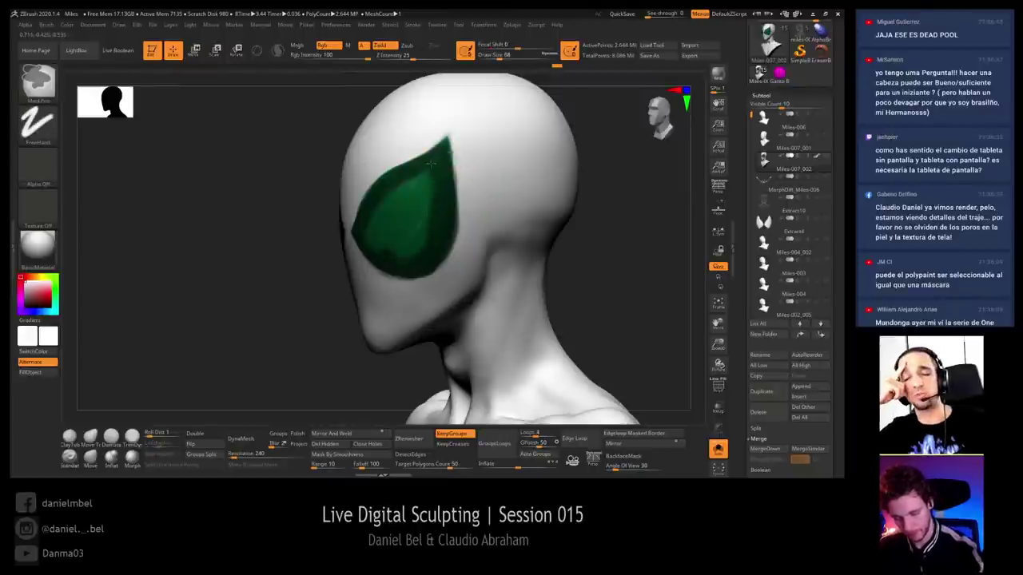
Fill the interior of the eye lenses with mask using a draw size of 80
left_click_drag(315, 303, 375, 302)
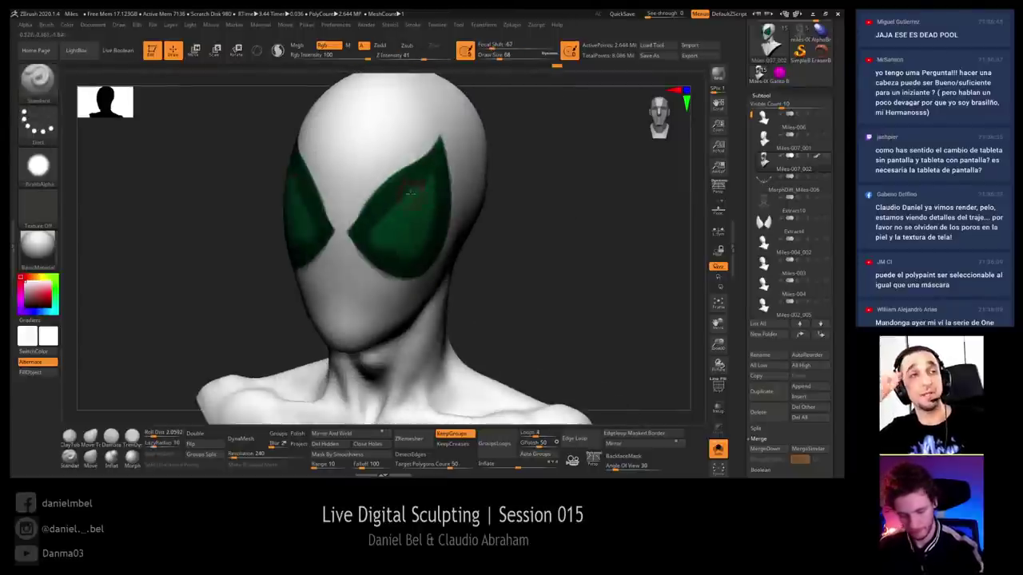
left_click_drag(379, 240, 395, 219, "ctrl")
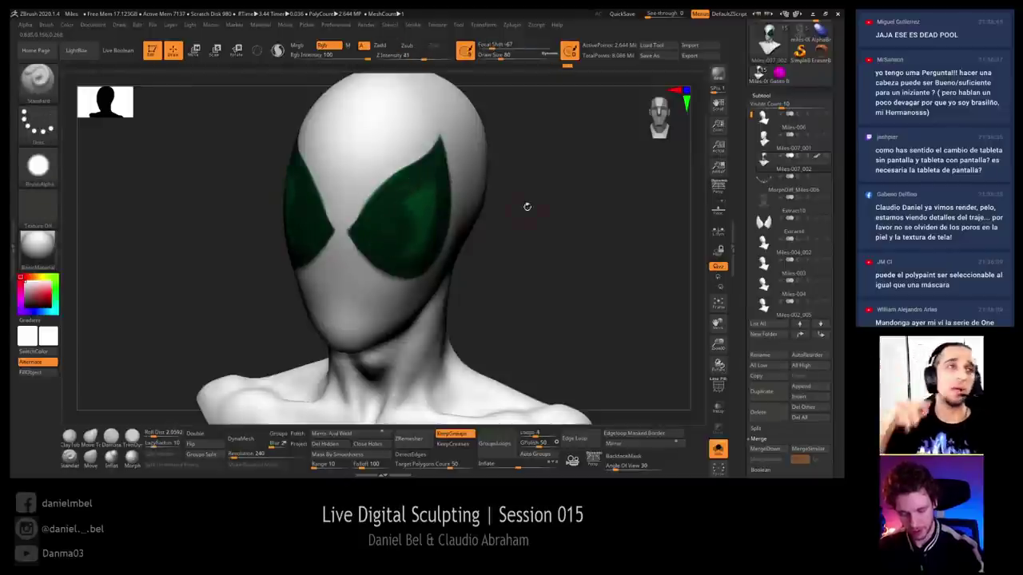
left_click_drag(546, 207, 500, 209)
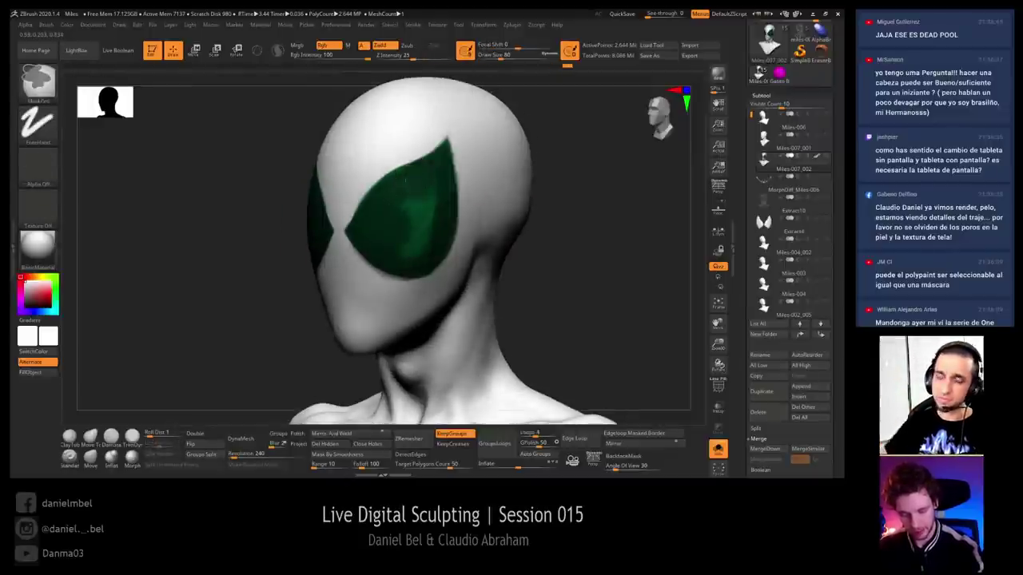
left_click_drag(426, 234, 407, 211, "ctrl")
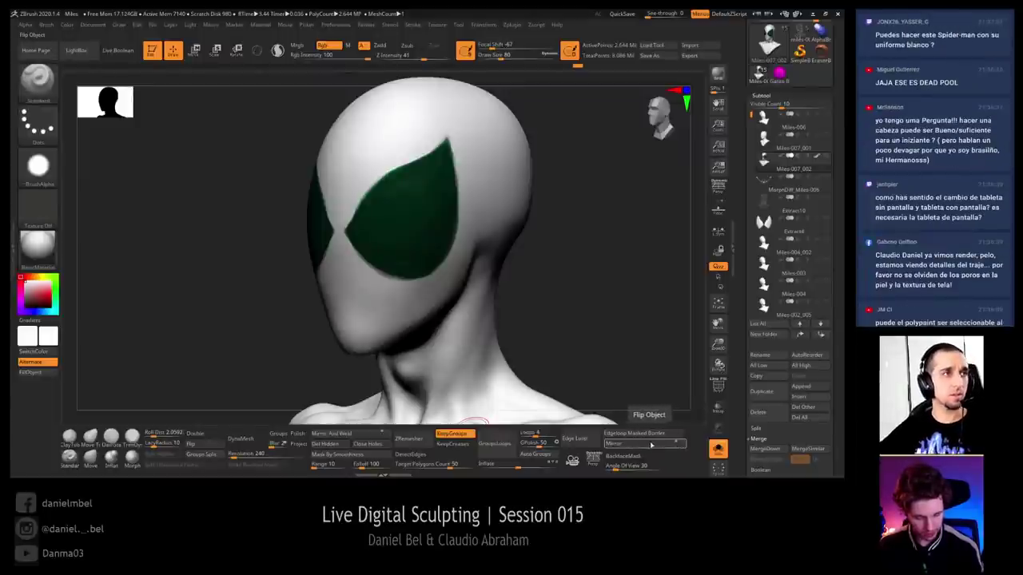
Hide the polypaint on the Miles-007_002 subtool and blur the lens mask once
mouse_move(564, 306)
left_mouse_down("alt")
mouse_move(578, 249)
mouse_move(550, 292)
left_mouse_up("alt")
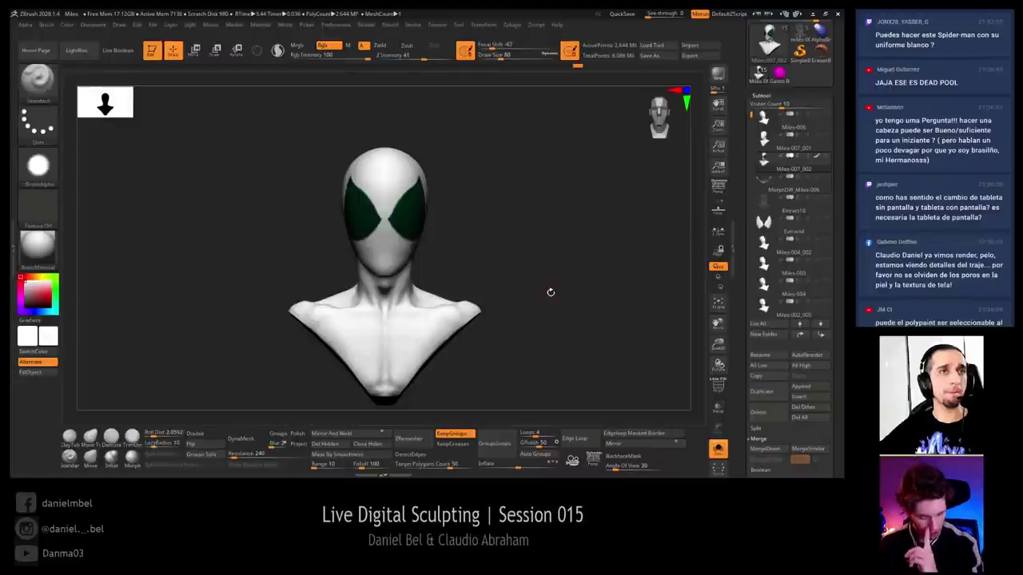
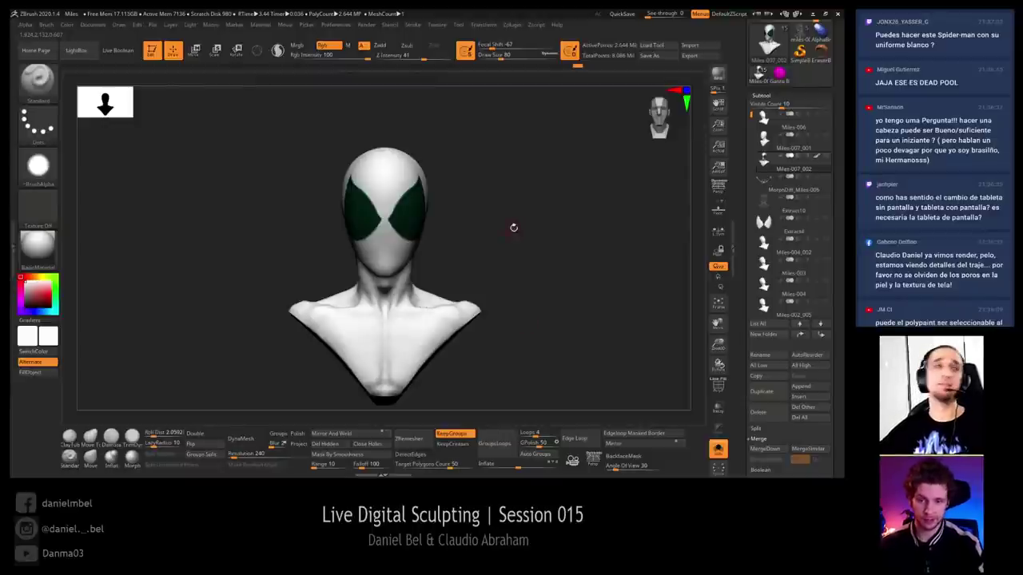
left_click_drag(514, 229, 463, 272, "alt")
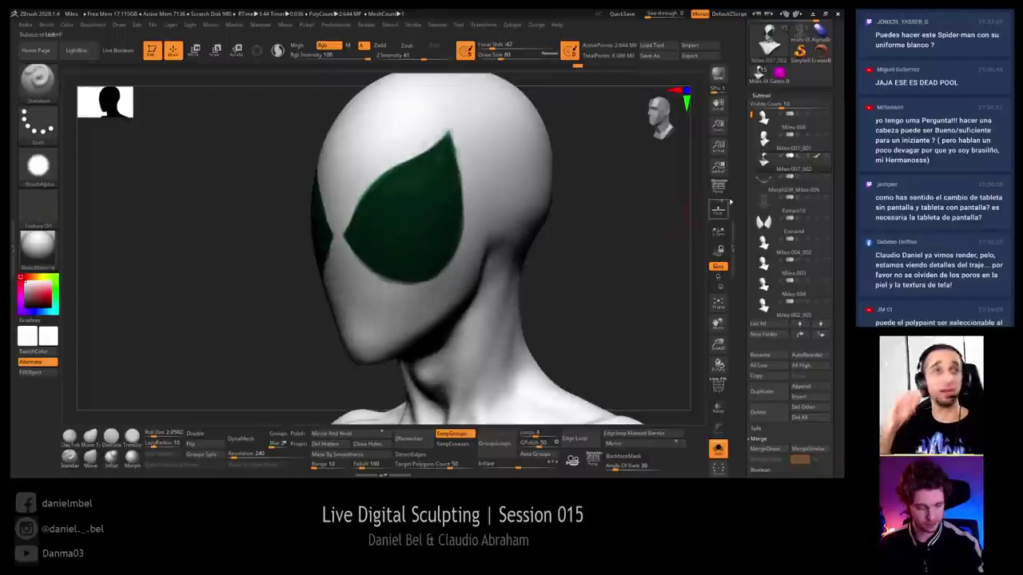
left_click(818, 157)
left_click_drag(610, 203, 620, 224, "alt")
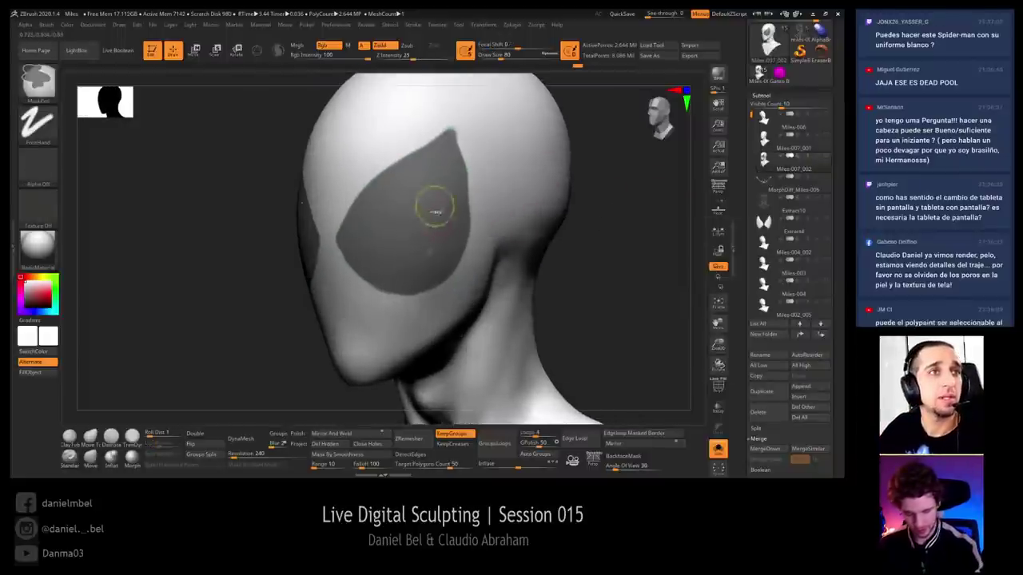
left_click(434, 216, "ctrl")
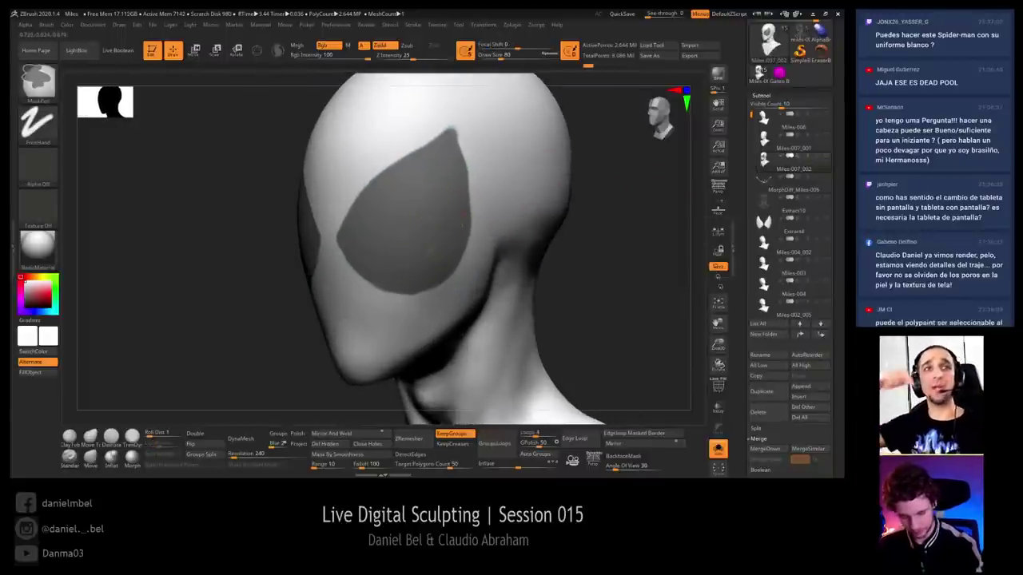
Try unmasking along the lens's outer edge below the upper tip with a draw size of 44
left_click_drag(609, 240, 574, 262, "alt")
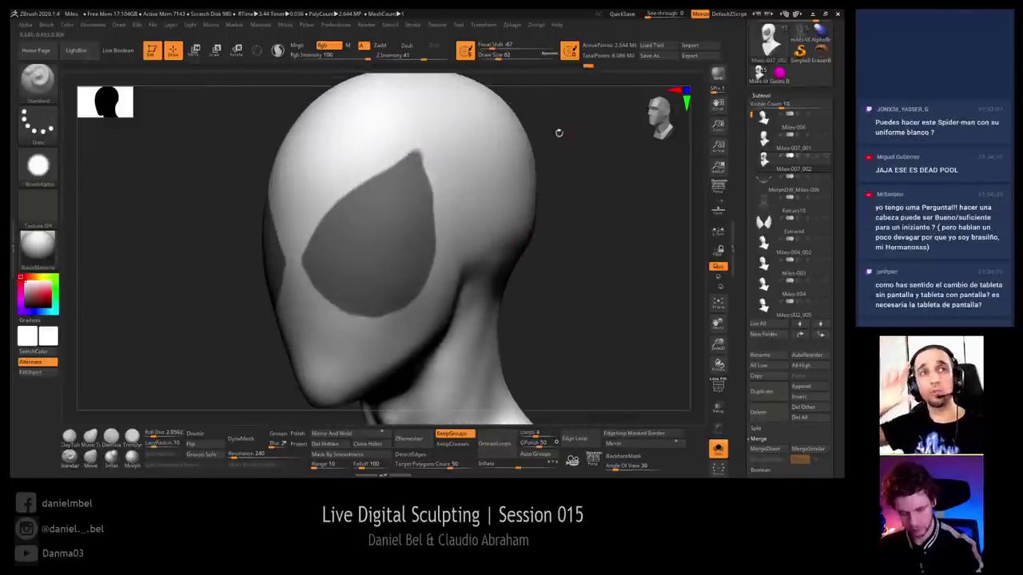
left_click_drag(559, 133, 522, 155)
key("ctrl")
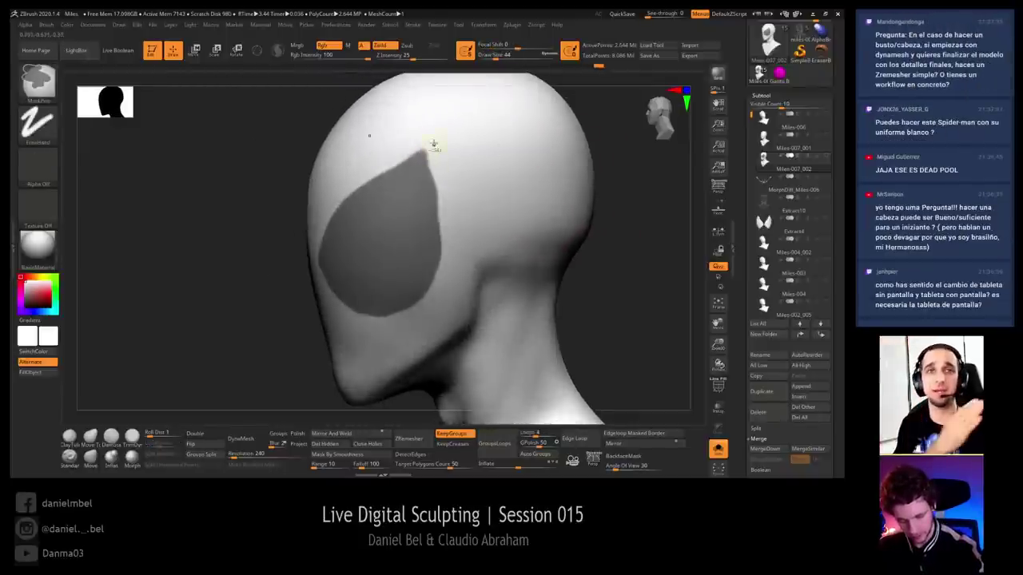
right_click_drag(433, 144, 433, 177, "ctrl")
left_click_drag(435, 149, 444, 252, "ctrl+alt")
key("ctrl+z")
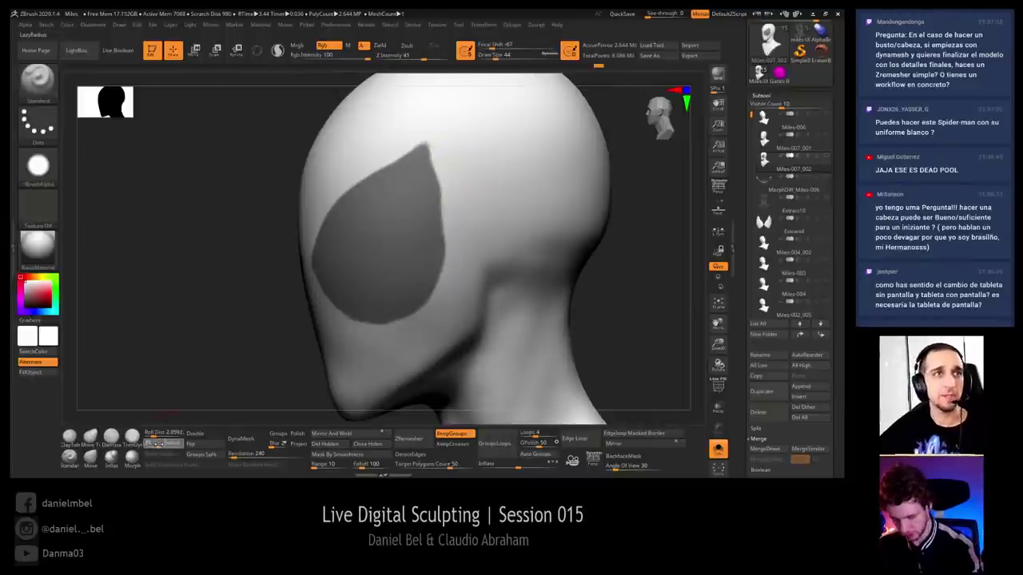
Enable LazyMouse for the masking brush with a lazy radius of 30
left_click_drag(200, 333, 159, 421)
key("ctrl")
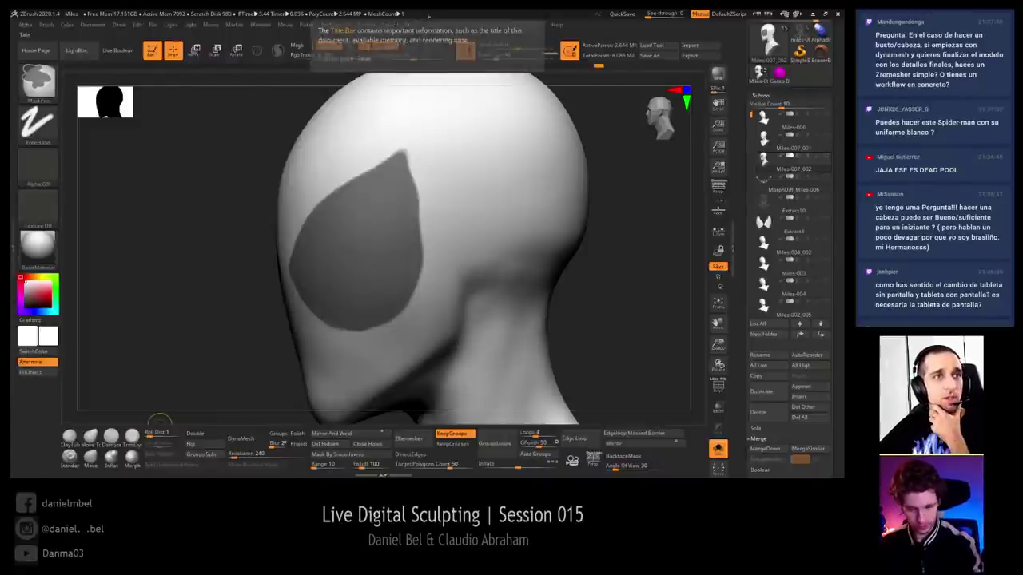
left_click(413, 24)
left_click(448, 146, "ctrl")
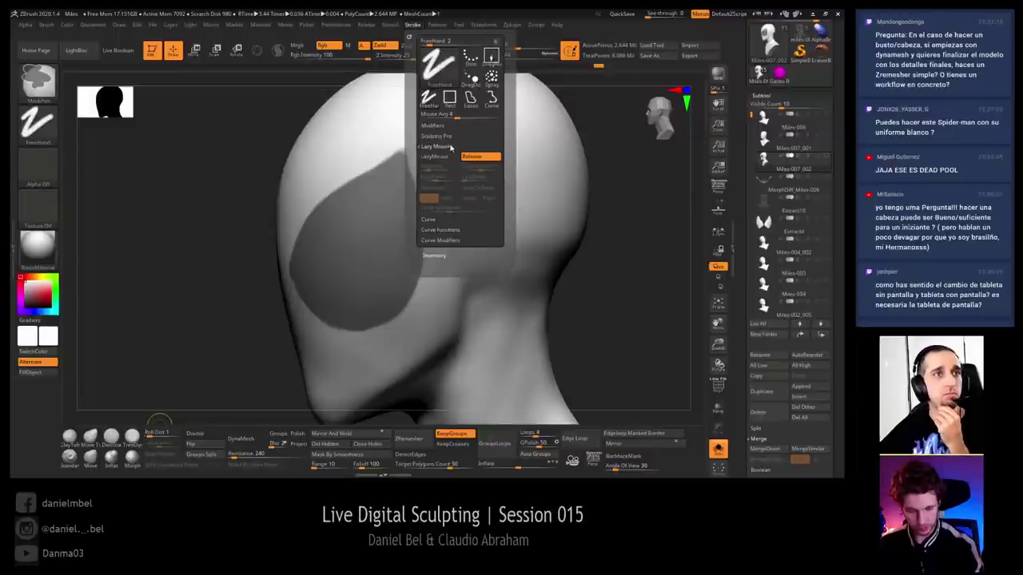
left_click(449, 158, "ctrl")
key("ctrl")
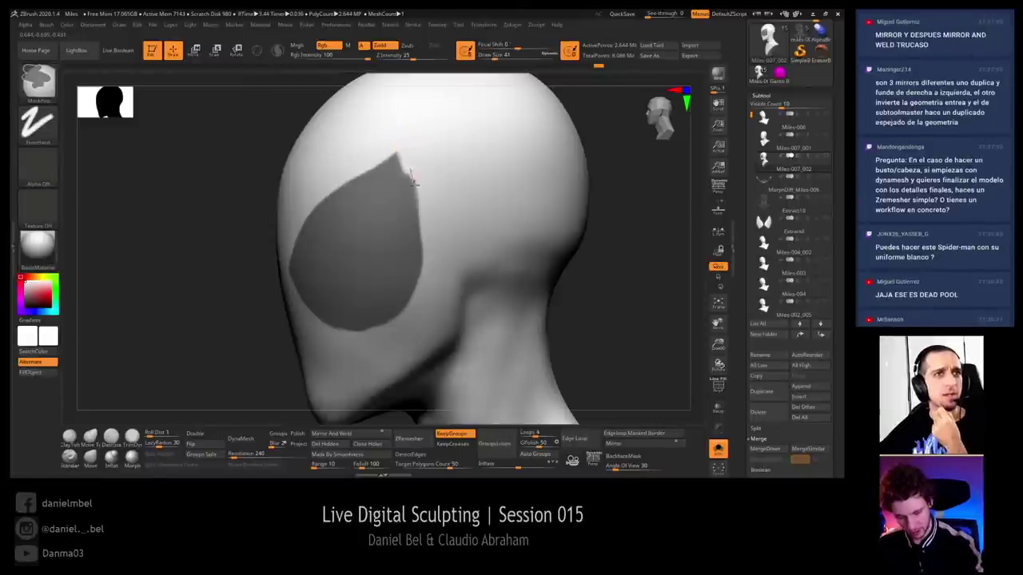
Reduce the draw size to 25 and trim the mask along the lens's outer edge from the tip downward
mouse_move(414, 183)
left_mouse_down("ctrl+alt")
mouse_move(425, 260)
mouse_move(411, 309)
left_mouse_up("ctrl+alt")
key("ctrl+z")
key("s")
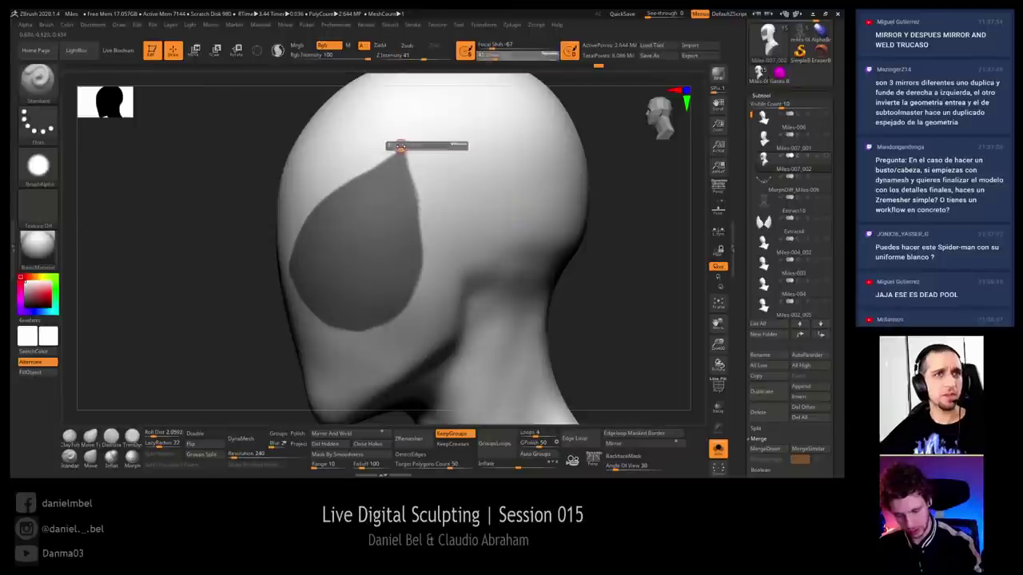
key("ctrl")
mouse_move(411, 169)
left_mouse_down("ctrl+alt")
mouse_move(422, 269)
mouse_move(409, 307)
left_mouse_up("ctrl+alt")
left_click_drag(634, 297, 579, 308)
key("ctrl")
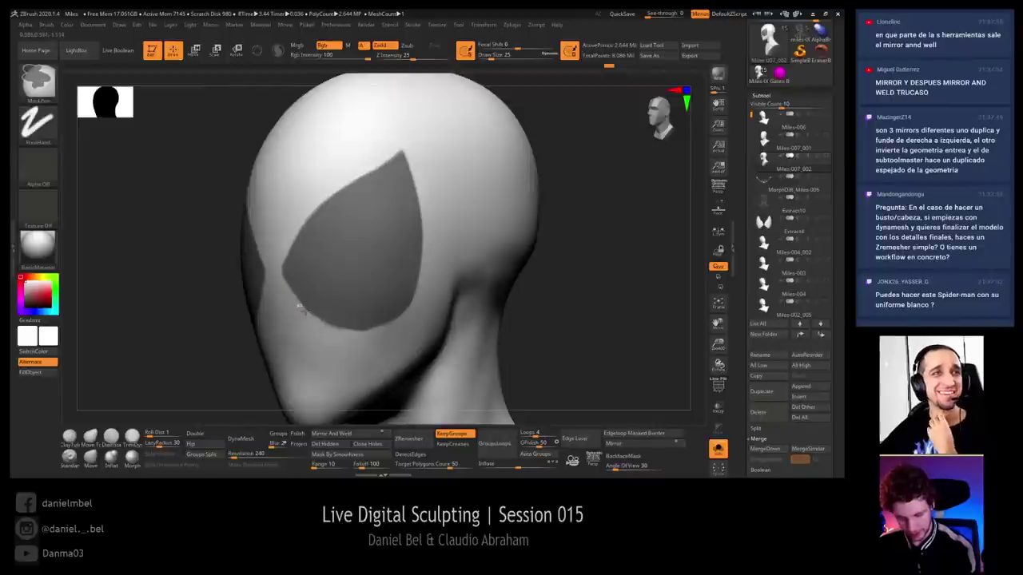
Reduce the draw size to 16 and sharpen the lens mask's inner corner near the nose bridge to a point
left_click_drag(548, 285, 494, 242)
right_click_drag(277, 267, 281, 238, "ctrl")
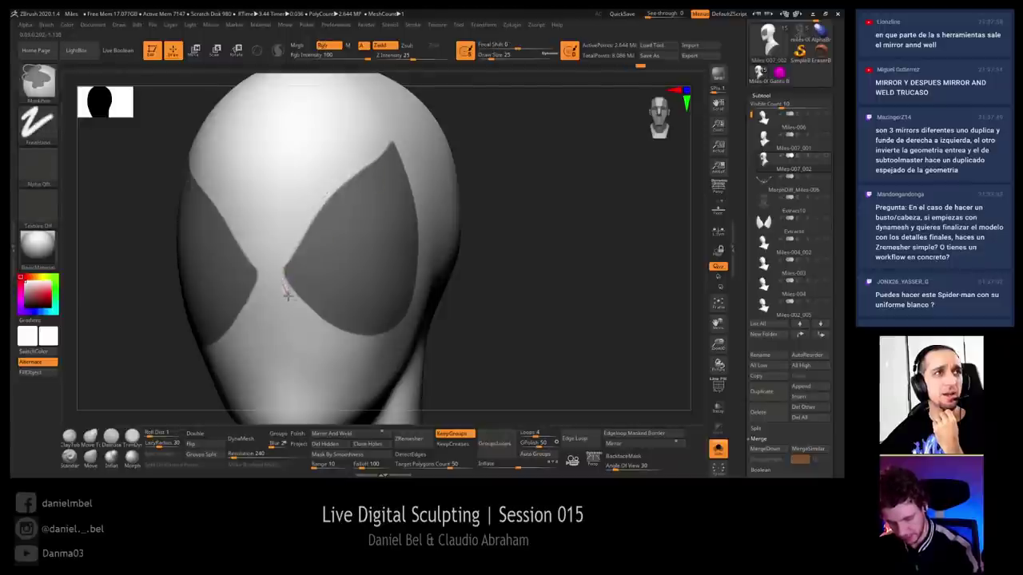
key("s")
left_click_drag(286, 278, 281, 274)
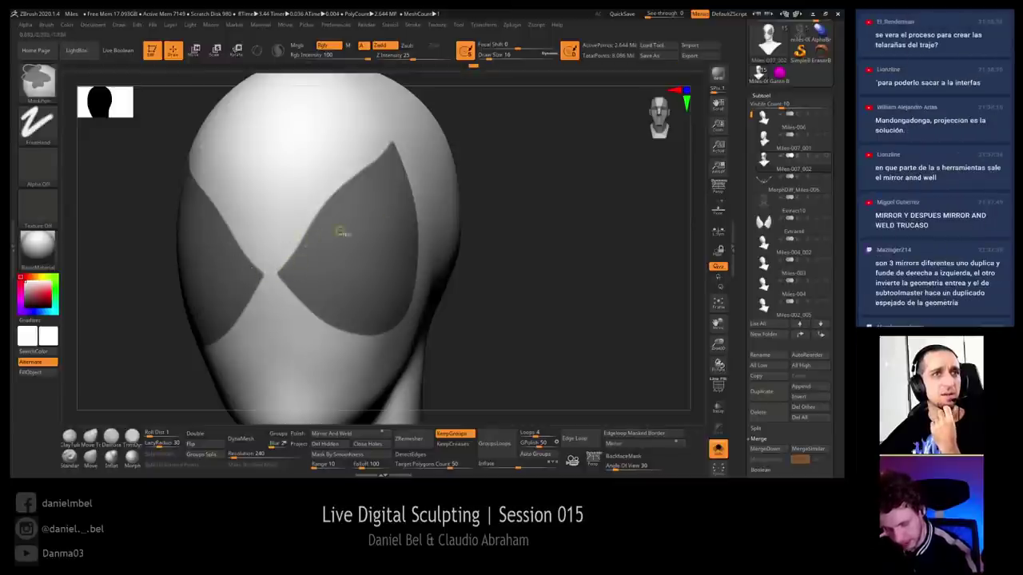
Examine the finished lens mask on the head from the side, three-quarter and front views
mouse_move(515, 240)
left_mouse_down("alt")
mouse_move(524, 222)
mouse_move(475, 232)
left_mouse_up("alt")
key("ctrl")
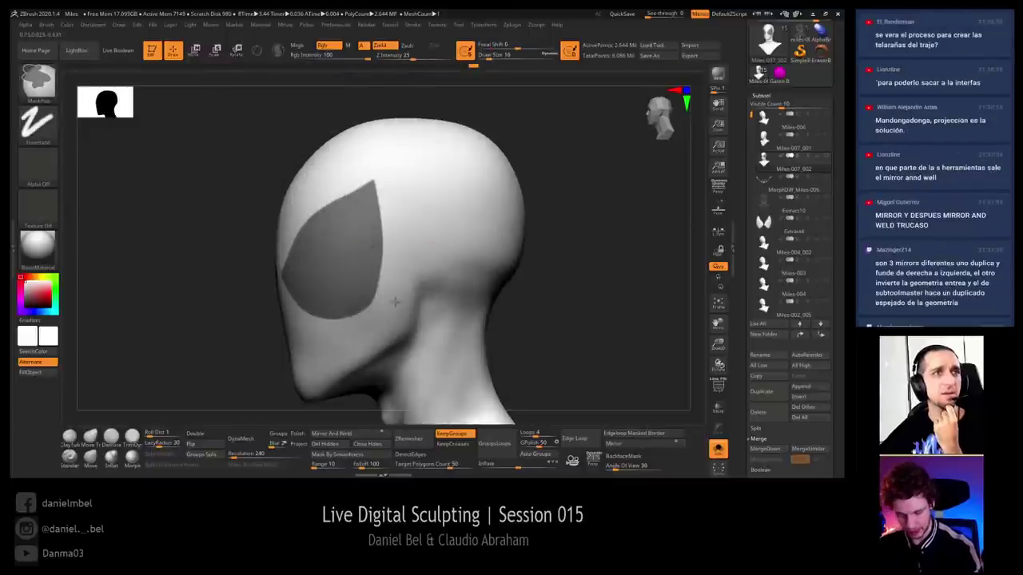
left_click_drag(540, 276, 611, 274)
key("ctrl")
left_click_drag(516, 263, 501, 276, "shift")
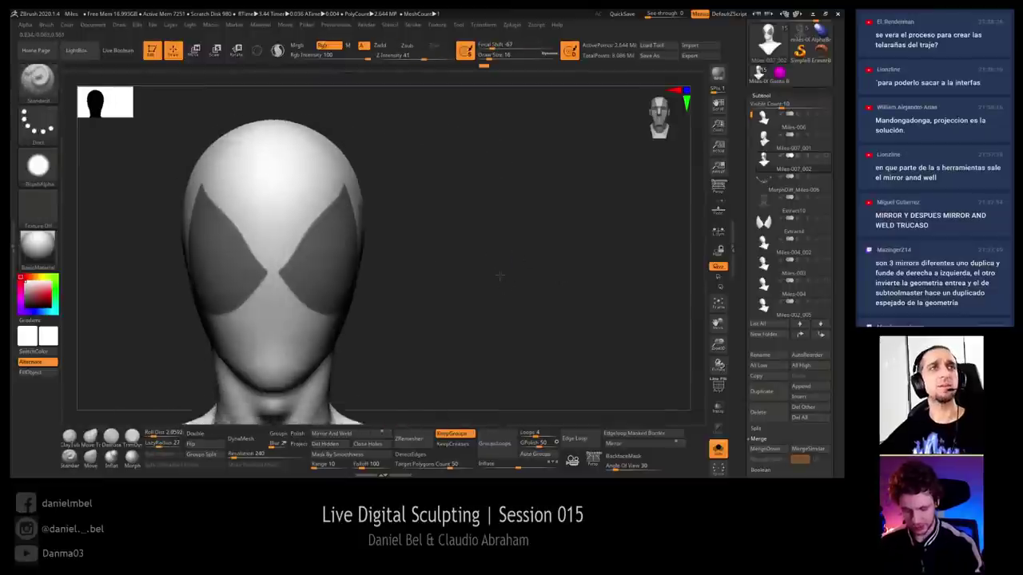
mouse_move(499, 276)
right_mouse_down()
mouse_move(470, 277)
mouse_move(258, 205)
right_mouse_up()
key("ctrl")
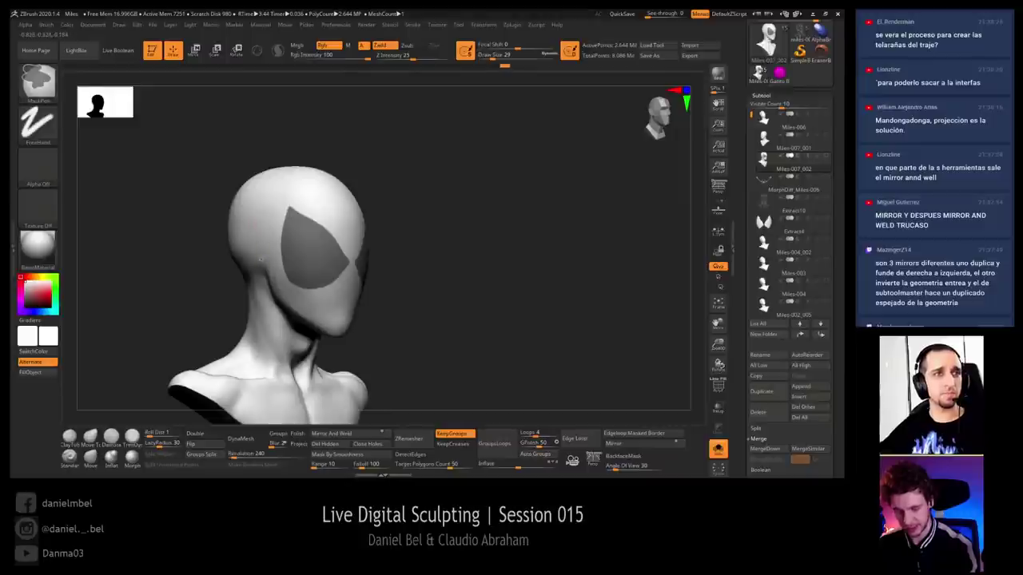
right_click_drag(261, 258, 410, 231)
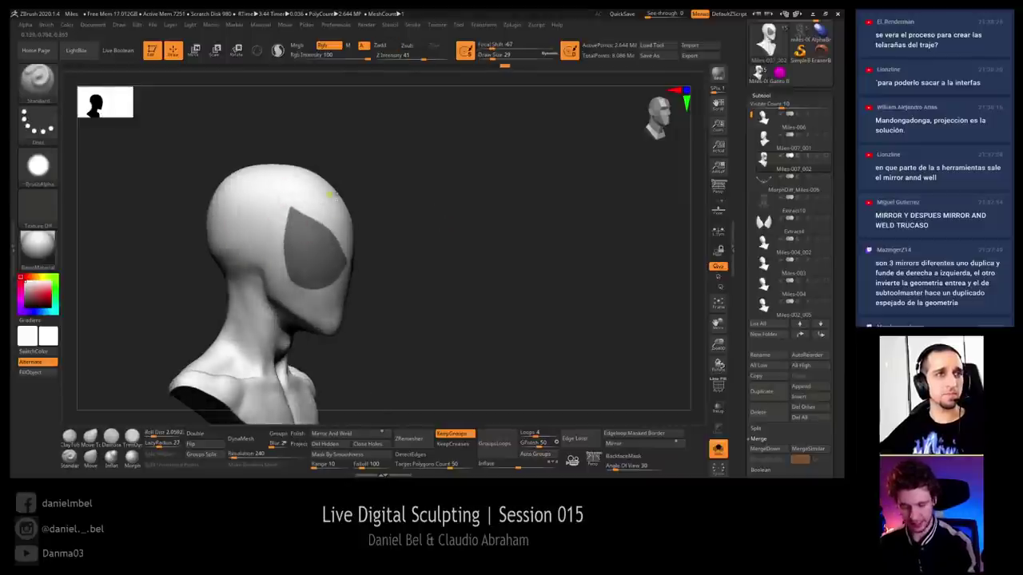
key("ctrl")
mouse_move(475, 228)
left_mouse_down("shift")
mouse_move(491, 206)
mouse_move(449, 238)
mouse_move(481, 240)
mouse_move(504, 264)
mouse_move(522, 234)
left_mouse_up("shift")
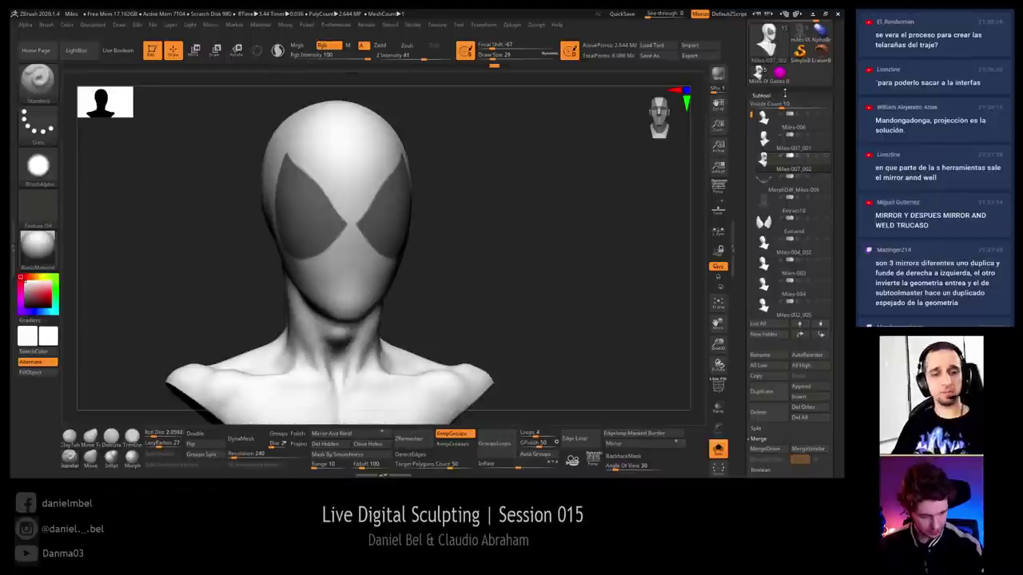
Extract the masked areas with a thickness of 0.003 and accept them as a new subtool
left_click(784, 94)
left_click(786, 94)
left_click_drag(838, 339, 838, 338)
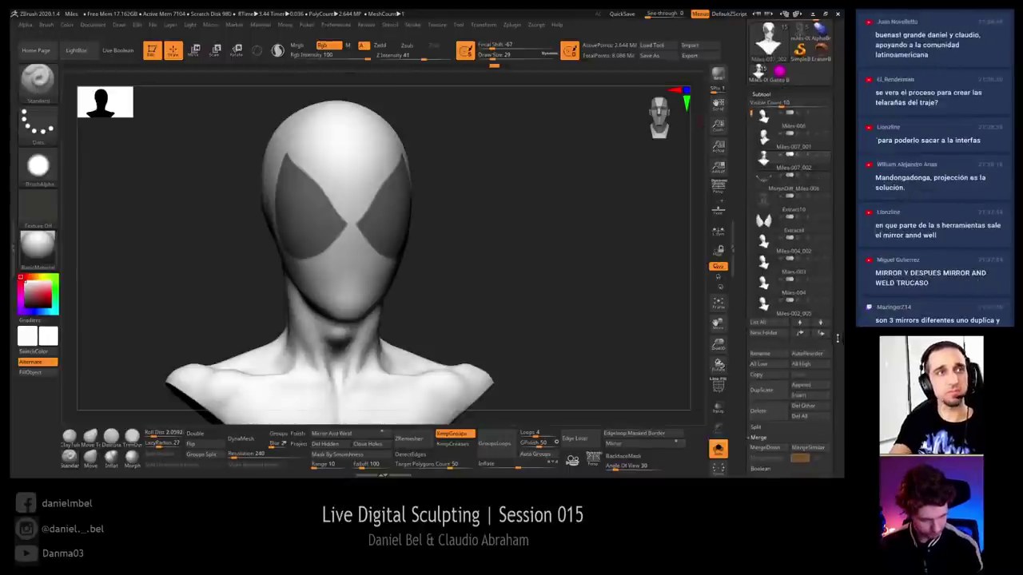
scroll(793, 250, "down", 5)
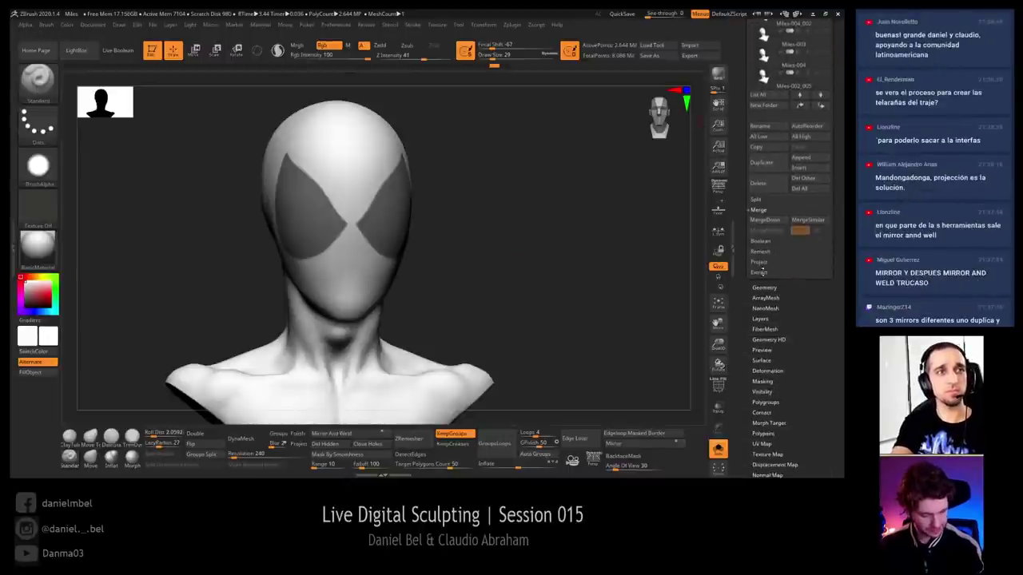
left_click(760, 273)
left_click(763, 289)
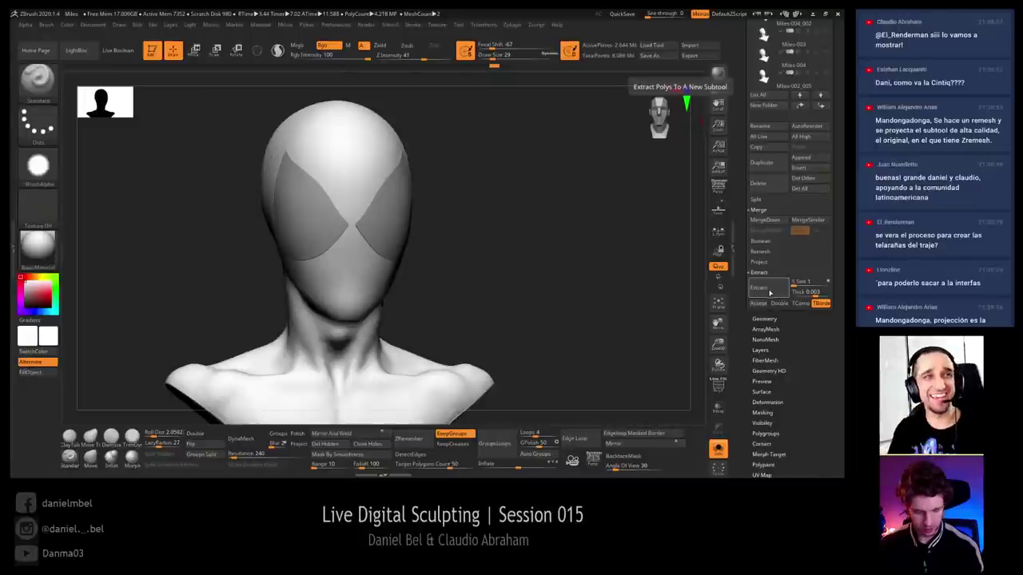
left_click(759, 303)
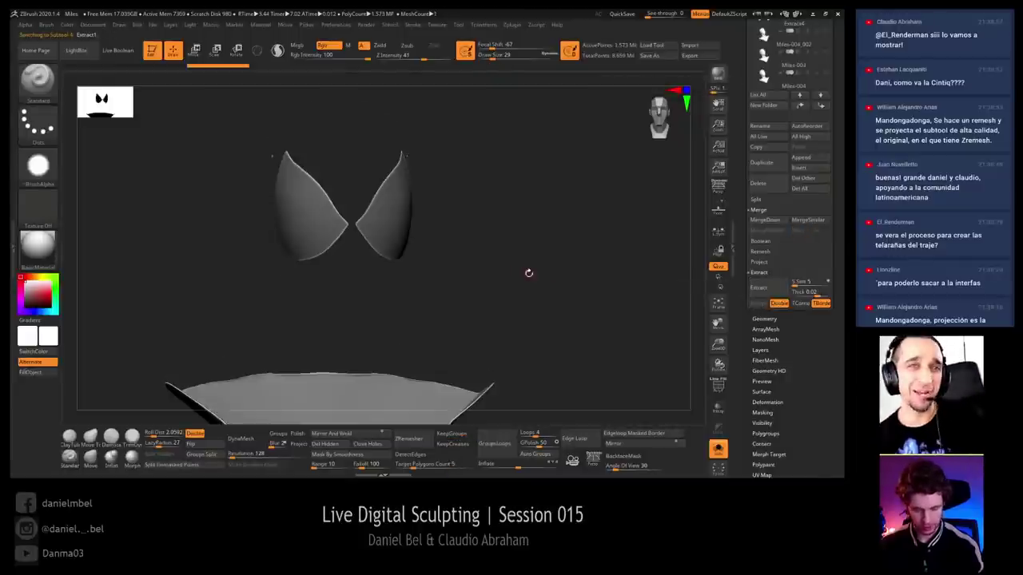
Examine the isolated extraction from several sides, checking the lenses and the extra piece at the bust's base
mouse_move(528, 294)
left_mouse_down("alt")
mouse_move(520, 265)
mouse_move(517, 296)
left_mouse_up("alt")
left_click_drag(453, 235, 512, 228, "ctrl")
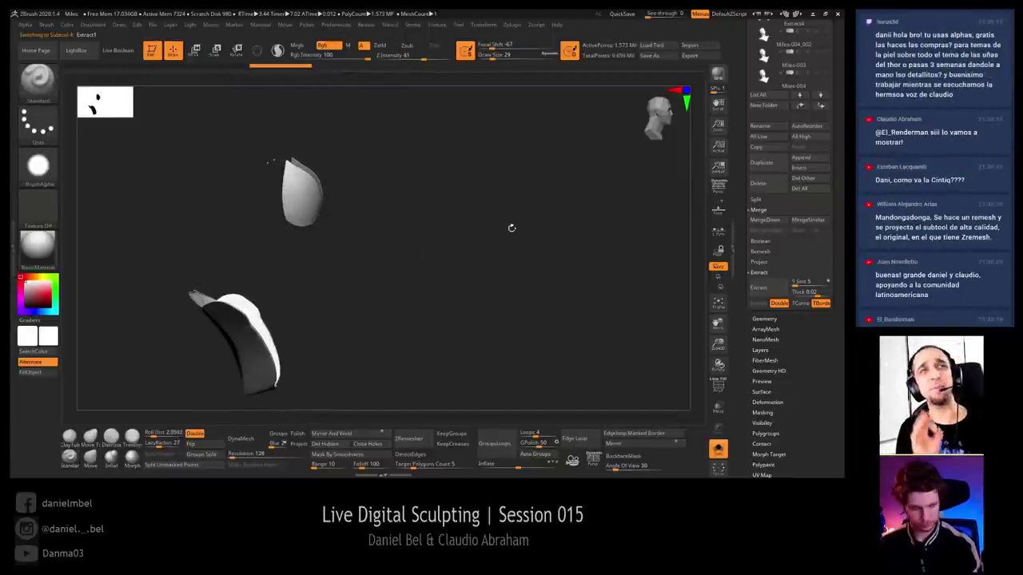
scroll(799, 112, "up", 5)
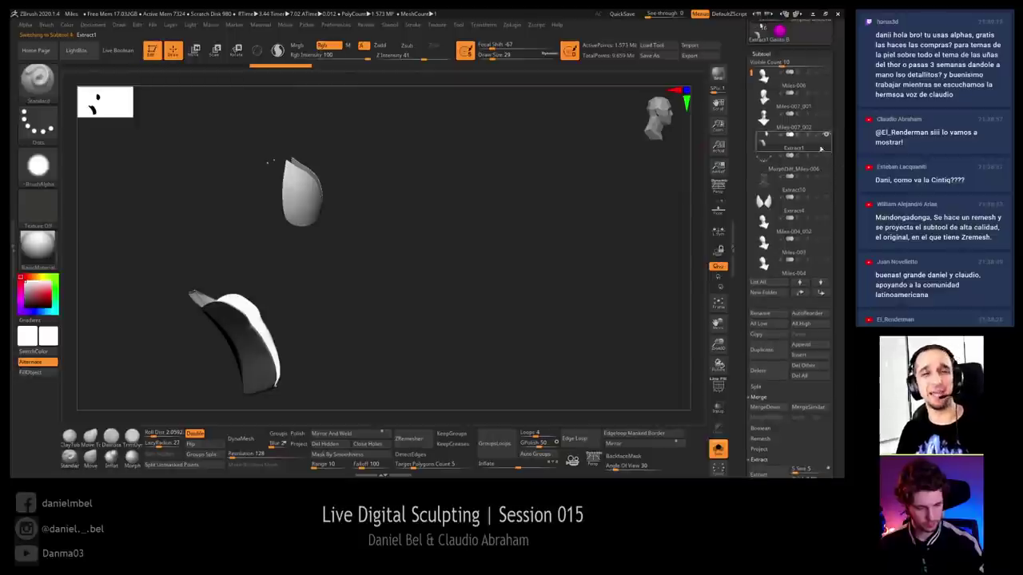
mouse_move(764, 118)
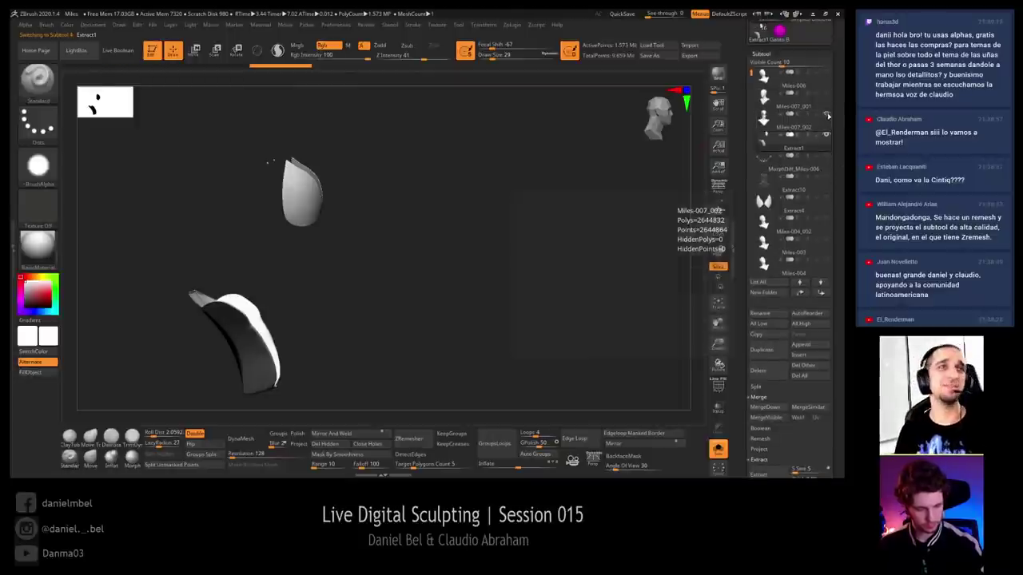
left_click_drag(468, 199, 505, 295)
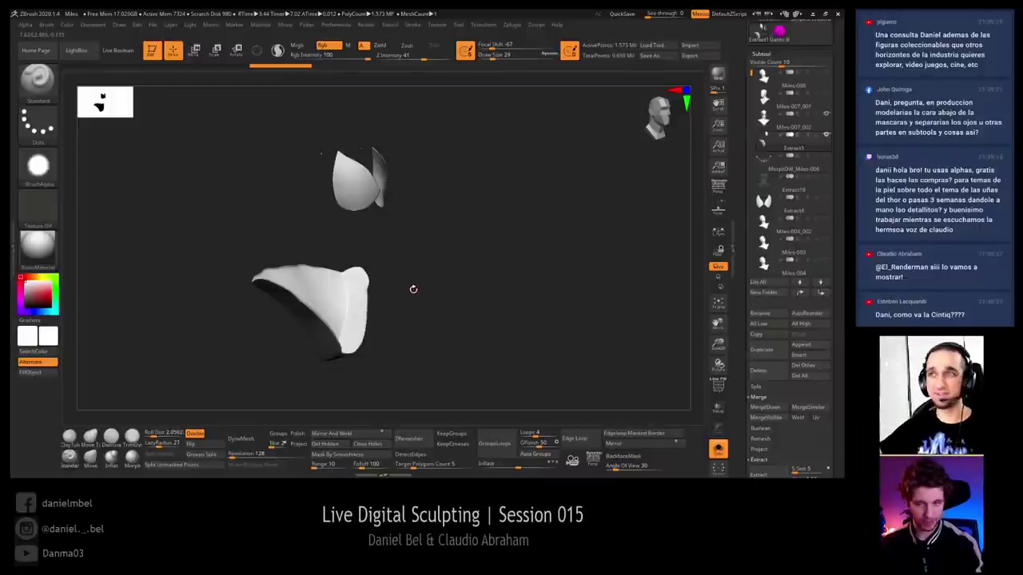
left_click_drag(426, 294, 298, 257)
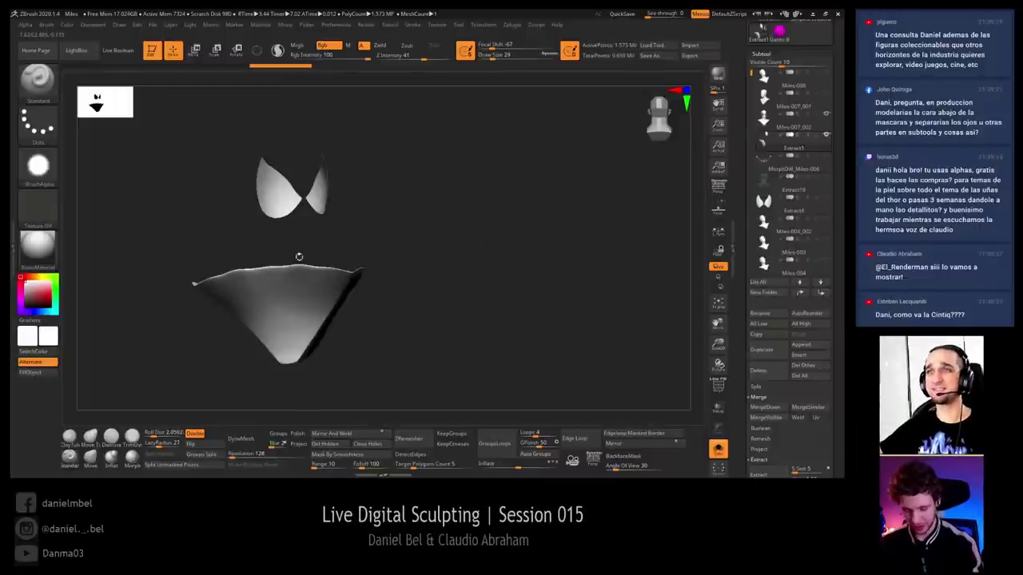
left_click_drag(319, 292, 483, 283)
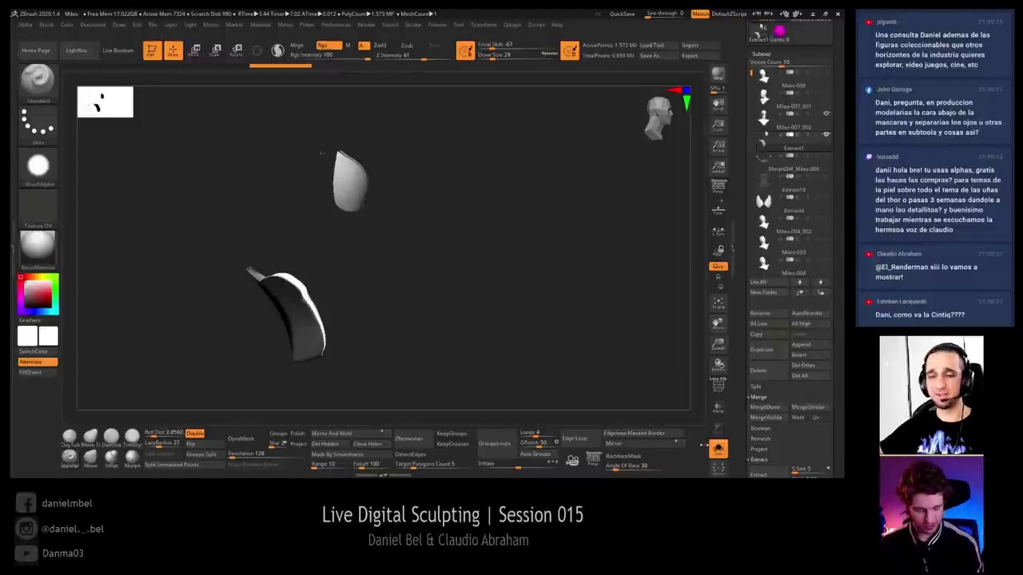
left_click_drag(321, 200, 421, 239)
left_click_drag(453, 285, 445, 290, "shift")
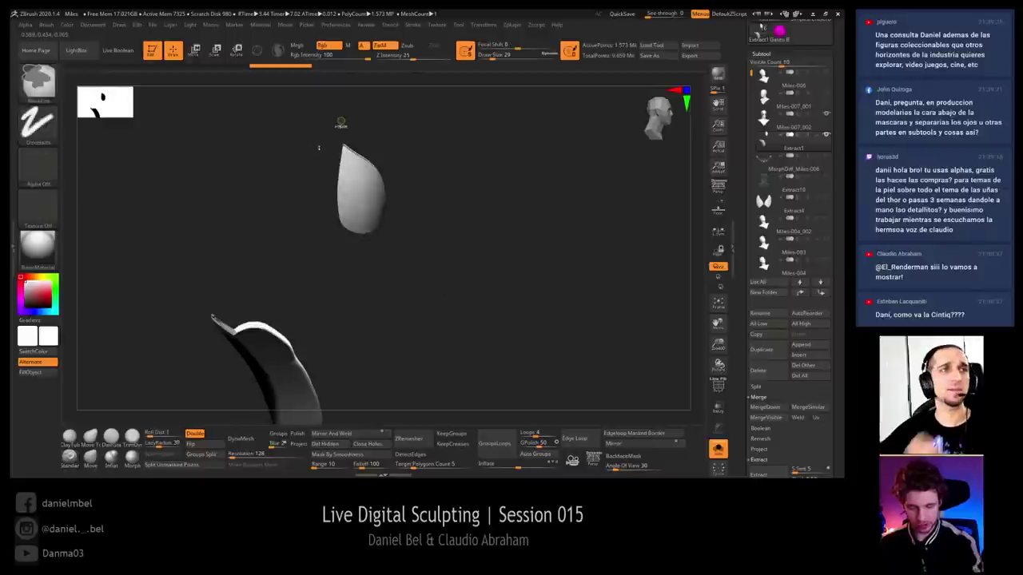
left_click_drag(445, 176, 450, 173, "shift")
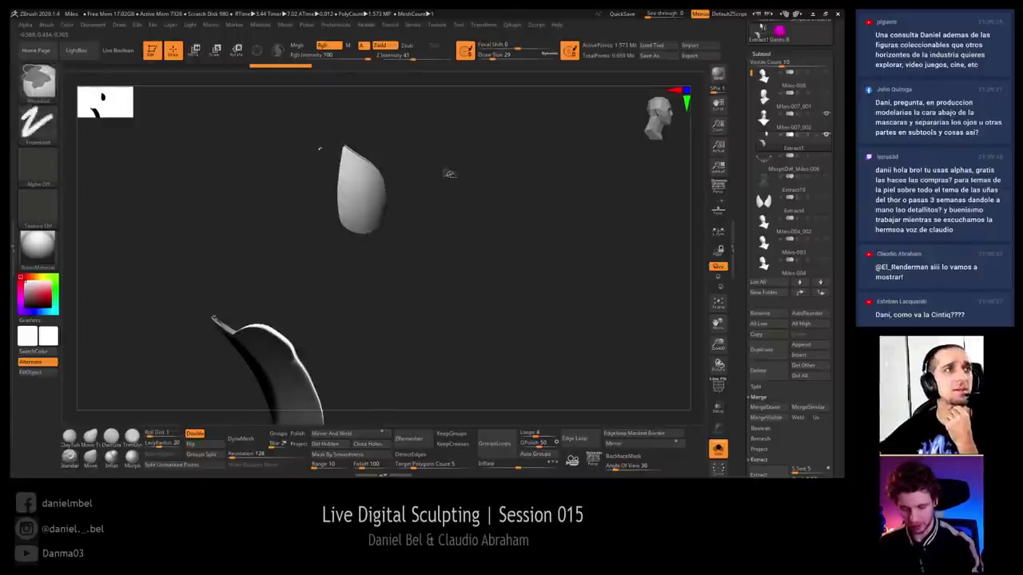
Keep only the lenses of the extraction visible and delete the hidden leftover geometry
left_click_drag(453, 99, 330, 284, "ctrl+shift")
key("ctrl+z")
left_click_drag(428, 109, 329, 261, "ctrl+shift")
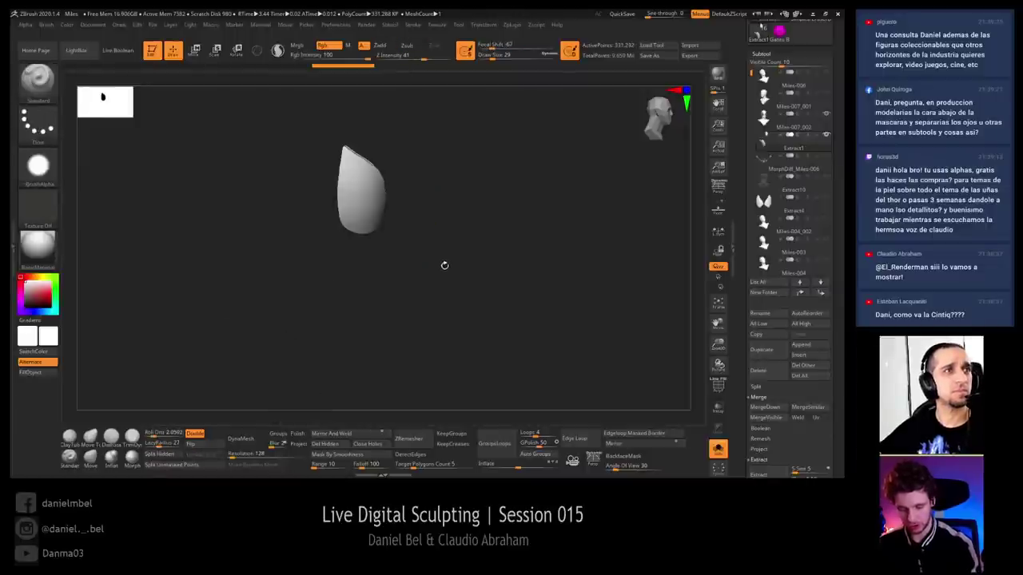
left_click(329, 444)
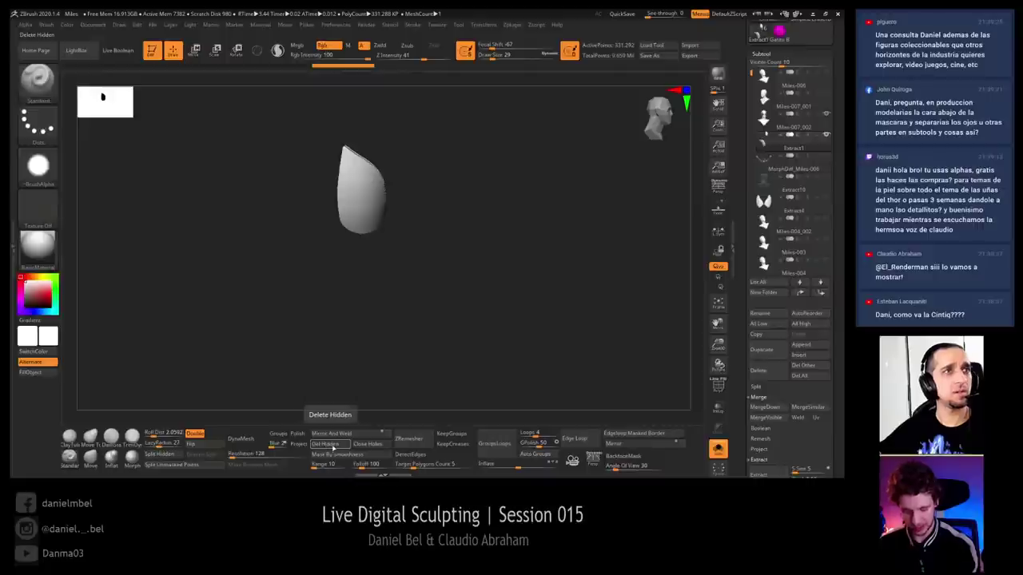
Leave solo mode to show the head again and display the lenses' polygroup colours without wireframe lines
left_click_drag(539, 231, 461, 263)
key("shift+f")
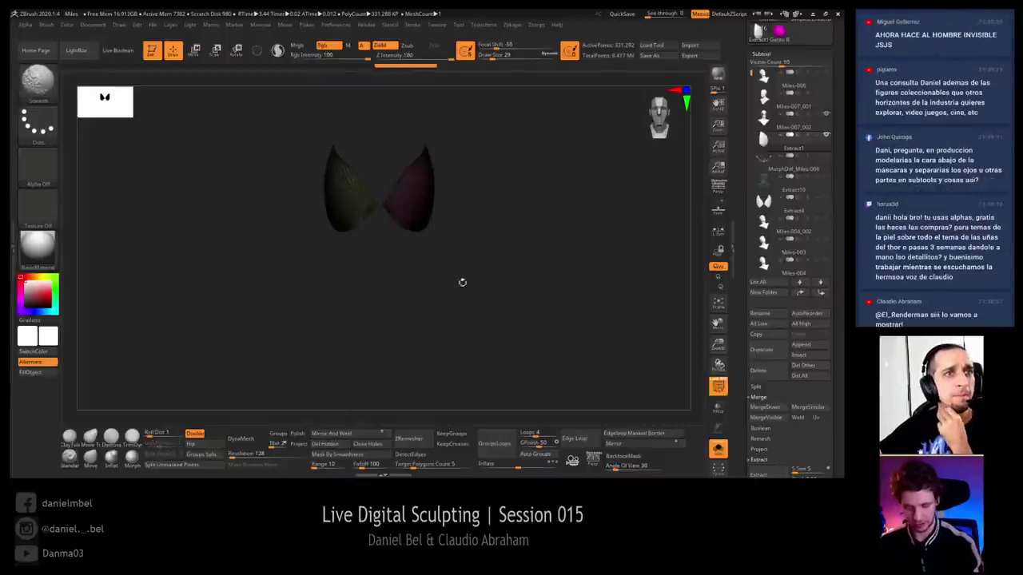
key("shift+f")
left_click(717, 452)
left_click_drag(563, 235, 577, 269, "alt")
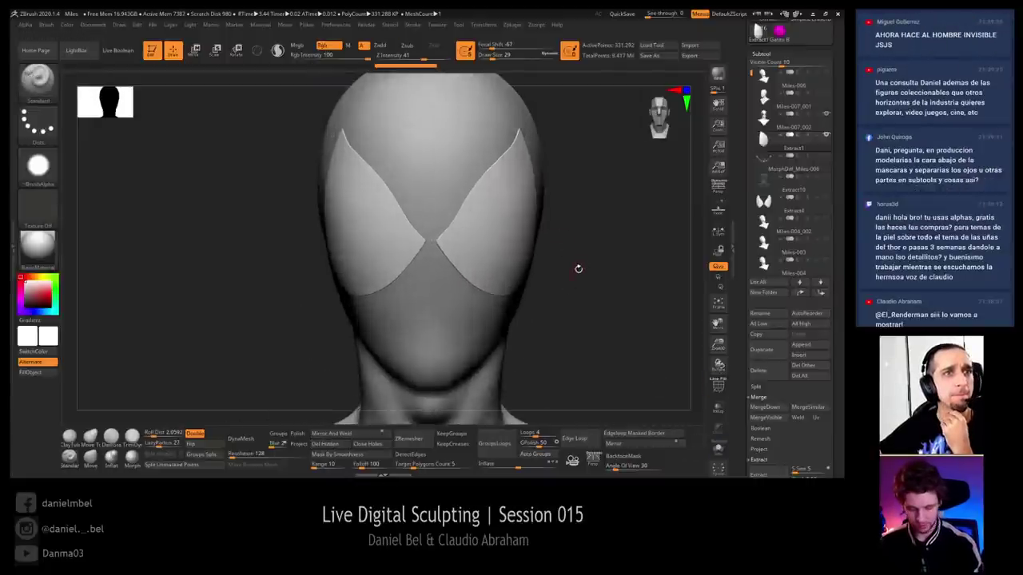
key("shift+f")
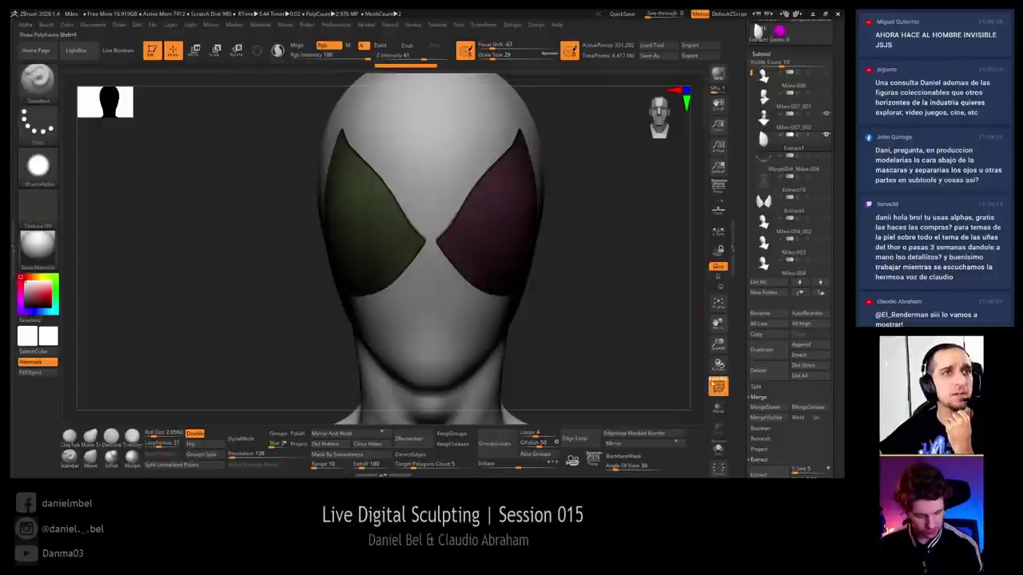
left_click(712, 382)
Mirror and weld the extracted lenses, comparing the result with the unmirrored version
left_click_drag(579, 311, 494, 302)
key("w")
left_click(386, 277, "ctrl")
key("q")
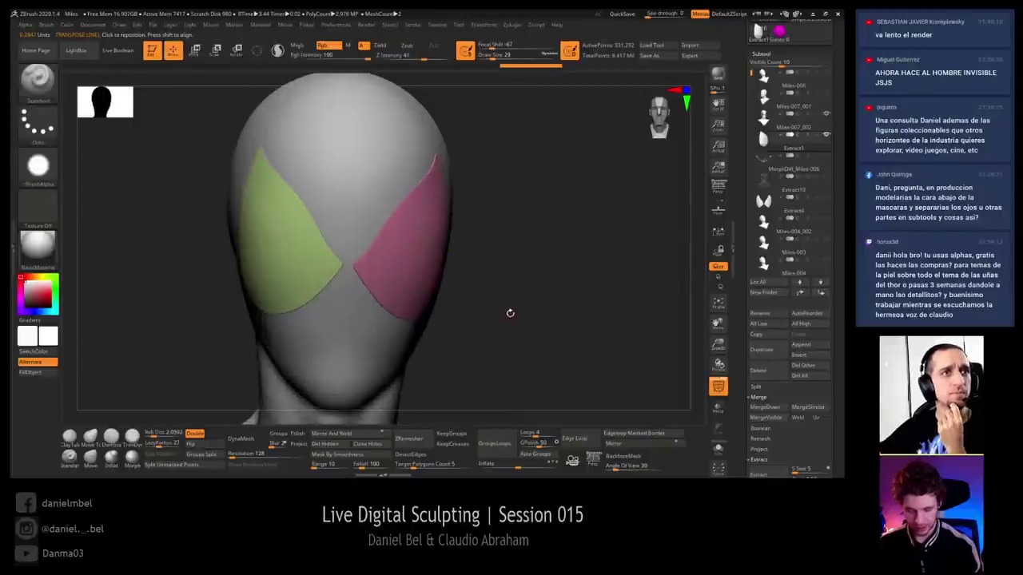
left_click(331, 433)
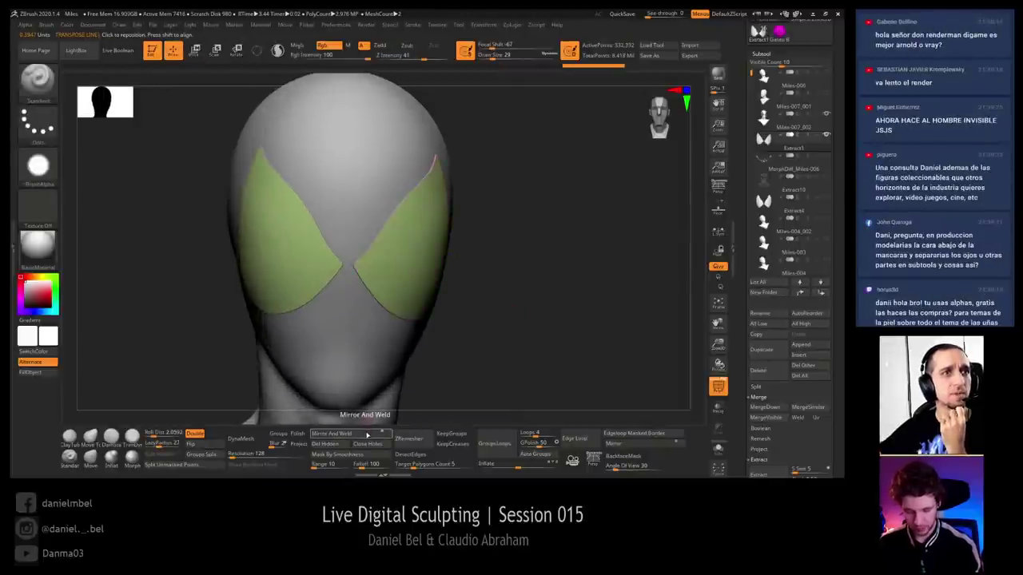
left_click_drag(530, 298, 554, 331)
key("ctrl+z")
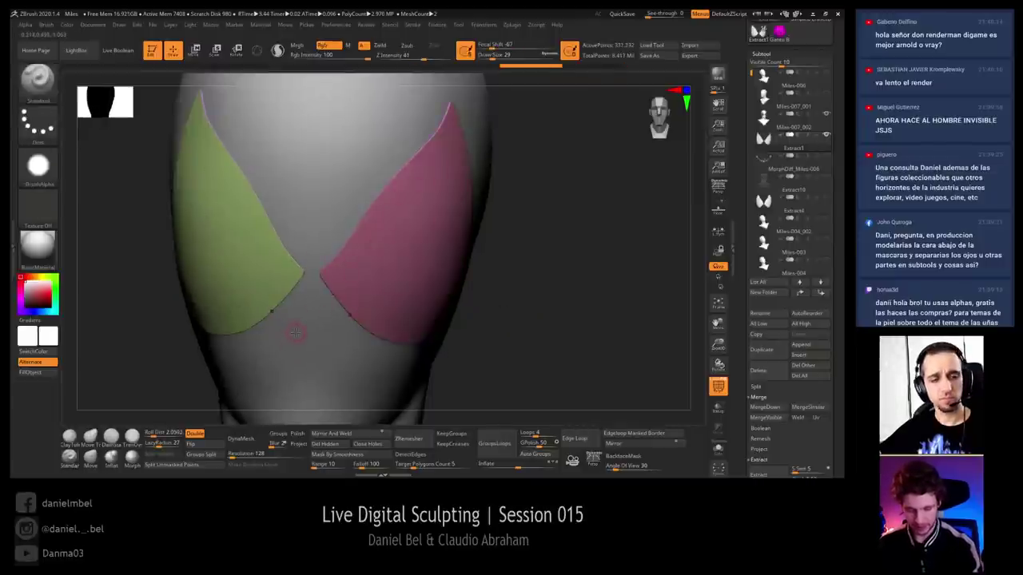
key("ctrl+shift+z")
Anchor the transform gizmo on the lens surface and nudge the lenses slightly outward from the head
left_click_drag(551, 301, 212, 243)
key("r")
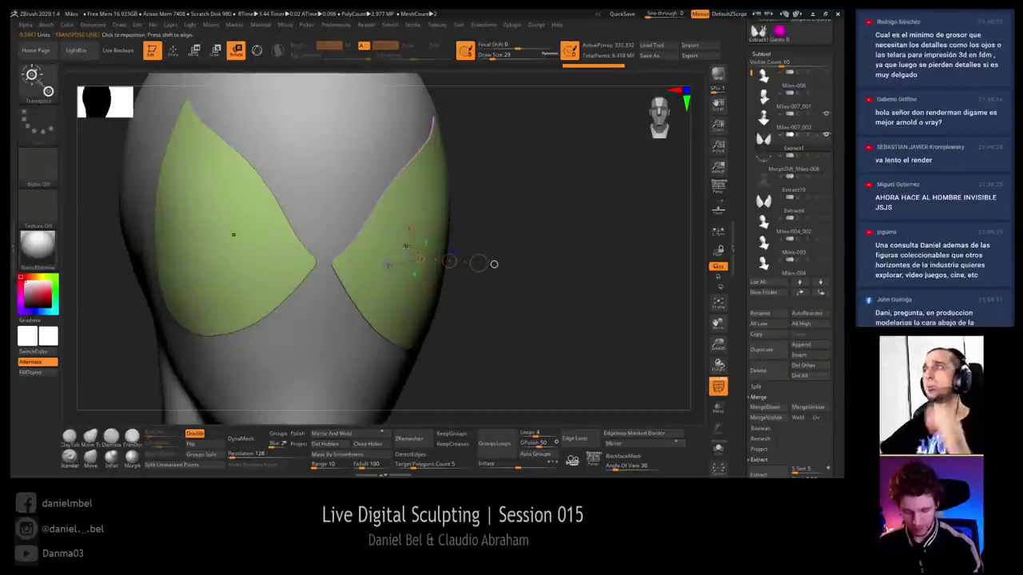
left_click(404, 248)
left_click_drag(524, 286, 477, 251)
key("w")
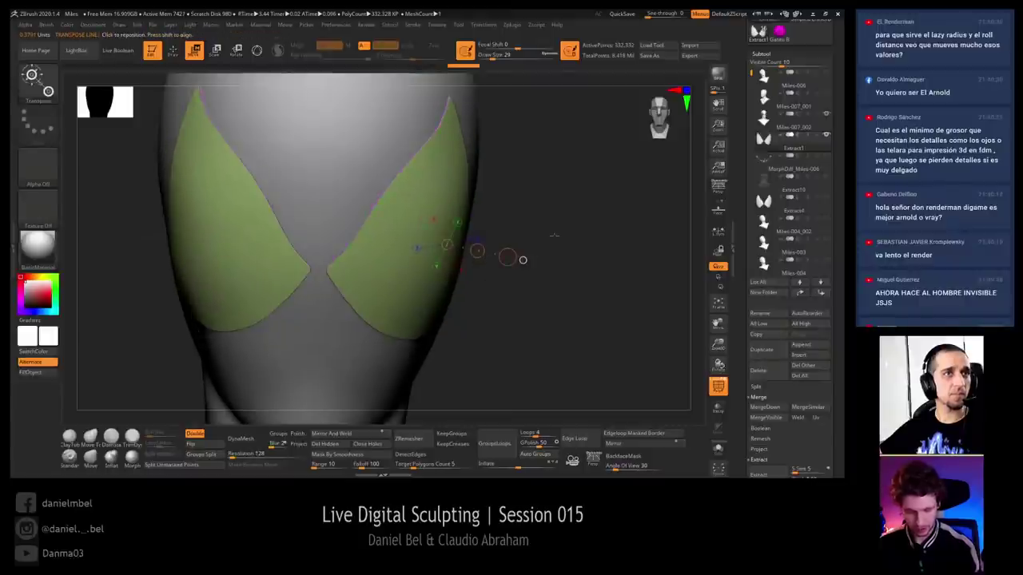
key("y")
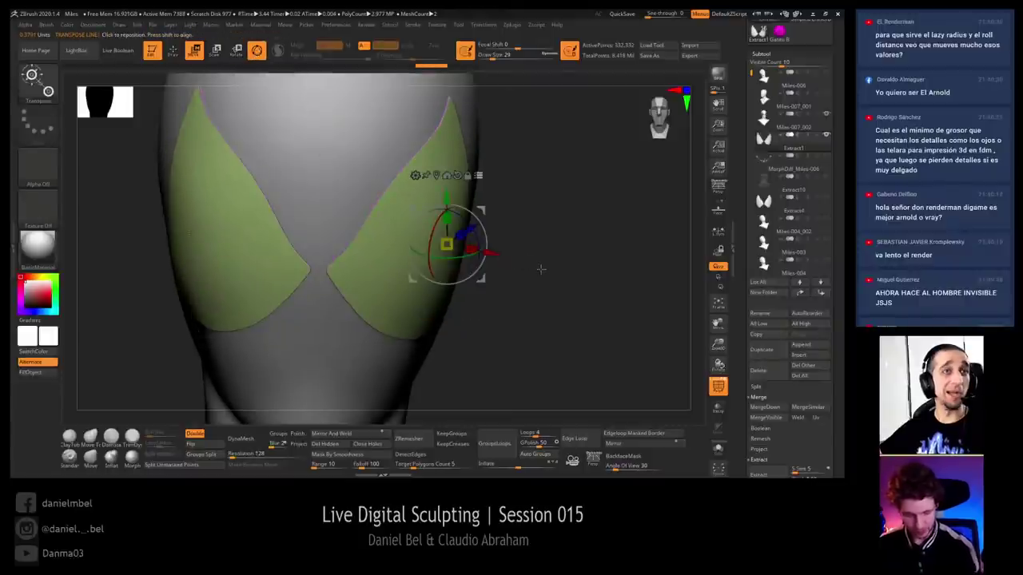
left_click_drag(534, 263, 518, 253)
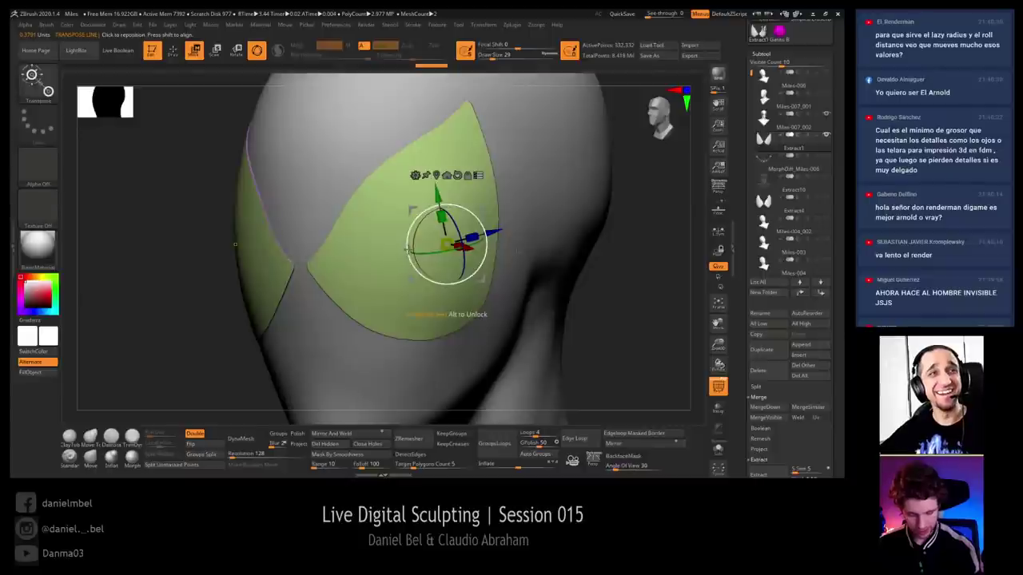
right_click_drag(406, 250, 401, 251, "ctrl")
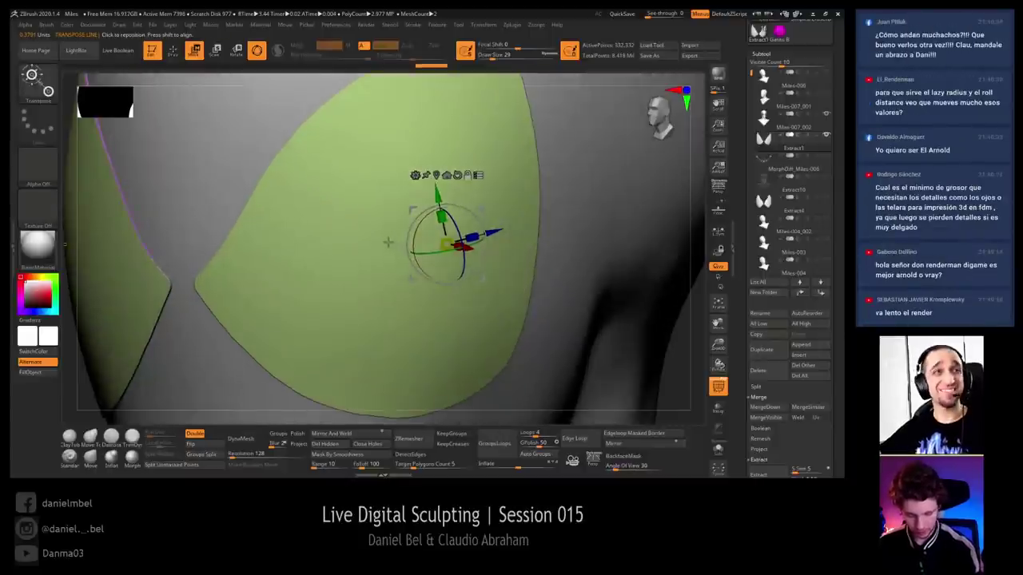
left_click(388, 242, "alt")
right_click_drag(675, 389, 659, 348, "ctrl")
left_click_drag(659, 349, 692, 342)
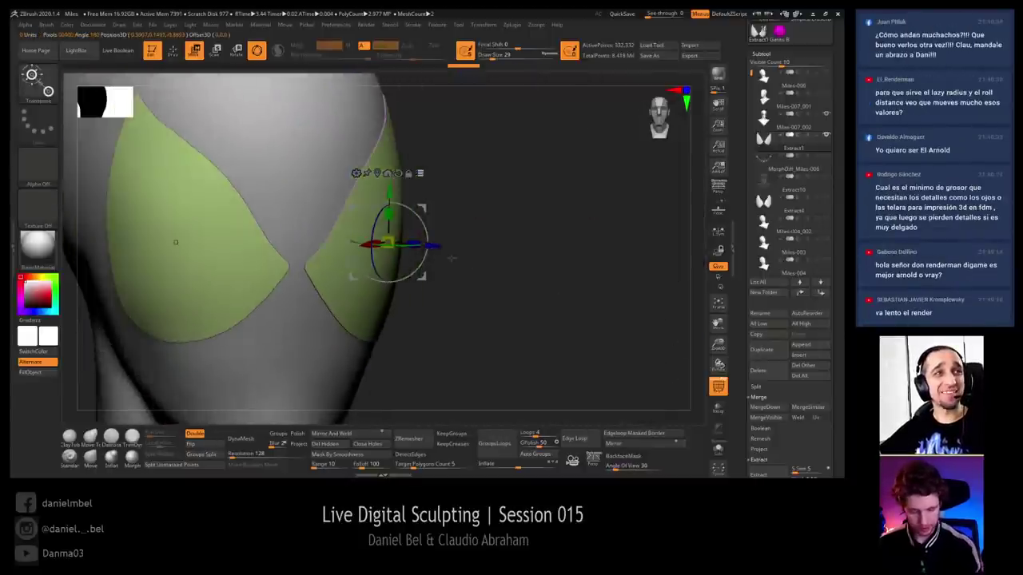
left_click_drag(433, 245, 445, 249)
key("q")
mouse_move(497, 275)
right_mouse_down("ctrl")
mouse_move(500, 243)
mouse_move(495, 256)
mouse_move(509, 249)
right_mouse_up("ctrl")
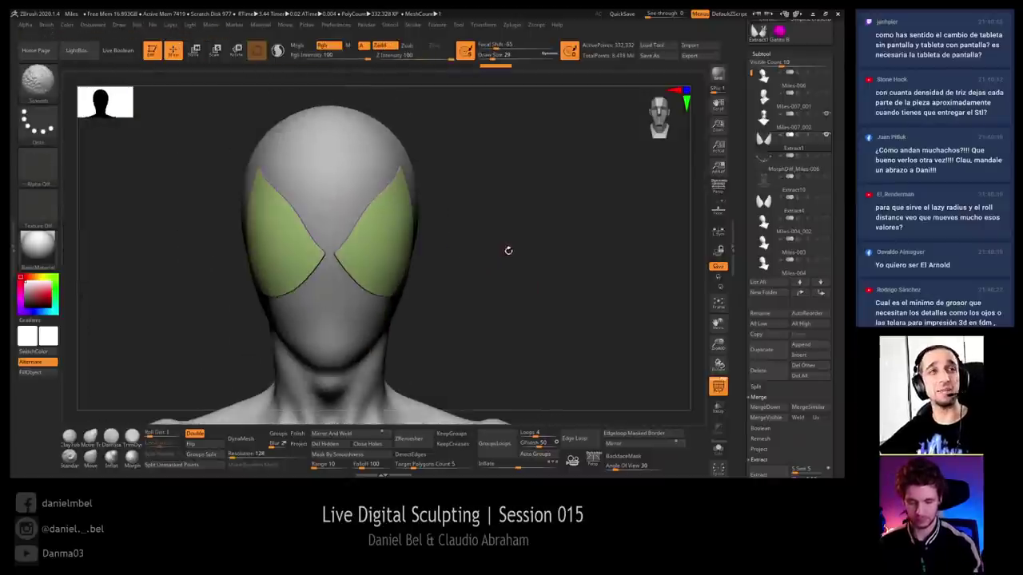
right_click_drag(536, 281, 505, 279)
right_click_drag(505, 280, 534, 305, "ctrl")
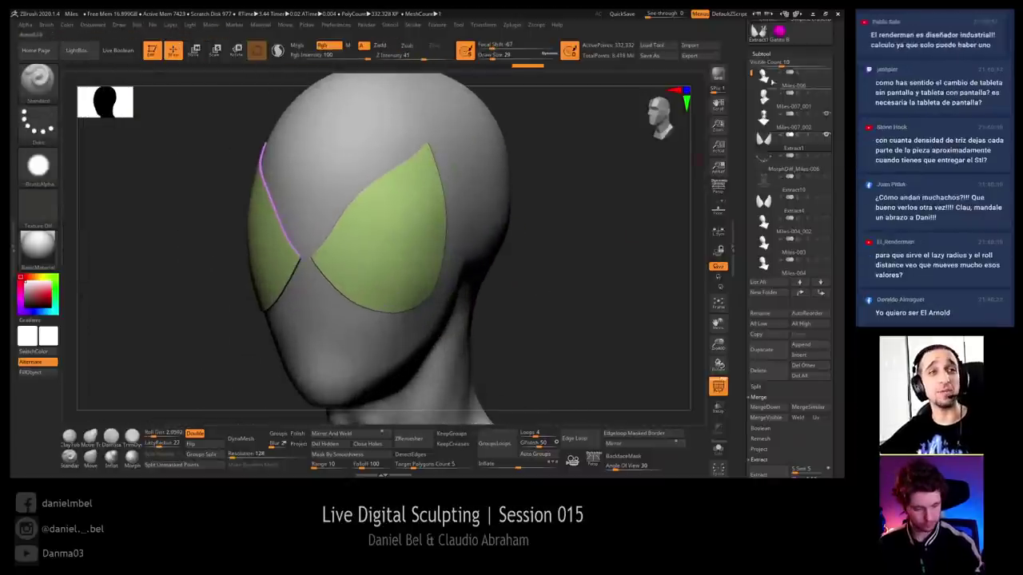
Collapse the subtool list and apply Polish By Features to the lenses from the Deformation settings
left_click(782, 52)
left_click(782, 52)
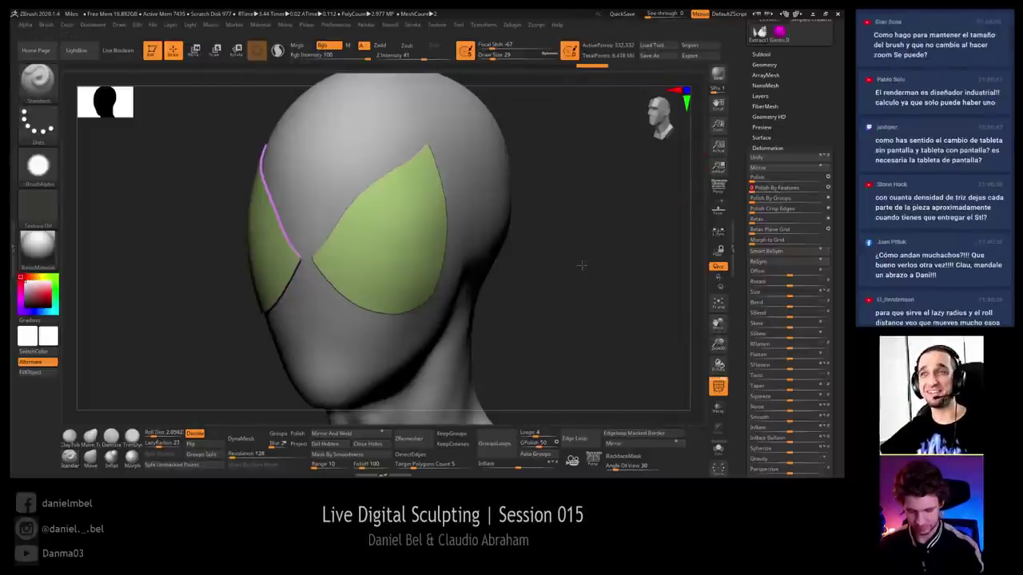
left_click_drag(582, 263, 574, 300)
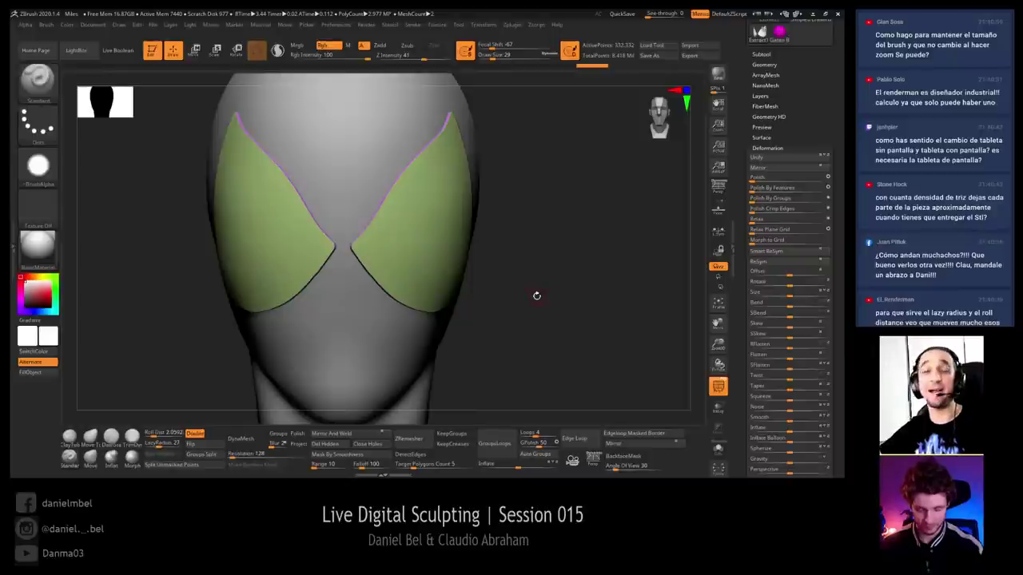
left_click_drag(551, 271, 557, 274)
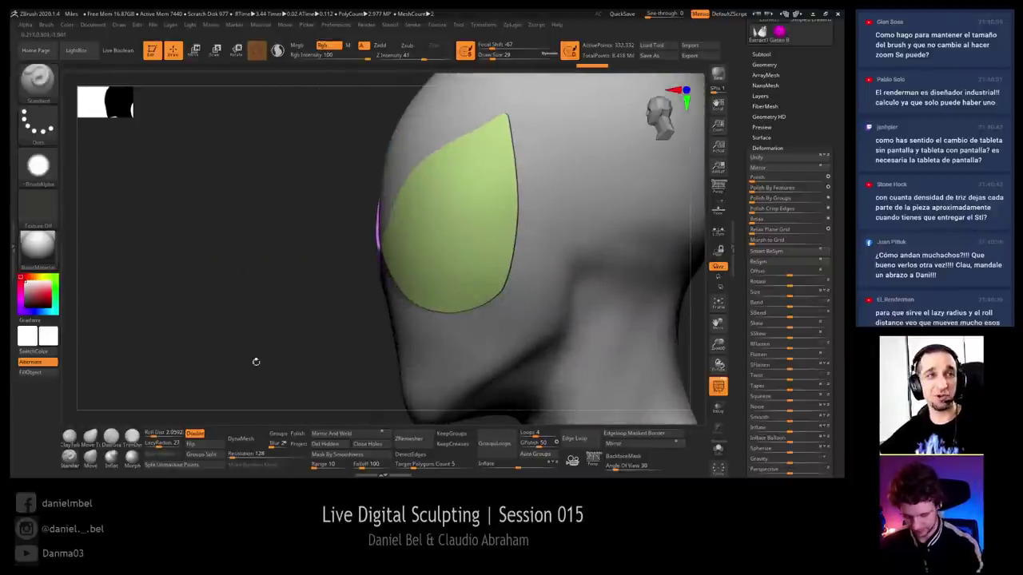
Choose the Move brush, enlarge it and test adjustments along the lens's lower edge, undoing the unwanted strokes
left_click(90, 457)
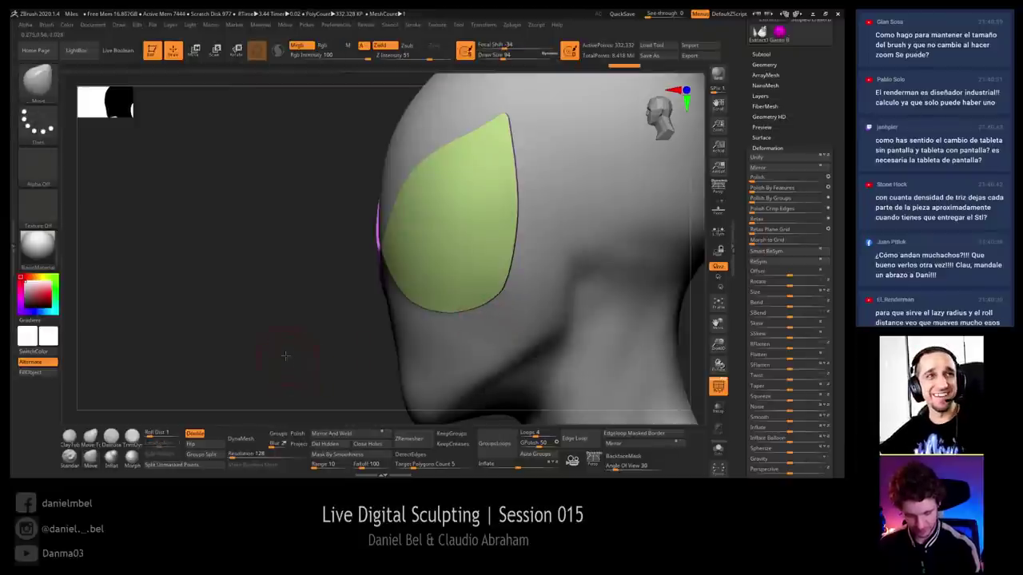
mouse_move(288, 354)
left_mouse_down()
mouse_move(469, 324)
mouse_move(487, 306)
left_mouse_up()
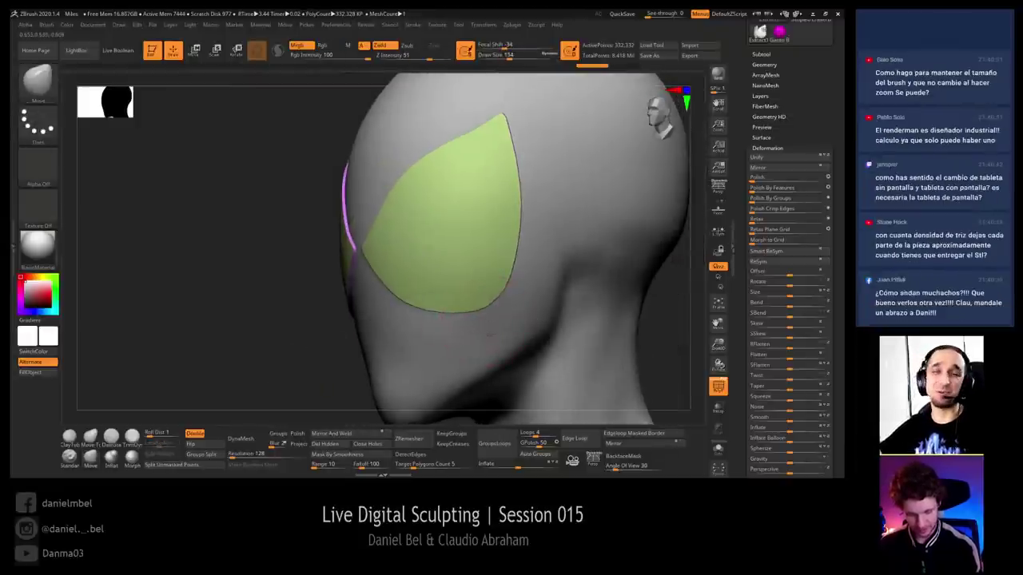
mouse_move(306, 364)
left_mouse_down()
mouse_move(293, 342)
mouse_move(411, 338)
left_mouse_up()
key("shift")
key("ctrl+z")
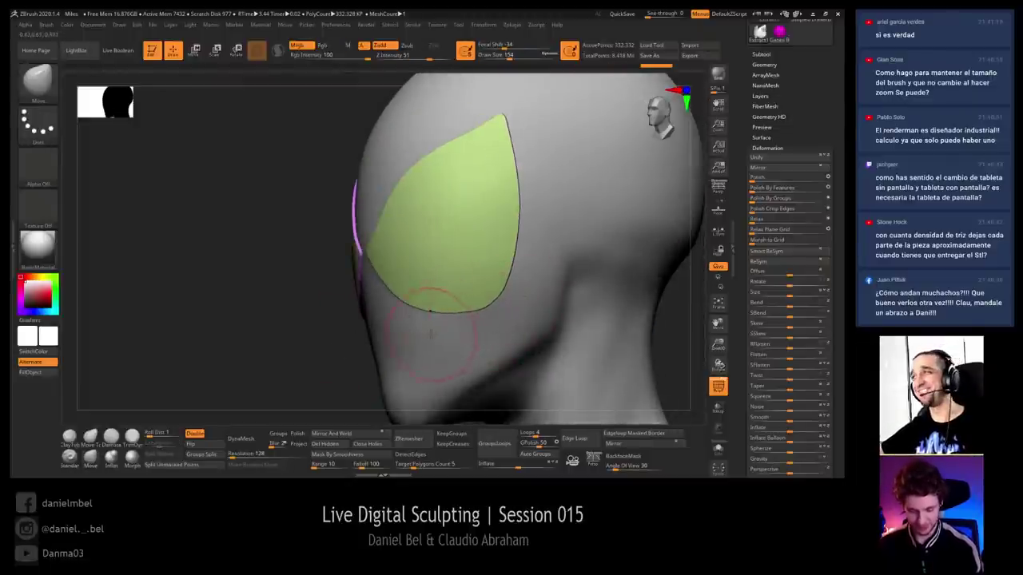
key("]")
key("]")
mouse_move(314, 354)
left_mouse_down()
mouse_move(600, 322)
mouse_move(453, 328)
mouse_move(418, 340)
left_mouse_up()
key("ctrl+z")
Adjust the lens's outer rear edge from the side with a larger Move brush
key("bracketright")
key("bracketright")
left_click_drag(329, 374, 240, 376)
key("s")
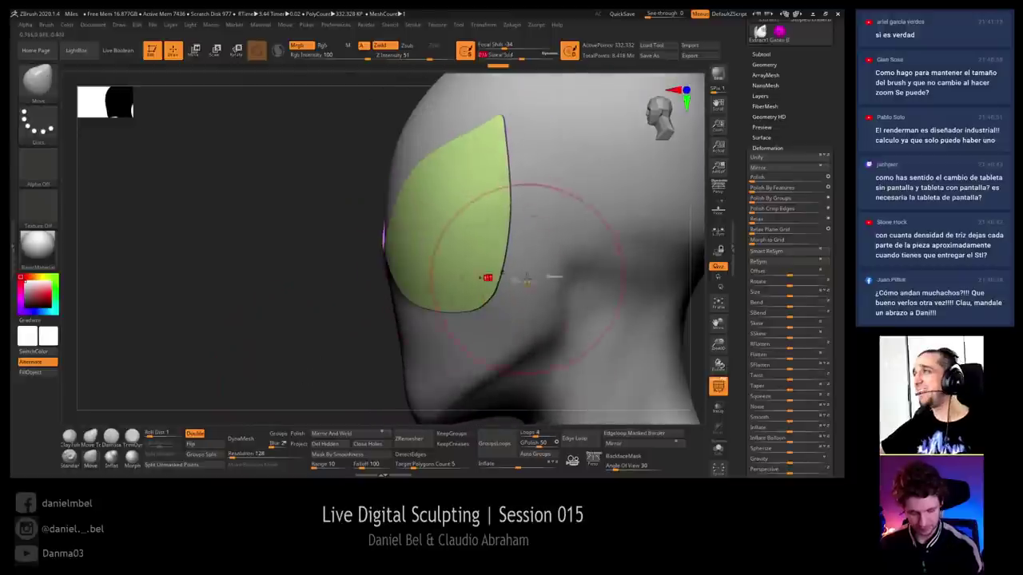
left_click_drag(520, 276, 508, 272)
mouse_move(310, 326)
left_mouse_down()
mouse_move(576, 292)
mouse_move(596, 295)
mouse_move(593, 306)
mouse_move(594, 282)
mouse_move(575, 280)
mouse_move(589, 293)
mouse_move(570, 283)
left_mouse_up()
Turn on perspective view and smooth the lens surface with a draw size of 108
left_click(719, 186)
key("s")
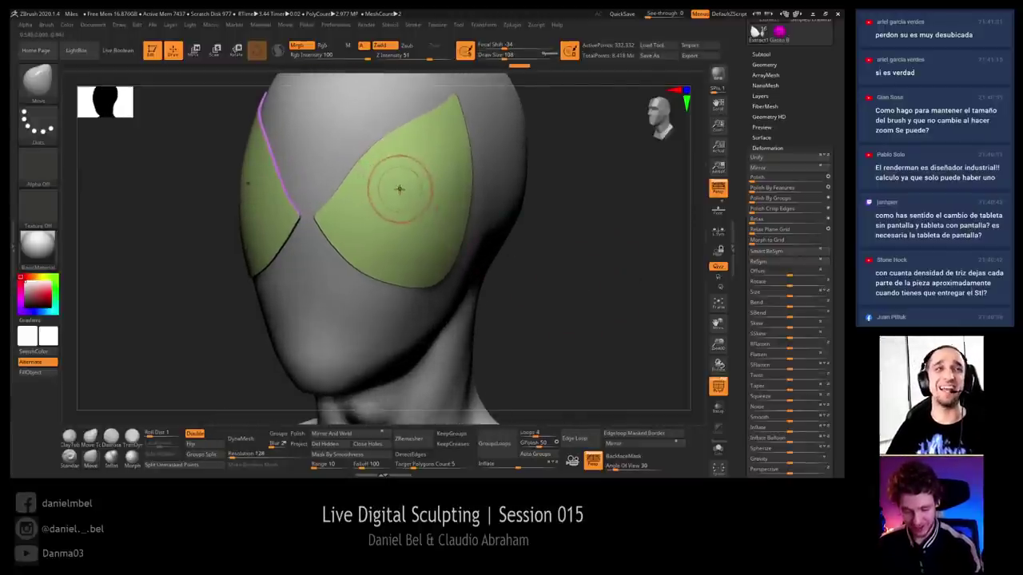
key("shift")
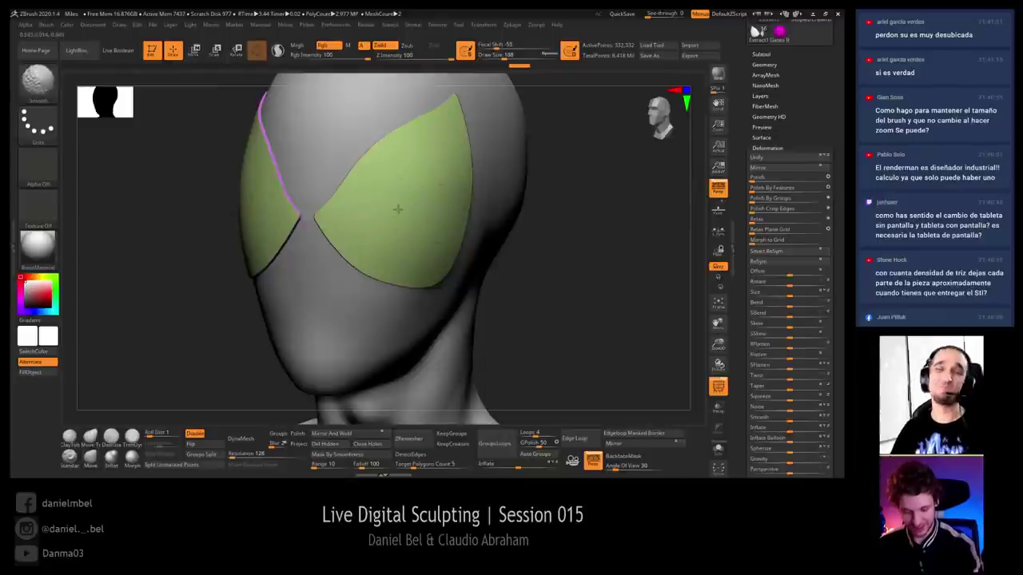
left_click_drag(565, 233, 418, 183)
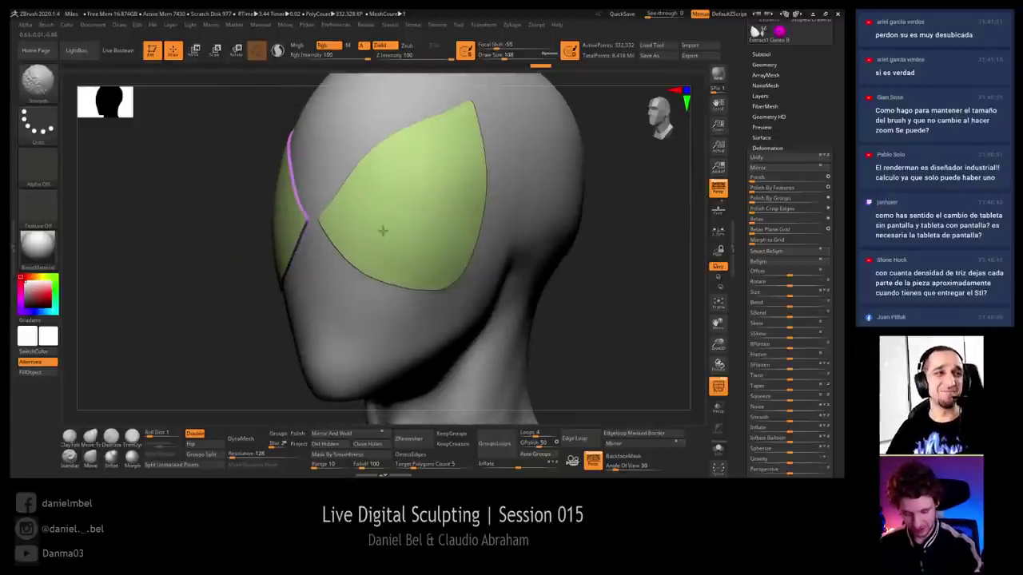
Reduce the Move brush size and refine the pointed upper tip of the lens
mouse_move(621, 306)
left_mouse_down()
mouse_move(599, 285)
mouse_move(573, 296)
mouse_move(582, 318)
left_mouse_up()
key("s")
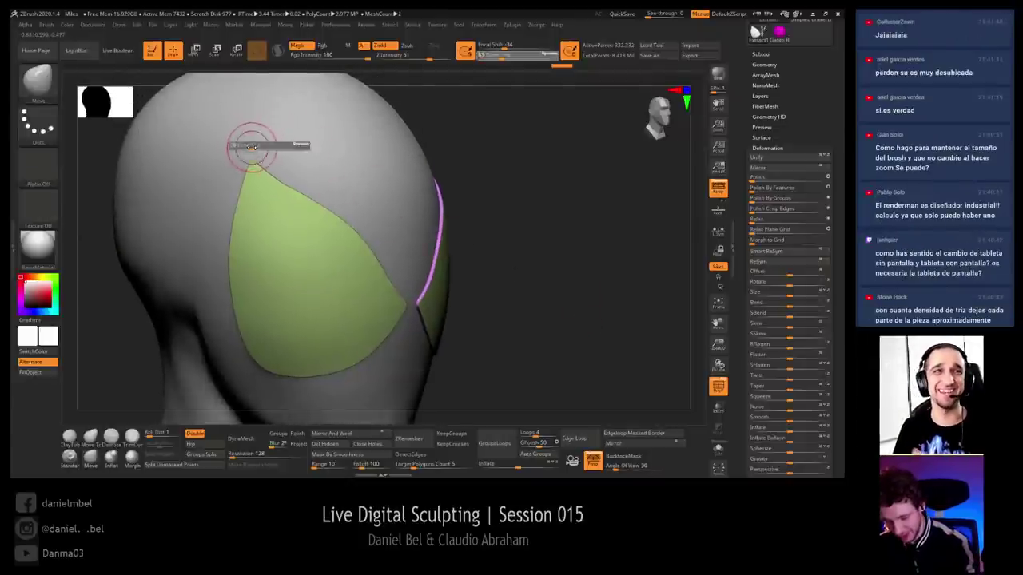
left_click(252, 147)
left_click_drag(252, 153, 253, 150)
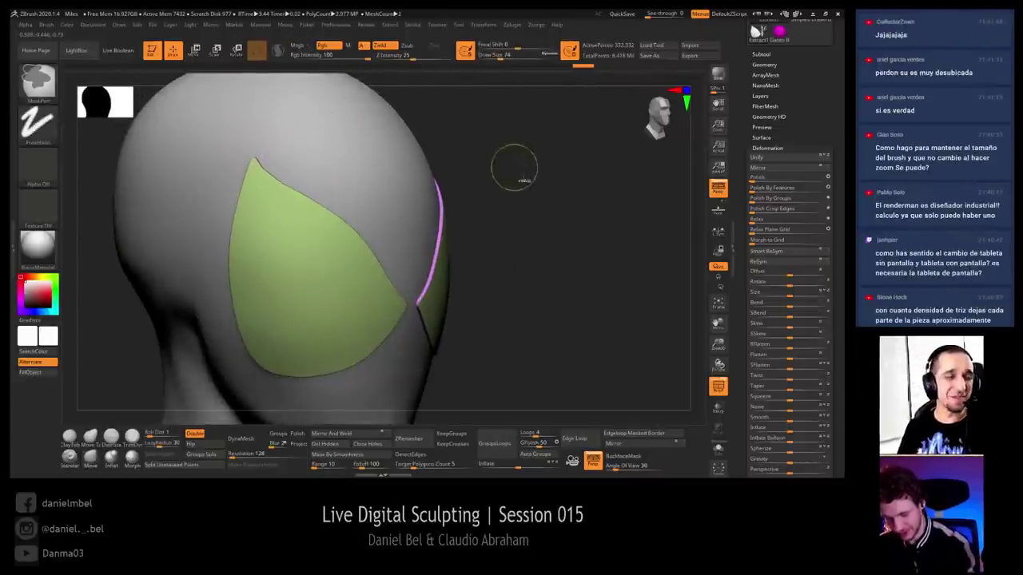
mouse_move(566, 201)
left_mouse_down()
mouse_move(561, 231)
mouse_move(584, 264)
mouse_move(550, 252)
mouse_move(566, 241)
mouse_move(563, 227)
mouse_move(557, 243)
left_mouse_up()
Enlarge the Move brush and shape the lower rear corner of the lens, viewing it from below and the side
key("bracketright")
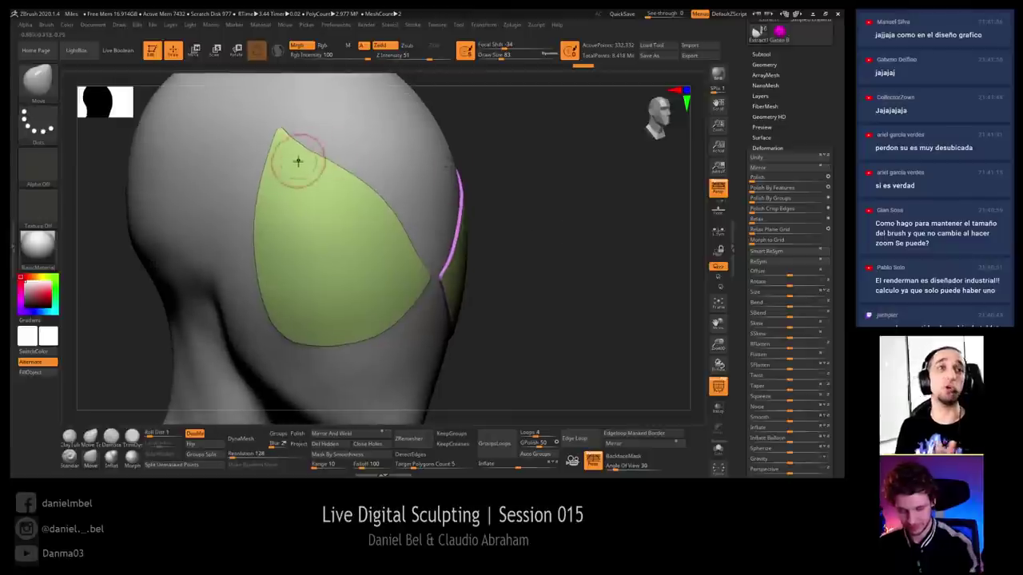
key("bracketright")
key("bracketright")
key("bracketright")
key("bracketright")
key("bracketright")
right_click_drag(299, 157, 292, 321)
right_click_drag(480, 172, 549, 275)
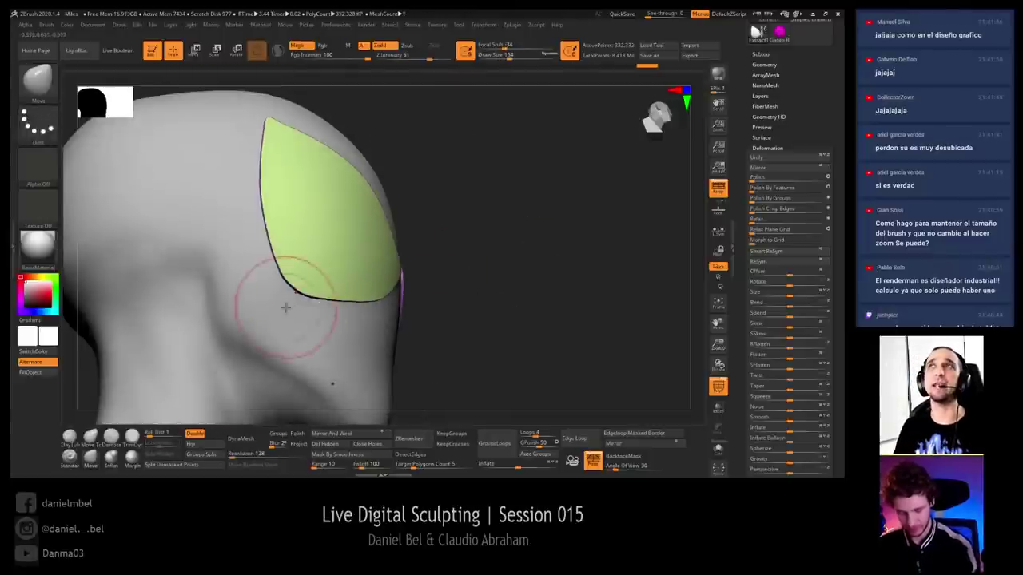
key("s")
left_click_drag(283, 307, 288, 308)
right_click_drag(376, 239, 343, 269)
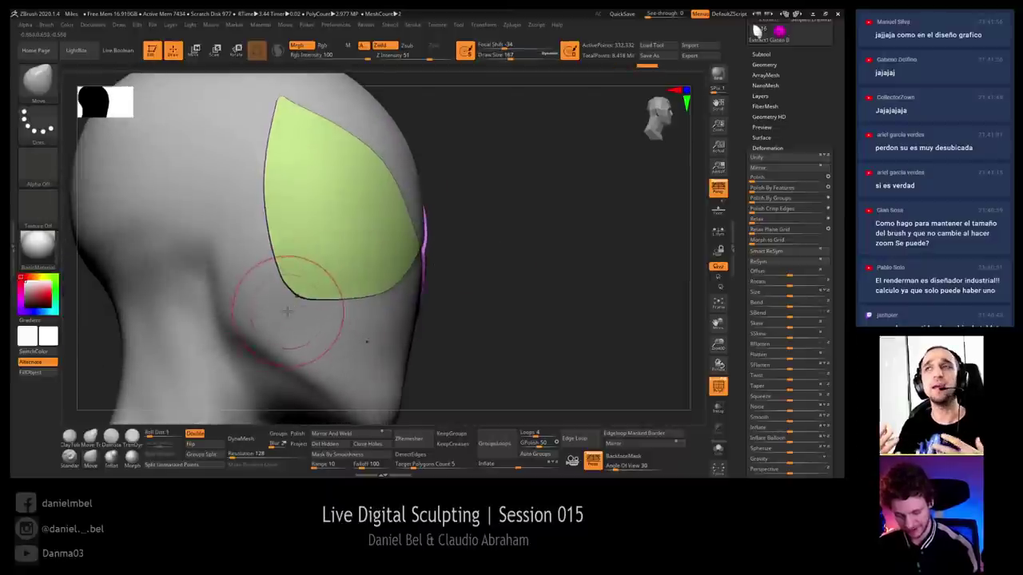
Refine the lens's lower edge and smooth its surface towards the inner corner
left_click_drag(595, 306, 504, 312)
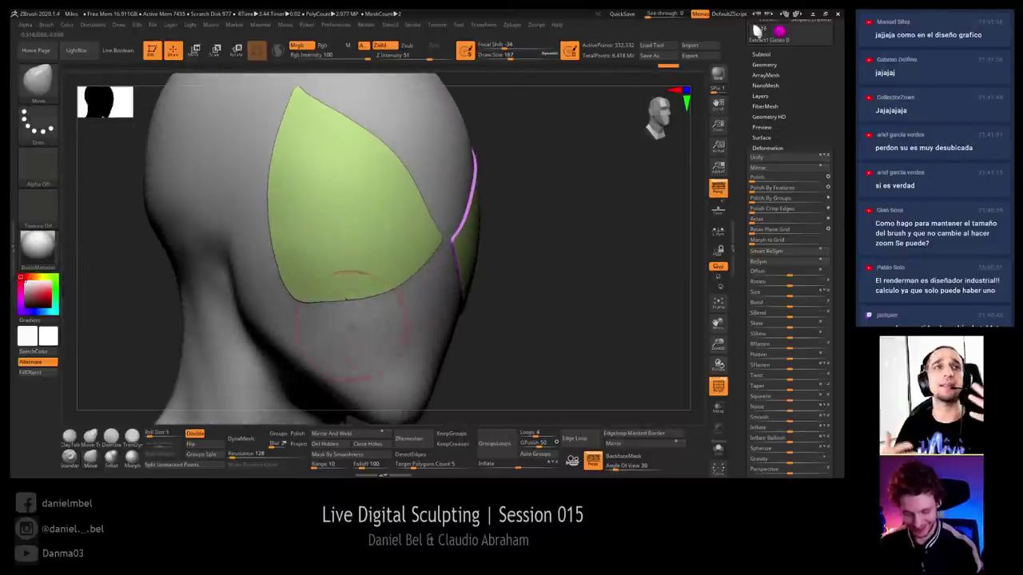
left_click_drag(579, 315, 556, 317)
right_click_drag(556, 317, 566, 377)
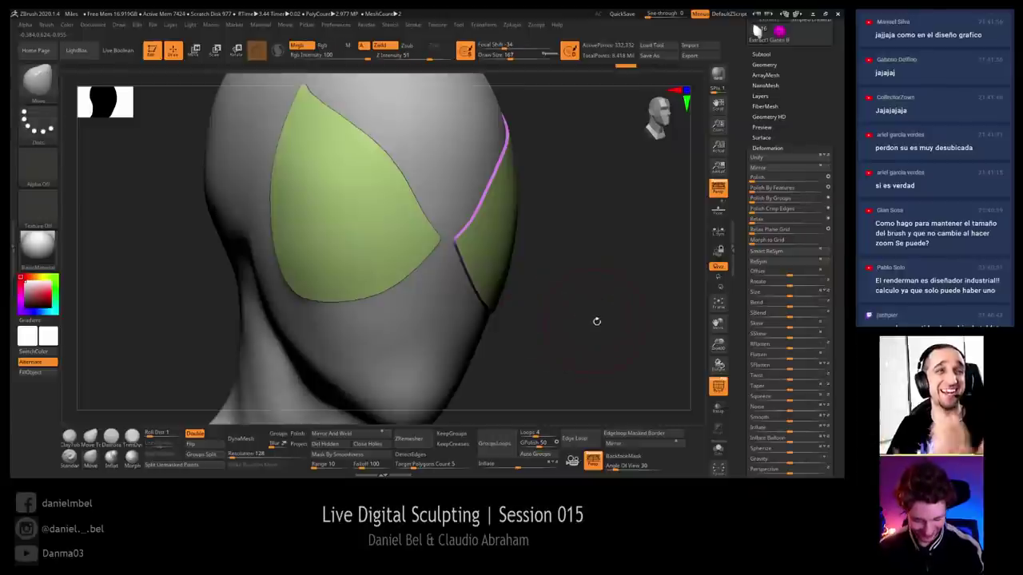
mouse_move(596, 320)
right_mouse_down()
mouse_move(585, 286)
mouse_move(560, 318)
right_mouse_up()
right_click_drag(559, 319, 599, 320)
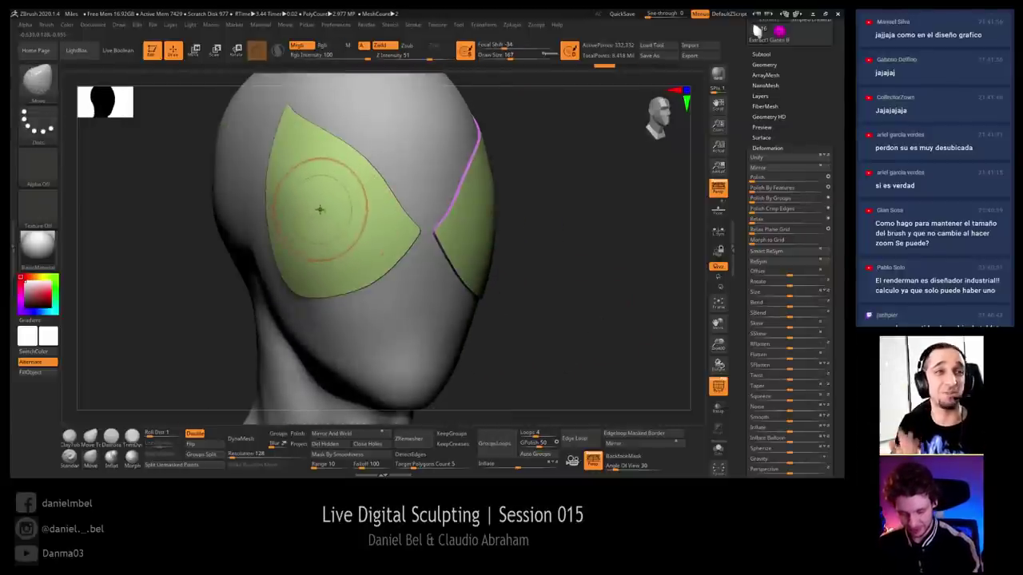
mouse_move(318, 206)
left_mouse_down("shift")
mouse_move(312, 196)
mouse_move(323, 237)
mouse_move(385, 247)
left_mouse_up("shift")
right_click_drag(386, 246, 404, 232)
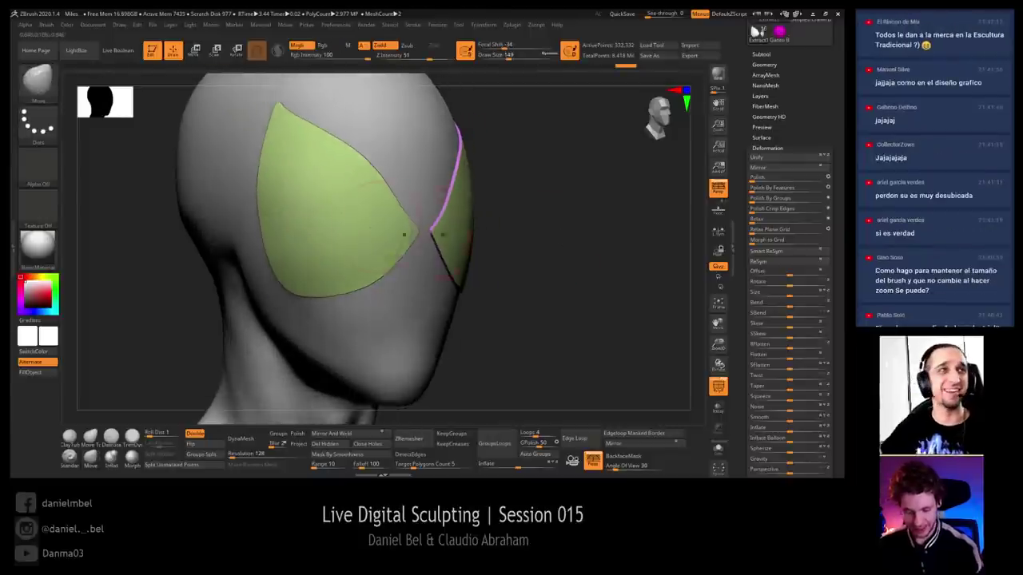
Adjust the overall lens shape with a very large Move brush, then reduce the draw size to 187
key("s")
left_click_drag(356, 224, 379, 223)
right_click_drag(592, 241, 531, 238)
left_click_drag(495, 219, 489, 235, "shift")
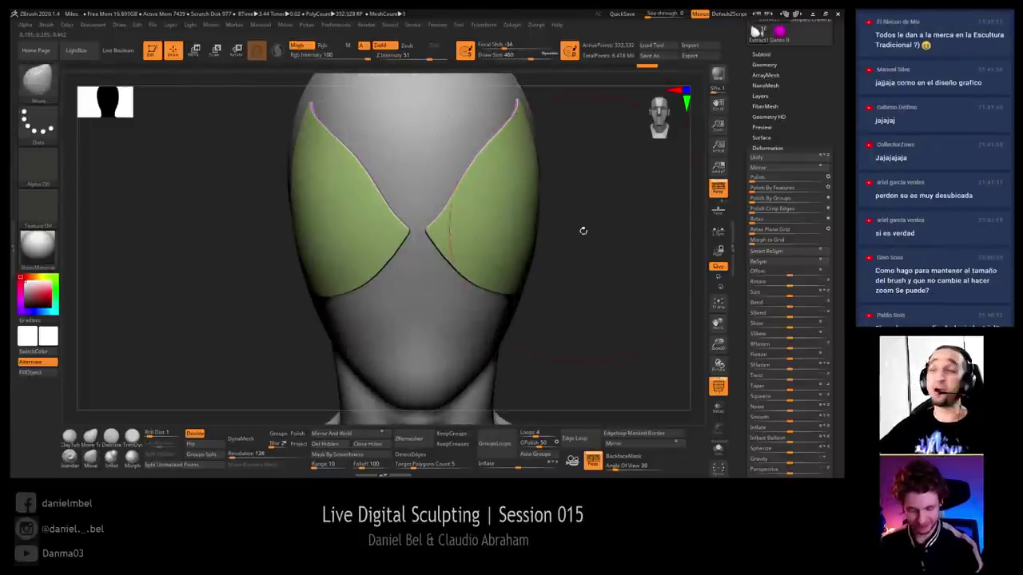
right_click_drag(603, 288, 567, 262)
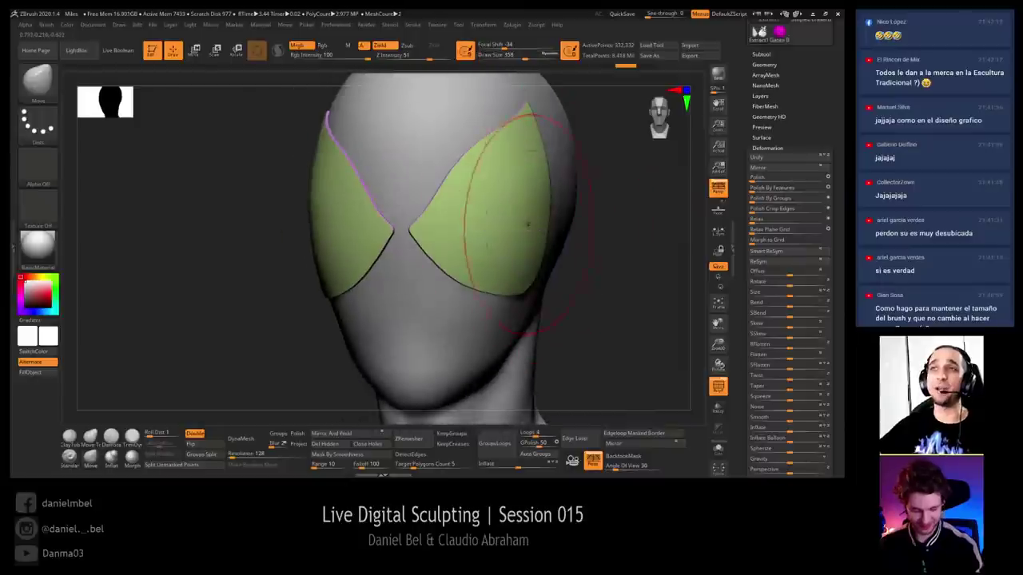
key("bracketleft")
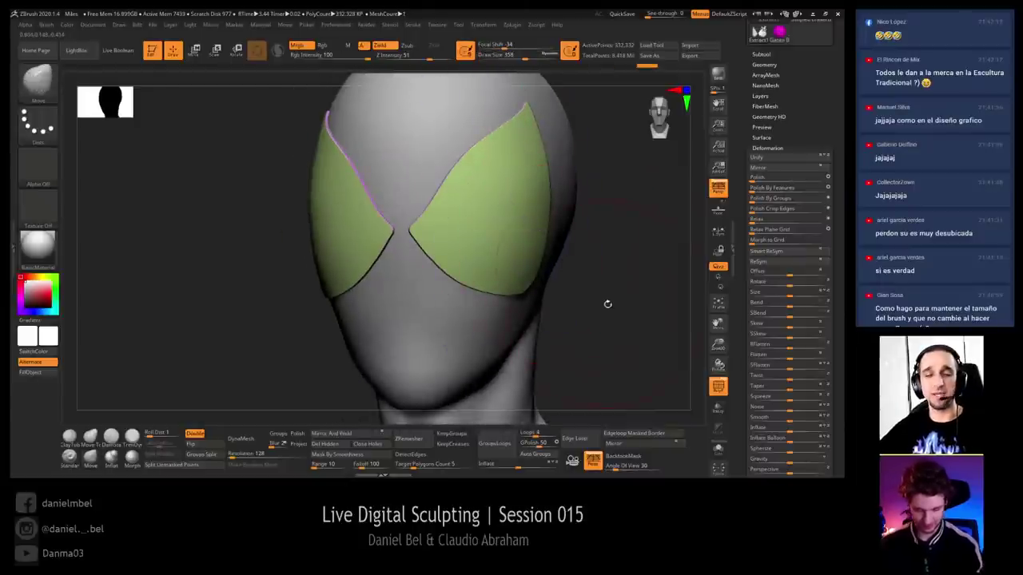
right_click_drag(631, 308, 565, 275)
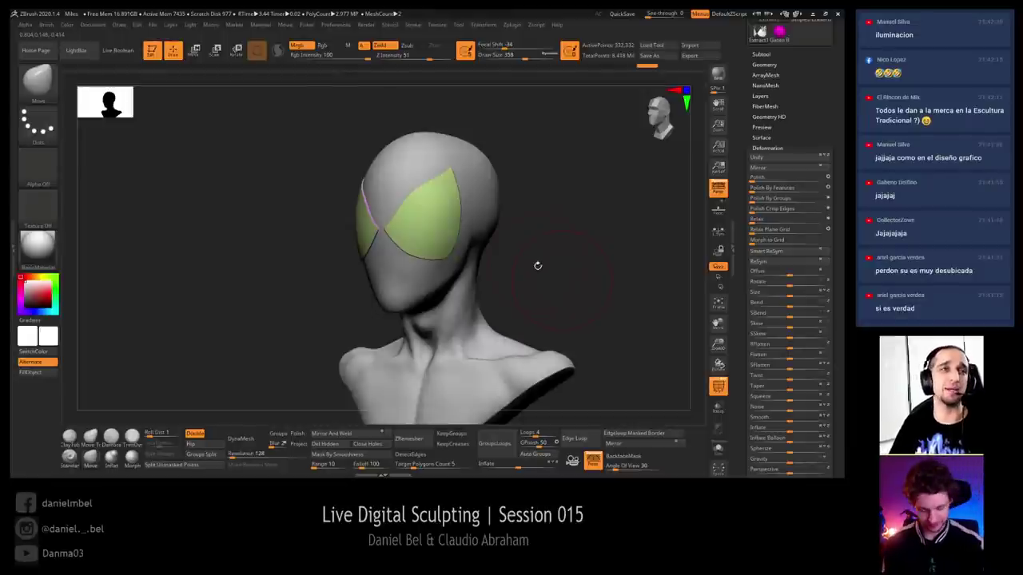
key("s")
left_click_drag(546, 254, 533, 253)
mouse_move(541, 247)
right_mouse_down("ctrl")
mouse_move(573, 274)
mouse_move(566, 283)
right_mouse_up("ctrl")
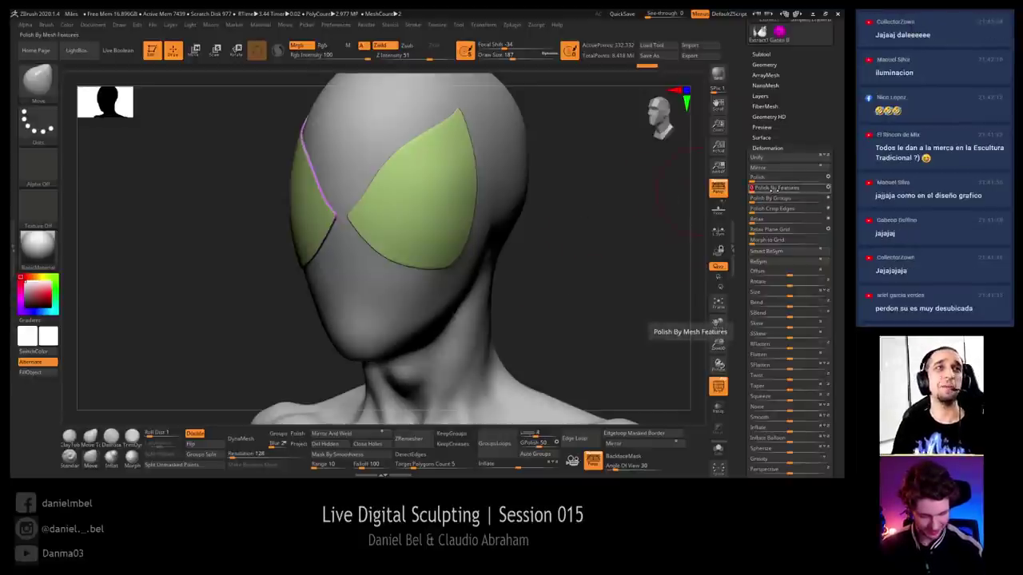
Apply Polish By Features to the lenses again and inspect their outlines from the front
key("ctrl")
key("ctrl")
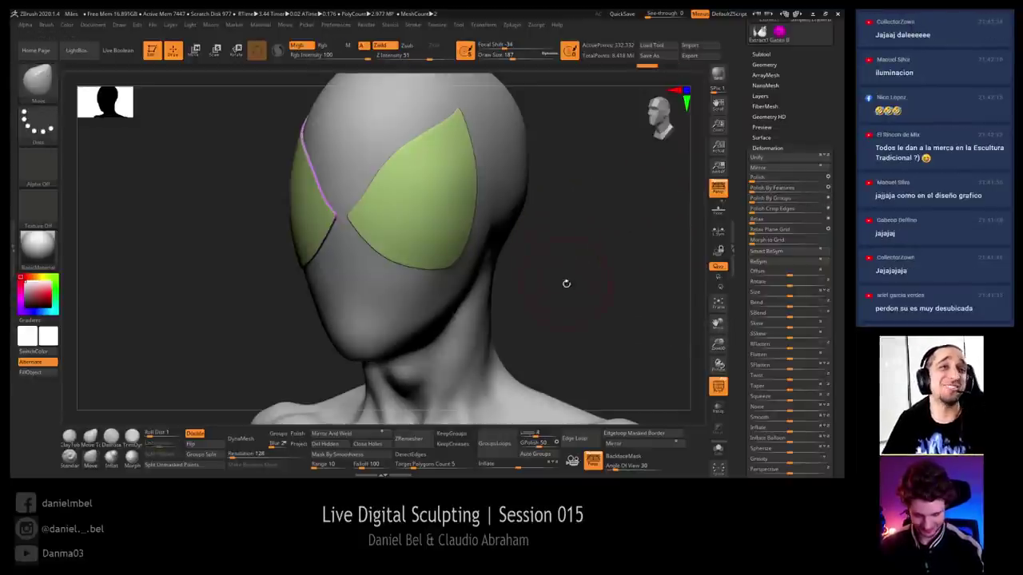
key("ctrl")
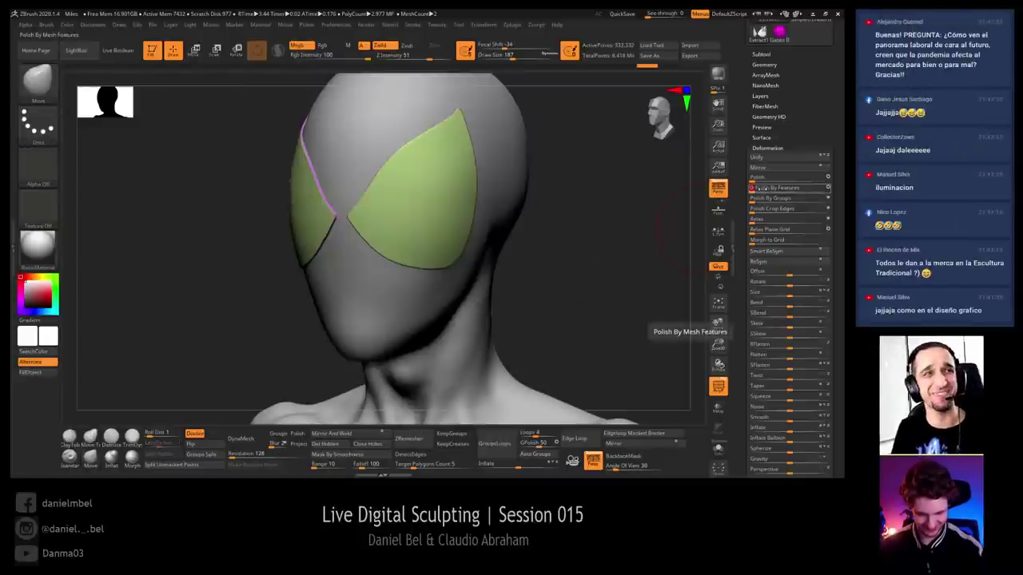
key("ctrl")
left_click_drag(566, 267, 553, 267)
right_click_drag(552, 266, 485, 207)
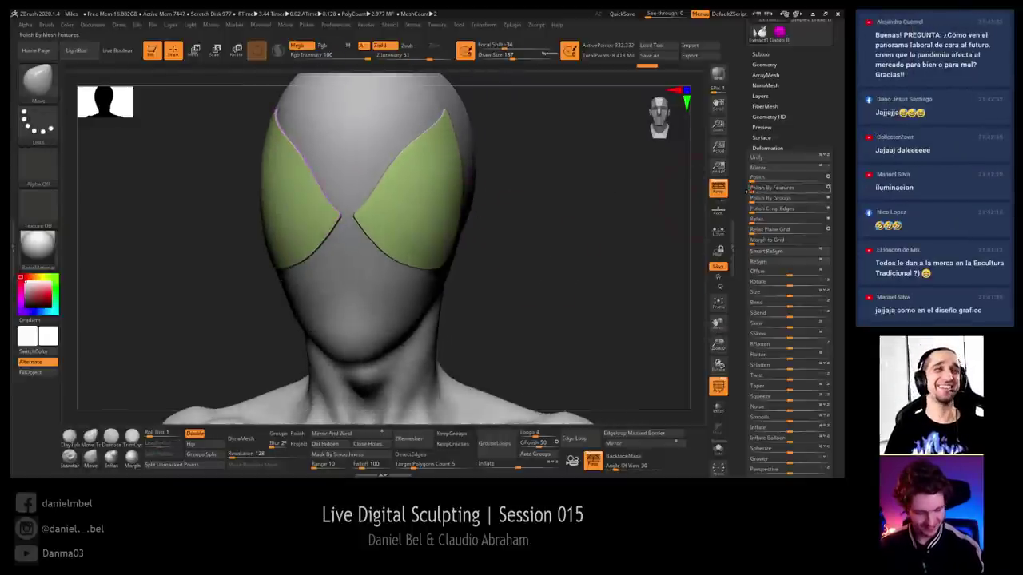
right_click_drag(568, 200, 561, 236, "ctrl")
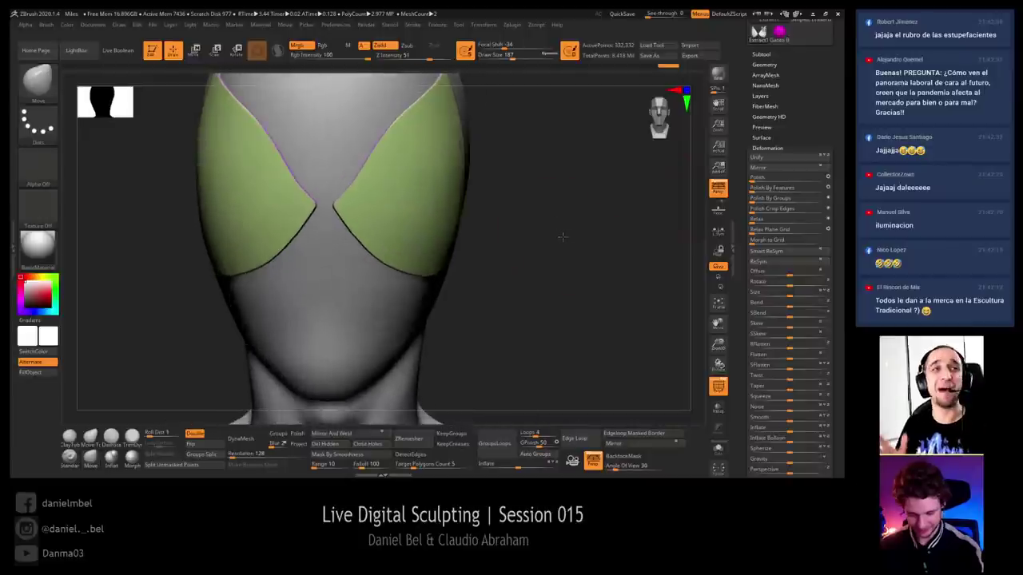
key("w")
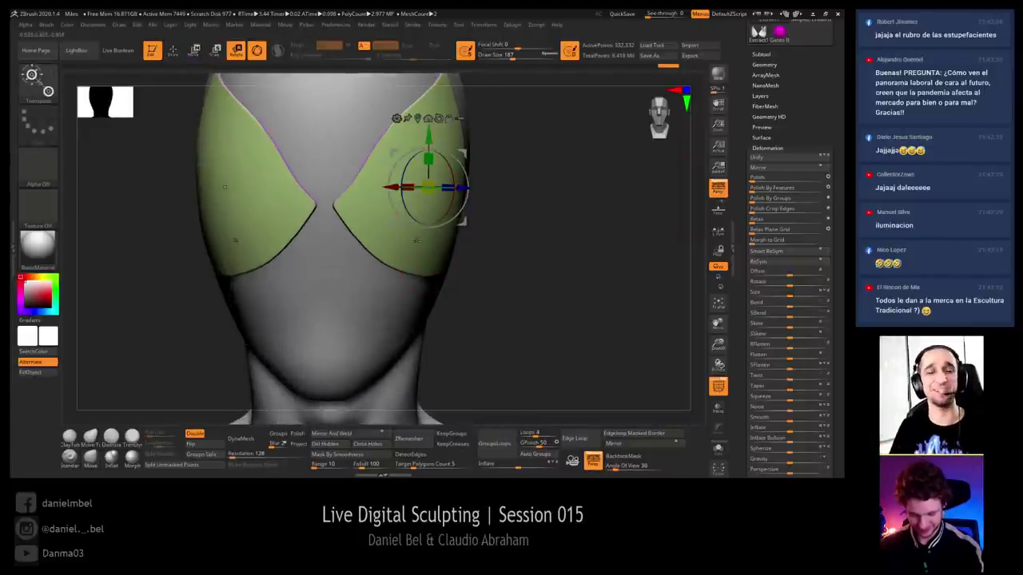
left_click(415, 248, "alt")
key("q")
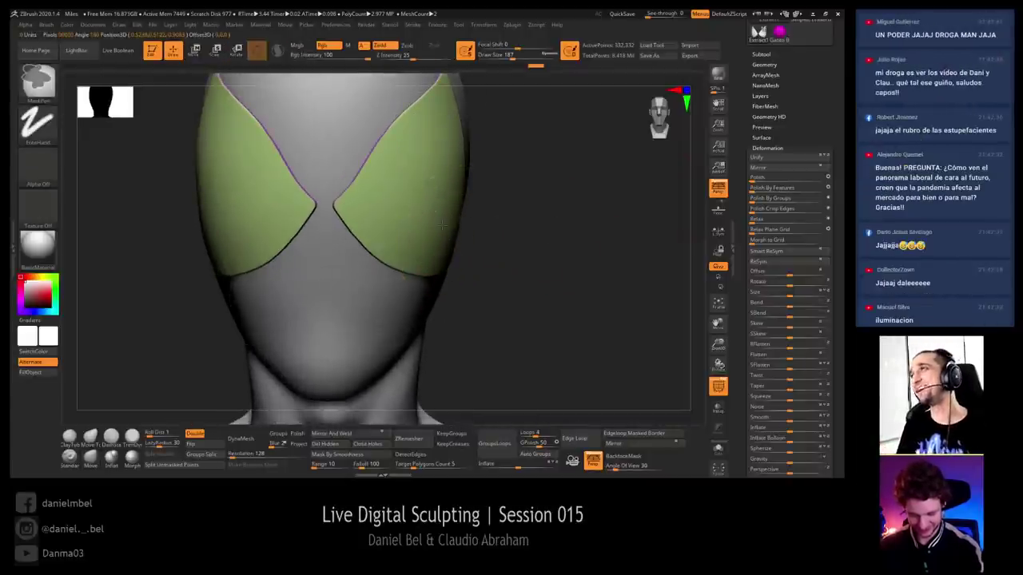
left_click(483, 229, "ctrl")
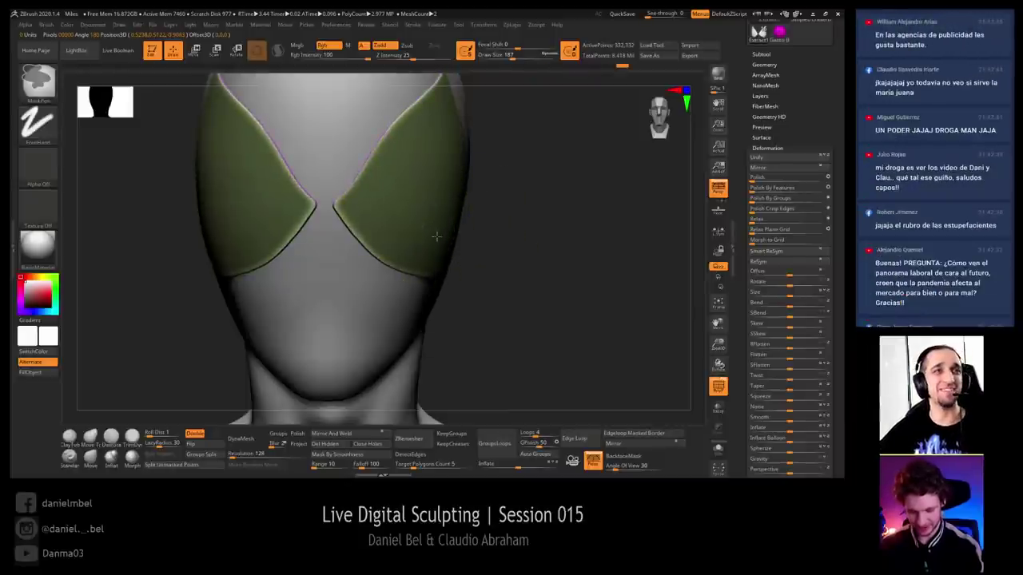
left_click(534, 288, "ctrl")
right_click_drag(540, 290, 419, 276)
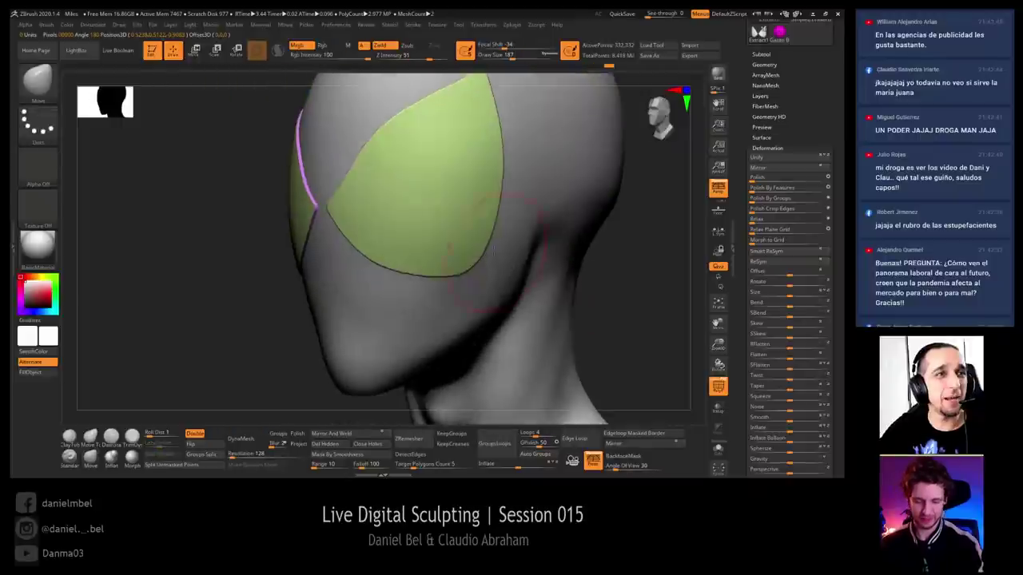
right_click_drag(402, 160, 394, 215, "alt")
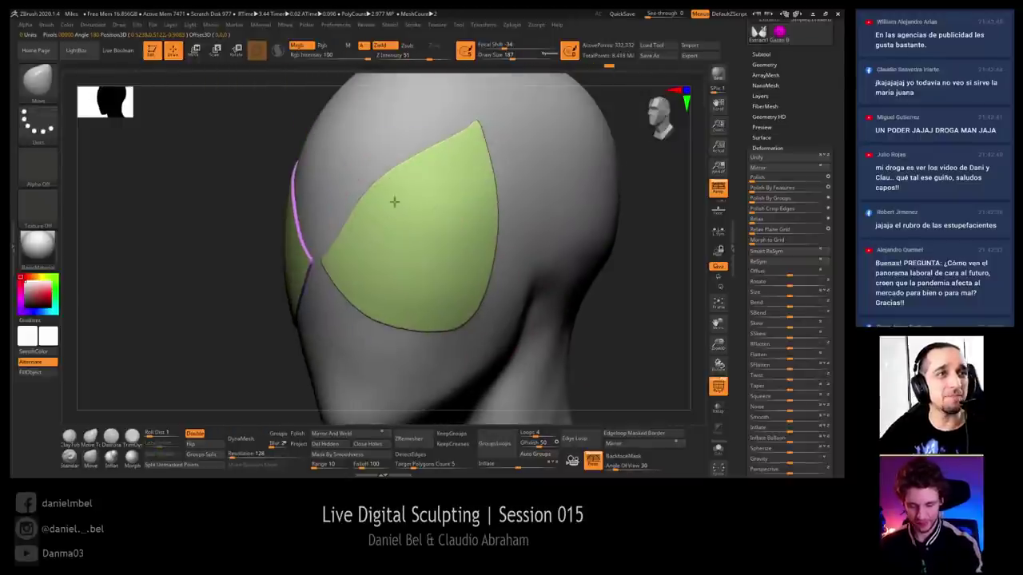
left_click(40, 86)
left_click(508, 90)
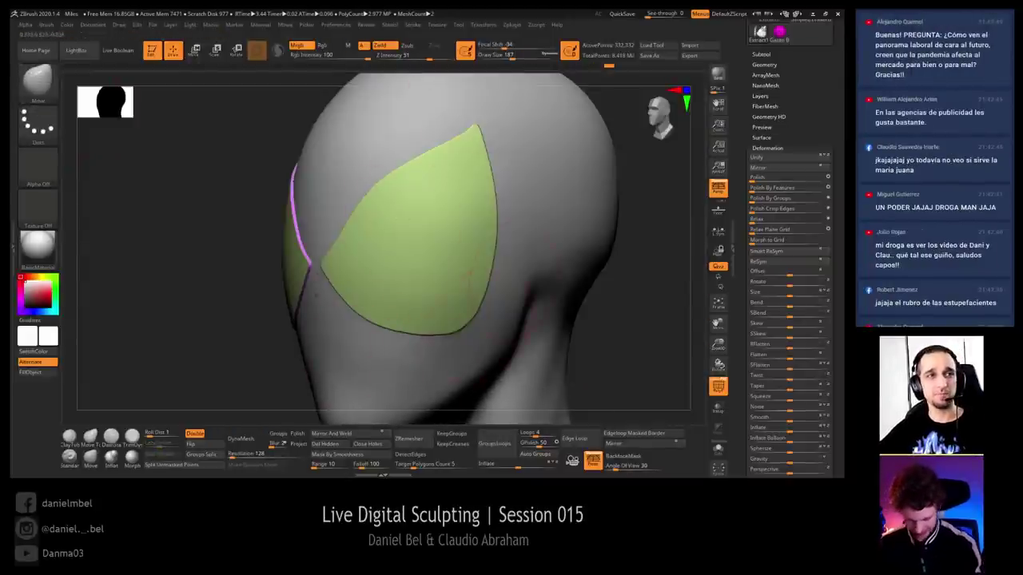
left_click_drag(628, 327, 590, 324)
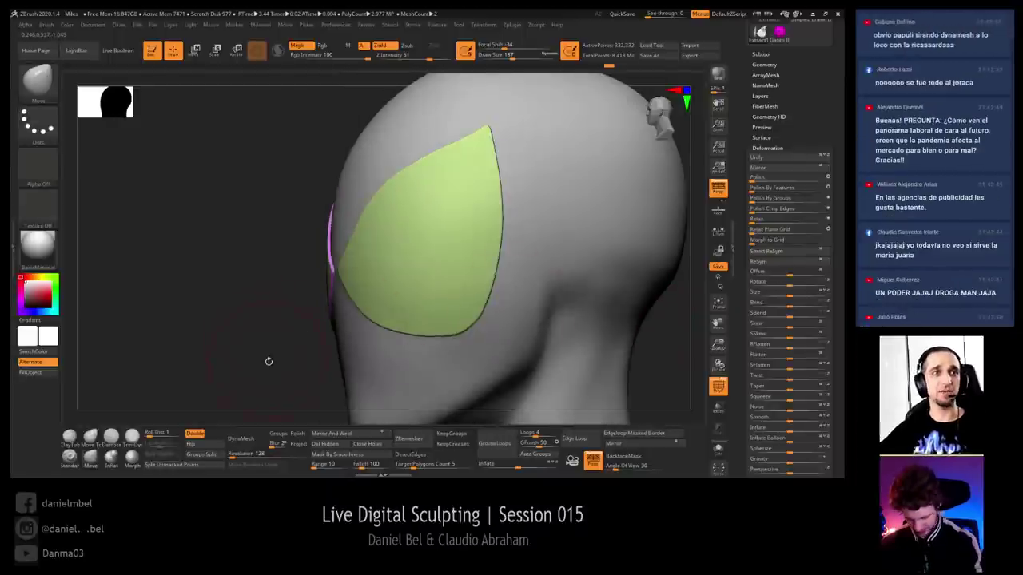
key("comma")
left_click(163, 77)
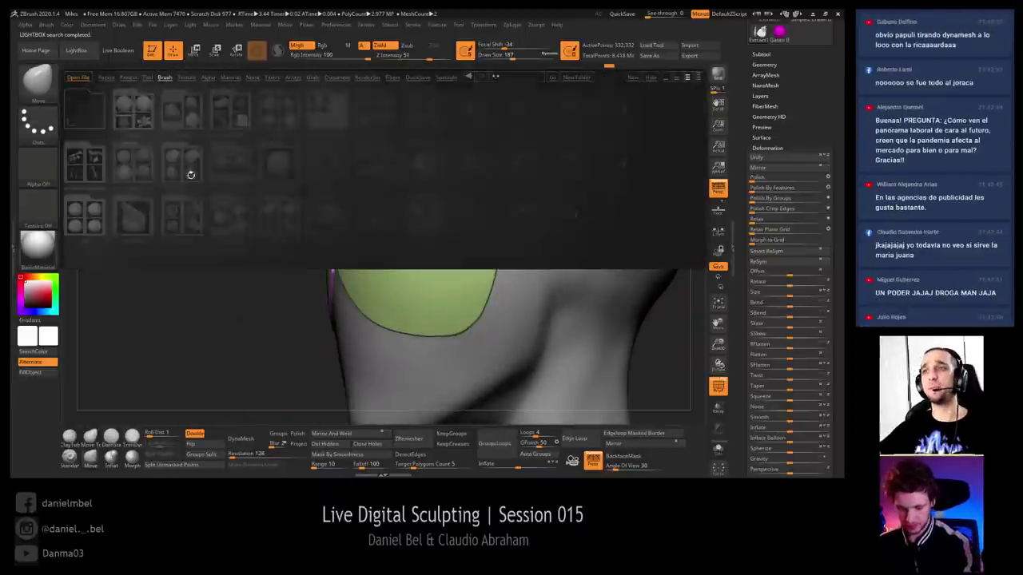
double_click(228, 217)
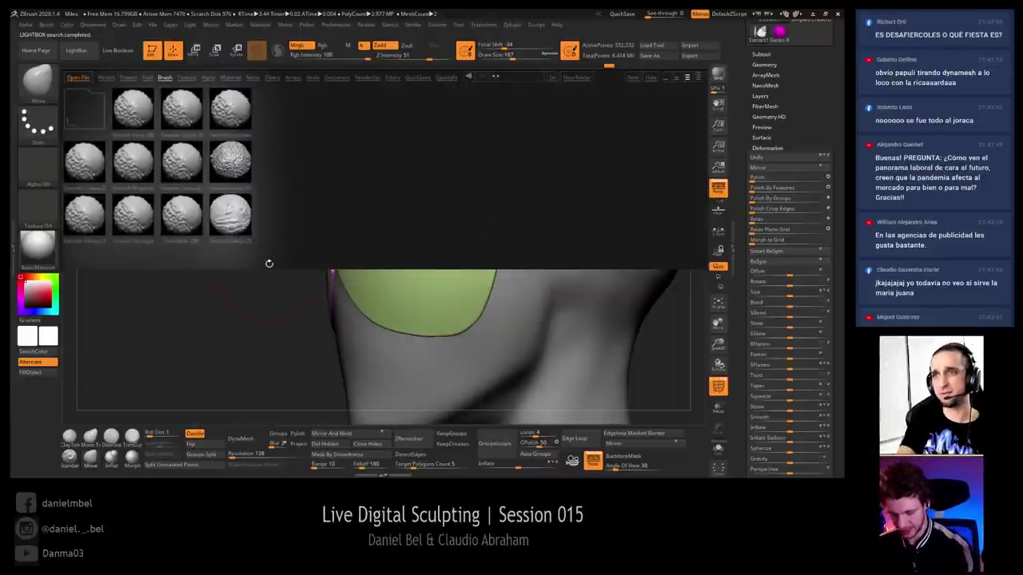
key("comma")
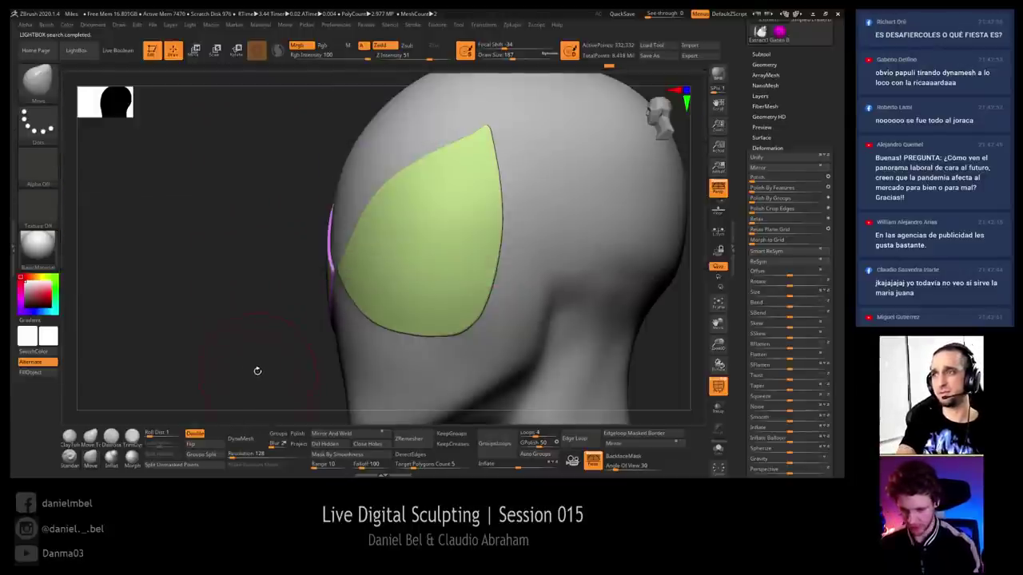
mouse_move(248, 338)
left_mouse_down()
mouse_move(246, 324)
mouse_move(256, 342)
left_mouse_up()
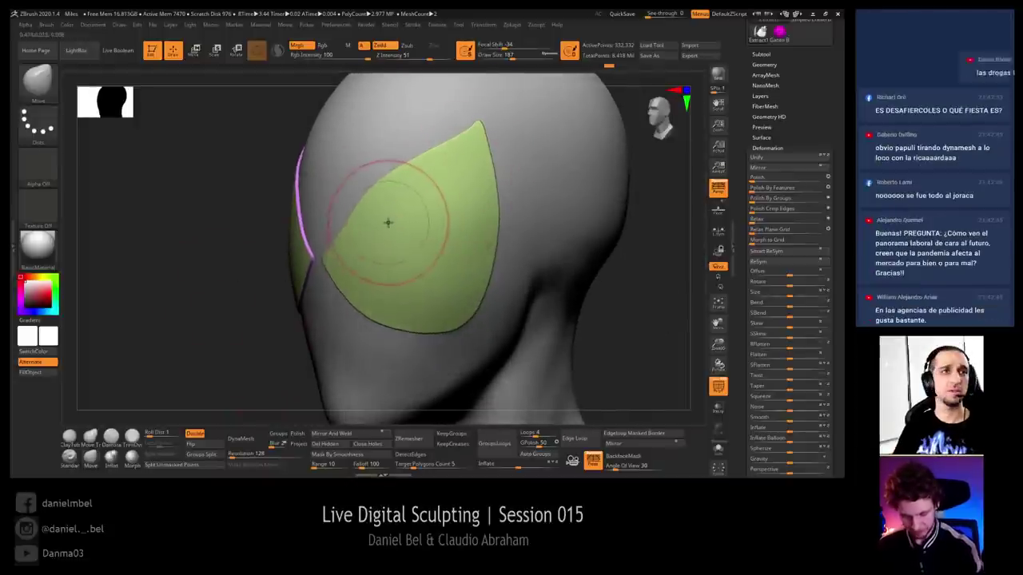
Load the Smooth Groups brush from the LightBox smooth brushes and accept it as the active smoothing brush
key("comma")
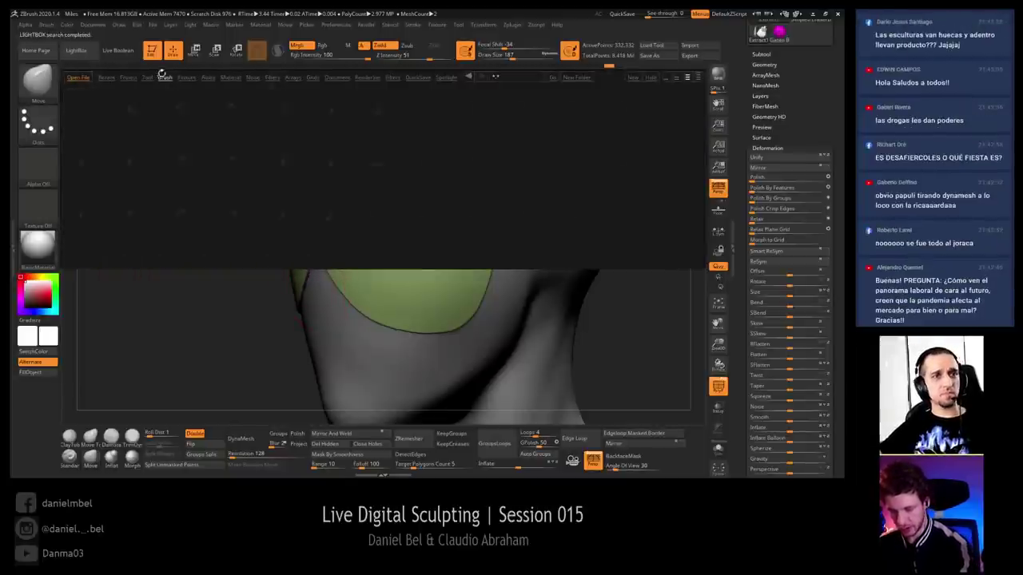
double_click(473, 213)
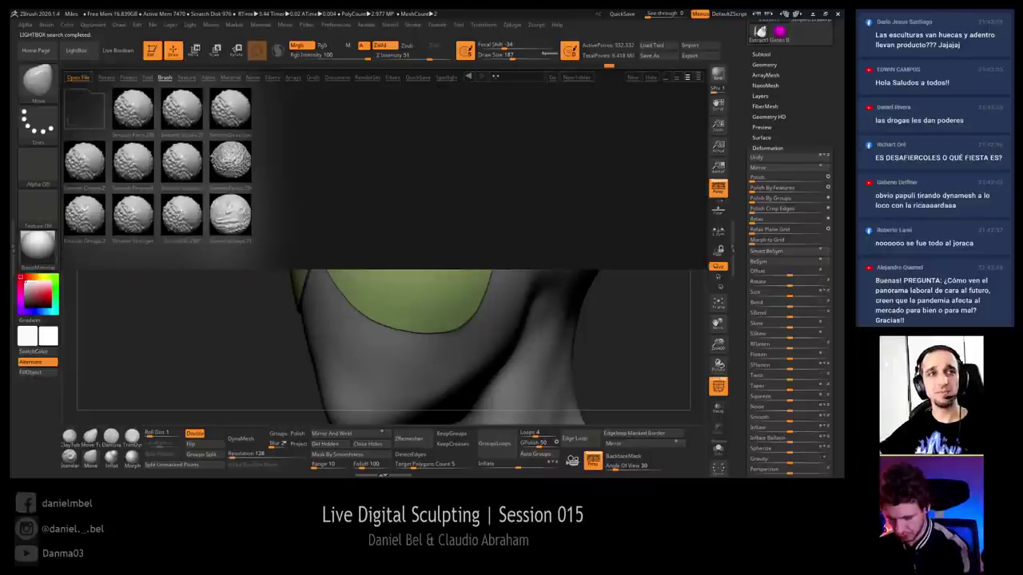
double_click(80, 211)
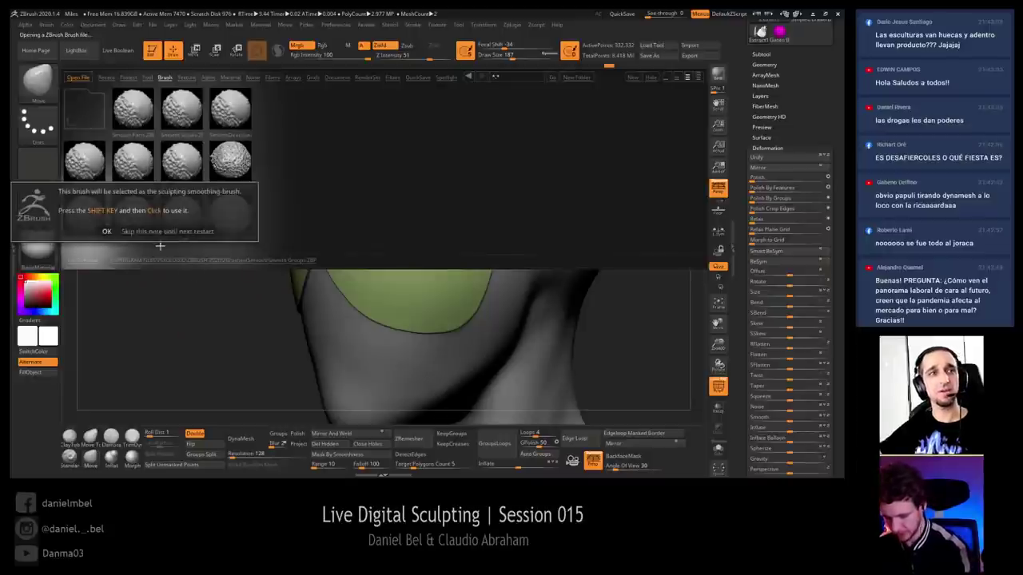
left_click(106, 232)
Reduce the brush size and smooth the polygroup edge at the lens's inner corner with Smooth Groups
right_click_drag(337, 237, 332, 288, "ctrl")
right_click_drag(304, 254, 335, 256)
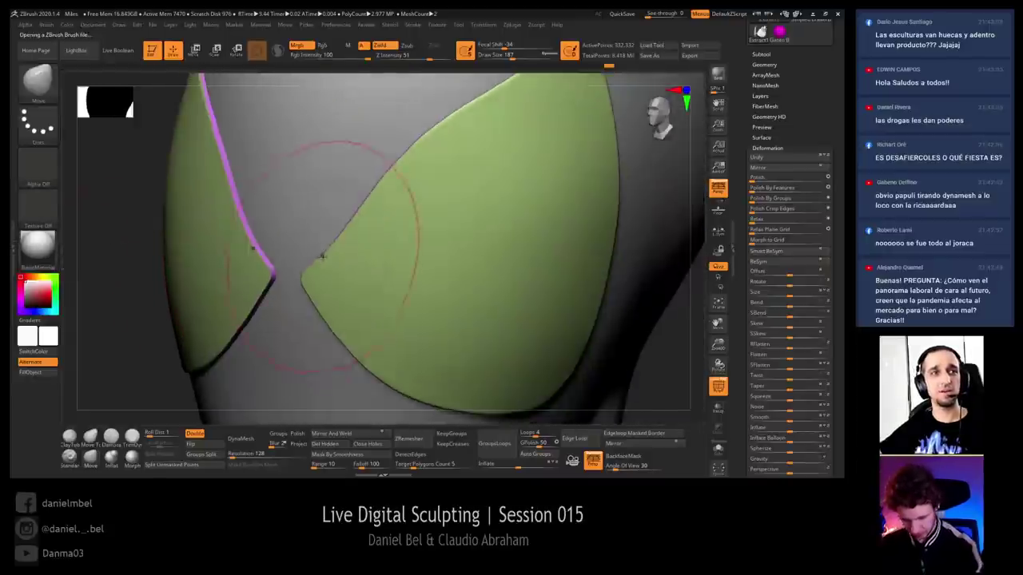
key("s")
left_click_drag(328, 258, 307, 258)
key("shift")
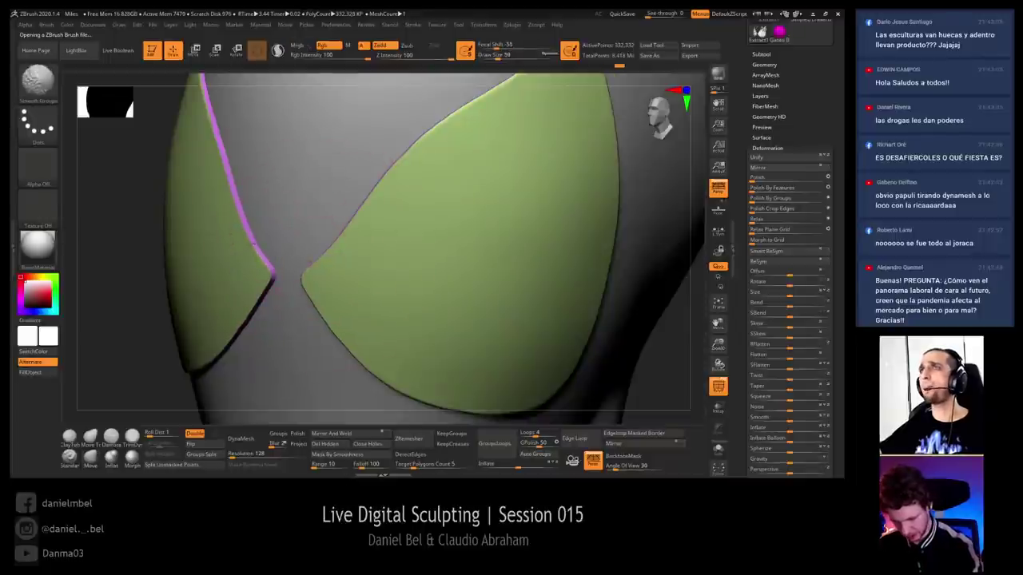
key("ctrl")
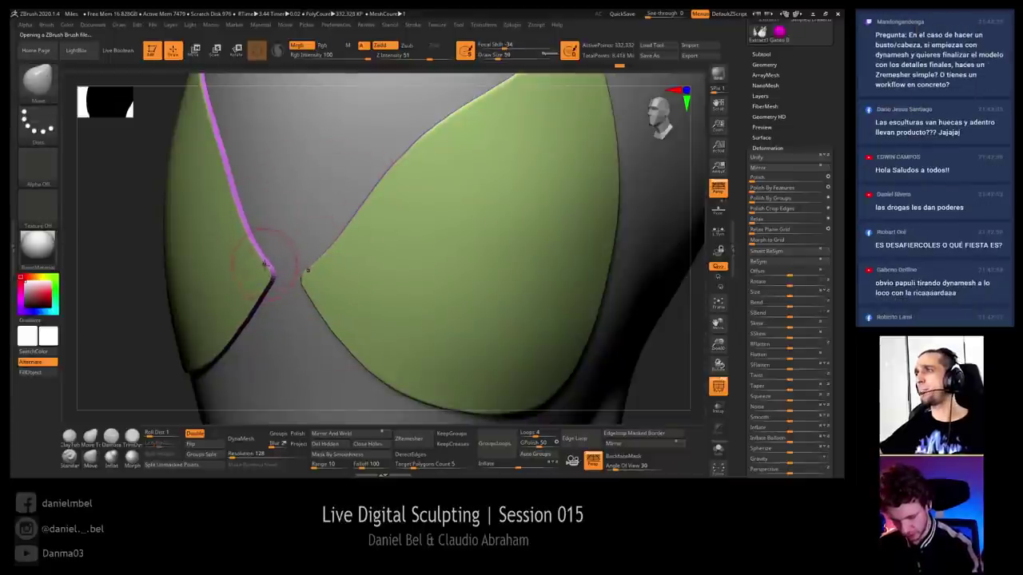
mouse_move(257, 268)
left_mouse_down("shift")
mouse_move(247, 238)
mouse_move(260, 259)
left_mouse_up("shift")
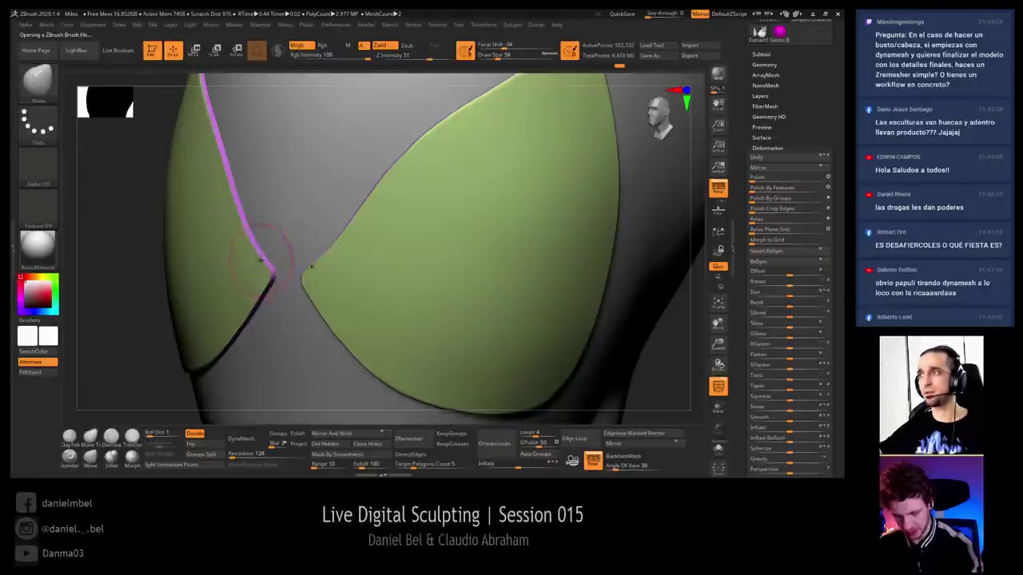
Paint a small mask in the middle of the lens at draw size 33 and convert it into its own polygroup
right_click_drag(270, 277, 317, 211, "ctrl")
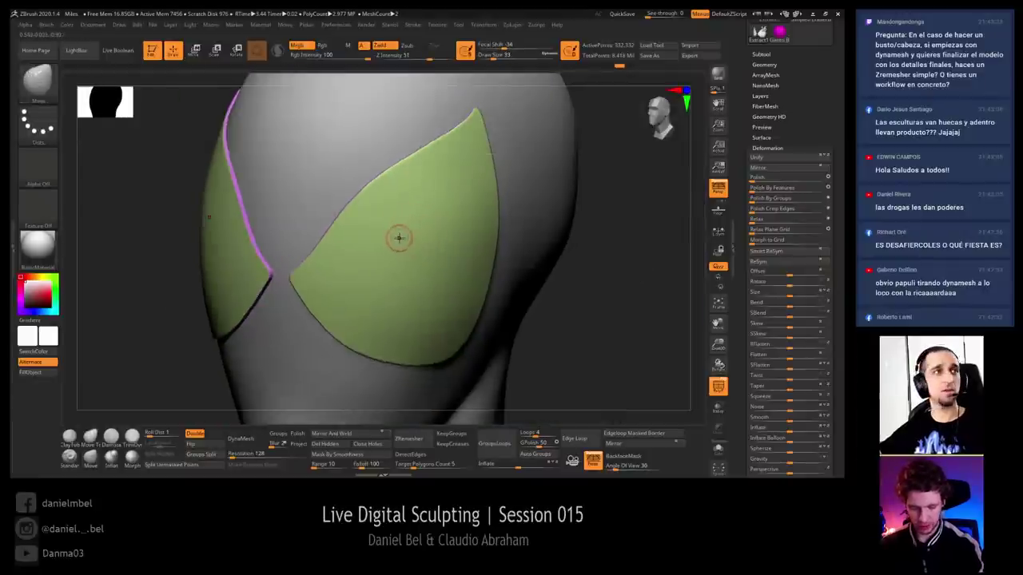
key("ctrl")
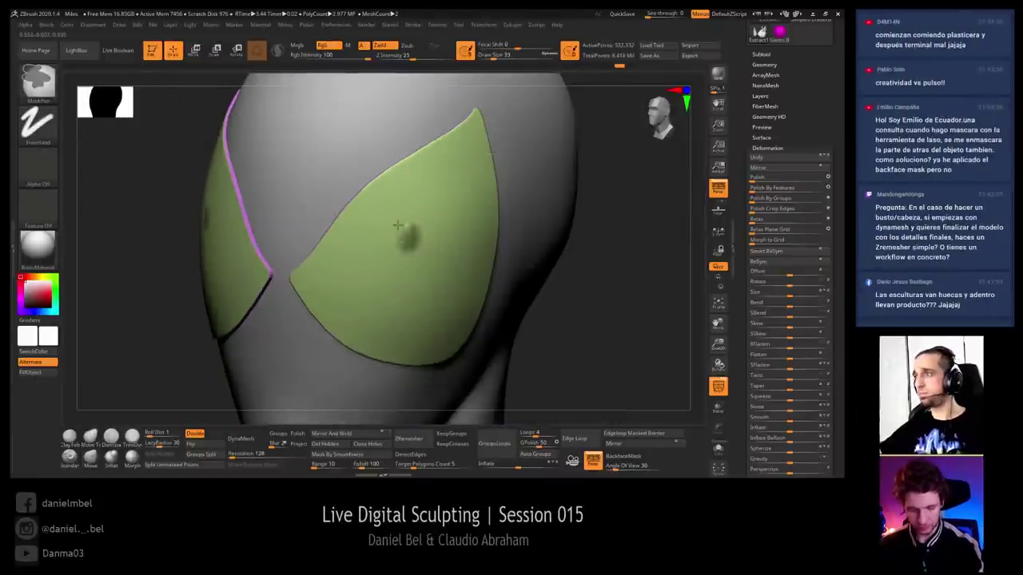
left_click_drag(398, 225, 403, 242, "ctrl")
key("ctrl+w")
right_click_drag(406, 225, 417, 327, "ctrl")
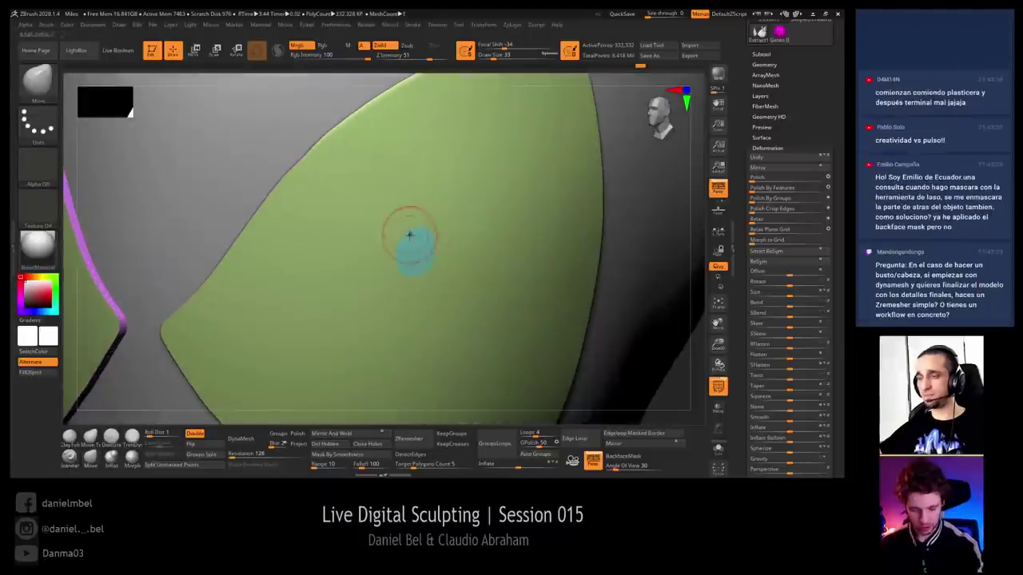
right_click_drag(406, 233, 439, 407, "ctrl")
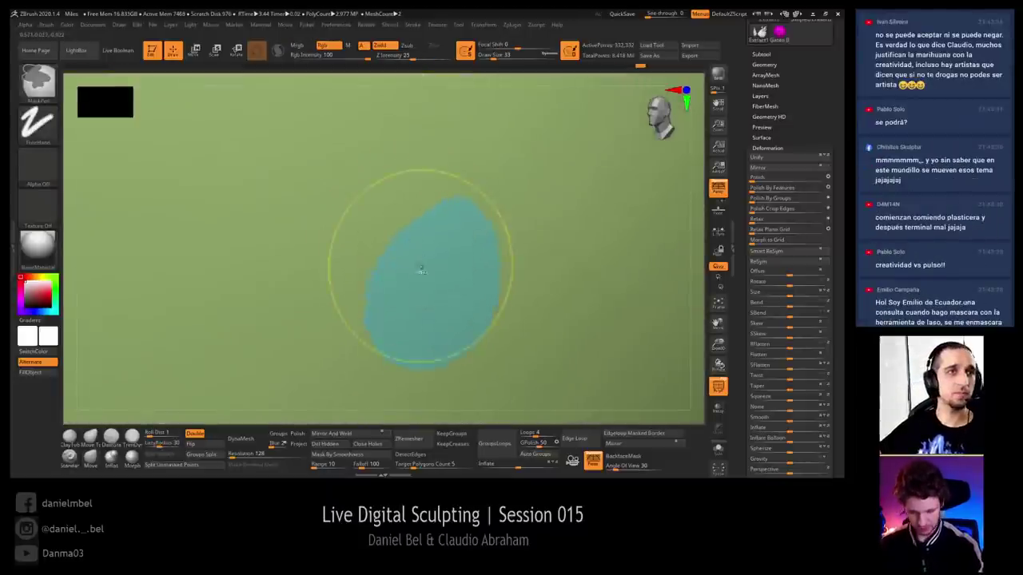
key("ctrl+w")
Reduce the draw size to 11 and smooth the jagged border of the polygroup patch with Smooth Groups
key("s")
left_click_drag(397, 240, 404, 230)
key("s")
right_click_drag(429, 213, 417, 243, "ctrl")
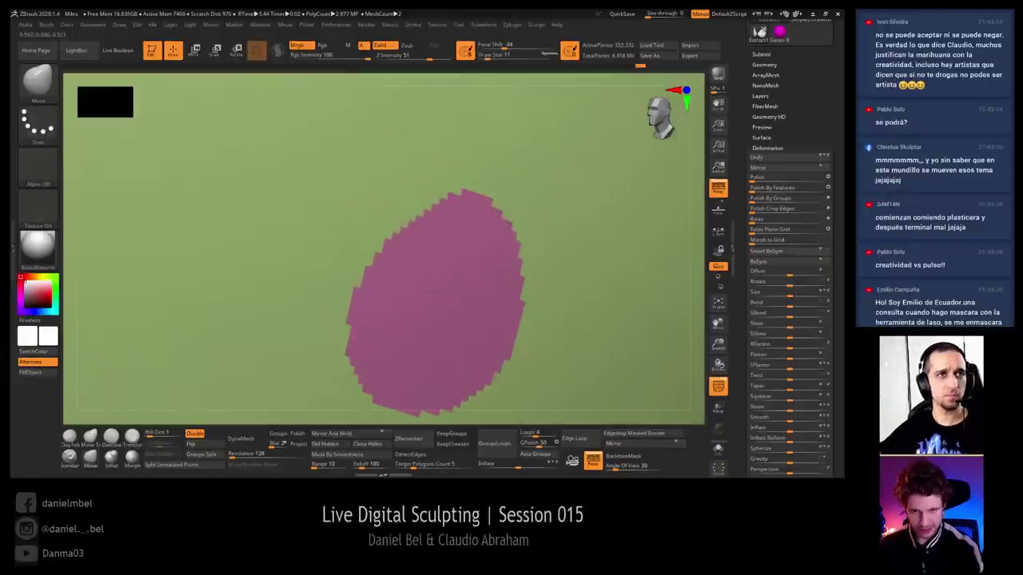
key("shift")
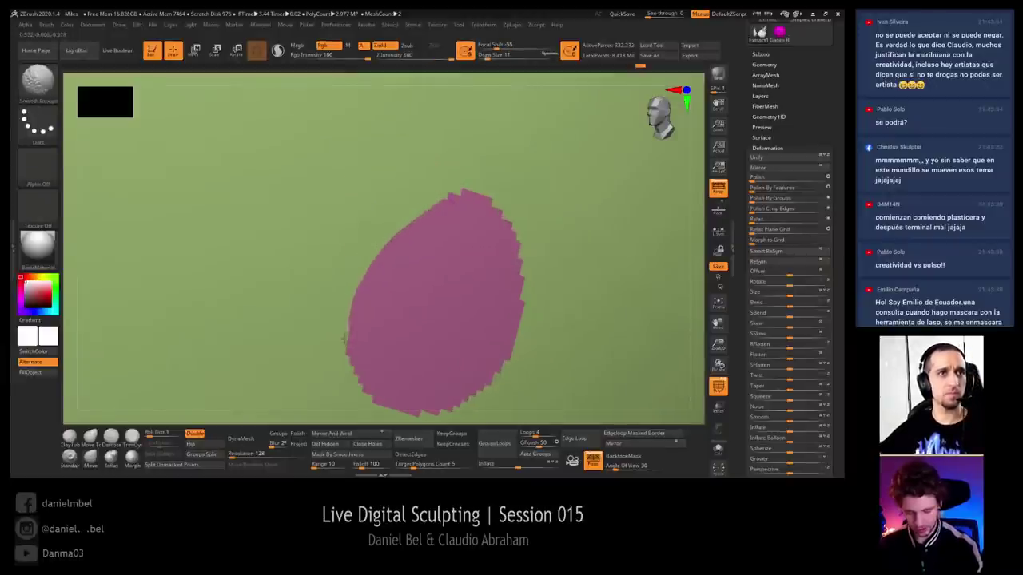
left_click_drag(343, 338, 367, 392, "shift")
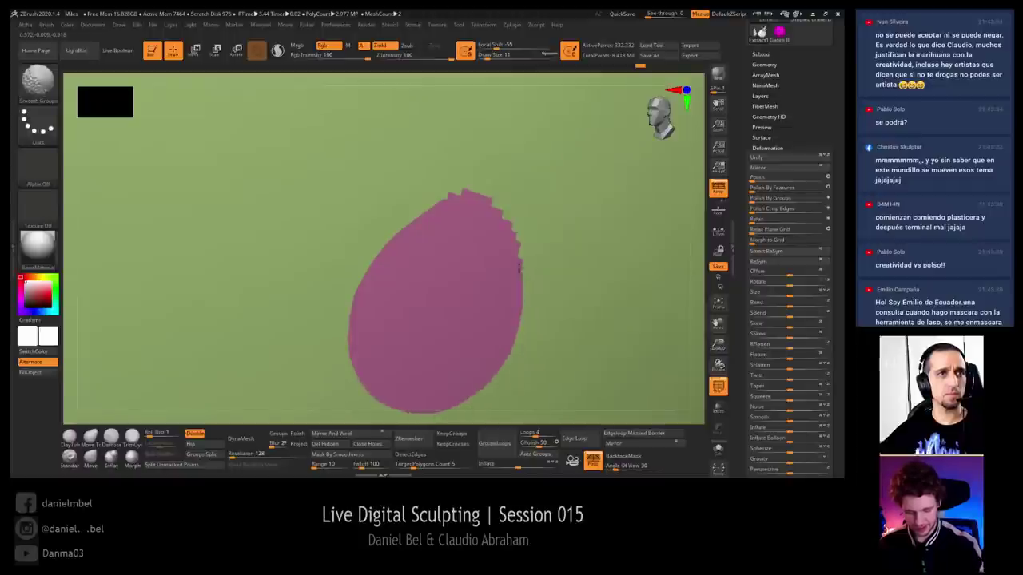
Set the draw size to 14 and undo the polygroup patch together with its border smoothing
key("s")
mouse_move(452, 211)
left_mouse_down()
mouse_move(467, 214)
mouse_move(406, 260)
left_mouse_up()
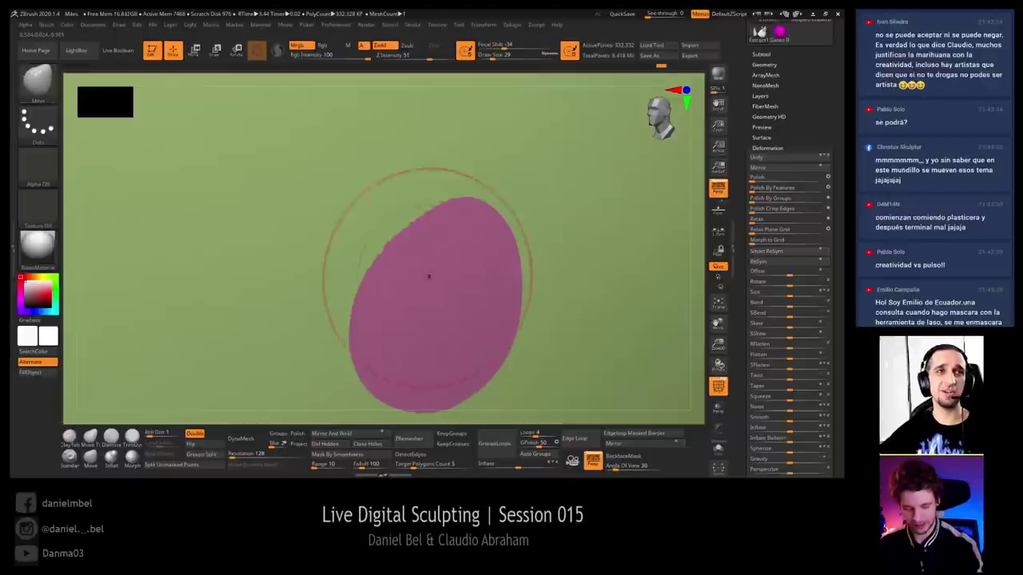
mouse_move(429, 277)
right_mouse_down()
mouse_move(463, 247)
mouse_move(456, 294)
mouse_move(451, 255)
right_mouse_up()
key("s")
left_click_drag(450, 251, 426, 234)
key("s")
key("s")
key("space")
right_click_drag(411, 232, 452, 236)
key("ctrl+z")
key("ctrl+z")
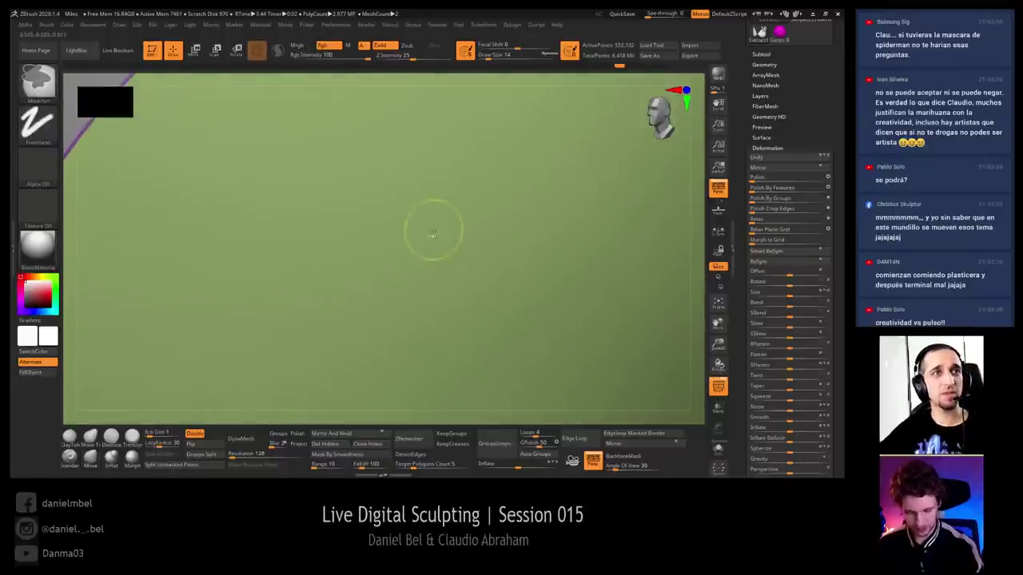
Mask a small roughly square patch on the lens surface and turn it into a separate polygroup
mouse_move(432, 226)
left_mouse_down("ctrl")
mouse_move(404, 286)
mouse_move(468, 293)
mouse_move(450, 217)
mouse_move(430, 260)
mouse_move(474, 234)
left_mouse_up("ctrl")
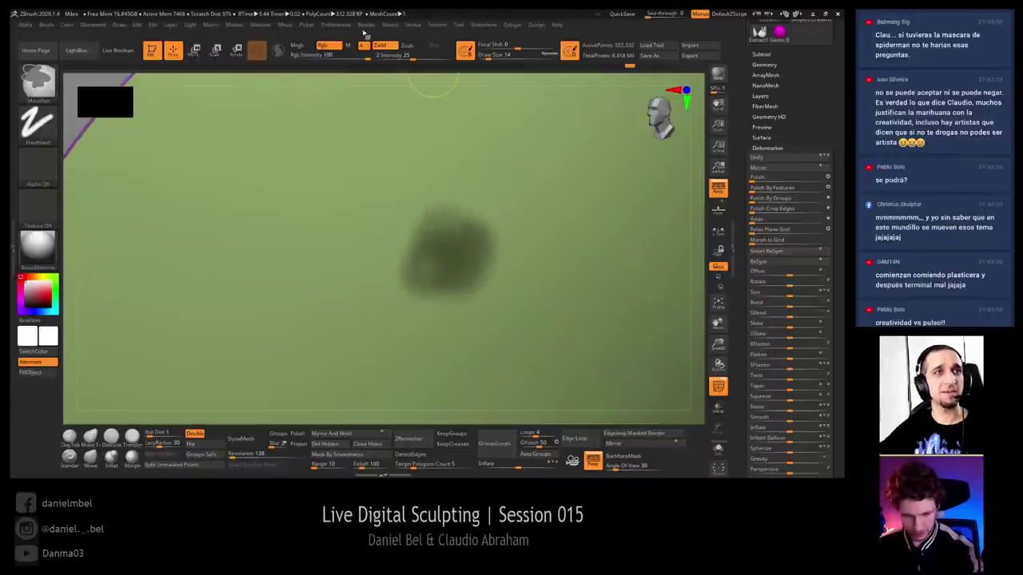
left_click(413, 25)
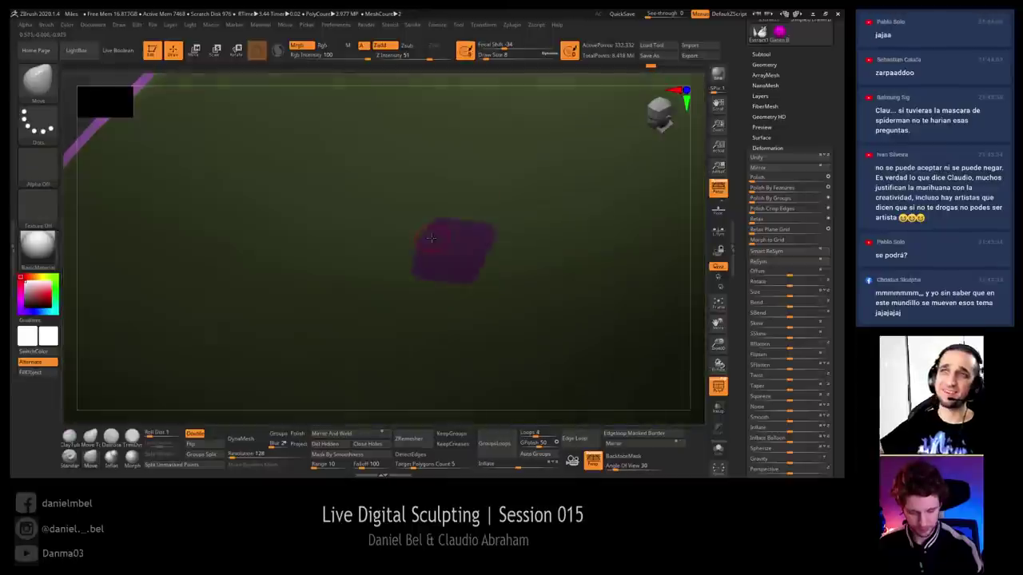
mouse_move(437, 232)
right_mouse_down()
mouse_move(436, 215)
mouse_move(428, 230)
right_mouse_up()
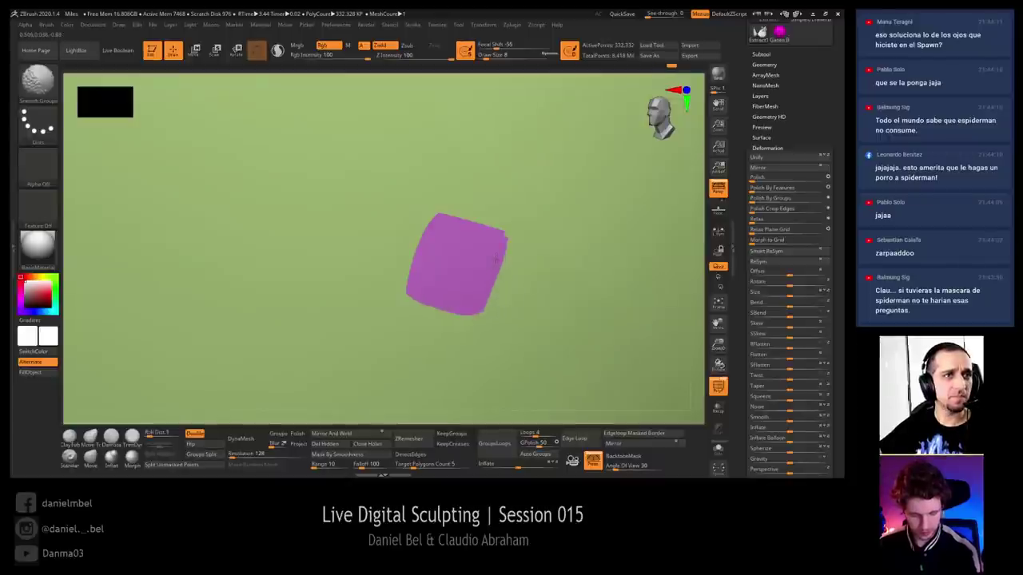
Smooth the outer edge of the square polygroup patch with Smooth Groups and reselect the Move brush
key("bracketleft")
left_click_drag(501, 241, 496, 281, "shift")
key("s")
left_click(503, 254)
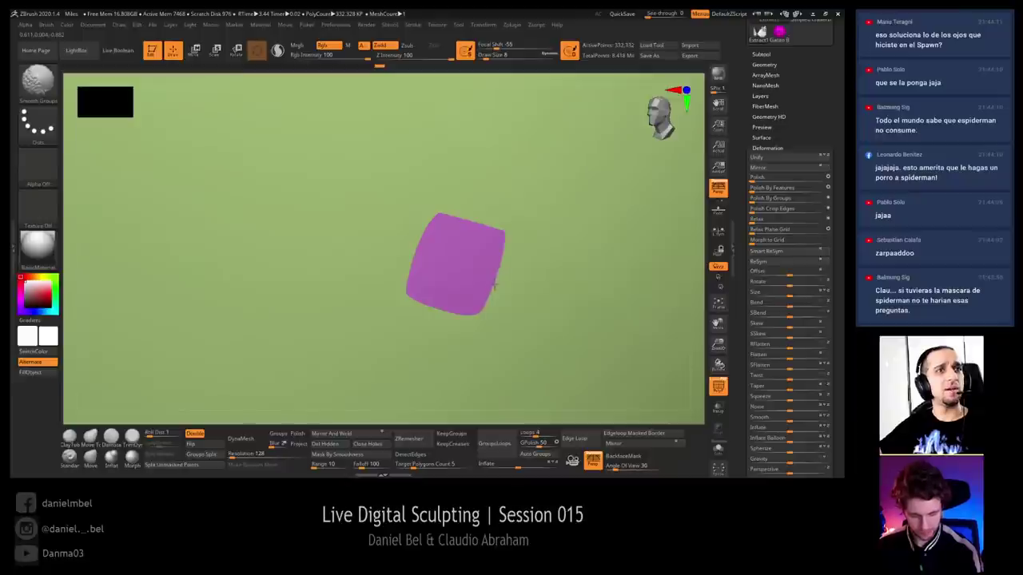
key("b")
key("m")
key("v")
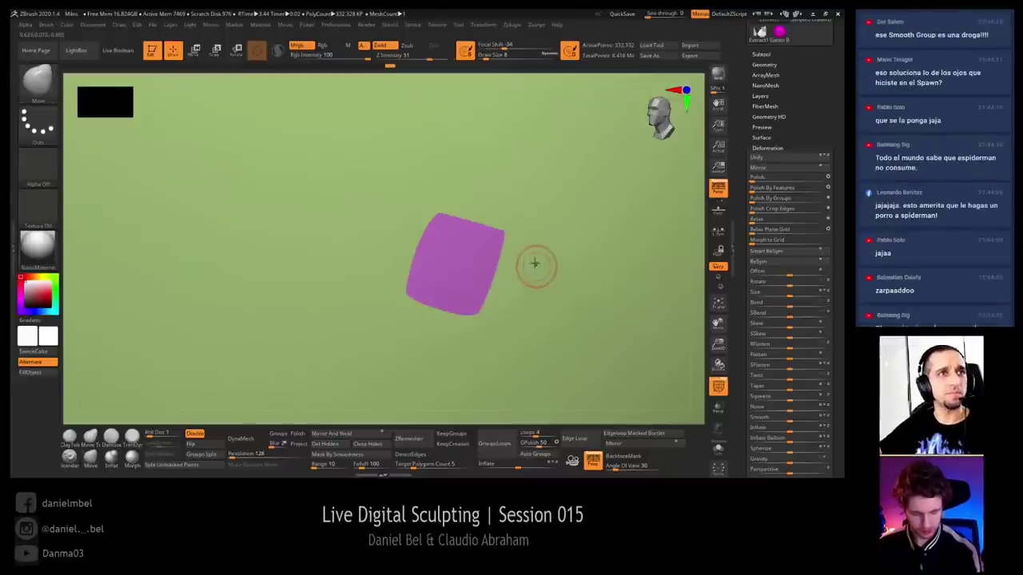
Smooth the edges of the purple polygroup patch with the Smooth Groups brush
key("shift")
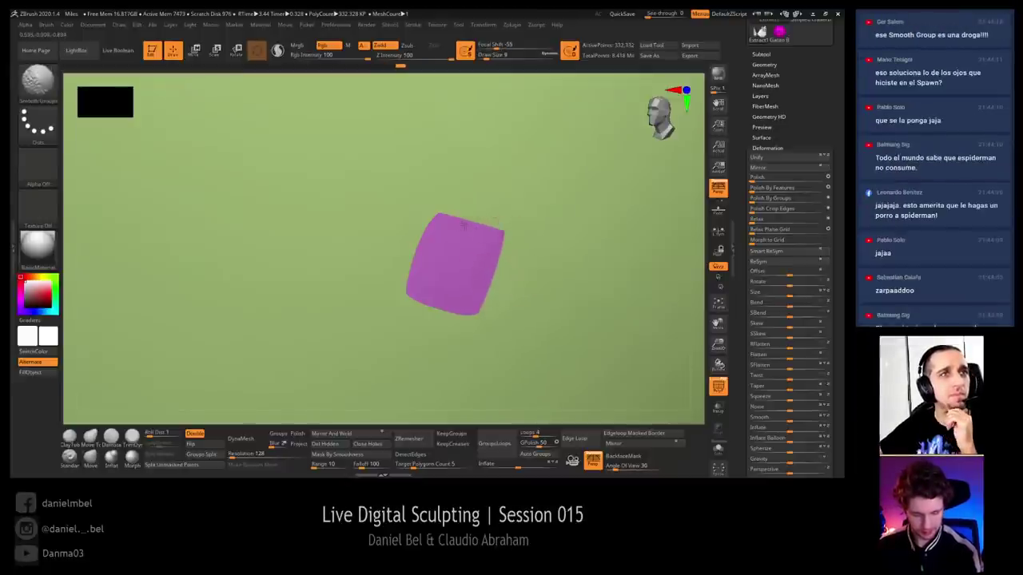
key("shift")
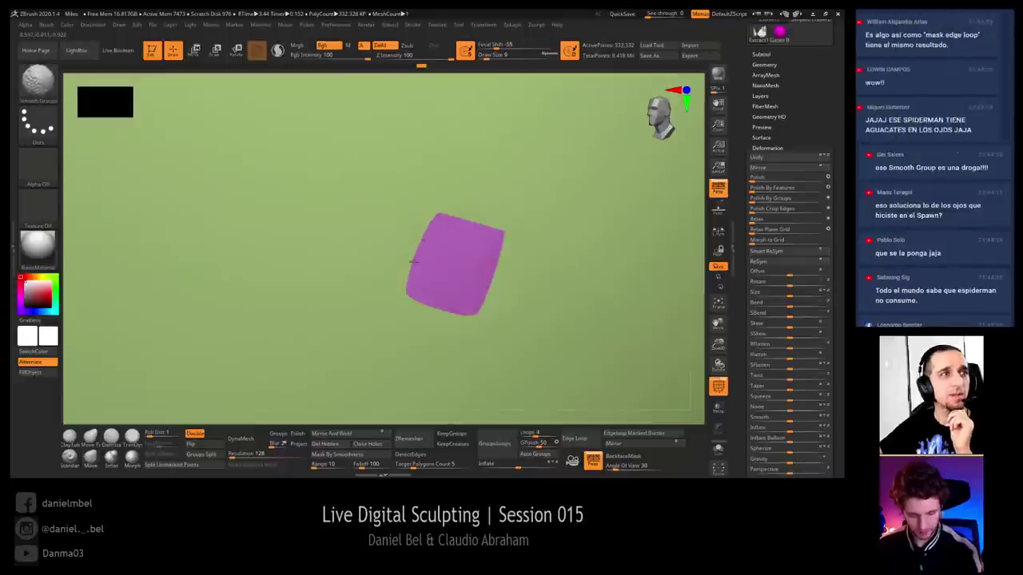
left_click_drag(426, 233, 419, 259, "shift")
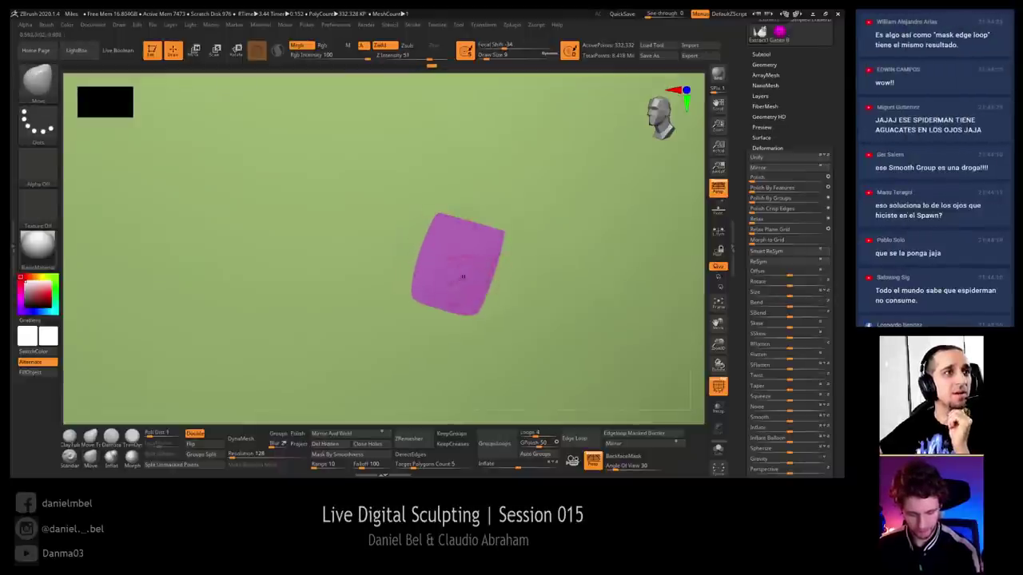
key("shift")
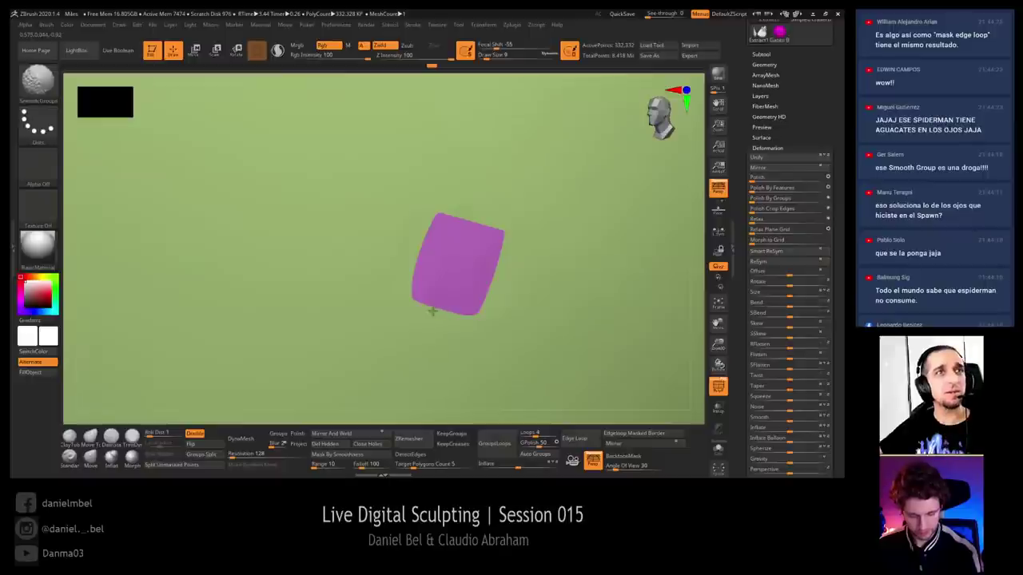
key("shift")
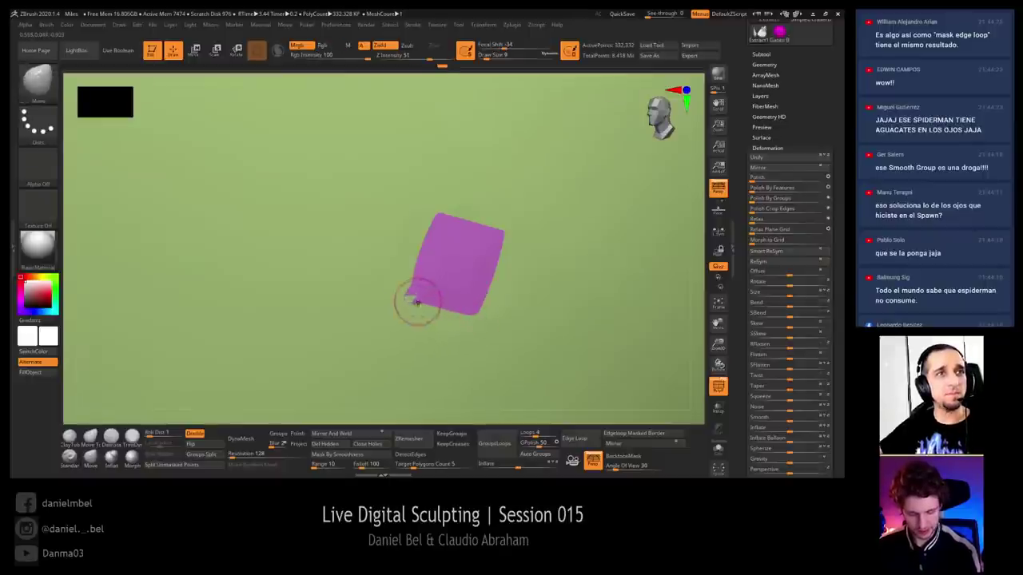
Set the draw size to 4, pull the purple patch's lower-left corner outward with the Move brush, and smooth its adjoining edges
key("s")
left_click(413, 302)
left_click_drag(414, 299, 407, 296)
key("shift")
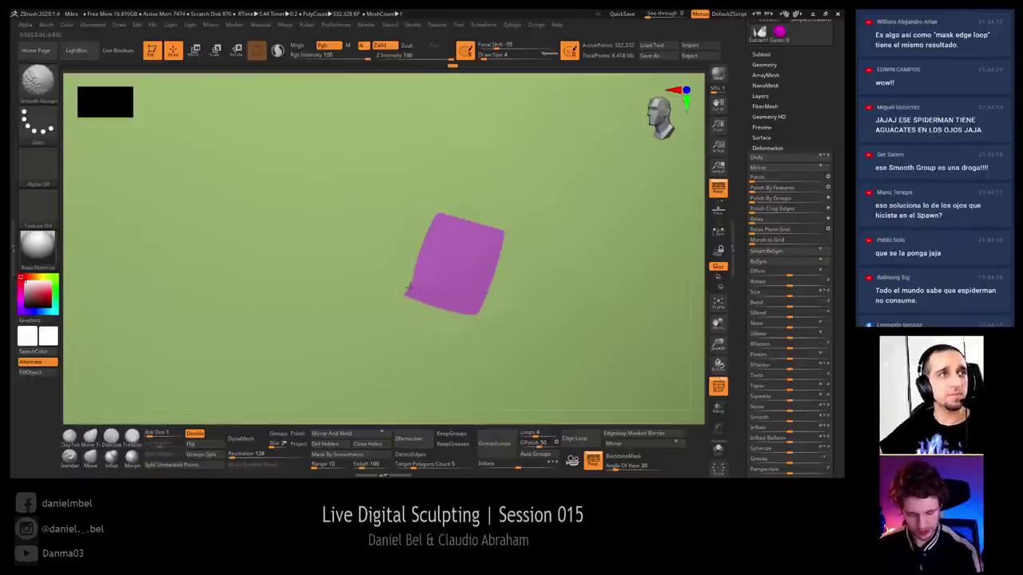
key("shift")
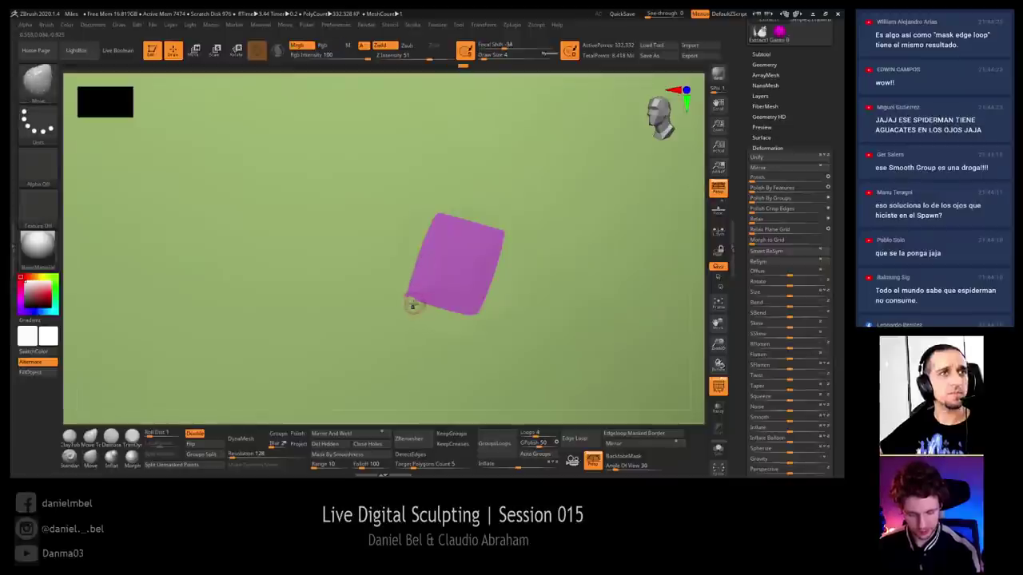
key("shift")
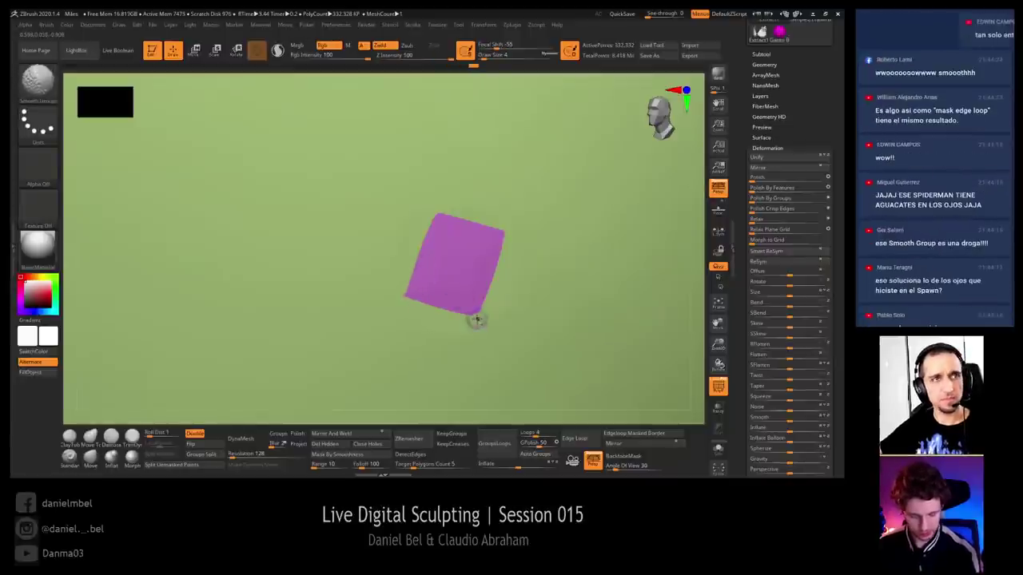
Sharpen the purple patch's remaining corners with the Move brush and straighten the edges between them with Smooth Groups
left_click_drag(477, 316, 484, 310)
key("shift")
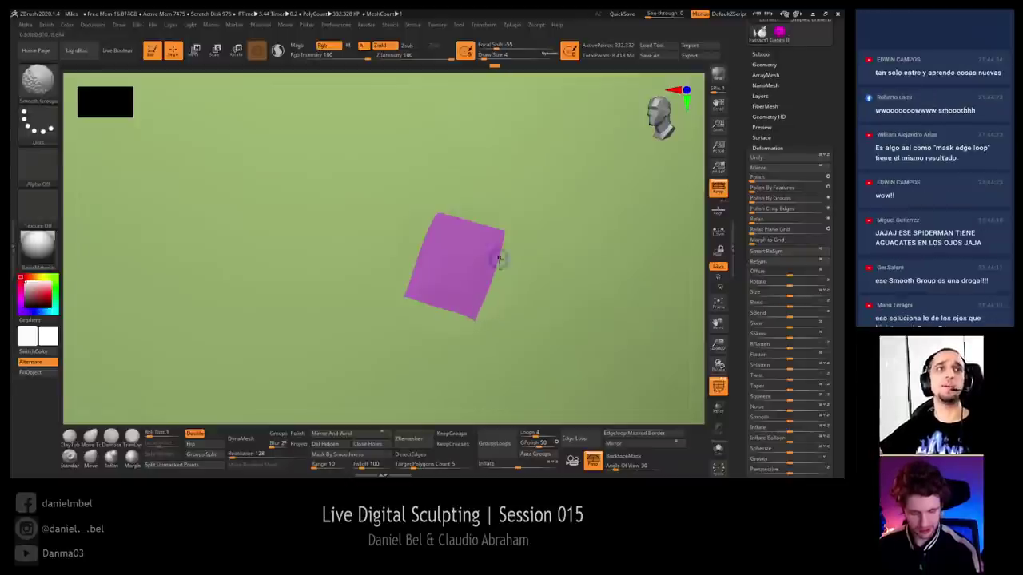
left_click_drag(440, 217, 458, 224)
key("shift")
key("shift")
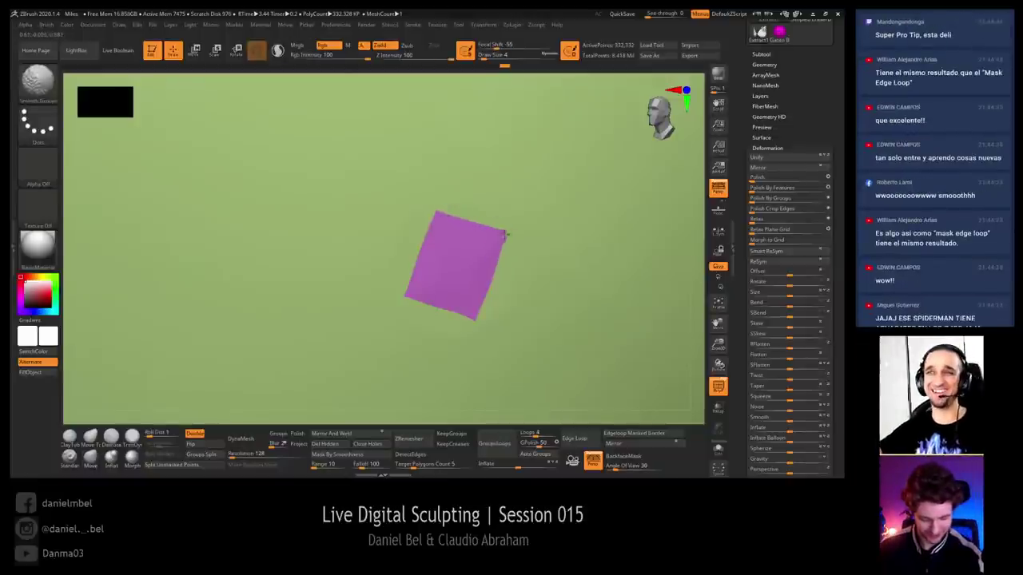
left_click_drag(498, 238, 501, 233)
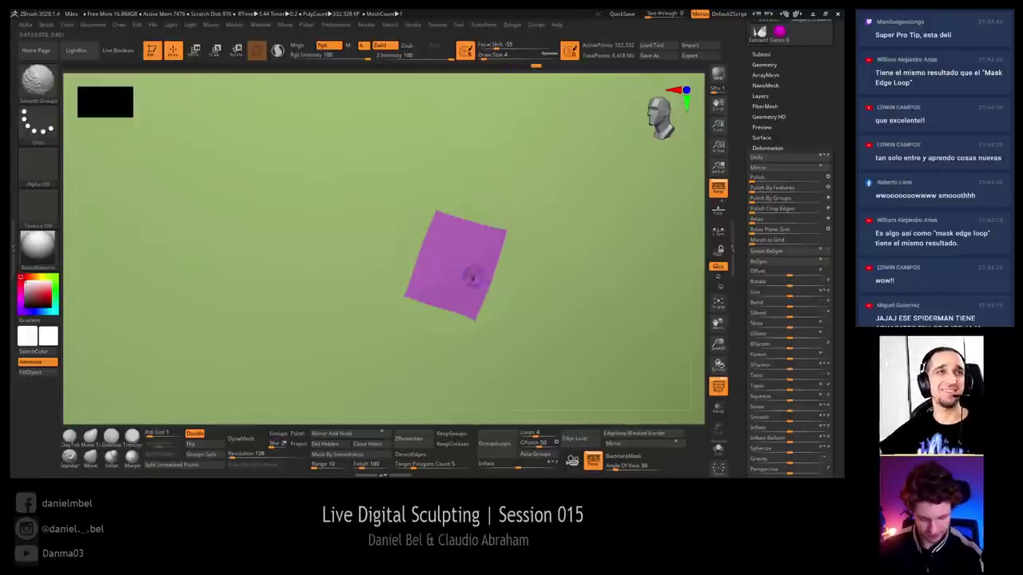
Set the draw size to 12 and step the undo history back to before the purple patches on the eye panels
key("s")
left_click_drag(473, 278, 479, 274)
key("bracketleft")
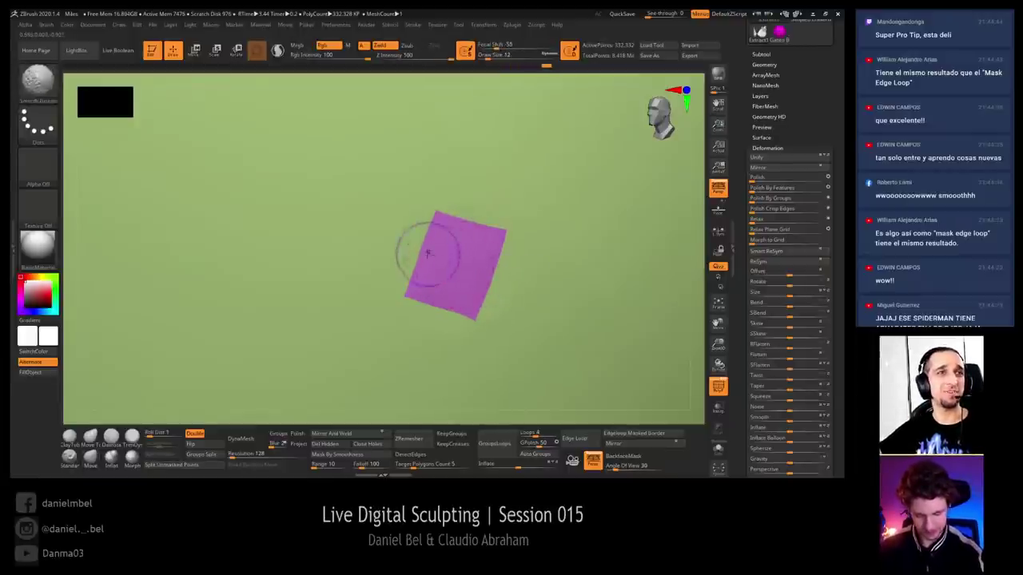
mouse_move(463, 248)
right_mouse_down("ctrl")
mouse_move(480, 219)
mouse_move(483, 279)
mouse_move(485, 269)
mouse_move(467, 352)
mouse_move(467, 198)
right_mouse_up("ctrl")
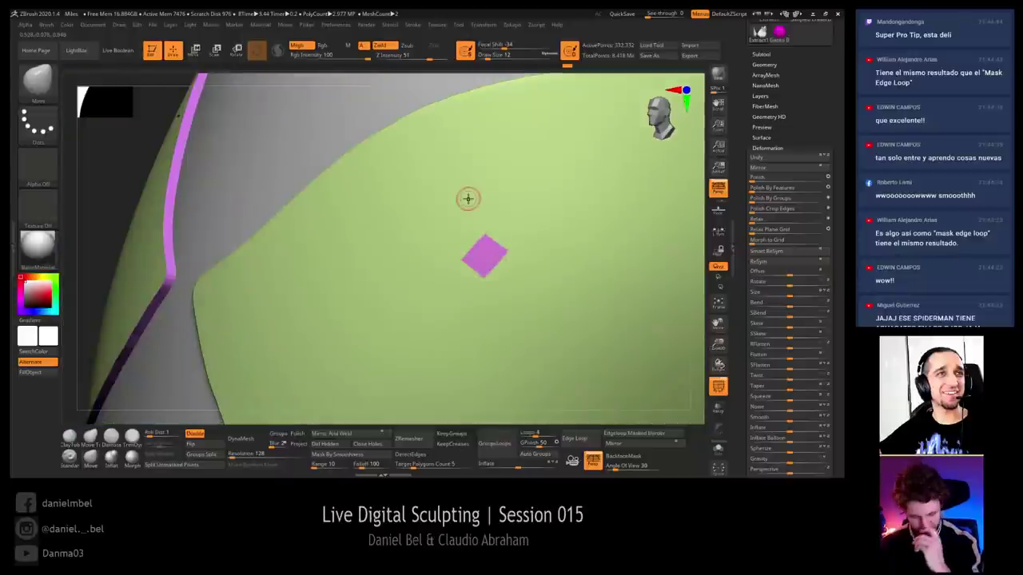
right_click_drag(485, 240, 480, 278, "ctrl")
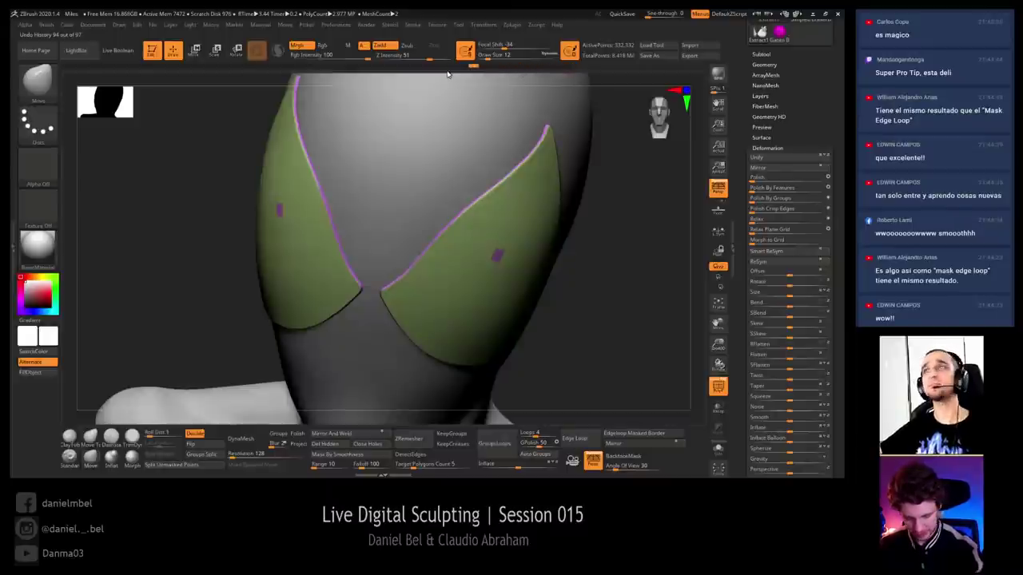
left_click_drag(344, 67, 298, 67)
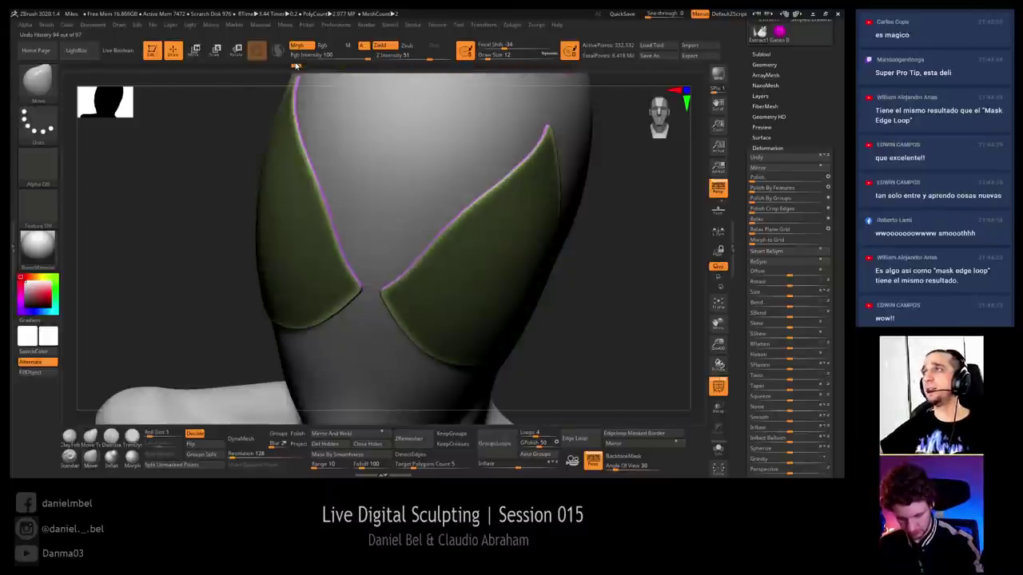
Clear the mask from the green eye panels
right_click_drag(577, 265, 331, 260)
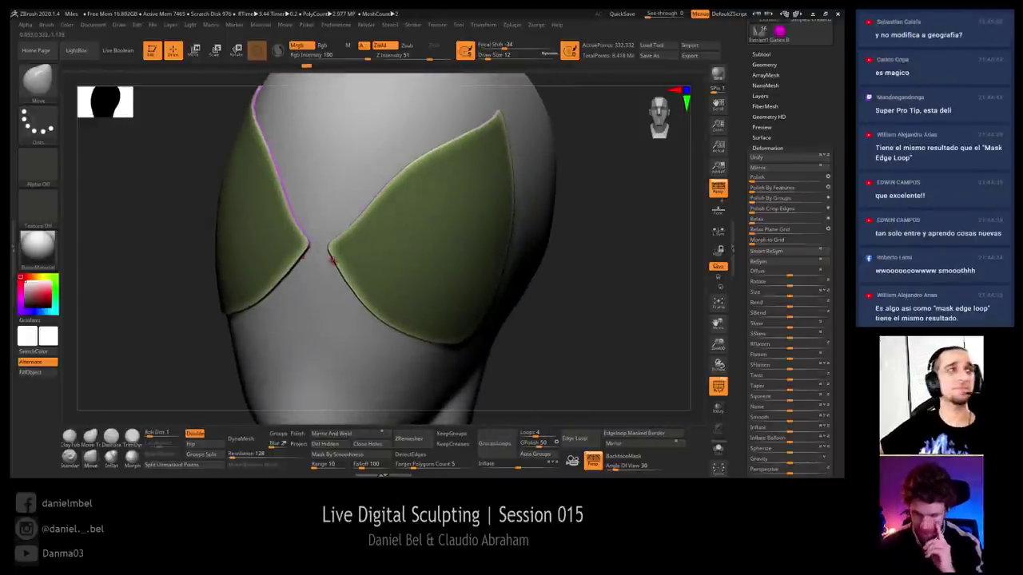
right_click_drag(579, 317, 506, 260)
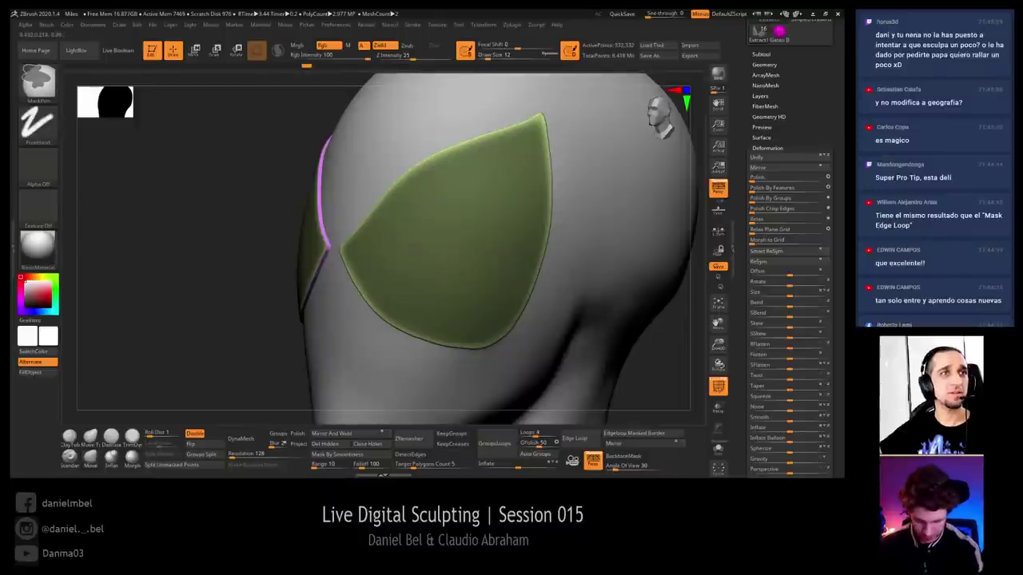
left_click(327, 295, "ctrl")
left_click(421, 284)
right_click_drag(421, 285, 444, 163)
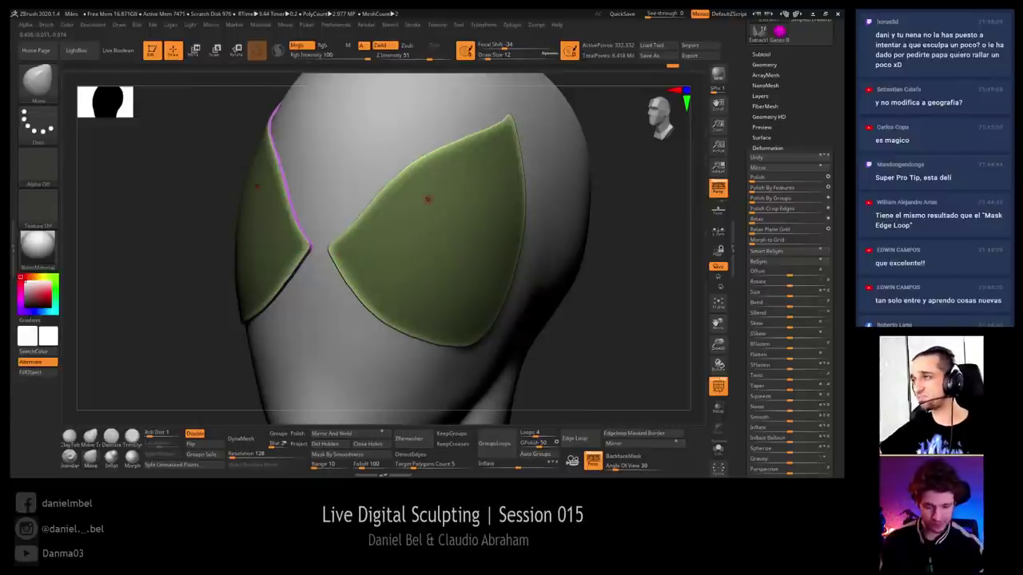
left_click_drag(635, 249, 646, 262, "ctrl")
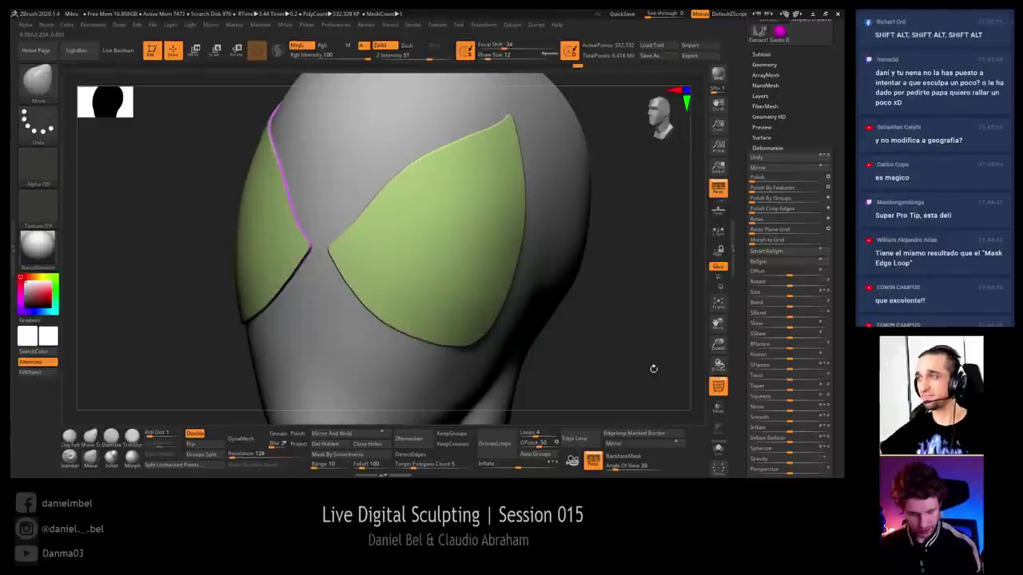
Isolate the eye panels, place the rotation gizmo on one of them, and show the whole head again in draw mode
left_click(718, 453)
left_click_drag(619, 379, 514, 363)
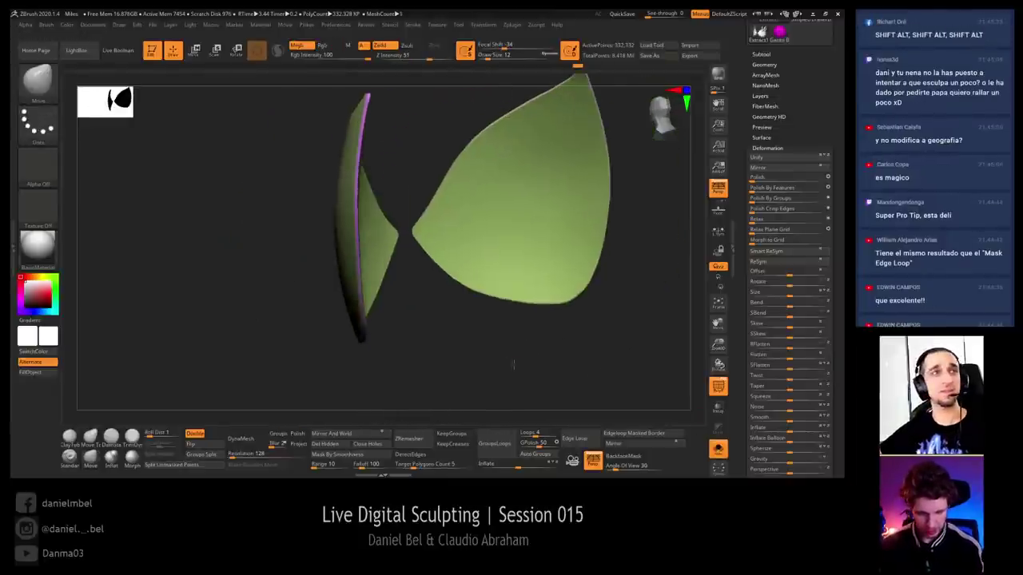
key("r")
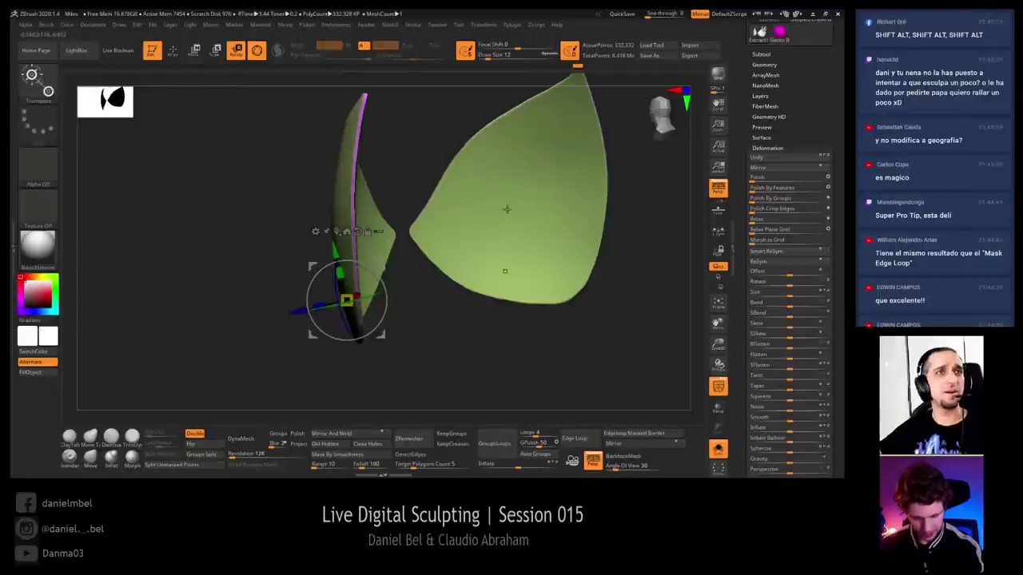
left_click(507, 209, "alt")
left_click_drag(513, 350, 482, 260)
key("q")
left_click(720, 452)
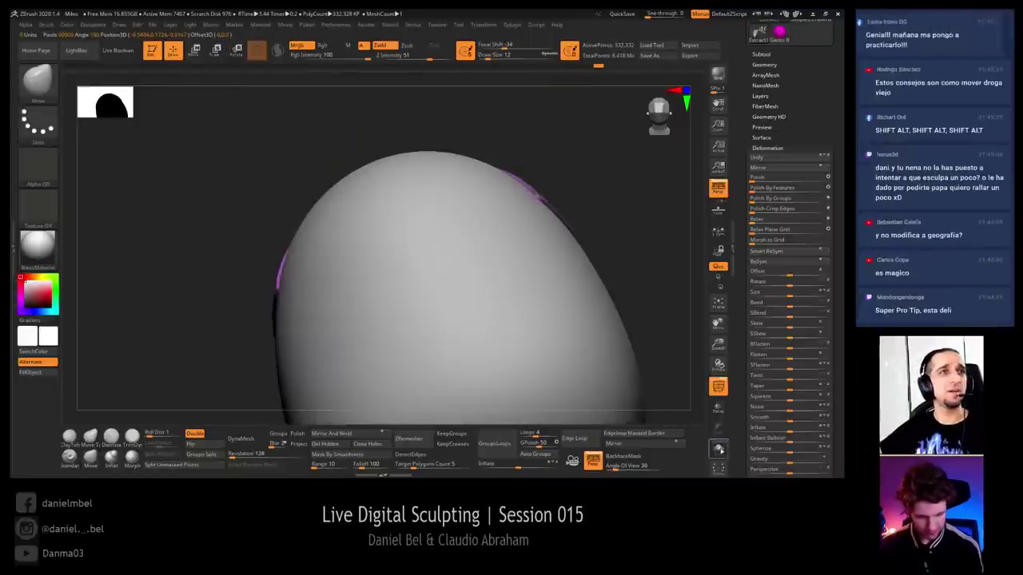
Place the rotation gizmo on the eye panel with the head visible, and return to draw mode
left_click_drag(588, 178, 564, 200)
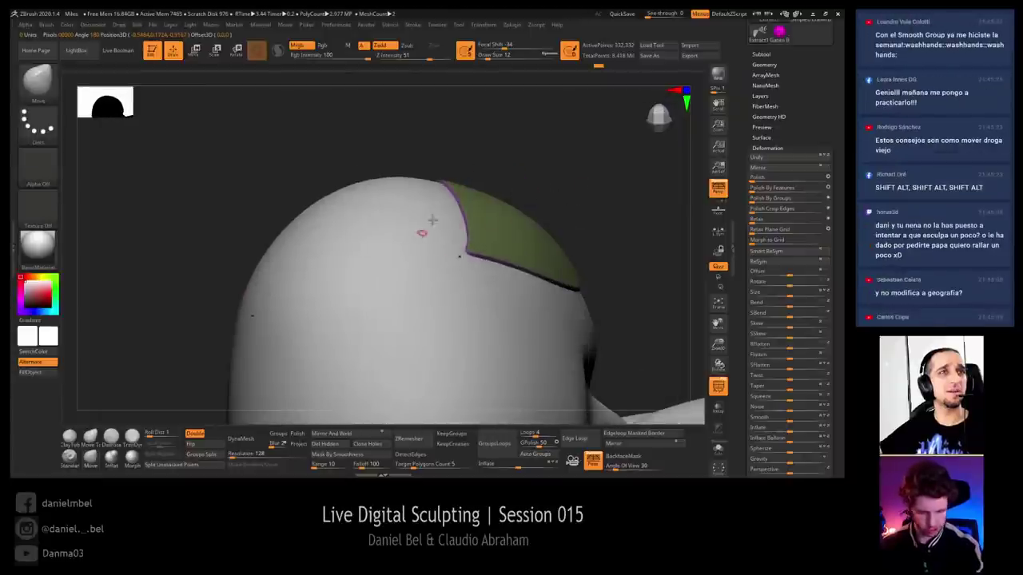
left_click_drag(272, 260, 270, 224)
left_click(418, 267, "alt")
left_click_drag(655, 380, 620, 349)
key("r")
left_click(577, 234)
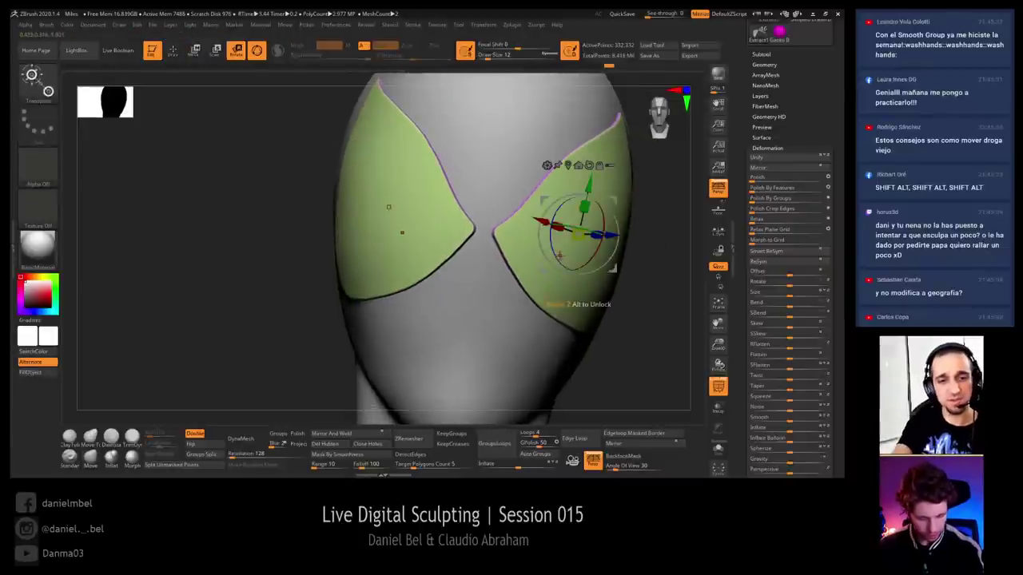
left_click(525, 275)
key("q")
Isolate the eye panels in Solo mode and examine their shape with the polygroup colours switched off and back on
mouse_move(632, 359)
left_mouse_down("alt")
mouse_move(612, 359)
mouse_move(645, 356)
left_mouse_up("alt")
left_click(718, 448)
key("shift+f")
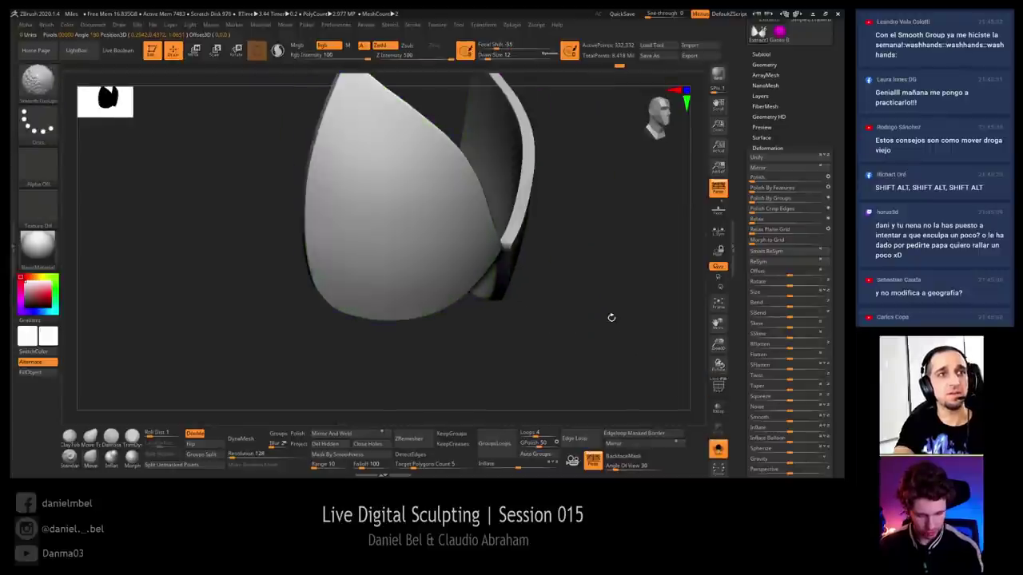
mouse_move(610, 317)
left_mouse_down()
mouse_move(593, 312)
mouse_move(602, 327)
left_mouse_up()
key("shift+f")
left_click_drag(602, 328, 570, 347, "alt")
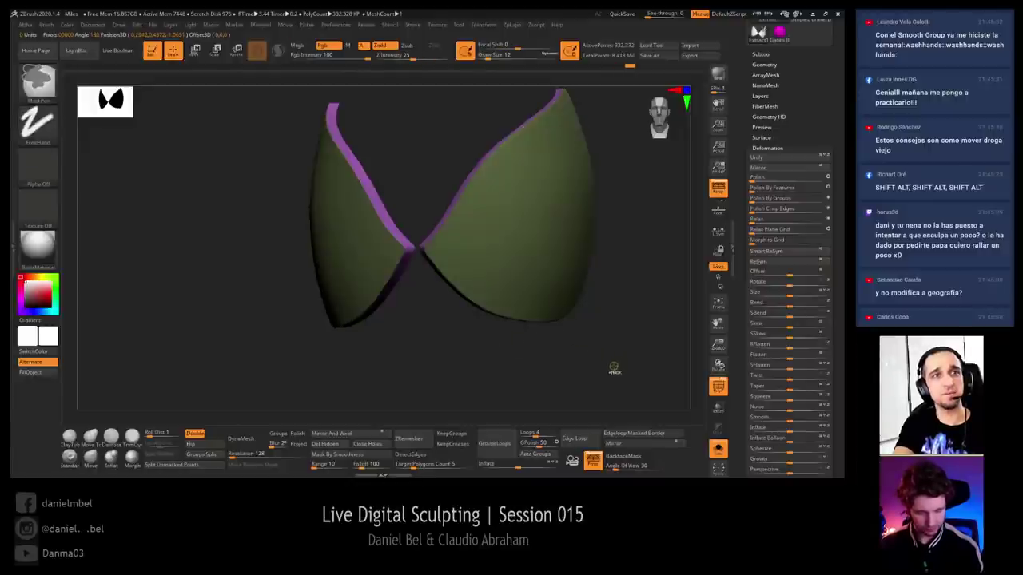
Mask both isolated eye panels completely
left_click_drag(621, 310, 628, 354, "ctrl")
key("w")
left_click(538, 210, "alt")
key("q")
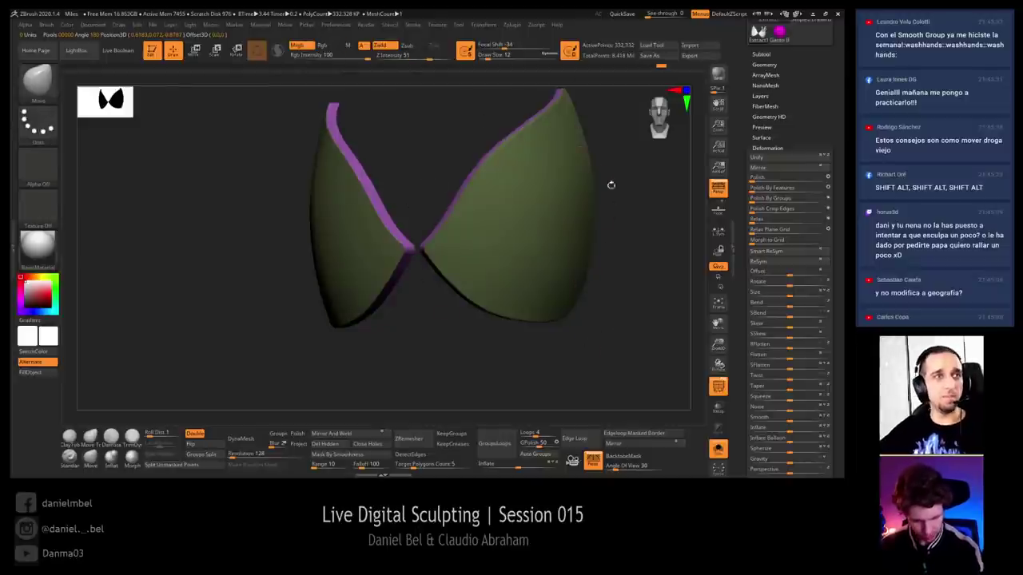
key("ctrl")
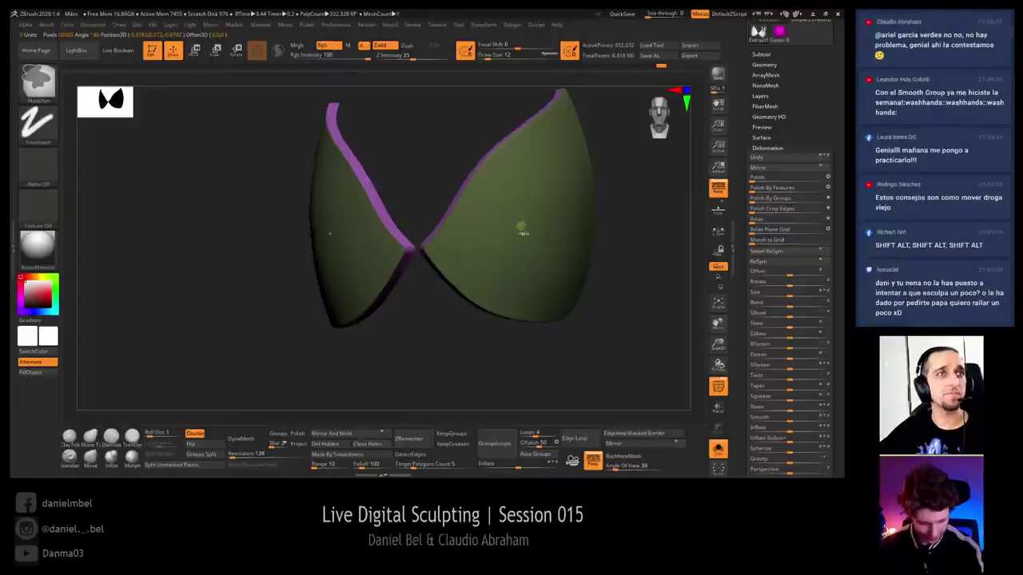
left_click_drag(628, 242, 642, 256)
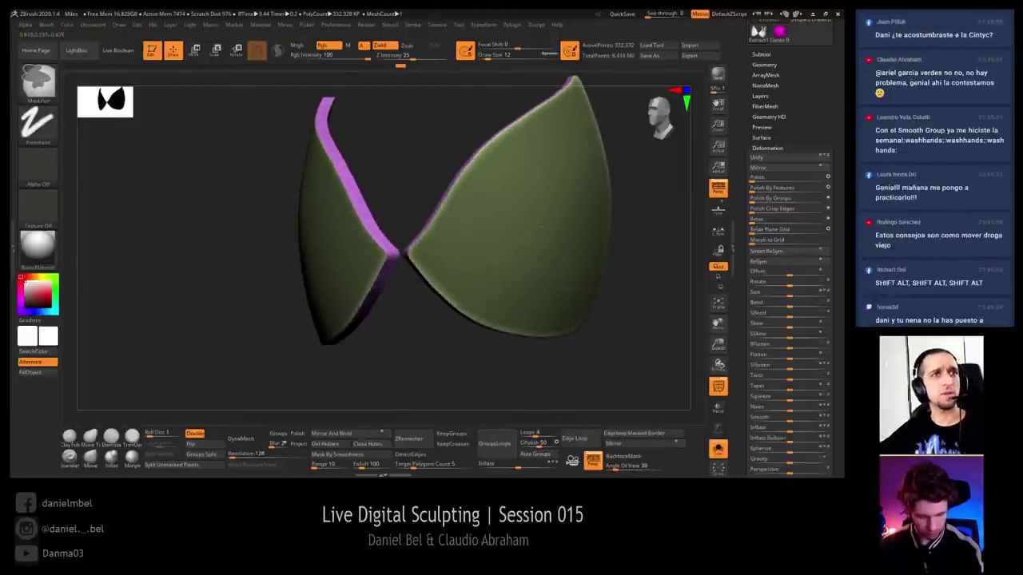
Blur the eye panels' mask, and sharpen it repeatedly to leave an unmasked rim around their front faces
left_click(540, 230, "ctrl")
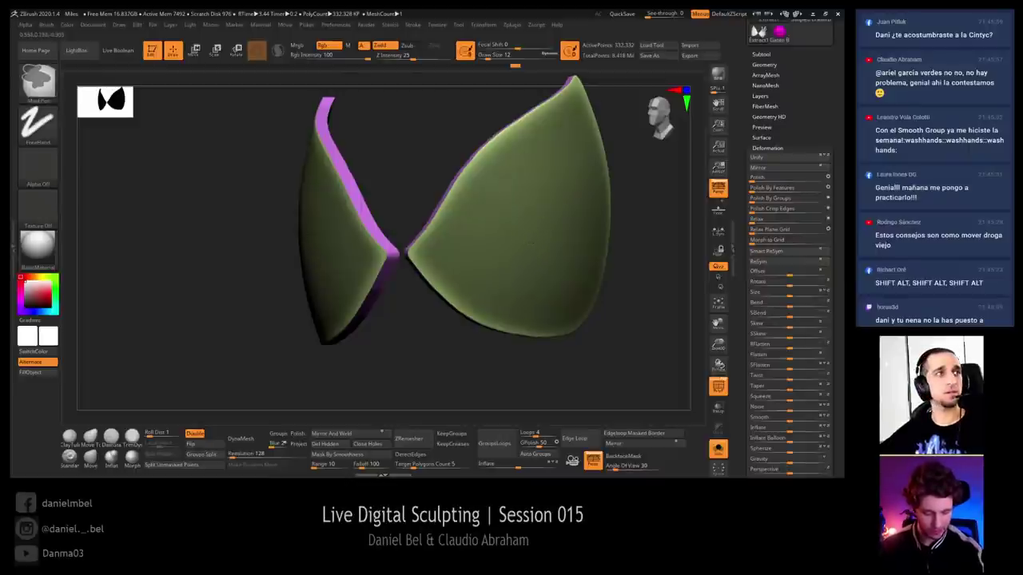
left_click(530, 238, "ctrl+alt")
left_click(530, 237, "ctrl+alt")
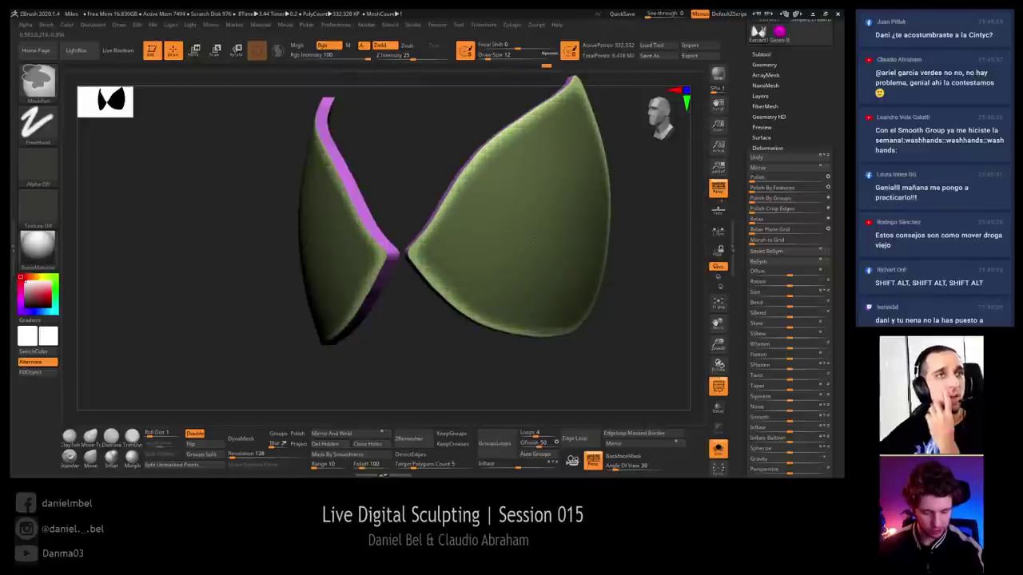
left_click(534, 241, "ctrl+alt")
left_click(535, 243, "ctrl+alt")
left_click(535, 242, "ctrl+alt")
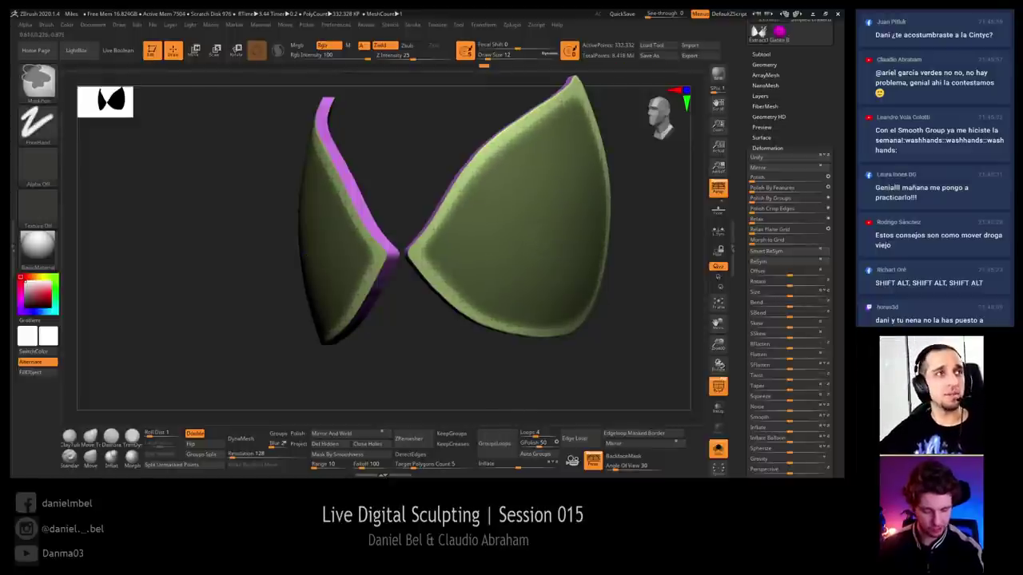
Switch to the Move brush, and show the masking settings in place of the deformation settings
key("b")
key("m")
key("v")
left_click(767, 148)
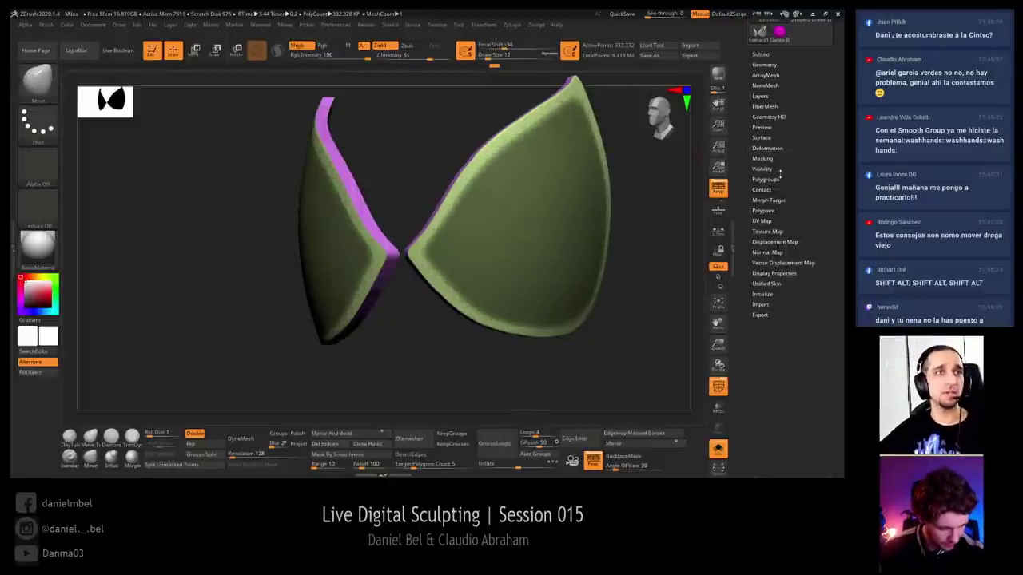
left_click(763, 159)
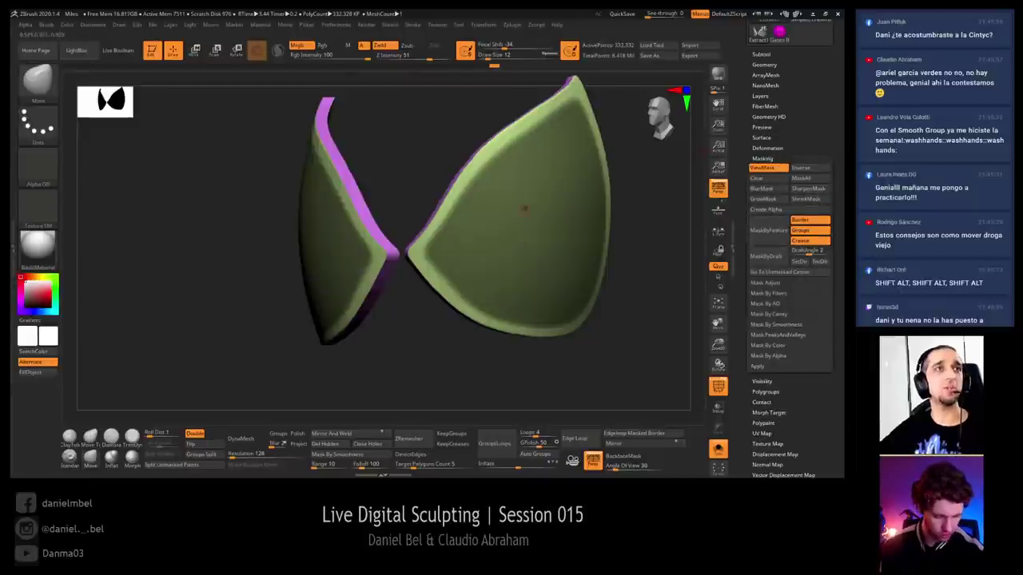
Blur the eye panels' mask further and sharpen it again to widen the unmasked rim around their front faces
left_click_drag(629, 280, 616, 305)
key("ctrl")
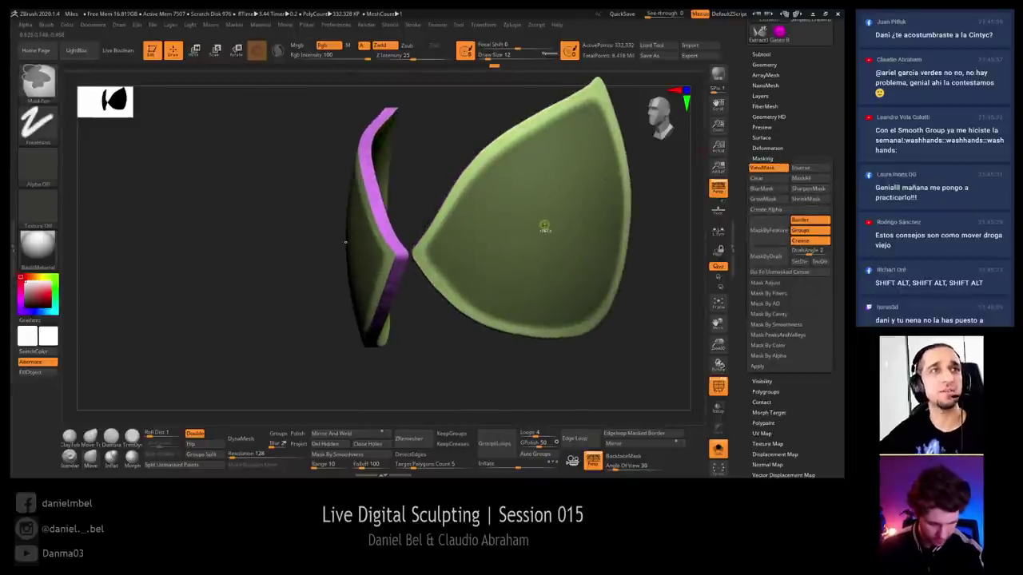
left_click(547, 231, "ctrl")
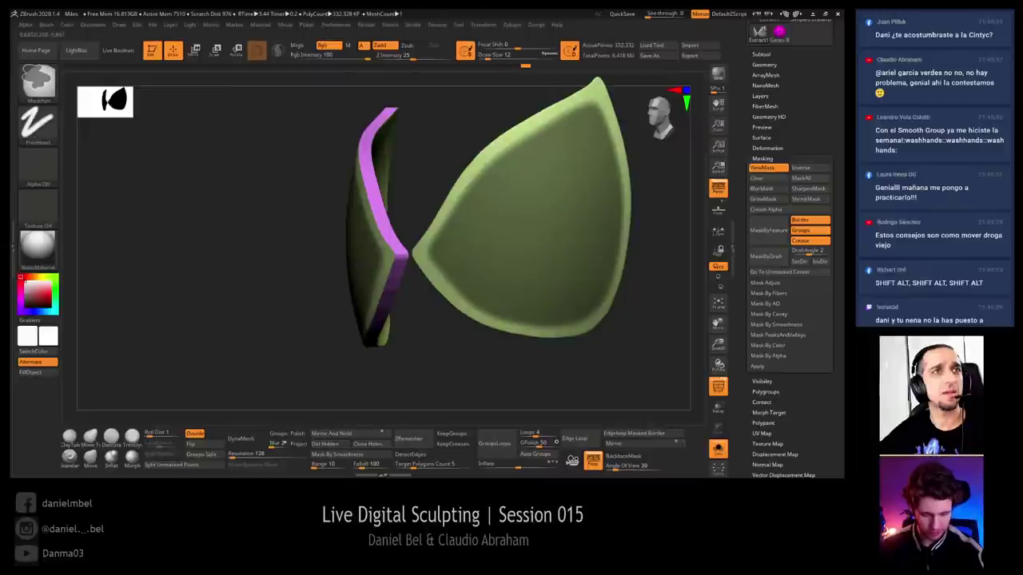
left_click(550, 247, "ctrl")
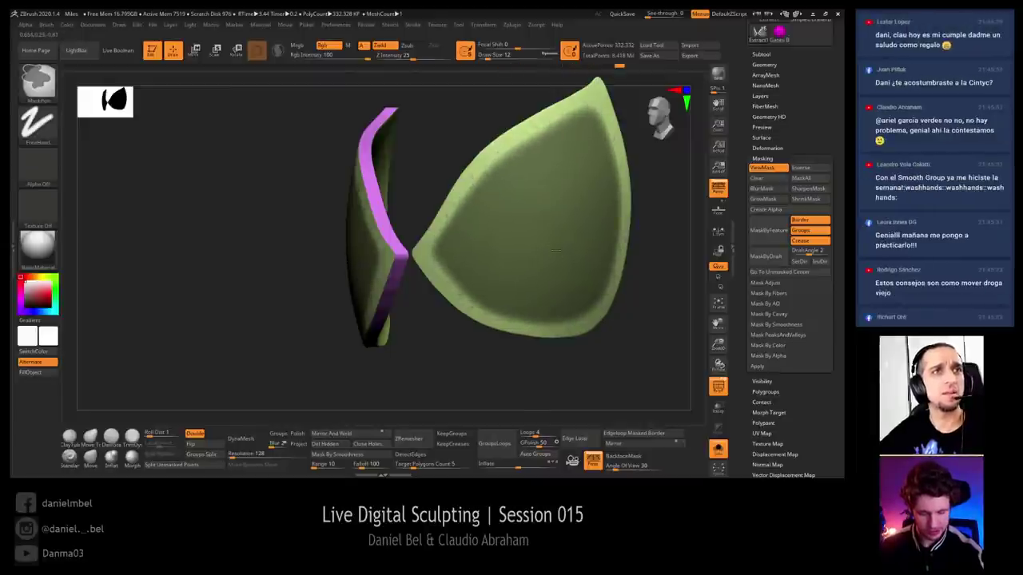
left_click(556, 252, "ctrl+alt")
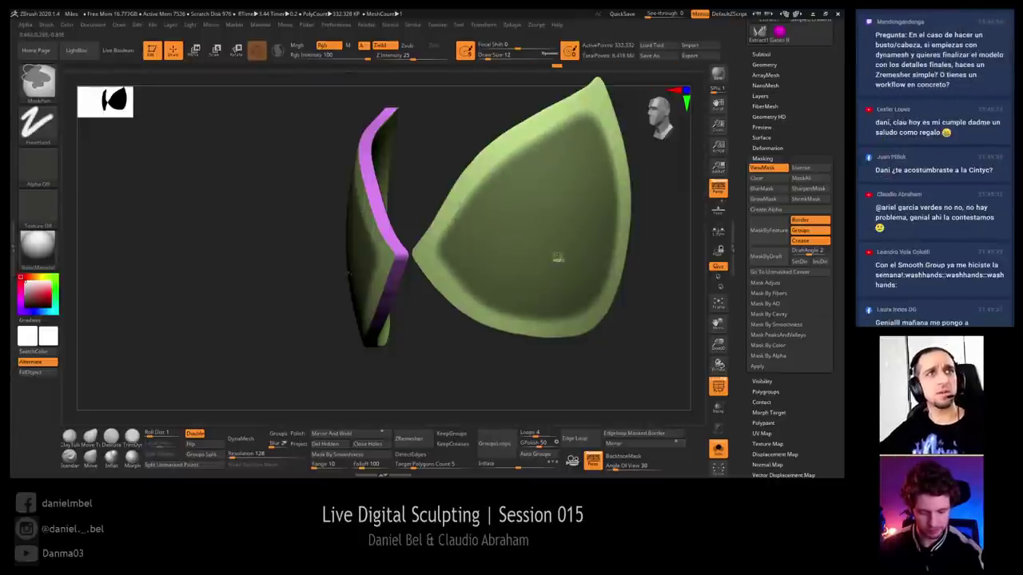
left_click(555, 255, "ctrl")
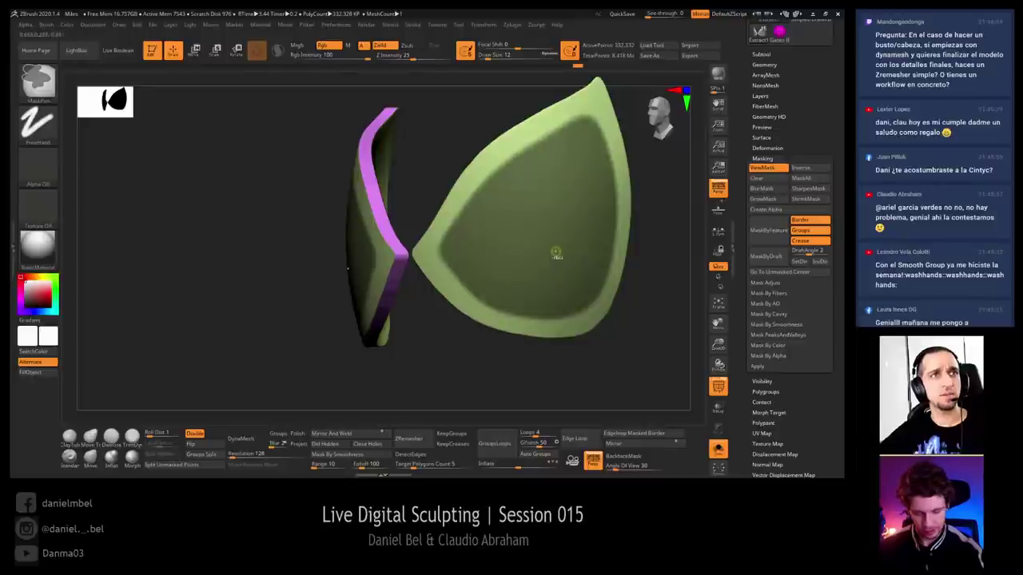
Check the eye panels' mask by inverting it and back, and insert an edge loop along the masked border
mouse_move(515, 381)
right_mouse_down("ctrl")
mouse_move(500, 372)
mouse_move(511, 369)
right_mouse_up("ctrl")
left_click(513, 367, "ctrl")
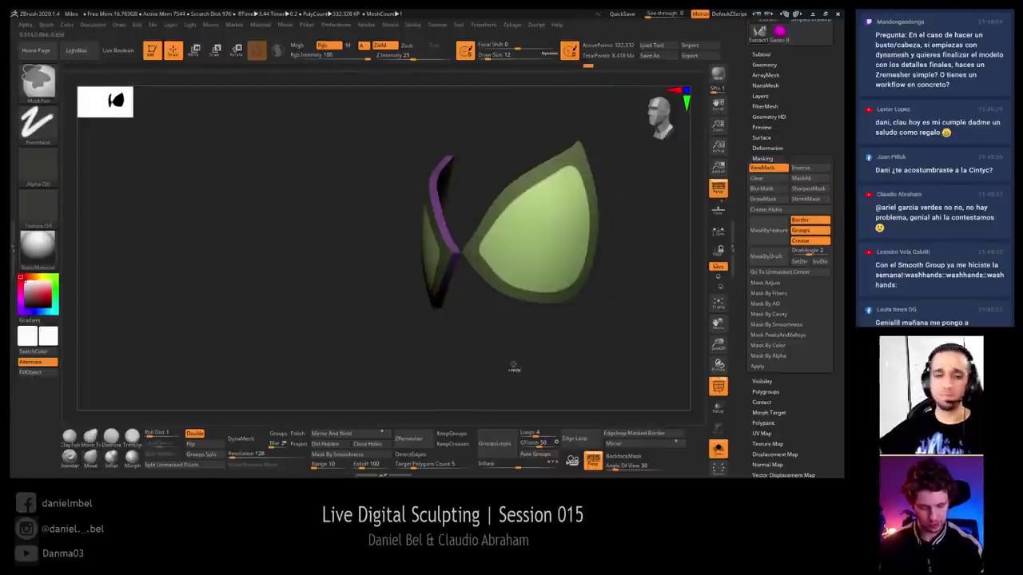
left_click(508, 329, "ctrl")
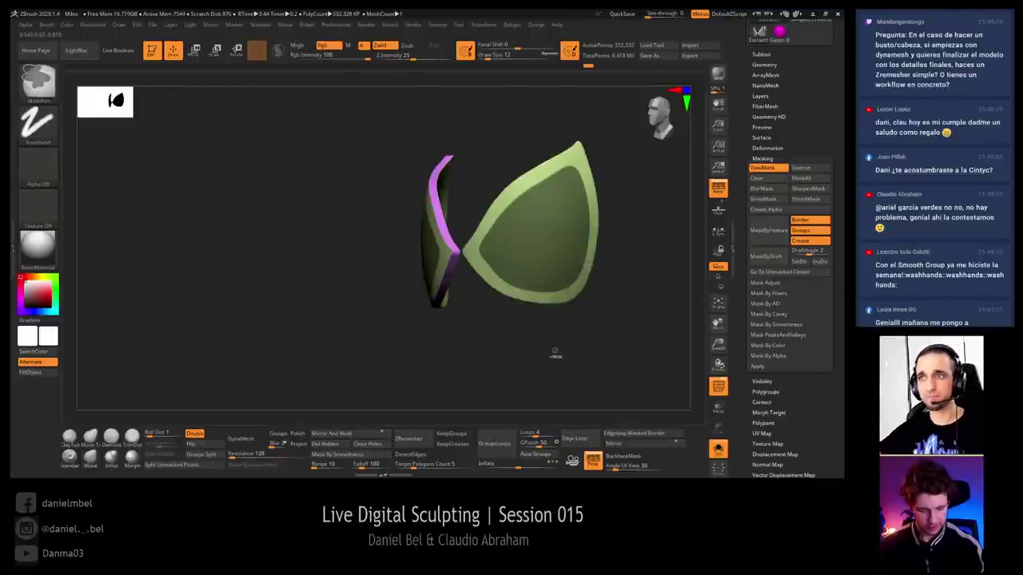
key("ctrl")
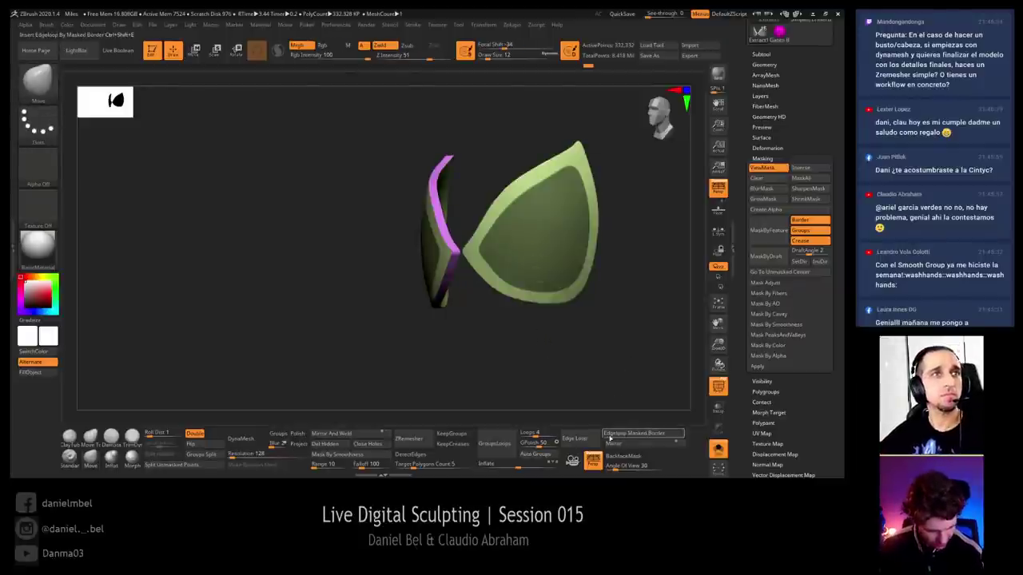
left_click(625, 436)
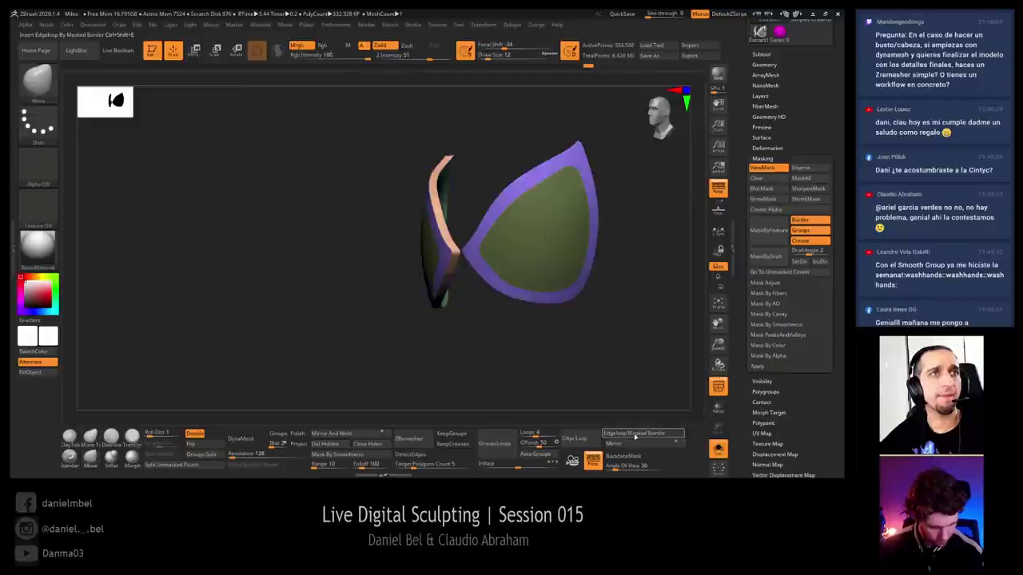
Clear the eye panels' mask and turn Solo mode off, with the Move brush enlarged to size 31
left_click_drag(431, 357, 593, 358)
left_click(718, 449)
key("bracketright")
key("bracketright")
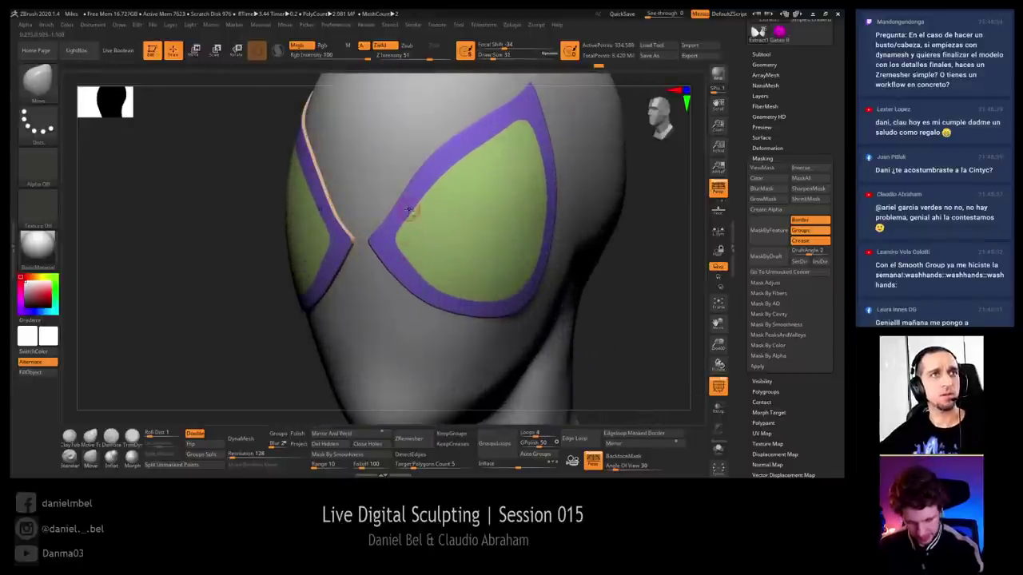
Smooth the polygroup border between the purple rim and the green panel near the inner corner of the eye
right_click_drag(409, 223, 405, 263, "alt")
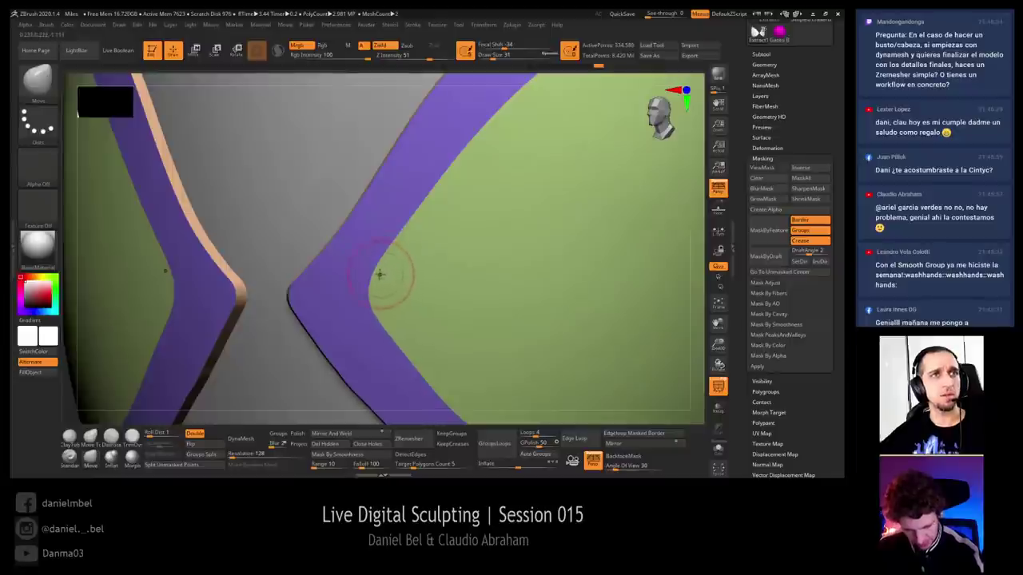
key("shift")
left_click_drag(430, 199, 468, 152, "shift")
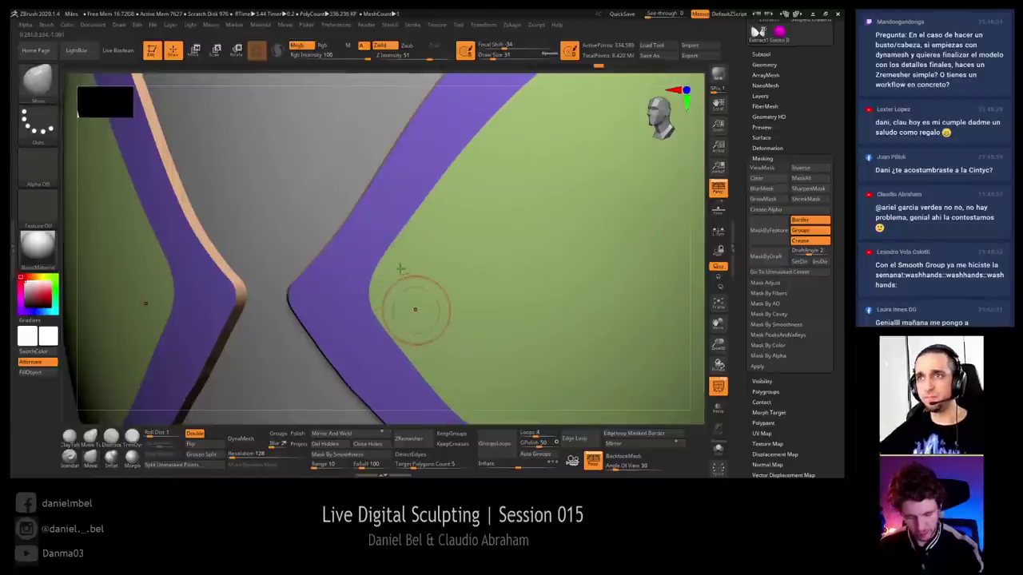
right_click_drag(415, 309, 428, 255, "alt")
left_click_drag(427, 256, 364, 204)
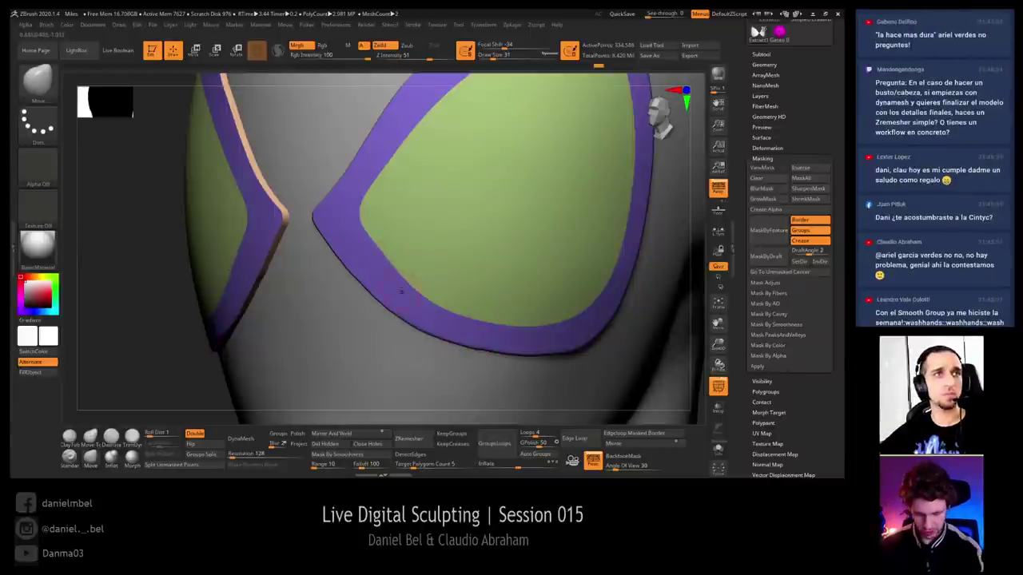
right_click_drag(394, 238, 430, 277)
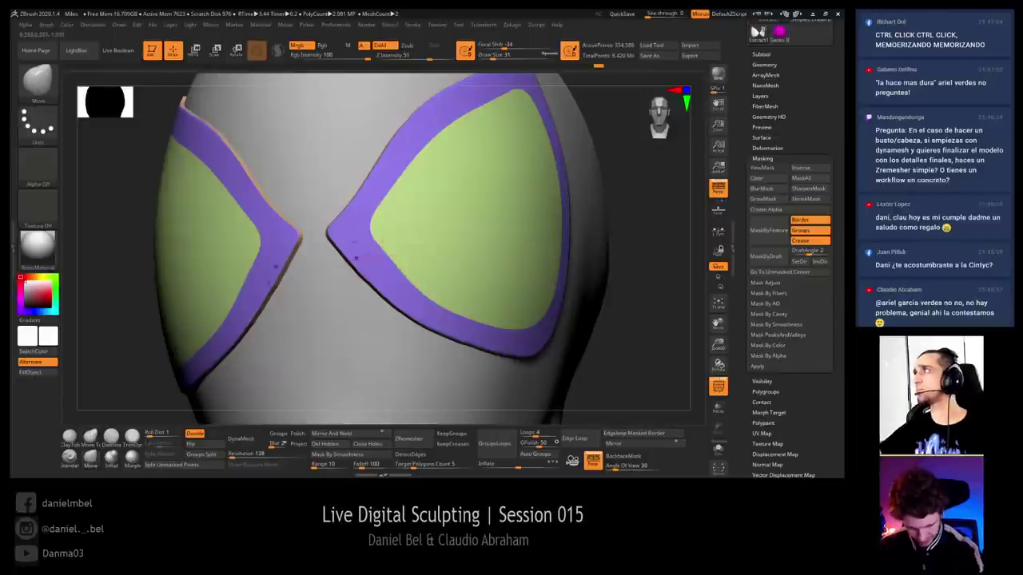
Try to pull the green panel's inner corner toward the nose with an enlarged Nudge brush, and undo the stroke
key("b")
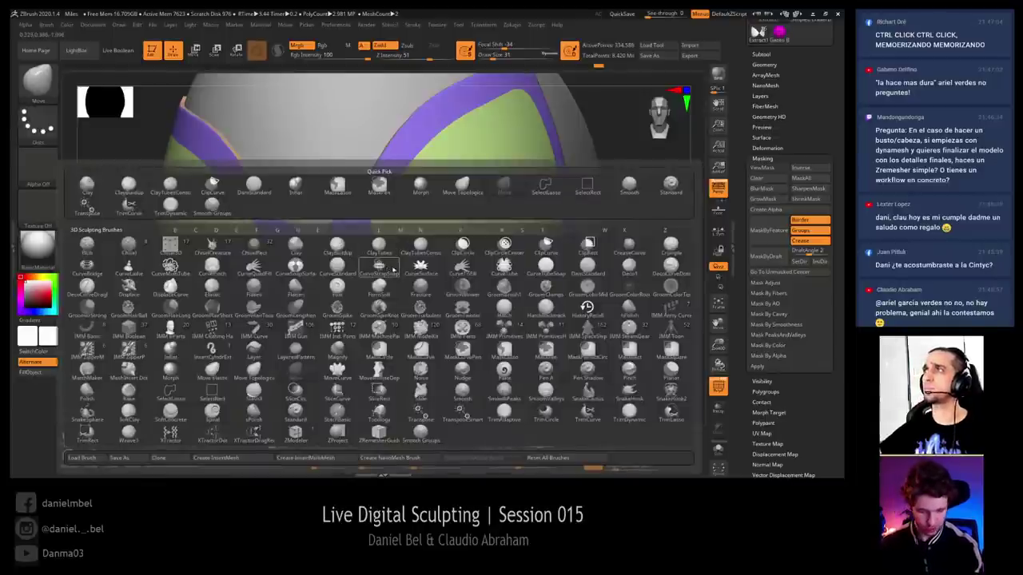
key("n")
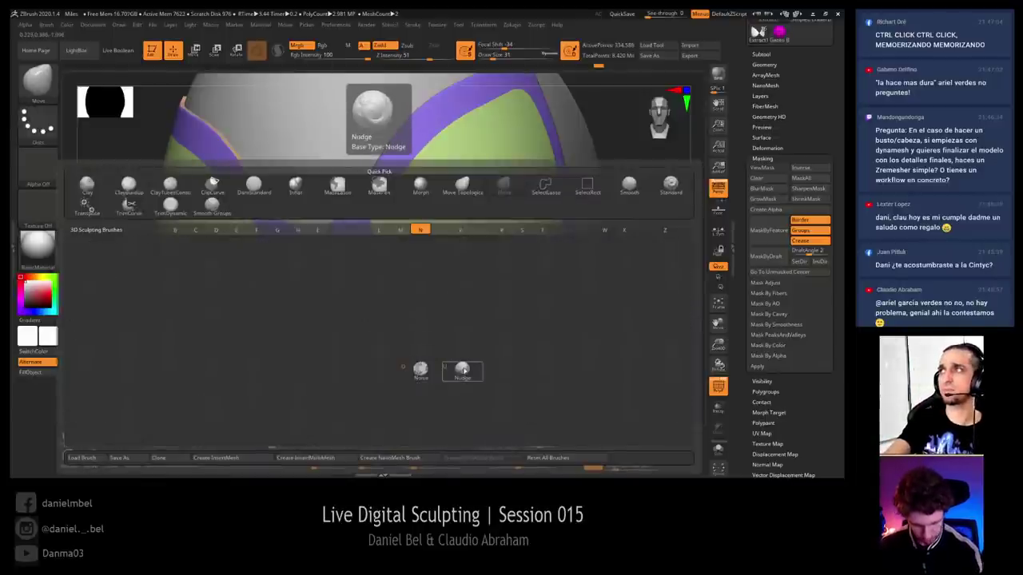
left_click(463, 370)
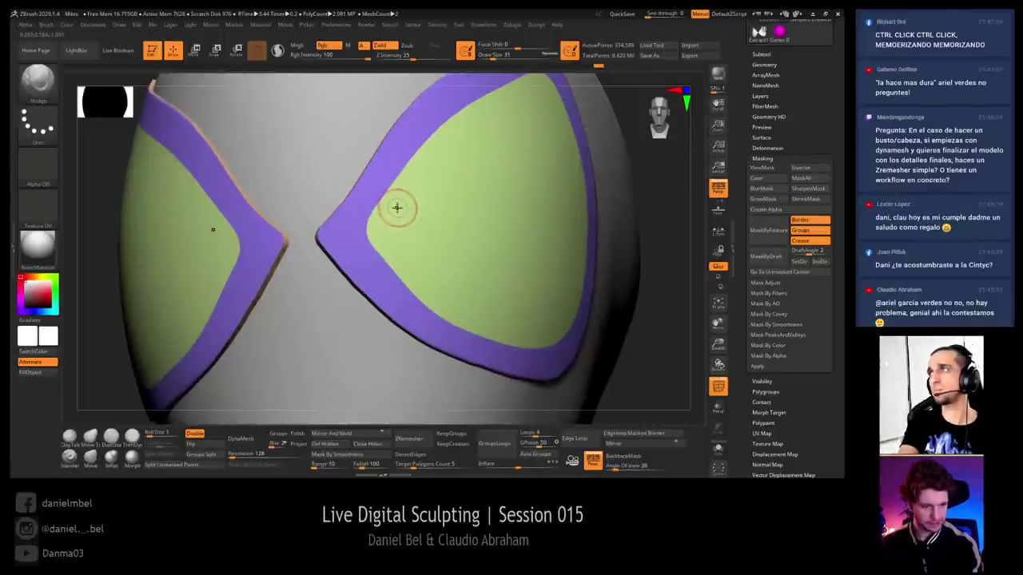
right_click_drag(463, 259, 338, 208, "alt")
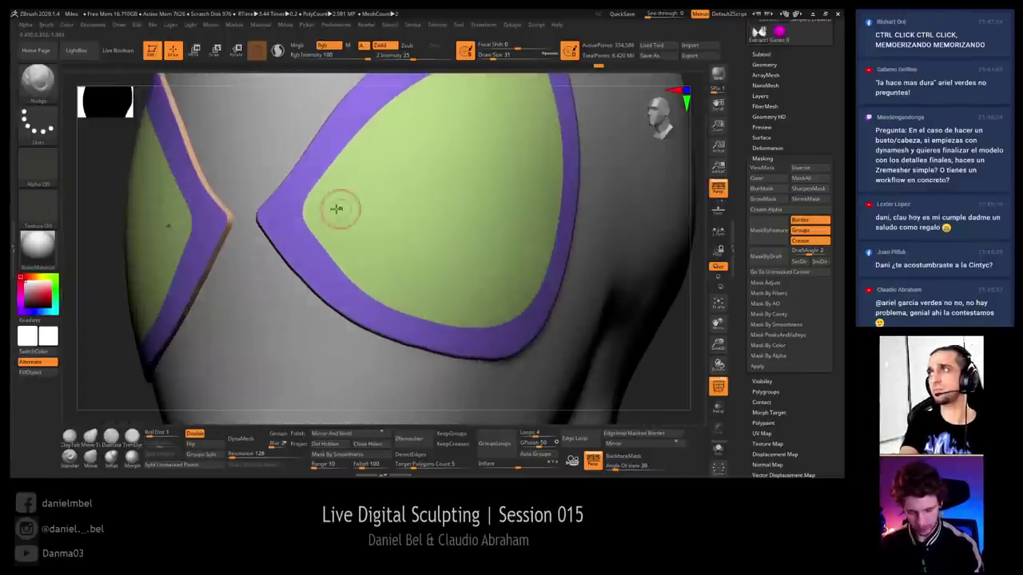
key("bracketright")
key("bracketright")
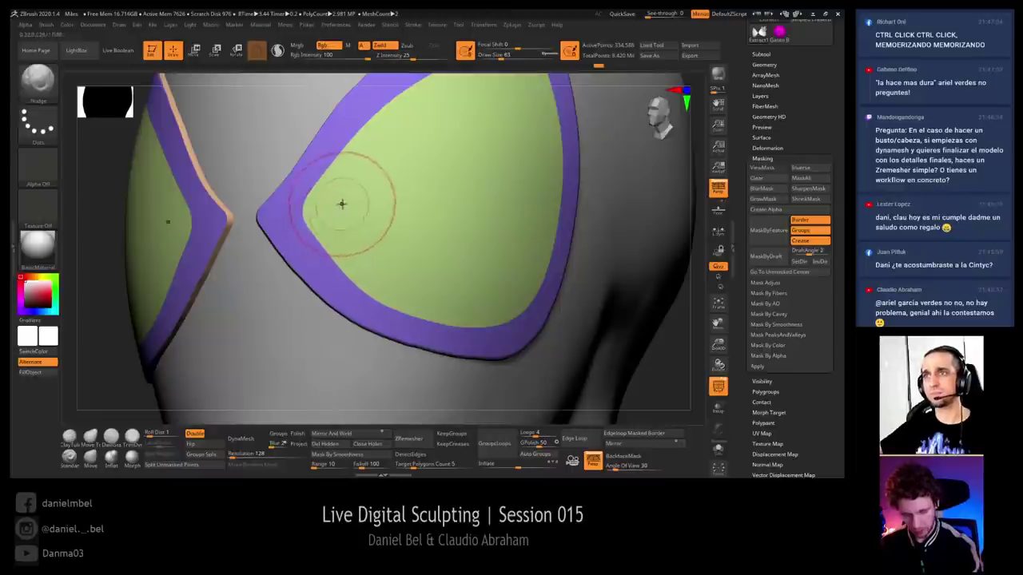
left_click_drag(313, 213, 293, 248)
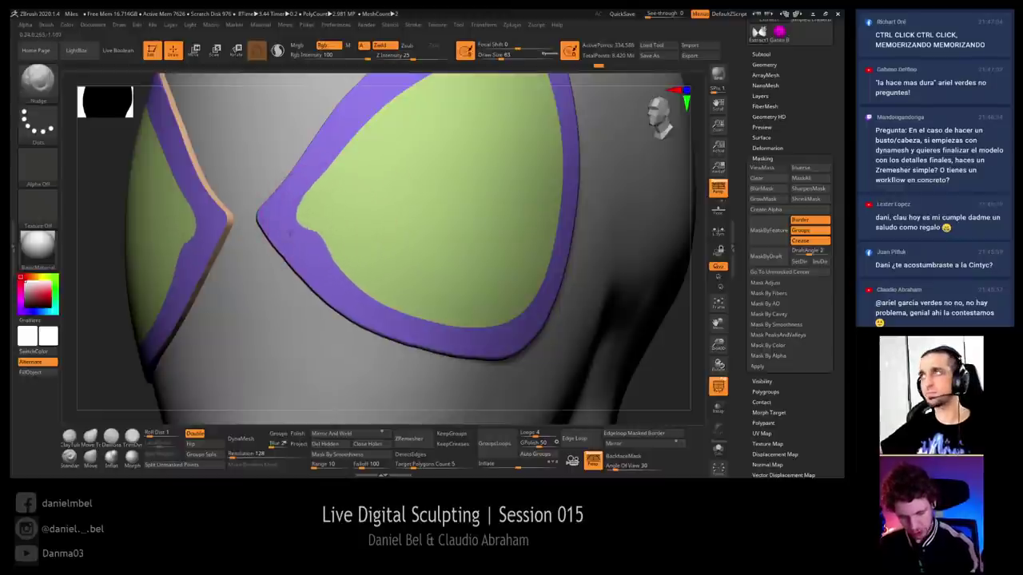
key("ctrl+z")
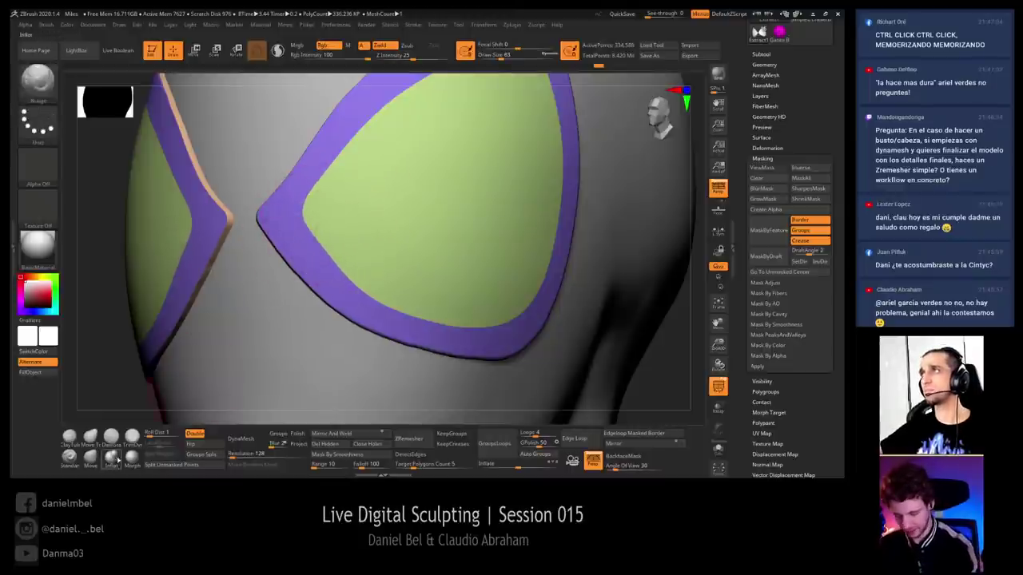
Try to pull the green panel's inner corner with the Move brush at size 77, adjusting its curve settings, and undo the strokes
left_click(90, 457)
key("s")
mouse_move(311, 221)
left_mouse_down()
mouse_move(328, 221)
mouse_move(313, 211)
mouse_move(318, 196)
left_mouse_up()
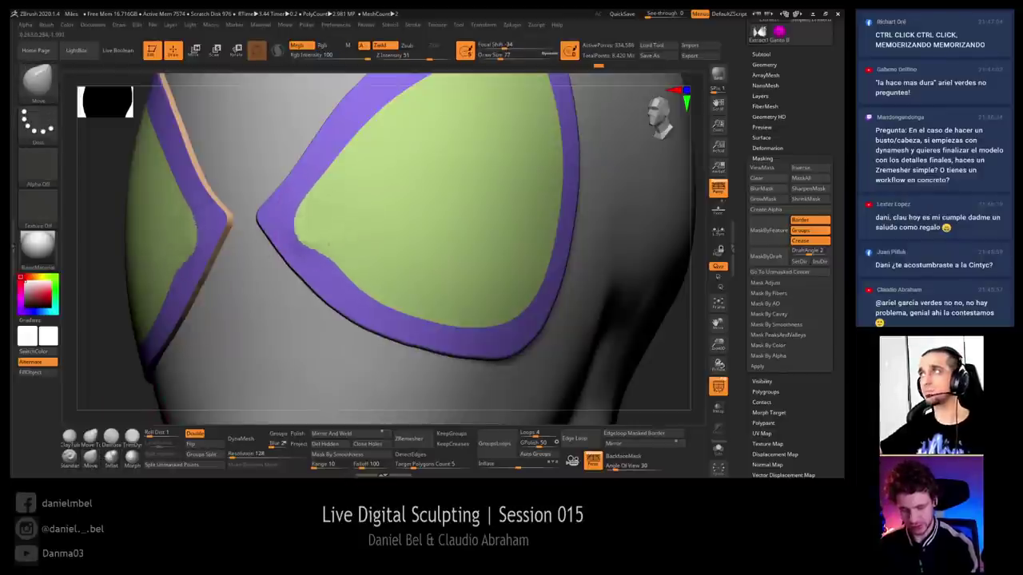
left_click(46, 25)
left_click(82, 253)
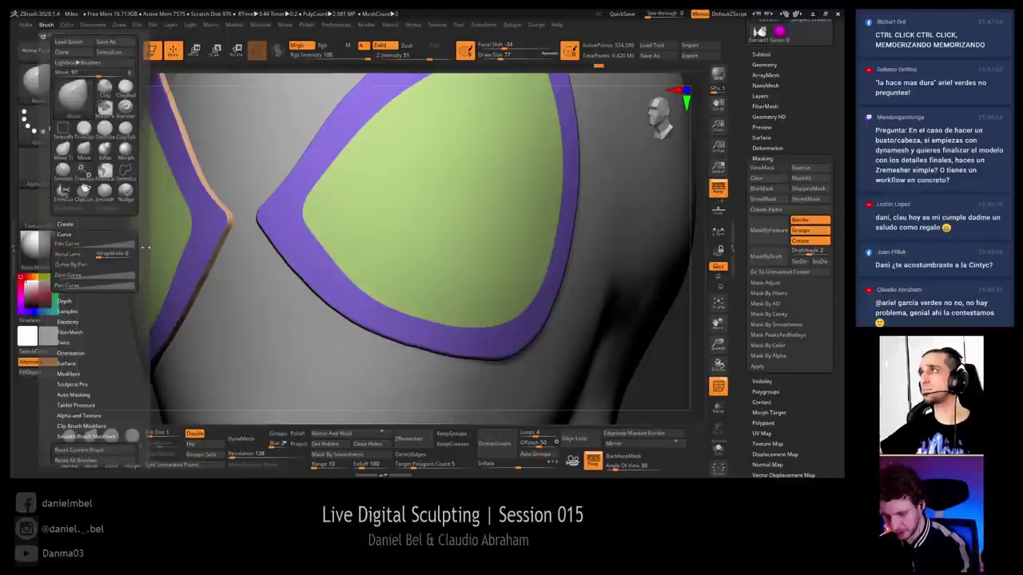
mouse_move(312, 214)
left_mouse_down()
mouse_move(270, 210)
mouse_move(335, 214)
left_mouse_up()
key("ctrl+z")
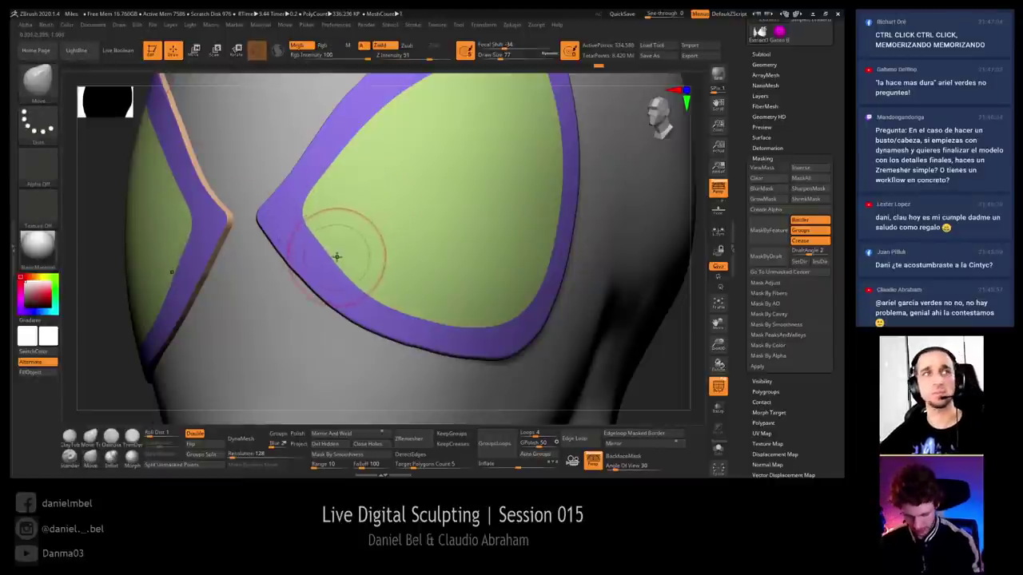
Push the green panel's inner corner toward the nose with a slightly reduced Nudge brush to start pointing it
key("b")
left_click(502, 186)
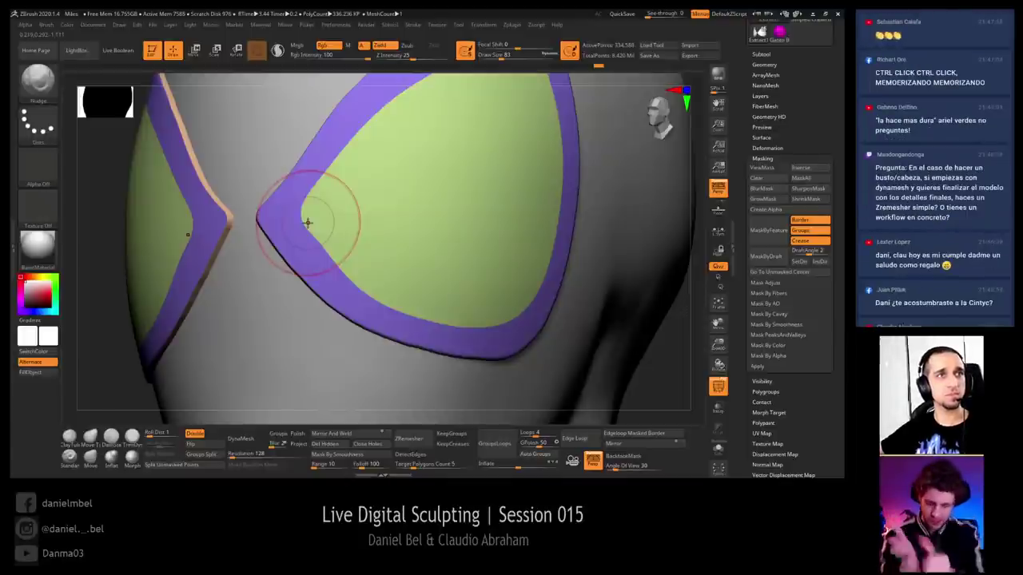
right_click_drag(334, 243, 360, 210)
key("s")
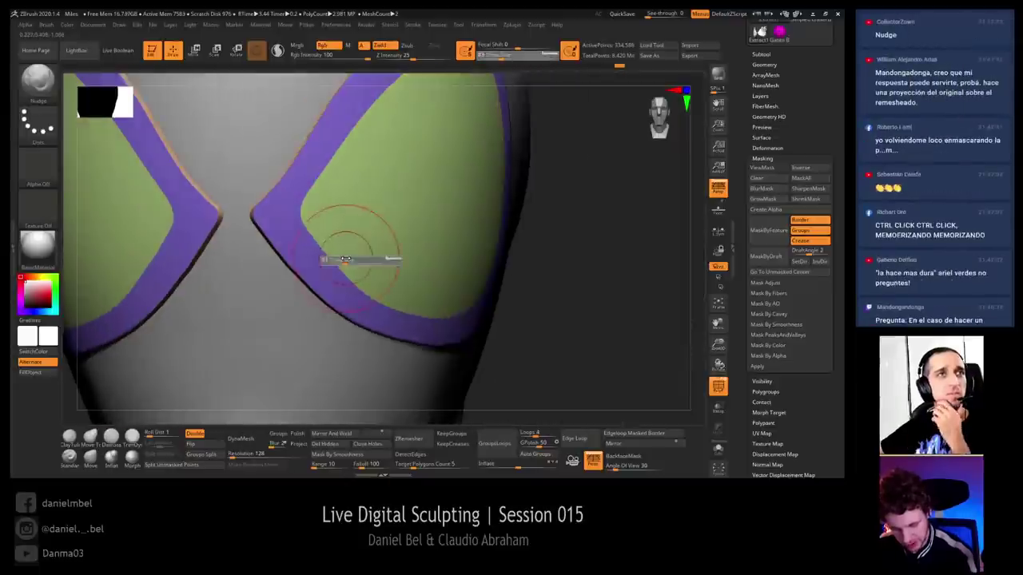
left_click(339, 260)
right_click_drag(424, 263, 350, 258)
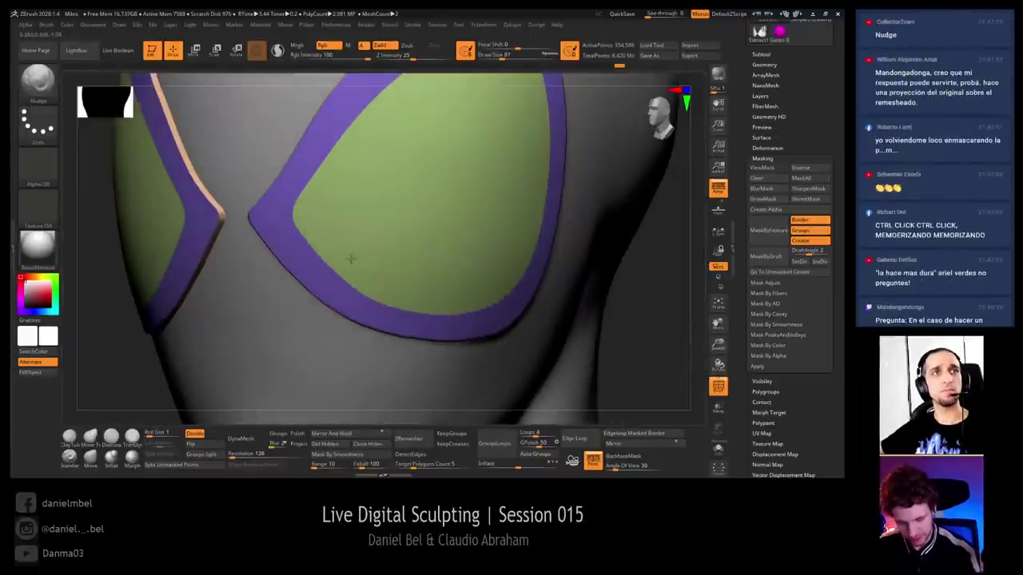
left_click_drag(300, 209, 295, 210)
Resize the Nudge brush, refine the green panel's inner corner, and smooth the polygroup border leading into it
right_click_drag(298, 210, 356, 214)
key("s")
left_click_drag(291, 217, 285, 216)
left_click(286, 217)
right_click_drag(289, 219, 313, 238)
key("shift")
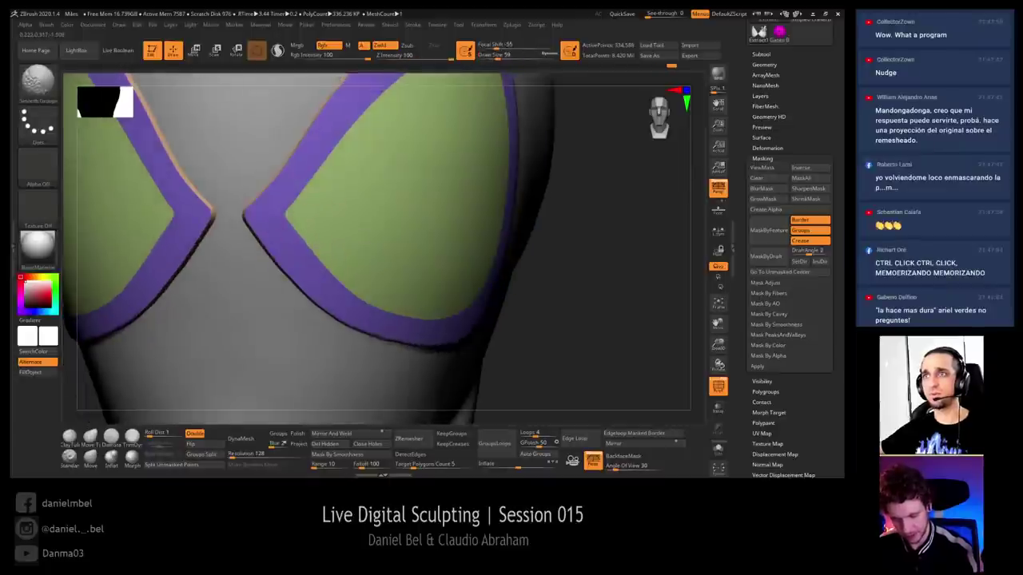
mouse_move(340, 271)
right_mouse_down()
mouse_move(327, 219)
mouse_move(320, 235)
right_mouse_up()
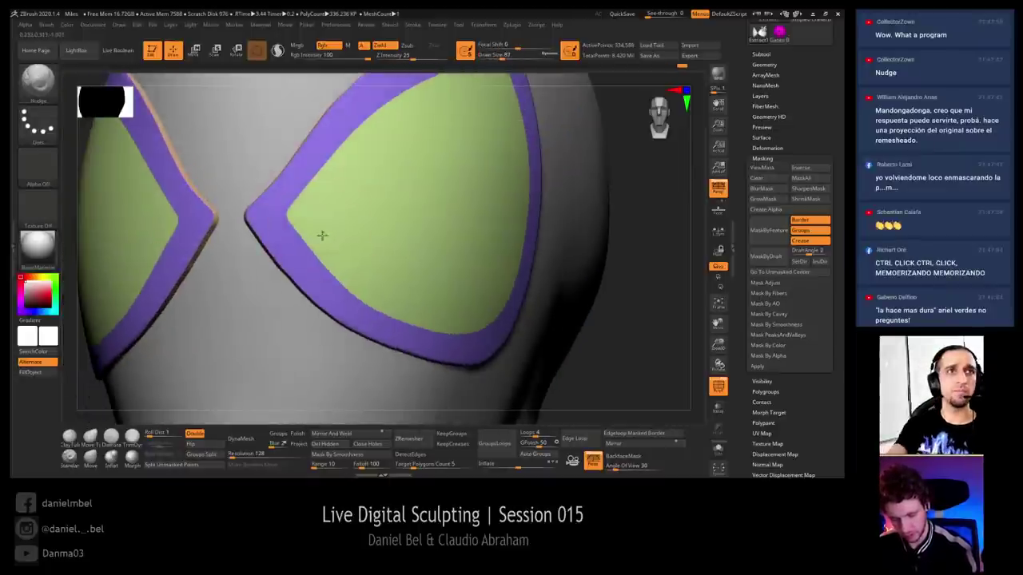
key("shift")
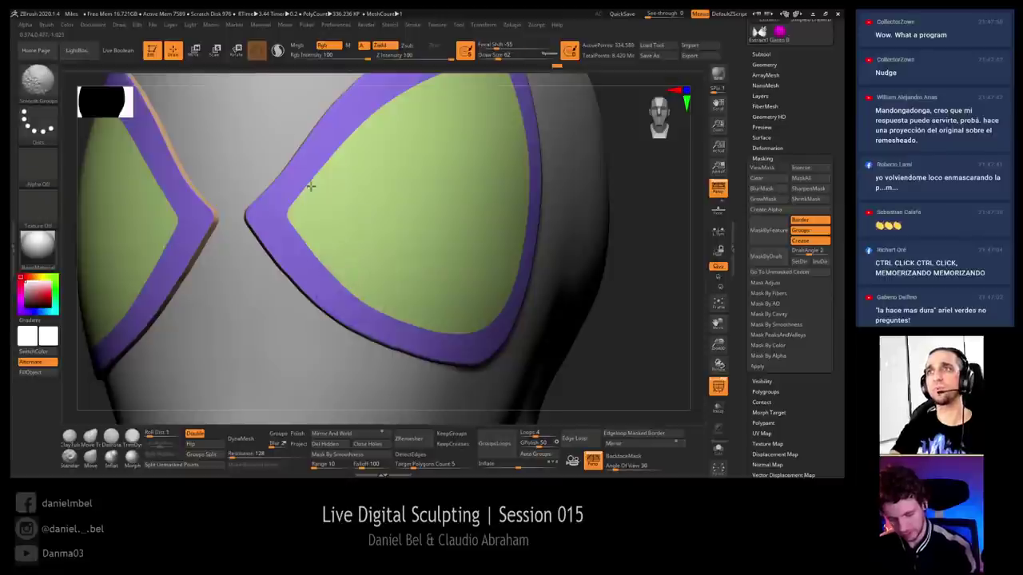
left_click_drag(310, 186, 321, 179, "shift")
Reduce the Nudge brush to size 57, push the green panel's inner corner closer to the nose, and smooth its border
key("bracketleft")
key("bracketleft")
key("bracketleft")
key("bracketleft")
key("bracketleft")
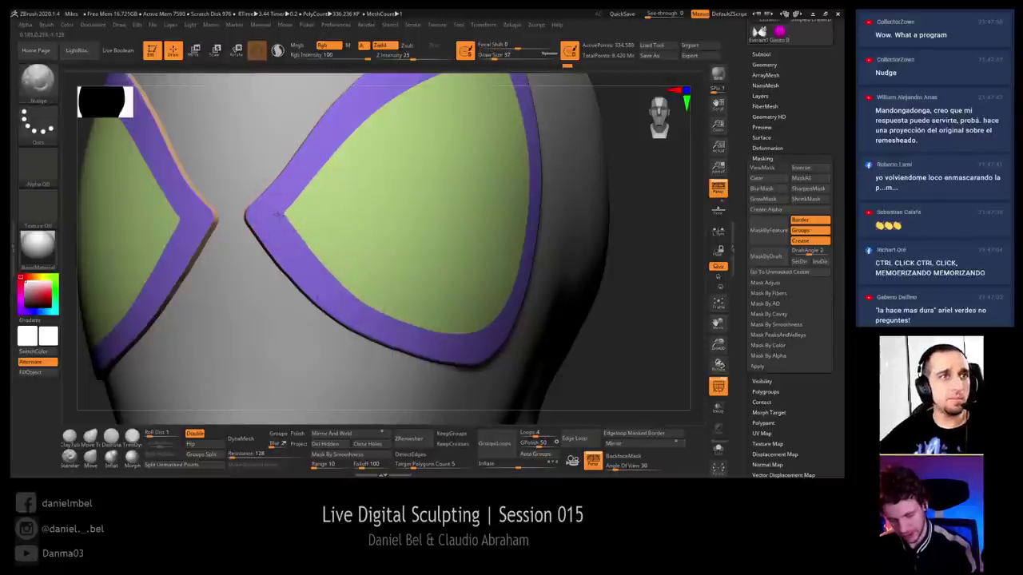
key("shift")
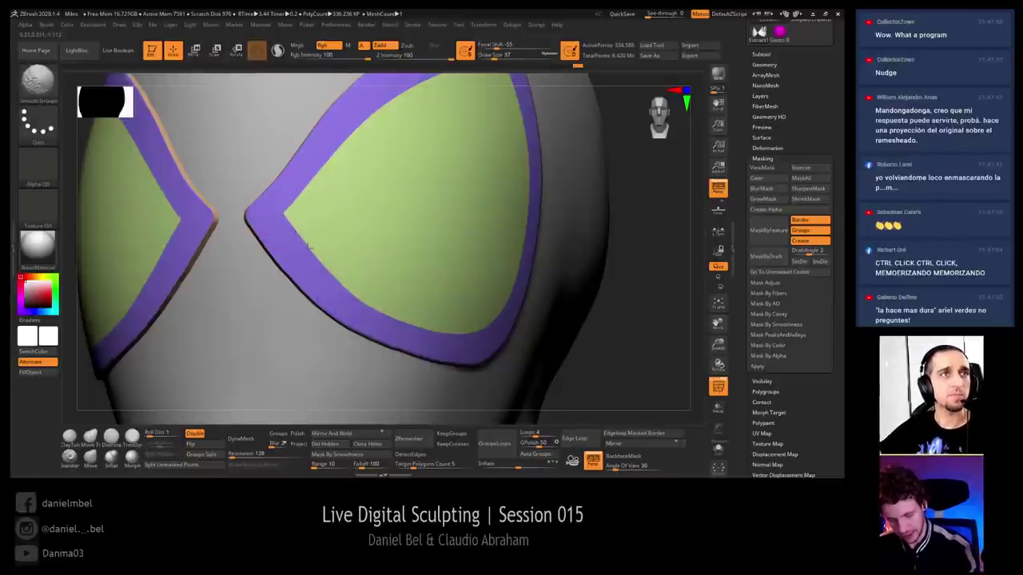
Refine the point of the green panel's inner corner with the Nudge brush at size 41, smoothing the border beside it
right_click_drag(320, 228, 298, 211)
key("s")
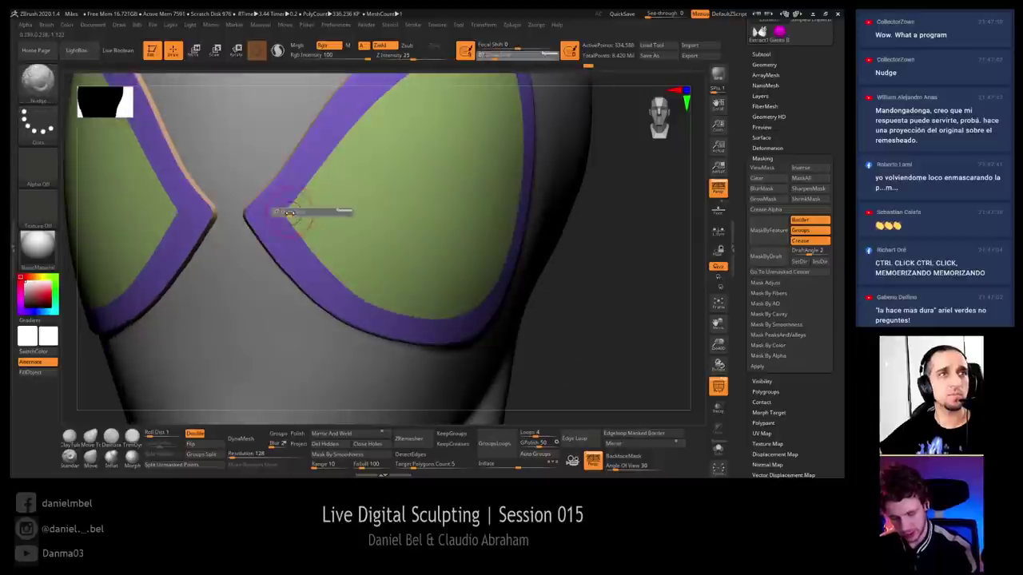
key("shift")
left_click_drag(294, 212, 310, 198)
right_click_drag(311, 197, 297, 206)
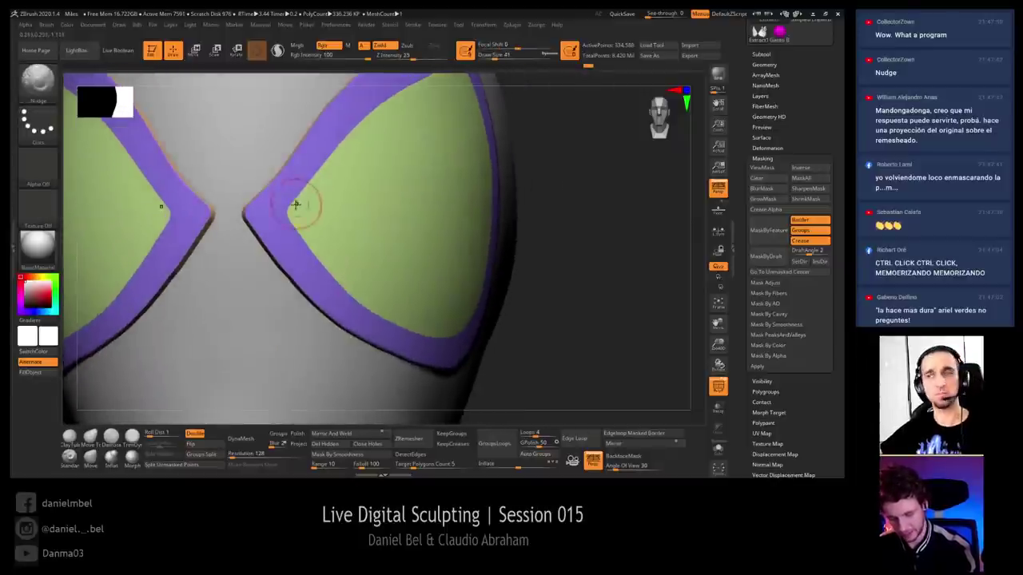
left_click_drag(297, 222, 310, 232, "shift")
key("]")
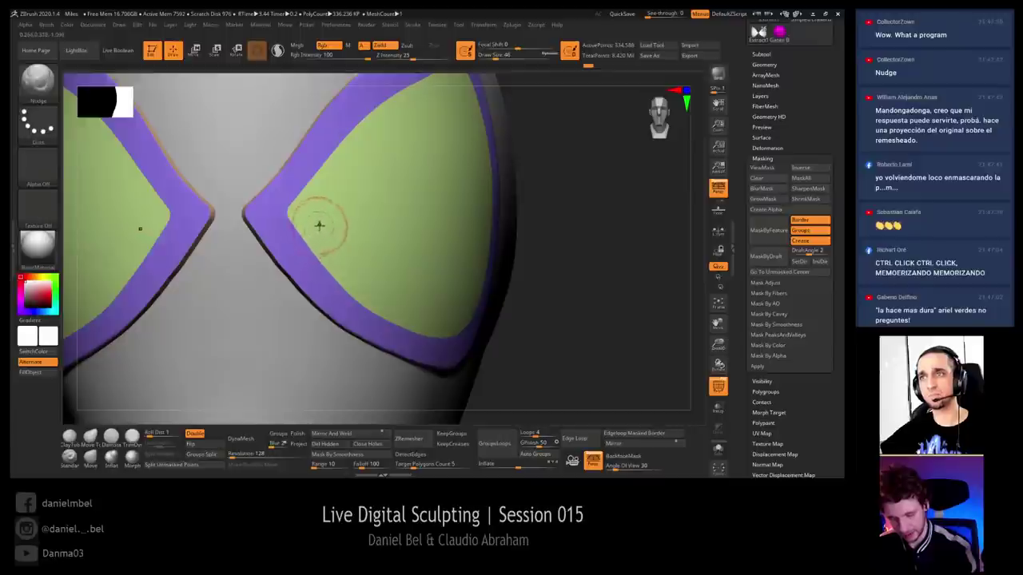
Smooth the polygroup border along the green panel's lower and upper edges with the Smooth Groups brush enlarged to 54–59
right_click_drag(319, 226, 308, 232)
key("s")
mouse_move(317, 237)
left_mouse_down()
mouse_move(345, 277)
mouse_move(335, 270)
left_mouse_up()
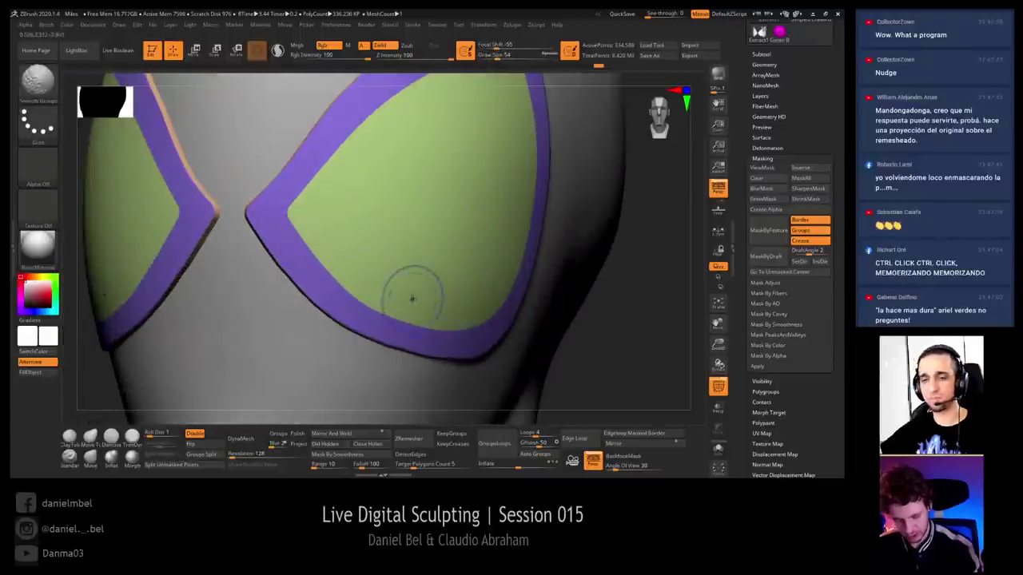
right_click_drag(416, 246, 383, 206, "ctrl")
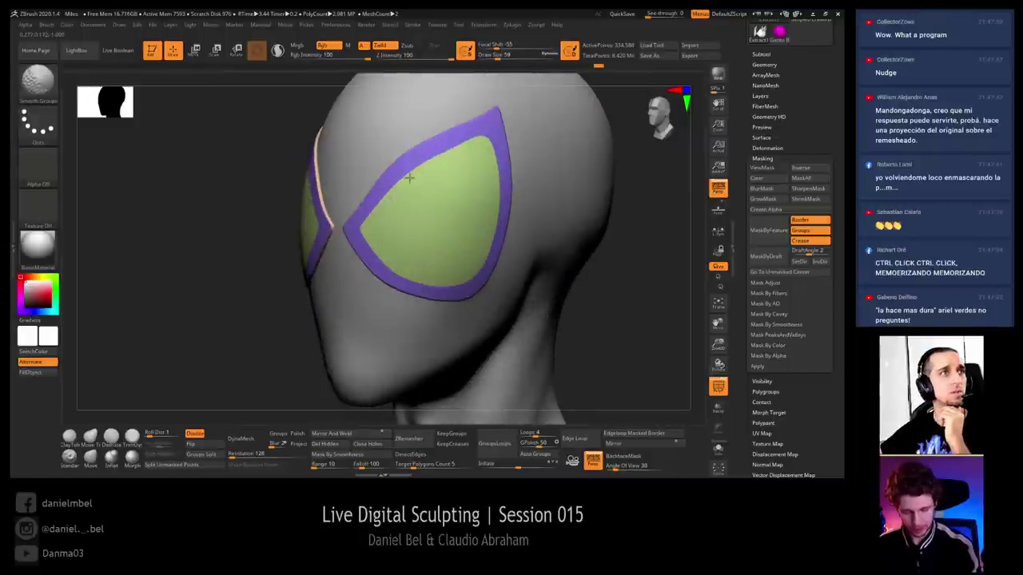
left_click_drag(408, 176, 463, 143, "shift")
mouse_move(396, 214)
right_mouse_down()
mouse_move(415, 218)
mouse_move(384, 232)
right_mouse_up()
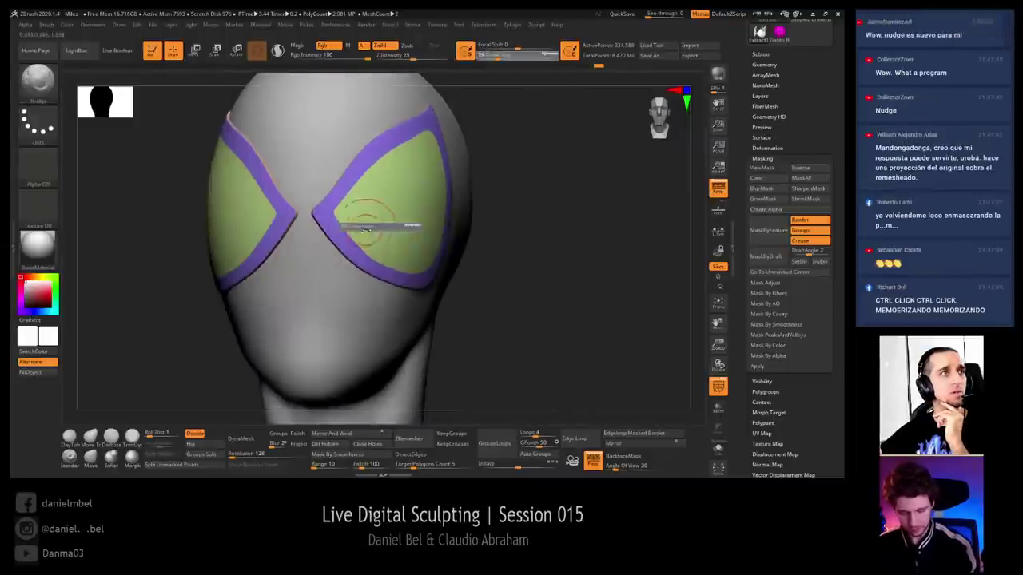
mouse_move(516, 264)
left_mouse_down()
mouse_move(556, 275)
mouse_move(497, 257)
left_mouse_up()
Try an Edge Loop on the isolated green panels, show the whole mesh again, and undo the operation
key("shift+f")
key("shift+f")
right_click_drag(404, 207, 405, 232, "ctrl")
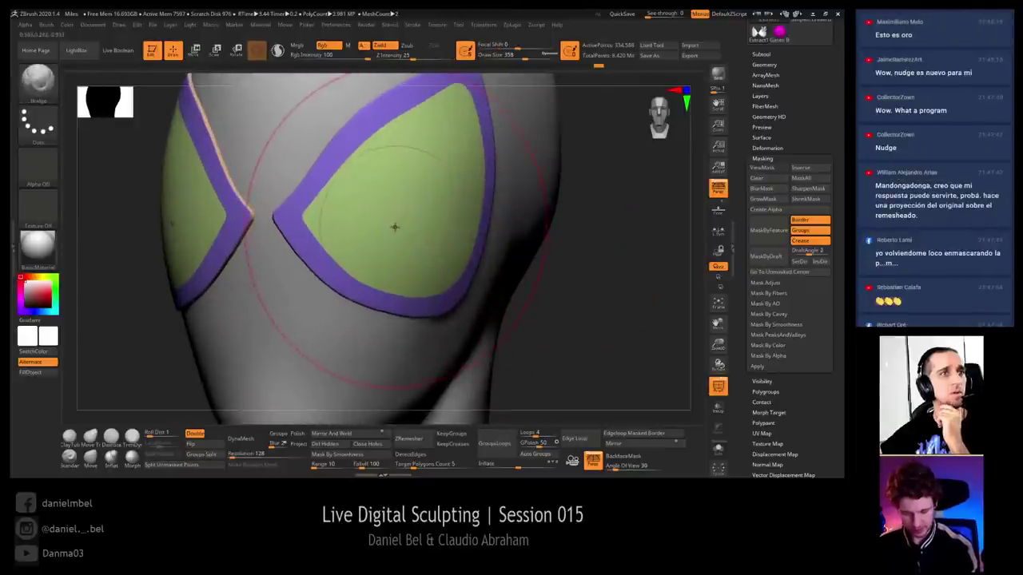
left_click(397, 227, "ctrl+shift")
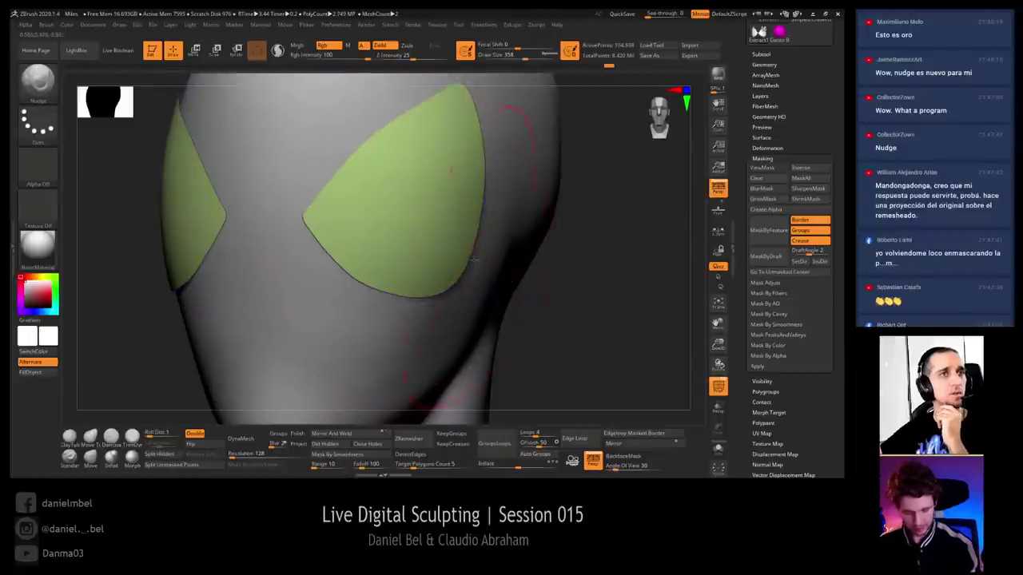
left_click(580, 438)
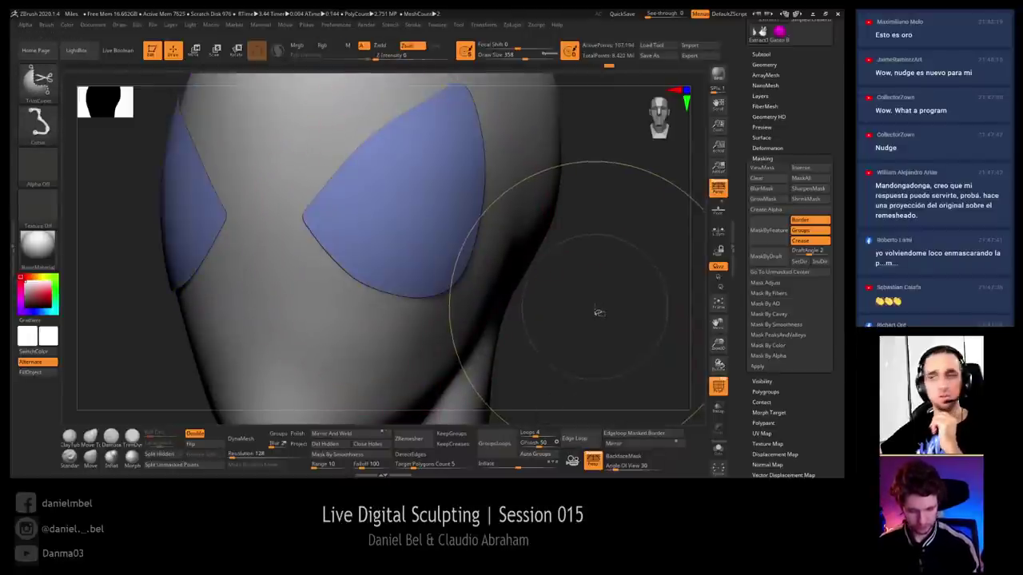
left_click(599, 325, "ctrl+shift")
mouse_move(298, 198)
right_mouse_down("ctrl")
mouse_move(293, 306)
mouse_move(314, 220)
mouse_move(292, 248)
mouse_move(308, 231)
right_mouse_up("ctrl")
key("ctrl+z")
key("ctrl+z")
key("ctrl+z")
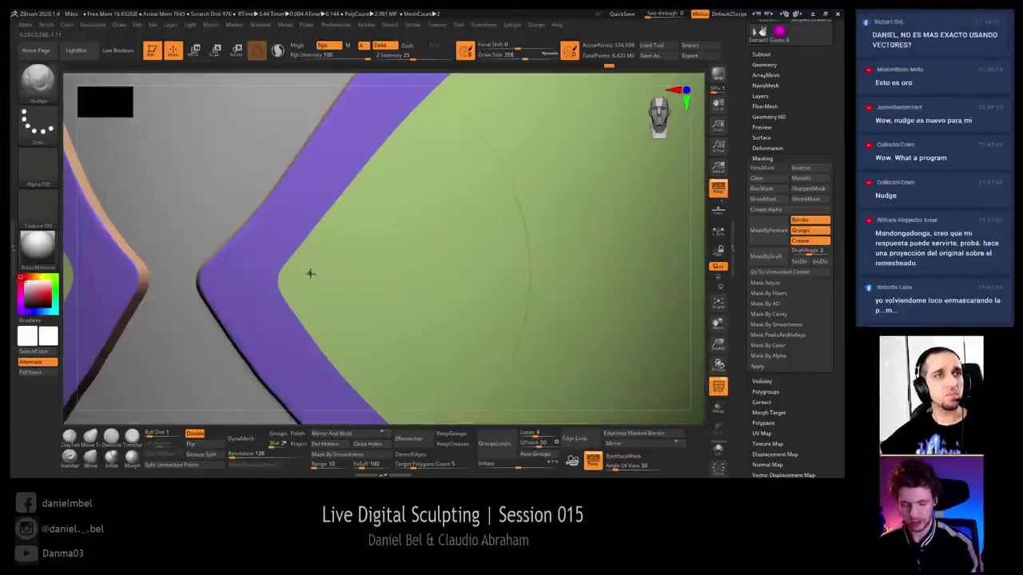
Set the GroupsLoops loop count to 2 and insert loops around the eye panels' polygroups
right_click_drag(310, 274, 351, 300)
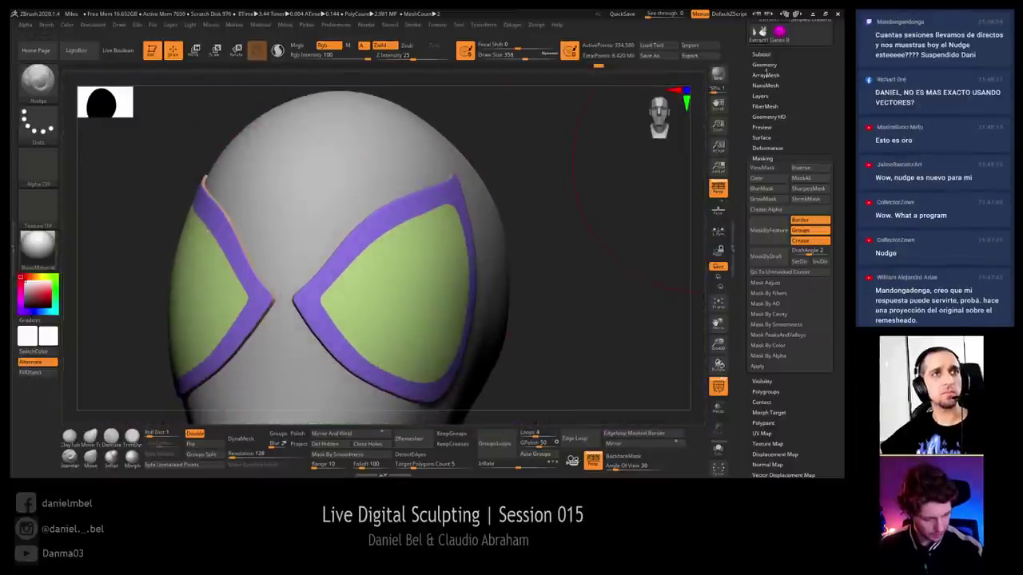
key("shift")
left_click(774, 64)
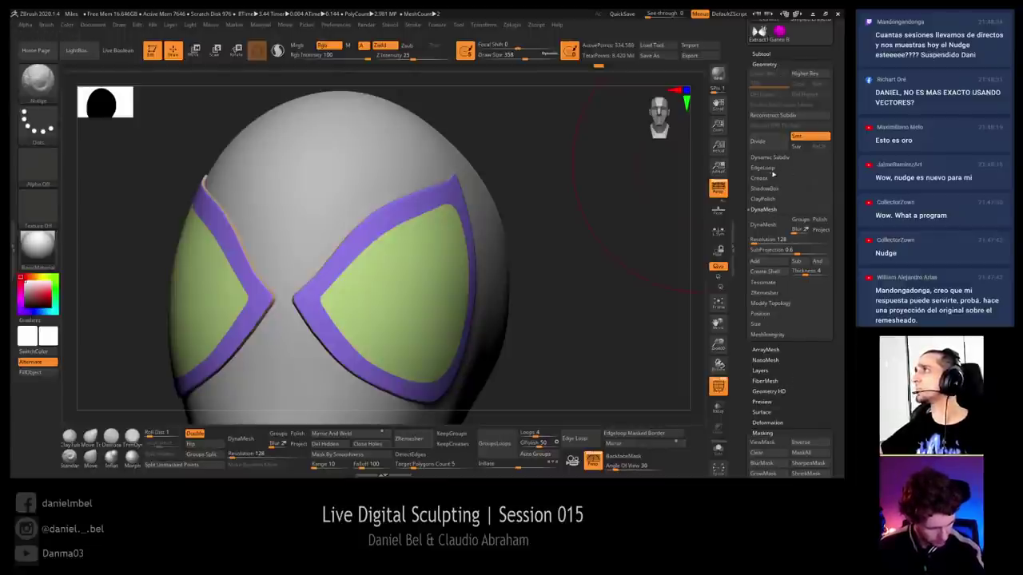
left_click(769, 168)
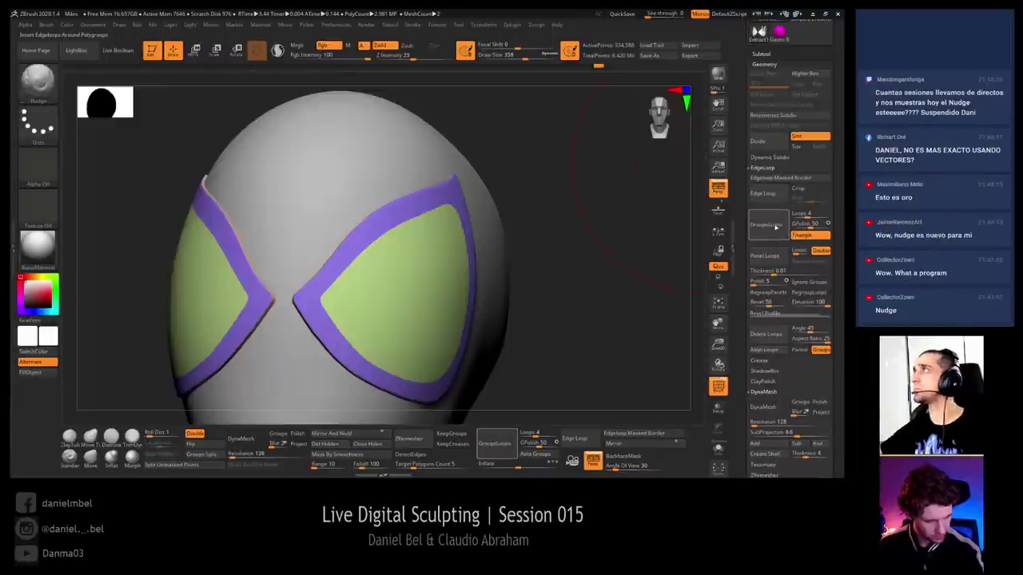
left_click_drag(806, 216, 795, 216)
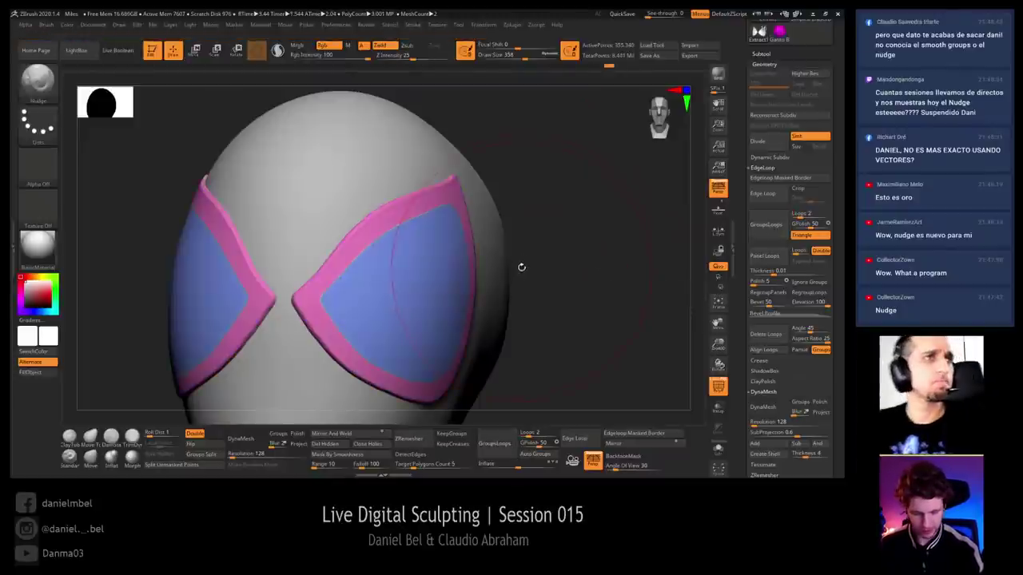
Check the looped rim's inner corner up close and undo the GroupsLoops operation
left_click_drag(561, 216, 563, 279, "alt")
key("s")
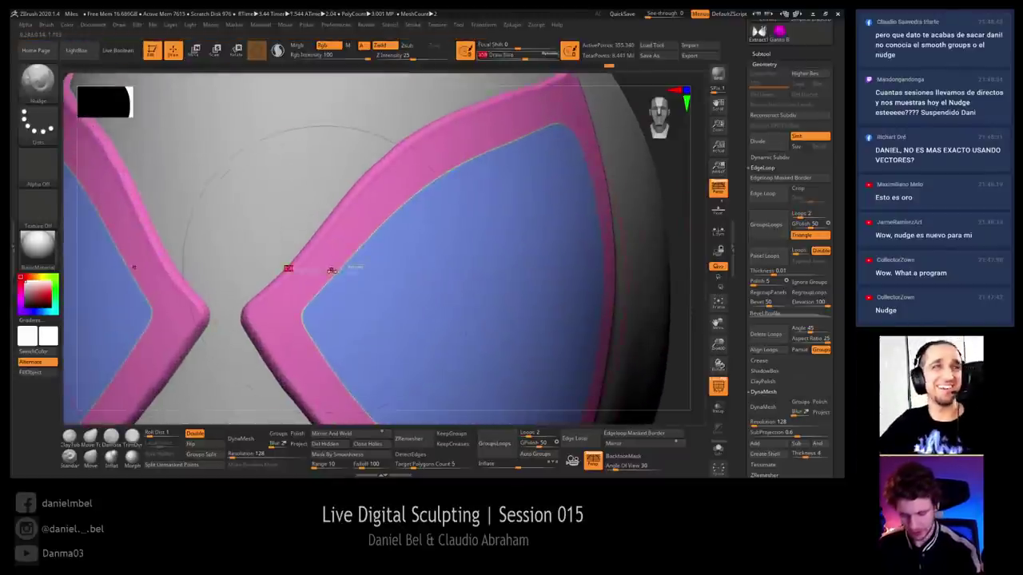
left_click_drag(331, 267, 316, 269)
mouse_move(318, 275)
right_mouse_down("alt")
mouse_move(314, 170)
mouse_move(336, 162)
right_mouse_up("alt")
key("ctrl+z")
Set GPolish to 6 and apply GroupsLoops to the eye panels with 2 loops
key("s")
left_click_drag(580, 232, 575, 234)
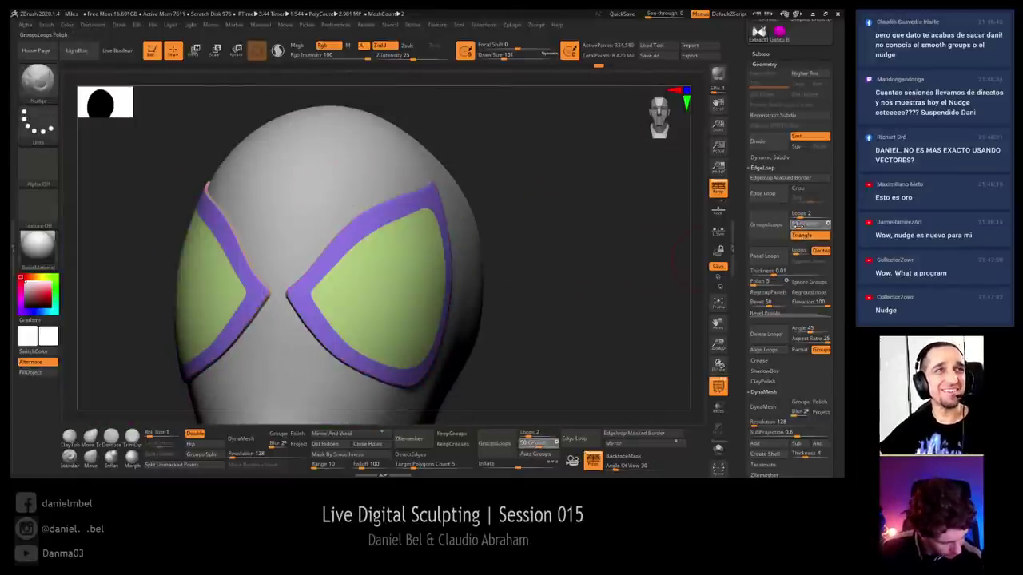
left_click(764, 231)
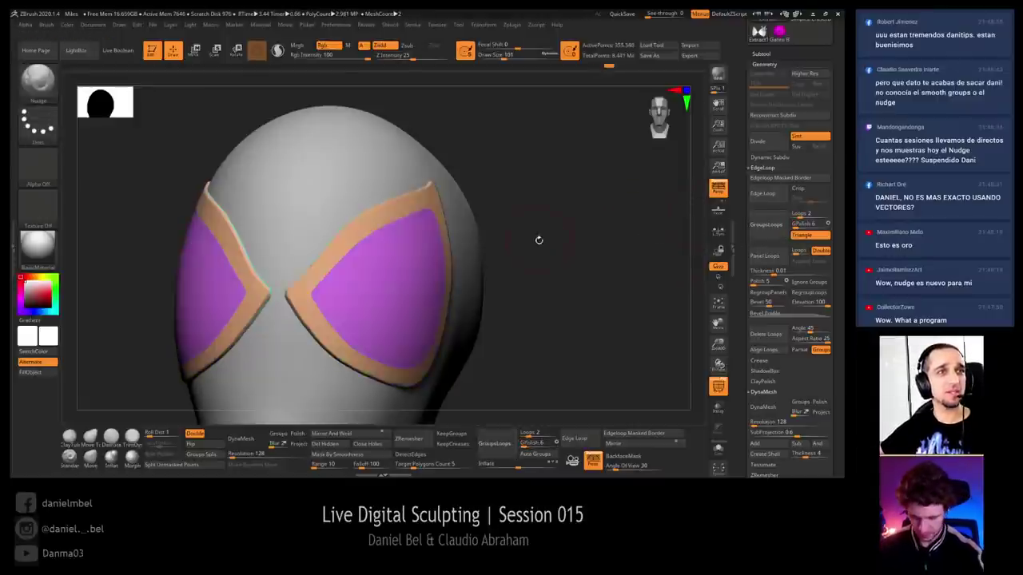
left_click_drag(539, 242, 577, 224)
key("shift+f")
key("shift+f")
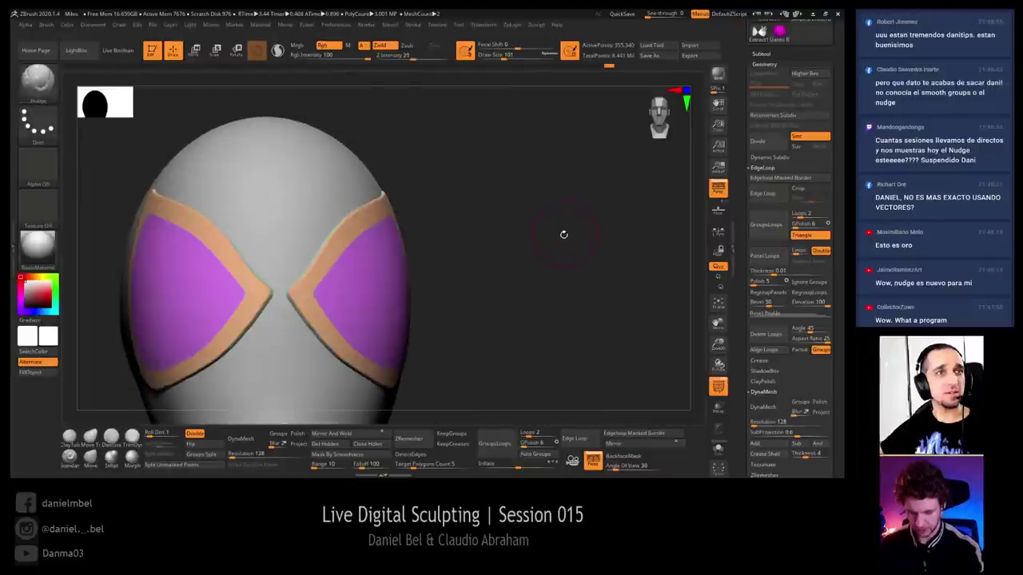
Mask everything but the purple inner panels and place the transform gizmo on them with Local Symmetry on
key("r")
left_click(335, 298)
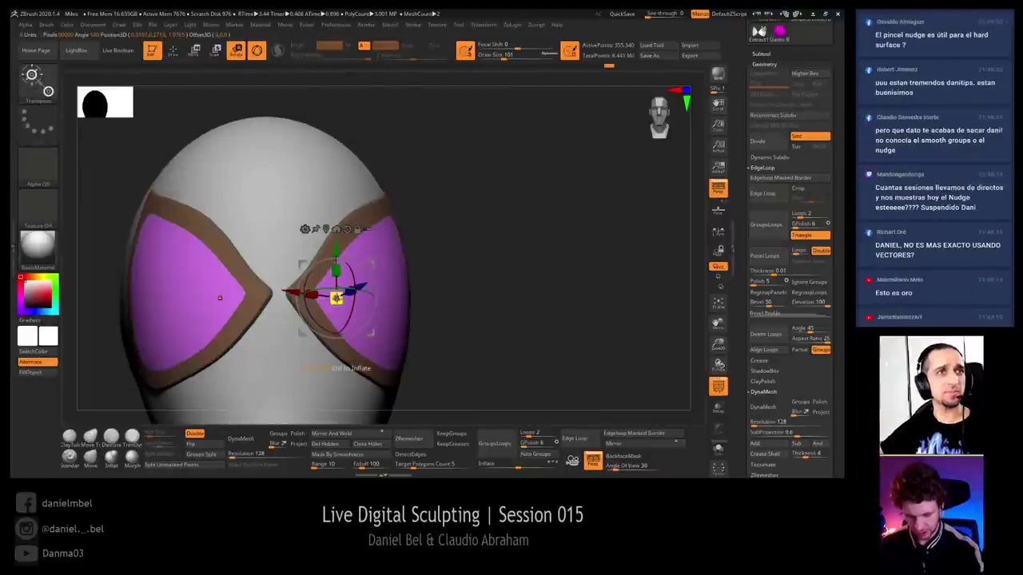
right_click_drag(382, 266, 360, 268)
left_click(395, 288)
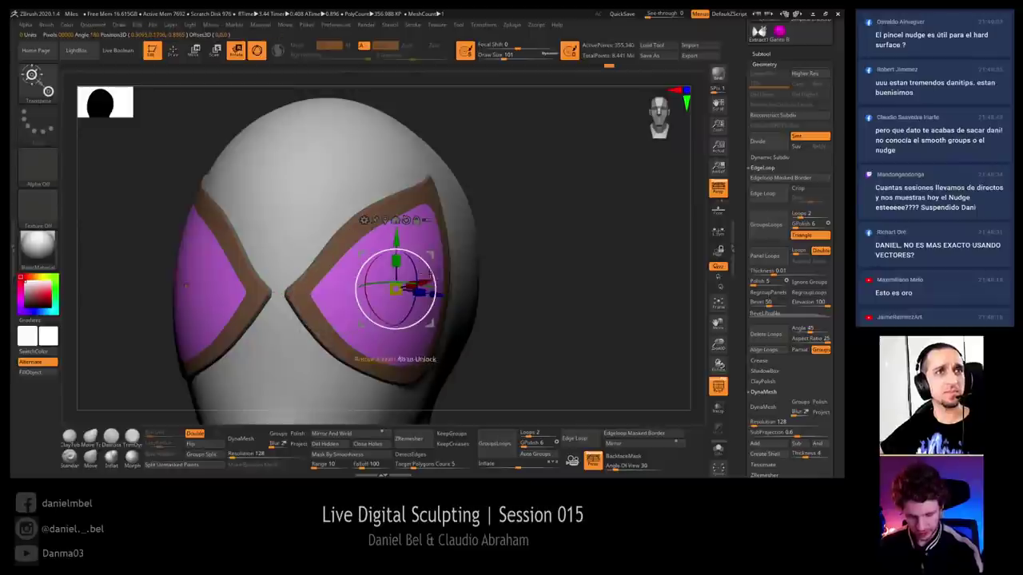
right_click_drag(432, 274, 456, 273)
left_click_drag(462, 286, 413, 275)
left_click(720, 232)
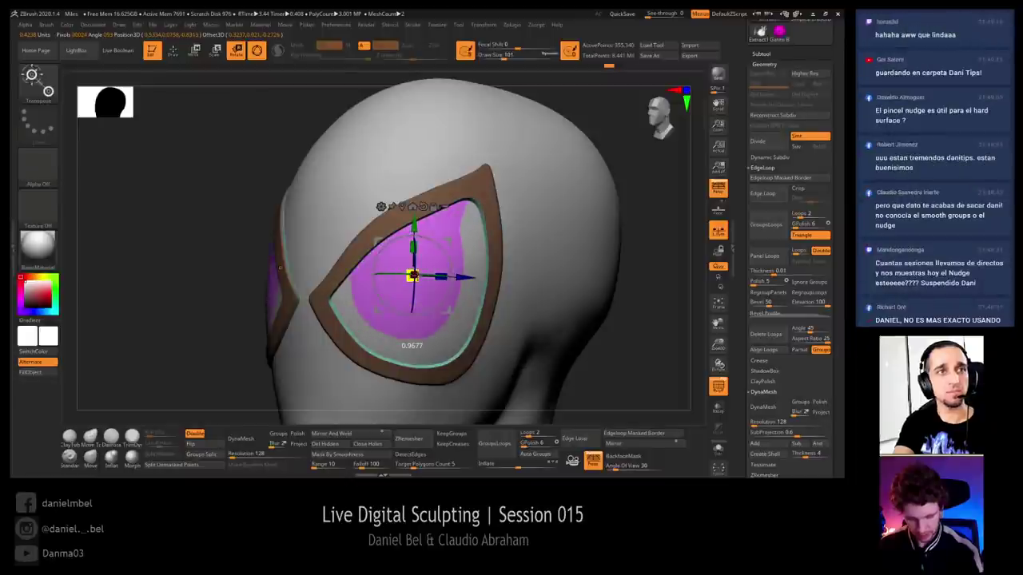
Recess the purple inner panels slightly inside their rims with small symmetrical gizmo adjustments, and return to the Nudge brush
right_click_drag(376, 312, 519, 310)
left_click_drag(432, 274, 433, 274)
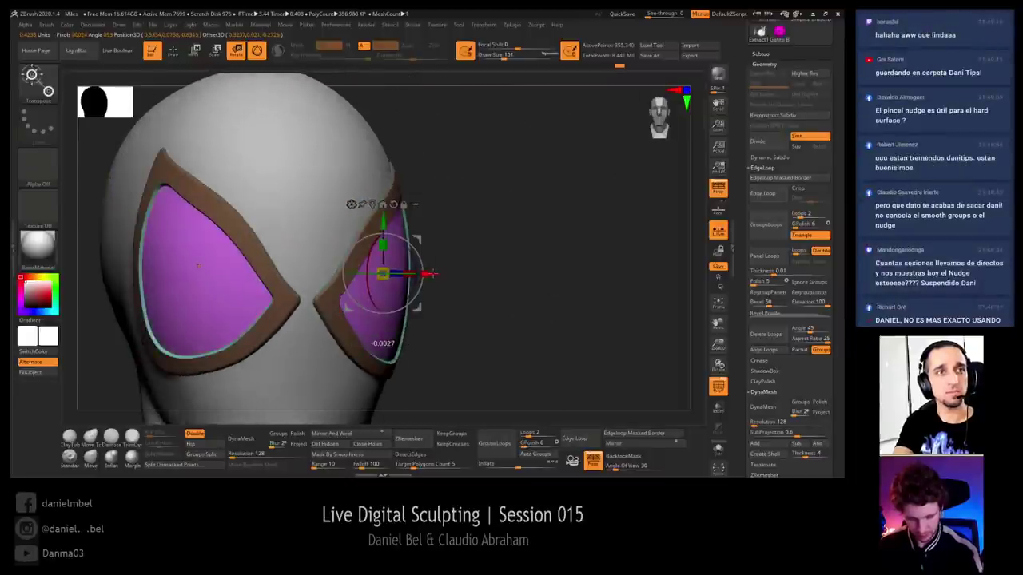
right_click_drag(503, 265, 379, 268)
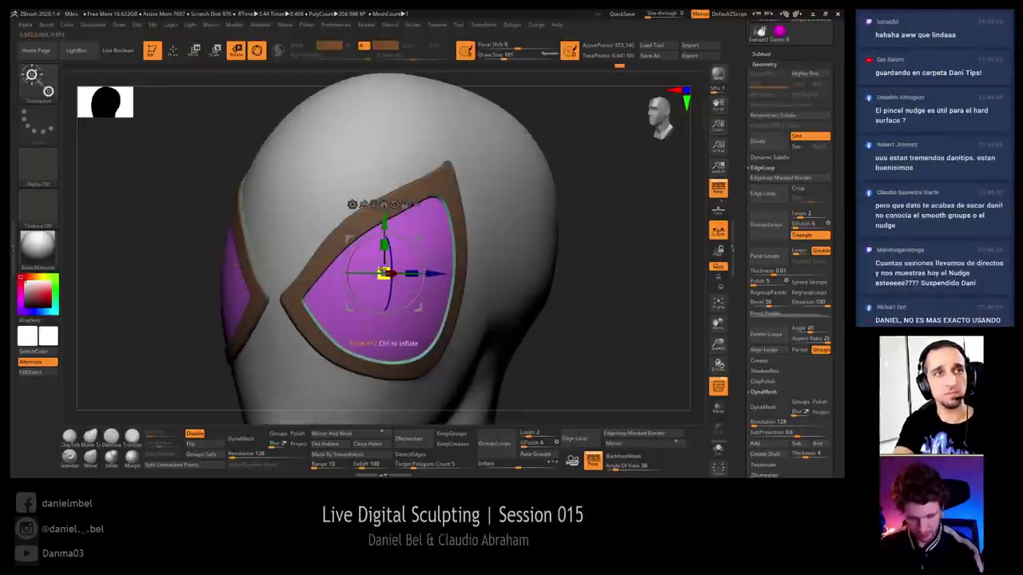
left_click_drag(384, 274, 384, 274)
left_click_drag(559, 268, 485, 264)
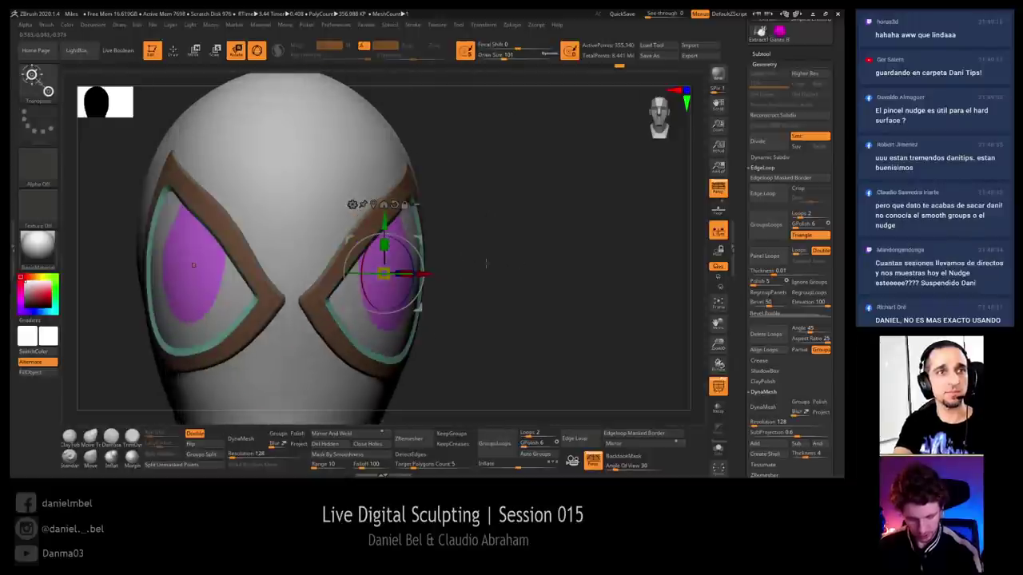
left_click_drag(390, 265, 391, 266)
key("q")
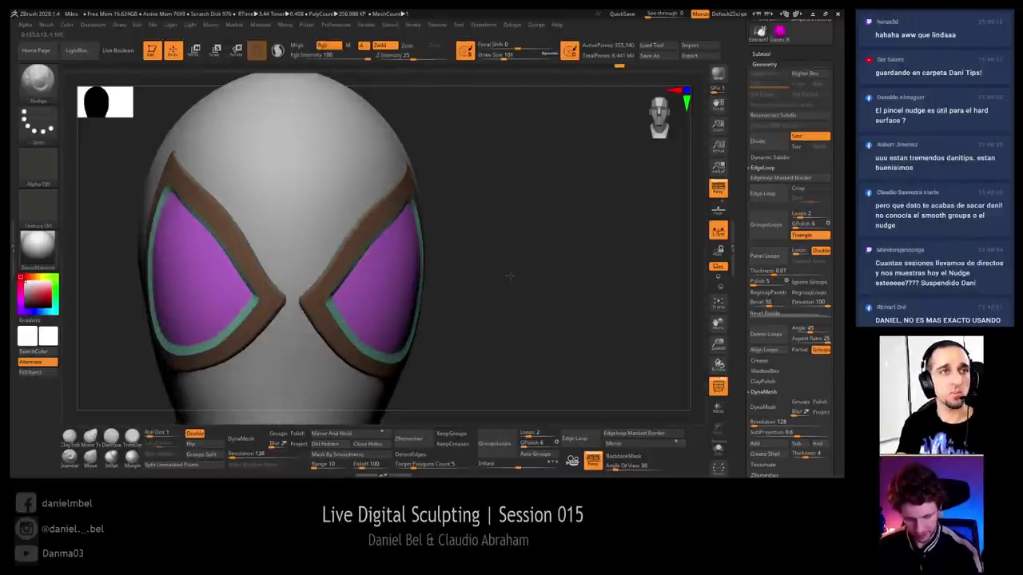
Clear the mask and turn off the polygroup colours to inspect the recessed eye panels
right_click_drag(509, 277, 511, 240, "ctrl")
left_click_drag(509, 277, 519, 286, "ctrl")
key("shift+f")
mouse_move(671, 329)
right_mouse_down()
mouse_move(595, 333)
mouse_move(577, 289)
mouse_move(566, 299)
mouse_move(568, 288)
mouse_move(566, 322)
mouse_move(562, 304)
right_mouse_up()
Smooth the recessed rims with the Smooth Groups brush at sizes 128 and 249, and turn the polygroup colours back on
mouse_move(331, 233)
left_mouse_down("shift")
mouse_move(322, 237)
mouse_move(345, 257)
mouse_move(305, 218)
left_mouse_up("shift")
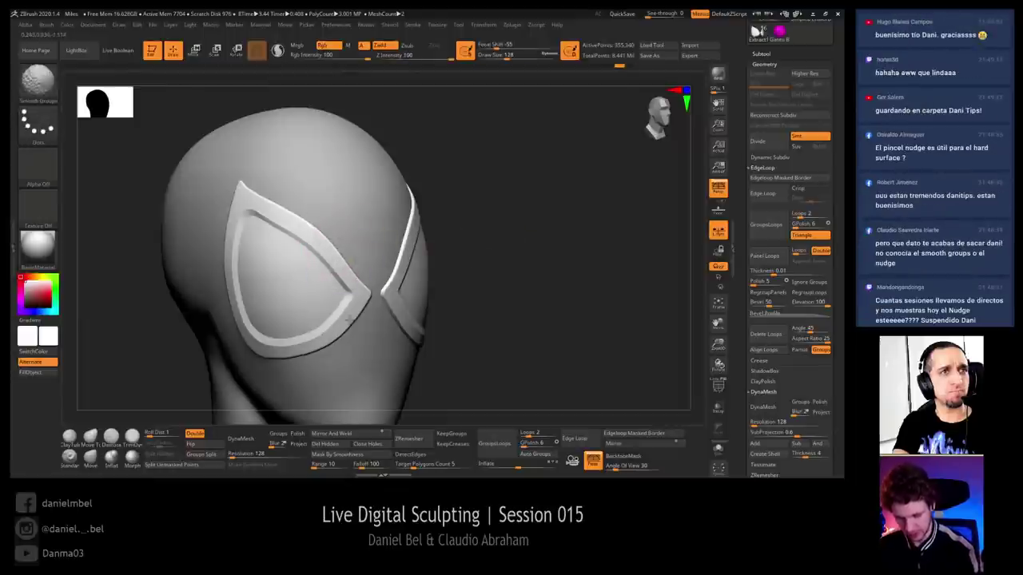
right_click_drag(428, 296, 401, 294)
key("s")
left_click_drag(401, 295, 411, 296)
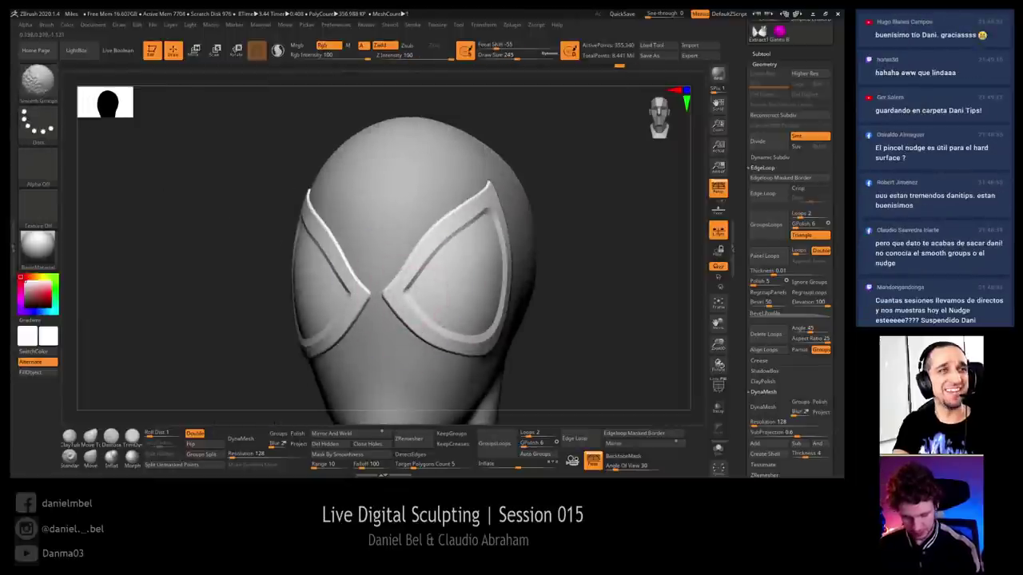
left_click_drag(589, 313, 564, 326)
key("shift+f")
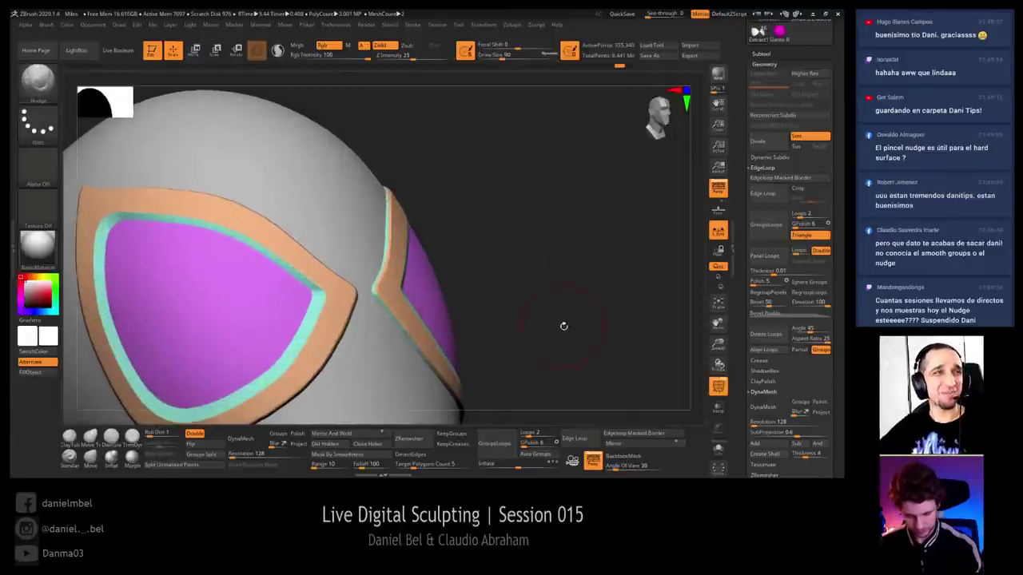
Isolate the orange rim polygroup around the eye panels
left_click(392, 301, "ctrl+shift")
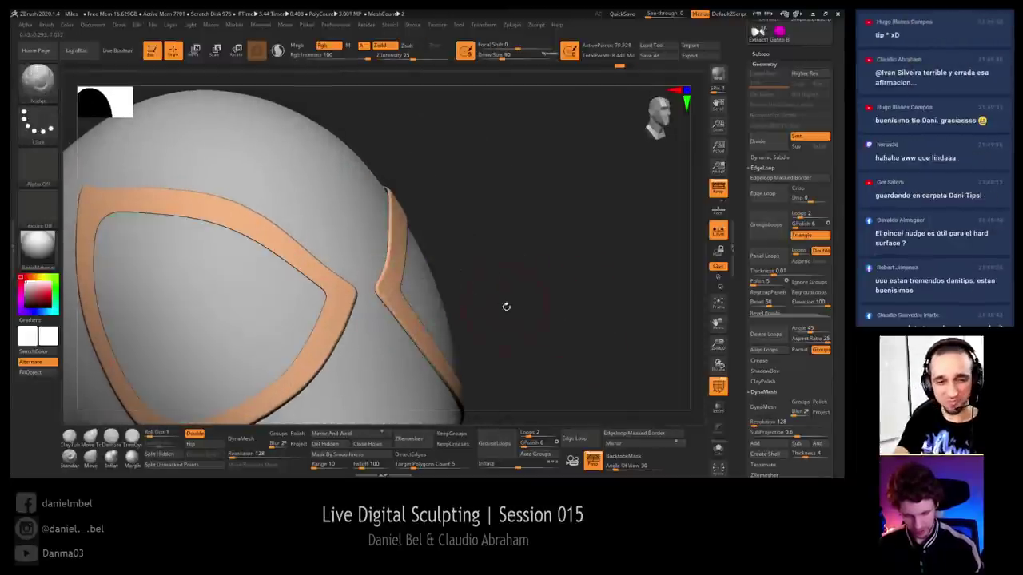
left_click(525, 255, "ctrl+shift")
left_click_drag(520, 255, 477, 263)
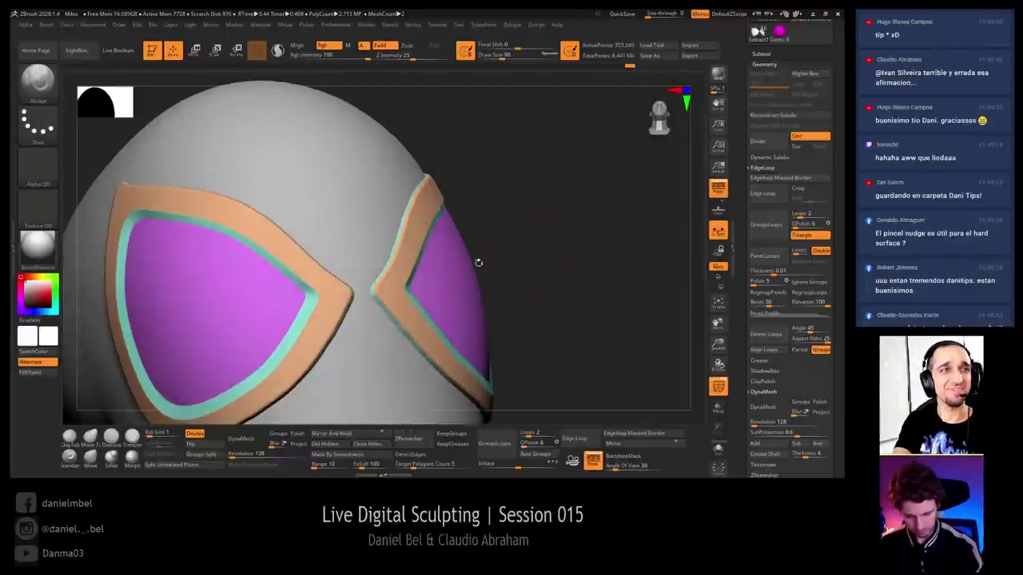
left_click(392, 297, "ctrl+shift")
Smooth the isolated rim's inner corner near the nose with the Smooth Groups brush, enlarging it from 67 to 140
left_click_drag(387, 295, 382, 296, "shift")
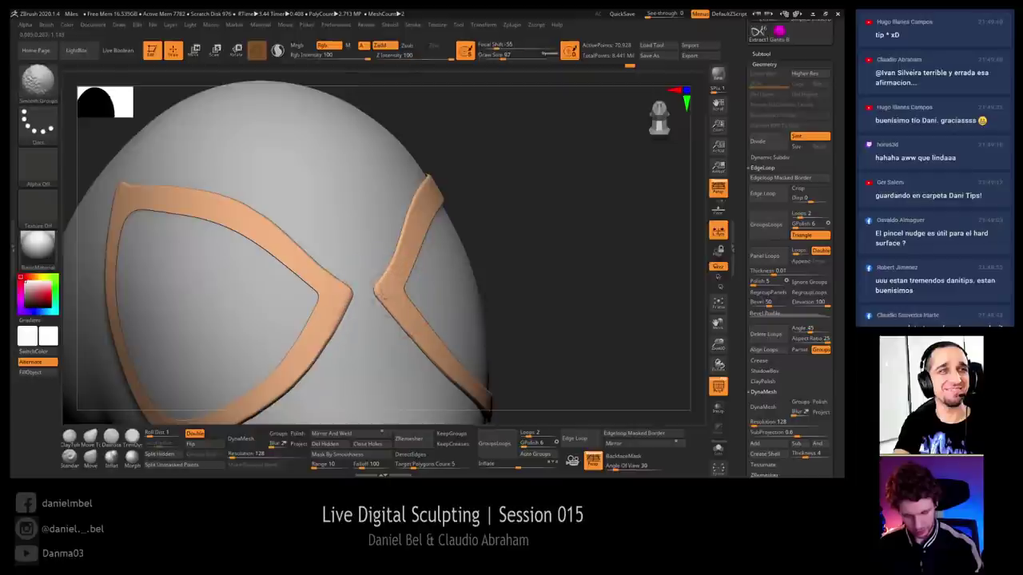
left_click_drag(403, 253, 406, 263, "shift")
mouse_move(552, 242)
left_mouse_down()
mouse_move(571, 239)
mouse_move(567, 261)
left_mouse_up()
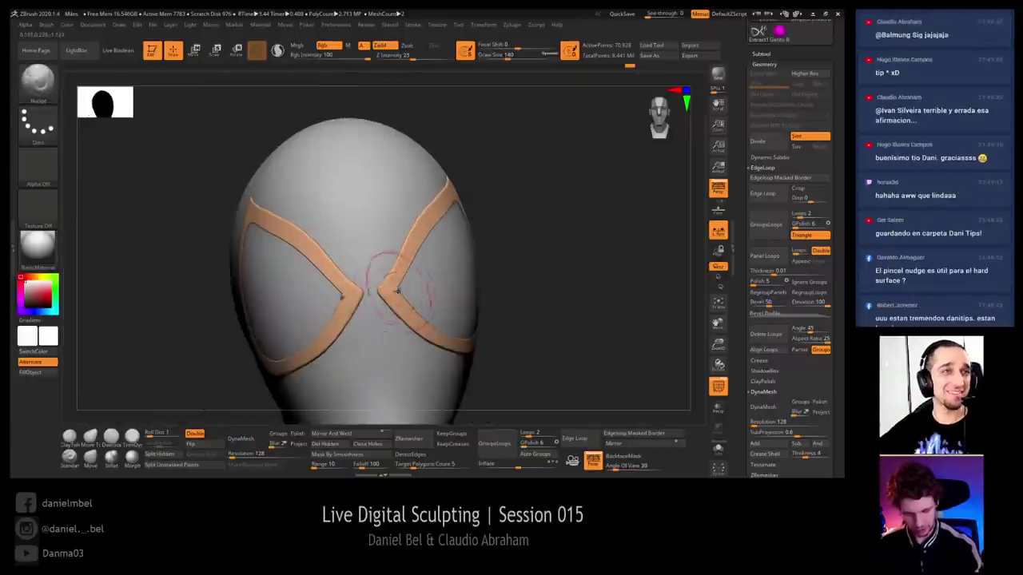
left_click_drag(388, 291, 391, 306, "shift")
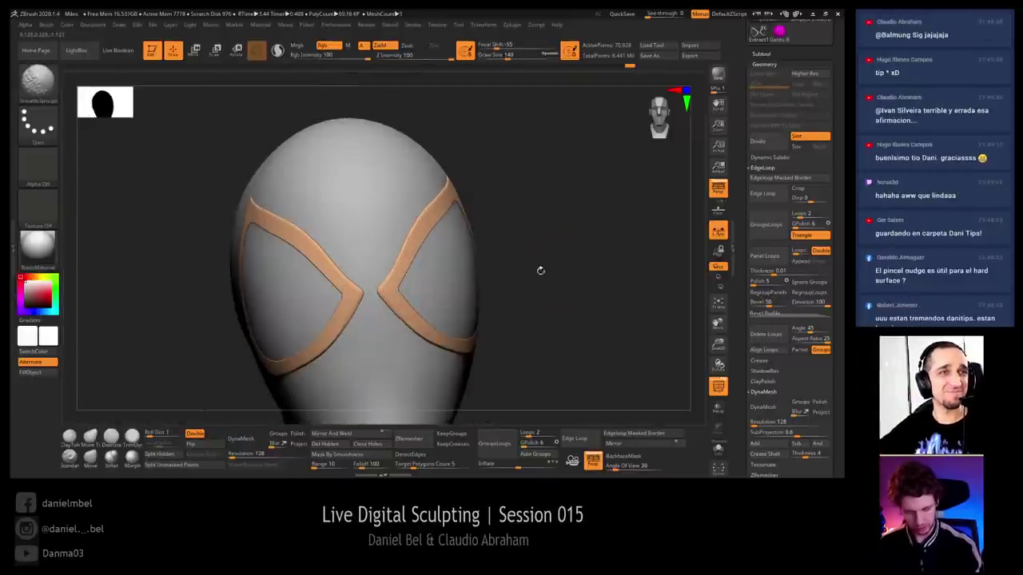
Apply the Polish By Features deformation to the isolated orange eye rims
left_click_drag(541, 270, 645, 278)
left_click(765, 64)
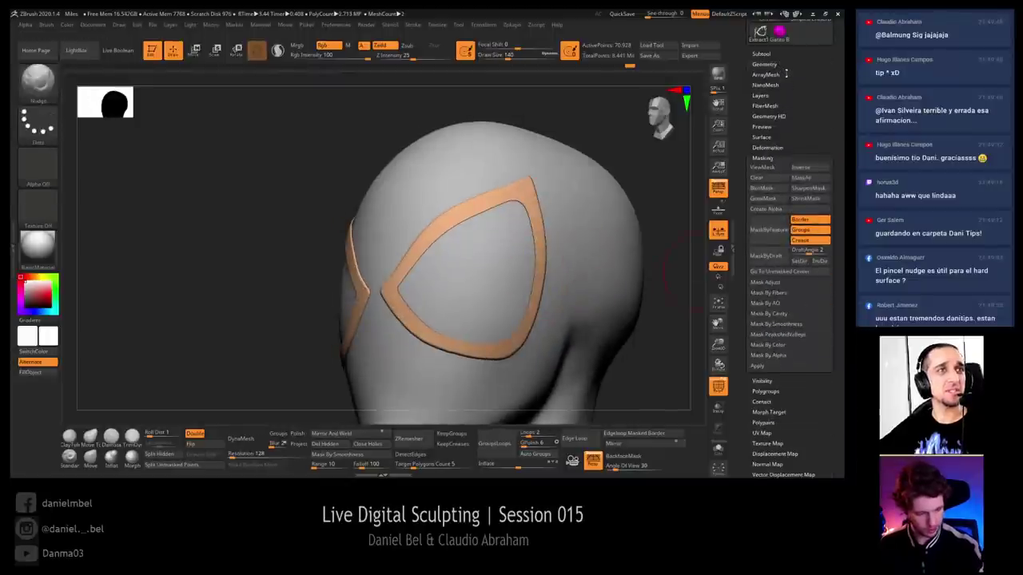
left_click(787, 147)
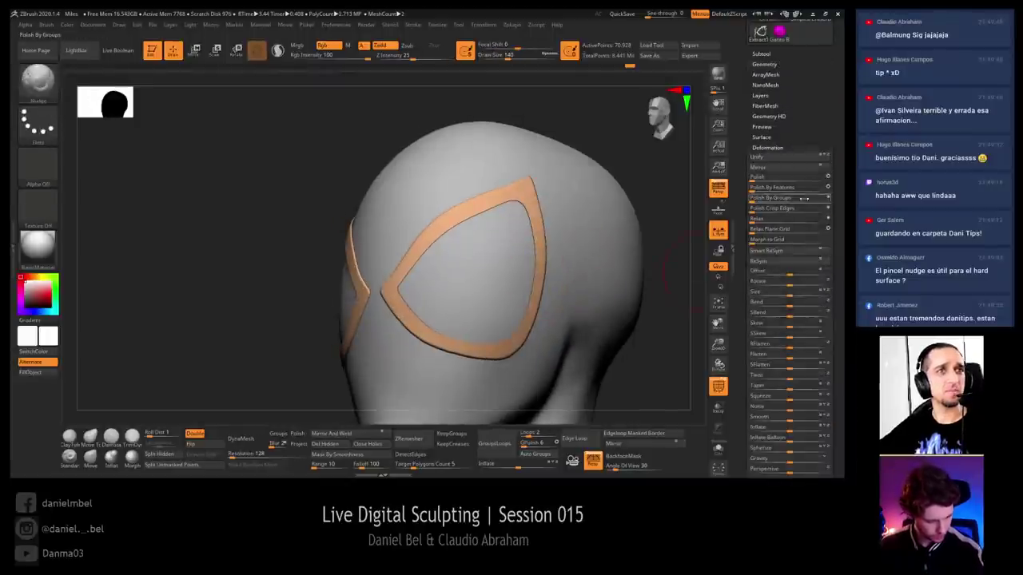
left_click(765, 188)
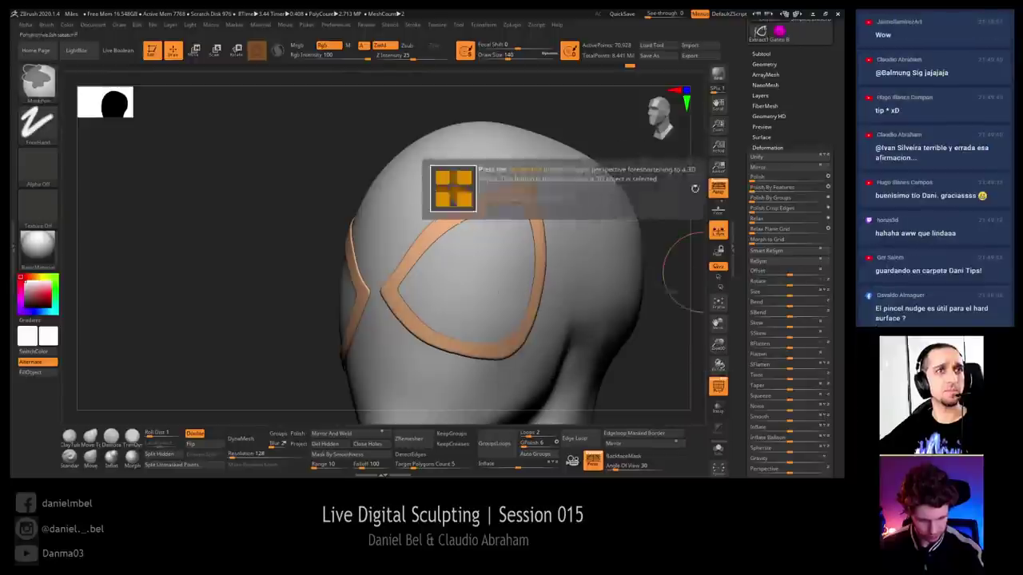
Unhide all polygroups, apply Polish By Features to the complete eye pieces, and check the inner corners with the polygroup colours off and on
left_click(580, 126, "ctrl+shift")
right_click_drag(406, 274, 487, 268)
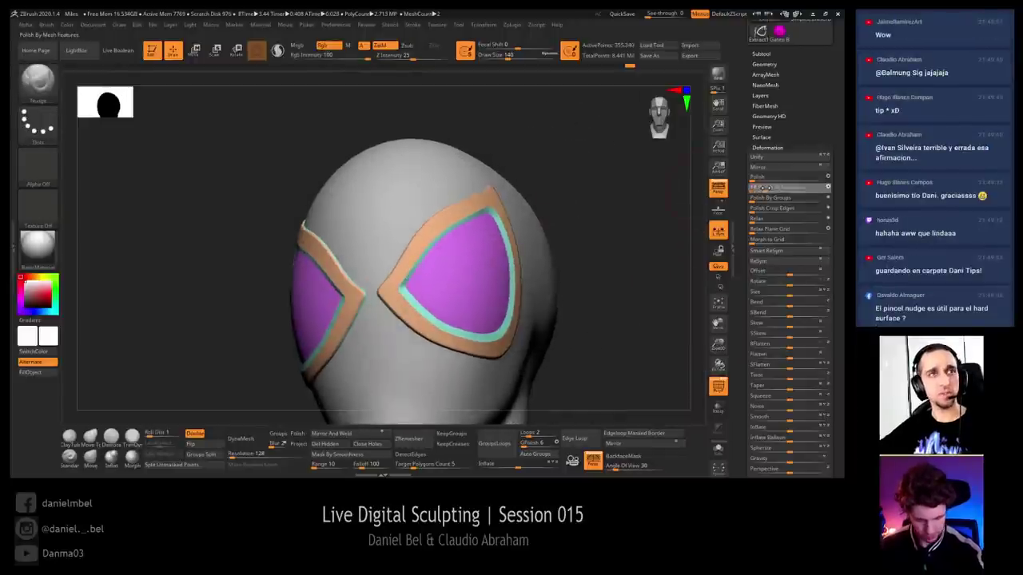
right_click_drag(358, 308, 574, 305, "ctrl")
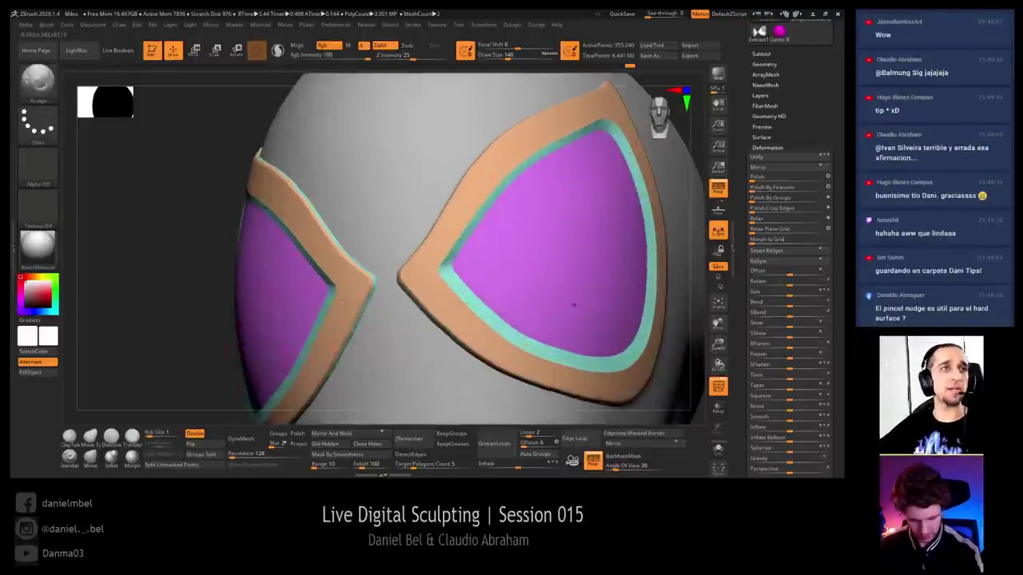
left_click(765, 188)
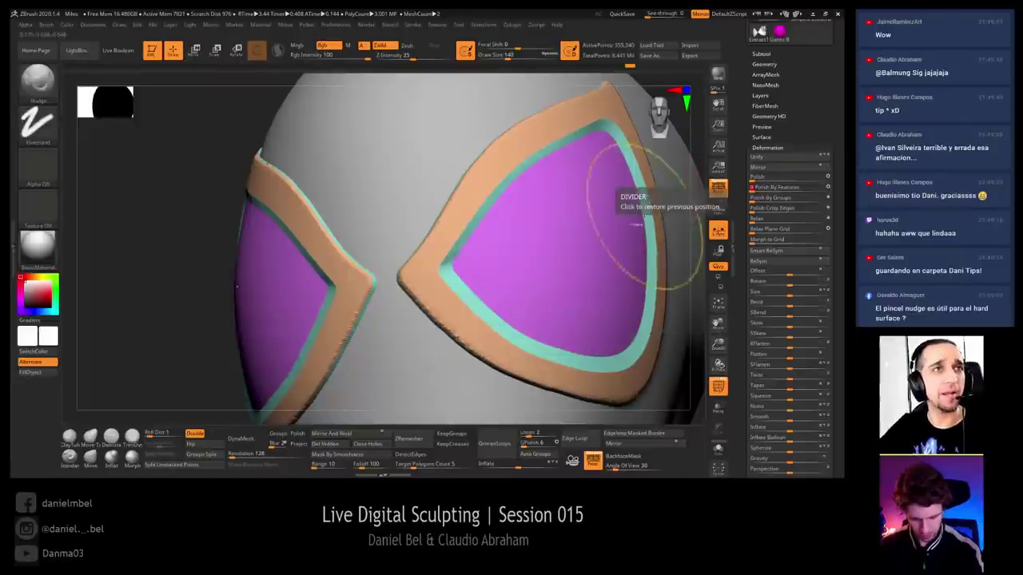
right_click_drag(411, 293, 416, 382)
key("shift+f")
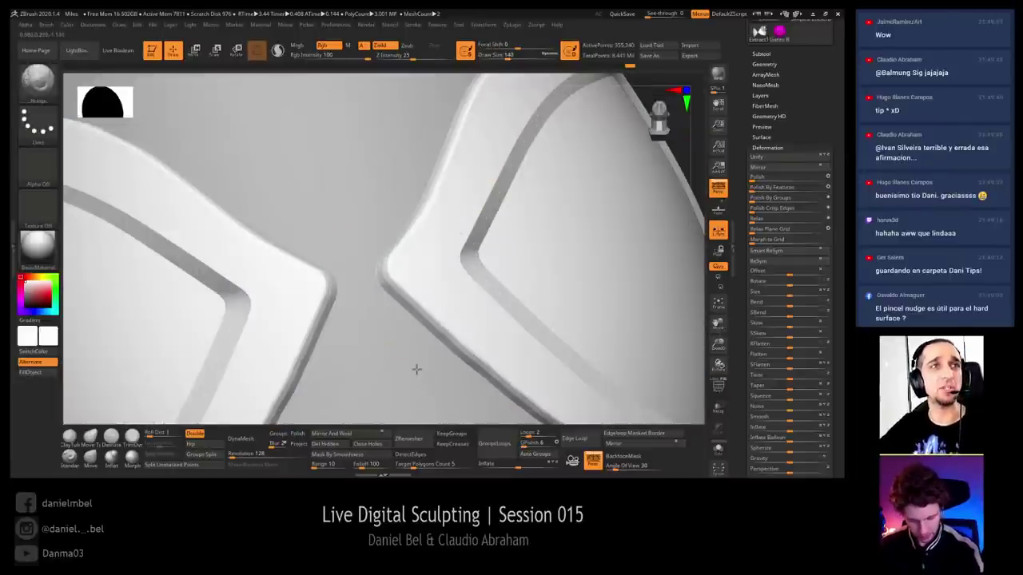
key("shift+f")
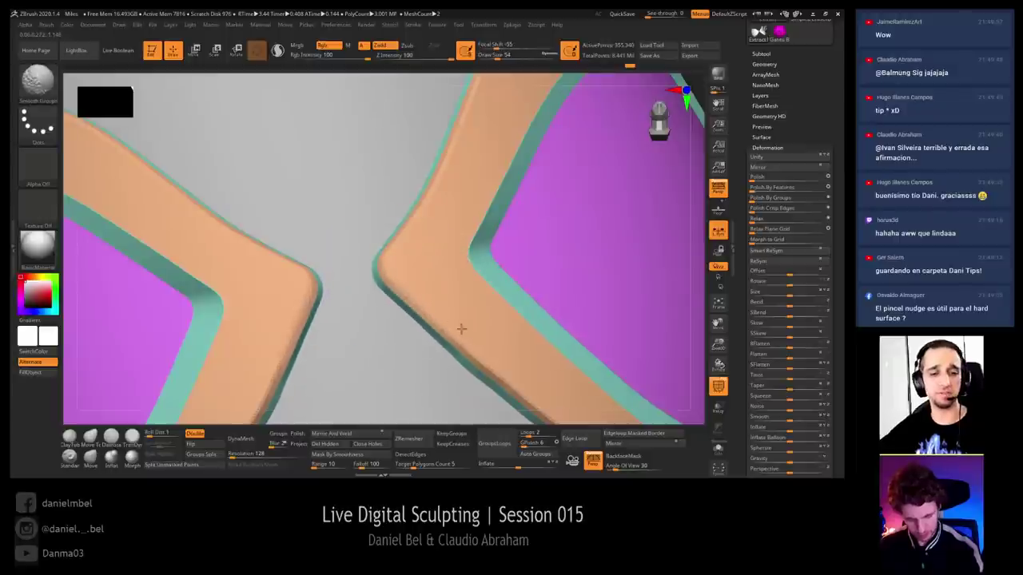
Smooth the lower edge of the orange eye rim with the Smooth Groups brush at size 54
key("f")
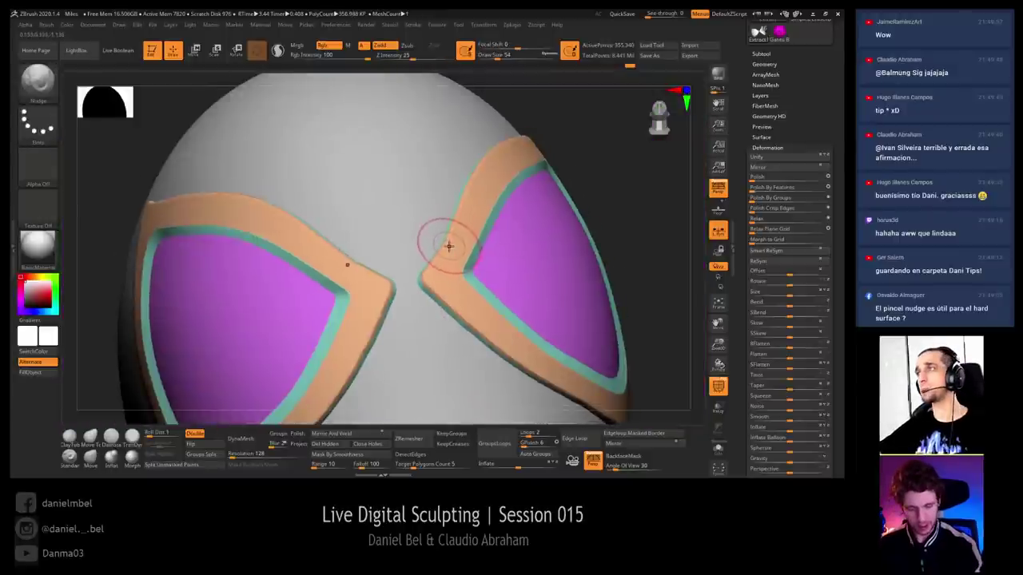
mouse_move(450, 249)
right_mouse_down("ctrl")
mouse_move(453, 229)
mouse_move(447, 256)
mouse_move(459, 250)
mouse_move(441, 239)
right_mouse_up("ctrl")
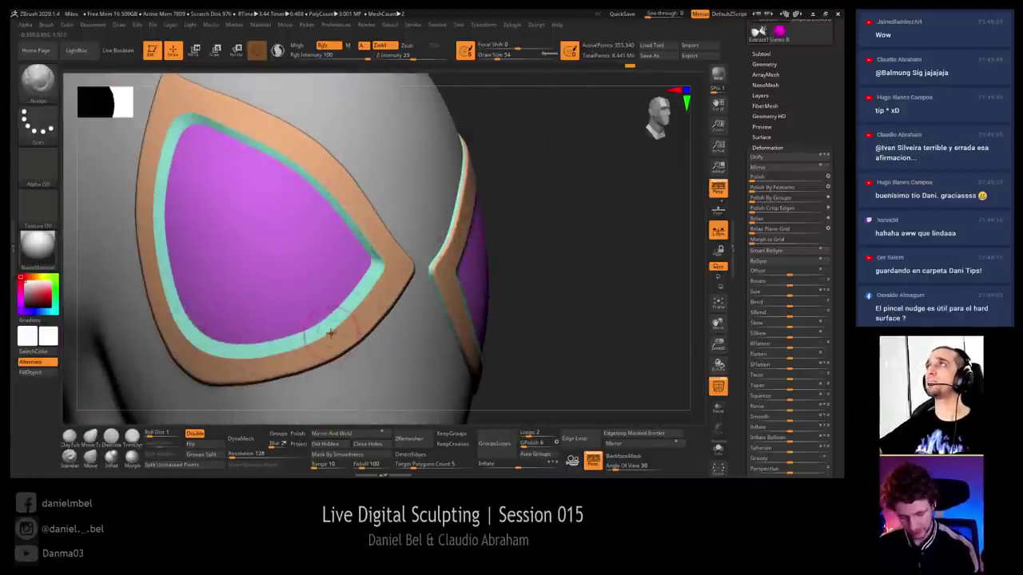
right_click_drag(331, 333, 361, 286, "alt")
left_click_drag(381, 302, 361, 313, "shift")
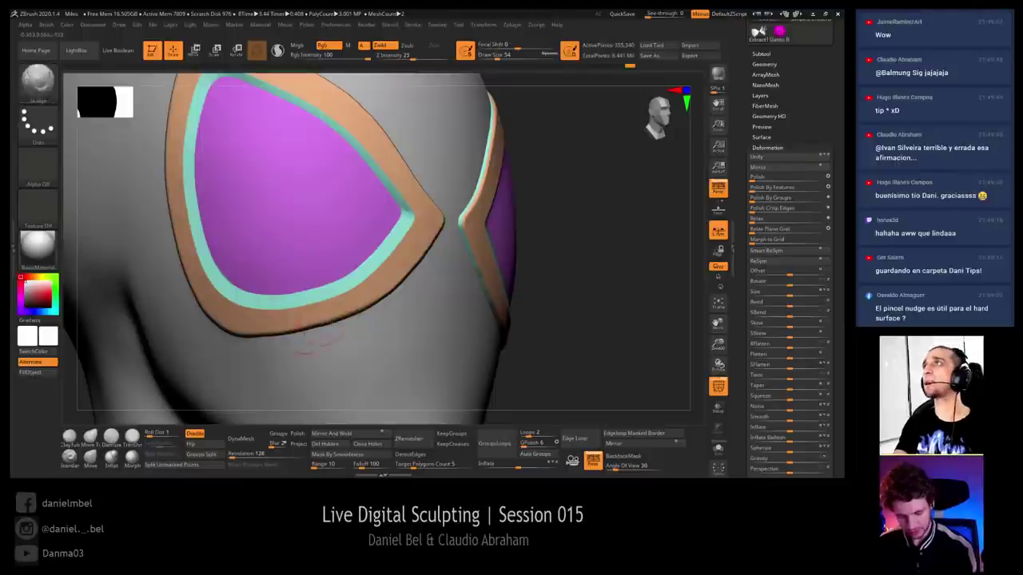
key("ctrl+z")
right_click_drag(379, 314, 378, 303)
left_click_drag(378, 308, 372, 312, "shift")
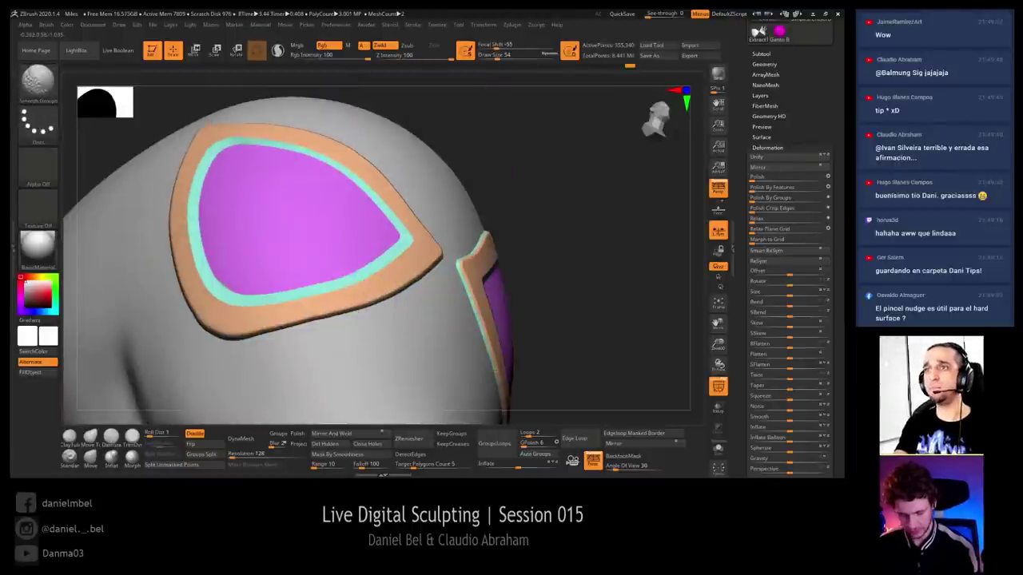
mouse_move(250, 339)
left_mouse_down("shift")
mouse_move(260, 319)
mouse_move(392, 293)
left_mouse_up("shift")
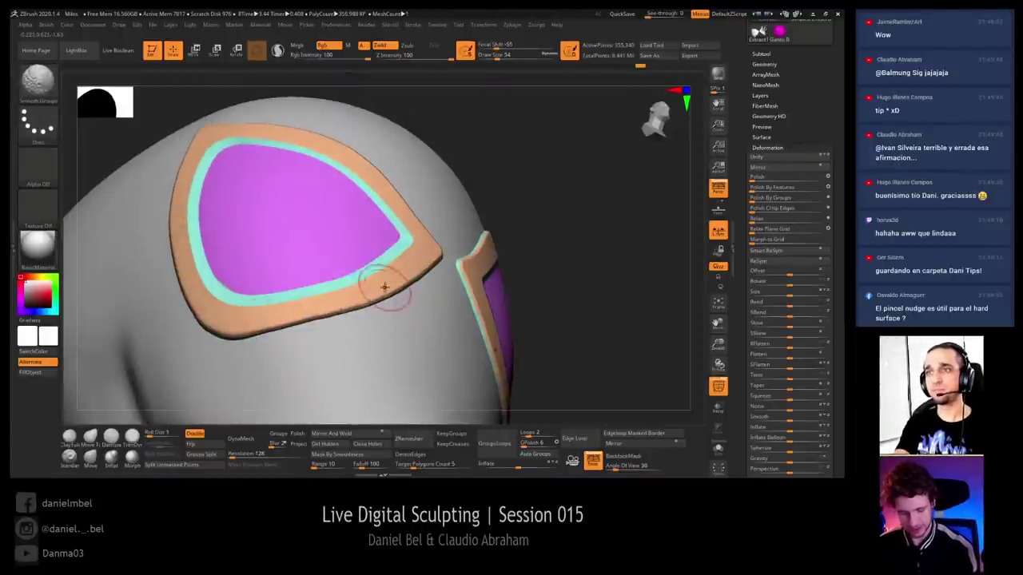
mouse_move(385, 286)
right_mouse_down()
mouse_move(477, 281)
mouse_move(462, 193)
mouse_move(446, 280)
right_mouse_up()
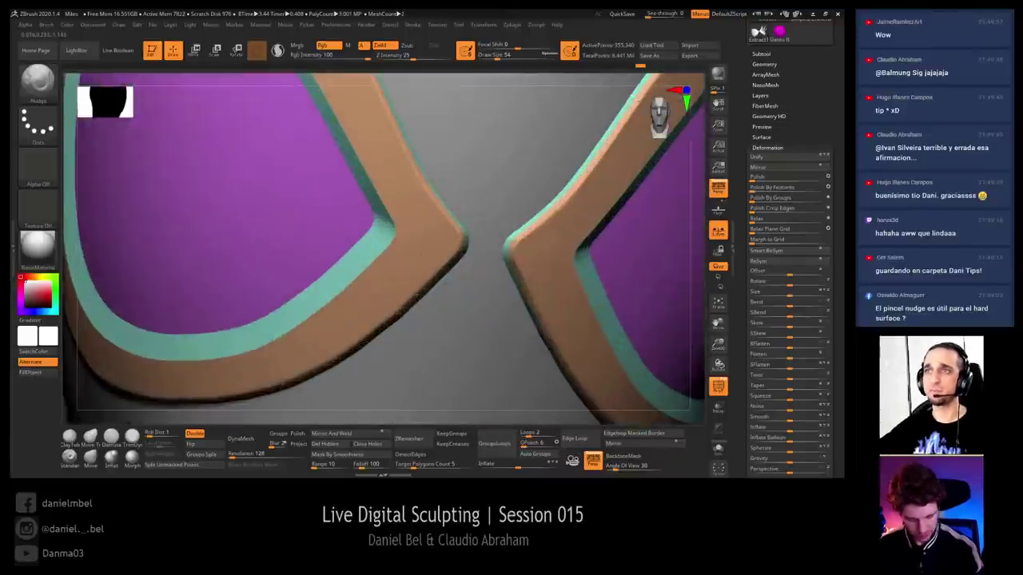
Turn off the polygroup colours and inspect the smoothed eye rims from the front and side
key("shift+f")
right_click_drag(434, 221, 393, 168)
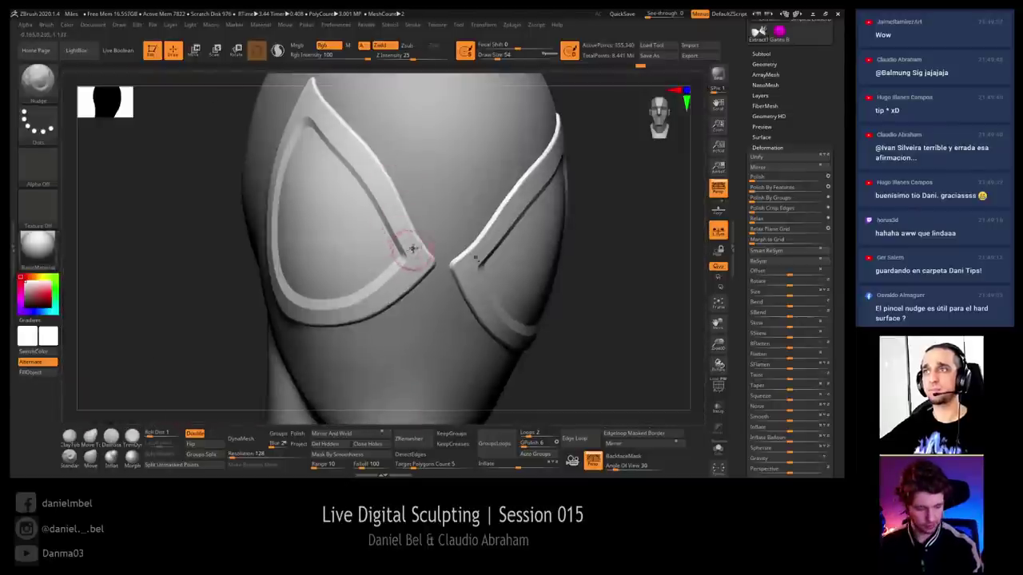
right_click_drag(412, 248, 352, 341)
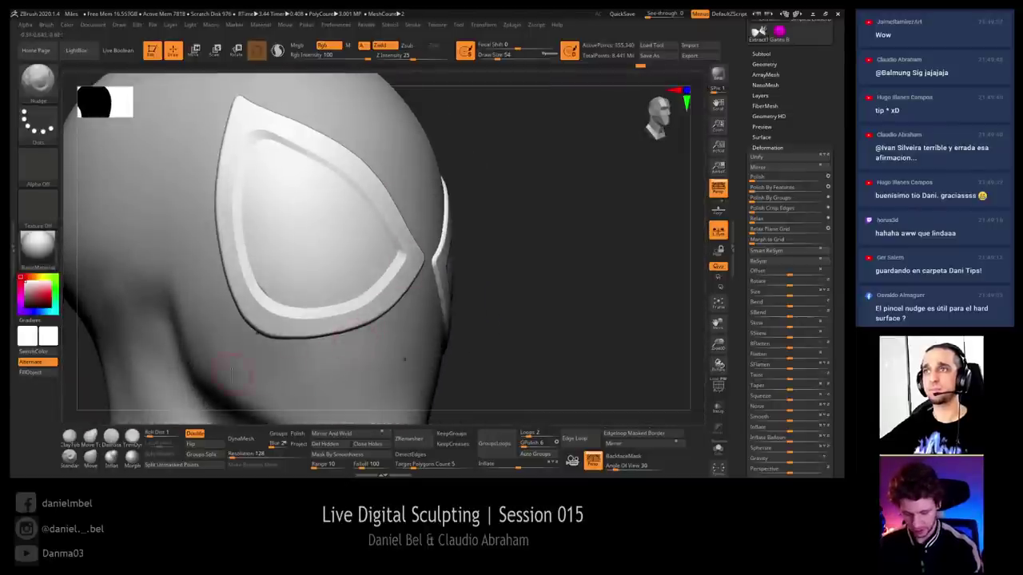
mouse_move(540, 323)
right_mouse_down()
mouse_move(539, 297)
mouse_move(328, 302)
mouse_move(357, 280)
mouse_move(338, 338)
mouse_move(326, 290)
mouse_move(554, 256)
mouse_move(550, 296)
mouse_move(532, 274)
mouse_move(570, 259)
mouse_move(562, 316)
right_mouse_up()
Mask everything except the purple inner eye panels, using their polygroup colours as reference, and hide the colours again
key("shift+f")
key("w")
left_click(296, 222, "ctrl")
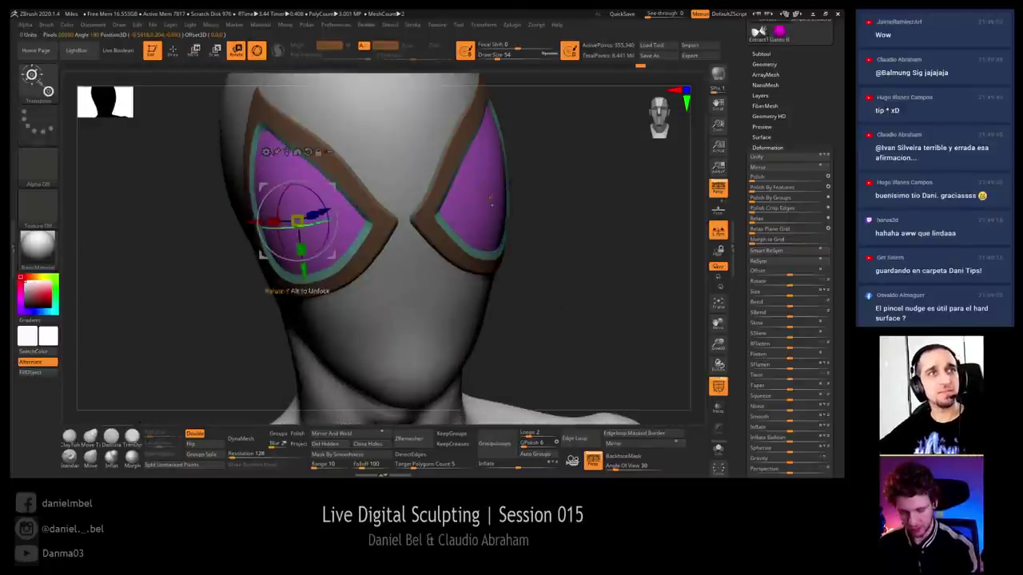
key("q")
right_click_drag(211, 292, 320, 229)
key("shift+f")
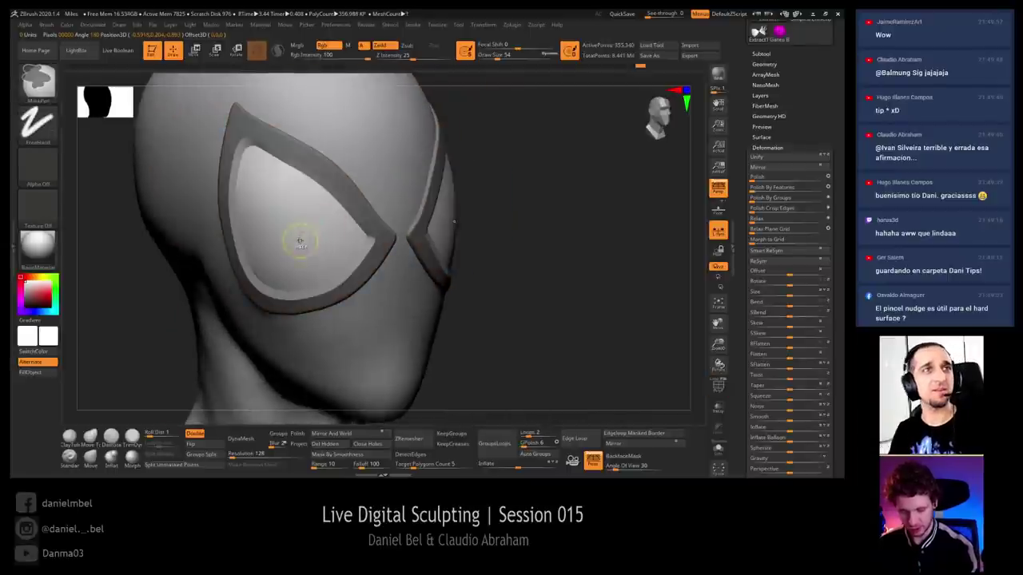
Blur the mask's border around the inner eye panels and invert it back and forth, ending with the panels unmasked and the rims masked
left_click(536, 209, "ctrl")
left_click(472, 266, "ctrl")
left_click(376, 240, "ctrl")
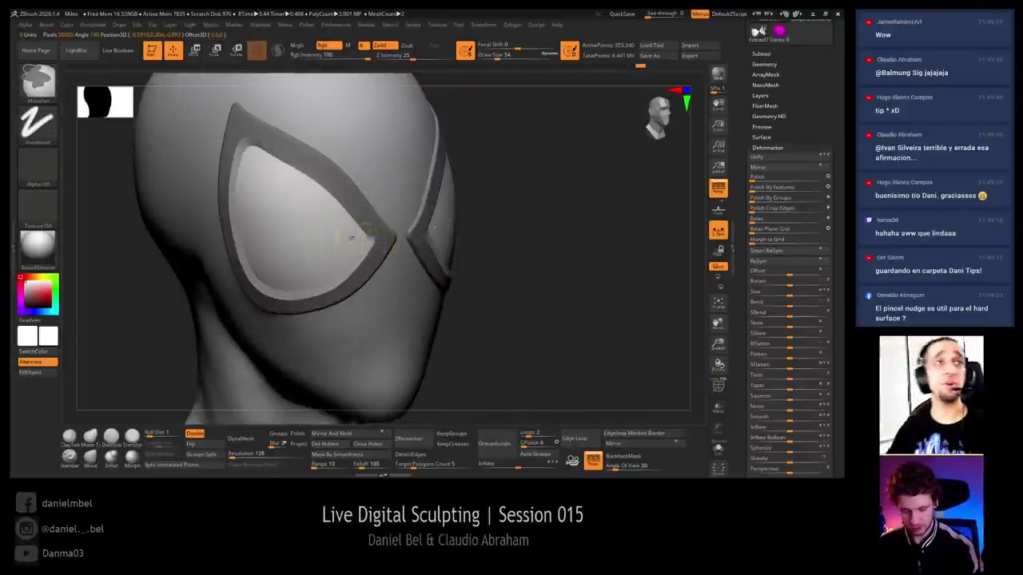
left_click(488, 233, "ctrl")
left_click(297, 233, "ctrl+alt")
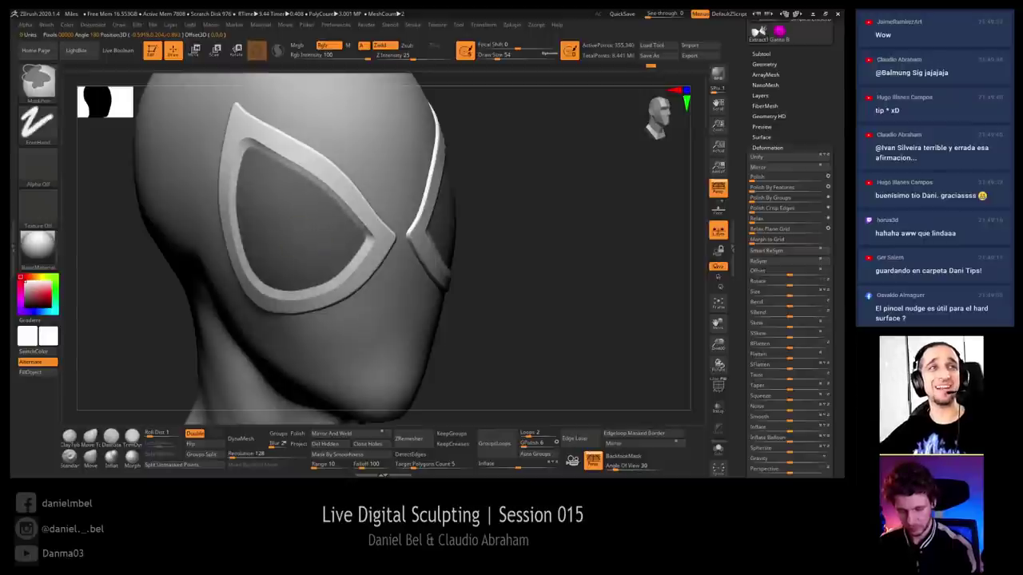
key("ctrl+i")
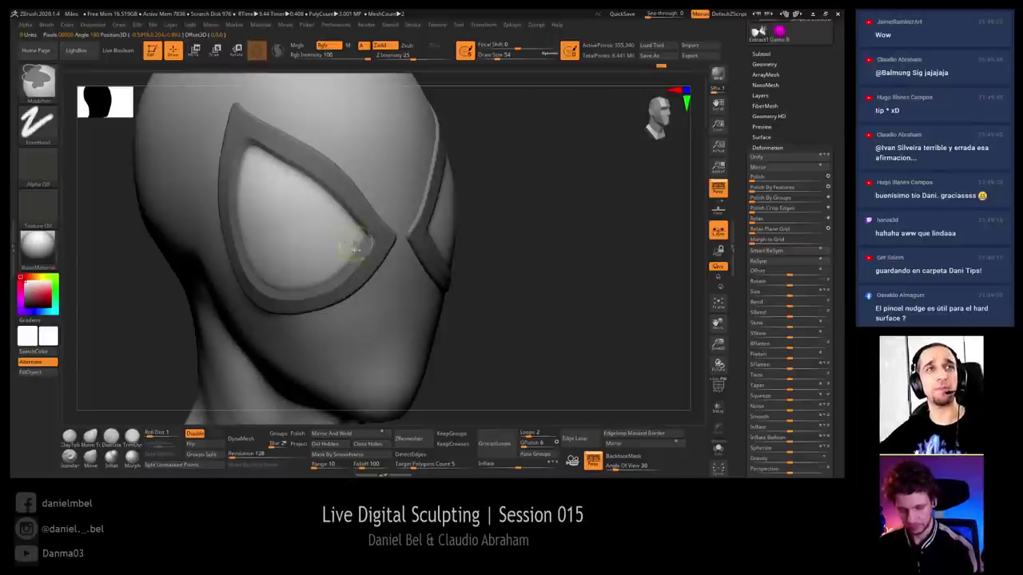
key("ctrl+i")
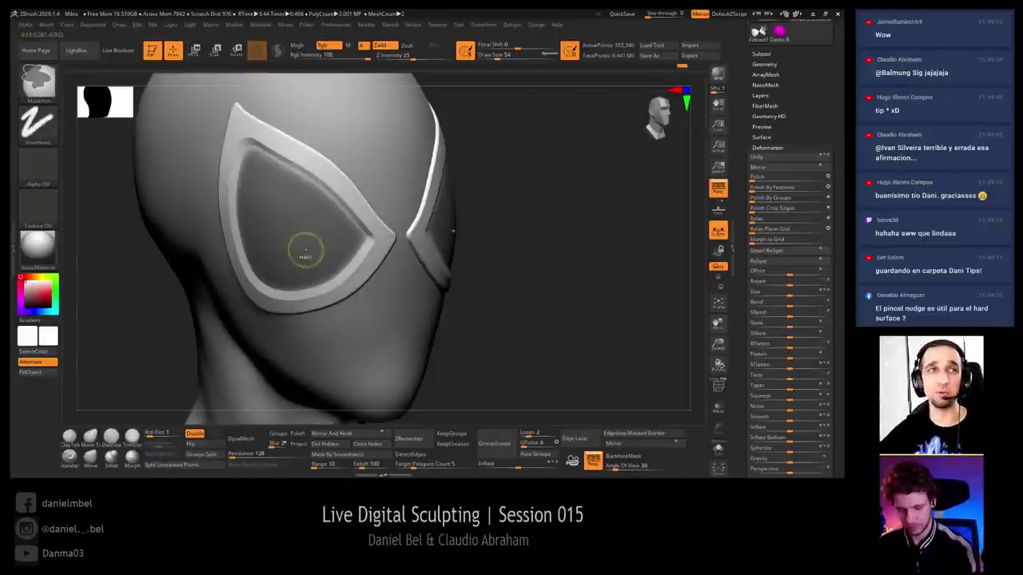
key("ctrl+i")
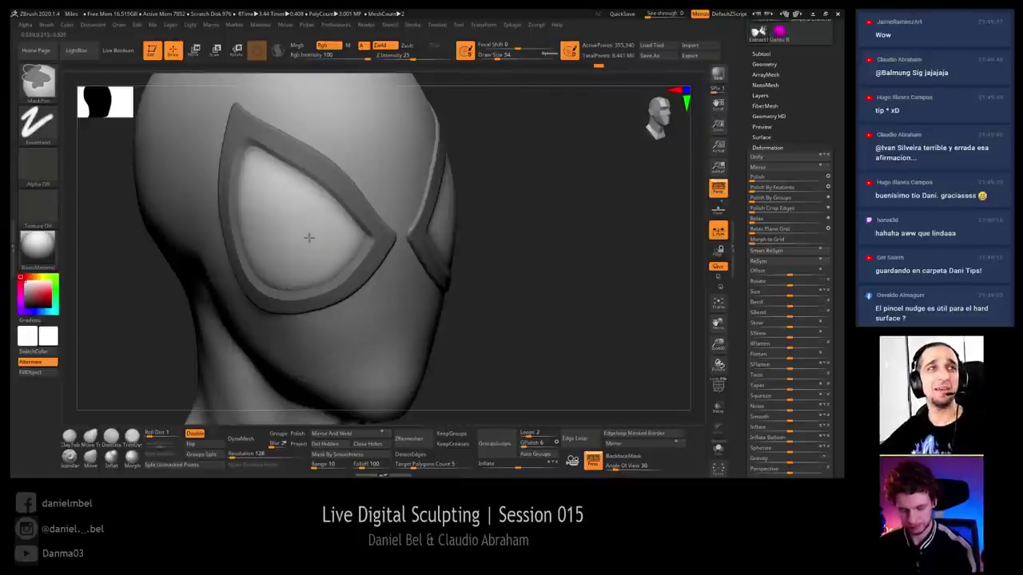
left_click(512, 238, "ctrl")
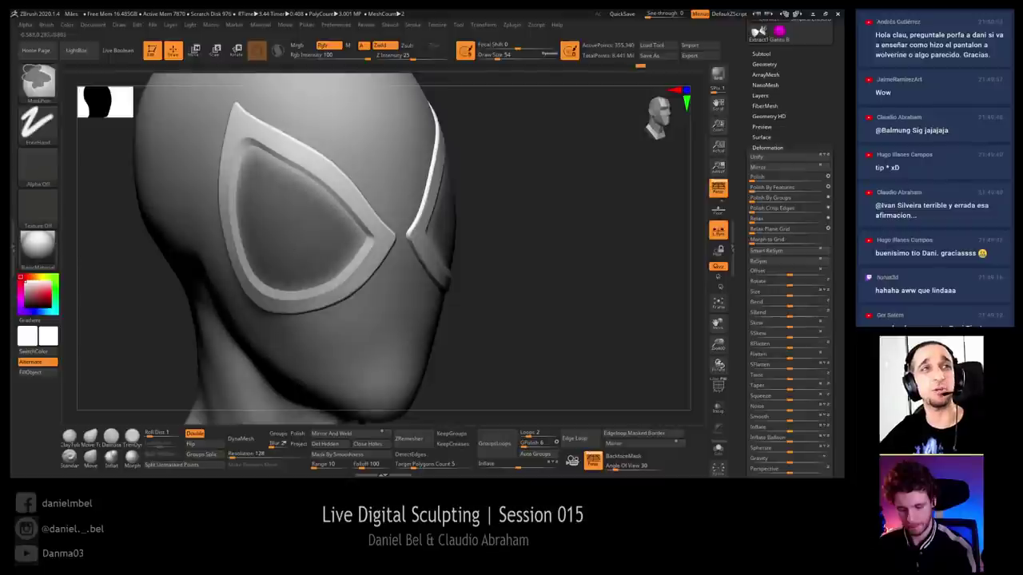
left_click(495, 232, "ctrl")
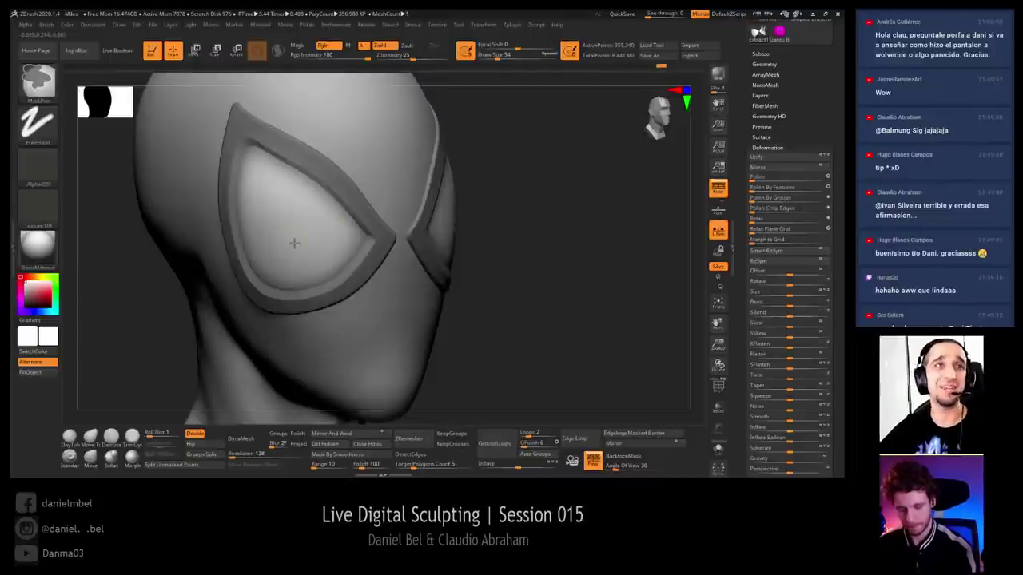
left_click(519, 237, "ctrl")
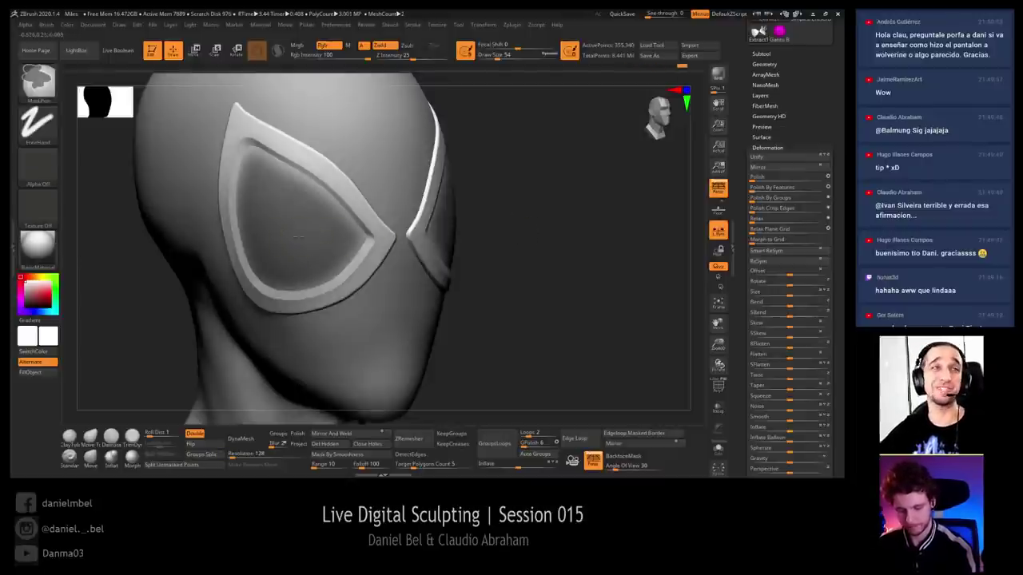
left_click(533, 231, "ctrl")
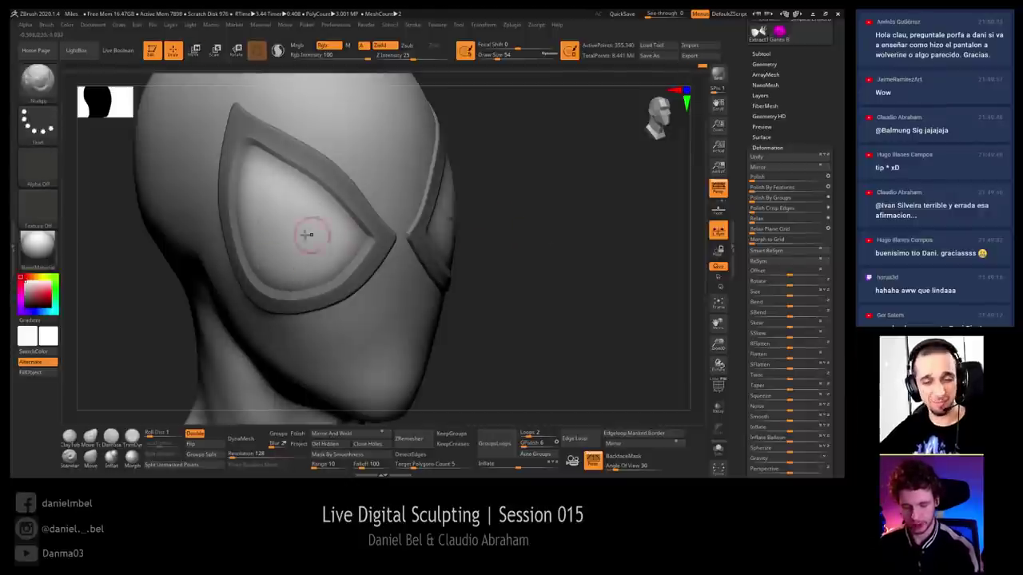
Move the unmasked inner eye panels outward by about 0.02 with the gizmo so that they bulge from the rims
key("w")
right_click_drag(300, 232, 267, 250)
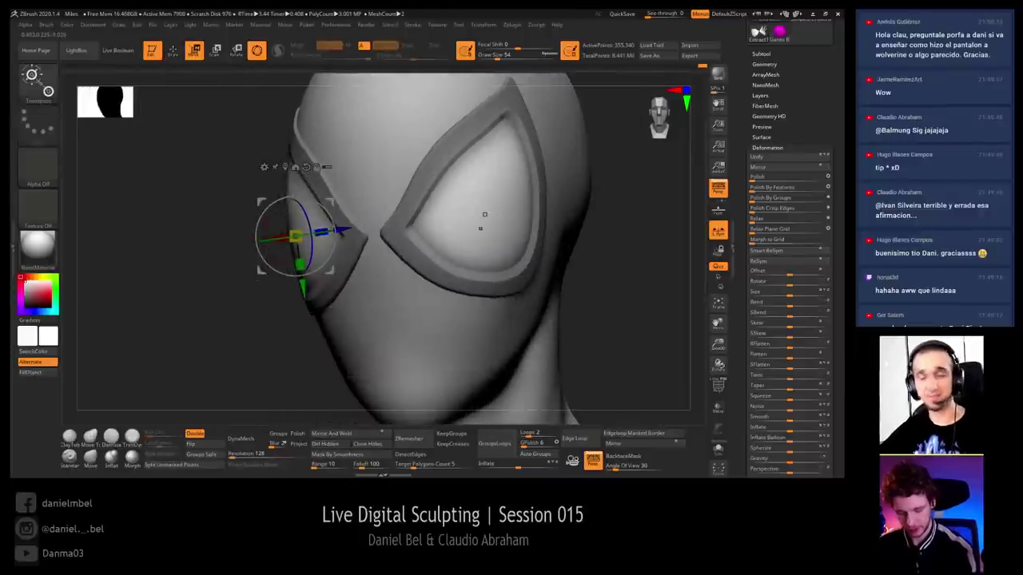
left_click_drag(484, 215, 469, 265)
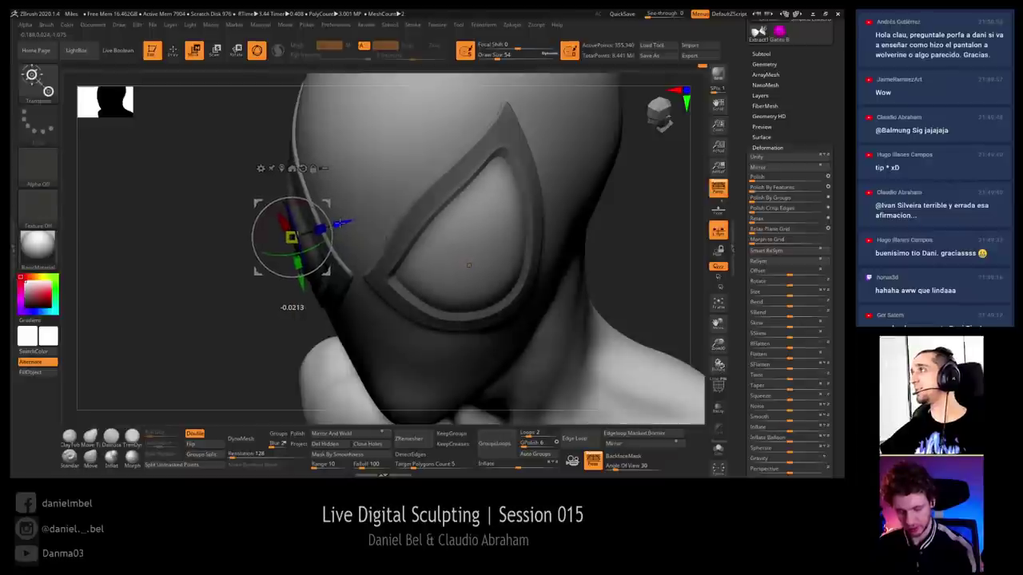
left_click_drag(338, 223, 335, 224)
Enlarge the brush to 262 and then 331 while examining the bulged eye panels from the side and front
key("q")
left_click_drag(227, 335, 319, 219)
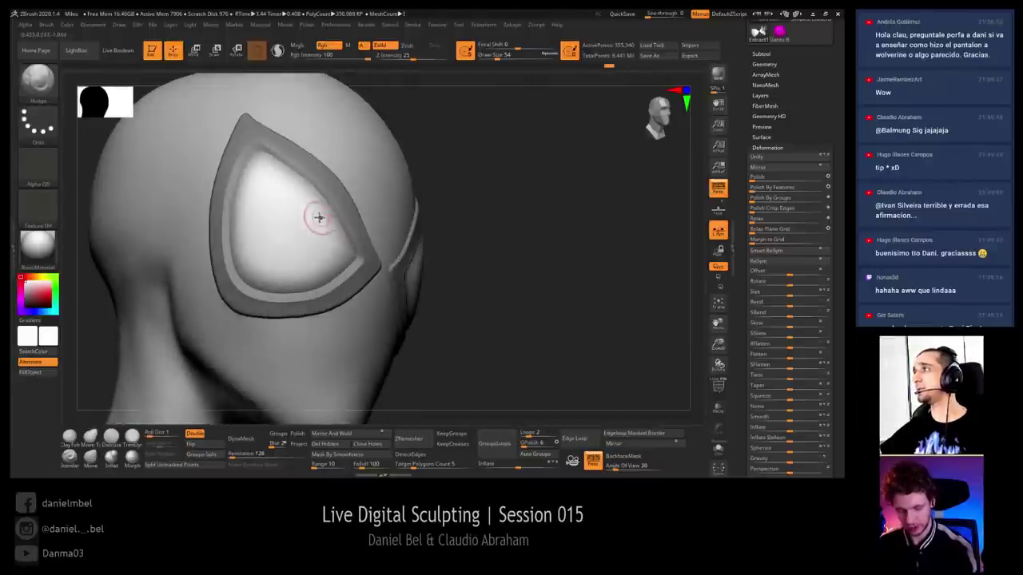
key("s")
left_click(324, 220)
left_click_drag(503, 228, 498, 231, "shift")
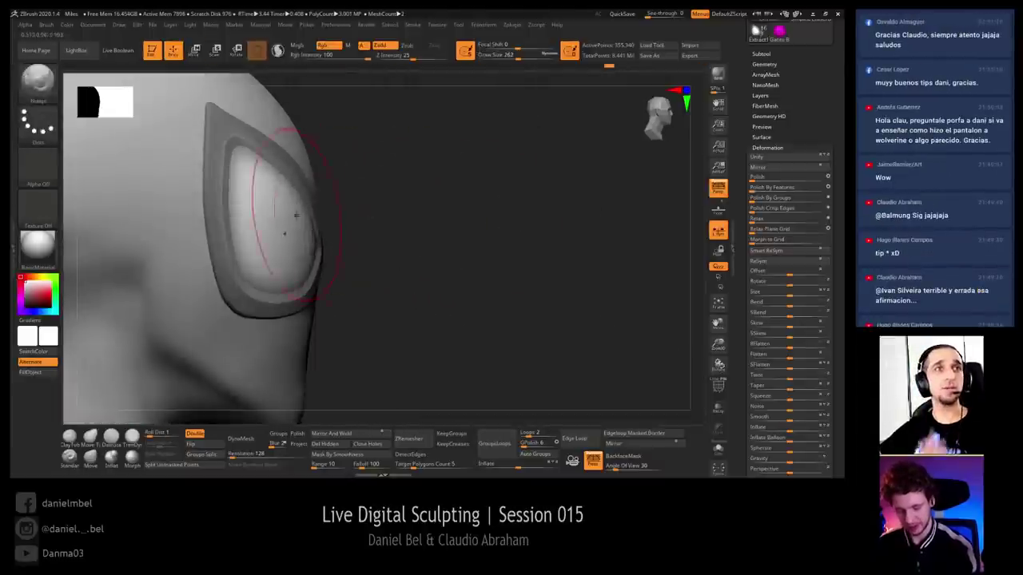
key("e")
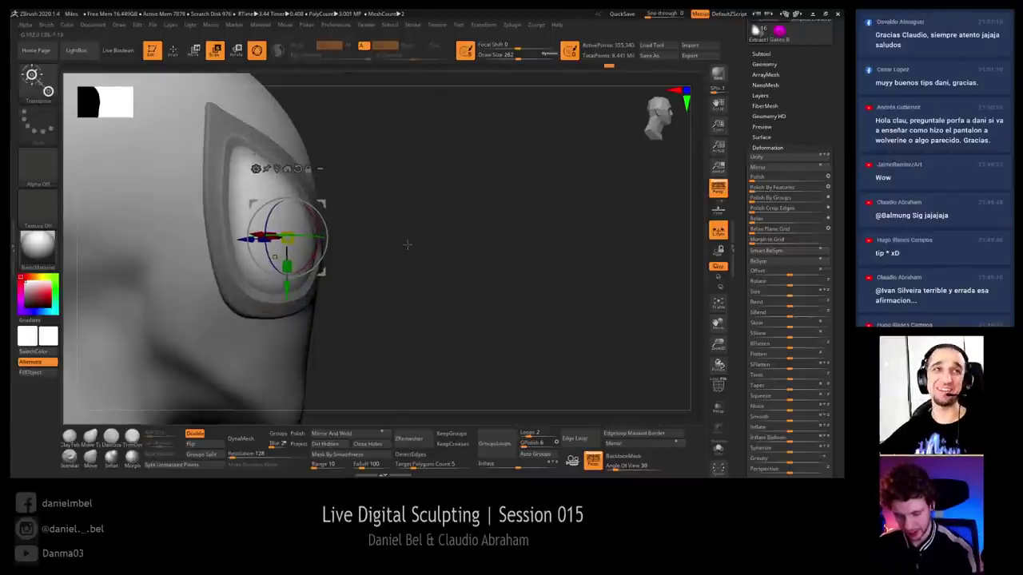
mouse_move(406, 245)
left_mouse_down()
mouse_move(418, 233)
mouse_move(487, 255)
mouse_move(471, 249)
mouse_move(528, 240)
mouse_move(422, 226)
left_mouse_up()
key("q")
key("shift")
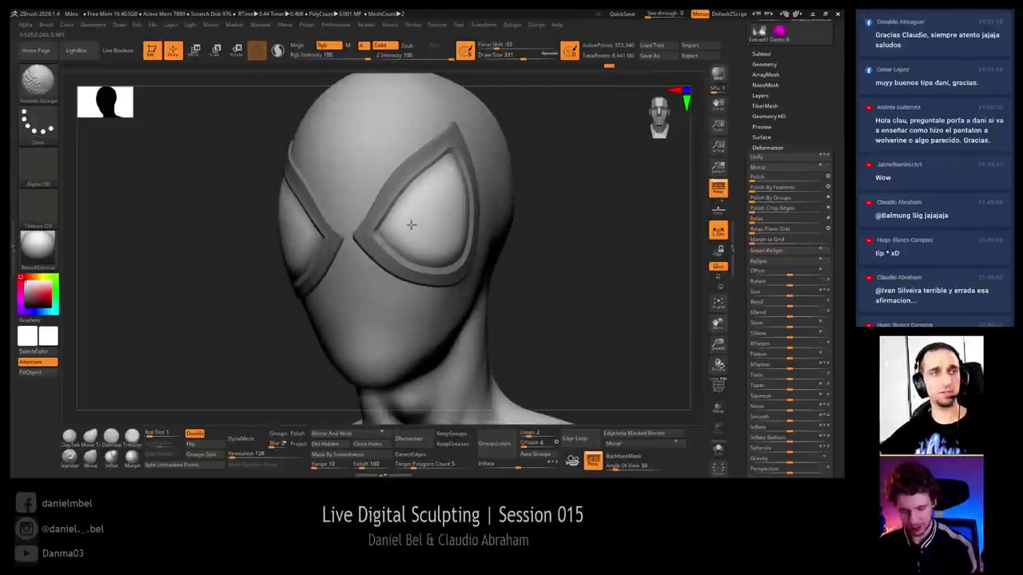
Clear the mask from the eye pieces and make the head the active subtool
left_click_drag(215, 326, 254, 310)
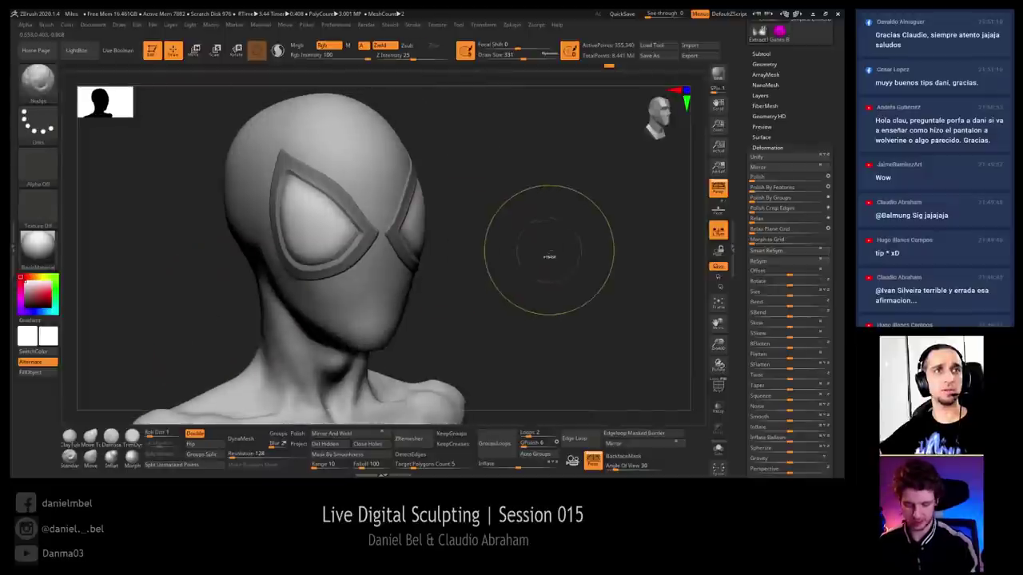
mouse_move(548, 256)
left_mouse_down("ctrl")
mouse_move(553, 270)
mouse_move(544, 270)
mouse_move(530, 251)
left_mouse_up("ctrl")
left_click(505, 248, "alt")
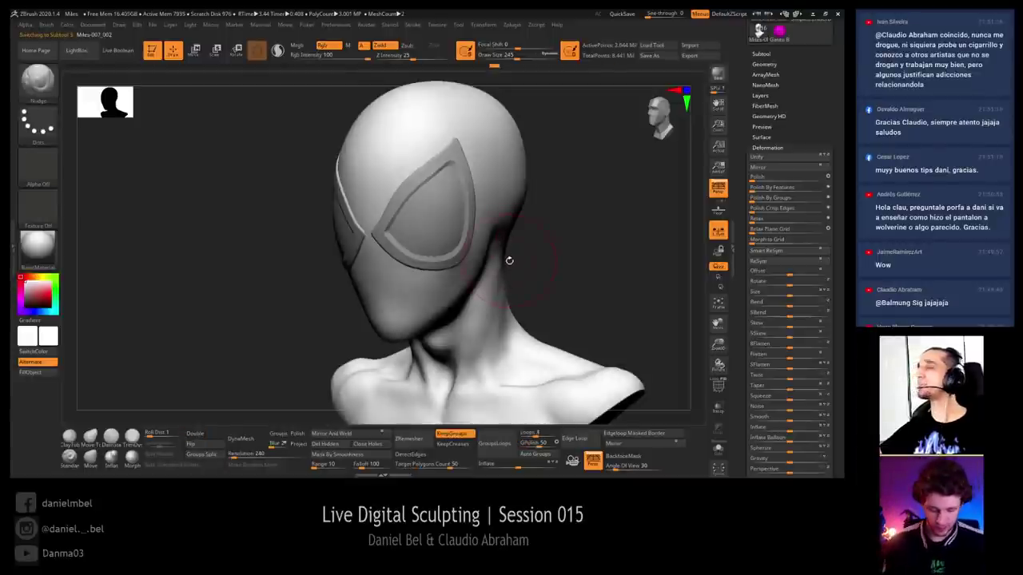
Reduce the brush size to 148, 31 and 27 while examining the bust from the front and sides
mouse_move(509, 259)
left_mouse_down()
mouse_move(573, 265)
mouse_move(538, 222)
mouse_move(564, 232)
mouse_move(518, 205)
mouse_move(502, 265)
left_mouse_up()
key("s")
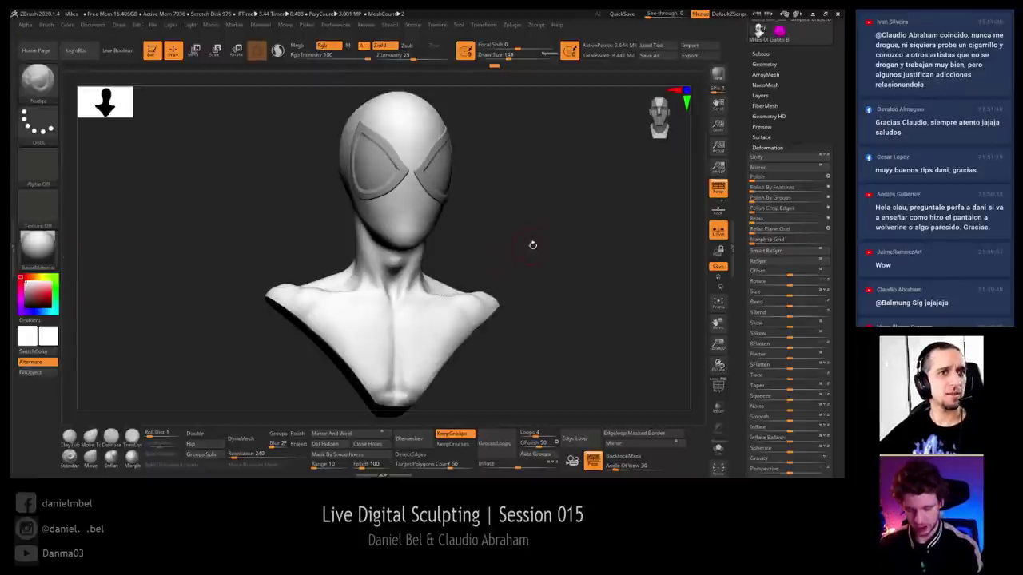
left_click_drag(533, 245, 516, 240)
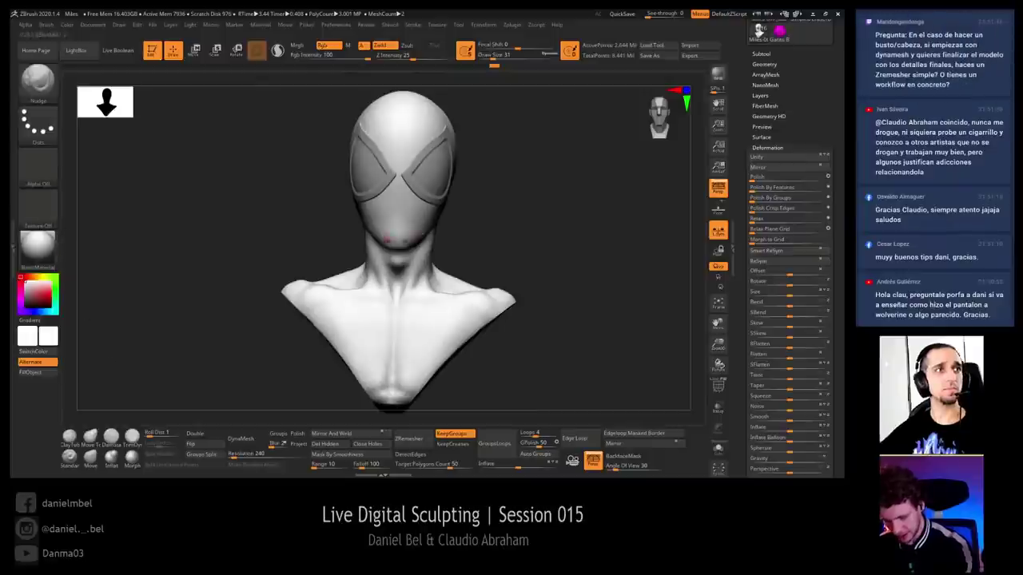
right_click_drag(406, 242, 433, 331)
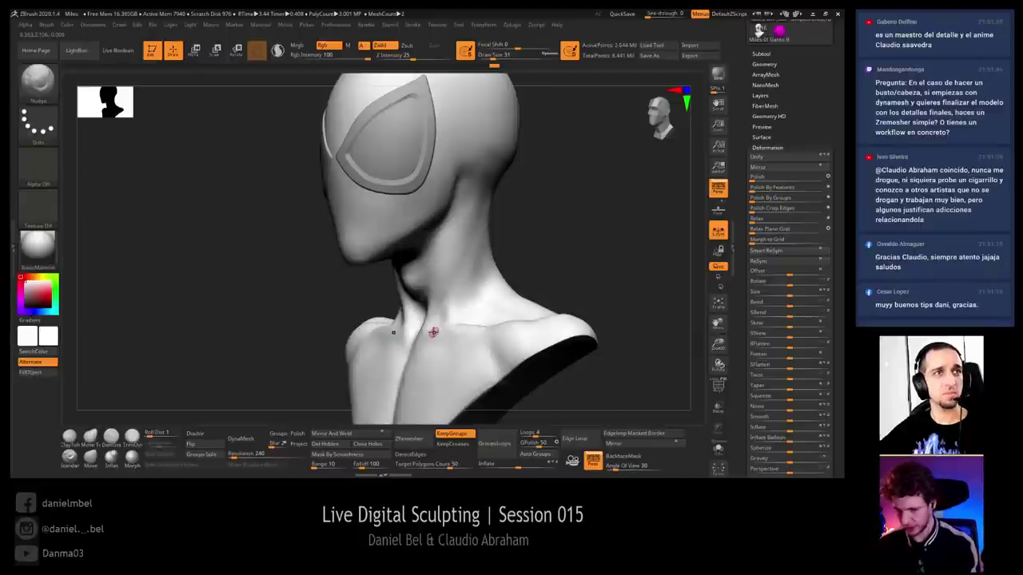
right_click_drag(433, 331, 407, 108)
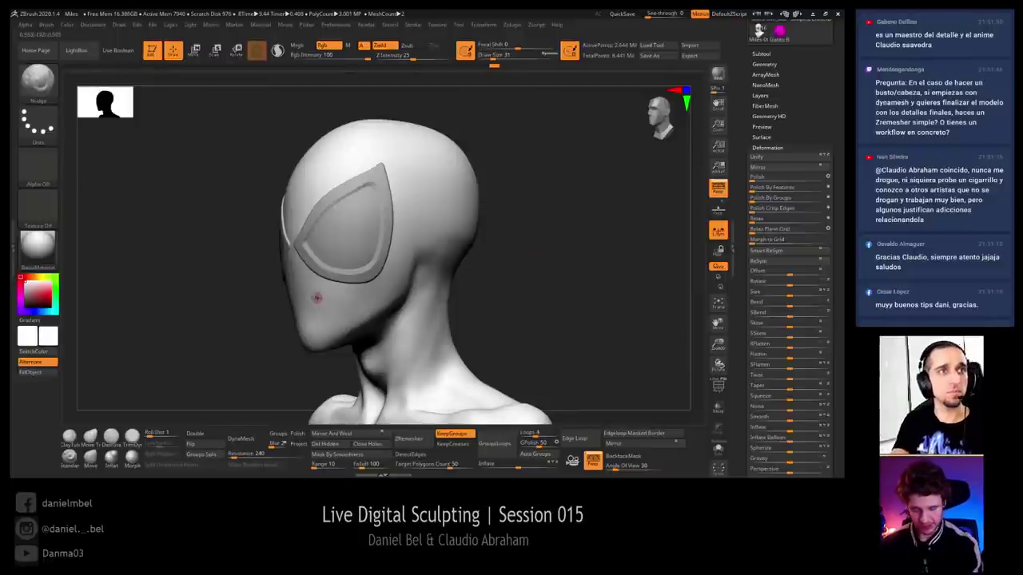
left_click_drag(505, 266, 543, 262)
left_click_drag(316, 269, 285, 258)
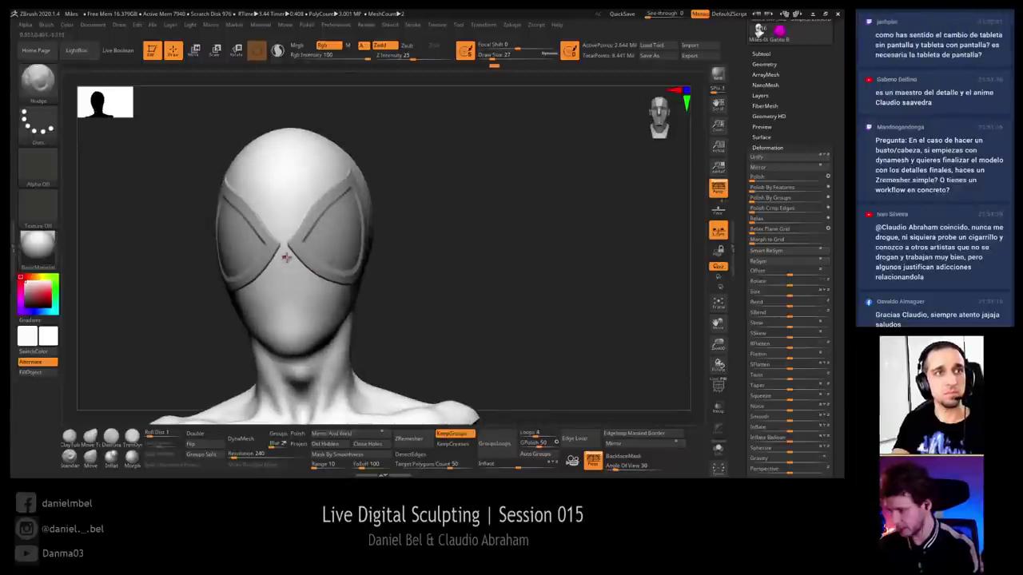
Sketch thin mask lines down from the eyes and across the lower face with brush size 17
key("ctrl")
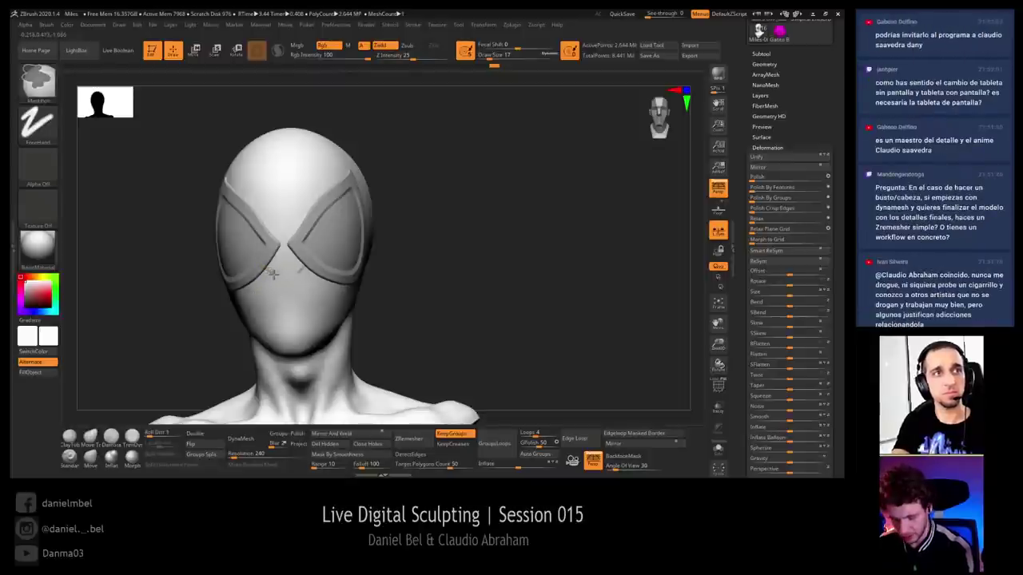
right_click_drag(271, 272, 290, 276)
right_click_drag(289, 275, 291, 246, "alt")
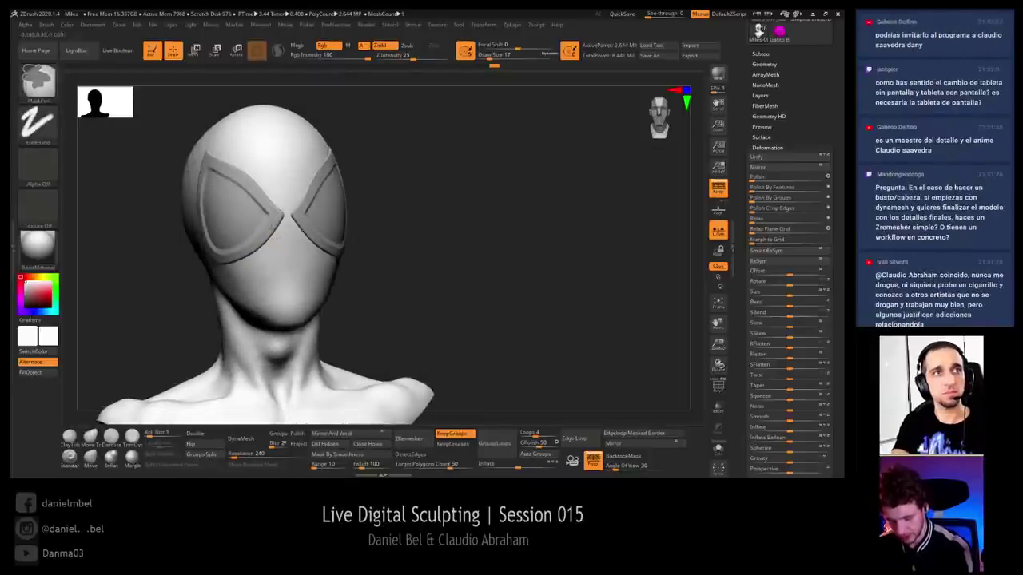
left_click_drag(273, 235, 267, 297, "ctrl")
right_click_drag(271, 260, 309, 263)
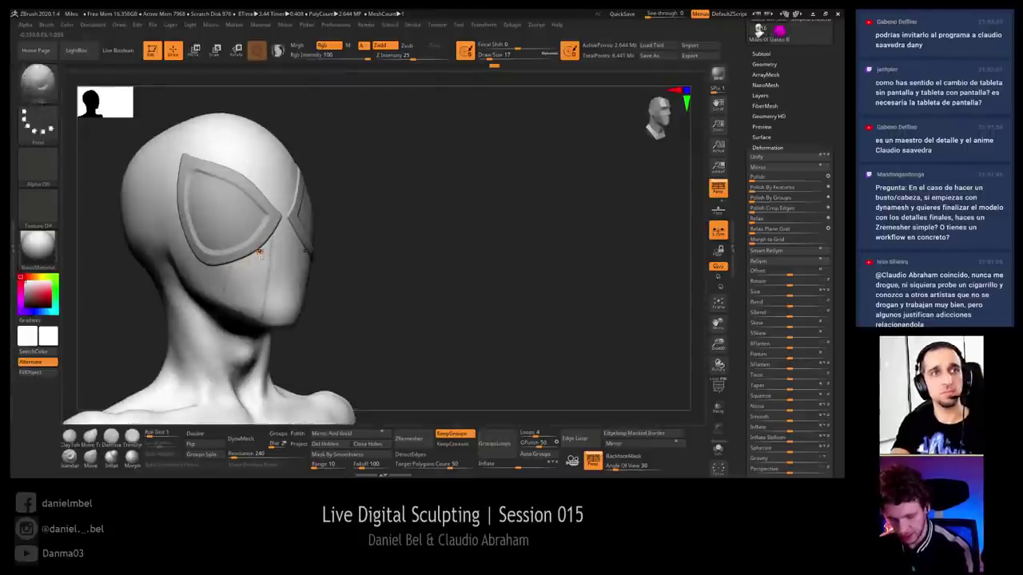
left_click_drag(424, 238, 272, 259)
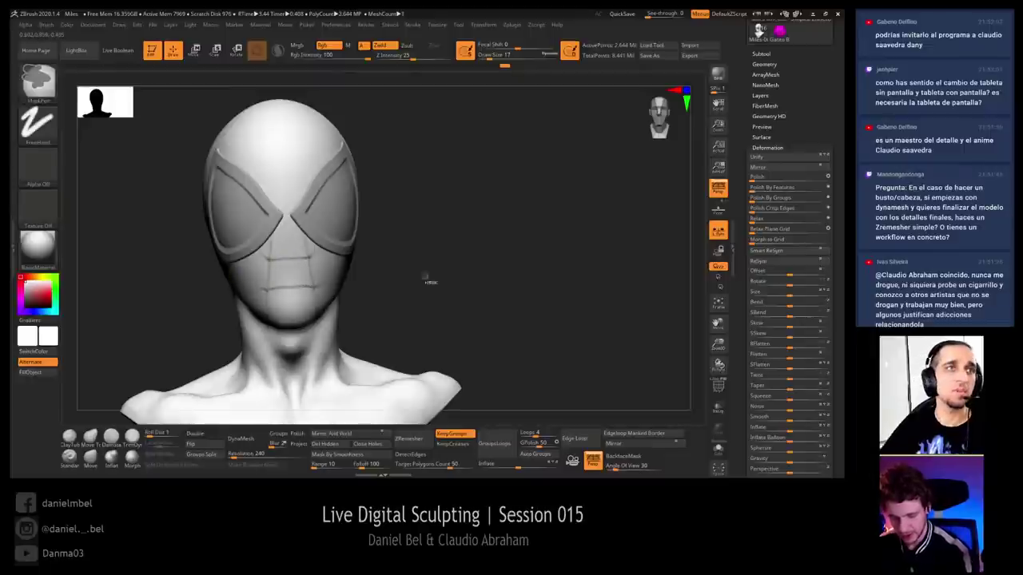
mouse_move(429, 282)
left_mouse_down()
mouse_move(445, 279)
mouse_move(249, 284)
left_mouse_up()
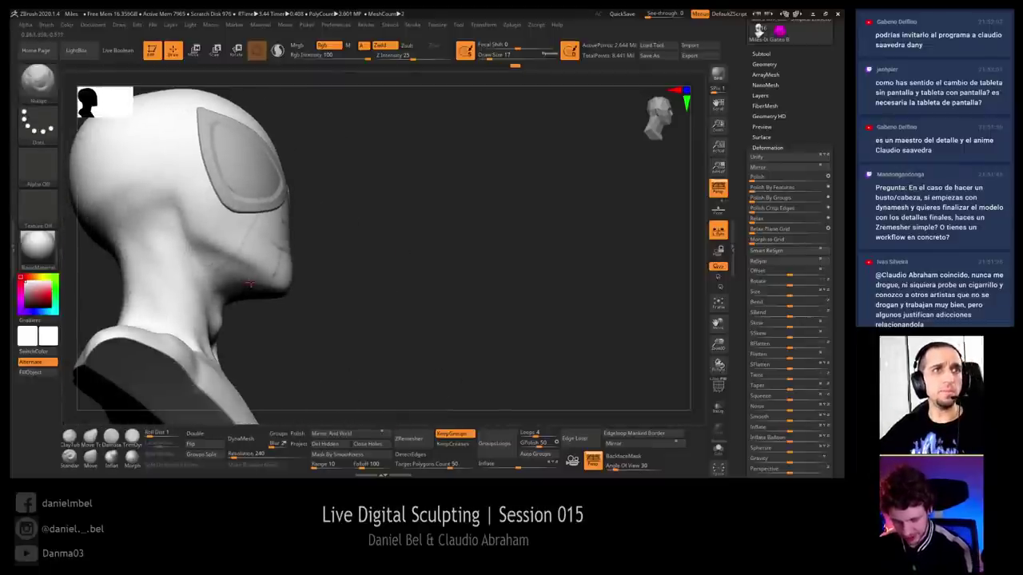
mouse_move(444, 255)
left_mouse_down()
mouse_move(396, 213)
mouse_move(424, 212)
mouse_move(321, 192)
mouse_move(128, 349)
left_mouse_up()
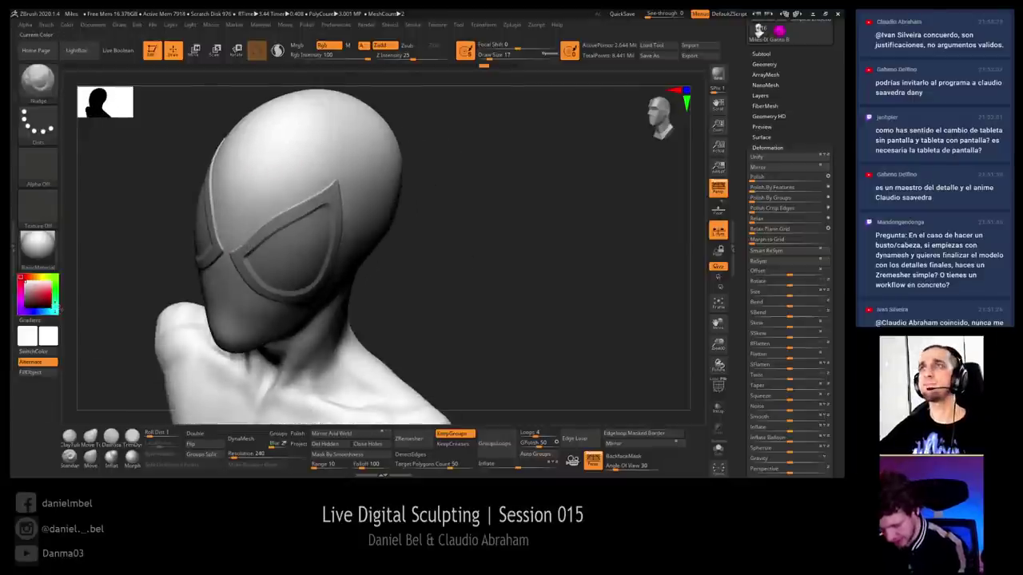
Fill the head subtool with light grey and refill it with white
left_click(56, 307)
left_click(29, 289)
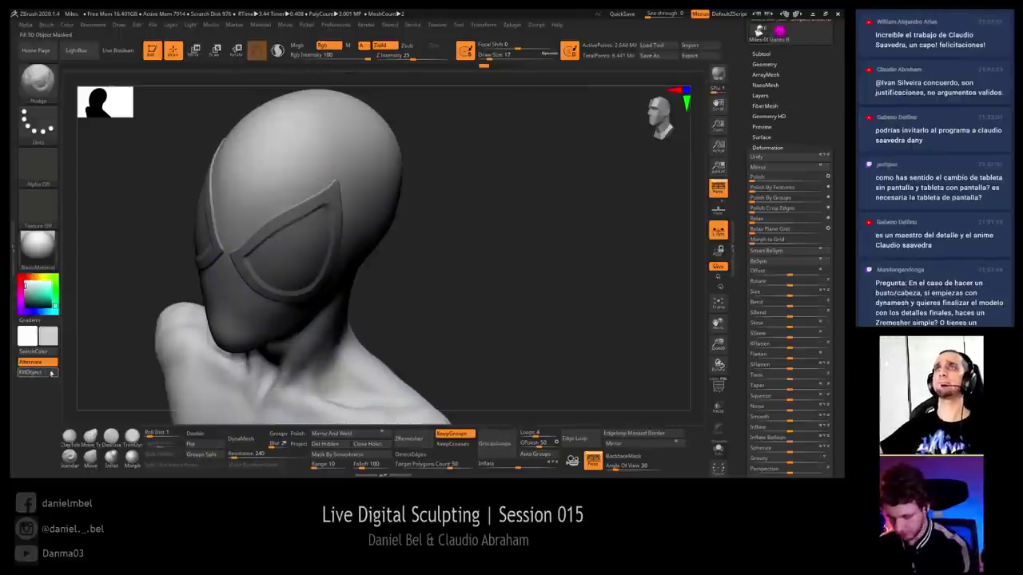
left_click(51, 374)
left_click(23, 281)
left_click(41, 373)
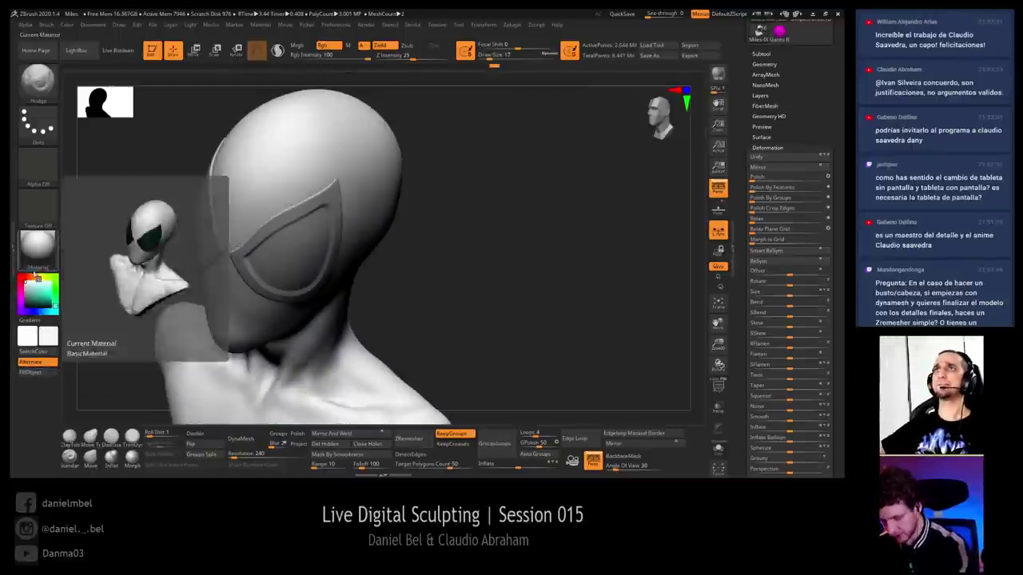
Set the active colour to red, make the eye pieces the active subtool and change the colour to dark grey
left_click(21, 278)
left_click(49, 294)
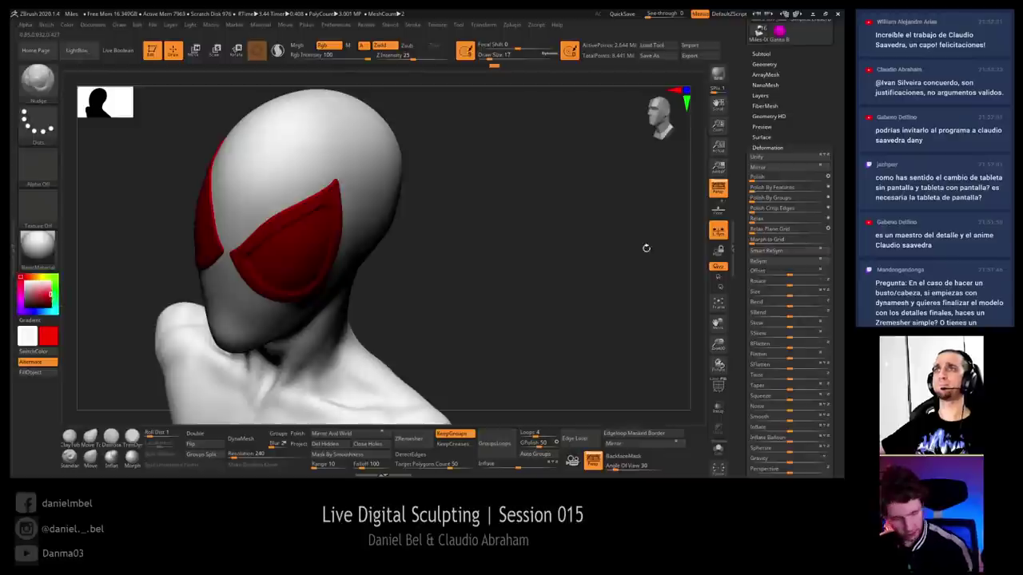
left_click(285, 253, "alt")
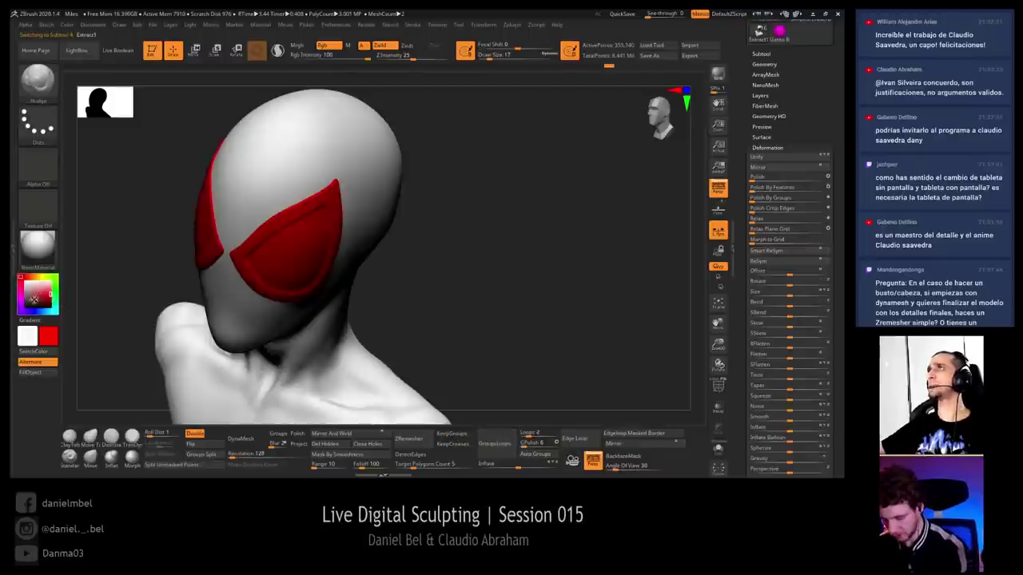
left_click(34, 300)
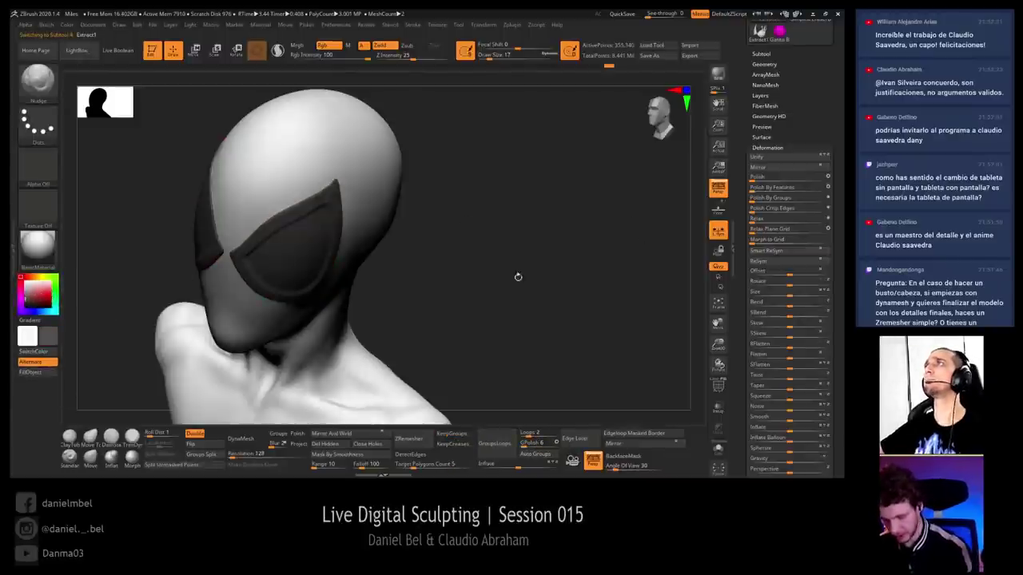
Check the eye pieces up close and set the active colour to light grey
left_click_drag(519, 276, 587, 285)
key("shift+f")
key("shift+f")
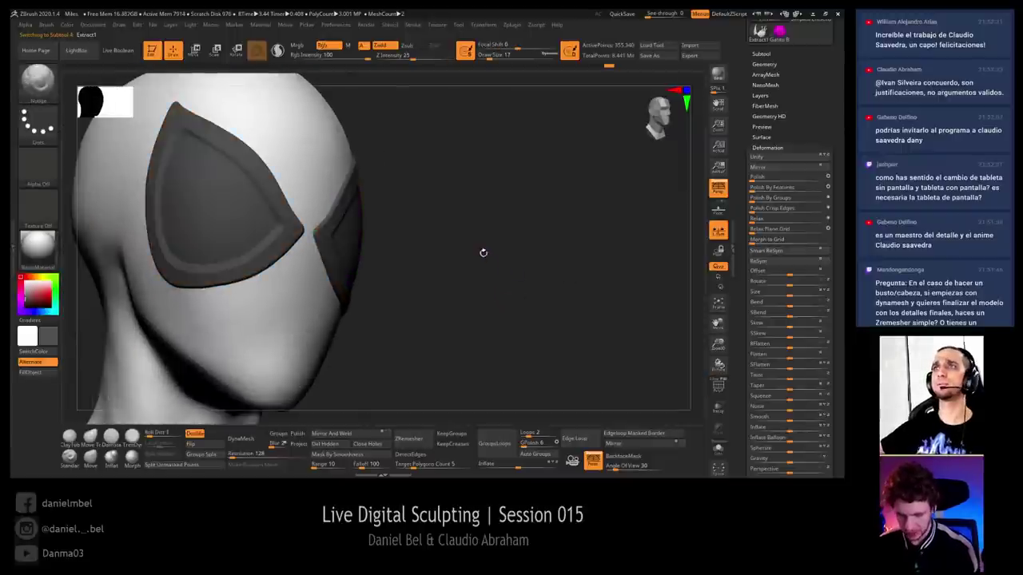
left_click_drag(483, 253, 528, 256)
left_click(24, 284)
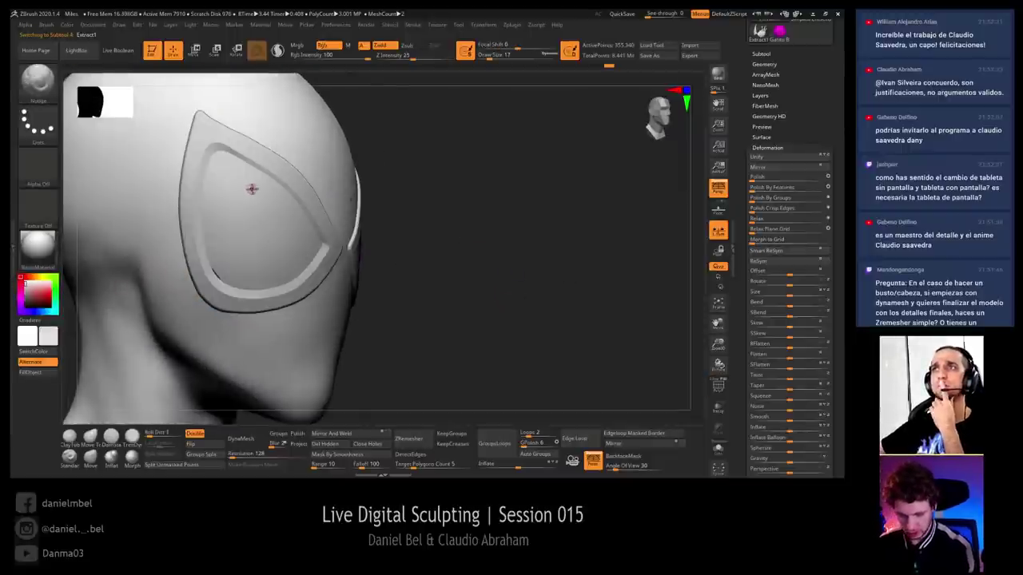
Display the eye polygroups, mask the inner panels and invert the mask onto the rims, and clear it again
key("shift+f")
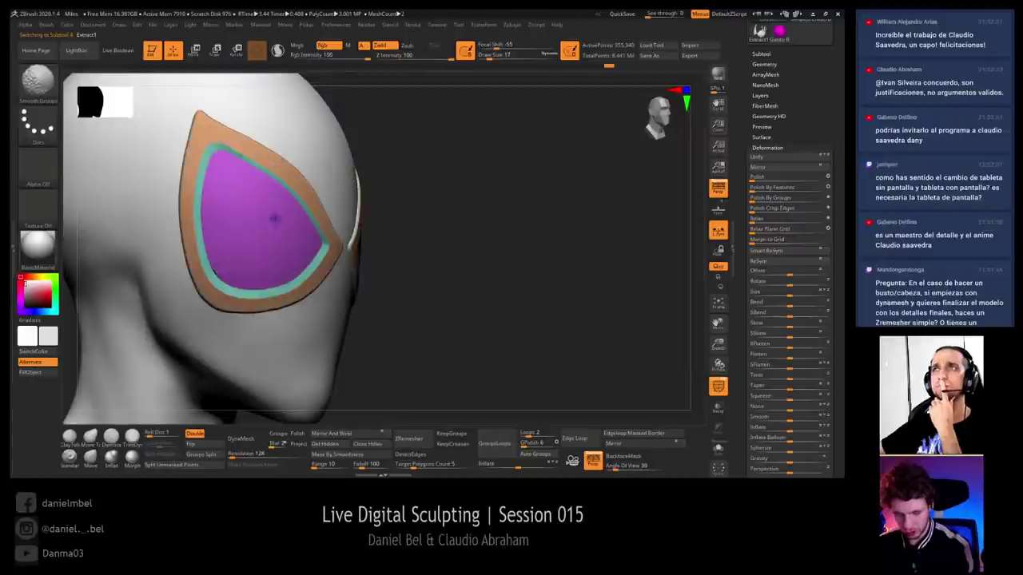
key("r")
key("shift+f")
key("q")
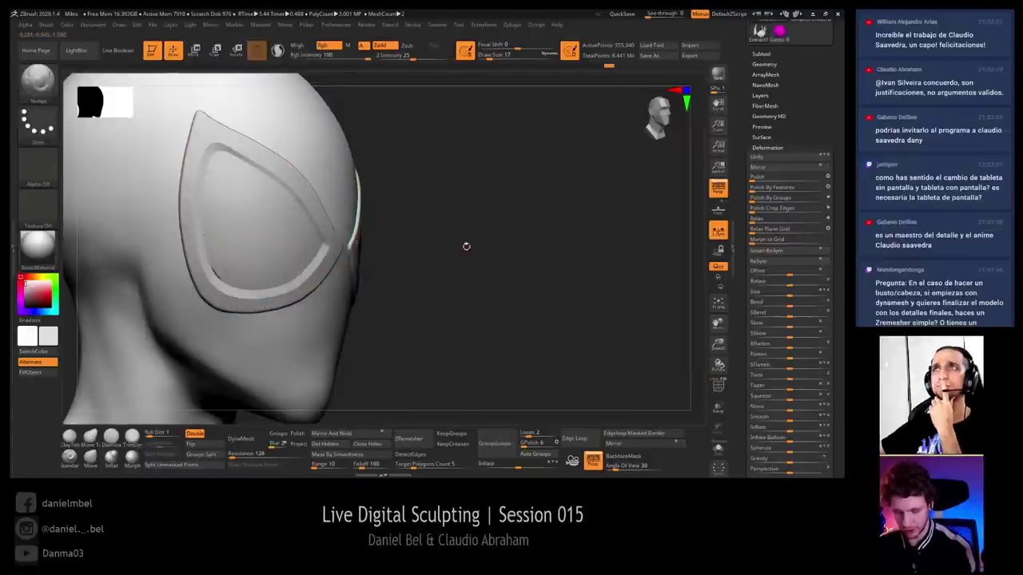
left_click_drag(465, 245, 428, 242)
key("r")
left_click(233, 184, "ctrl")
key("q")
left_click_drag(512, 259, 520, 258)
left_click(520, 286, "ctrl")
key("shift+f")
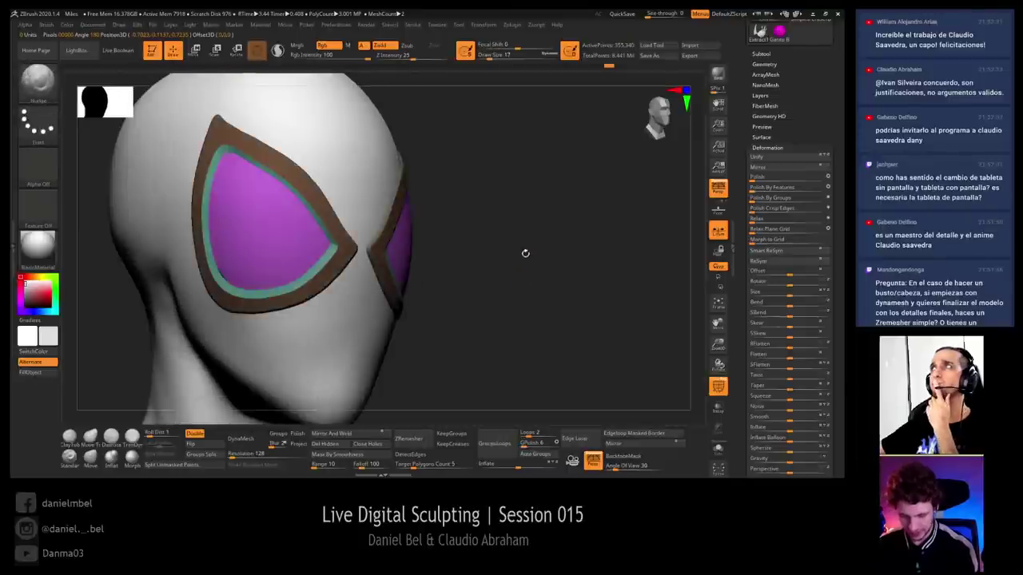
key("r")
key("q")
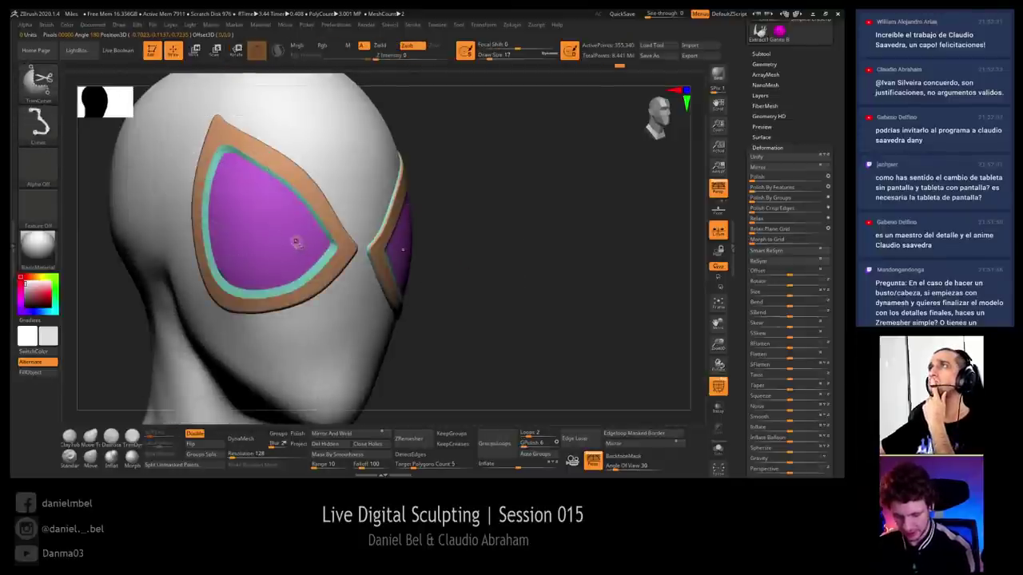
Isolate the inner eye panels, add an edge loop along their border and show the hidden parts again
left_click(295, 242, "ctrl+shift")
left_click(594, 441)
left_click(548, 326, "ctrl+shift")
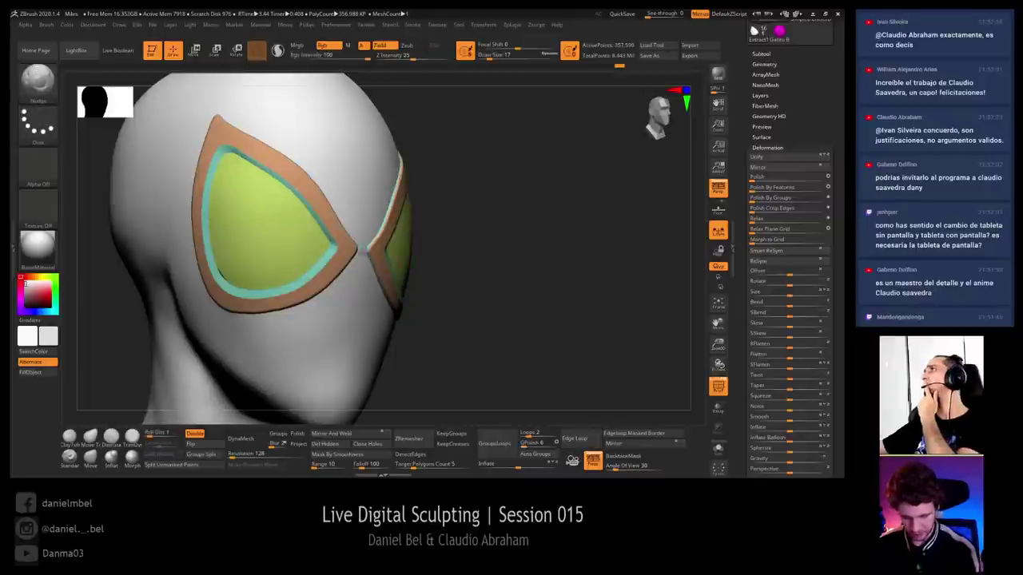
Mask the eye rims and grooves, leaving only the inner panels unmasked
key("r")
left_click(294, 255, "ctrl")
key("q")
left_click_drag(499, 286, 493, 280)
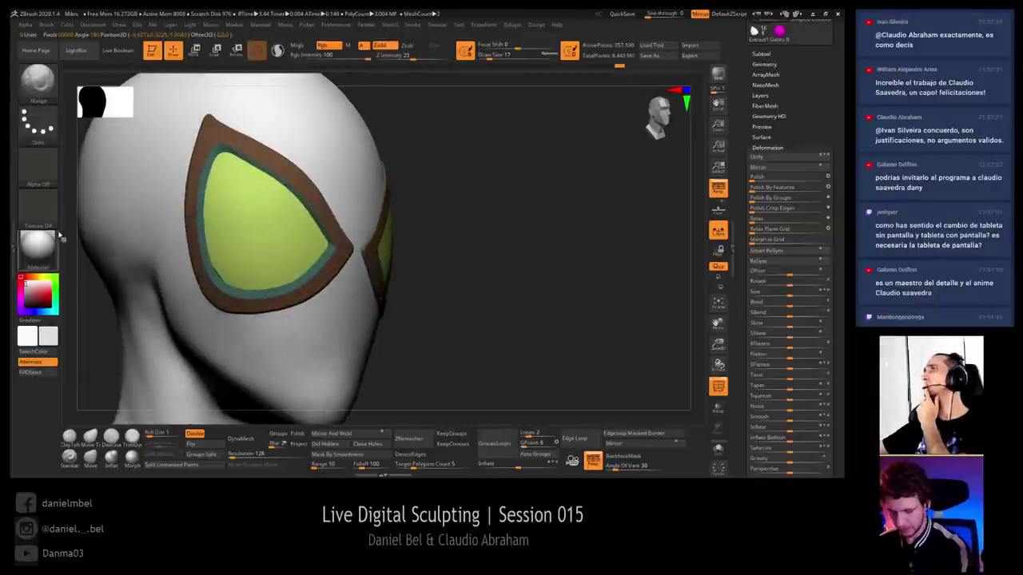
Turn off the polygroup display, set the panel colour to a light pinkish grey and activate Mrgb painting
key("shift+f")
left_click_drag(23, 287, 27, 286)
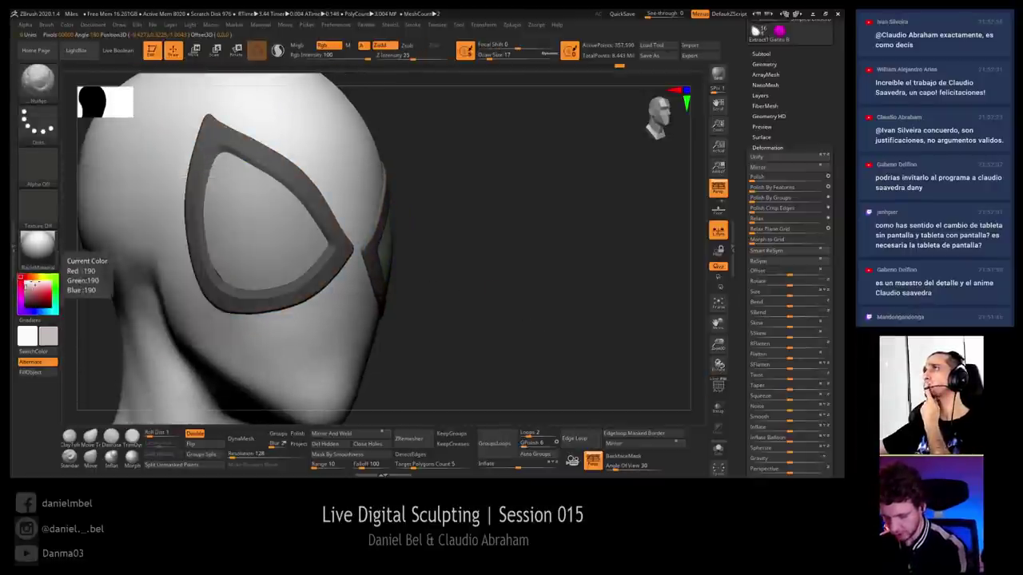
left_click(38, 243)
left_click(192, 240)
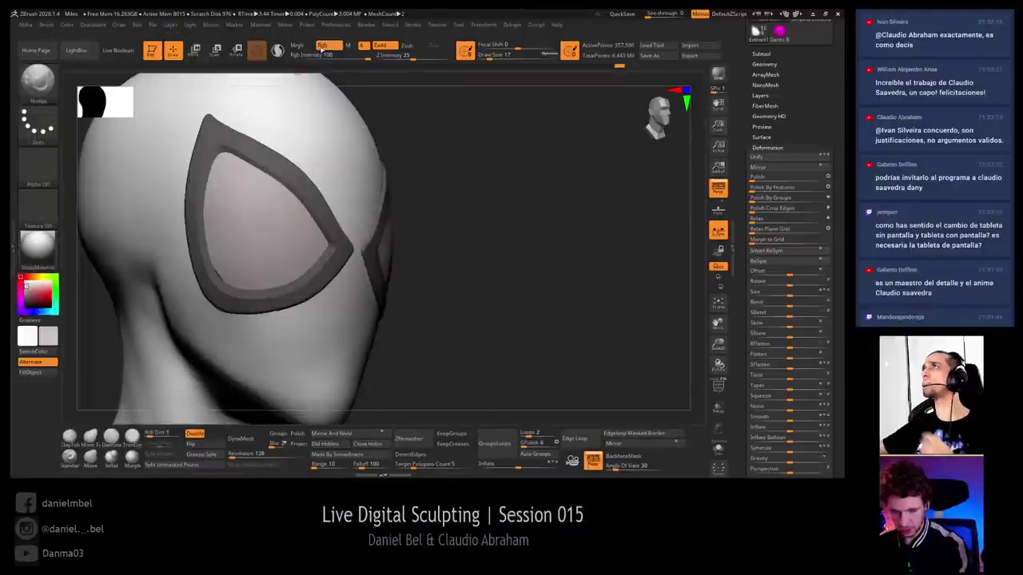
left_click(302, 46)
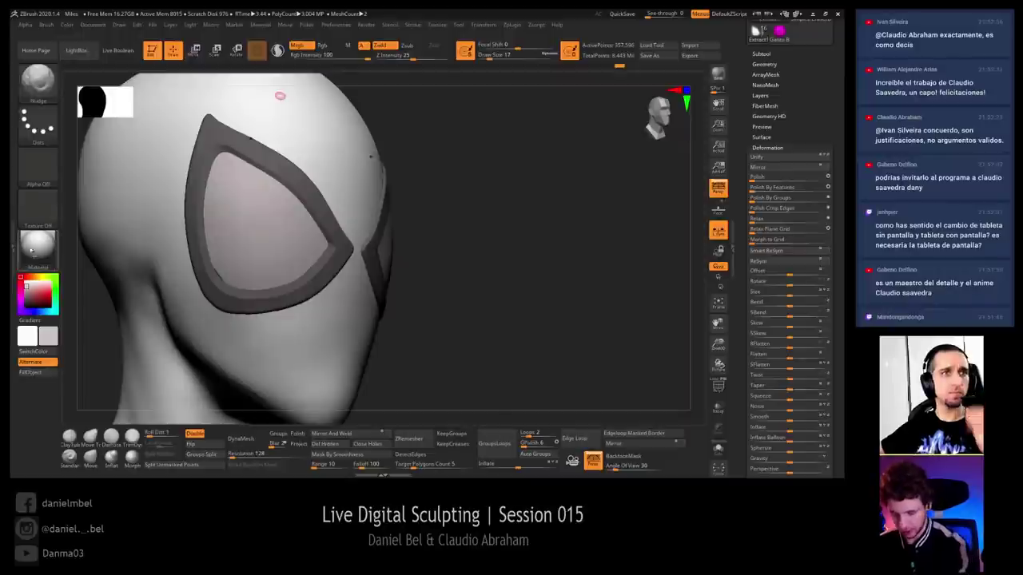
Apply the NPRShade1 material to the inner eye panels
left_click(32, 248)
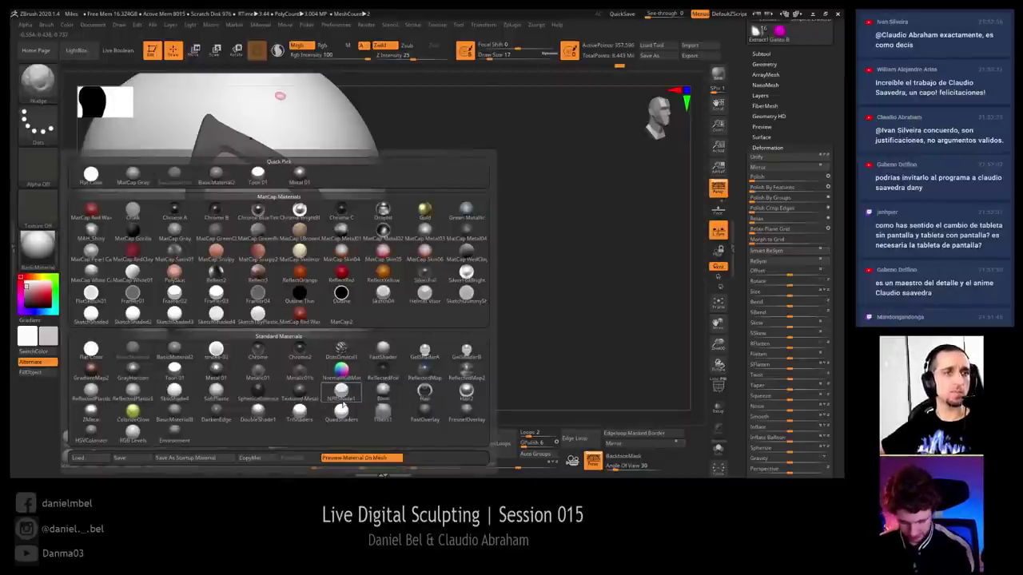
mouse_move(343, 410)
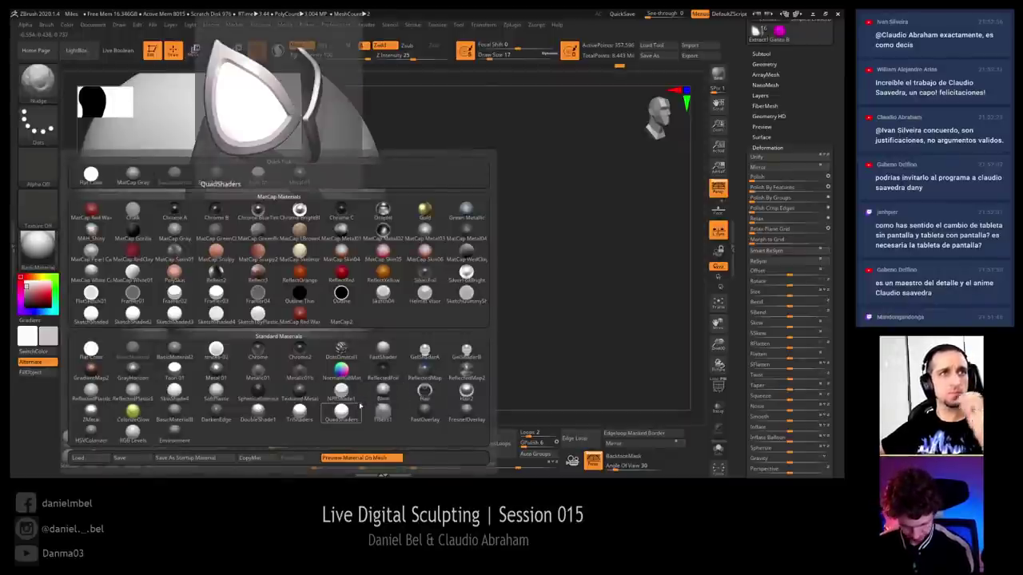
left_click(348, 392)
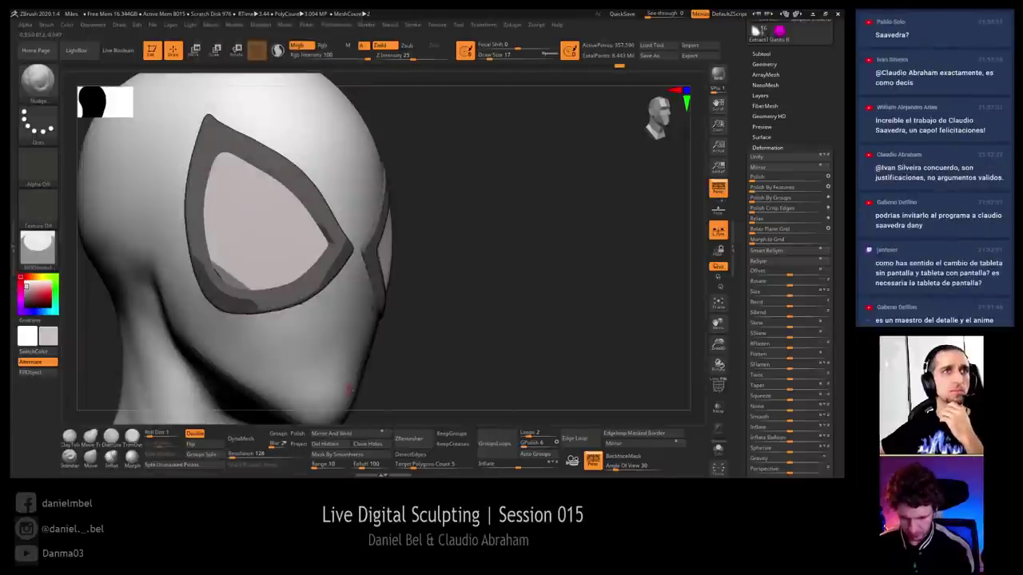
Preview the ReflectedFoil and ReflectedMap materials on the eye pieces and check the LightBox material library
left_click(38, 248)
mouse_move(364, 376)
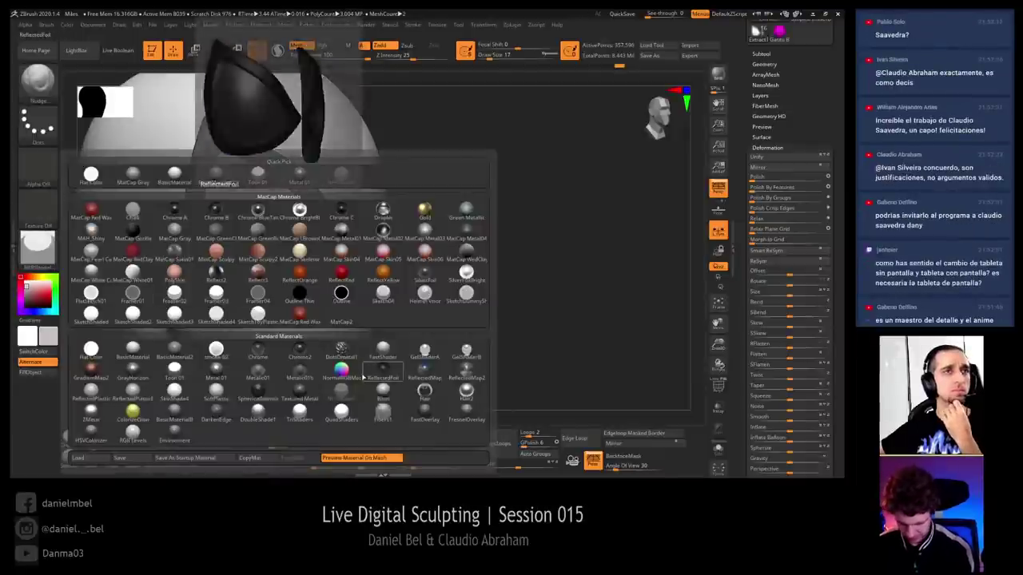
mouse_move(422, 370)
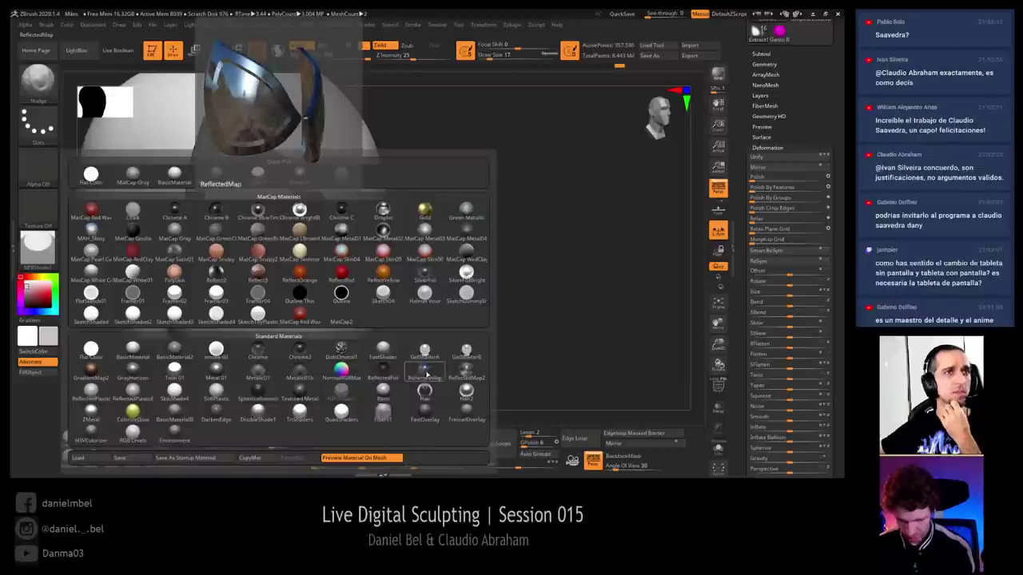
left_click(264, 24)
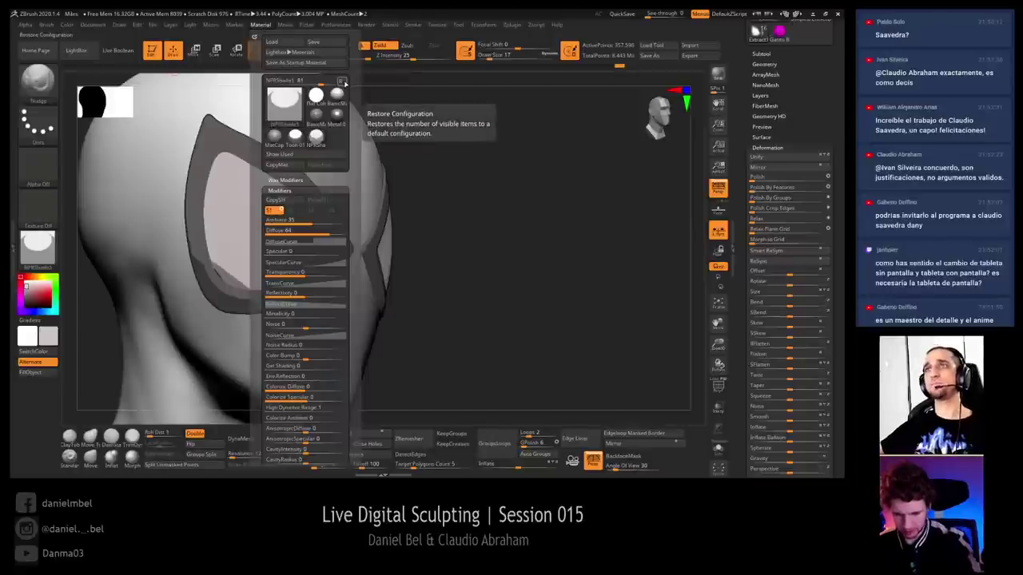
left_click(331, 52)
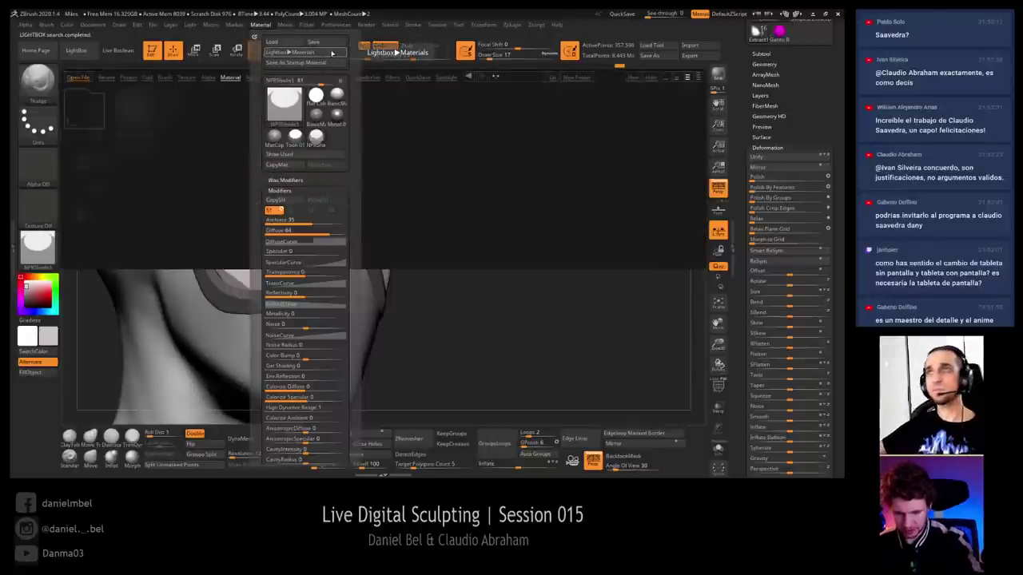
left_click(331, 53)
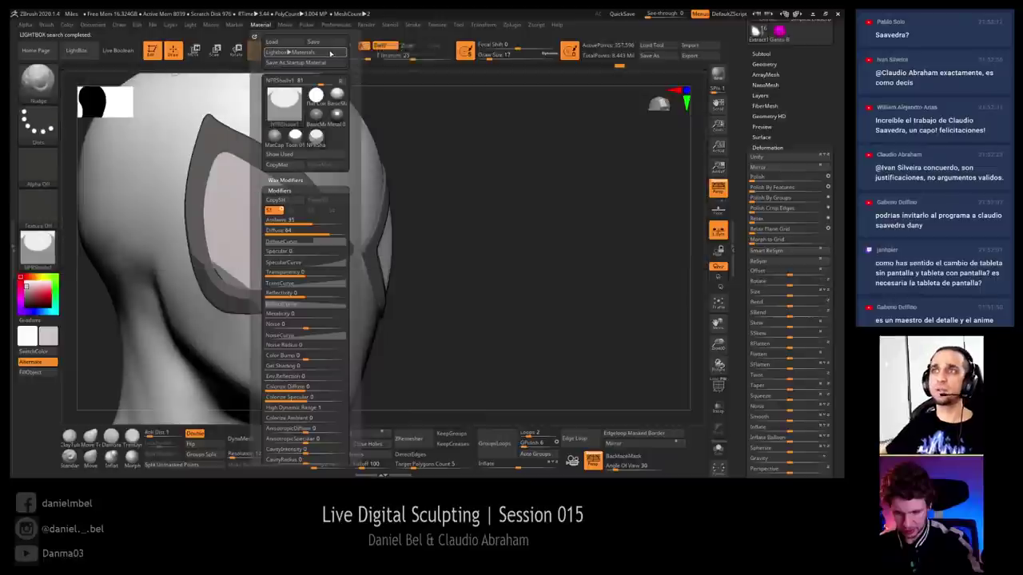
Preview materials on the eye pieces and try SoftPlastic on the inner panels
mouse_move(316, 117)
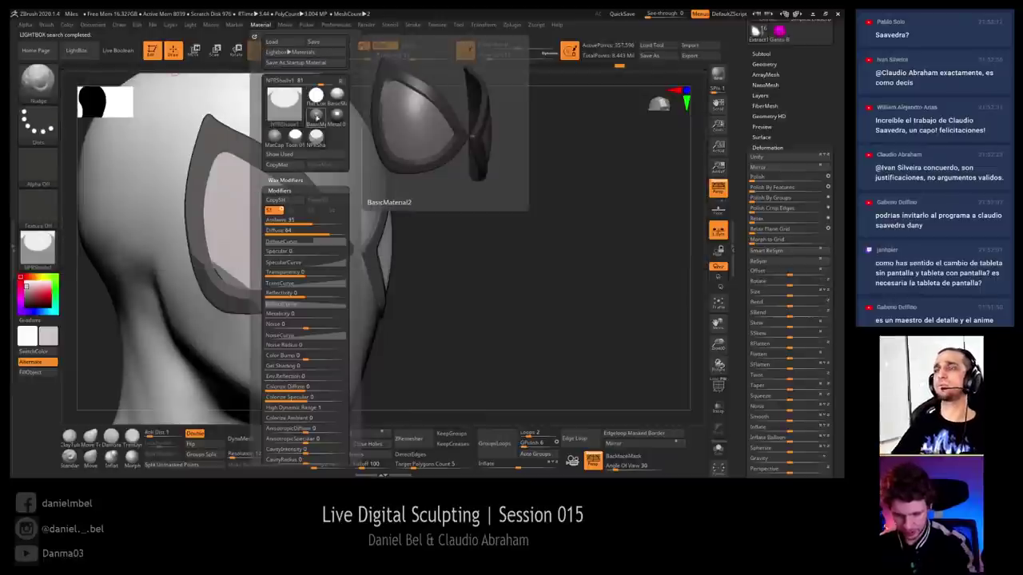
left_click(37, 248)
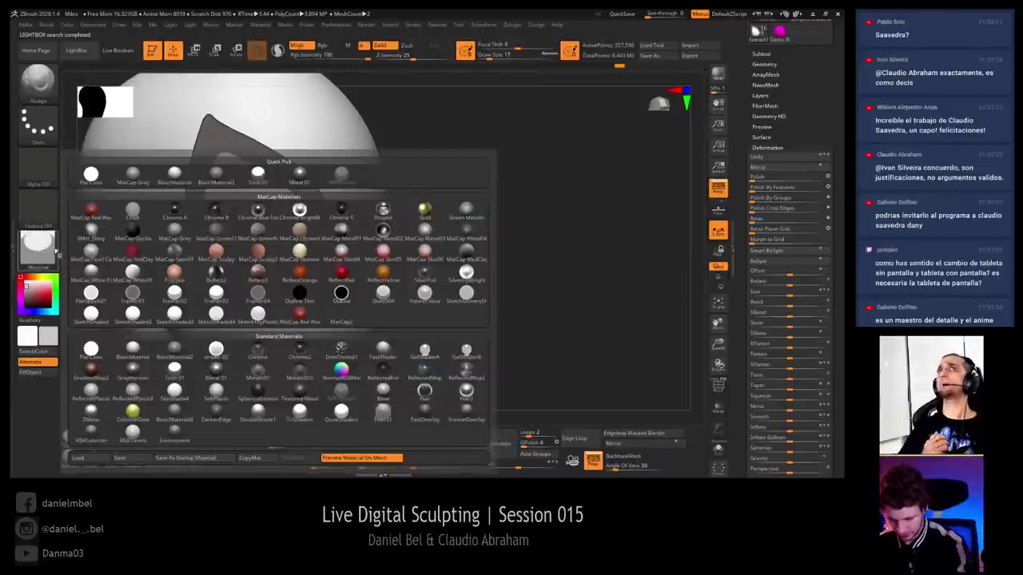
mouse_move(226, 425)
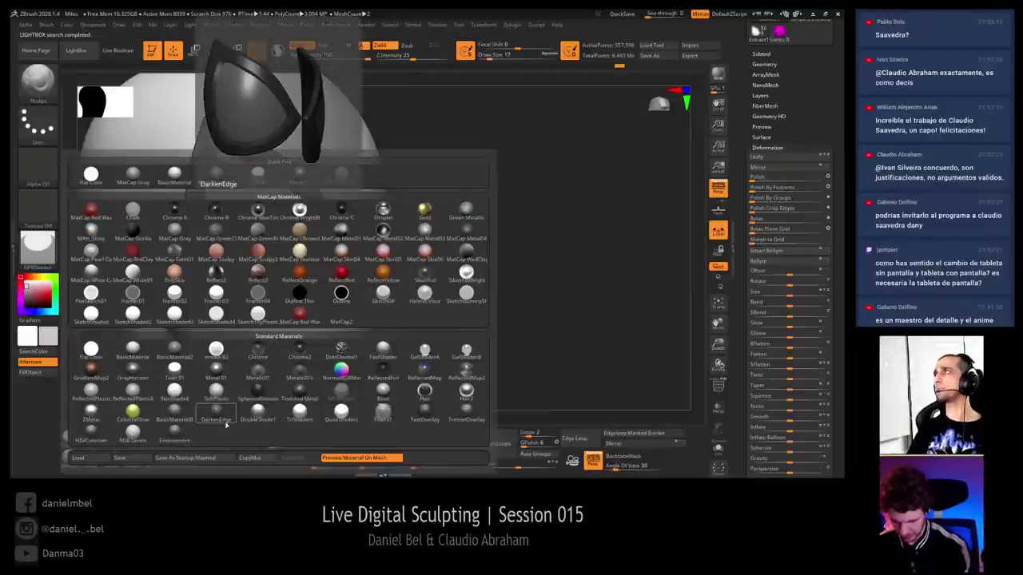
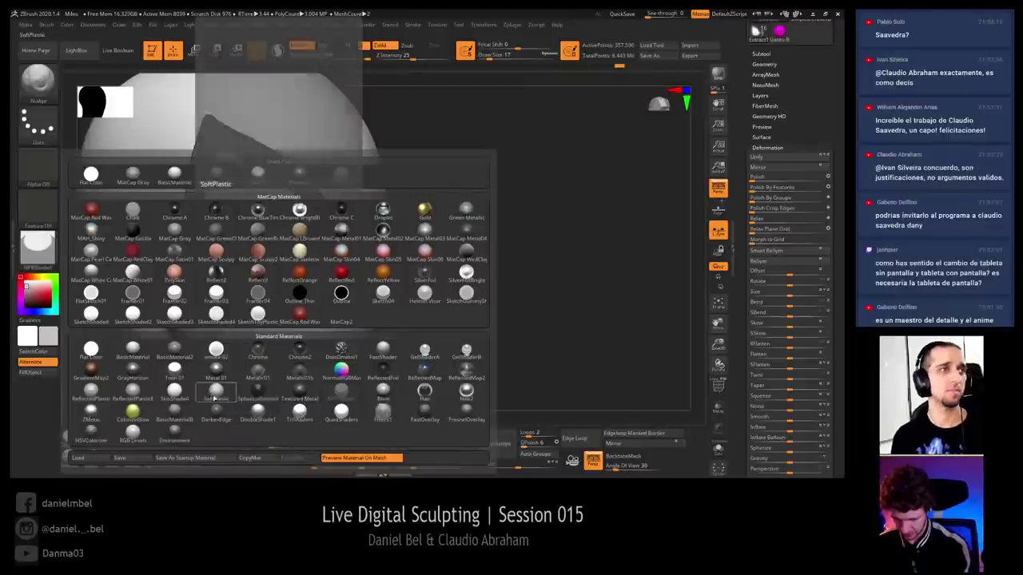
left_click(212, 391)
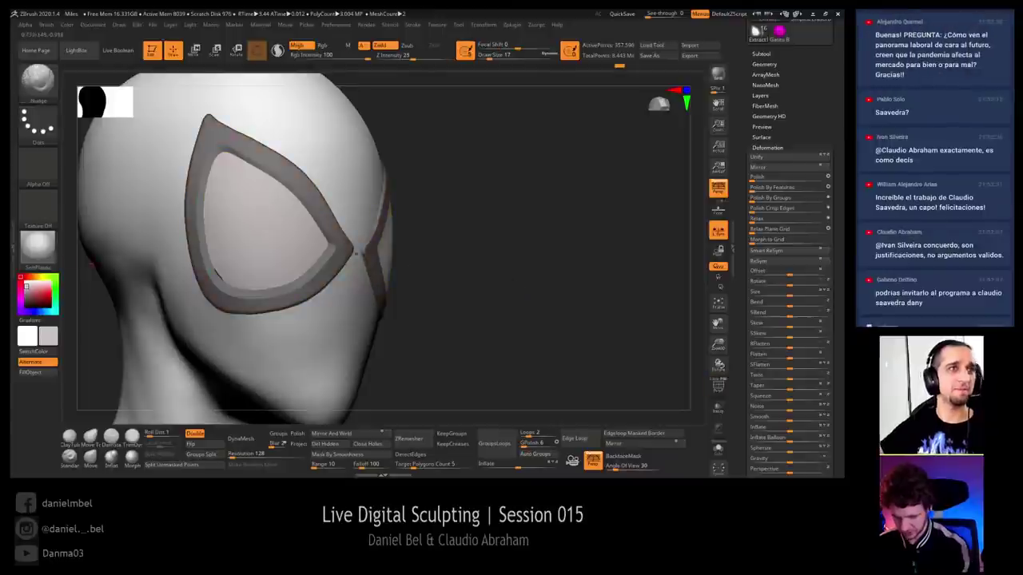
Fill the unmasked inner eye panels with the Metal 01 material
left_click(38, 245)
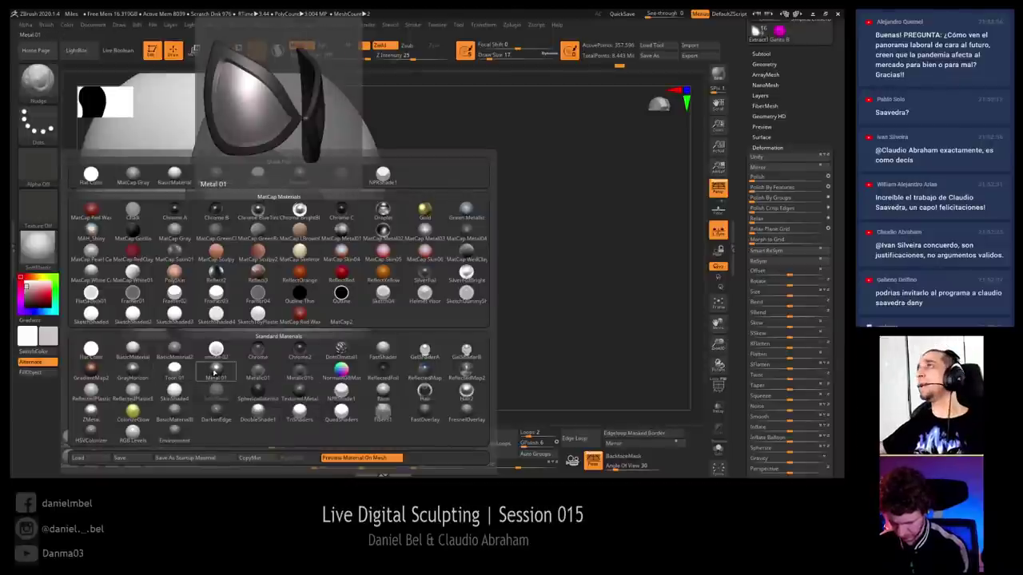
left_click(216, 372)
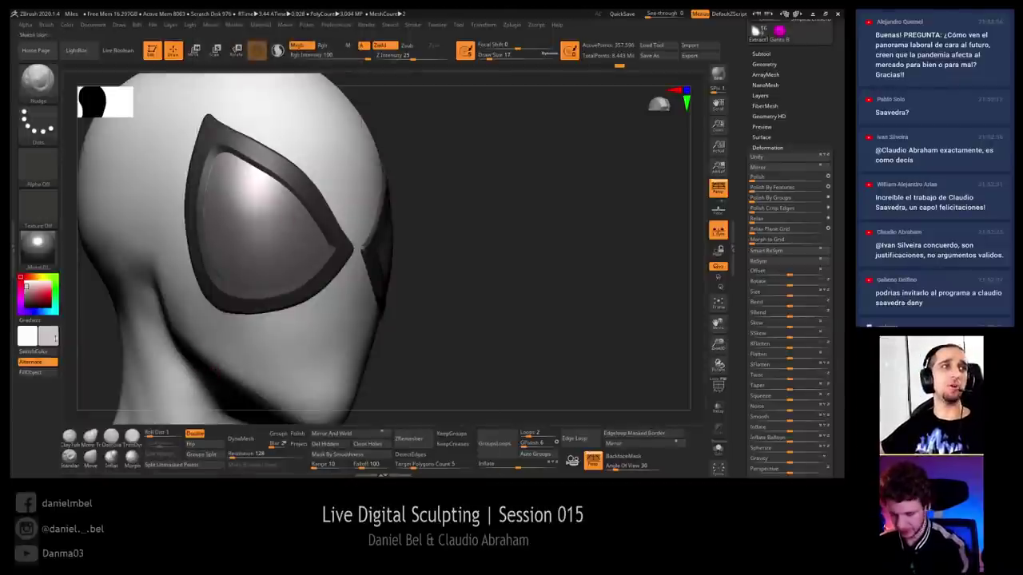
left_click(47, 374)
Invert the mask and fill the eye rims with bright red and BasicMaterial
left_click_drag(517, 238, 479, 240)
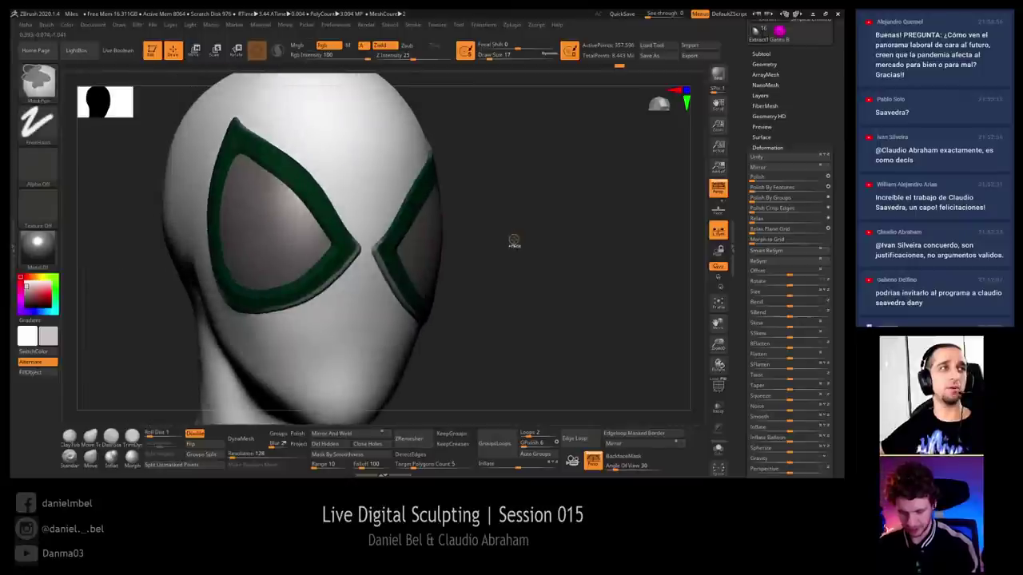
left_click(515, 242, "ctrl")
left_click_drag(518, 287, 537, 294)
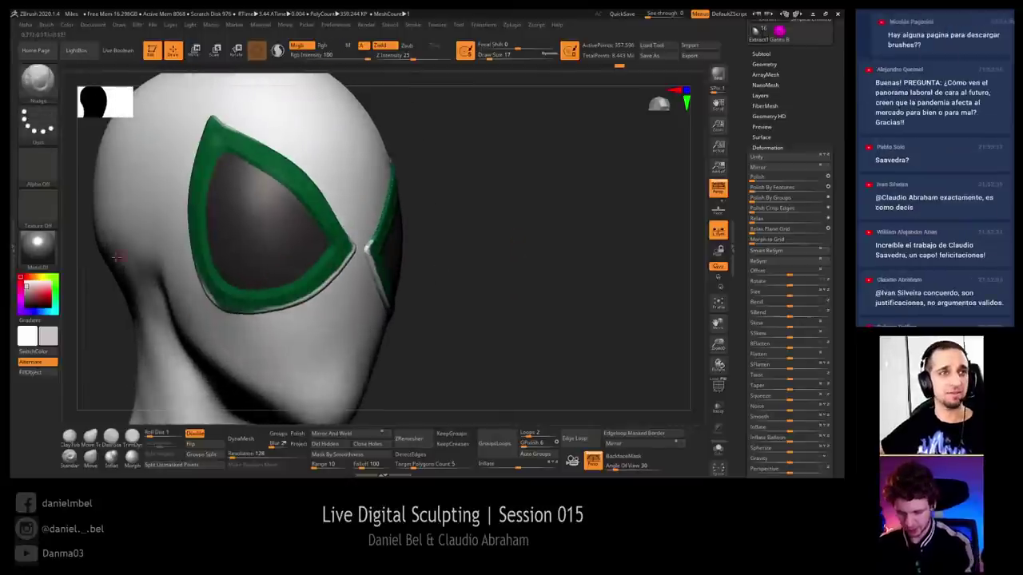
left_click(37, 241)
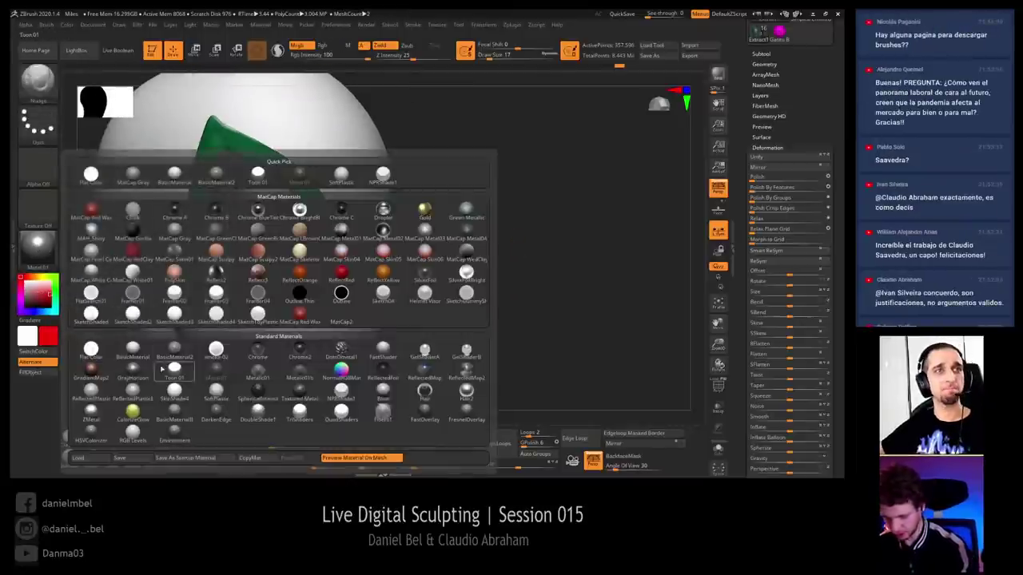
left_click(135, 353)
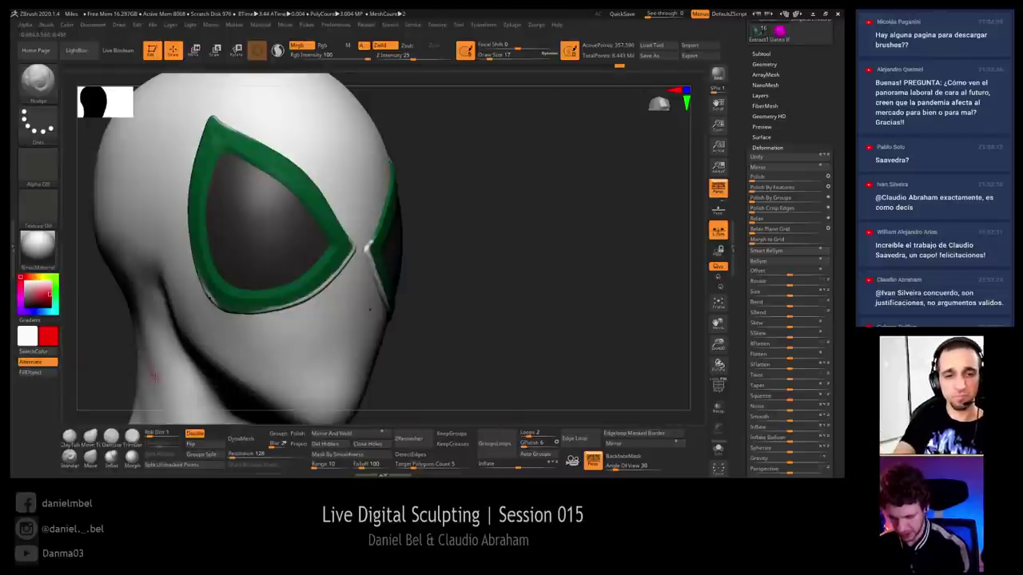
left_click(48, 373)
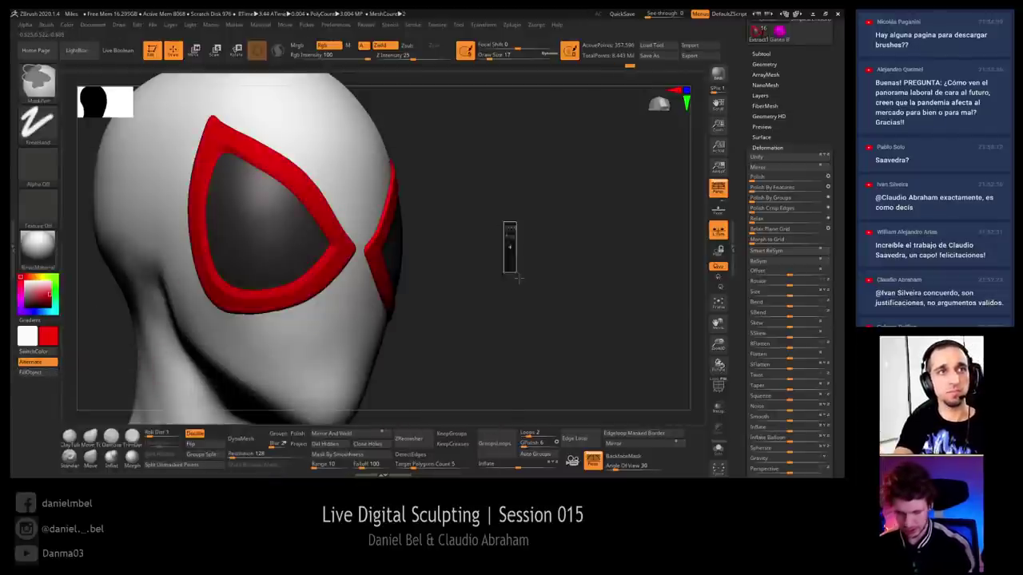
Isolate the eye rims from the inner panels with a new mask and refill them with a darker red
left_click_drag(507, 237, 607, 279)
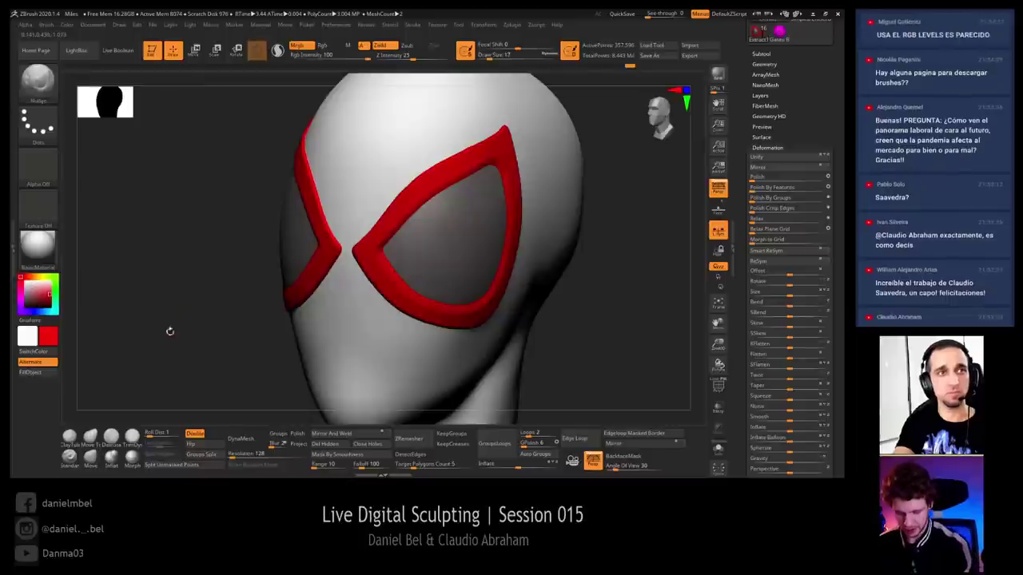
left_click_drag(168, 329, 303, 326)
key("r")
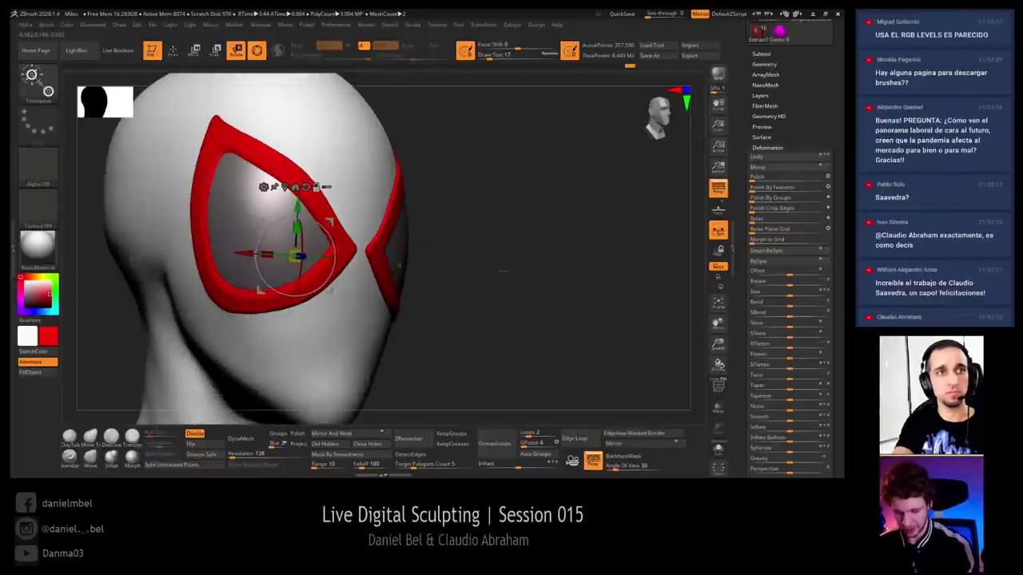
mouse_move(503, 271)
left_mouse_down("alt")
mouse_move(512, 257)
mouse_move(439, 270)
left_mouse_up("alt")
key("q")
left_click(137, 292, "ctrl")
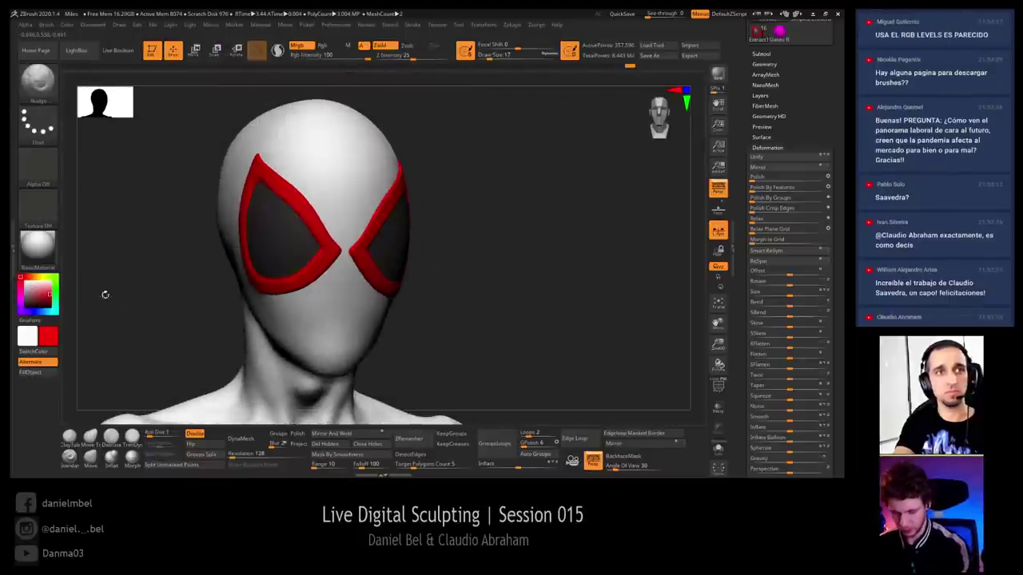
left_click(42, 297)
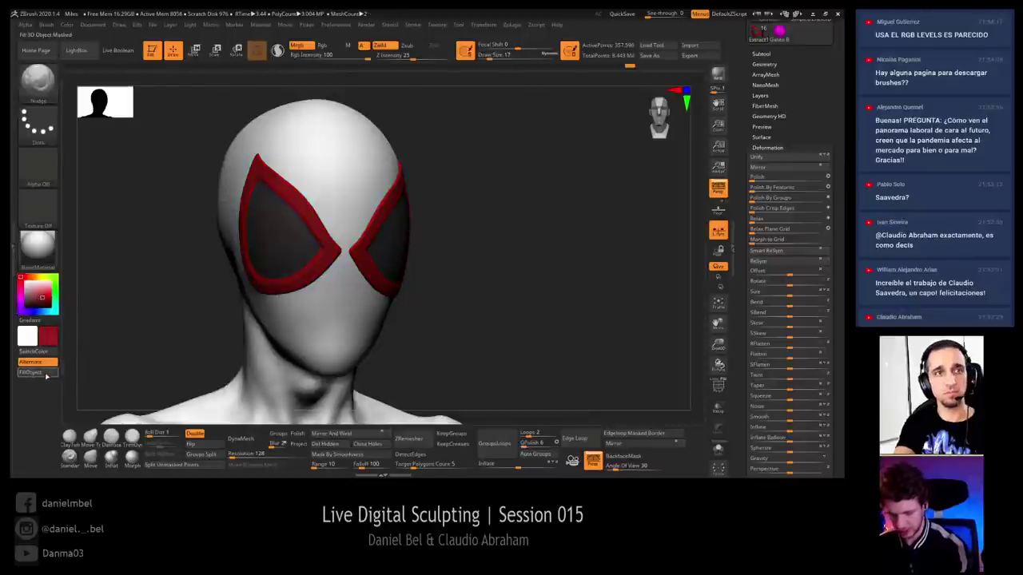
mouse_move(144, 308)
left_mouse_down()
mouse_move(74, 332)
mouse_move(92, 347)
mouse_move(120, 344)
left_mouse_up()
Mask the eye rims and fill the inner panels with light grey (RGB 227, 227, 227)
key("w")
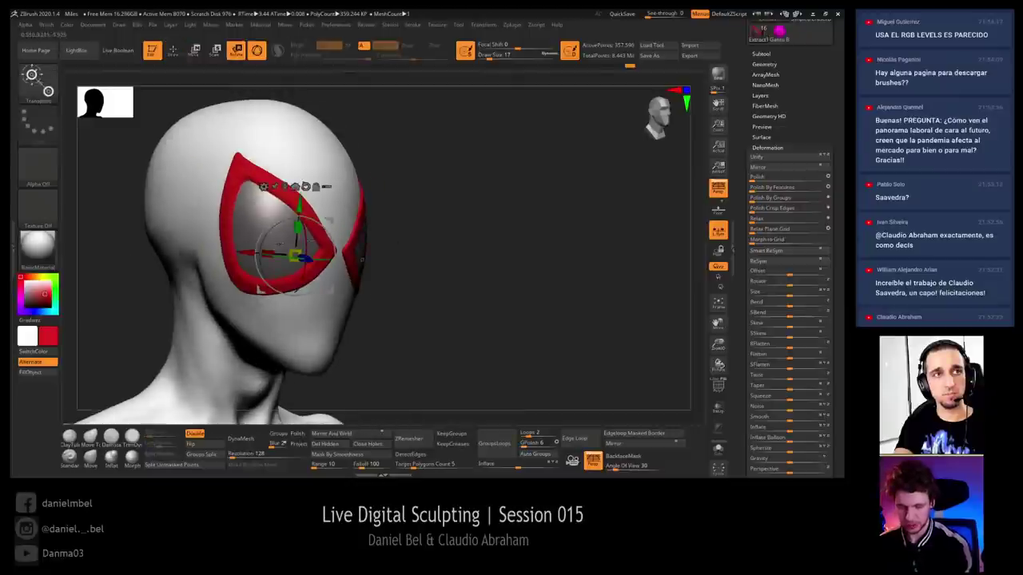
left_click(254, 233, "ctrl")
key("q")
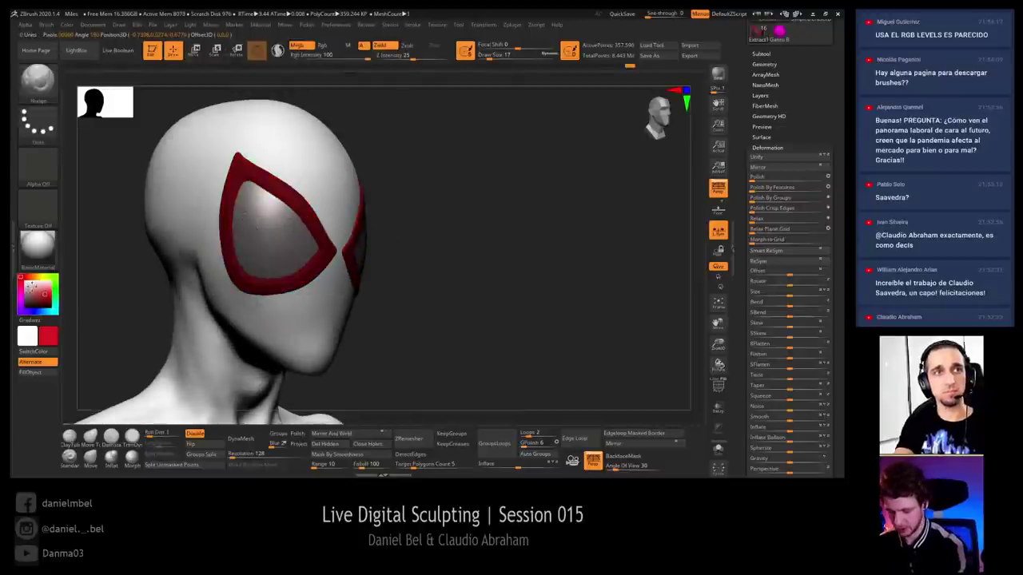
left_click(26, 283)
left_click(38, 373)
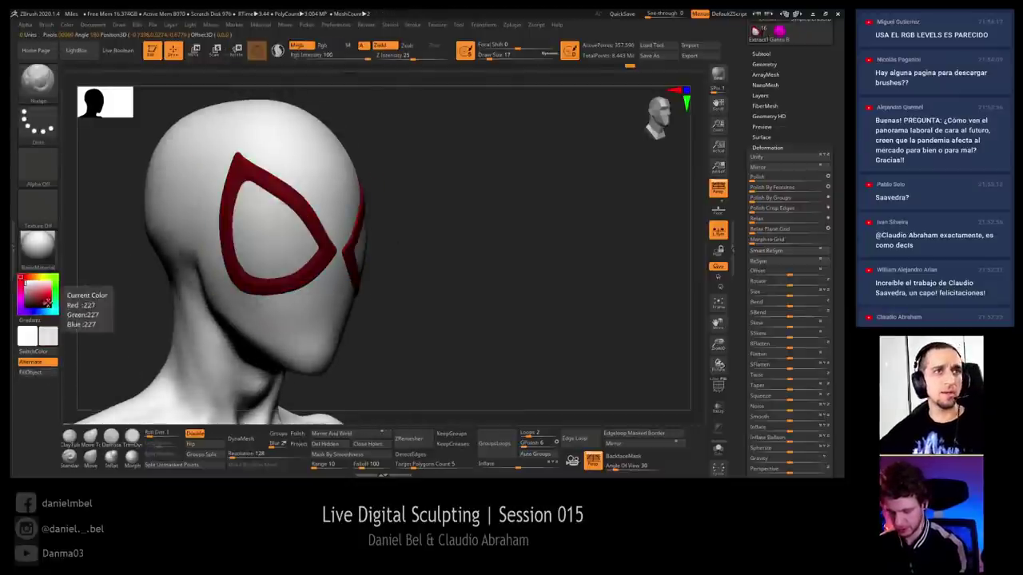
Fill the light grey inner panels with the Metal 01 material and clear the mask
left_click(42, 249)
left_click(254, 373)
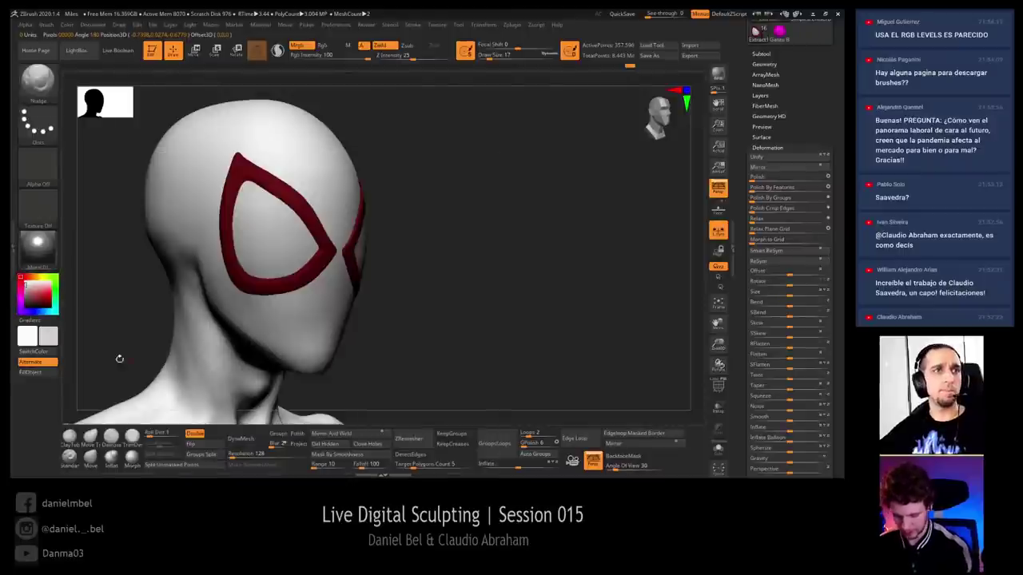
left_click(40, 373)
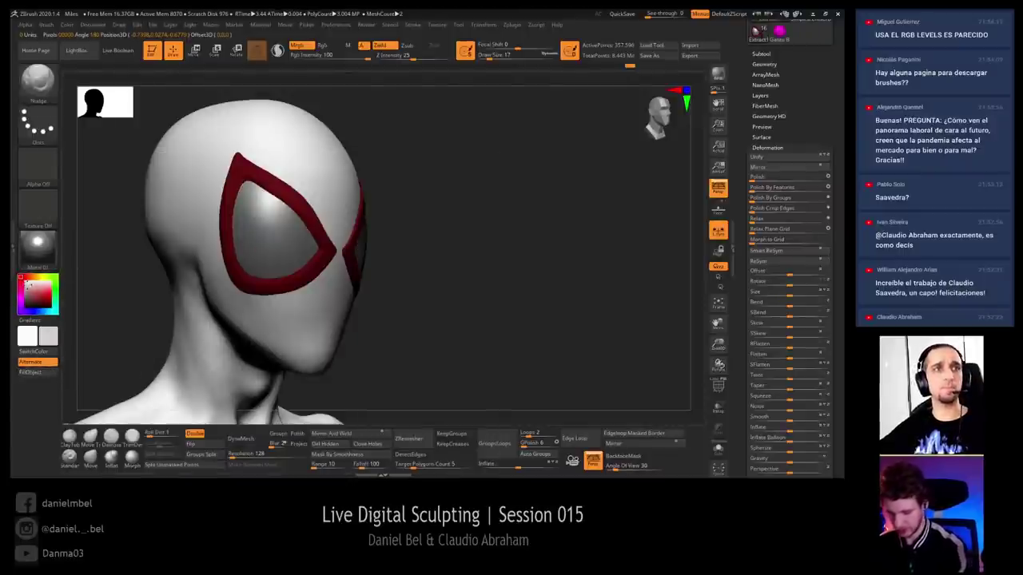
left_click_drag(500, 238, 470, 209)
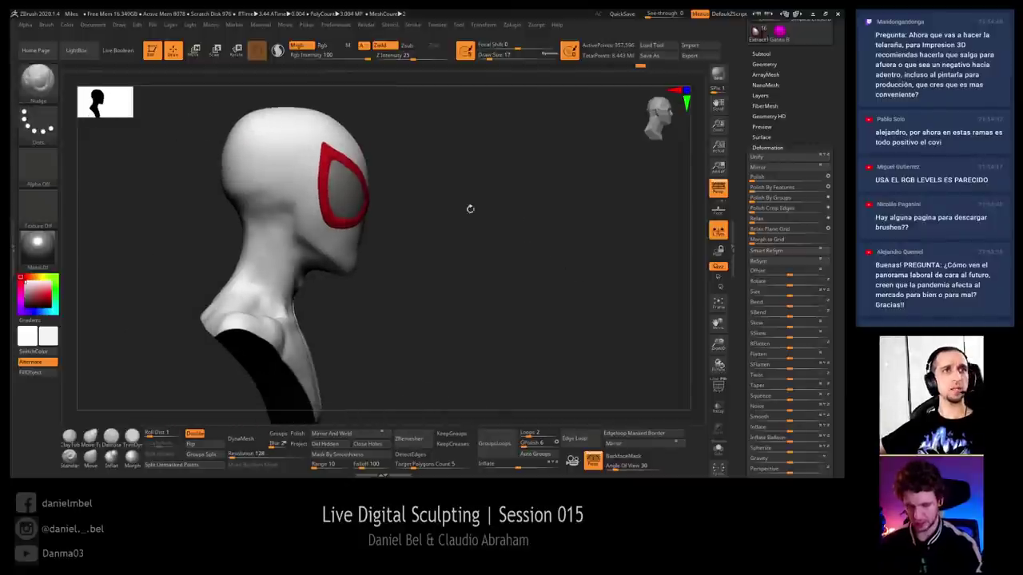
Make the head subtool active, set the colour to bright red and choose the Standard brush for Rgb painting
left_click(298, 145, "alt")
left_click_drag(424, 235, 549, 348)
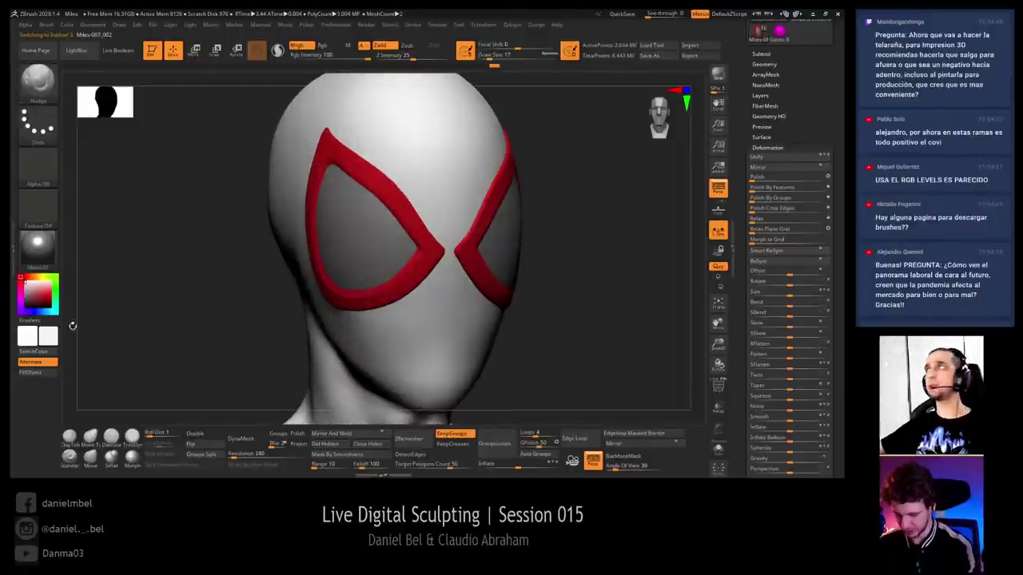
left_click(50, 295)
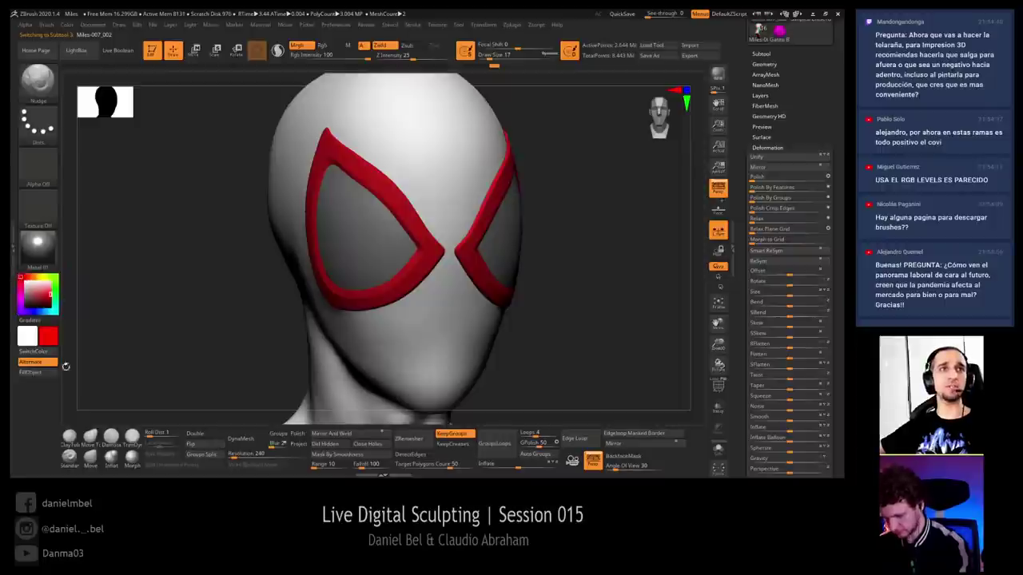
left_click(70, 456)
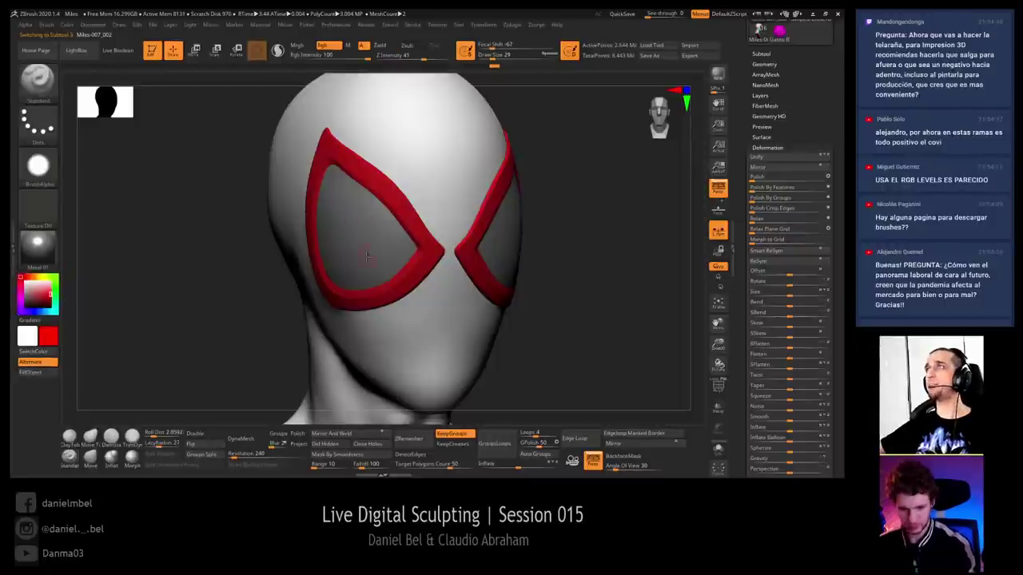
Paint a thin red centre line from the crown of the head down to between the eyes
right_click_drag(367, 256, 301, 253)
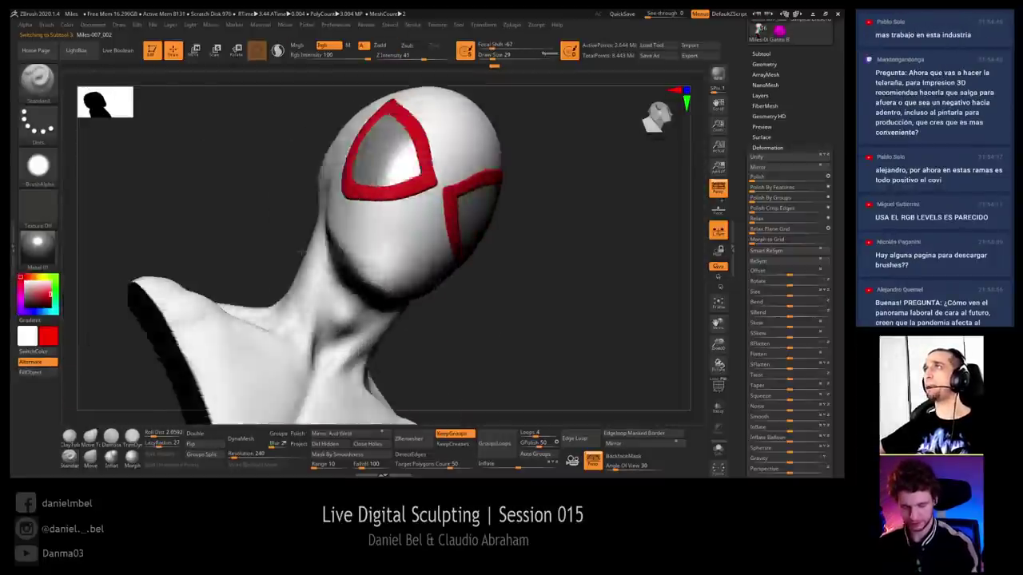
left_click_drag(302, 252, 404, 225)
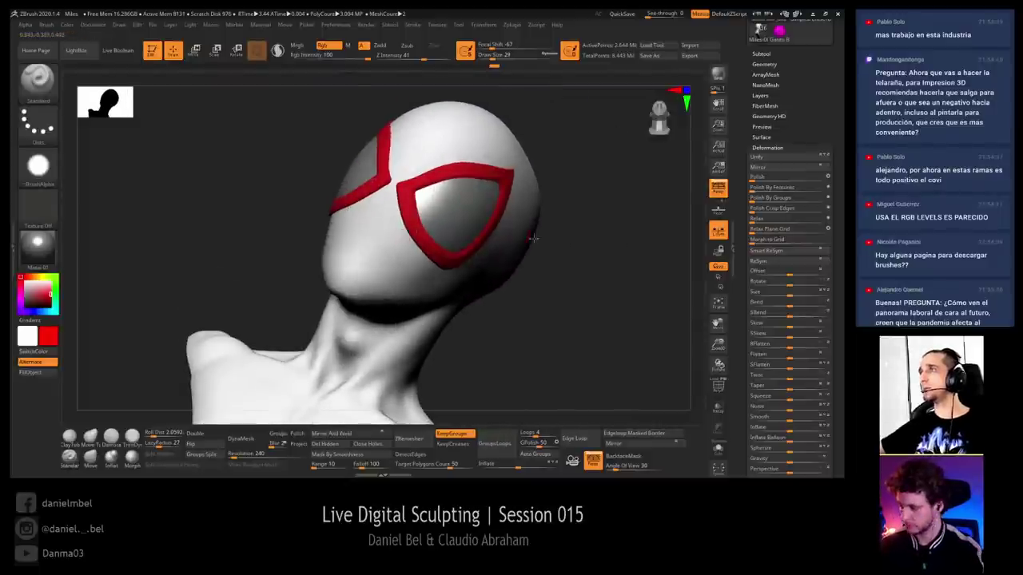
left_click_drag(547, 243, 525, 321)
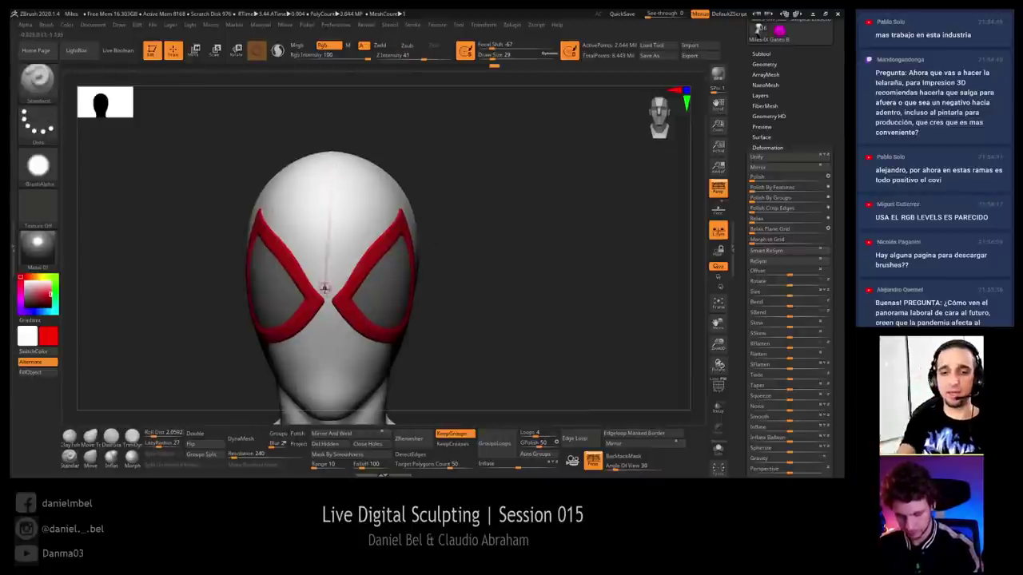
right_click_drag(339, 163, 300, 222)
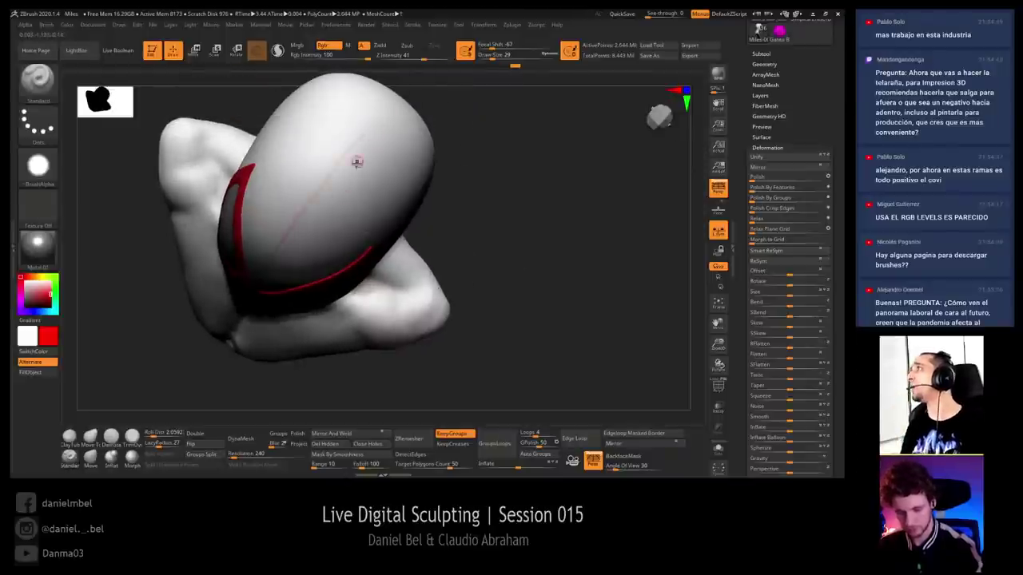
right_click_drag(356, 163, 354, 176)
right_click_drag(379, 144, 361, 193)
left_click_drag(360, 191, 367, 164)
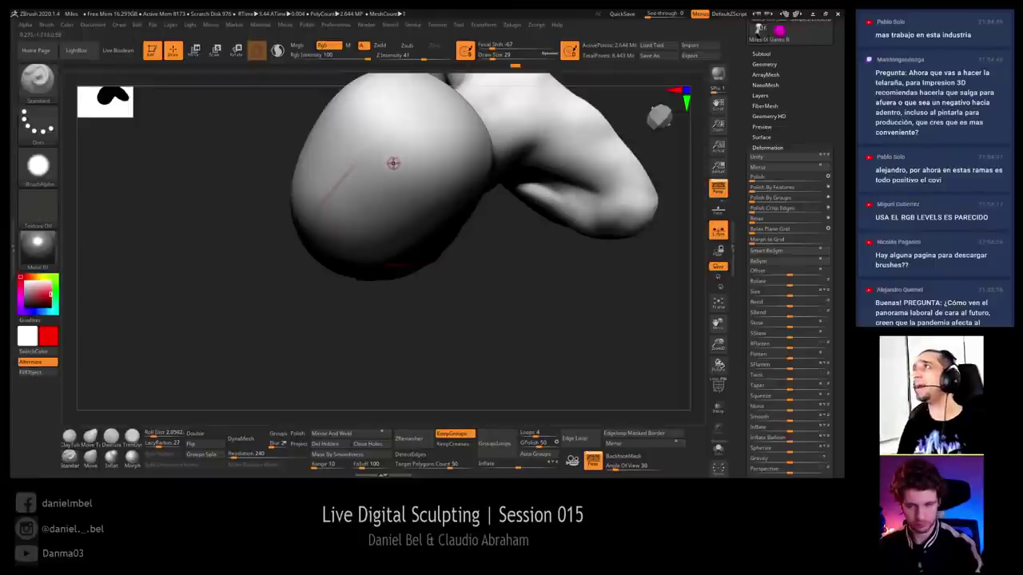
left_click_drag(350, 342, 365, 194)
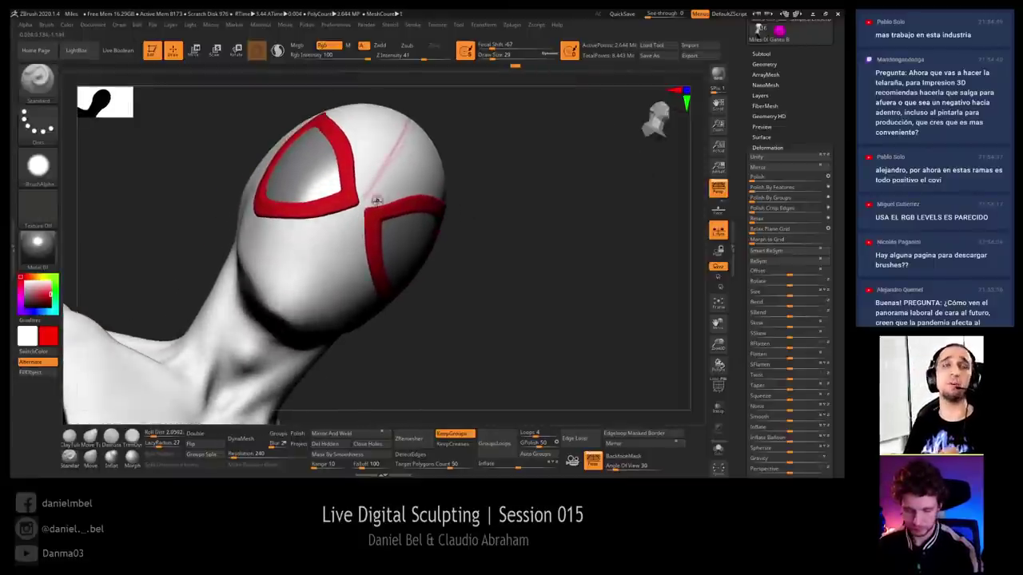
mouse_move(551, 210)
left_mouse_down()
mouse_move(504, 197)
mouse_move(524, 220)
left_mouse_up()
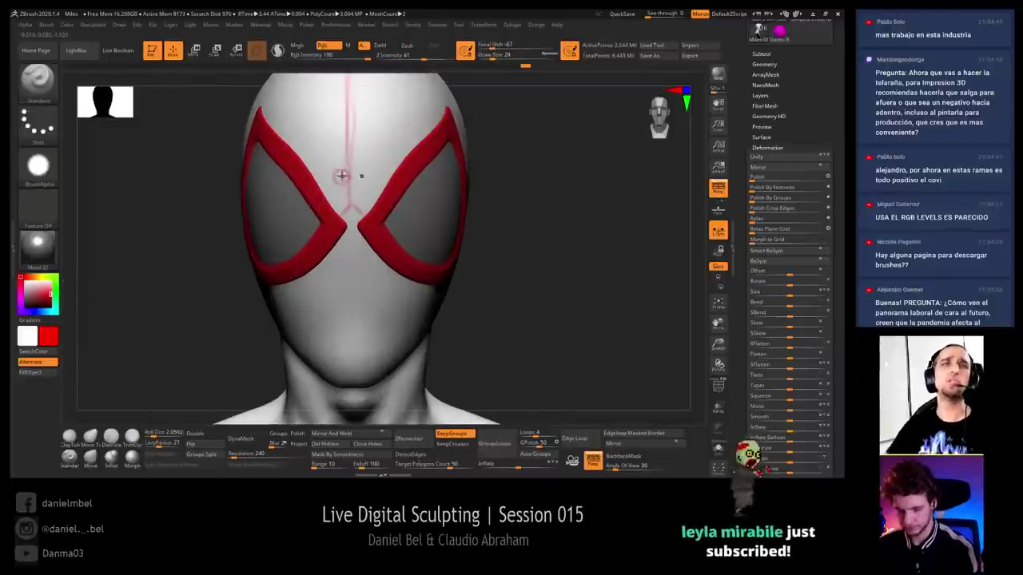
Paint symmetrical red web lines running up the forehead from the eye rims and link them with a cross line
left_click_drag(320, 182, 350, 161)
mouse_move(354, 164)
right_mouse_down("alt")
mouse_move(366, 226)
mouse_move(338, 215)
right_mouse_up("alt")
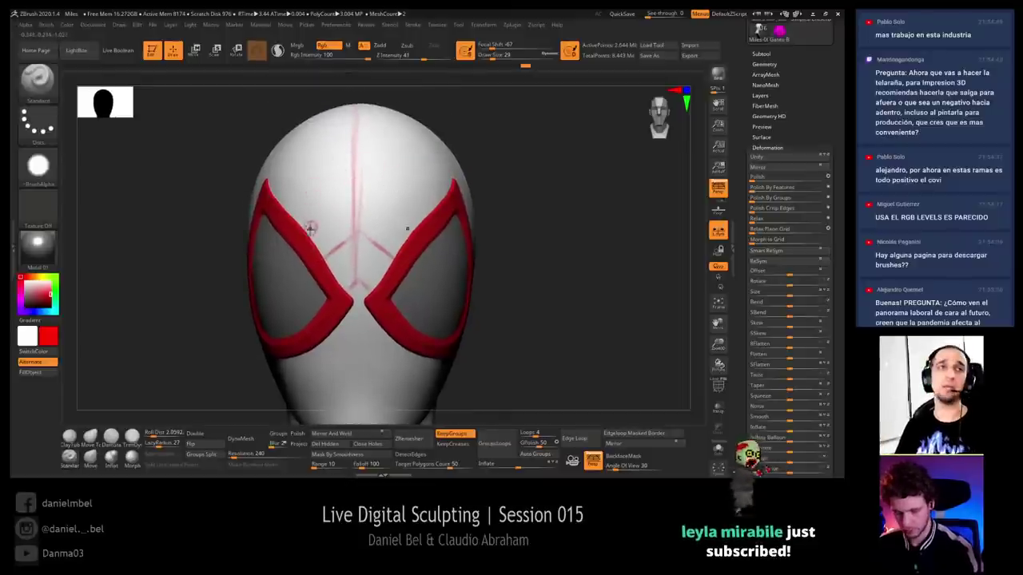
left_click_drag(310, 228, 293, 149)
mouse_move(315, 139)
right_mouse_down()
mouse_move(363, 190)
mouse_move(357, 241)
right_mouse_up()
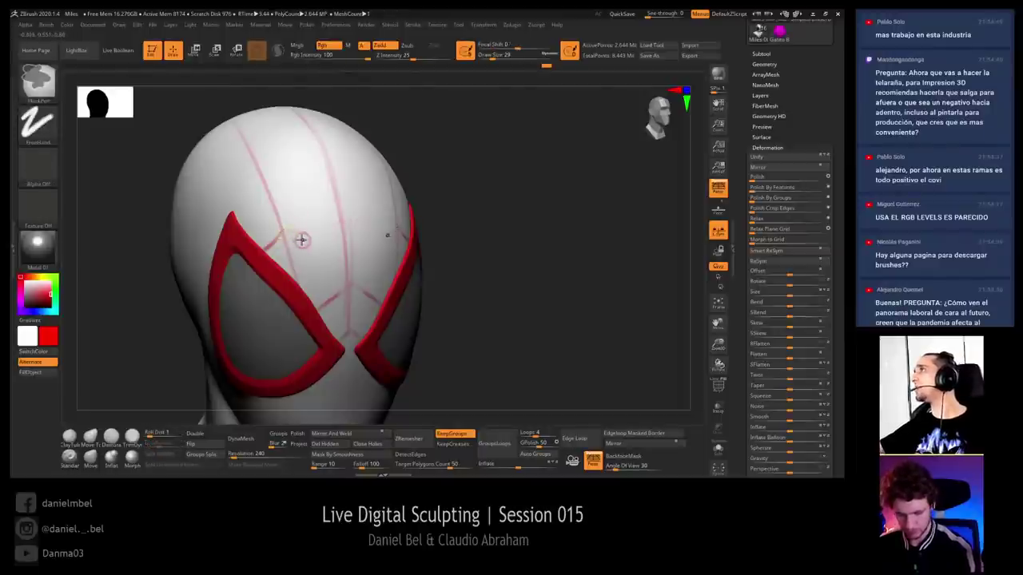
right_click_drag(334, 299, 276, 296)
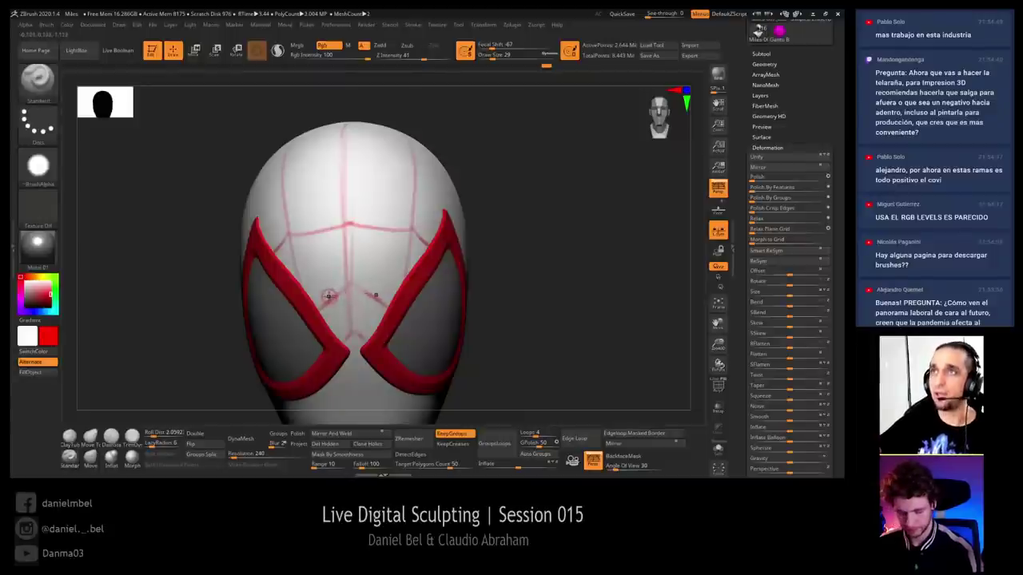
Pick a darker red, set the brush size to 20 and paint a curved cross line low on the forehead between the eye rims
key("alt")
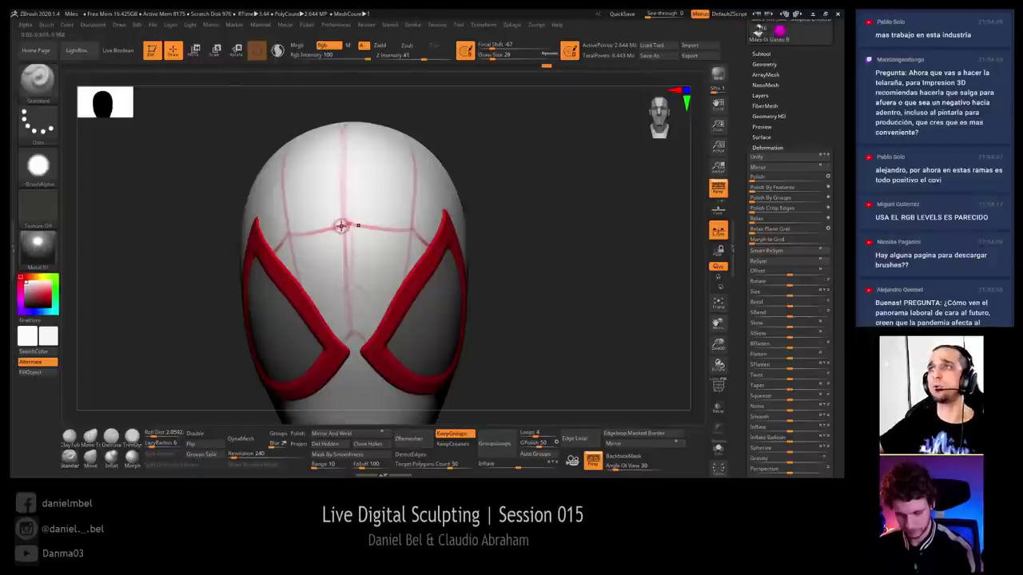
key("c")
key("bracketleft")
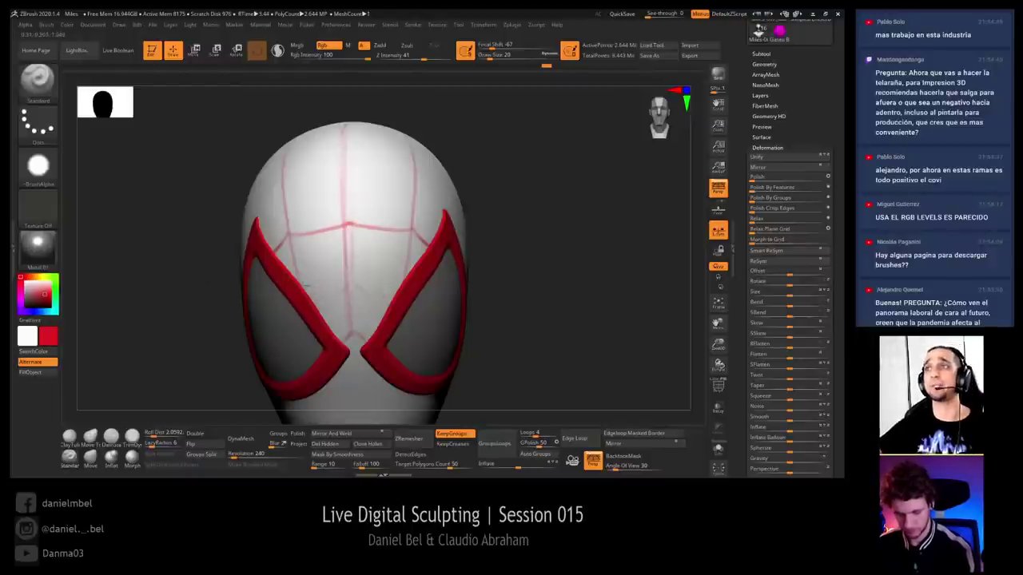
left_click_drag(308, 292, 349, 285)
key("ctrl+z")
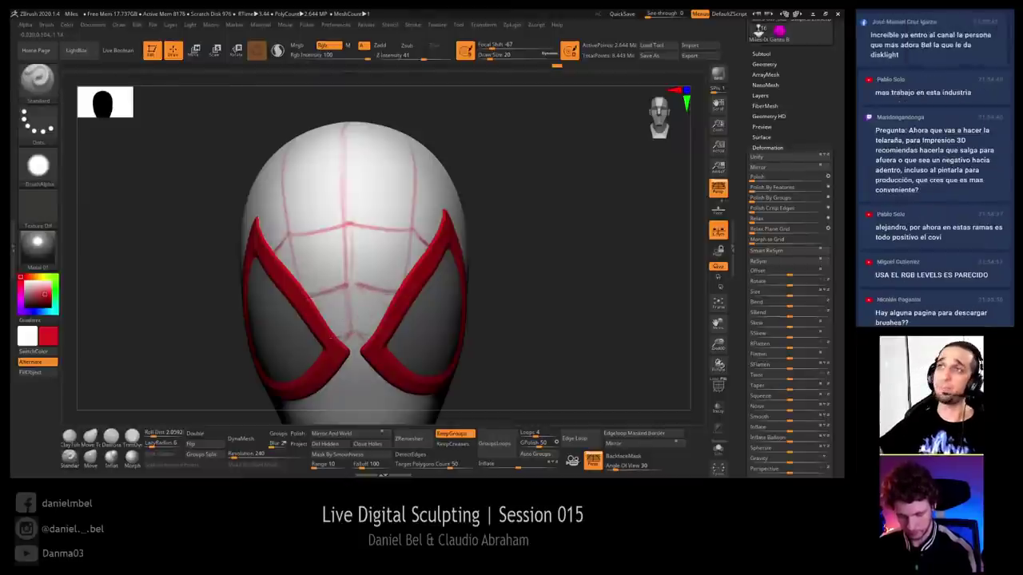
Redraw the vertical web line from the middle of the forehead down to the bridge between the eyes
key("shift")
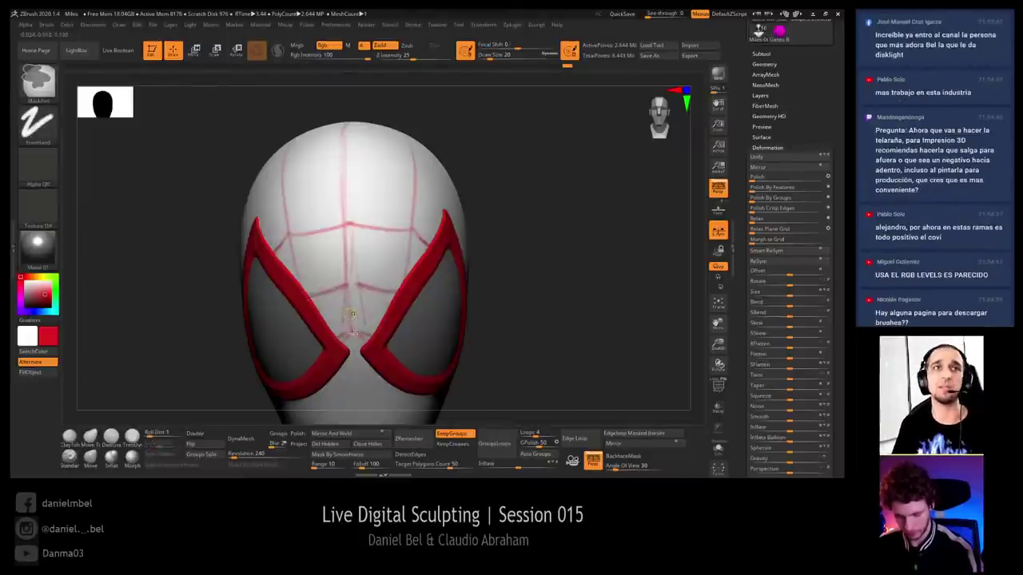
right_click_drag(363, 307, 358, 280, "shift")
left_click_drag(354, 251, 351, 338)
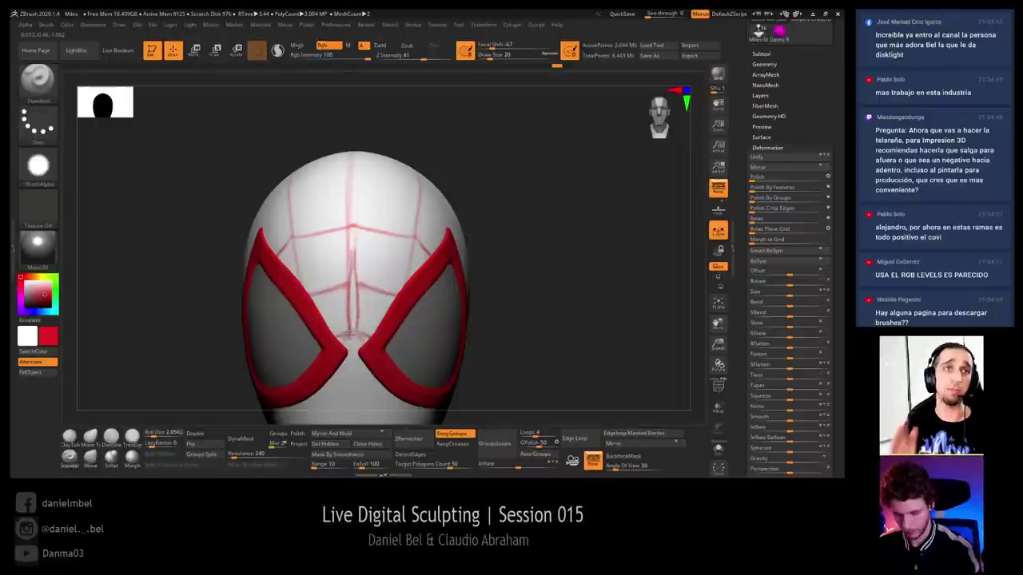
key("ctrl+z")
left_click_drag(352, 257, 348, 331)
Paint another curved cross line higher on the forehead, joining the vertical web lines
left_click_drag(543, 267, 519, 294)
right_click_drag(251, 281, 252, 224)
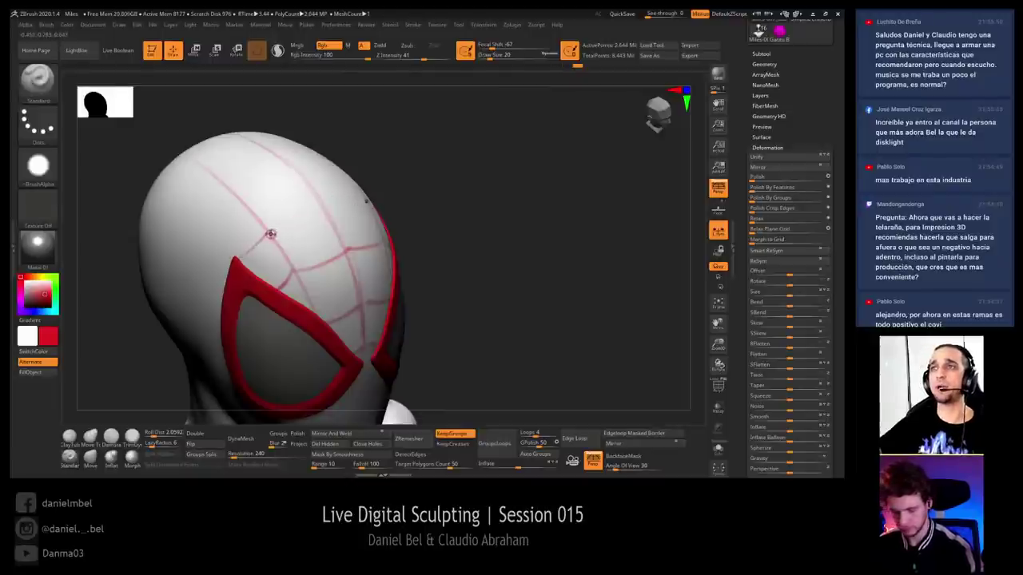
left_click_drag(399, 200, 319, 208)
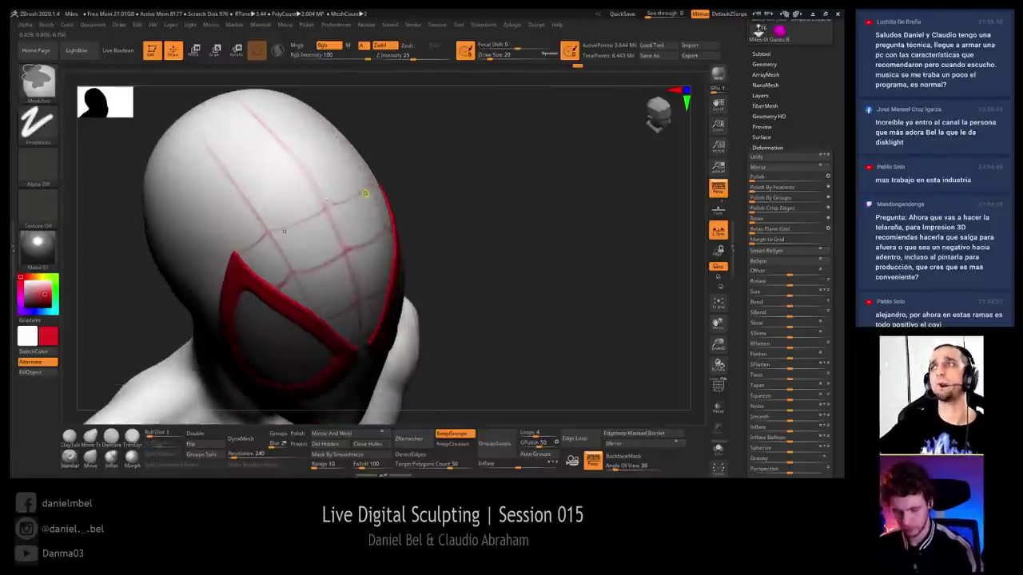
left_click_drag(461, 158, 519, 203)
left_click_drag(520, 203, 482, 166, "alt")
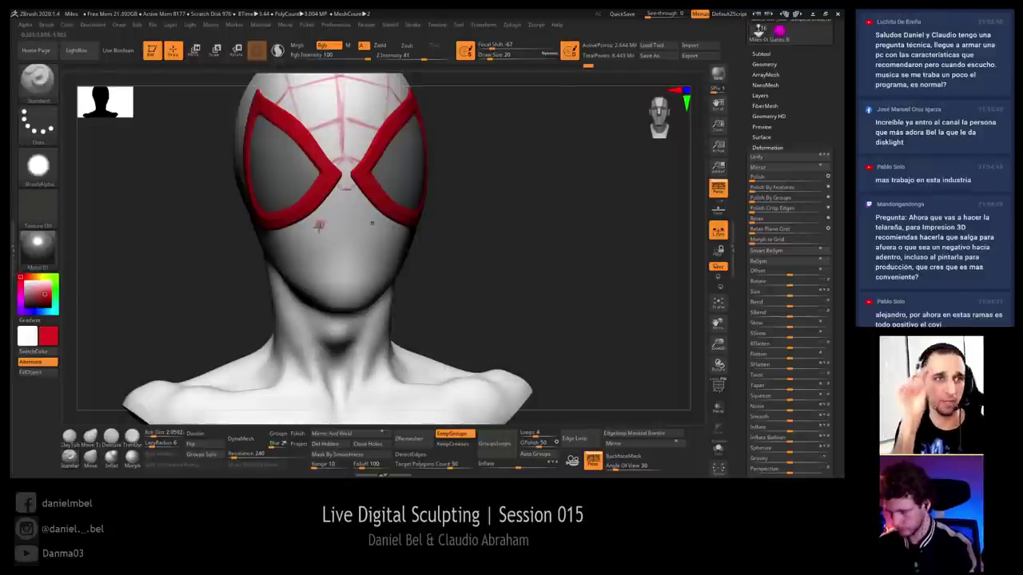
Paint web lines from between the eyes down to the chin and connect them with cross lines on the lower face
left_click_drag(341, 198, 314, 302)
left_click_drag(469, 215, 423, 220)
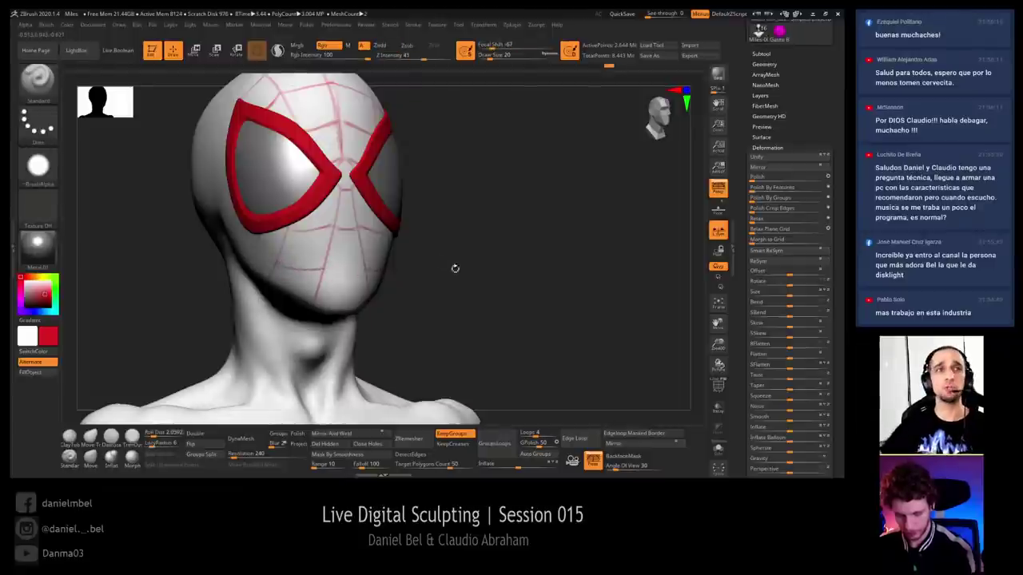
left_click_drag(455, 269, 319, 276)
Undo the lower-face cross lines and paint a shorter curved one just below the inner eye corners
mouse_move(466, 253)
left_mouse_down()
mouse_move(536, 245)
mouse_move(516, 221)
mouse_move(511, 235)
mouse_move(448, 231)
left_mouse_up()
key("ctrl")
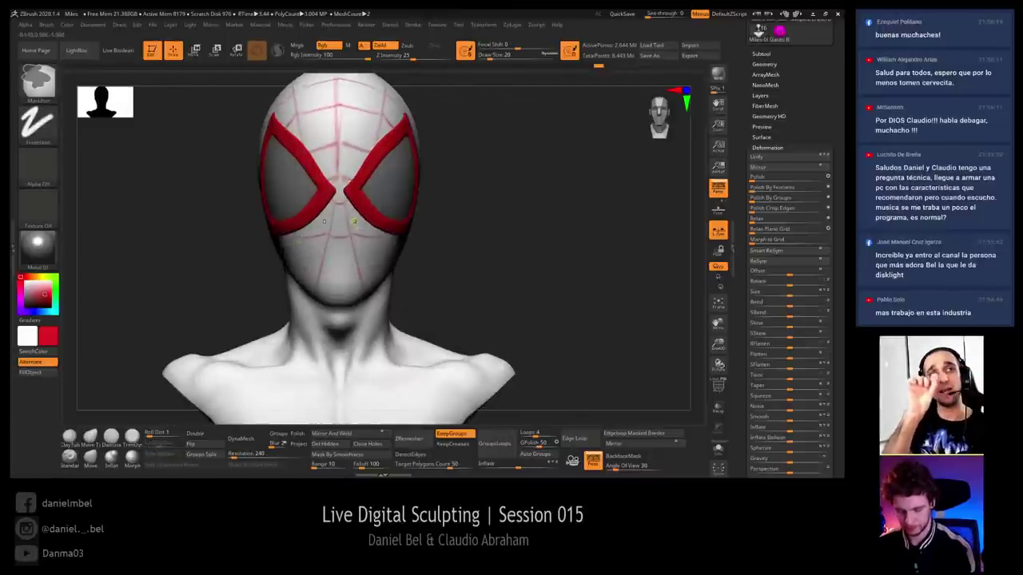
key("ctrl+z")
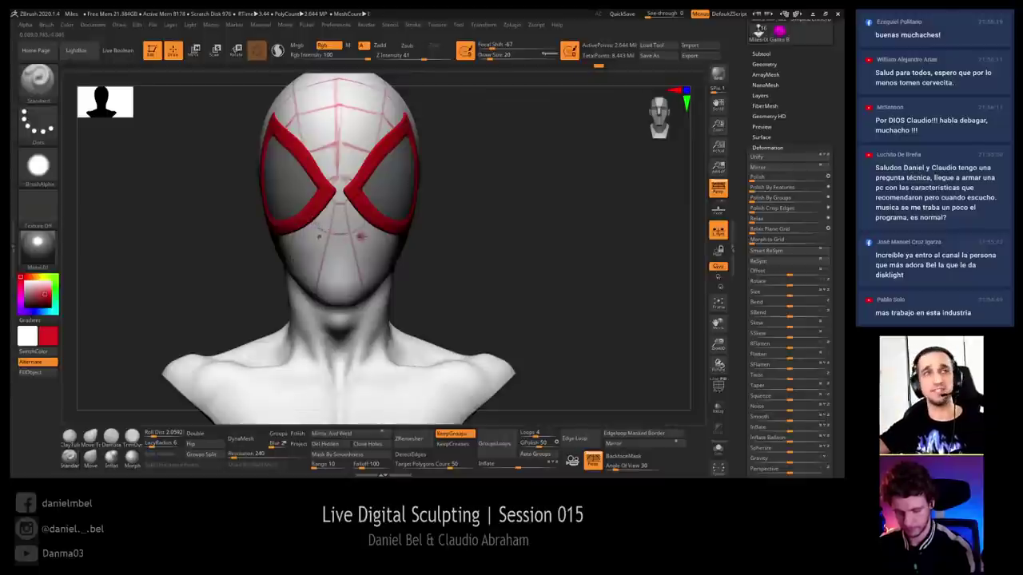
left_click_drag(507, 233, 523, 237)
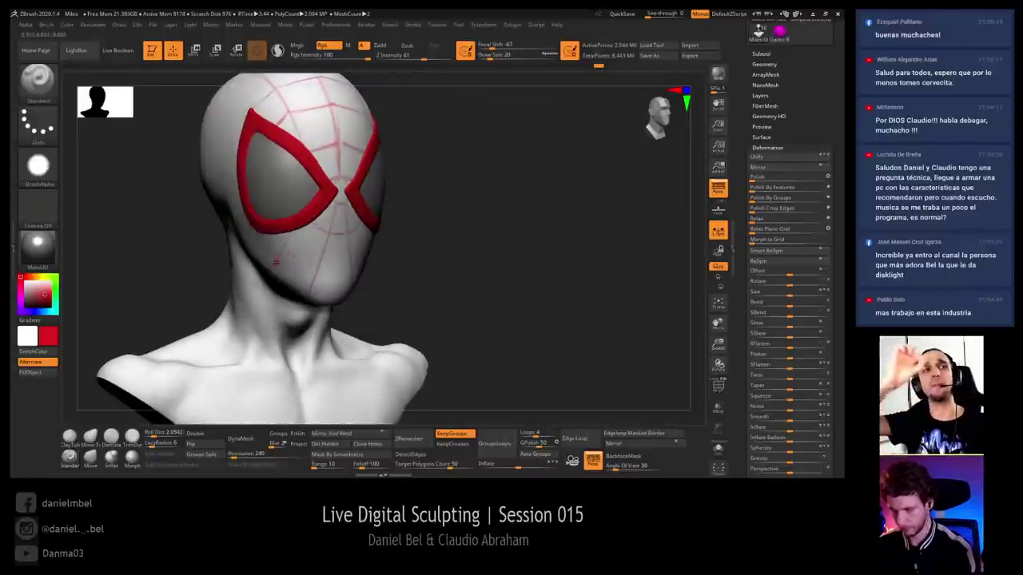
mouse_move(457, 264)
left_mouse_down()
mouse_move(308, 282)
mouse_move(495, 262)
left_mouse_up()
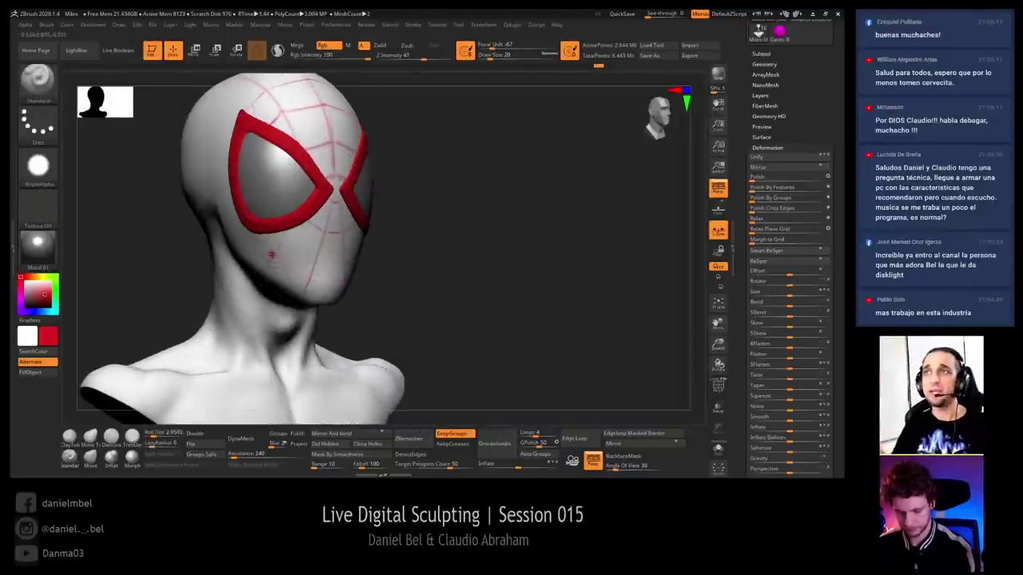
Extend the forehead web lines over the crown towards the back of the head
left_click_drag(413, 276, 320, 173)
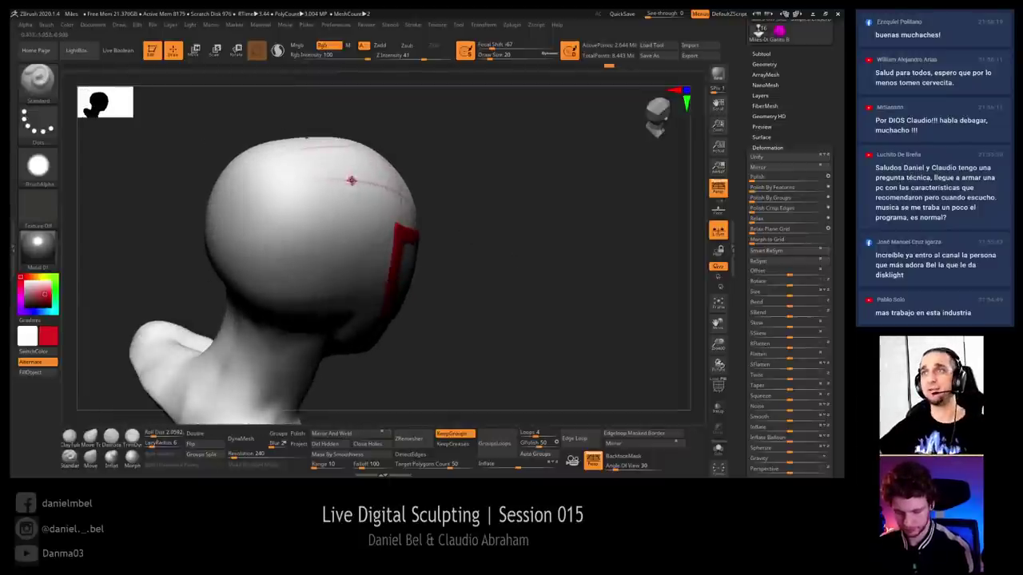
left_click_drag(475, 179, 352, 201)
left_click_drag(488, 210, 343, 242)
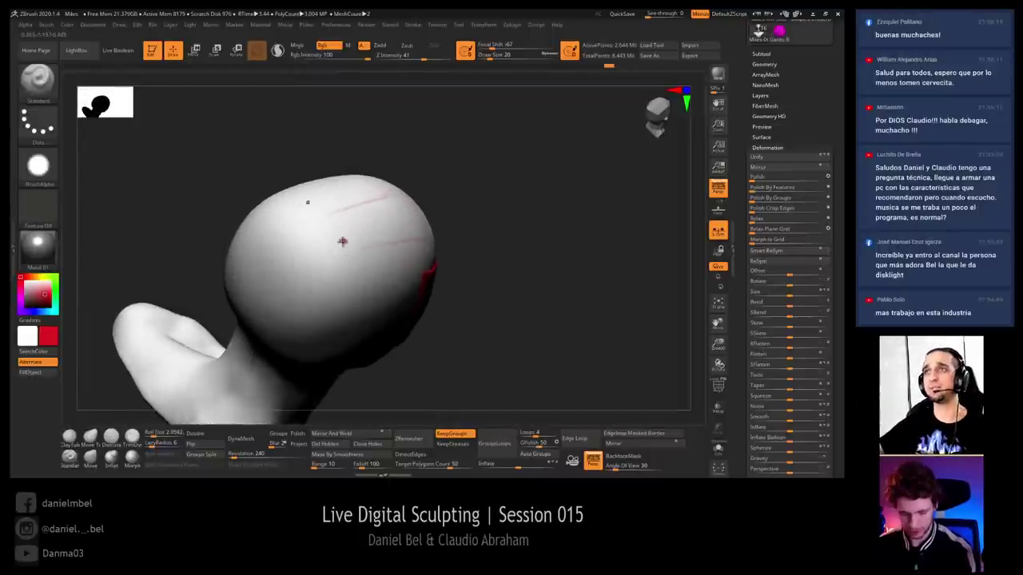
left_click_drag(501, 237, 358, 192)
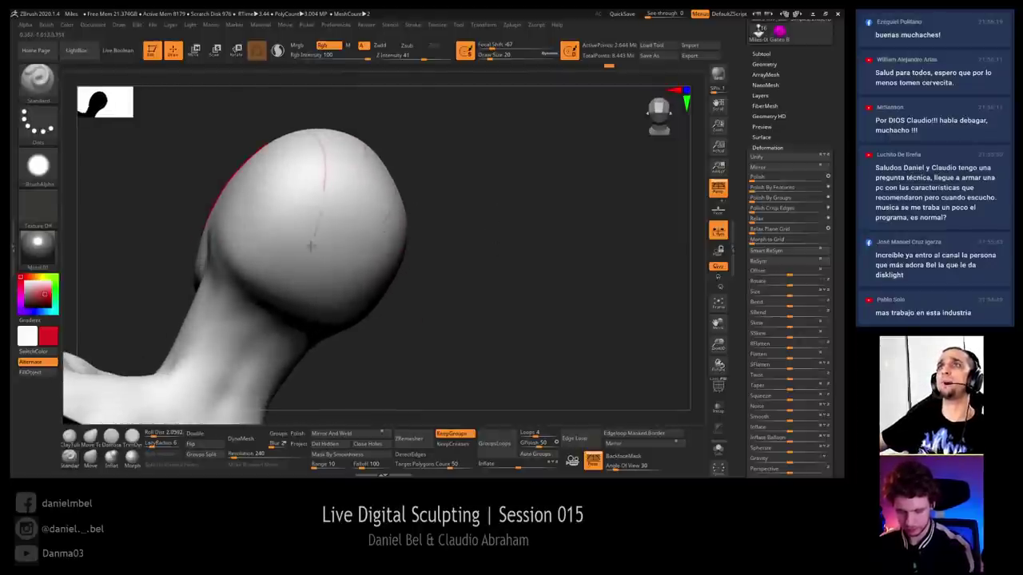
left_click_drag(311, 246, 503, 240)
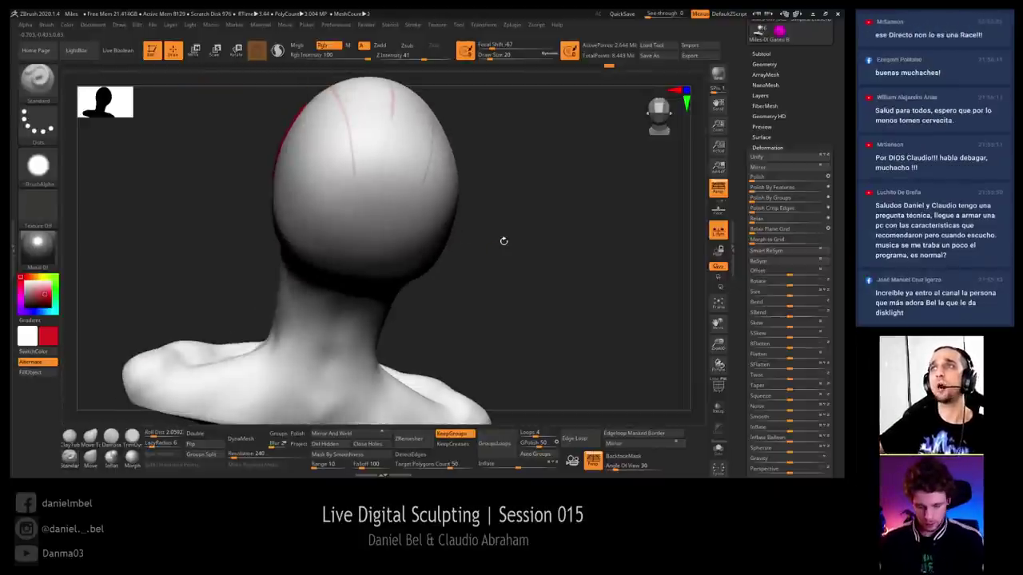
Paint cross lines over the chin and diagonal web lines down the cheeks below the eye rims
left_click_drag(503, 240, 543, 247)
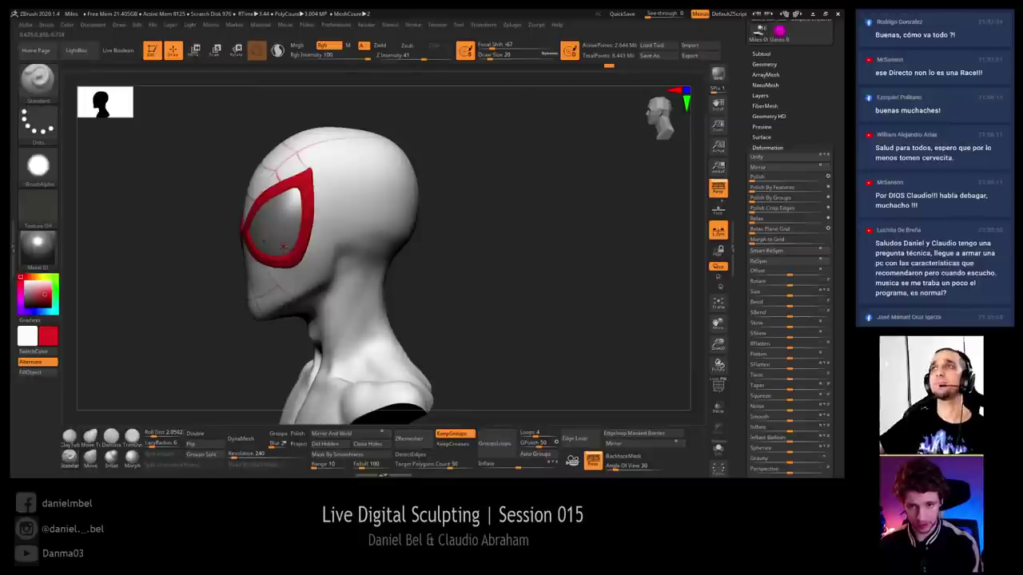
mouse_move(489, 216)
left_mouse_down("alt")
mouse_move(504, 197)
mouse_move(514, 242)
mouse_move(506, 211)
mouse_move(320, 250)
left_mouse_up("alt")
left_click_drag(547, 222, 481, 229)
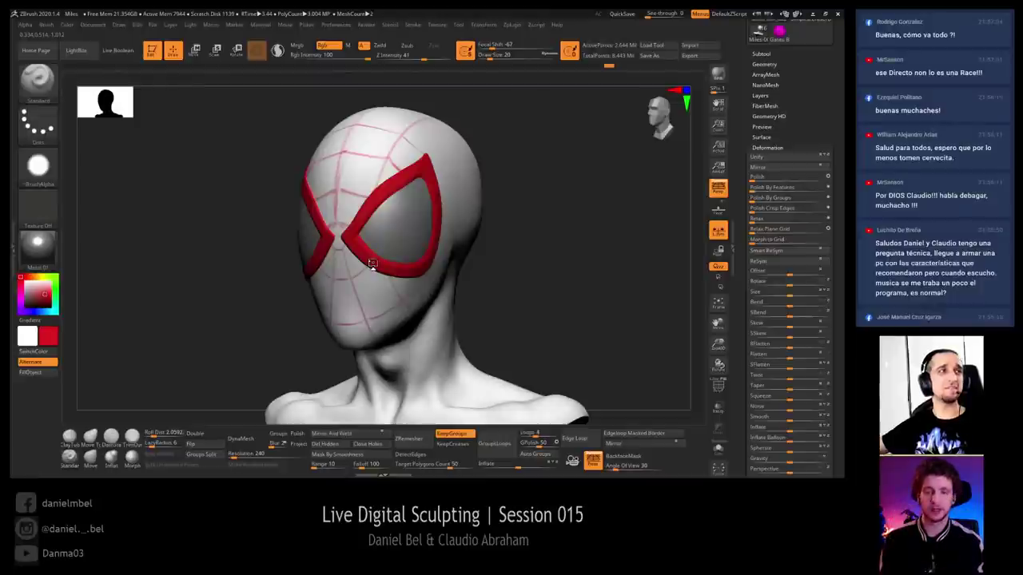
mouse_move(528, 243)
left_mouse_down()
mouse_move(555, 248)
mouse_move(514, 233)
mouse_move(528, 208)
mouse_move(463, 234)
mouse_move(478, 268)
left_mouse_up()
key("shift")
left_click_drag(394, 273, 388, 224)
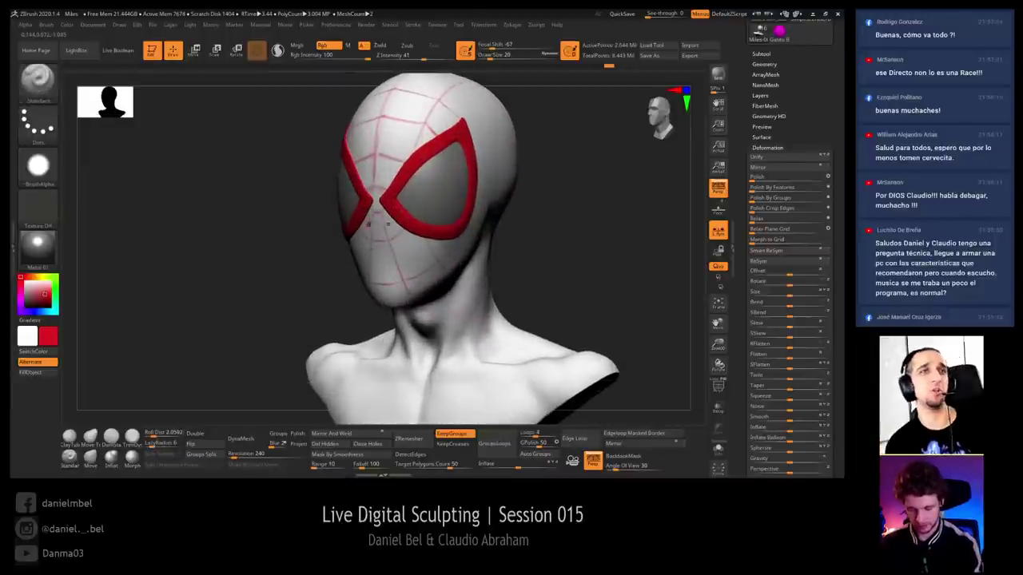
left_click_drag(357, 195, 353, 212, "alt")
left_click_drag(543, 241, 425, 241)
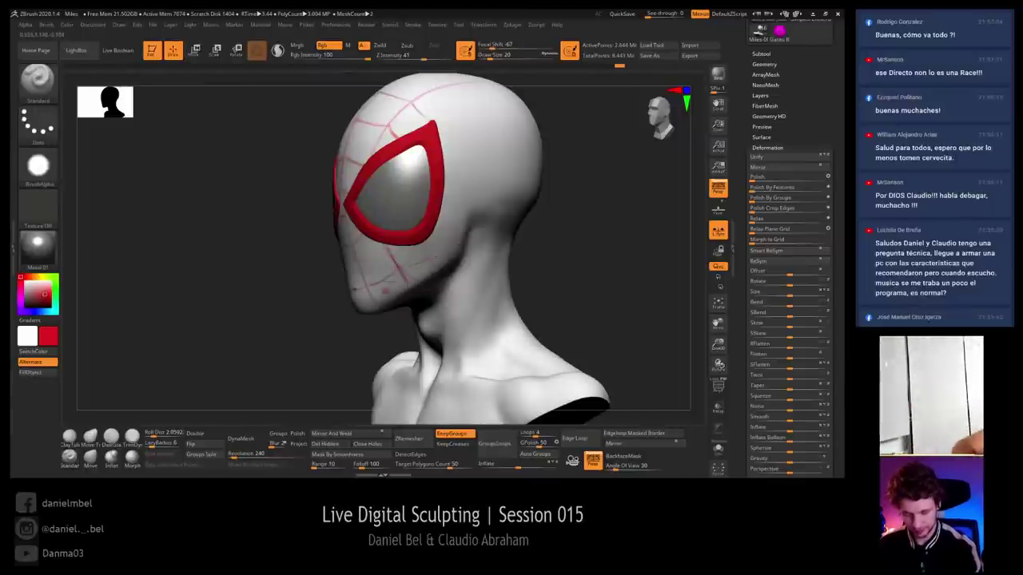
Paint a curved web line around the underside of the chin and jaw
right_click_drag(459, 243, 518, 209)
right_click_drag(370, 300, 374, 249)
right_click_drag(385, 319, 423, 219)
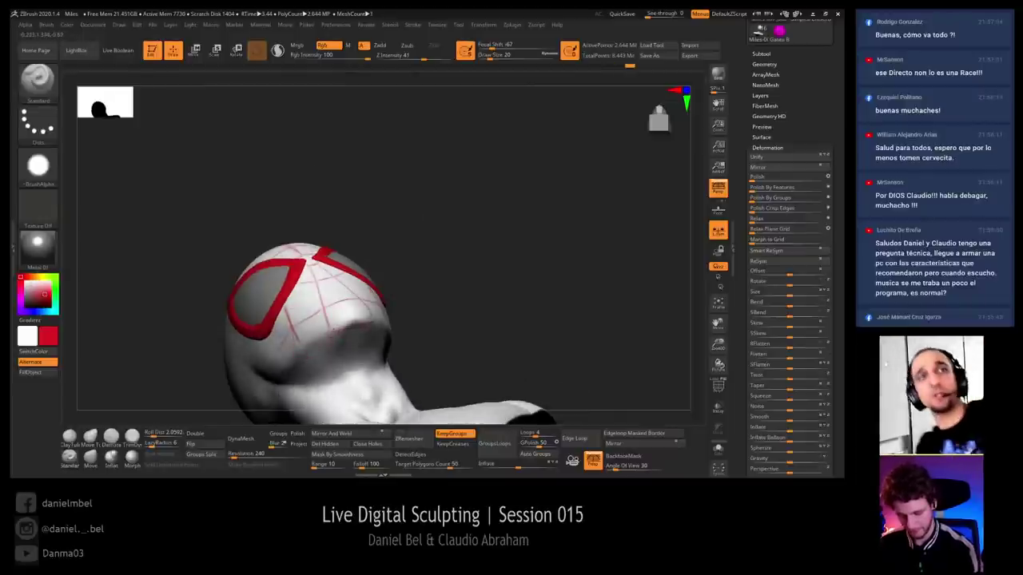
right_click_drag(371, 337, 417, 300)
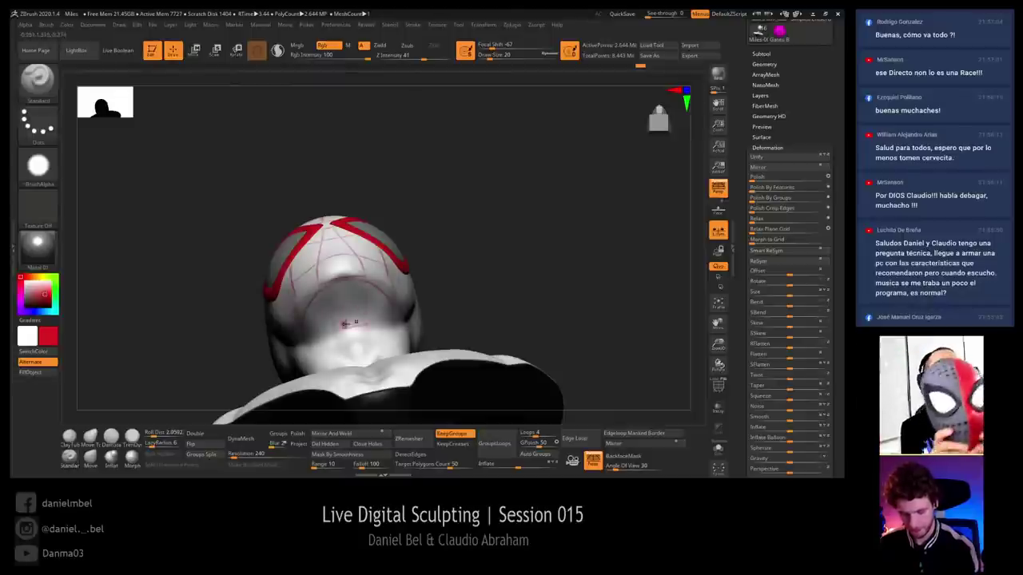
left_click_drag(345, 324, 415, 289)
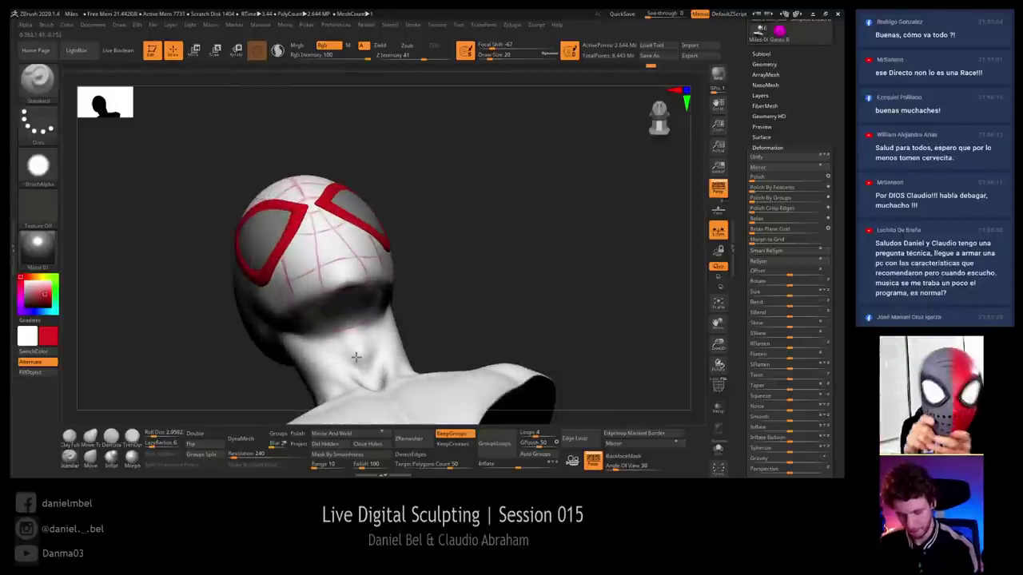
Reinforce the diagonal web line running from below the eye rim towards the jaw
right_click_drag(357, 357, 341, 304)
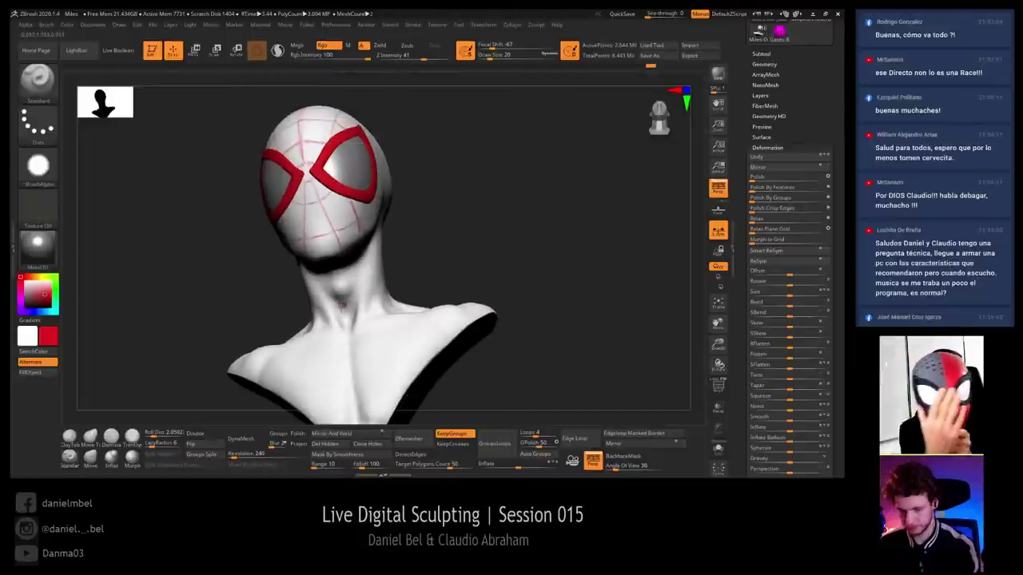
left_click_drag(341, 303, 459, 208)
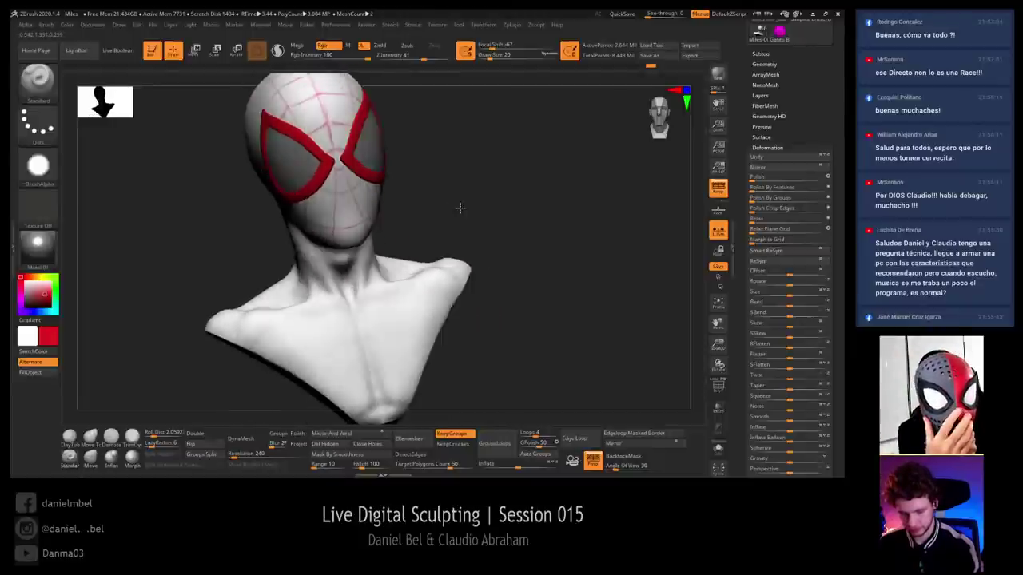
right_click_drag(460, 209, 472, 207)
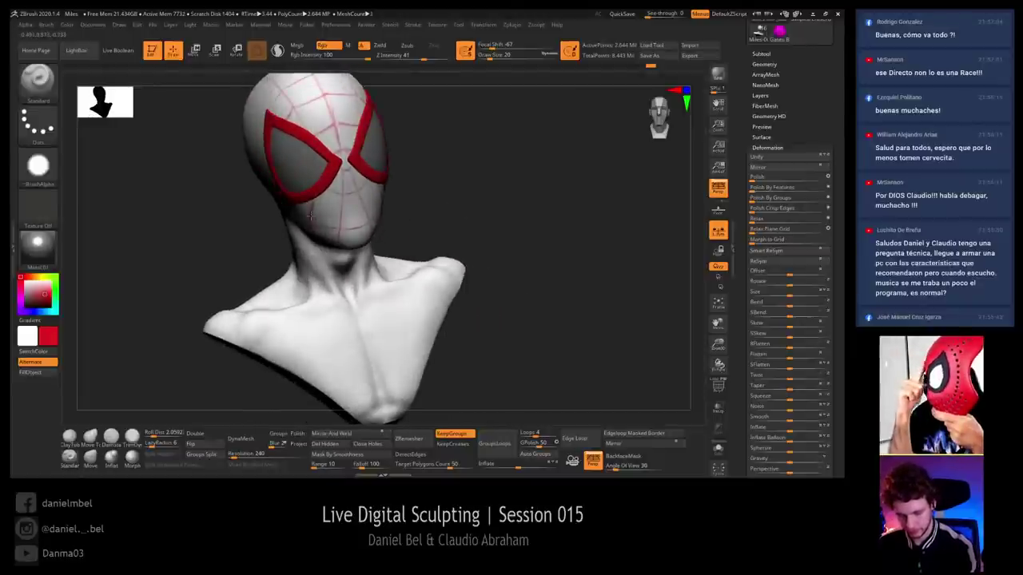
left_click_drag(310, 221, 341, 232)
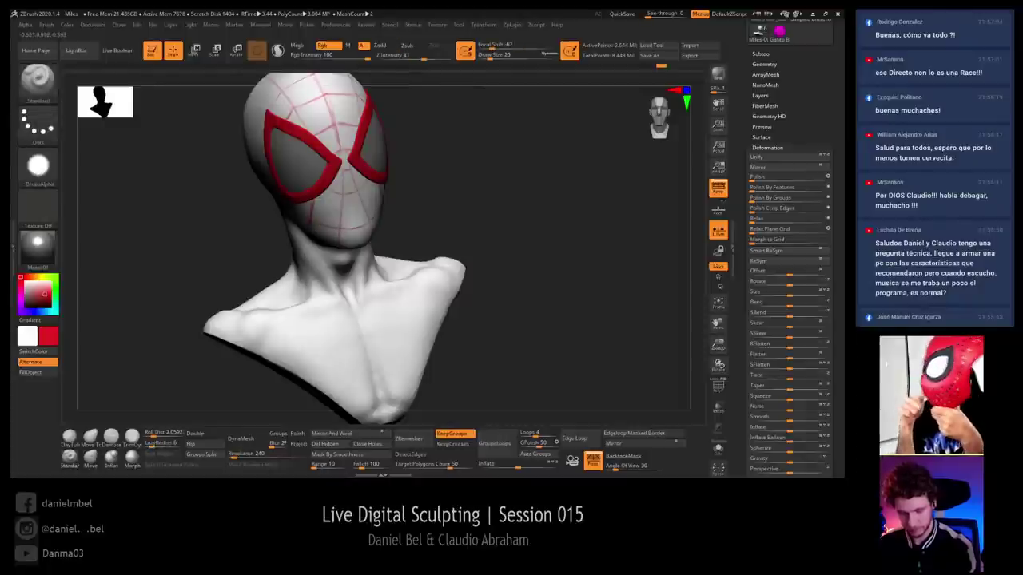
left_click_drag(450, 198, 442, 222)
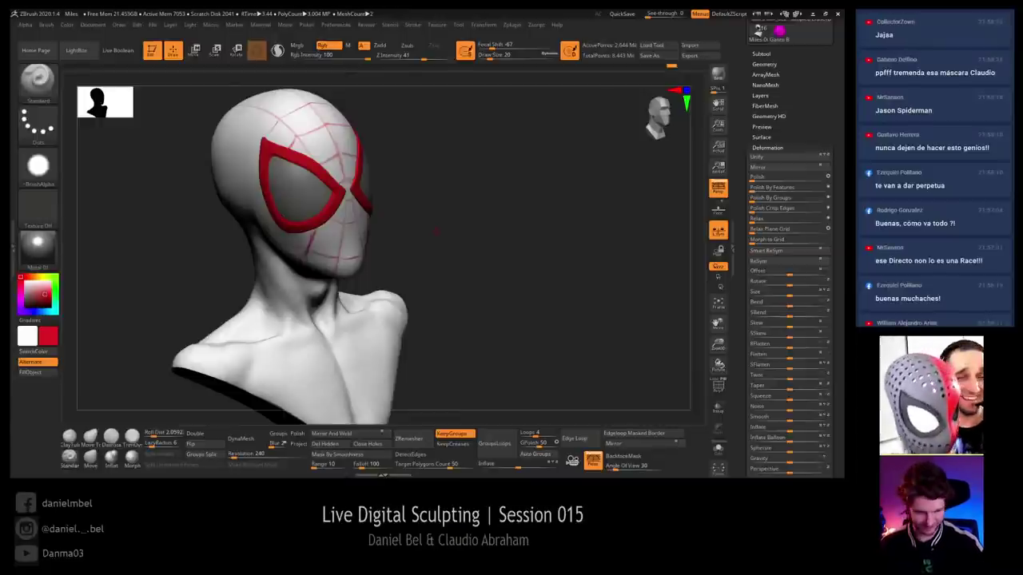
Open the subtool list, make the finished red web subtool Extract10 active and turn the bust towards the front
left_click_drag(810, 97, 809, 180)
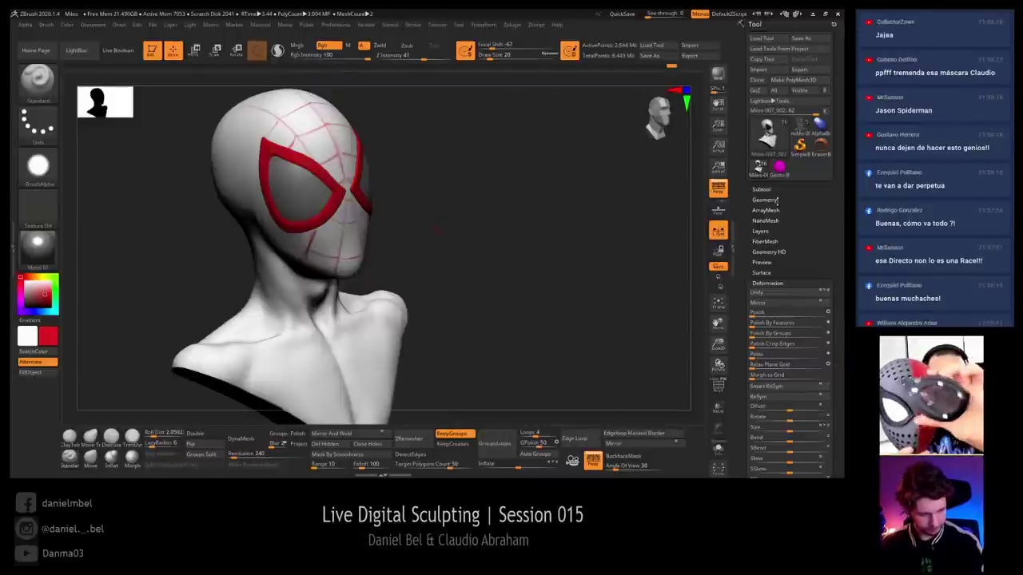
left_click(772, 189)
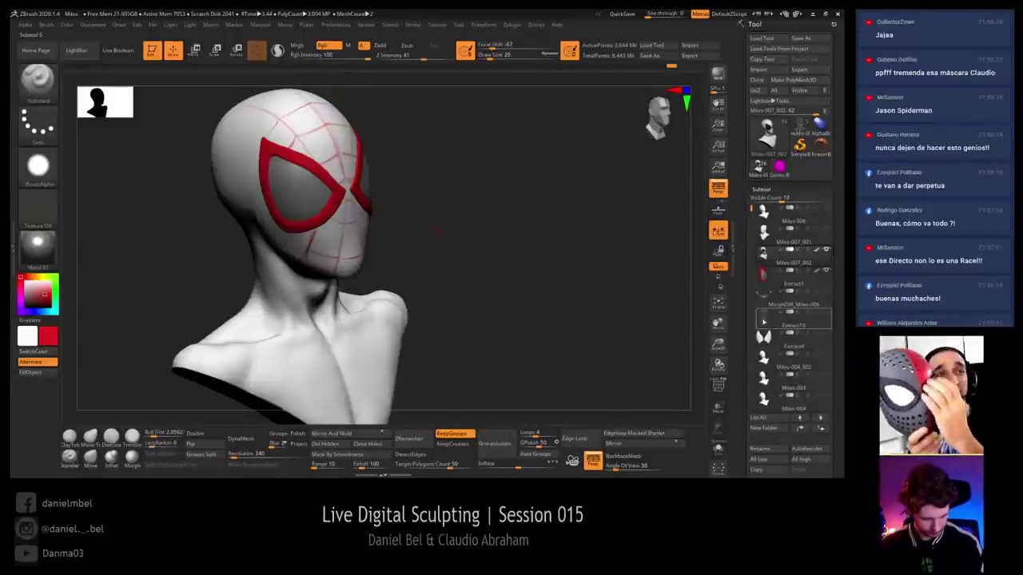
left_click(763, 322)
left_click_drag(632, 240, 553, 236)
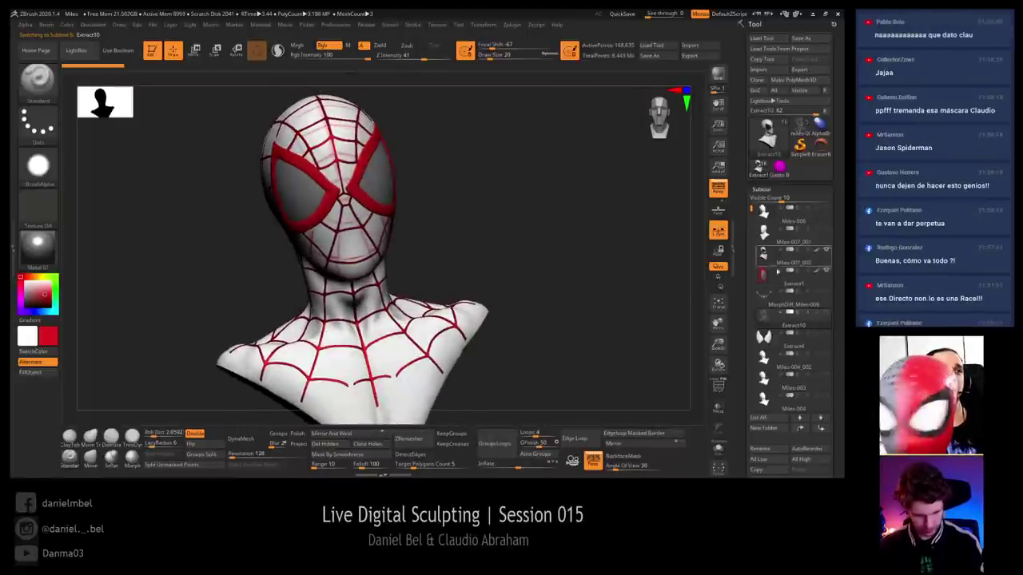
Make the Miles-007_002 subtool active, sample the red web colour and reinforce the web lines around the nose and mouth
left_click(779, 257)
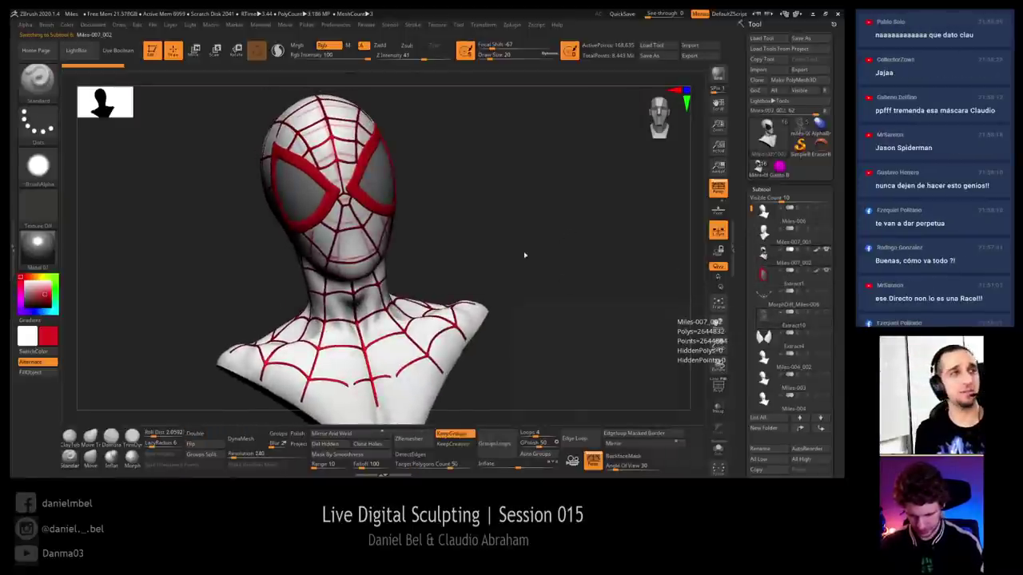
left_click_drag(441, 256, 442, 241)
key("c")
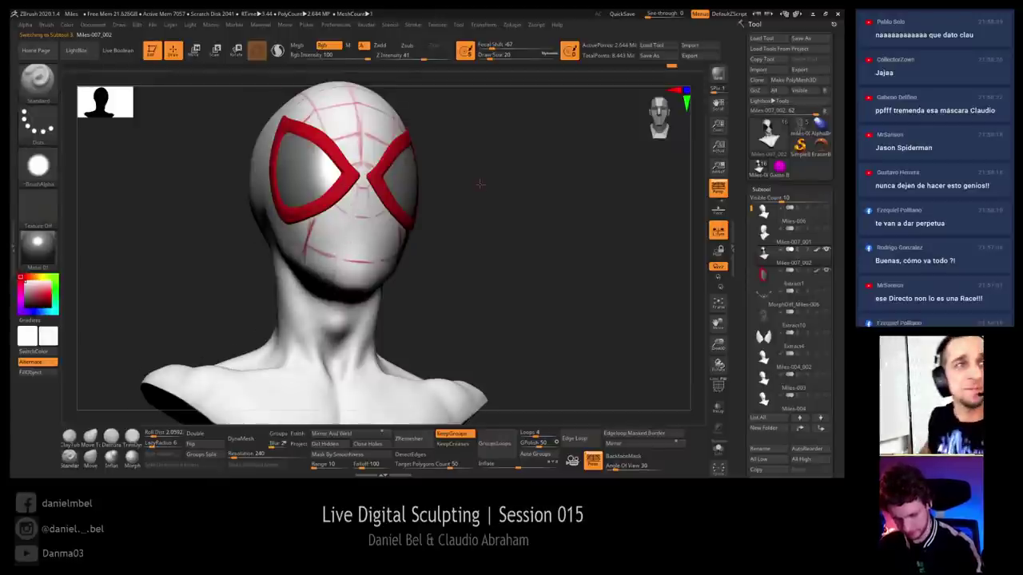
mouse_move(480, 184)
left_mouse_down()
mouse_move(352, 197)
mouse_move(347, 212)
left_mouse_up()
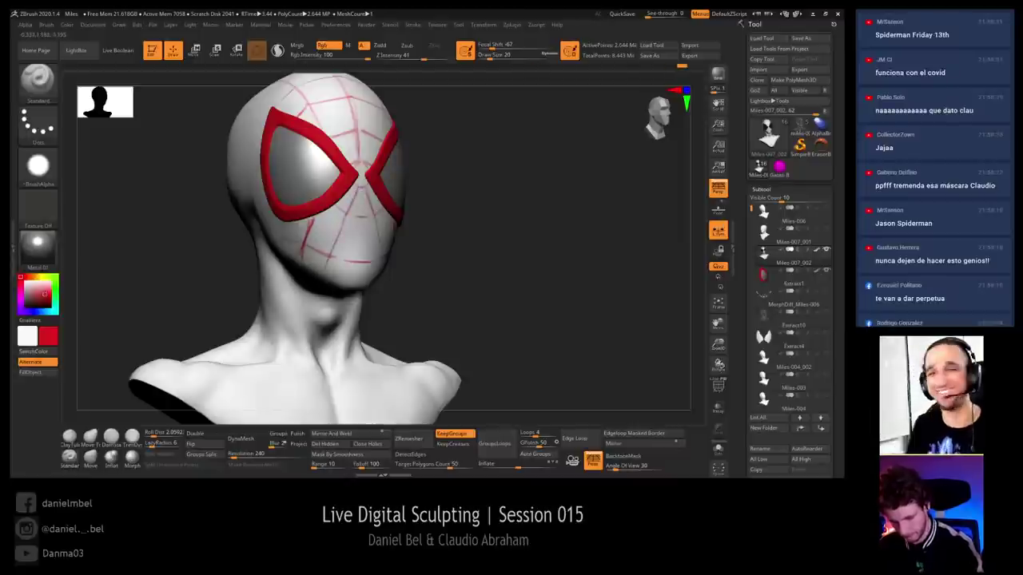
mouse_move(432, 239)
left_mouse_down()
mouse_move(336, 209)
mouse_move(464, 209)
mouse_move(341, 204)
left_mouse_up()
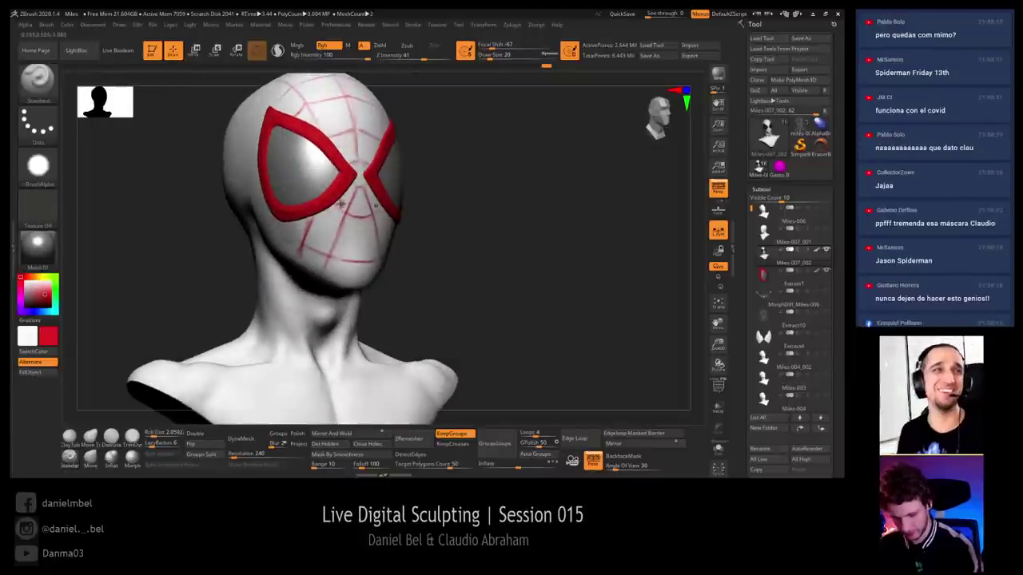
Switch to the Extract10 subtool to examine the finished web pattern on the neck and chest, and return to Miles-007_002
left_click_drag(475, 263, 459, 231)
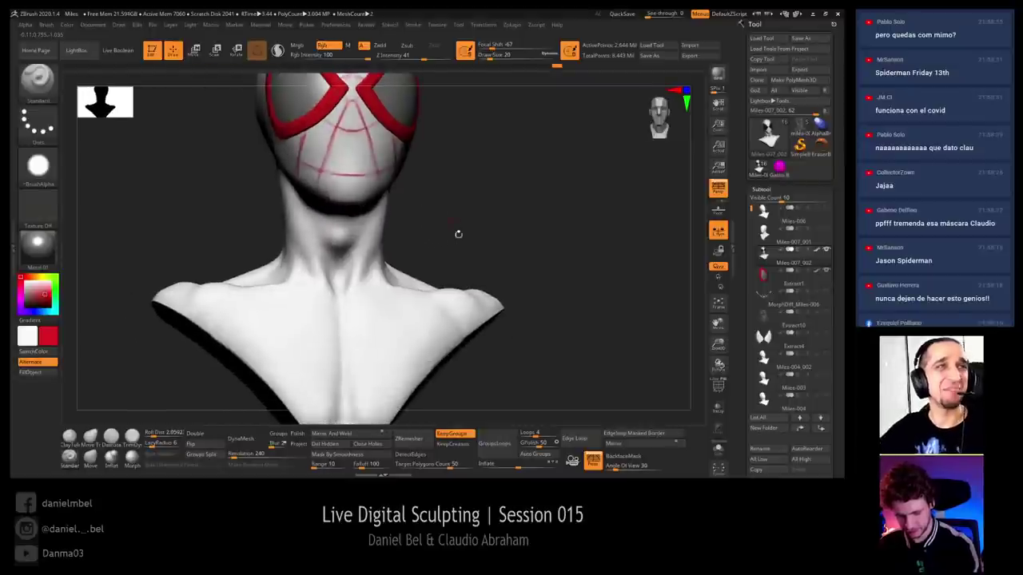
left_click(763, 318)
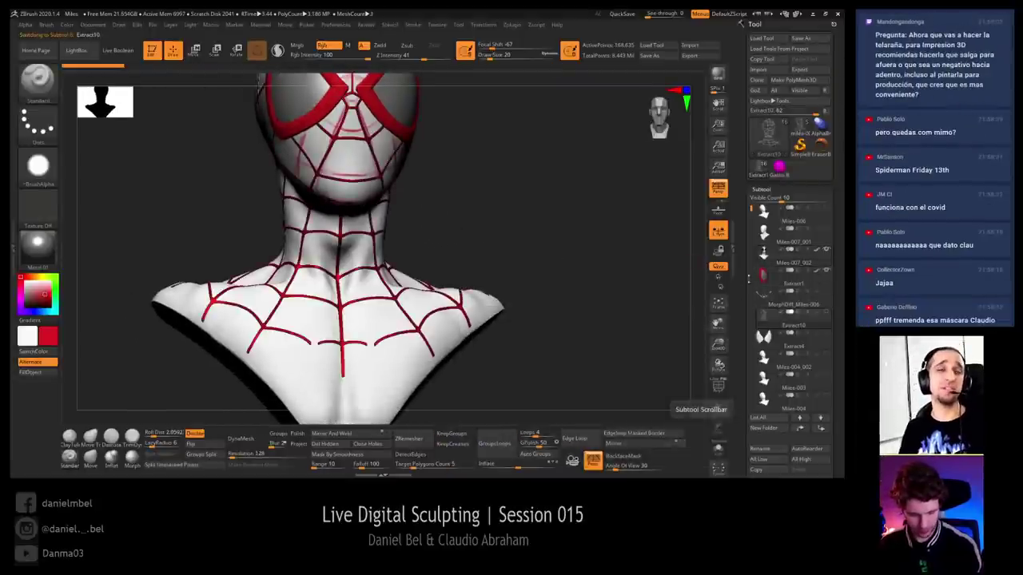
left_click(765, 257)
left_click_drag(499, 226, 501, 190)
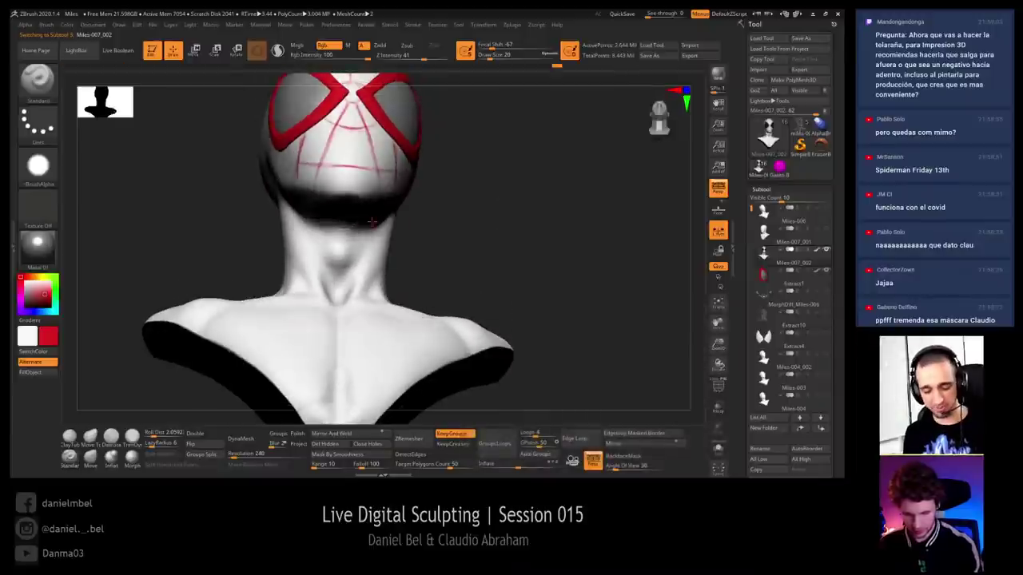
Paint a central red web line from the throat down the middle of the chest
left_click_drag(345, 227, 337, 329)
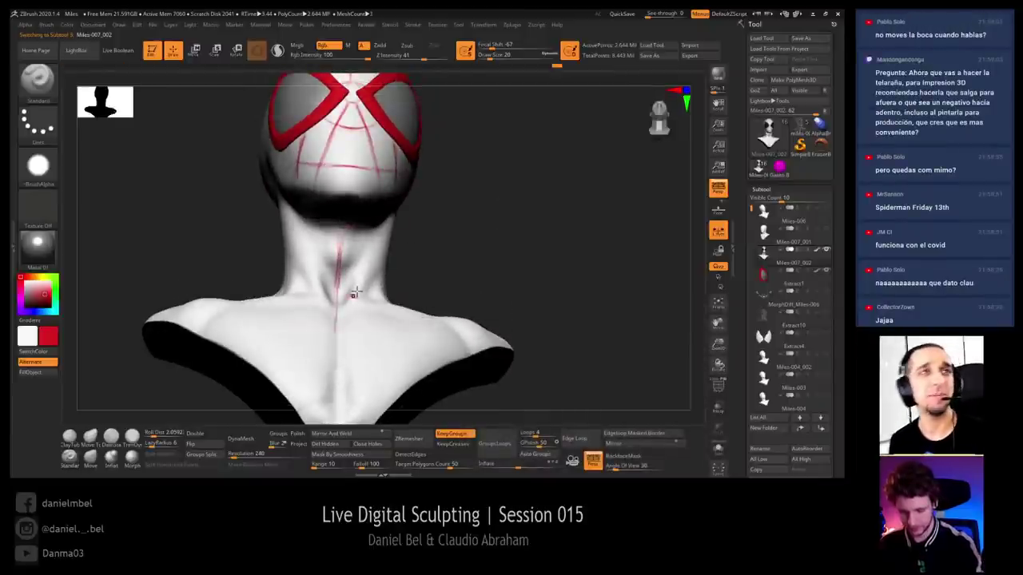
left_click_drag(482, 200, 482, 242)
left_click_drag(482, 243, 484, 201, "alt")
left_click_drag(344, 265, 342, 364)
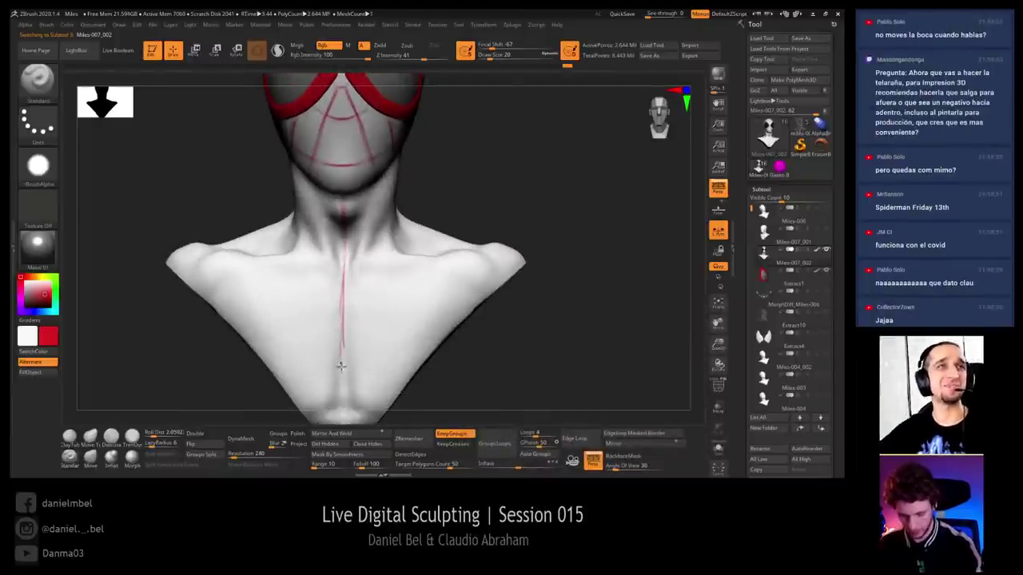
Paint a mirrored web line from under the jaw down the front of the neck onto the chest
mouse_move(505, 203)
left_mouse_down()
mouse_move(507, 176)
mouse_move(456, 175)
left_mouse_up()
right_click_drag(456, 174, 334, 156)
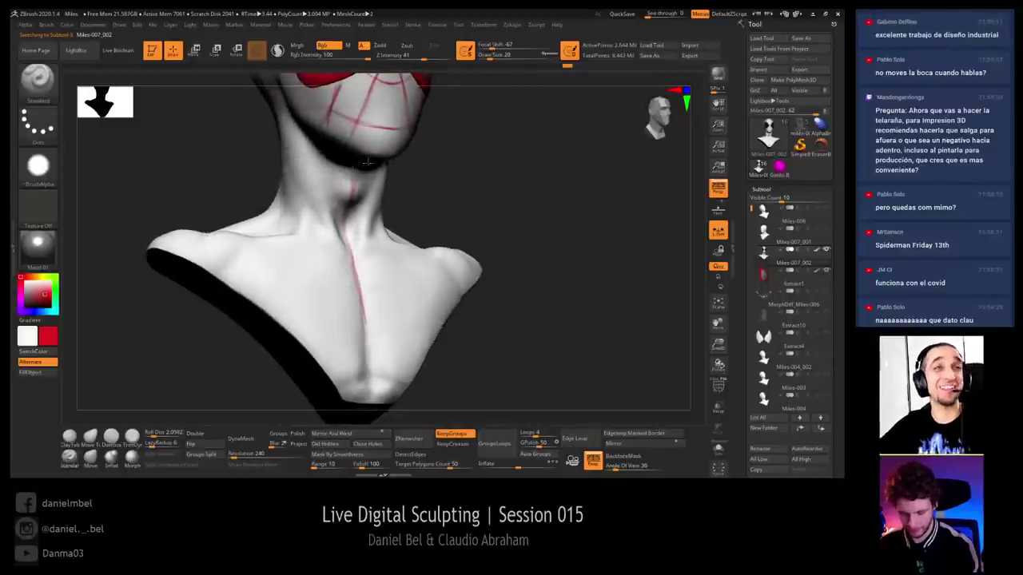
left_click_drag(334, 156, 270, 312)
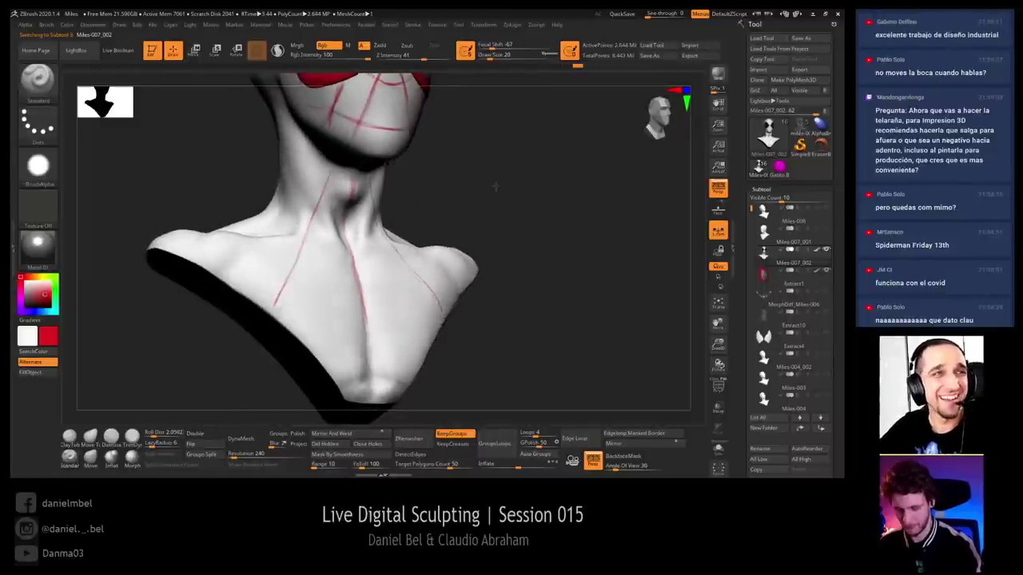
Paint another web line from behind the jaw down the side of the neck towards the shoulder
left_click_drag(495, 187, 537, 201)
right_click_drag(411, 157, 311, 157)
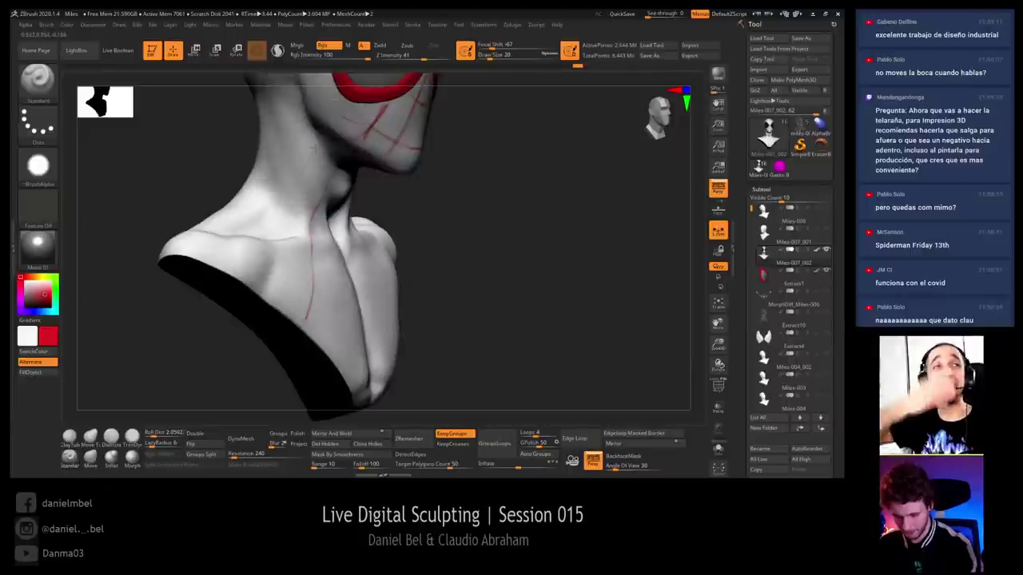
left_click_drag(315, 149, 248, 268)
left_click_drag(449, 206, 505, 211)
left_click_drag(505, 211, 521, 265, "alt")
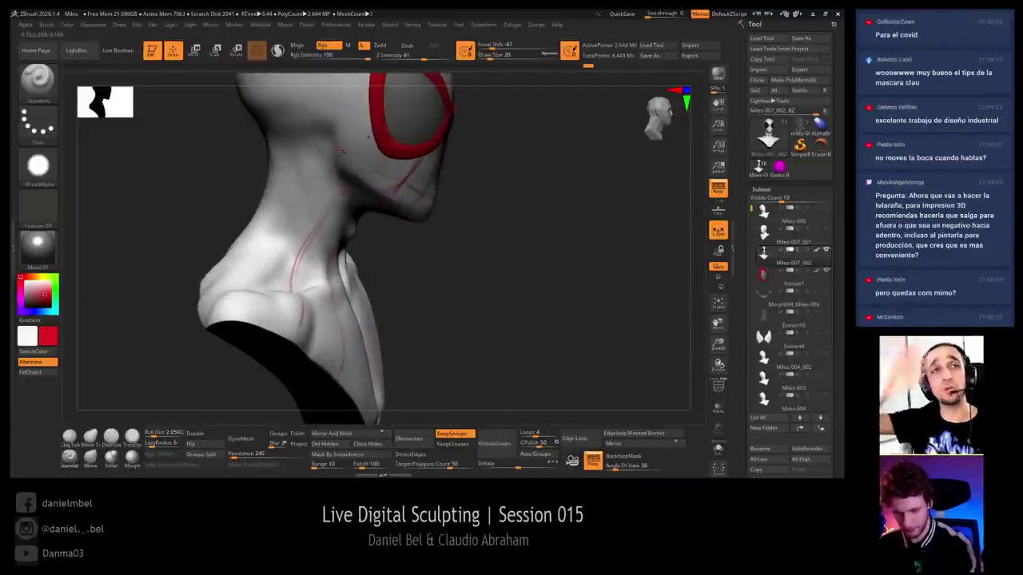
Paint web lines running back from the outer eye rim across the cheek and temple
left_click_drag(504, 161, 501, 210, "alt")
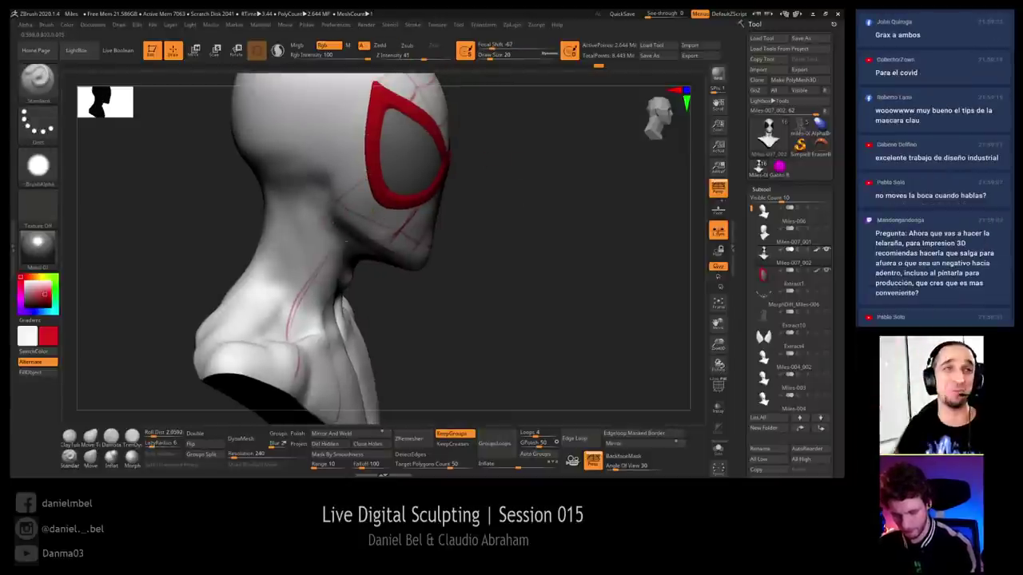
left_click_drag(470, 246, 411, 239)
right_click_drag(404, 173, 369, 151)
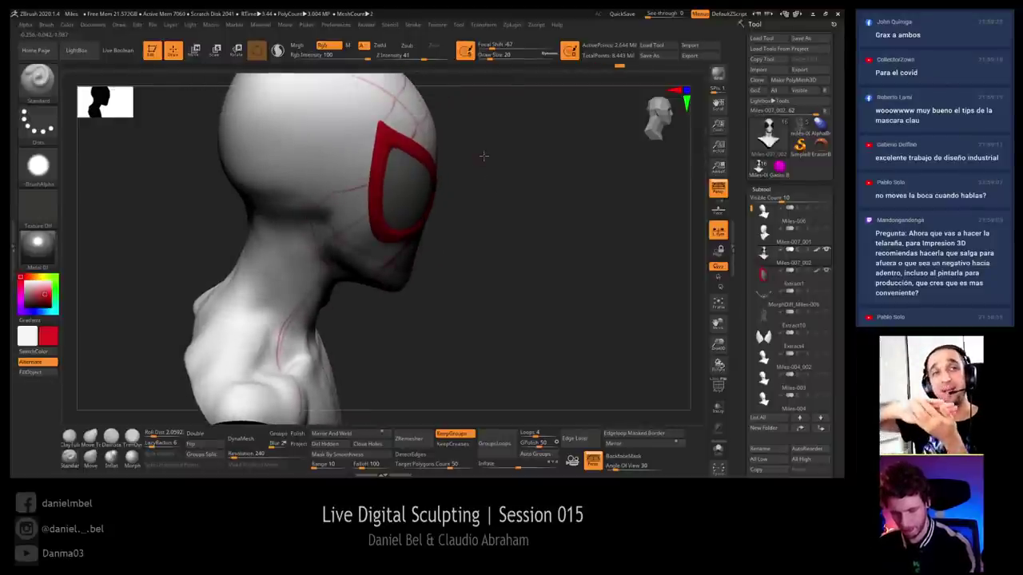
left_click_drag(483, 156, 326, 169)
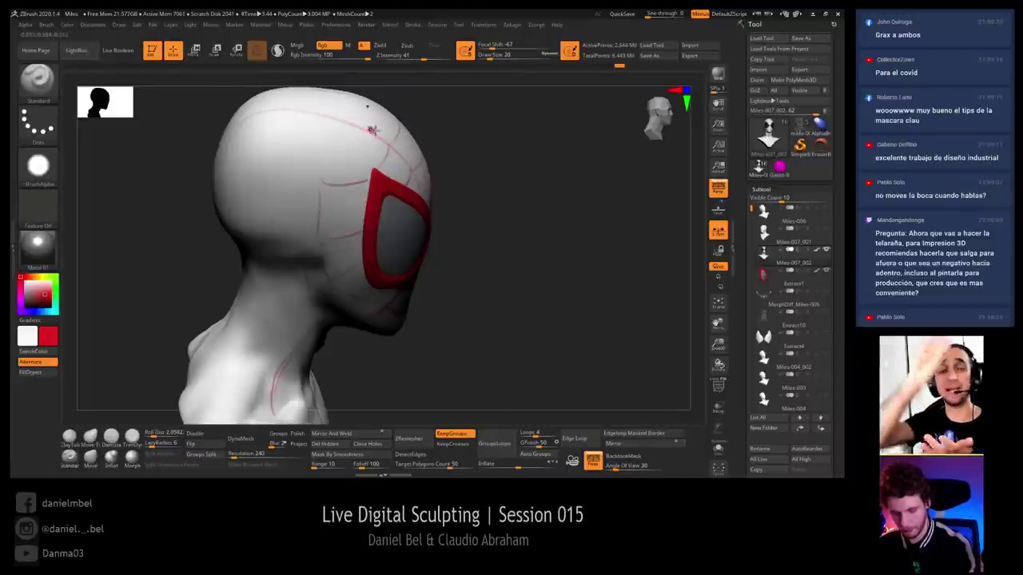
mouse_move(474, 141)
left_mouse_down()
mouse_move(475, 167)
mouse_move(430, 171)
left_mouse_up()
Paint web cross lines from the temple up over the top of the head
left_click_drag(323, 213, 329, 172)
left_click_drag(452, 128, 444, 169)
left_click_drag(326, 178, 336, 130)
left_click_drag(465, 132, 457, 104)
left_click_drag(269, 126, 265, 166)
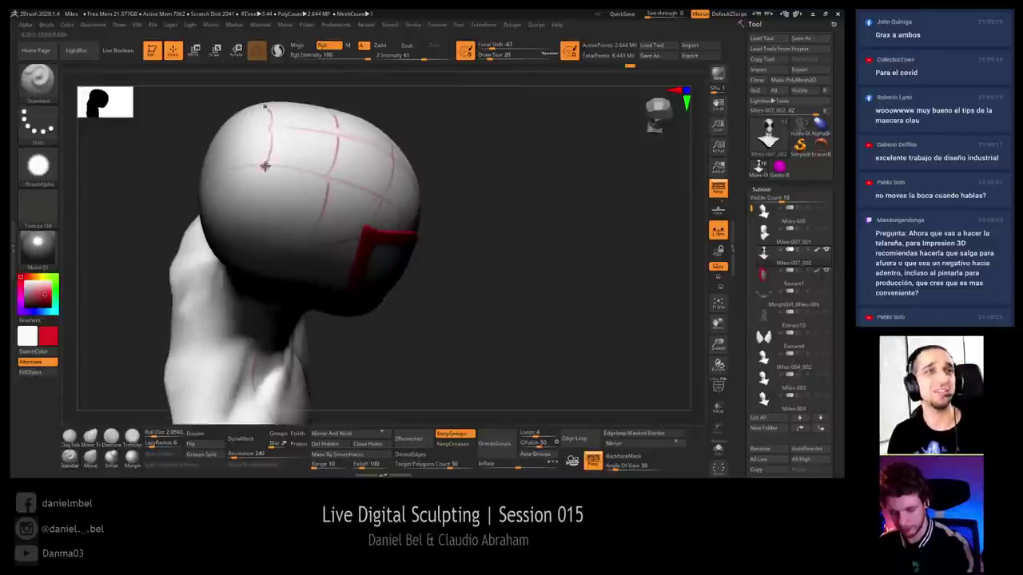
left_click_drag(475, 179, 274, 160)
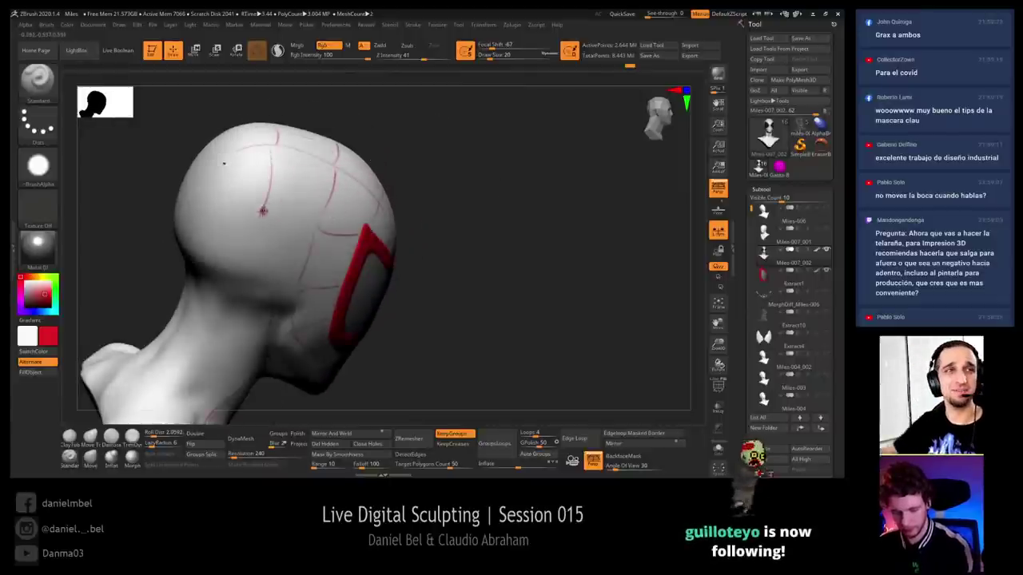
Extend a web line from the eye rim's upper corner back across the side of the head and continue it at the back
left_click_drag(481, 223, 352, 213)
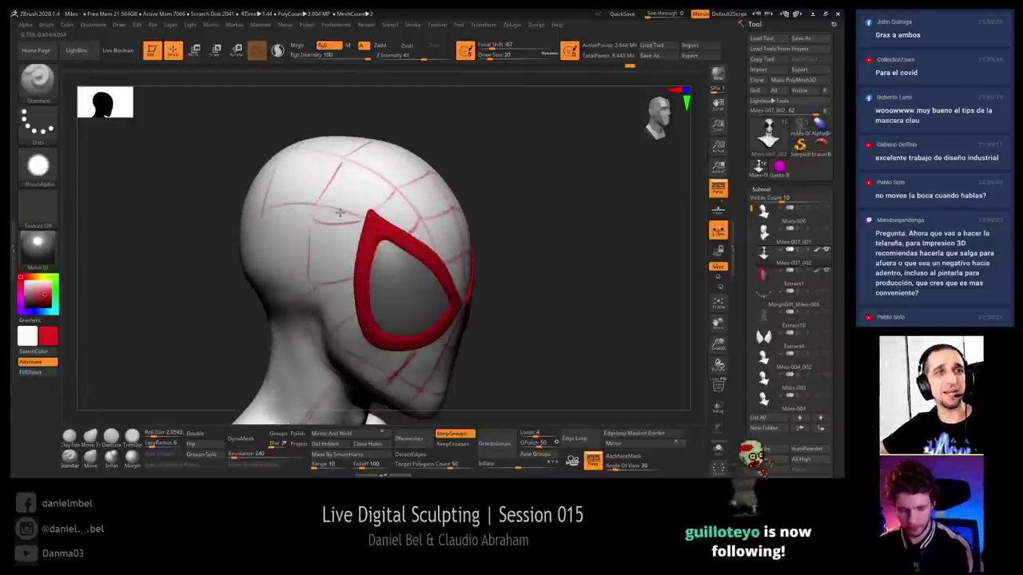
left_click_drag(475, 225, 379, 211)
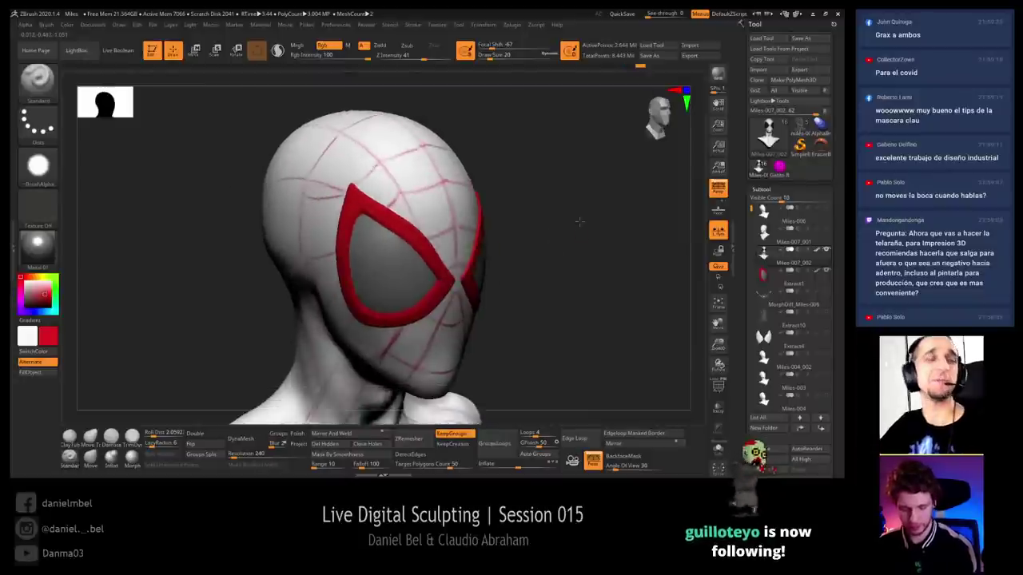
left_click_drag(579, 222, 253, 192)
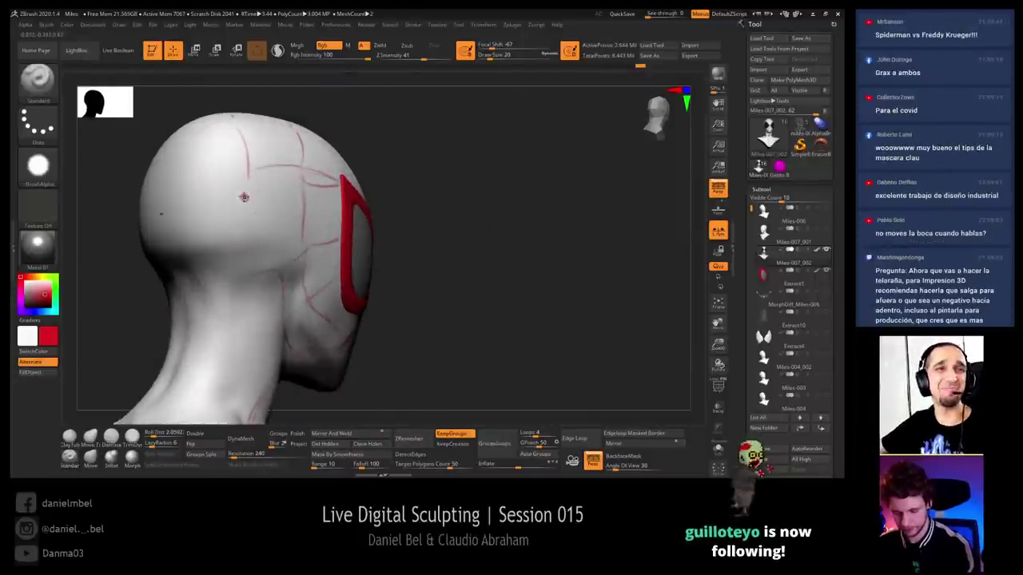
left_click_drag(399, 160, 247, 179)
Undo the last stroke on the back of the head and paint a web line running down towards the nape
left_click_drag(214, 223, 232, 231)
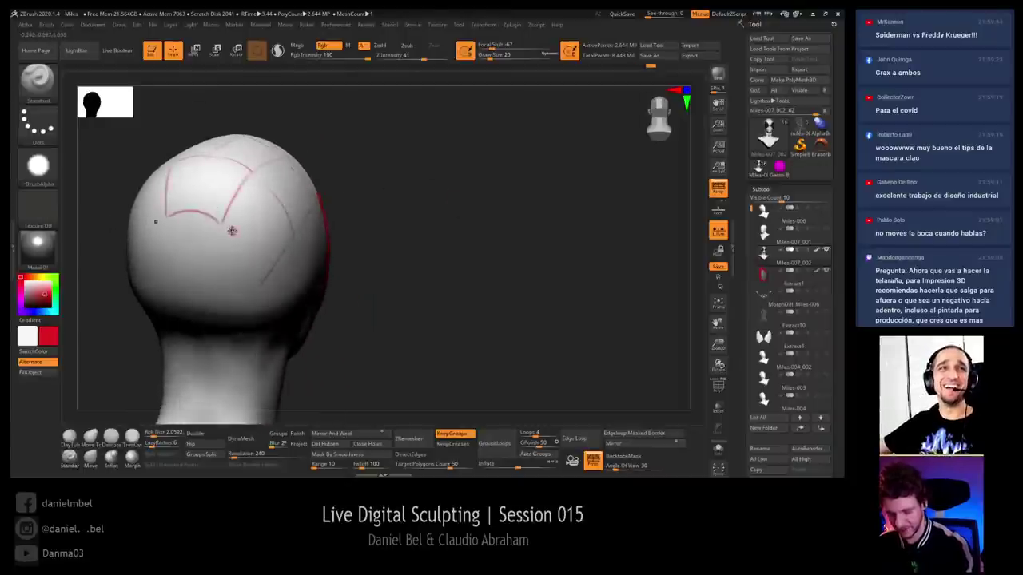
key("ctrl+z")
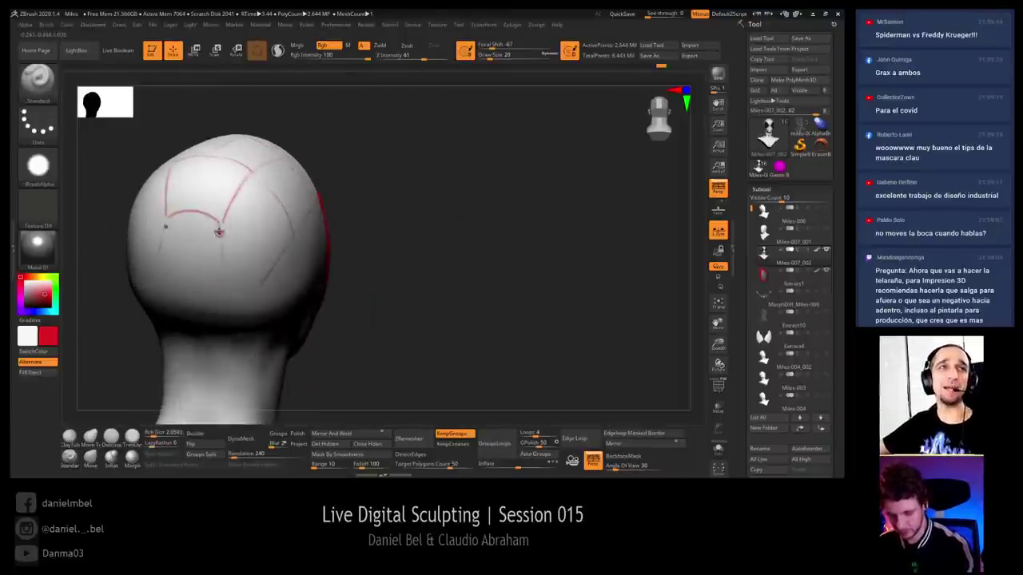
left_click_drag(223, 222, 213, 272)
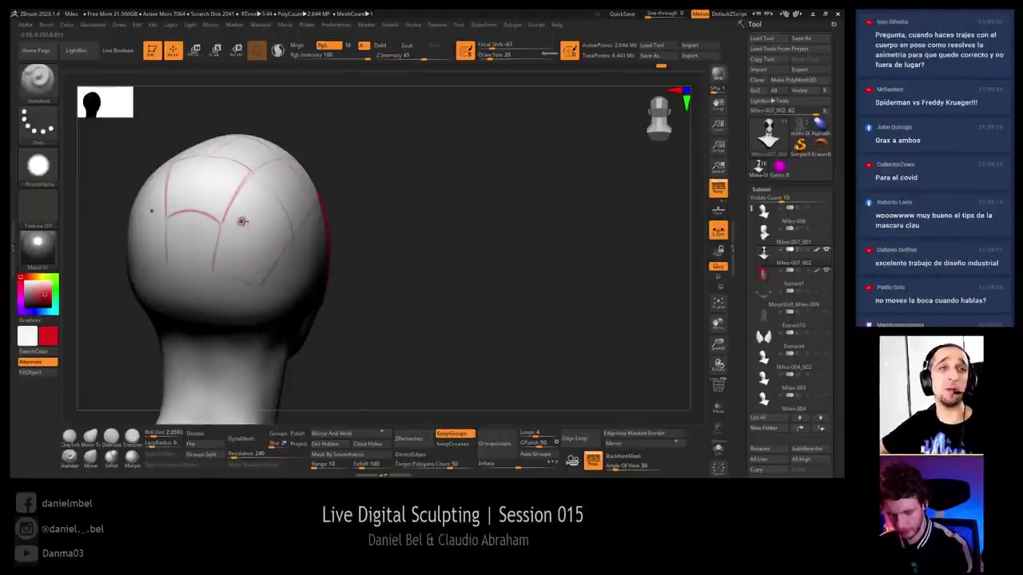
Paint further web lines down the side and back of the head behind the ear area
mouse_move(461, 213)
left_mouse_down()
mouse_move(270, 228)
mouse_move(259, 259)
mouse_move(445, 221)
mouse_move(436, 224)
left_mouse_up()
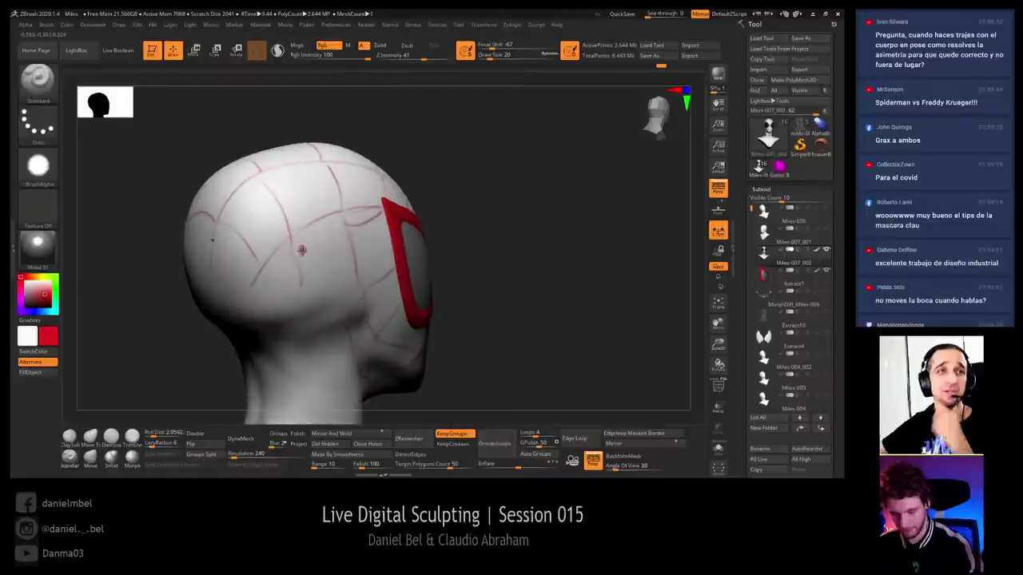
left_click_drag(527, 251, 559, 252)
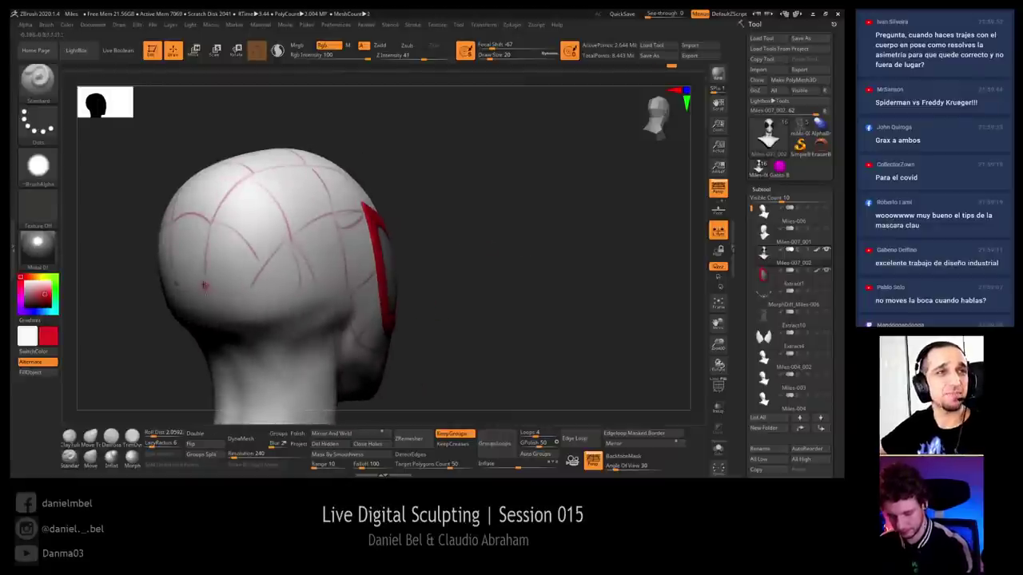
left_click_drag(447, 252, 500, 254)
left_click_drag(203, 277, 177, 272)
mouse_move(511, 268)
left_mouse_down()
mouse_move(441, 267)
mouse_move(441, 194)
left_mouse_up()
Set the draw size to 35 and cover the lower web line on the side of the head with white
left_click_drag(553, 226, 502, 229)
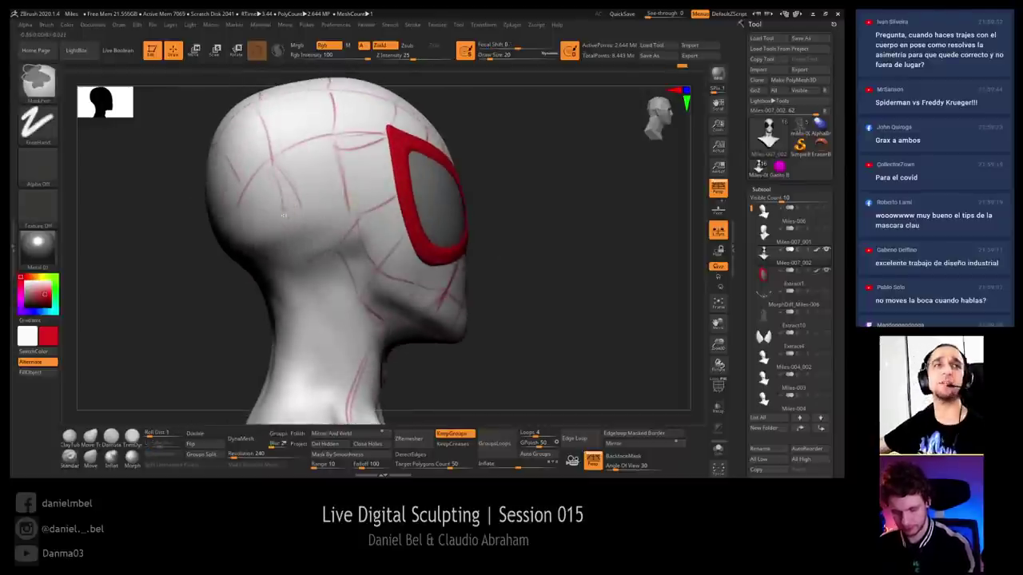
key("s")
left_click_drag(313, 214, 318, 214)
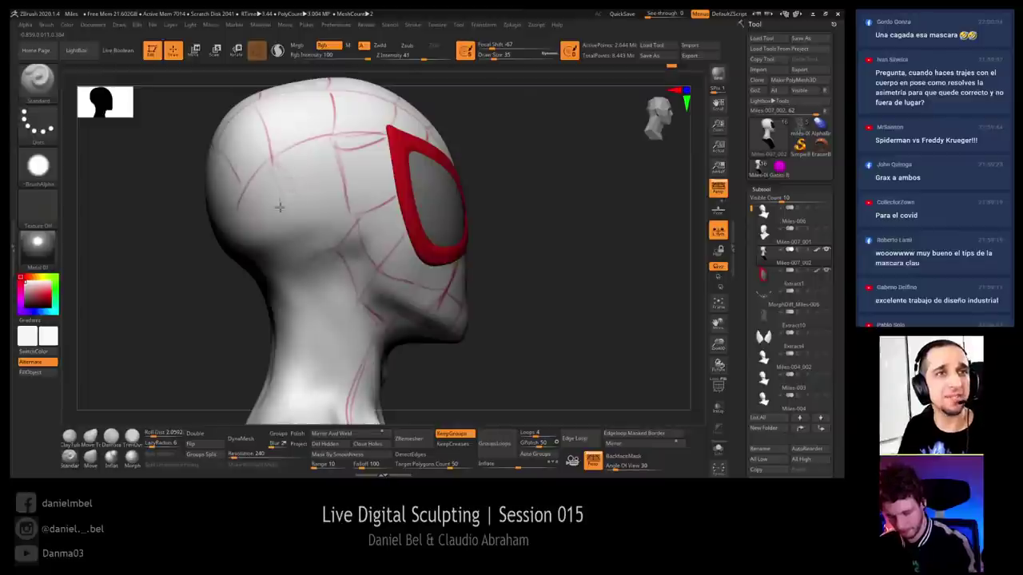
Set the draw size to 17, sample the red web colour and paint a web line down the side of the head with a cross line towards the temple
key("s")
left_click_drag(308, 164, 299, 164)
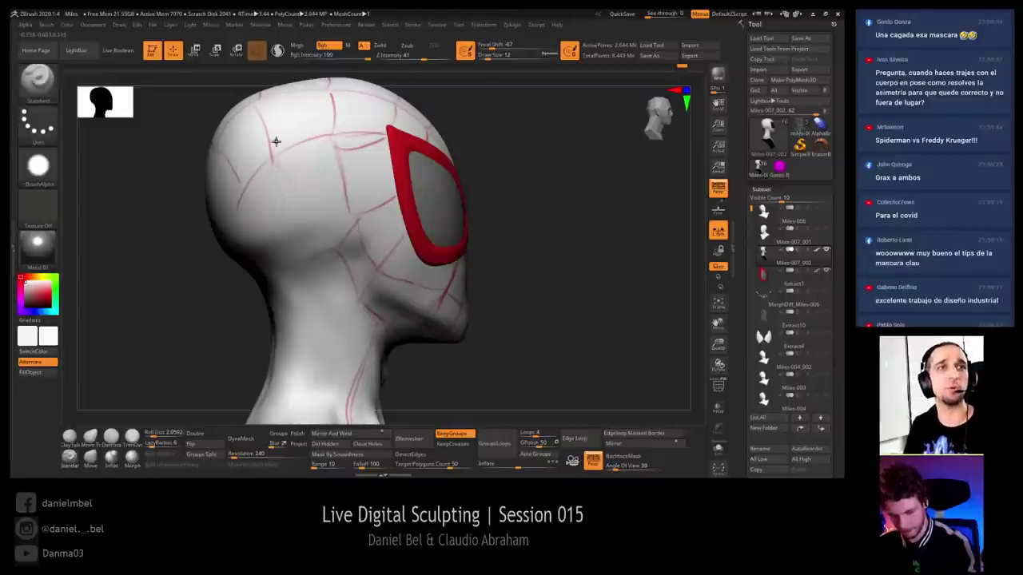
key("c")
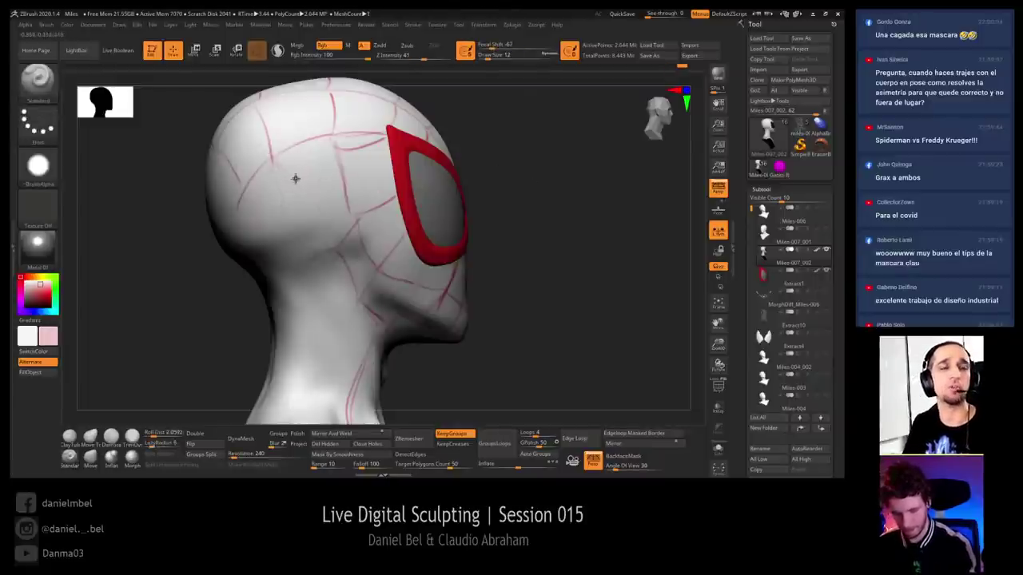
type("s17")
key("Return")
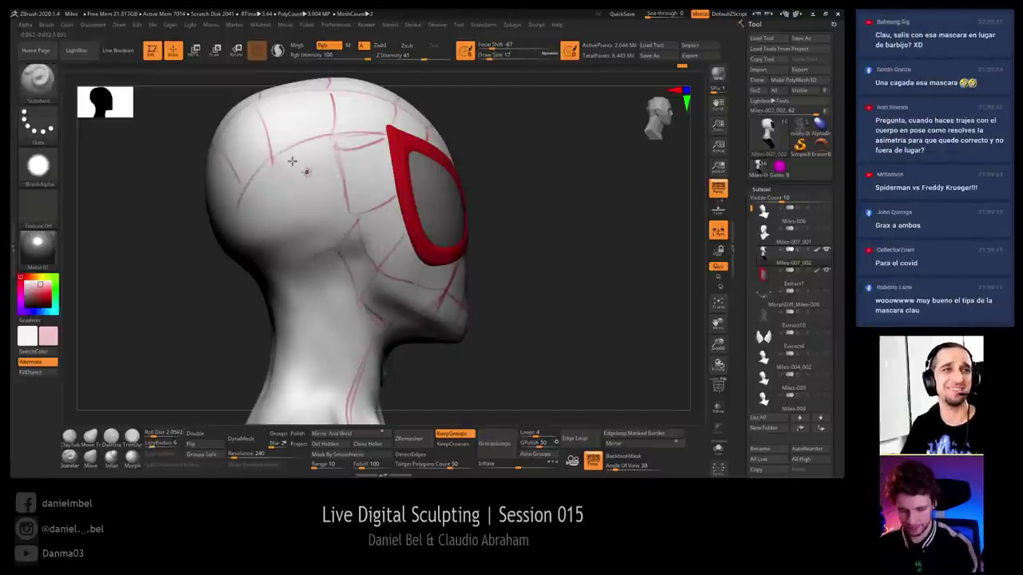
key("c")
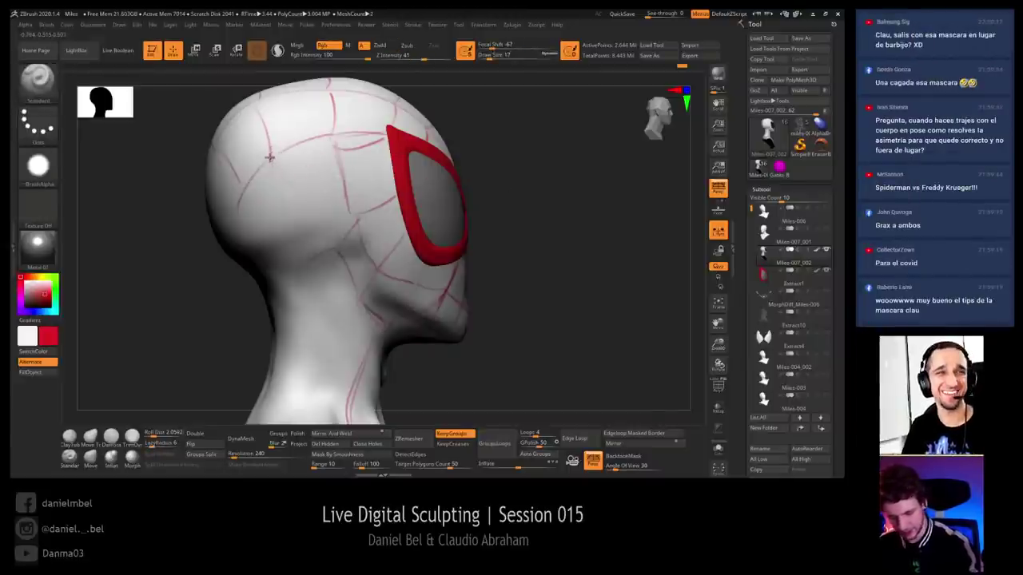
left_click_drag(270, 157, 310, 206)
left_click_drag(613, 190, 592, 198)
left_click_drag(519, 200, 461, 185)
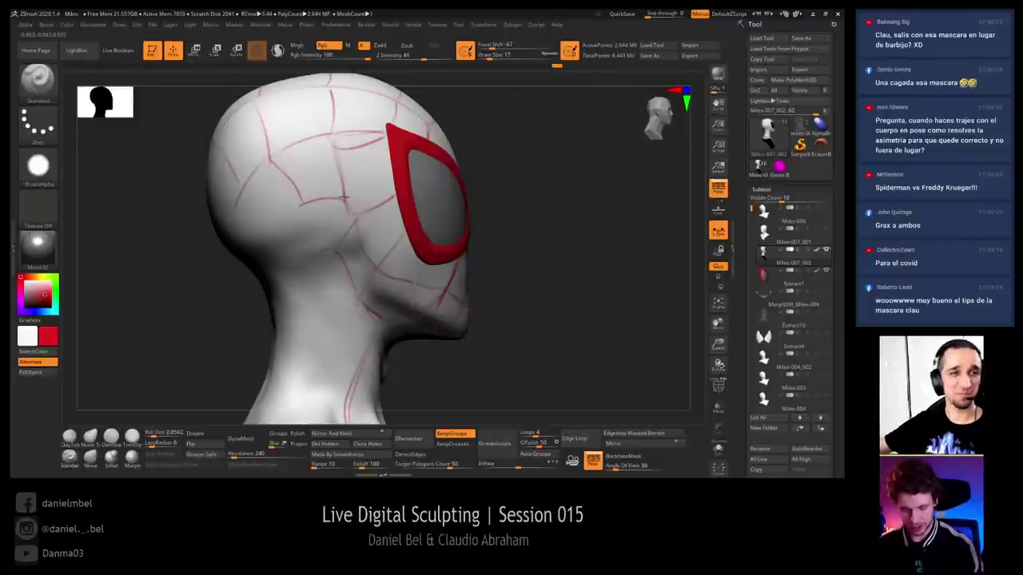
Resample the red web colour, set the draw size to 14 and refine the web line between the temple and the eye rim
right_click_drag(573, 196, 596, 195)
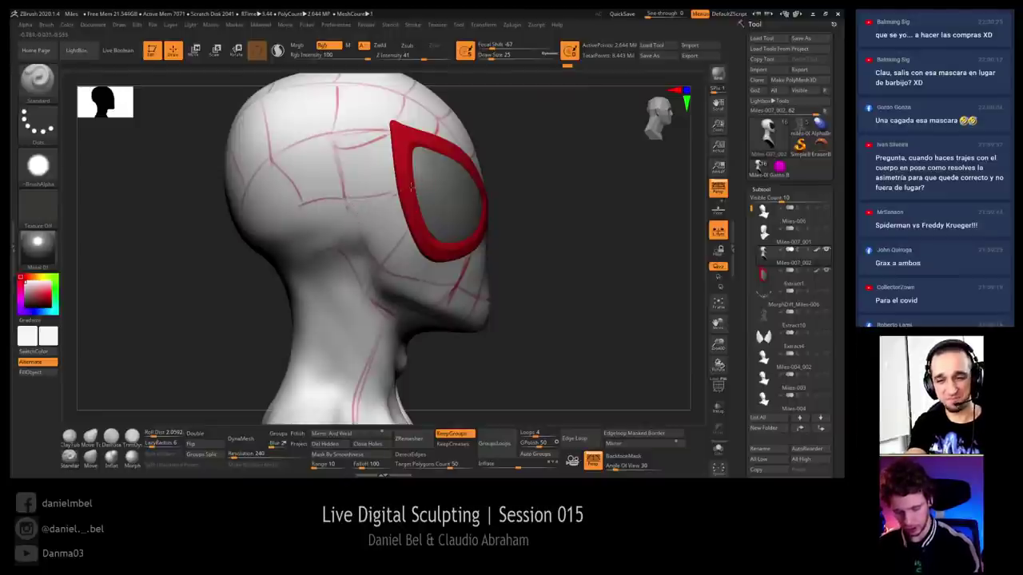
key("c")
key("s")
mouse_move(357, 194)
left_mouse_down()
mouse_move(345, 197)
mouse_move(395, 194)
left_mouse_up()
mouse_move(577, 199)
right_mouse_down("ctrl")
mouse_move(567, 186)
mouse_move(580, 232)
right_mouse_up("ctrl")
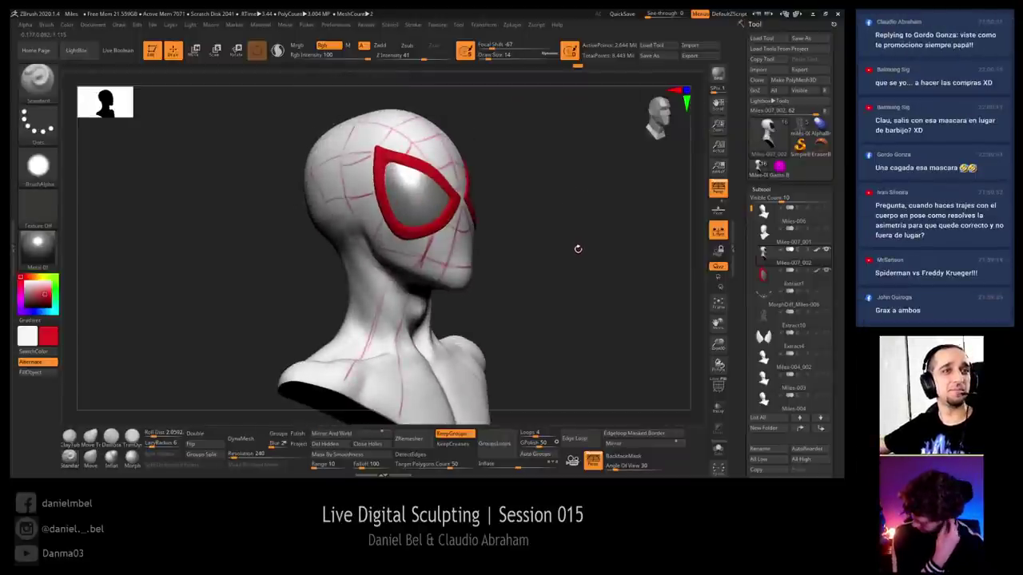
Check the finished web subtool as reference, set the draw size to 20 and paint red cross lines over the throat and side of the neck
right_click_drag(587, 250, 512, 219)
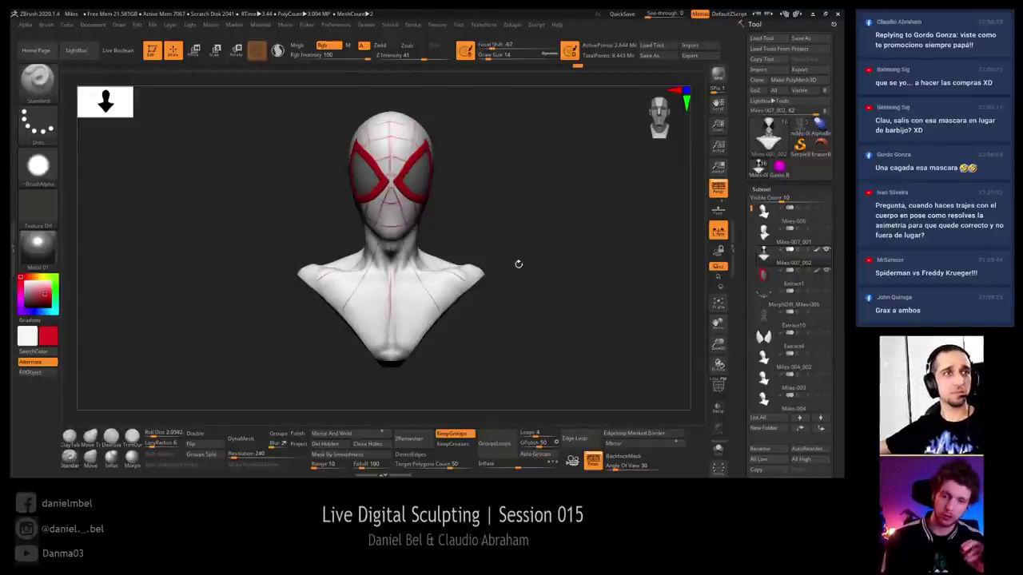
left_click_drag(519, 264, 539, 215)
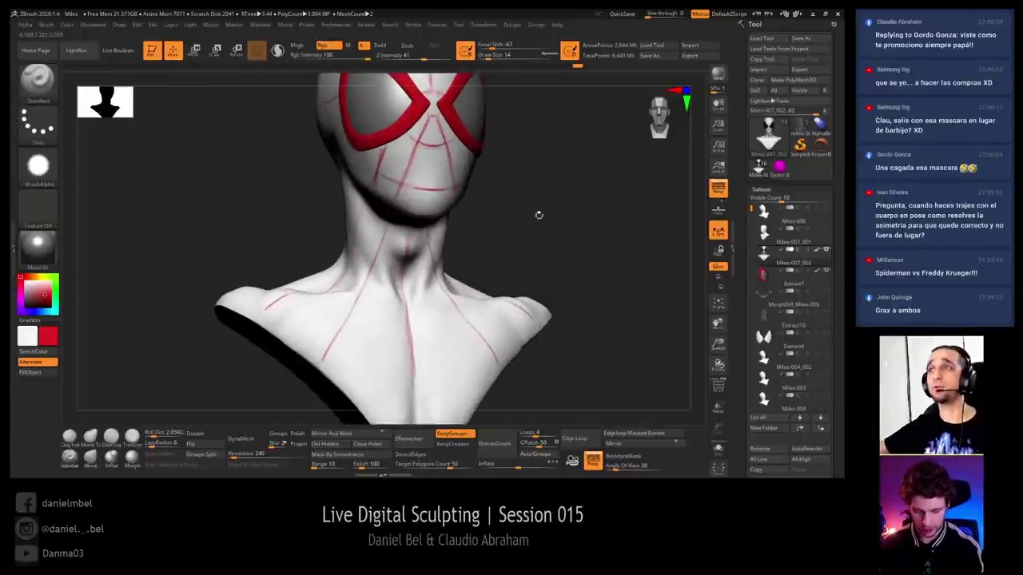
left_click(428, 246, "alt")
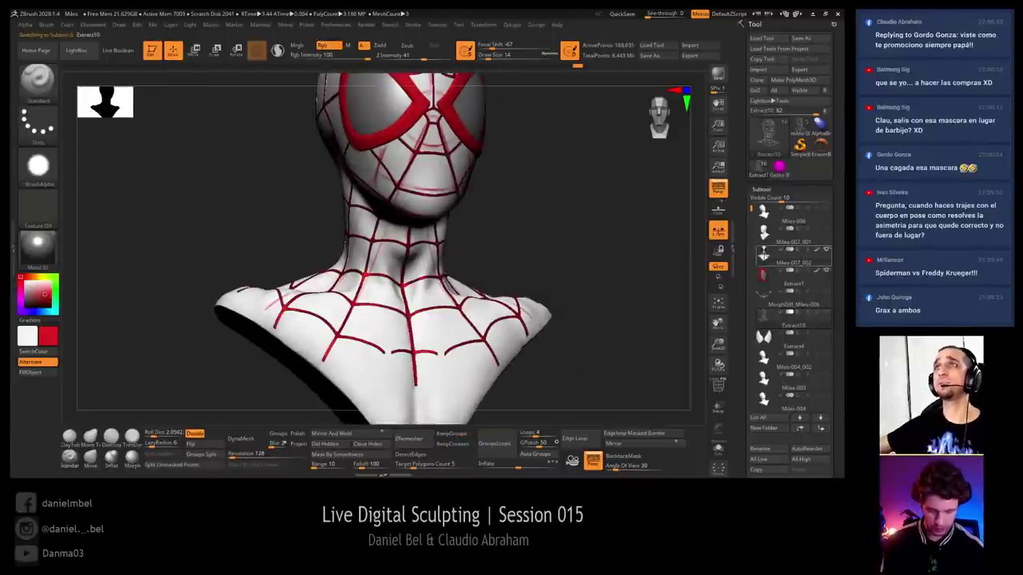
left_click_drag(505, 228, 478, 229)
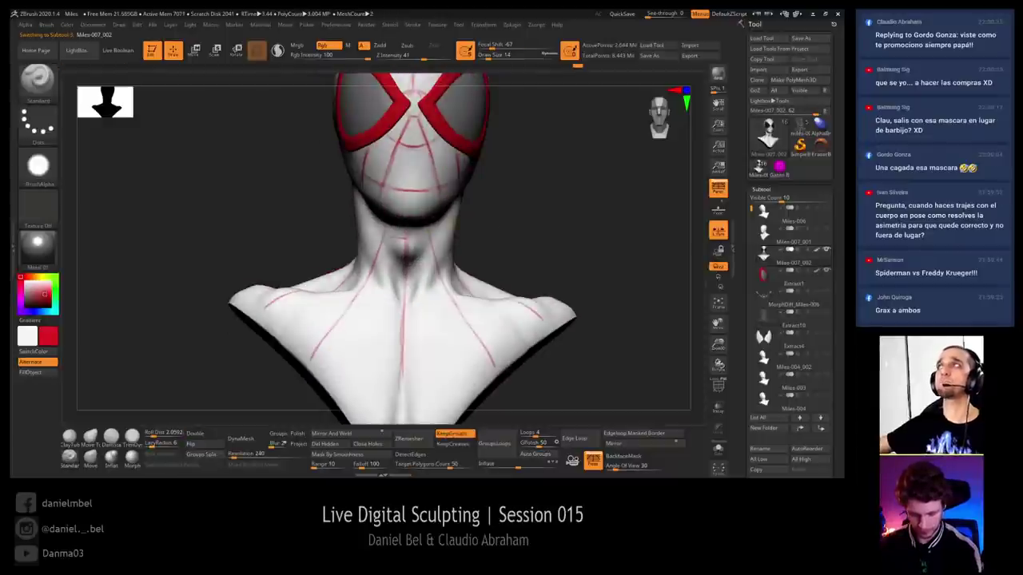
left_click_drag(384, 241, 398, 240)
left_click_drag(491, 222, 377, 225)
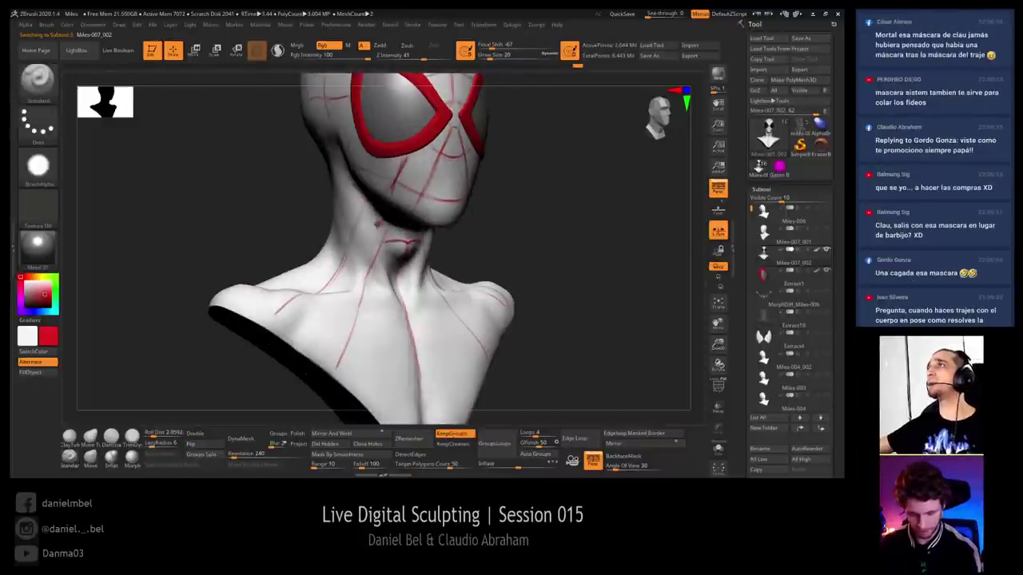
left_click_drag(338, 265, 365, 274)
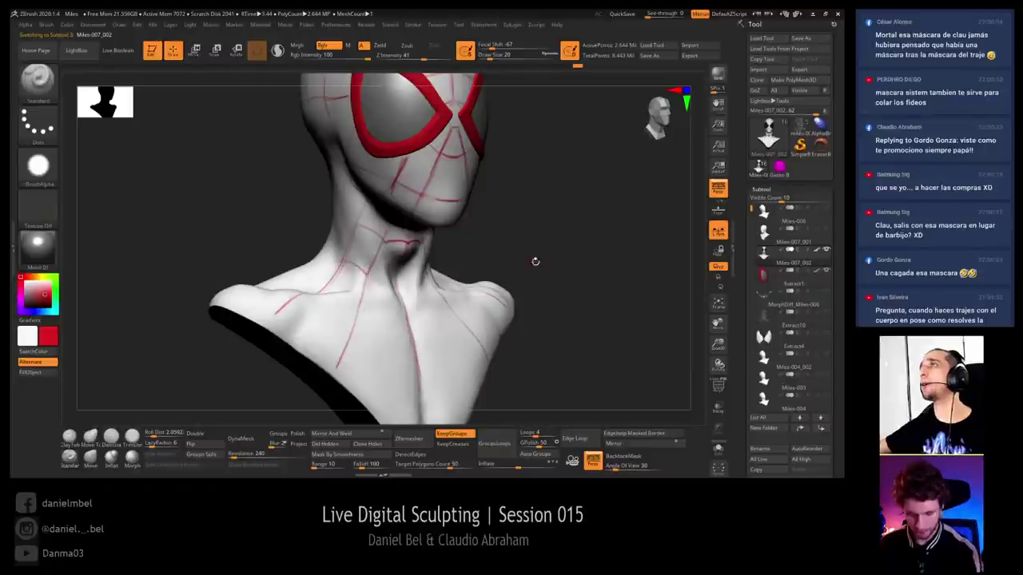
left_click_drag(536, 261, 456, 269)
Paint curved red cross lines over the collarbone area and chest, linking the long web lines to the centre line
left_click_drag(491, 232, 530, 267)
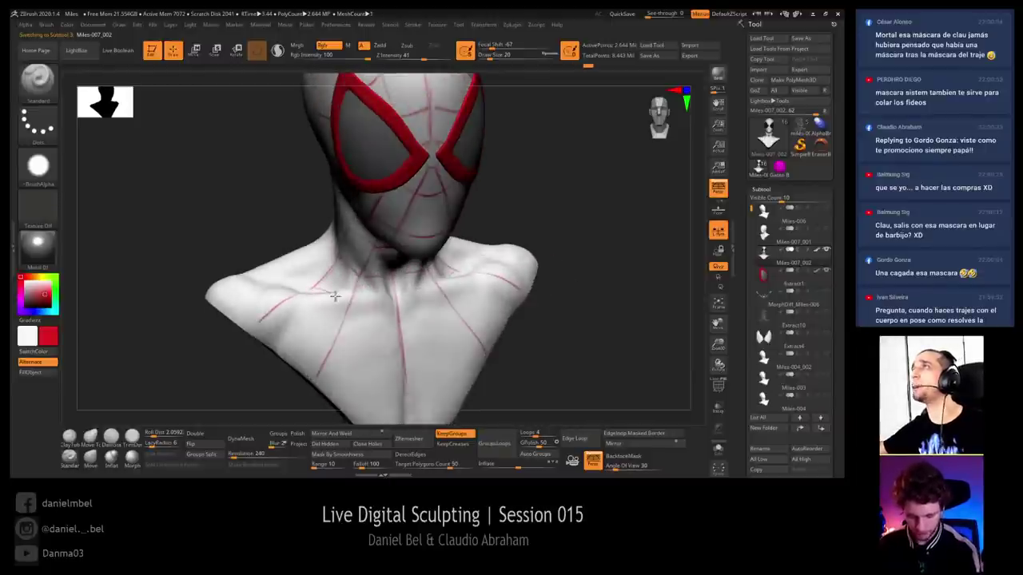
left_click_drag(336, 297, 400, 322)
left_click_drag(274, 315, 333, 352)
left_click_drag(330, 353, 403, 370)
Refine the lower chest web, extend the centre line to the tip of the bust and undo the last stroke
left_click_drag(564, 345, 572, 287, "alt")
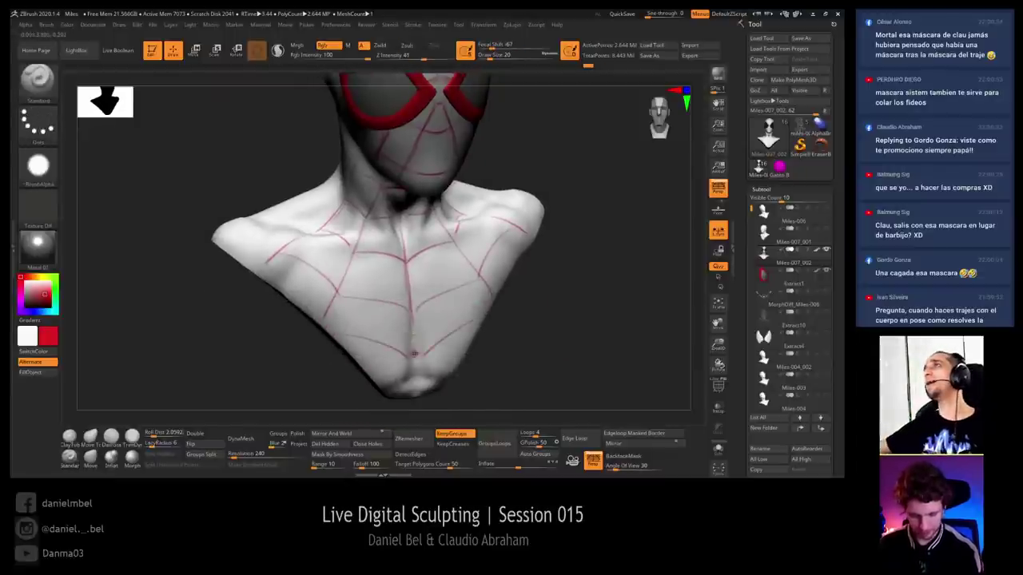
mouse_move(404, 354)
left_mouse_down("shift")
mouse_move(377, 349)
mouse_move(408, 306)
mouse_move(417, 364)
left_mouse_up("shift")
left_click_drag(416, 402, 396, 402)
key("ctrl+z")
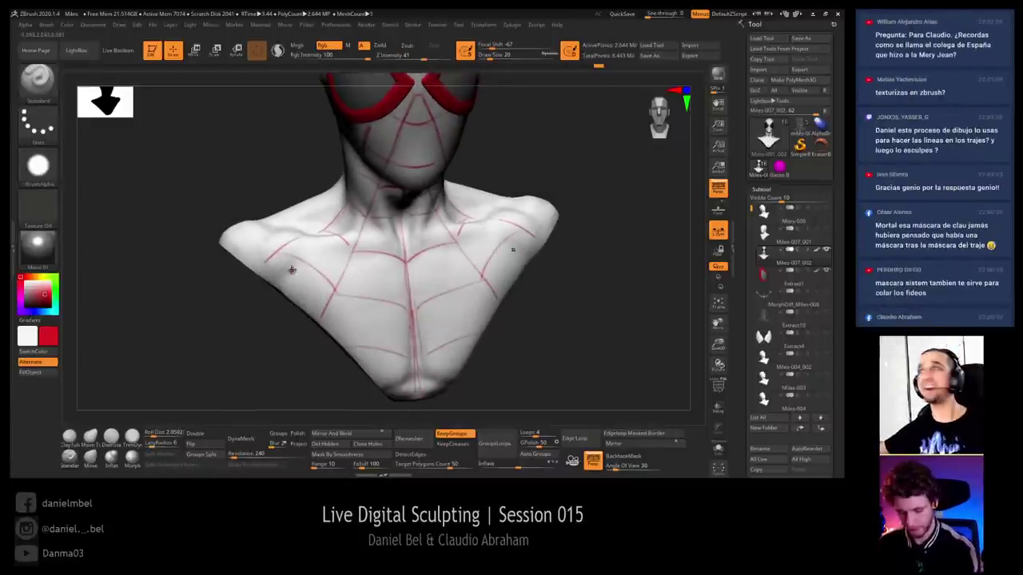
Examine the web lines on the neck, jaw and sides of the head from several angles
left_click_drag(561, 306, 535, 285)
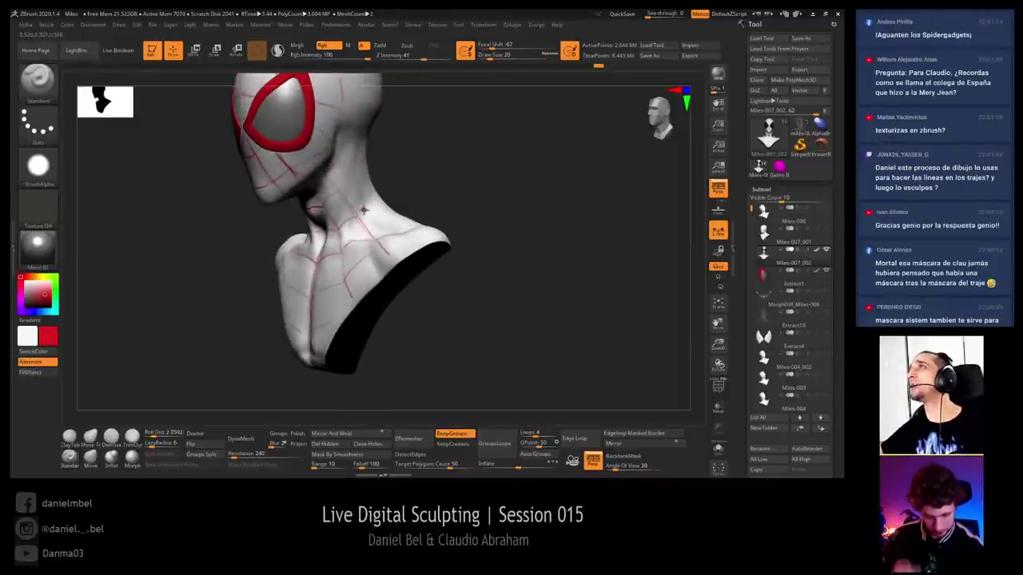
right_click_drag(335, 217, 364, 290, "alt")
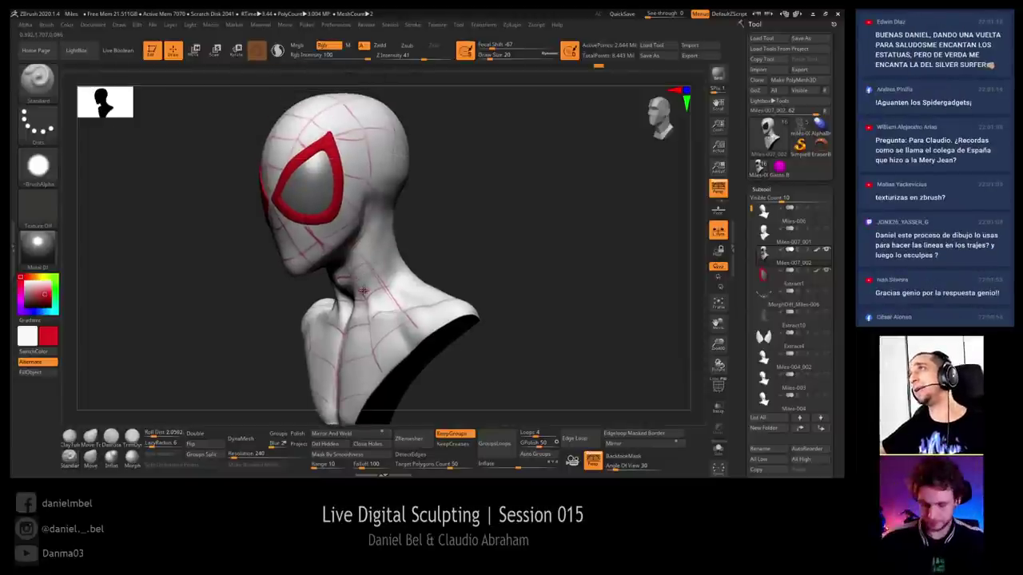
left_click_drag(435, 231, 536, 236)
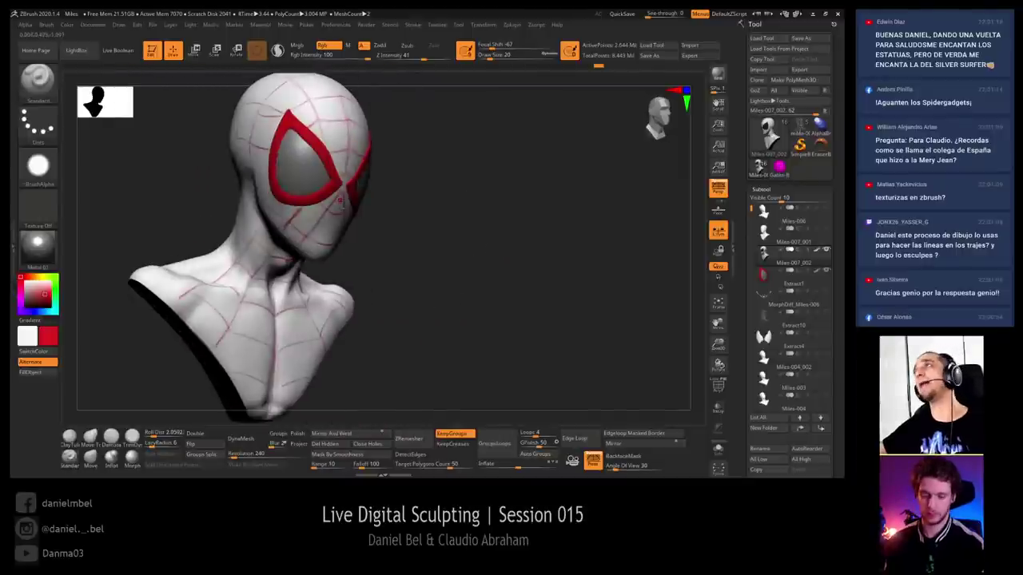
right_click_drag(340, 201, 405, 255, "ctrl")
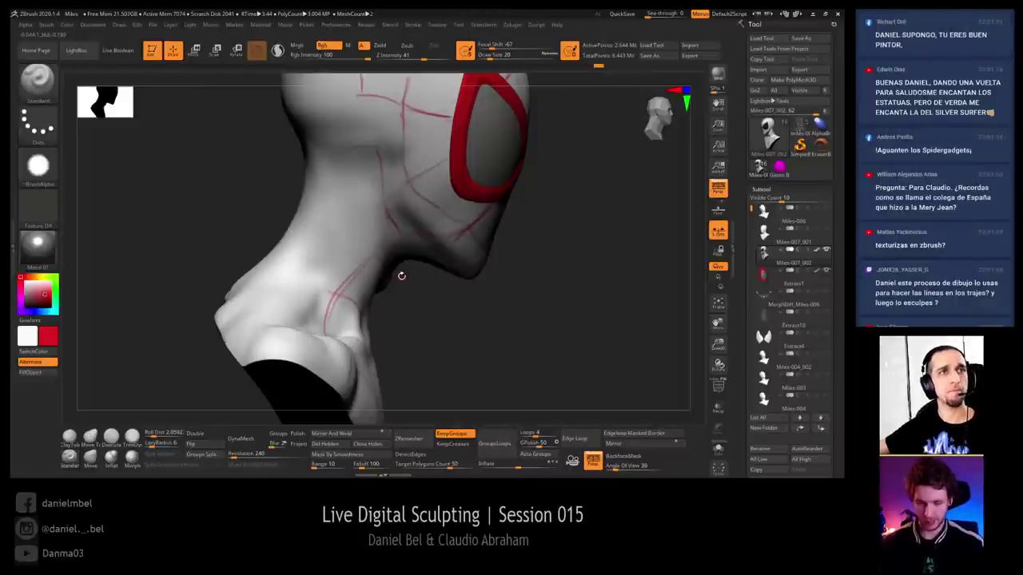
left_click_drag(557, 316, 544, 300)
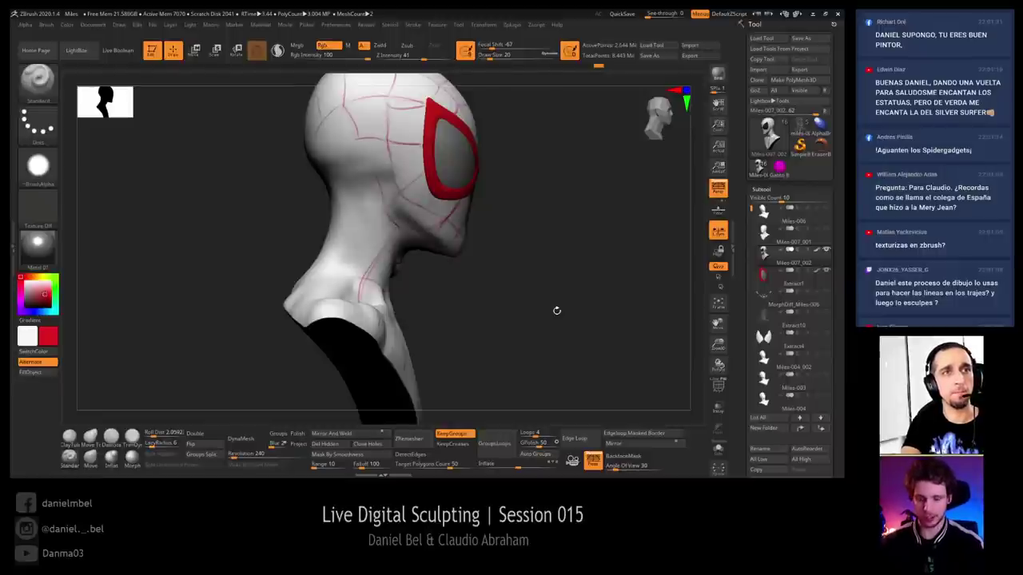
left_click_drag(592, 319, 405, 260)
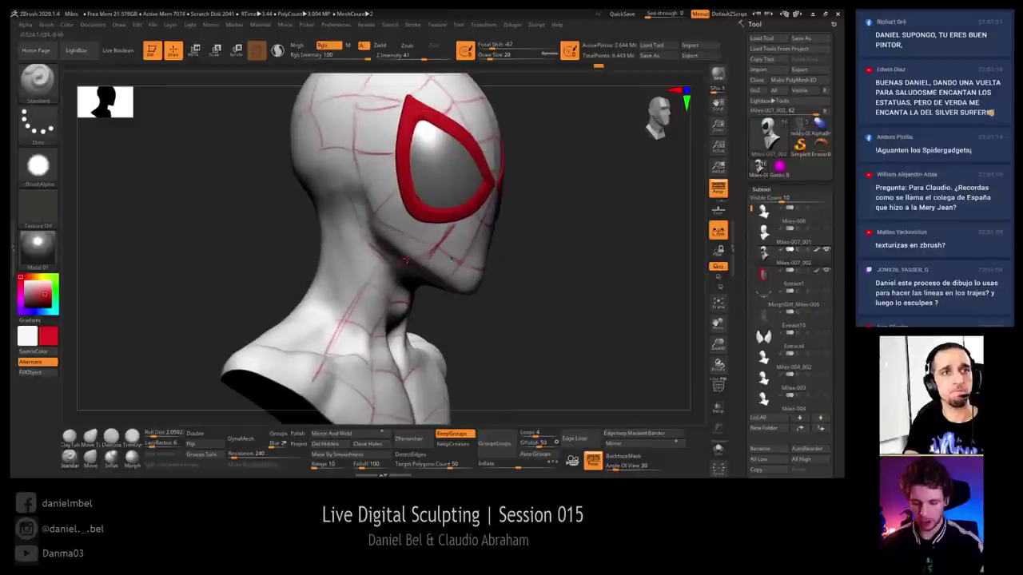
mouse_move(549, 214)
left_mouse_down("alt")
mouse_move(548, 251)
mouse_move(567, 229)
mouse_move(527, 222)
left_mouse_up("alt")
key("ctrl+z")
mouse_move(615, 268)
left_mouse_down("alt")
mouse_move(591, 231)
mouse_move(578, 240)
left_mouse_up("alt")
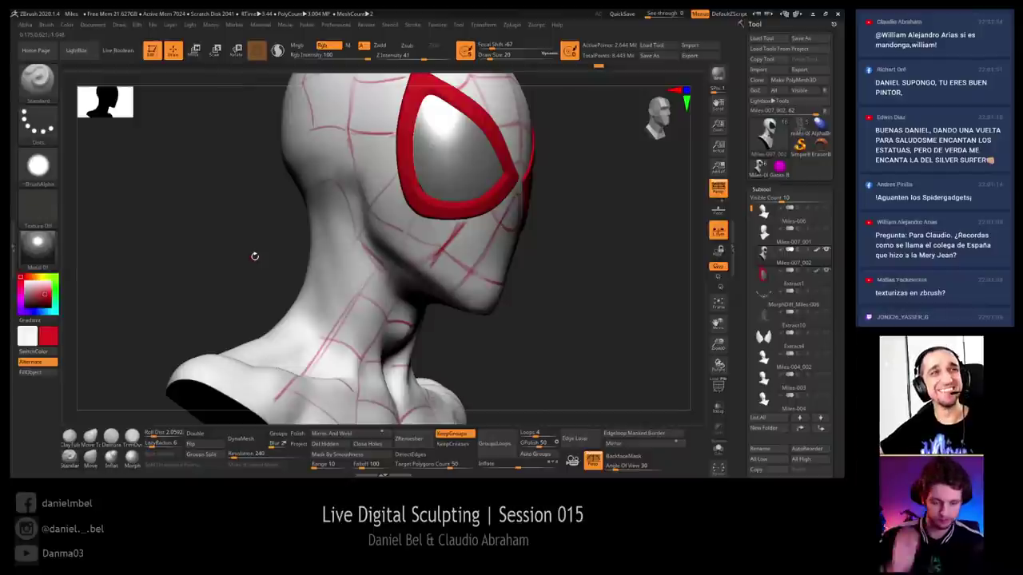
Review the whole bust from the front and side and compare its sketch with the finished web subtool Extract10
mouse_move(577, 290)
left_mouse_down()
mouse_move(593, 299)
mouse_move(573, 306)
mouse_move(589, 293)
mouse_move(570, 173)
mouse_move(577, 280)
mouse_move(567, 276)
mouse_move(580, 285)
left_mouse_up()
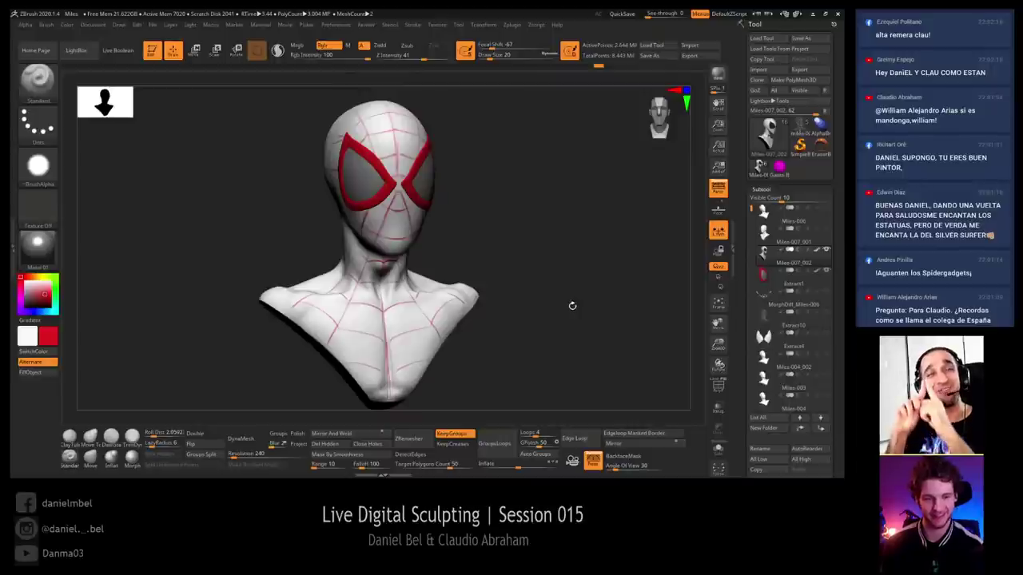
right_click_drag(572, 305, 472, 365, "shift")
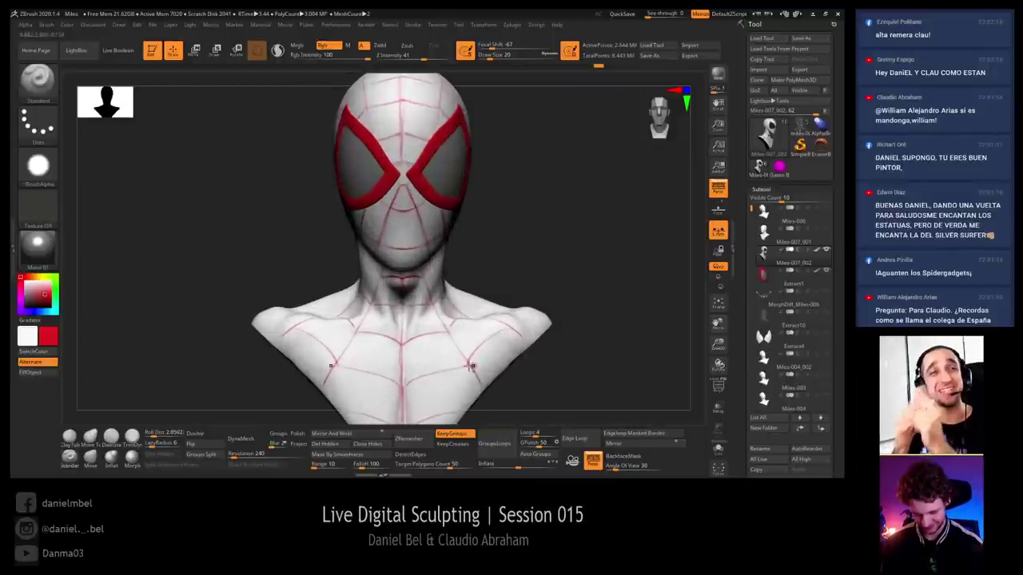
right_click_drag(416, 323, 407, 287, "alt")
key("ctrl+z")
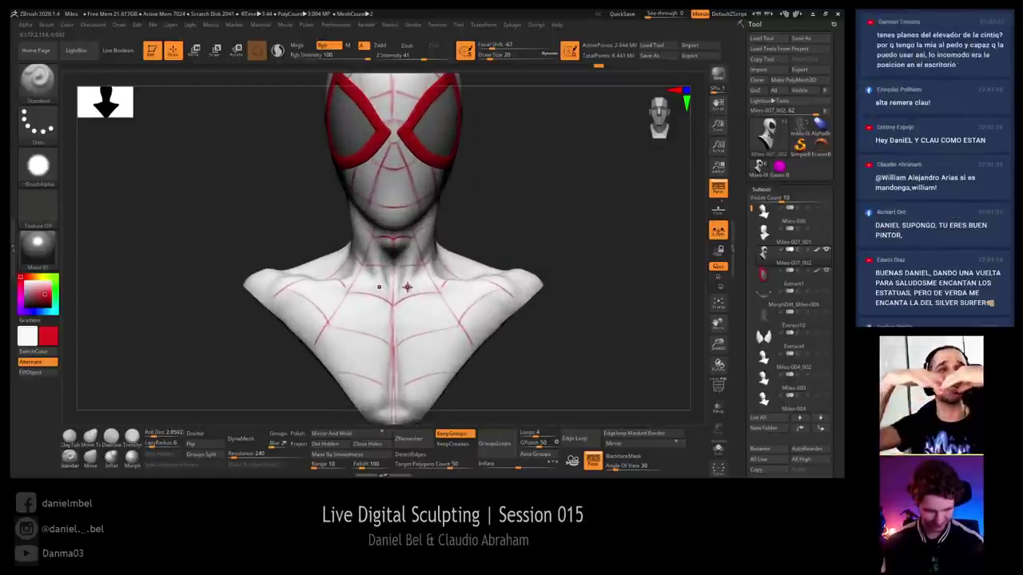
left_click(783, 320)
right_click_drag(587, 261, 603, 265)
mouse_move(604, 266)
left_mouse_down()
mouse_move(595, 277)
mouse_move(607, 296)
mouse_move(596, 293)
left_mouse_up()
left_click(763, 254)
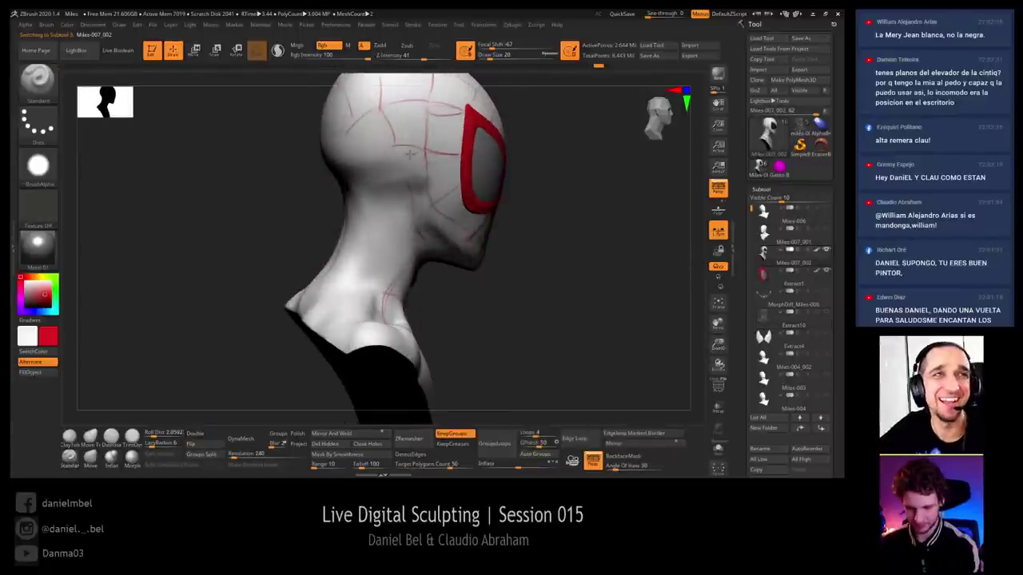
Paint red web lines across the lower back of the head and down the nape and side of the neck
right_click_drag(442, 155, 505, 157)
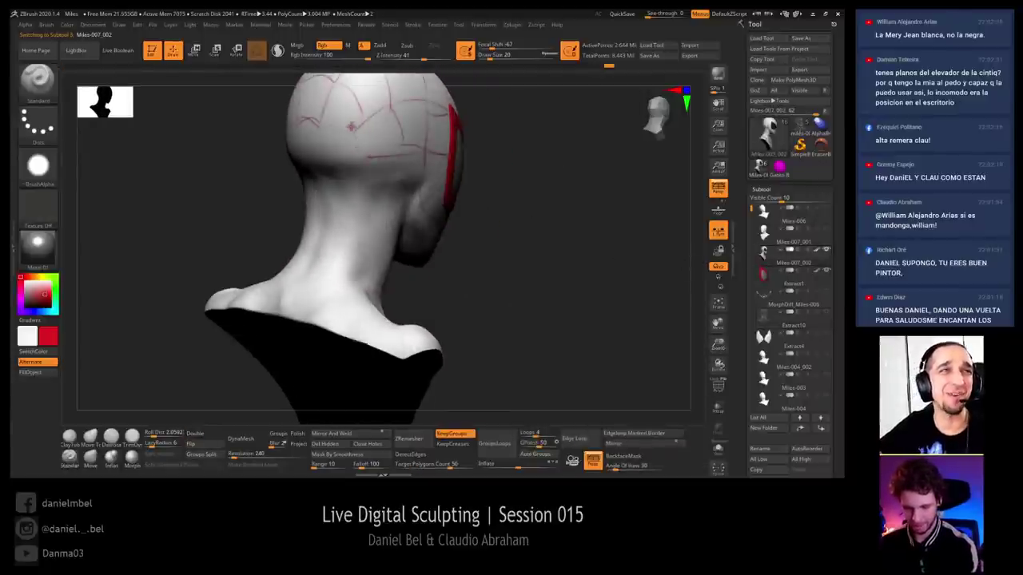
left_click_drag(511, 152, 595, 160)
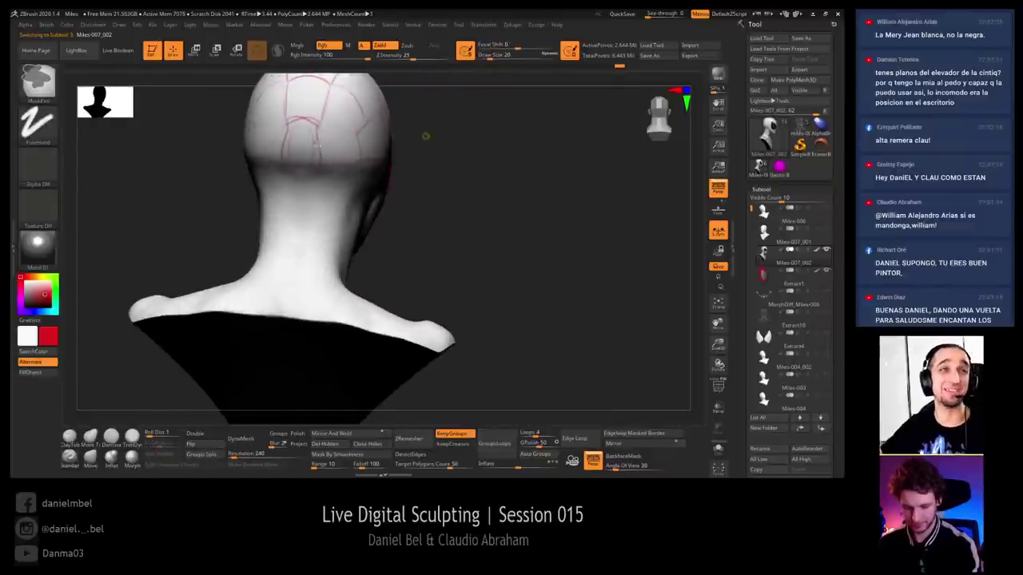
left_click_drag(515, 185, 326, 173)
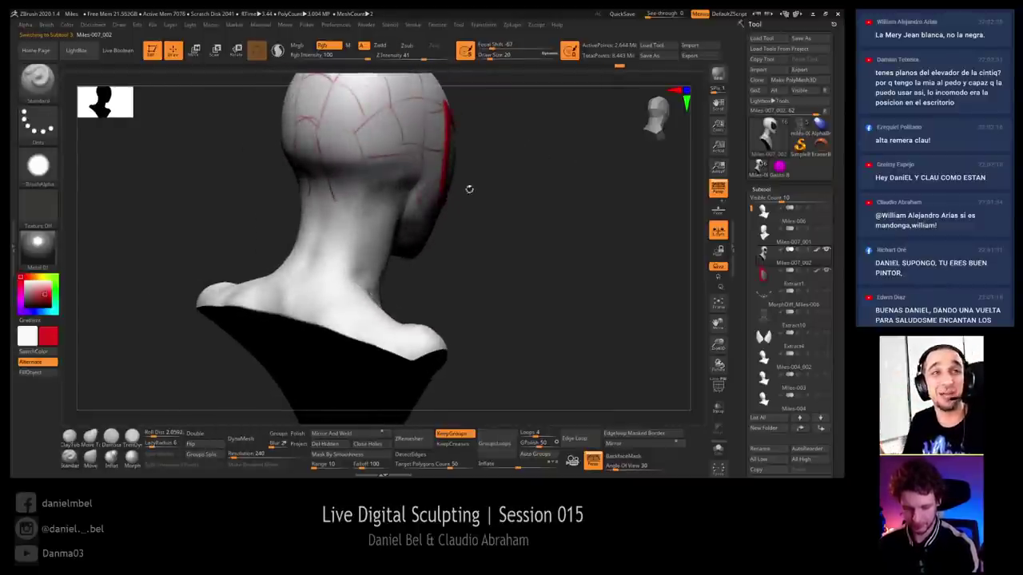
left_click_drag(469, 189, 348, 188)
left_click_drag(593, 196, 525, 199)
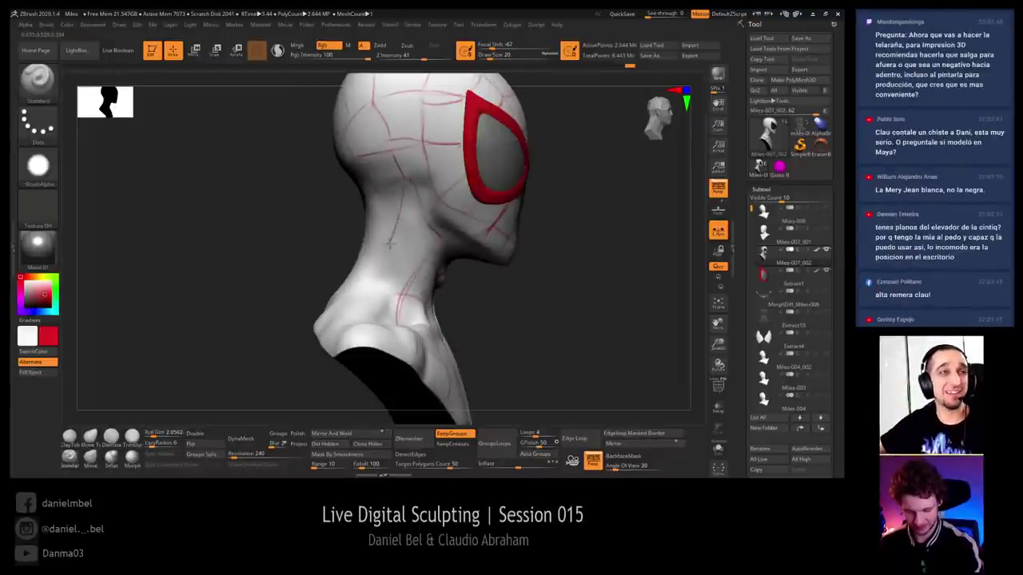
Continue the long web line from the side of the neck to the shoulder and add cross lines over the shoulder
right_click_drag(408, 250, 392, 245)
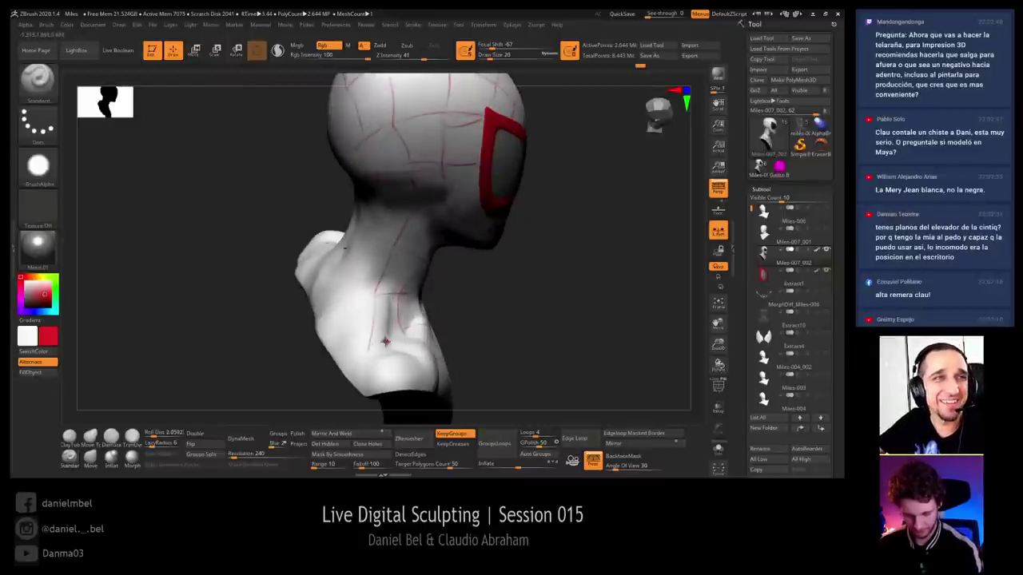
right_click_drag(539, 317, 424, 379)
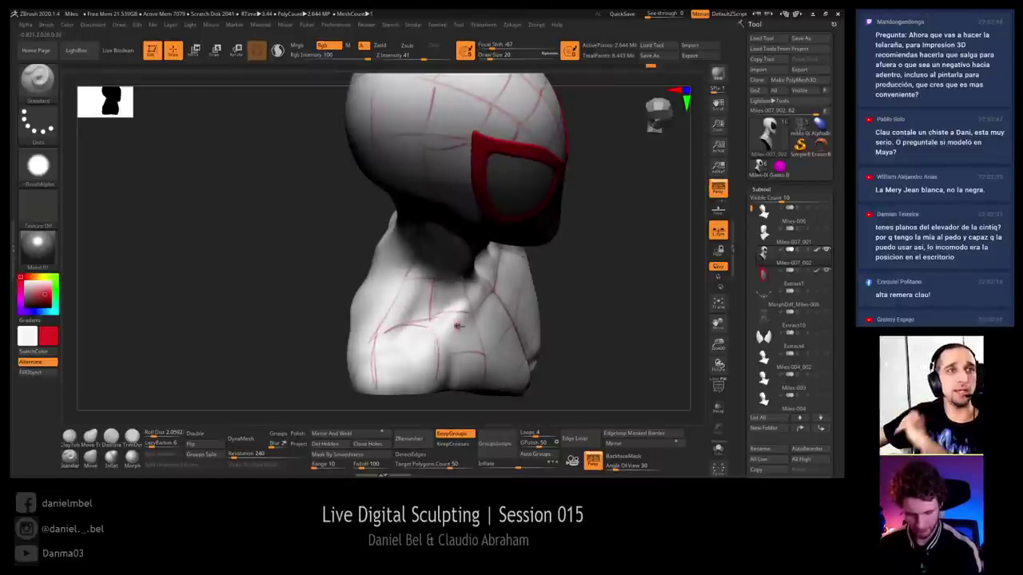
right_click_drag(450, 359, 395, 342)
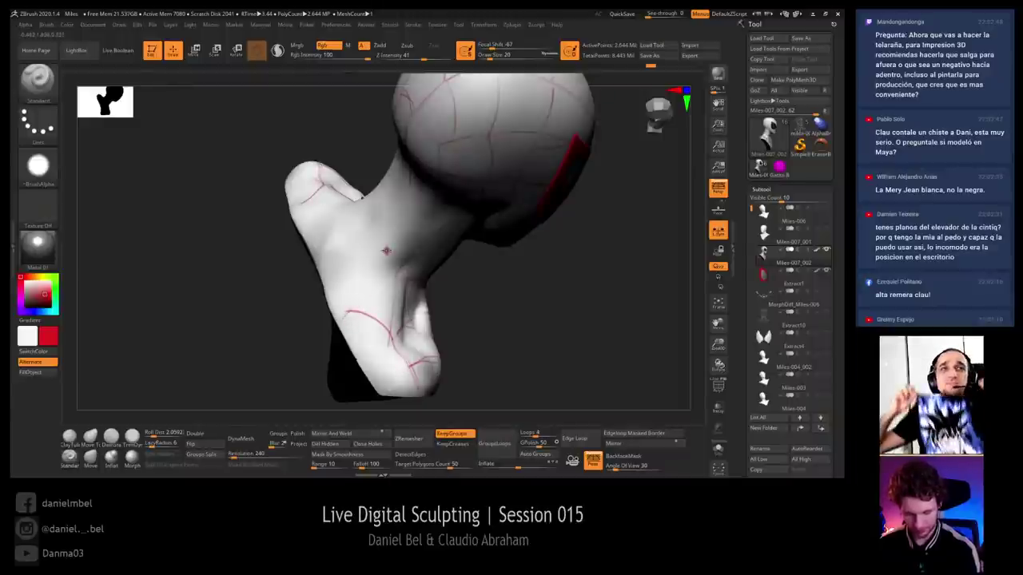
Paint the web over the back of the neck and the trapezius with long red lines and curved cross lines
mouse_move(365, 274)
right_mouse_down()
mouse_move(350, 240)
mouse_move(369, 230)
mouse_move(369, 301)
mouse_move(408, 269)
mouse_move(395, 273)
right_mouse_up()
left_click_drag(355, 289, 400, 324)
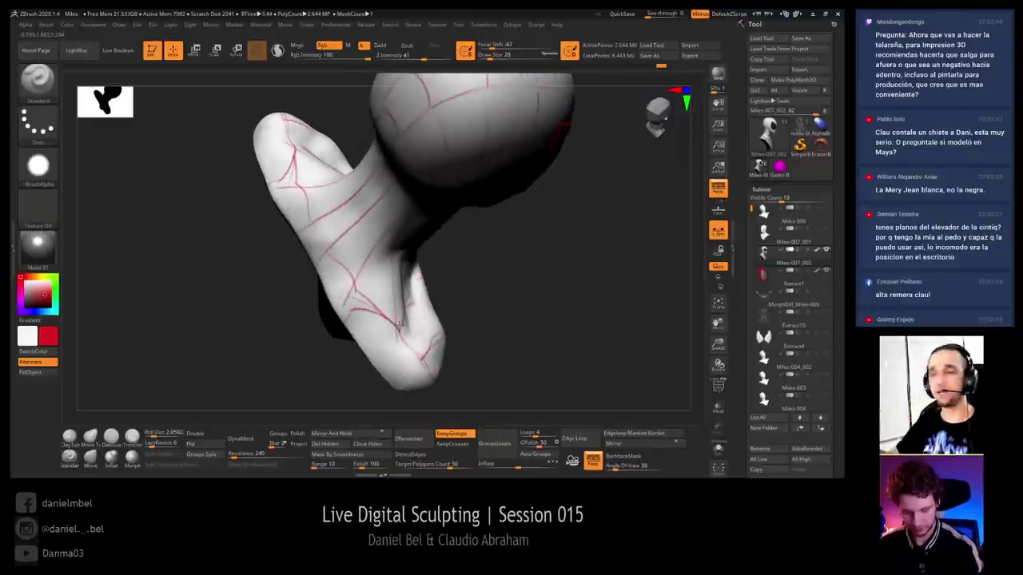
right_click_drag(427, 235, 434, 241)
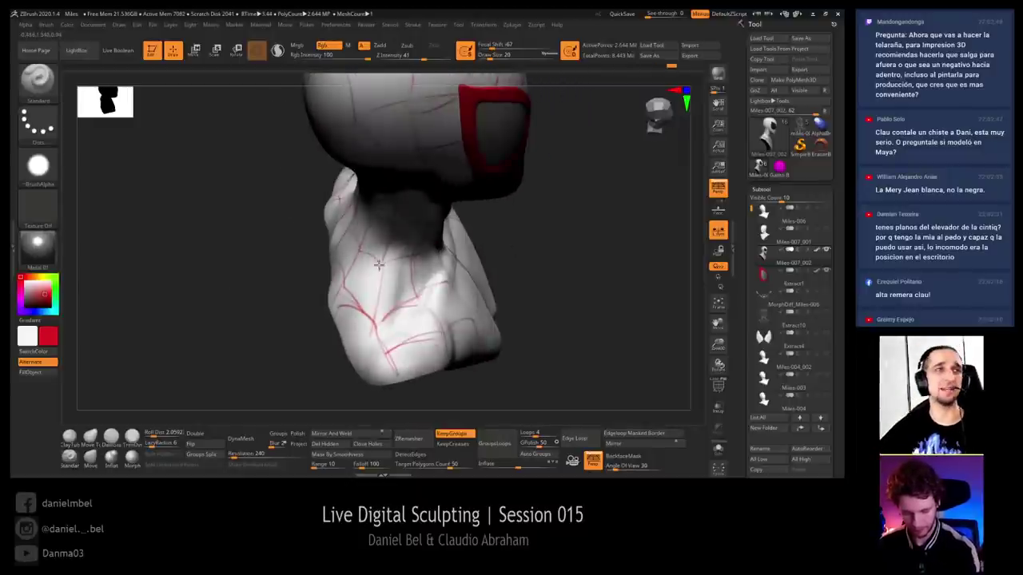
mouse_move(361, 250)
right_mouse_down()
mouse_move(397, 245)
mouse_move(329, 238)
right_mouse_up()
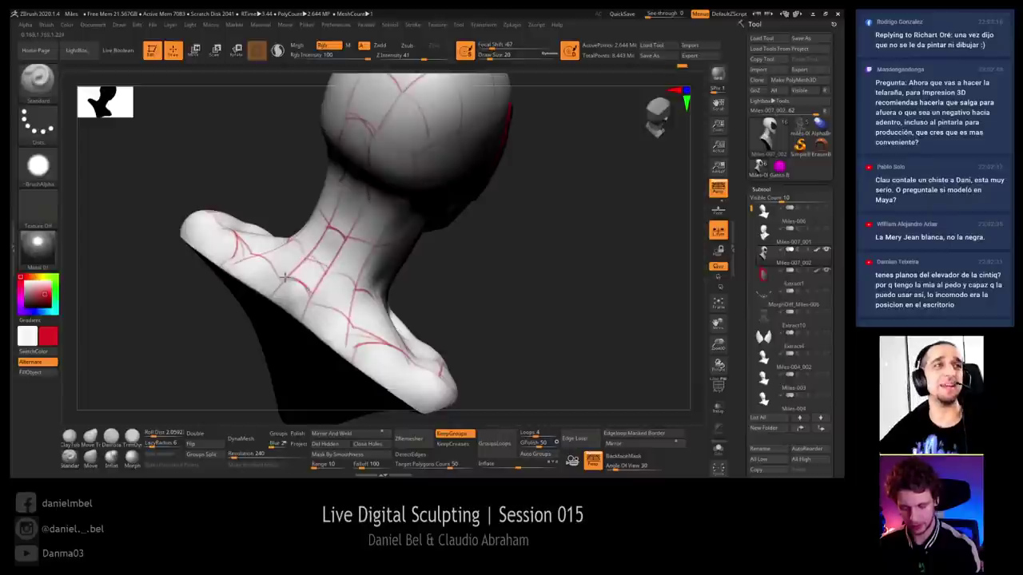
Sample the white head colour, set the draw size to 77 and cover the web lines on the side of the head behind the temple
right_click_drag(449, 233, 495, 250)
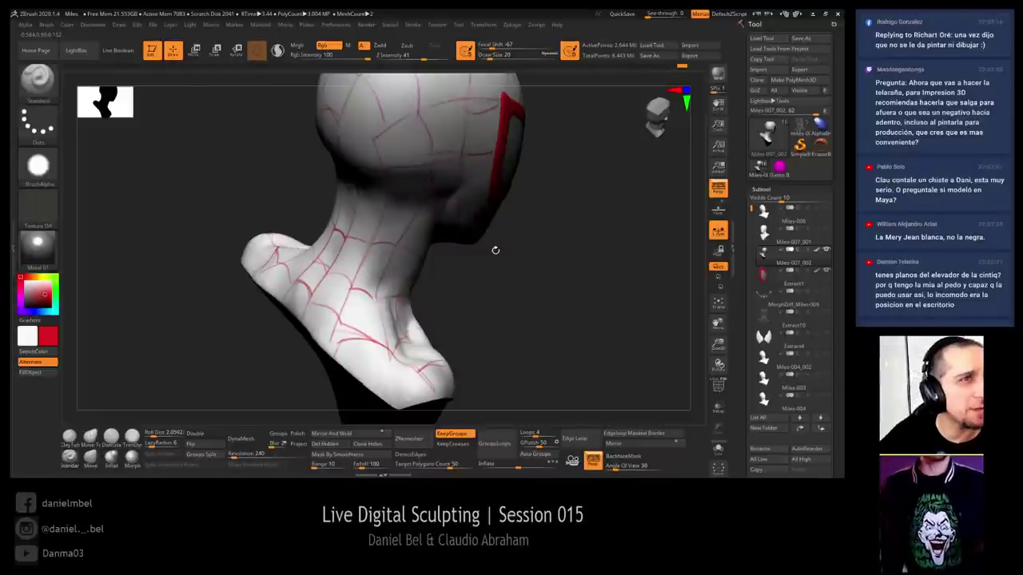
right_click_drag(495, 250, 573, 283)
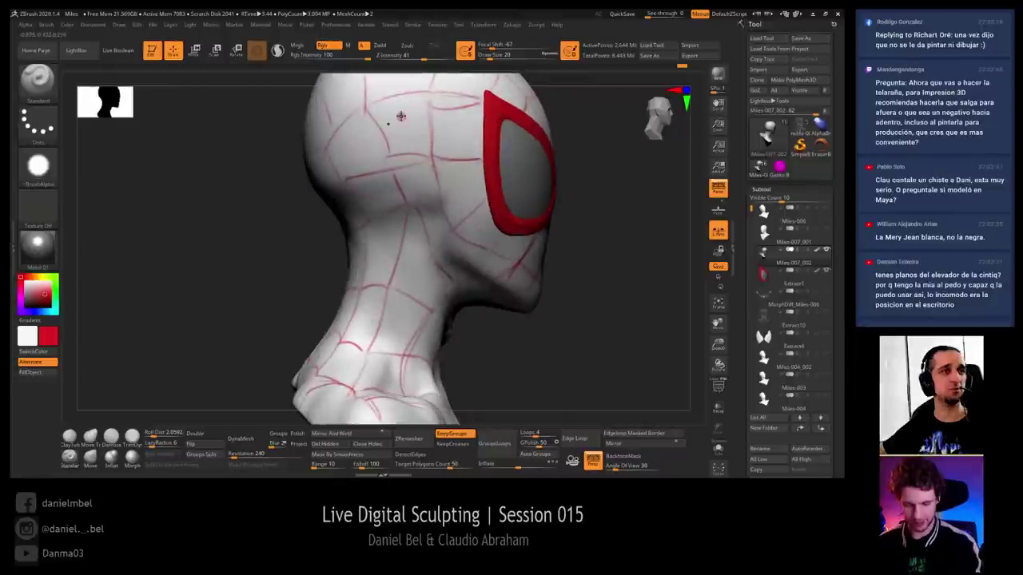
key("c")
key("s")
left_click_drag(414, 165, 423, 165)
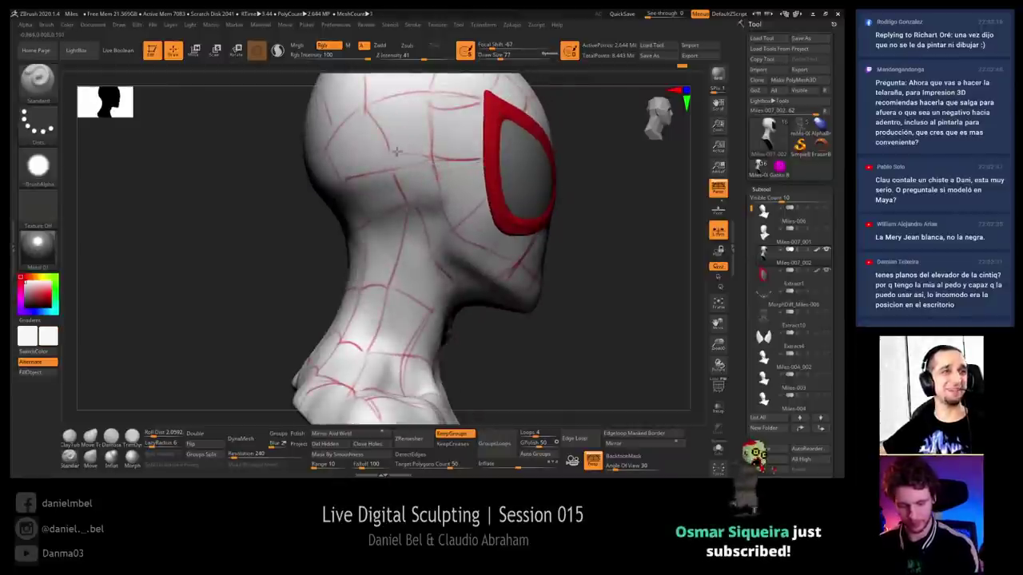
left_click_drag(383, 152, 376, 122)
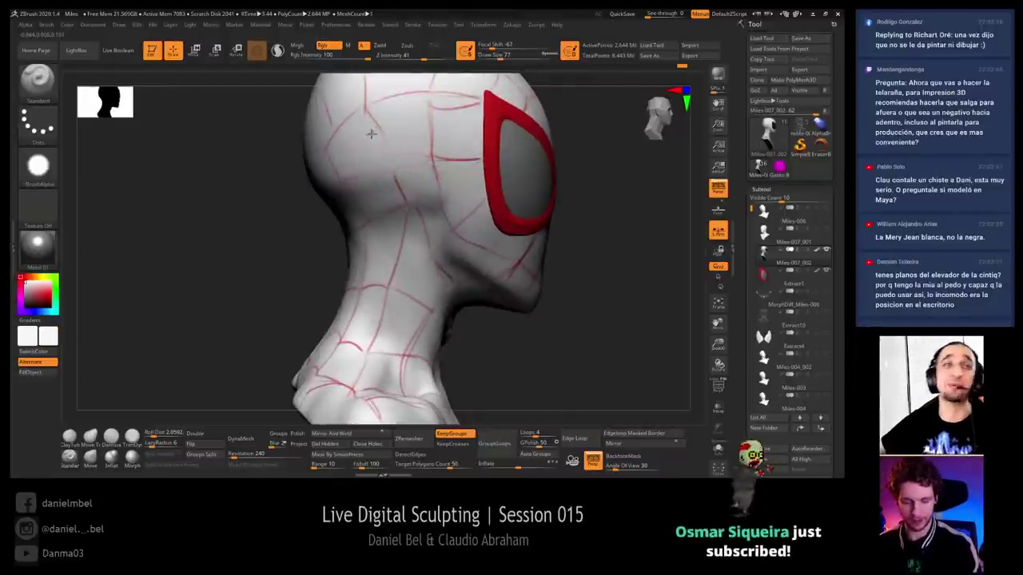
Set the draw size to 20, sample the web red and extend the web line down the side of the head behind the temple
key("s")
left_click_drag(424, 164, 416, 158)
key("c")
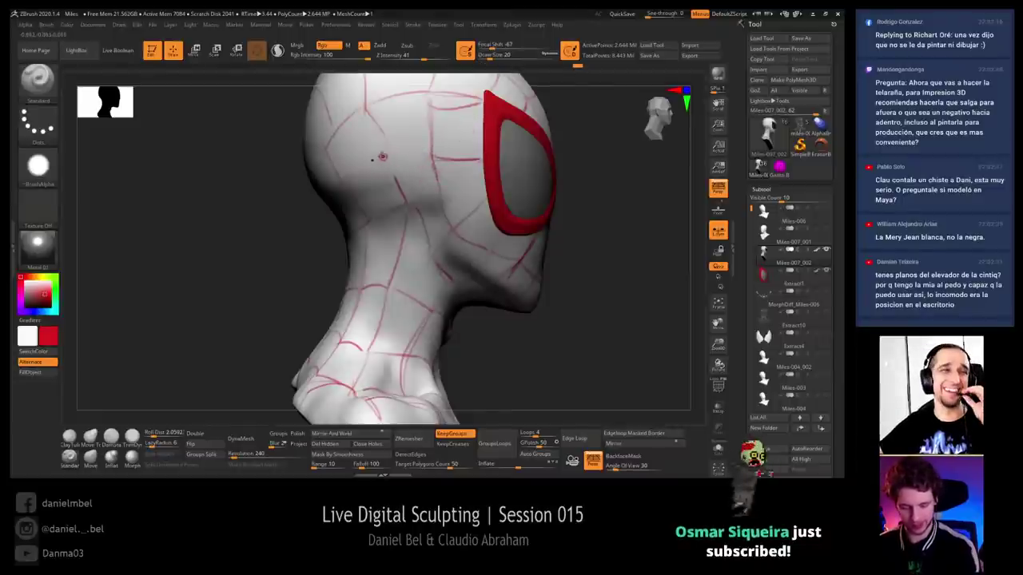
left_click_drag(365, 109, 384, 152)
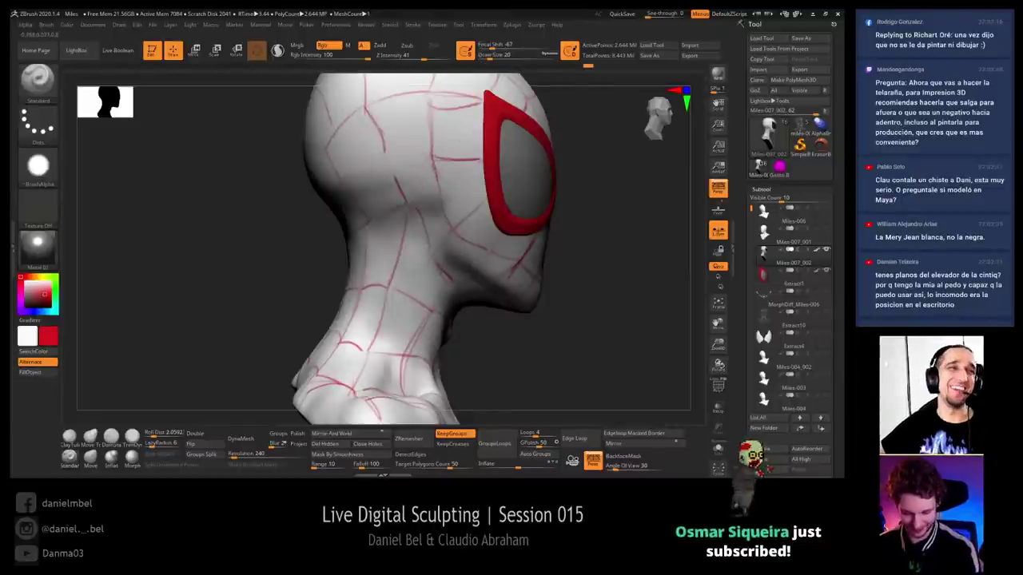
Apply Mirror And Weld to the head mesh and open its Geometry settings
left_click_drag(632, 196, 414, 264)
left_click_drag(537, 228, 368, 246, "alt")
left_click_drag(609, 196, 567, 204)
left_click_drag(415, 196, 368, 200)
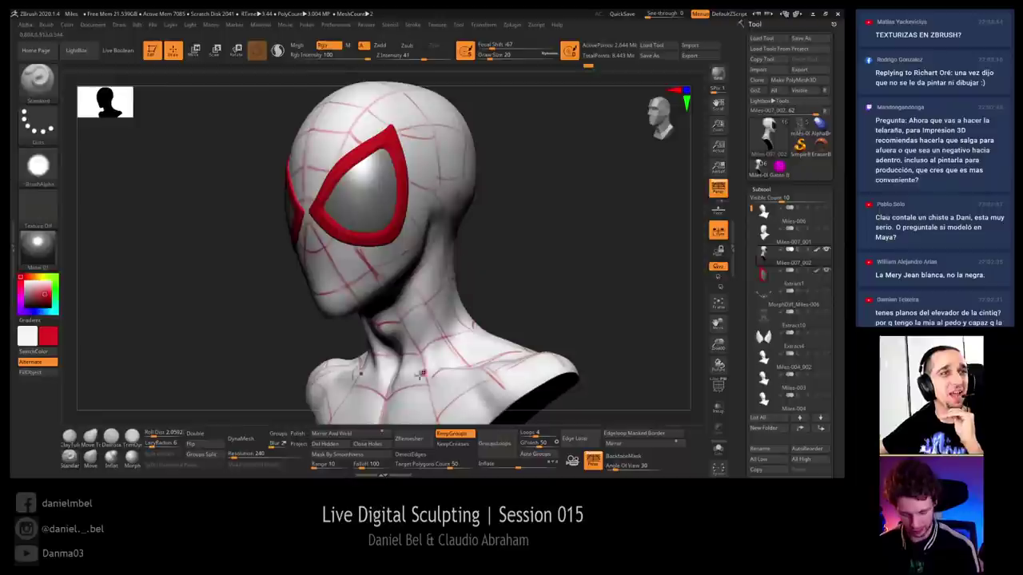
left_click(338, 433)
left_click_drag(564, 269, 551, 220, "alt")
left_click(761, 190)
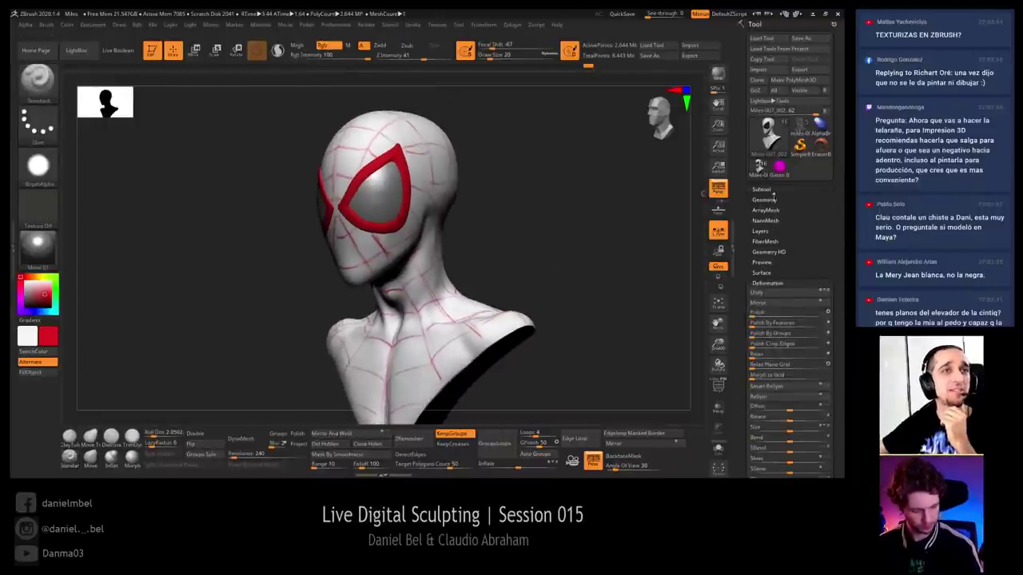
left_click(766, 200)
Sample the white head colour, raise the draw size to 41 and cover the curved cross line below the nose
mouse_move(543, 256)
left_mouse_down()
mouse_move(554, 258)
mouse_move(514, 262)
mouse_move(549, 250)
mouse_move(530, 251)
mouse_move(523, 281)
mouse_move(512, 272)
mouse_move(505, 287)
mouse_move(502, 278)
left_mouse_up()
key("c")
key("s")
left_click_drag(342, 217, 349, 214)
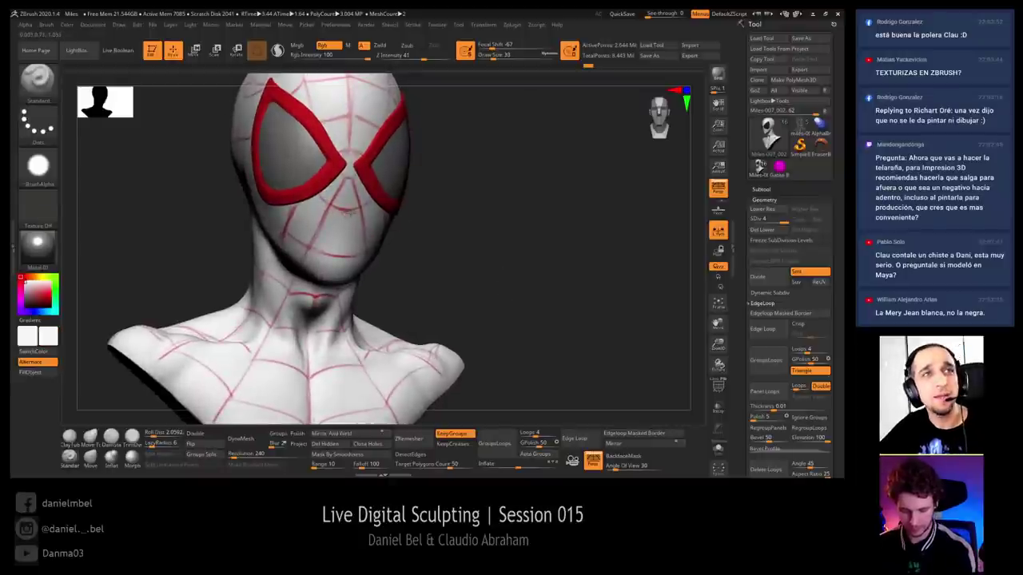
mouse_move(487, 275)
left_mouse_down()
mouse_move(563, 276)
mouse_move(531, 278)
left_mouse_up()
key("s")
left_click_drag(326, 207, 335, 207)
left_click_drag(523, 274, 494, 275)
Select the Extract10 web subtool to examine its line layout over the face, and return to Miles-007_002
left_click(762, 189)
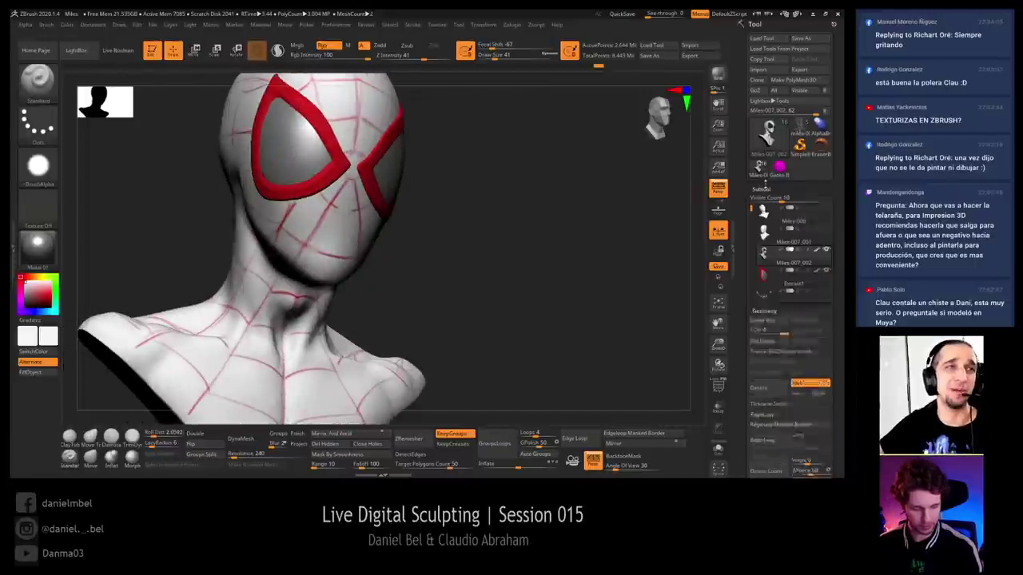
left_click(764, 322)
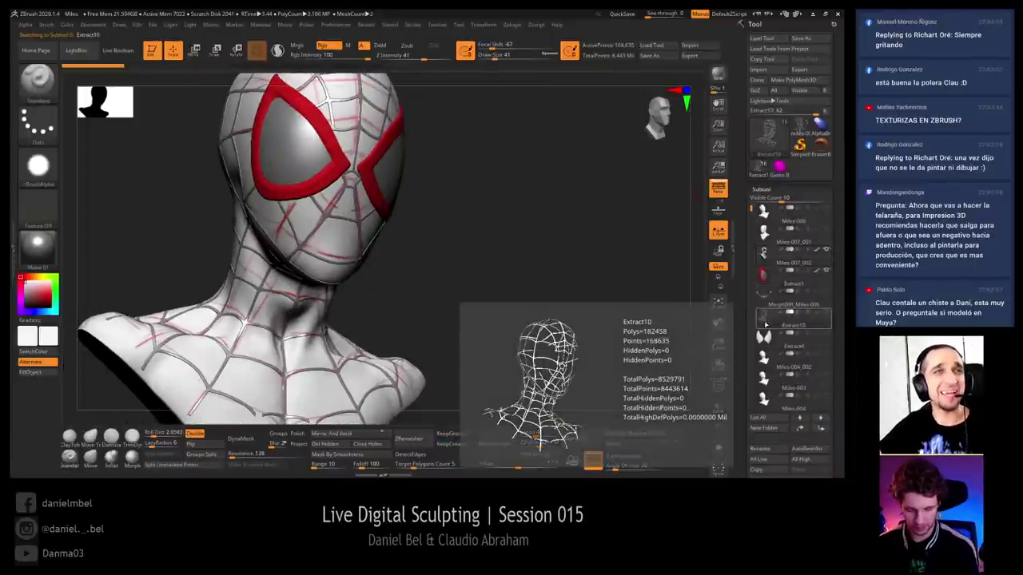
right_click_drag(607, 289, 603, 292)
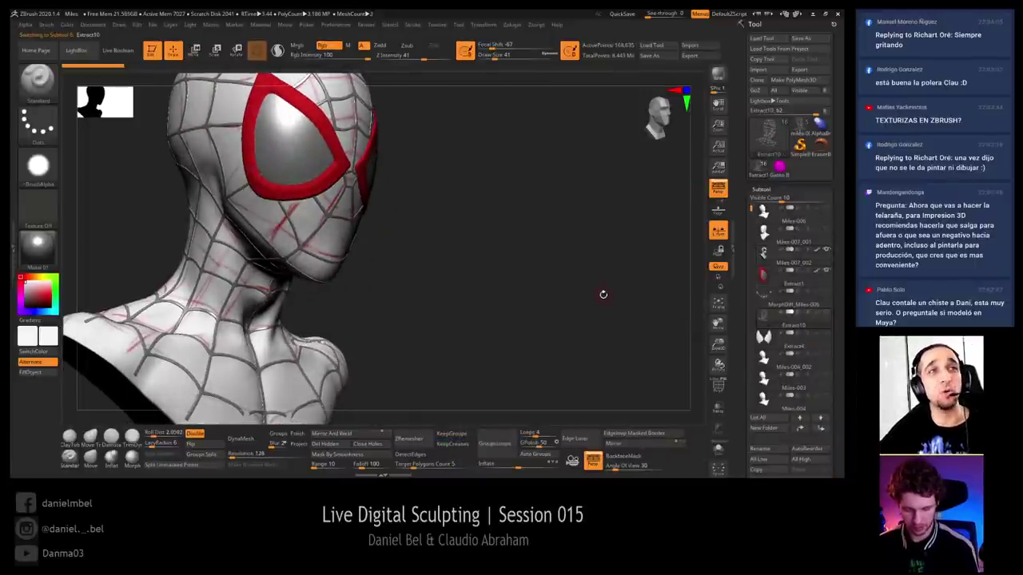
left_click(763, 256)
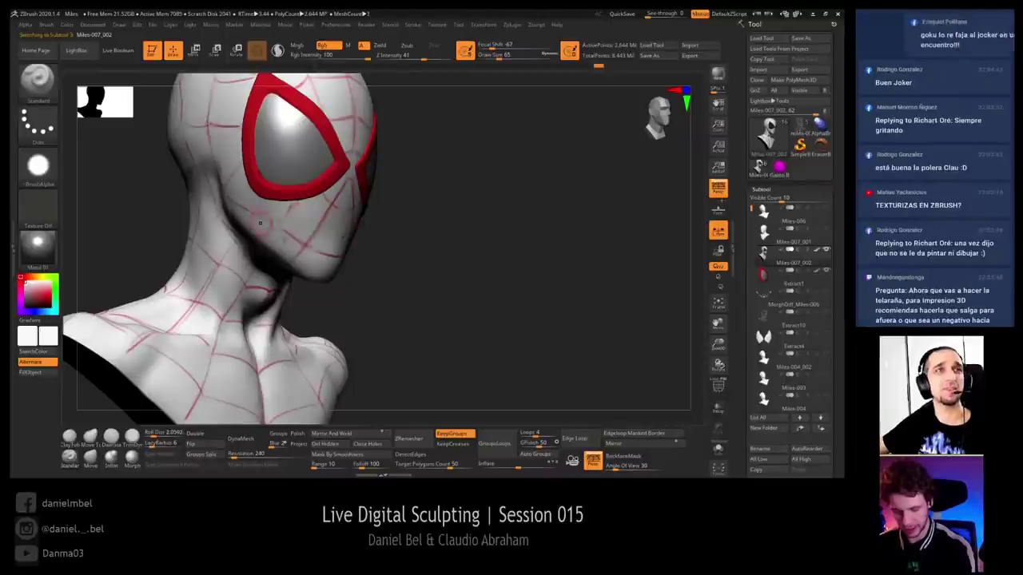
Cover the web lines on the cheek below the lens with white, using a draw size of 65
left_click_drag(276, 230, 314, 193)
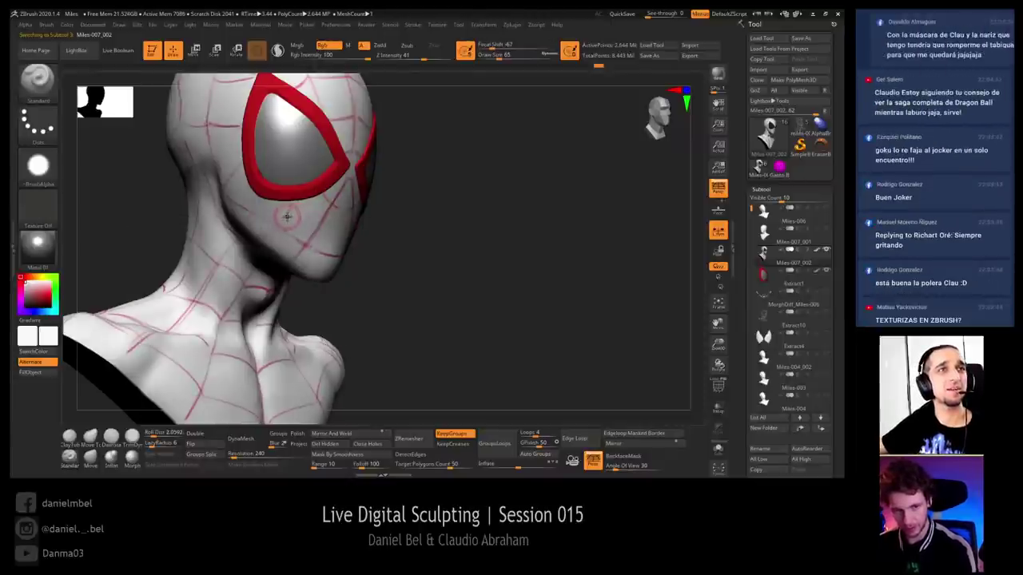
key("s")
left_click_drag(362, 209, 423, 212)
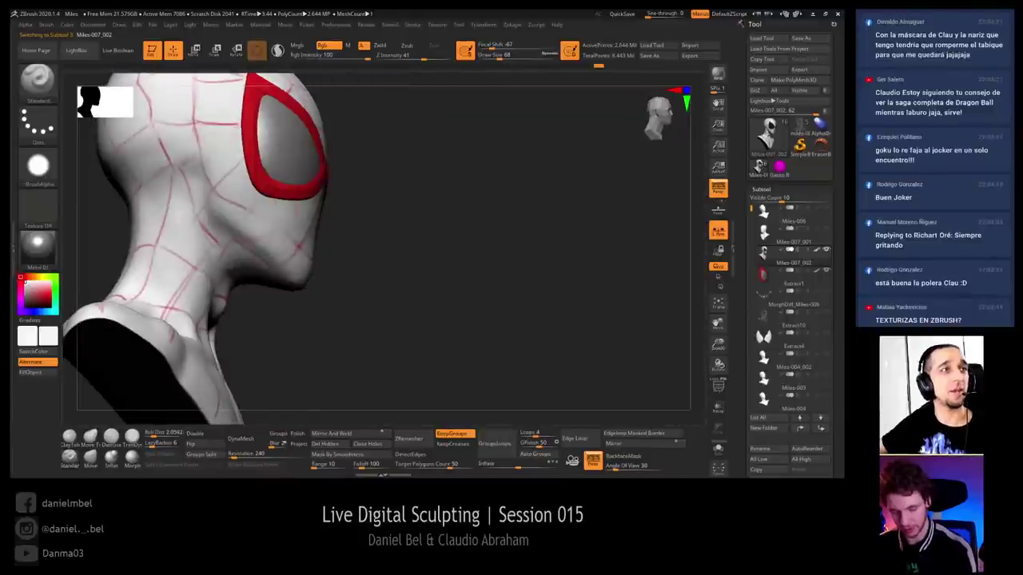
left_click_drag(347, 239, 286, 237)
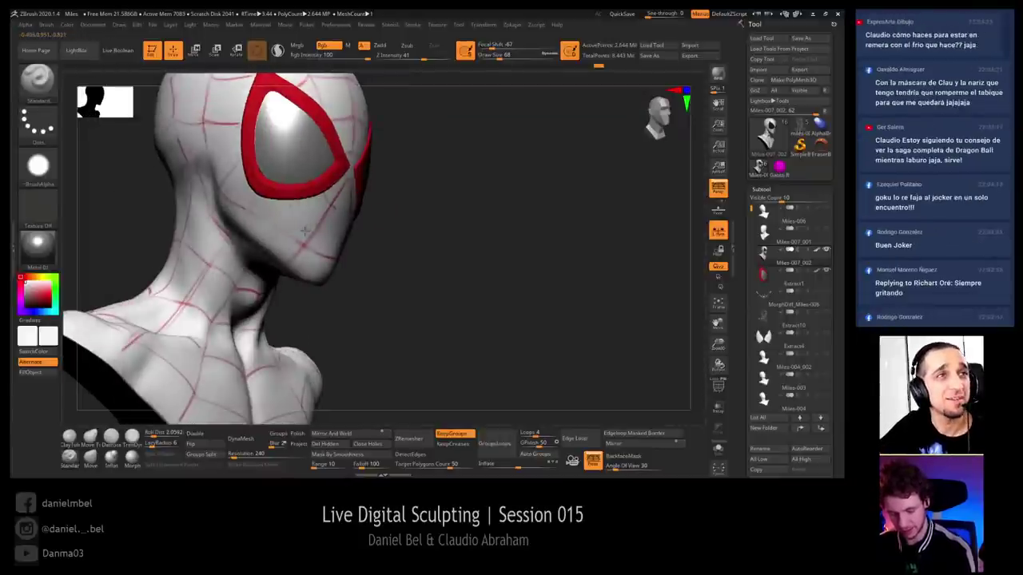
Sample the red, set the draw size to 14 and redraw the long web line from the nose bridge to the jaw
key("c")
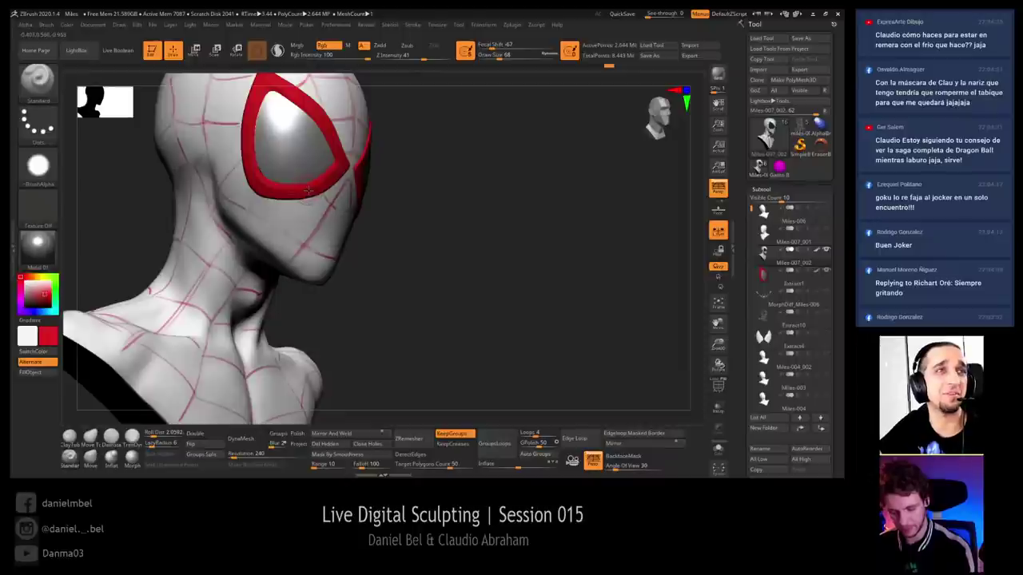
key("s")
left_click_drag(309, 194, 291, 193)
left_click_drag(377, 212, 331, 206)
key("s")
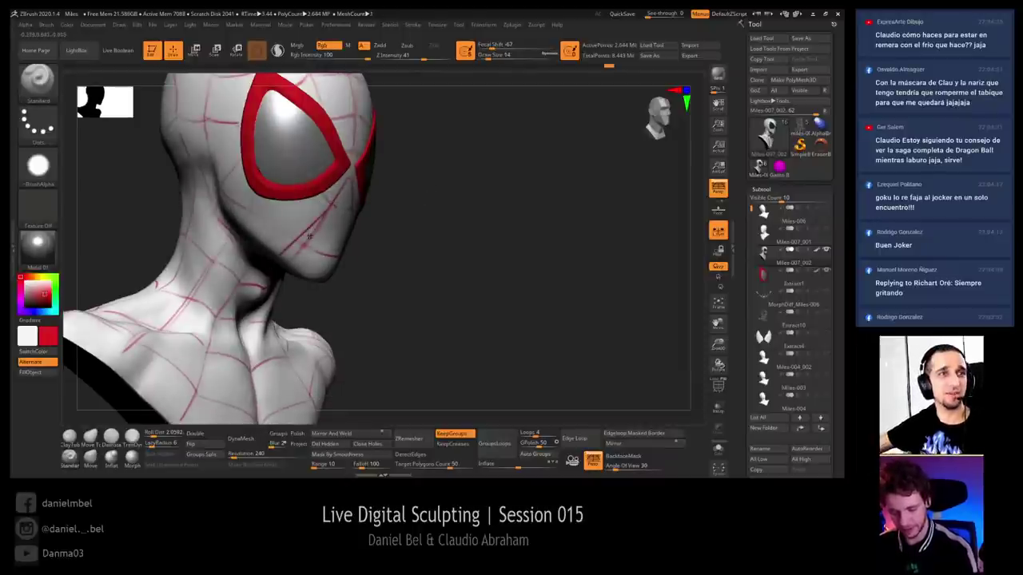
Sample the white, set the draw size to 33 and cover the old line remnants near the jaw and the chin cross line
key("c")
key("s")
left_click_drag(315, 236, 323, 235)
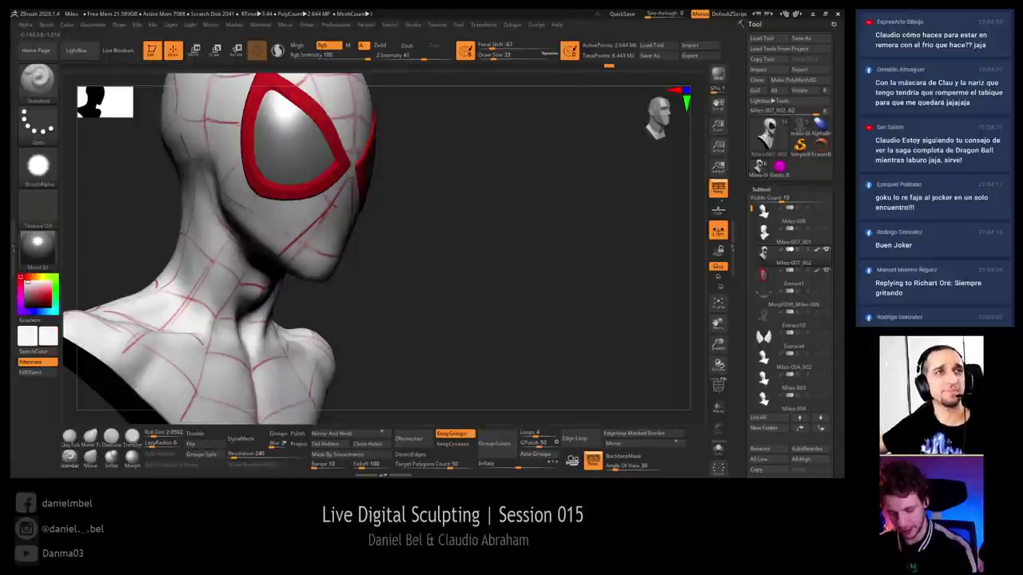
left_click_drag(413, 220, 368, 217)
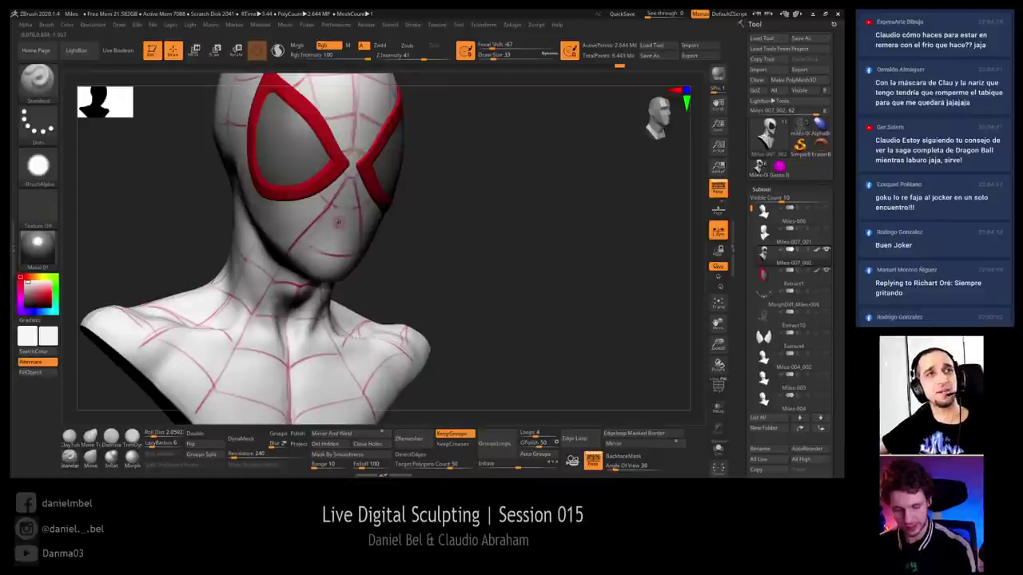
mouse_move(338, 224)
right_mouse_down()
mouse_move(355, 237)
mouse_move(313, 254)
right_mouse_up()
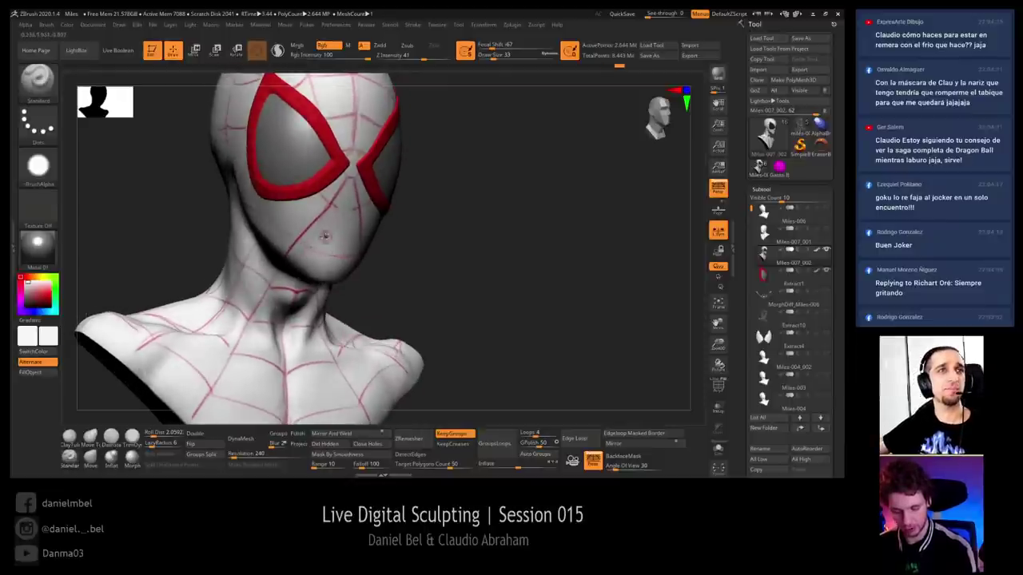
Sample the red, set the draw size to 22 and paint new curved cross lines below the nose, over the chin and on the cheek
key("c")
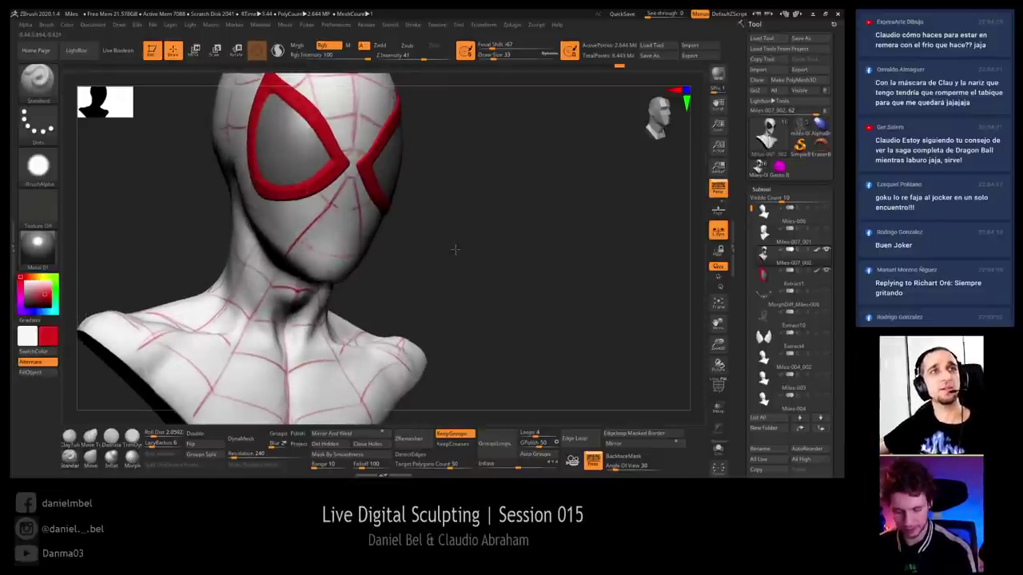
left_click_drag(455, 245, 306, 245)
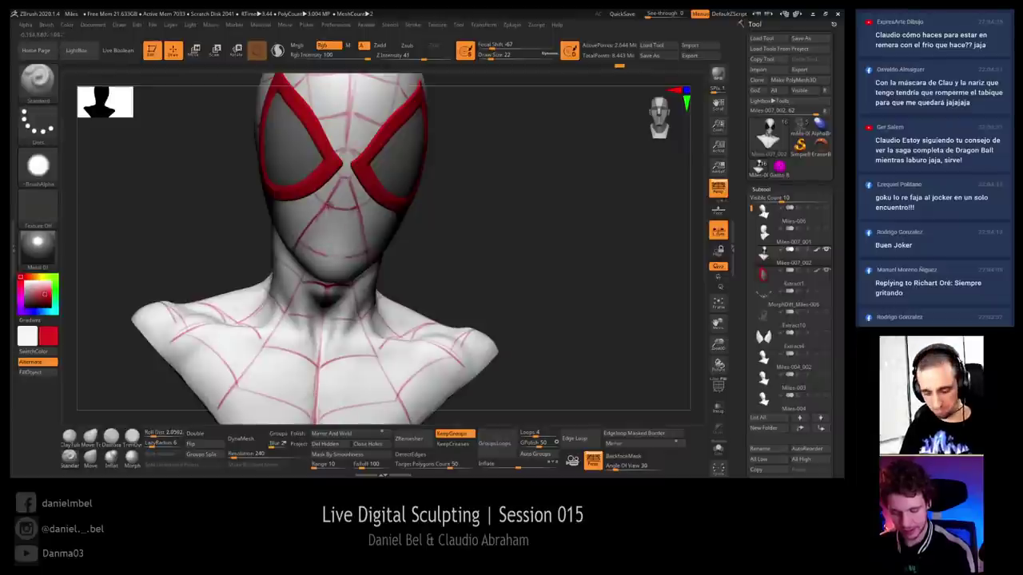
right_click_drag(330, 204, 343, 227)
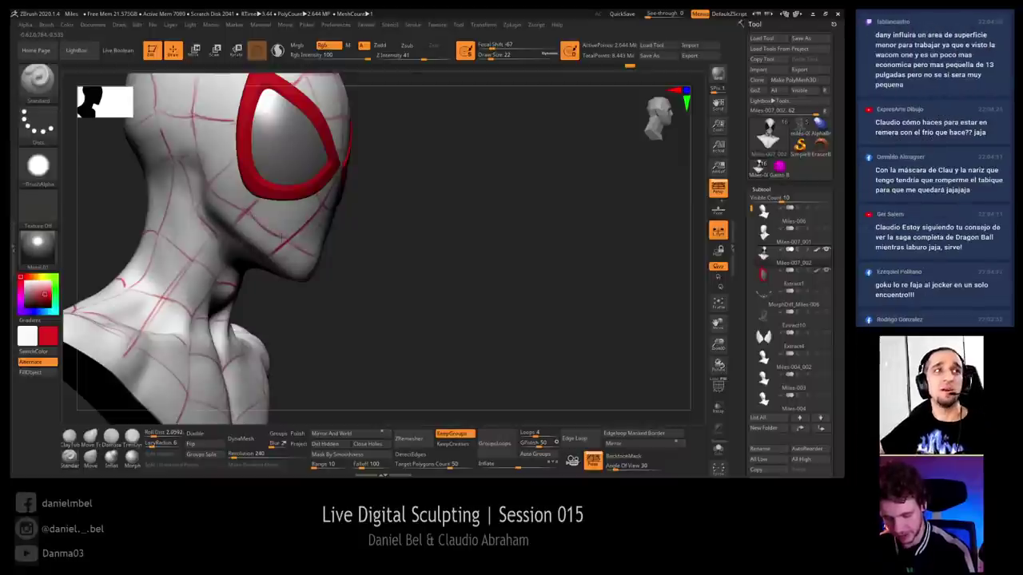
right_click_drag(301, 248, 301, 253)
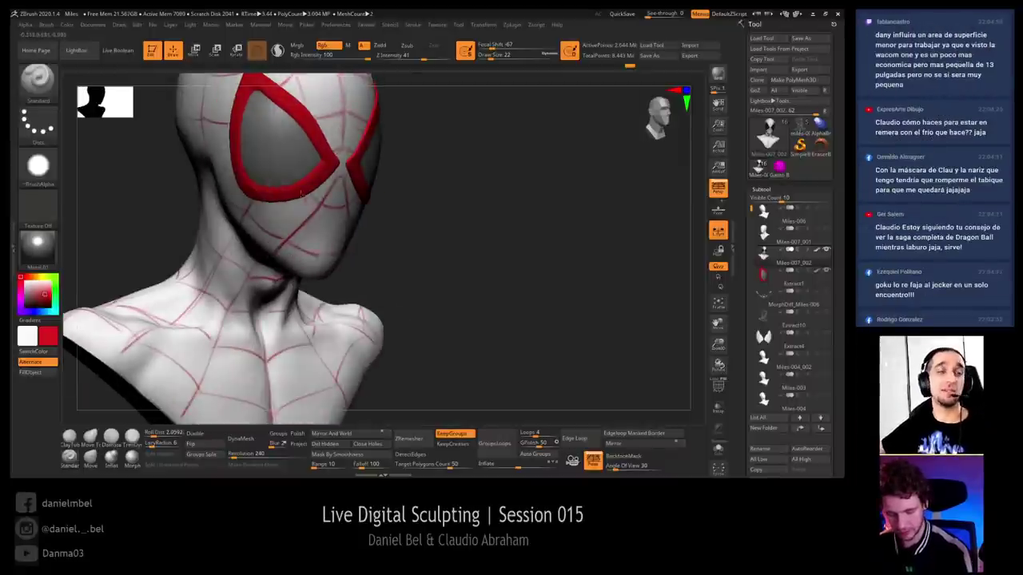
Strengthen the red cross line around the chin and the cross strokes beside the nose on both sides of the face
left_click_drag(440, 228, 445, 191, "alt")
left_click_drag(451, 192, 420, 192)
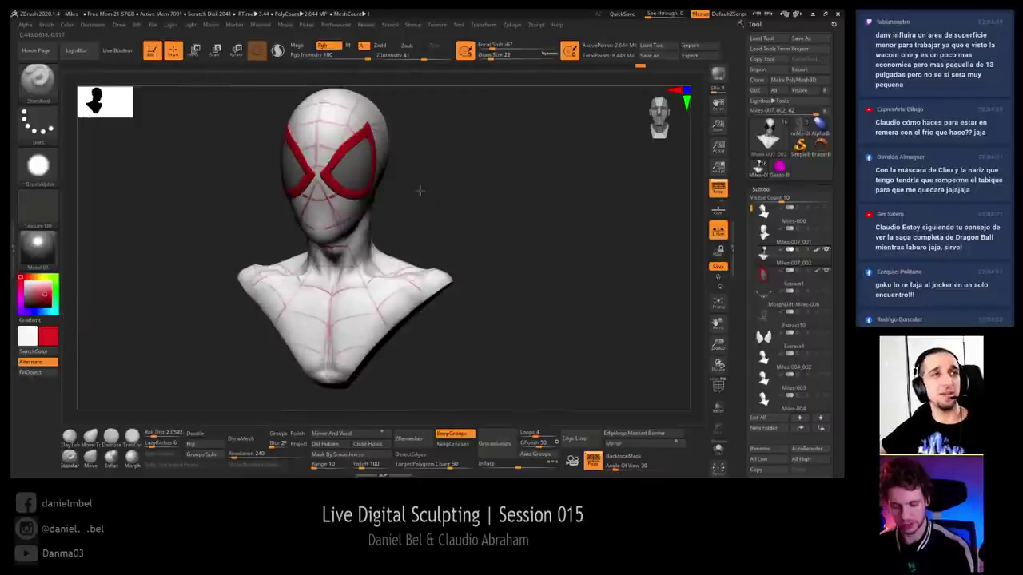
left_click_drag(507, 182, 479, 186)
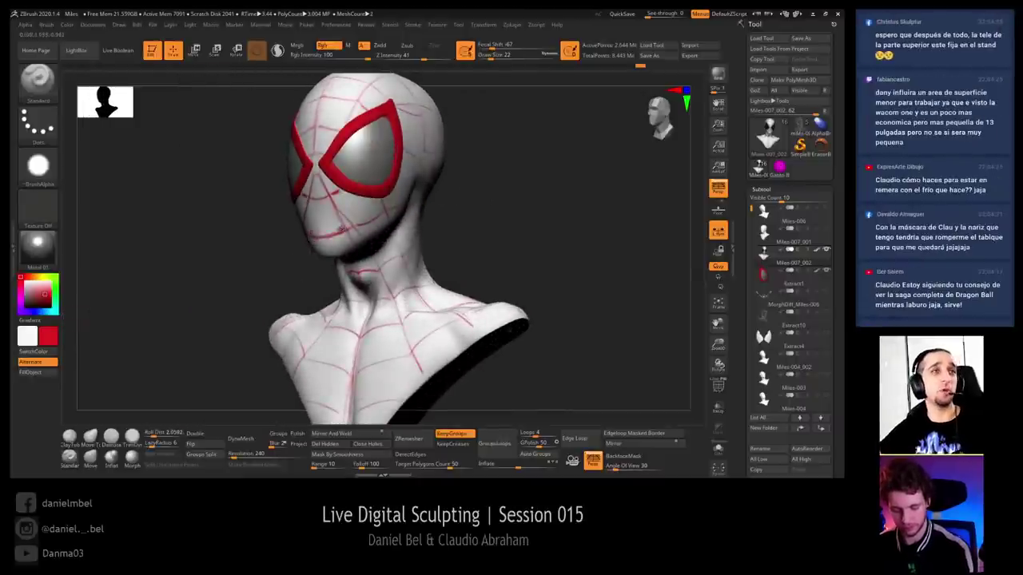
right_click_drag(335, 209, 308, 240)
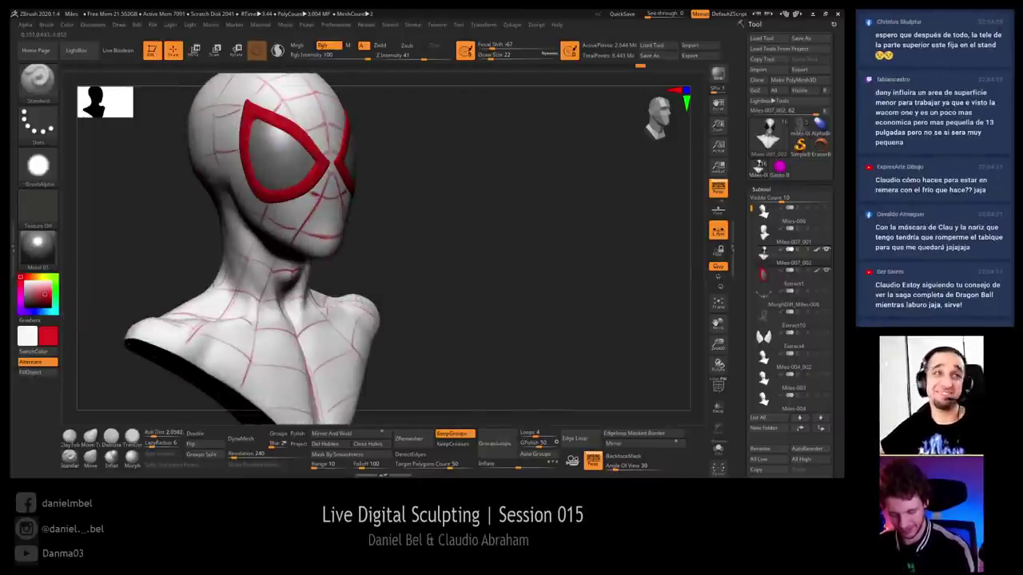
left_click_drag(295, 241, 314, 198)
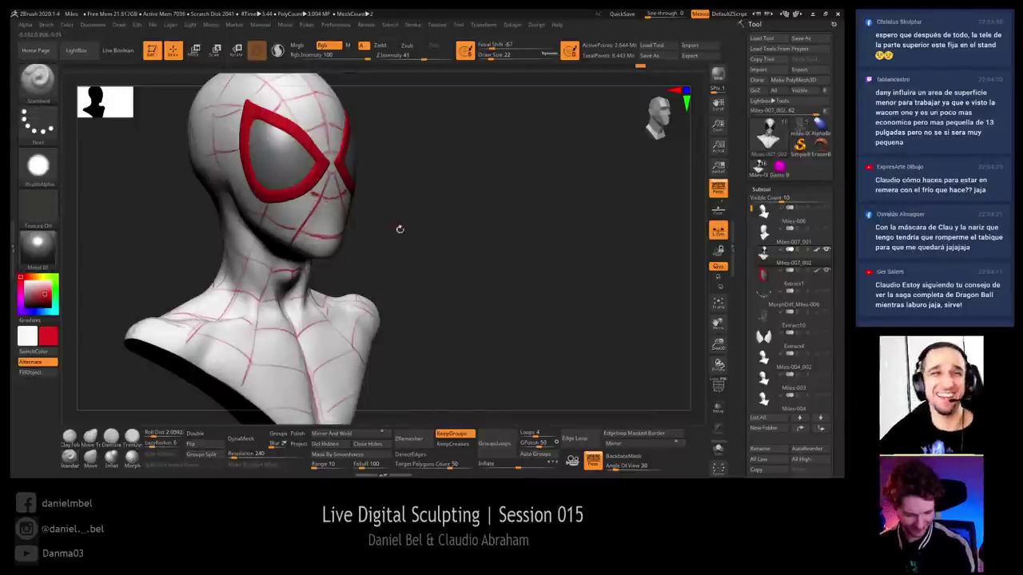
Compare the red sketch with the Extract10 web on the whole bust, and reselect Miles-007_002
left_click(769, 317)
right_click_drag(599, 232, 540, 280)
left_click(776, 248)
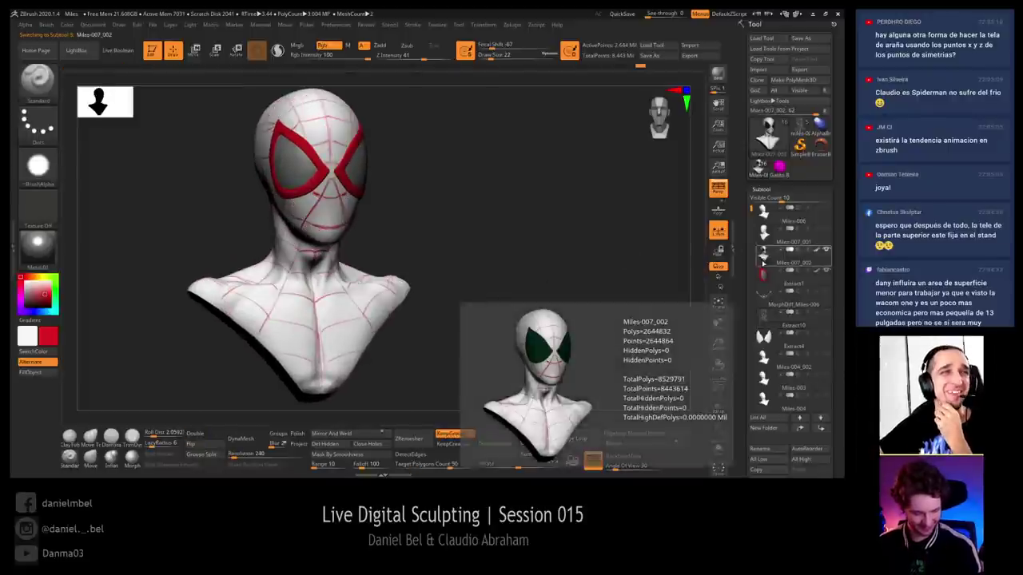
Switch from the painting brush to the Move brush with a draw size of 68
mouse_move(470, 223)
right_mouse_down("ctrl")
mouse_move(426, 225)
mouse_move(454, 224)
right_mouse_up("ctrl")
left_click(90, 455)
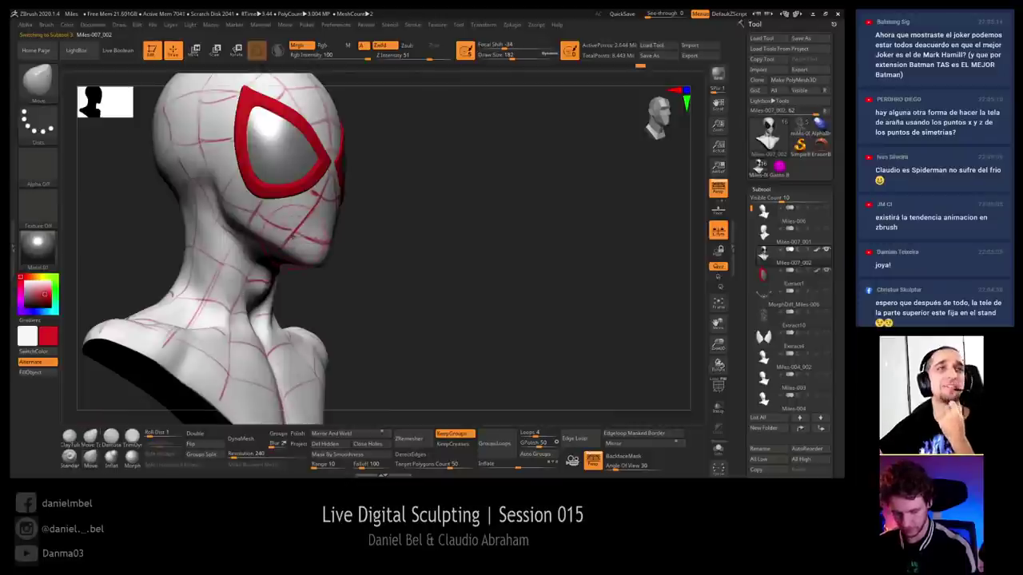
left_click_drag(363, 219, 185, 386)
key("s")
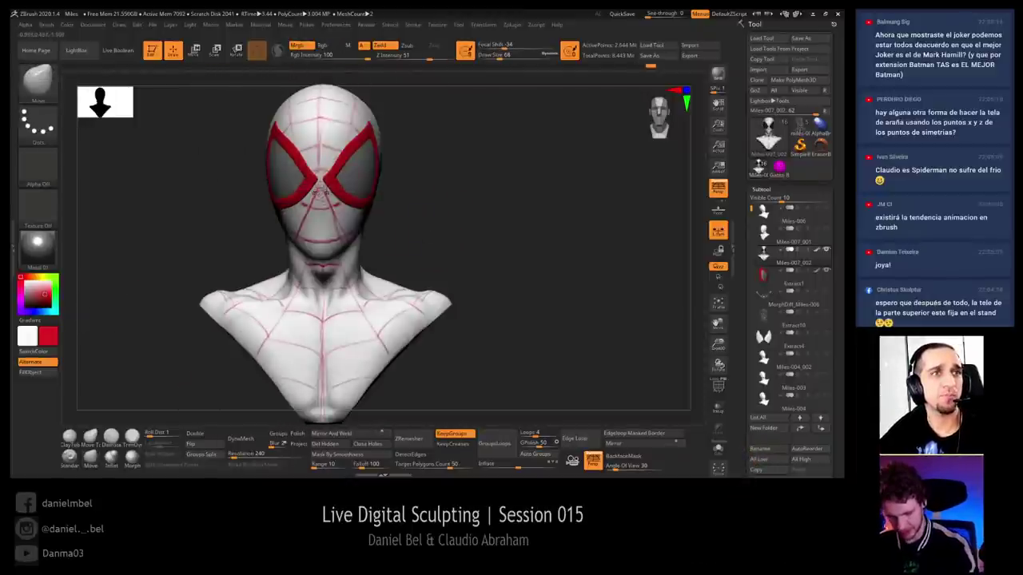
mouse_move(333, 192)
right_mouse_down("ctrl")
mouse_move(331, 128)
mouse_move(331, 183)
right_mouse_up("ctrl")
Set the draw size to 29 and try a mask stroke along the centre line of the forehead
key("s")
left_click_drag(330, 183, 312, 183)
right_click_drag(312, 183, 313, 231, "alt")
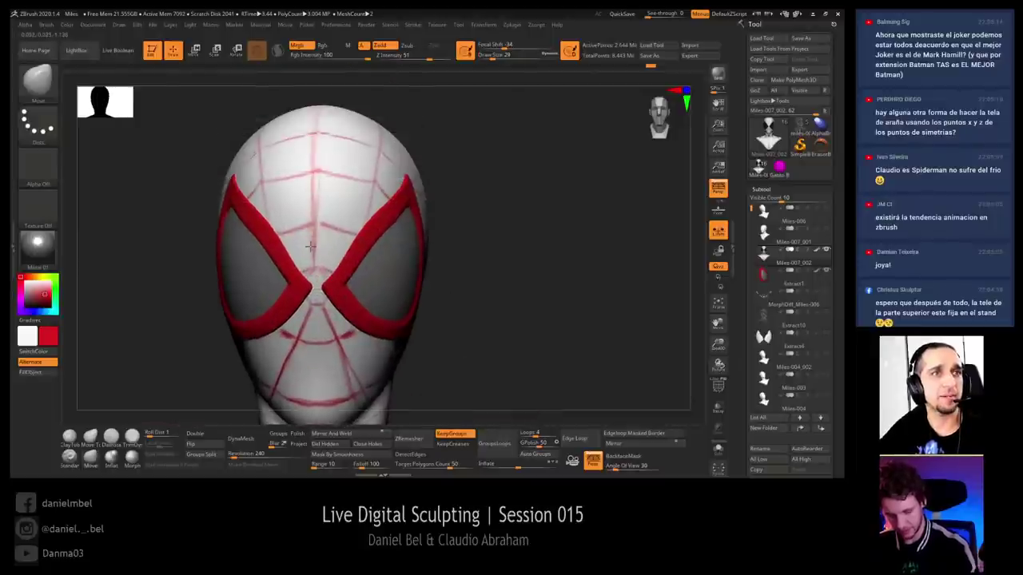
left_click_drag(317, 254, 319, 167, "ctrl")
key("ctrl+z")
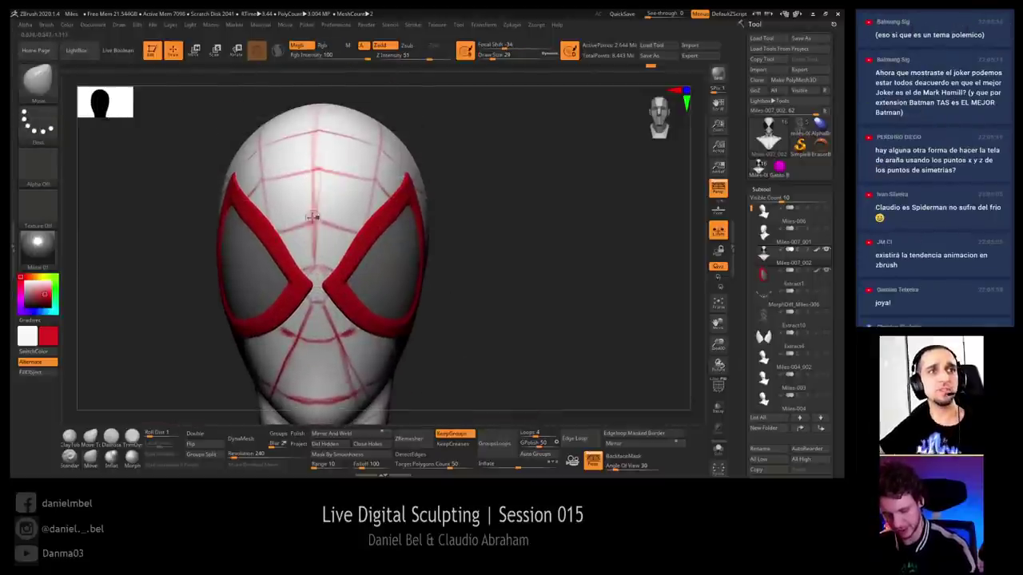
Set the draw size to 14 and pick a light grey colour
mouse_move(312, 217)
right_mouse_down()
mouse_move(314, 201)
mouse_move(308, 248)
mouse_move(326, 214)
mouse_move(294, 270)
mouse_move(308, 307)
mouse_move(289, 276)
right_mouse_up()
right_click(289, 276)
key("s")
left_click(303, 195)
mouse_move(304, 195)
right_mouse_down()
mouse_move(265, 203)
mouse_move(284, 211)
mouse_move(256, 240)
mouse_move(320, 192)
right_mouse_up()
left_click(25, 289)
right_click_drag(320, 192, 436, 184, "shift")
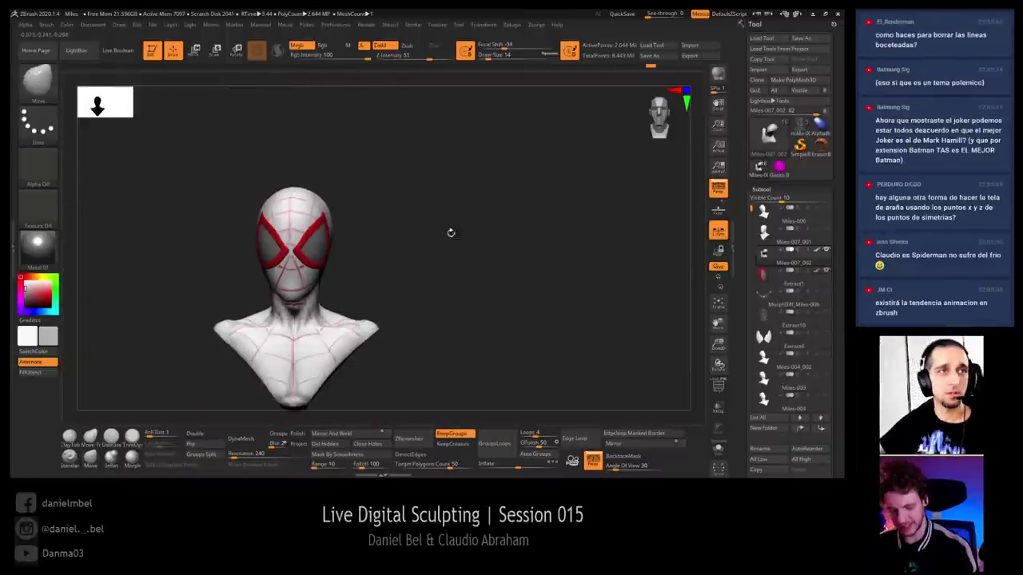
Mask the short V-shaped web lines that join the inner corners of the two eye frames above the nose bridge
mouse_move(450, 231)
left_mouse_down()
mouse_move(468, 231)
mouse_move(431, 234)
left_mouse_up()
right_click_drag(431, 234, 440, 233)
right_click_drag(439, 233, 443, 257, "ctrl")
right_click_drag(442, 257, 438, 284, "ctrl")
left_click_drag(438, 283, 297, 258)
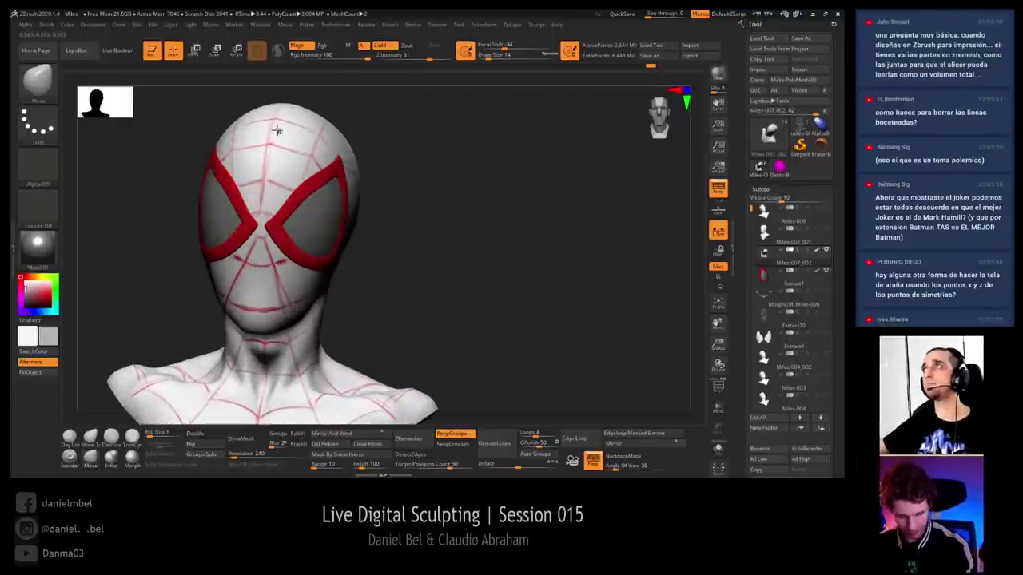
right_click_drag(272, 299, 281, 189, "alt")
right_click_drag(385, 240, 321, 251)
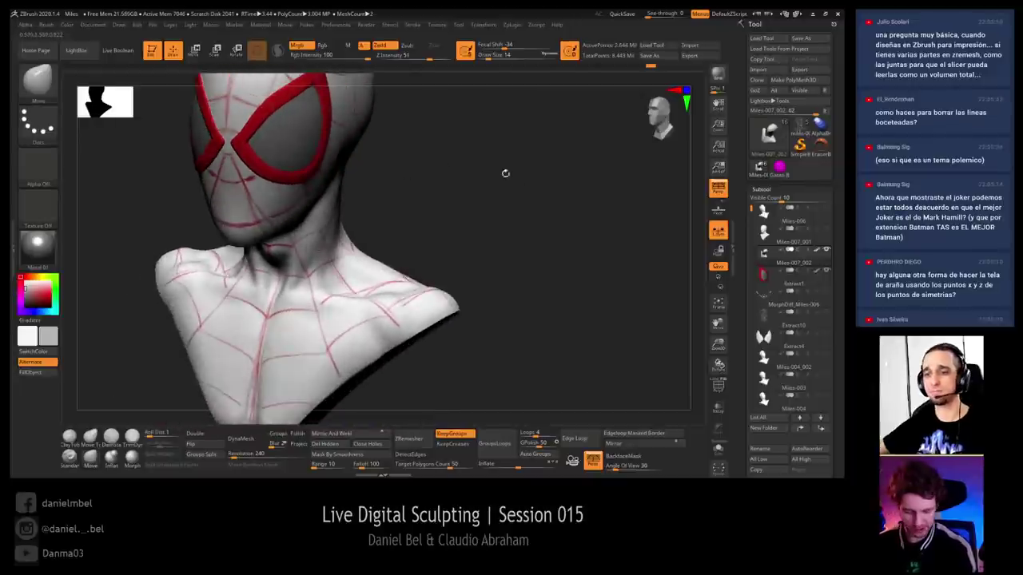
right_click_drag(485, 208, 420, 241)
right_click_drag(297, 151, 294, 220, "alt")
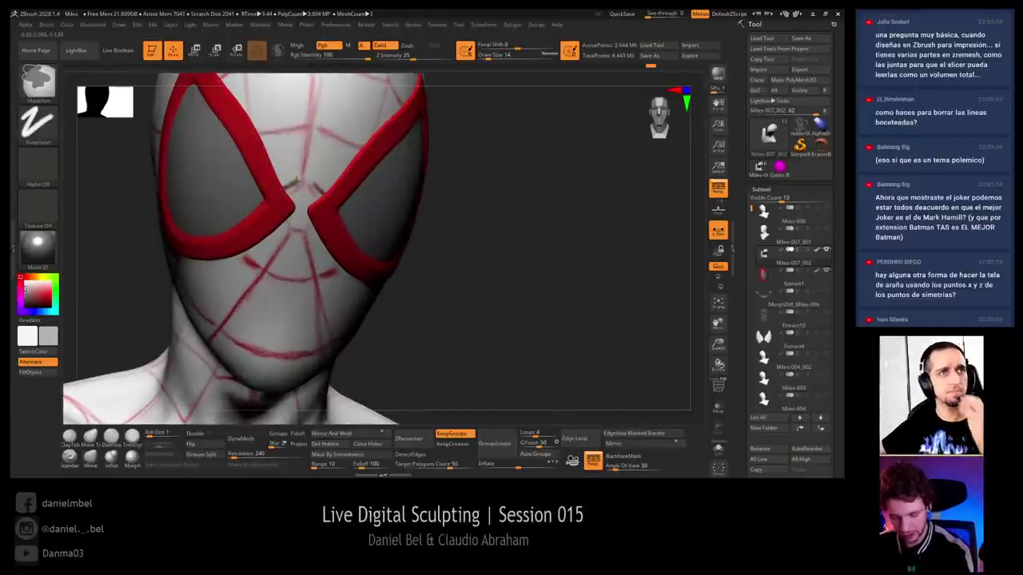
right_click_drag(291, 176, 254, 229, "alt")
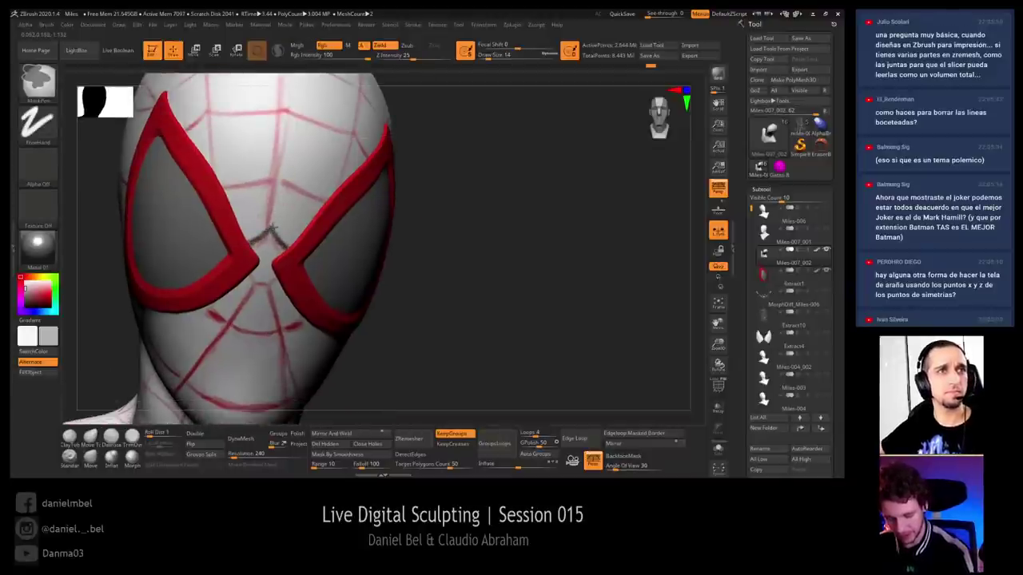
Mask the centre web line up the forehead from between the eyes and start the lowest cross arc beside it
mouse_move(276, 209)
right_mouse_down()
mouse_move(209, 227)
mouse_move(220, 180)
mouse_move(284, 200)
mouse_move(259, 258)
right_mouse_up()
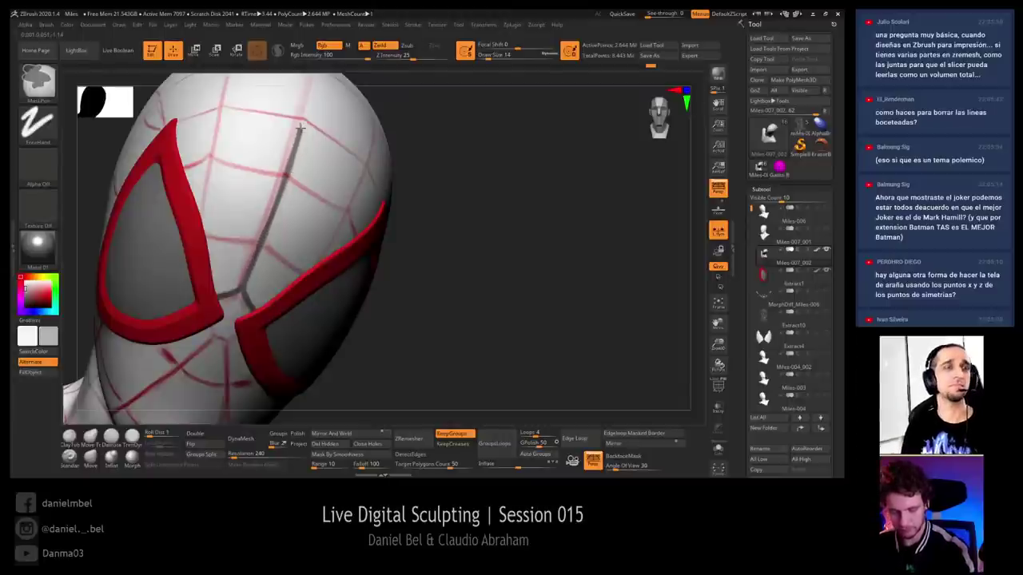
mouse_move(301, 152)
right_mouse_down()
mouse_move(254, 166)
mouse_move(285, 148)
right_mouse_up()
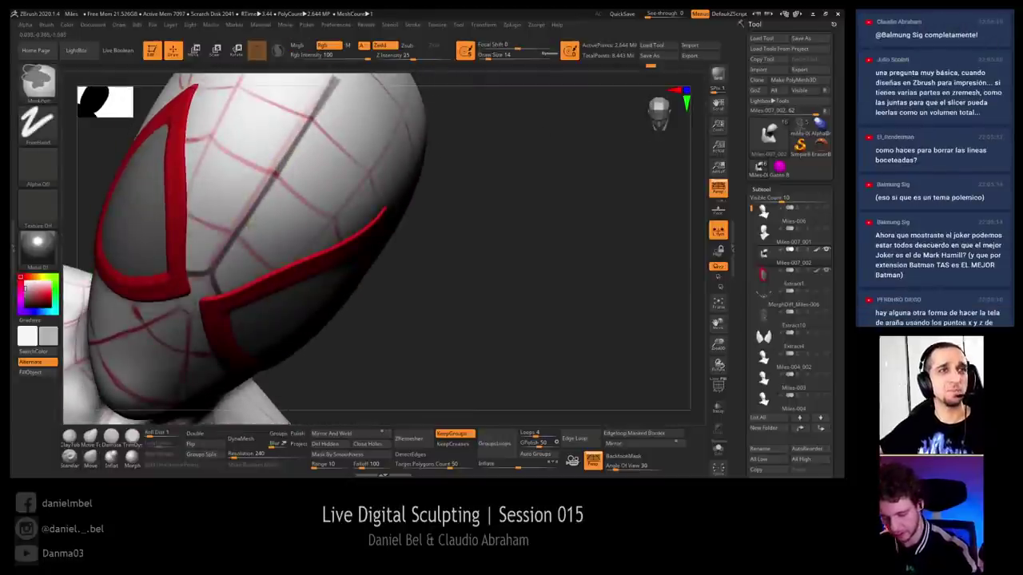
right_click_drag(275, 193, 243, 185)
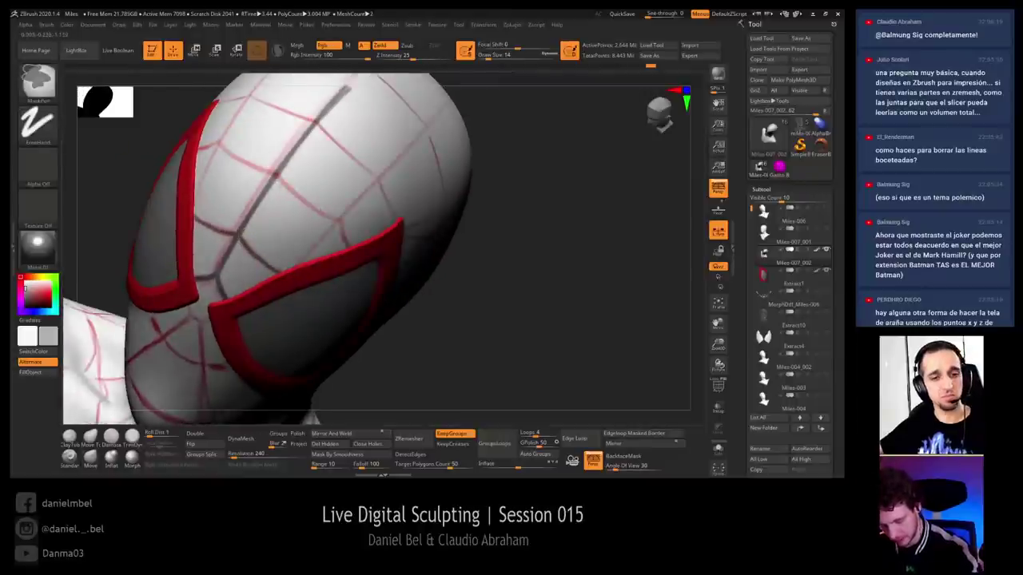
Turn on LazyMouse with a radius of 15 for the mask brush and finish the lowest forehead arc down to the eye frame
left_click(412, 25)
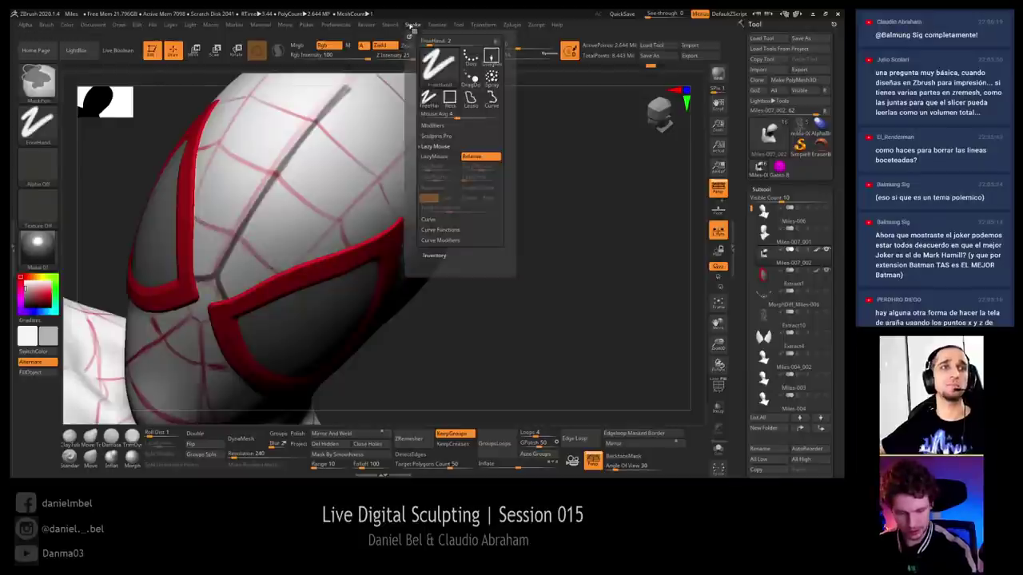
left_click(443, 154)
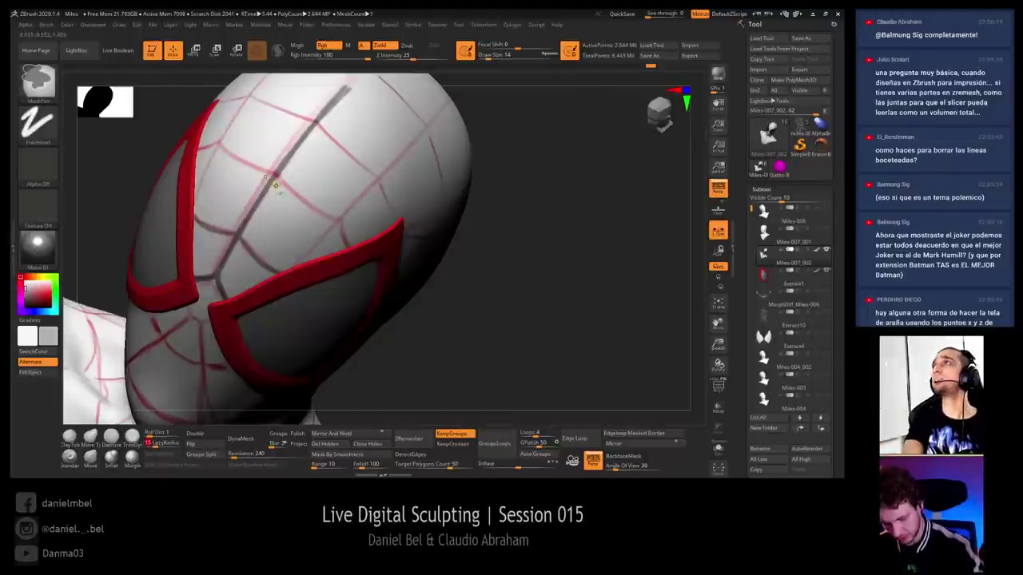
mouse_move(348, 212)
right_mouse_down()
mouse_move(359, 183)
mouse_move(312, 235)
right_mouse_up()
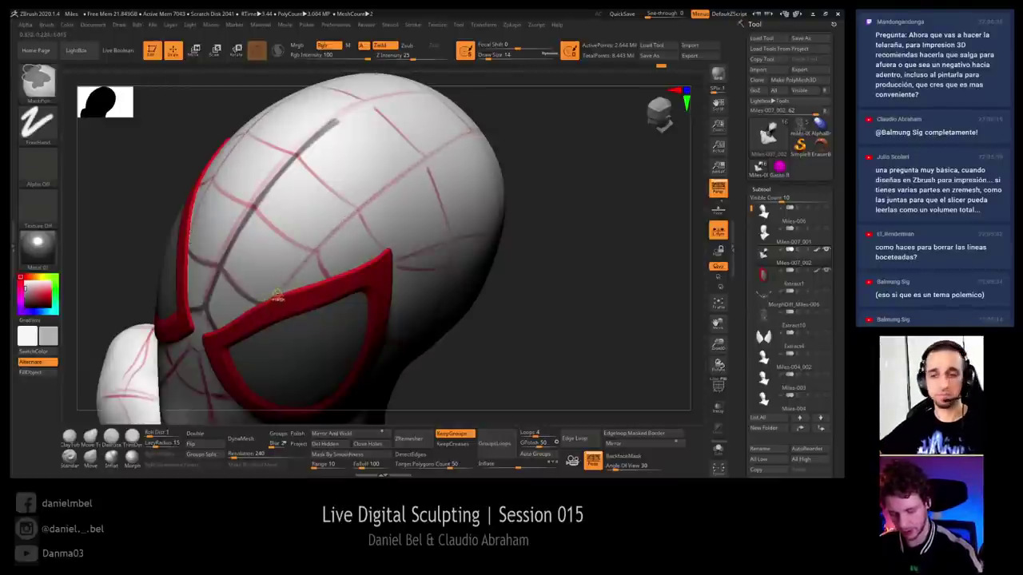
Mask the radial line from above the eye toward the back of the head, plus the next two cross arcs on the forehead
left_click_drag(298, 270, 477, 129, "ctrl")
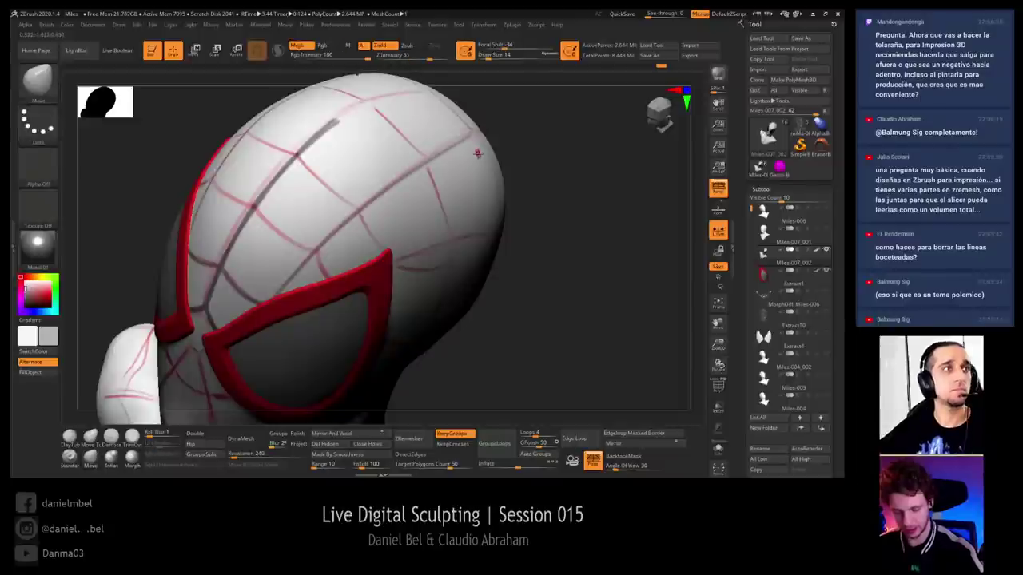
left_click_drag(539, 163, 539, 179)
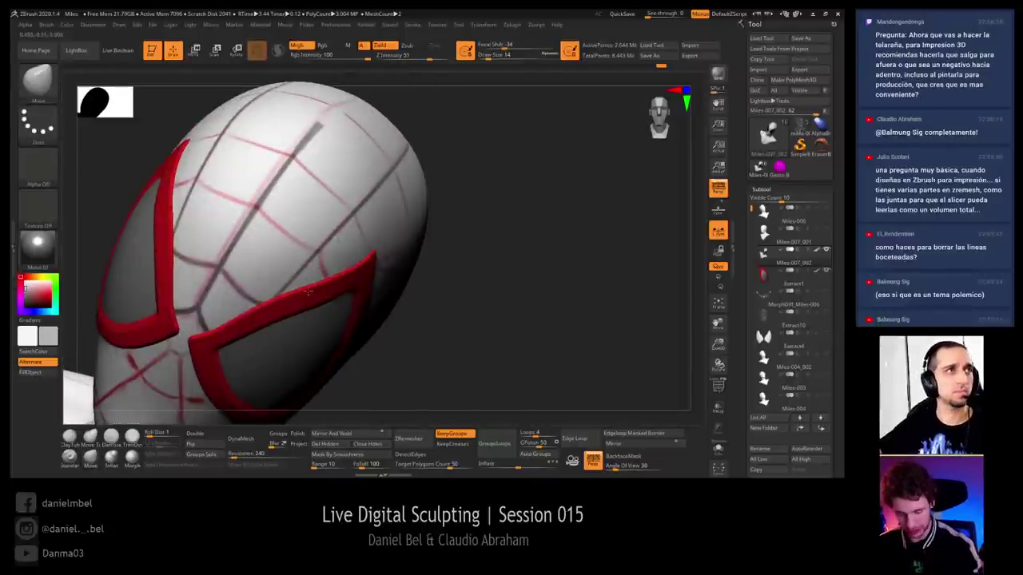
left_click_drag(251, 206, 261, 211, "ctrl")
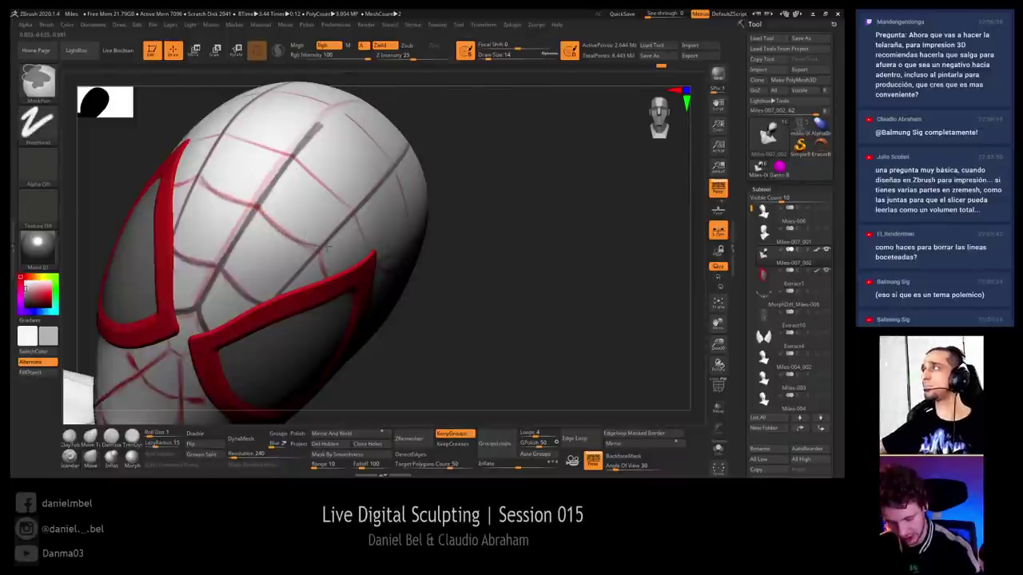
key("b")
key("m")
key("v")
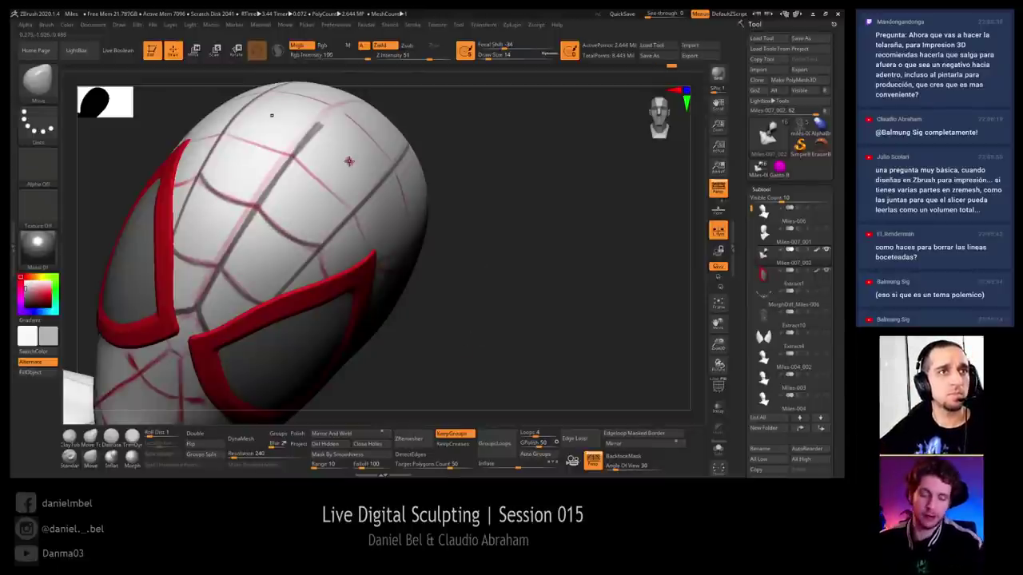
left_click_drag(532, 169, 502, 204)
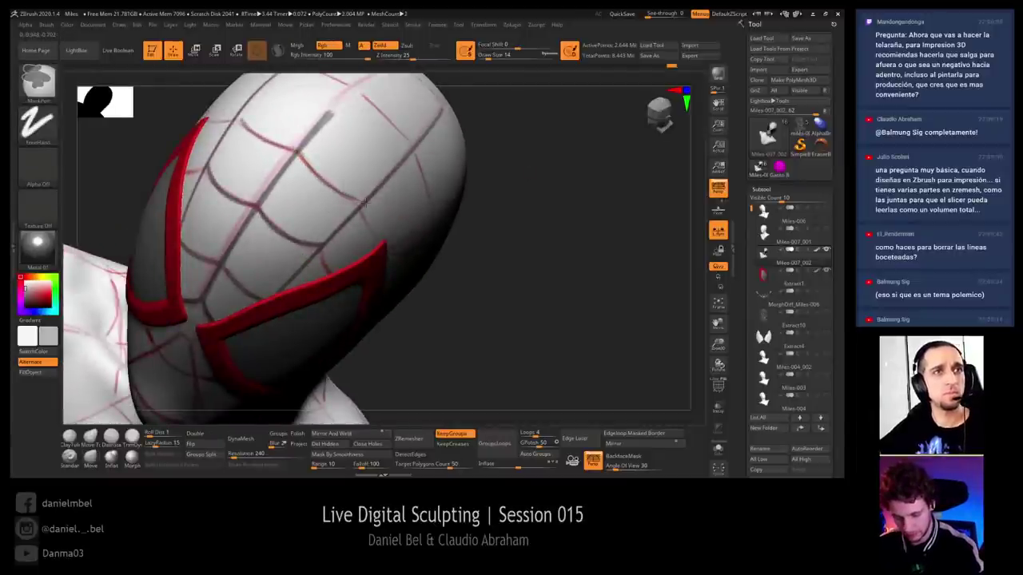
Mask the two short web lines running down from the outer radial line to the upper edge of the eye frame
mouse_move(514, 225)
left_mouse_down()
mouse_move(528, 182)
mouse_move(470, 178)
left_mouse_up()
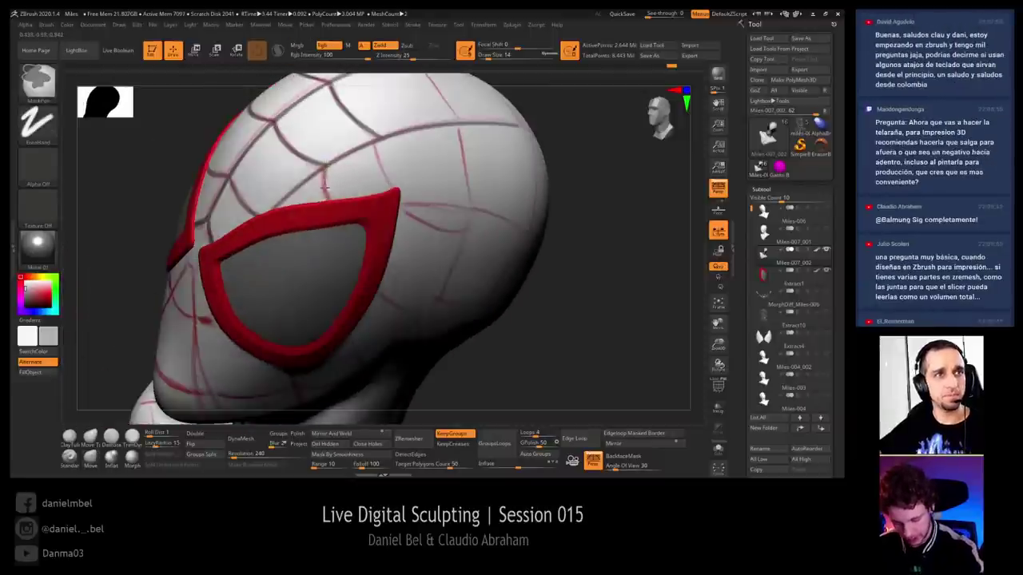
left_click_drag(336, 209, 325, 169, "ctrl")
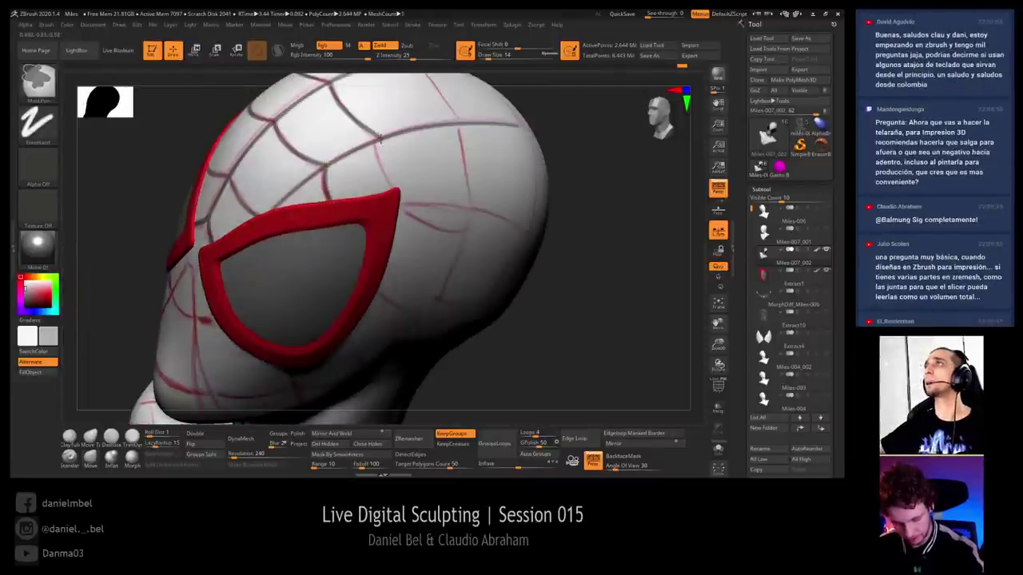
left_click_drag(378, 139, 380, 156, "ctrl")
left_click_drag(391, 195, 392, 192, "ctrl")
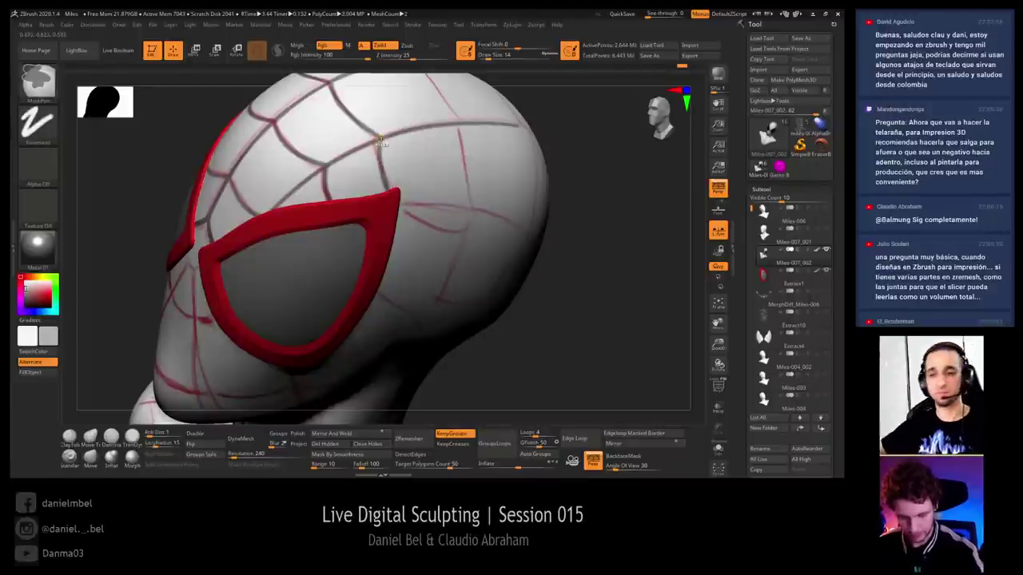
Mask the short web line below the nose bridge and the diagonal line from it down to the jaw
mouse_move(485, 176)
right_mouse_down()
mouse_move(617, 234)
mouse_move(527, 267)
mouse_move(512, 298)
mouse_move(519, 199)
mouse_move(477, 177)
mouse_move(484, 169)
right_mouse_up()
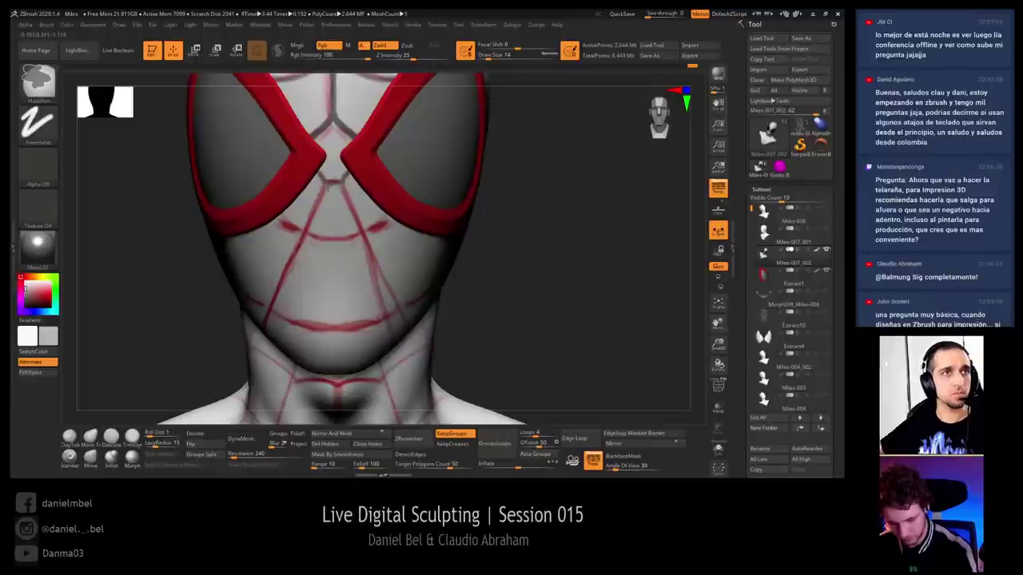
right_click_drag(327, 180, 587, 191)
left_click_drag(357, 126, 263, 277, "ctrl")
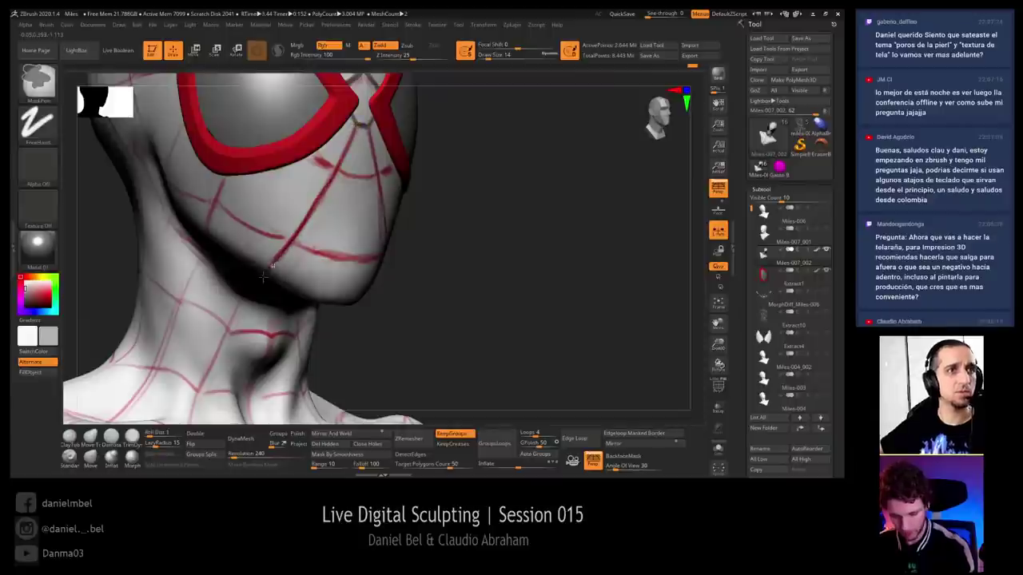
right_click_drag(489, 194, 318, 161)
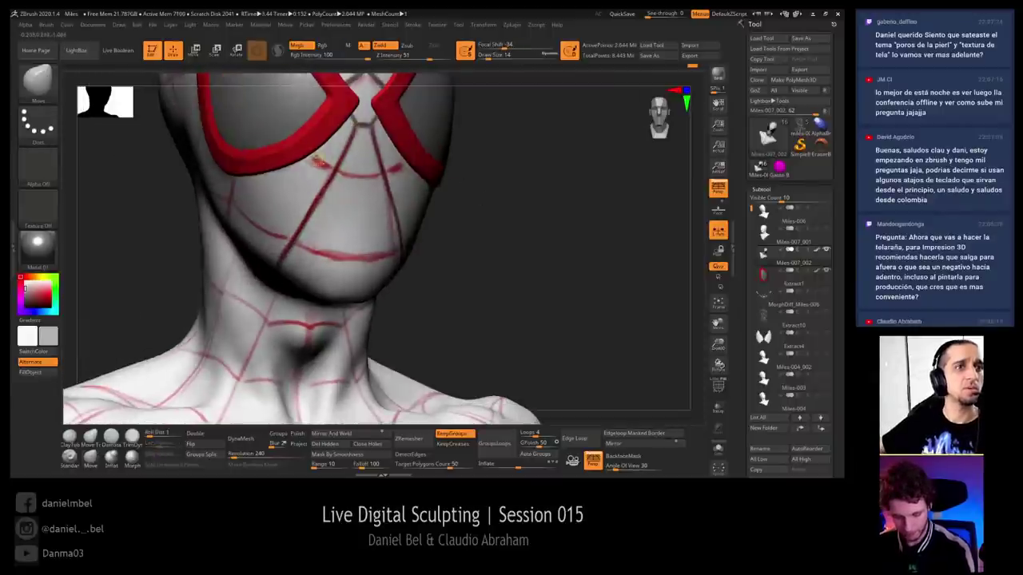
Mask the upper cross arc between the two diagonal lines below the nose, undoing and redrawing the stroke
key("ctrl")
key("ctrl")
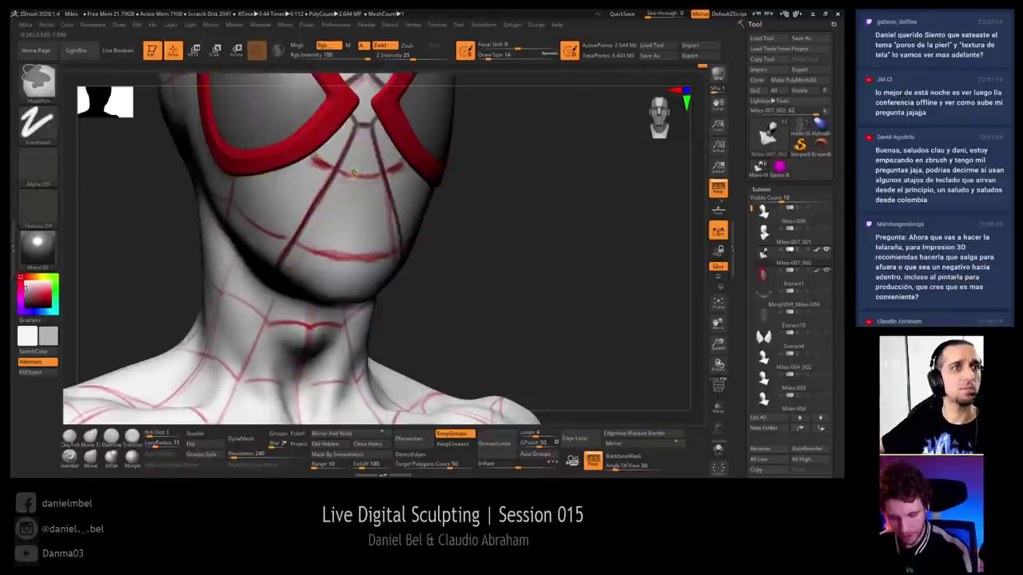
left_click_drag(336, 171, 388, 183, "ctrl")
key("ctrl+z")
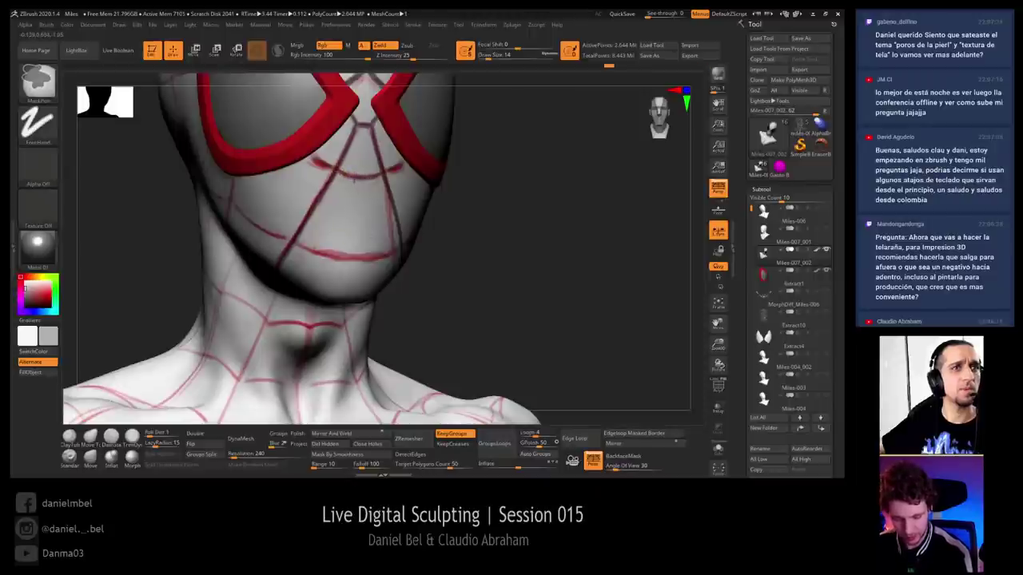
left_click_drag(468, 184, 520, 196)
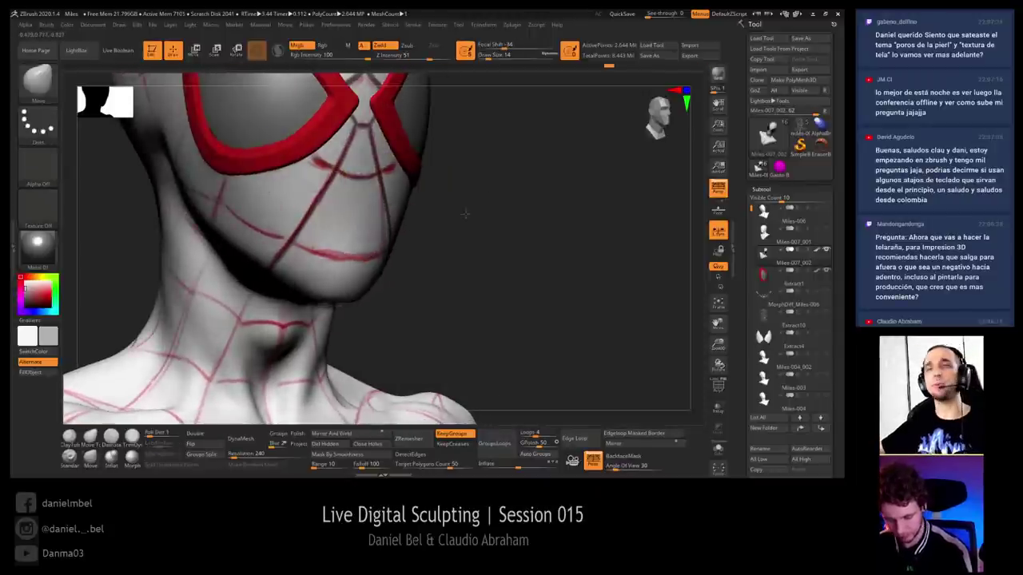
Mask the cheek line from the lower edge of the eye frame down to the jaw, undoing and redrawing the stroke
left_click_drag(466, 214, 552, 215)
key("ctrl")
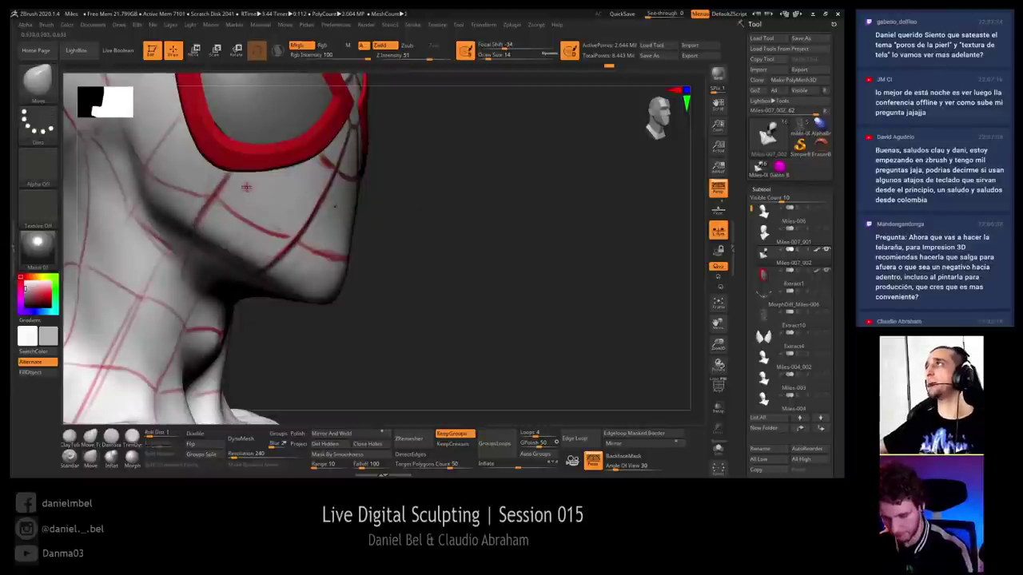
key("shift")
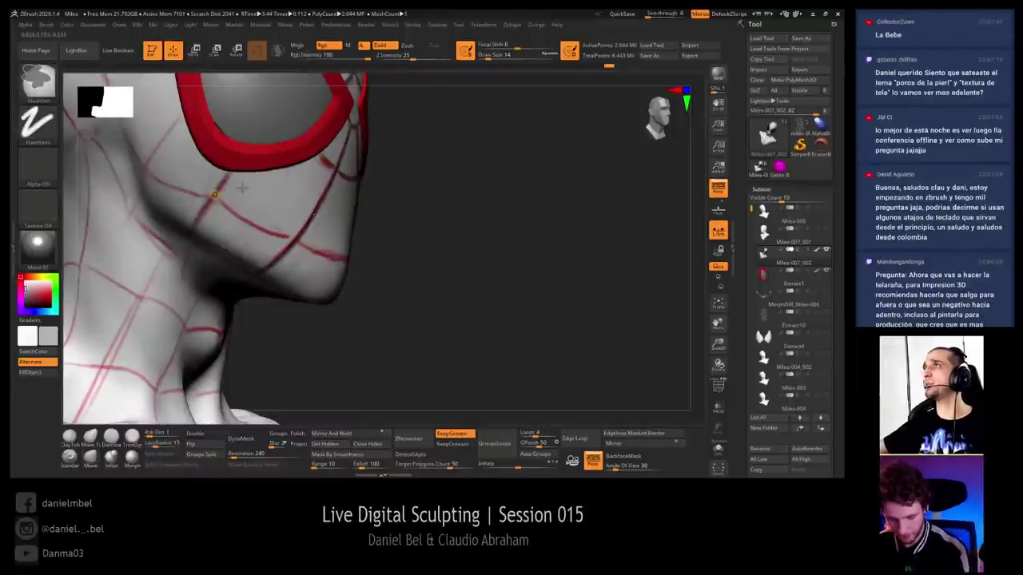
right_click_drag(214, 194, 227, 191, "ctrl")
left_click_drag(477, 256, 464, 260)
key("ctrl+z")
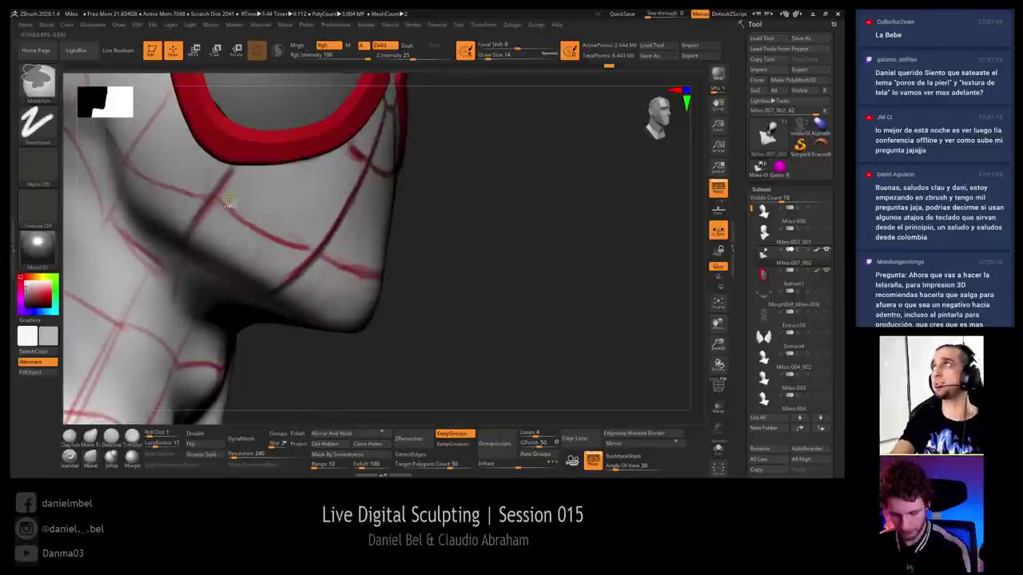
key("ctrl+z")
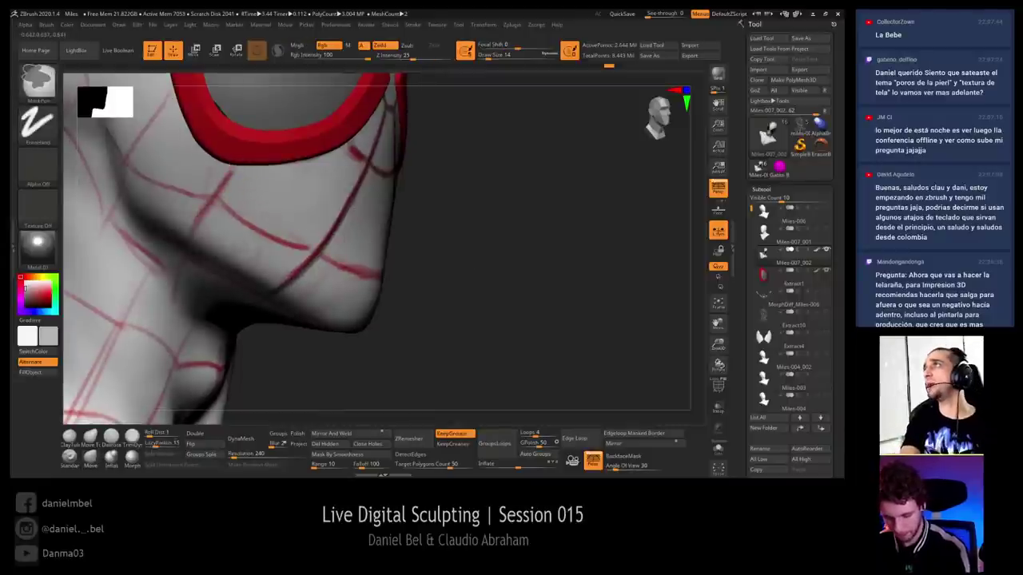
left_click_drag(234, 168, 178, 246, "ctrl")
Mask the cheek's cross arc between the line below the eye and the diagonal line to the jaw
left_click_drag(485, 252, 508, 246)
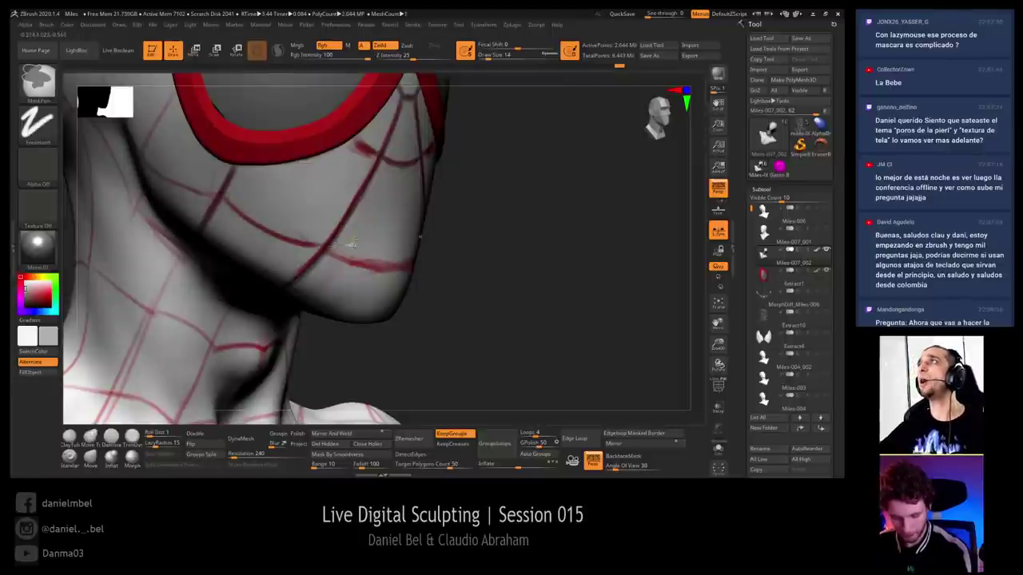
left_click_drag(530, 258, 312, 214)
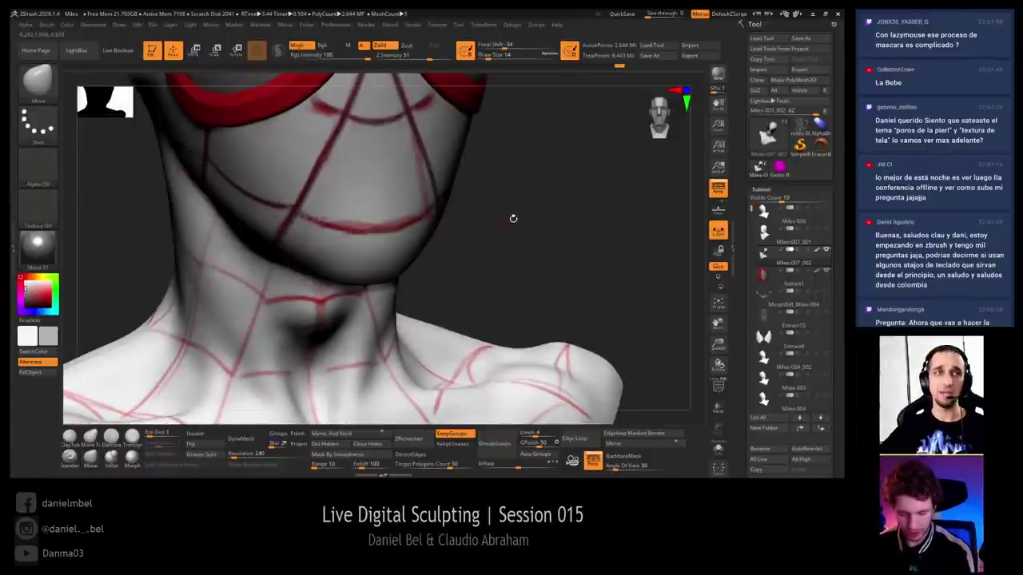
left_click_drag(512, 221, 468, 224)
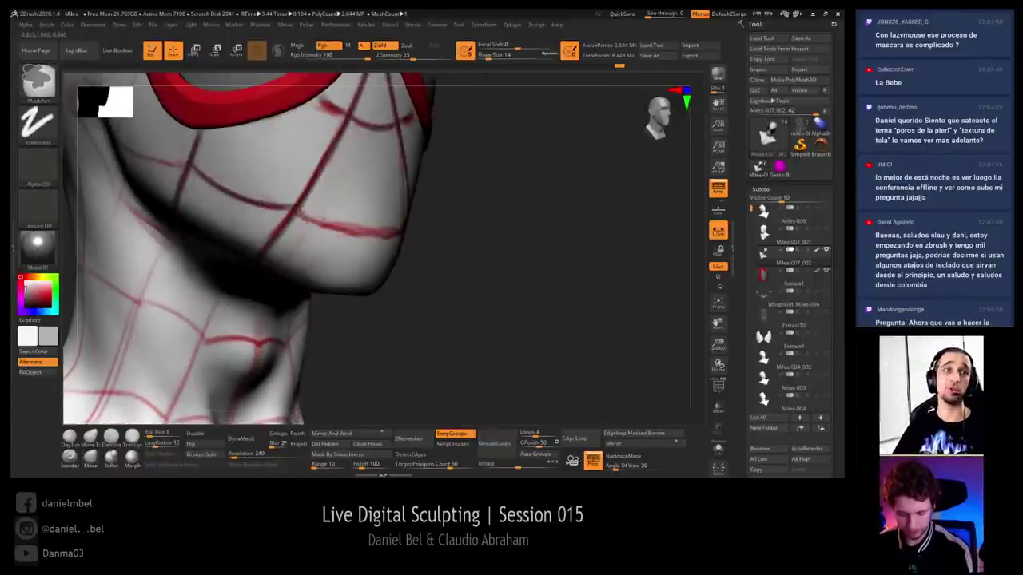
Try to mask the lower cross arc across the chin between the two diagonal lines
left_click_drag(301, 214, 389, 238, "ctrl")
mouse_move(518, 237)
left_mouse_down()
mouse_move(554, 207)
mouse_move(504, 208)
left_mouse_up()
key("ctrl+z")
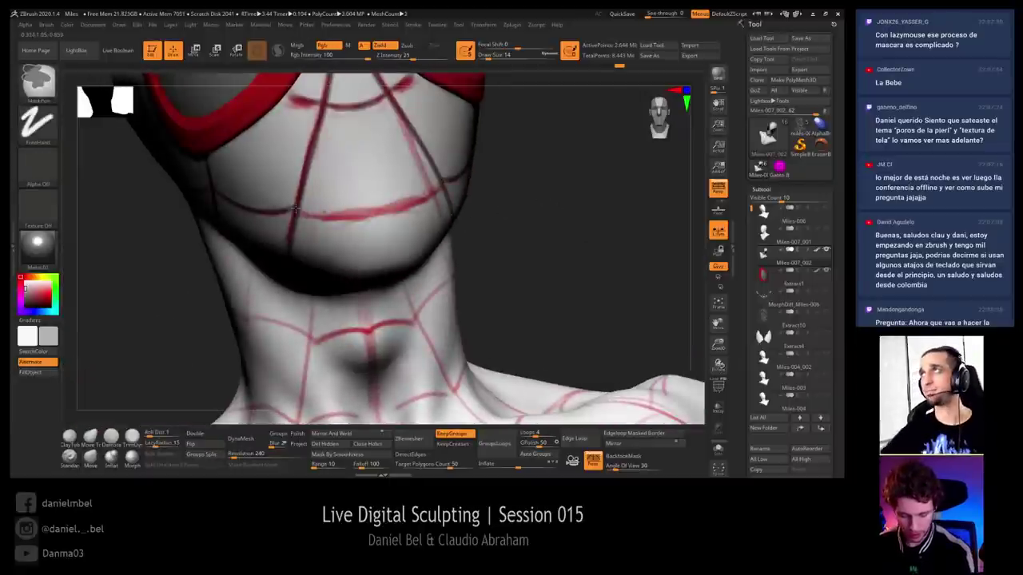
Mask the curved web strand across the chin, following just below the red painted guide
left_click_drag(307, 217, 376, 225)
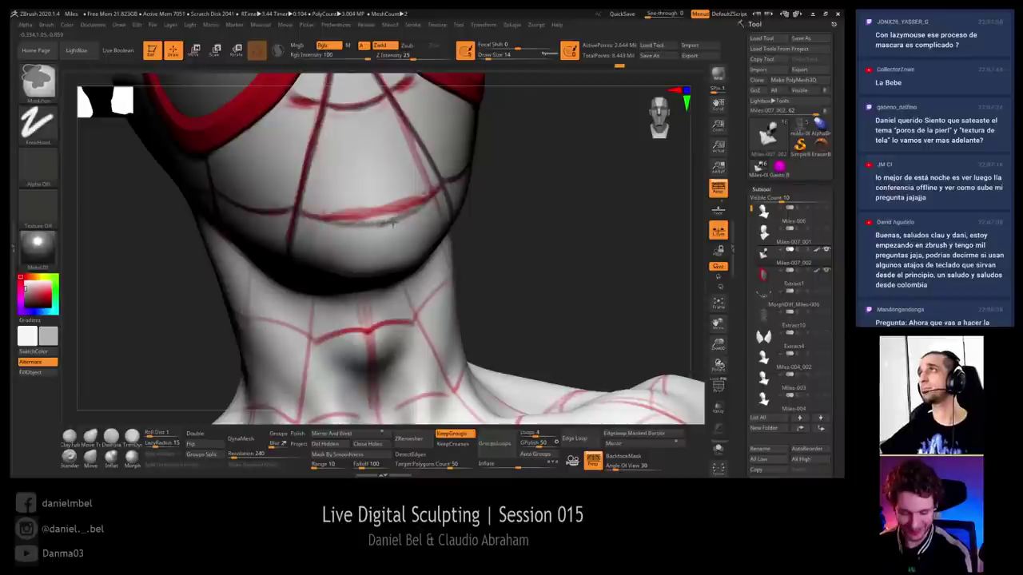
left_click_drag(551, 214, 297, 207)
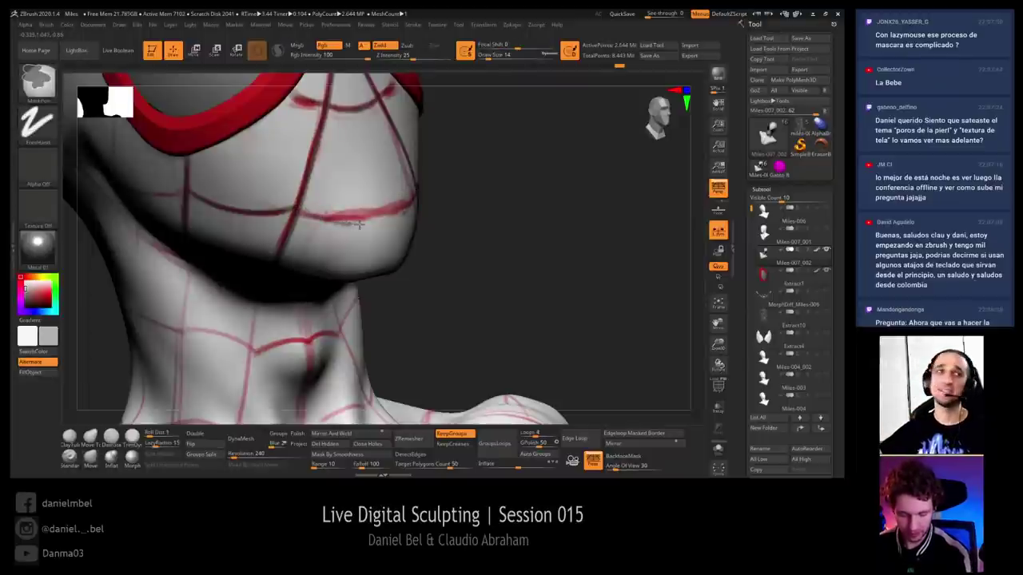
left_click_drag(390, 221, 413, 213, "ctrl")
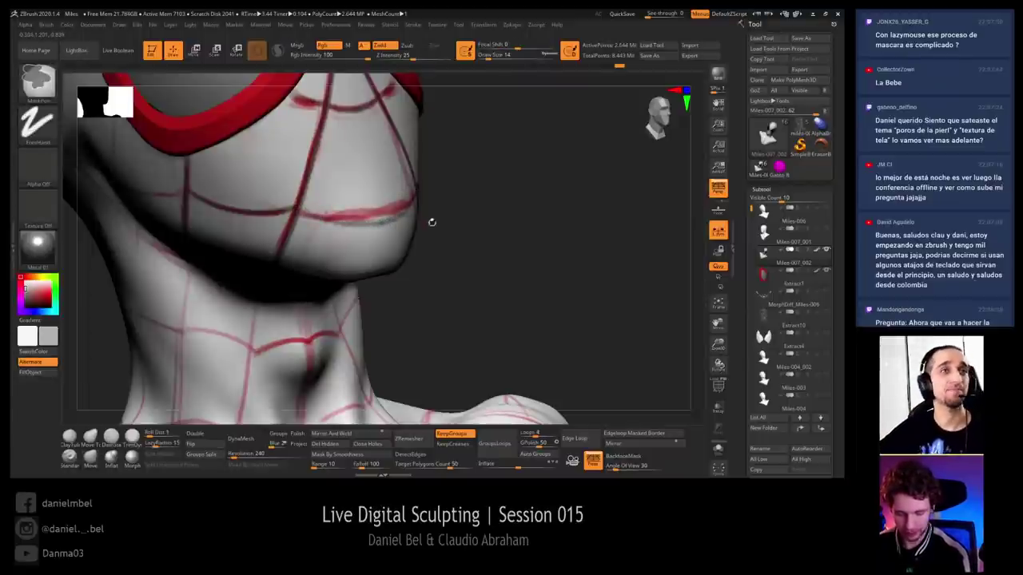
mouse_move(505, 229)
left_mouse_down("alt")
mouse_move(479, 201)
mouse_move(493, 166)
mouse_move(482, 184)
mouse_move(503, 179)
mouse_move(502, 213)
mouse_move(368, 173)
left_mouse_up("alt")
Mask the vertical web line down the centre of the chest along the red guide to the bust's lower tip
left_click_drag(462, 164, 428, 153)
key("ctrl")
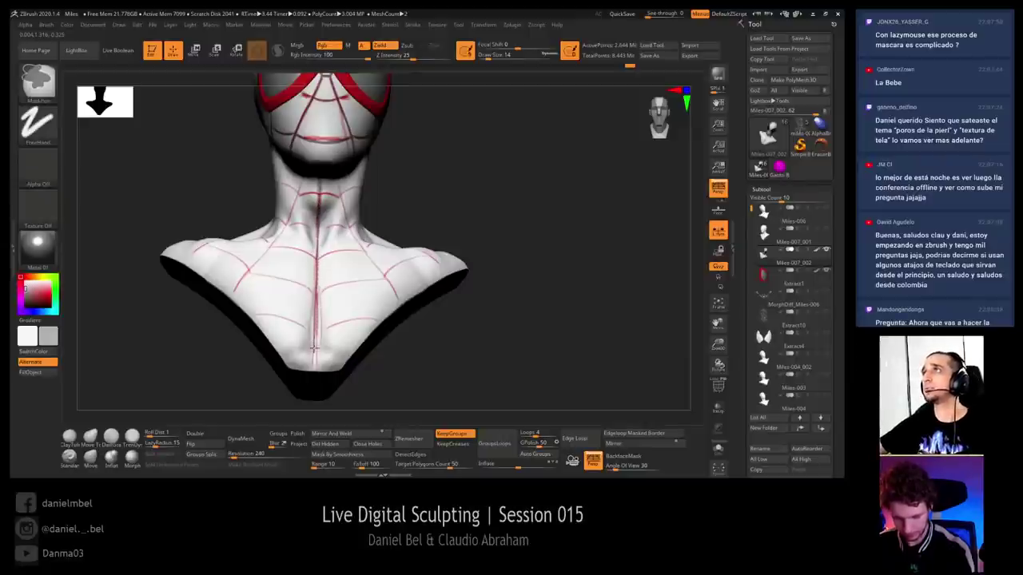
left_click_drag(314, 348, 313, 374, "ctrl")
mouse_move(473, 191)
left_mouse_down()
mouse_move(536, 227)
mouse_move(452, 210)
left_mouse_up()
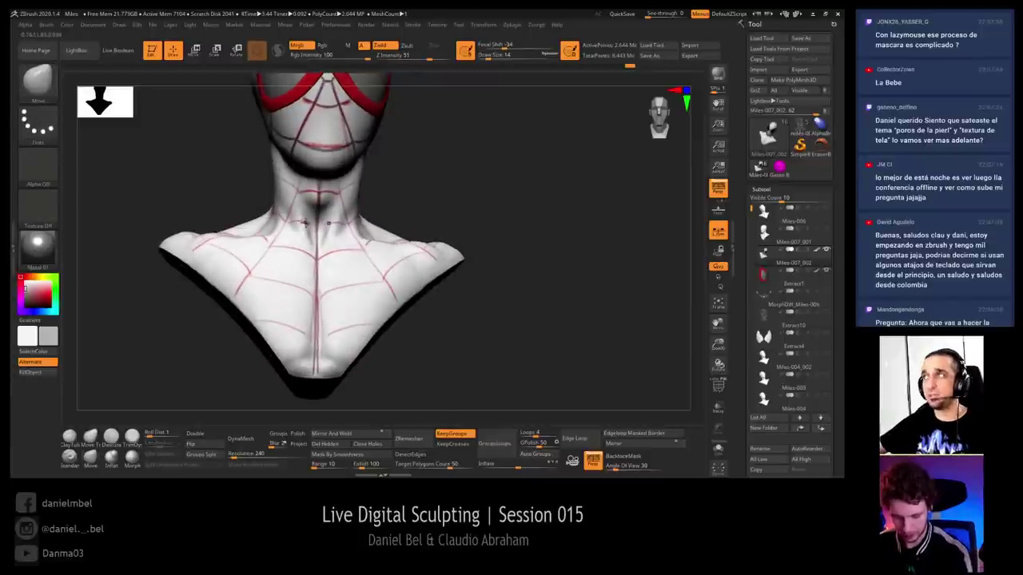
Mask the diagonal web line from under the jaw down the front of the neck to the chest's cut edge
left_click_drag(393, 165, 438, 144)
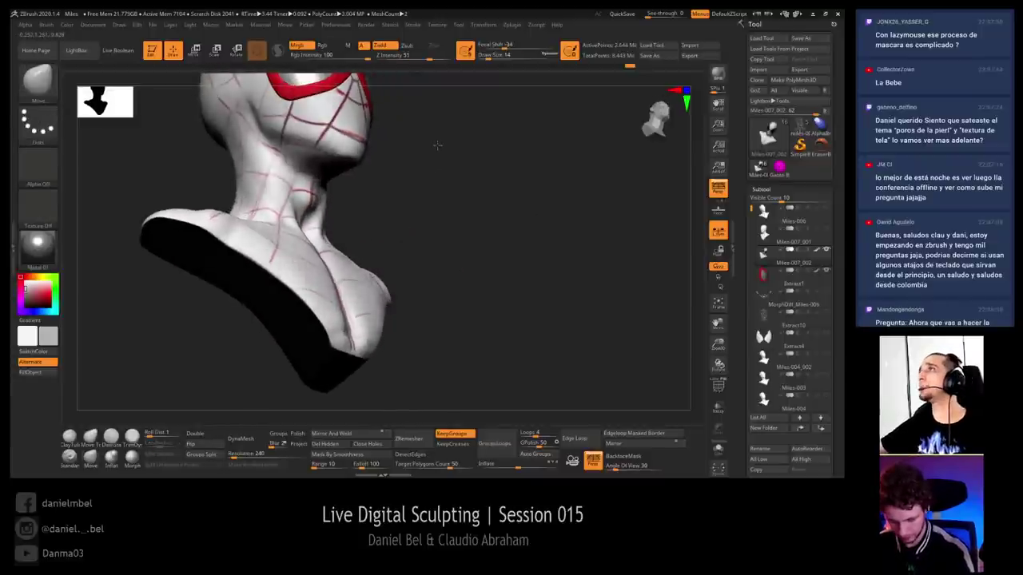
left_click_drag(312, 156, 280, 278, "ctrl")
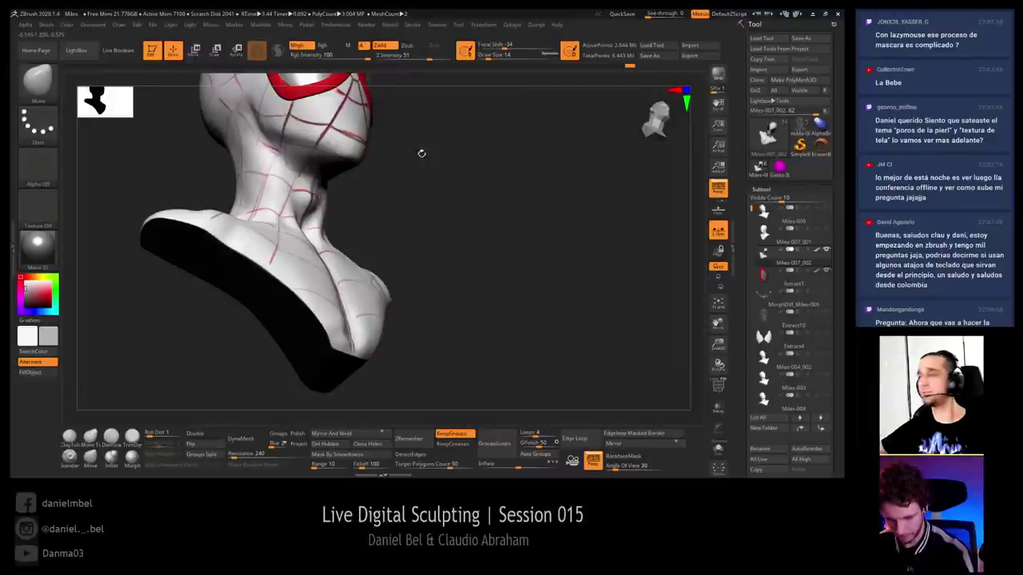
left_click_drag(420, 154, 389, 165)
left_click_drag(310, 160, 406, 144)
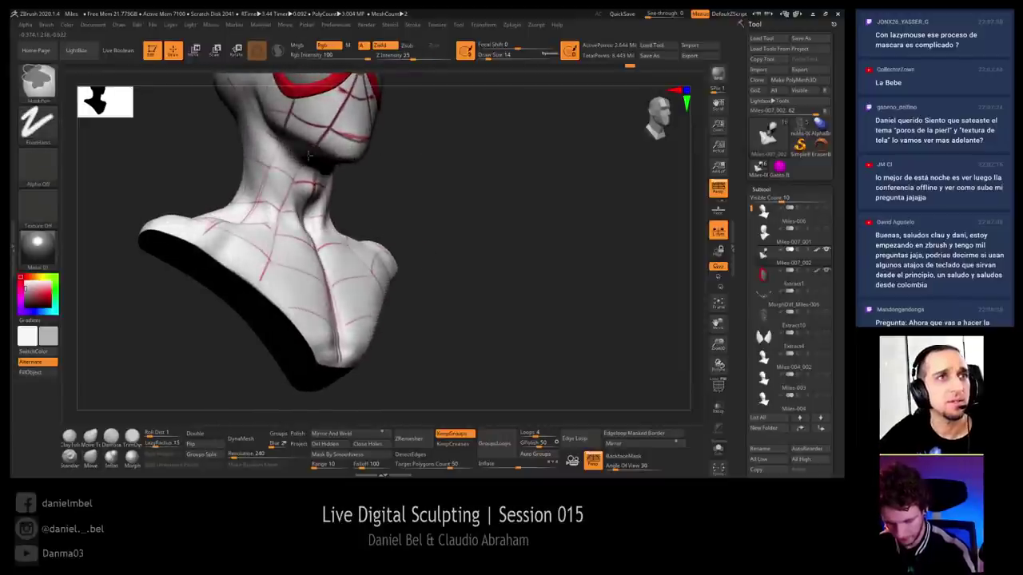
left_click_drag(283, 200, 259, 274, "ctrl")
mouse_move(358, 167)
left_mouse_down()
mouse_move(370, 165)
mouse_move(297, 198)
mouse_move(275, 240)
mouse_move(281, 254)
left_mouse_up()
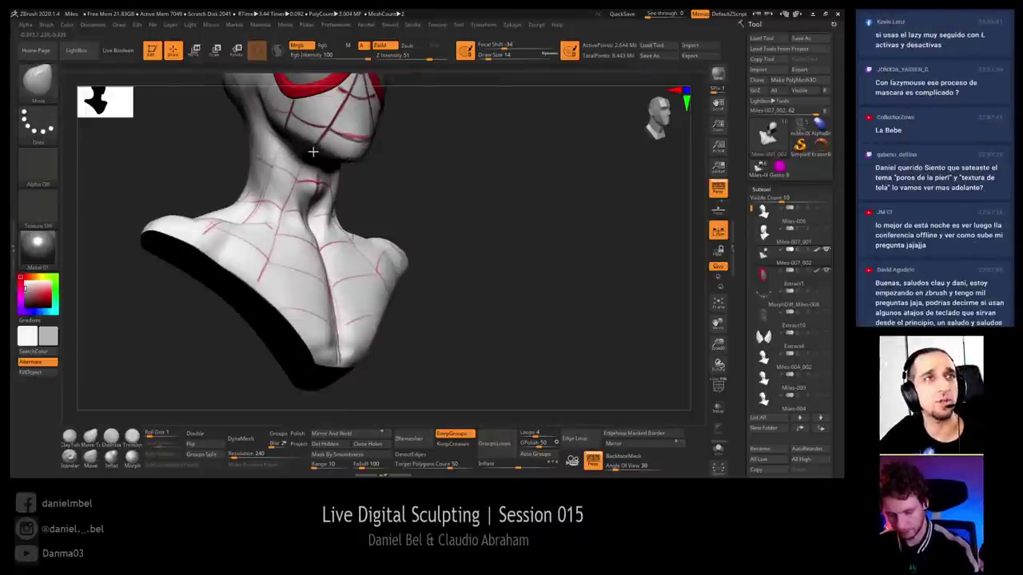
left_click_drag(418, 140, 404, 140)
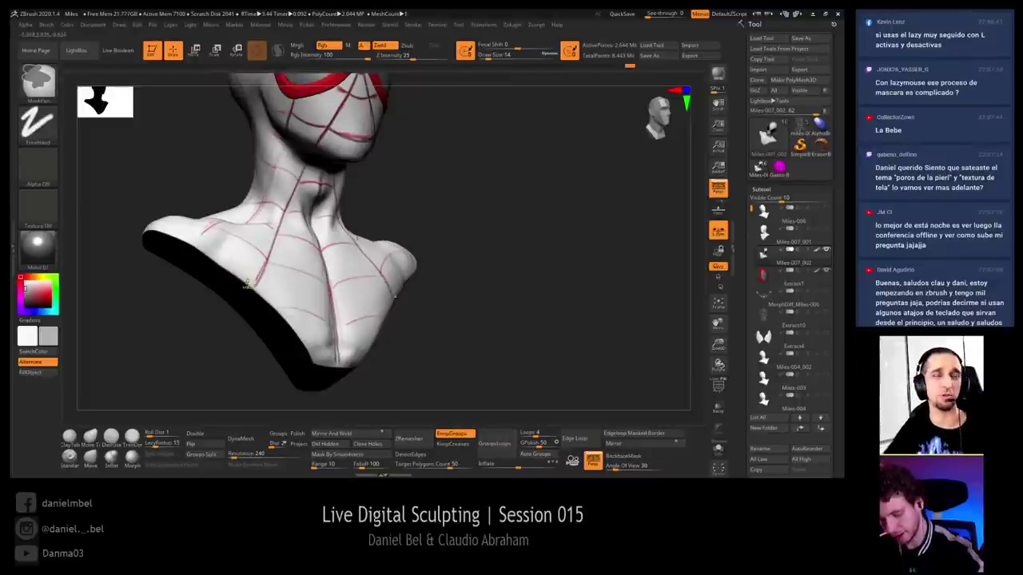
mouse_move(248, 282)
right_mouse_down("shift")
mouse_move(548, 167)
mouse_move(528, 191)
right_mouse_up("shift")
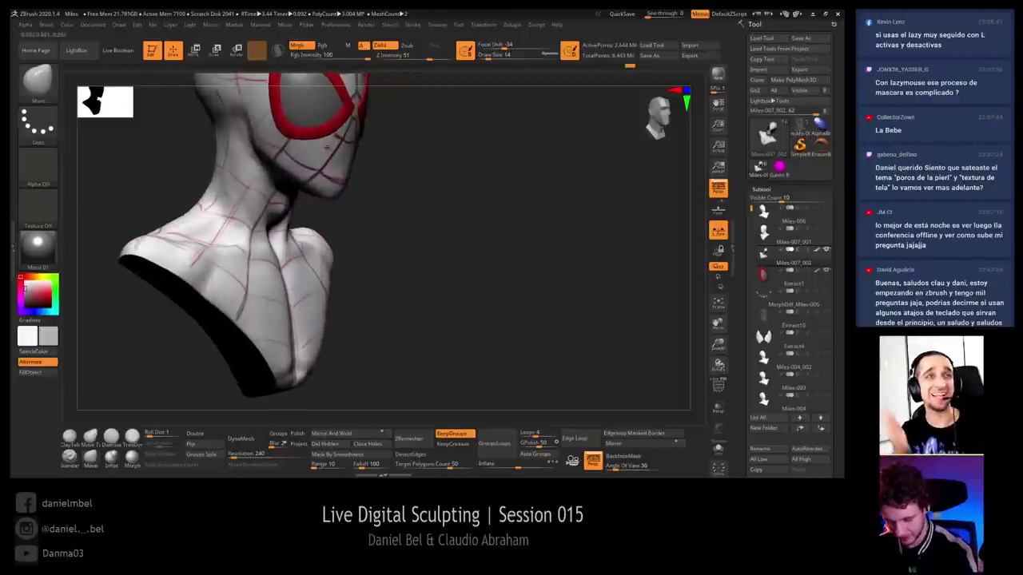
Mask the web line down the side of the neck from the jaw to the collarbone
left_click_drag(409, 140, 409, 135)
key("ctrl")
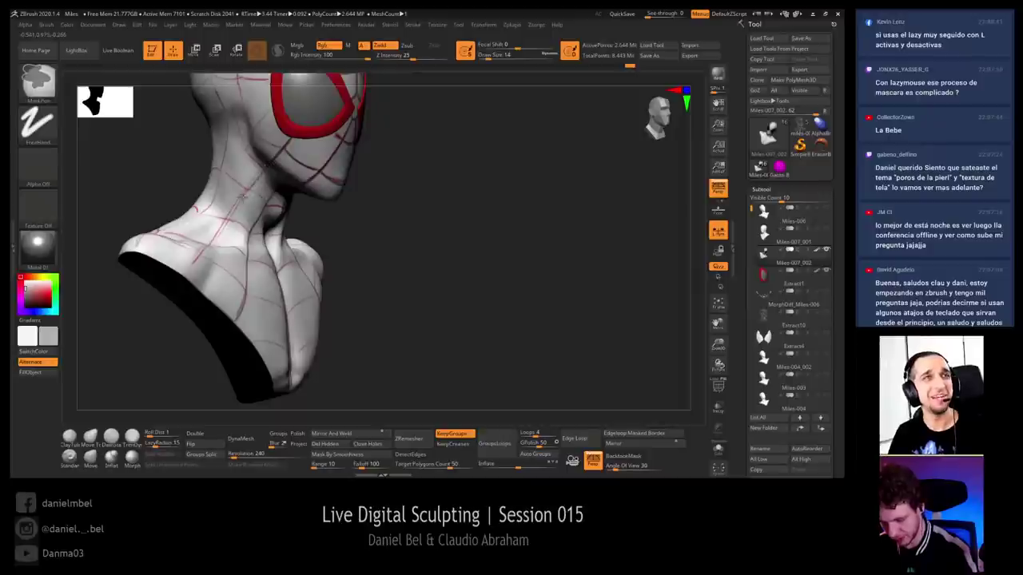
mouse_move(184, 272)
right_mouse_down()
mouse_move(472, 216)
mouse_move(524, 216)
mouse_move(244, 195)
right_mouse_up()
key("ctrl")
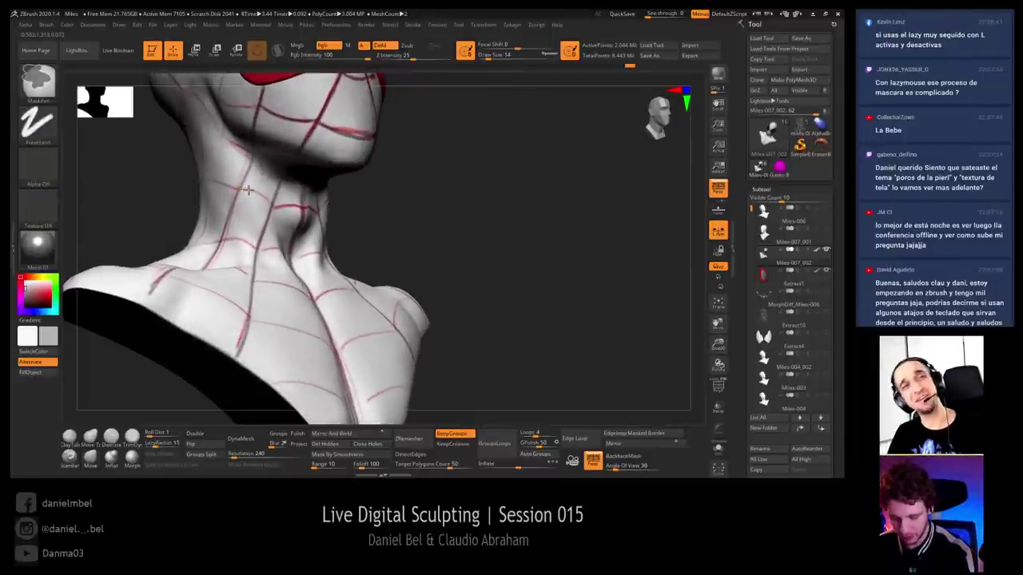
Mask the curved cross strands around the upper neck, linking the radial web lines above the throat hollow
right_click_drag(280, 210, 403, 205)
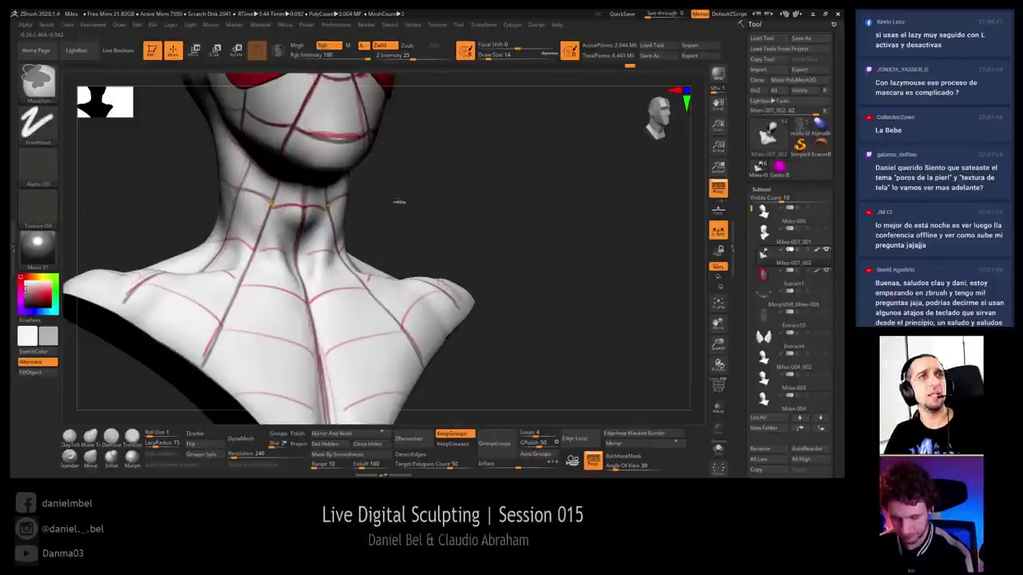
right_click_drag(281, 200, 392, 189)
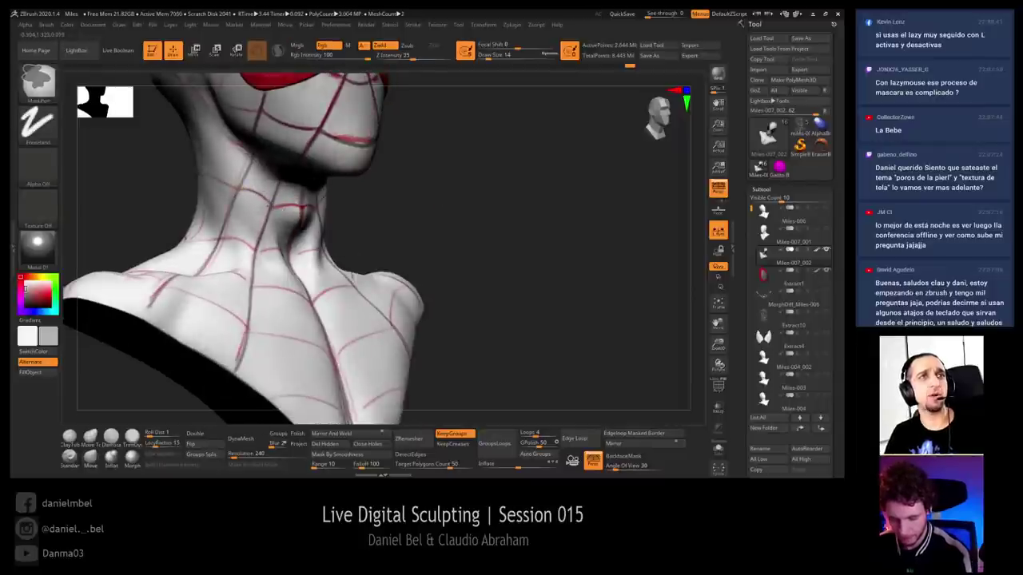
key("ctrl")
right_click_drag(409, 189, 280, 209)
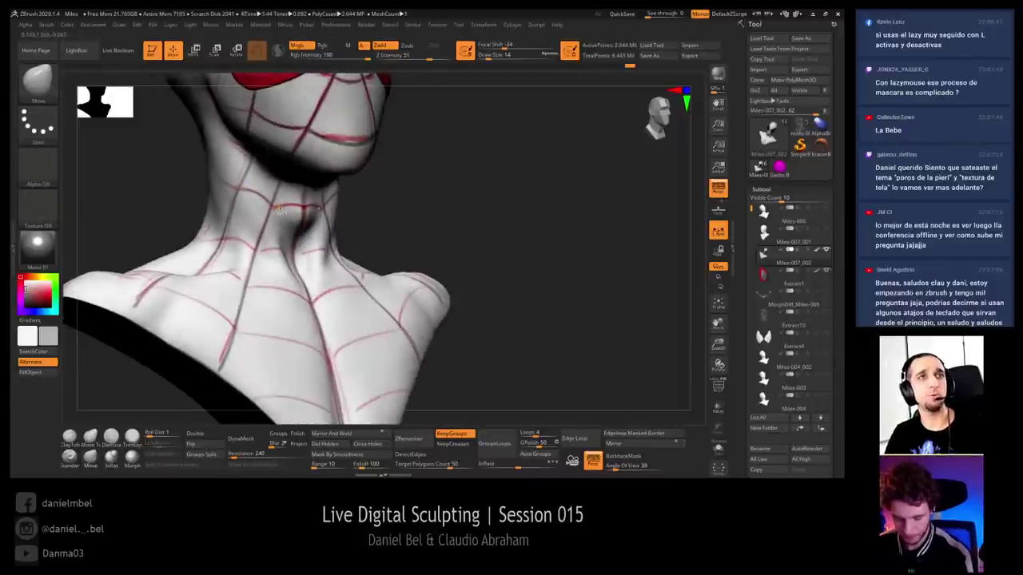
key("ctrl")
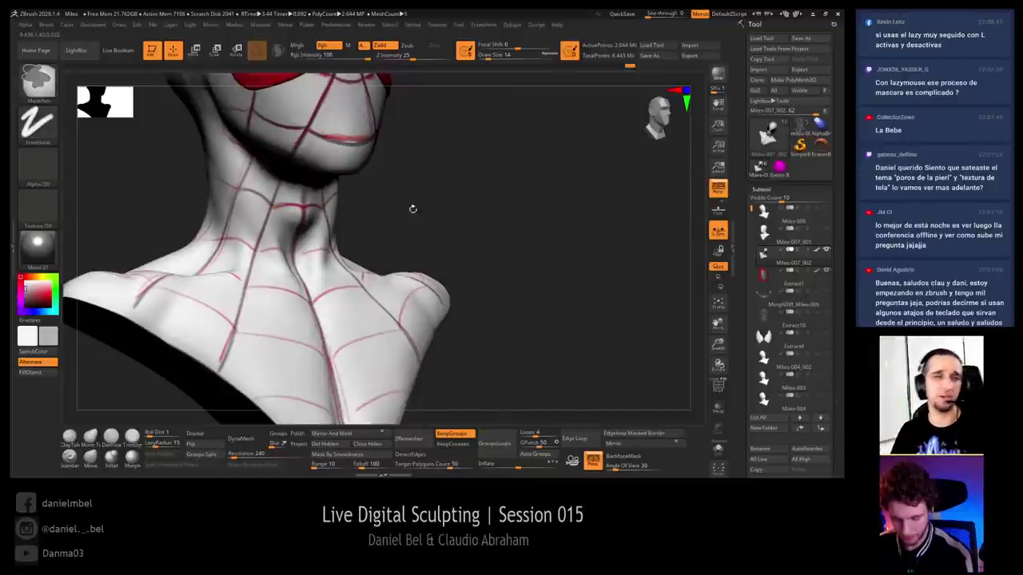
Mask the curved web strand around the base of the neck between the radial lines
mouse_move(457, 219)
left_mouse_down()
mouse_move(268, 236)
mouse_move(272, 225)
mouse_move(265, 248)
left_mouse_up()
key("ctrl")
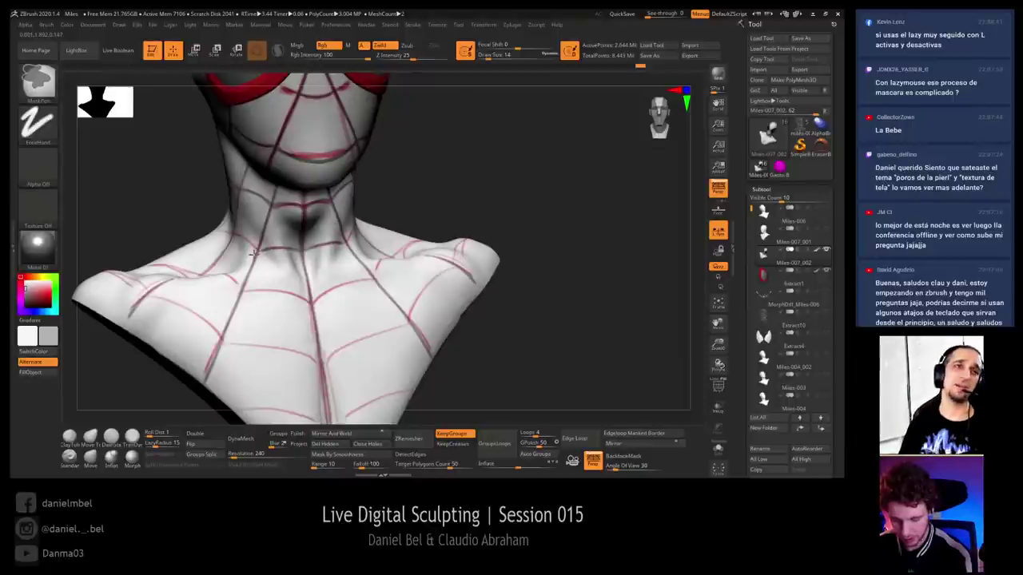
left_click_drag(484, 176, 571, 184)
key("ctrl")
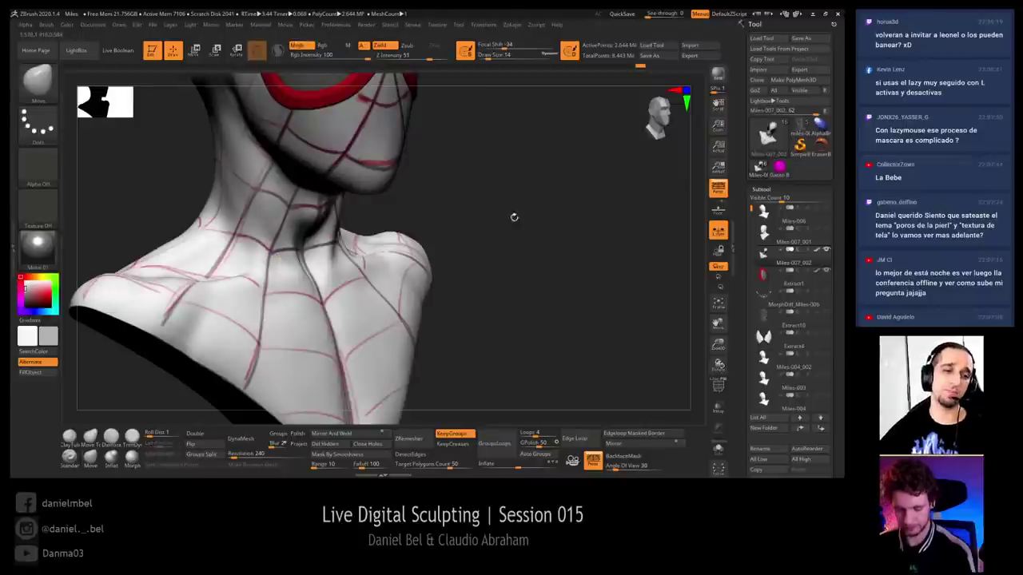
mouse_move(537, 213)
left_mouse_down()
mouse_move(490, 203)
mouse_move(520, 212)
mouse_move(519, 235)
mouse_move(515, 226)
left_mouse_up()
Mask the curved web strand across the upper chest and extend it outward over the collarbone area
key("ctrl")
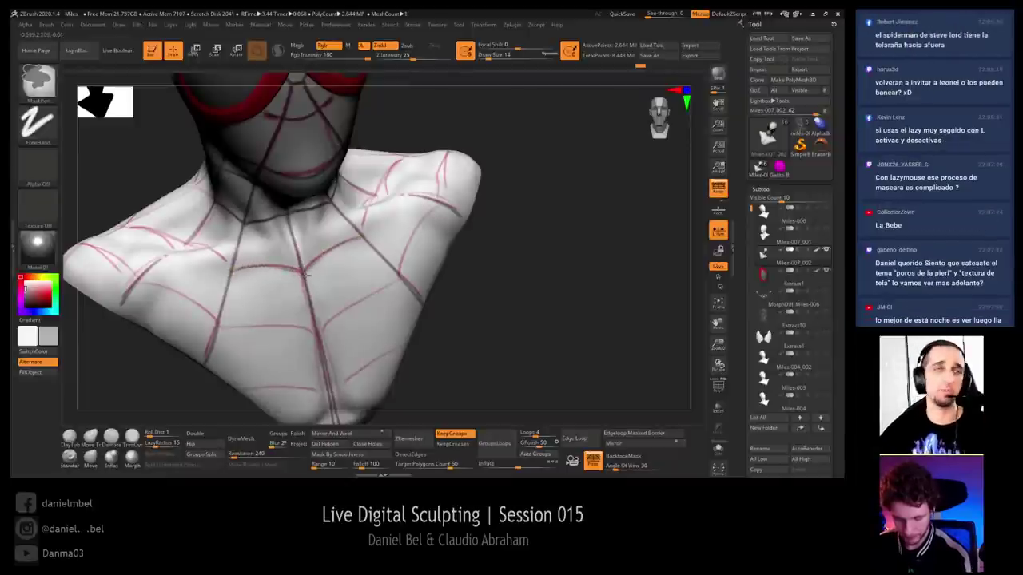
left_click_drag(304, 273, 363, 237, "ctrl")
left_click_drag(524, 274, 529, 309)
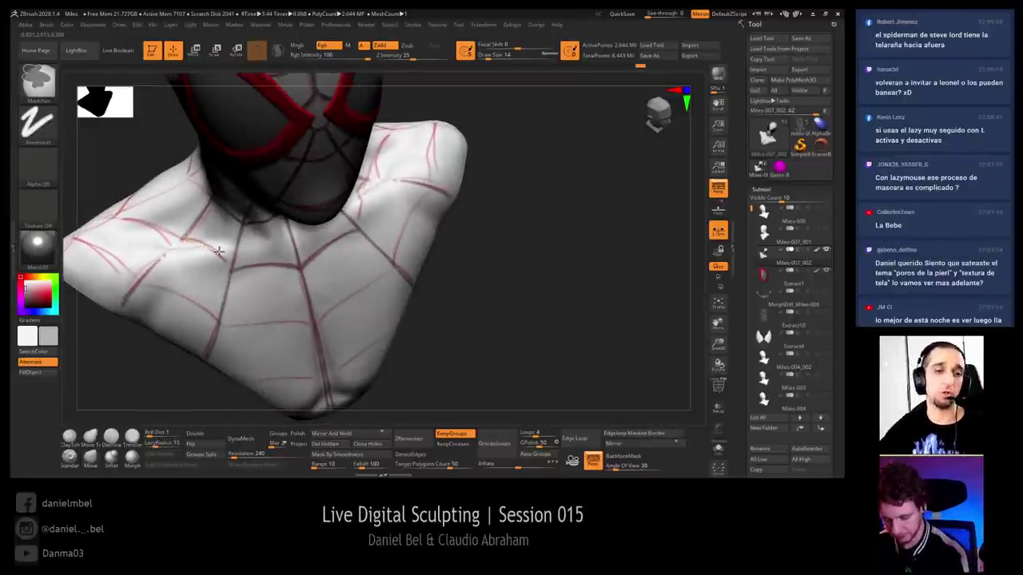
left_click_drag(185, 240, 235, 271, "ctrl")
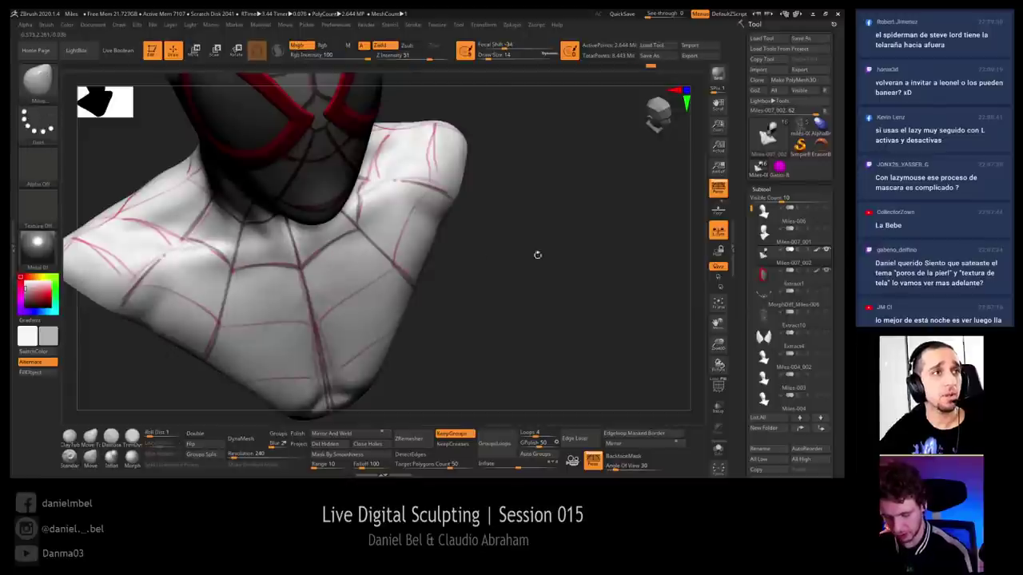
mouse_move(539, 304)
left_mouse_down()
mouse_move(544, 281)
mouse_move(510, 254)
left_mouse_up()
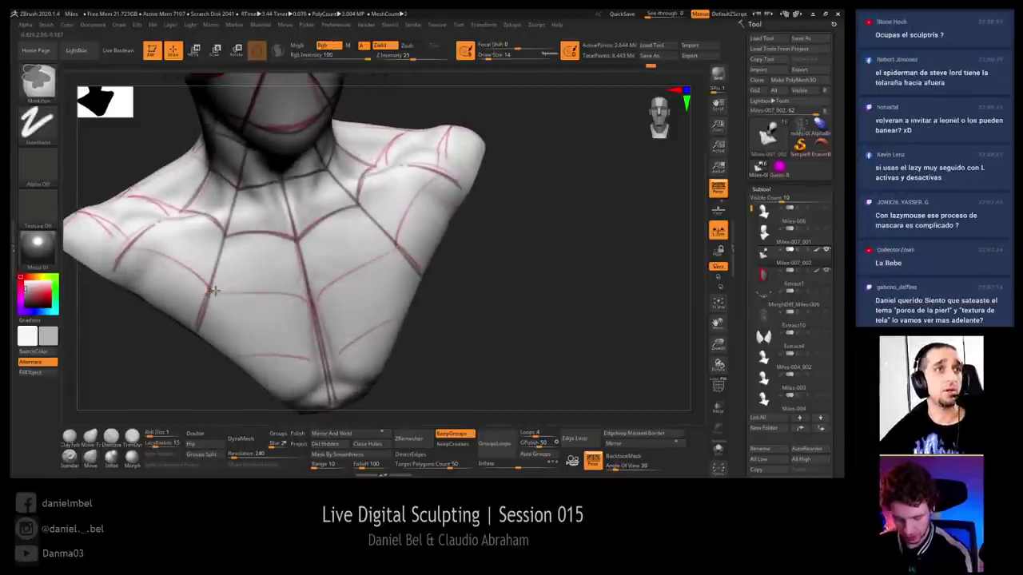
key("ctrl+z")
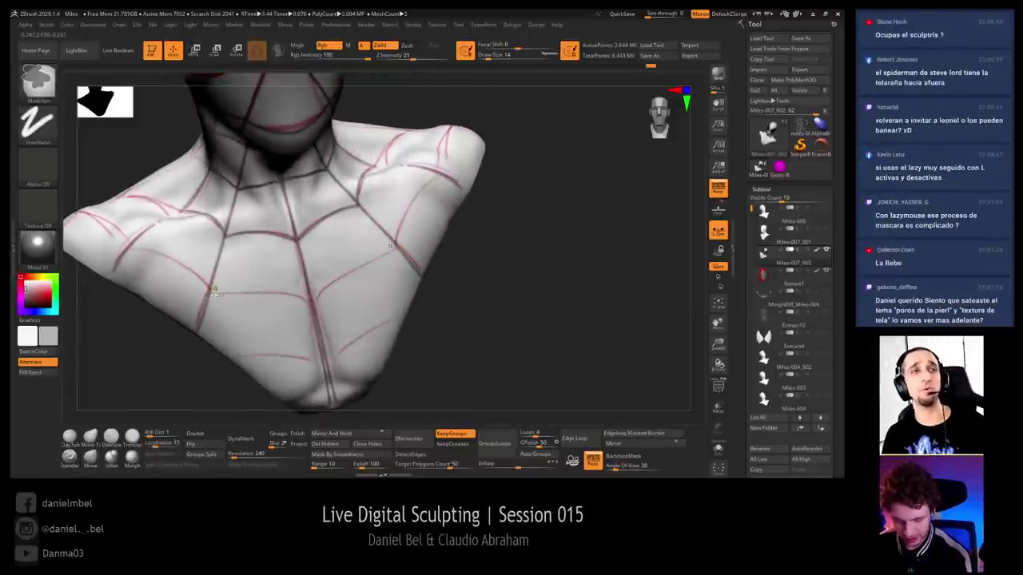
mouse_move(211, 290)
left_mouse_down("ctrl")
mouse_move(310, 302)
mouse_move(378, 255)
left_mouse_up("ctrl")
key("ctrl+z")
key("ctrl+z")
key("b")
key("m")
key("p")
key("ctrl+z")
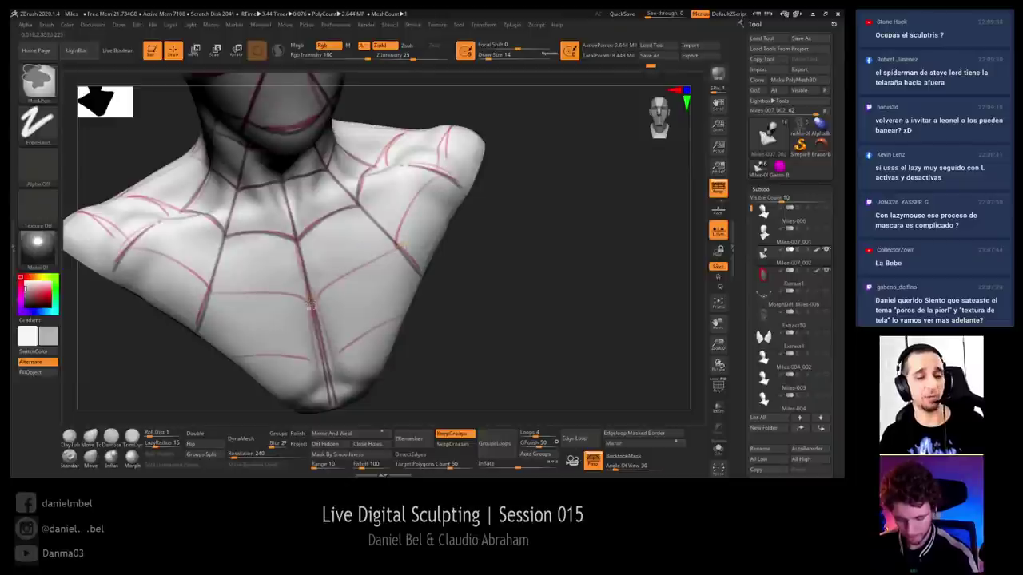
mouse_move(311, 301)
left_mouse_down("ctrl")
mouse_move(363, 255)
mouse_move(401, 245)
left_mouse_up("ctrl")
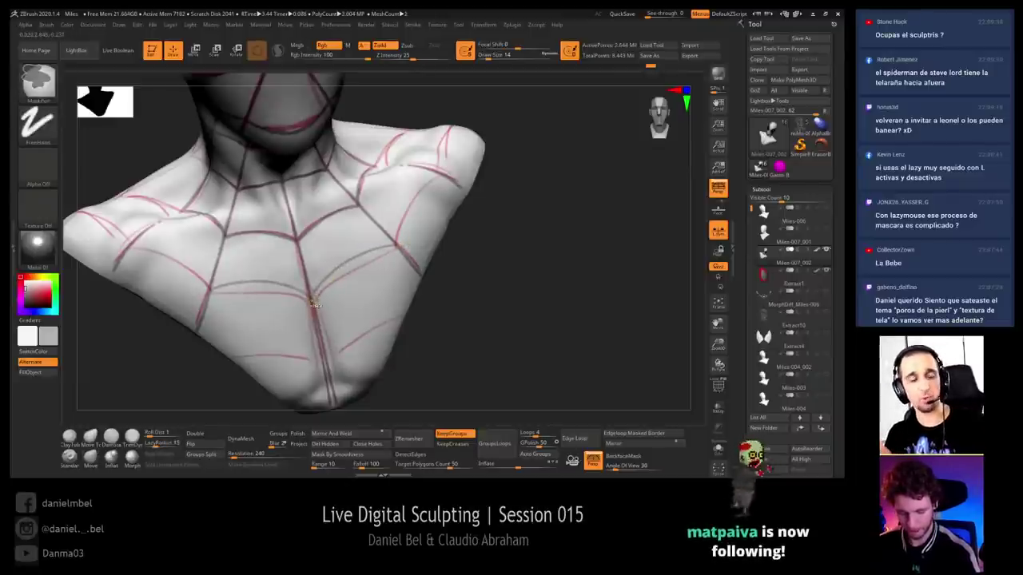
key("ctrl+z")
Mask the arched web strands across the middle and lower chest, linking the centre line with the outer radial lines
left_click_drag(335, 276, 403, 254, "ctrl")
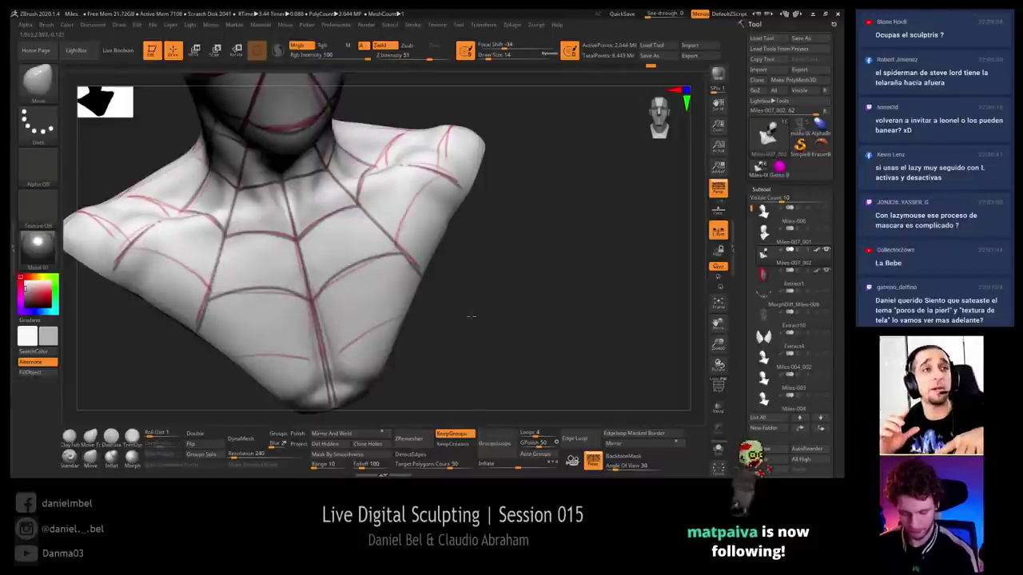
left_click_drag(472, 316, 455, 298, "alt")
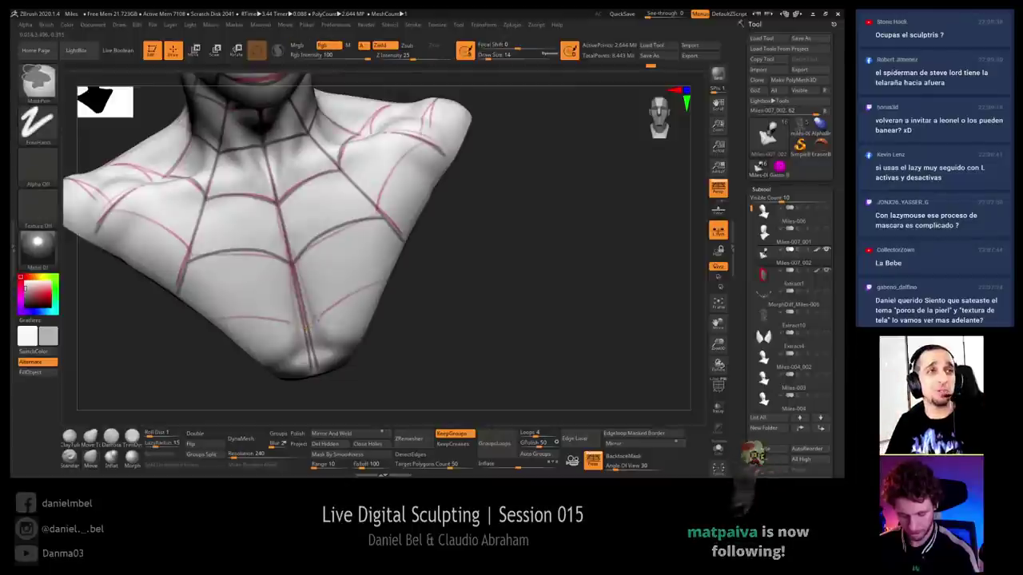
mouse_move(463, 286)
left_mouse_down()
mouse_move(452, 317)
mouse_move(333, 276)
left_mouse_up()
key("ctrl")
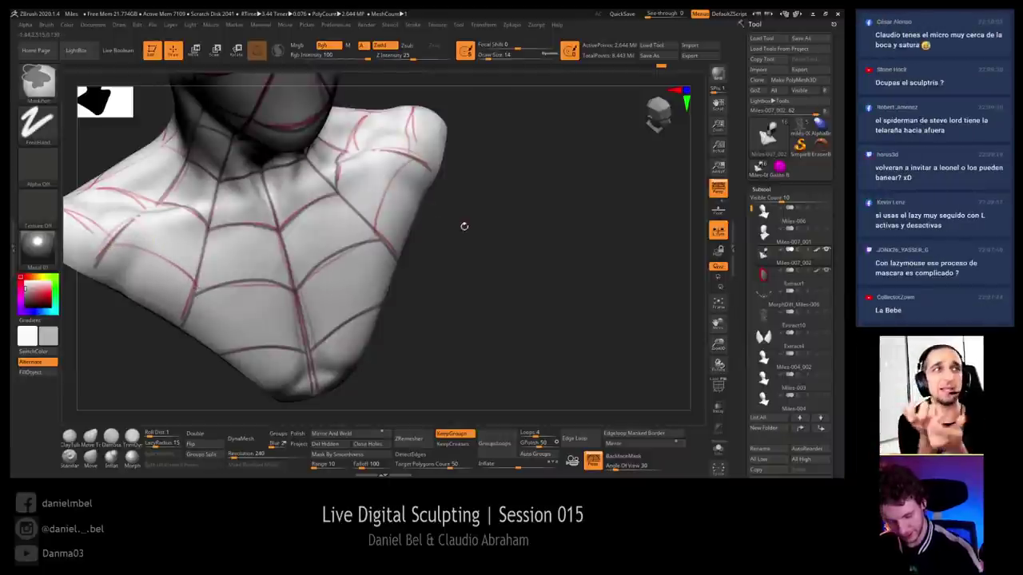
Turn off the painted colour on subtool Miles-007_002 and assign BasicMaterial to display the bust
mouse_move(465, 227)
left_mouse_down()
mouse_move(392, 205)
mouse_move(440, 148)
left_mouse_up()
mouse_move(502, 212)
left_mouse_down()
mouse_move(495, 201)
mouse_move(500, 229)
left_mouse_up()
left_click(816, 255)
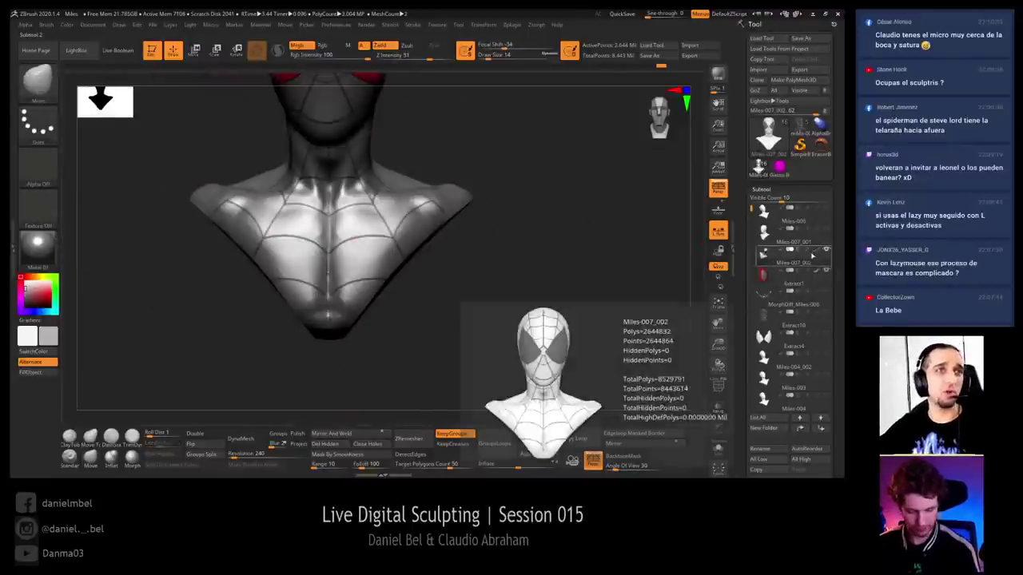
left_click(38, 244)
left_click(134, 345)
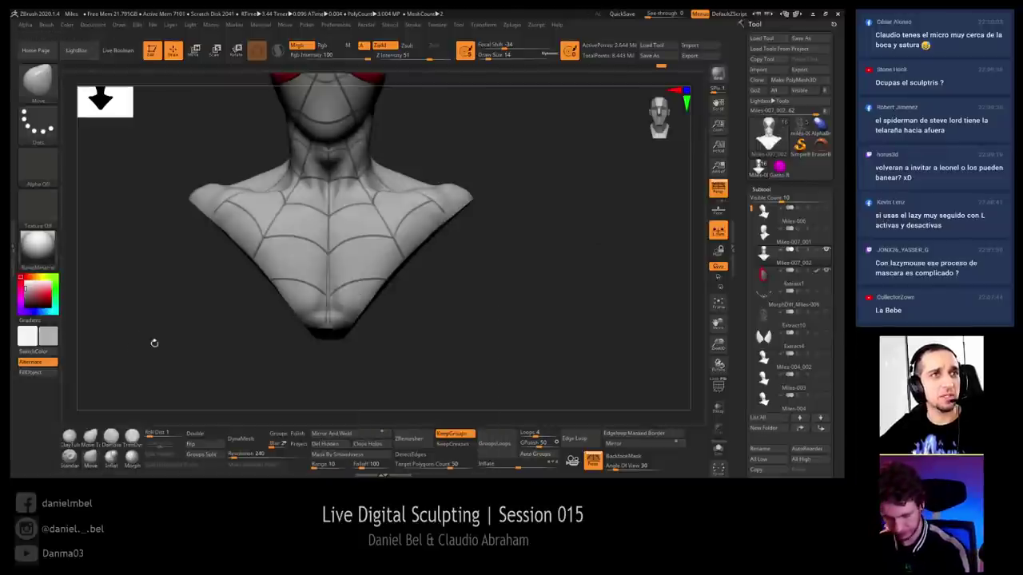
Touch up the web mask on the lower chest, evening out the centre line down to the bust's bottom edge
mouse_move(479, 296)
left_mouse_down("alt")
mouse_move(484, 311)
mouse_move(484, 288)
mouse_move(472, 304)
mouse_move(487, 322)
mouse_move(497, 297)
mouse_move(433, 349)
left_mouse_up("alt")
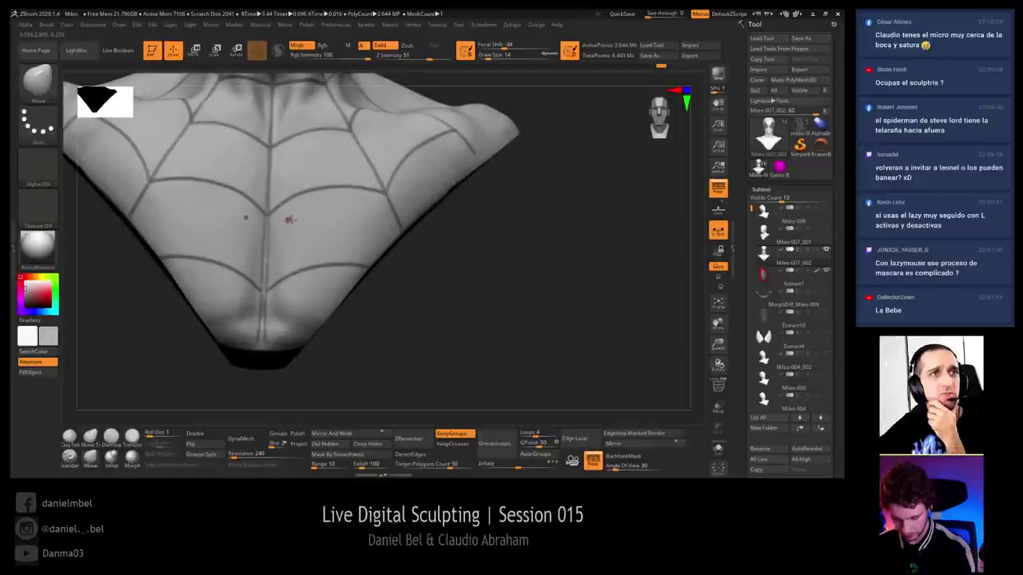
left_click_drag(437, 282, 477, 270)
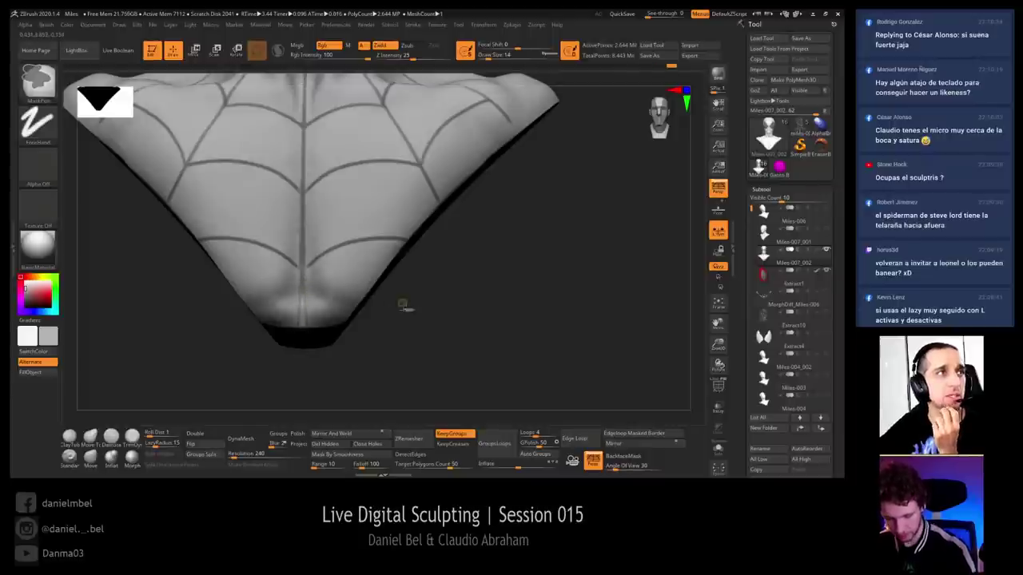
mouse_move(404, 306)
left_mouse_down()
mouse_move(507, 317)
mouse_move(399, 292)
left_mouse_up()
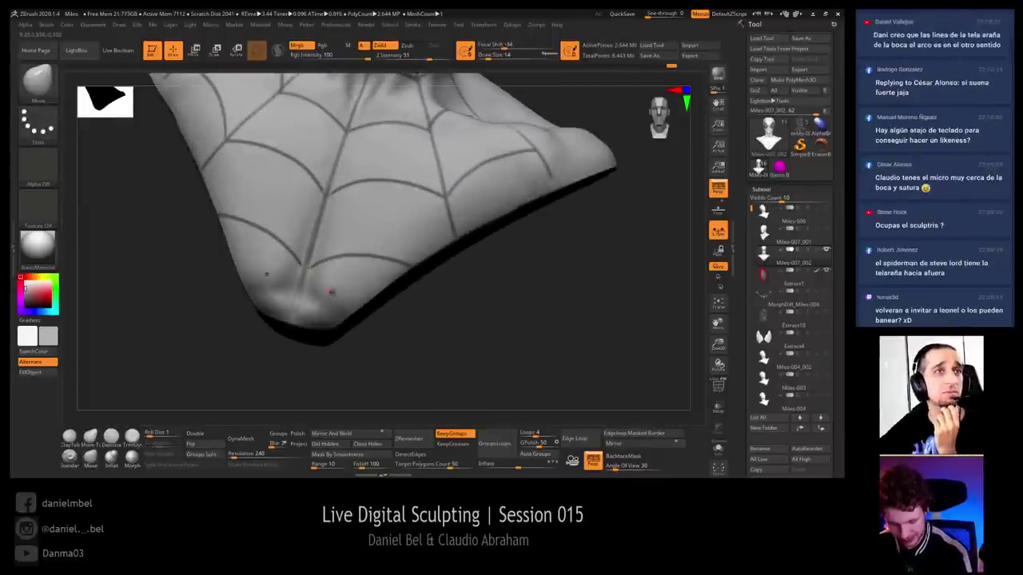
right_click_drag(330, 292, 382, 285)
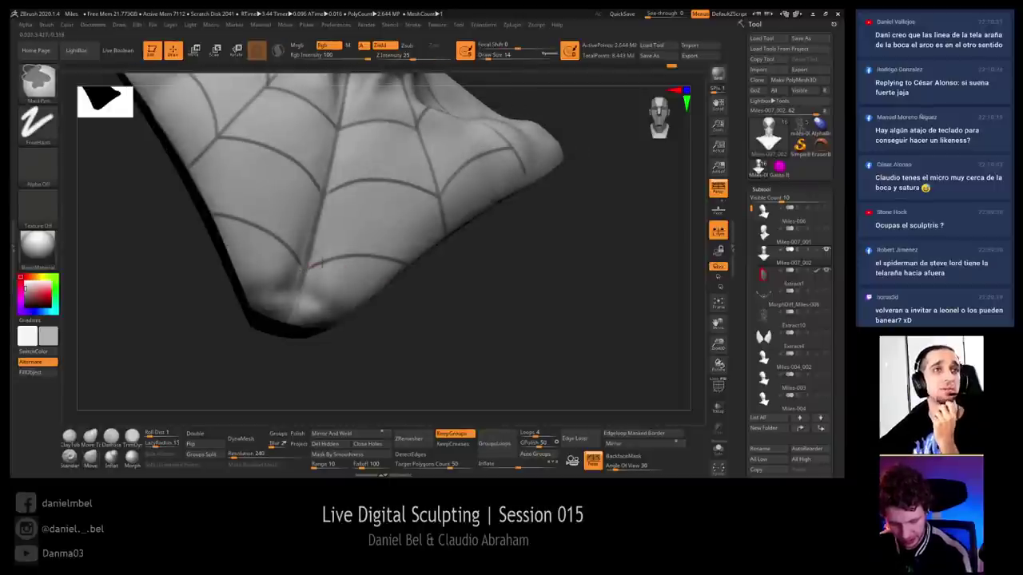
mouse_move(370, 359)
left_mouse_down()
mouse_move(420, 375)
mouse_move(388, 386)
mouse_move(406, 392)
mouse_move(221, 329)
mouse_move(306, 258)
left_mouse_up()
key("ctrl")
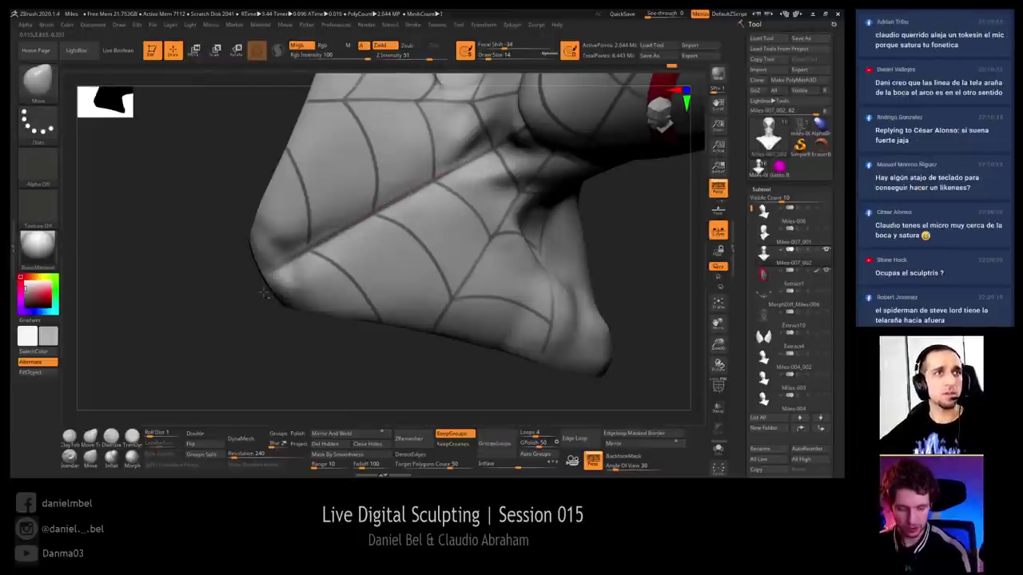
Refine the centre web mask line along the chest toward the base of the neck
left_click_drag(631, 232, 560, 227)
left_click_drag(612, 192, 562, 183)
key("ctrl")
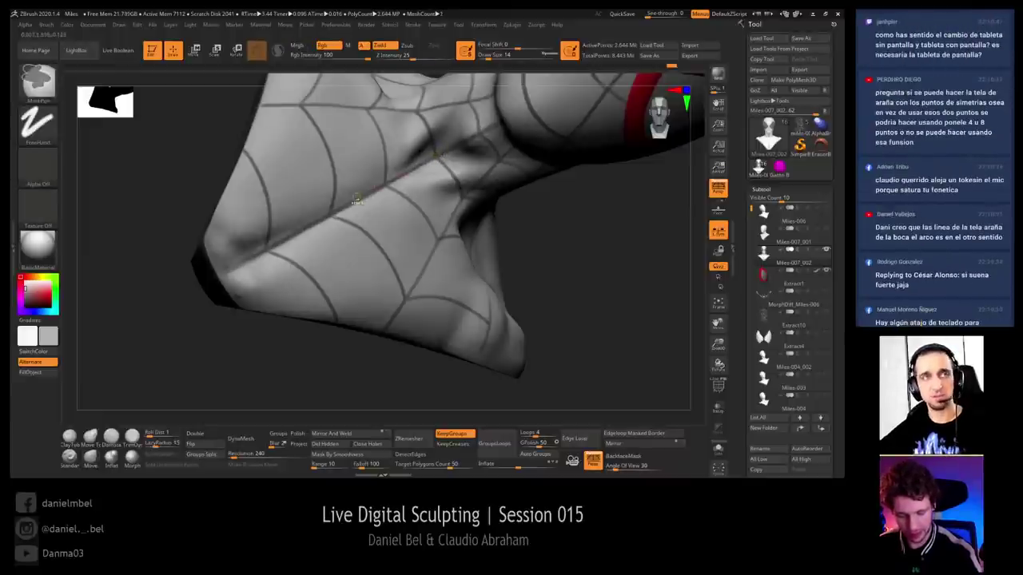
mouse_move(568, 267)
left_mouse_down()
mouse_move(558, 288)
mouse_move(575, 287)
mouse_move(574, 269)
mouse_move(560, 297)
mouse_move(565, 201)
mouse_move(472, 207)
mouse_move(495, 215)
mouse_move(473, 205)
mouse_move(473, 235)
mouse_move(494, 176)
mouse_move(490, 189)
mouse_move(471, 174)
left_mouse_up()
key("ctrl")
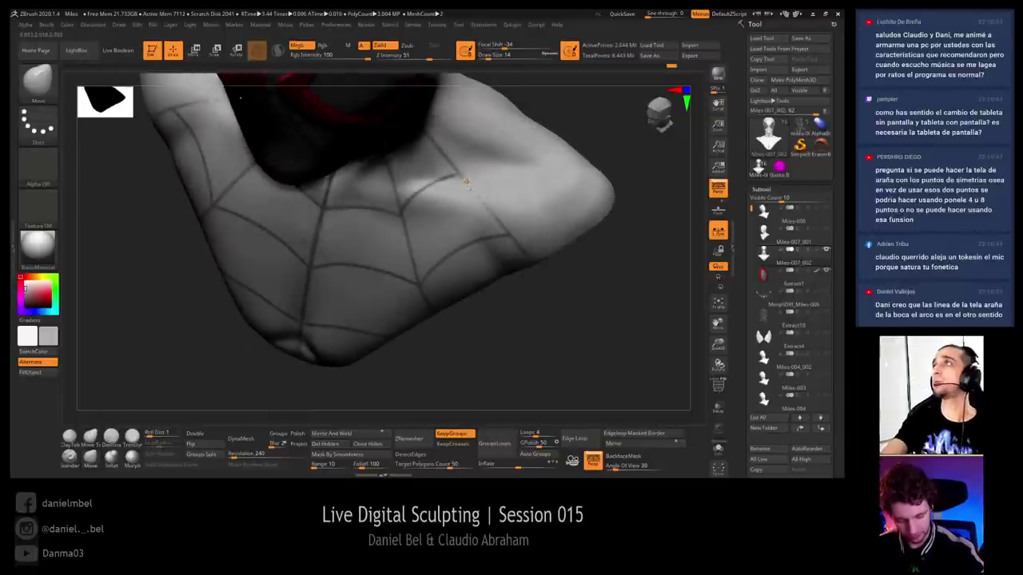
Close the gap in the outer radial web mask line across the collarbone and shoulder area
key("ctrl")
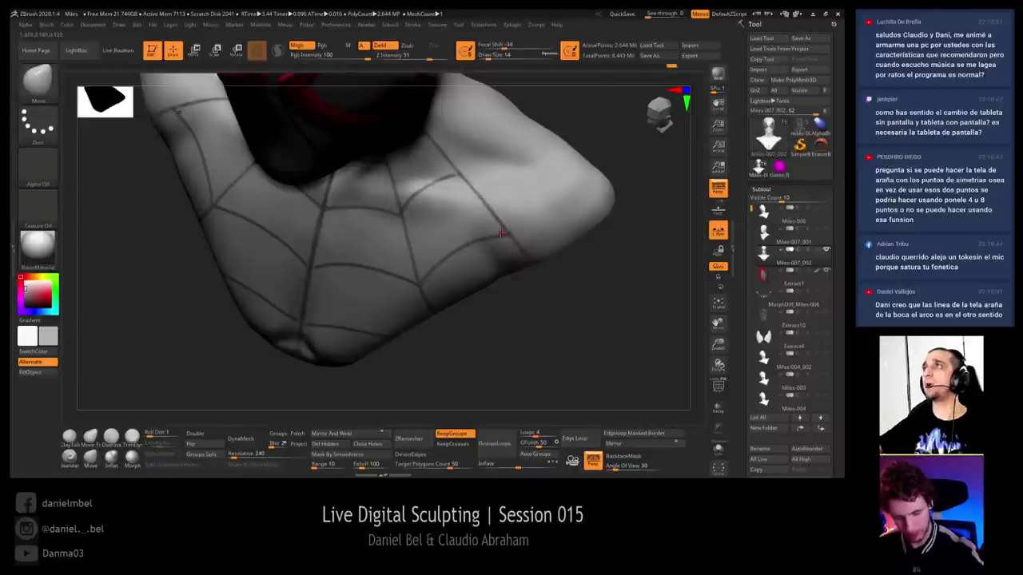
mouse_move(502, 235)
right_mouse_down()
mouse_move(489, 189)
mouse_move(449, 237)
right_mouse_up()
left_click_drag(449, 237, 464, 209)
key("ctrl")
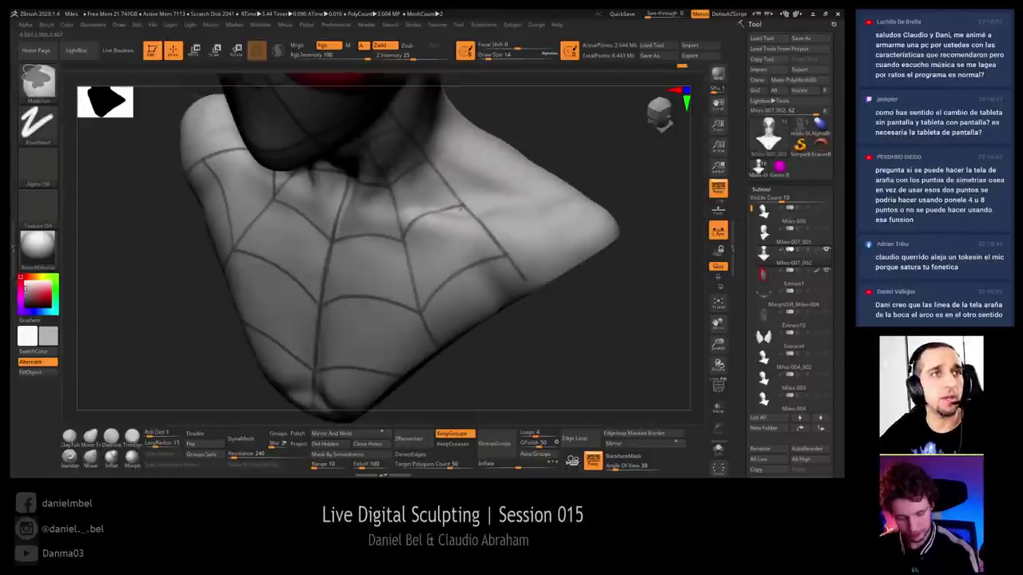
right_click_drag(439, 215, 369, 241)
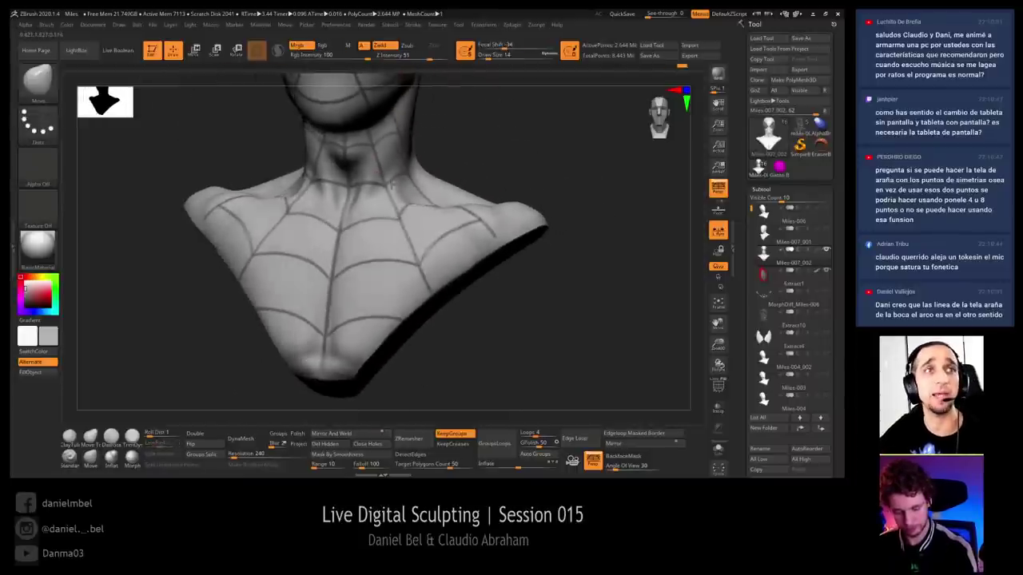
Inspect the masked web lines on the neck, chest and face from several angles
key("space")
left_click(385, 192)
right_click_drag(336, 159, 334, 231)
mouse_move(334, 231)
left_mouse_down()
mouse_move(333, 259)
mouse_move(330, 238)
left_mouse_up()
key("ctrl")
mouse_move(331, 240)
right_mouse_down()
mouse_move(335, 214)
mouse_move(339, 231)
mouse_move(452, 205)
right_mouse_up()
mouse_move(468, 205)
left_mouse_down()
mouse_move(474, 266)
mouse_move(487, 226)
mouse_move(502, 261)
left_mouse_up()
right_click_drag(353, 268, 342, 214)
left_click_drag(340, 214, 514, 218)
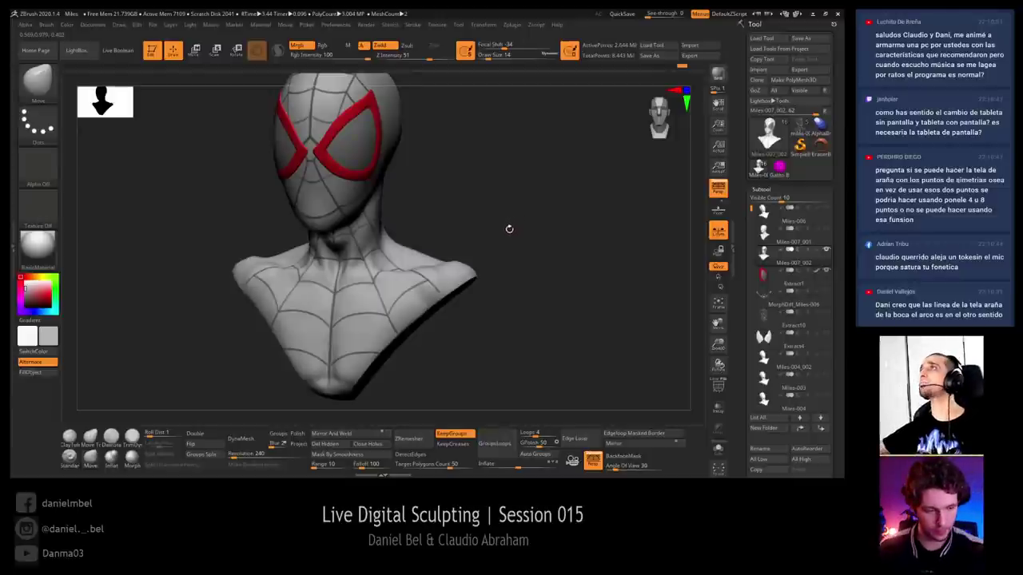
Extract the masked web from Miles-007_002 as a new subtool with 0.003 thickness and accept the extraction
left_click(779, 199)
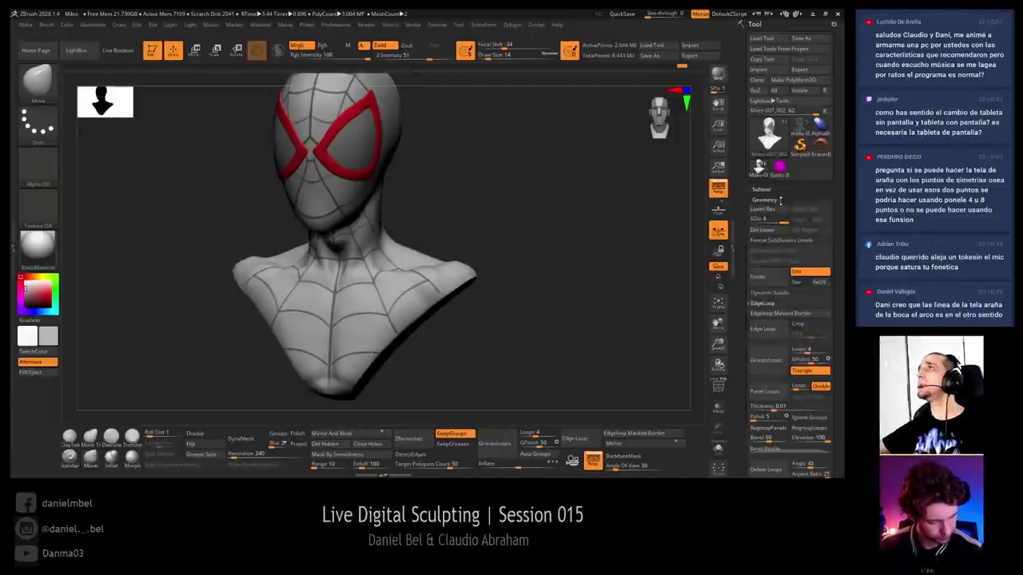
left_click(763, 189)
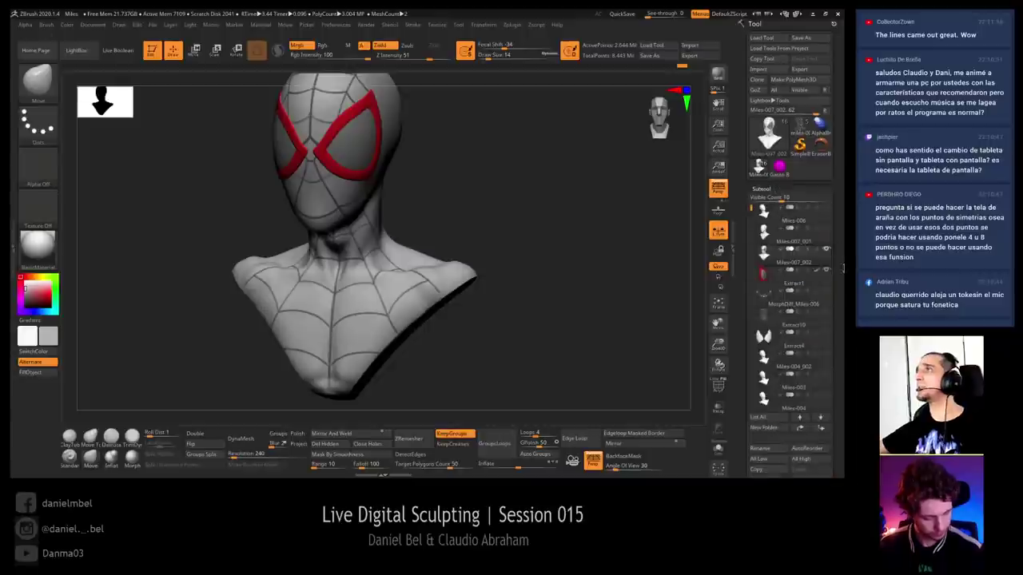
left_click_drag(831, 340, 816, 256)
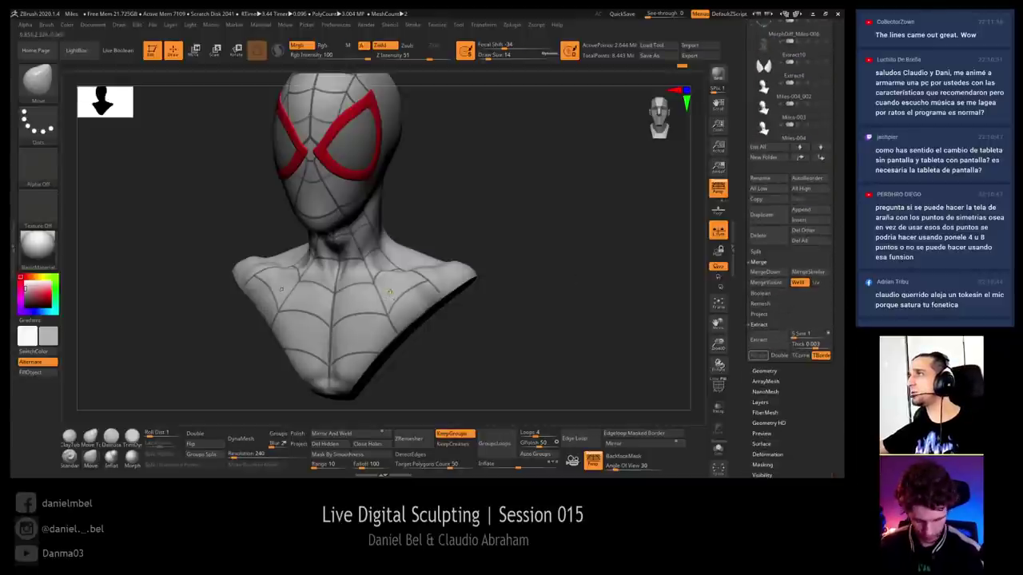
right_click_drag(466, 253, 432, 284, "ctrl")
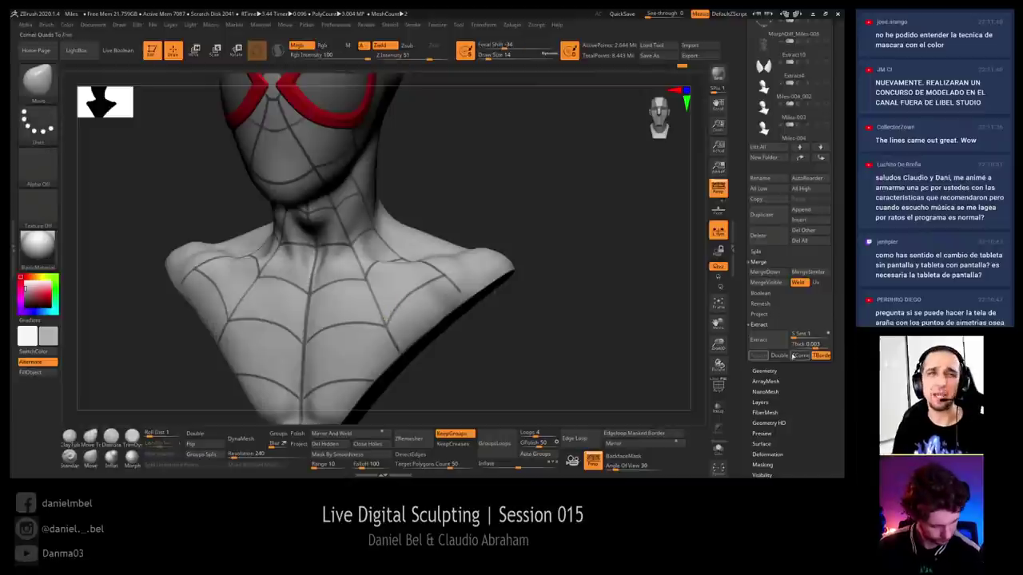
left_click(775, 342)
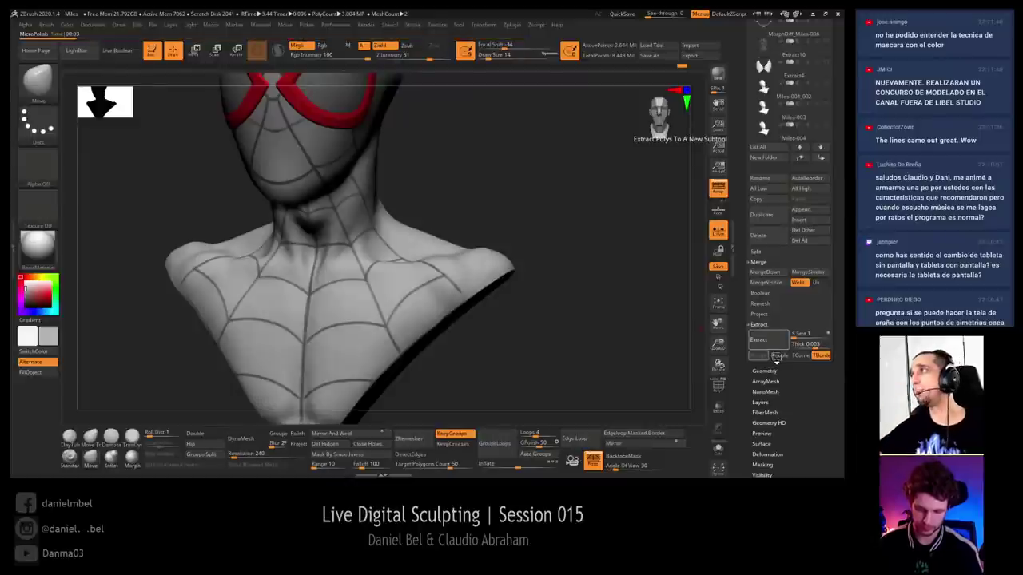
left_click(759, 355)
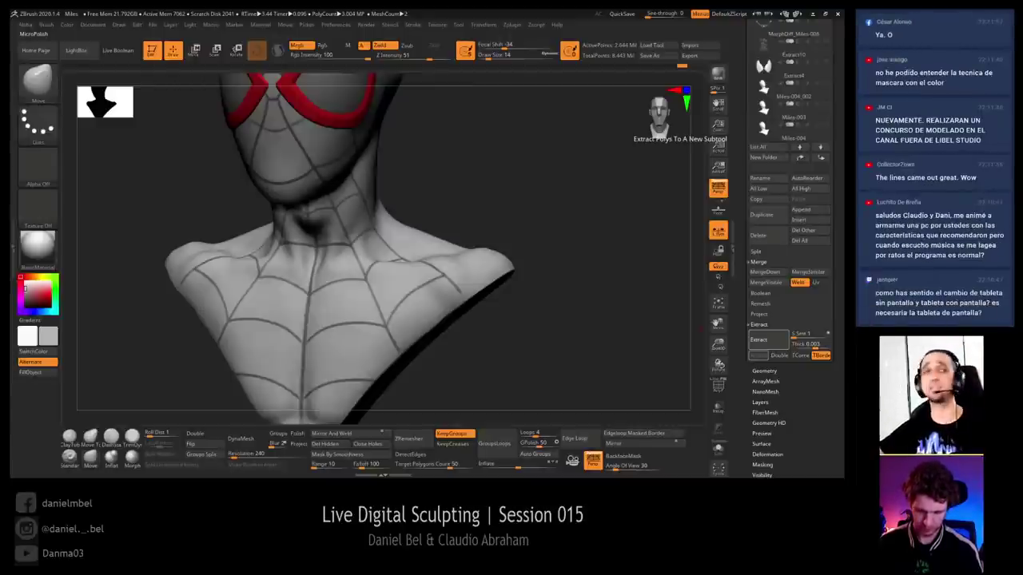
left_click(759, 339)
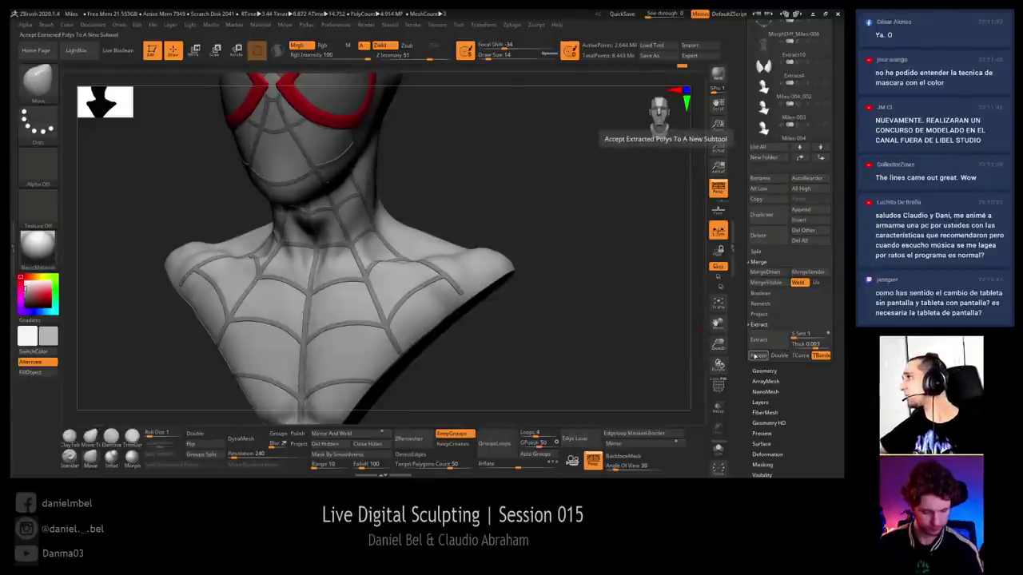
left_click(758, 356)
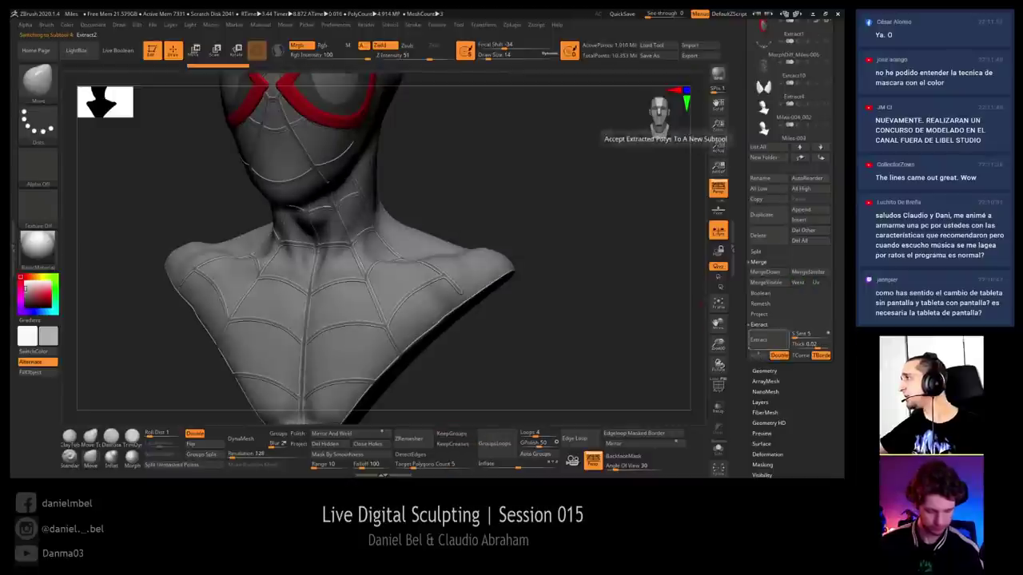
Isolate the extracted web subtool and display its polygroup colours
scroll(791, 128, "up", 3)
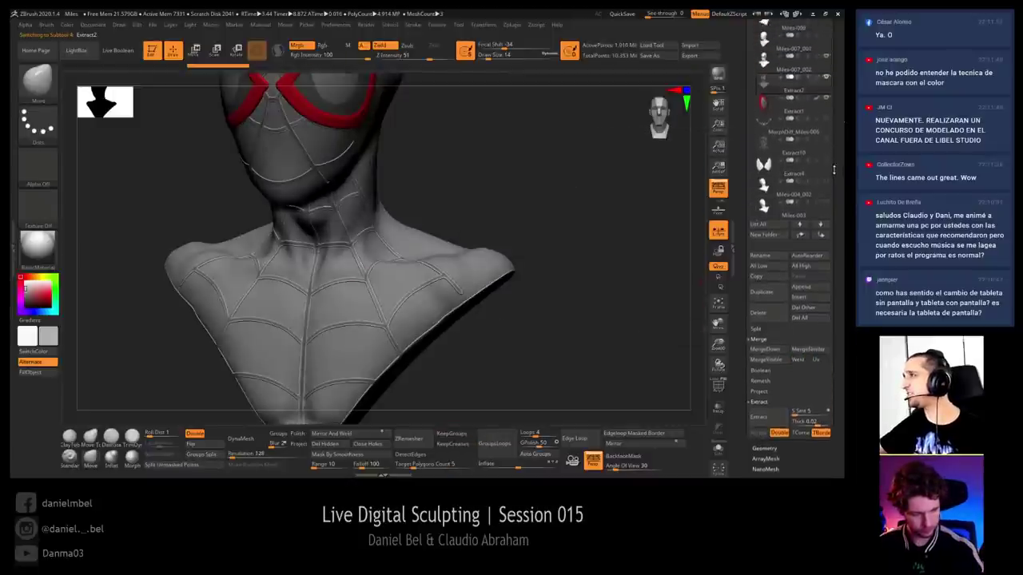
mouse_move(769, 136)
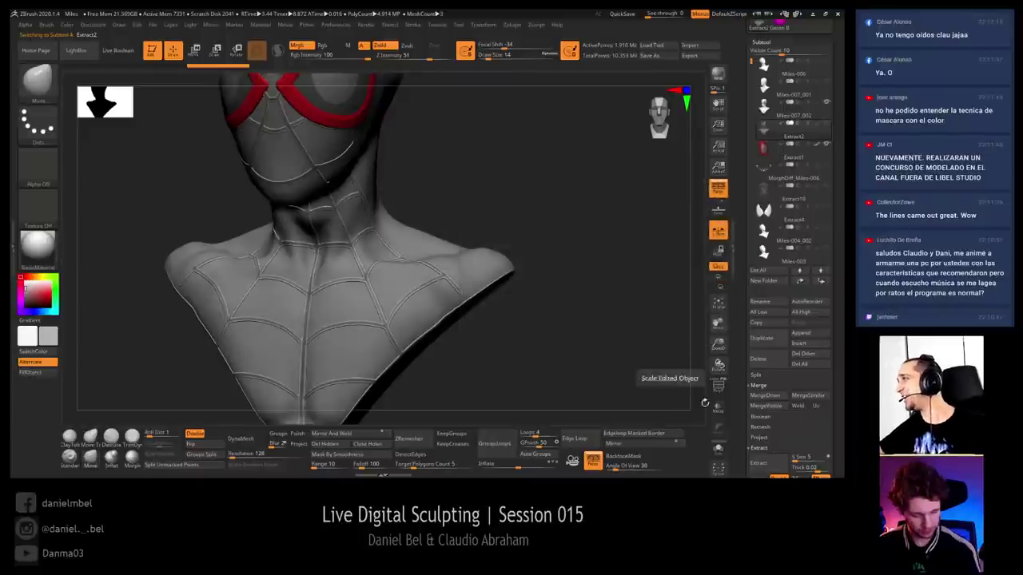
left_click(718, 449)
left_click_drag(523, 273, 527, 310)
key("shift+f")
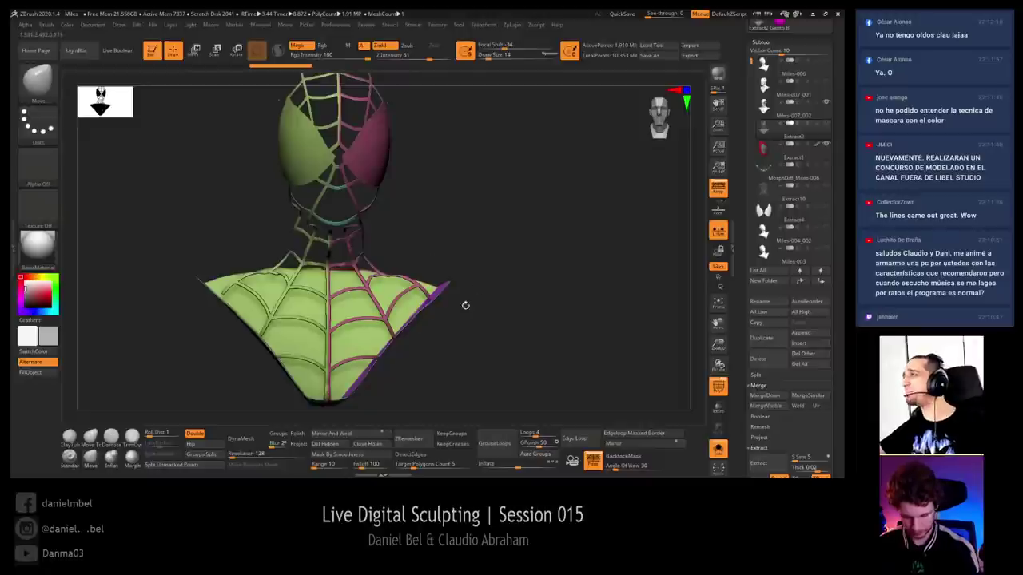
Test which pieces of the extracted web are connected by masking them with Transpose, clearing the mask each time
key("r")
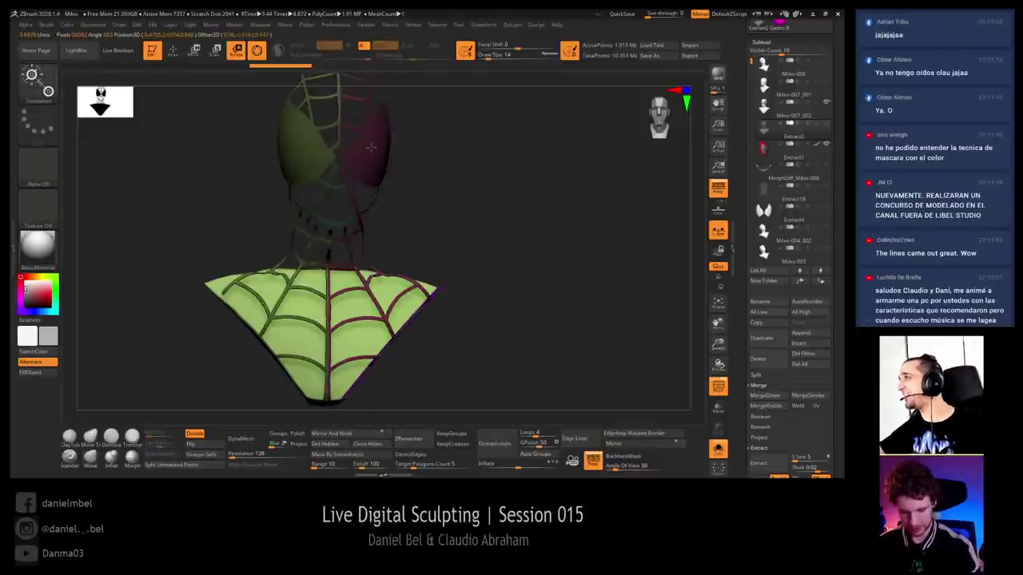
left_click_drag(372, 183, 494, 264, "ctrl")
left_click(466, 233, "ctrl")
key("q")
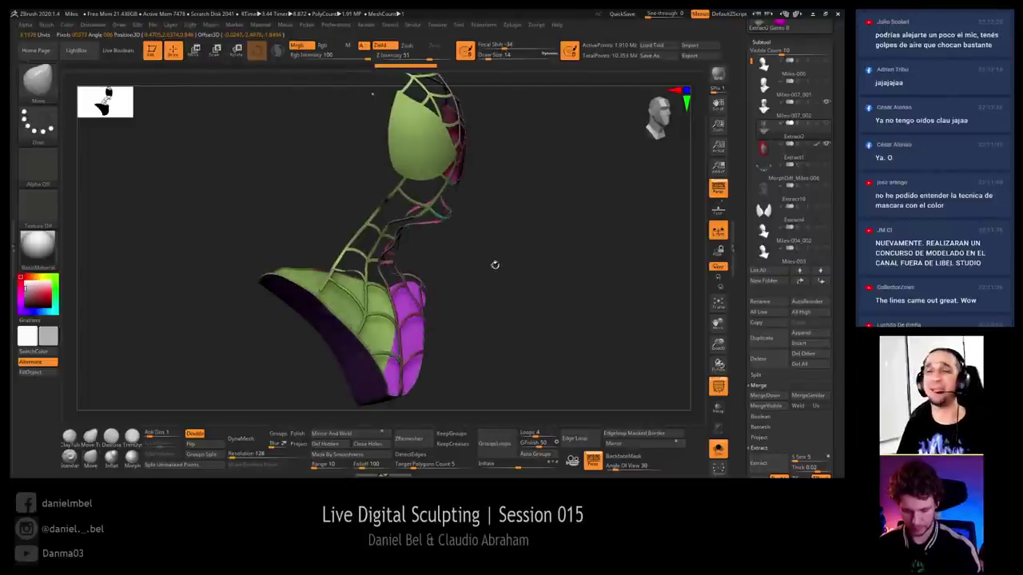
key("r")
left_click(365, 376, "ctrl")
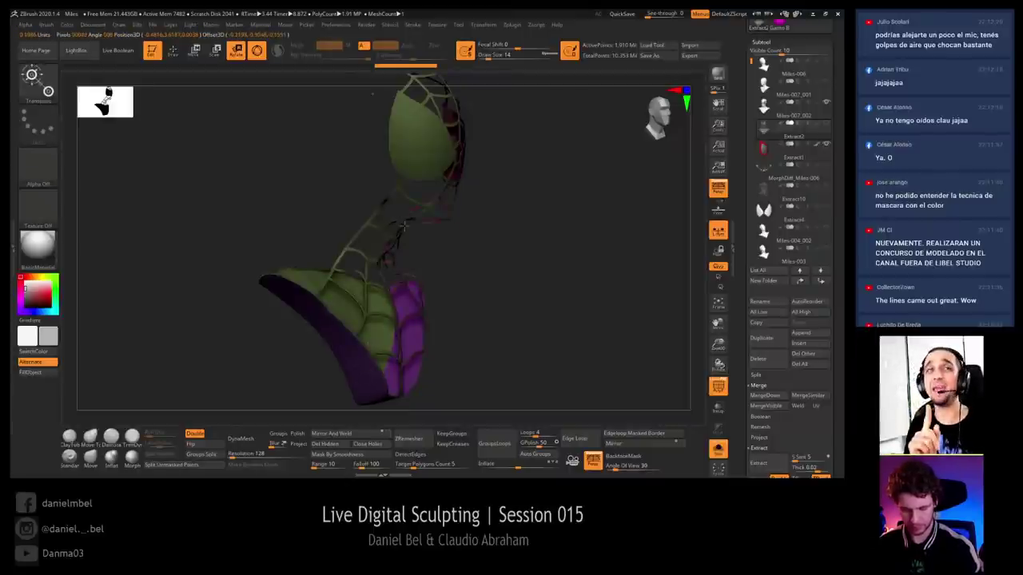
left_click(512, 245, "ctrl")
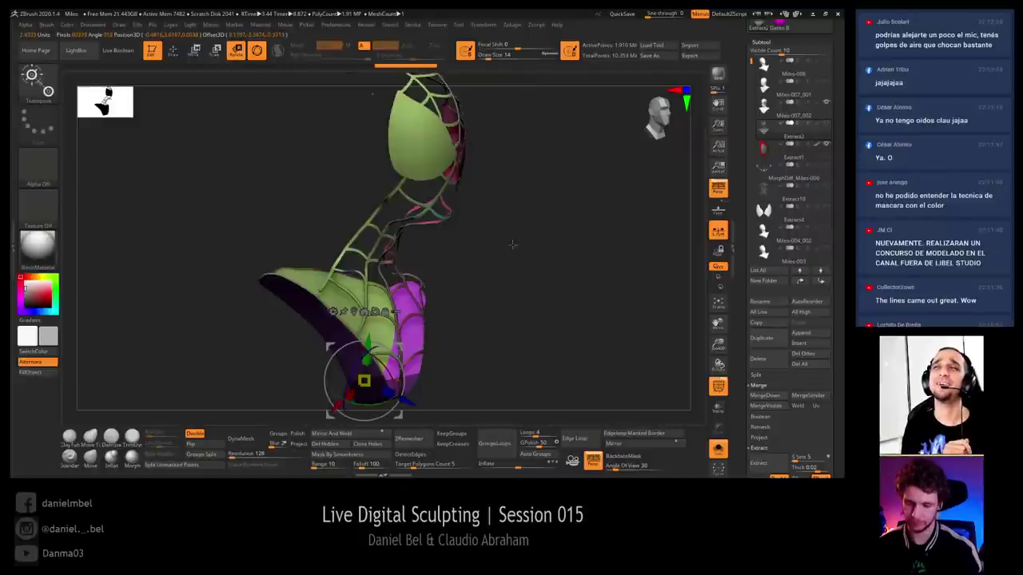
key("q")
mouse_move(505, 247)
left_mouse_down()
mouse_move(517, 251)
mouse_move(518, 231)
mouse_move(525, 257)
left_mouse_up()
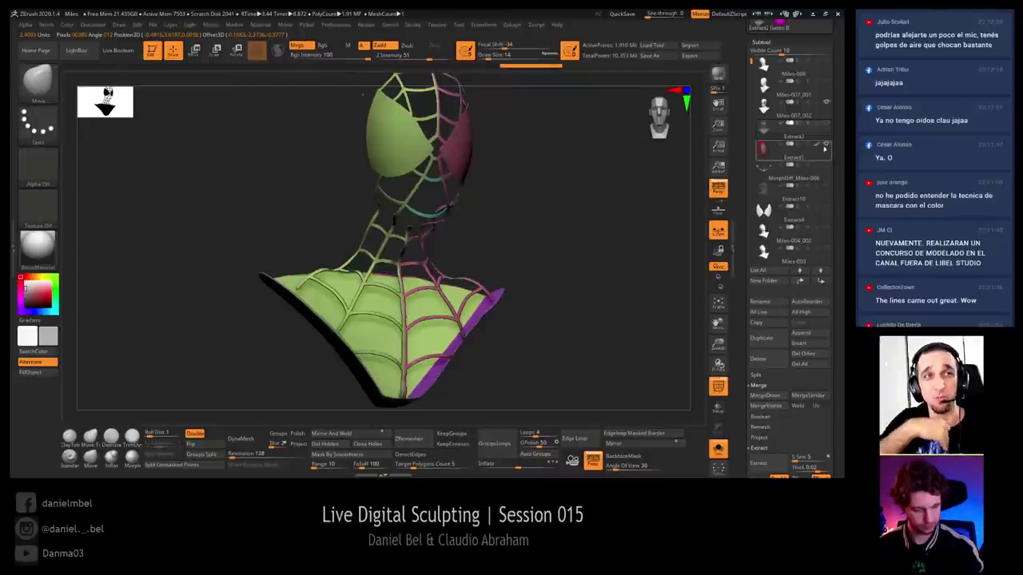
Compare the masked bust Miles-007_002 with the extracted web subtool Extract2 in isolation
left_click(791, 117)
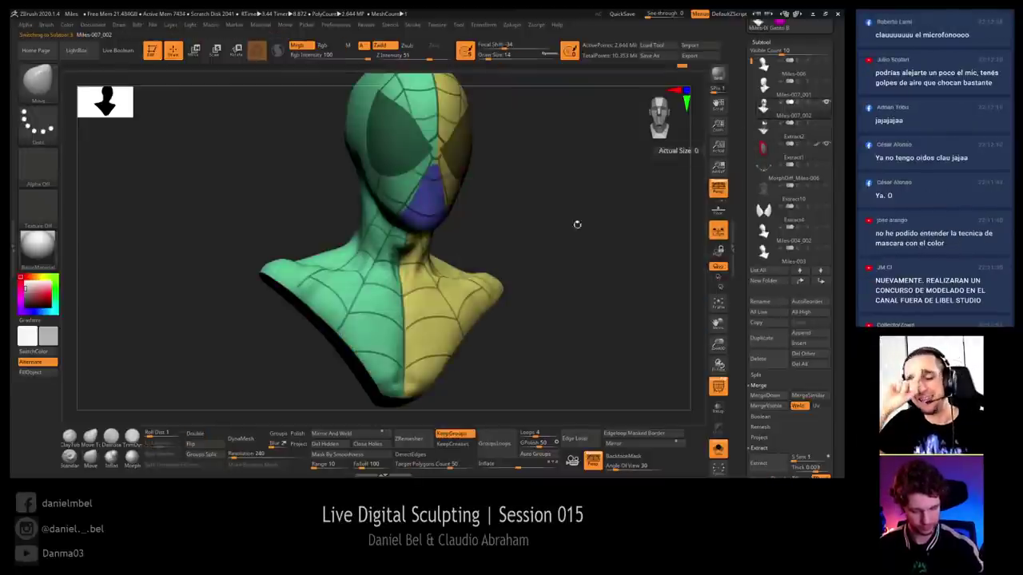
left_click_drag(577, 224, 538, 240)
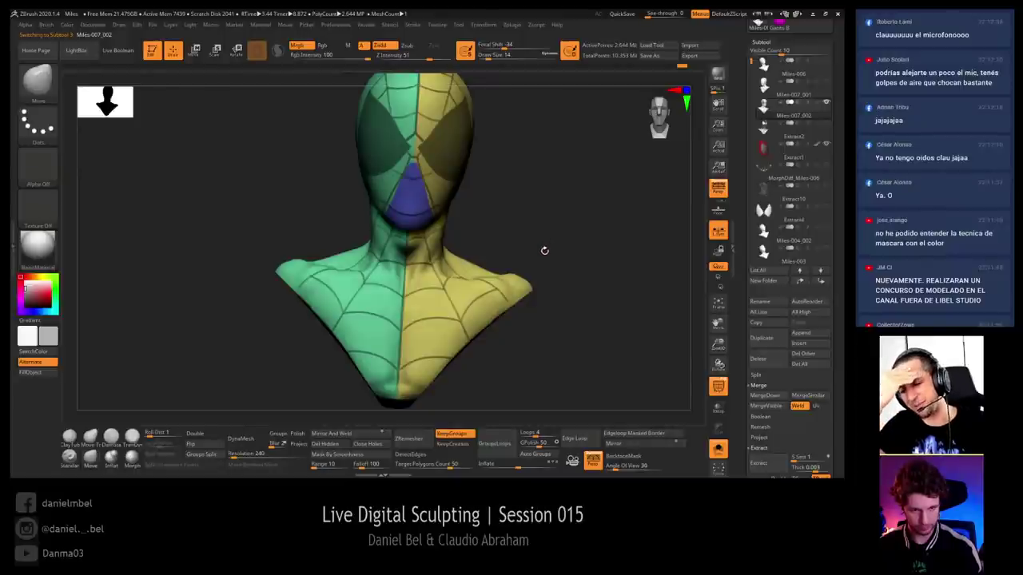
mouse_move(557, 241)
left_mouse_down()
mouse_move(530, 233)
mouse_move(571, 226)
left_mouse_up()
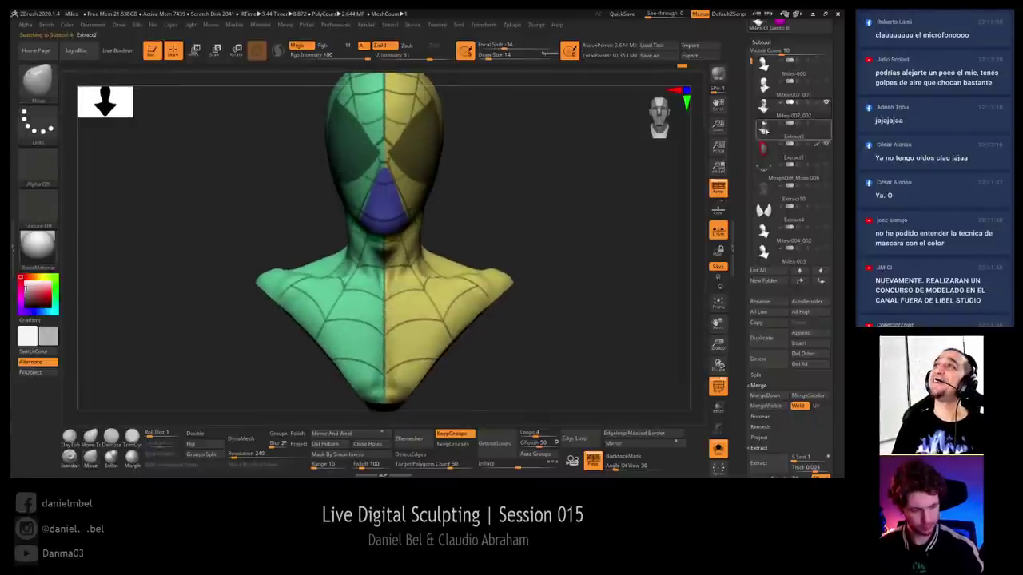
left_click(764, 130)
left_click_drag(516, 204, 522, 218)
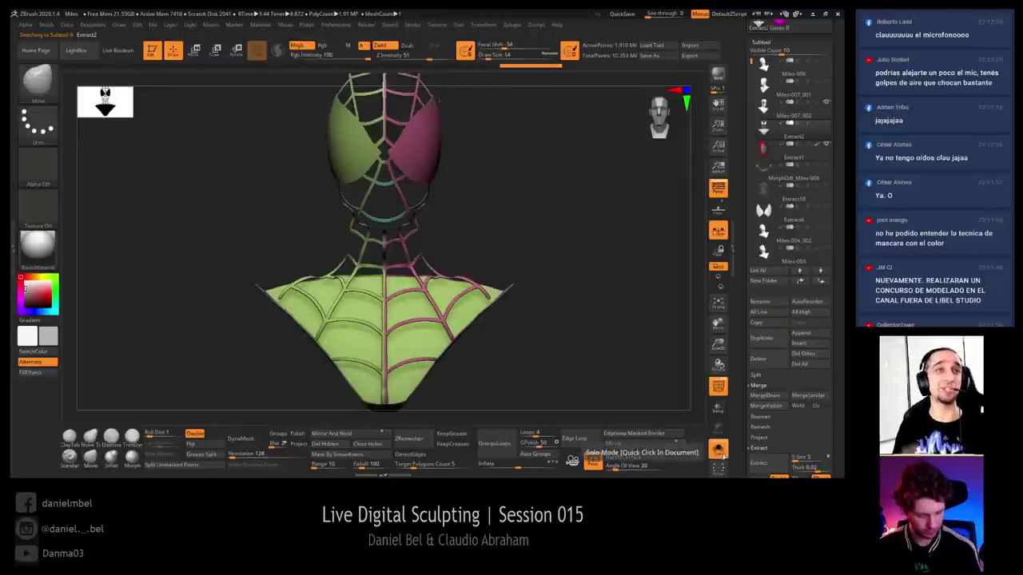
Select the Miles-007_002 subtool again and check the masking brush and the bust's polygroups from the side
left_click(765, 106)
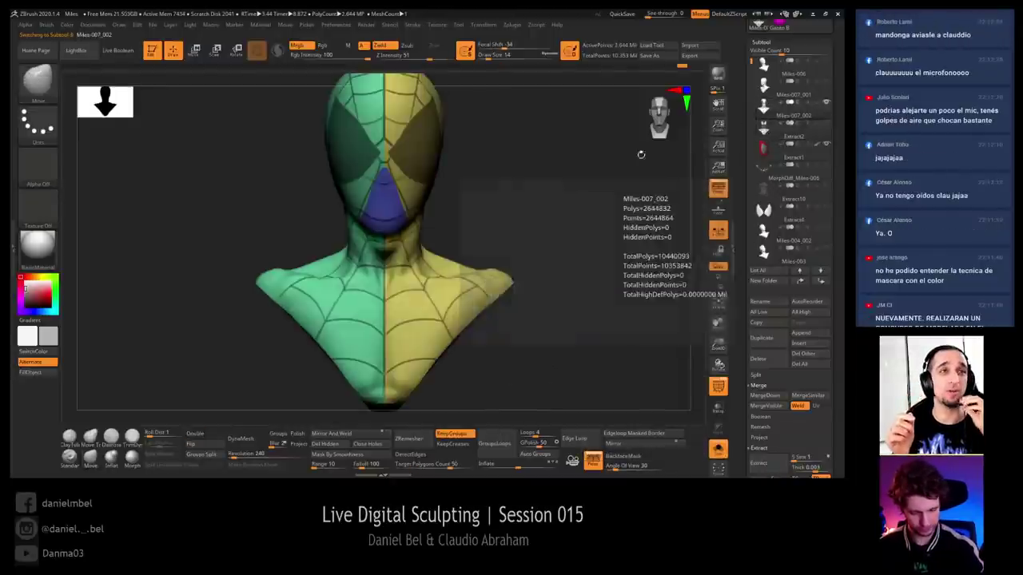
mouse_move(642, 393)
left_mouse_down()
mouse_move(589, 343)
mouse_move(575, 373)
left_mouse_up()
key("w")
key("q")
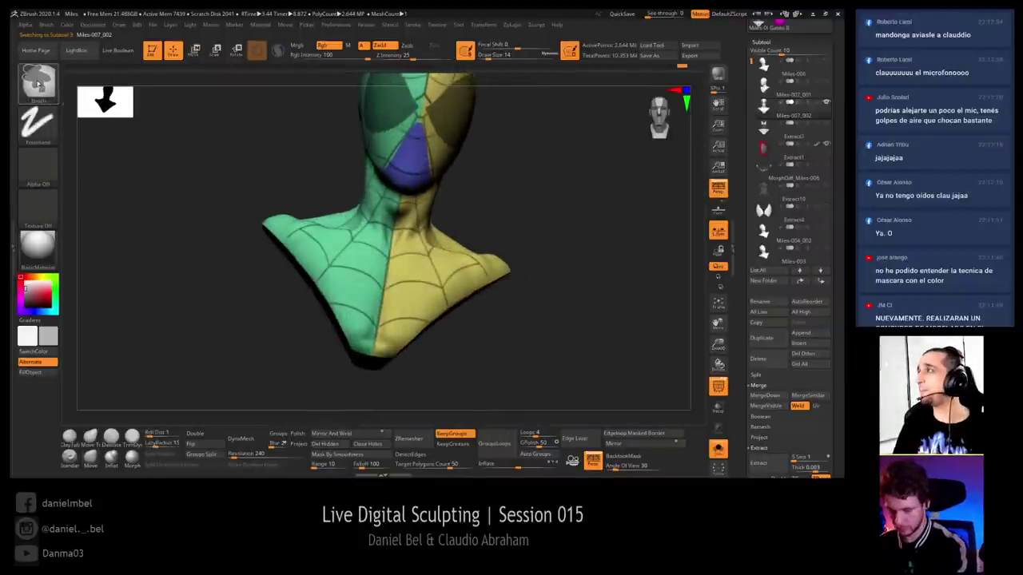
left_click(40, 82)
left_click(88, 100, "ctrl")
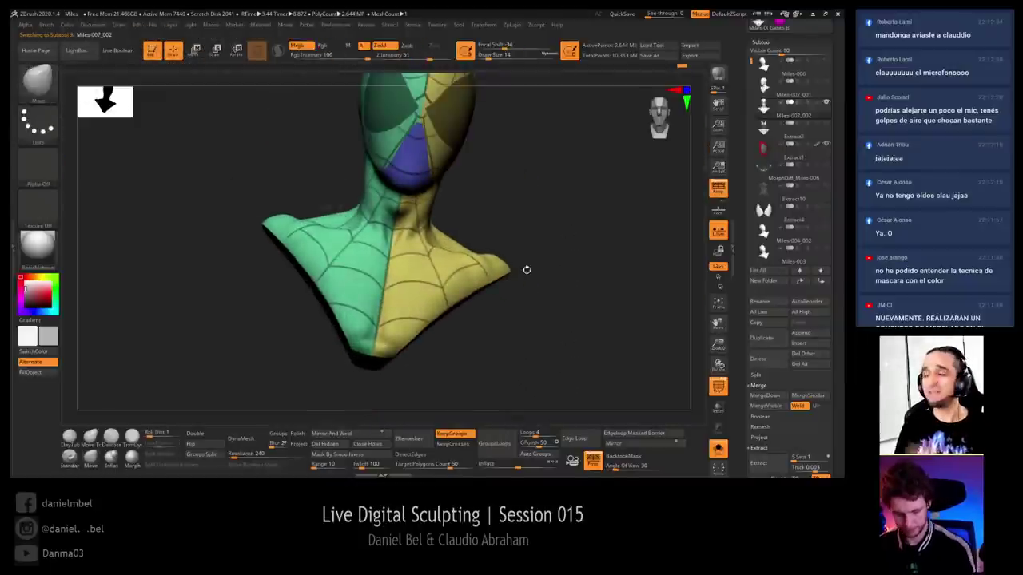
mouse_move(525, 270)
left_mouse_down()
mouse_move(432, 323)
mouse_move(485, 368)
mouse_move(419, 340)
mouse_move(383, 376)
left_mouse_up()
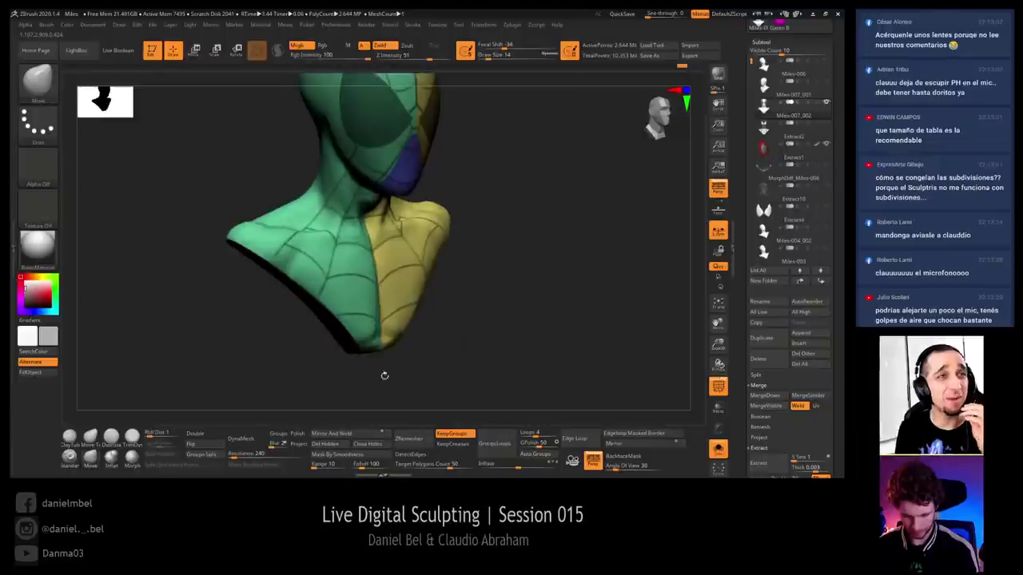
Turn off the polygroup colour display on the bust and bring the masked head into a front view
mouse_move(266, 300)
left_mouse_down("ctrl")
mouse_move(295, 289)
mouse_move(215, 227)
mouse_move(176, 270)
left_mouse_up("ctrl")
mouse_move(457, 366)
left_mouse_down()
mouse_move(413, 352)
mouse_move(309, 384)
mouse_move(429, 390)
left_mouse_up()
left_click_drag(439, 346, 429, 386)
left_click_drag(531, 275, 497, 376, "alt")
left_click_drag(498, 306, 499, 360)
key("shift+f")
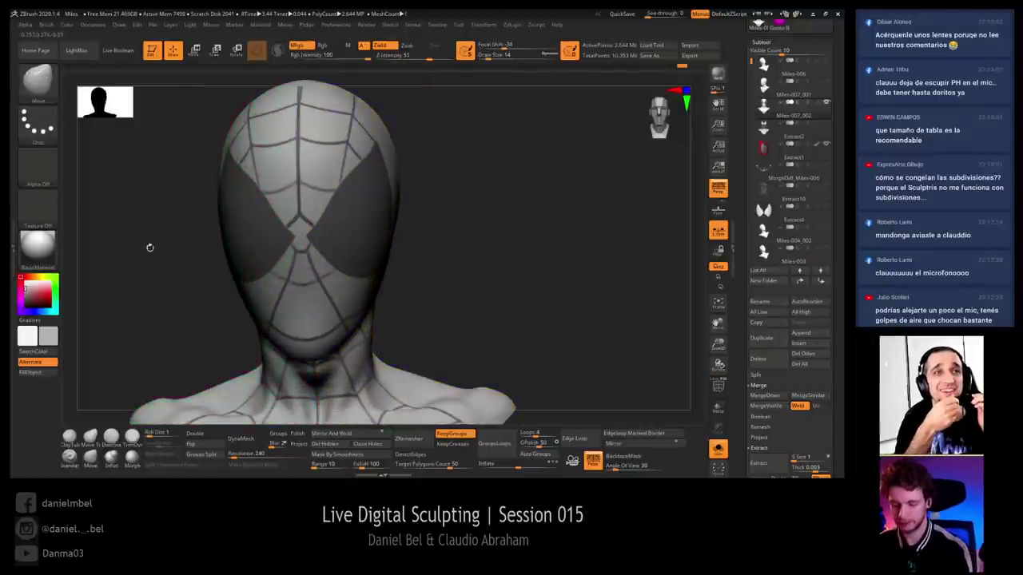
left_click(41, 85, "ctrl+shift")
left_click(149, 91, "ctrl+shift")
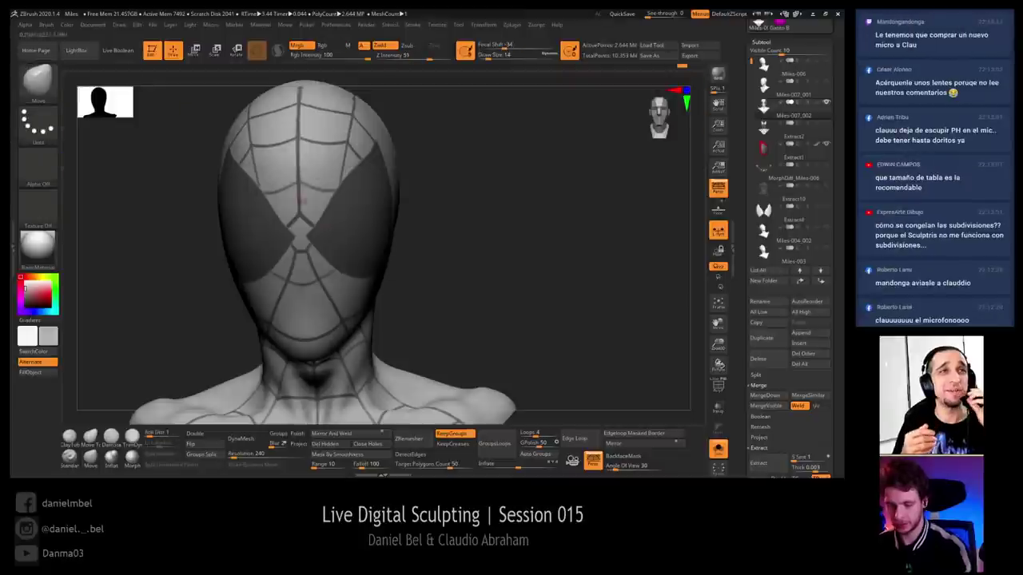
mouse_move(480, 287)
left_mouse_down()
mouse_move(419, 280)
mouse_move(451, 288)
left_mouse_up()
key("ctrl")
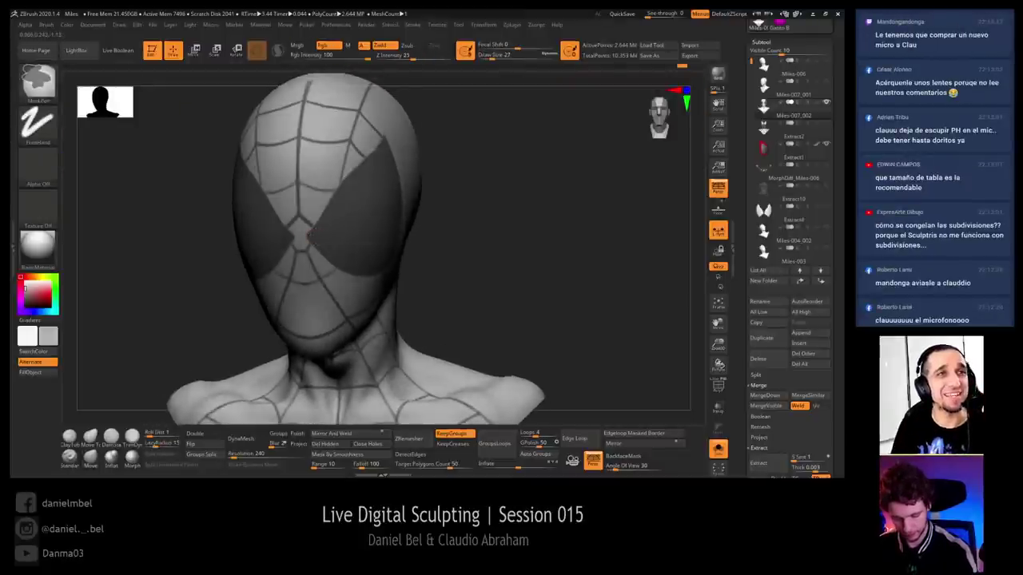
key("b")
key("m")
key("v")
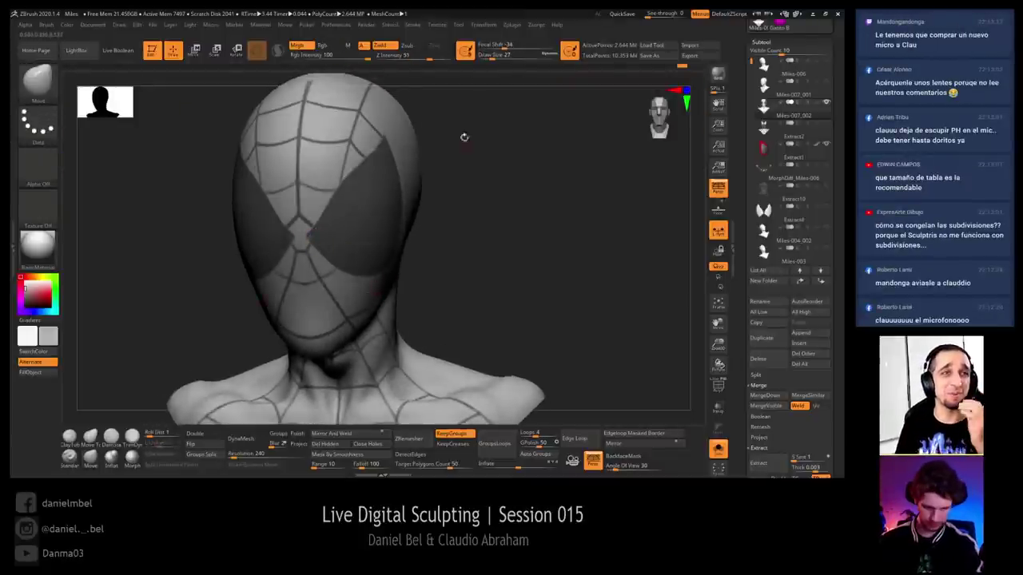
left_click(411, 26, "ctrl")
left_click(445, 160, "ctrl")
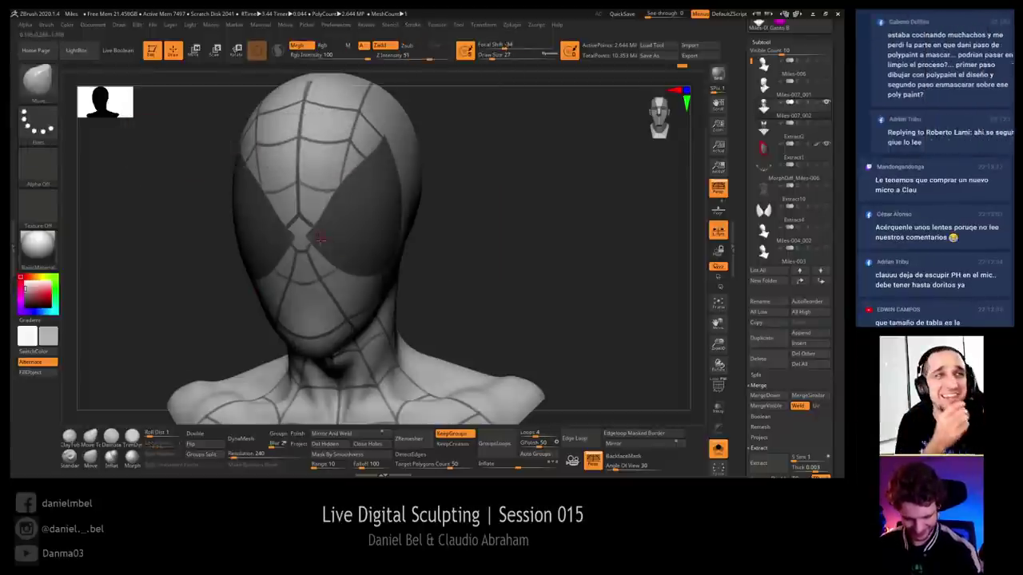
Erase the mask along the lower and outer outlines of the eye patches, enlarging the masking brush to draw size 71
key("ctrl")
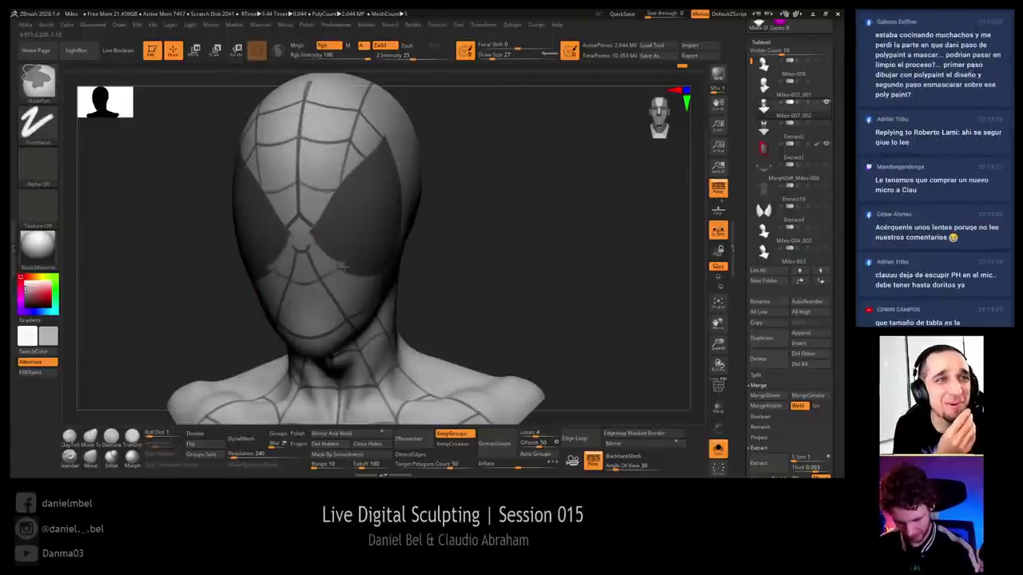
key("s")
left_click(337, 261)
mouse_move(473, 253)
left_mouse_down()
mouse_move(441, 253)
mouse_move(452, 270)
mouse_move(436, 270)
left_mouse_up()
key("ctrl")
left_click_drag(359, 266, 367, 273, "ctrl")
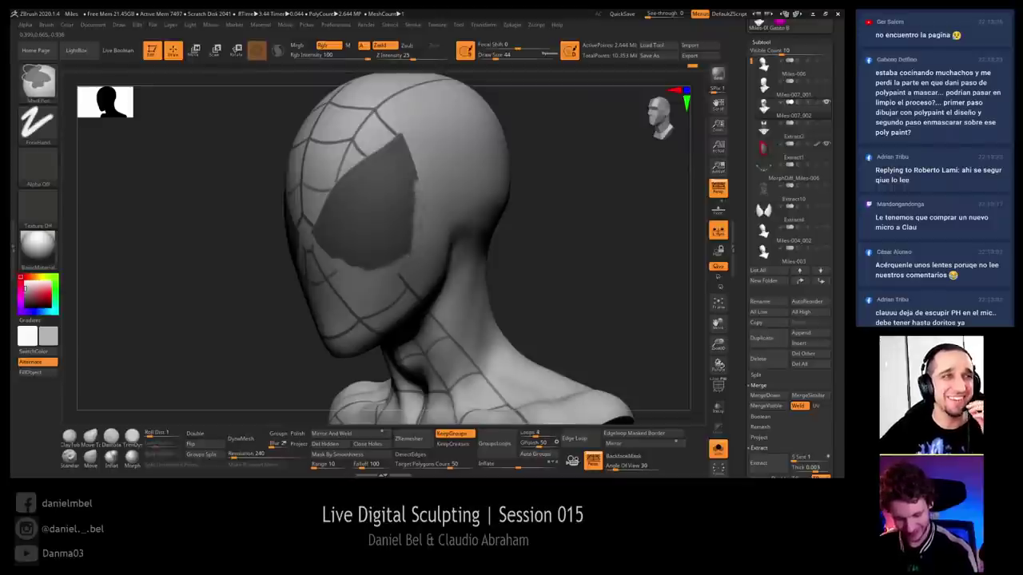
key("s")
left_click(411, 191)
left_click_drag(425, 195, 406, 136, "ctrl+alt")
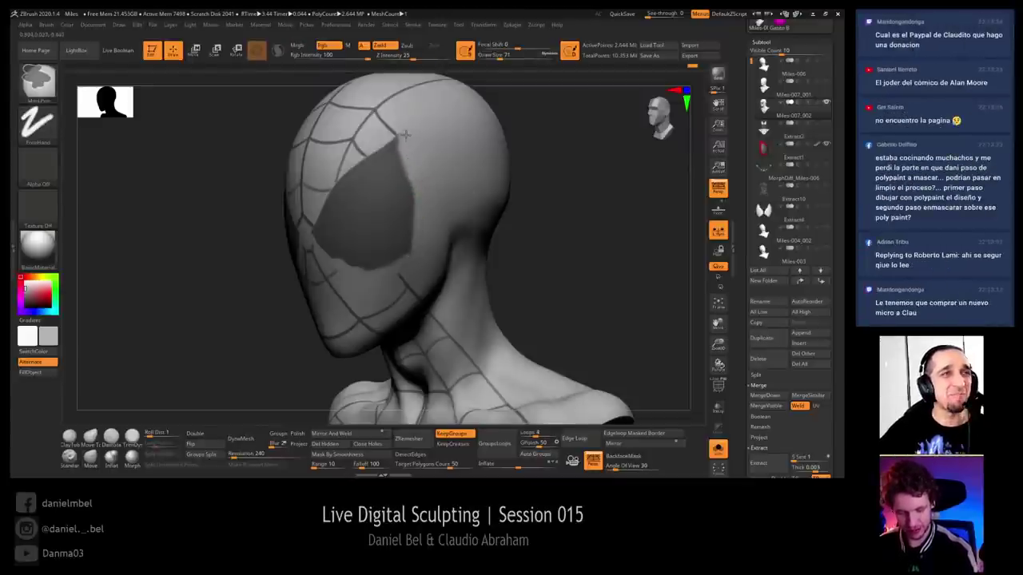
Erase the mask along the upper and inner edges of the eye patches, starting with draw size 39
mouse_move(519, 139)
left_mouse_down()
mouse_move(571, 137)
mouse_move(480, 145)
mouse_move(455, 128)
left_mouse_up()
key("s")
left_click(402, 137)
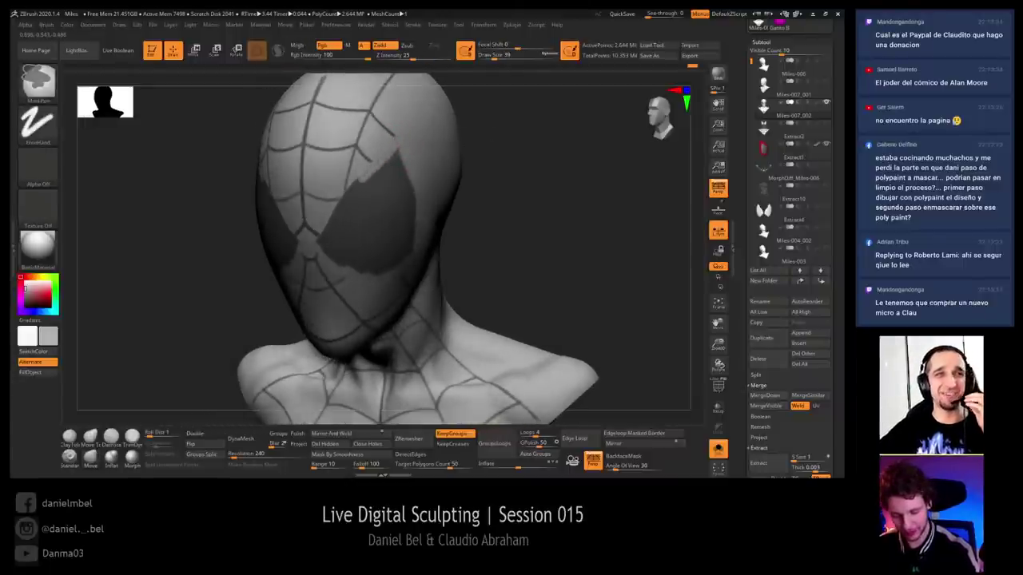
right_click_drag(409, 164, 377, 167, "shift")
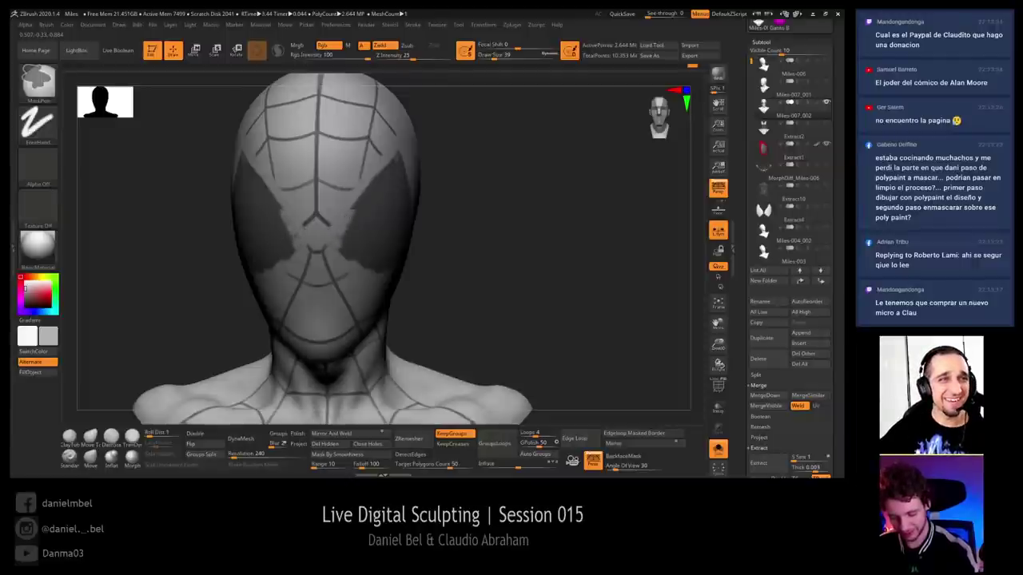
right_click_drag(389, 160, 409, 149)
left_click_drag(394, 152, 387, 177, "ctrl+alt")
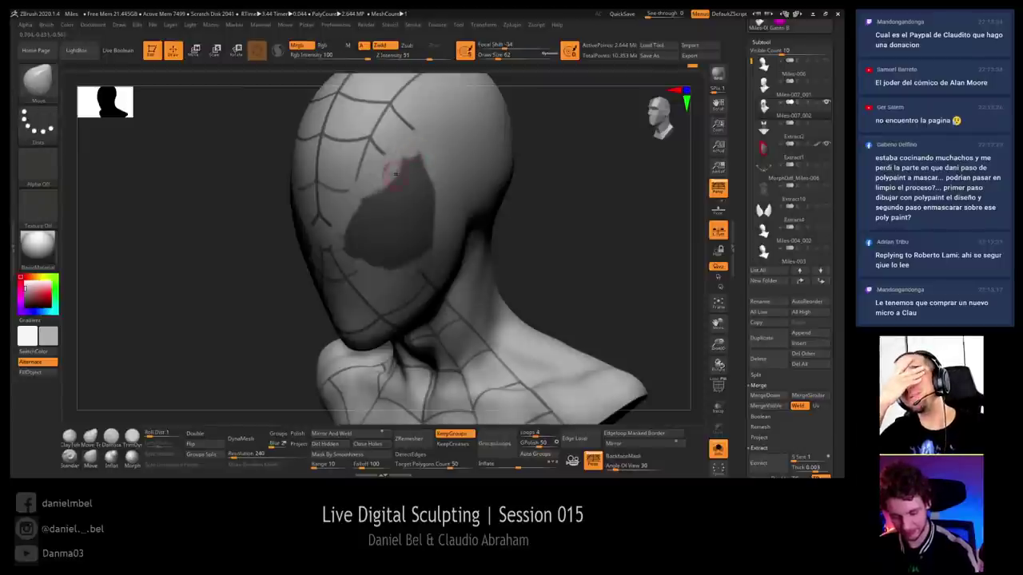
Erase the remaining mask inside both eye patches with draw size 87, keeping only the web lines masked
key("bracketright")
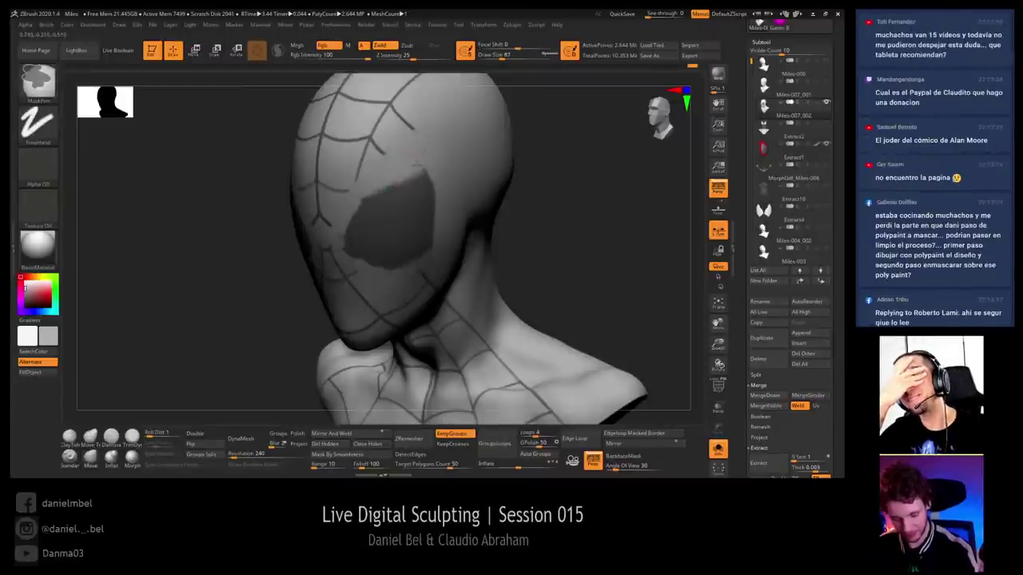
right_click_drag(541, 179, 382, 209)
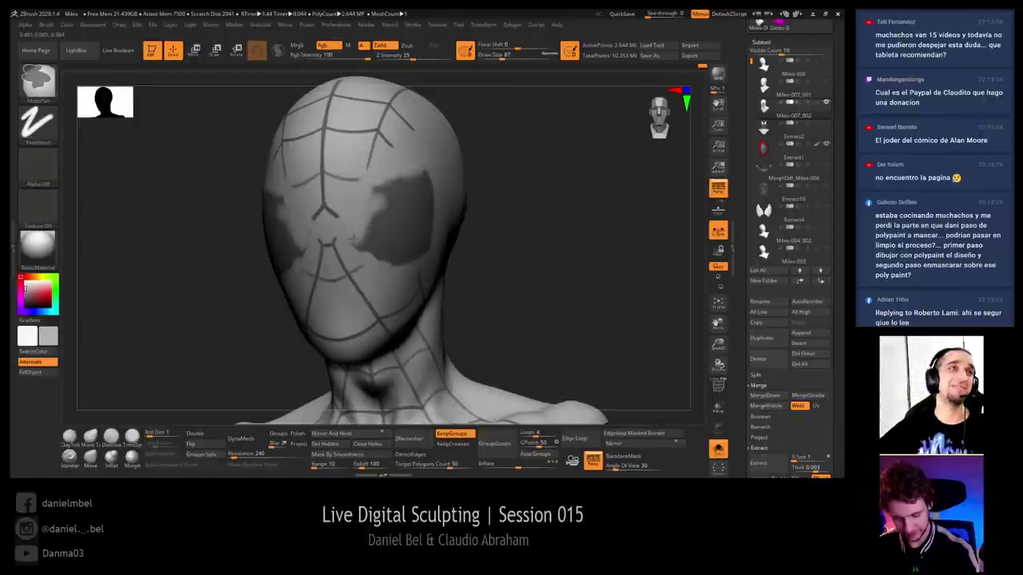
left_click_drag(361, 248, 409, 248, "ctrl+alt")
left_click_drag(548, 230, 479, 233)
left_click_drag(404, 245, 401, 264, "ctrl+alt")
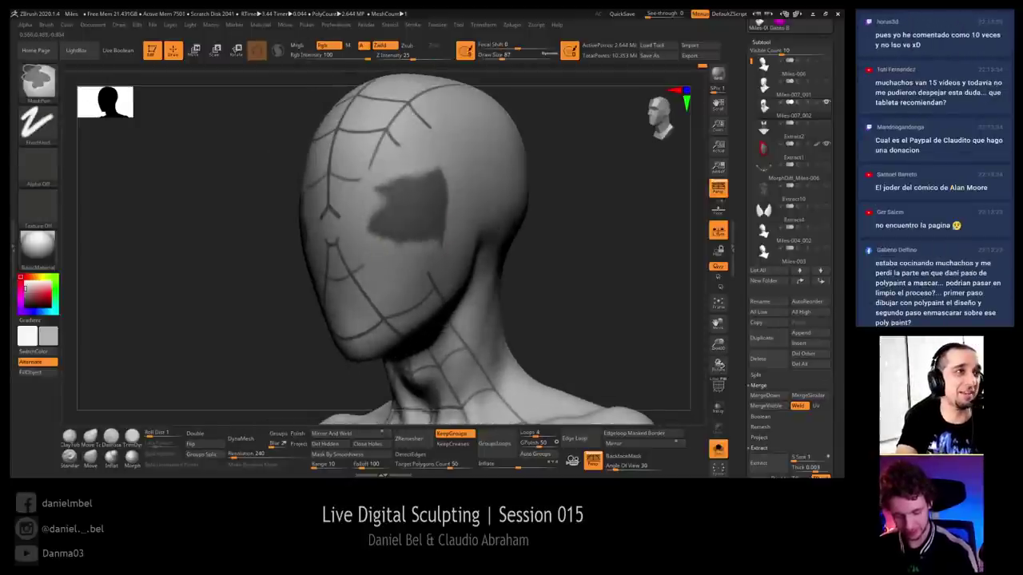
mouse_move(442, 222)
left_mouse_down("ctrl+alt")
mouse_move(441, 171)
mouse_move(403, 177)
left_mouse_up("ctrl+alt")
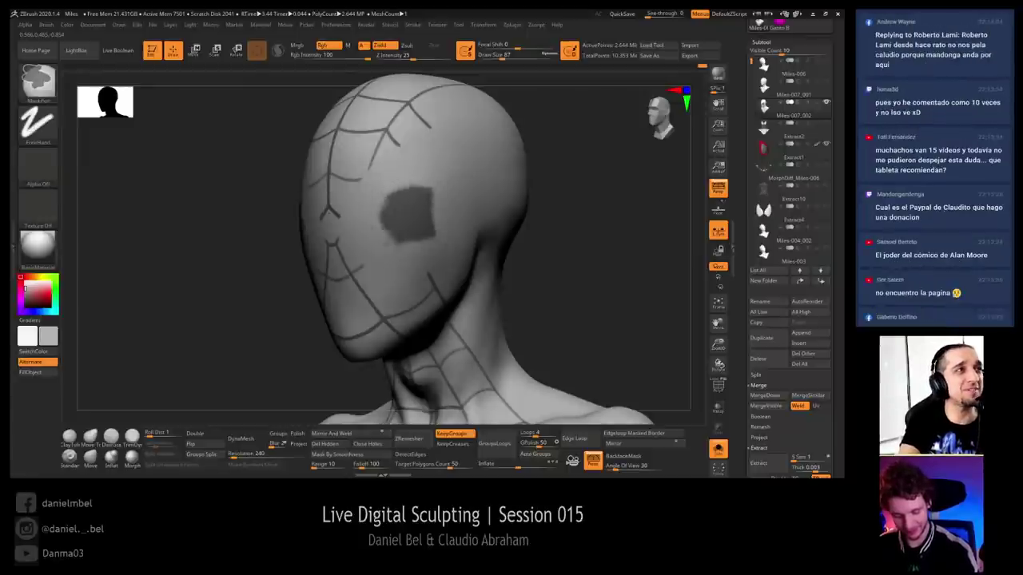
mouse_move(404, 240)
left_mouse_down()
mouse_move(427, 214)
mouse_move(392, 196)
mouse_move(406, 220)
left_mouse_up()
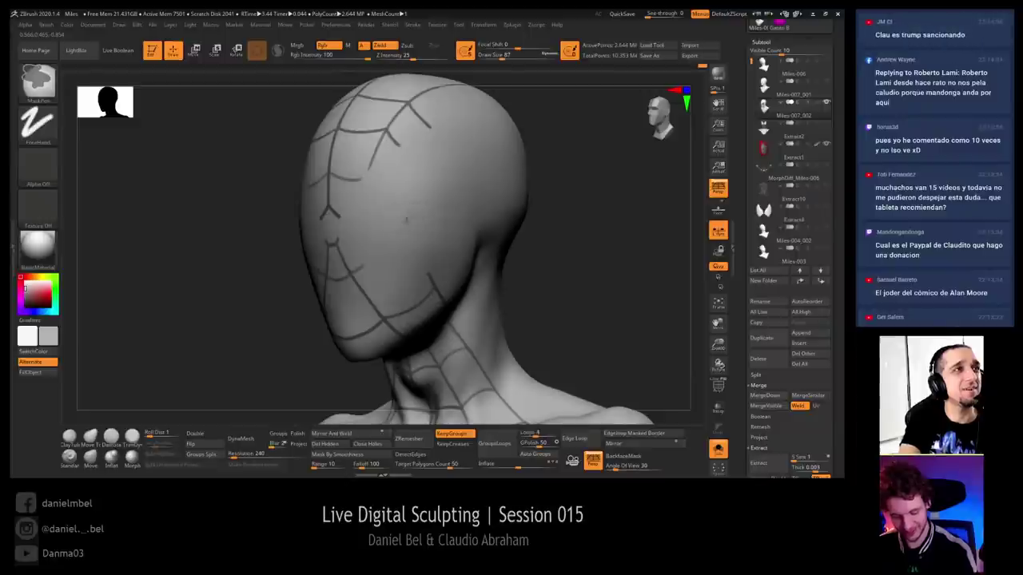
Invert the mask so that only the web lines on the bust are left unmasked
mouse_move(557, 246)
left_mouse_down("alt")
mouse_move(551, 199)
mouse_move(513, 195)
left_mouse_up("alt")
left_click(512, 196, "ctrl")
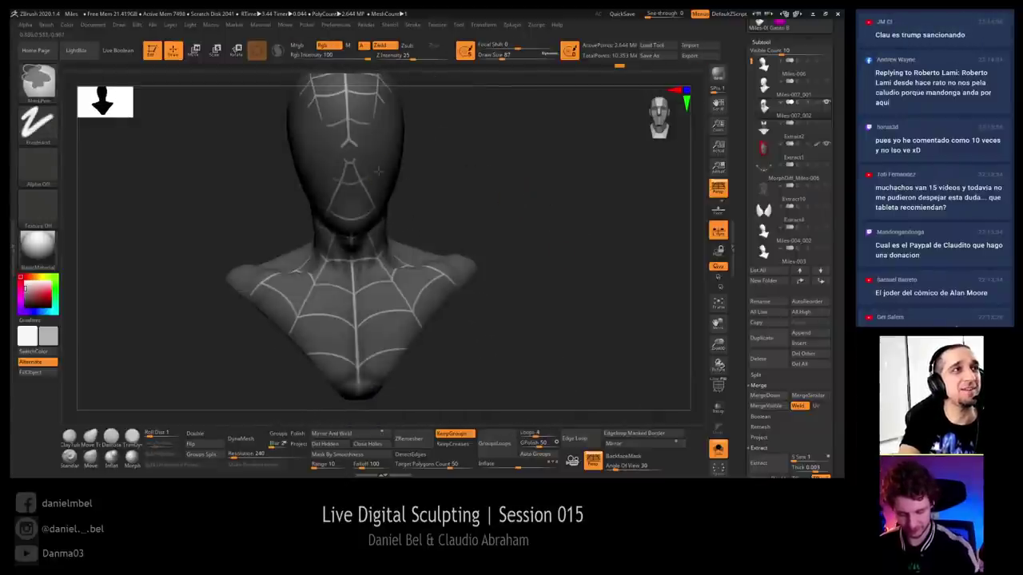
left_click_drag(457, 171, 528, 203)
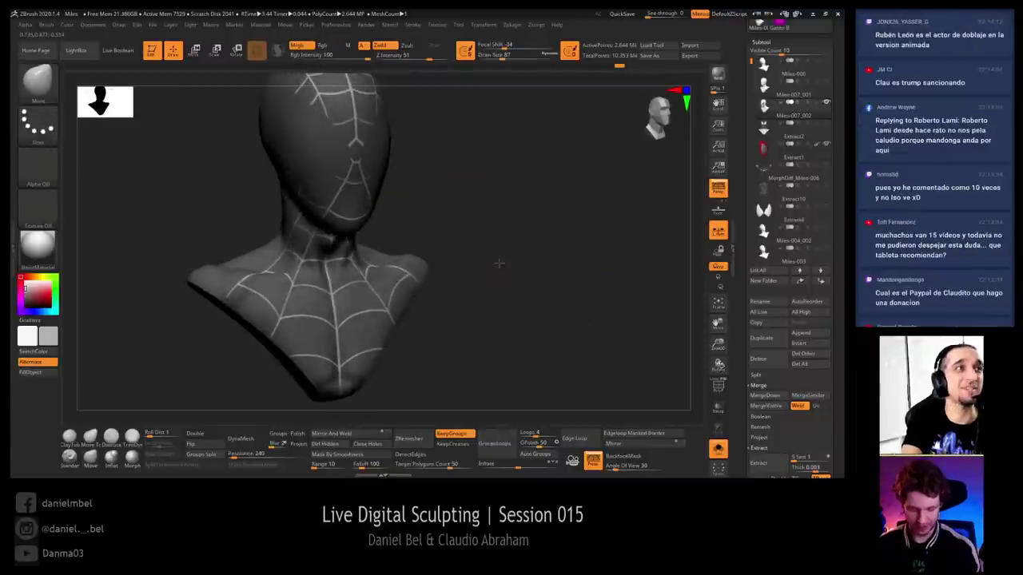
left_click_drag(497, 265, 496, 263)
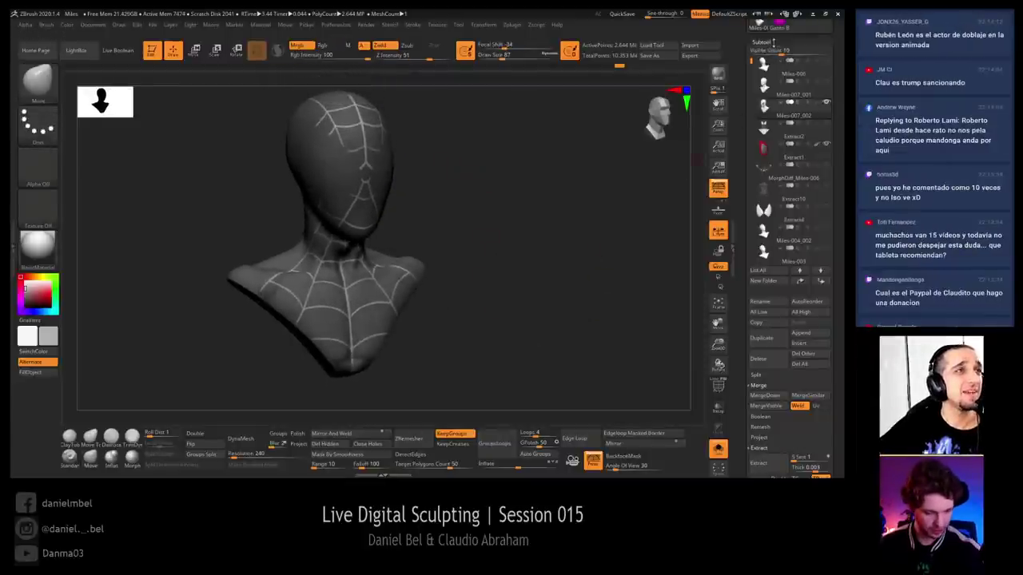
Add a new layer to the masked bust subtool for recording the web relief
left_click(762, 42)
left_click(769, 124)
left_click(763, 125)
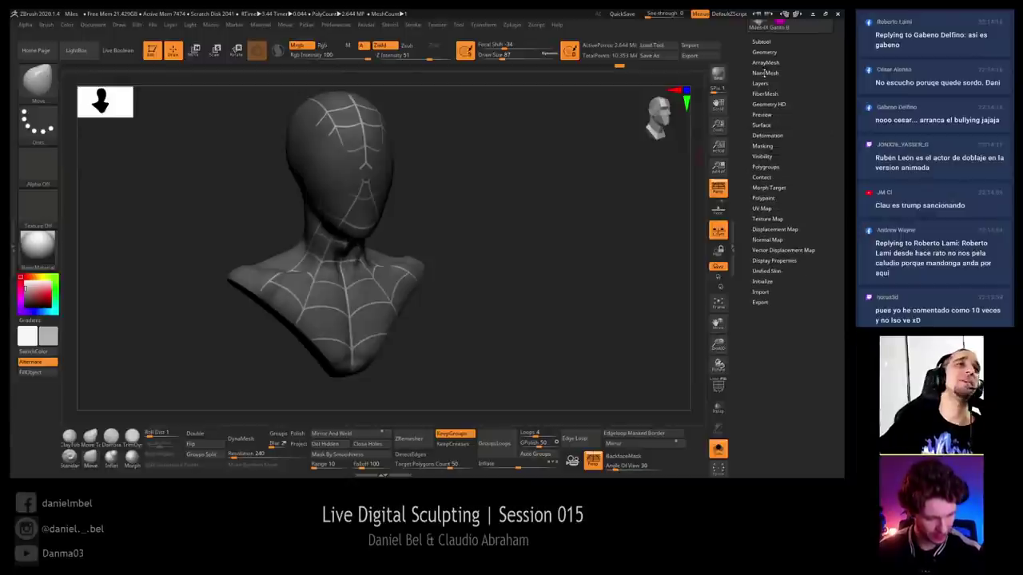
left_click(760, 83)
left_click(759, 209)
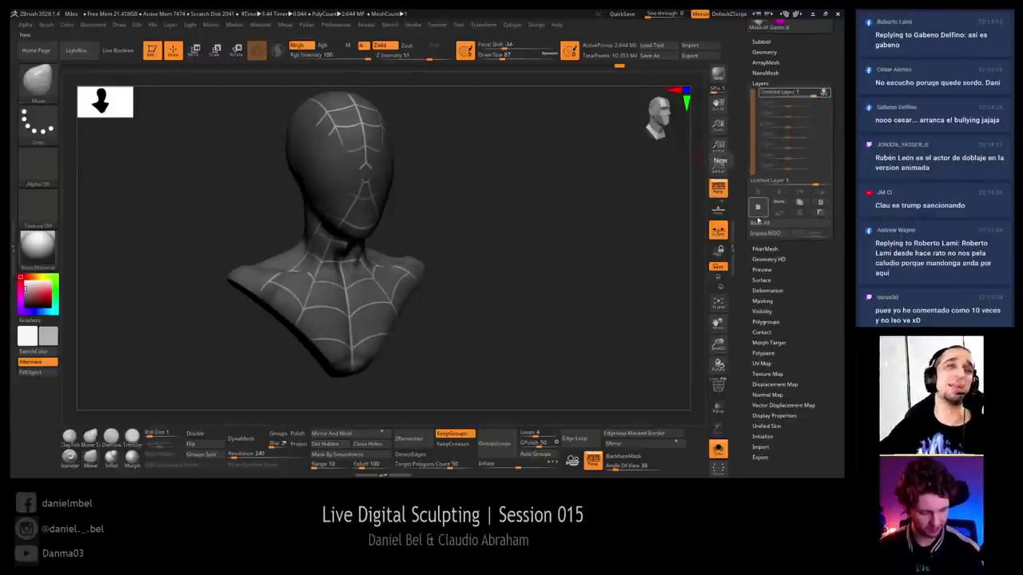
left_click_drag(552, 231, 553, 266)
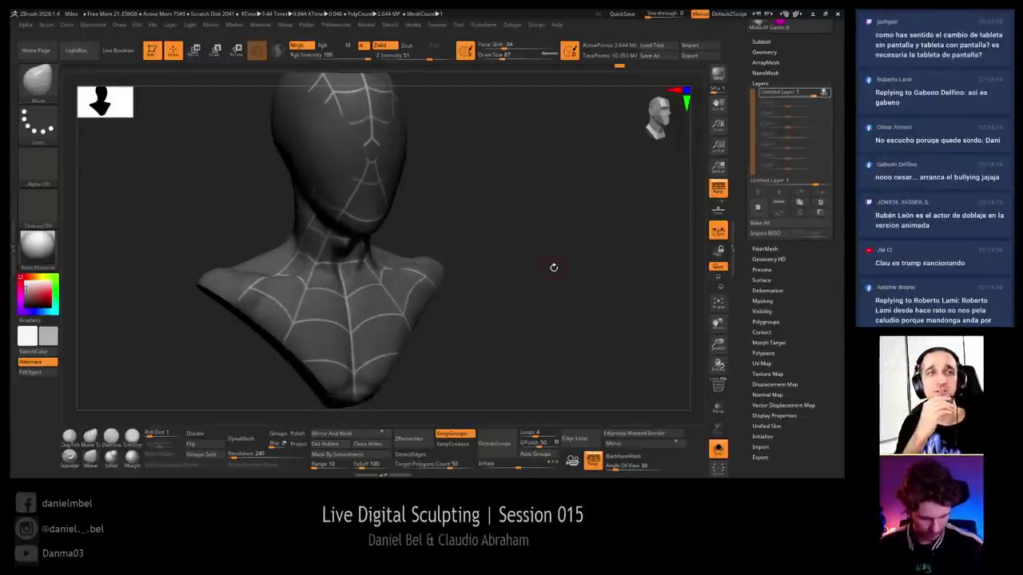
Engrave the unmasked web lines with the Inflate deformation, trying -10 and replacing it with -20
left_click(765, 291)
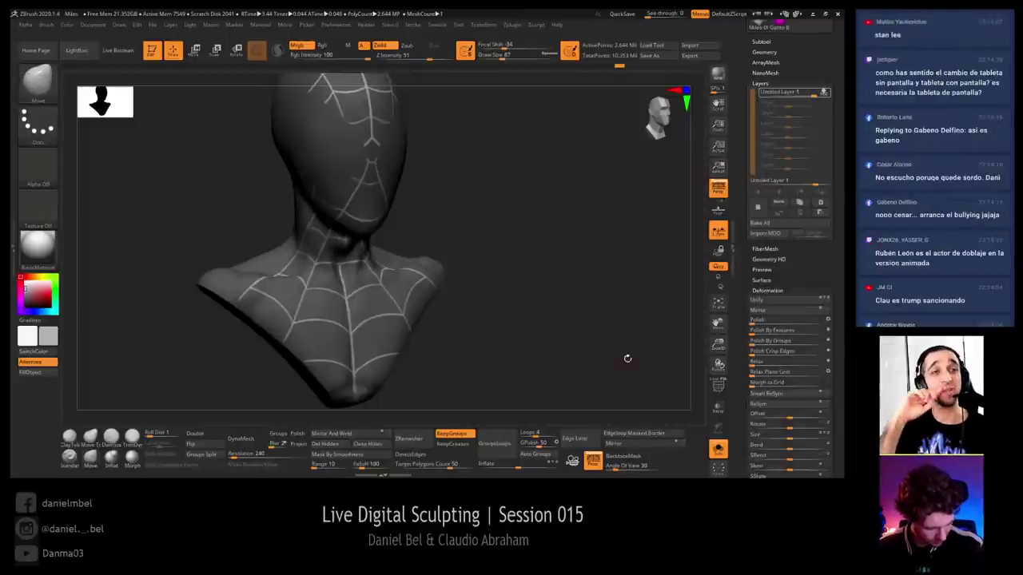
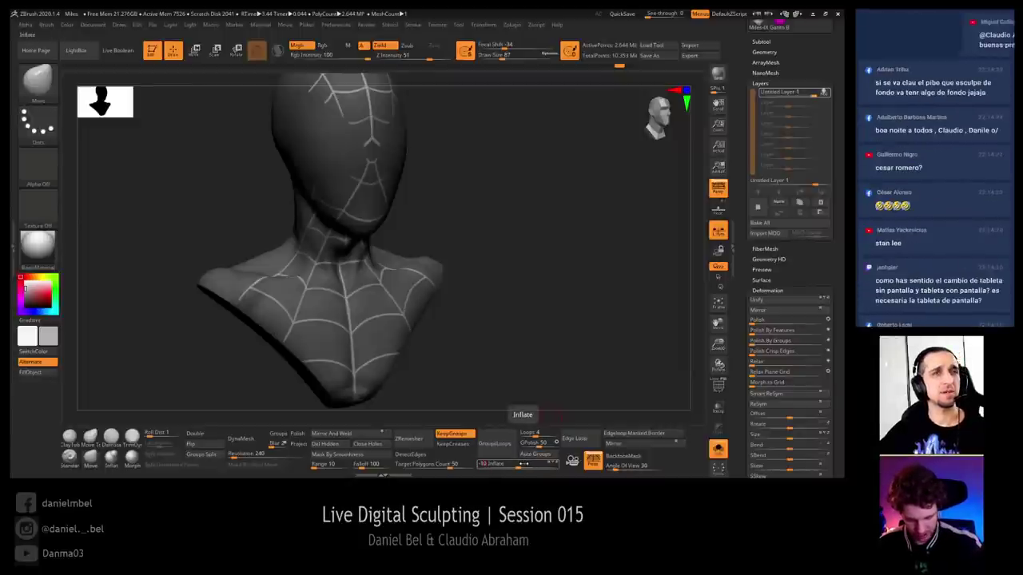
key("Return")
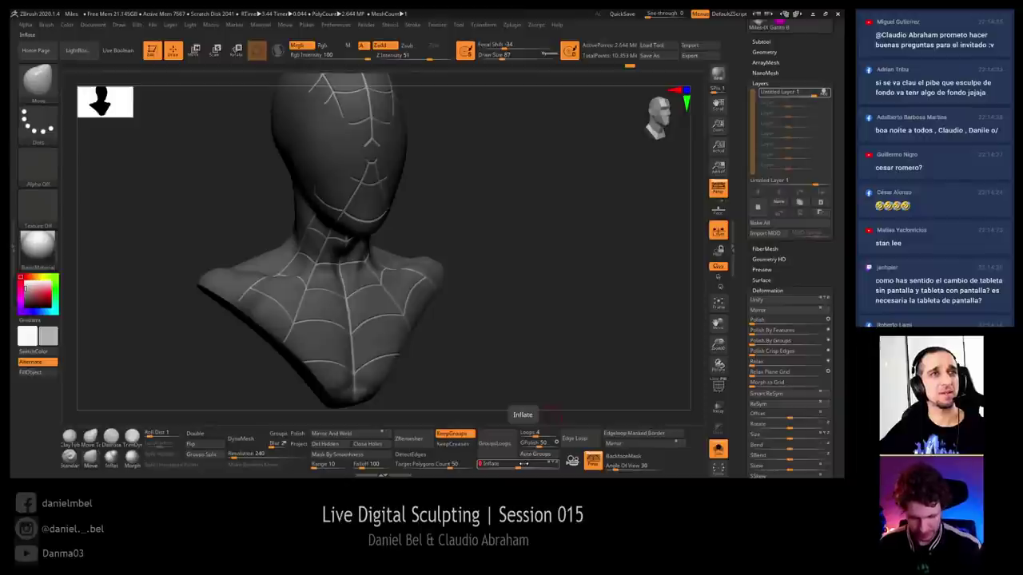
mouse_move(441, 343)
left_mouse_down()
mouse_move(471, 190)
mouse_move(561, 253)
left_mouse_up()
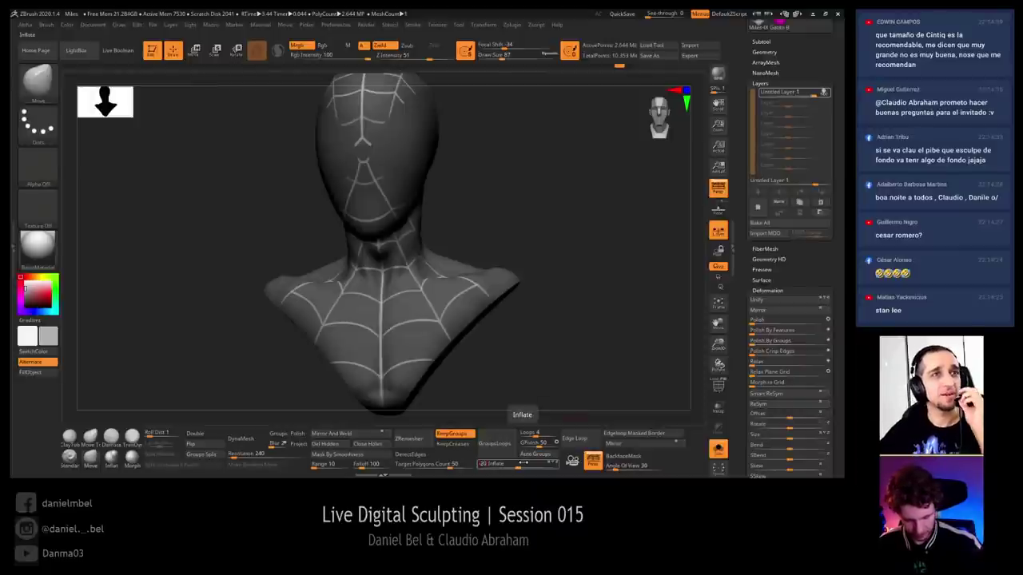
left_click_drag(520, 463, 525, 464)
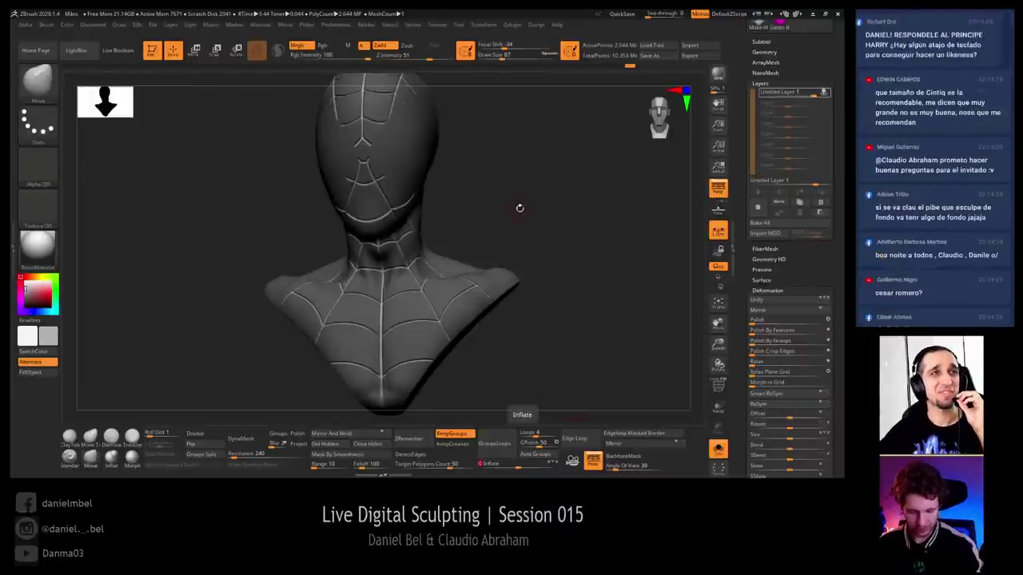
Unmask the bust's surface and show the other subtools again to review the engraved web with the red eye frames
left_click_drag(520, 211, 532, 257)
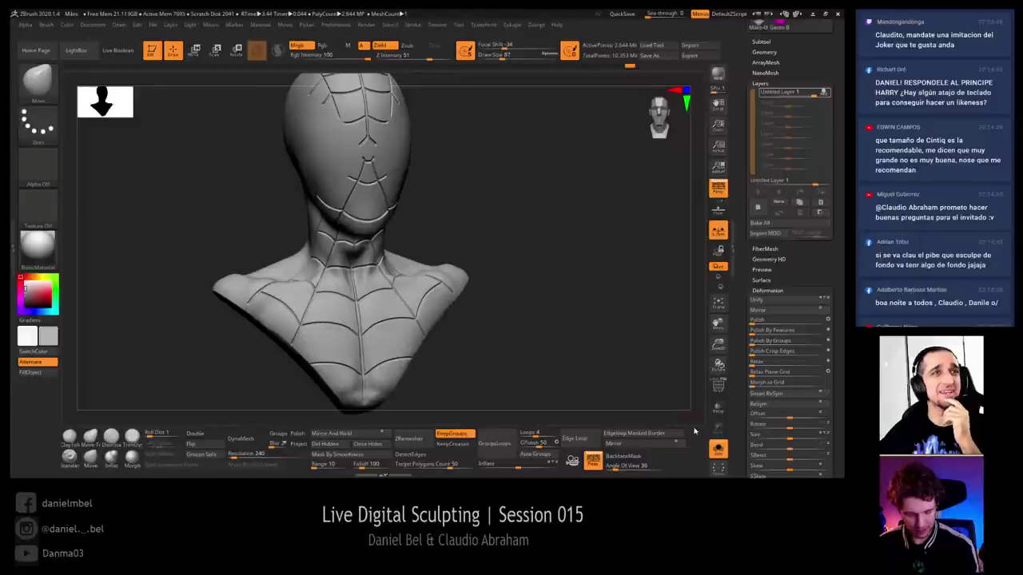
left_click(719, 449)
left_click_drag(564, 299, 524, 246)
left_click_drag(510, 208, 533, 233, "alt")
key("shift+f")
key("shift+f")
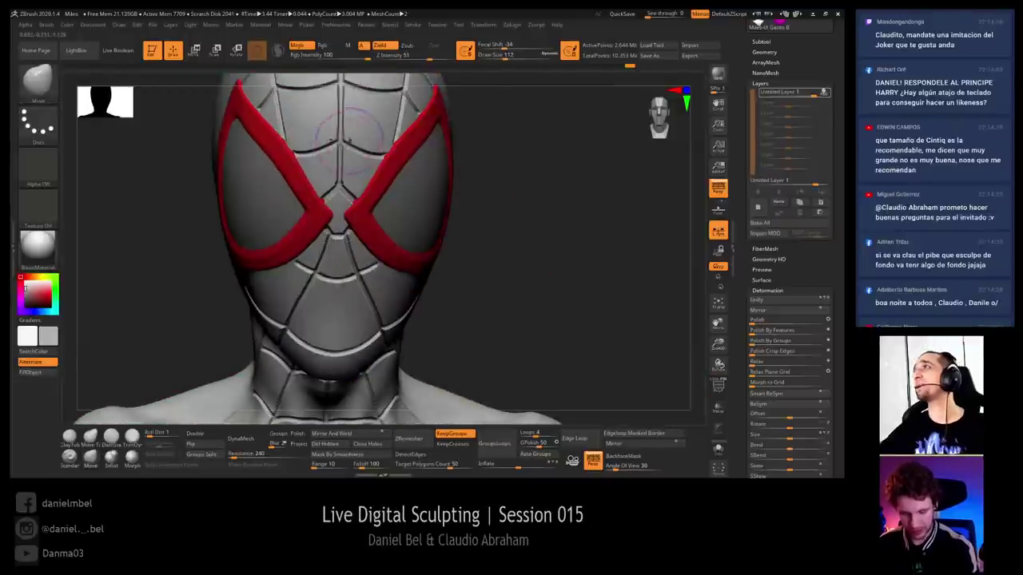
mouse_move(541, 270)
left_mouse_down()
mouse_move(536, 290)
mouse_move(541, 254)
mouse_move(529, 249)
left_mouse_up()
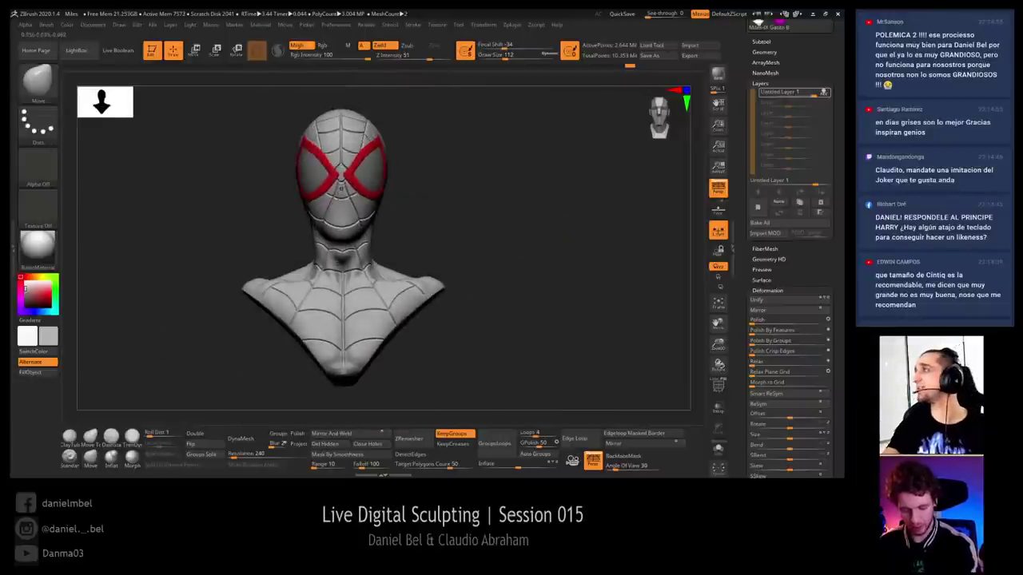
Try a negative intensity of about -0.81 on the web layer to turn the engraved lines into raised ones
left_click_drag(467, 262, 539, 301, "alt")
left_click(529, 317, "ctrl")
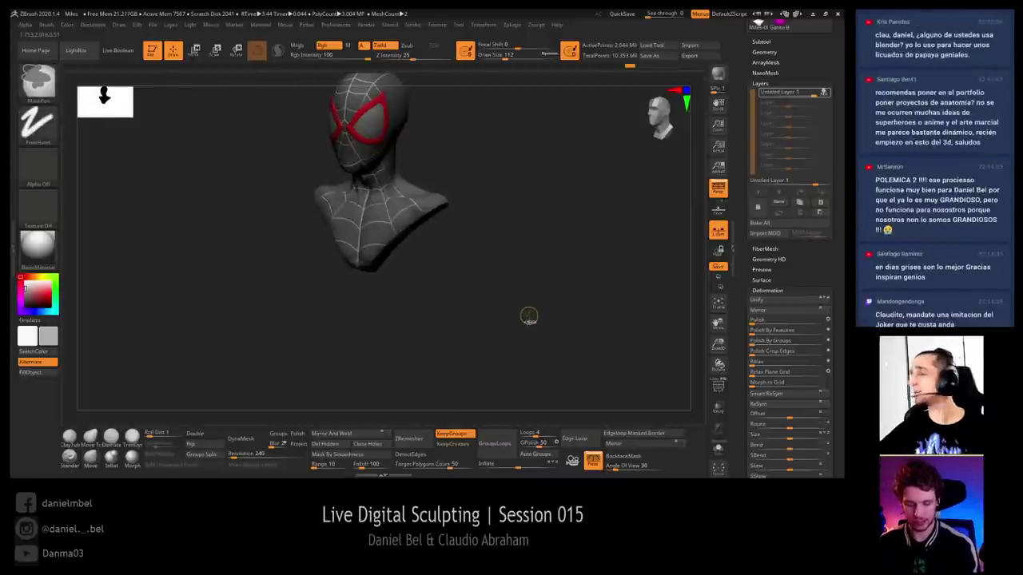
left_click_drag(527, 304, 521, 323, "alt")
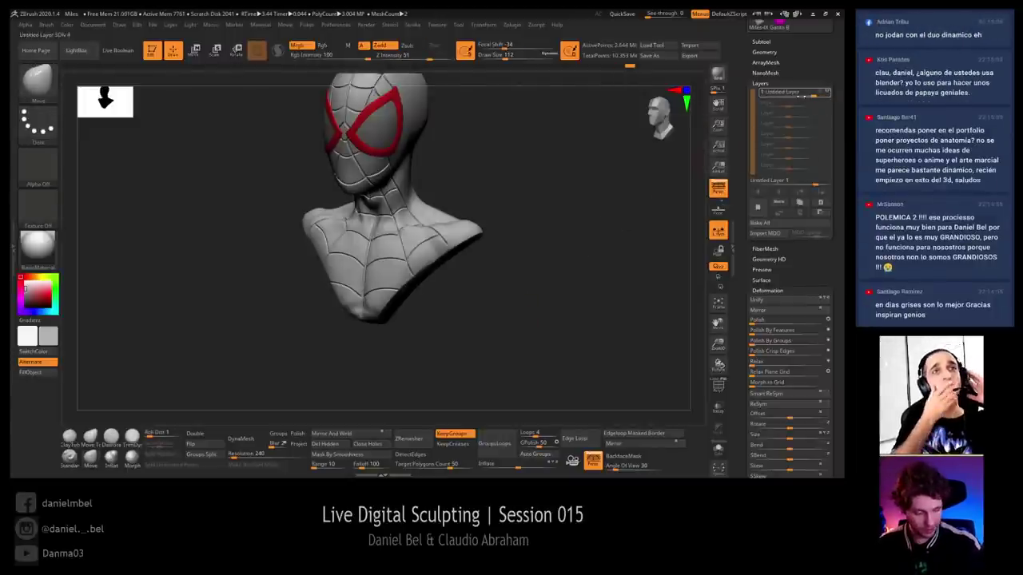
mouse_move(813, 96)
left_mouse_down()
mouse_move(775, 93)
mouse_move(803, 93)
left_mouse_up()
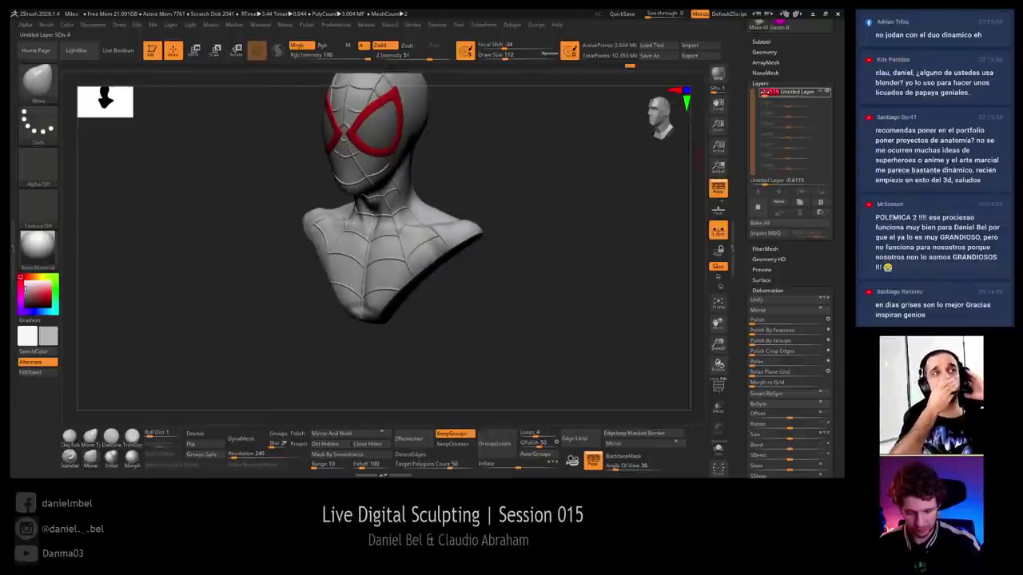
left_click_drag(598, 194, 471, 170)
left_click_drag(471, 170, 535, 171)
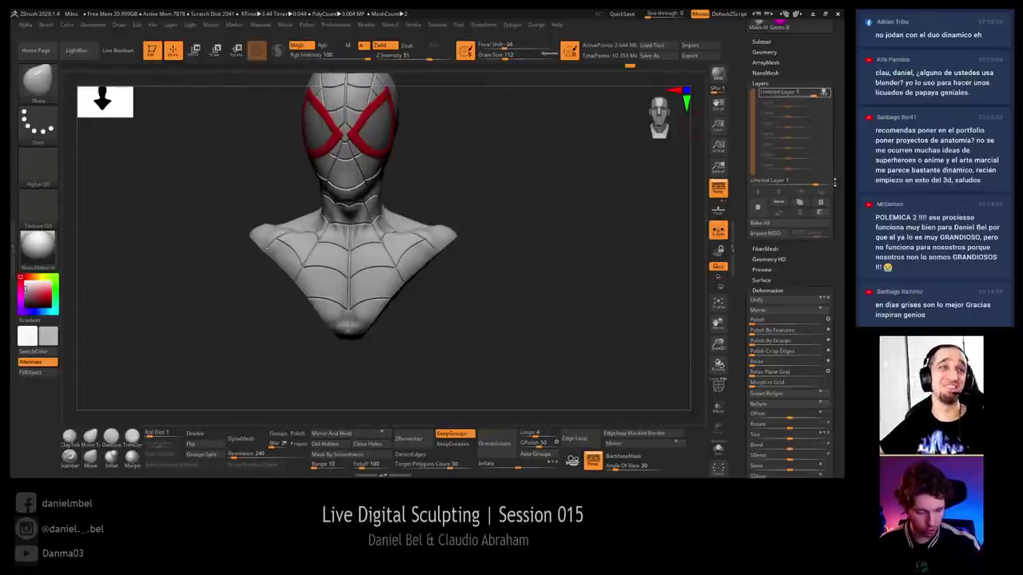
left_click(820, 205)
key("ctrl+z")
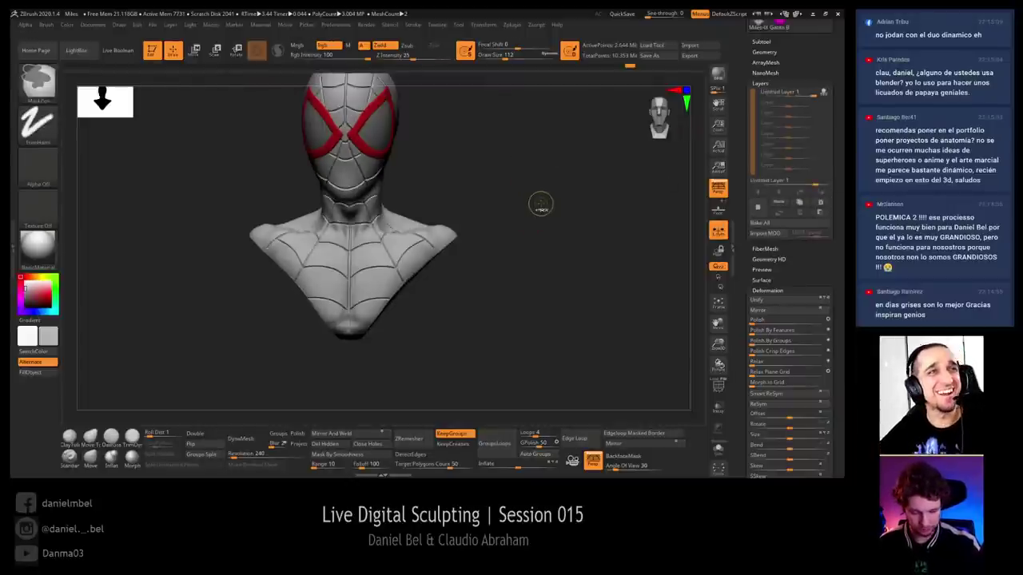
Mask the engraved web lines on the bust and extract them as a separate mesh with a thickness of 0.003
left_click(541, 204, "ctrl")
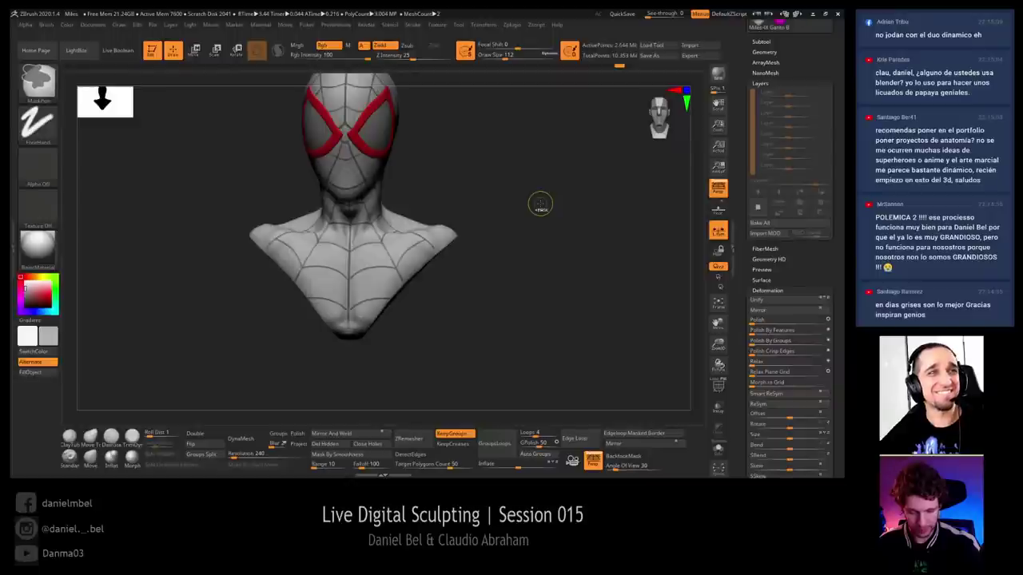
left_click_drag(538, 203, 522, 186)
left_click_drag(839, 57, 839, 92)
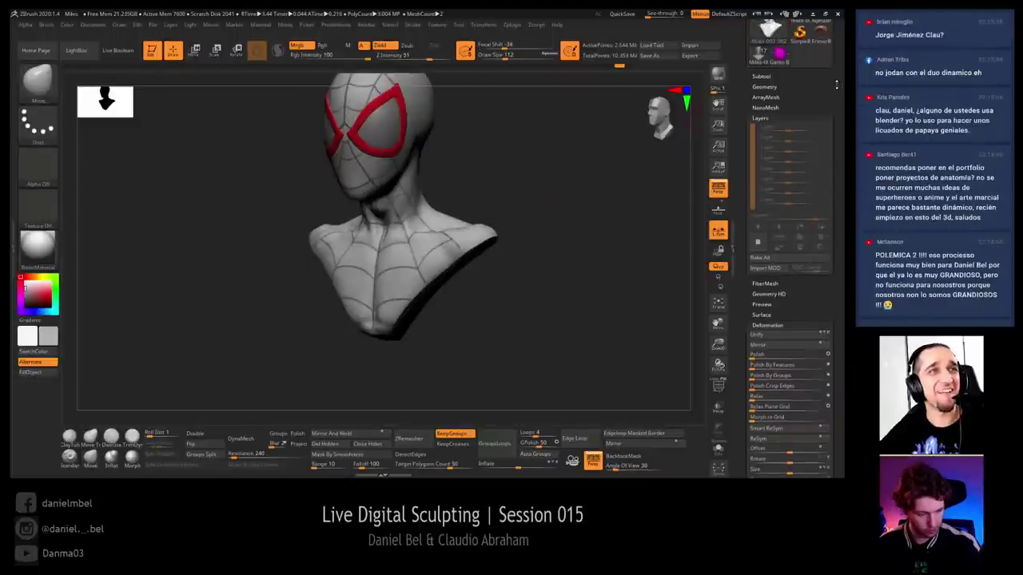
left_click(766, 76, "shift")
left_click(766, 75, "shift")
left_click(767, 75, "shift")
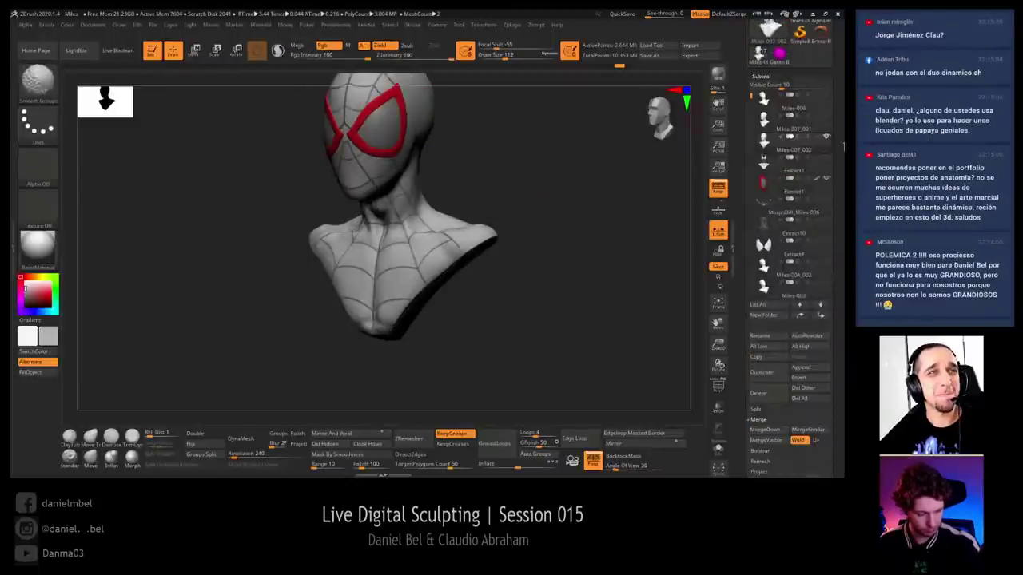
left_click_drag(837, 336, 836, 142)
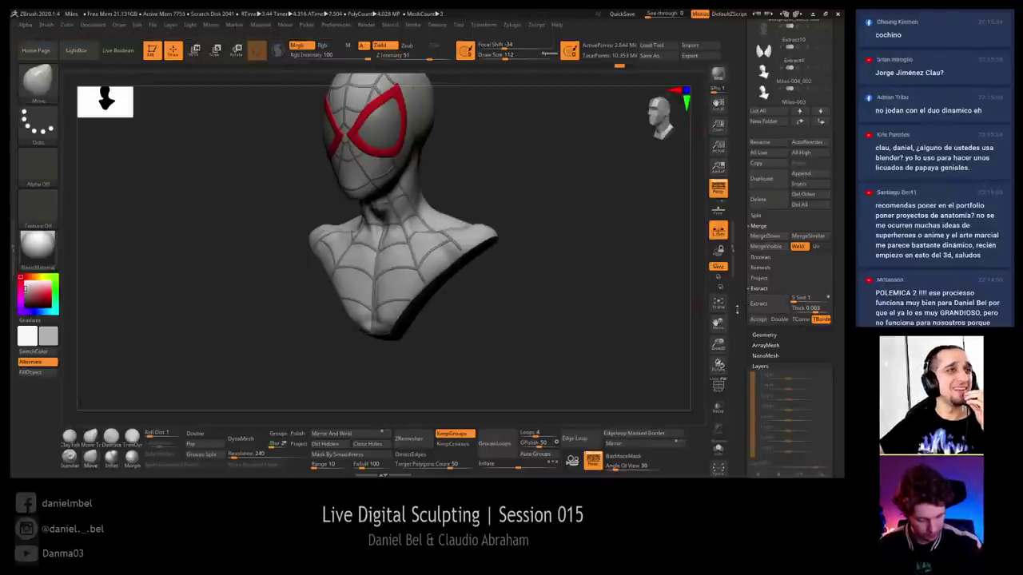
left_click(757, 321)
Clear the mask, display the extracted web's polygroups and isolate the web in Solo mode
left_click_drag(518, 169, 533, 196, "ctrl")
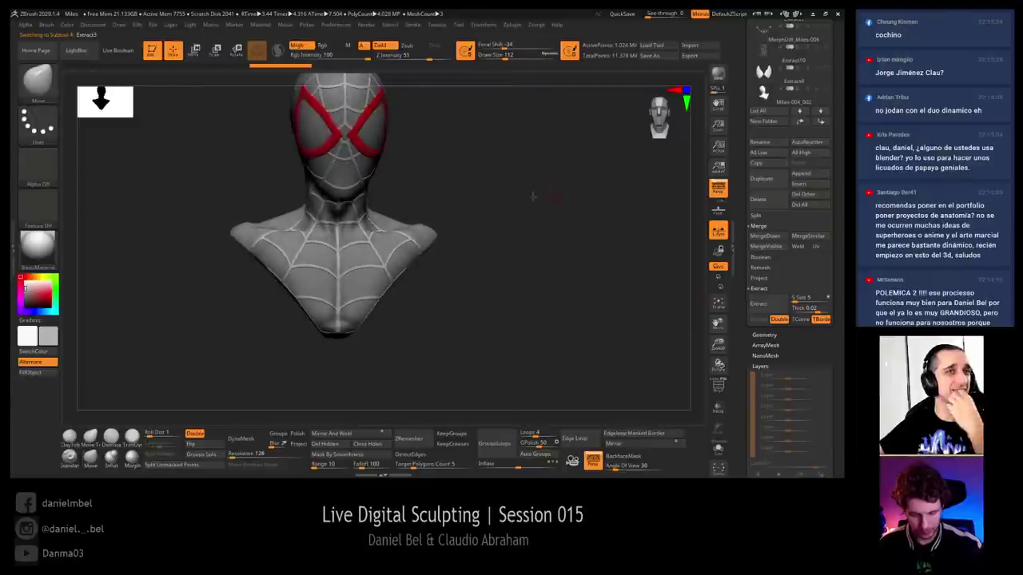
key("shift+f")
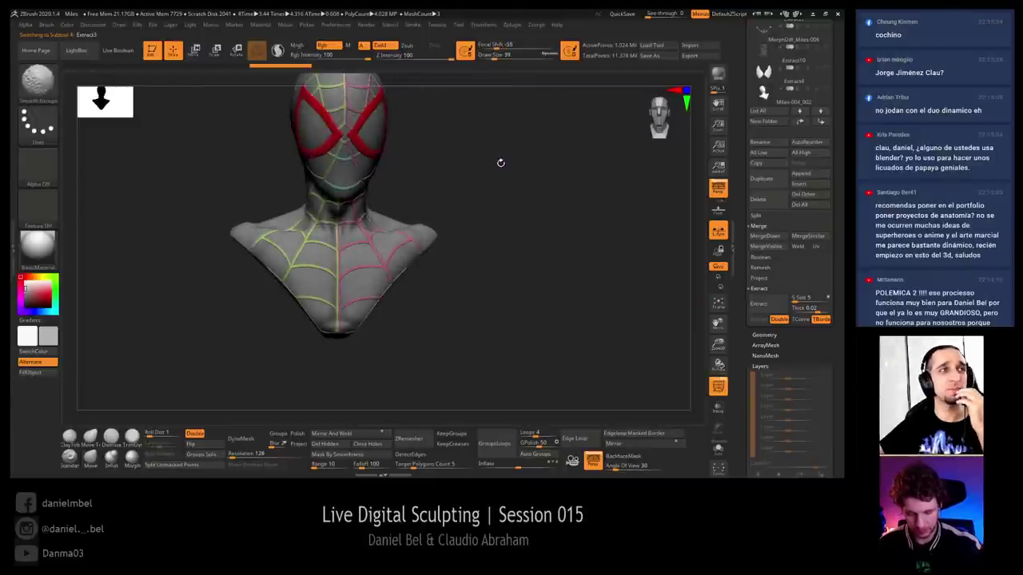
key("shift+f")
key("shift+f")
left_click_drag(504, 151, 536, 168, "alt")
left_click(719, 450)
left_click_drag(537, 244, 474, 265, "alt")
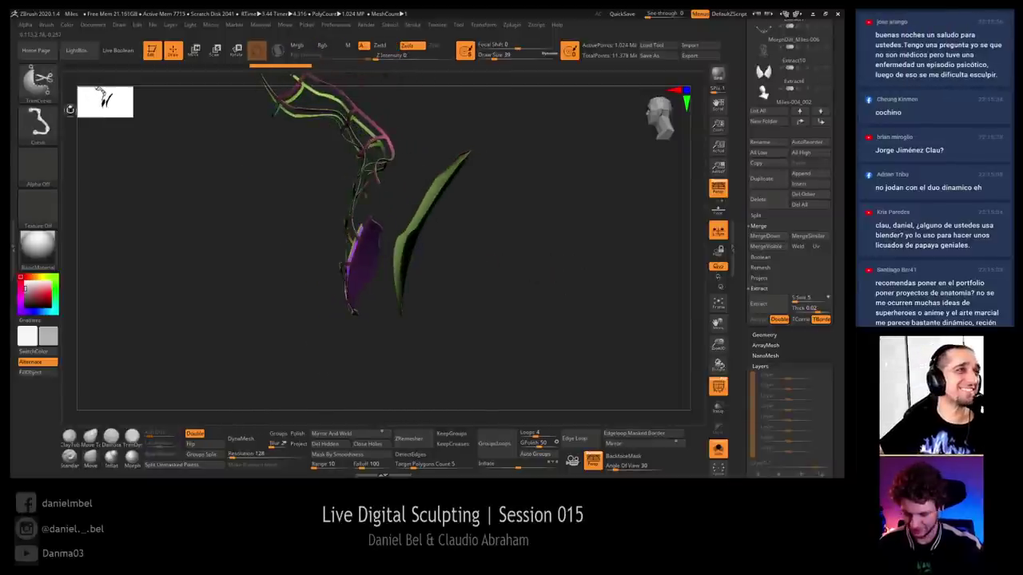
Hide the stray shell pieces along the bust's cut edge with the Select Lasso brush, leaving only the web strands
left_click(40, 85, "ctrl+shift")
left_click(296, 135)
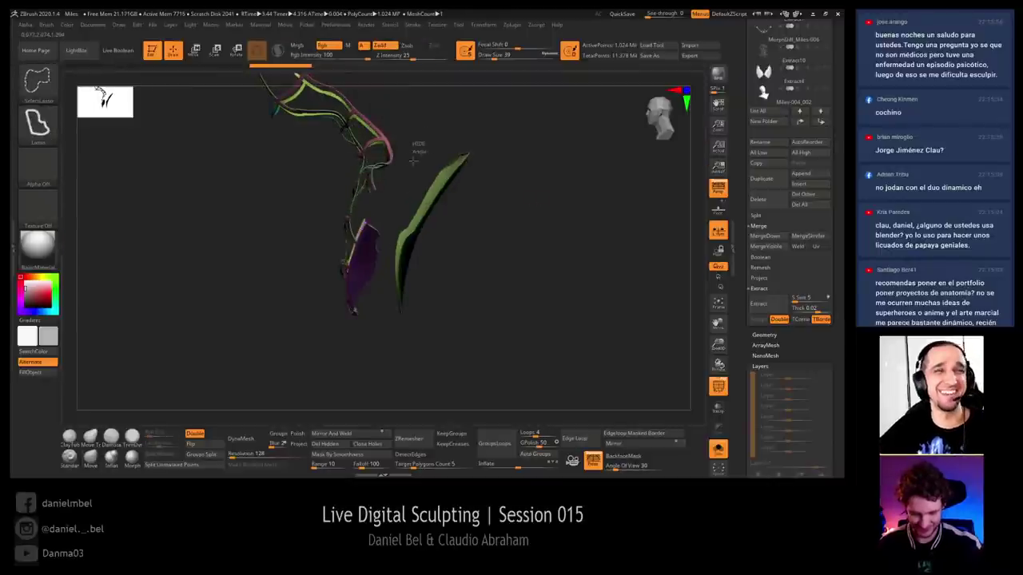
mouse_move(388, 258)
left_mouse_down("ctrl+alt+shift")
mouse_move(479, 142)
mouse_move(444, 132)
left_mouse_up("ctrl+alt+shift")
left_click_drag(448, 227, 512, 231)
left_click_drag(441, 229, 436, 237, "ctrl+shift")
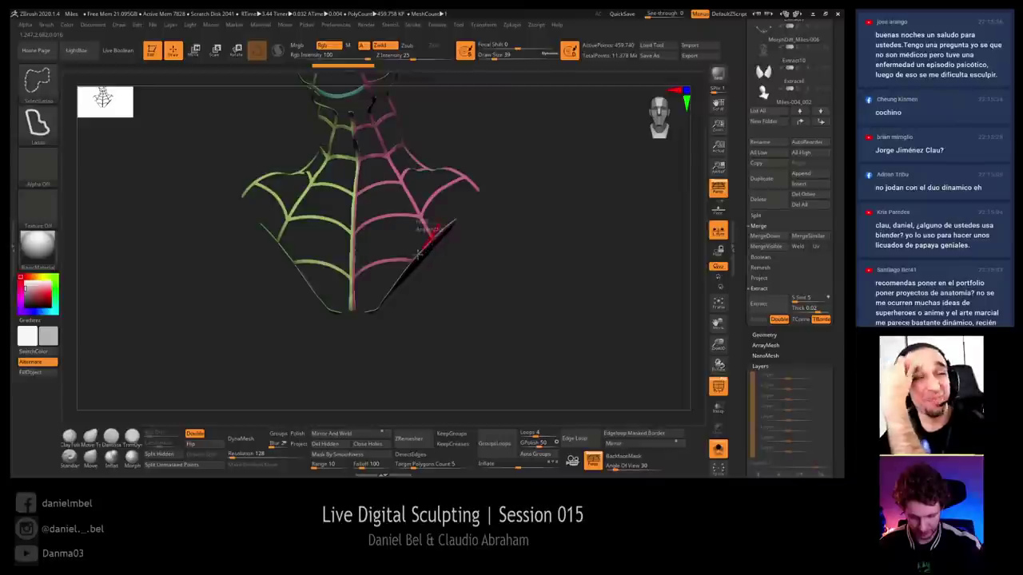
mouse_move(364, 302)
left_mouse_down("ctrl+shift")
mouse_move(436, 355)
mouse_move(496, 215)
mouse_move(444, 222)
mouse_move(477, 293)
mouse_move(470, 259)
mouse_move(463, 279)
left_mouse_up("ctrl+shift")
left_click(469, 258, "ctrl+shift")
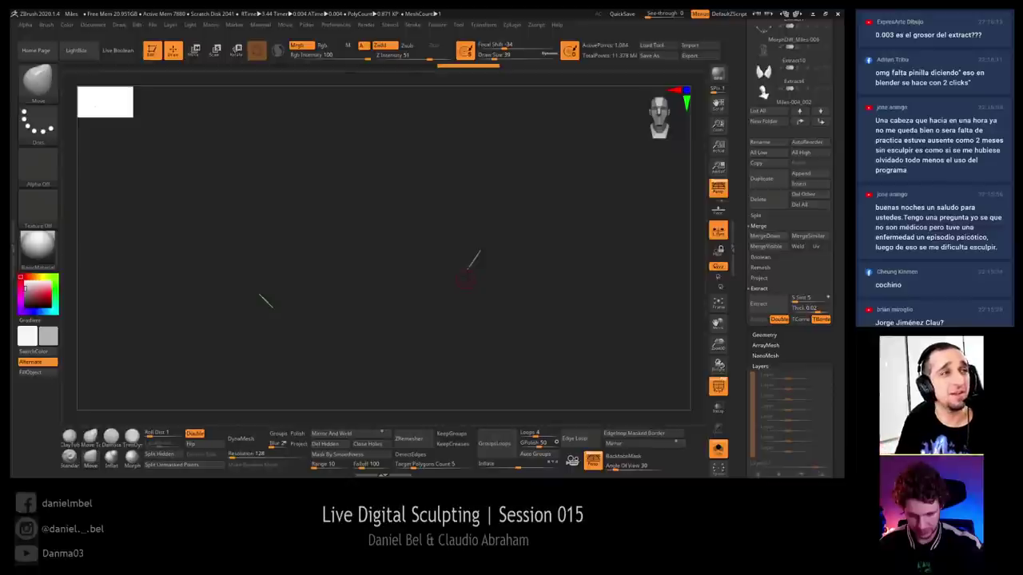
Hide the small leftover fragments beside the chest strands, delete the hidden geometry and bring the full bust back with its web
left_click(491, 247, "ctrl+shift")
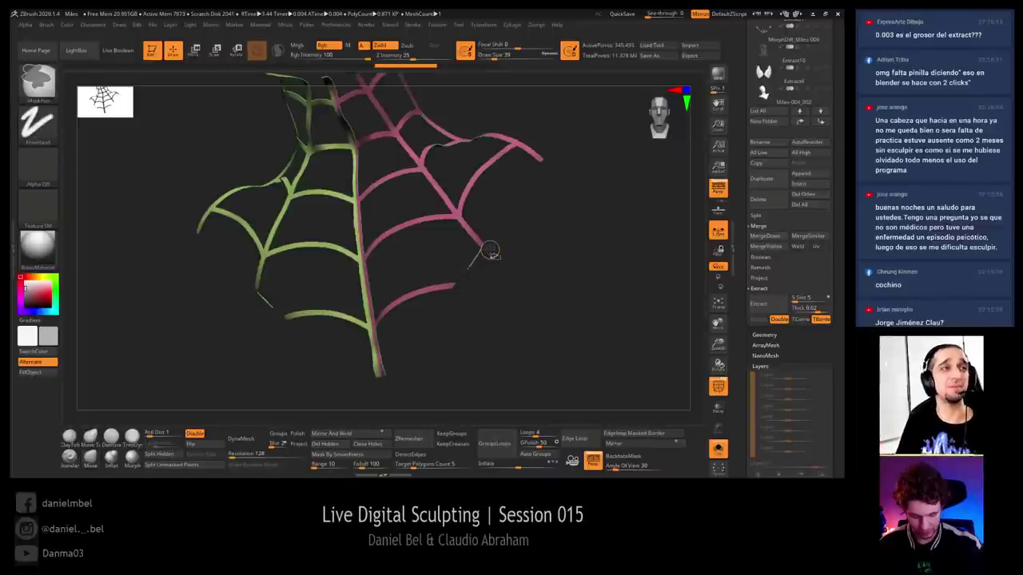
key("shift")
left_click_drag(465, 271, 472, 261, "ctrl+shift")
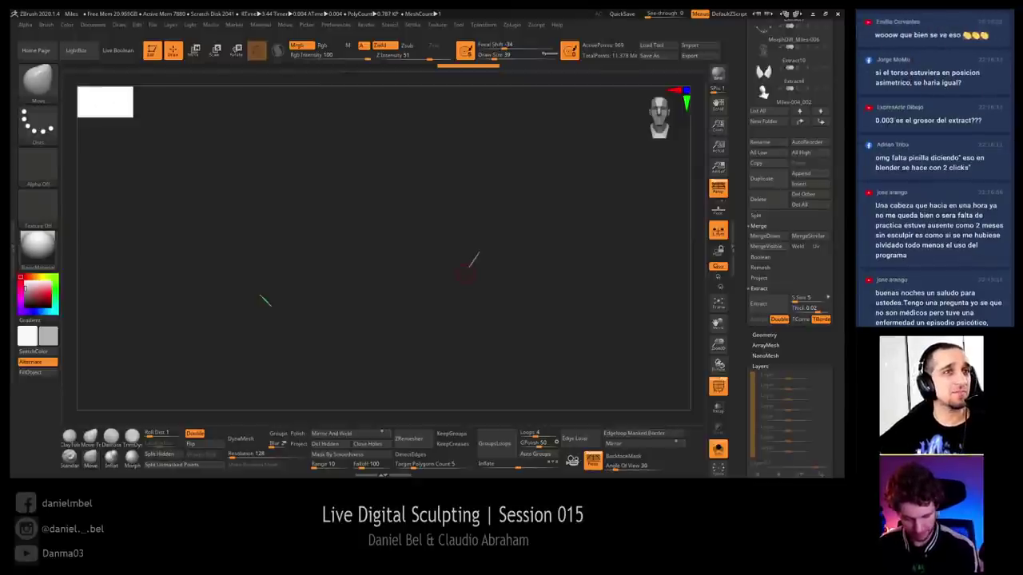
left_click(489, 265, "ctrl+shift")
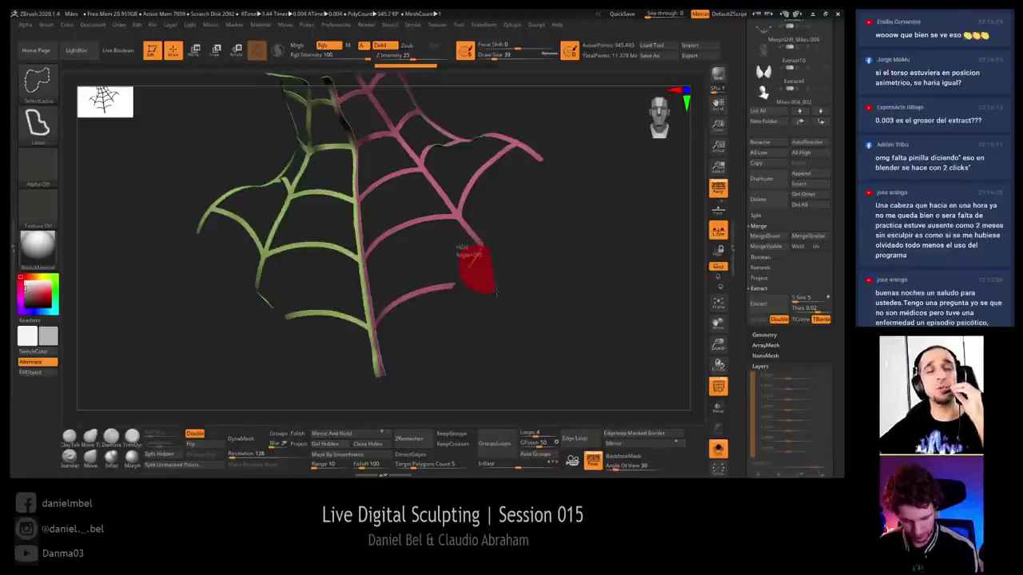
left_click_drag(496, 292, 496, 292, "ctrl+alt+shift")
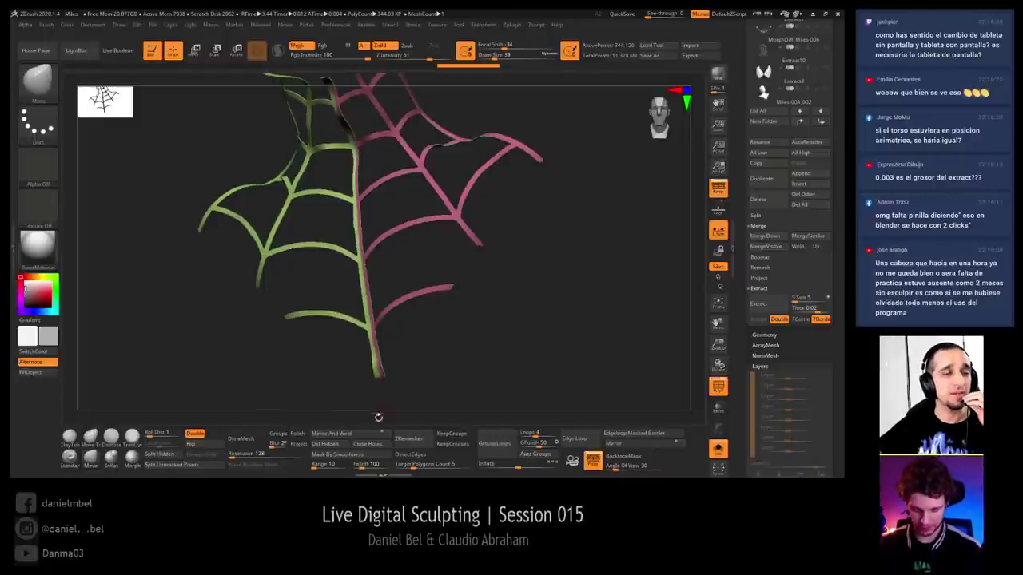
left_click_drag(507, 279, 504, 315)
key("shift+f")
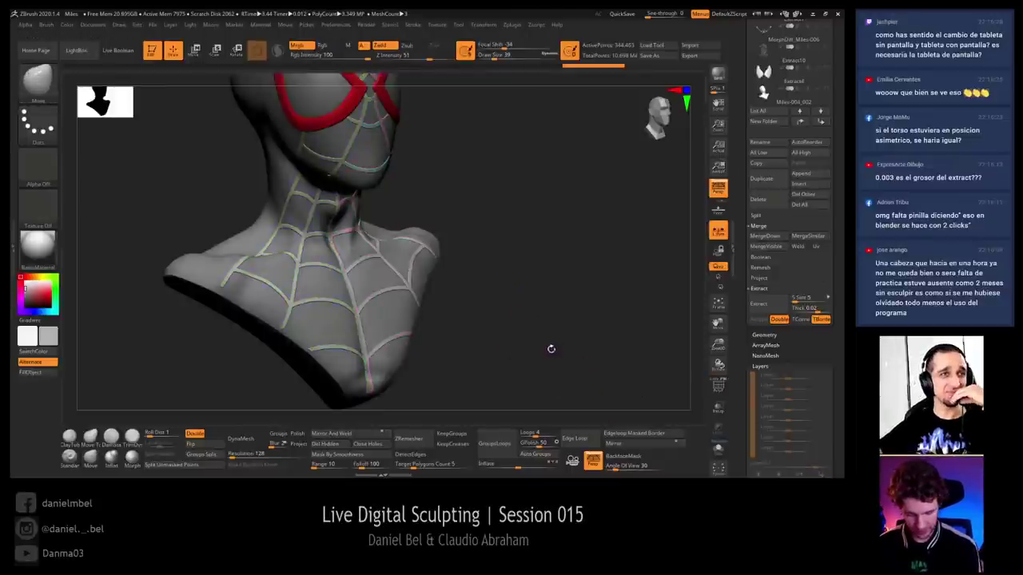
Enlarge the brush and smooth the extracted web strands over the neck and chest
left_click_drag(550, 349, 573, 279)
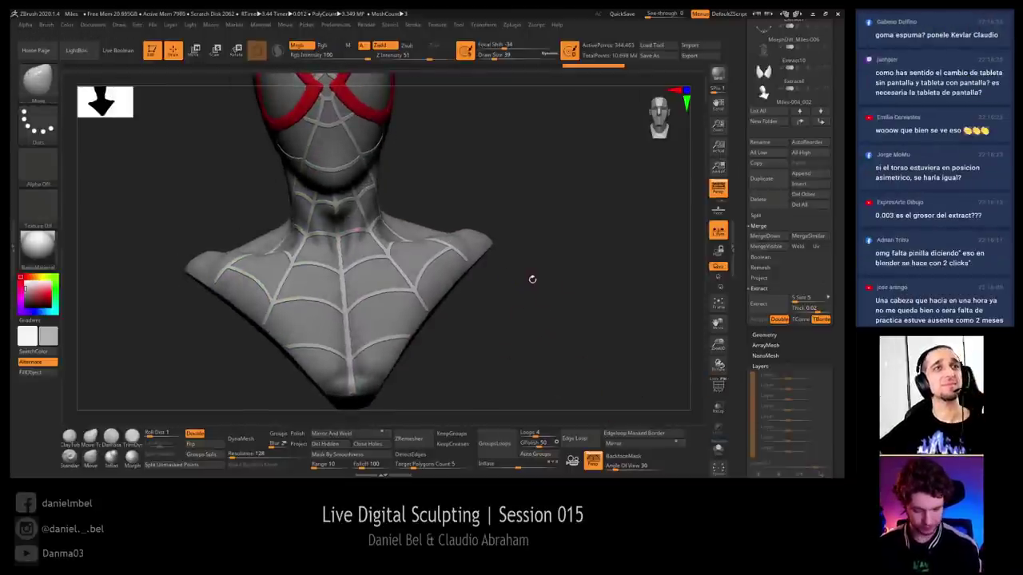
scroll(837, 118, "up", 2)
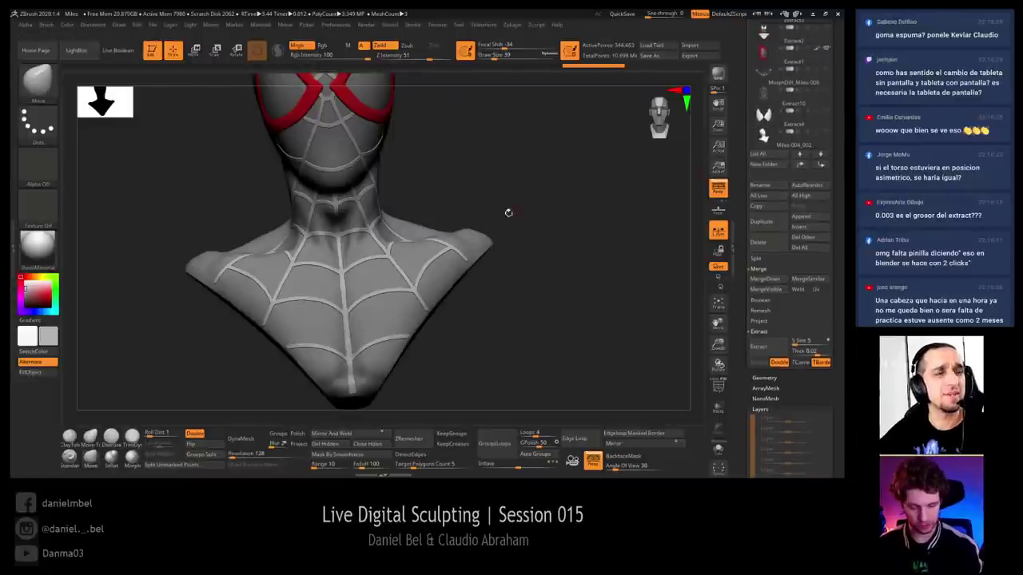
left_click_drag(436, 160, 473, 165)
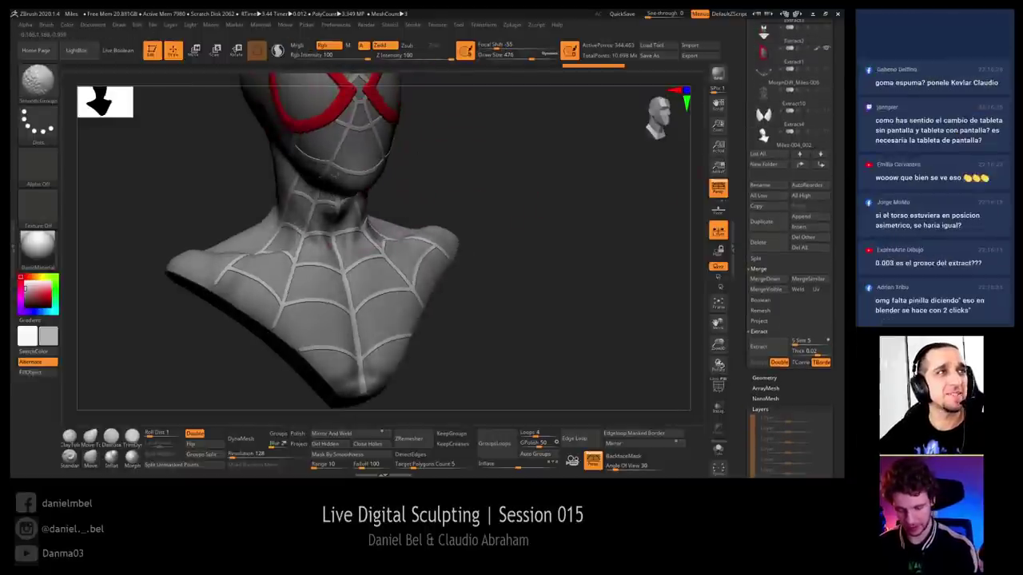
key("shift")
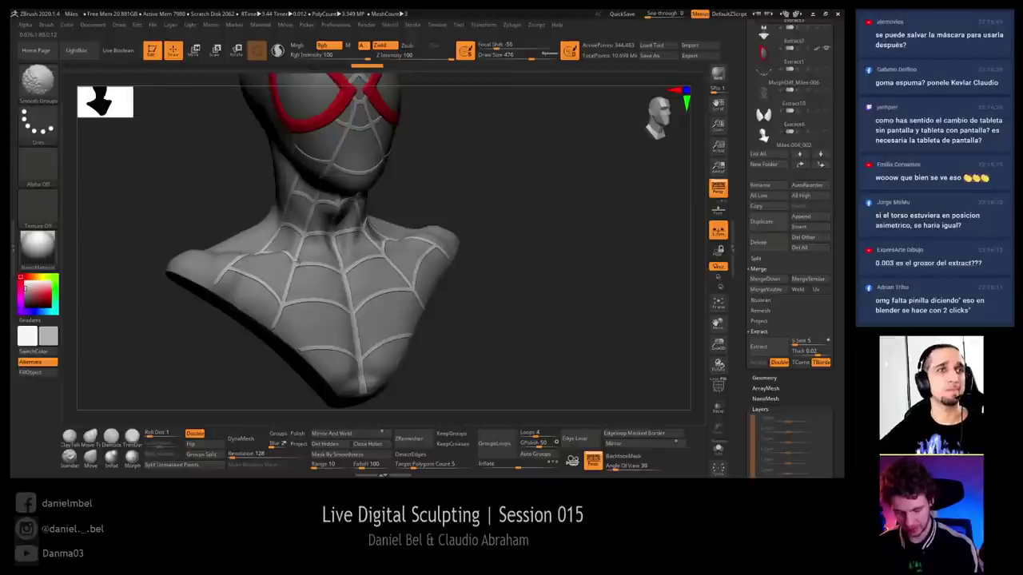
left_click_drag(438, 198, 416, 196)
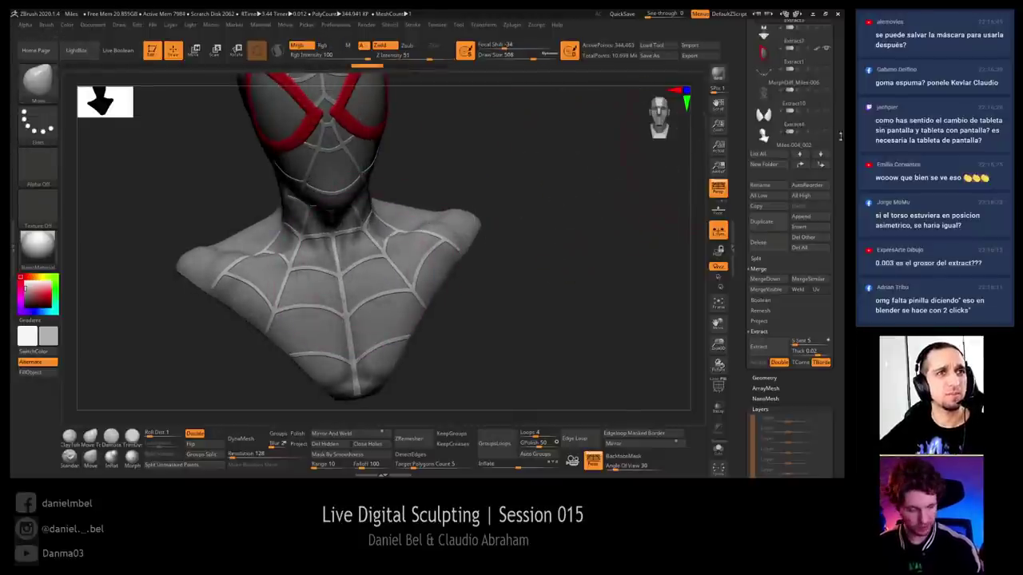
Apply the Polish By Features deformation to the extracted web, switching its polish mode first
left_click_drag(829, 223, 828, 114)
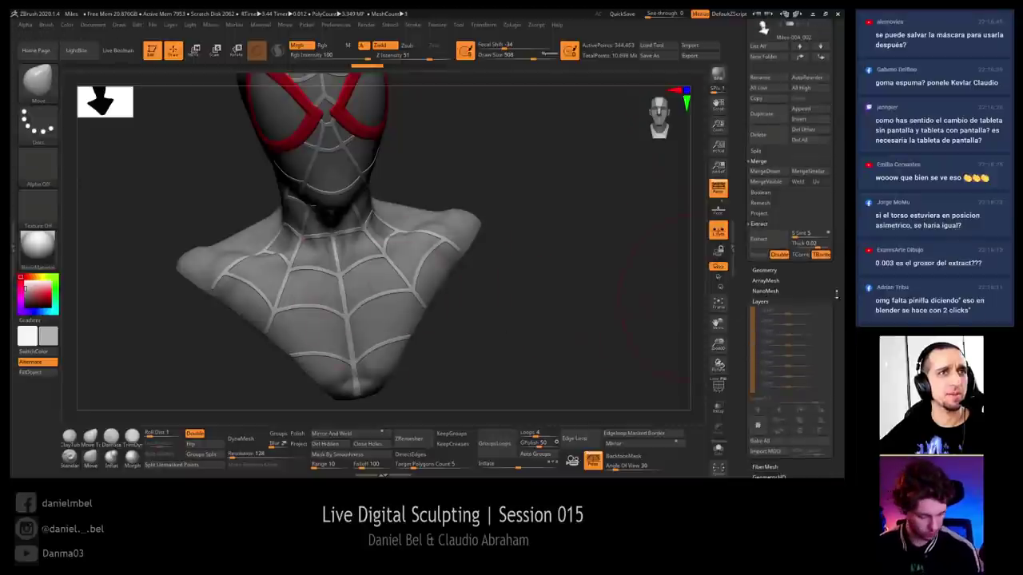
left_click(761, 302)
left_click(767, 353)
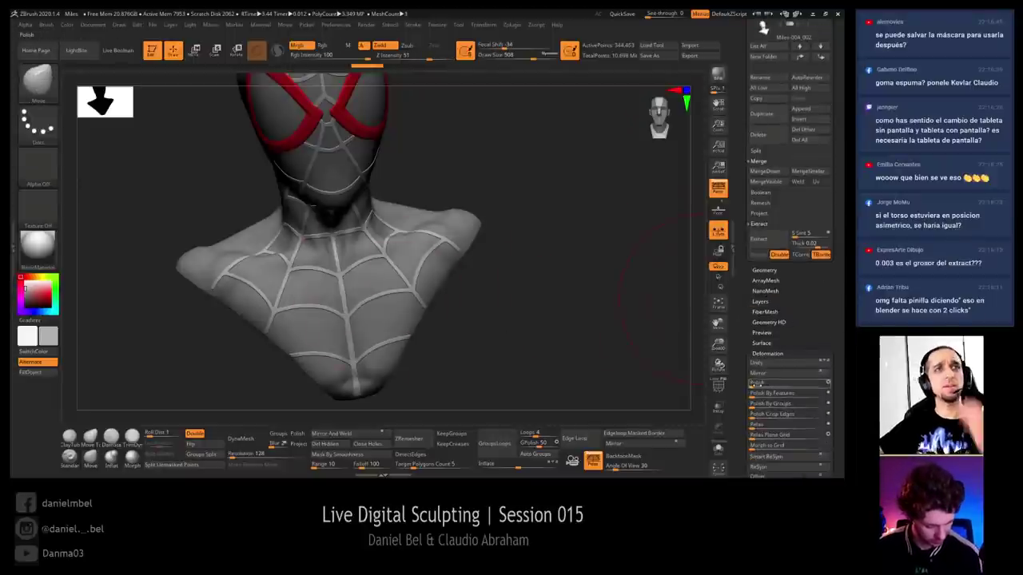
left_click(827, 393)
left_click(759, 394)
left_click(760, 395)
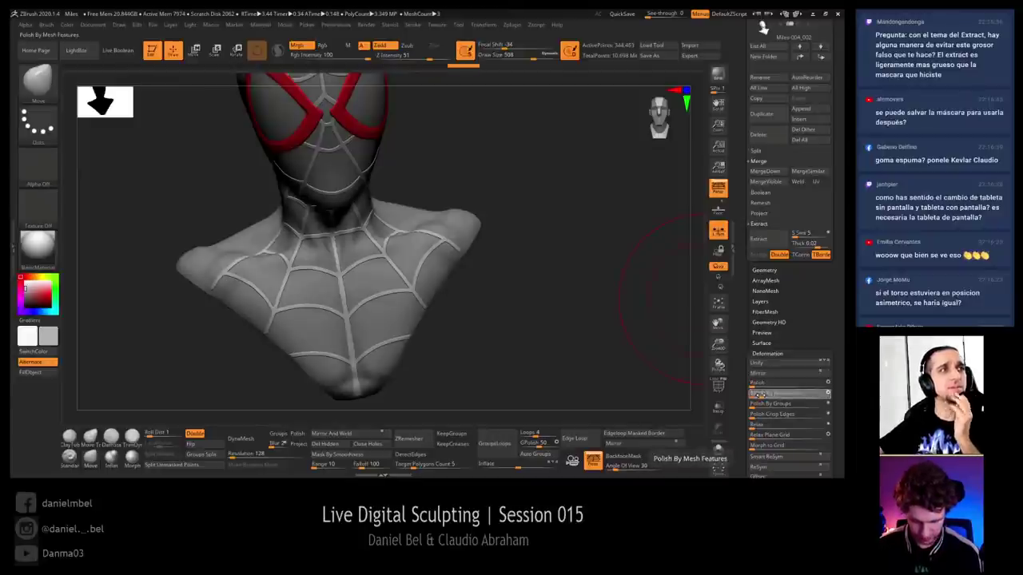
Reduce the draw size to 83 and display the polygroups of the web strands around the chin
left_click_drag(582, 323, 545, 293)
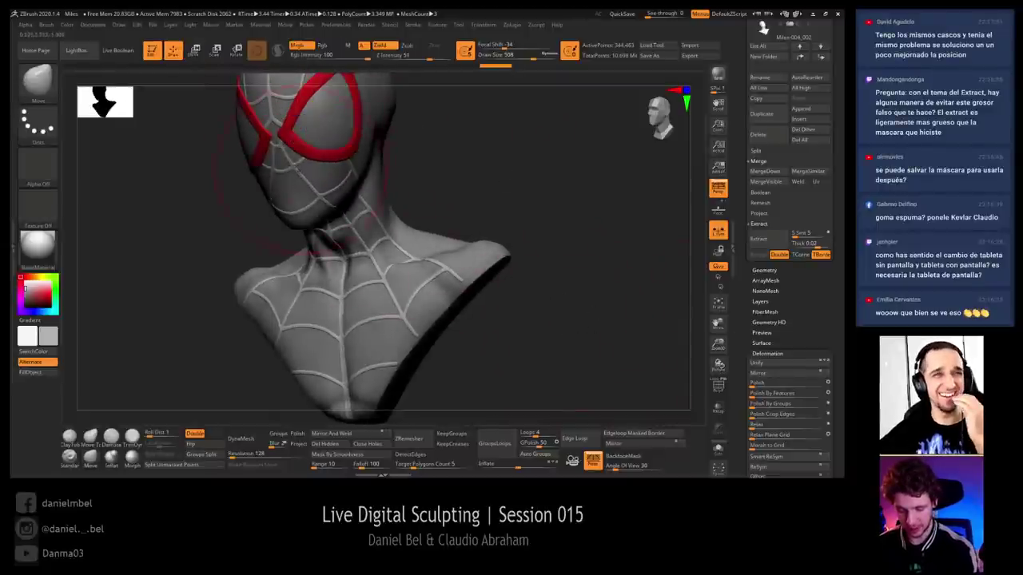
key("s")
left_click(273, 164)
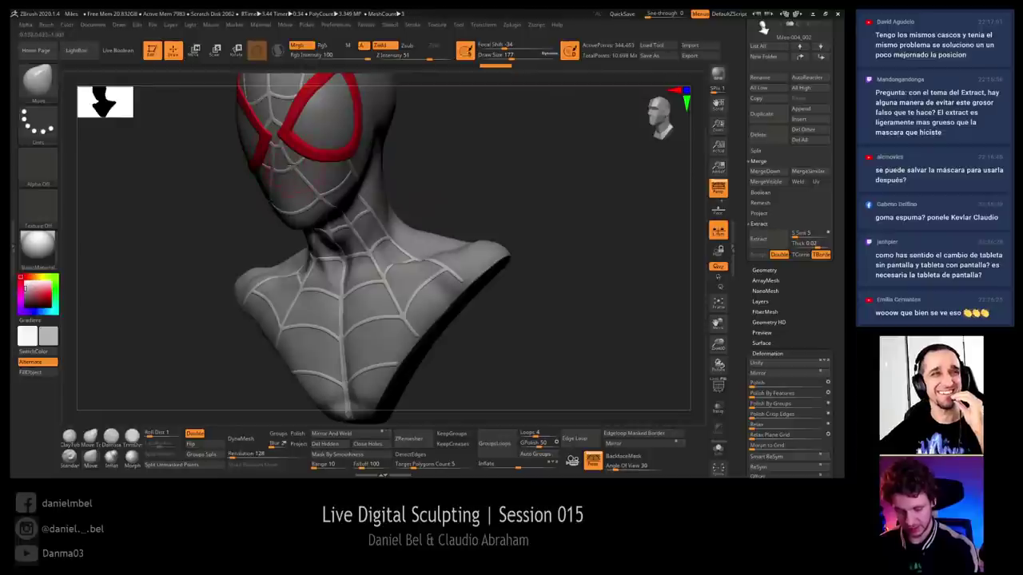
mouse_move(291, 166)
right_mouse_down("ctrl")
mouse_move(307, 175)
mouse_move(279, 168)
mouse_move(298, 167)
right_mouse_up("ctrl")
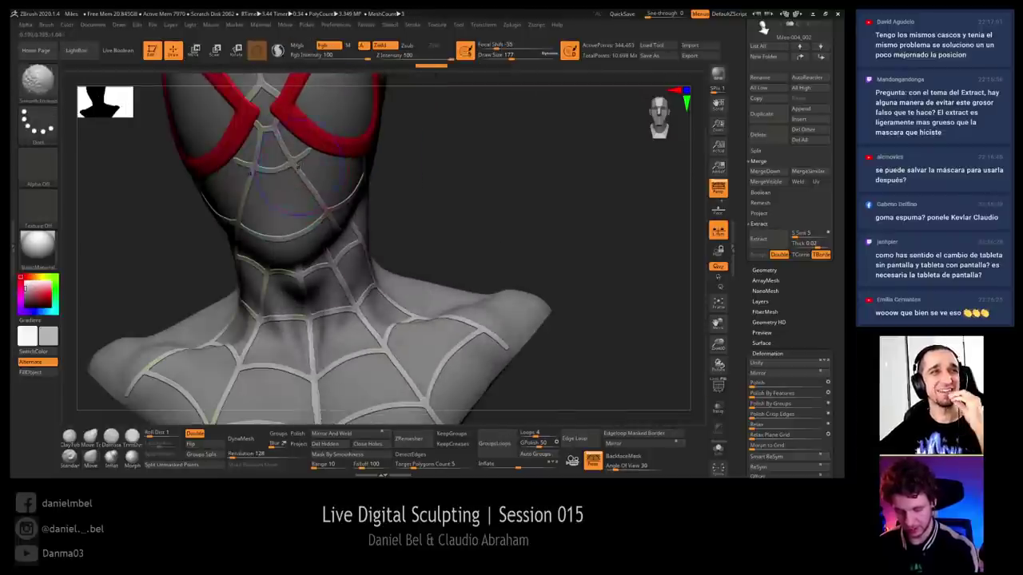
key("shift+f")
key("s")
left_click(276, 163)
Check the separate strand groups by hiding and restoring them, and merge the whole web into a single polygroup
left_click(292, 165, "ctrl+shift")
left_click(291, 164, "ctrl+shift")
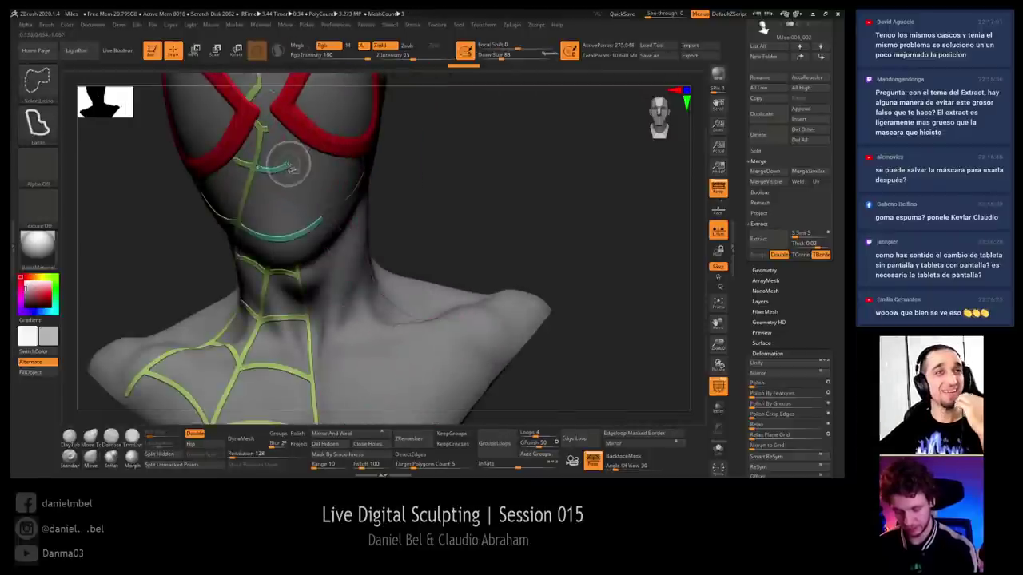
left_click(286, 165, "ctrl+shift")
left_click(251, 167, "ctrl+shift")
left_click_drag(486, 167, 530, 210, "ctrl+shift")
key("ctrl+w")
left_click(521, 217, "ctrl+shift")
right_click_drag(521, 219, 580, 206)
left_click(515, 214, "ctrl+shift")
Reposition the transform gizmo near the face and scale the web uniformly by about 1.004
key("w")
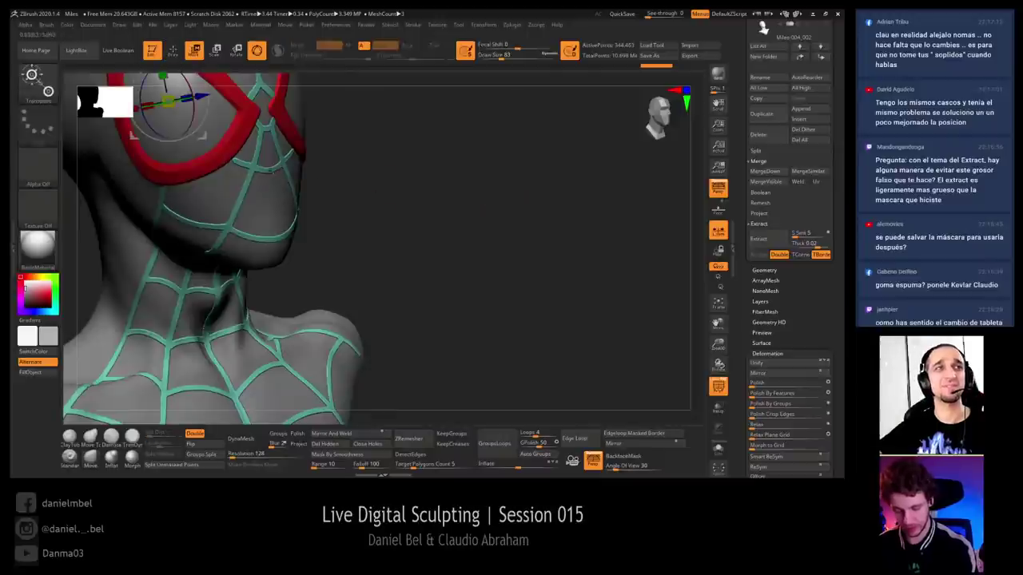
left_click(272, 169, "alt")
mouse_move(386, 210)
right_mouse_down("ctrl")
mouse_move(373, 189)
mouse_move(353, 210)
mouse_move(357, 230)
right_mouse_up("ctrl")
key("q")
key("w")
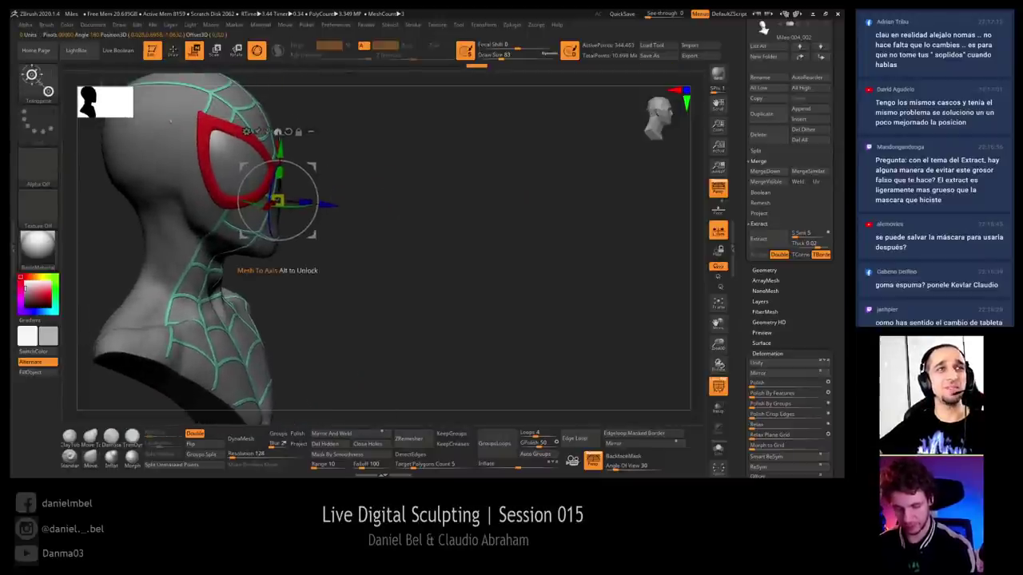
left_click(271, 131)
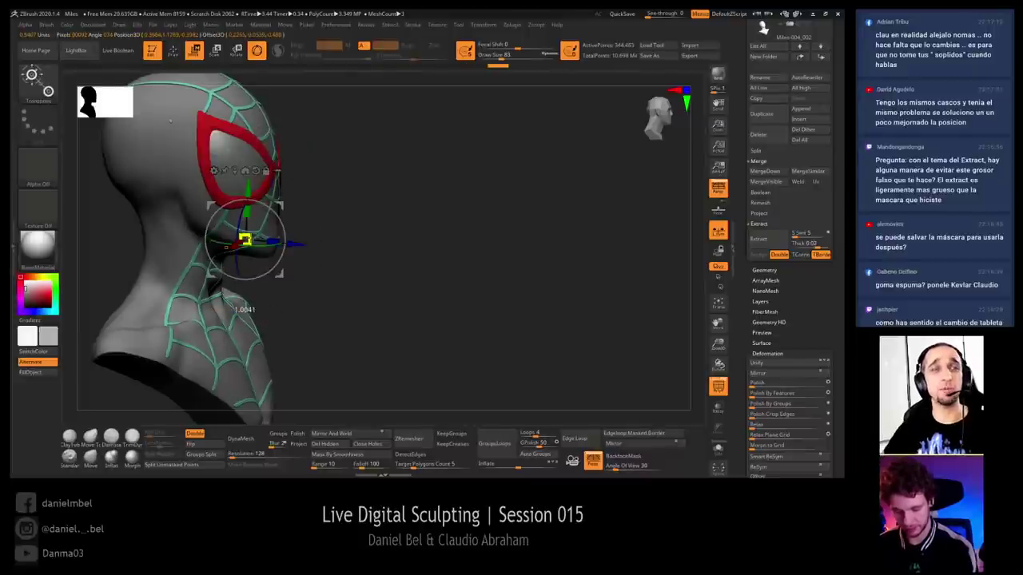
left_click_drag(245, 240, 298, 242)
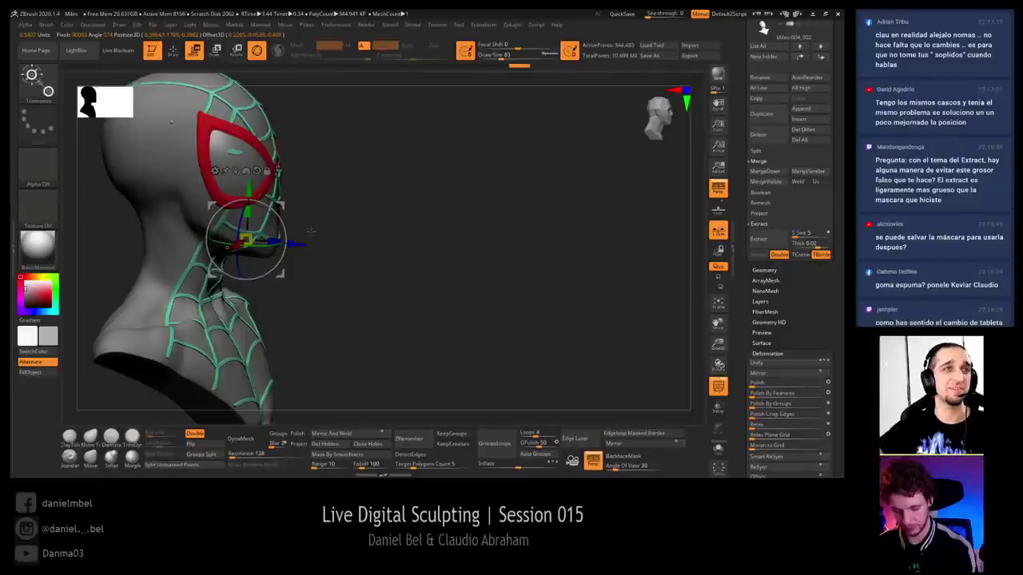
Return to sculpting, turn off the web's polygroup display and switch to the Move brush
left_click_drag(376, 216, 339, 212)
key("q")
left_click_drag(412, 211, 392, 199)
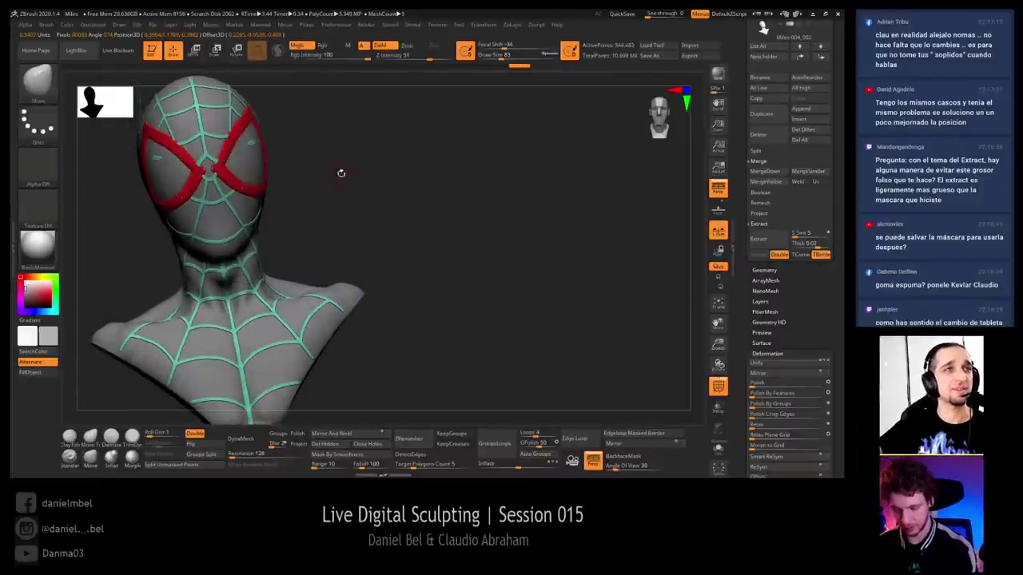
left_click_drag(342, 173, 287, 178)
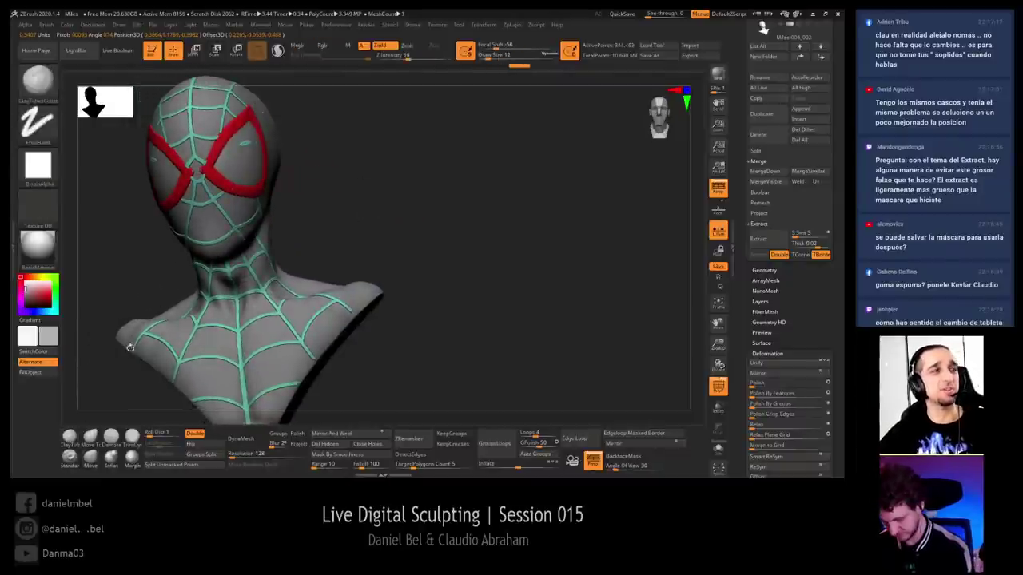
key("shift+f")
key("shift+f")
key("shift+f")
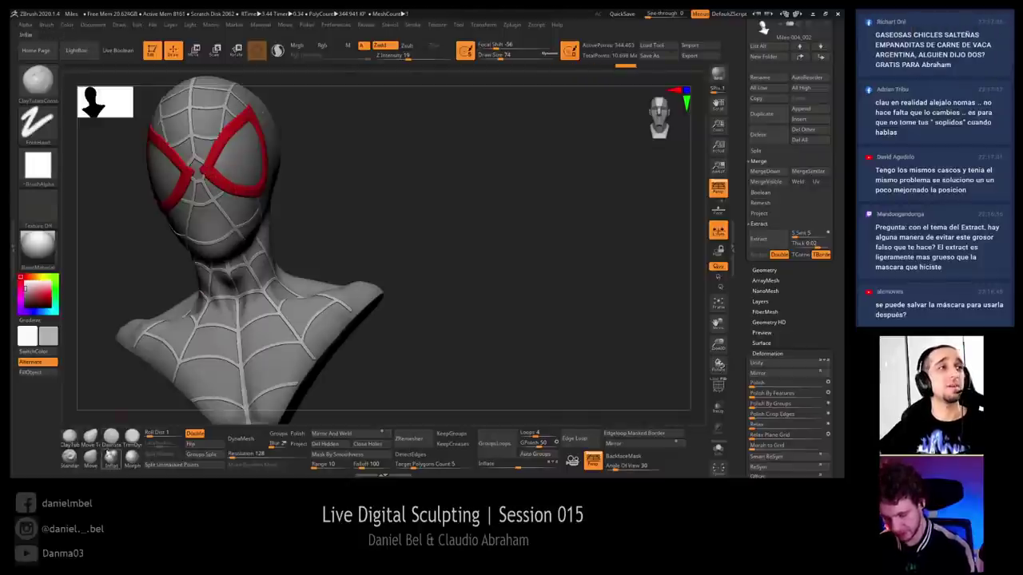
left_click(92, 455)
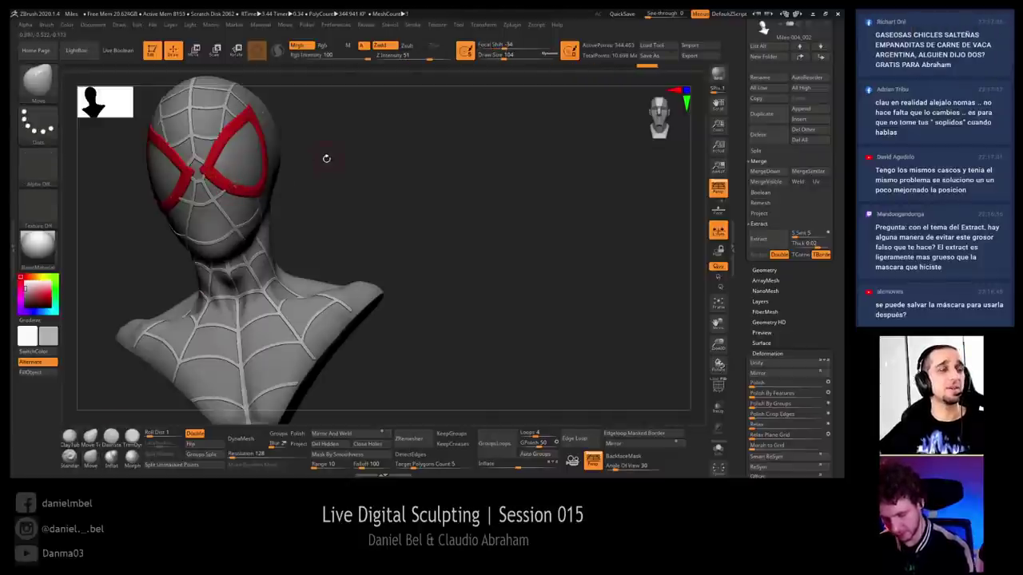
Adjust the web strands on the head and neck with the Move brush, enlarging the draw size to 386
left_click_drag(326, 158, 229, 183)
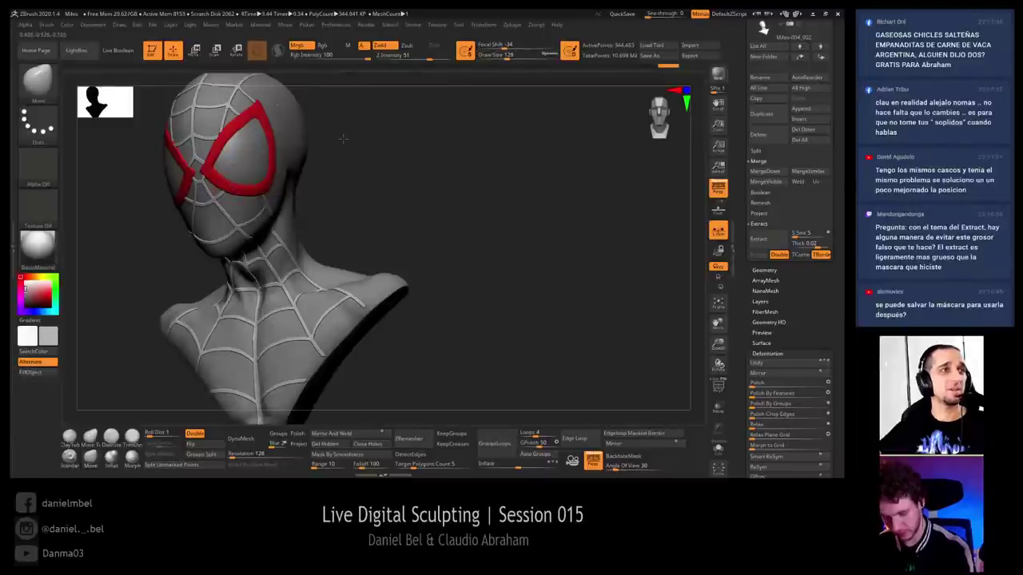
left_click_drag(343, 139, 259, 143)
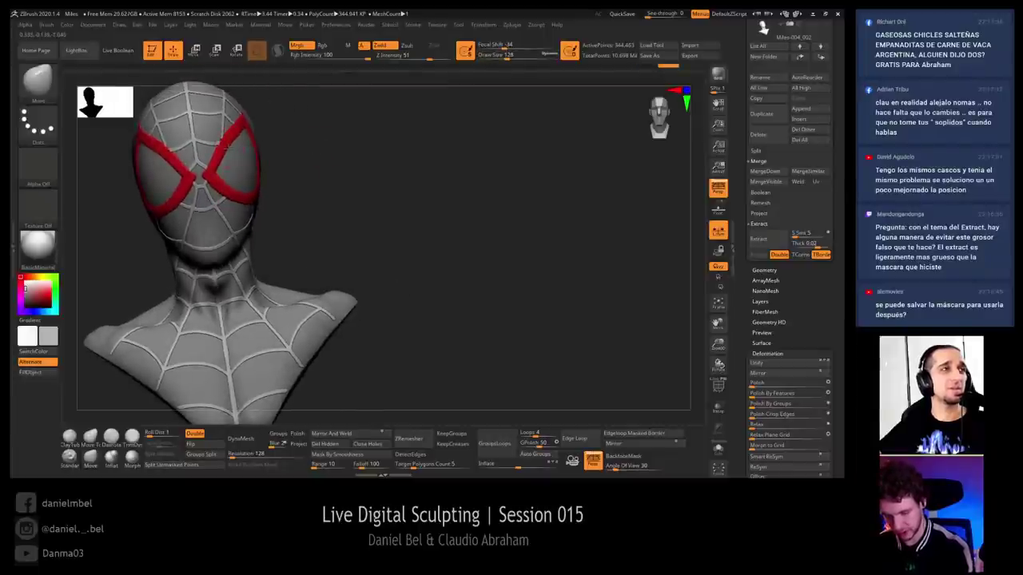
mouse_move(345, 200)
left_mouse_down("alt")
mouse_move(350, 181)
mouse_move(338, 178)
left_mouse_up("alt")
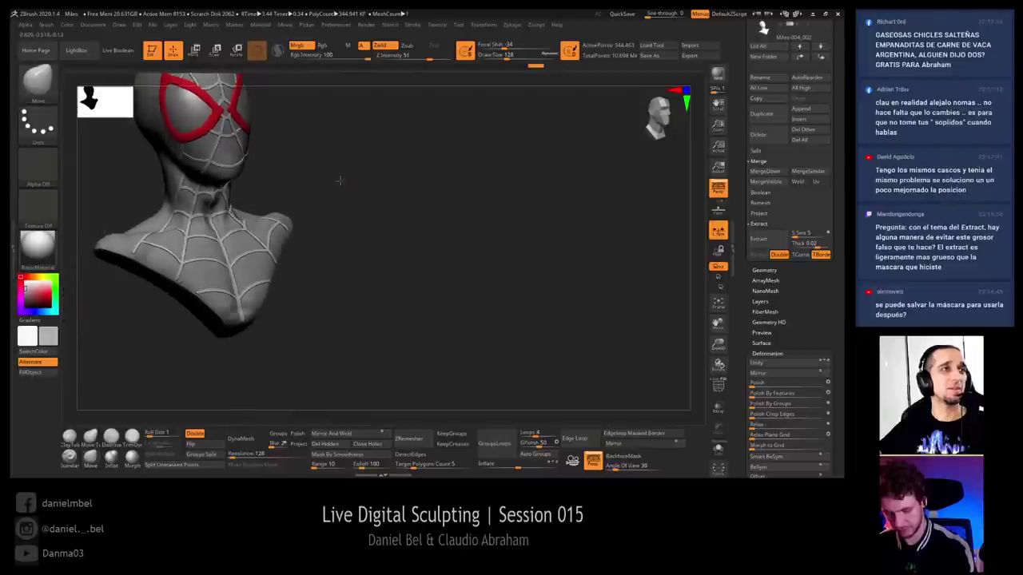
key("s")
left_click_drag(235, 200, 239, 200)
left_click_drag(387, 209, 352, 213, "shift")
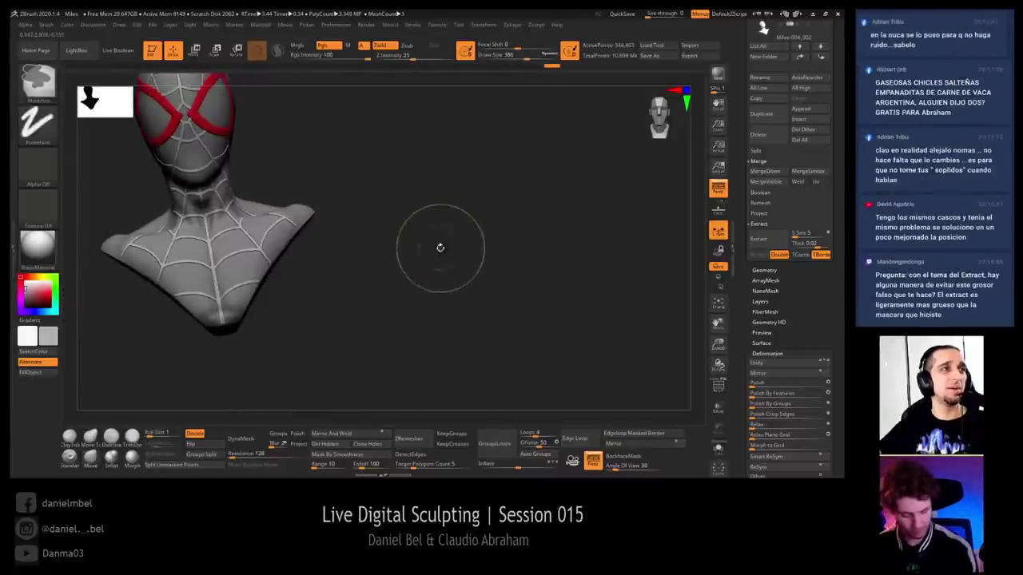
mouse_move(437, 236)
left_mouse_down("alt")
mouse_move(469, 227)
mouse_move(465, 246)
left_mouse_up("alt")
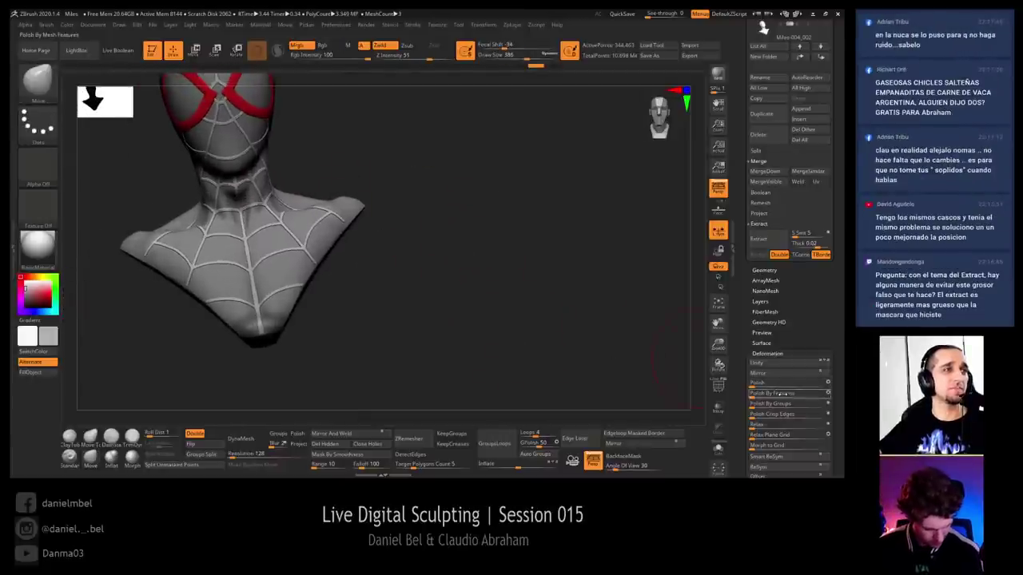
Apply a slight Polish By Features deformation to the web mesh
left_click_drag(772, 394, 784, 394)
left_click_drag(564, 291, 506, 287)
left_click_drag(453, 267, 489, 283)
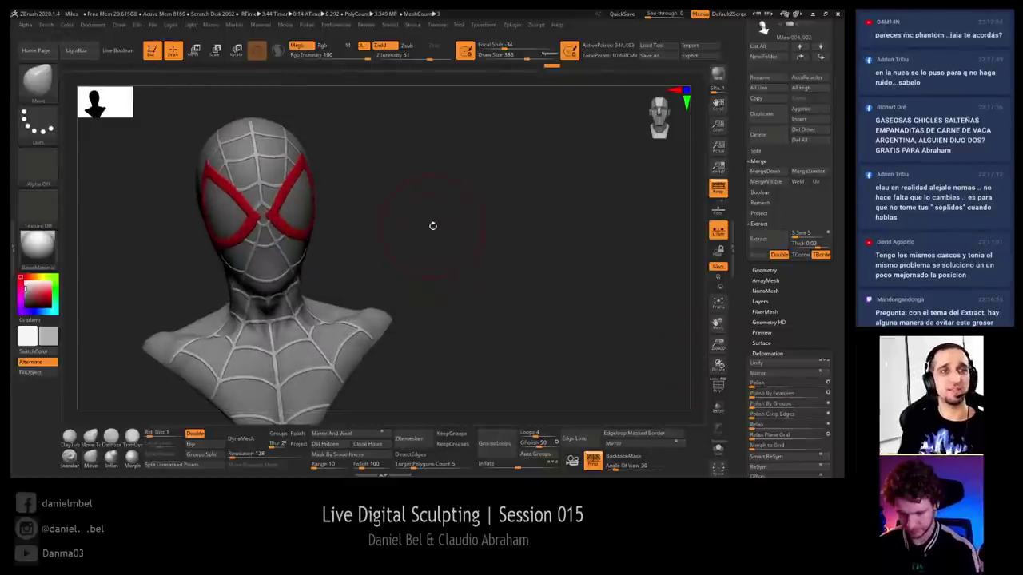
Nudge the web strands above the eye frame with the Move brush, varying the draw size between 132 and 212
left_click_drag(434, 226, 388, 165)
right_click_drag(295, 193, 291, 210, "ctrl")
key("s")
key("s")
key("s")
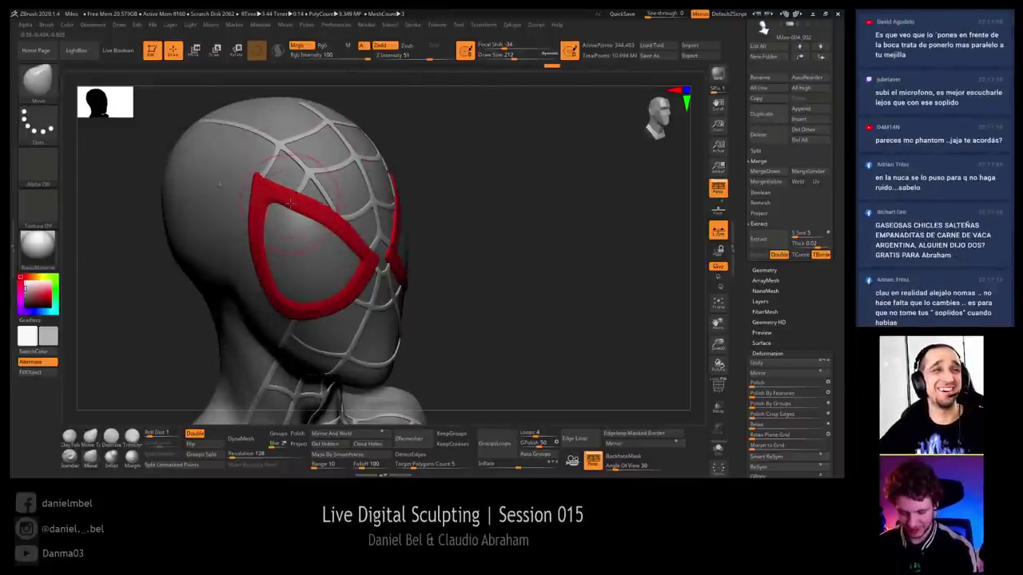
left_click(286, 206)
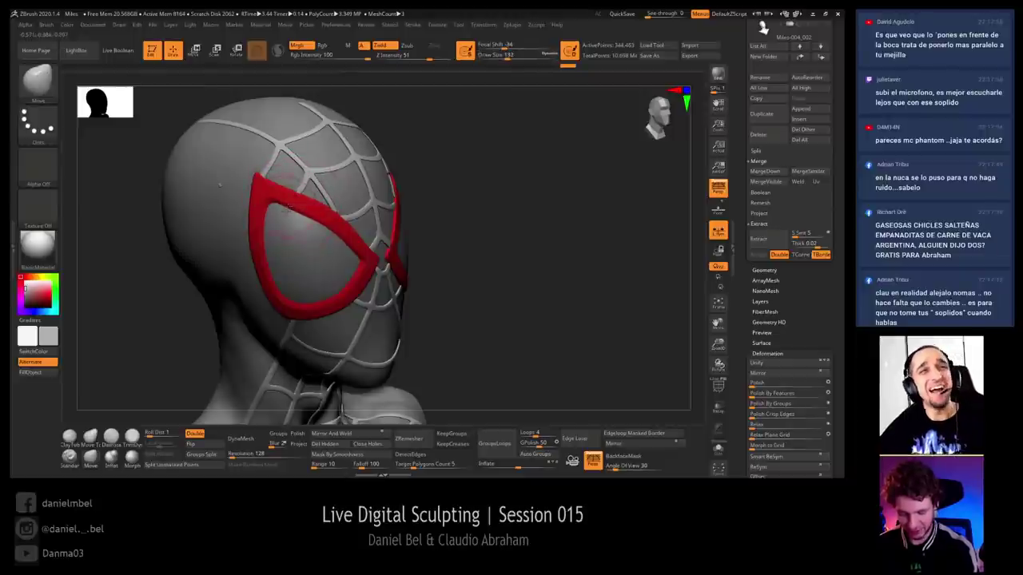
mouse_move(318, 209)
right_mouse_down()
mouse_move(265, 187)
mouse_move(291, 164)
right_mouse_up()
key("s")
left_click(266, 187)
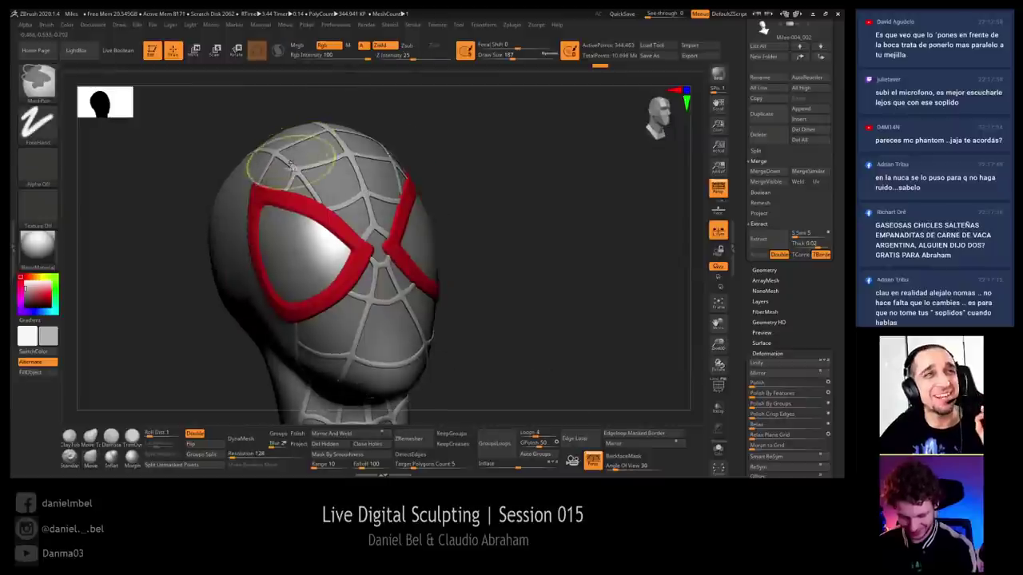
Adjust the web strands at the side of the head and around the nose bridge, using a smaller draw size of 51
left_click_drag(289, 179, 382, 205)
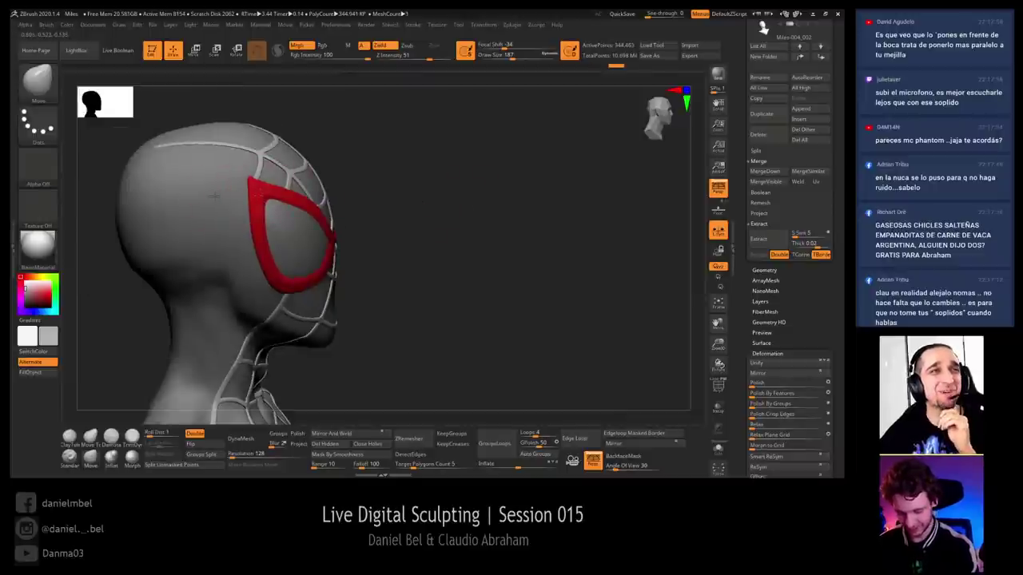
mouse_move(214, 194)
left_mouse_down()
mouse_move(464, 210)
mouse_move(330, 269)
left_mouse_up()
key("s")
right_click_drag(390, 277, 345, 264)
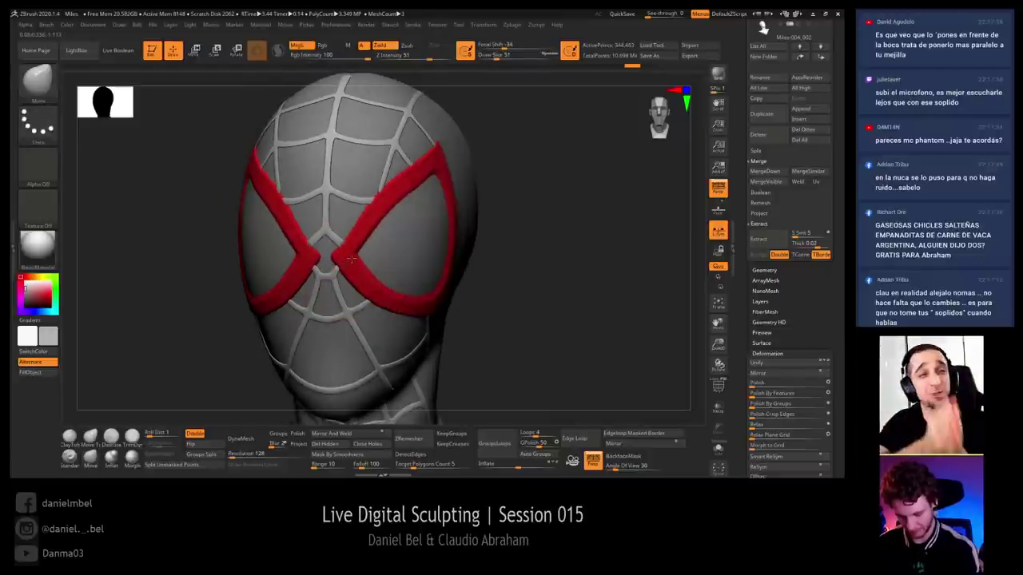
right_click_drag(415, 267, 356, 262)
key("s")
mouse_move(357, 262)
left_mouse_down()
mouse_move(348, 255)
mouse_move(384, 244)
left_mouse_up()
key("s")
Replace Smooth Groups with the regular Smooth brush and smooth the web over the chest at a draw size of 593
left_click(58, 98)
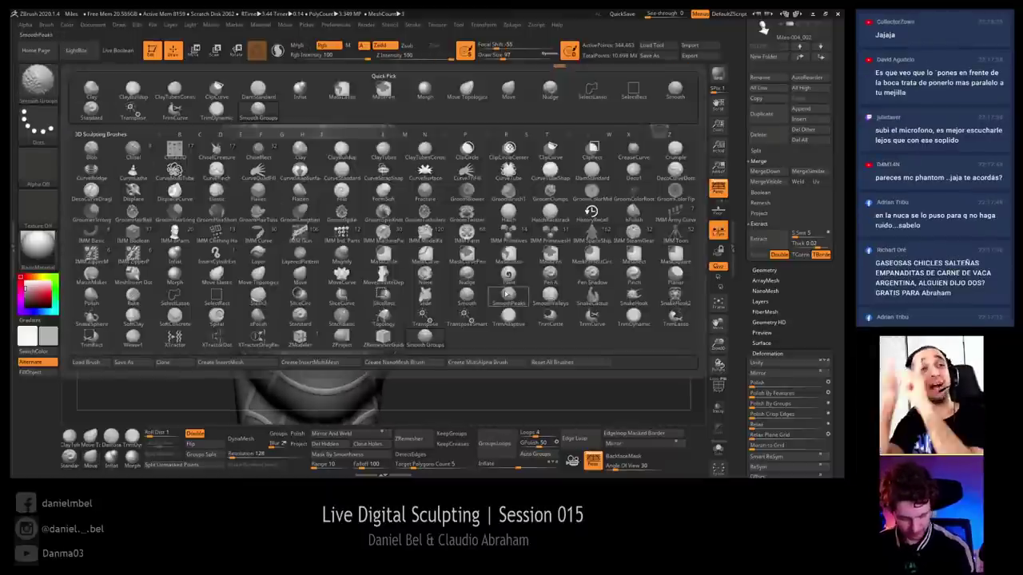
left_click(487, 298)
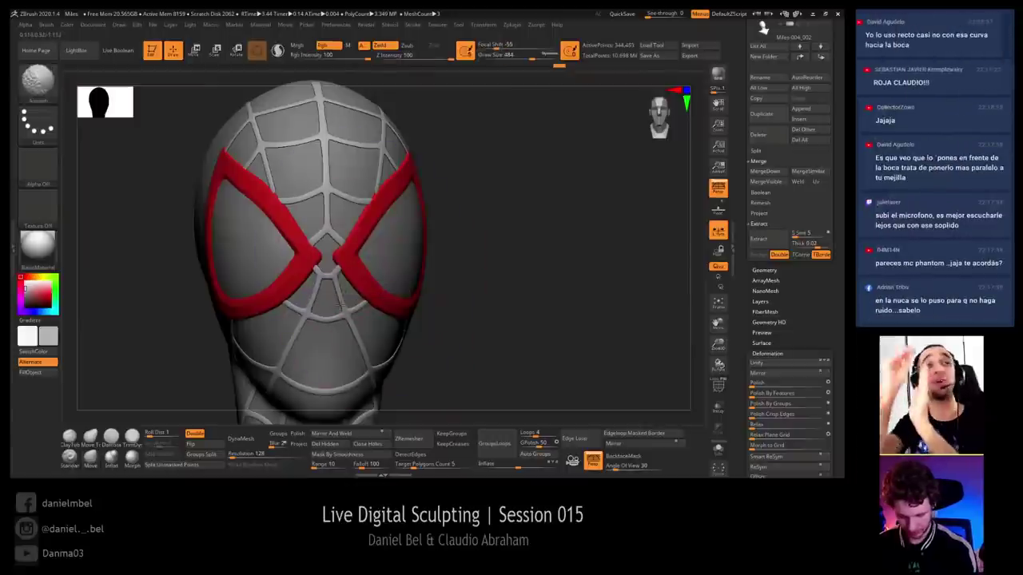
mouse_move(489, 322)
left_mouse_down("alt")
mouse_move(436, 307)
mouse_move(431, 210)
left_mouse_up("alt")
right_click_drag(321, 353, 400, 362)
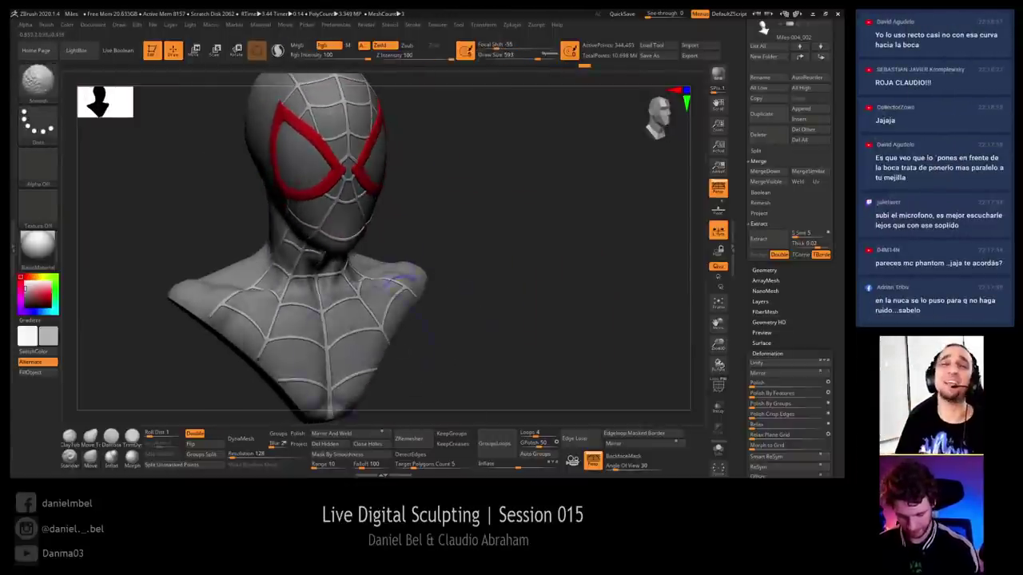
mouse_move(431, 205)
left_mouse_down()
mouse_move(494, 209)
mouse_move(436, 239)
left_mouse_up()
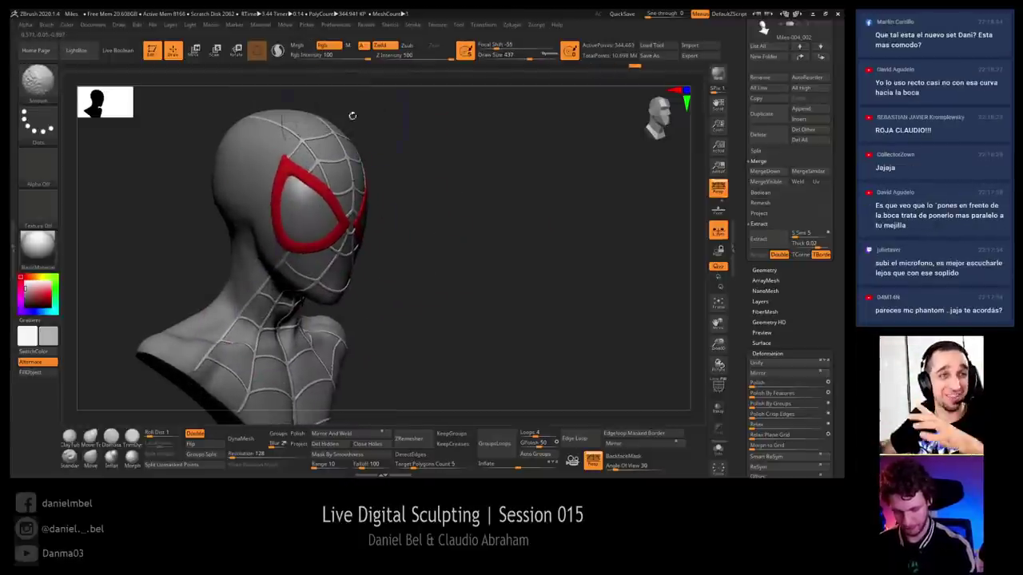
Smooth the web strands across the face, neck and shoulders with a draw size of 331
left_click_drag(495, 164, 418, 167)
left_click_drag(493, 225, 360, 223)
left_click_drag(503, 221, 464, 223, "shift")
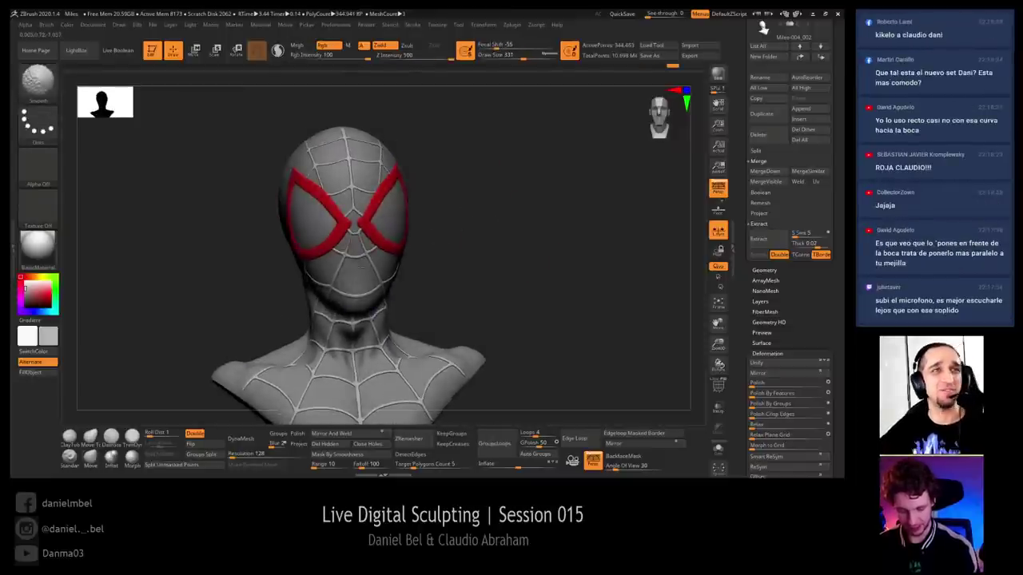
mouse_move(473, 272)
left_mouse_down("alt")
mouse_move(445, 242)
mouse_move(359, 228)
left_mouse_up("alt")
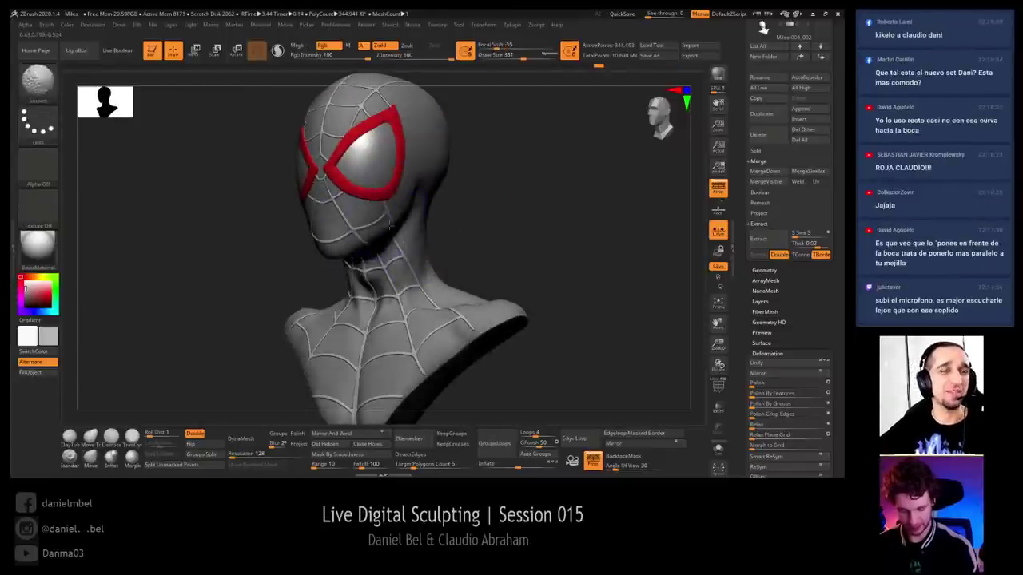
mouse_move(518, 257)
left_mouse_down("alt")
mouse_move(506, 211)
mouse_move(553, 232)
left_mouse_up("alt")
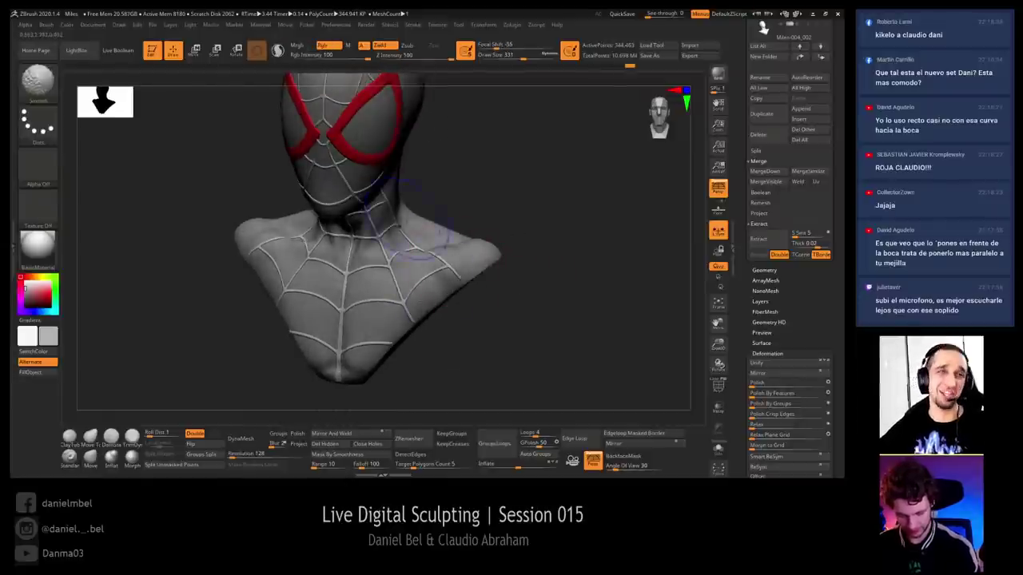
left_click_drag(511, 292, 577, 289)
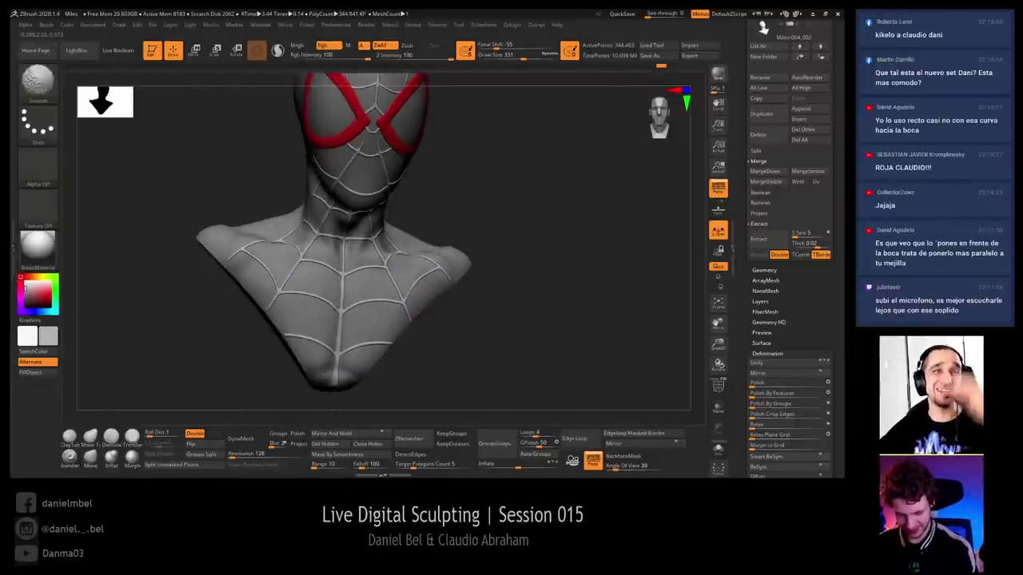
Reduce the draw size to 228 and refine the web on the chest and lower face with the Move and Smooth brushes
left_click_drag(524, 56, 517, 57)
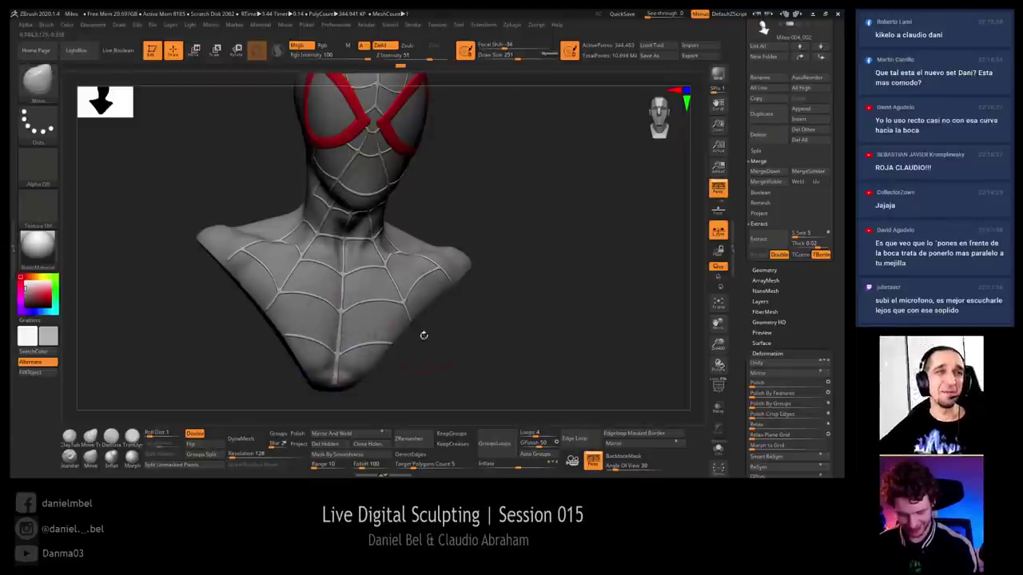
left_click_drag(422, 336, 363, 332)
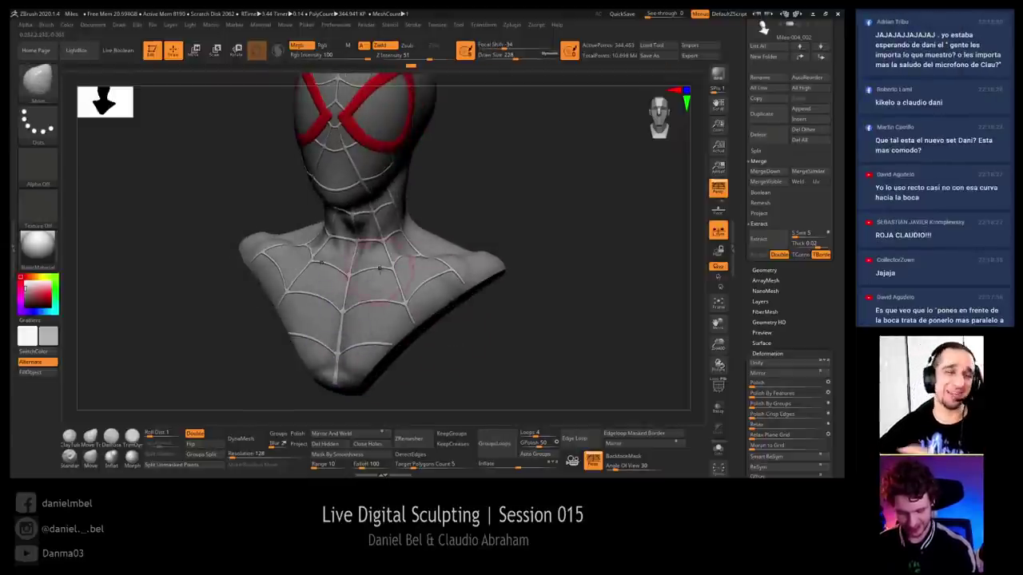
mouse_move(462, 196)
left_mouse_down()
mouse_move(481, 227)
mouse_move(431, 226)
mouse_move(441, 225)
left_mouse_up()
left_click_drag(458, 185, 447, 188)
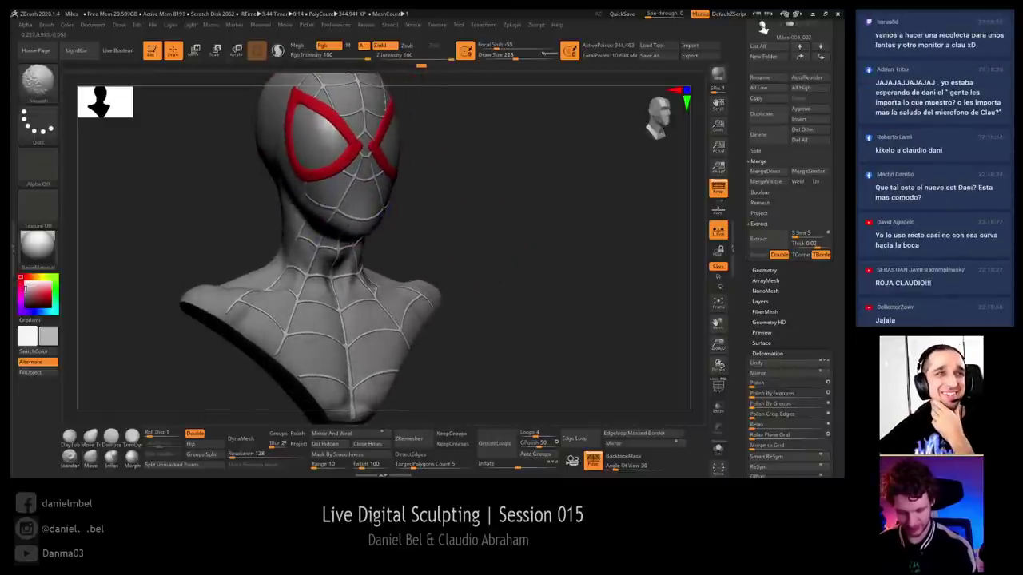
mouse_move(473, 143)
left_mouse_down("alt")
mouse_move(456, 212)
mouse_move(430, 216)
left_mouse_up("alt")
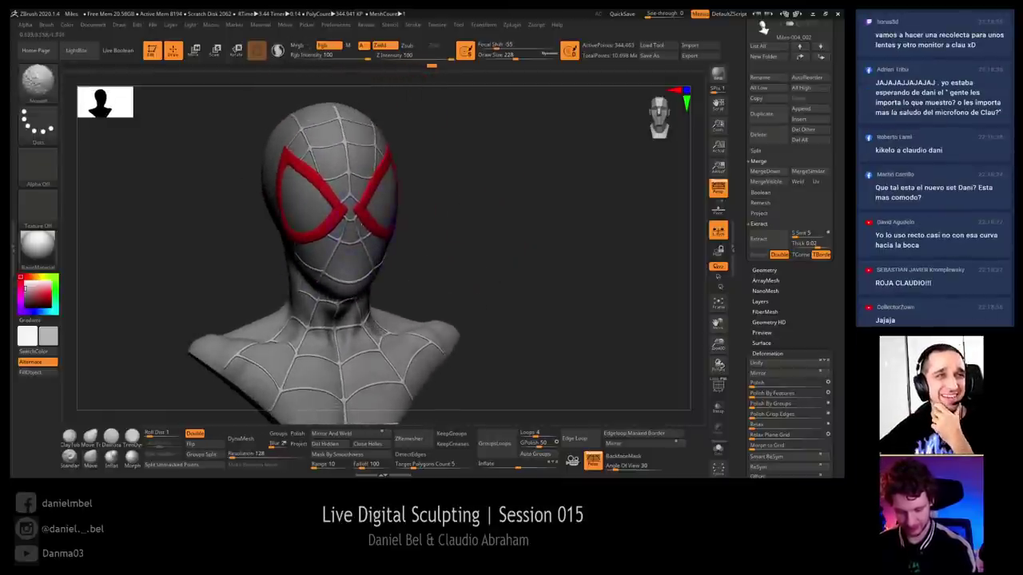
Switch to the Inflat brush and lightly inflate the web strands around the face with a draw size of 136
left_click(113, 458)
key("s")
key("s")
left_click_drag(377, 245, 360, 243)
left_click_drag(477, 238, 425, 238)
key("s")
left_click_drag(357, 254, 361, 254)
left_click_drag(413, 209, 355, 228)
left_click_drag(473, 199, 456, 217)
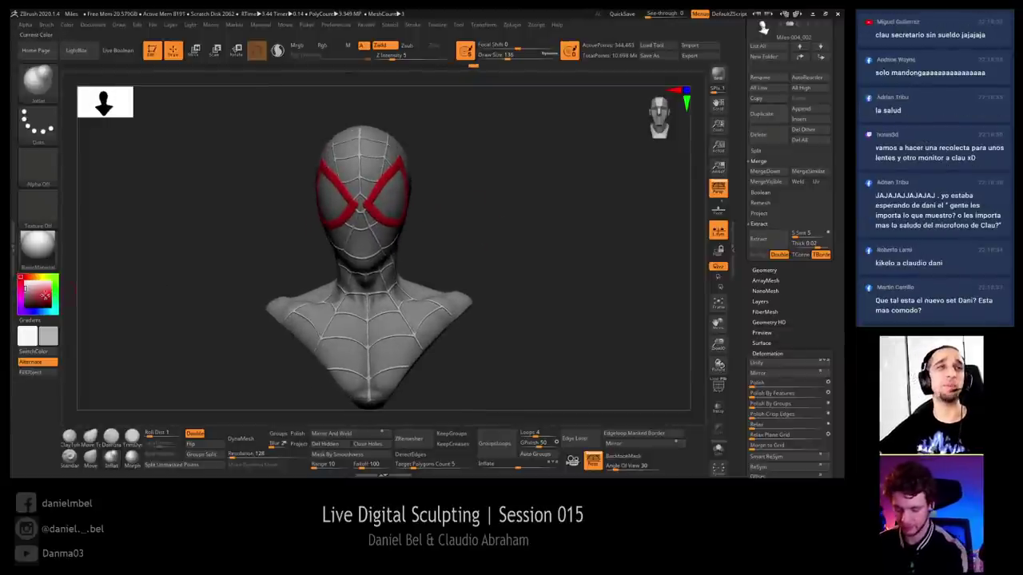
Change the active color to a darker grey so the bust displays darker, and review it from several angles
left_click(48, 298)
left_click(36, 277)
left_click(30, 289)
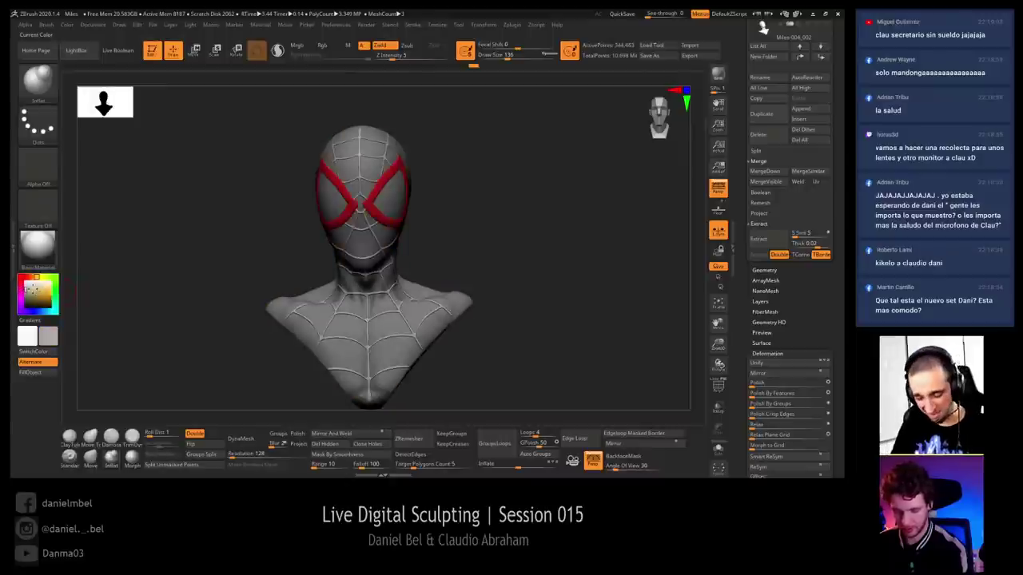
left_click(25, 294)
left_click_drag(224, 234, 204, 288)
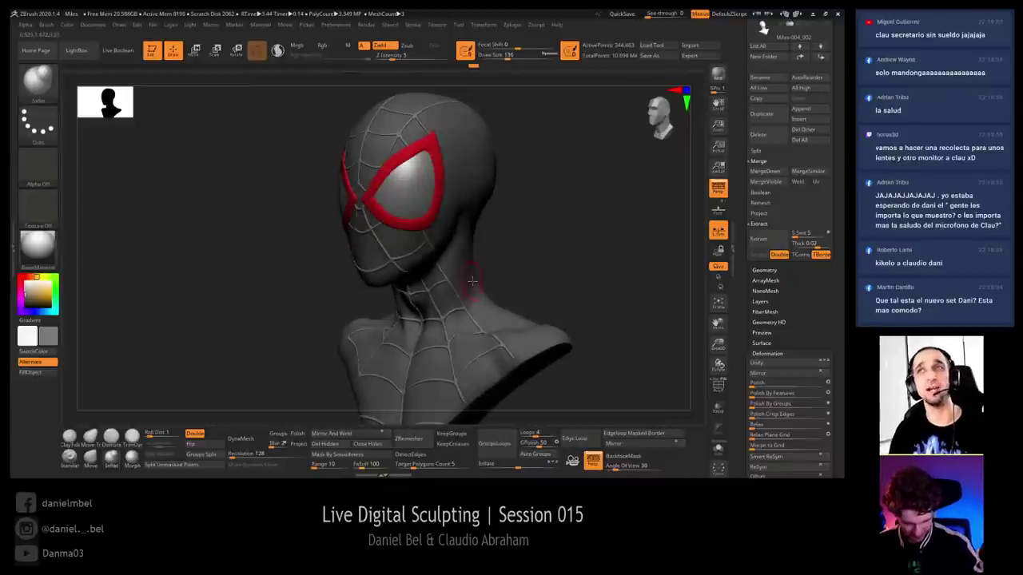
left_click_drag(574, 261, 592, 292)
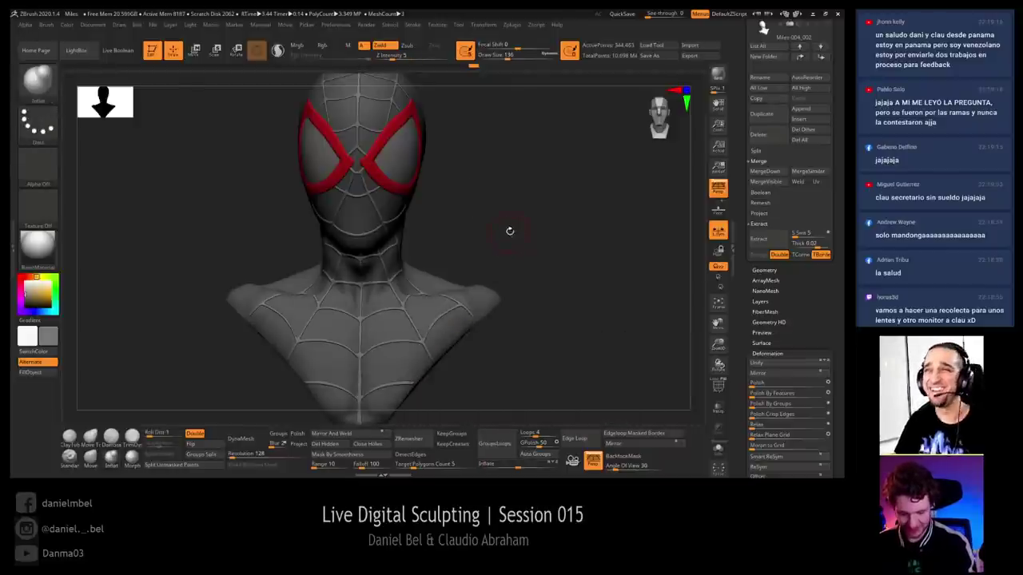
left_click_drag(509, 231, 486, 223)
Select the eye subtool, mask the red frames and shift the unmasked lenses by about -0.02 along the gizmo's blue axis
left_click(403, 220, "alt")
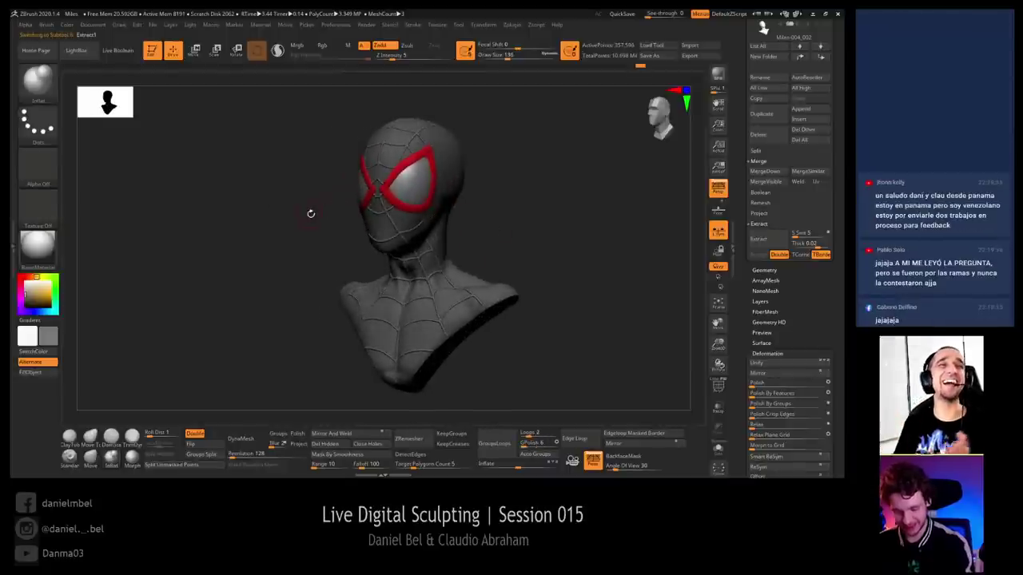
left_click_drag(311, 213, 320, 245, "alt")
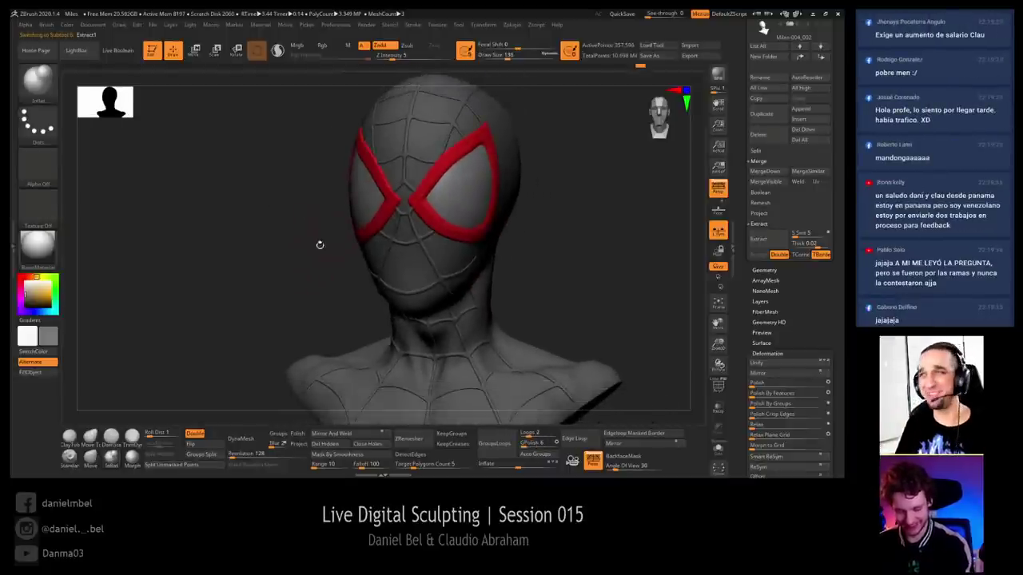
key("r")
left_click(457, 194, "ctrl")
key("q")
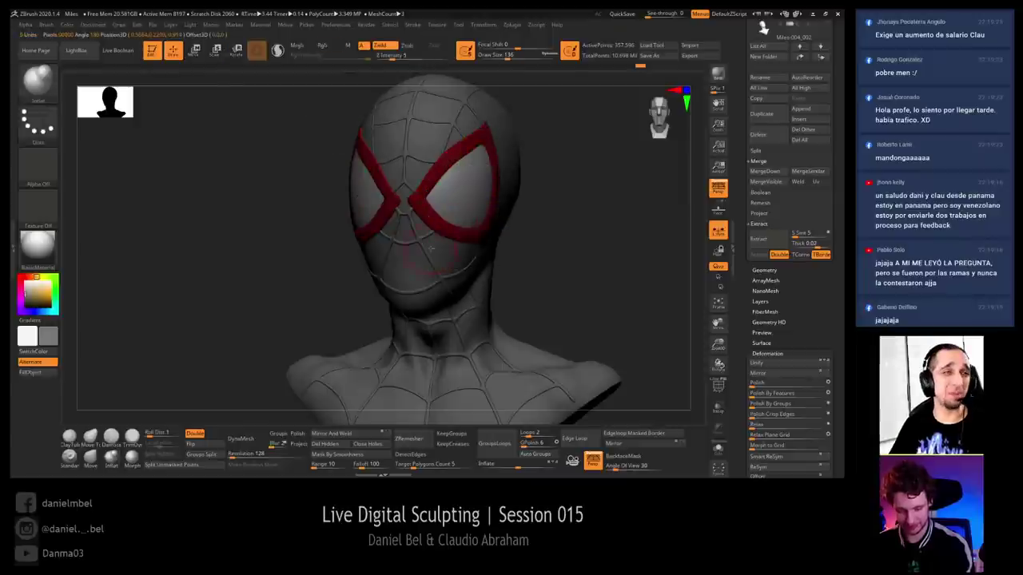
right_click_drag(432, 248, 442, 254, "shift")
key("w")
left_click_drag(498, 199, 495, 199)
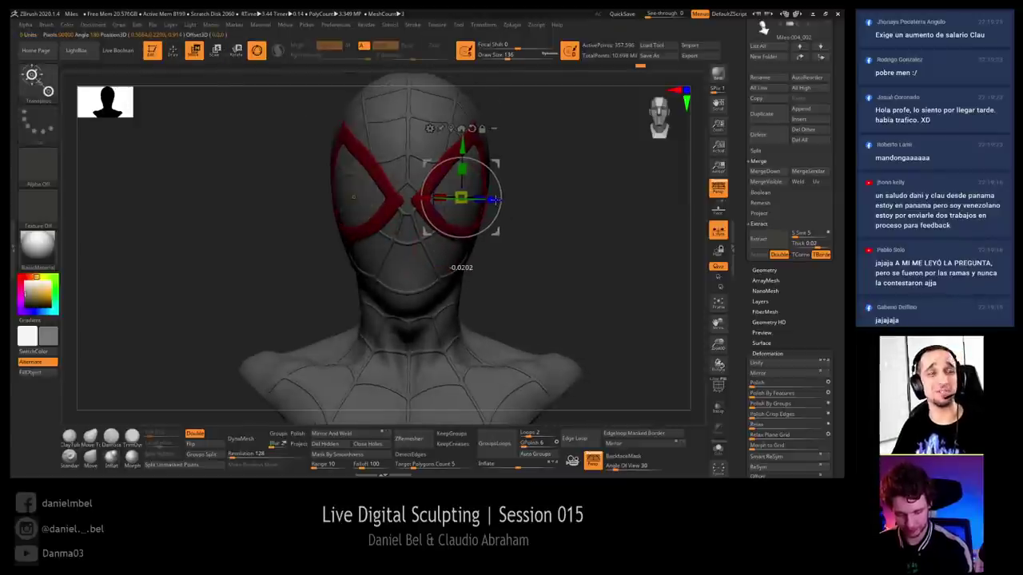
key("q")
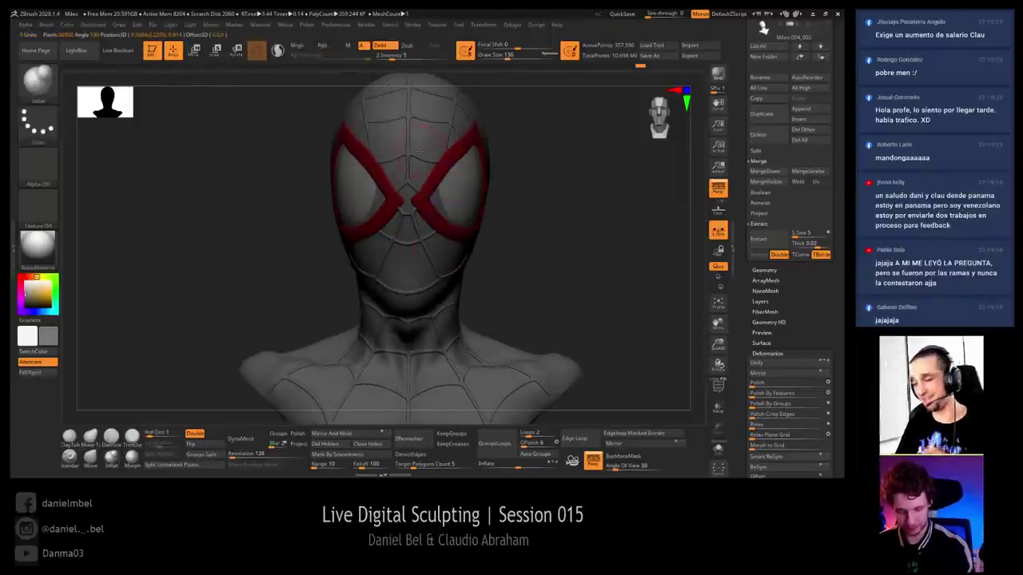
Select the bust subtool, switch to the Move brush and display the bust's polygroups
left_click(424, 126, "alt")
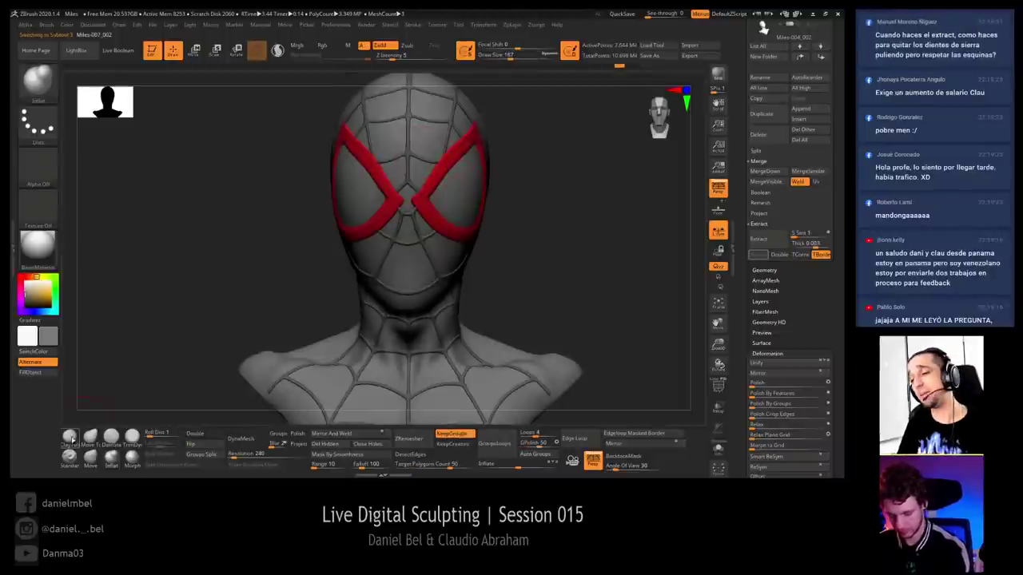
left_click(70, 436)
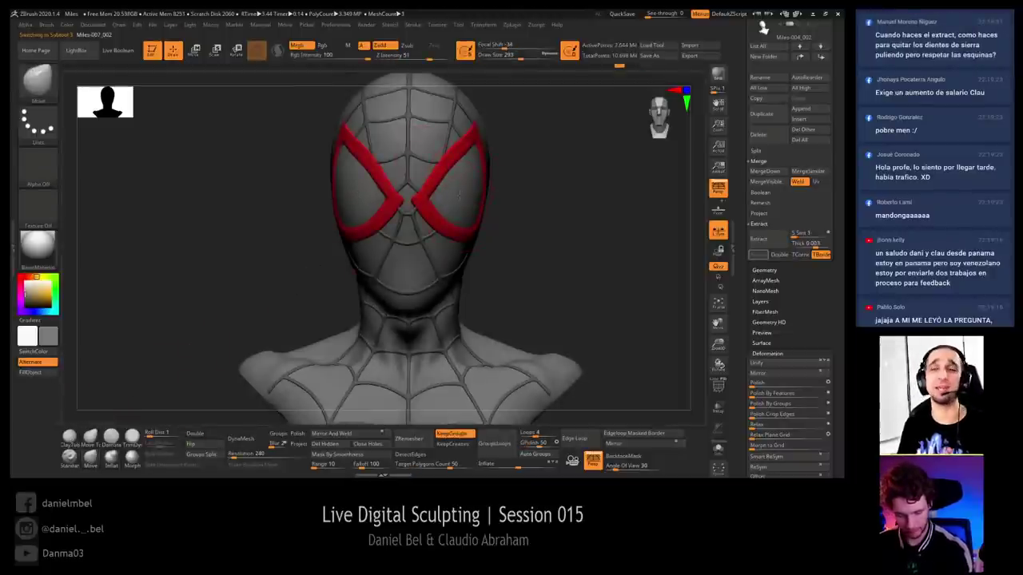
left_click_drag(545, 197, 468, 201)
key("shift+f")
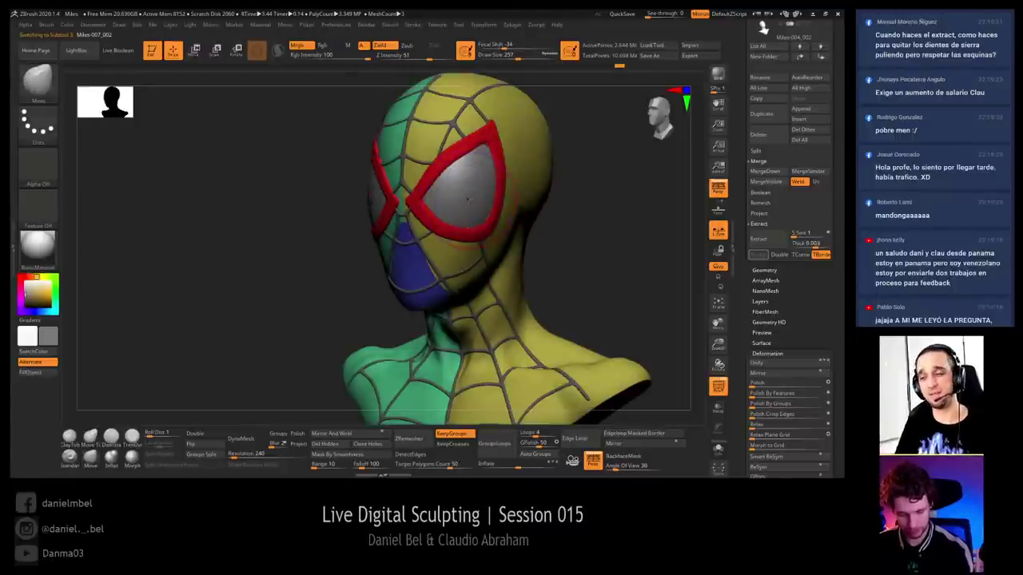
Hide the polygroup display, switch to the eye subtool and change the active color to a lighter grey
key("shift+f")
right_click_drag(465, 198, 485, 189)
key("s")
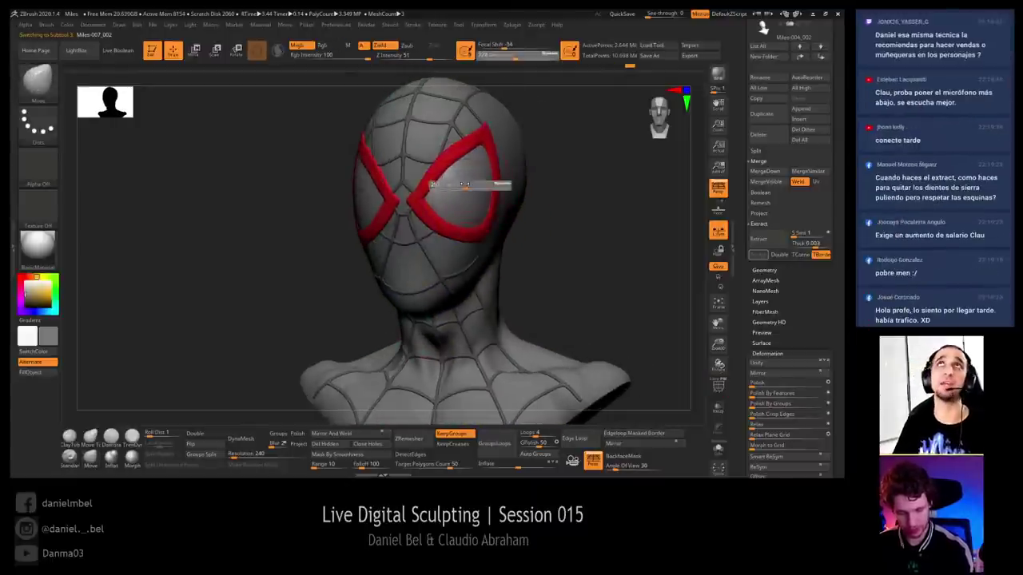
left_click(448, 140, "alt")
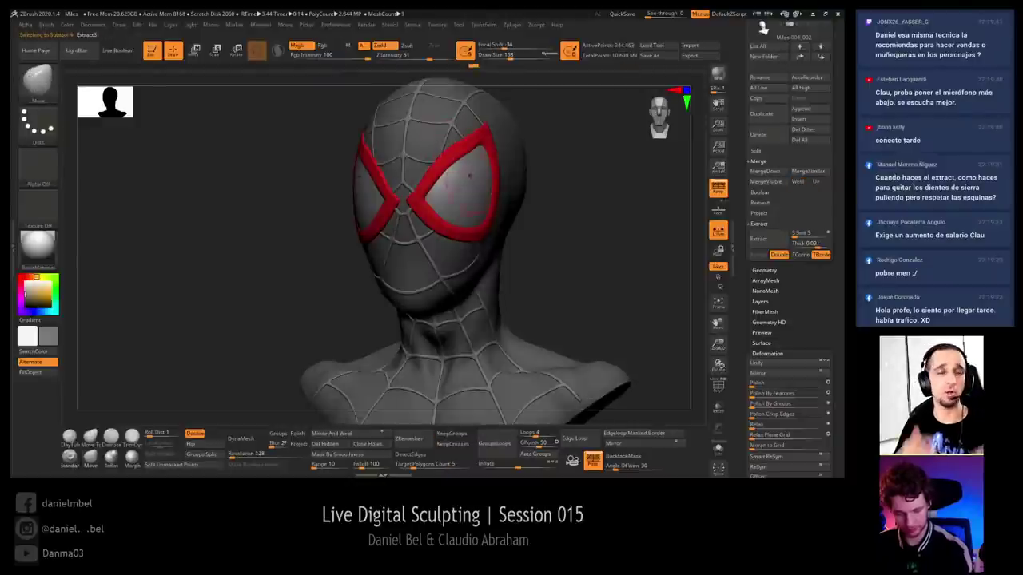
right_click_drag(465, 191, 469, 172, "ctrl")
left_click_drag(468, 171, 276, 292)
left_click(432, 192, "alt")
left_click(26, 289)
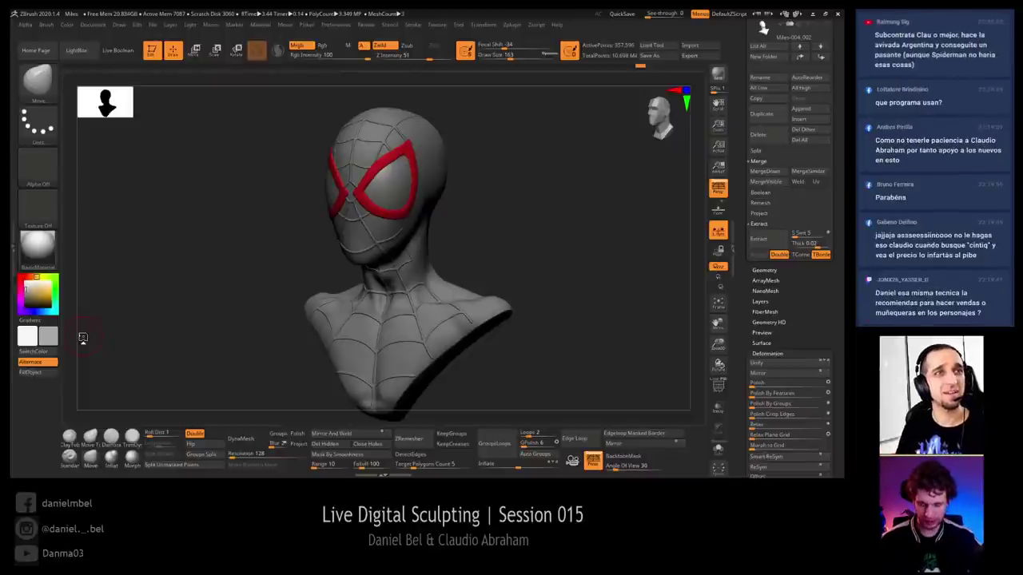
Examine the mask's eyes from the front, side and three-quarter views, briefly displaying their polygroups
mouse_move(513, 216)
left_mouse_down()
mouse_move(521, 239)
mouse_move(513, 228)
left_mouse_up()
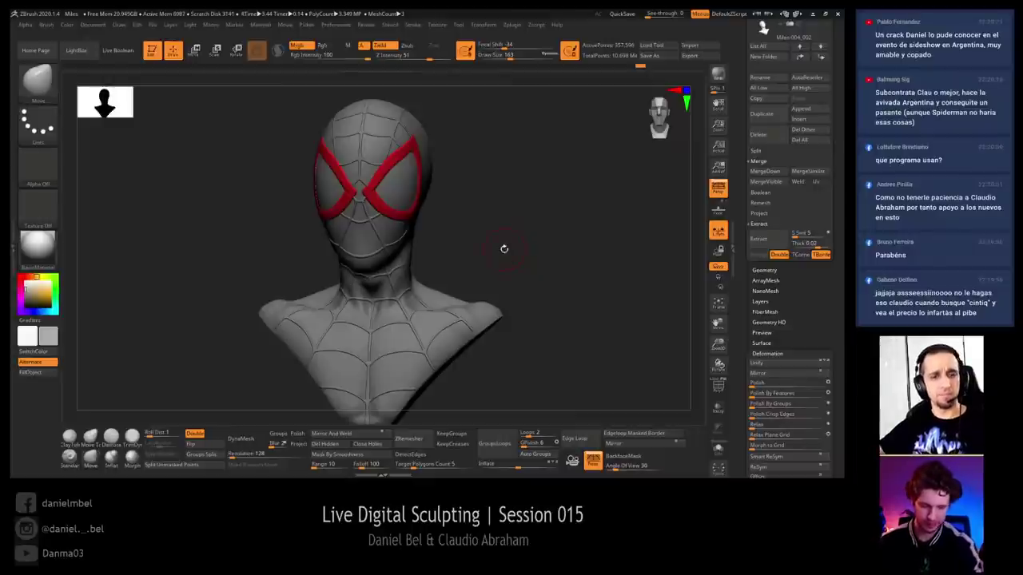
left_click_drag(504, 249, 501, 296)
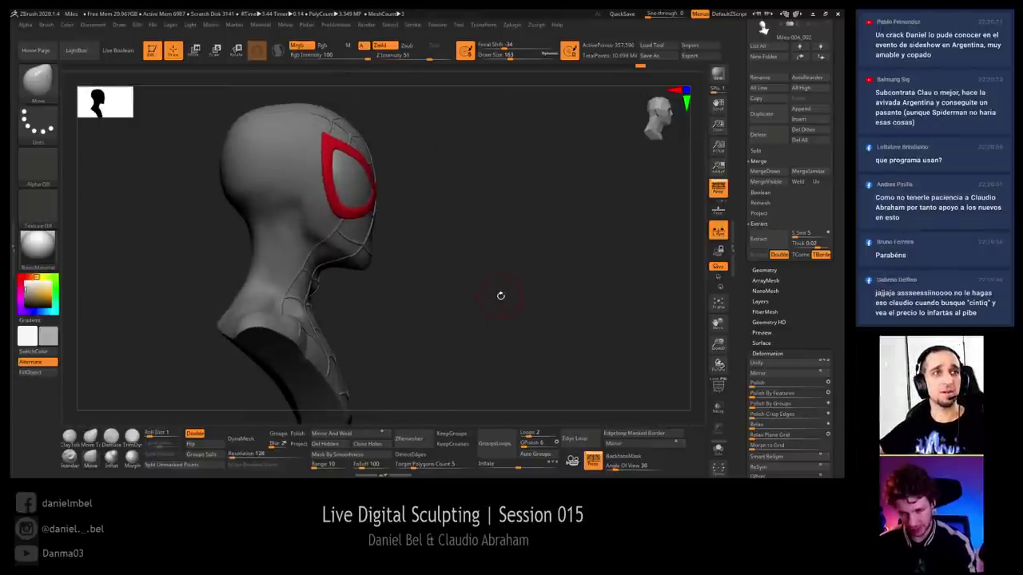
left_click_drag(512, 248, 416, 287)
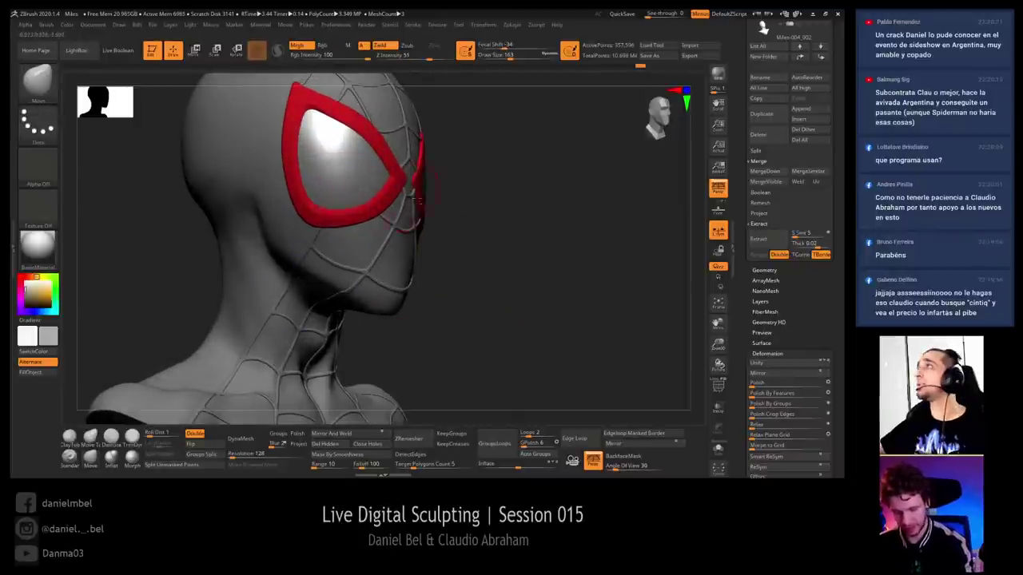
mouse_move(577, 233)
left_mouse_down()
mouse_move(517, 235)
mouse_move(529, 199)
left_mouse_up()
key("shift+f")
key("shift+f")
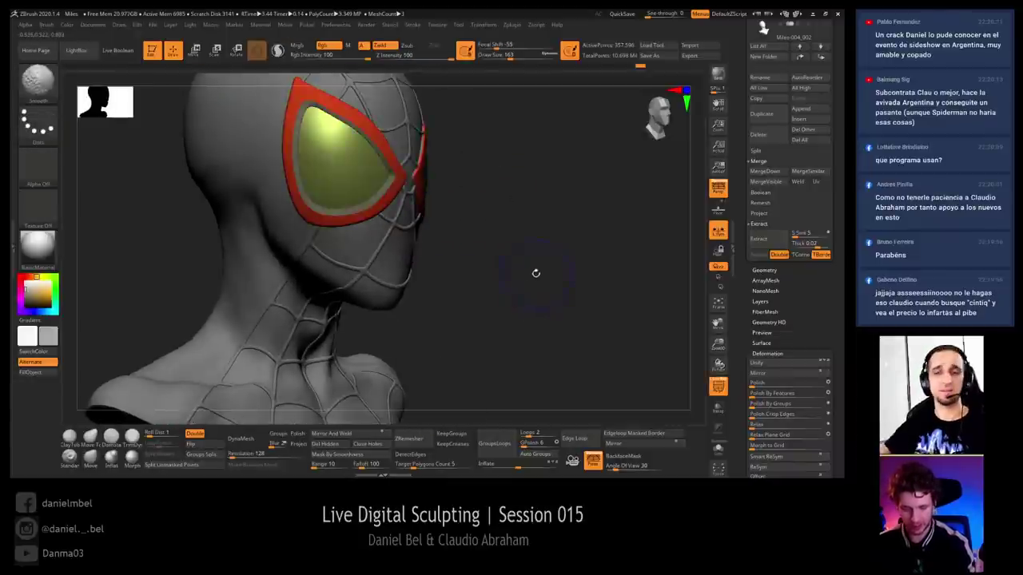
left_click_drag(546, 271, 530, 264)
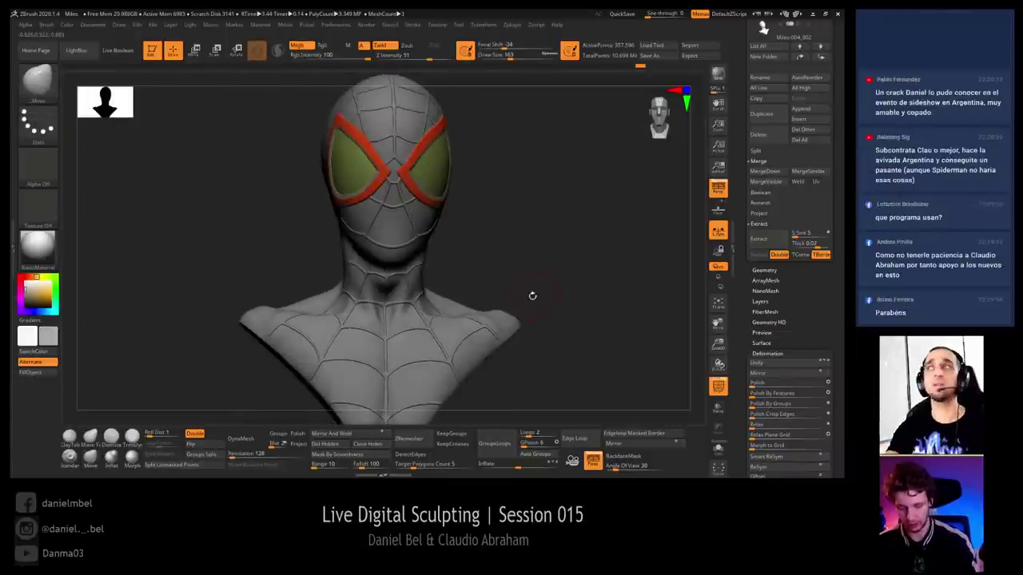
key("shift+f")
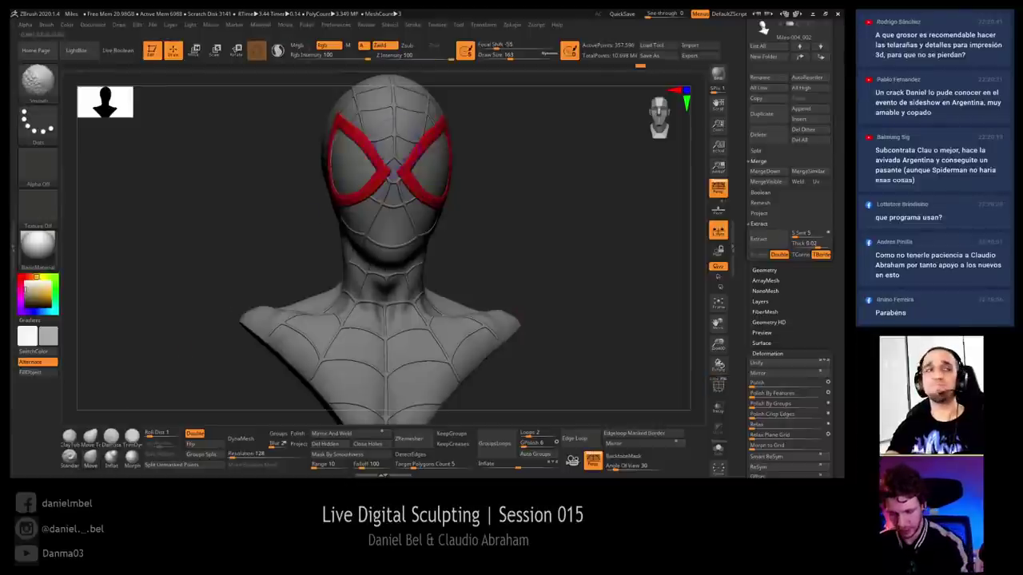
Enlarge the Move brush to a draw size of 386 and adjust the overall shape of the eyes
key("s")
left_click(397, 156)
key("s")
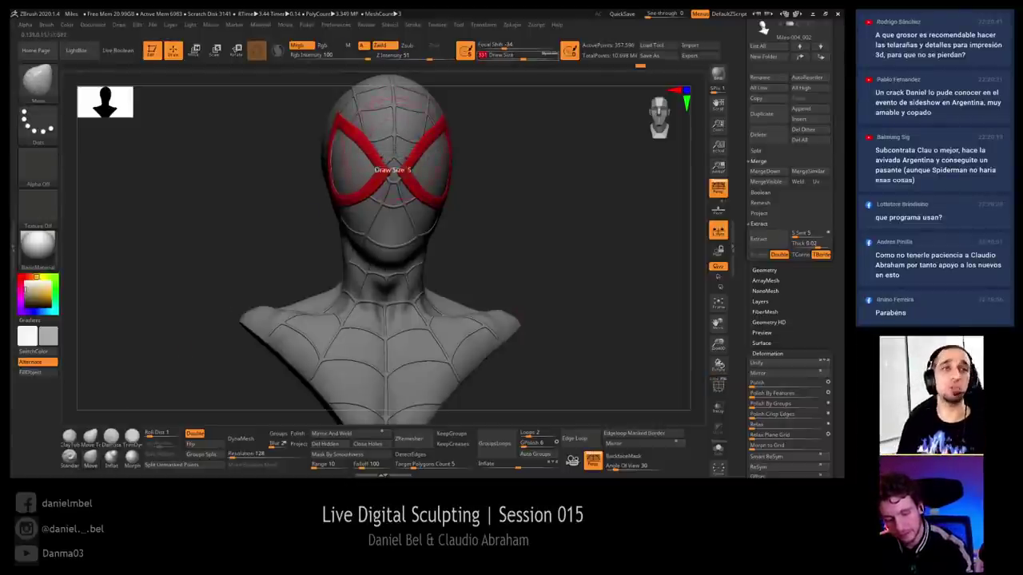
key("s")
left_click(400, 152)
mouse_move(479, 152)
left_mouse_down()
mouse_move(527, 148)
mouse_move(505, 170)
left_mouse_up()
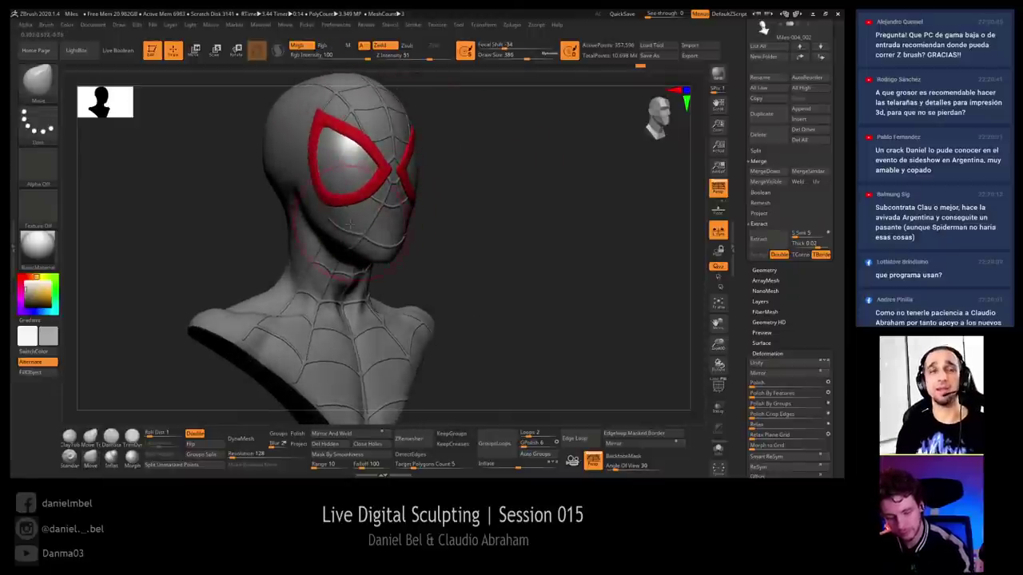
left_click_drag(351, 224, 354, 239)
left_click_drag(490, 223, 394, 158)
mouse_move(542, 161)
left_mouse_down()
mouse_move(577, 165)
mouse_move(516, 176)
mouse_move(508, 244)
left_mouse_up()
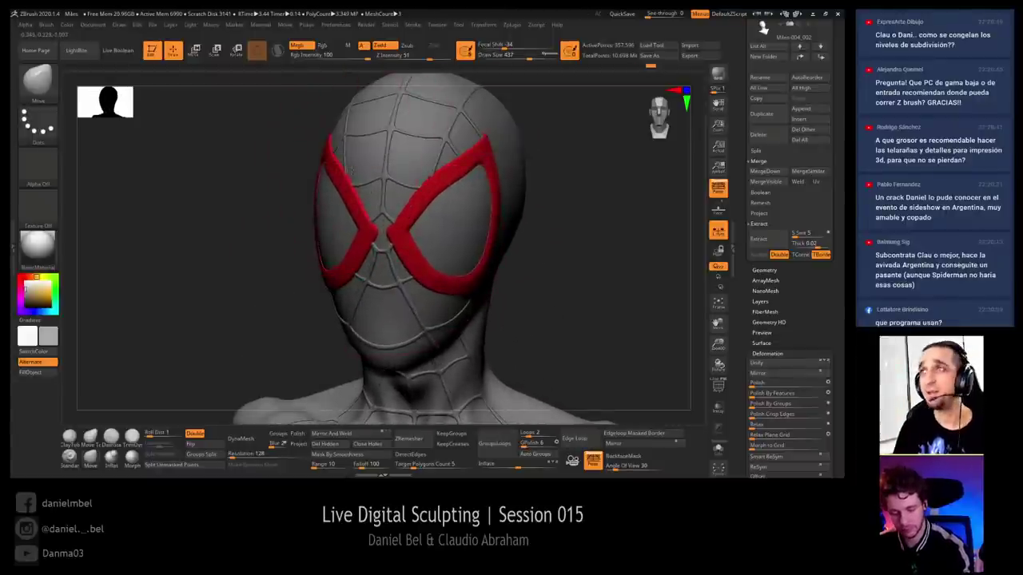
Refine the eye shape further with larger Move brush sizes of 445 and 576, checking both sides of the mask
mouse_move(352, 171)
right_mouse_down()
mouse_move(387, 171)
mouse_move(361, 178)
mouse_move(332, 138)
right_mouse_up()
key("s")
left_click(349, 173)
key("s")
left_click(339, 132)
left_click_drag(301, 156, 295, 143)
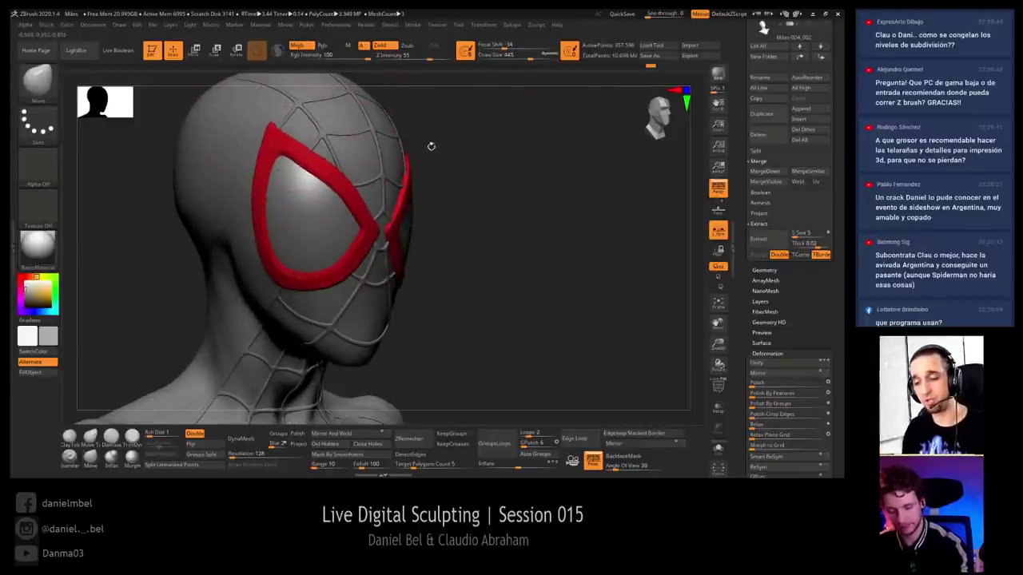
mouse_move(523, 237)
left_mouse_down("alt")
mouse_move(500, 215)
mouse_move(285, 260)
mouse_move(353, 250)
mouse_move(285, 233)
left_mouse_up("alt")
left_click(287, 232)
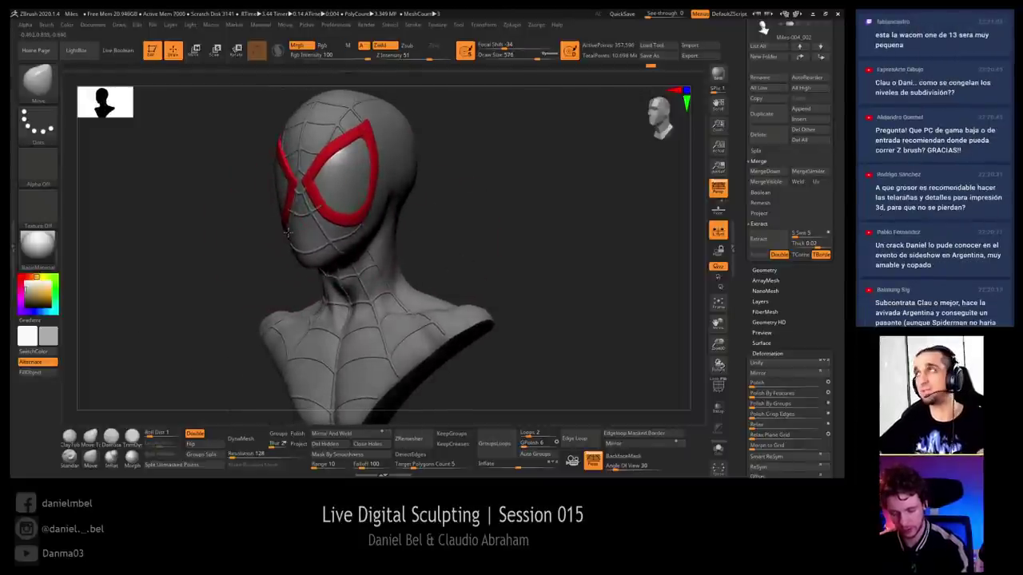
Select the bust subtool and reduce the Move brush to a draw size of 207 for the lower face
mouse_move(251, 263)
left_mouse_down()
mouse_move(336, 257)
mouse_move(418, 206)
mouse_move(371, 215)
left_mouse_up()
key("s")
left_click(365, 215)
left_click(357, 197, "alt")
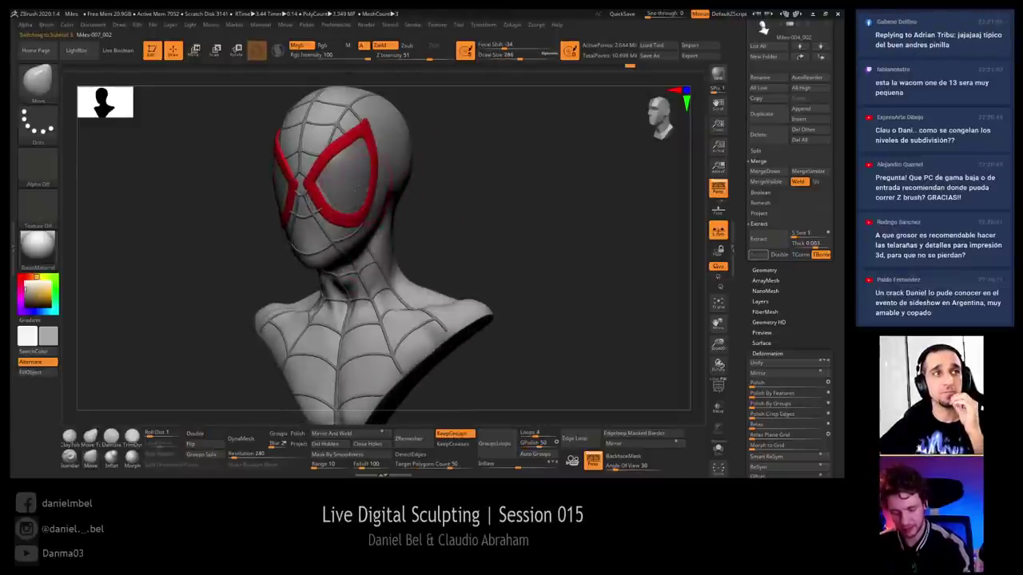
right_click_drag(355, 221, 340, 230)
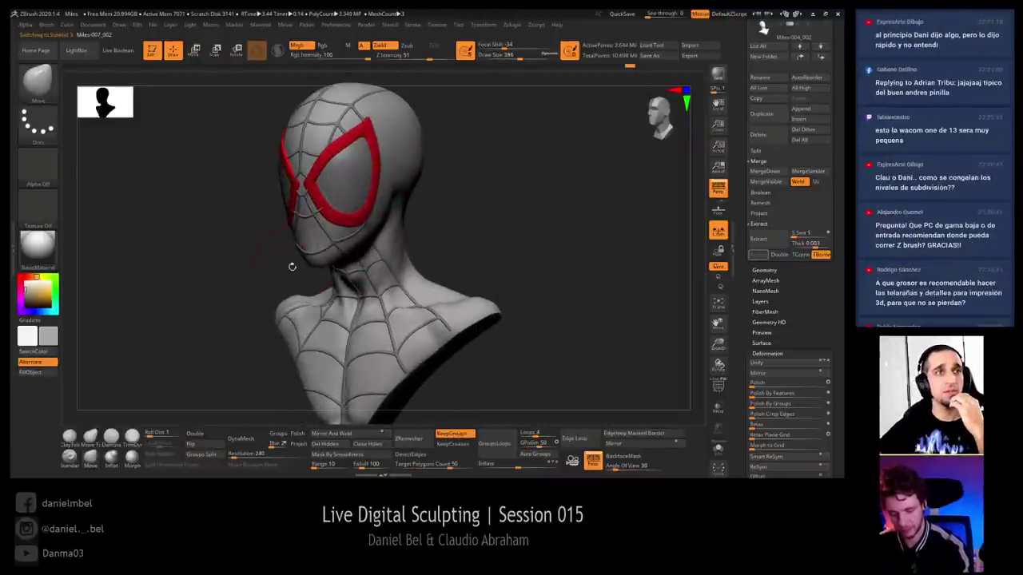
left_click_drag(293, 266, 328, 257)
key("s")
left_click(319, 256)
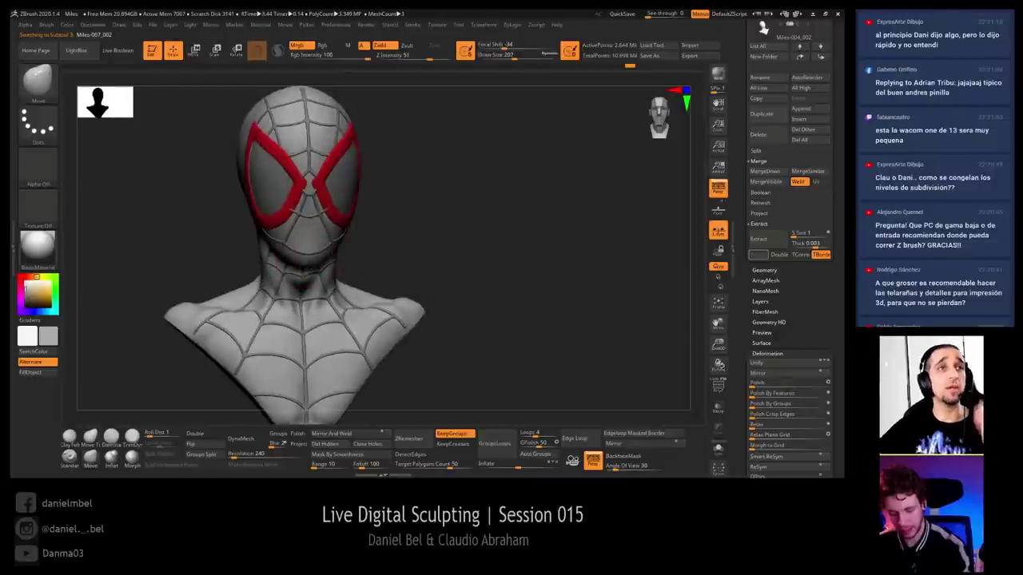
Adjust the chin and jaw of the bust with the Move brush at draw sizes 286 and 182
mouse_move(319, 268)
right_mouse_down()
mouse_move(369, 239)
mouse_move(333, 257)
right_mouse_up()
key("s")
left_click(316, 261)
left_click_drag(342, 234, 350, 270, "ctrl")
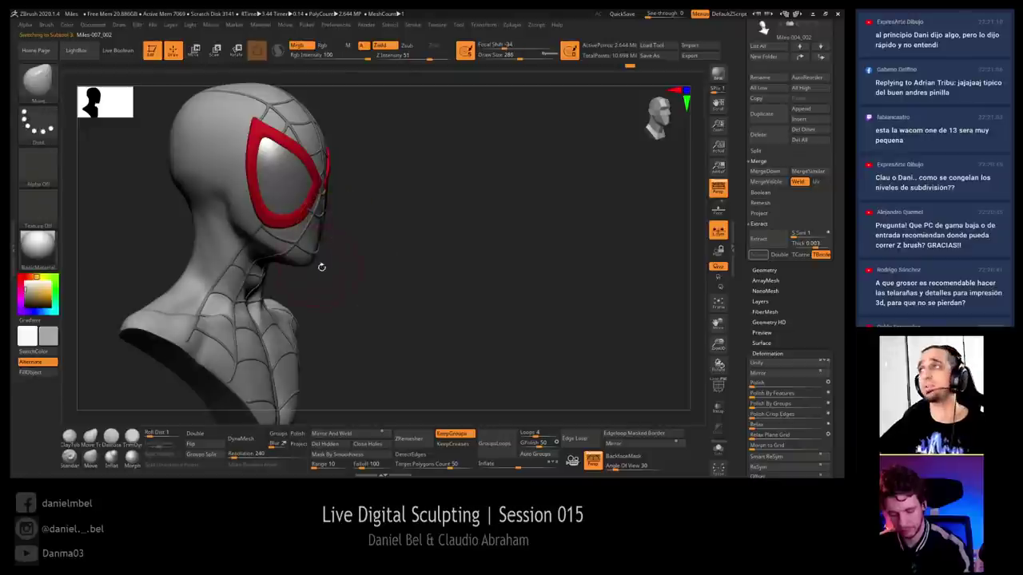
right_click_drag(369, 266, 327, 263)
key("s")
left_click(297, 262)
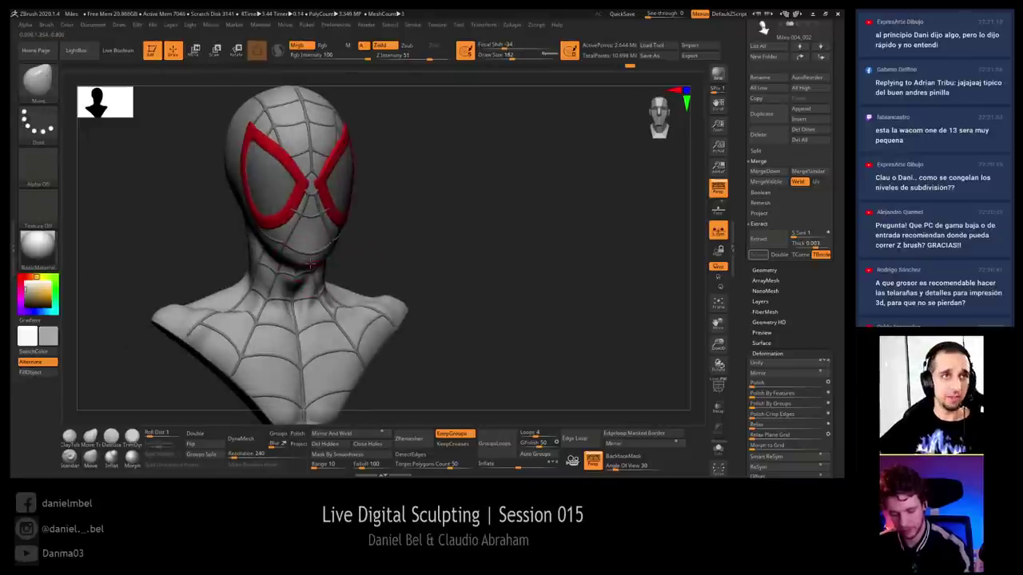
Isolate the bust subtool and examine its masked web lines from several angles with the mask inverted and restored
right_click_drag(424, 251, 422, 279, "ctrl")
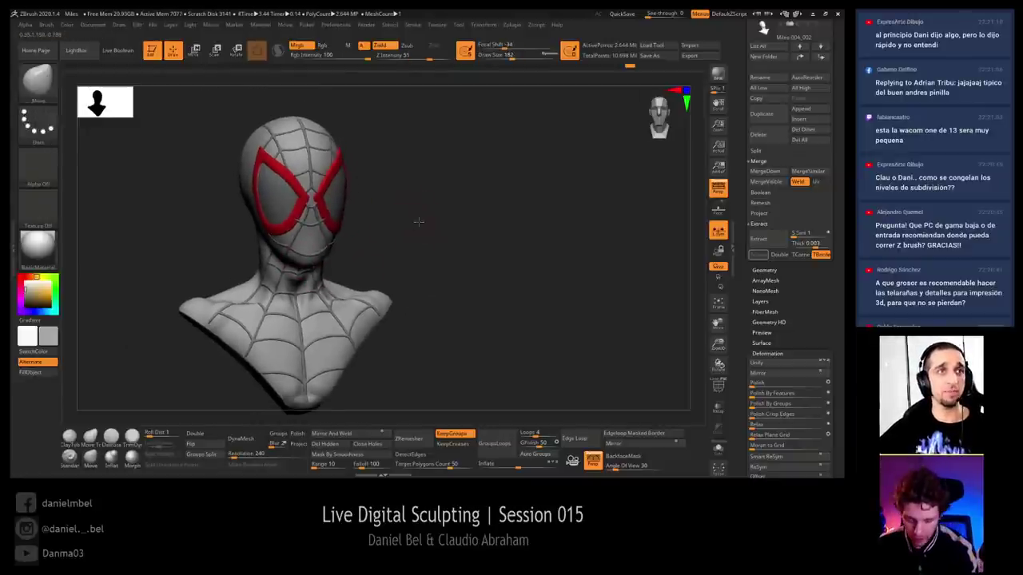
mouse_move(419, 223)
right_mouse_down("ctrl")
mouse_move(424, 256)
mouse_move(427, 238)
mouse_move(438, 235)
mouse_move(436, 273)
right_mouse_up("ctrl")
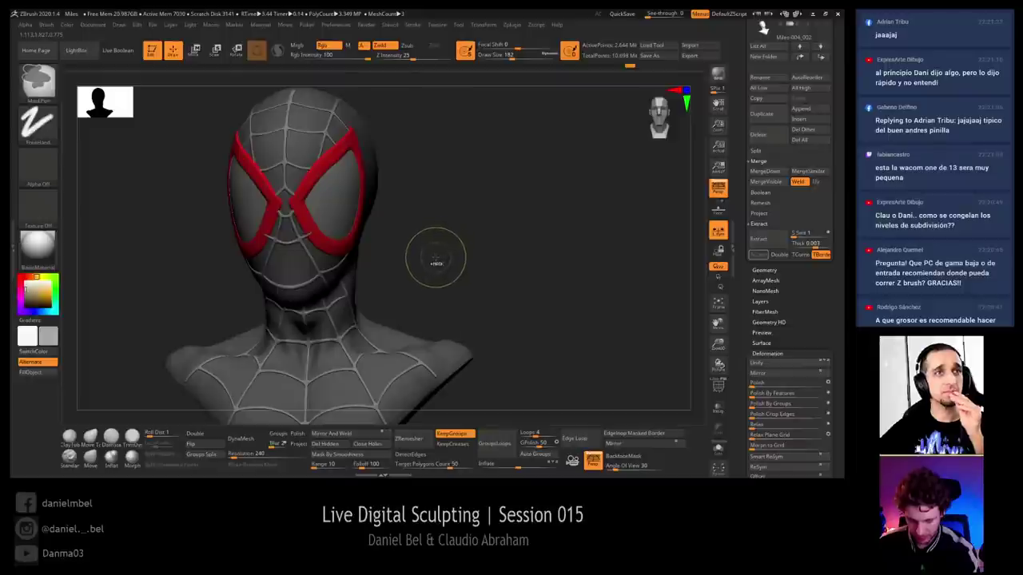
left_click(719, 451)
left_click(476, 284, "ctrl")
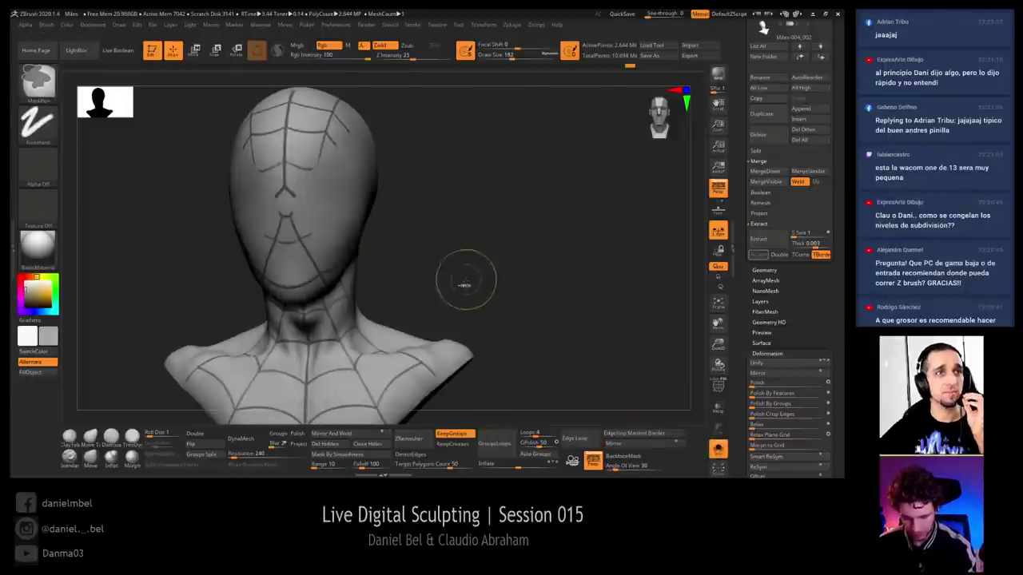
right_click_drag(291, 240, 265, 298)
right_click_drag(393, 313, 477, 349)
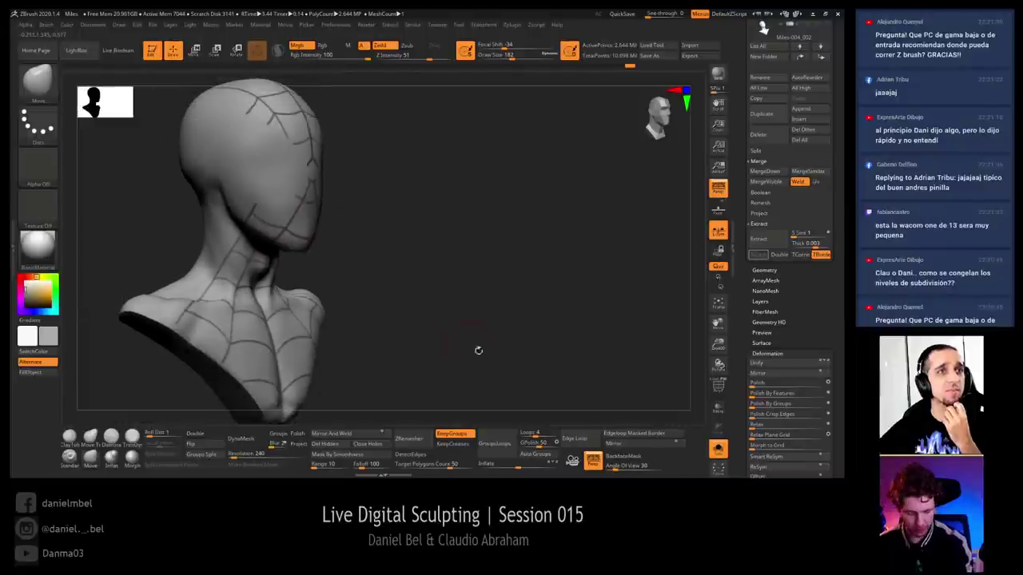
right_click_drag(502, 311, 485, 322, "shift")
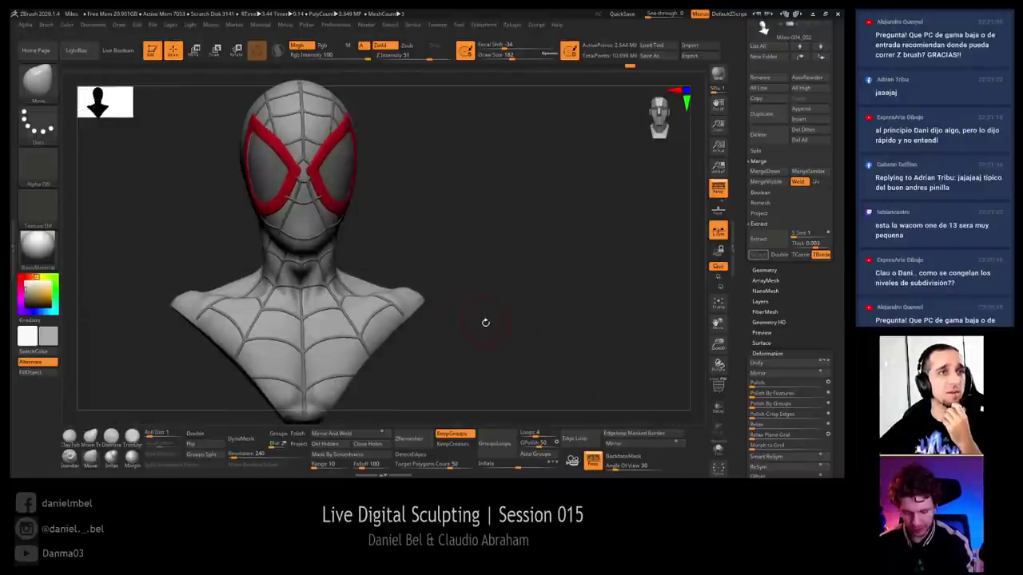
Invert the bust's mask so only the web lines are unmasked, checking it in solo mode, and set the draw size to 120
left_click(495, 241, "ctrl")
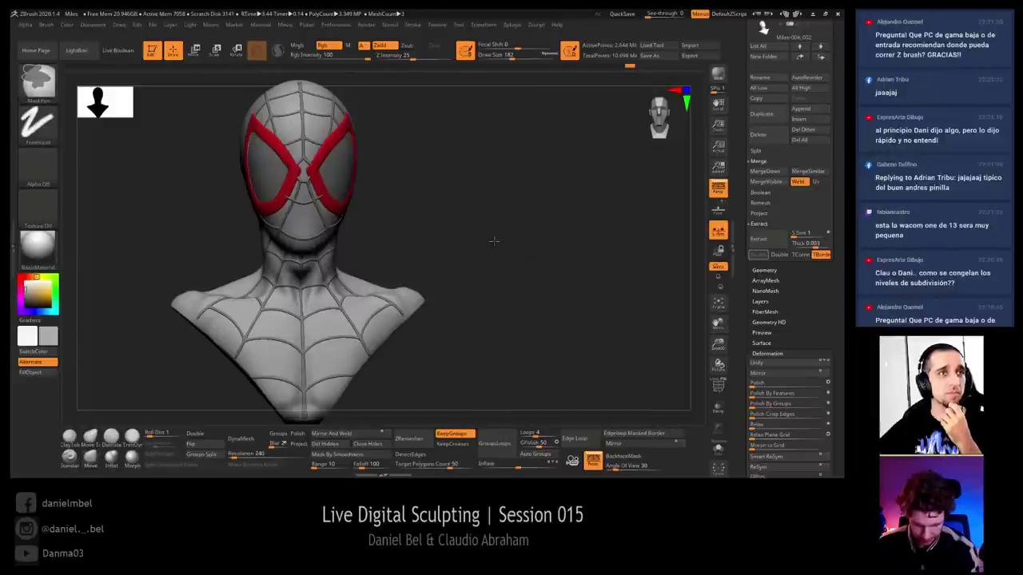
left_click(716, 451)
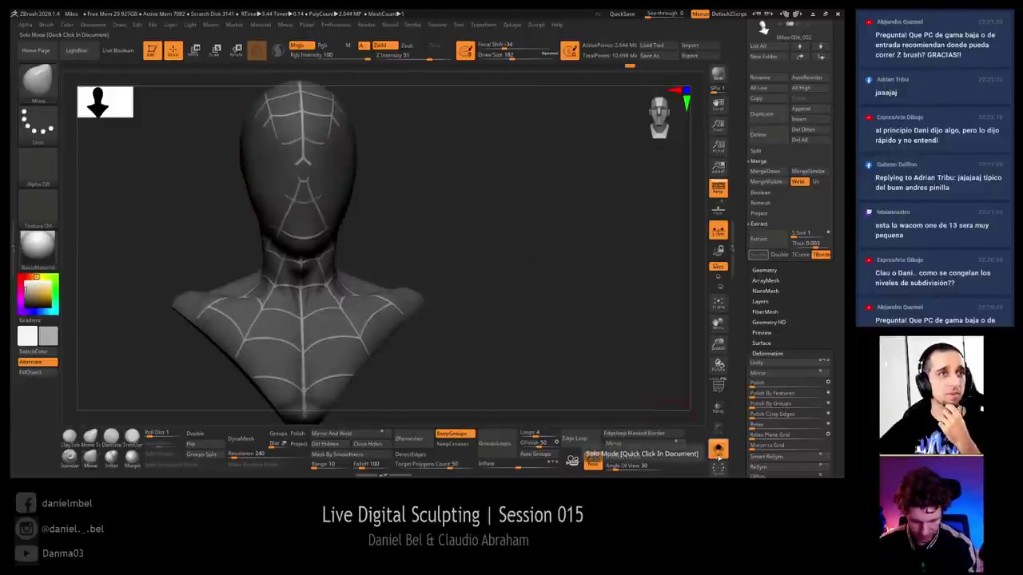
left_click(716, 451)
right_click_drag(536, 383, 449, 266)
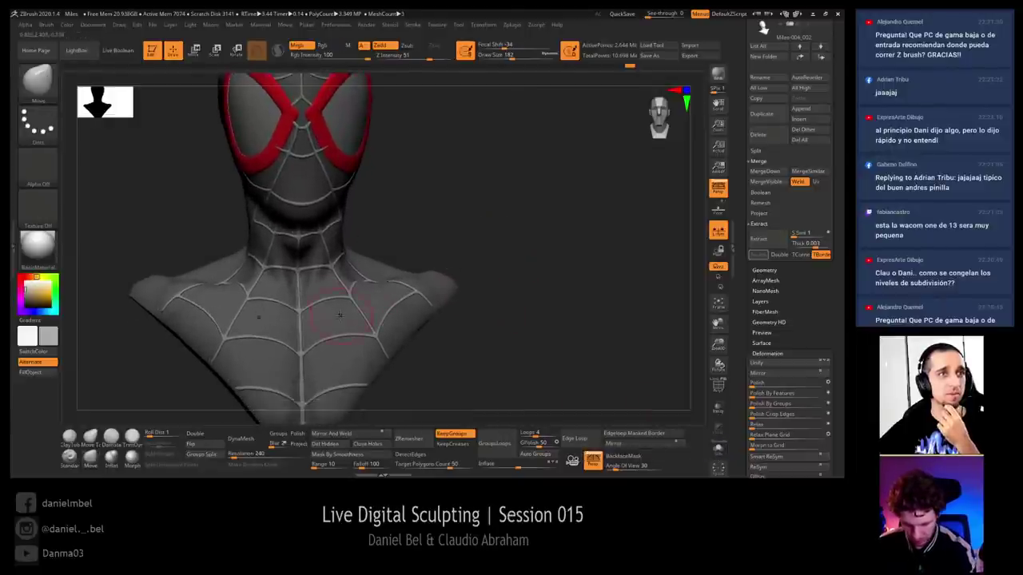
key("s")
left_click(423, 241, "ctrl")
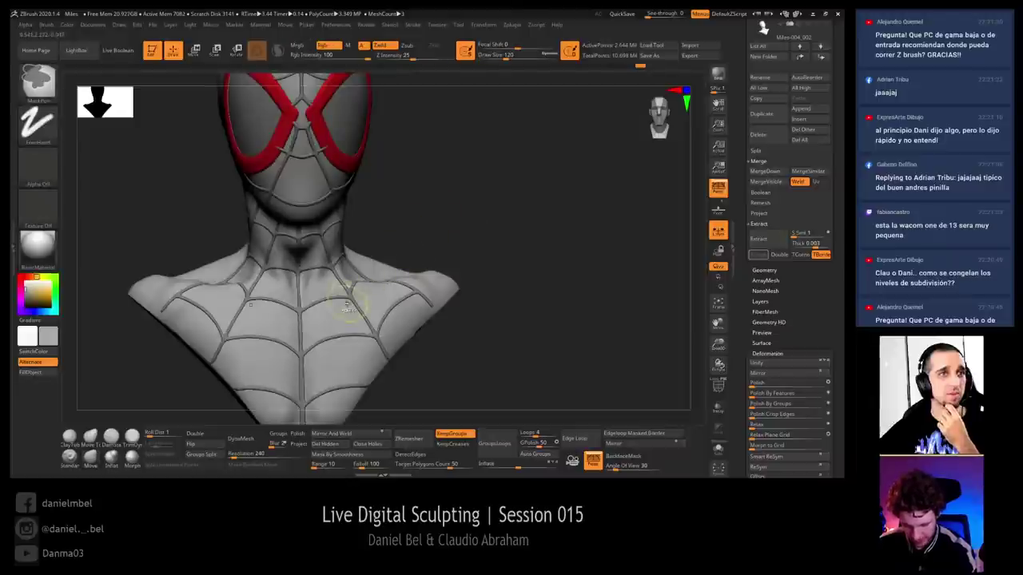
left_click(718, 450)
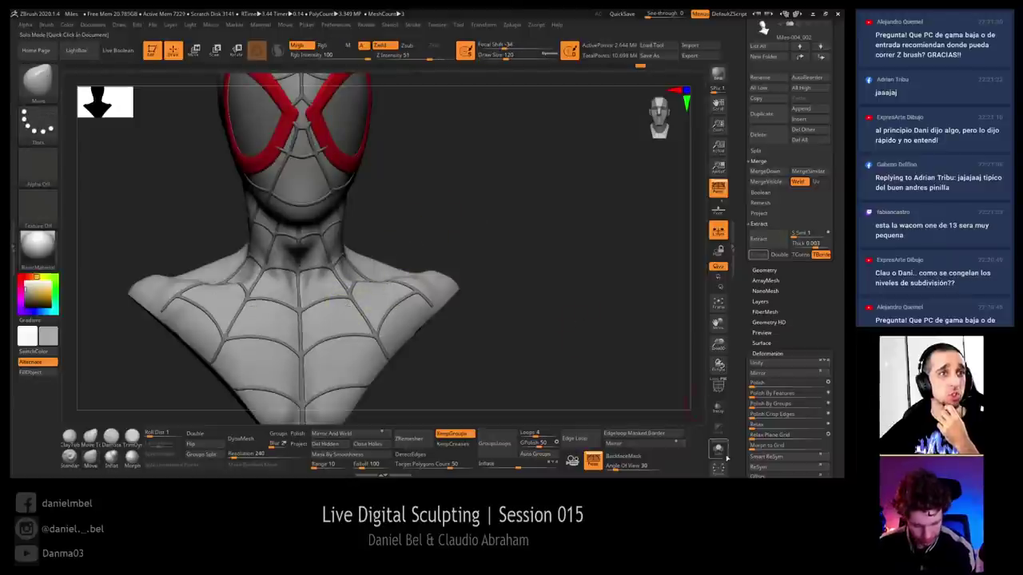
left_click(517, 329, "ctrl")
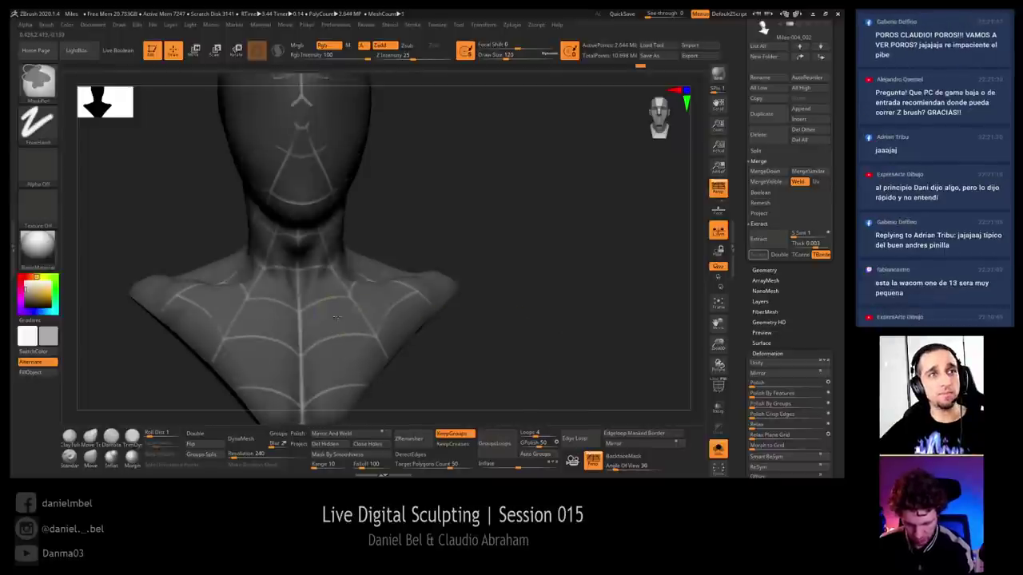
left_click(717, 449)
Try inflating the unmasked web lines of the bust on a new layer, stop the layer's recording and delete the layer
left_click_drag(508, 281, 530, 262)
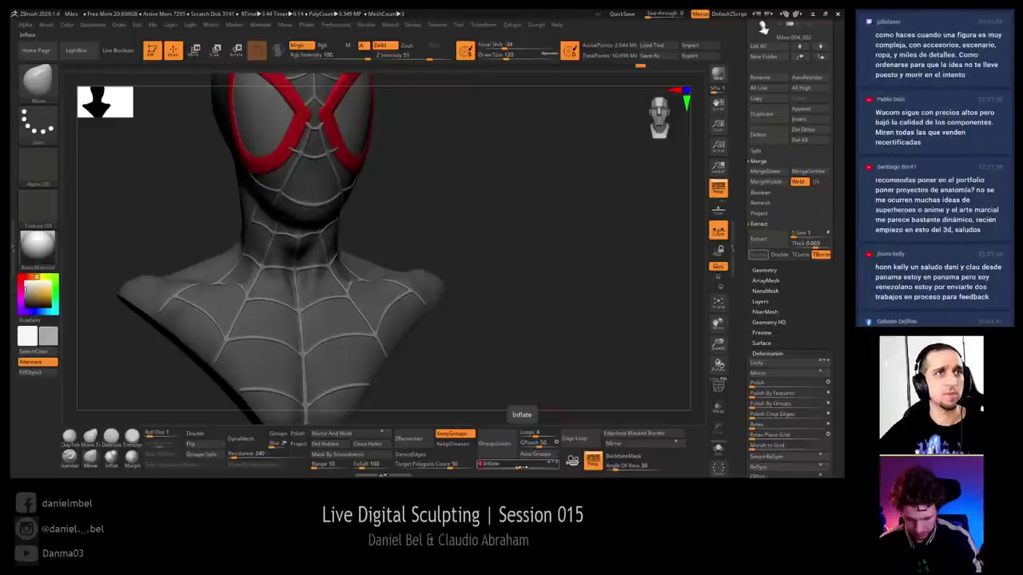
left_click_drag(525, 464, 527, 463)
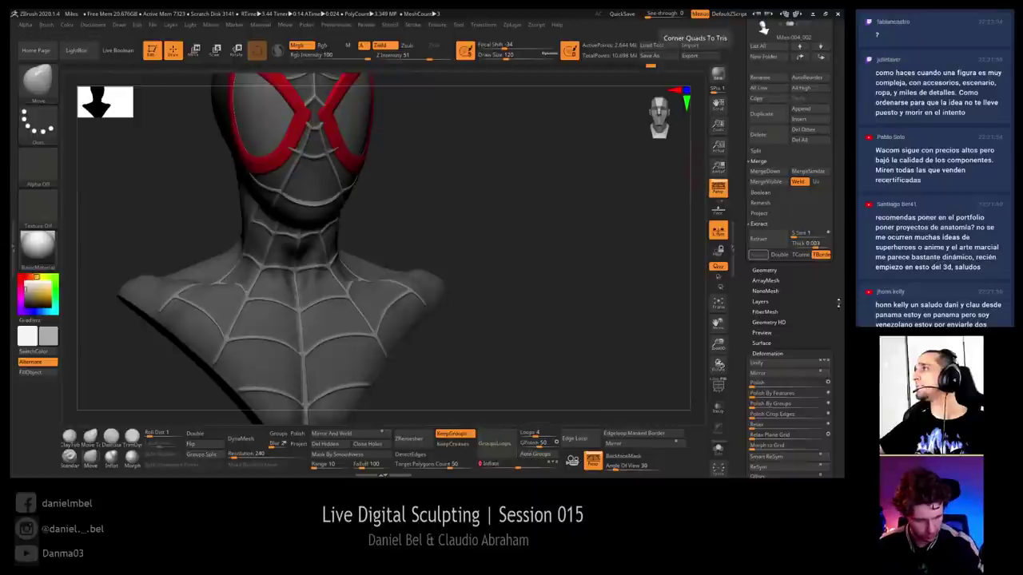
left_click(776, 302)
left_click(757, 425)
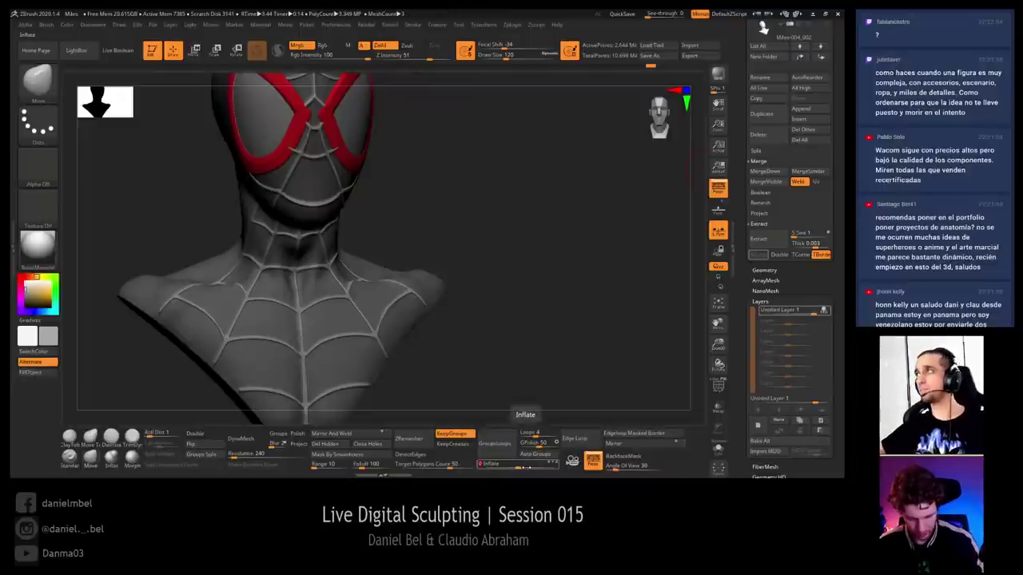
left_click(826, 311)
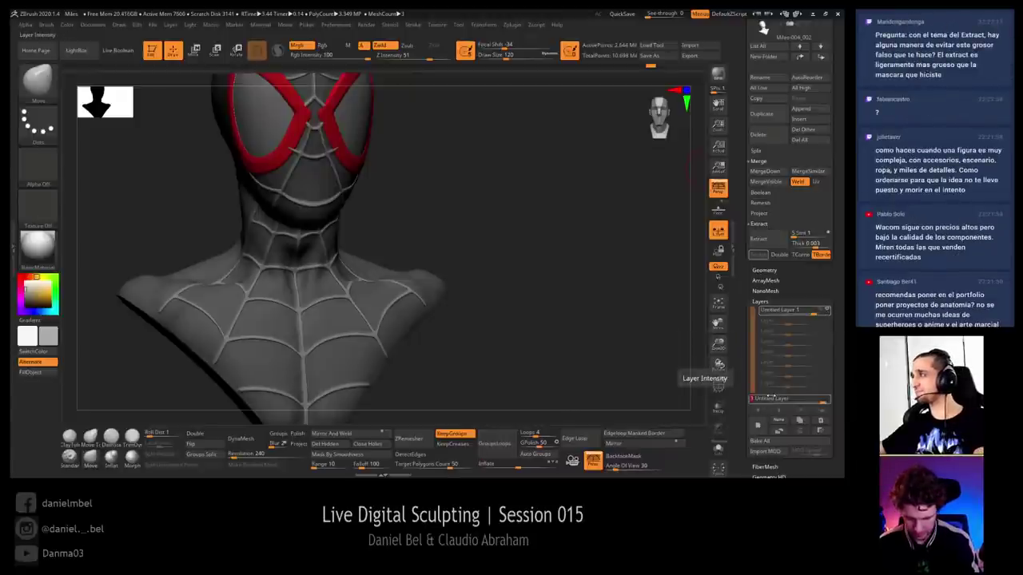
left_click_drag(551, 218, 574, 225)
left_click(821, 420)
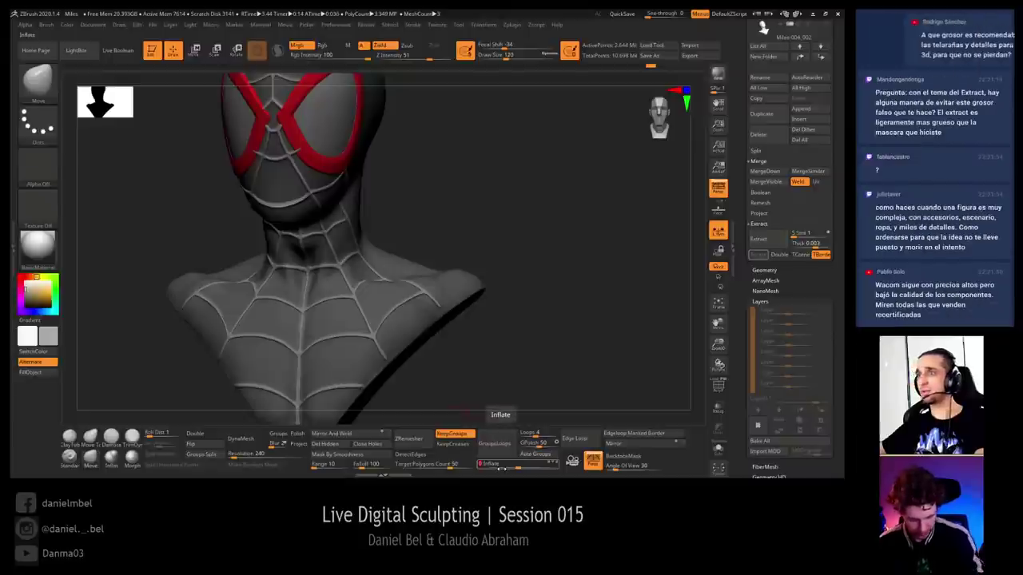
Try deforming the bust's unmasked web lines with a negative Inflate value and undo it
left_click(500, 465)
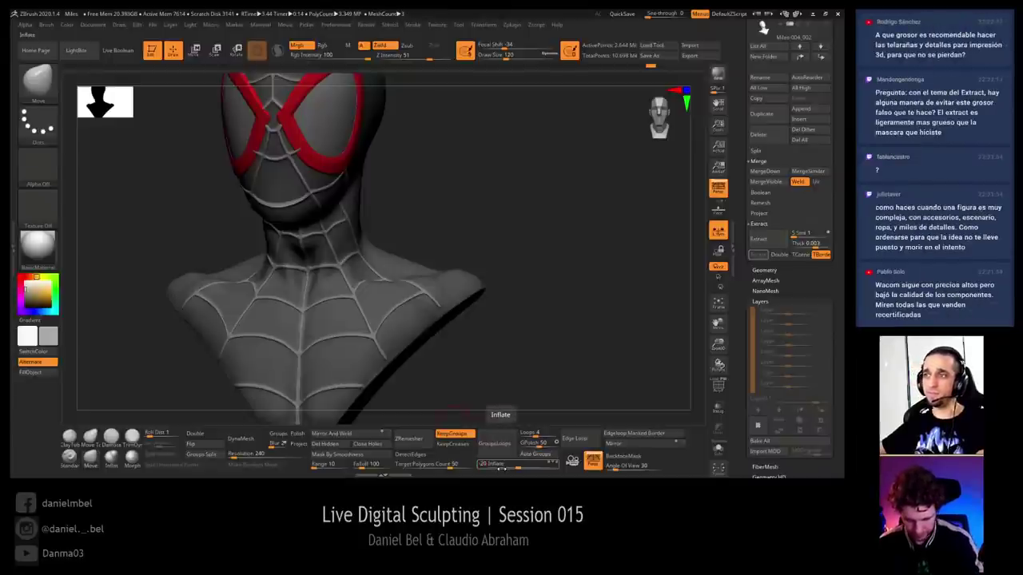
key("ctrl")
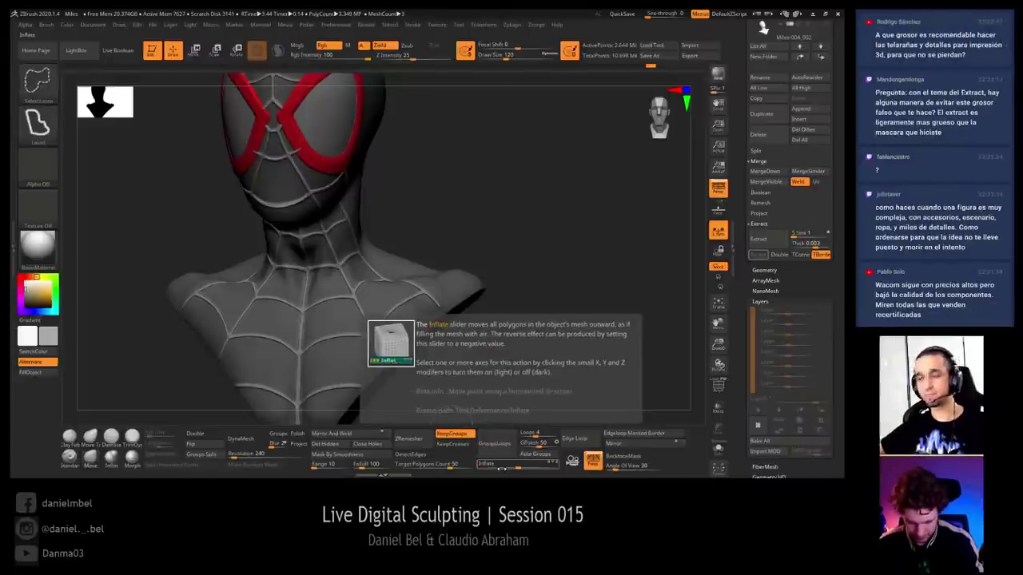
key("ctrl+z")
Isolate the bust subtool and soften the edges of its mask along the web lines
left_click_drag(497, 233, 621, 308)
left_click(723, 452)
left_click_drag(623, 344, 568, 348)
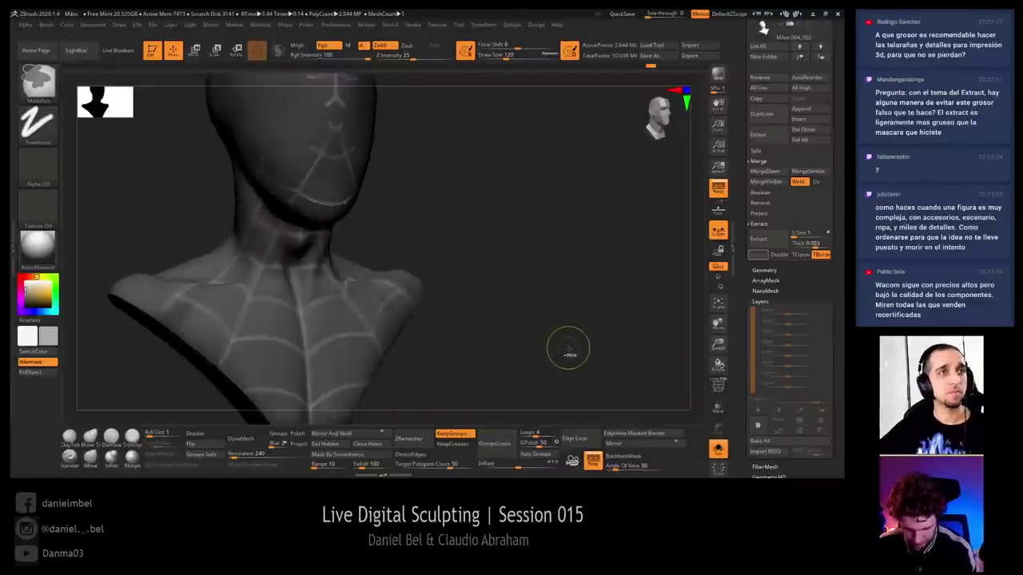
key("ctrl+z")
key("ctrl+shift+z")
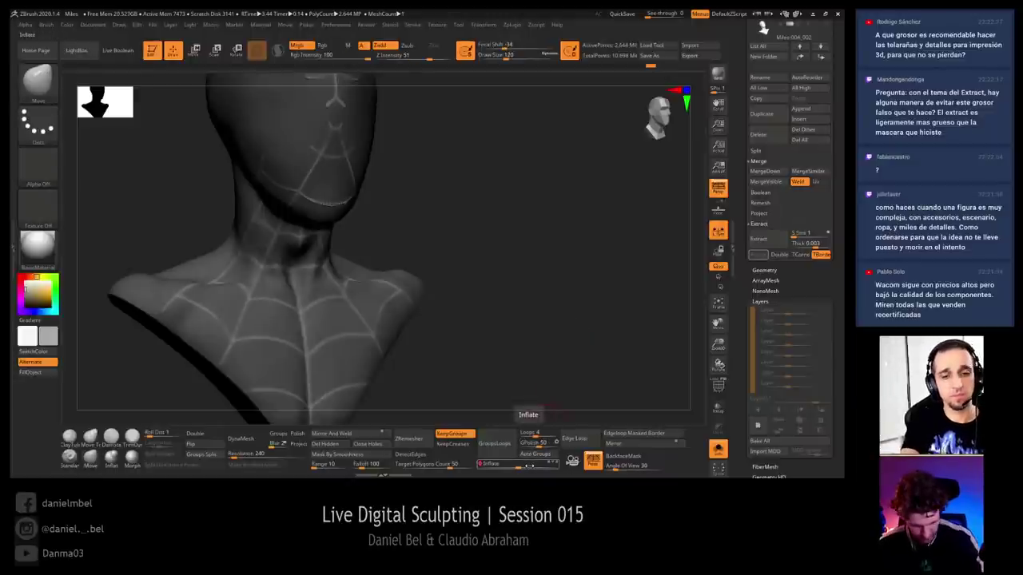
Try the Inflate deformation on the web lines through the softened mask and undo it
left_click_drag(529, 466, 528, 466)
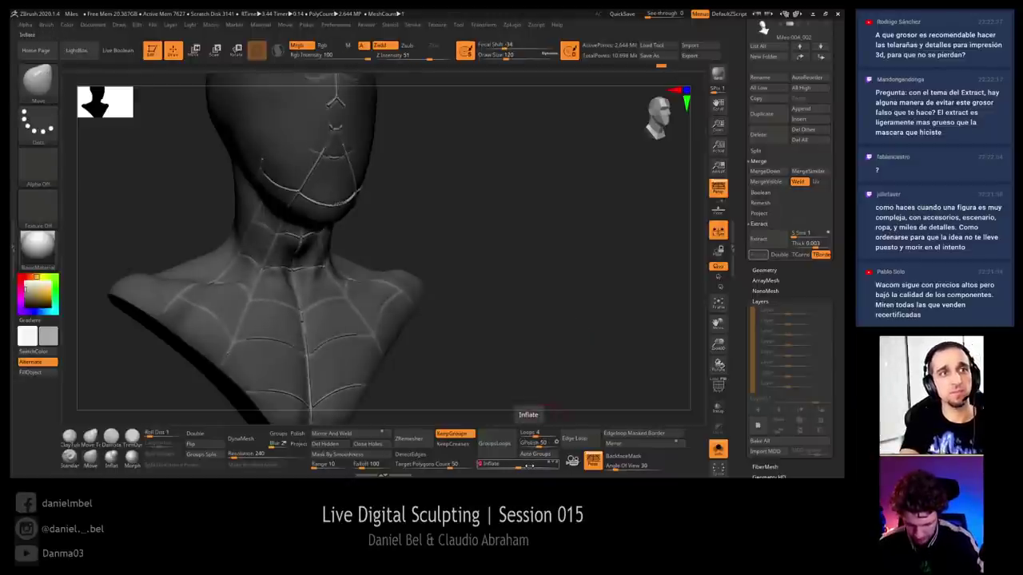
key("ctrl+z")
left_click_drag(495, 295, 423, 299)
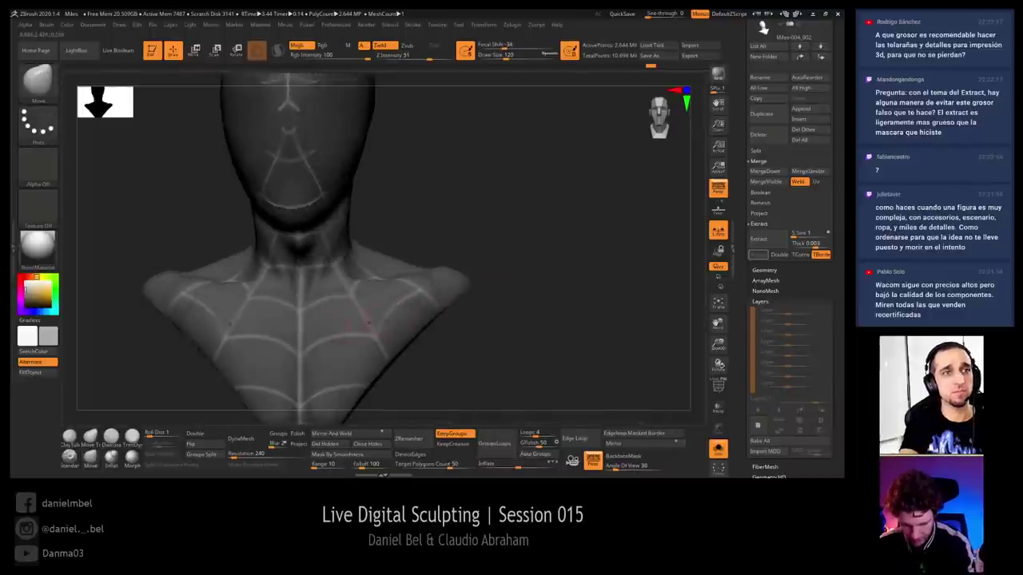
Soften the mask around the web lines further, set the draw size to 338 and apply an Inflate of -20
key("ctrl")
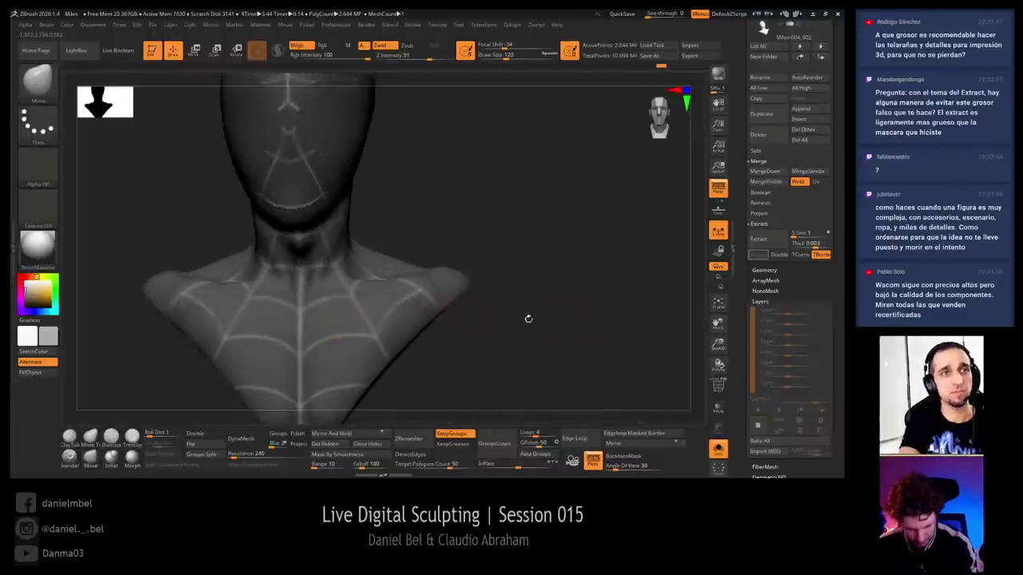
key("s")
left_click(371, 313)
key("ctrl")
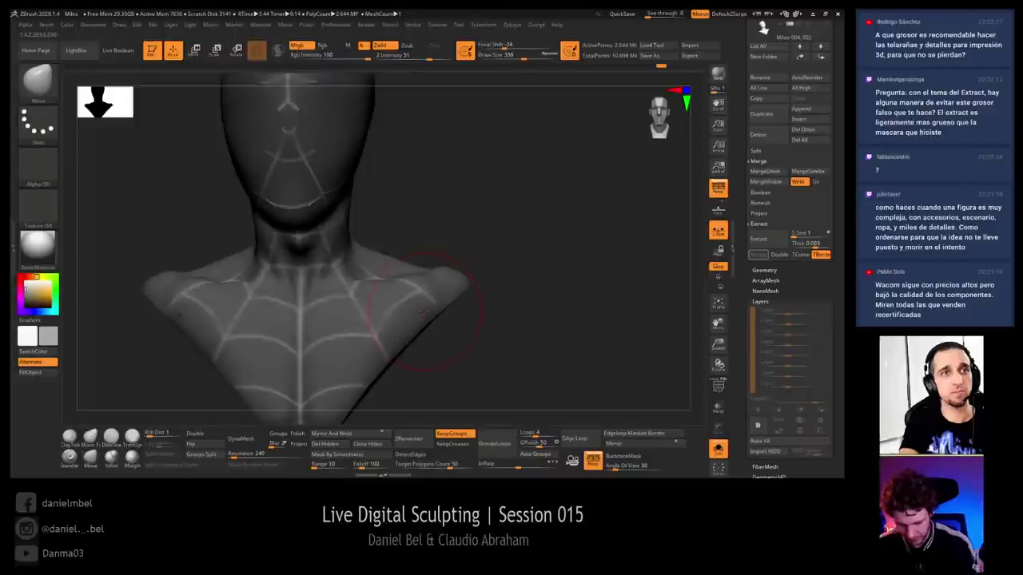
left_click_drag(588, 318, 584, 294, "alt")
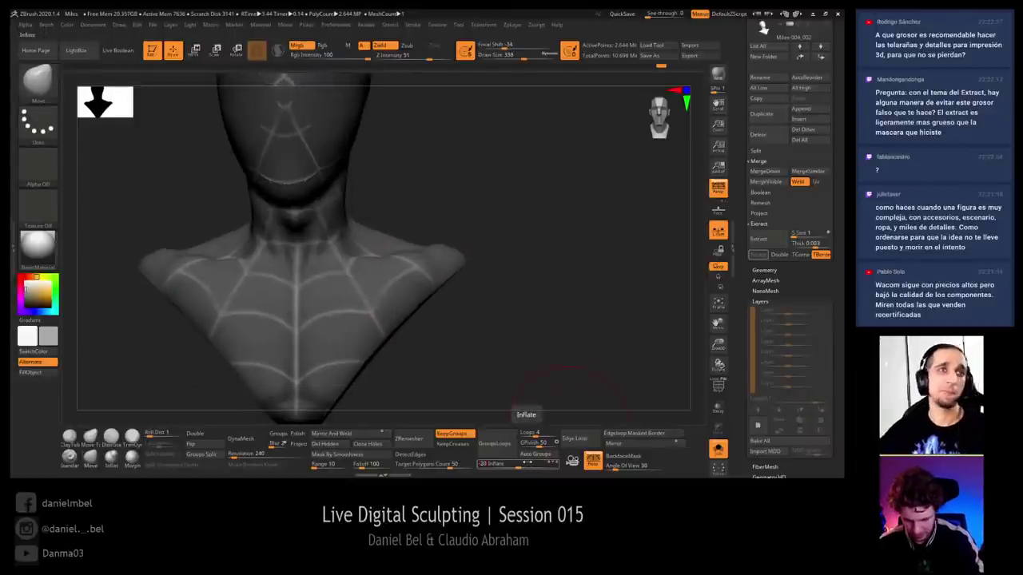
key("Return")
Smooth the deformed web lines on the bust's chest, neck and face with the Smooth brush at draw size 415
left_click_drag(489, 291, 495, 317)
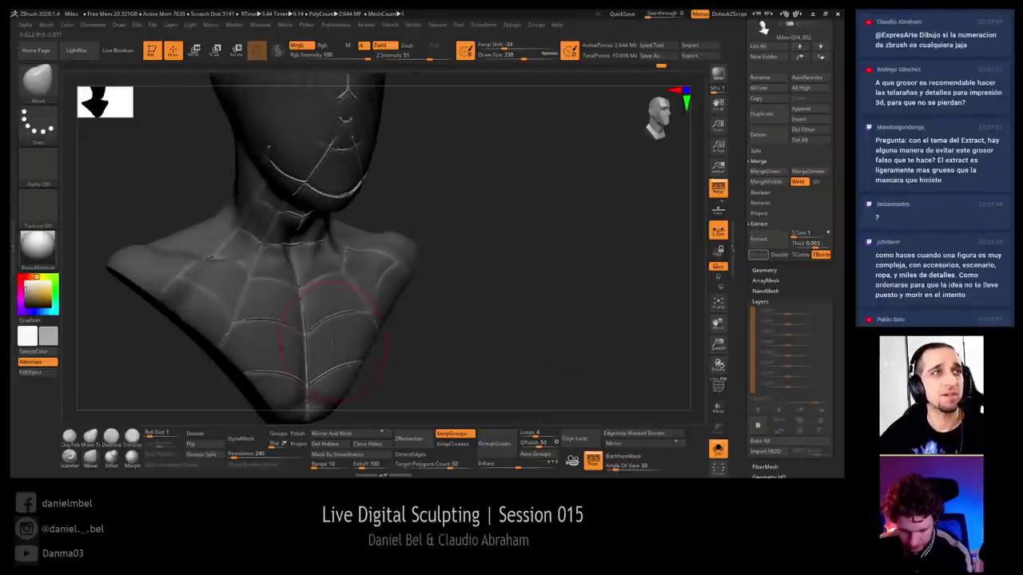
key("shift")
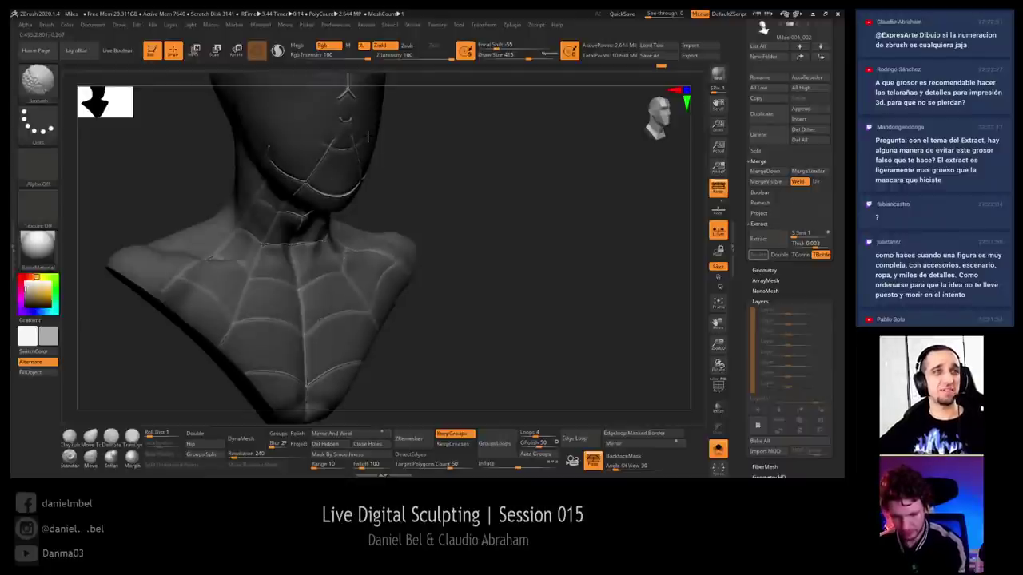
left_click_drag(433, 227, 343, 224)
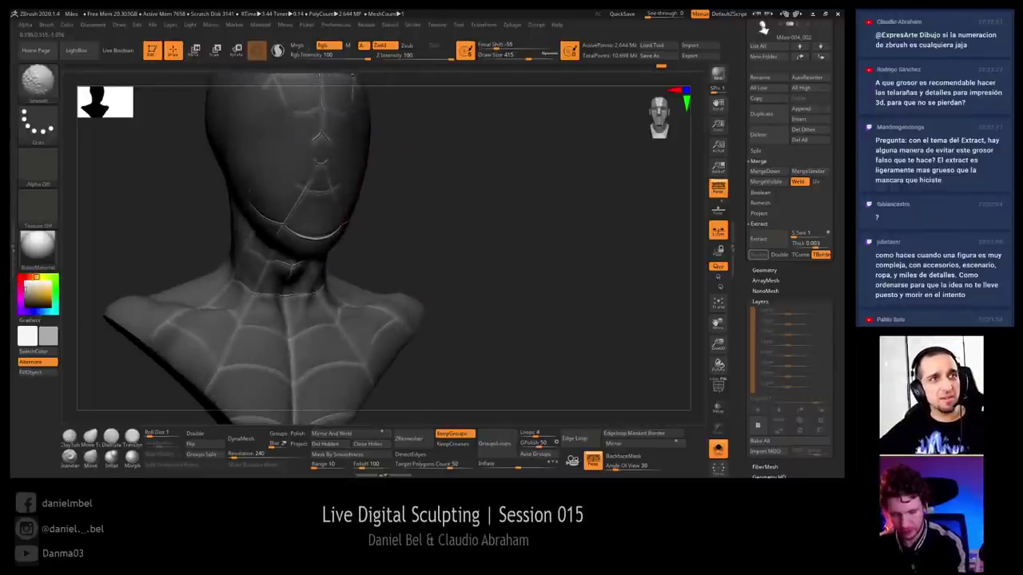
left_click_drag(395, 136, 416, 238, "alt")
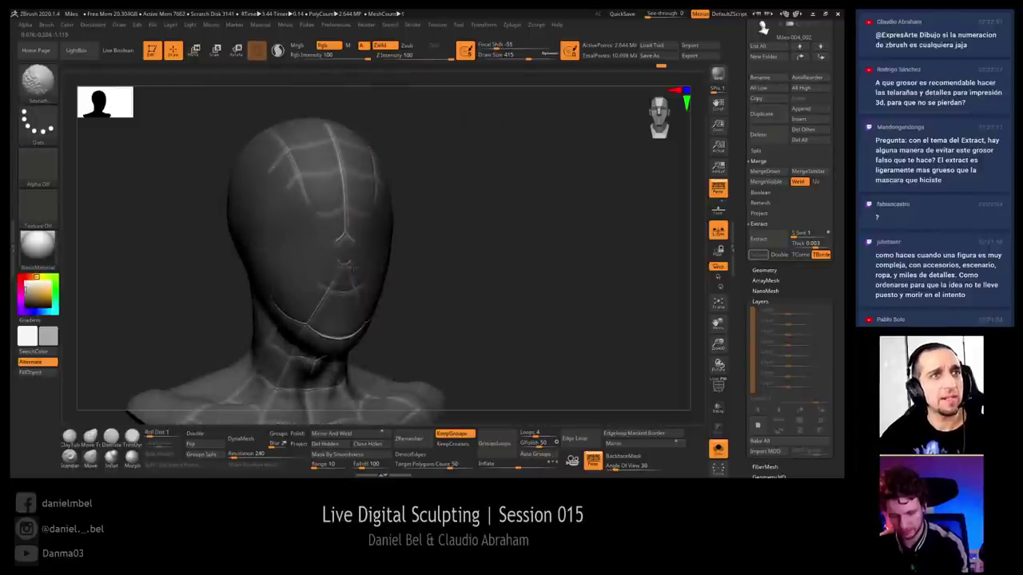
left_click_drag(439, 315, 427, 190, "alt")
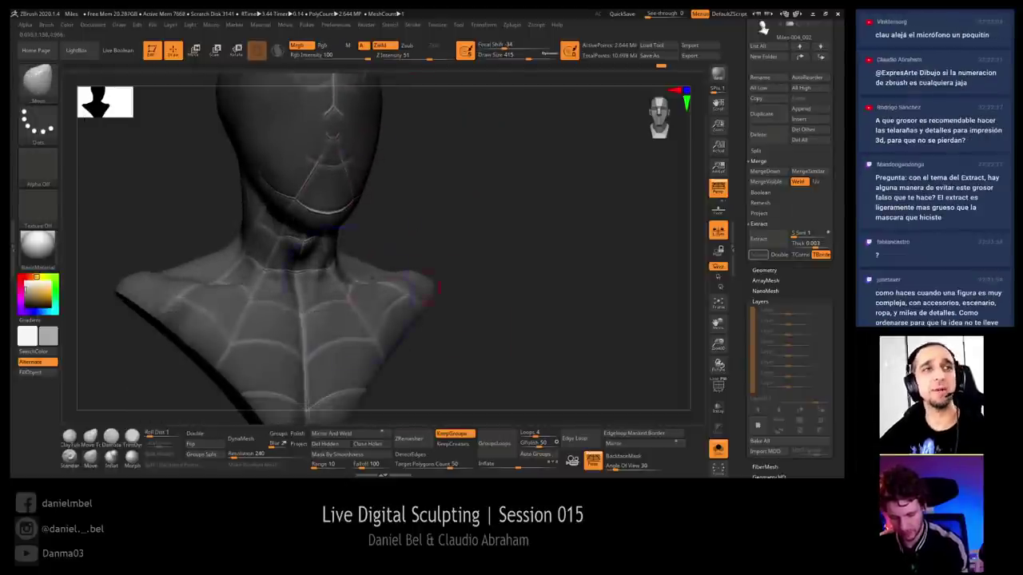
key("shift")
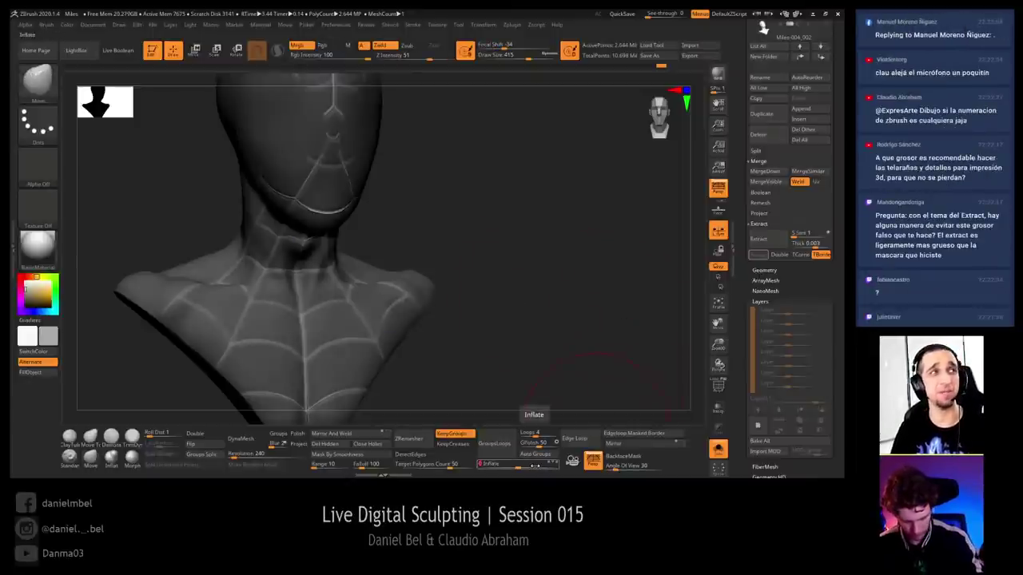
Apply Inflate to the bust's web lines again, show all subtools, clear the mask and check the whole bust
left_click_drag(534, 466, 534, 465)
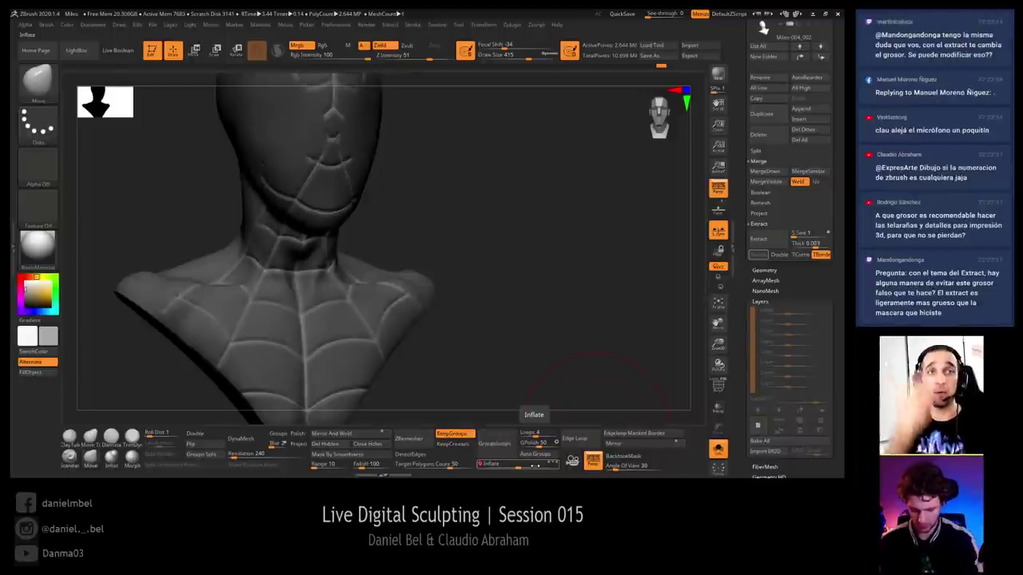
left_click(719, 454)
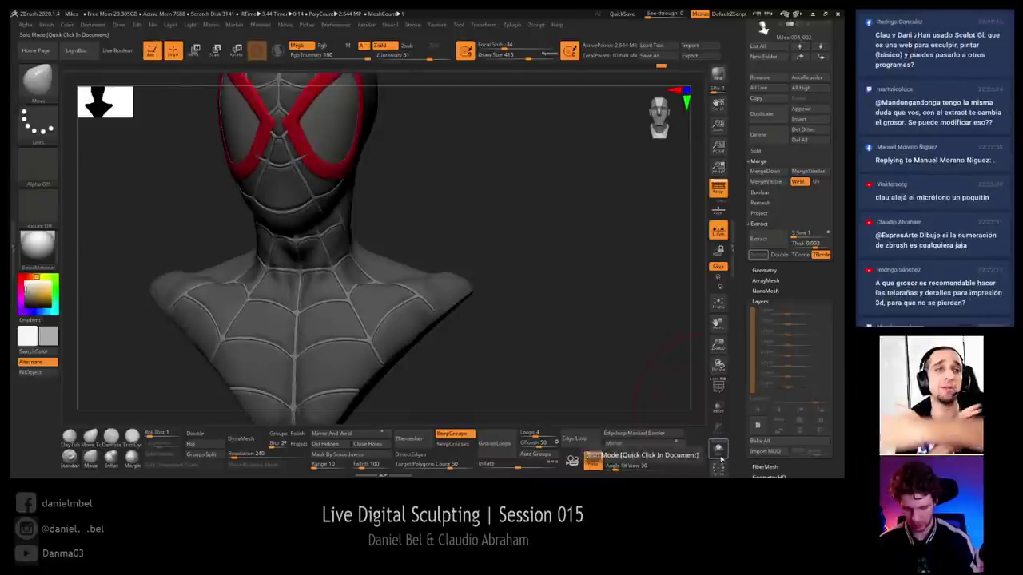
key("f")
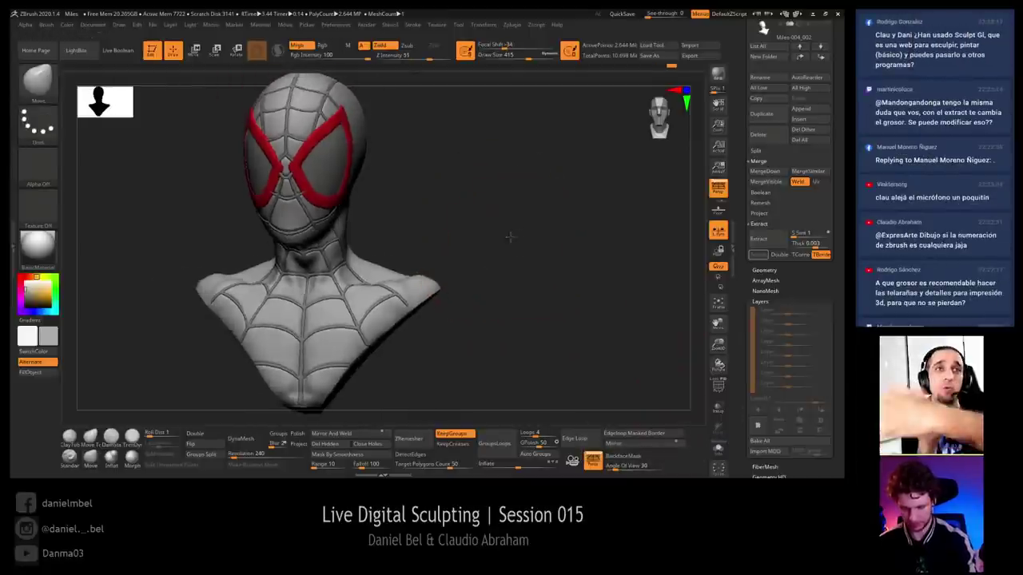
left_click_drag(509, 236, 513, 234)
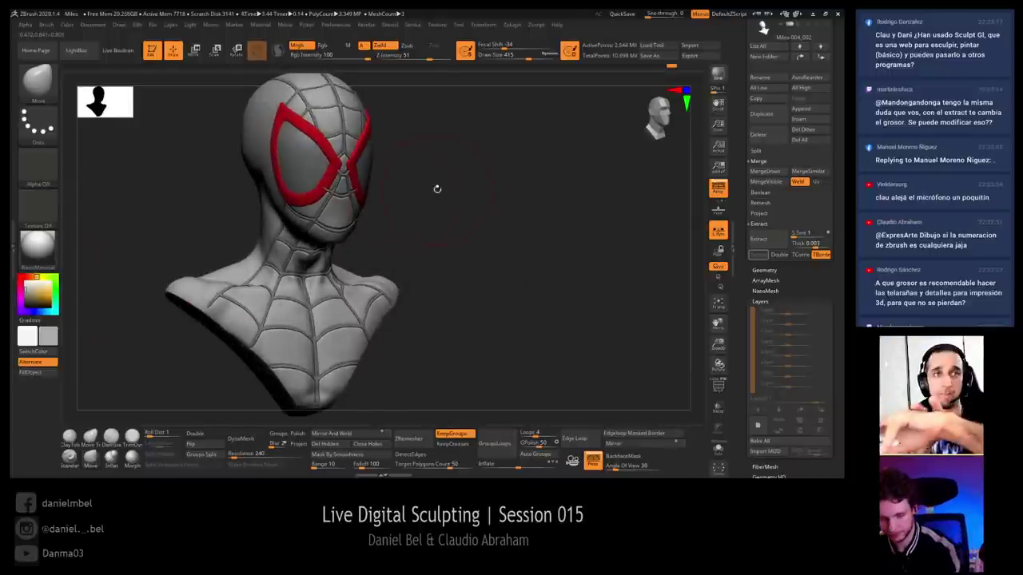
left_click_drag(438, 188, 454, 239)
Select the extracted web subtool, isolate it and display its polygroups
left_click(349, 245, "alt")
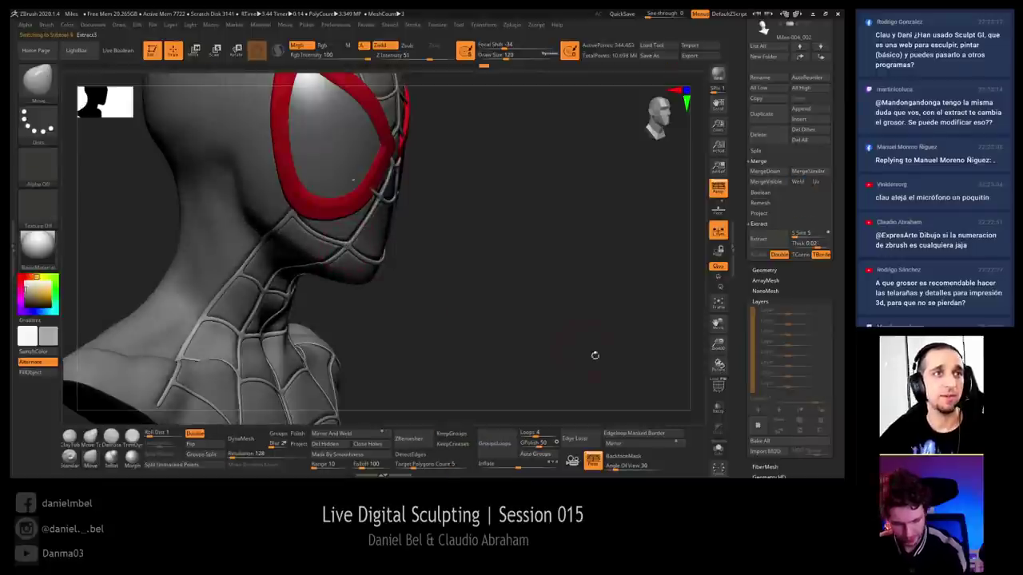
left_click(719, 450)
key("shift+f")
mouse_move(463, 301)
left_mouse_down()
mouse_move(419, 241)
mouse_move(420, 272)
left_mouse_up()
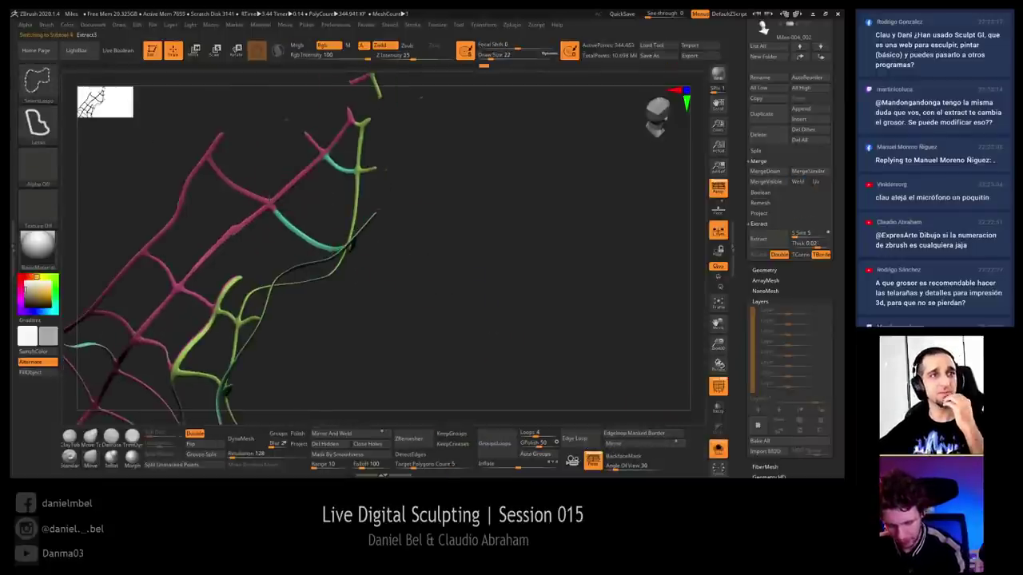
Isolate polygroups of the extracted web, combine the visible half into a single polygroup and unhide the rest
left_click(273, 207, "ctrl+shift")
left_click(273, 208, "ctrl+shift")
left_click(279, 213, "ctrl+shift")
mouse_move(302, 236)
left_mouse_down()
mouse_move(504, 287)
mouse_move(541, 277)
mouse_move(580, 297)
left_mouse_up()
left_click(397, 260, "ctrl+shift")
left_click(452, 295, "ctrl+shift")
left_click_drag(303, 295, 285, 269)
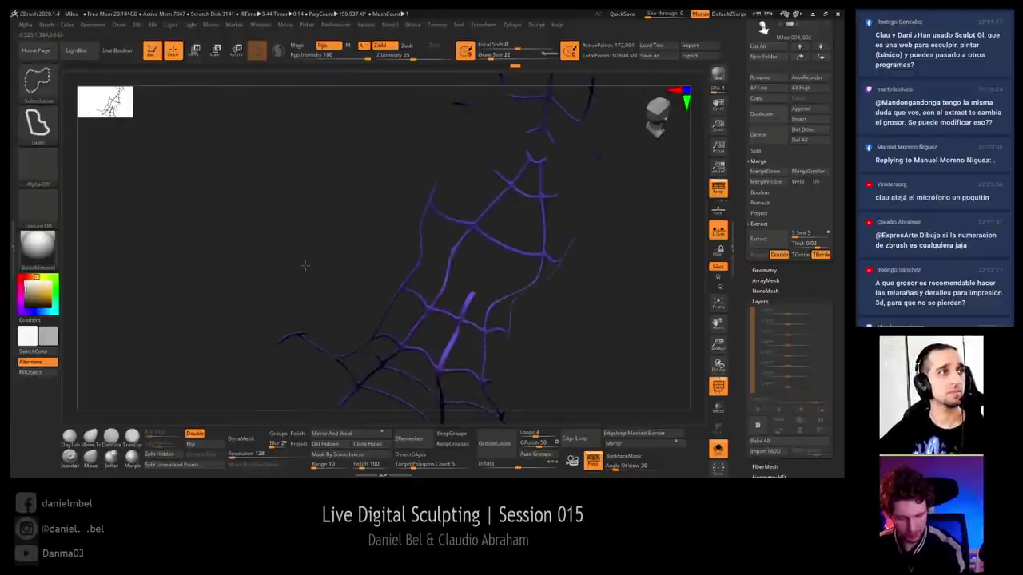
left_click(305, 266, "ctrl+shift")
Show all subtools, reset the transform gizmo's orientation and move the web about -0.0237 along its depth axis
key("r")
left_click(513, 186, "alt")
left_click_drag(679, 417, 682, 400, "alt")
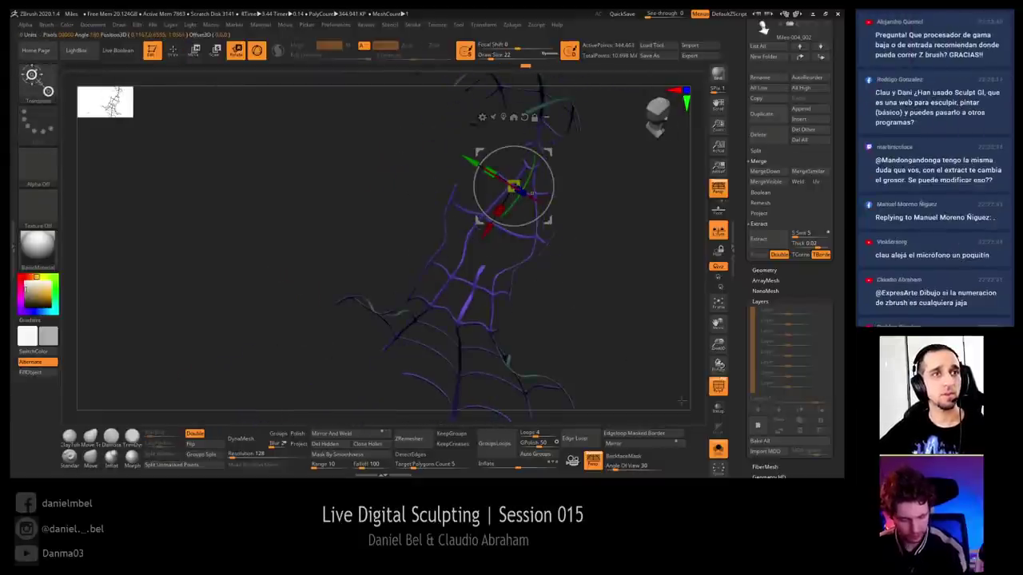
left_click(718, 449)
left_click_drag(589, 331, 521, 294)
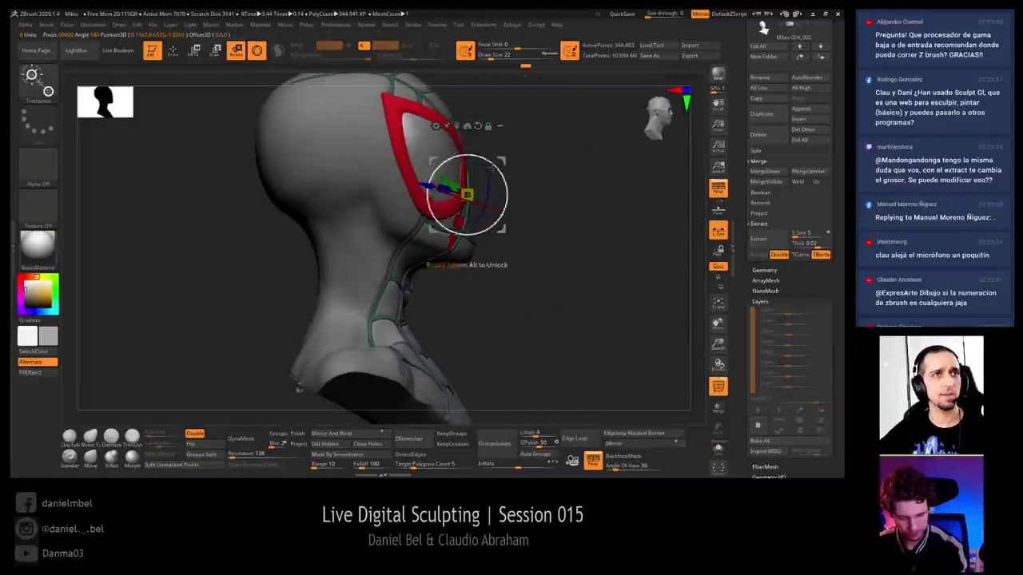
left_click(479, 127, "alt")
left_click_drag(516, 181, 513, 182)
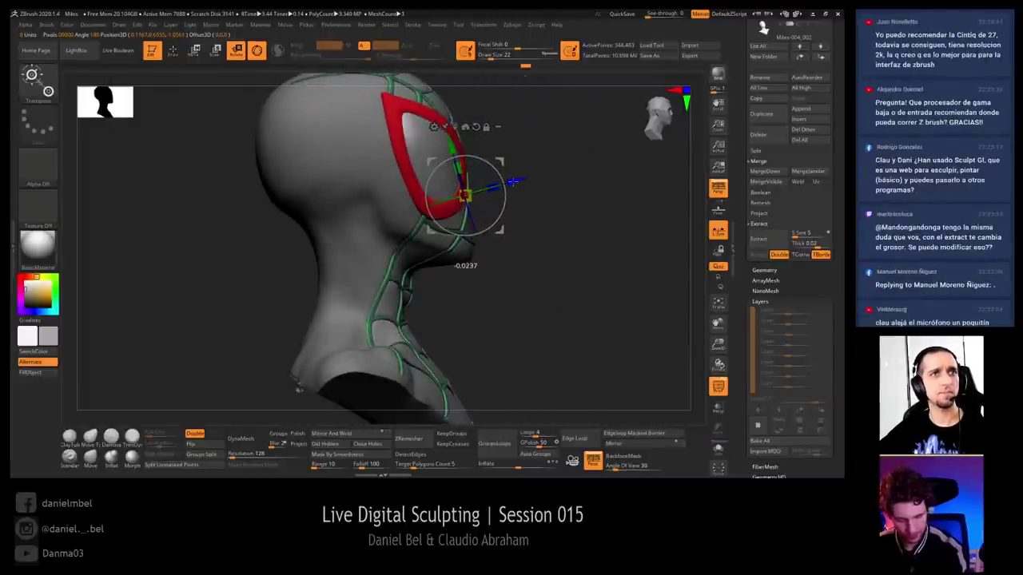
left_click_drag(560, 240, 491, 244)
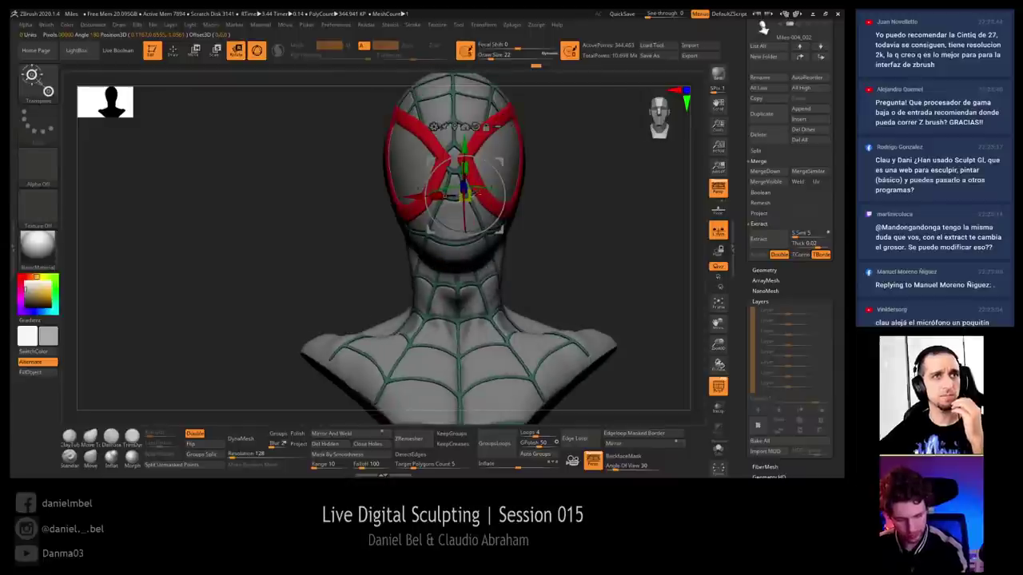
Centre the gizmo on the web mesh, scale the web slightly, and return to Draw mode with the polygroup display off
left_click(455, 127)
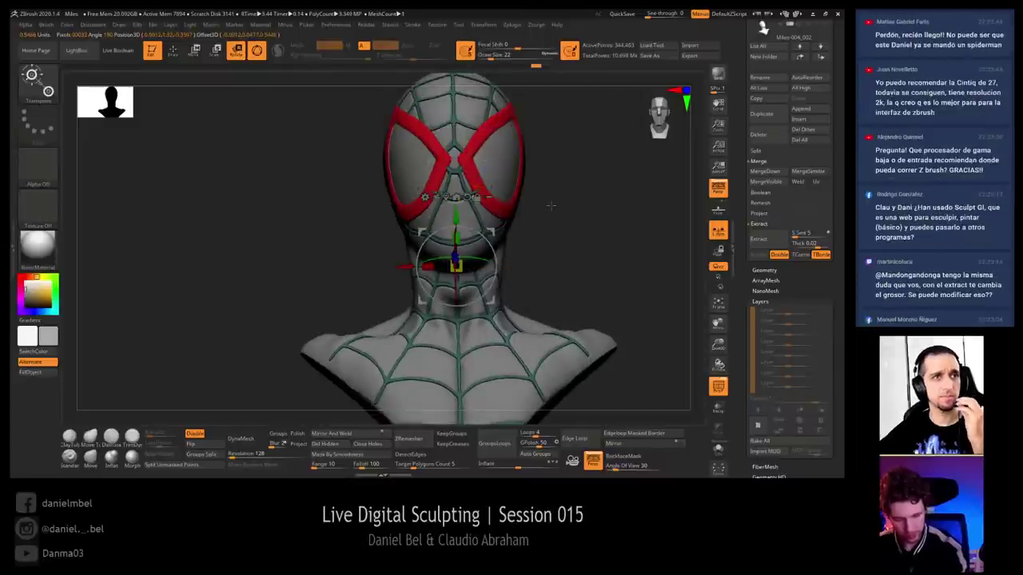
left_click_drag(549, 205, 587, 208)
left_click_drag(456, 266, 455, 266)
left_click_drag(549, 241, 567, 238)
left_click_drag(501, 254, 527, 256)
key("q")
key("shift+f")
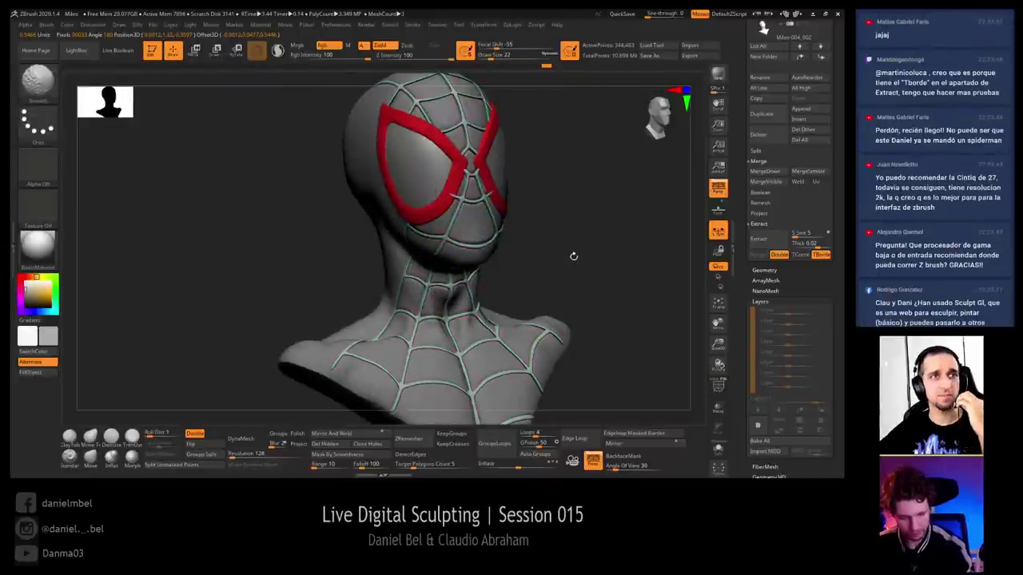
Nudge the web lines beside the mask's red eye rims with the Move brush at draw size 90
key("shift")
key("b")
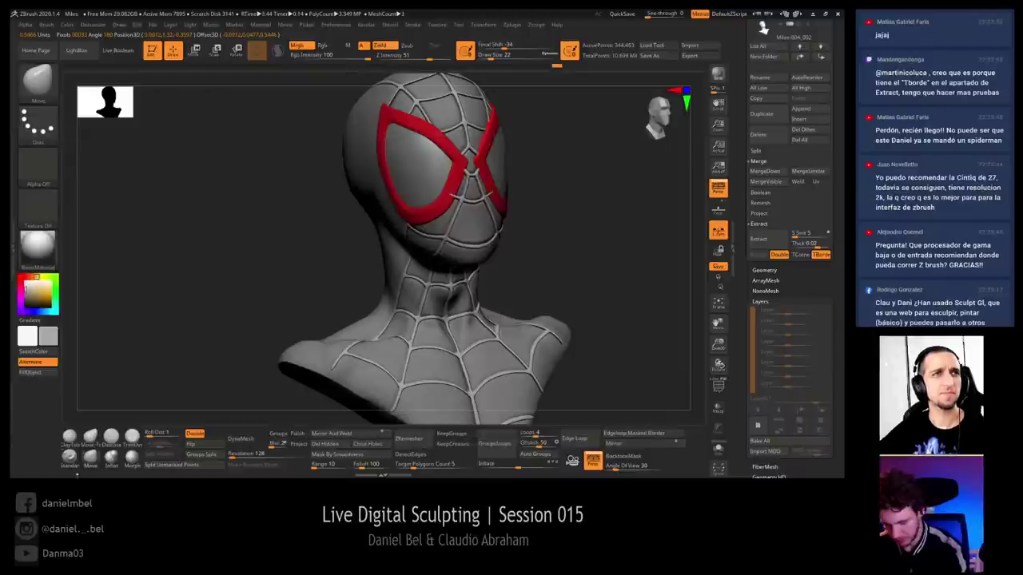
key("s")
key("s")
left_click_drag(432, 193, 435, 191)
left_click_drag(556, 194, 584, 201, "shift")
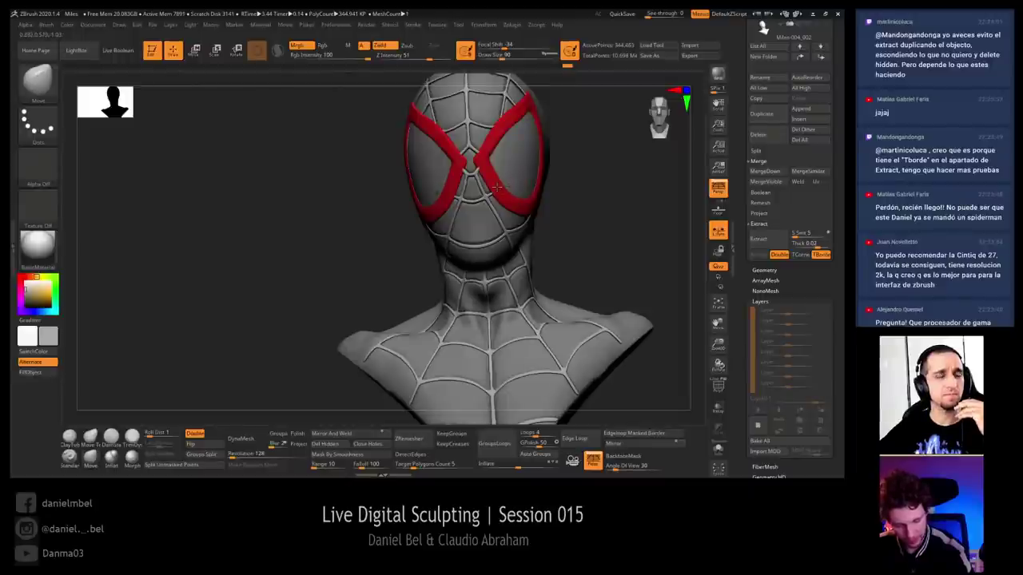
left_click_drag(601, 215, 597, 200, "alt")
mouse_move(534, 203)
left_mouse_down()
mouse_move(561, 208)
mouse_move(518, 201)
left_mouse_up()
Select the bust subtool, set the draw size to 533, and examine its raised web lines alone and with all subtools shown
left_click(449, 127, "alt")
mouse_move(449, 128)
right_mouse_down()
mouse_move(482, 137)
mouse_move(475, 180)
right_mouse_up()
mouse_move(570, 285)
left_mouse_down()
mouse_move(555, 288)
mouse_move(643, 303)
left_mouse_up()
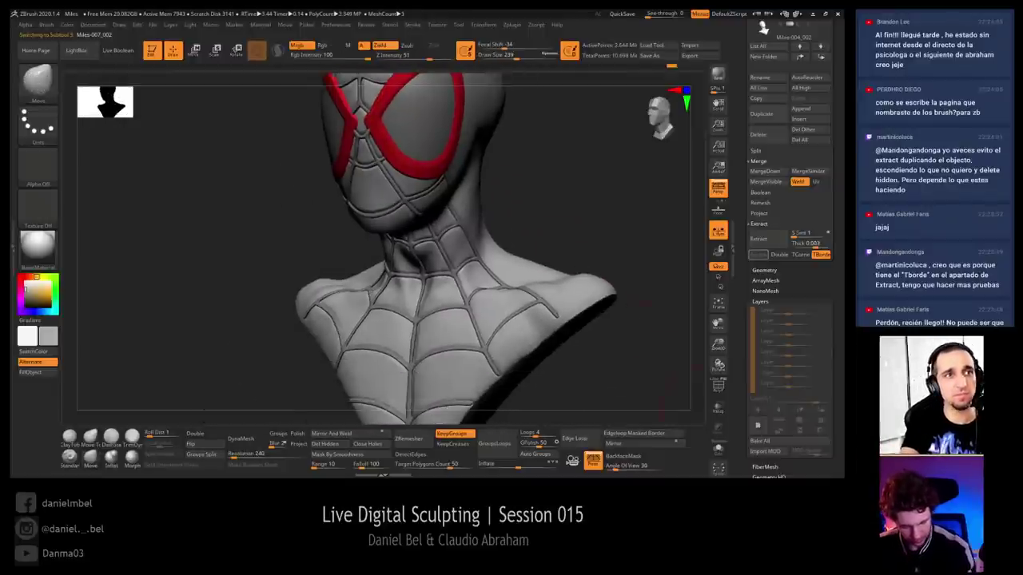
left_click(718, 450)
right_click_drag(628, 372, 610, 361, "ctrl")
left_click_drag(610, 360, 548, 384)
key("s")
left_click_drag(371, 293, 368, 293)
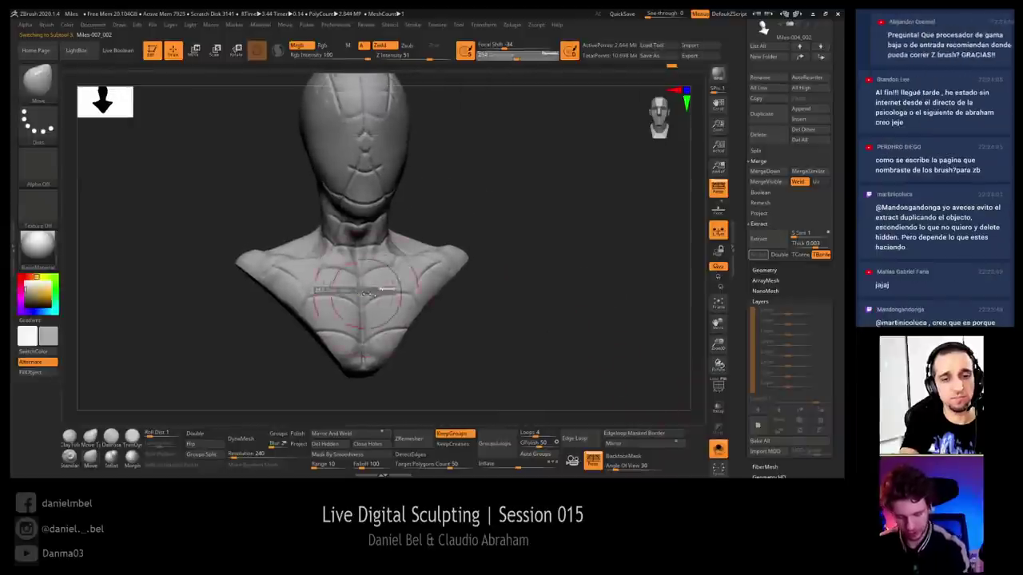
key("shift")
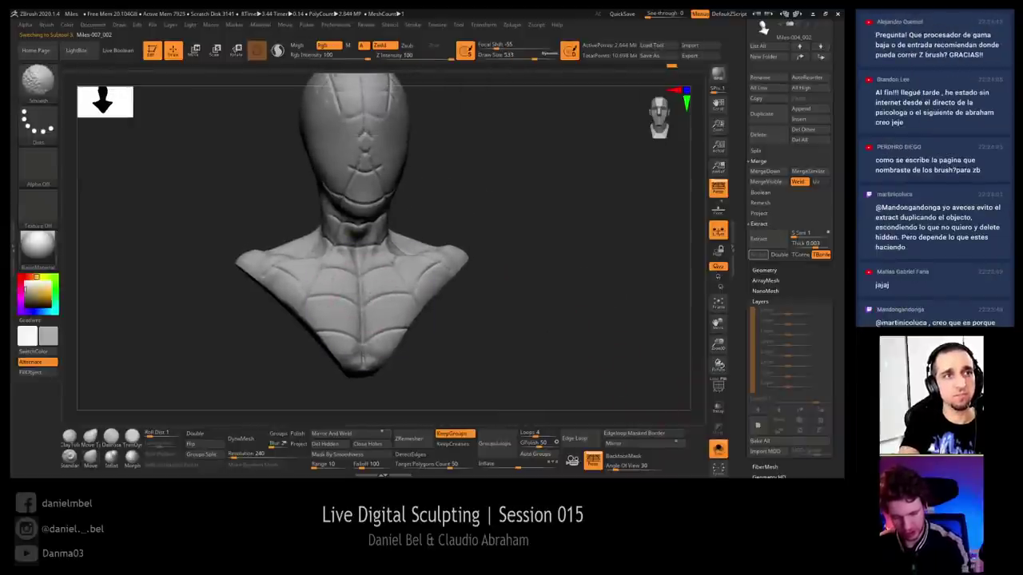
left_click(719, 450)
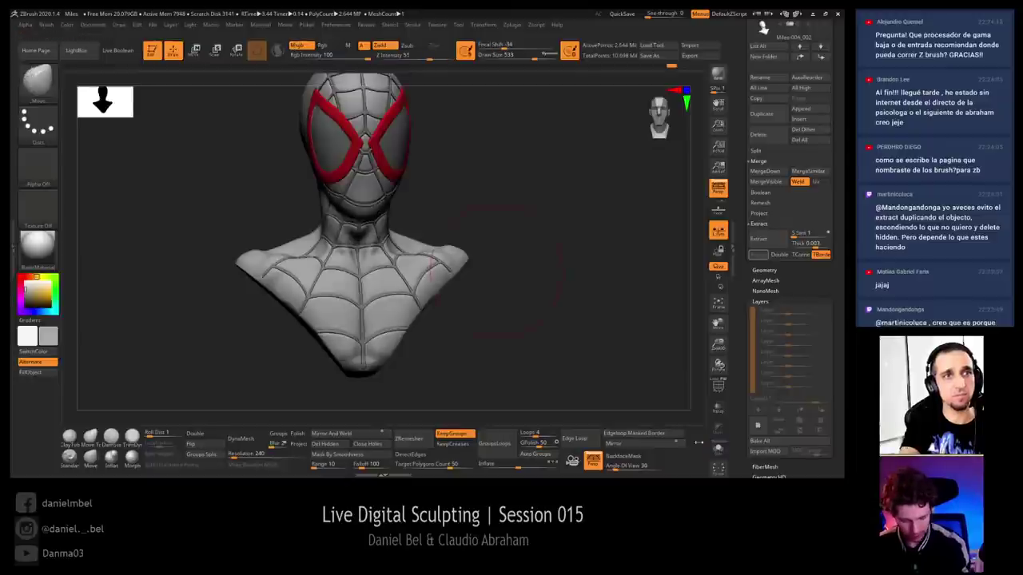
left_click_drag(554, 328, 516, 259)
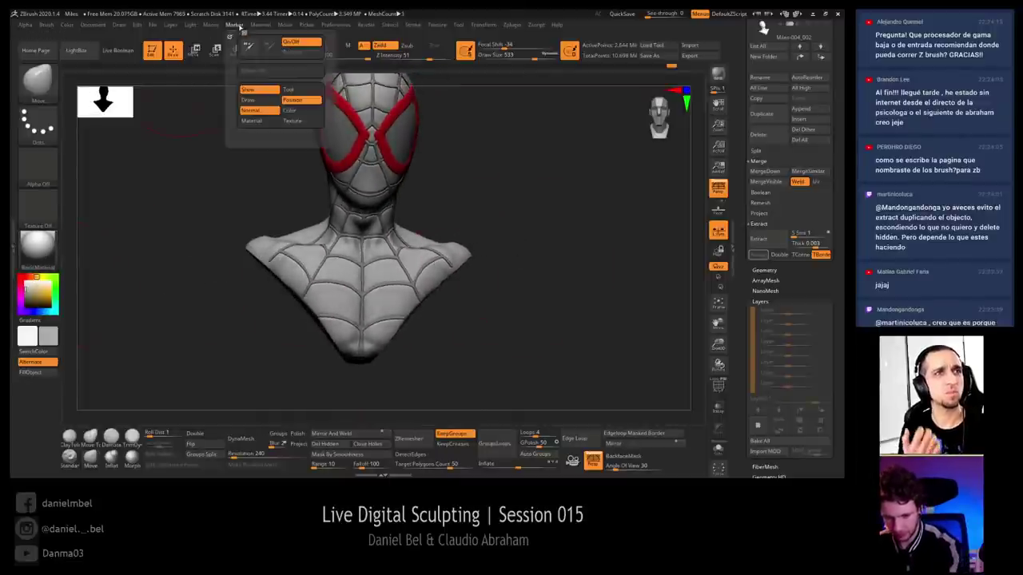
Raise the basic material's Specular to 14 and darken the bust's base colour to a mid grey
mouse_move(263, 24)
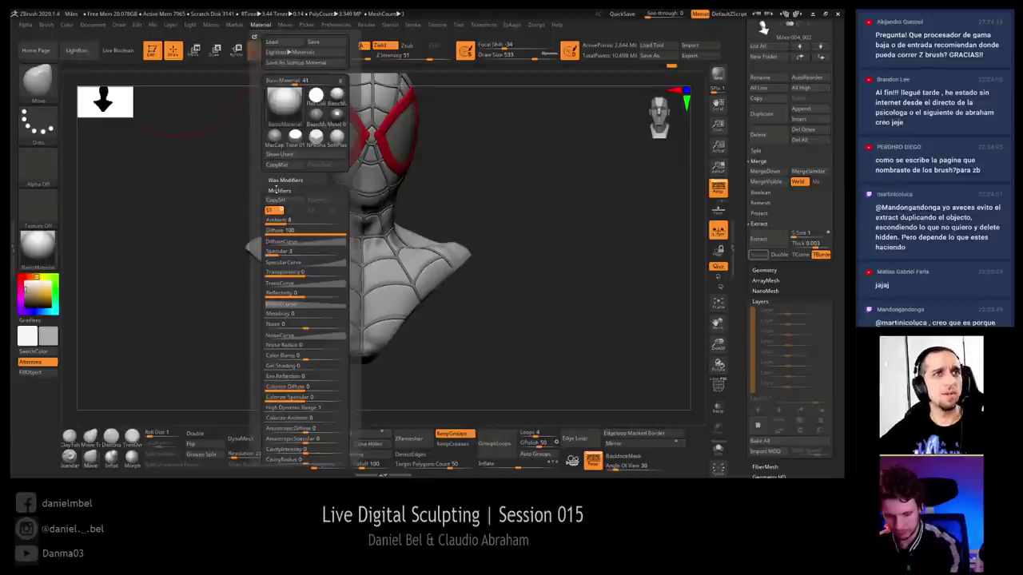
left_click_drag(285, 253, 293, 252)
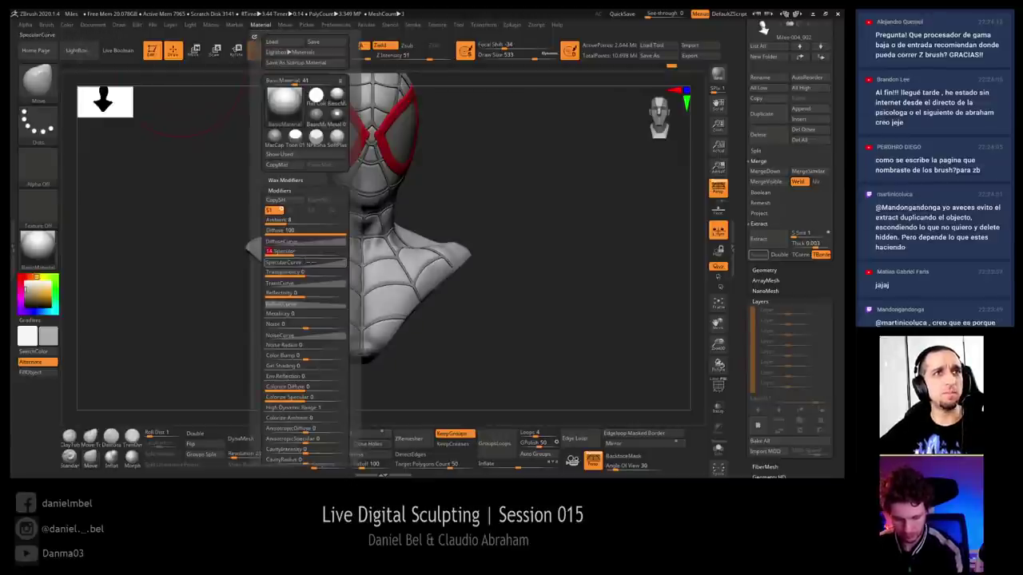
left_click(26, 299)
left_click_drag(108, 289, 170, 282)
left_click(714, 446)
left_click_drag(575, 364, 639, 382)
left_click(713, 446)
mouse_move(552, 345)
left_mouse_down()
mouse_move(583, 338)
mouse_move(530, 248)
mouse_move(528, 292)
left_mouse_up()
Select the extracted web subtool and shift its lines around the mask's nose with the Move brush at draw size 576
key("s")
left_click(349, 176)
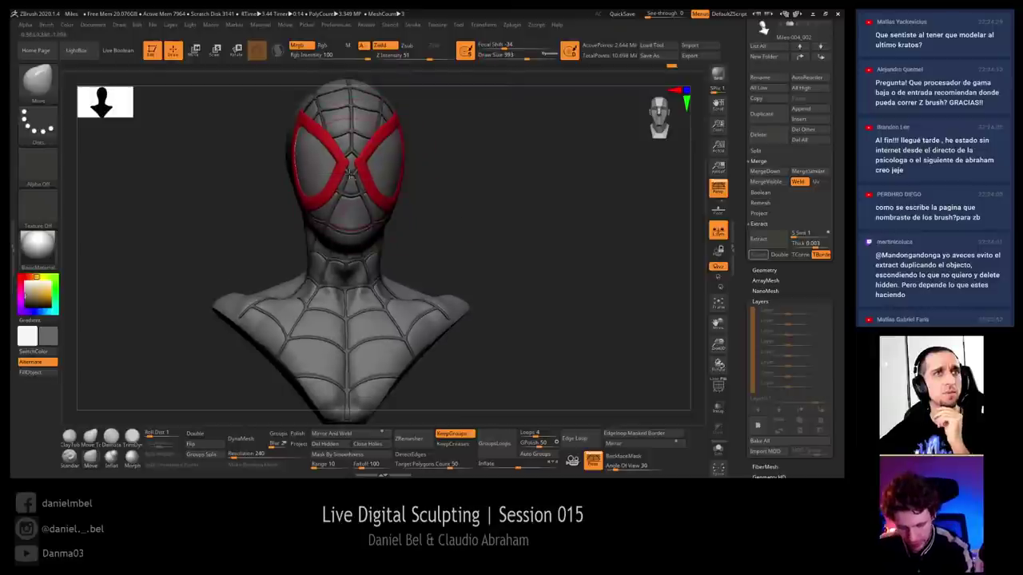
left_click(363, 171, "alt")
left_click_drag(413, 156, 479, 147)
key("bracketright")
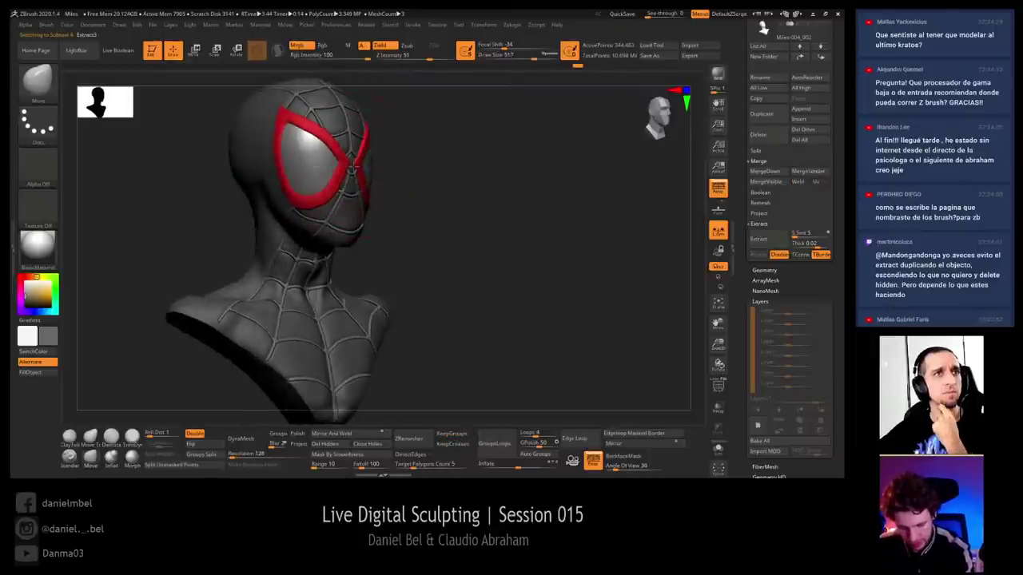
left_click_drag(358, 171, 337, 225)
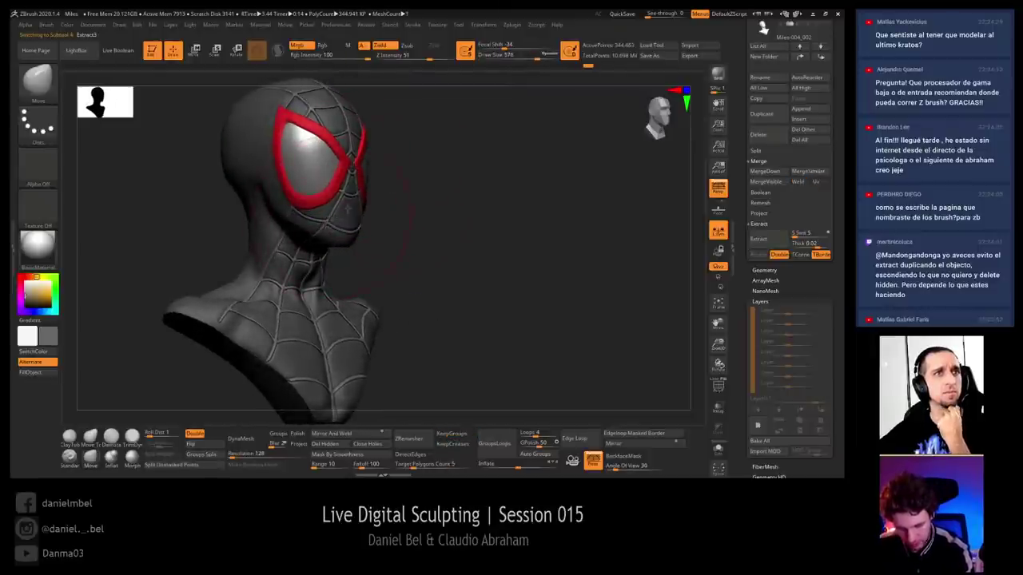
Select the bust subtool beneath the web and set the draw size to 331 for smoothing around the chin
right_click_drag(348, 209, 296, 205)
mouse_move(296, 205)
right_mouse_down("ctrl")
mouse_move(353, 238)
mouse_move(370, 224)
right_mouse_up("ctrl")
key("s")
left_click(364, 241)
key("s")
left_click(365, 225)
left_click(371, 224, "alt")
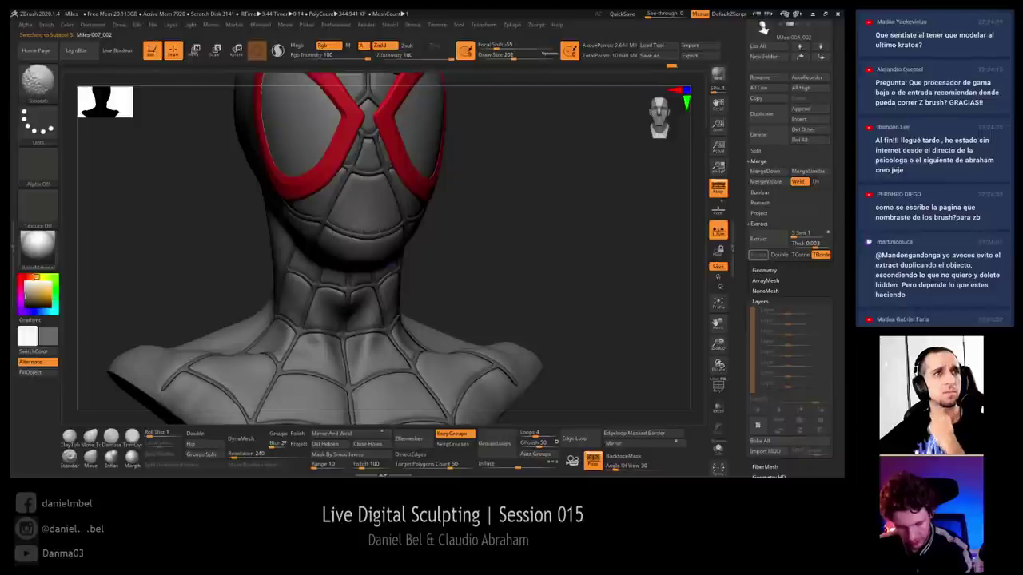
key("s")
left_click(389, 234)
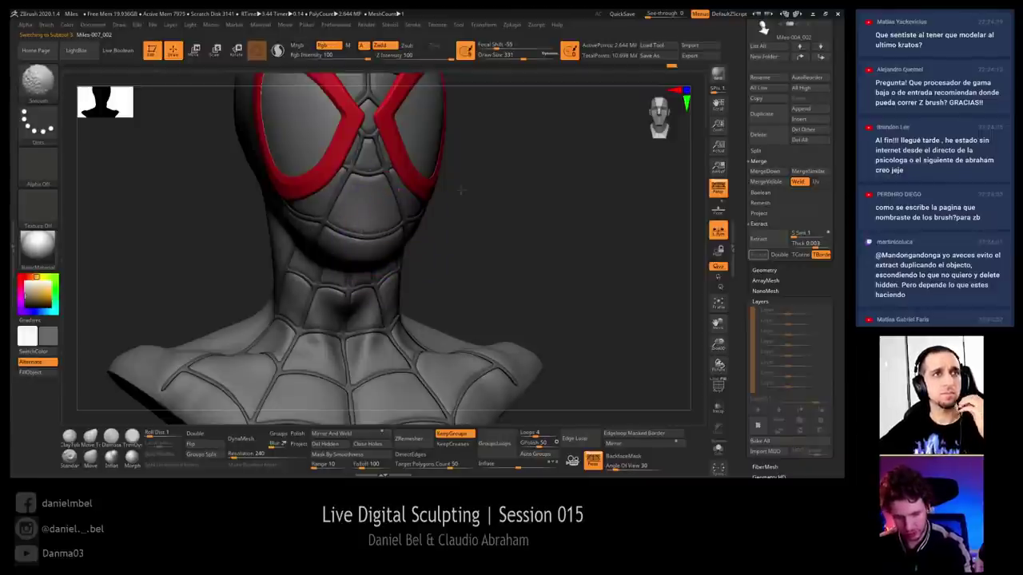
left_click_drag(460, 190, 401, 219)
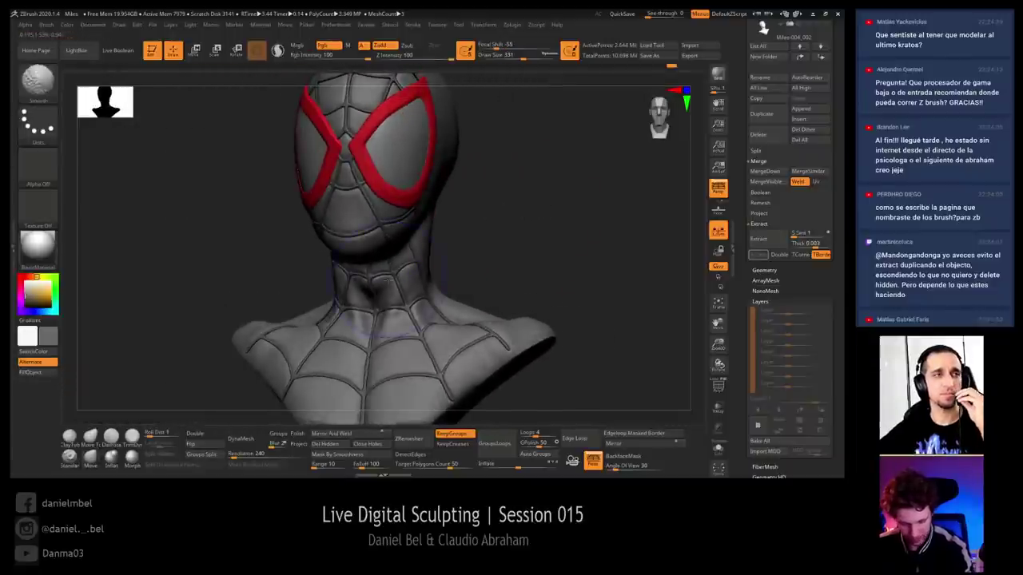
Smooth the bust's chest surface between the web lines, using draw sizes 393 and 324
mouse_move(477, 278)
left_mouse_down("alt")
mouse_move(461, 242)
mouse_move(449, 267)
left_mouse_up("alt")
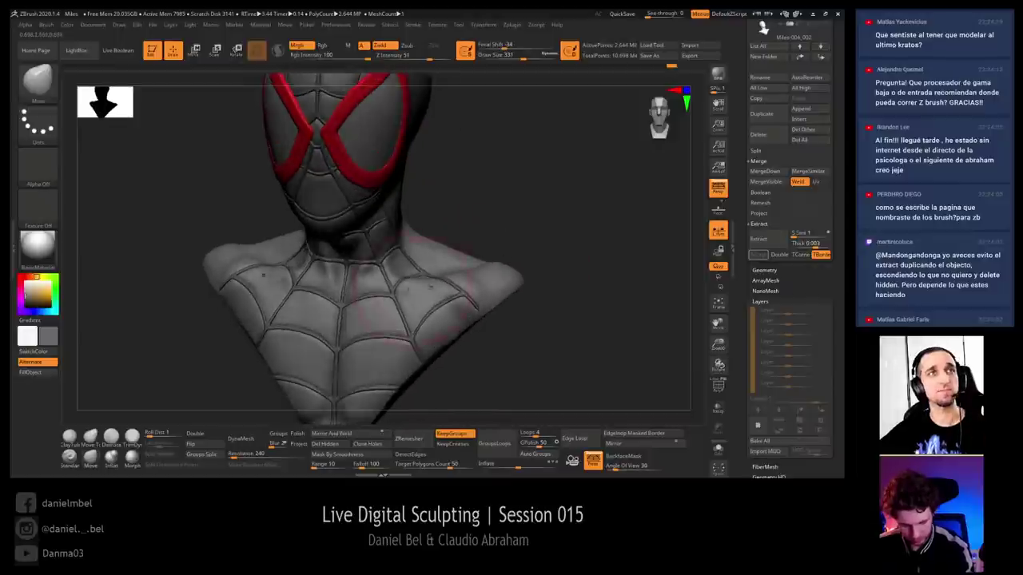
key("s")
left_click(382, 299)
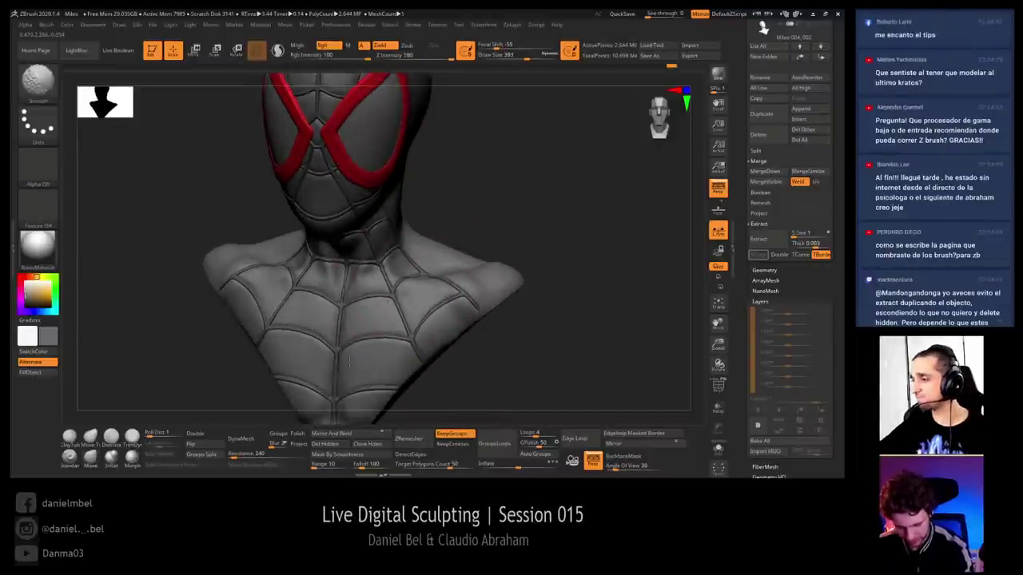
right_click_drag(374, 383, 375, 347, "alt")
key("s")
left_click(378, 348)
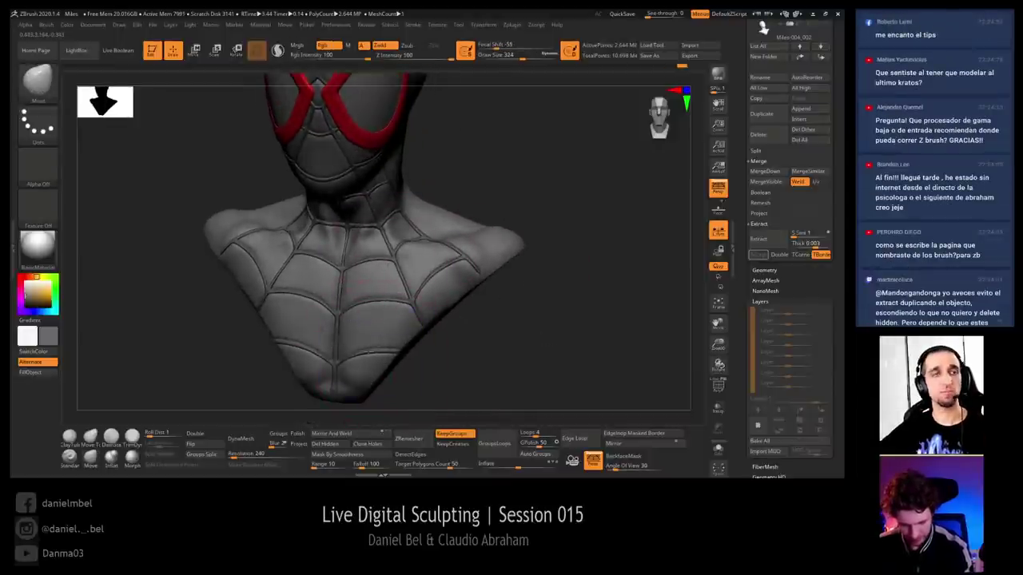
left_click_drag(545, 334, 442, 330, "alt")
Try a near-black colour of RGB 36, 36, 36 on the bust and check the mask from several angles
left_click(27, 302)
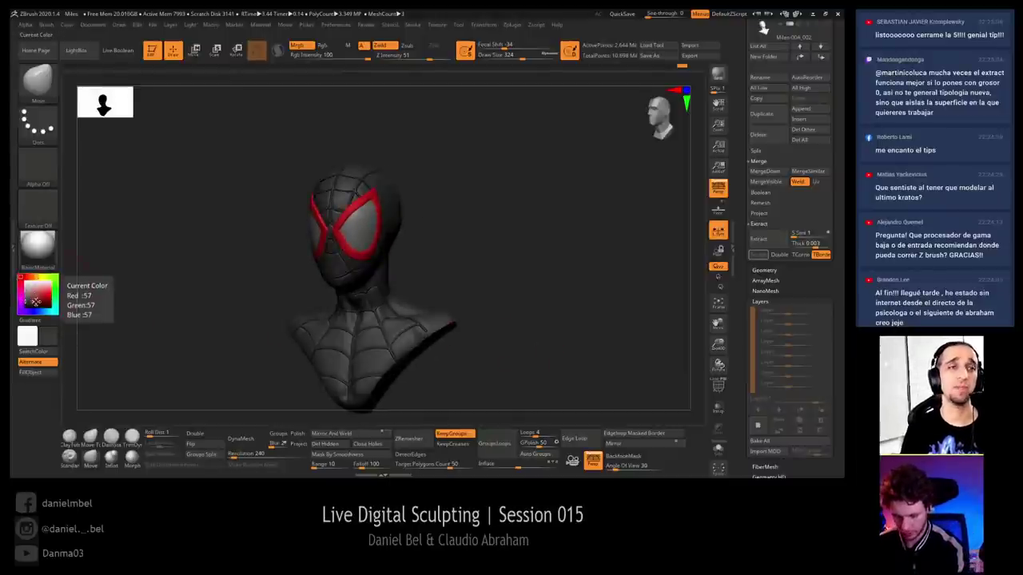
left_click(23, 305)
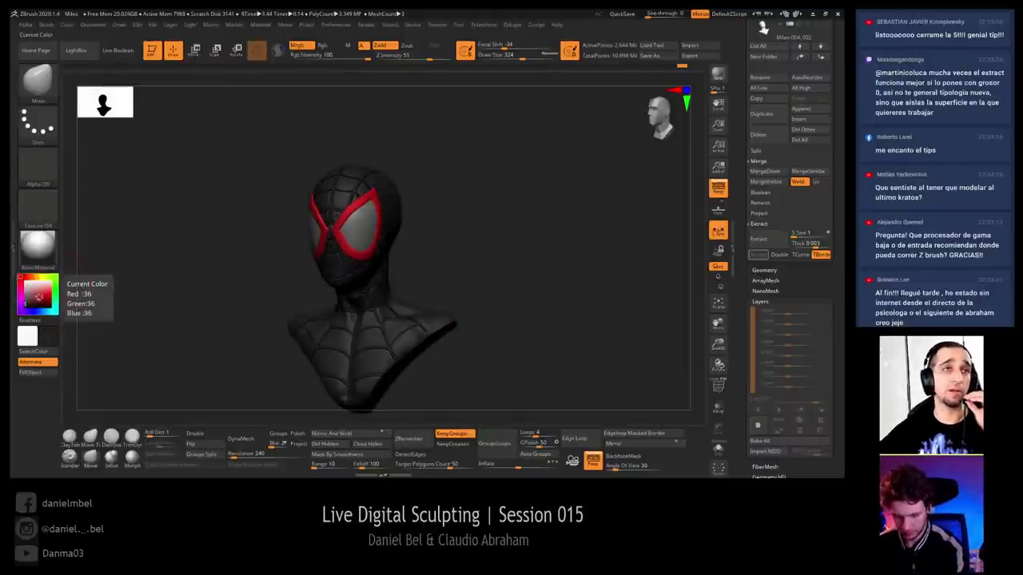
left_click_drag(524, 250, 493, 269)
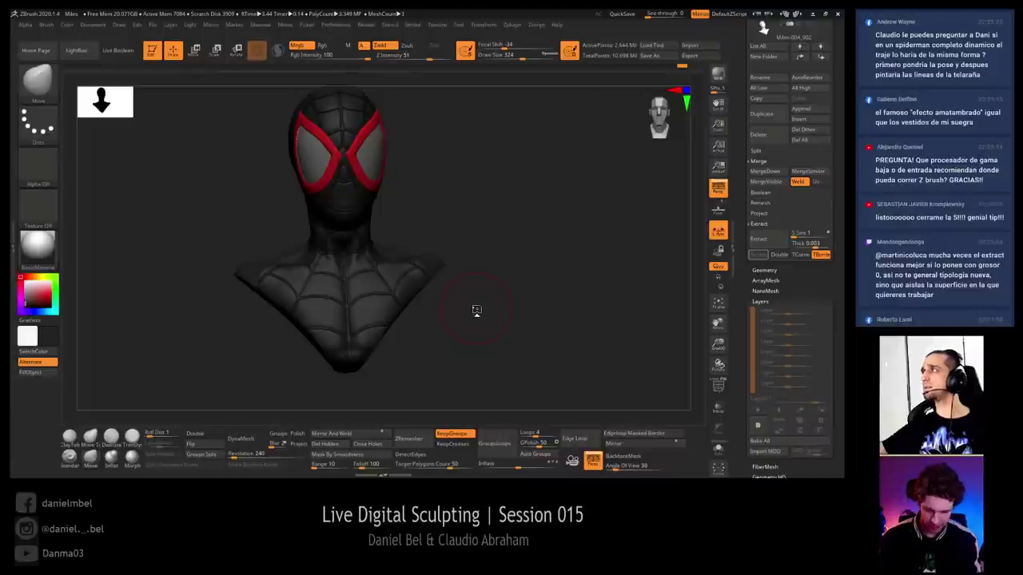
left_click_drag(538, 258, 425, 256)
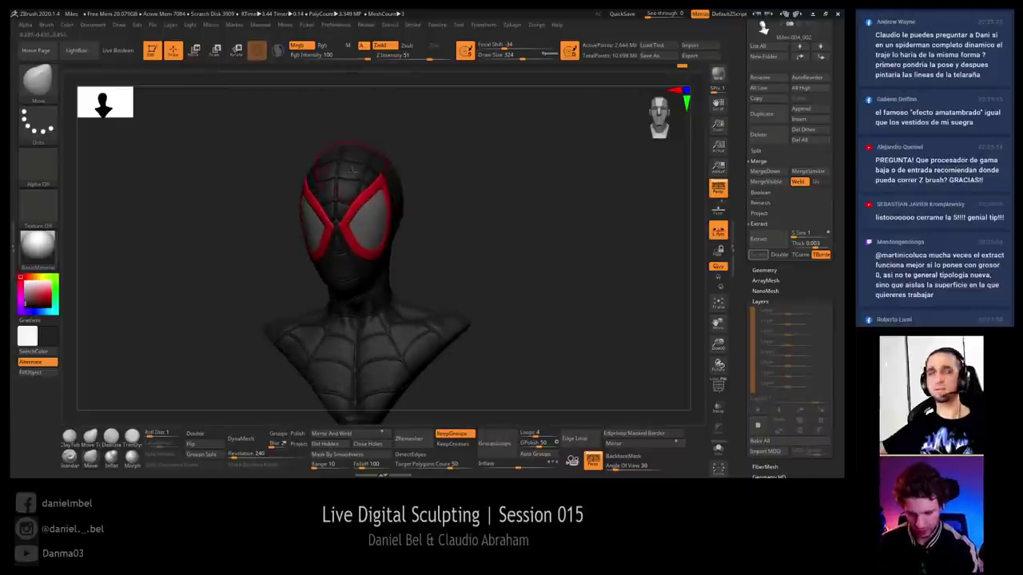
right_click_drag(353, 169, 349, 190, "ctrl")
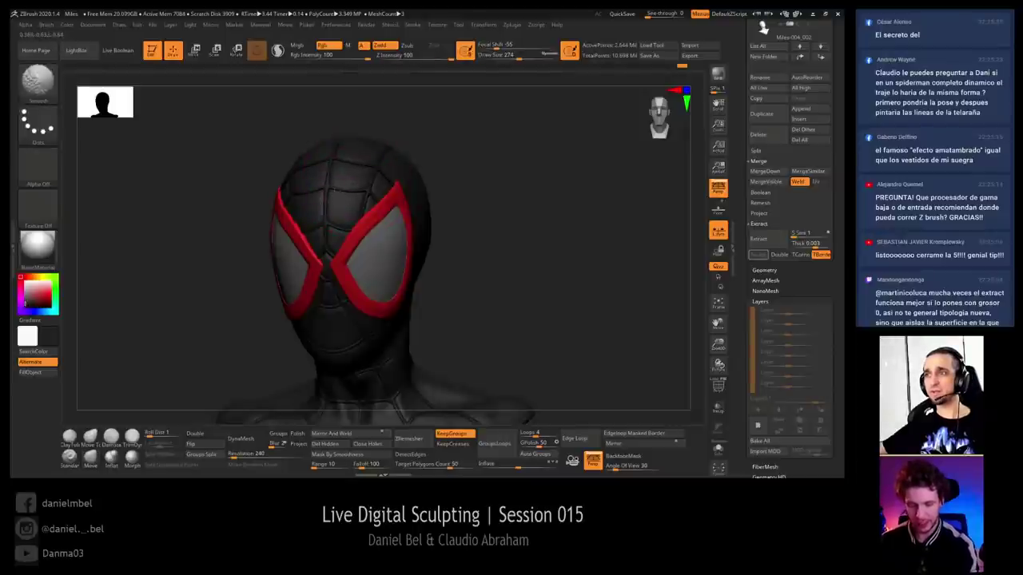
mouse_move(459, 211)
left_mouse_down()
mouse_move(503, 213)
mouse_move(505, 230)
left_mouse_up()
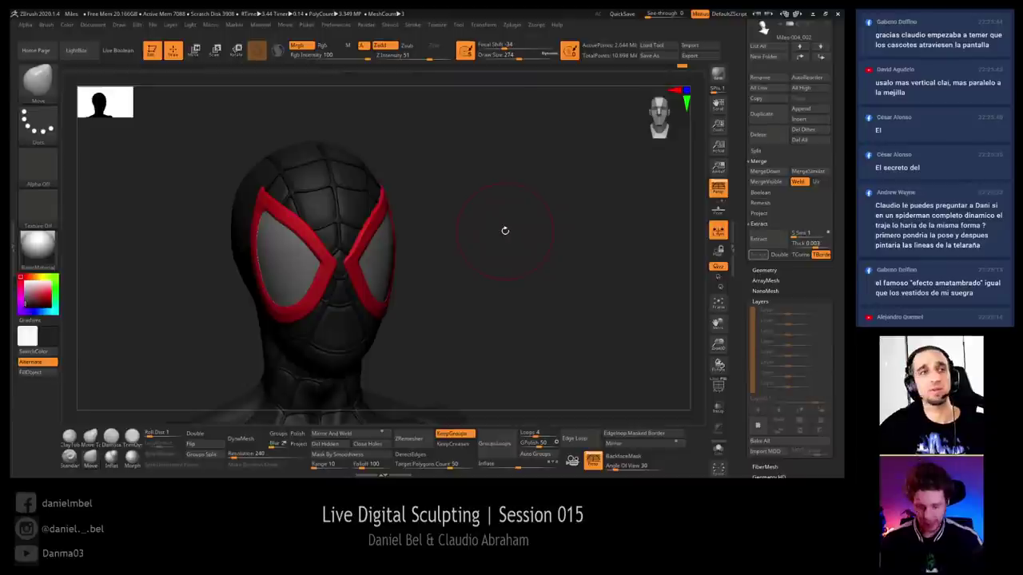
mouse_move(523, 256)
left_mouse_down()
mouse_move(509, 272)
mouse_move(523, 263)
left_mouse_up()
mouse_move(522, 263)
left_mouse_down()
mouse_move(514, 269)
mouse_move(532, 278)
left_mouse_up()
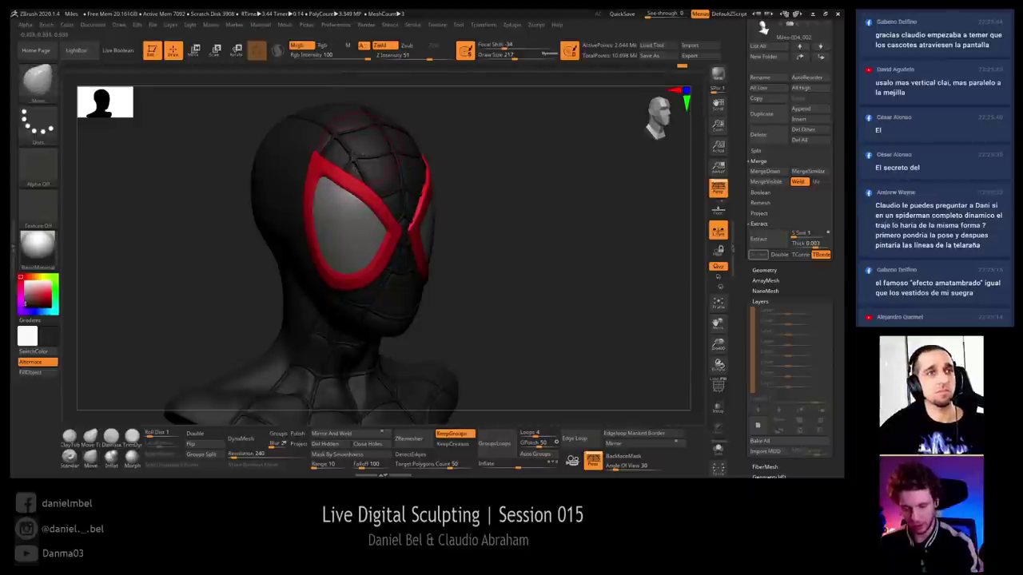
Select the extracted web subtool and nudge its forehead lines with the Move brush at draw size 311
left_click(353, 158, "alt")
right_click_drag(355, 159, 359, 160)
key("s")
left_click_drag(360, 159, 353, 158)
left_click_drag(491, 155, 415, 164)
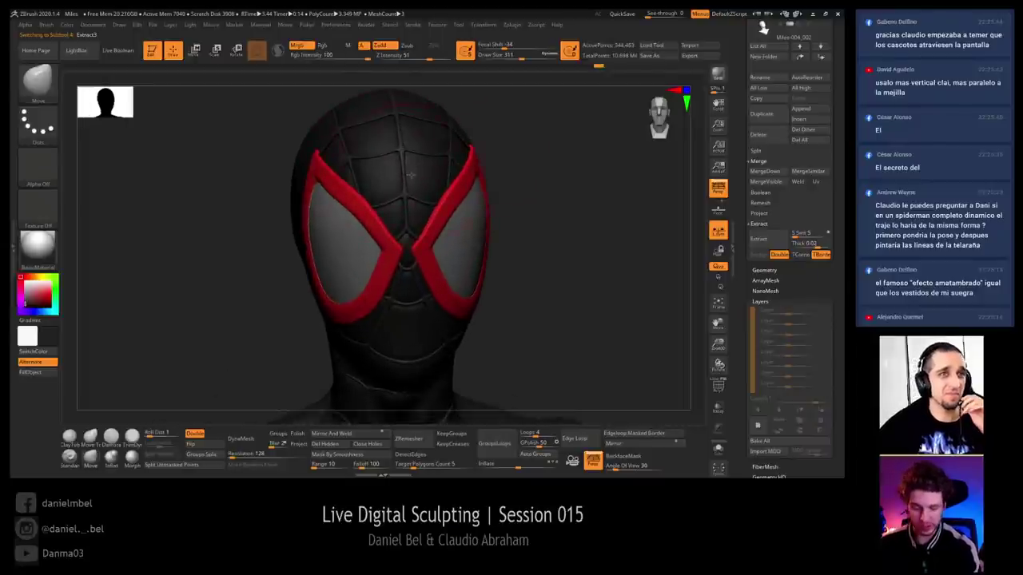
key("bracketleft")
Reselect the bust subtool and lighten its colour to a dark grey
left_click(430, 180, "alt")
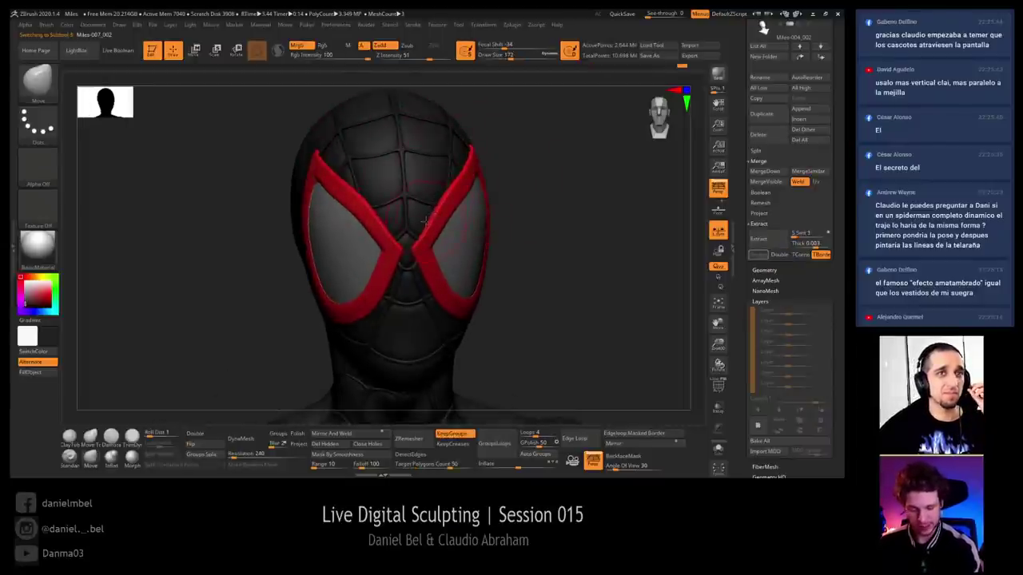
key("f")
left_click_drag(525, 192, 484, 244)
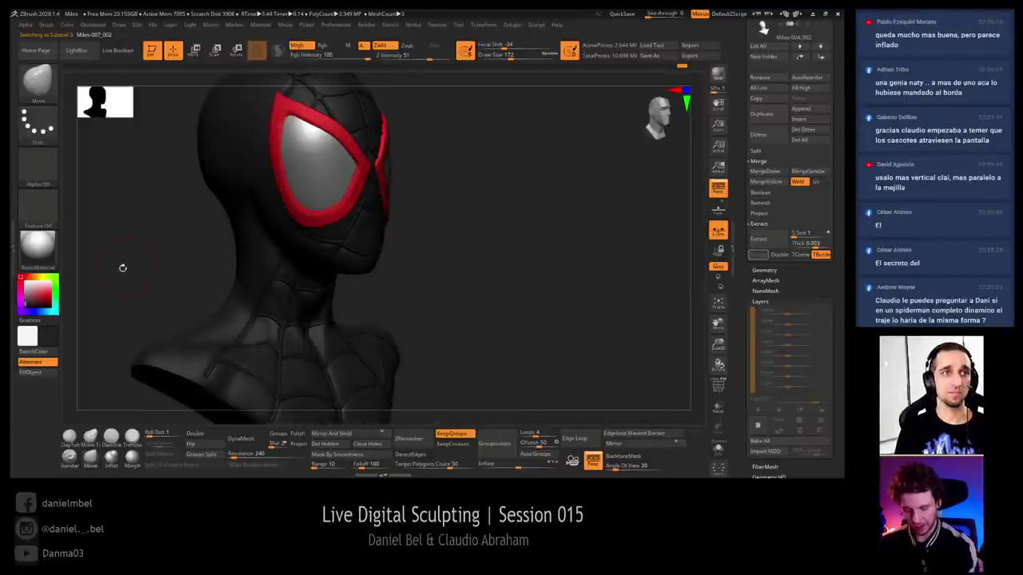
left_click(23, 297)
Select the extracted web subtool at the throat and set the Move brush's draw size to 299
mouse_move(322, 264)
left_mouse_down()
mouse_move(291, 251)
mouse_move(334, 289)
mouse_move(285, 299)
left_mouse_up()
key("s")
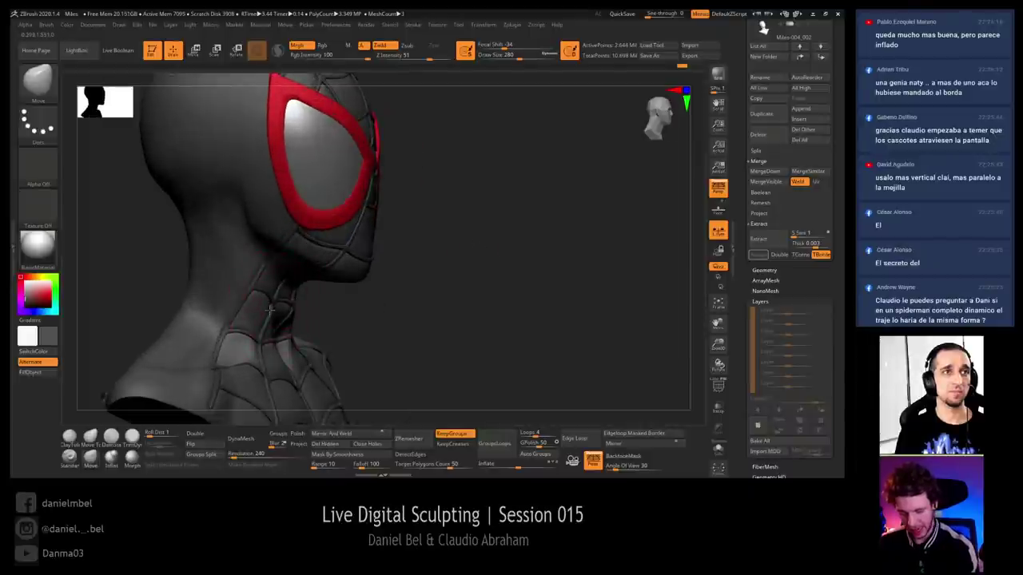
left_click(268, 312, "alt")
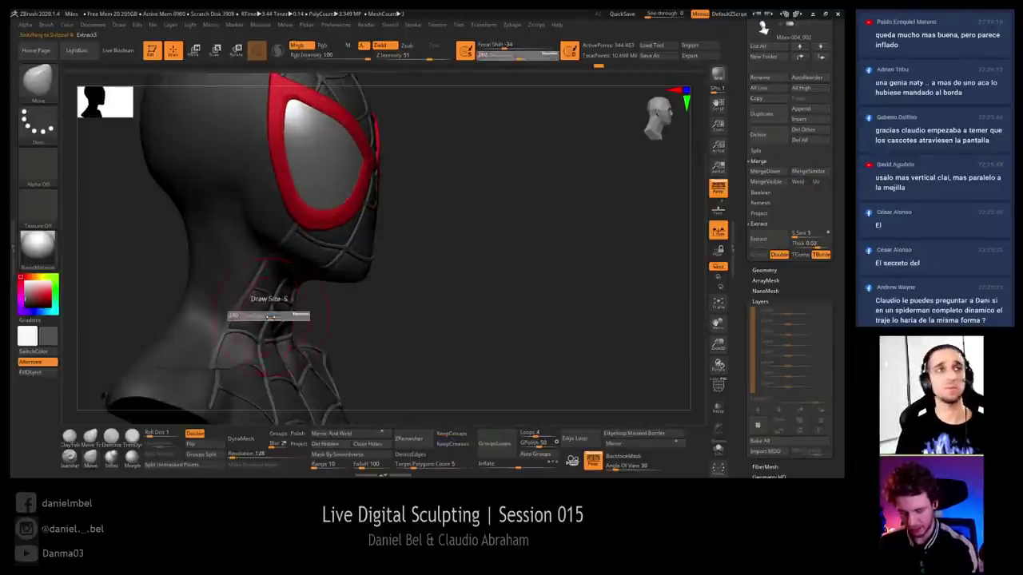
mouse_move(458, 290)
left_mouse_down()
mouse_move(456, 258)
mouse_move(468, 280)
left_mouse_up()
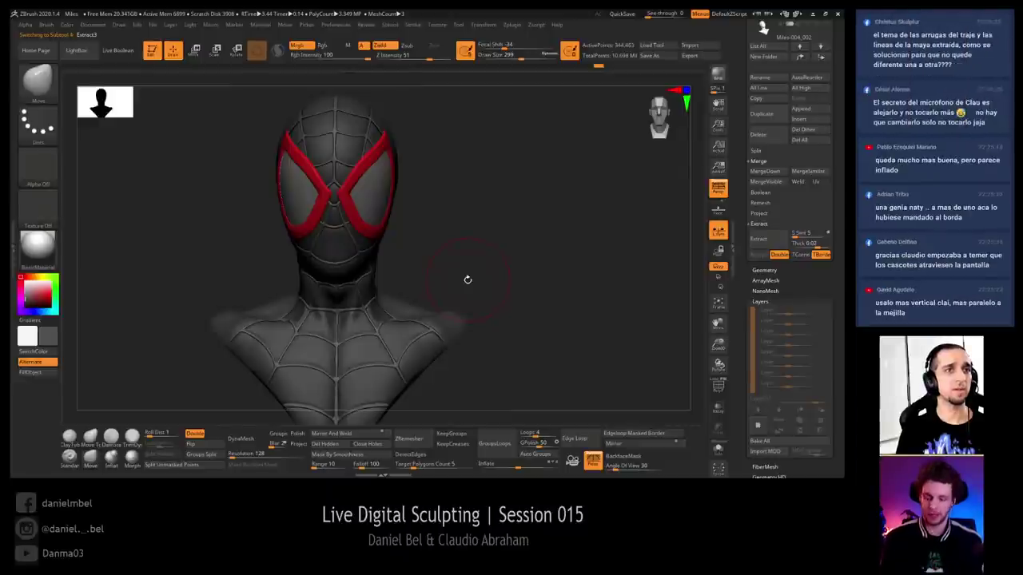
mouse_move(489, 214)
left_mouse_down()
mouse_move(407, 251)
mouse_move(462, 221)
mouse_move(463, 267)
left_mouse_up()
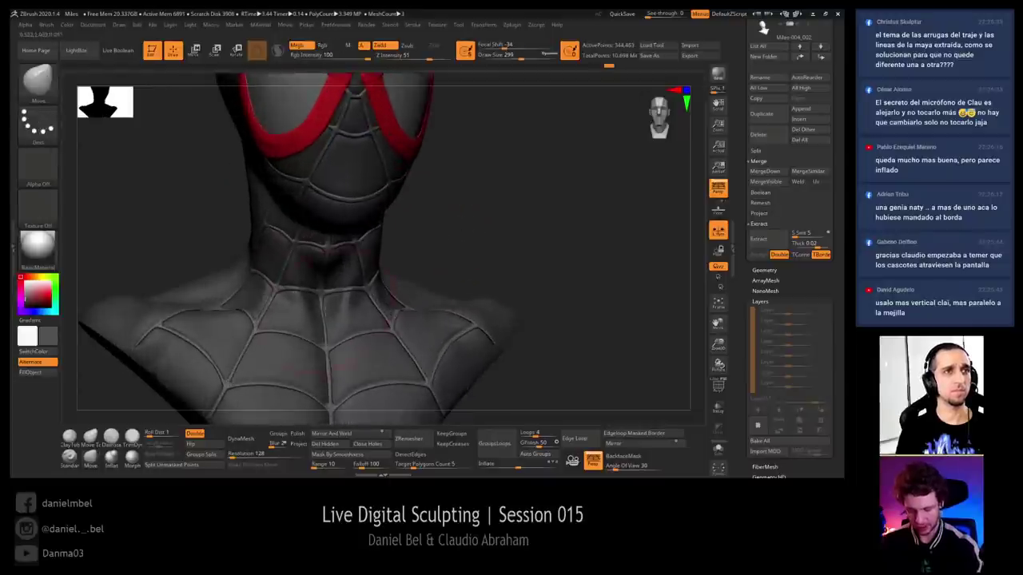
Try moving the web lines at the base of the neck at different draw sizes and undo the strokes
key("s")
mouse_move(307, 305)
left_mouse_down()
mouse_move(293, 301)
mouse_move(311, 313)
left_mouse_up()
key("s")
key("ctrl+z")
key("s")
key("ctrl+z")
Adjust the web line across the base of the neck with the Move brush at draw size 163, and reduce the size to 62
right_click_drag(320, 306, 302, 302)
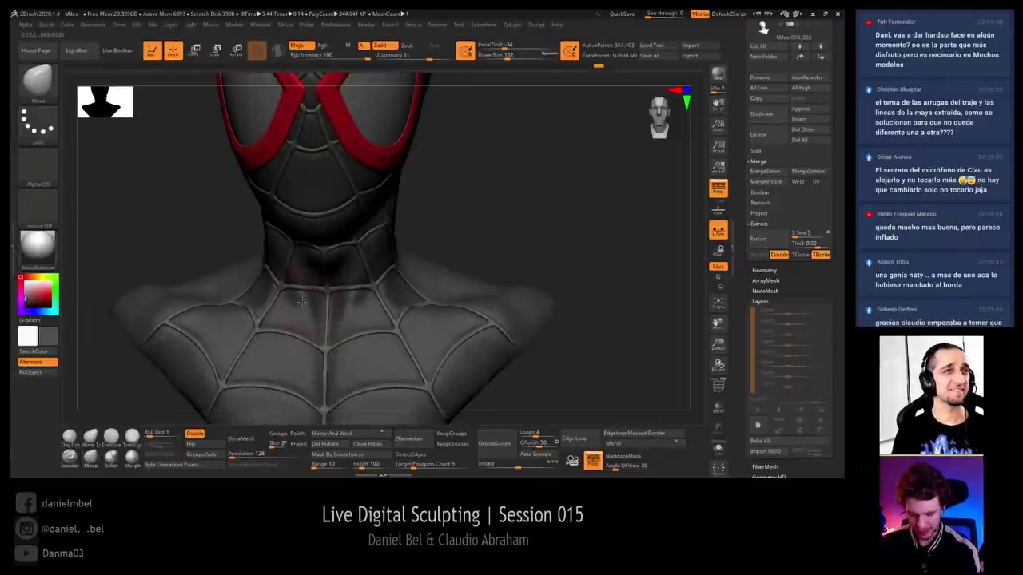
key("s")
left_click_drag(302, 302, 328, 301)
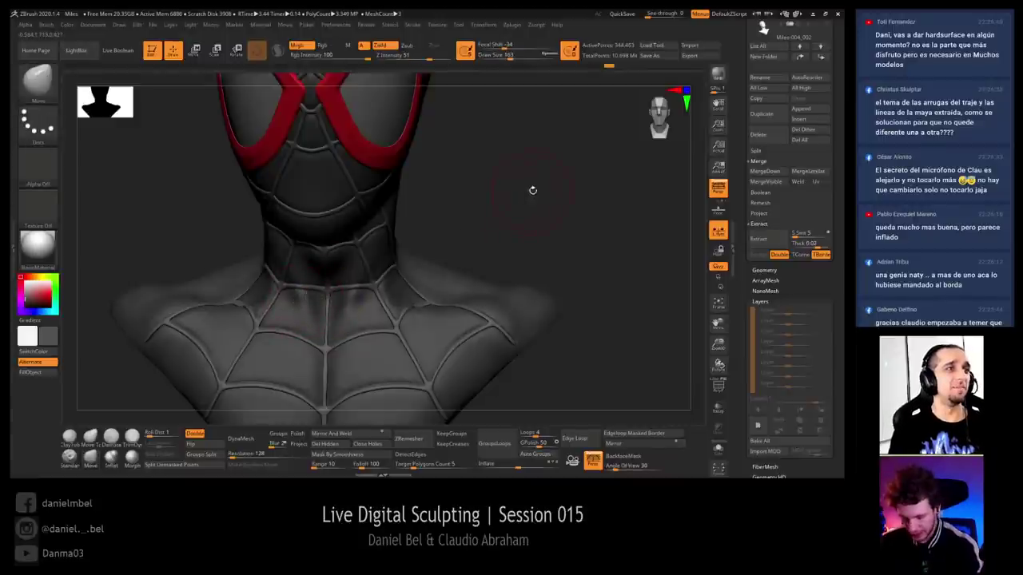
key("s")
left_click_drag(532, 191, 518, 192)
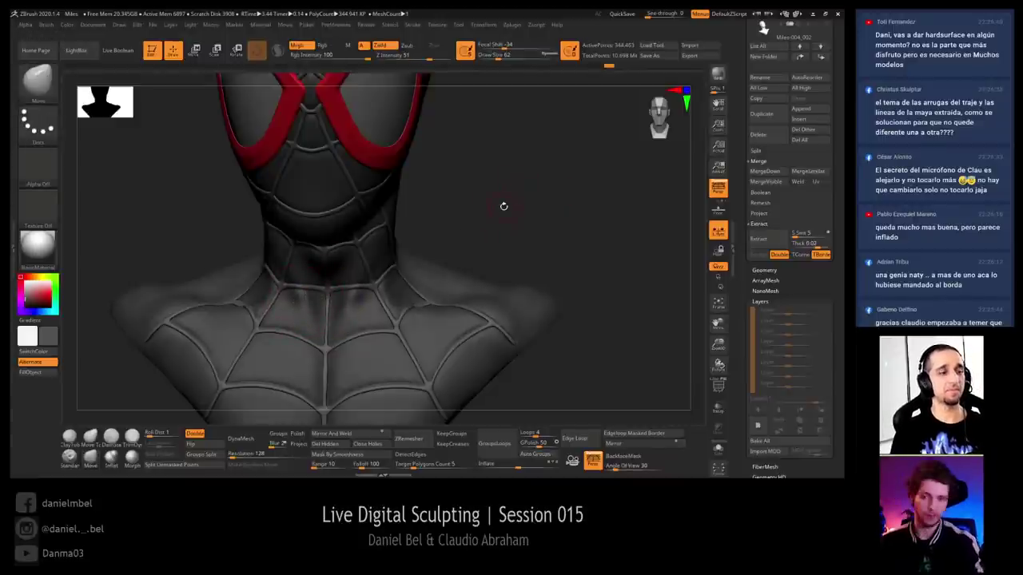
Examine how the web sits on the mask, neck and chest from the front, both sides and close up
mouse_move(514, 208)
left_mouse_down("alt")
mouse_move(504, 189)
mouse_move(491, 200)
mouse_move(495, 237)
left_mouse_up("alt")
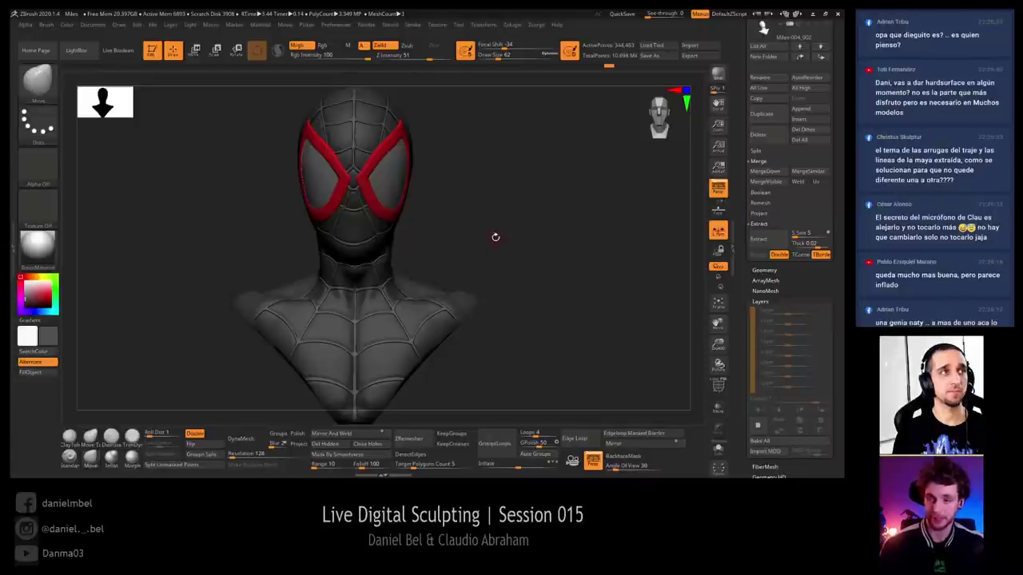
left_click_drag(496, 238, 470, 228)
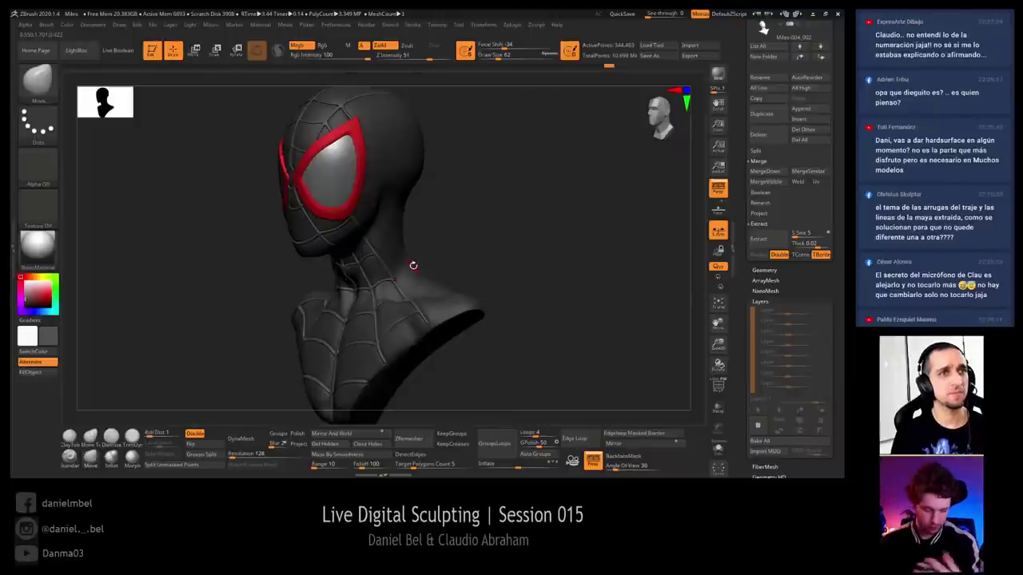
left_click_drag(478, 207, 495, 201)
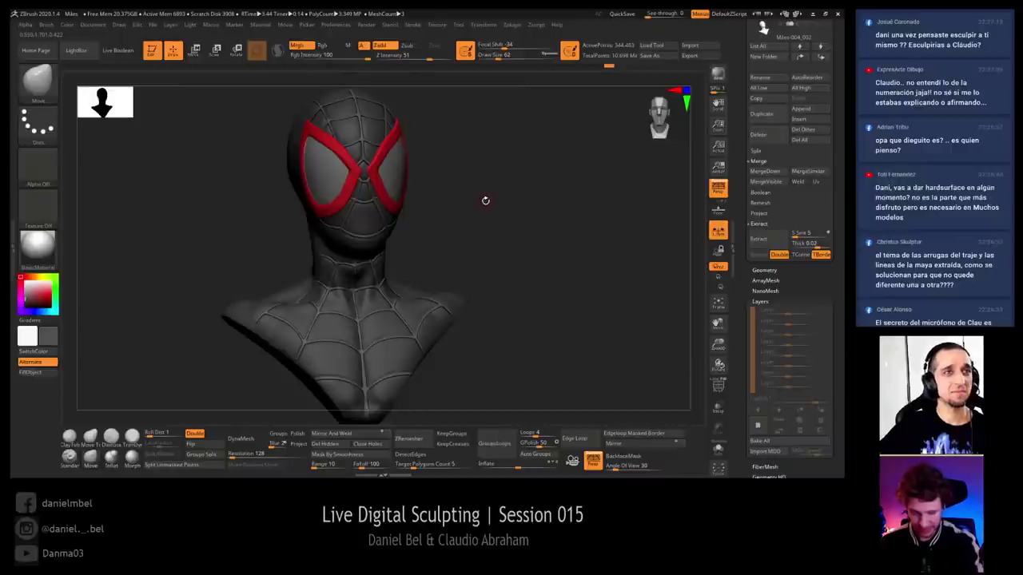
left_click_drag(485, 200, 489, 202)
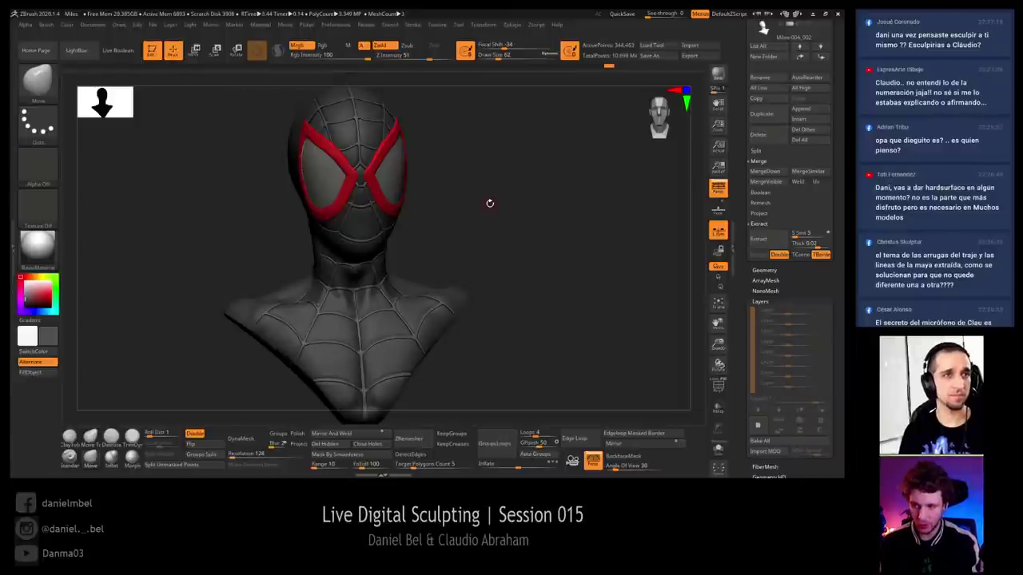
left_click_drag(490, 203, 530, 231)
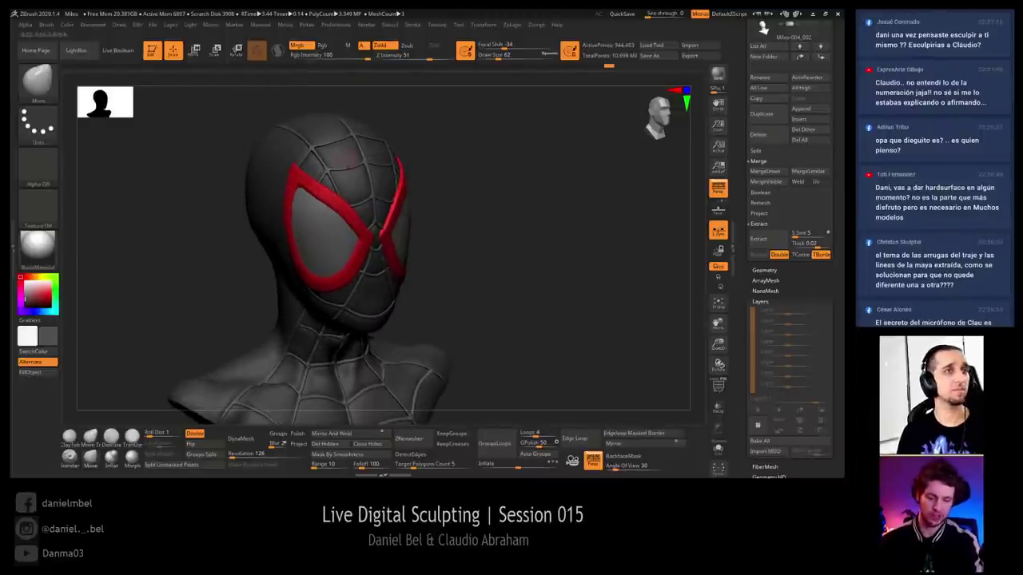
right_click_drag(329, 174, 335, 190, "ctrl")
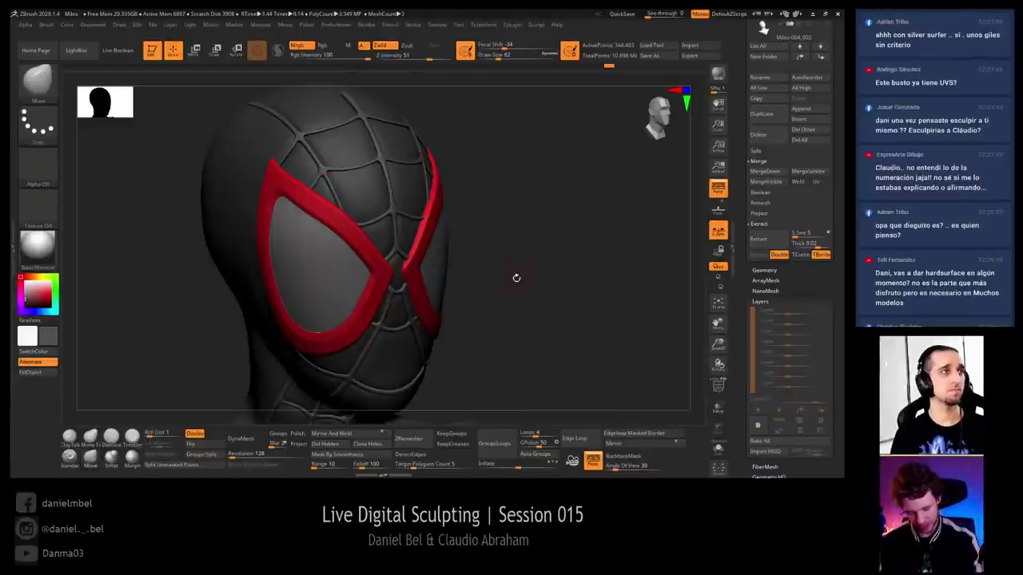
left_click_drag(516, 280, 506, 247)
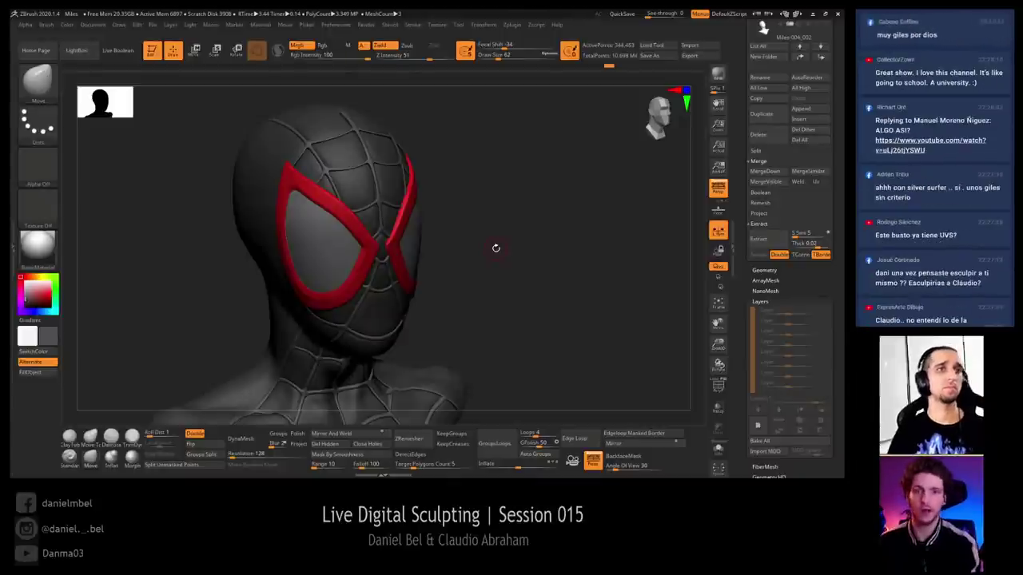
Thicken the web lines on the forehead with the Inflat brush at draw size 85
left_click_drag(525, 200, 520, 221)
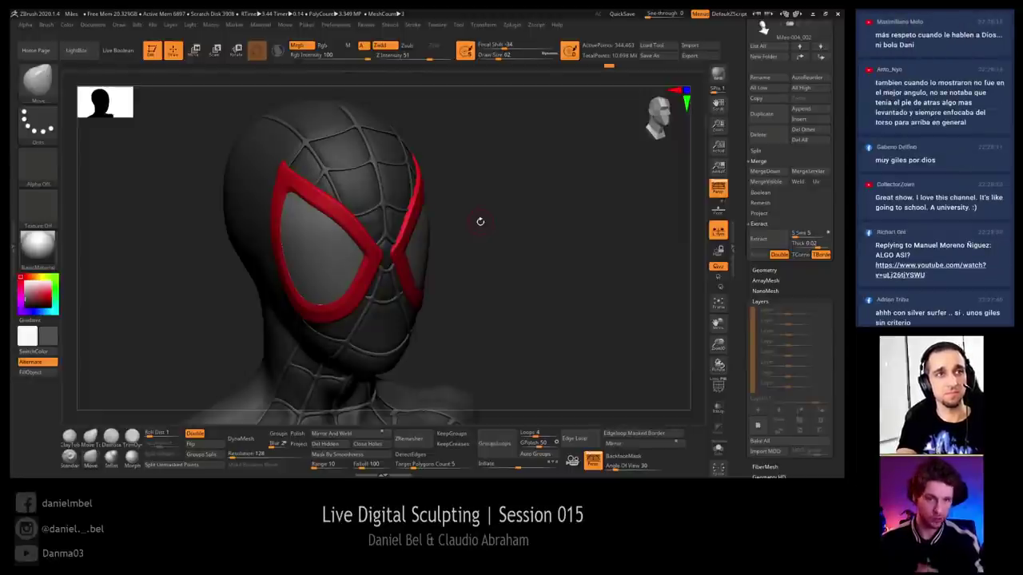
mouse_move(503, 238)
left_mouse_down()
mouse_move(540, 264)
mouse_move(552, 298)
left_mouse_up()
left_click(111, 458)
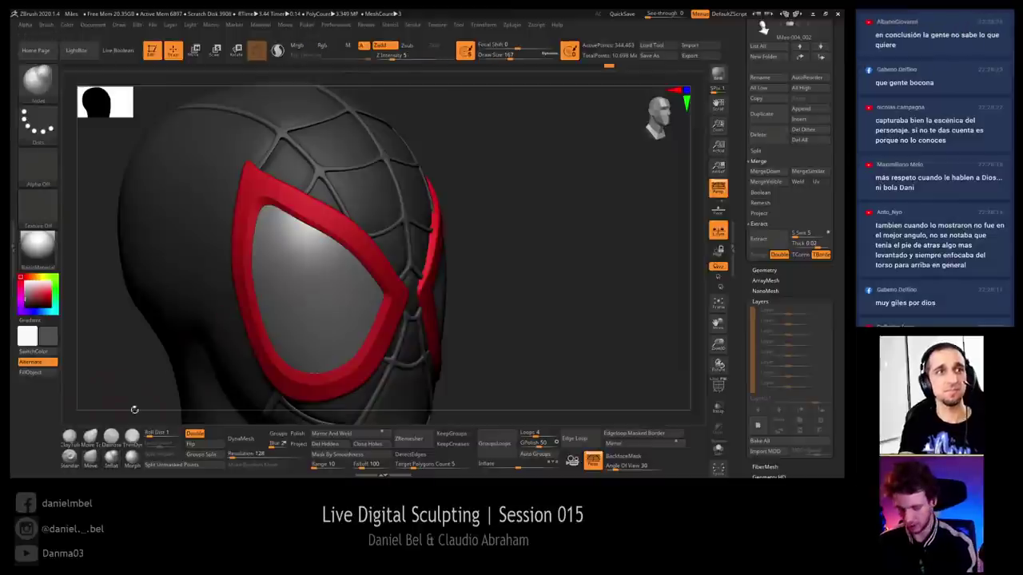
key("bracketleft")
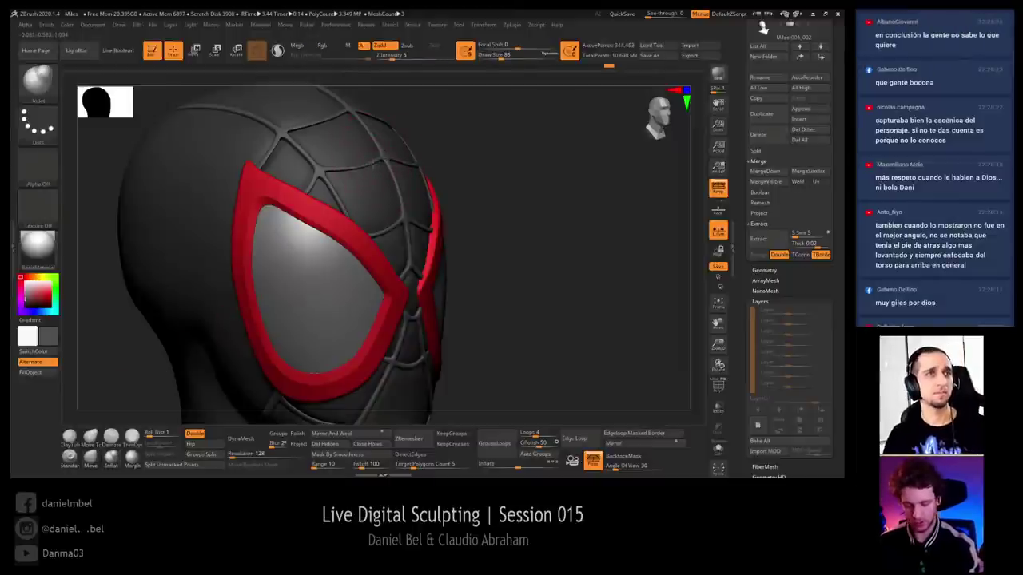
left_click_drag(531, 204, 459, 204)
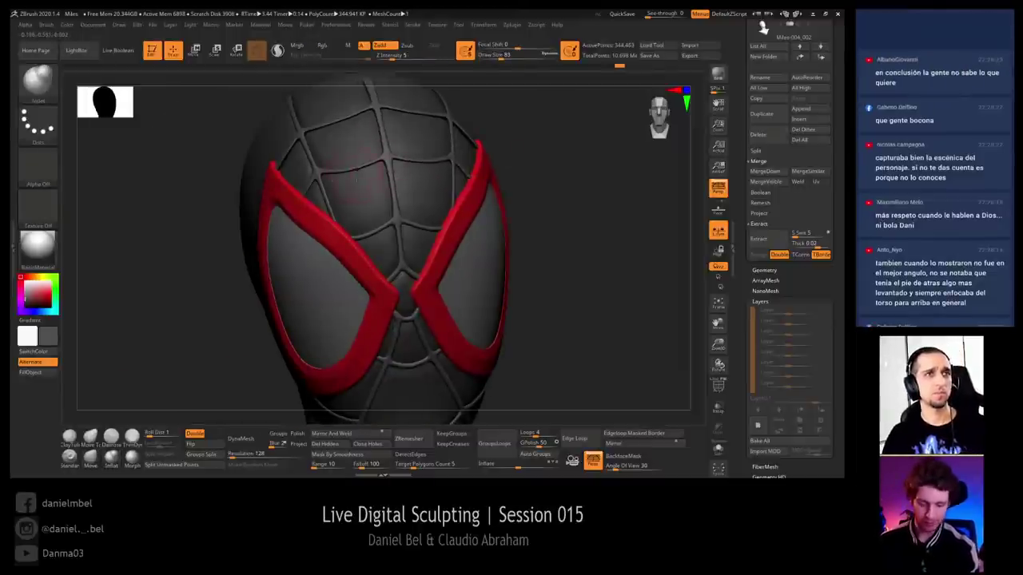
mouse_move(531, 204)
left_mouse_down()
mouse_move(561, 216)
mouse_move(599, 212)
left_mouse_up()
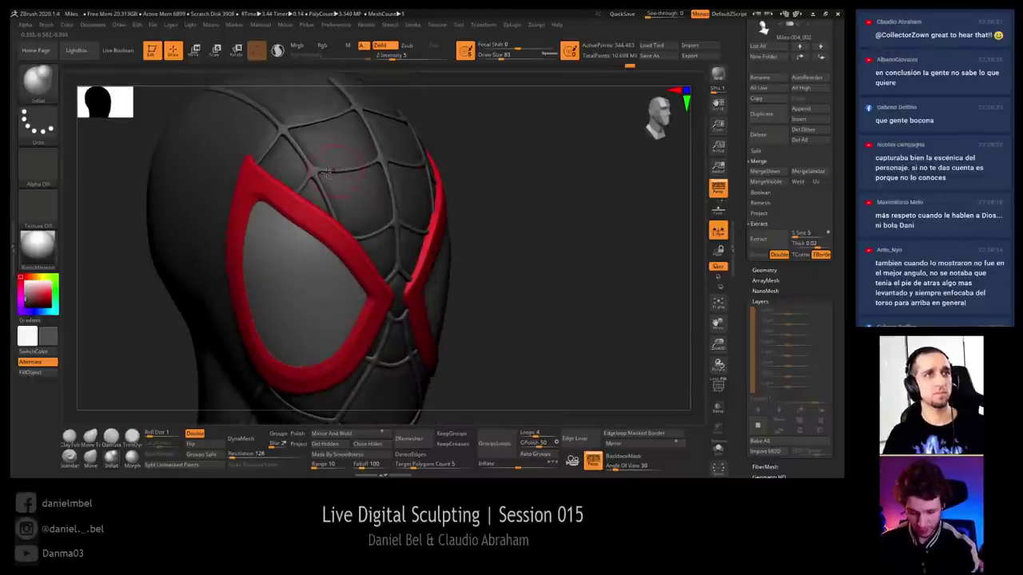
Set the Inflat brush's draw size to 116 and thicken the web line above the eye rim a little more
right_click_drag(337, 174, 289, 172)
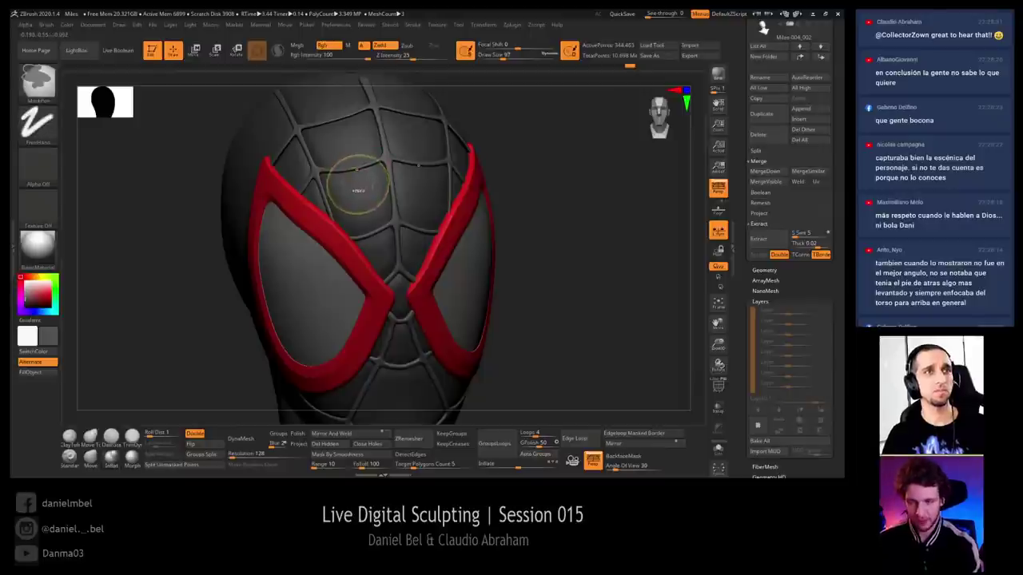
key("bracketright")
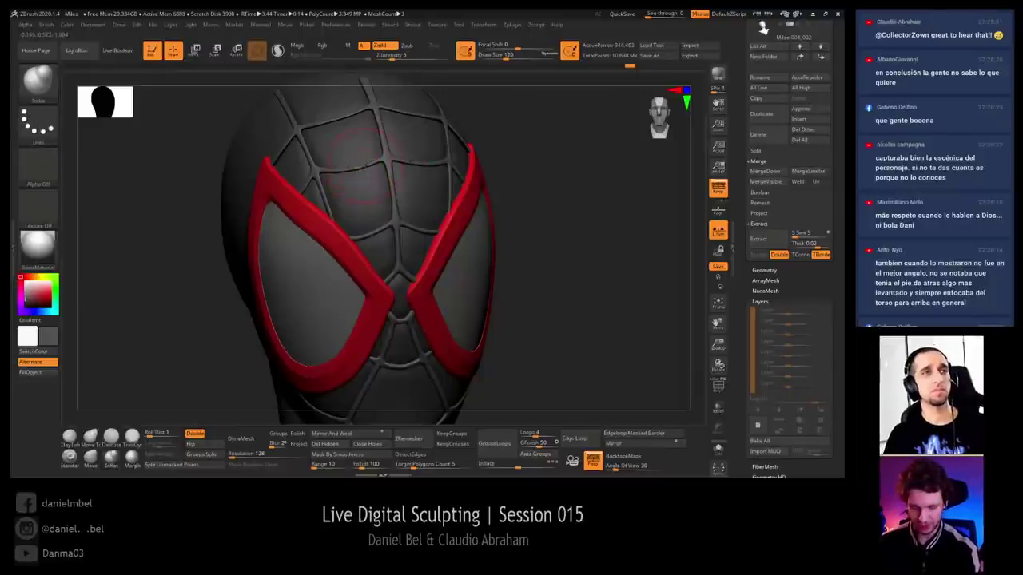
key("s")
left_click(358, 169)
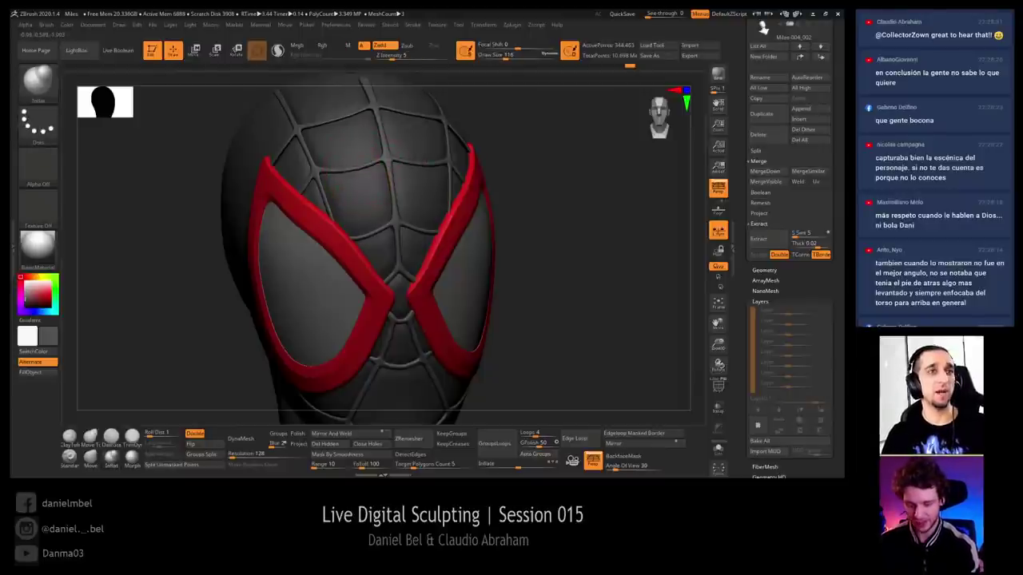
left_click_drag(355, 170, 339, 177)
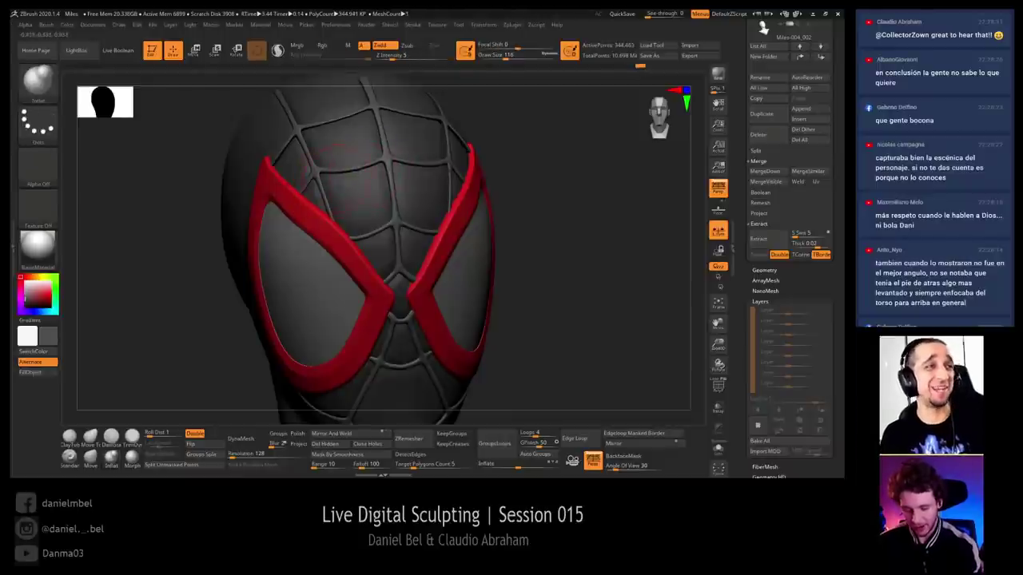
Adjust the forehead web lines with the Move brush at draw size 182, and enlarge the brush to 251
key("b")
key("m")
key("v")
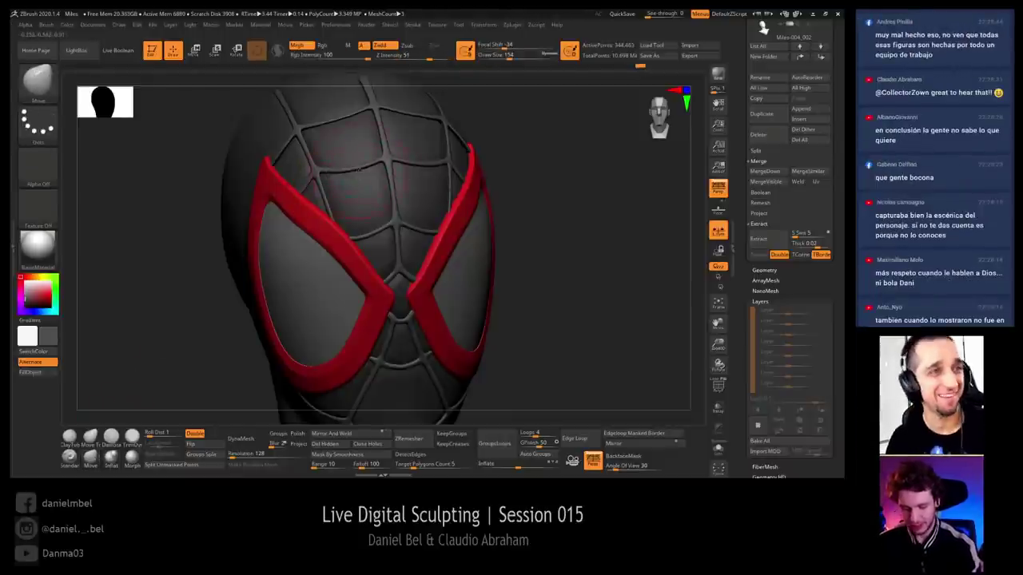
key("s")
left_click(360, 169)
right_click_drag(298, 169, 335, 168)
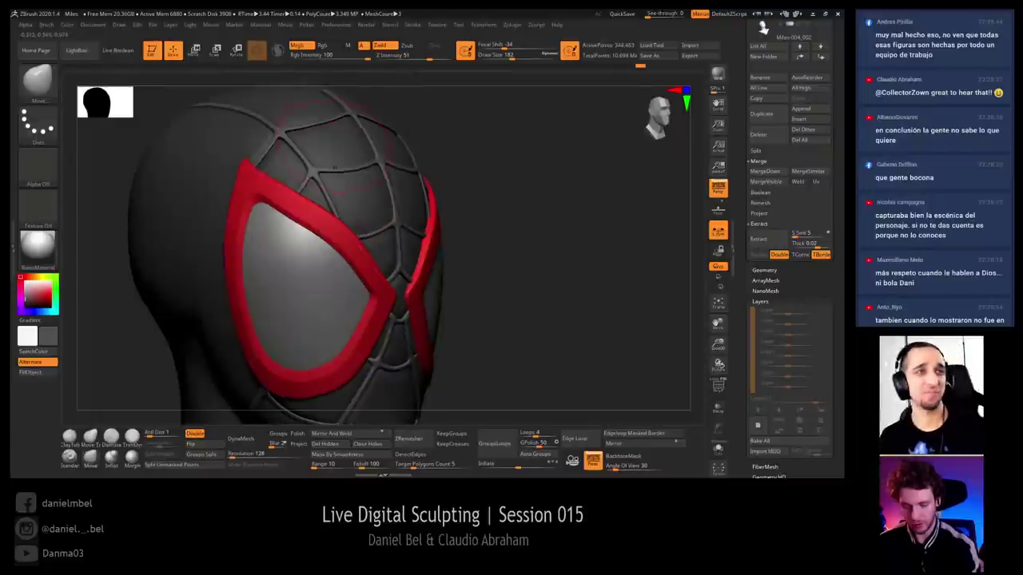
left_click_drag(335, 168, 338, 165)
key("s")
left_click(359, 178)
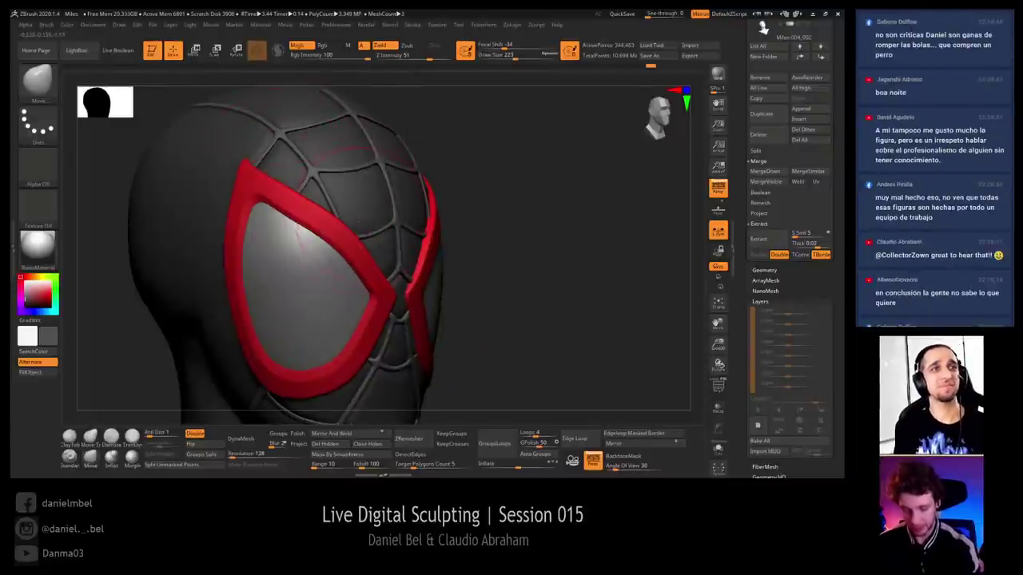
right_click_drag(297, 232, 364, 209)
key("bracketright")
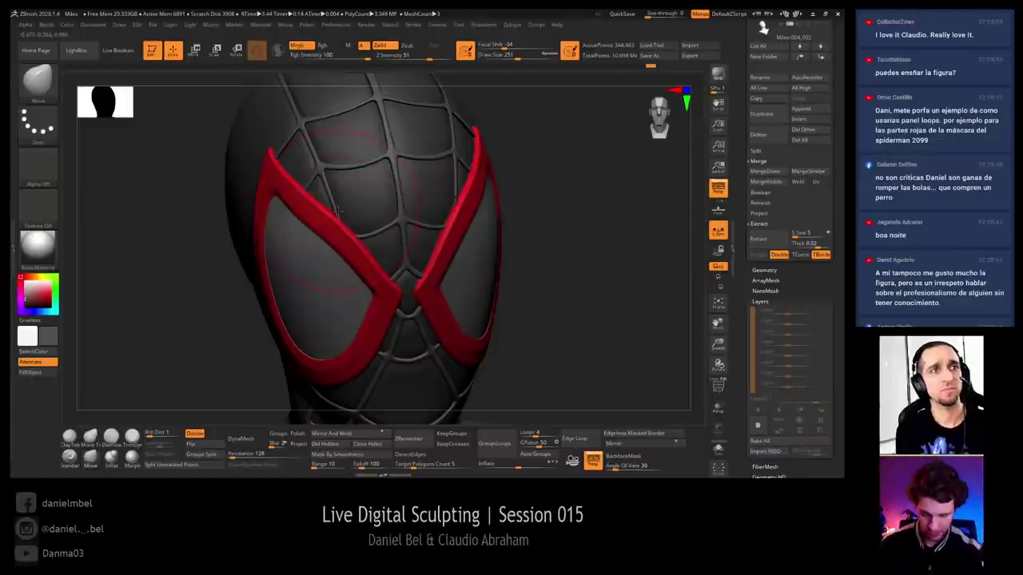
right_click_drag(342, 218, 436, 149)
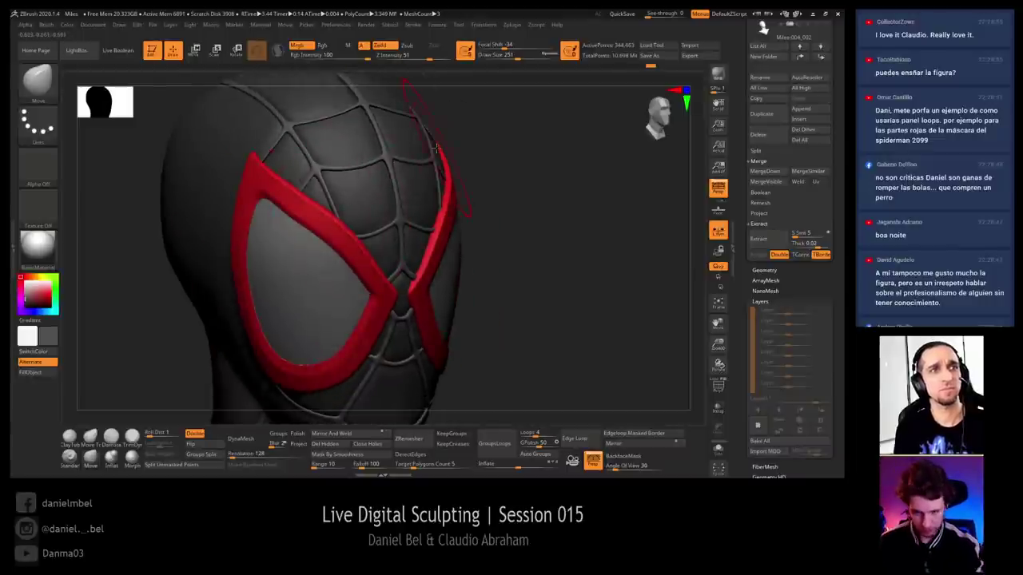
Reselect the extracted web subtool and reshape the web line across the chin with the Move brush, reducing its draw size from 344
right_click_drag(539, 238, 358, 278, "ctrl")
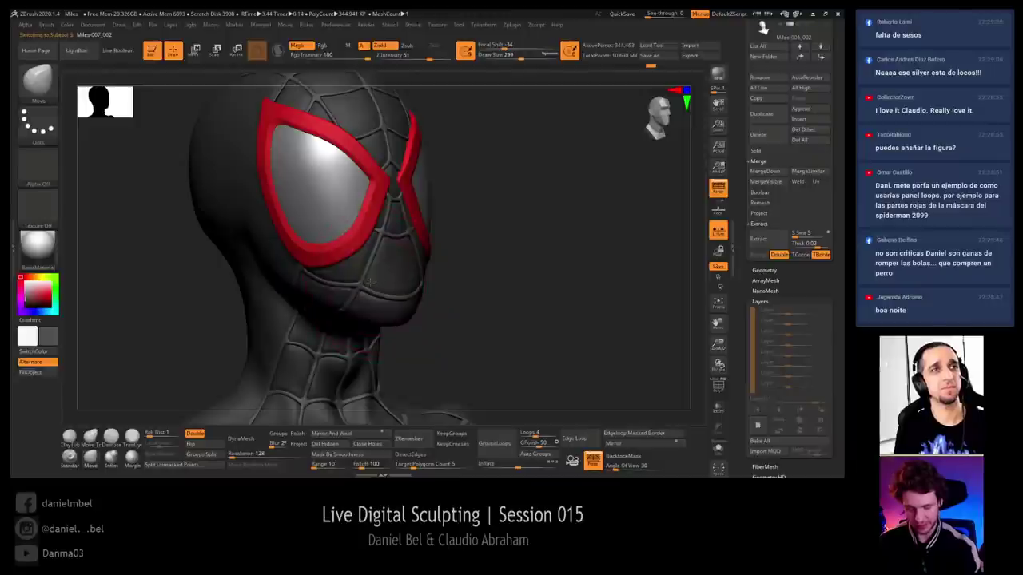
left_click(355, 287, "alt")
left_click(362, 289, "alt")
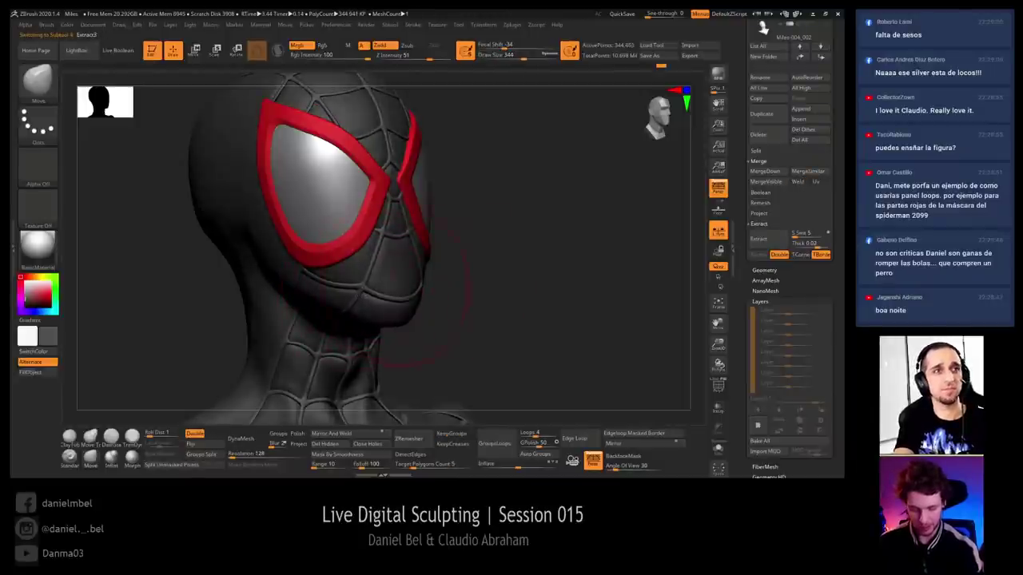
left_click(381, 297, "alt")
left_click_drag(500, 279, 436, 276)
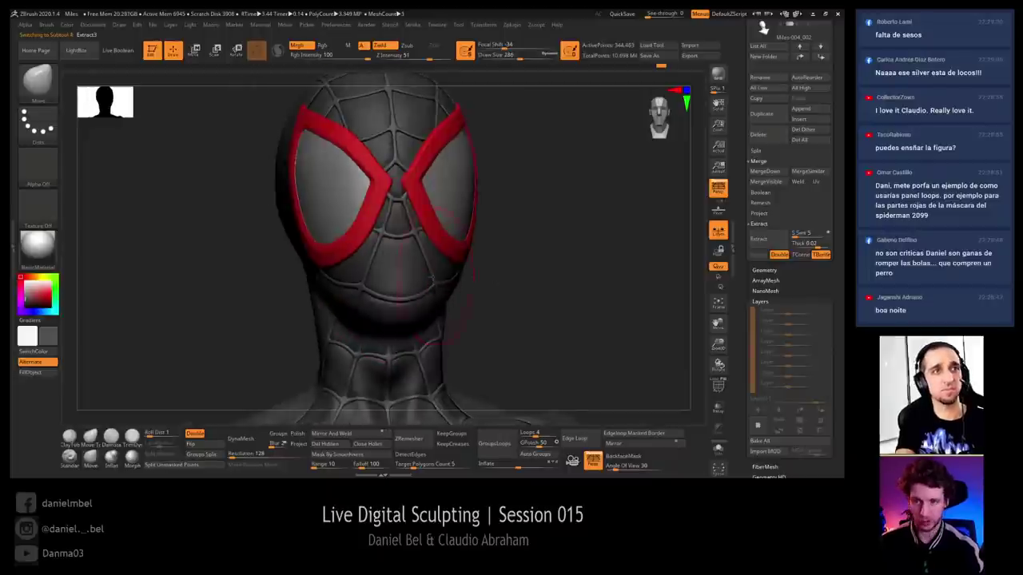
right_click_drag(411, 289, 406, 306, "ctrl")
key("s")
left_click_drag(406, 305, 423, 292)
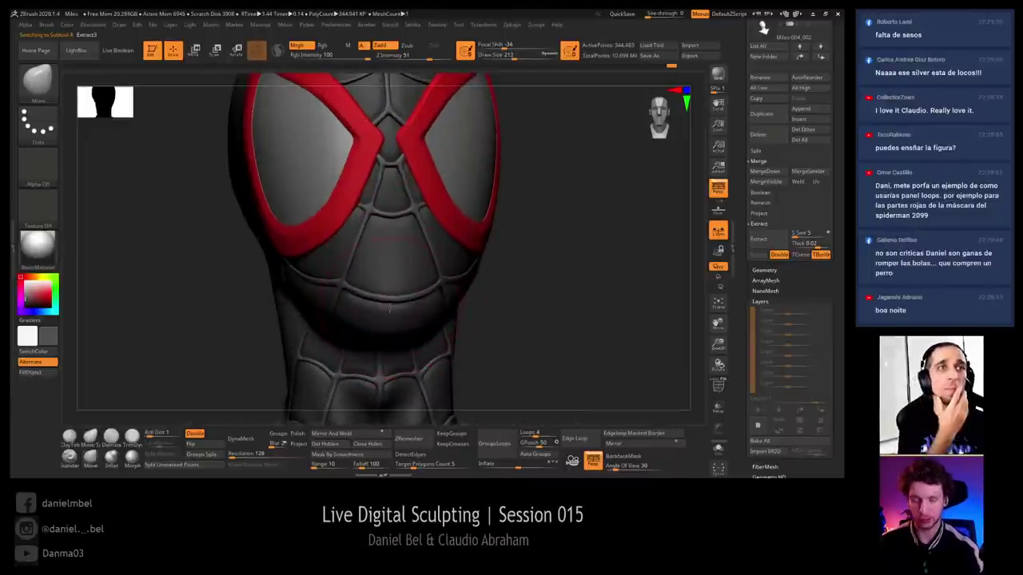
Select the bust at the chin, return to the extracted web subtool and set the Move brush's draw size to 207
key("s")
left_click(389, 310, "alt")
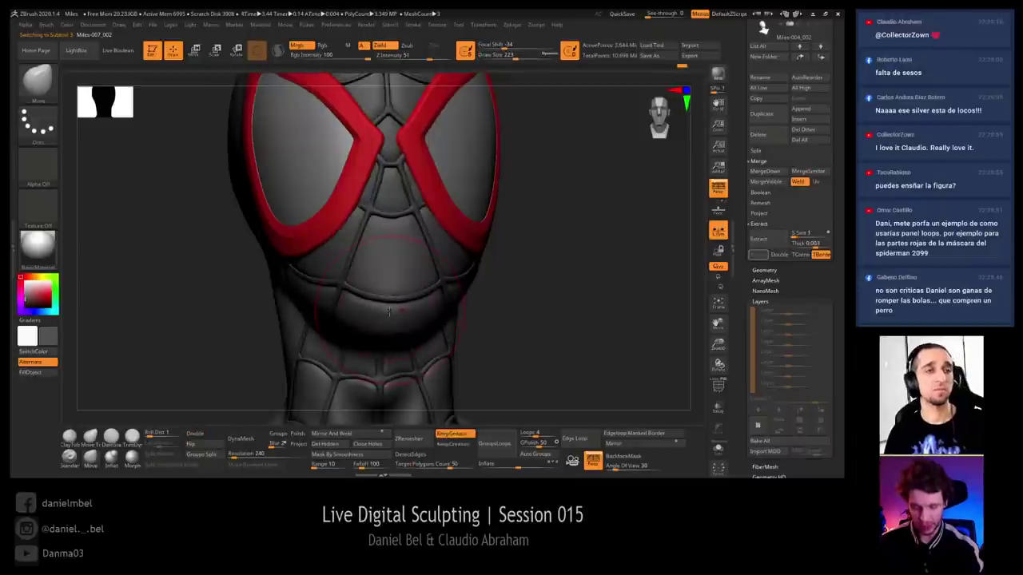
left_click(391, 307, "alt")
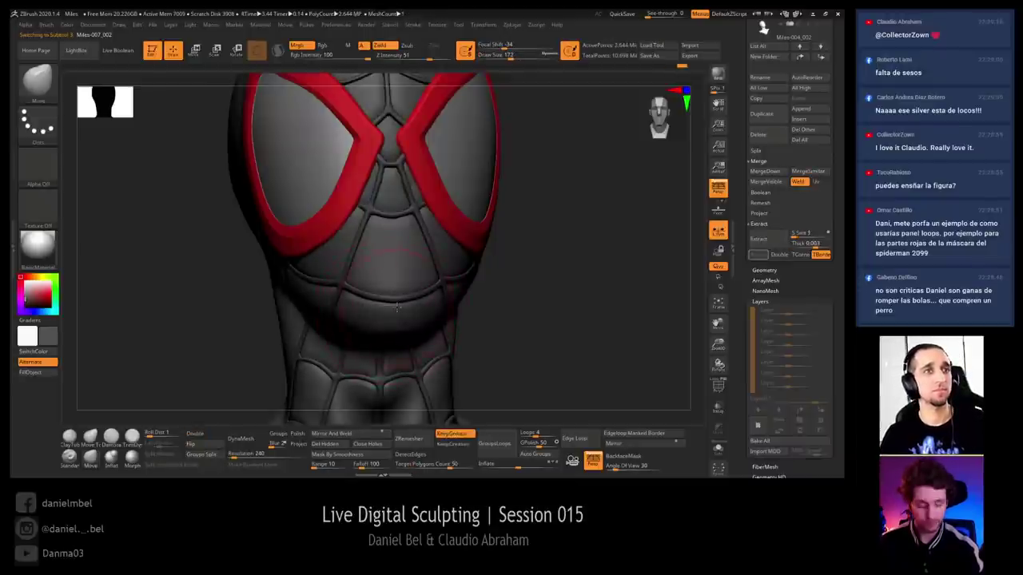
left_click(392, 306, "alt")
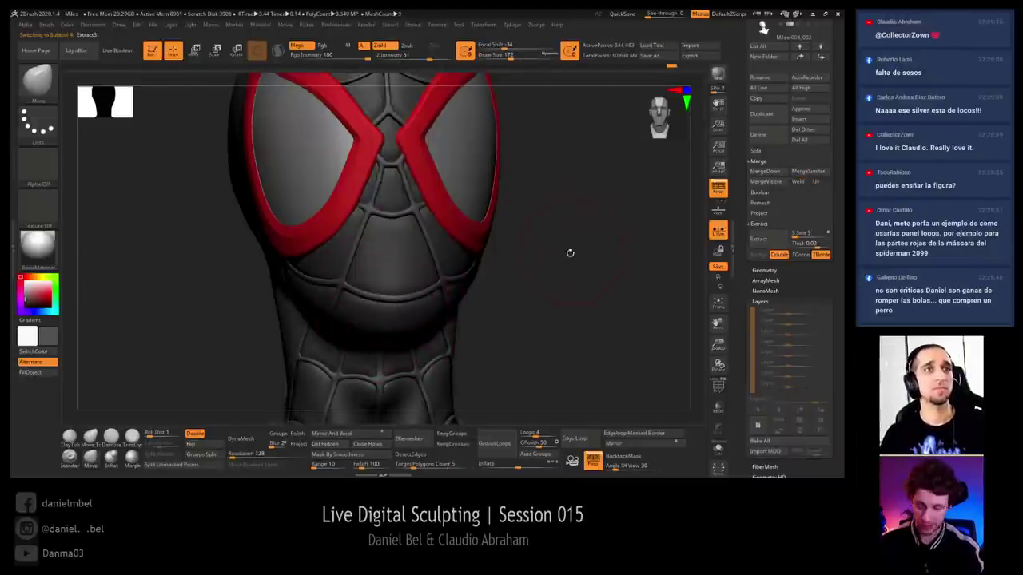
left_click_drag(562, 269, 512, 309)
key("s")
left_click(404, 294)
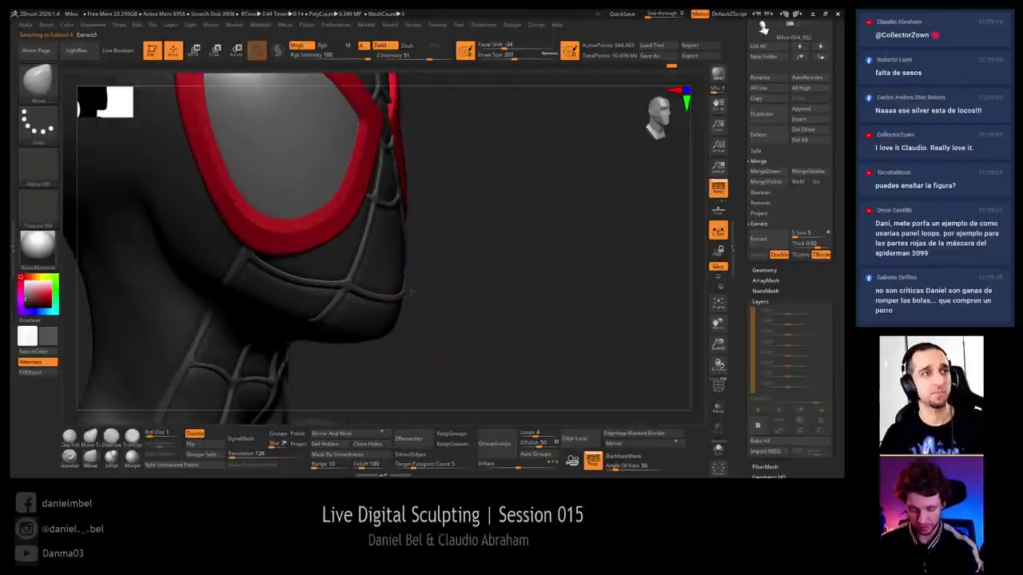
left_click(480, 287, "alt")
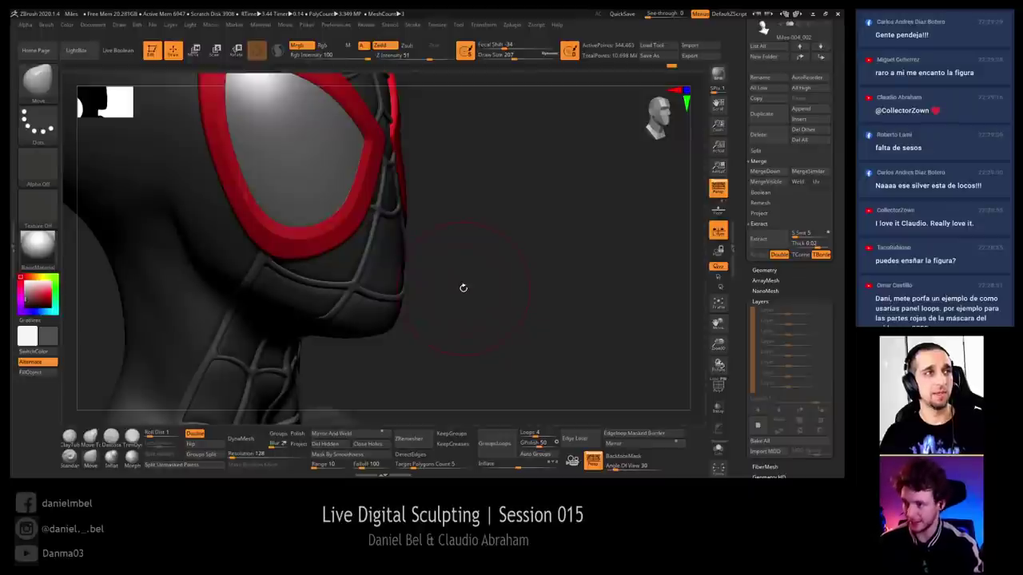
Examine how the web follows the chin, neck, chest and forehead from the front, three-quarter and side views
left_click_drag(463, 288, 536, 271)
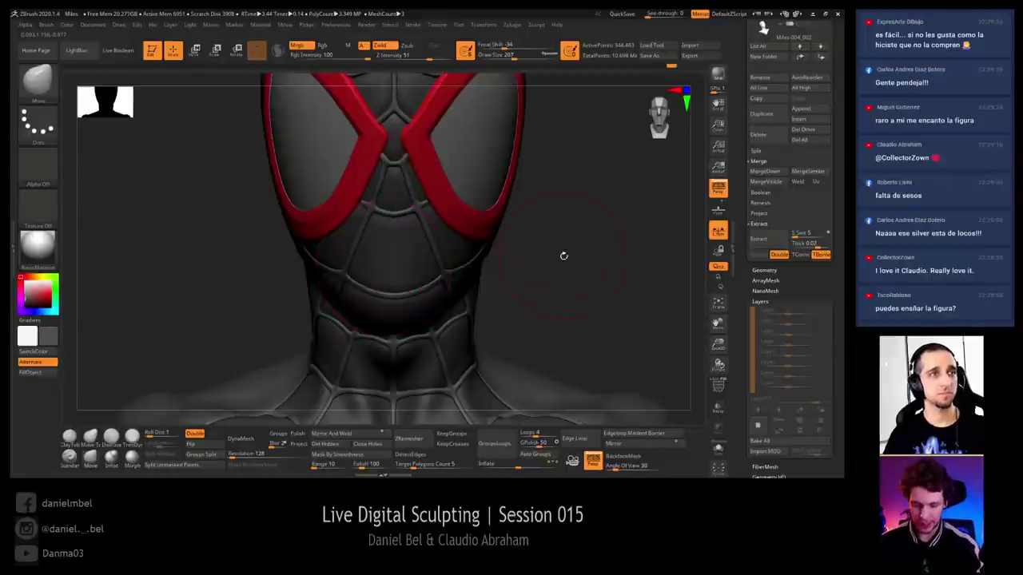
mouse_move(562, 254)
left_mouse_down()
mouse_move(574, 268)
mouse_move(549, 263)
left_mouse_up()
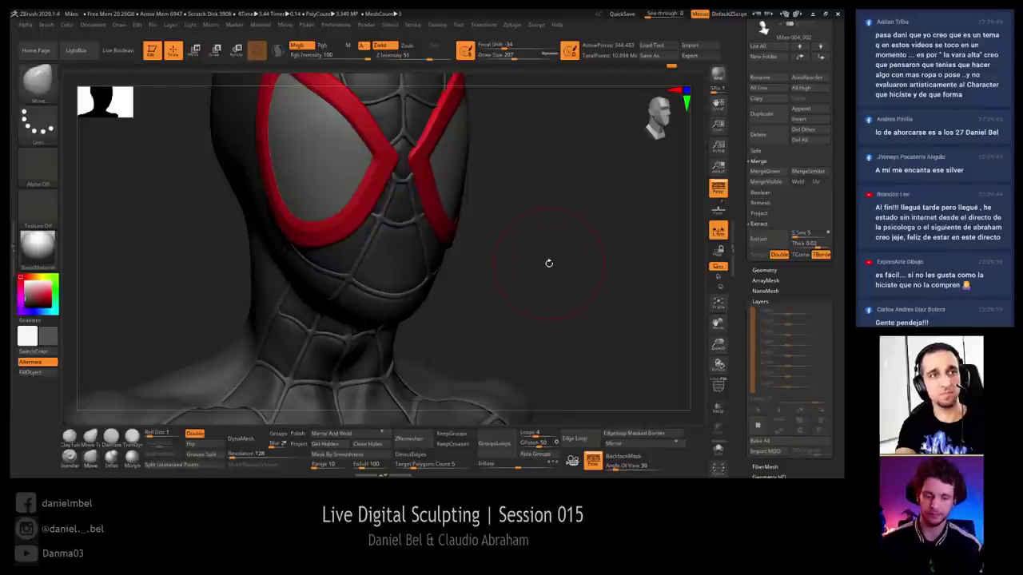
left_click_drag(531, 255, 522, 248)
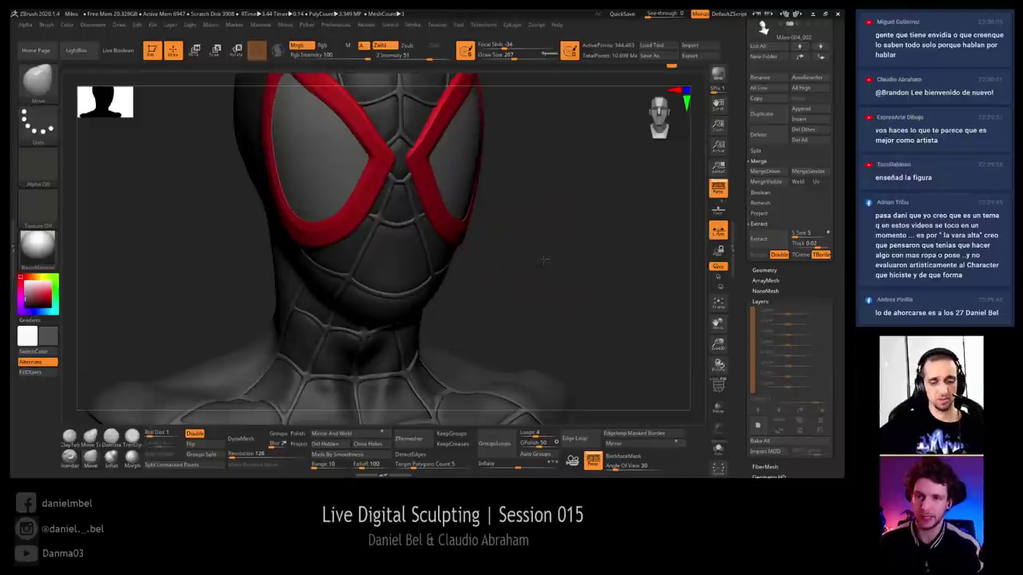
left_click_drag(551, 257, 539, 255)
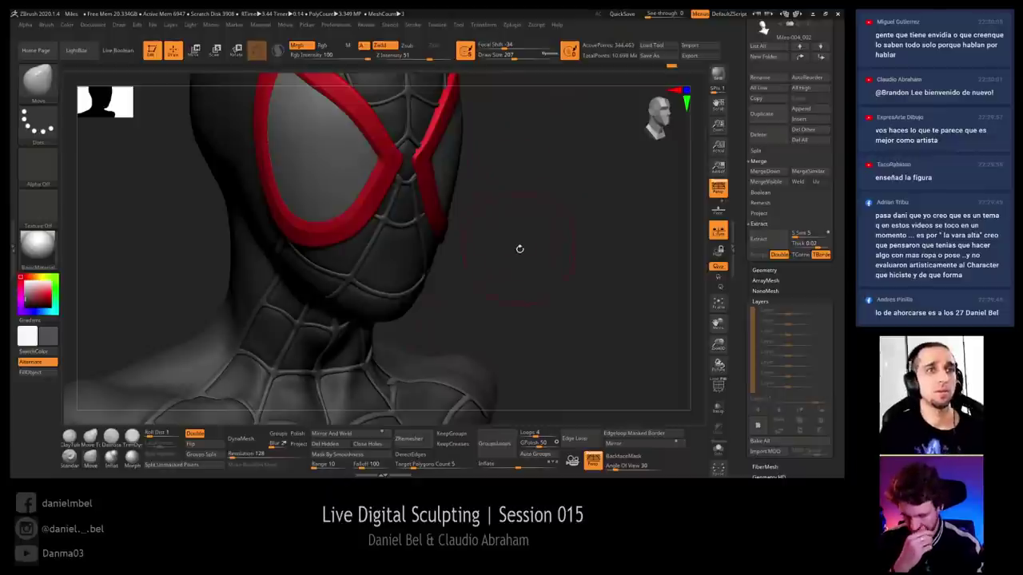
left_click_drag(545, 273, 533, 256)
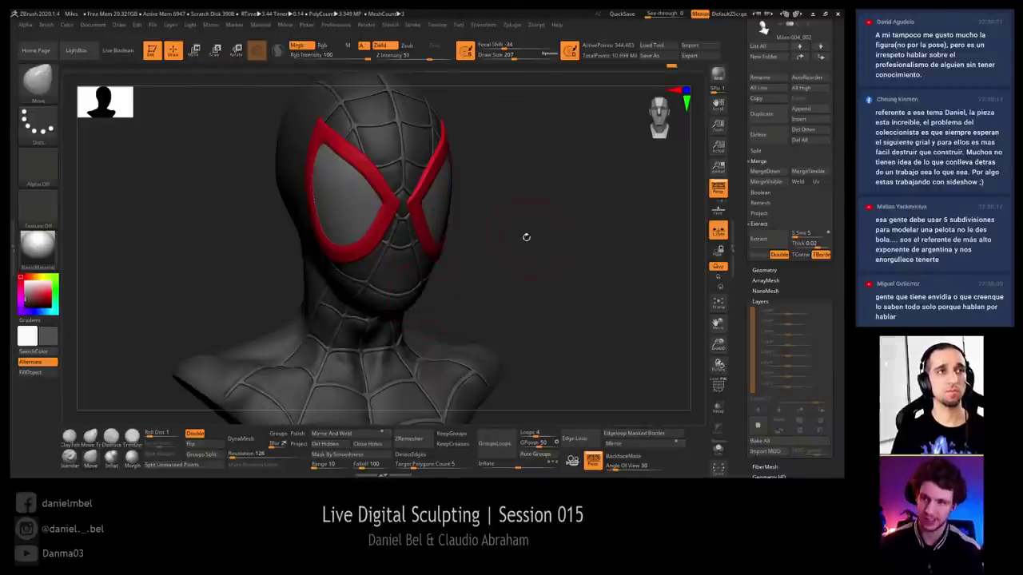
left_click_drag(527, 235, 522, 247)
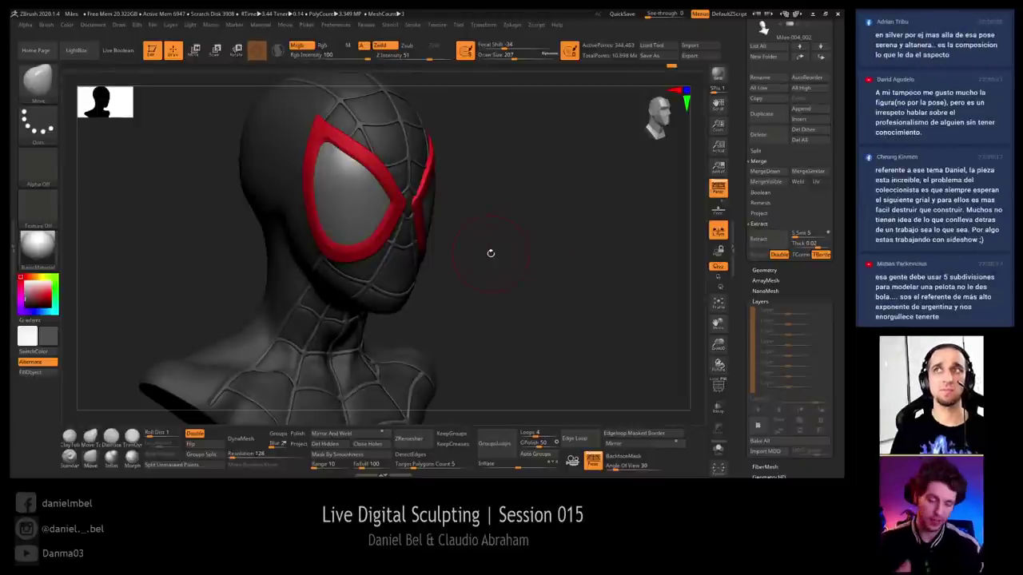
mouse_move(532, 247)
left_mouse_down("shift")
mouse_move(525, 229)
mouse_move(487, 358)
left_mouse_up("shift")
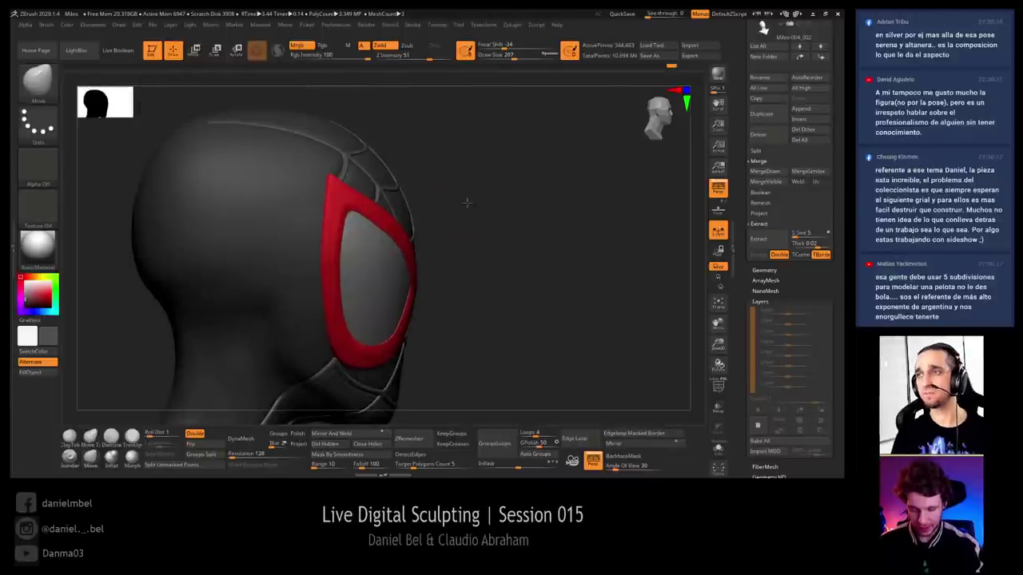
left_click_drag(467, 203, 381, 231)
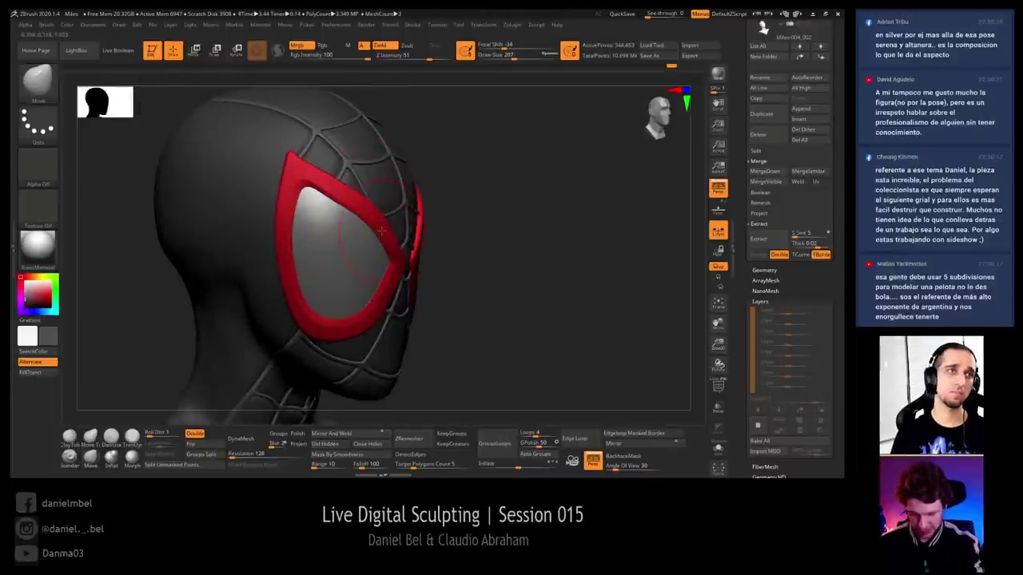
left_click_drag(472, 226, 439, 258)
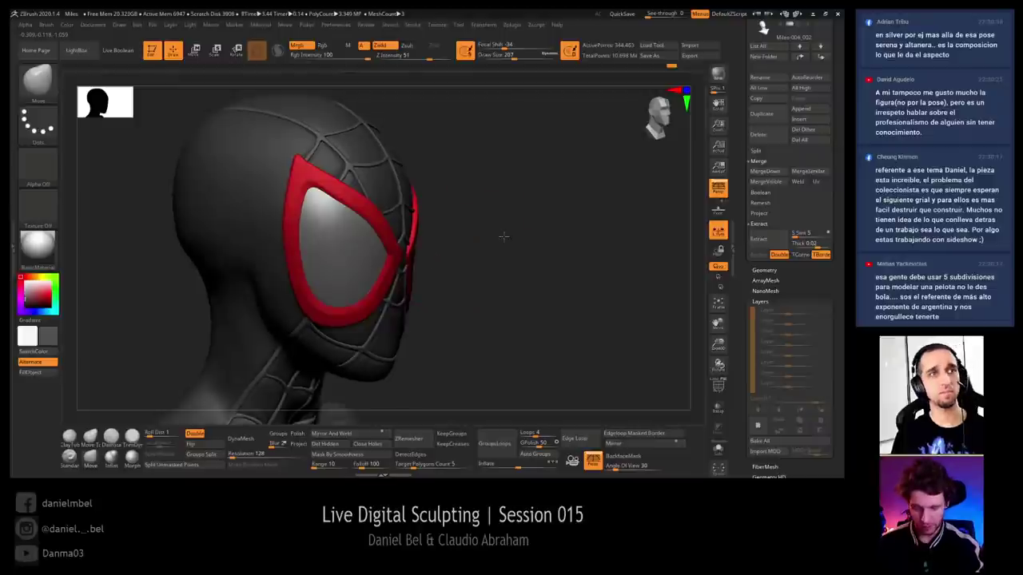
mouse_move(503, 235)
left_mouse_down()
mouse_move(520, 231)
mouse_move(480, 251)
mouse_move(536, 262)
mouse_move(497, 279)
left_mouse_up()
Choose the Move brush, set its draw size to 154 and select the bust subtool at the forehead
key("b")
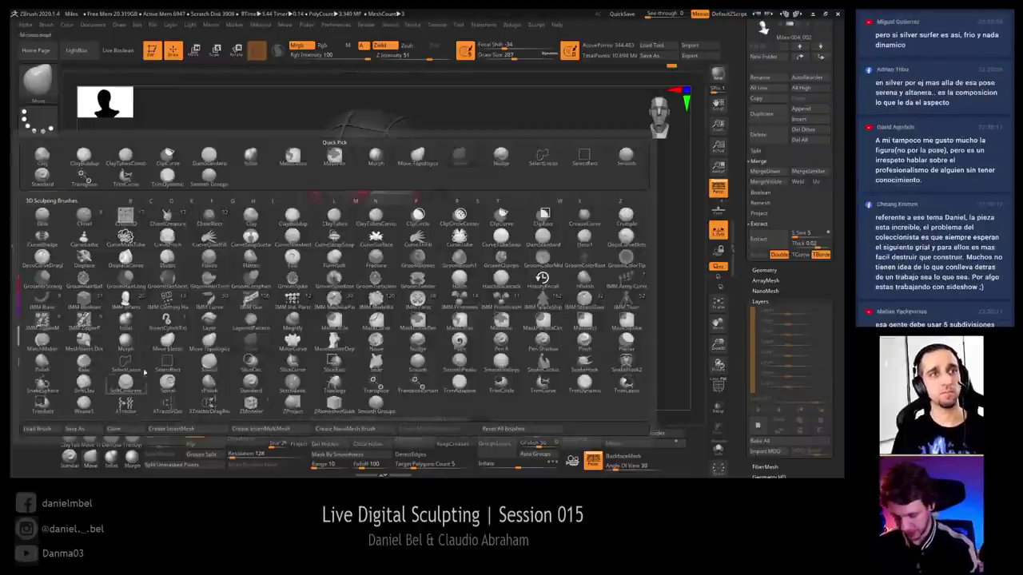
key("m")
key("v")
left_click(362, 125, "alt")
right_click_drag(361, 124, 369, 150)
key("s")
left_click_drag(369, 151, 361, 151)
left_click(357, 146, "alt")
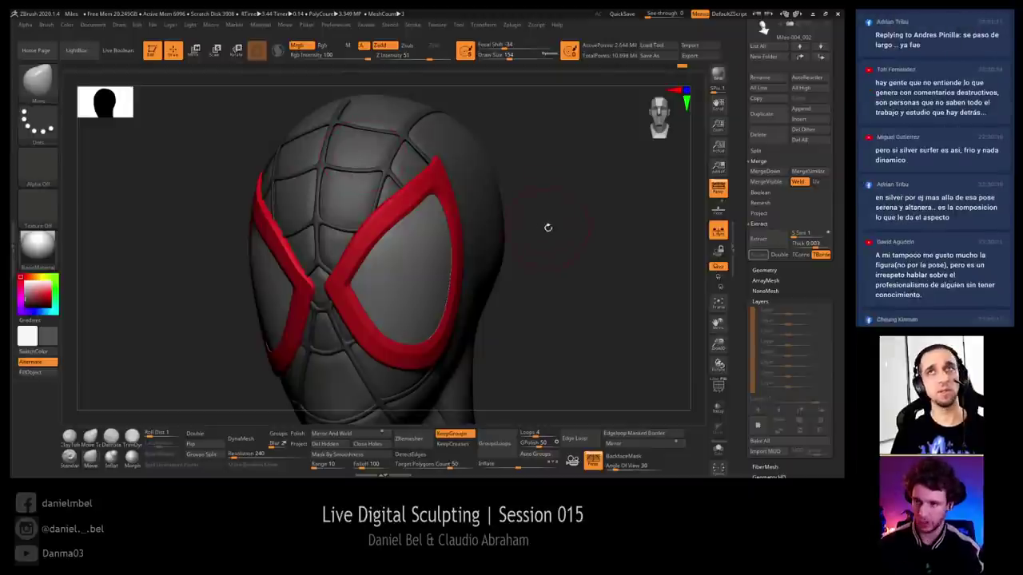
left_click_drag(548, 228, 550, 228)
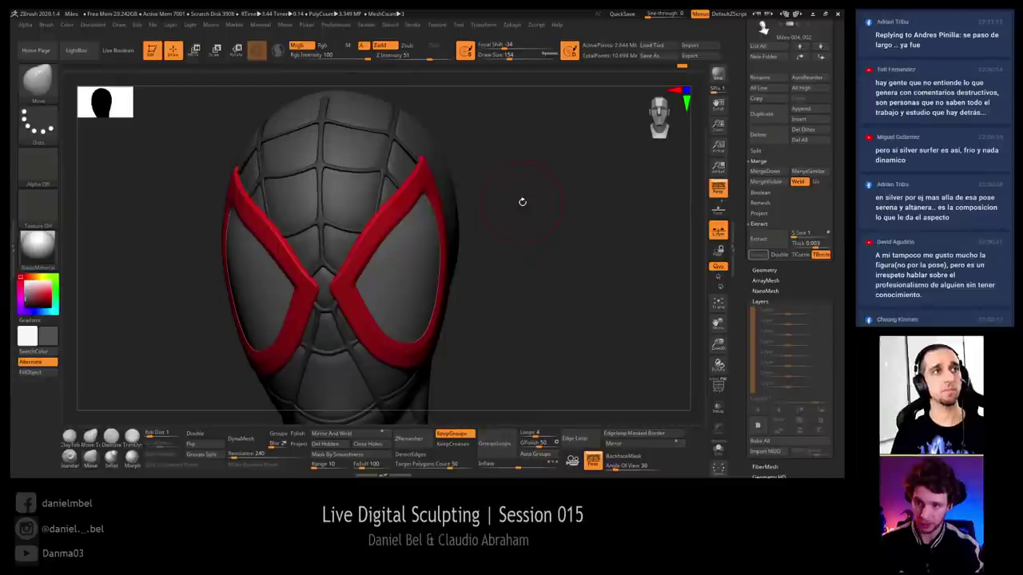
Select the extracted web subtool at the forehead and set the Move brush's draw size to 305
left_click_drag(533, 200, 527, 214)
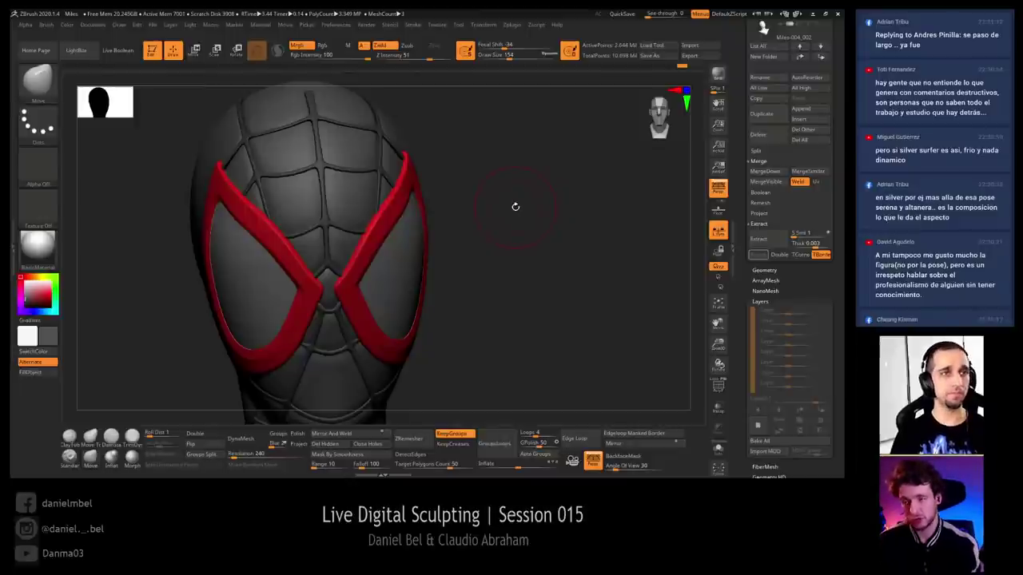
left_click_drag(543, 264, 531, 279)
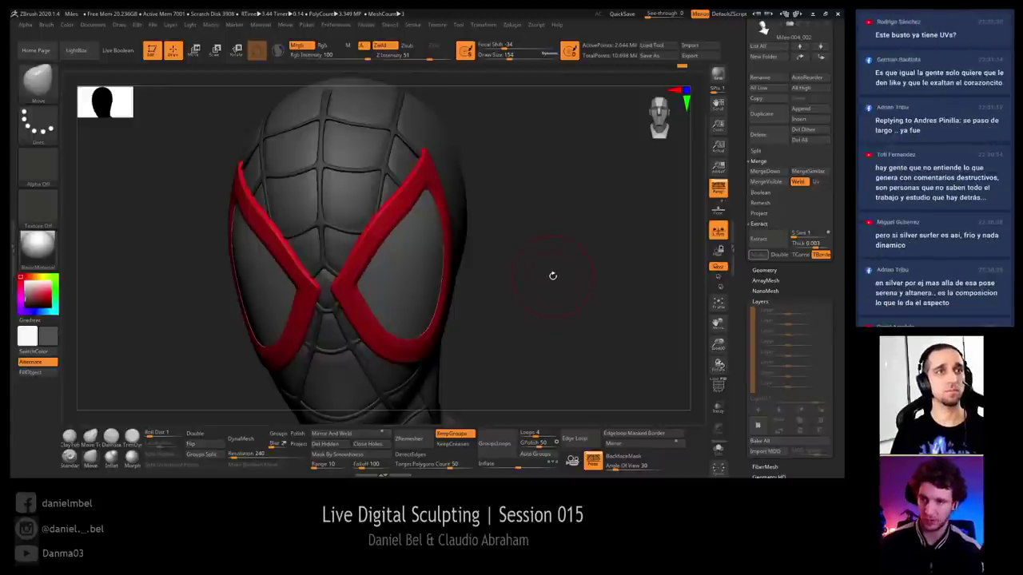
left_click_drag(553, 237, 616, 266)
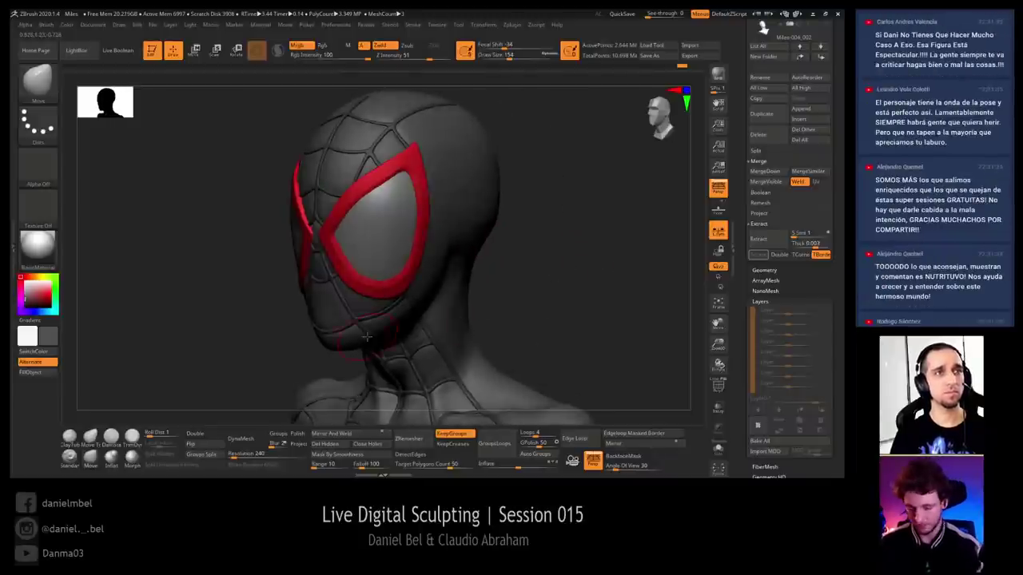
left_click_drag(548, 247, 521, 274)
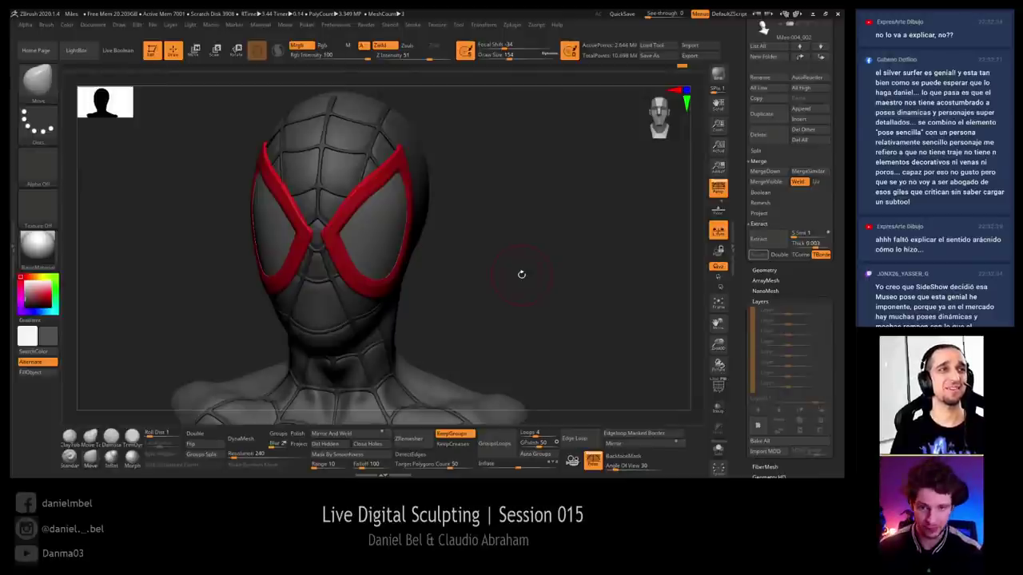
left_click_drag(530, 263, 559, 250)
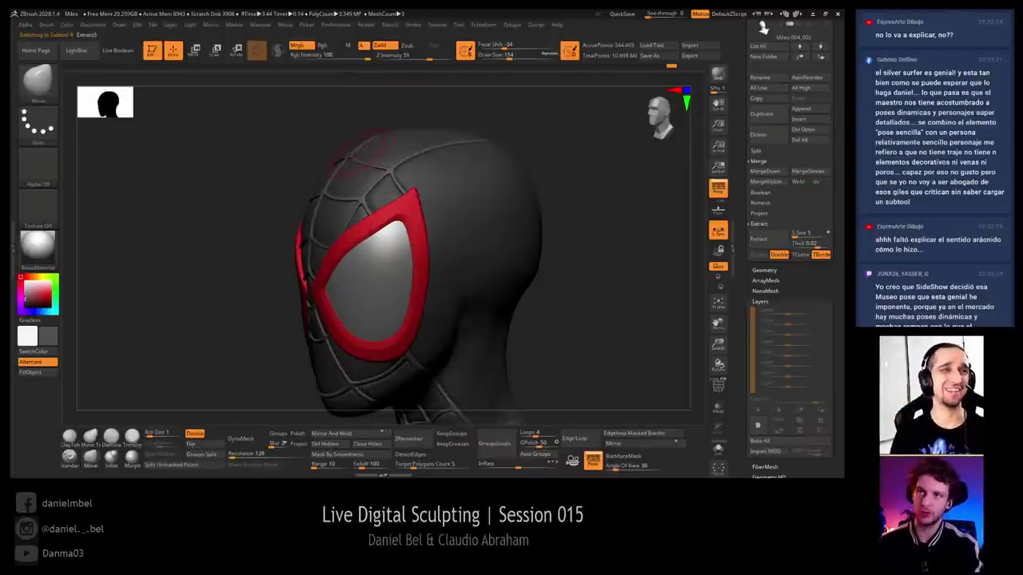
left_click(388, 148, "alt")
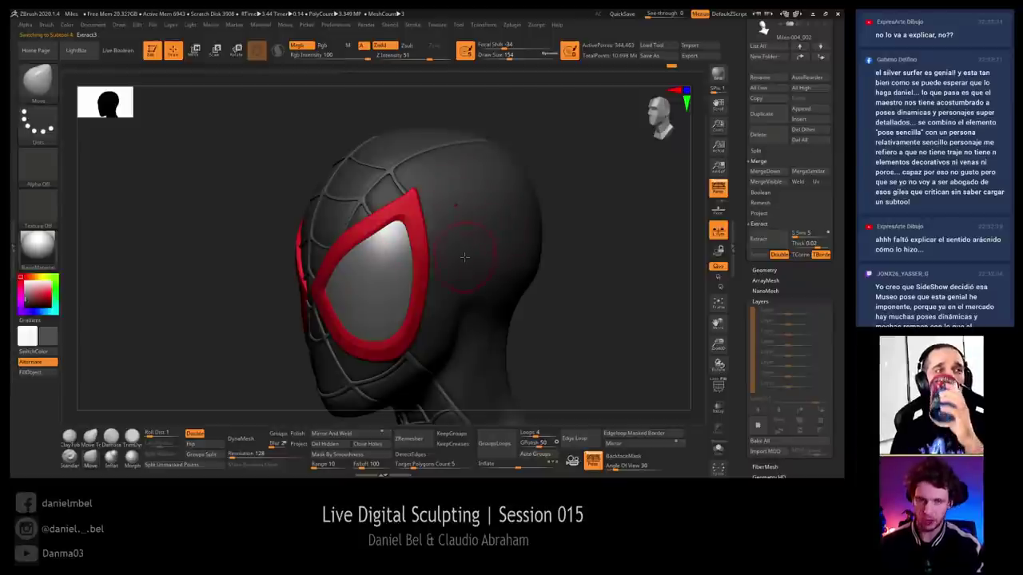
right_click_drag(492, 251, 482, 274, "ctrl")
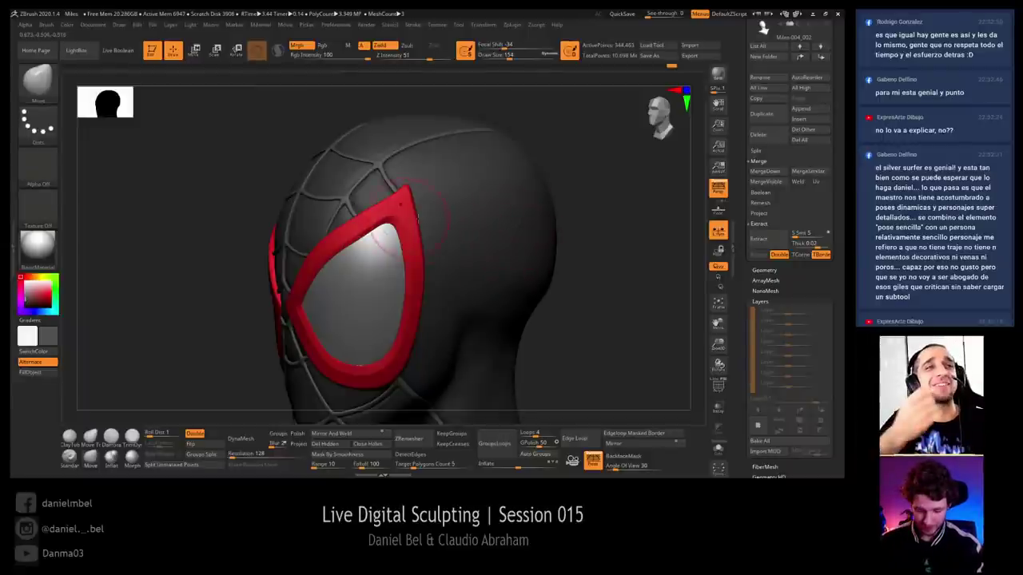
left_click_drag(220, 232, 387, 215)
right_click_drag(386, 215, 383, 183)
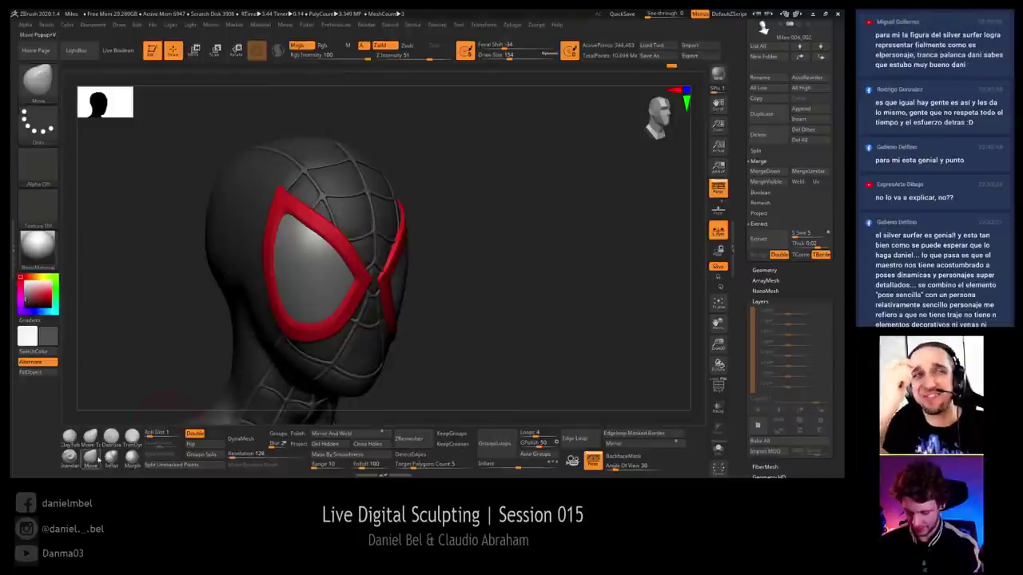
left_click(349, 136, "ctrl")
left_click(350, 138, "ctrl")
key("s")
left_click(348, 149)
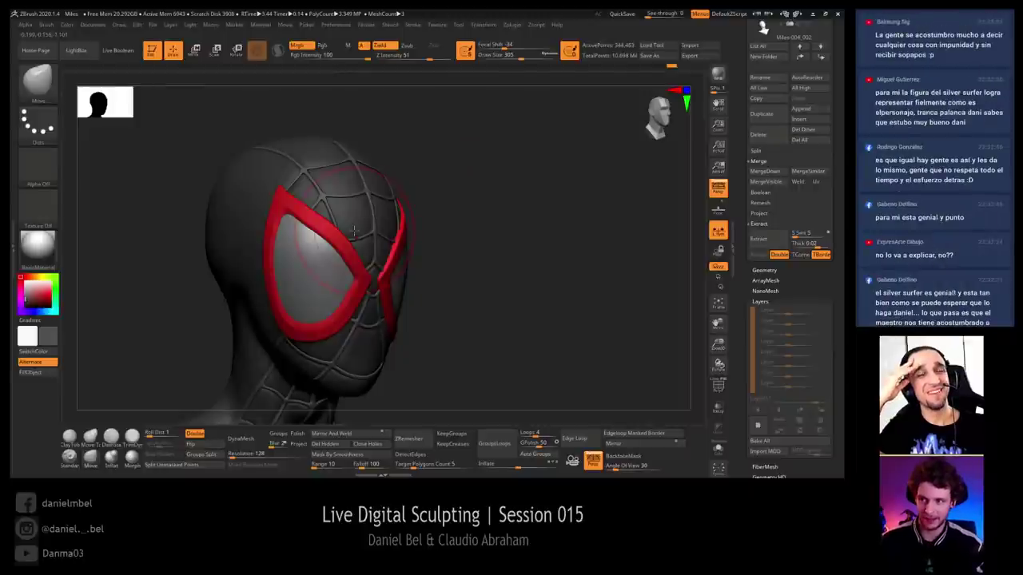
Reshape the web lines over the forehead and temple with the Move brush at draw size 318, reducing it to 262
mouse_move(500, 216)
left_mouse_down()
mouse_move(556, 227)
mouse_move(520, 237)
left_mouse_up()
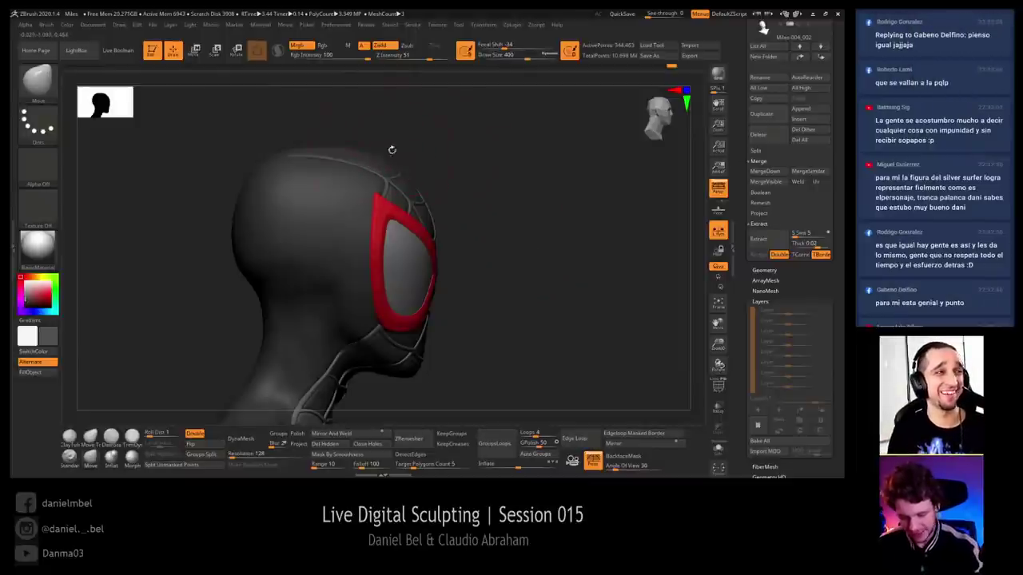
mouse_move(466, 171)
left_mouse_down()
mouse_move(485, 174)
mouse_move(473, 180)
left_mouse_up()
key("s")
left_click(321, 223)
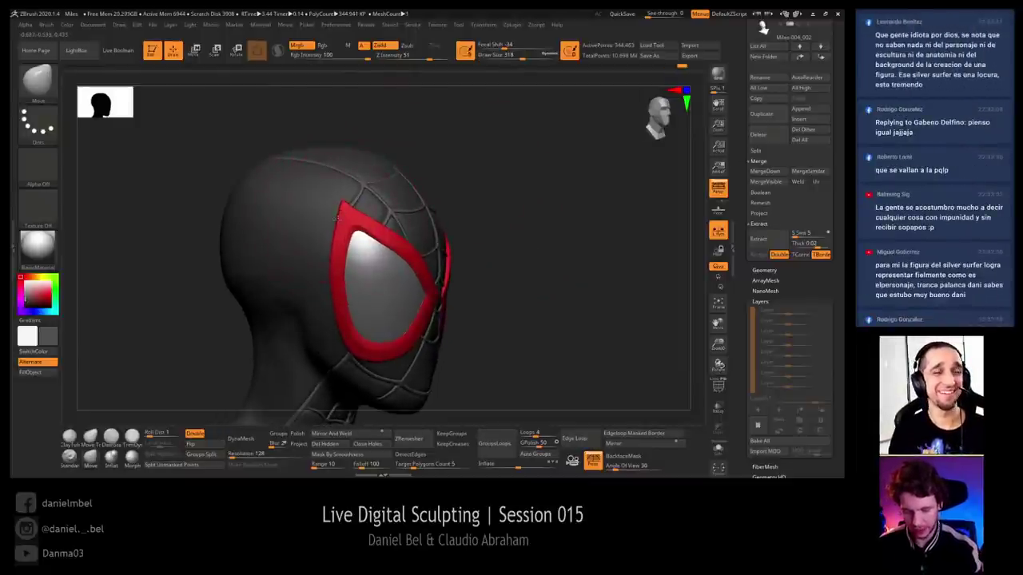
left_click_drag(411, 191, 410, 196)
left_click_drag(512, 214, 433, 210)
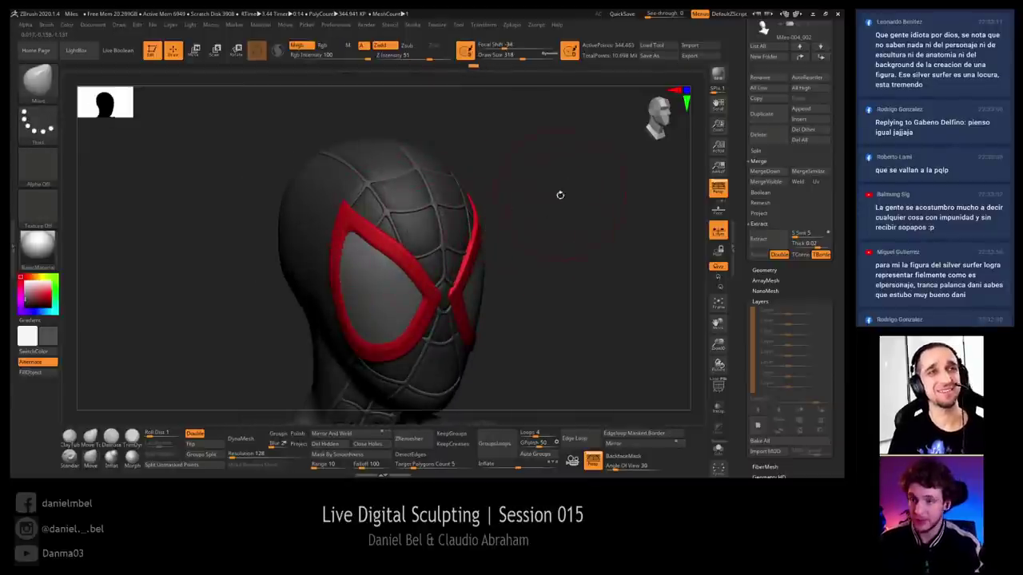
left_click_drag(548, 237, 500, 198)
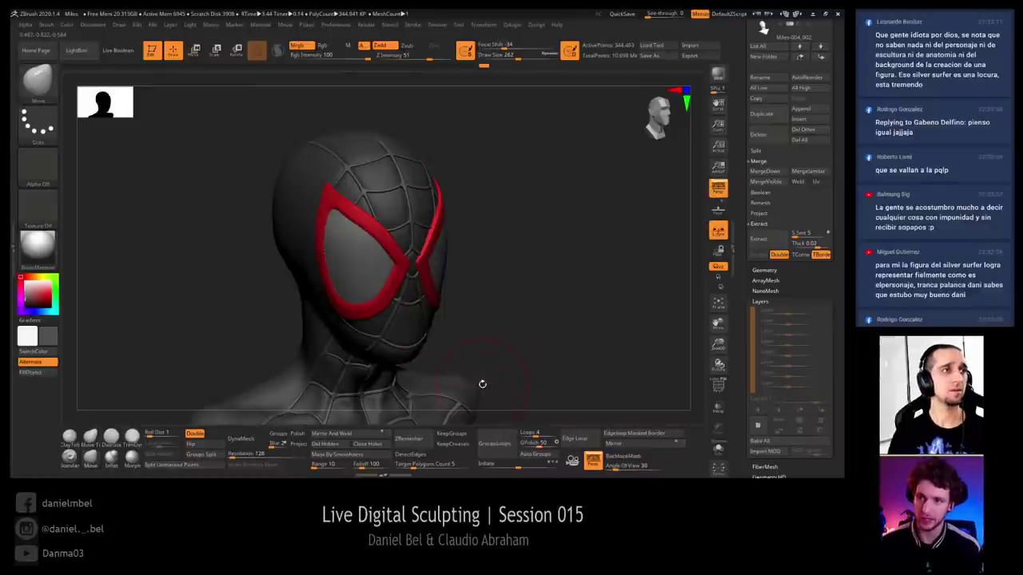
Select the red eye frames, set the Move brush's draw size to 182, and return to the bust subtool at the forehead
left_click_drag(557, 279, 533, 279)
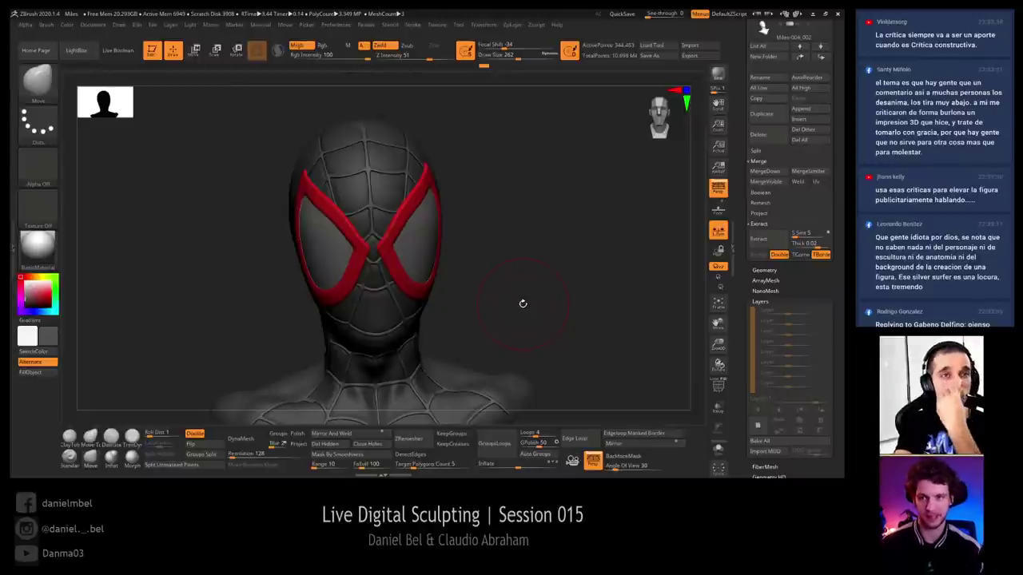
left_click_drag(541, 263, 482, 269)
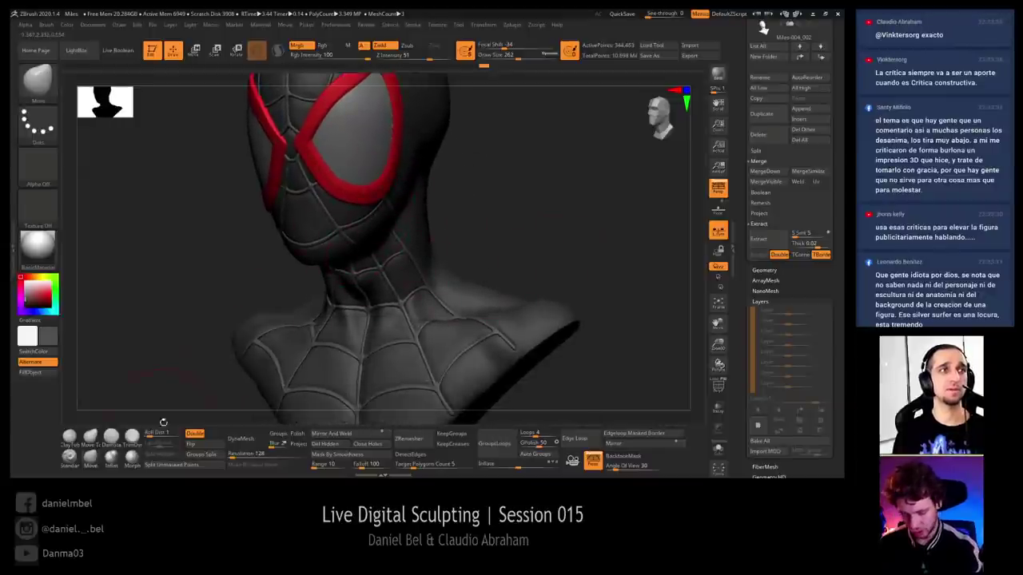
left_click_drag(267, 248, 307, 231)
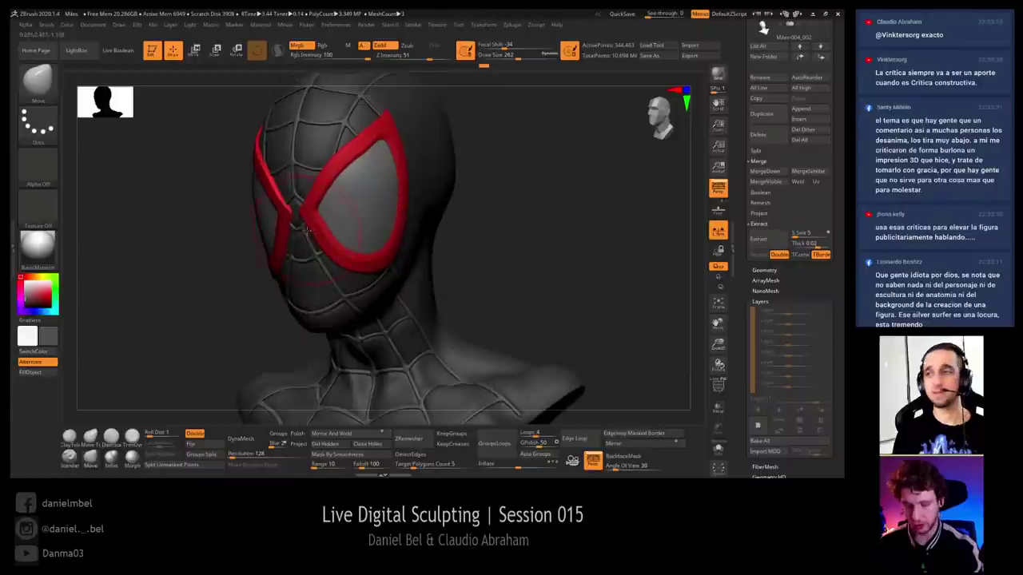
right_click_drag(374, 205, 431, 203)
left_click(260, 169, "alt")
key("s")
left_click(254, 171)
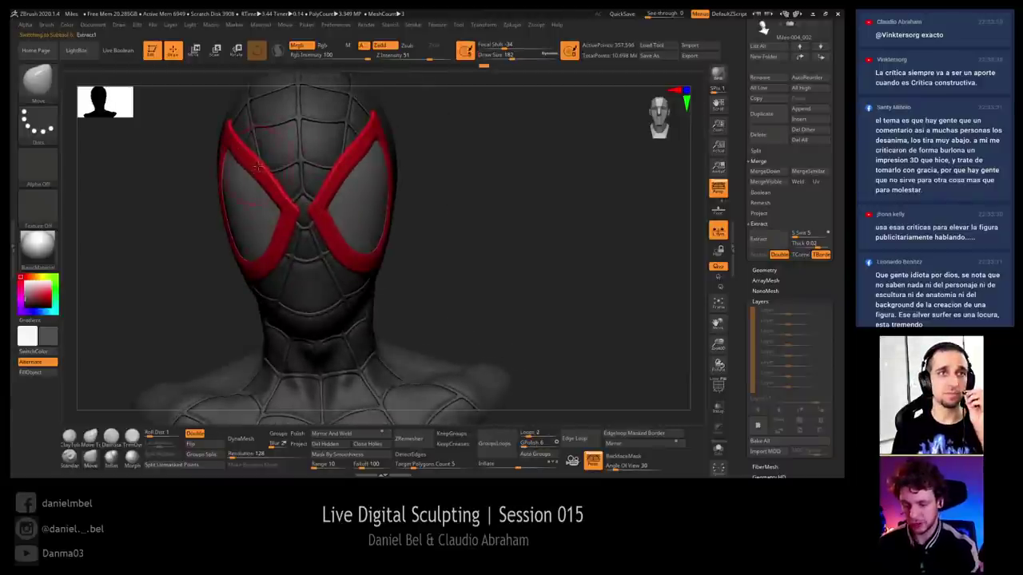
left_click_drag(262, 169, 330, 161)
left_click(343, 169, "alt")
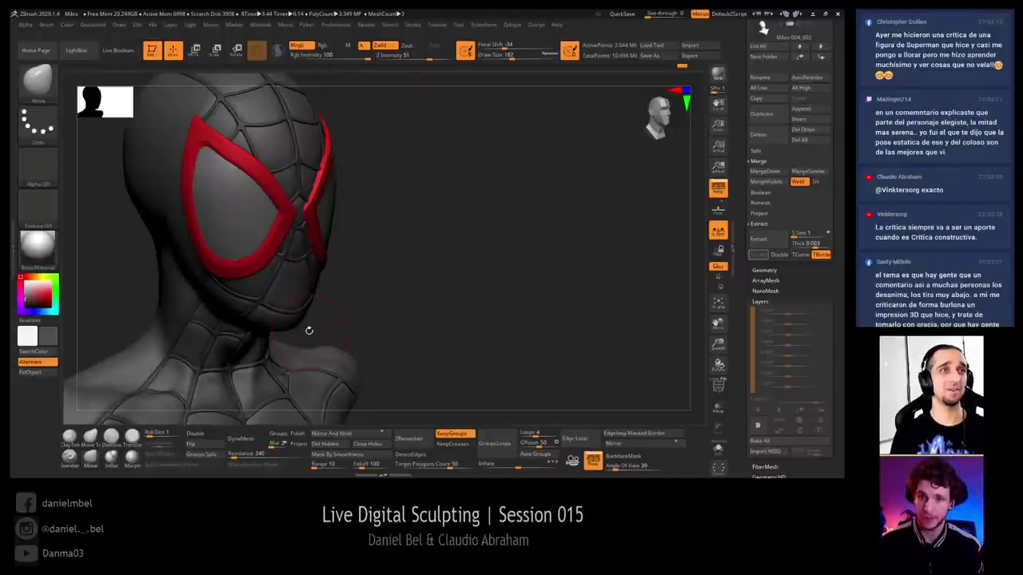
Reselect the extracted web subtool at the neck and change the Move brush's draw size to 379 and then 162
mouse_move(418, 280)
left_mouse_down()
mouse_move(409, 299)
mouse_move(226, 310)
left_mouse_up()
key("s")
key("s")
left_click(223, 308, "alt")
key("s")
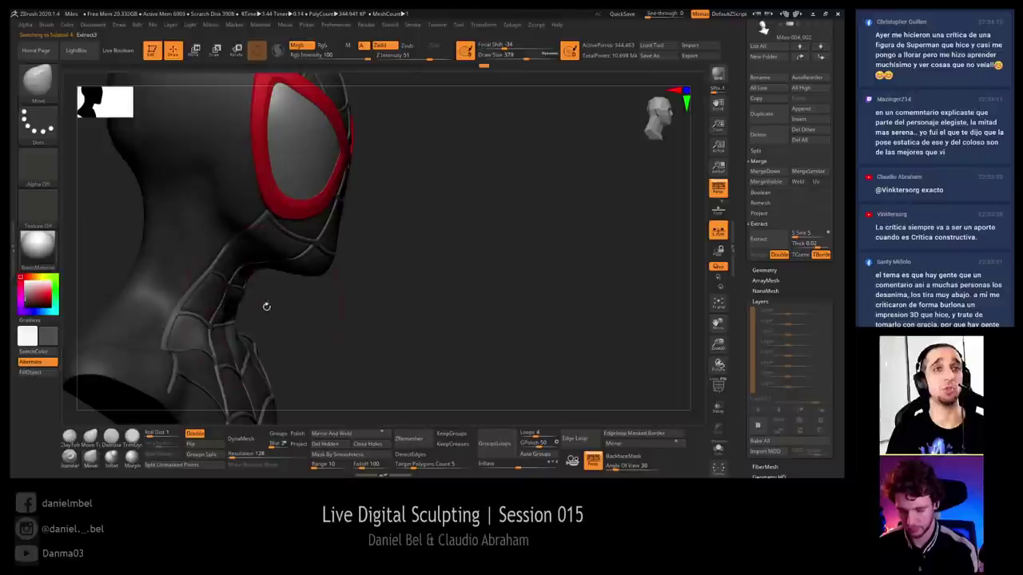
mouse_move(477, 276)
left_mouse_down()
mouse_move(451, 271)
mouse_move(479, 253)
mouse_move(504, 257)
mouse_move(493, 253)
left_mouse_up()
key("s")
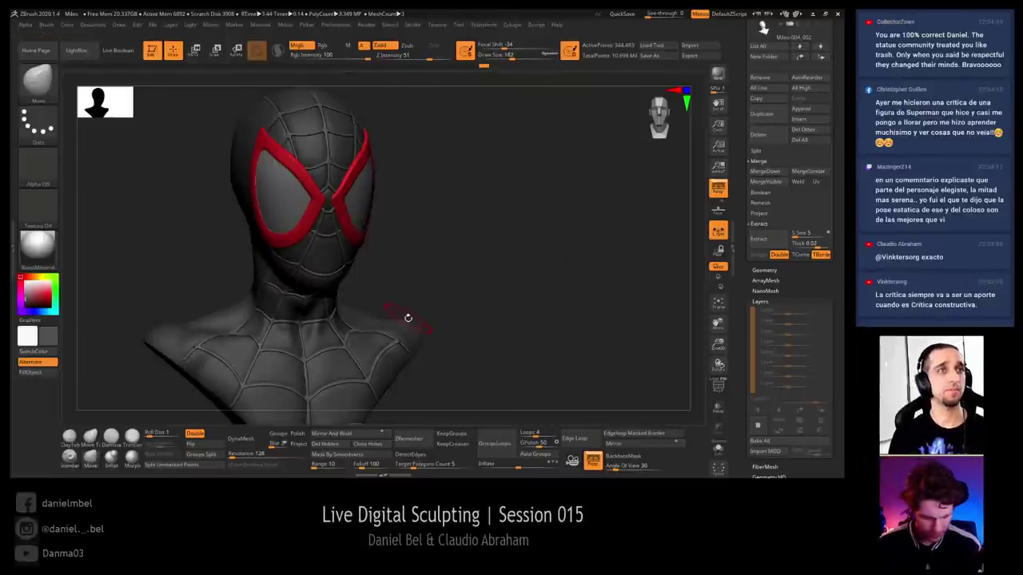
Select the bust subtool at the chin and adjust the jaw with the Move brush, setting its draw size to 197
left_click_drag(511, 290, 510, 282)
key("s")
mouse_move(320, 275)
left_mouse_down()
mouse_move(334, 264)
mouse_move(309, 270)
left_mouse_up()
left_click(333, 265, "alt")
key("s")
key("s")
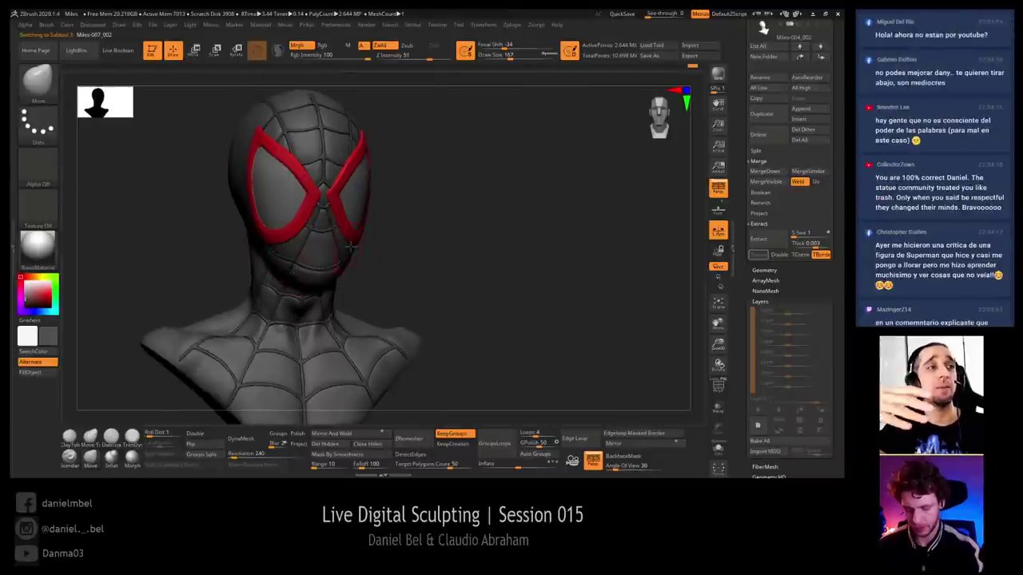
right_click_drag(310, 257, 347, 242)
key("s")
left_click(307, 261)
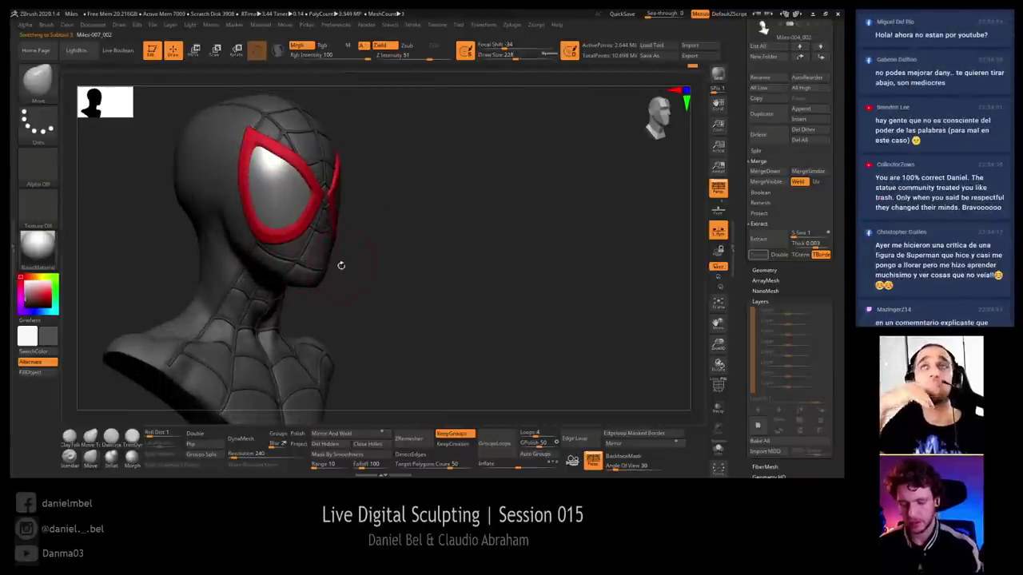
key("s")
left_click(341, 267)
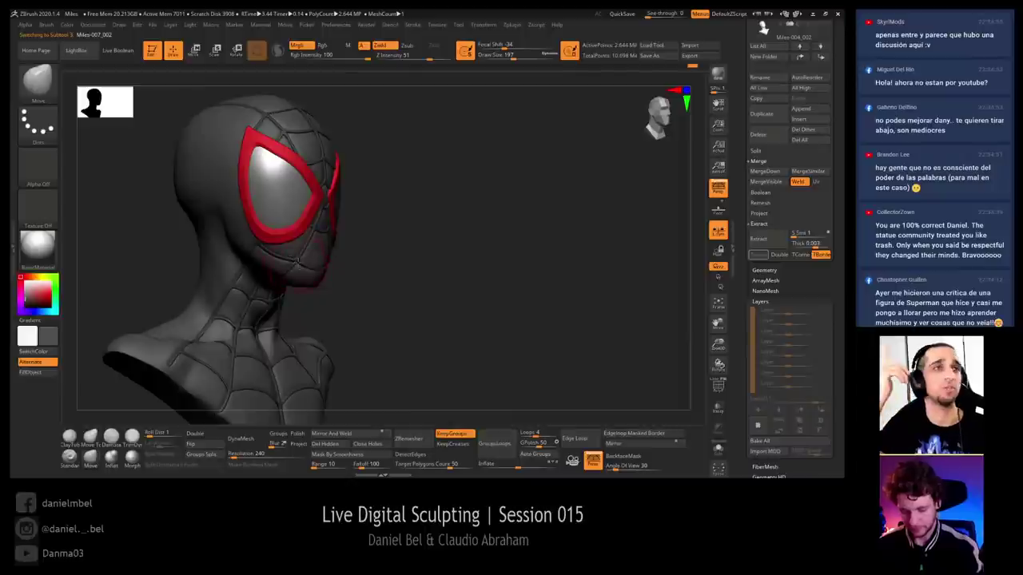
Select the red eye frames and reshape their lower edge above the jaw with the Move brush, setting its draw size to 163
right_click_drag(301, 263, 290, 192, "ctrl")
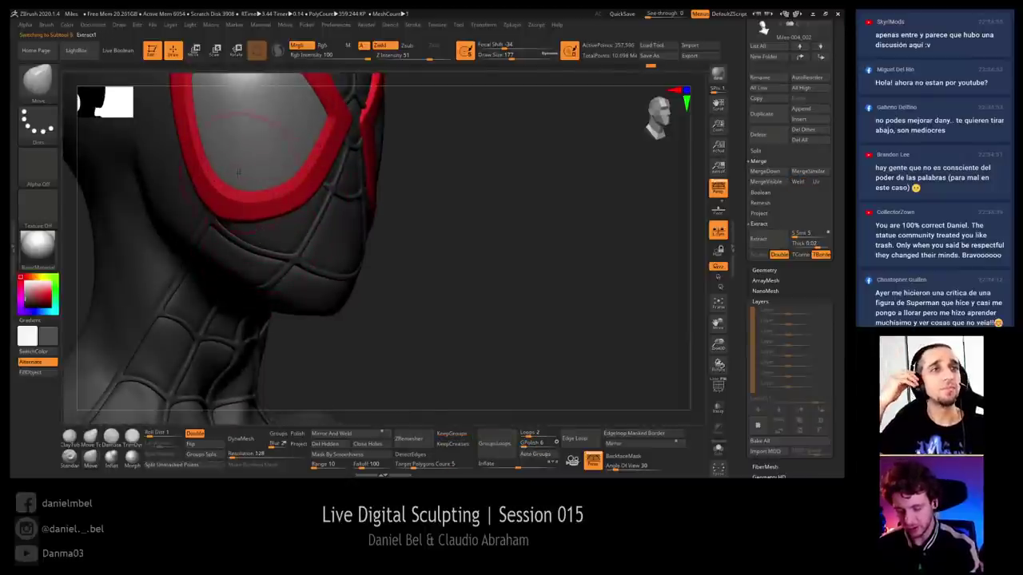
mouse_move(238, 171)
right_mouse_down()
mouse_move(227, 237)
mouse_move(233, 190)
right_mouse_up()
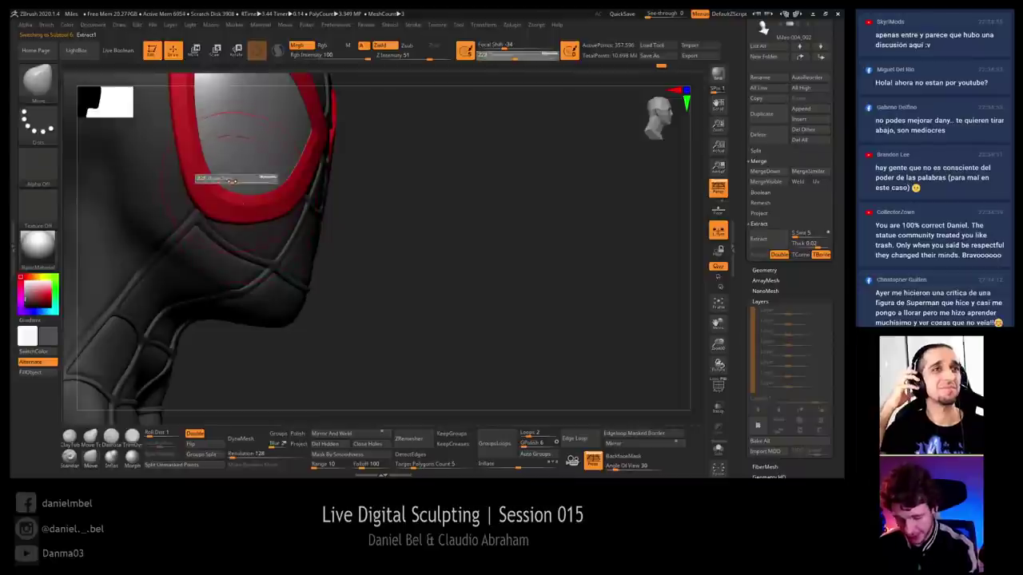
left_click(231, 182)
key("s")
left_click(232, 186)
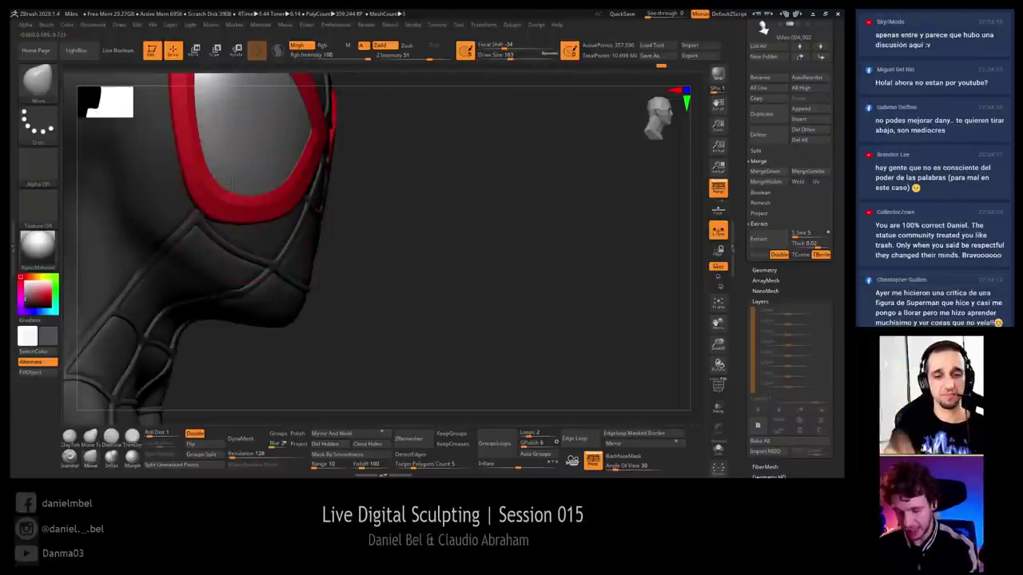
right_click_drag(232, 184, 234, 204)
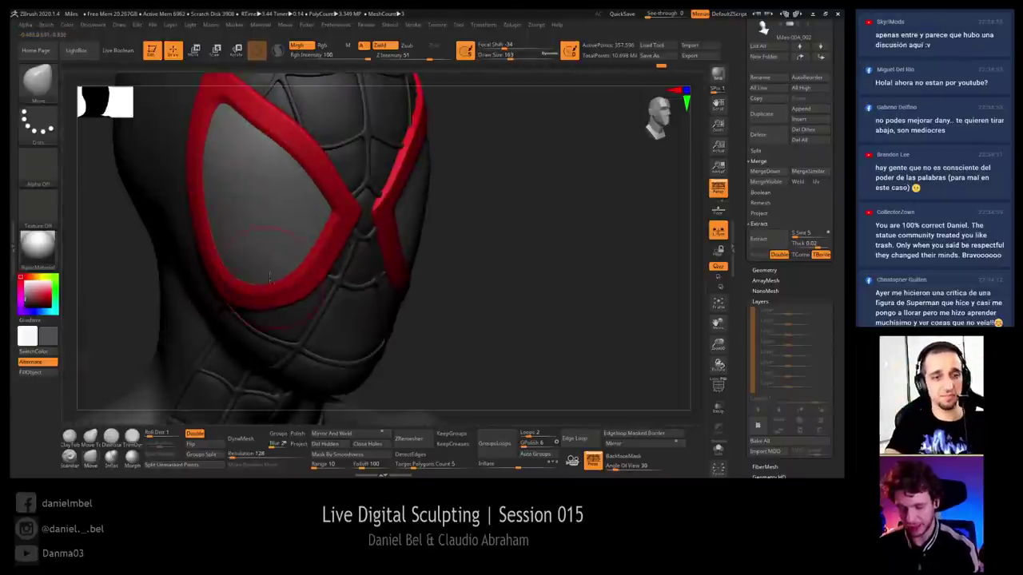
Set the Move brush's draw size to 140 and refine how the eye frame's lower edge sits on the cheek
right_click_drag(270, 277, 317, 280)
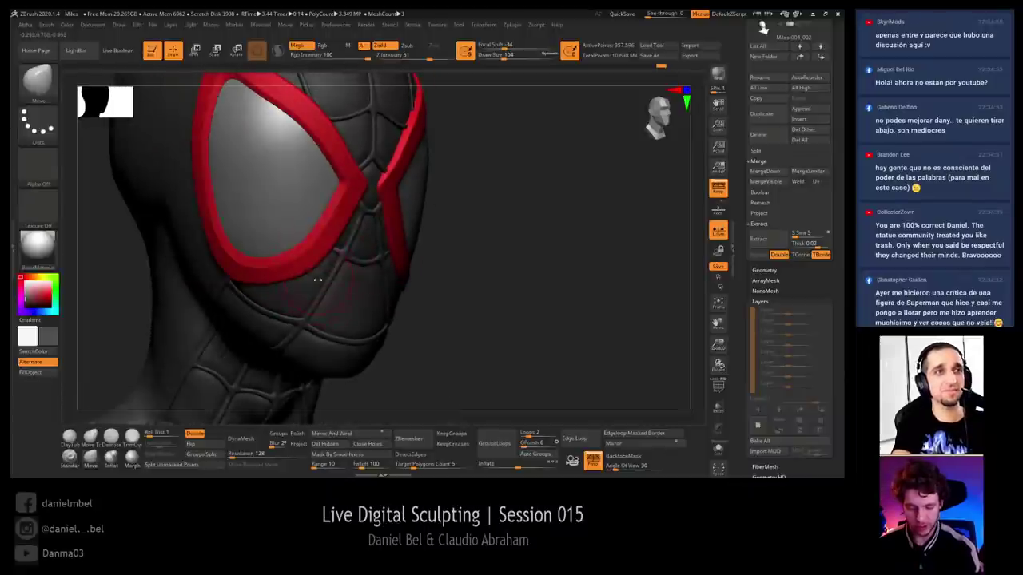
type("s140")
key("Return")
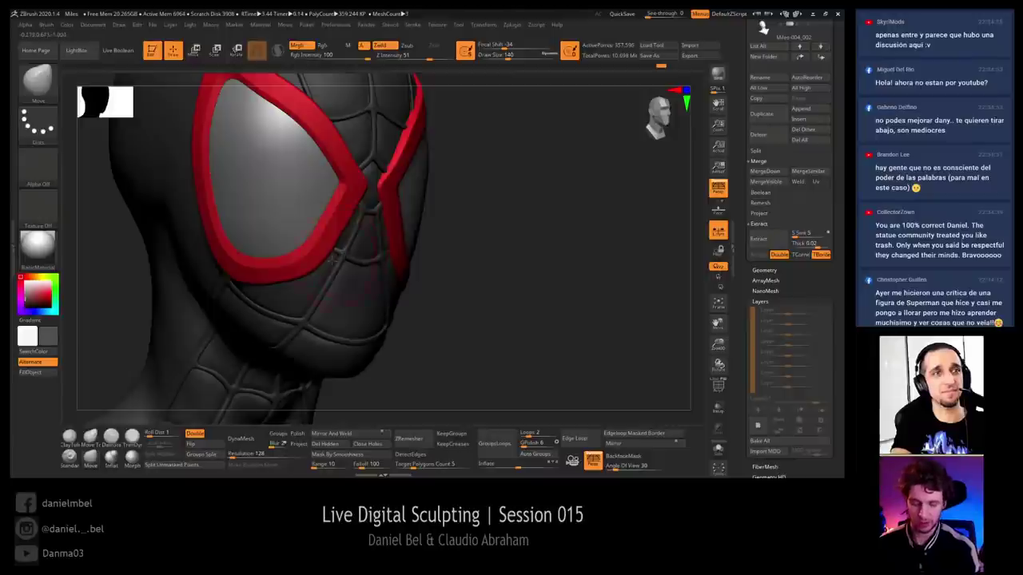
right_click_drag(334, 254, 276, 301)
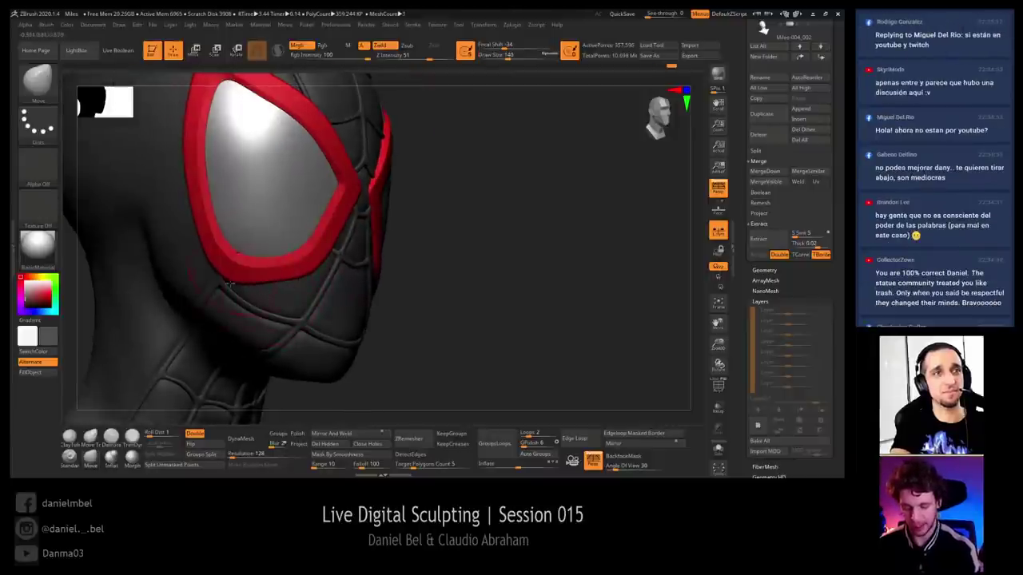
right_click_drag(239, 296, 233, 265)
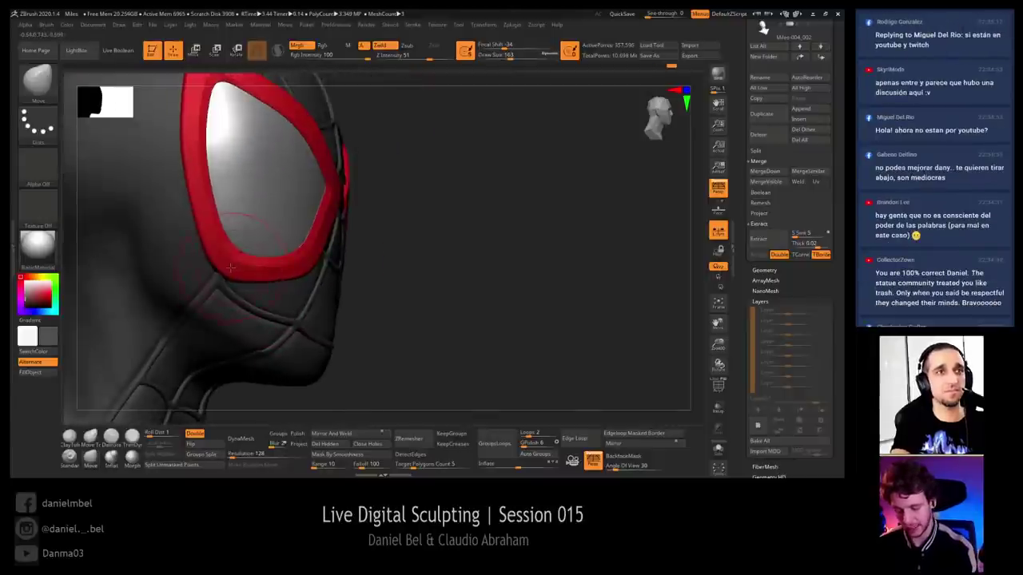
mouse_move(405, 251)
left_mouse_down()
mouse_move(392, 264)
mouse_move(498, 253)
left_mouse_up()
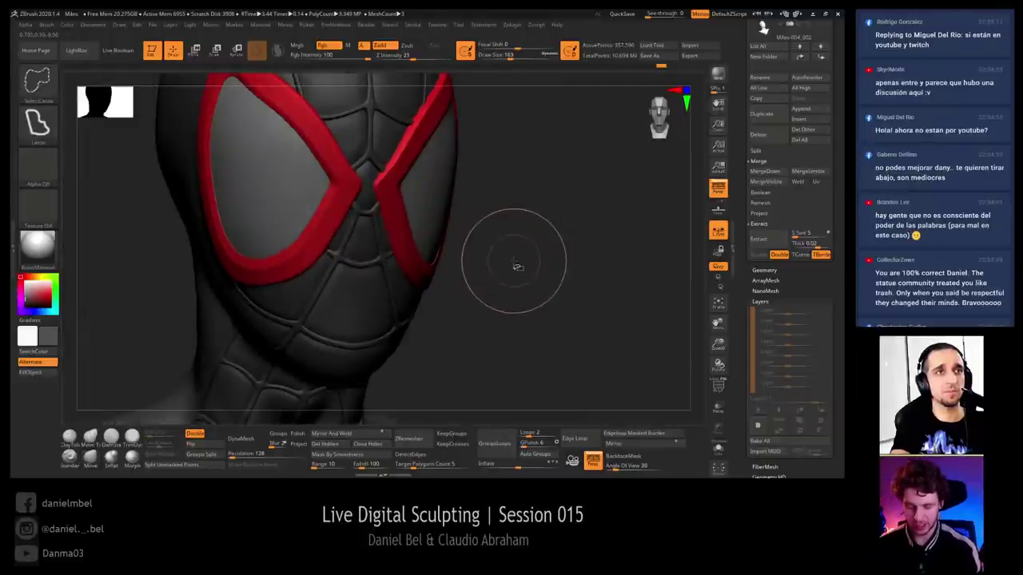
Set the Move brush's draw size to 35 and adjust the inner corners of the red eye frames beside the nose bridge
mouse_move(517, 256)
left_mouse_down("alt")
mouse_move(511, 271)
mouse_move(441, 270)
left_mouse_up("alt")
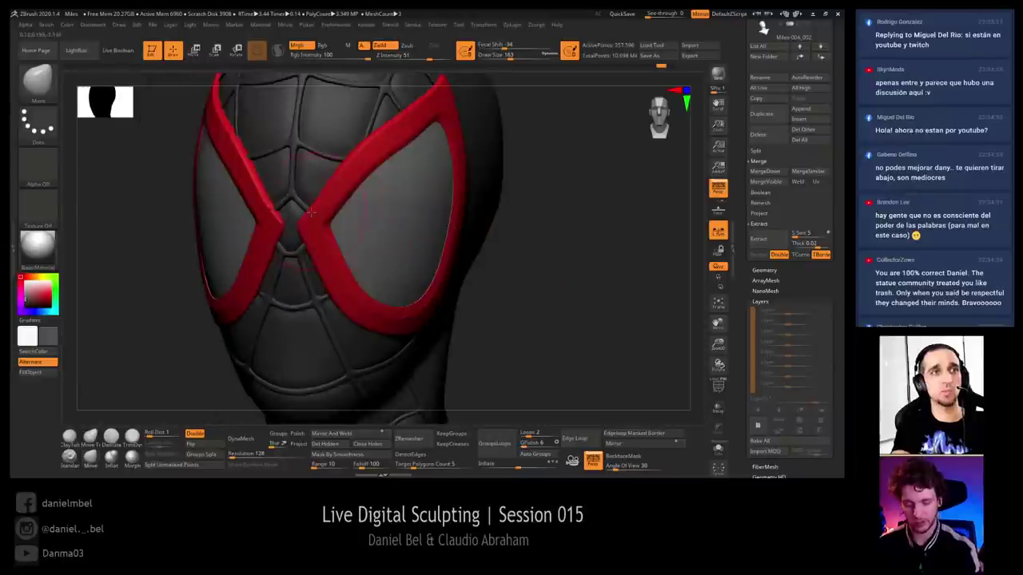
key("s")
left_click_drag(301, 223, 285, 223)
left_click_drag(512, 268, 547, 268)
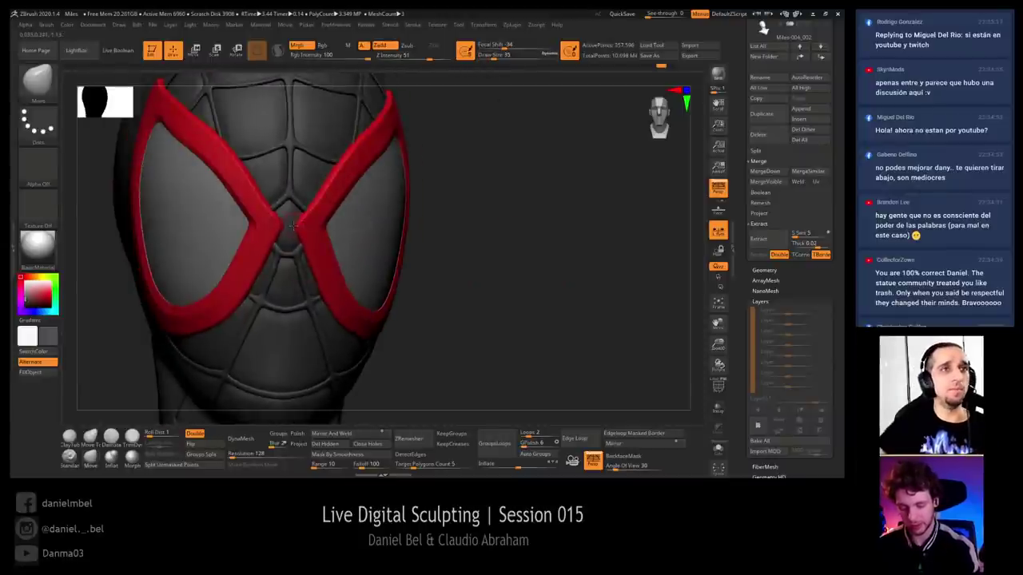
left_click_drag(301, 211, 370, 162)
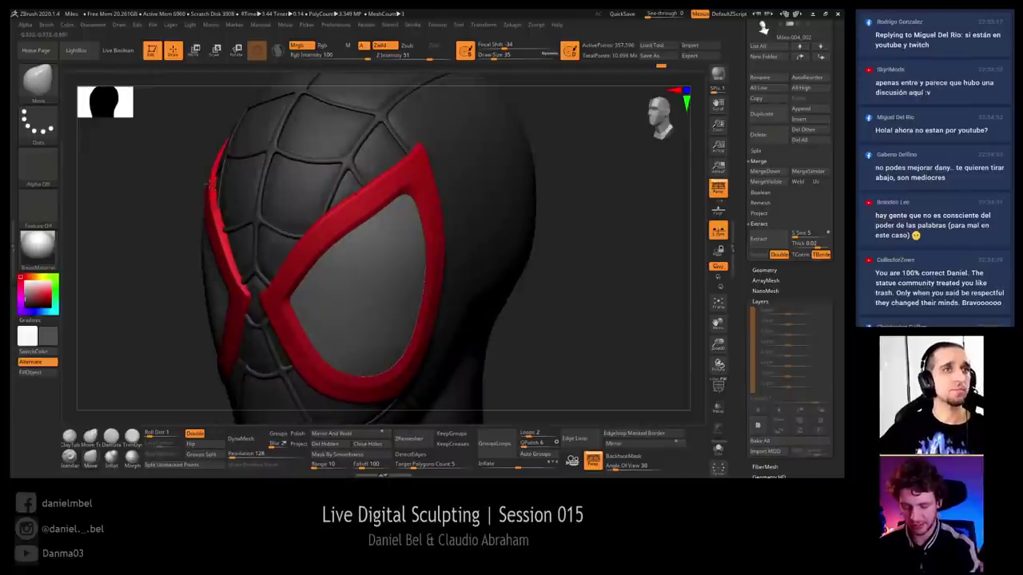
Choose the DamStandard brush, select the raised web lines on the mask and set the draw size to 20
left_click(111, 438)
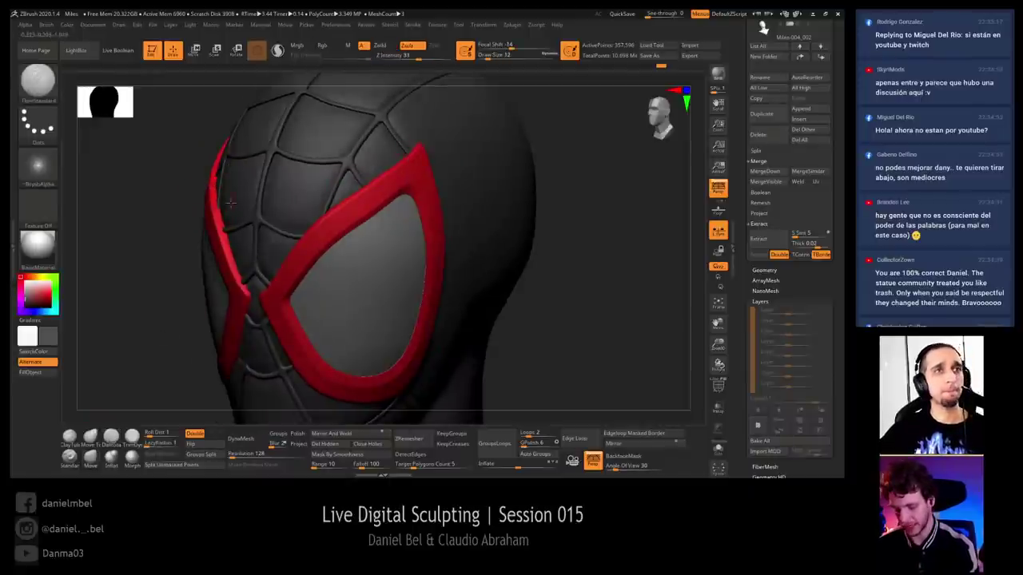
right_click_drag(248, 202, 297, 208)
left_click(228, 229, "alt")
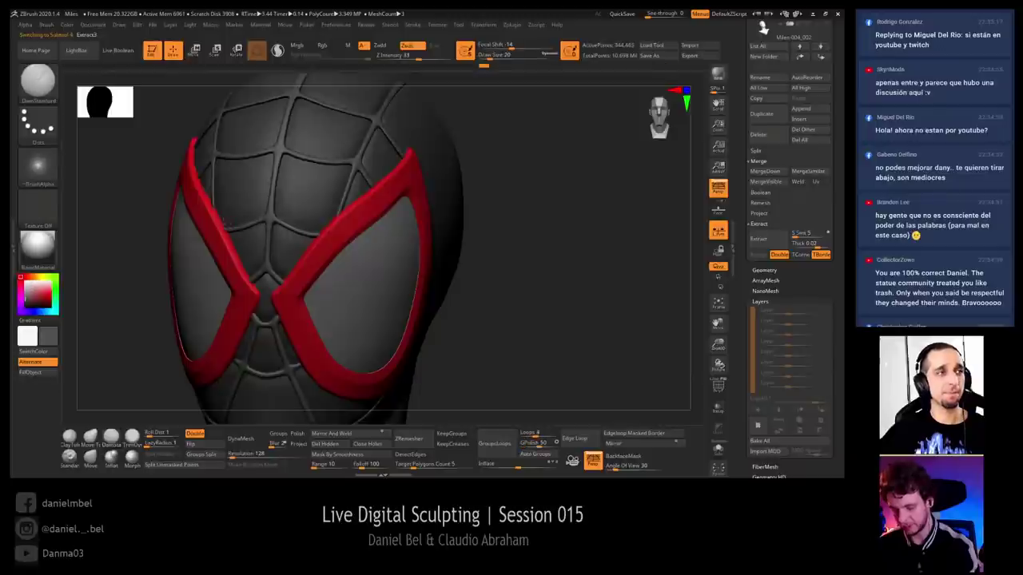
left_click_drag(539, 271, 486, 280)
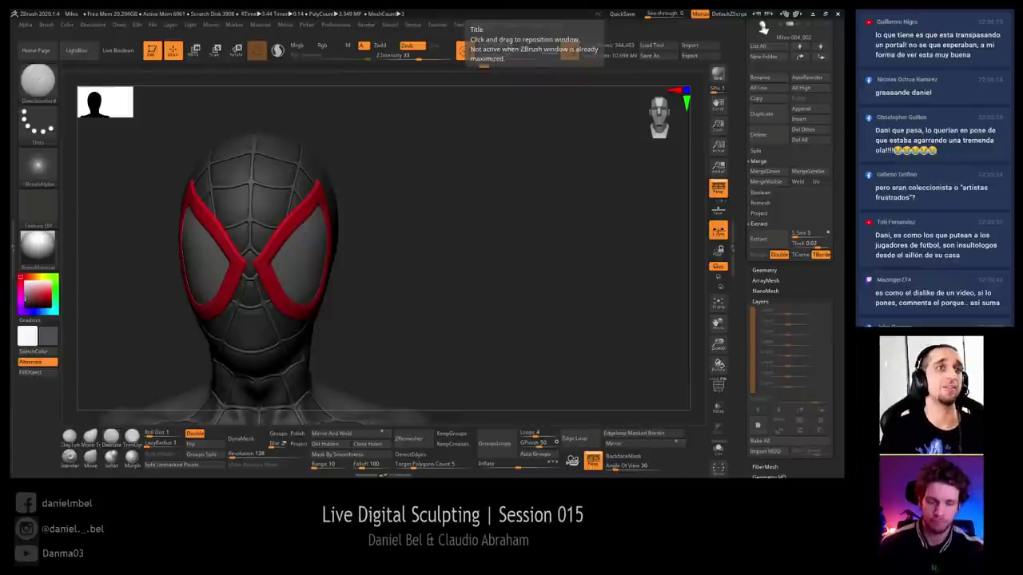
left_click_drag(437, 201, 532, 171)
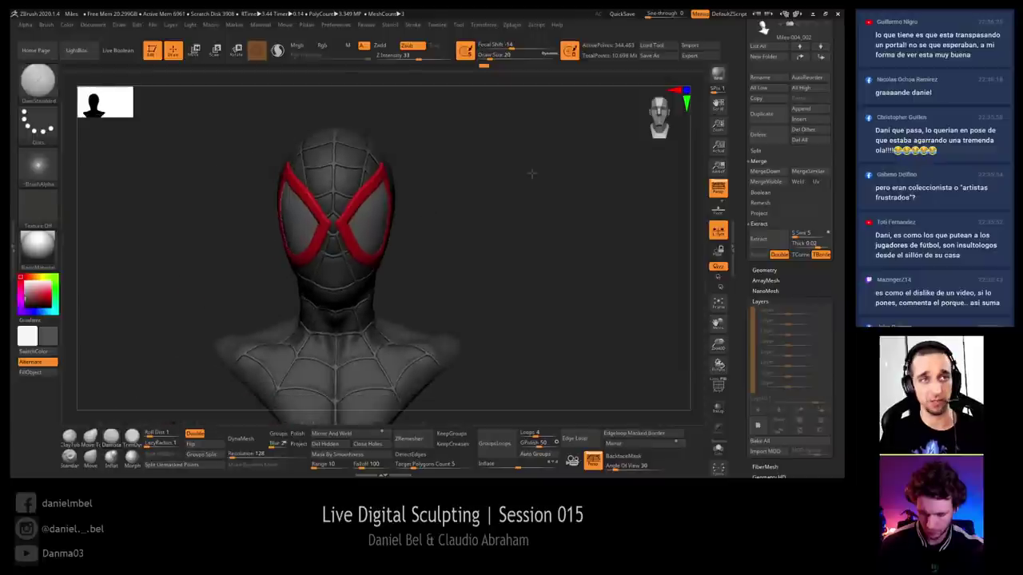
Switch to the posed, painted Miles bust that has the spider-sense squiggles around its head
left_click_drag(843, 54, 839, 375)
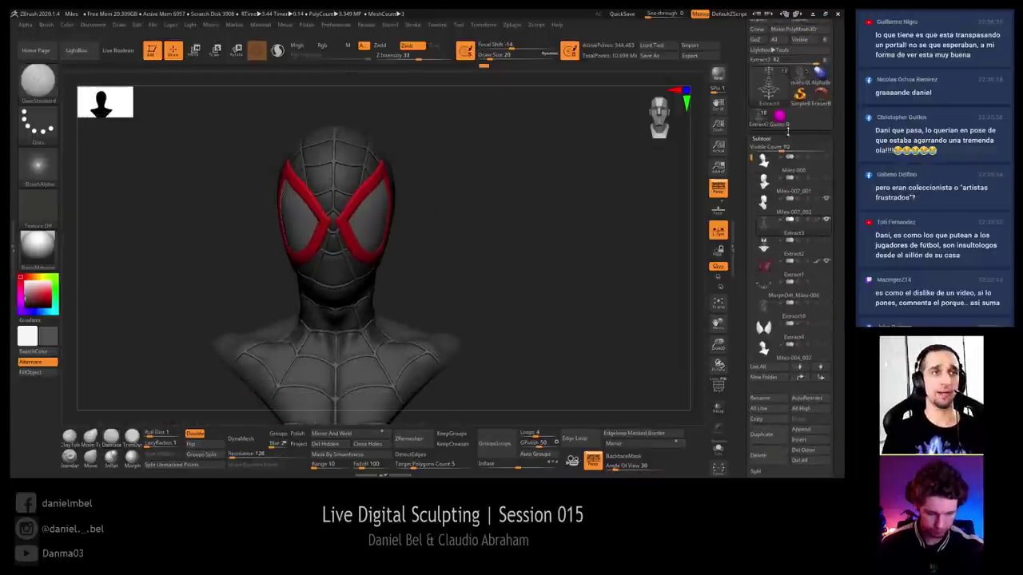
left_click(761, 120)
left_click(560, 188)
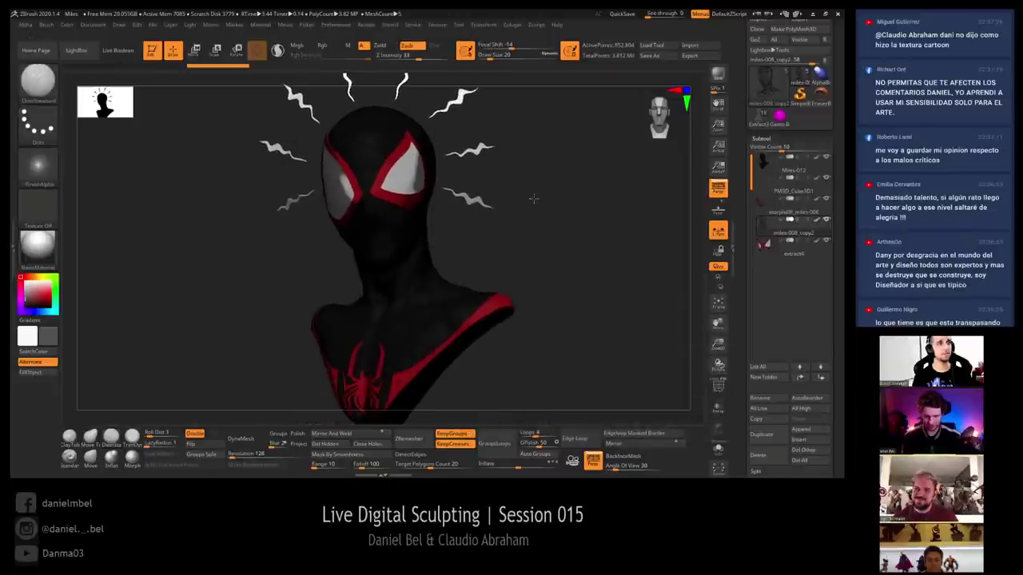
Load a saved lights file that lights the painted bust in teal and blue
left_click(188, 25)
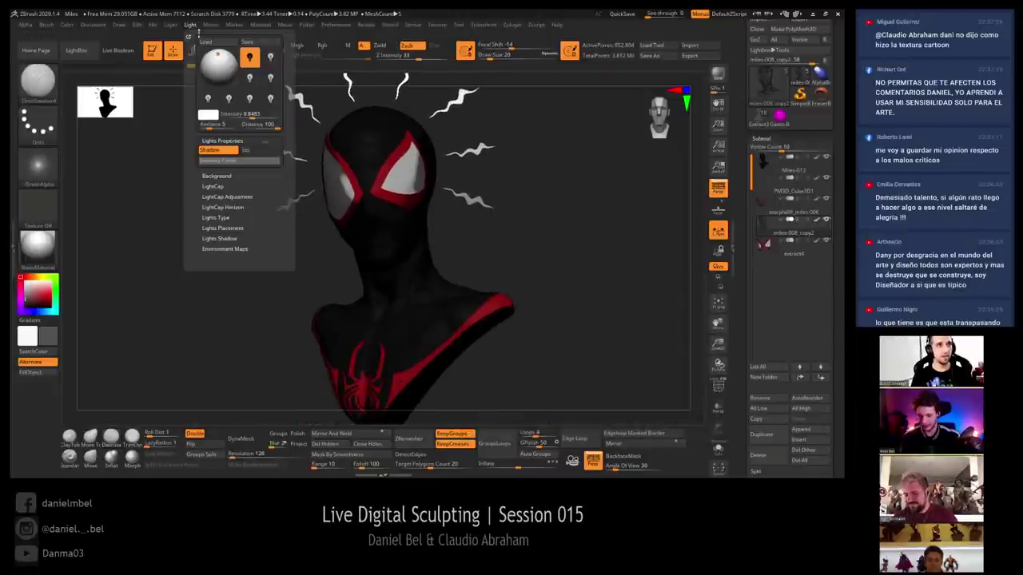
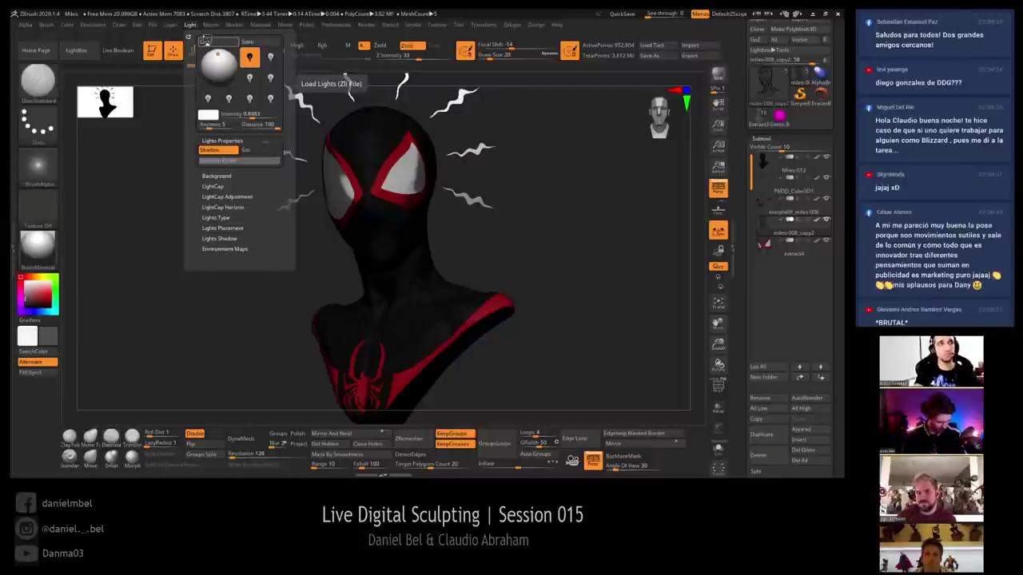
left_click(234, 24)
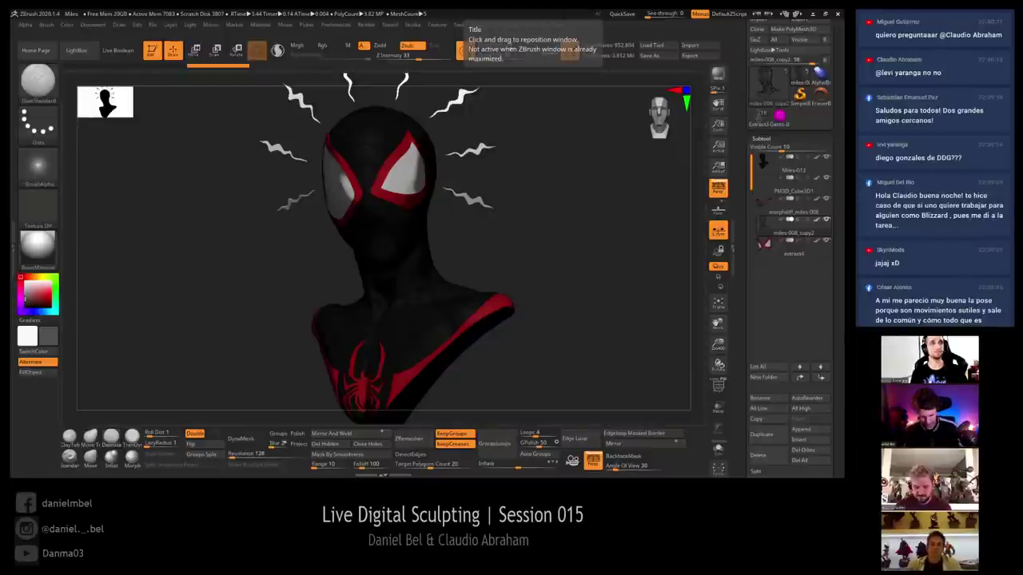
left_click_drag(600, 262, 528, 264)
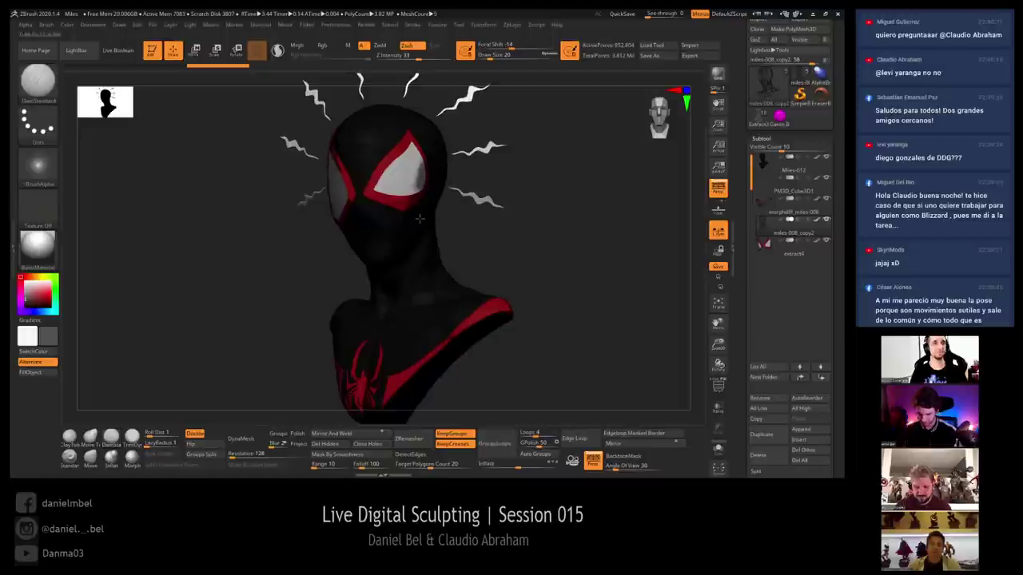
left_click(190, 25)
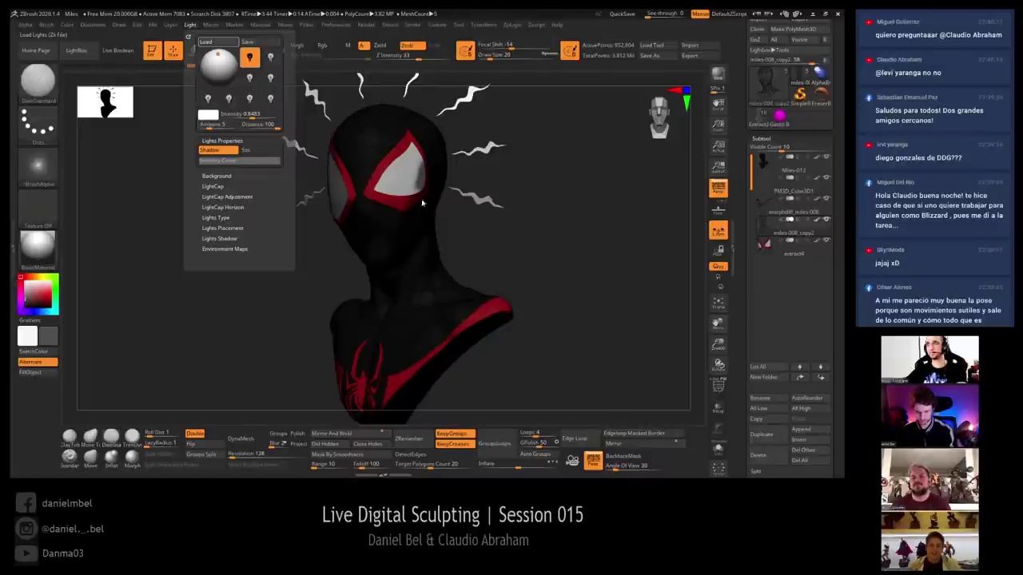
left_click(482, 199)
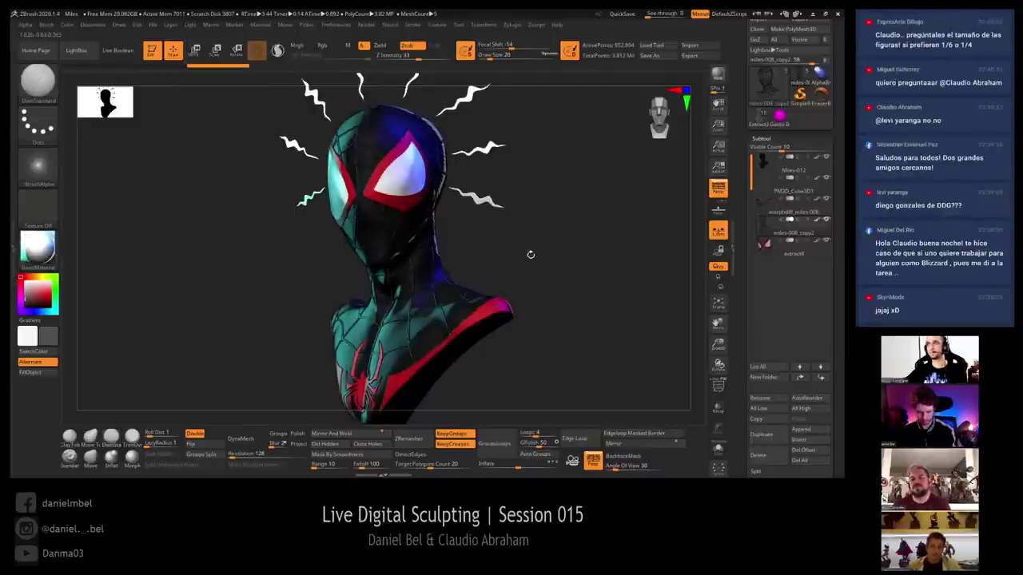
Hide the spider-sense squiggles around the painted bust's head
mouse_move(530, 254)
left_mouse_down()
mouse_move(537, 248)
mouse_move(537, 268)
left_mouse_up()
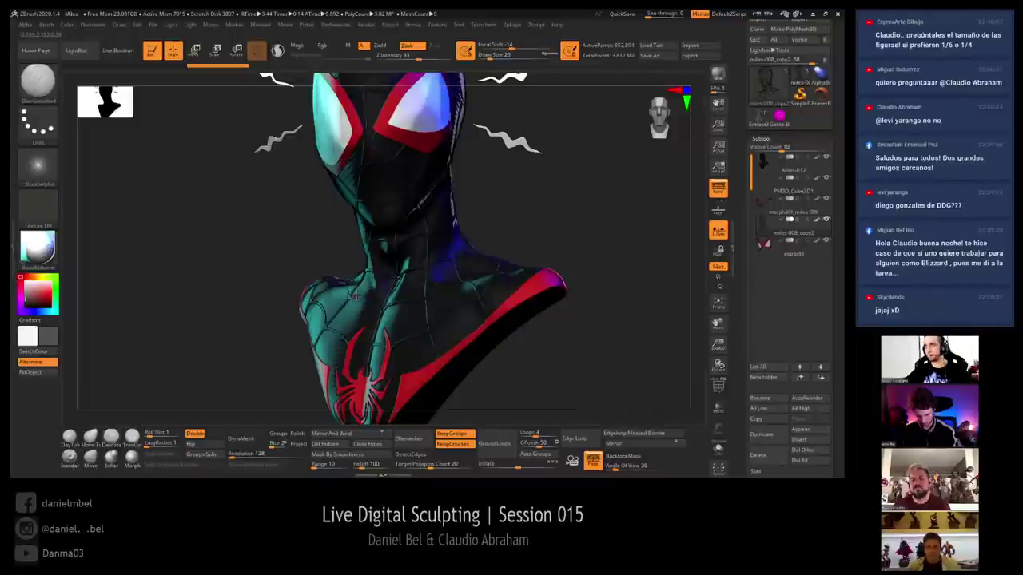
key("ctrl+h")
key("ctrl+h")
right_click_drag(404, 213, 374, 350, "alt")
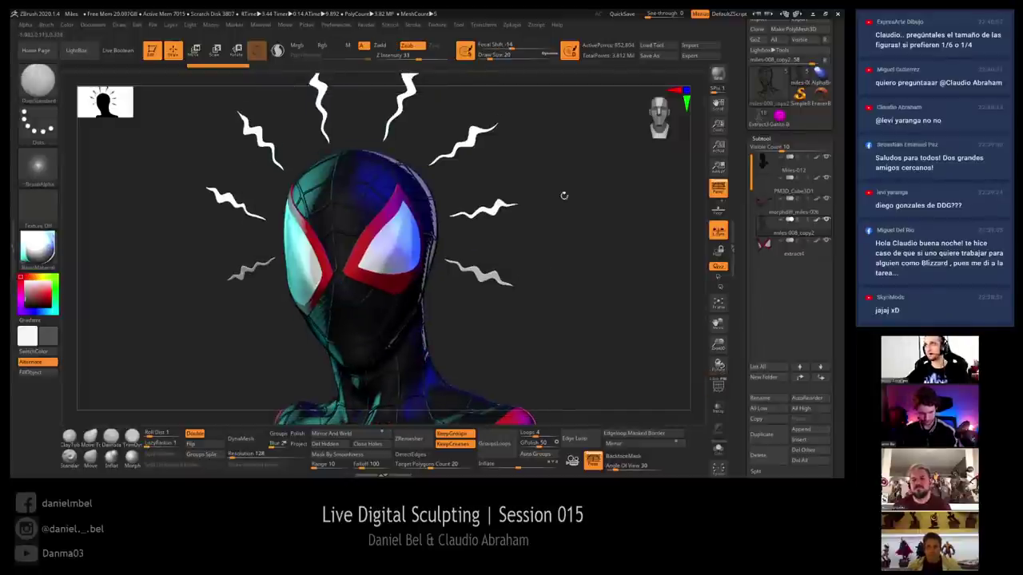
left_click(827, 179)
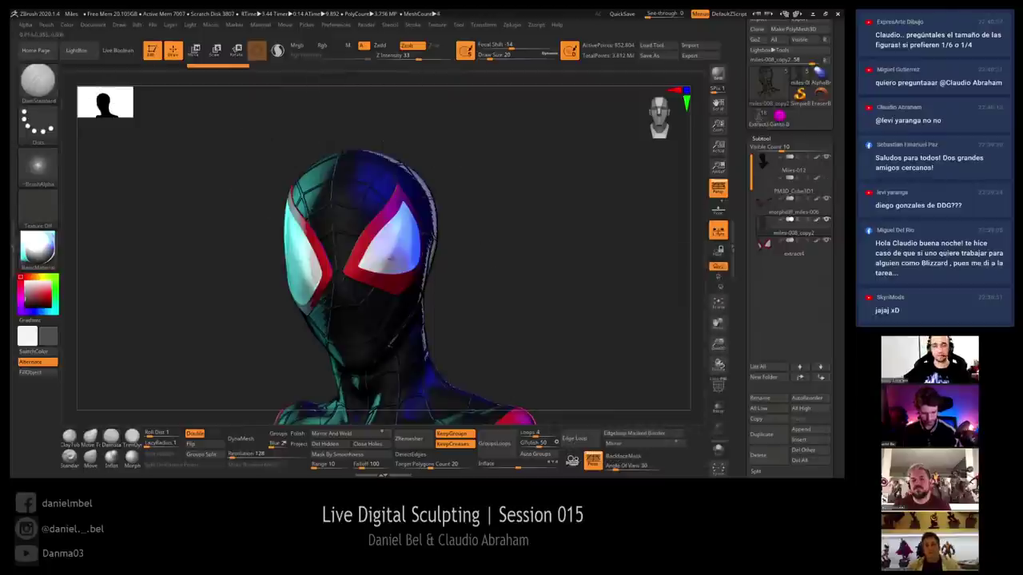
Display the bust's polyframe and adjust the side of the head behind the eye with the Move brush, setting its draw size to 251
right_click_drag(370, 273, 281, 277)
right_click_drag(421, 291, 340, 225, "alt")
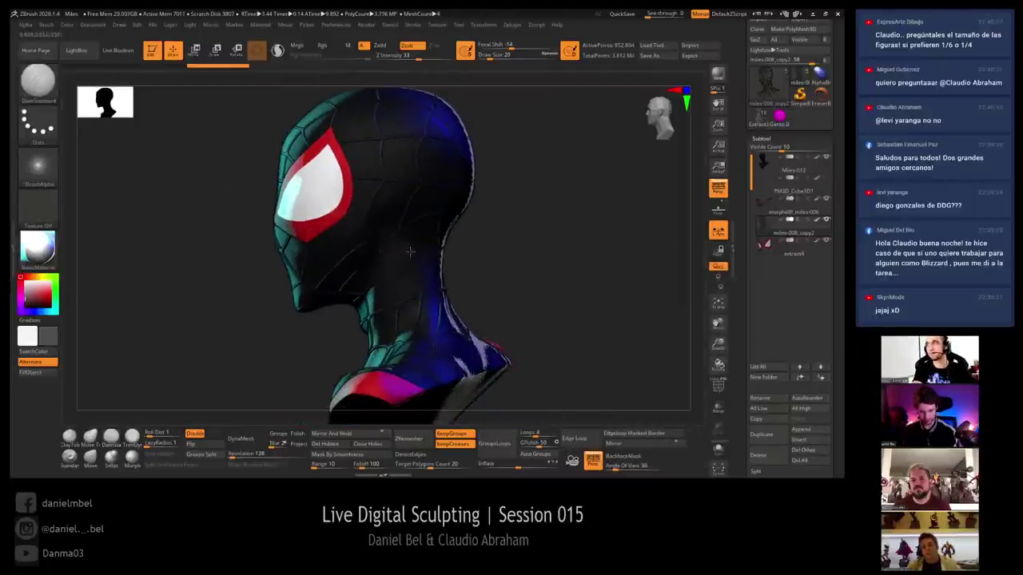
mouse_move(409, 252)
right_mouse_down()
mouse_move(398, 257)
mouse_move(459, 240)
mouse_move(472, 247)
mouse_move(438, 199)
mouse_move(435, 146)
right_mouse_up()
key("shift+f")
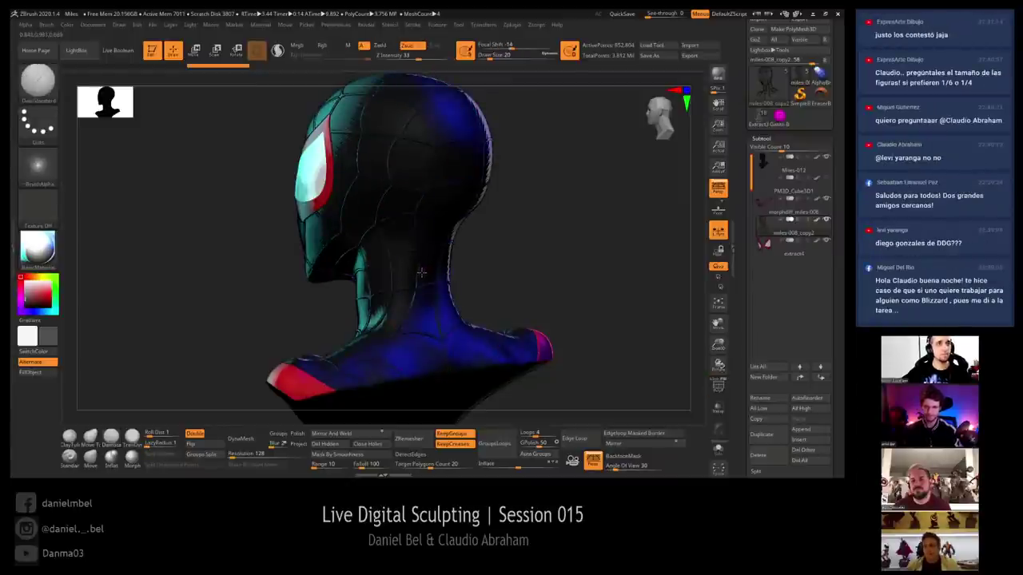
key("b")
key("m")
key("v")
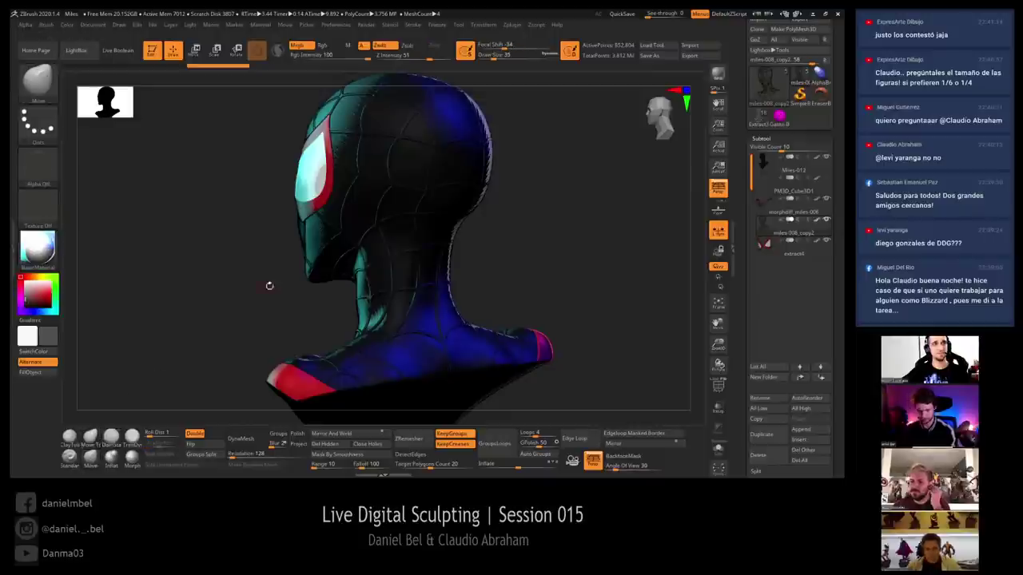
key("shift")
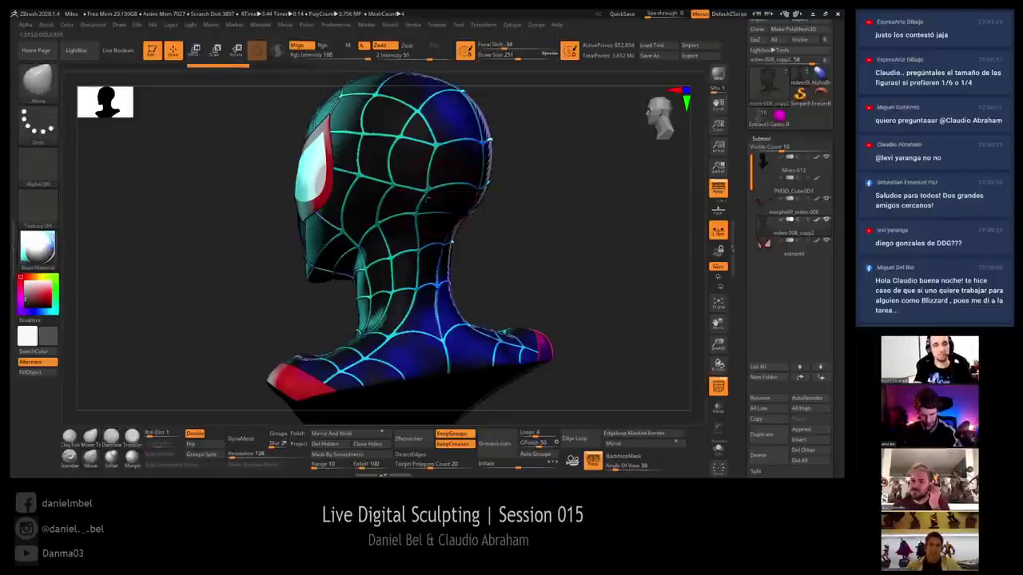
right_click_drag(428, 198, 508, 201)
left_click_drag(346, 206, 341, 204)
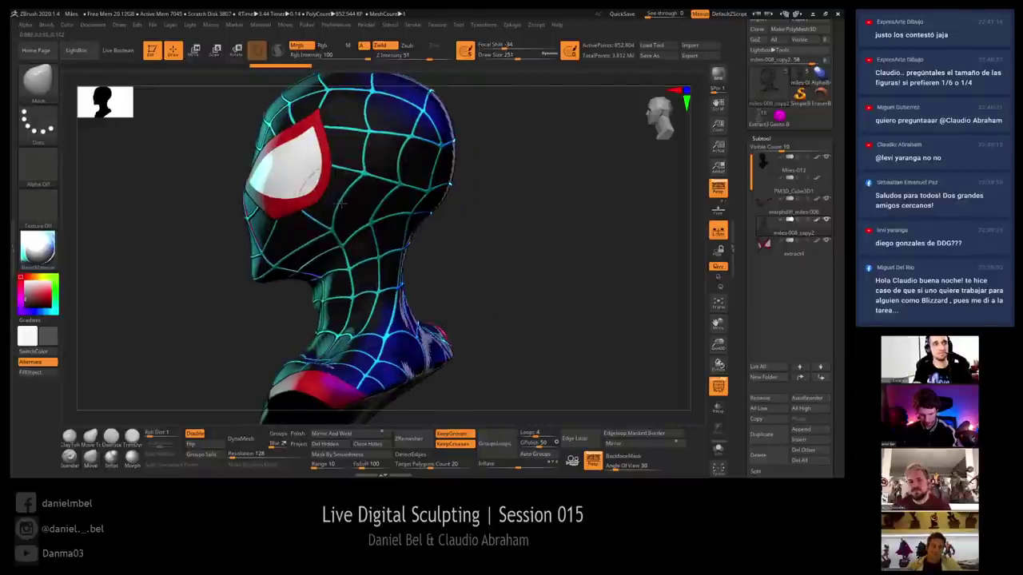
Set the Move brush's draw size to 217 and adjust the lower face of the painted bust
right_click_drag(265, 249, 262, 214)
key("s")
mouse_move(305, 249)
left_mouse_down()
mouse_move(292, 233)
mouse_move(230, 246)
left_mouse_up()
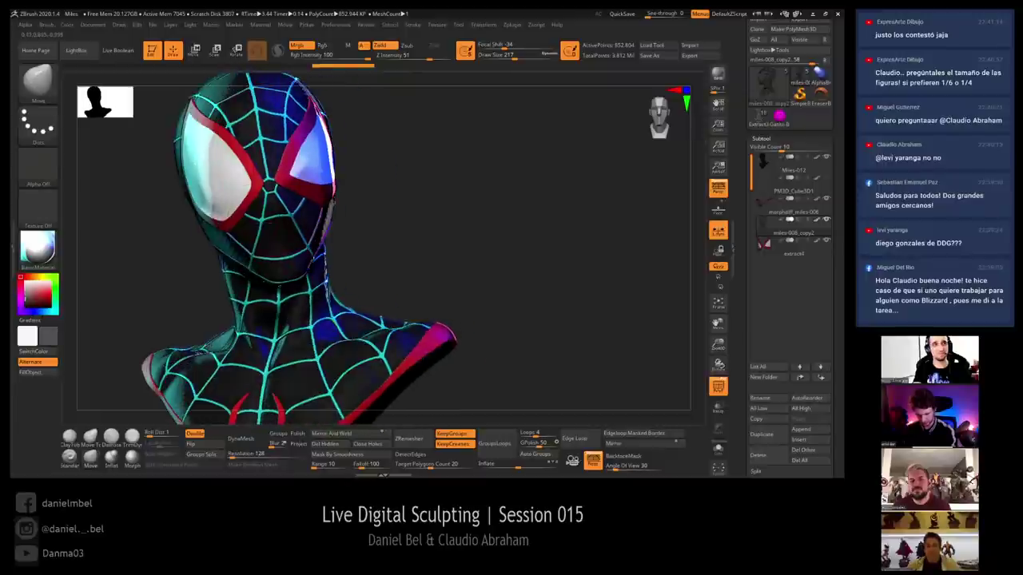
Resize the Move brush and nudge the web-covered forehead surface between the mask's eyes
mouse_move(232, 204)
right_mouse_down("ctrl")
mouse_move(267, 242)
mouse_move(276, 215)
right_mouse_up("ctrl")
key("s")
left_click_drag(241, 214, 218, 262)
mouse_move(185, 273)
right_mouse_down()
mouse_move(302, 225)
mouse_move(308, 212)
mouse_move(314, 238)
mouse_move(288, 134)
mouse_move(272, 206)
right_mouse_up()
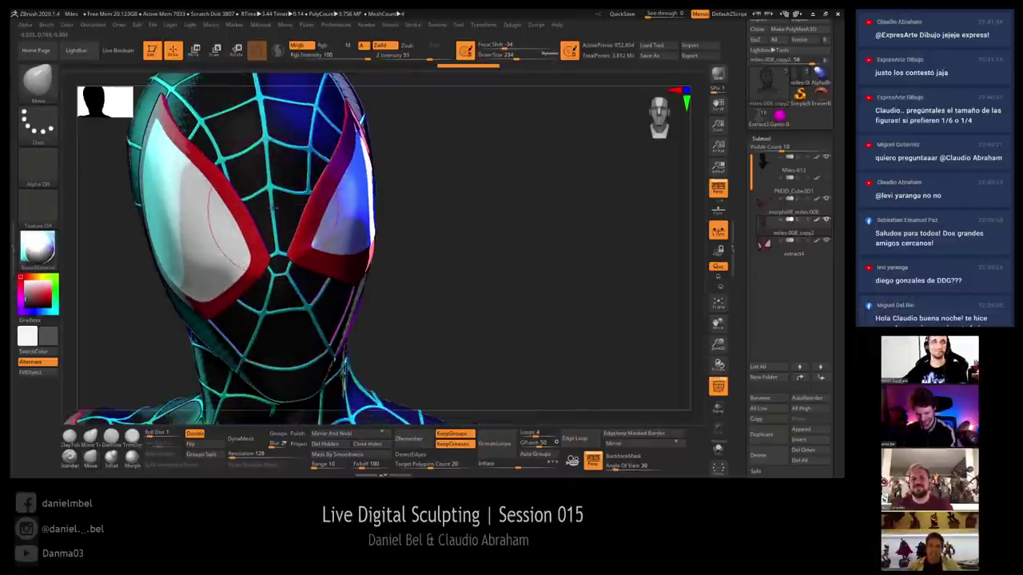
mouse_move(274, 208)
left_mouse_down()
mouse_move(278, 195)
mouse_move(256, 194)
left_mouse_up()
right_click_drag(257, 207, 263, 234, "alt")
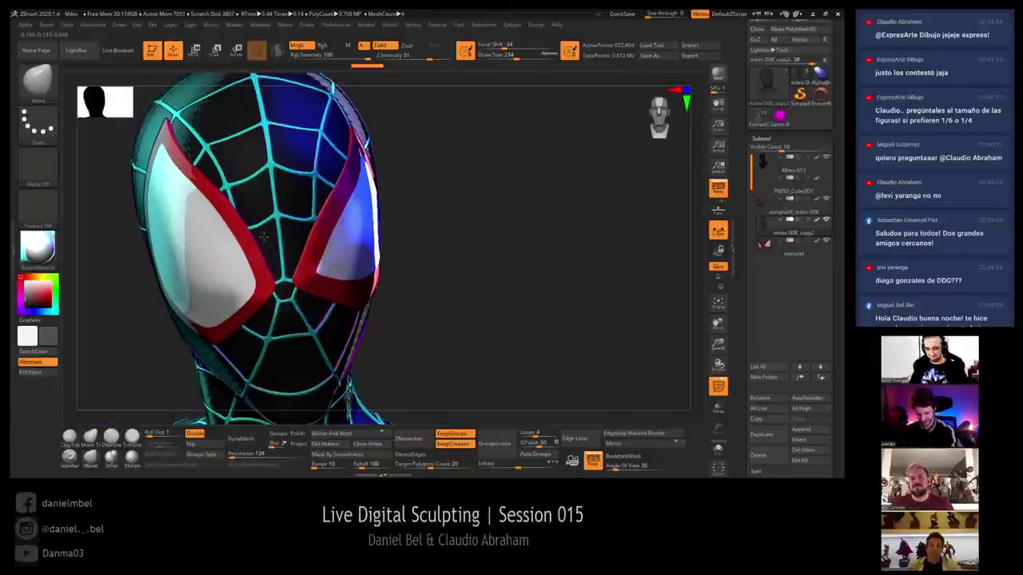
left_click_drag(264, 232, 273, 190)
Examine the forehead, brow and overall head shape from above, below and three-quarter views
key("s")
key("bracketleft")
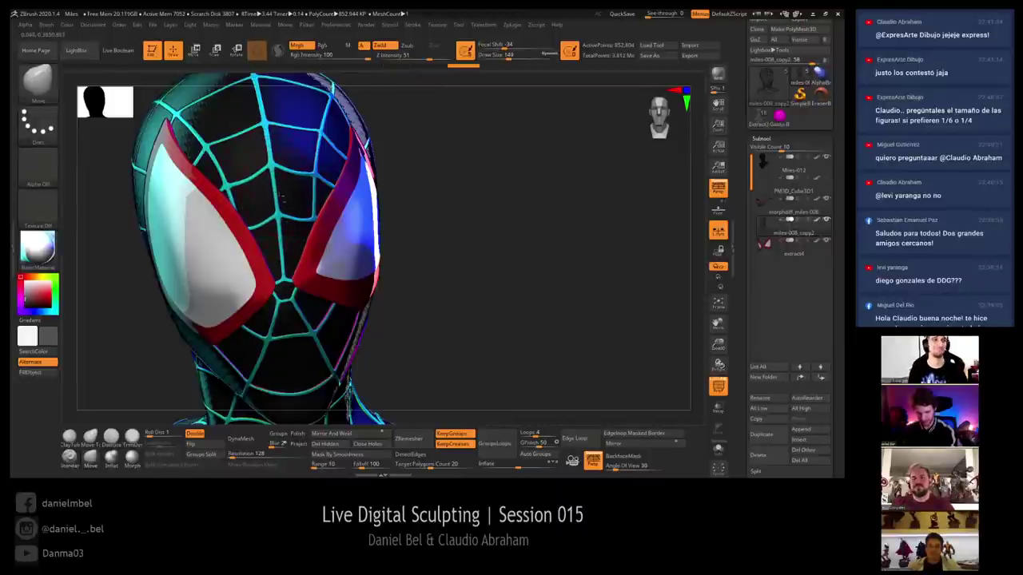
right_click_drag(270, 192, 270, 250, "alt")
right_click_drag(175, 181, 187, 165)
key("s")
left_click_drag(188, 166, 193, 166)
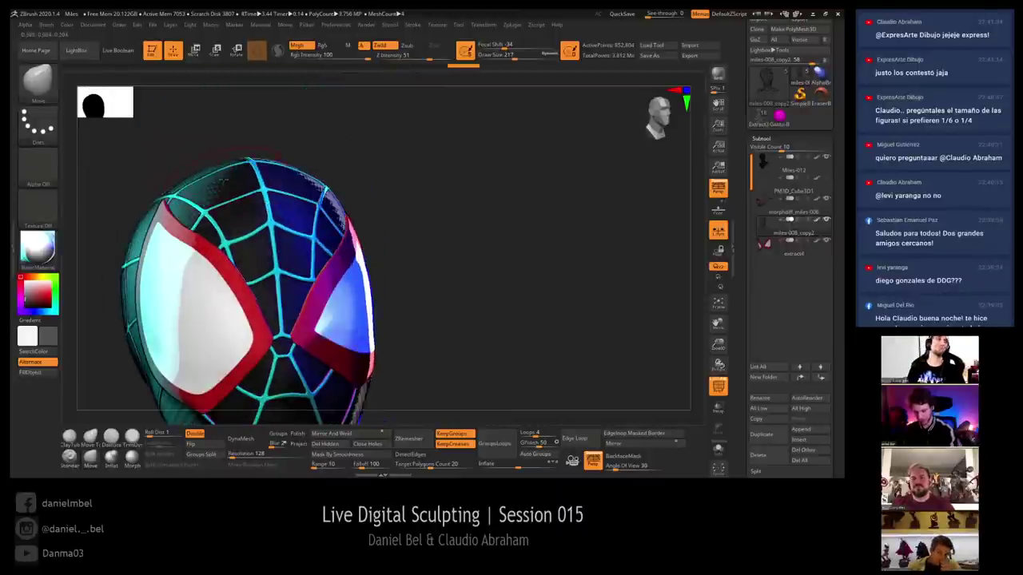
mouse_move(192, 138)
right_mouse_down()
mouse_move(198, 158)
mouse_move(200, 147)
right_mouse_up()
key("s")
left_click_drag(200, 147, 205, 147)
key("bracketleft")
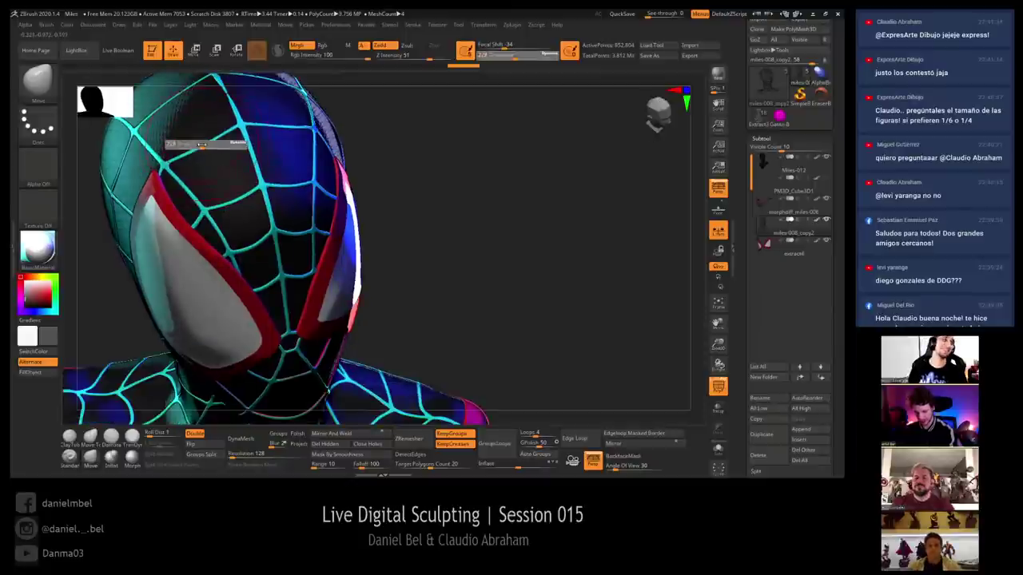
key("shift+d")
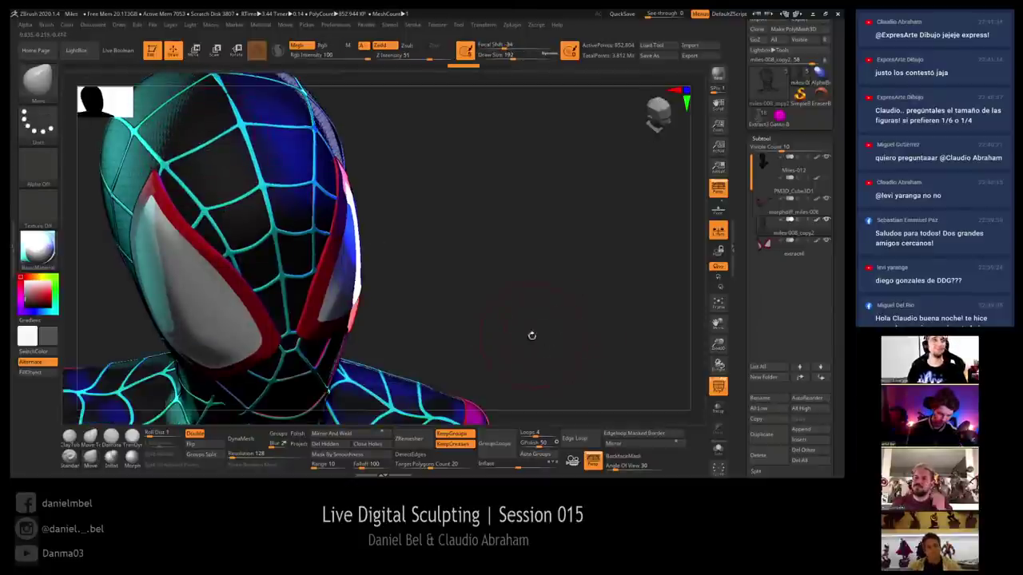
right_click_drag(543, 325, 537, 315, "ctrl")
right_click_drag(538, 315, 521, 296)
mouse_move(526, 288)
left_mouse_down()
mouse_move(549, 291)
mouse_move(529, 257)
mouse_move(539, 273)
left_mouse_up()
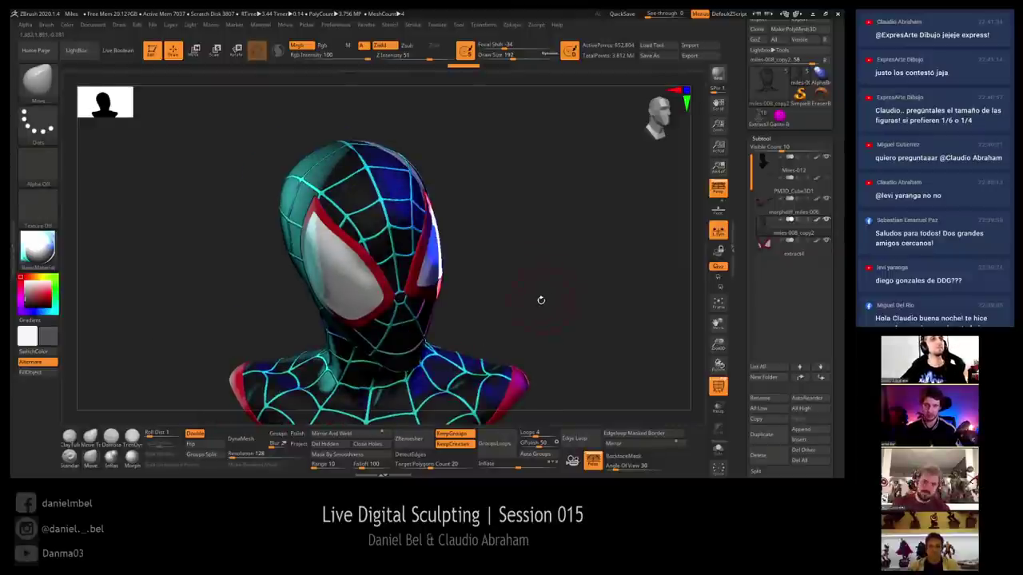
Enlarge the Move brush to 453 and reshape the side of the head above the character's right eye
key("s")
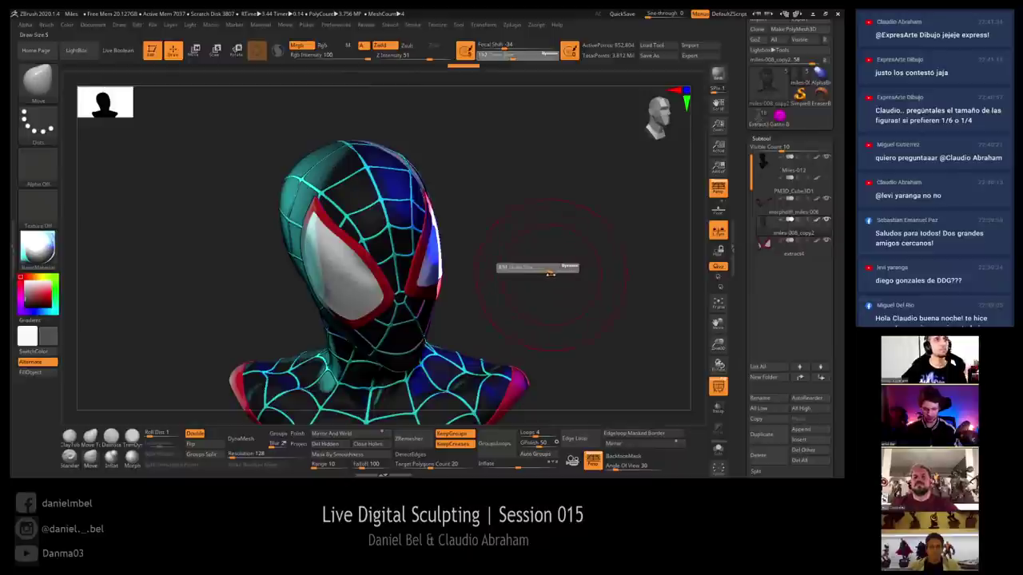
left_click(550, 273)
left_click_drag(549, 273, 552, 275)
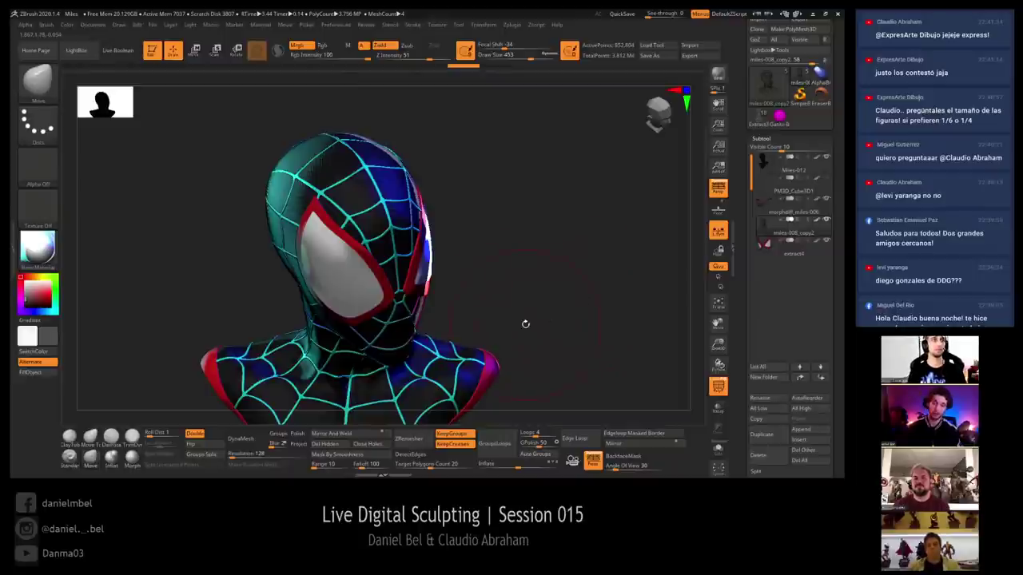
left_click_drag(565, 282, 527, 253)
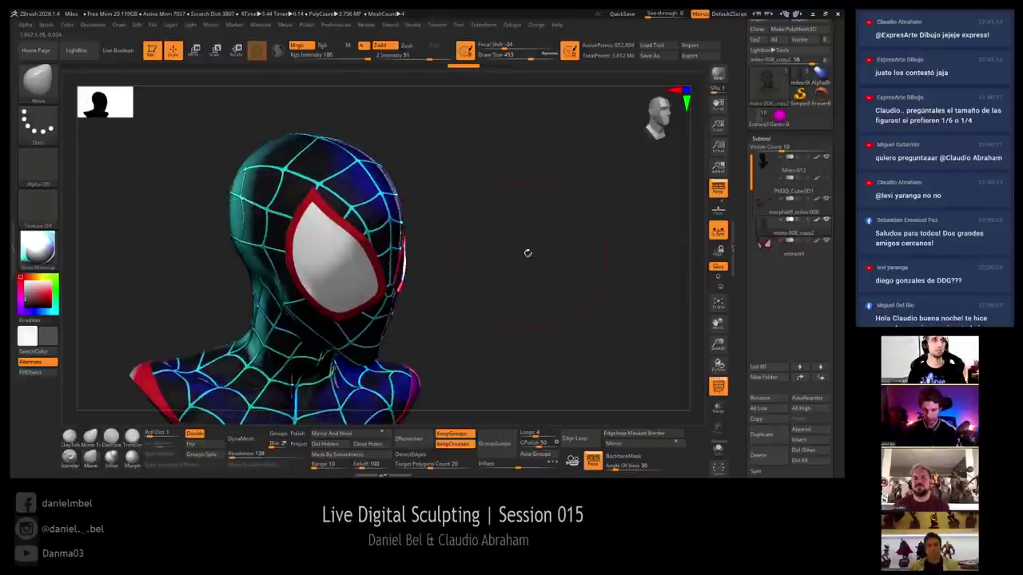
left_click_drag(290, 187, 316, 150)
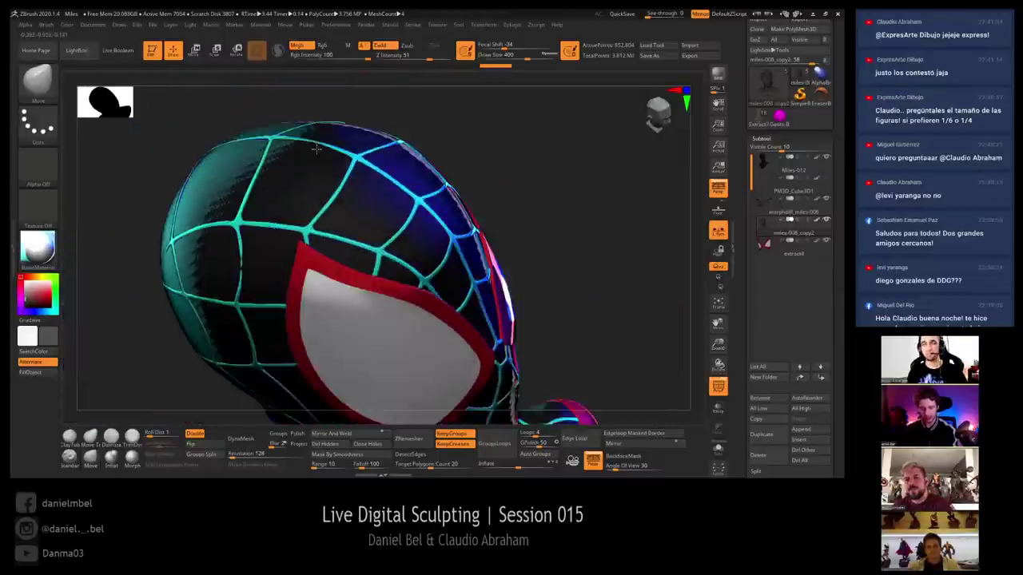
Reduce the Move brush to 280 and adjust the outline at the rear of the crown
right_click_drag(317, 149, 205, 140)
key("s")
left_click(276, 143)
key("s")
left_click(272, 139)
key("s")
left_click(200, 141)
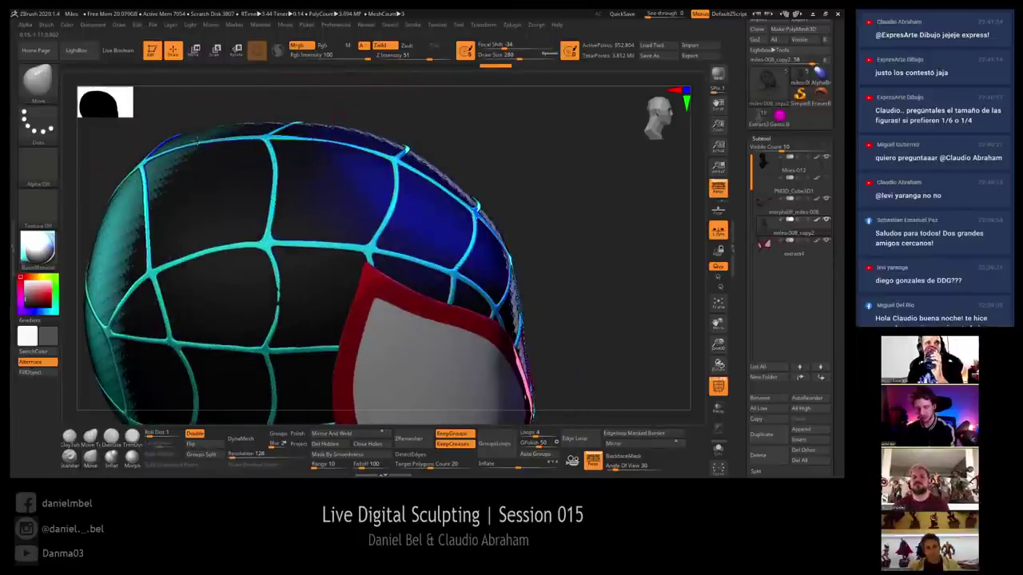
left_click_drag(198, 140, 201, 149)
Set the Move brush to 299 and adjust the upper side of the head around the web junction above the eye
right_click_drag(248, 167, 262, 152)
key("s")
left_click(128, 178)
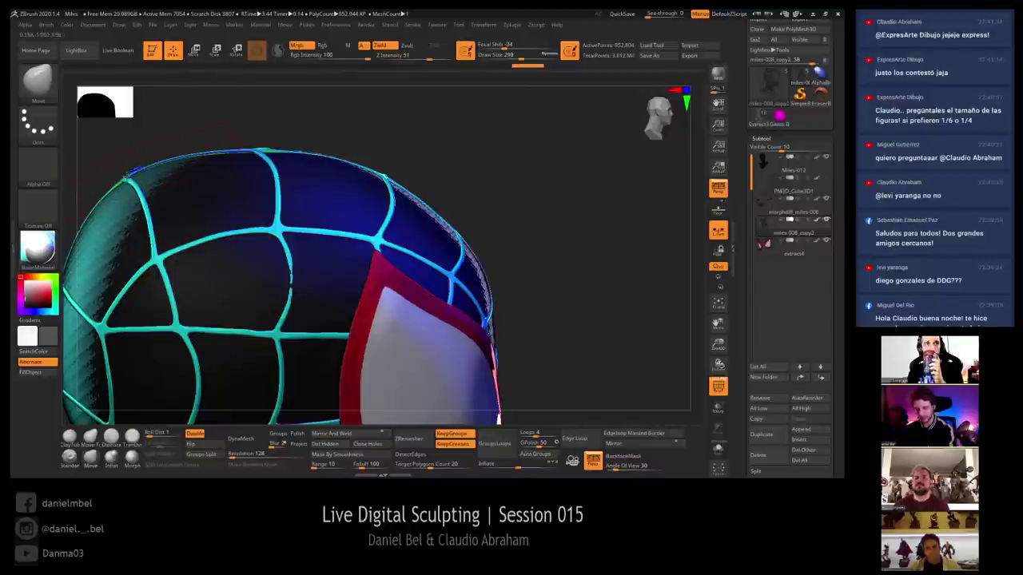
left_click(308, 233)
right_click_drag(315, 230, 286, 248)
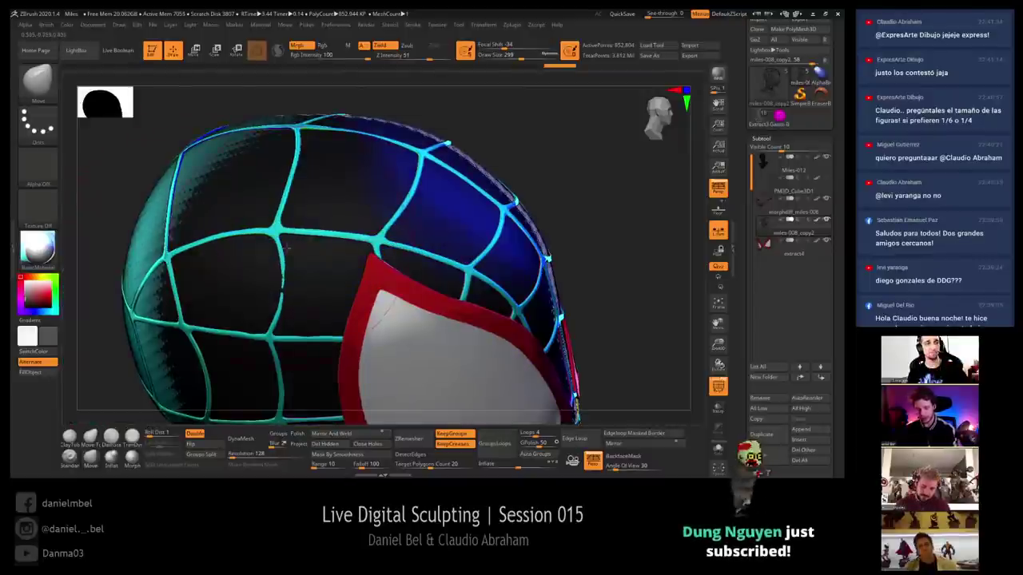
Set the Move brush to 251 and correct the vertical web line on the side of the head behind the eye
key("s")
left_click(282, 291)
left_click_drag(282, 292, 285, 291)
right_click_drag(435, 310, 358, 316)
right_click_drag(608, 188, 480, 183)
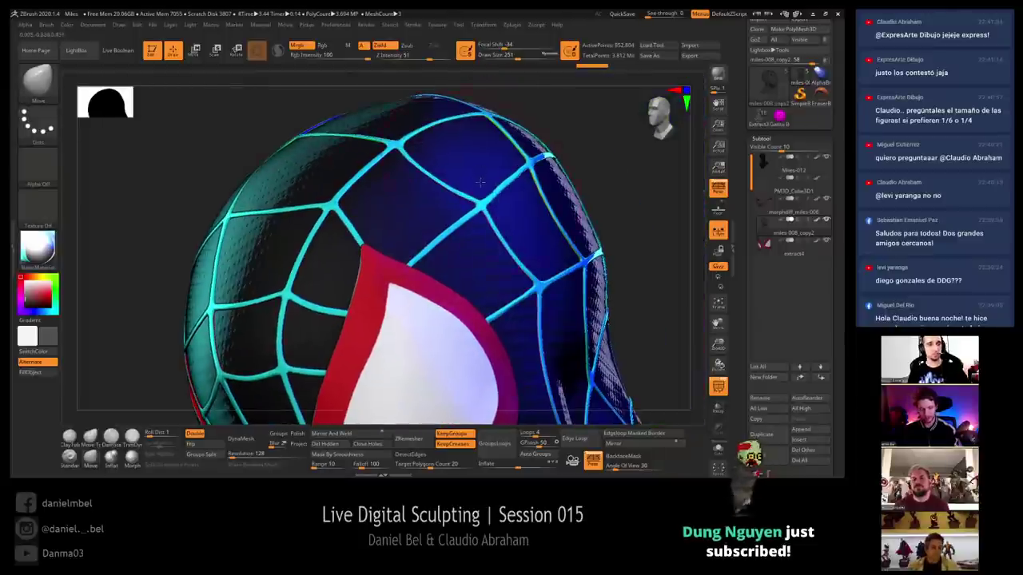
Set the Move brush to 257 and refine the upper crown and temple area of the head
right_click_drag(375, 152, 427, 161)
key("s")
left_click(421, 163)
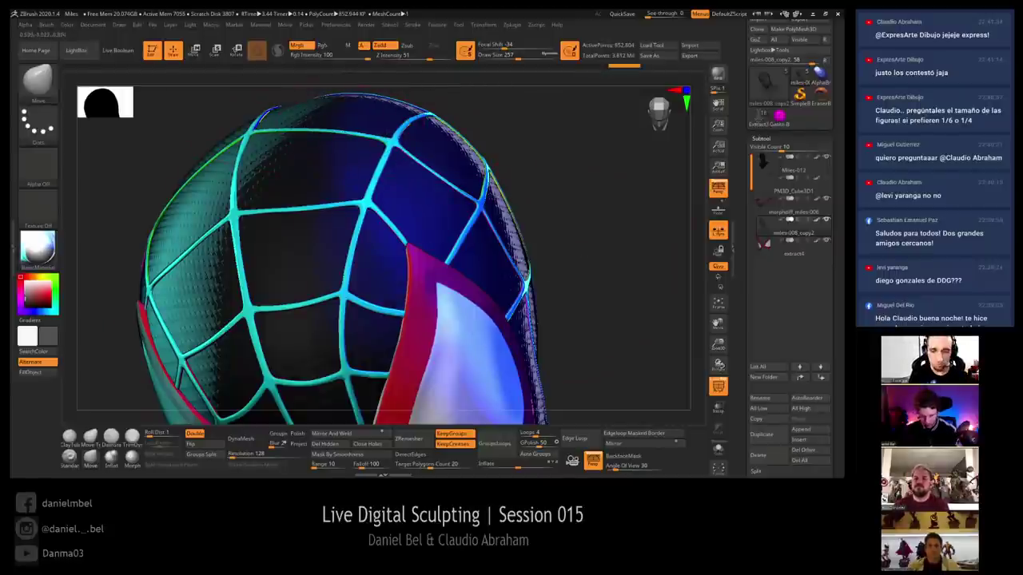
right_click_drag(473, 205, 470, 183, "ctrl")
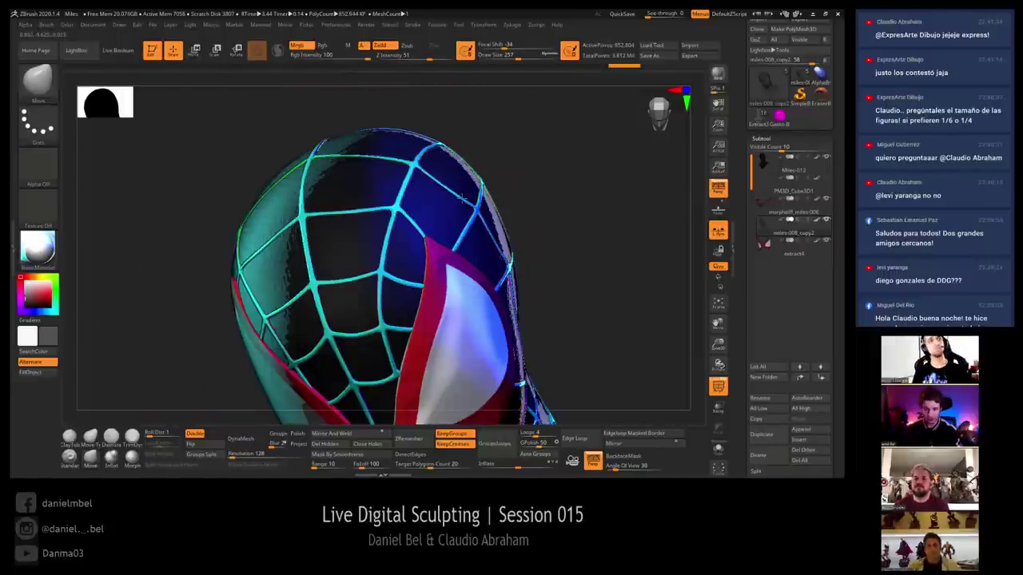
right_click_drag(523, 206, 464, 210)
mouse_move(462, 209)
left_mouse_down()
mouse_move(472, 179)
mouse_move(454, 174)
mouse_move(468, 175)
left_mouse_up()
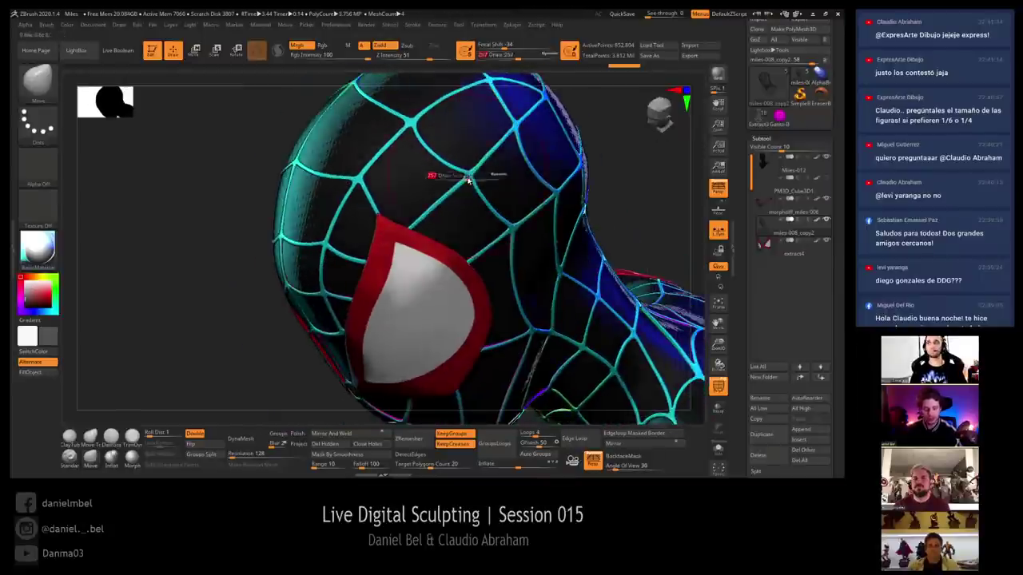
Turn off the polyframe display and reshape the back and side of the head with the Move brush
right_click_drag(460, 190, 427, 174)
key("shift+f")
right_click_drag(199, 168, 231, 165)
left_click_drag(195, 192, 142, 230)
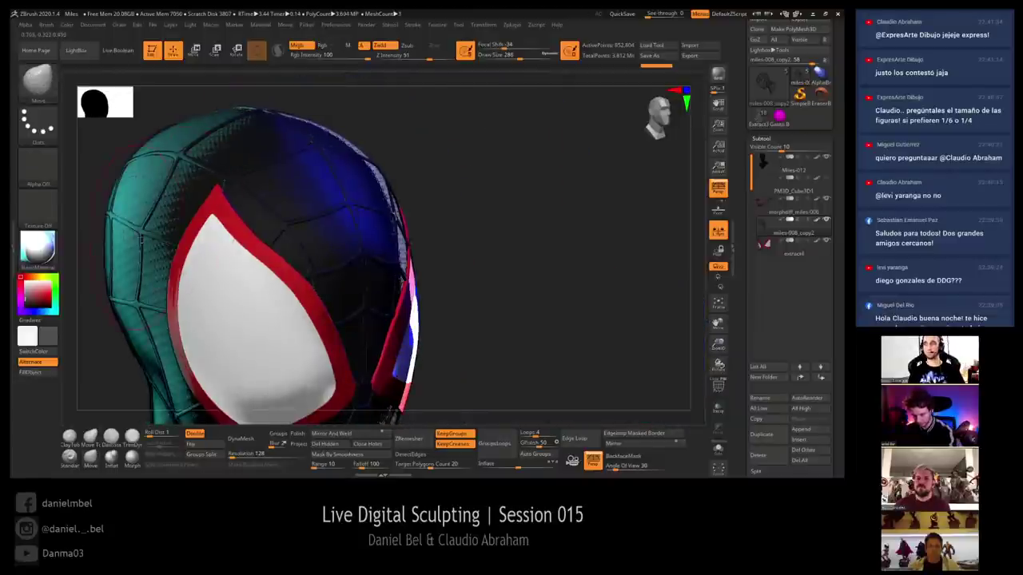
mouse_move(124, 274)
right_mouse_down()
mouse_move(165, 288)
mouse_move(205, 270)
right_mouse_up()
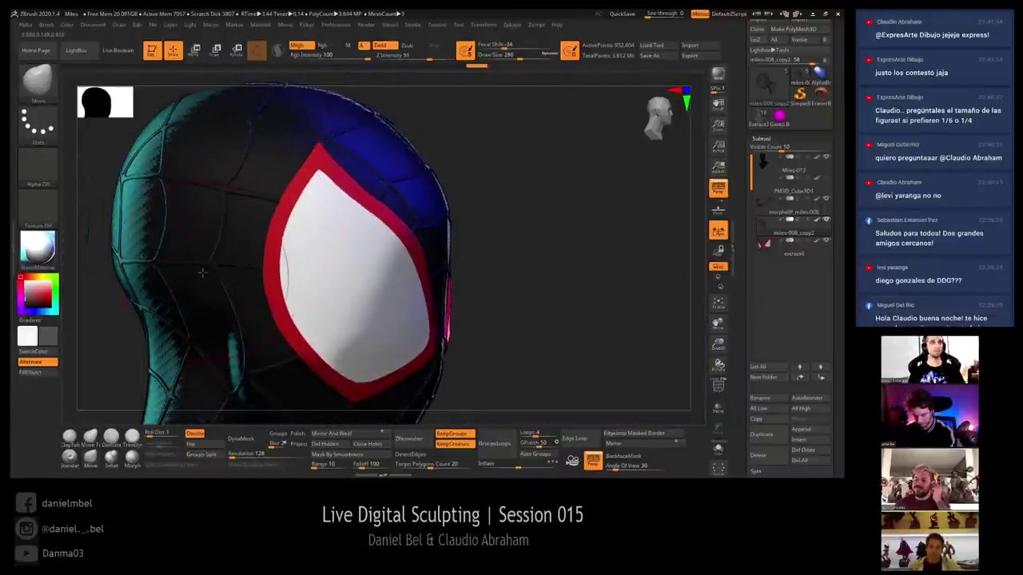
left_click_drag(220, 262, 305, 251)
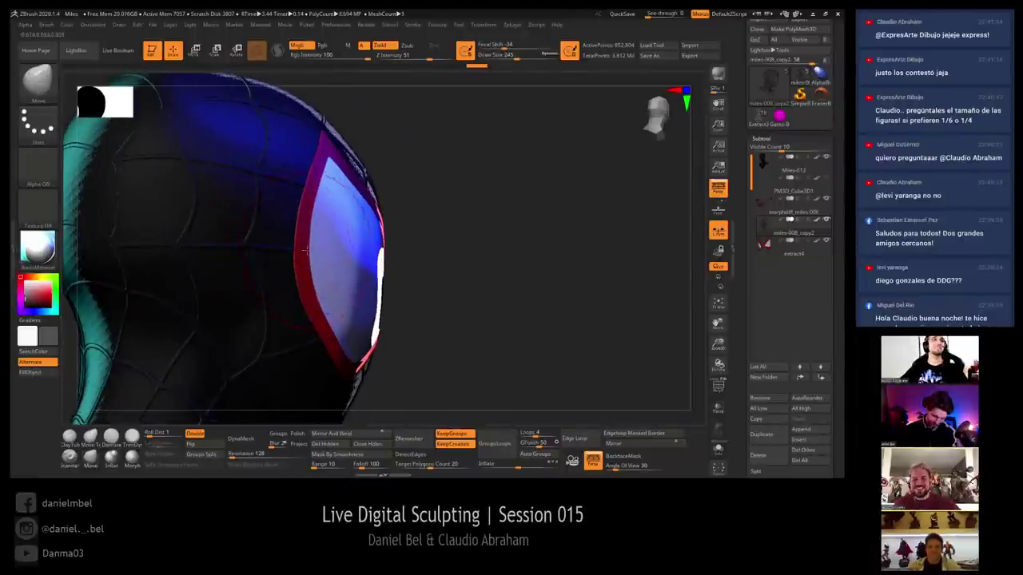
left_click_drag(534, 185, 469, 292)
Select the extract4 eyes subtool and mask the red eye frames, leaving the white lenses unmasked
left_click(374, 247, "alt")
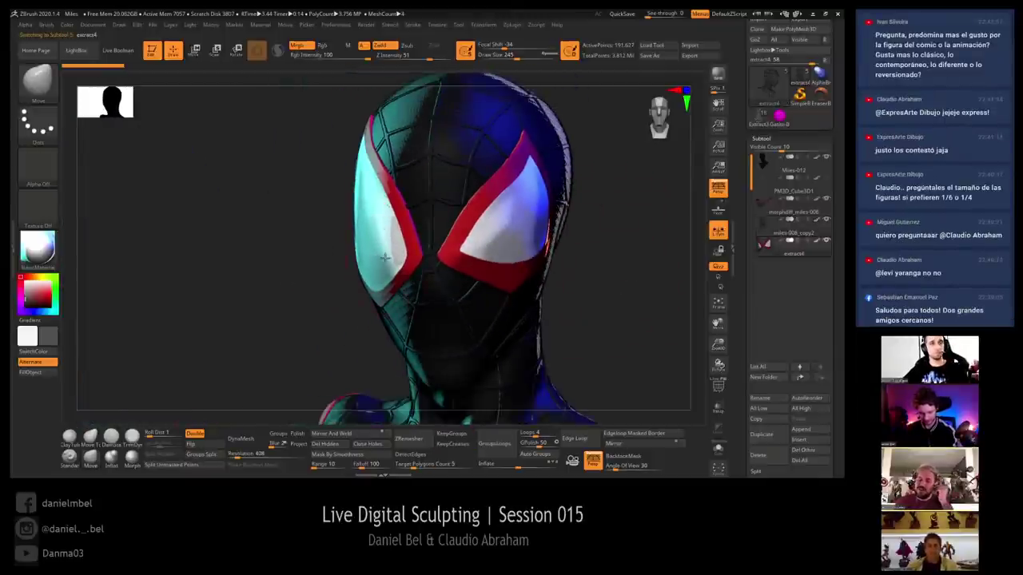
key("w")
mouse_move(385, 258)
right_mouse_down()
mouse_move(376, 247)
mouse_move(322, 262)
right_mouse_up()
left_click(375, 247, "ctrl")
key("q")
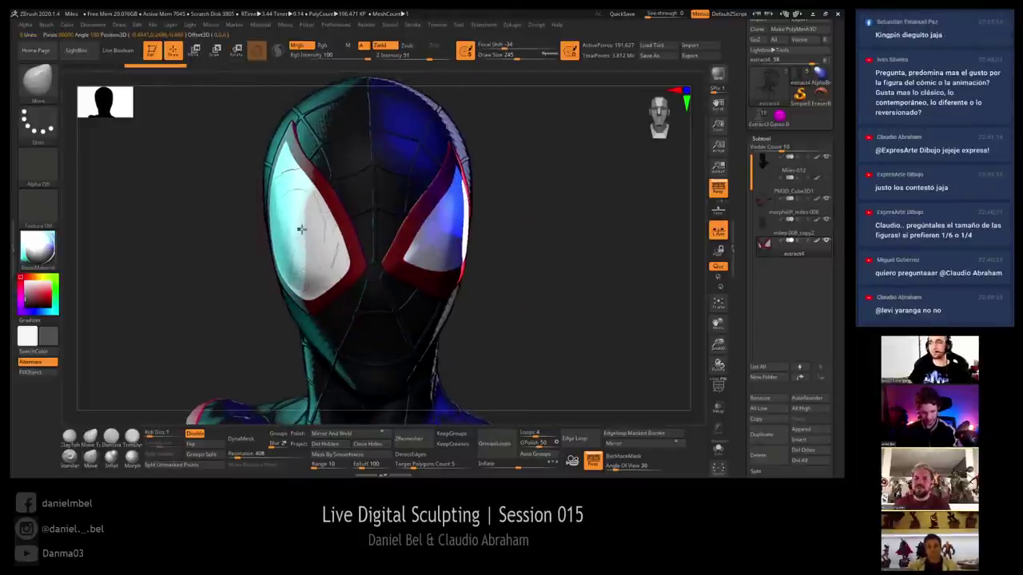
key("ctrl")
key("s")
left_click(304, 245)
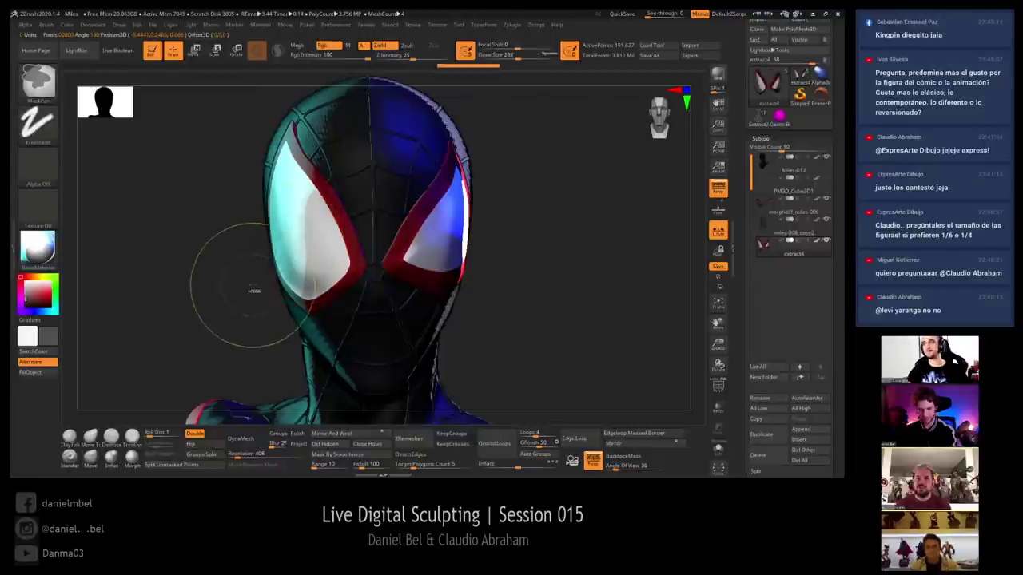
key("ctrl+i")
left_click(271, 274, "ctrl")
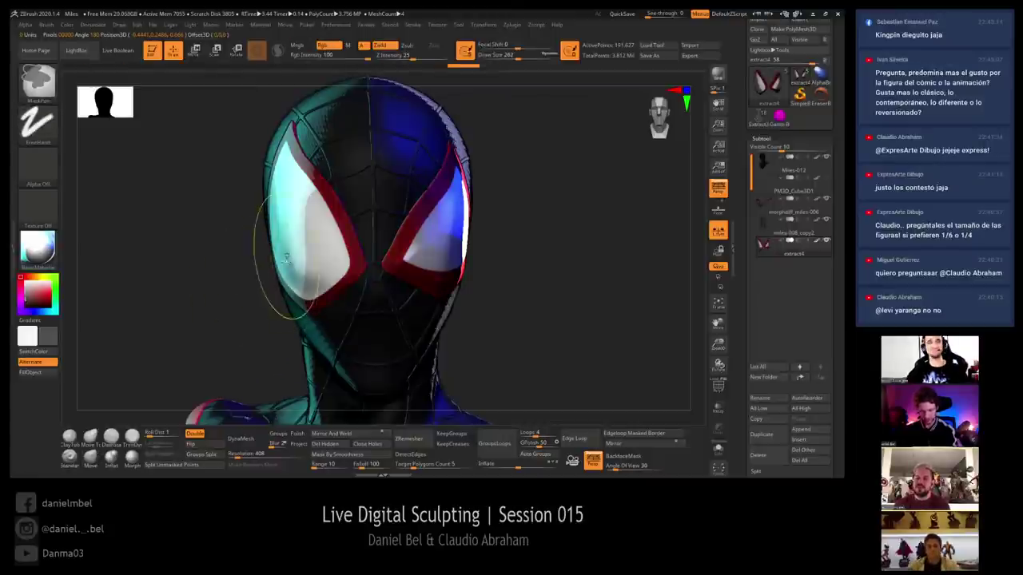
key("w")
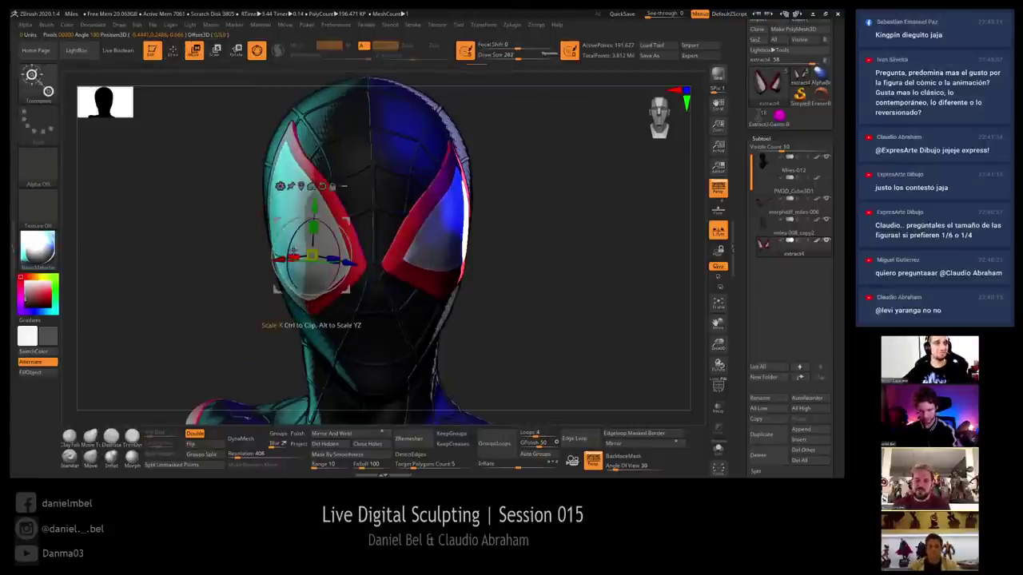
left_click(495, 227, "ctrl")
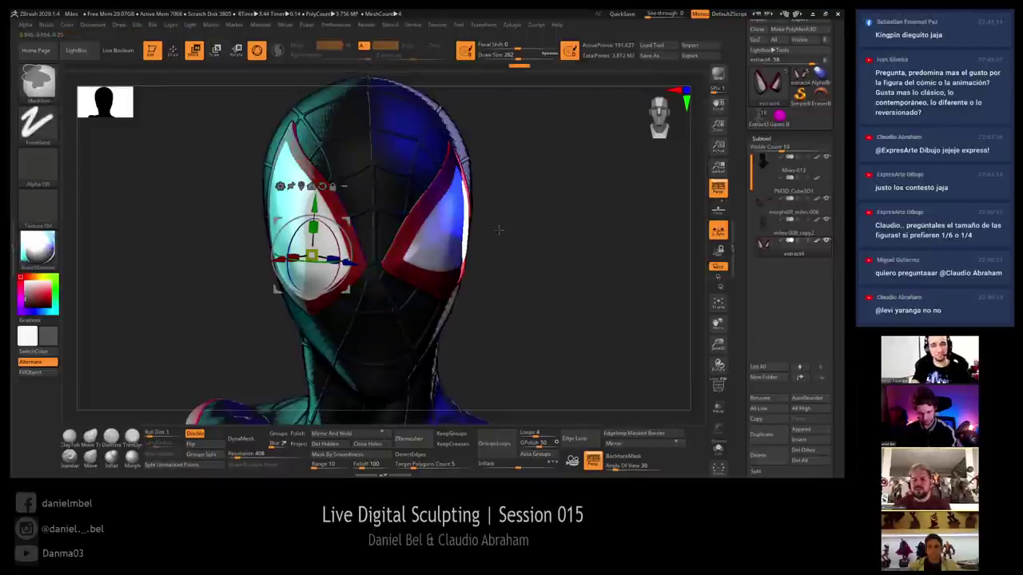
Mask the character's whole left eye and place the transform gizmo on the unmasked right lens
key("q")
left_click_drag(521, 112, 372, 362, "ctrl")
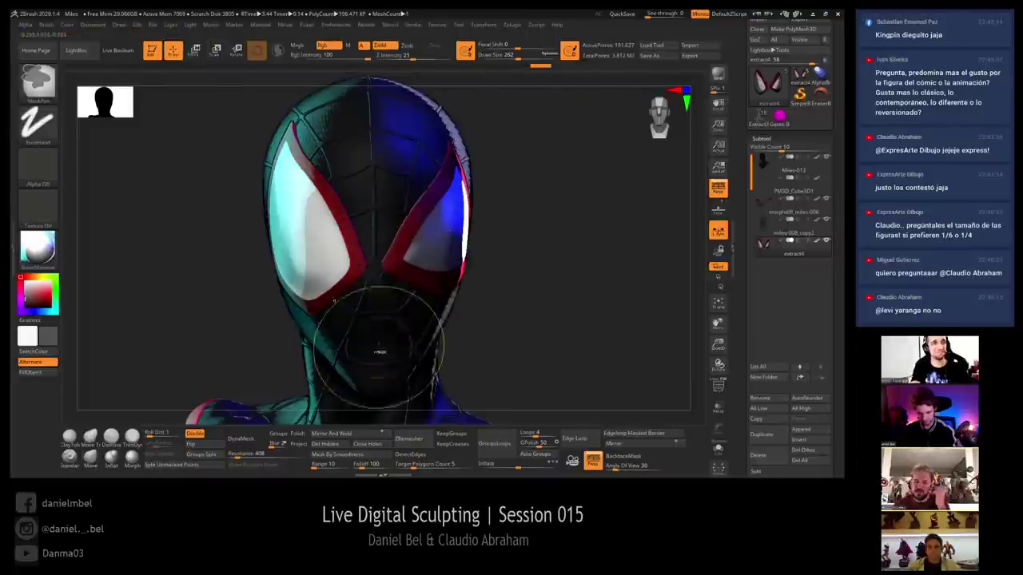
key("w")
right_click_drag(302, 249, 380, 253, "ctrl")
left_click(289, 225, "alt")
Move the character's right lens slightly outward along the gizmo's red axis and check its fit from the side
left_click_drag(381, 255, 271, 250)
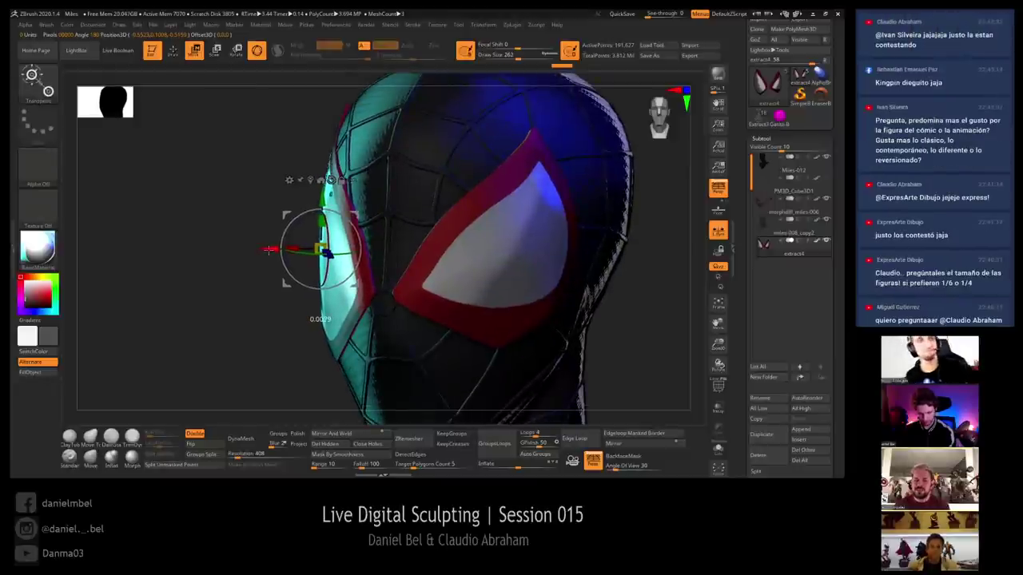
left_click_drag(233, 355, 243, 345)
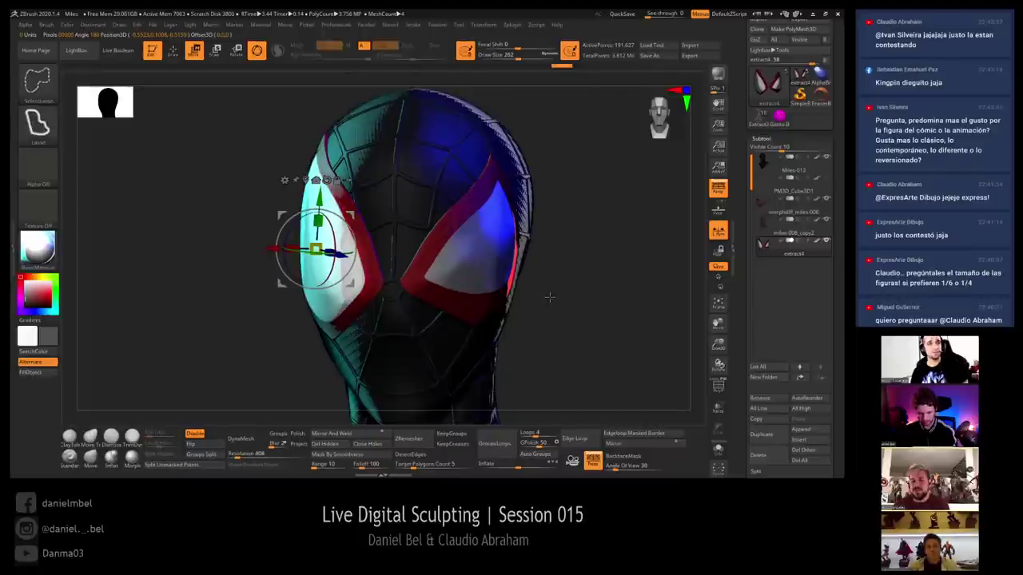
mouse_move(548, 297)
left_mouse_down()
mouse_move(558, 298)
mouse_move(374, 252)
left_mouse_up()
key("ctrl")
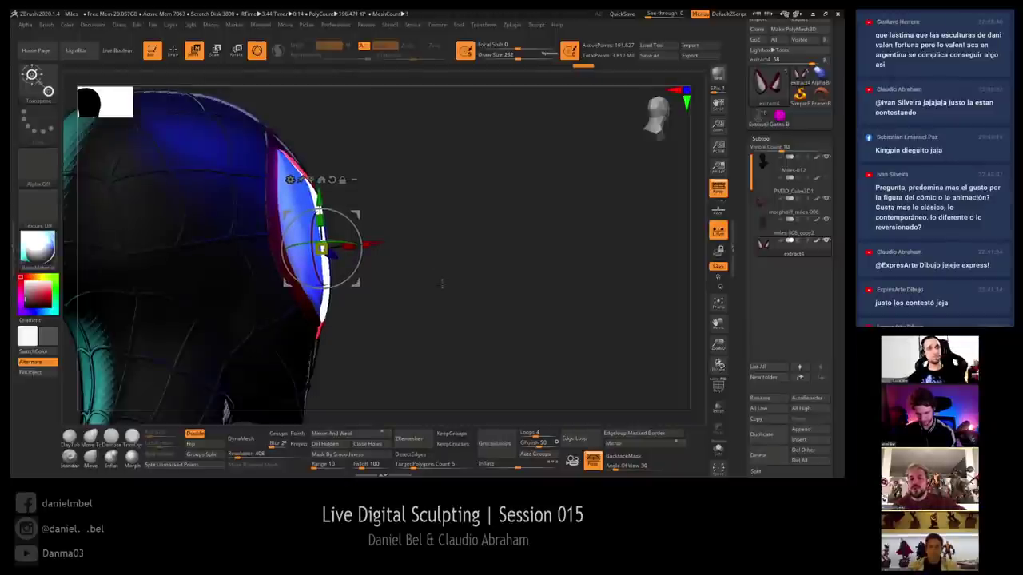
mouse_move(441, 284)
right_mouse_down()
mouse_move(436, 257)
mouse_move(447, 240)
mouse_move(470, 274)
mouse_move(452, 272)
mouse_move(541, 263)
mouse_move(472, 272)
right_mouse_up()
Mask the eye frames again by isolating the lens polygroup, and return to Draw mode
key("q")
key("r")
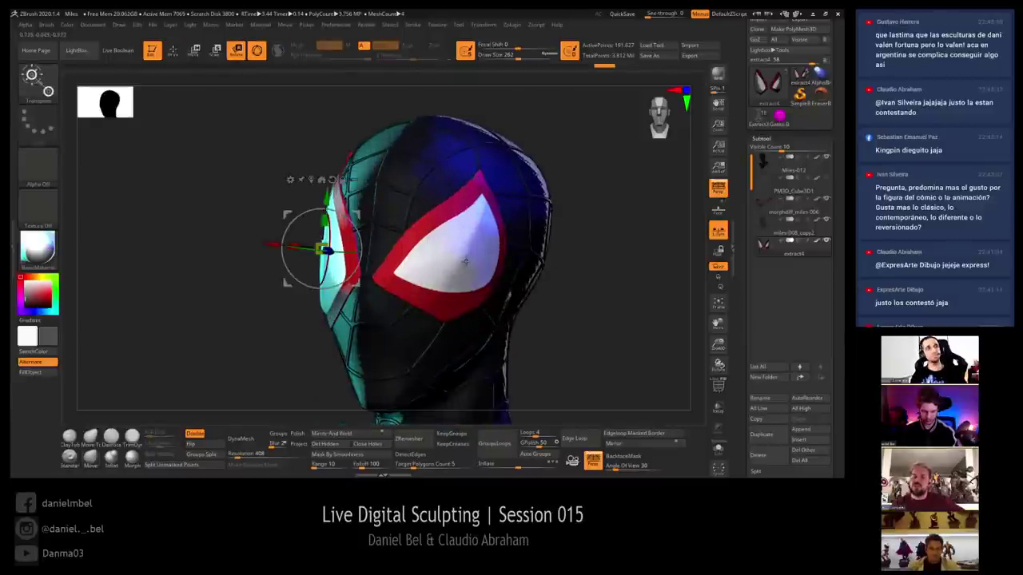
left_click(465, 261, "ctrl")
key("q")
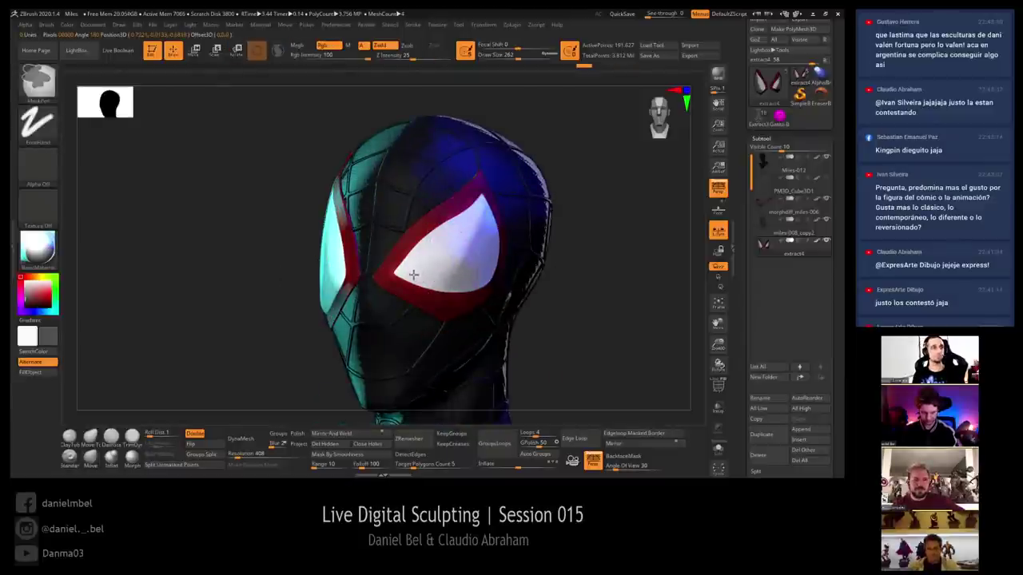
Mask the character's whole right eye so that only the left lens stays editable
right_click_drag(573, 285, 575, 276)
mouse_move(233, 133)
left_mouse_down("ctrl")
mouse_move(252, 235)
mouse_move(354, 366)
mouse_move(375, 370)
left_mouse_up("ctrl")
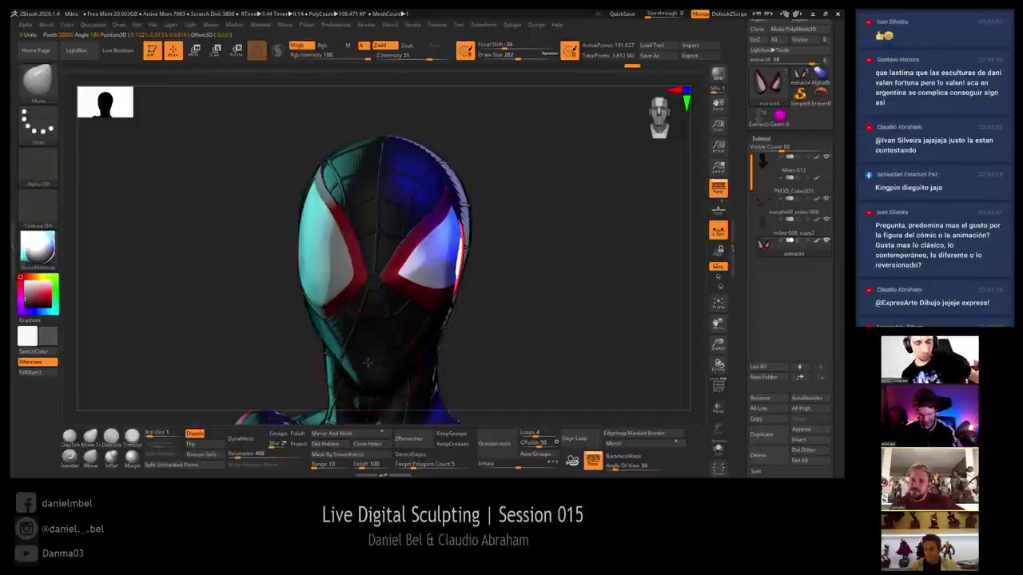
right_click_drag(543, 277, 540, 270, "ctrl")
left_click(541, 270, "ctrl")
left_click(513, 256, "ctrl")
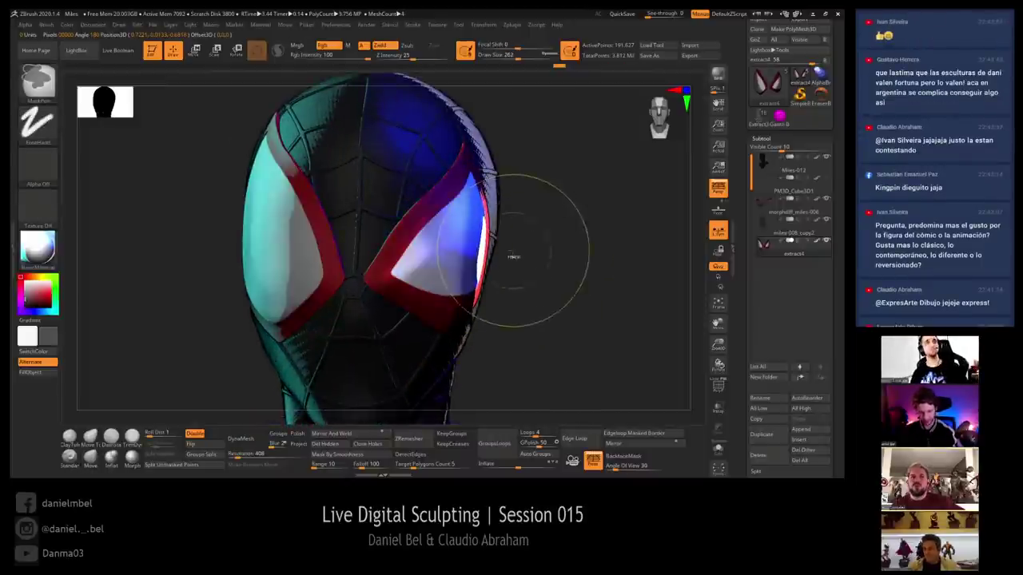
Place the transform gizmo on the character's unmasked left lens and move the lens slightly outward along the red axis
key("w")
mouse_move(539, 228)
right_mouse_down("ctrl")
mouse_move(579, 316)
mouse_move(582, 351)
mouse_move(629, 315)
mouse_move(596, 256)
right_mouse_up("ctrl")
left_click(454, 204, "alt")
left_click_drag(503, 201, 509, 202)
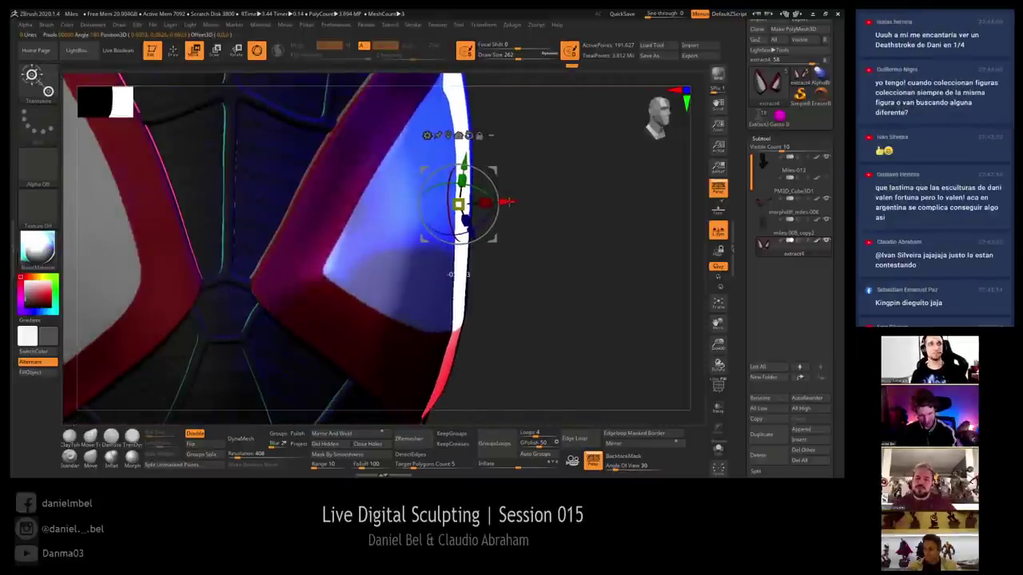
key("q")
right_click_drag(505, 201, 535, 239)
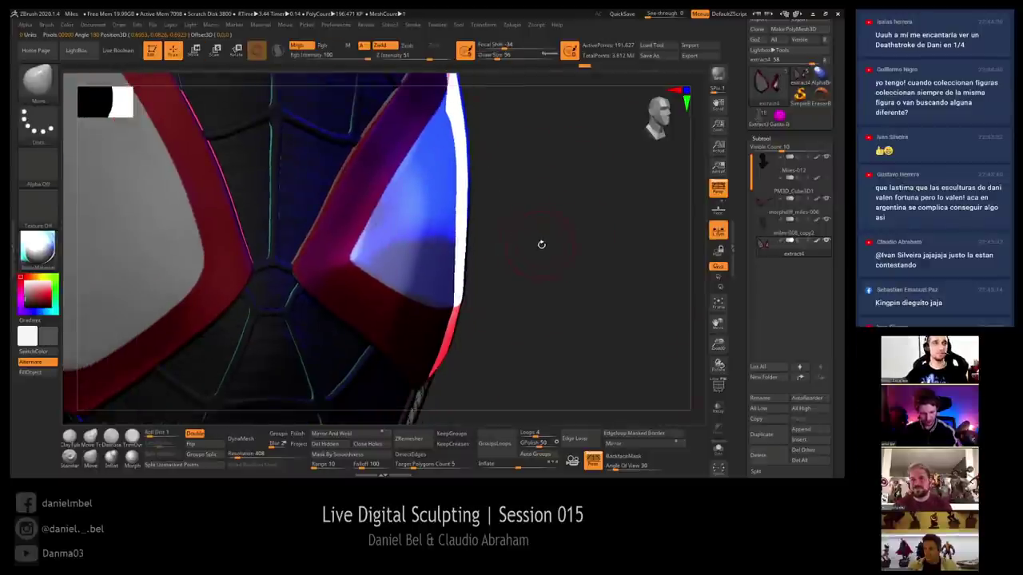
Check the left lens from the far side and nudge it slightly further outward with the gizmo
key("s")
left_click_drag(543, 245, 546, 248)
mouse_move(546, 248)
right_mouse_down("shift")
mouse_move(568, 255)
mouse_move(574, 223)
mouse_move(583, 232)
mouse_move(573, 240)
mouse_move(545, 209)
right_mouse_up("shift")
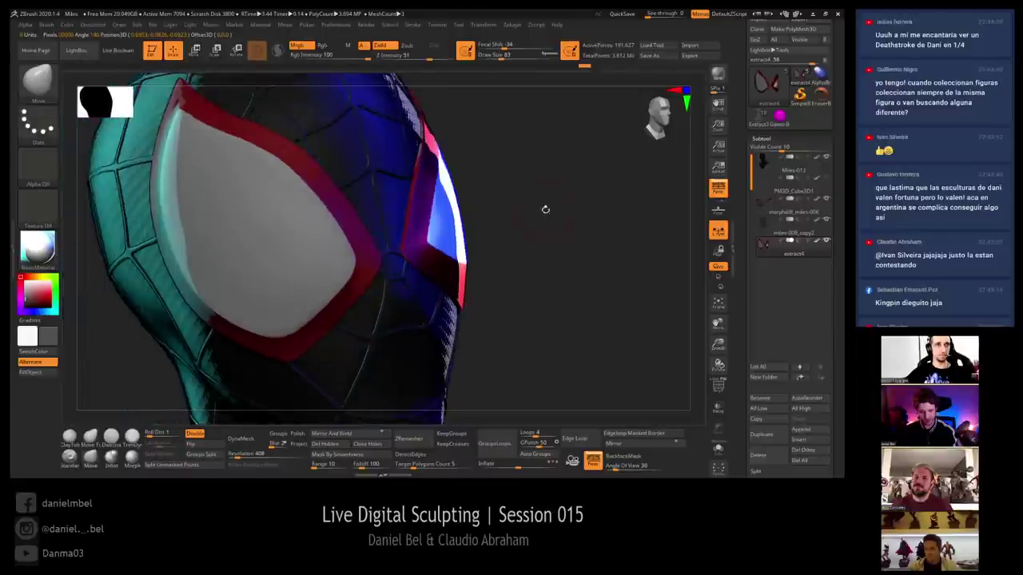
key("w")
left_click_drag(511, 189, 513, 189)
key("q")
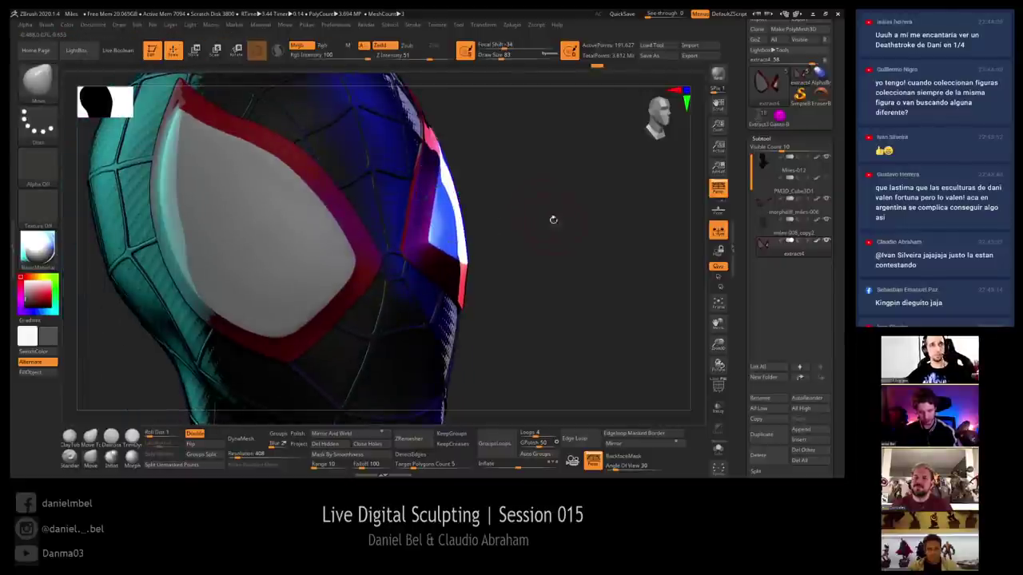
Adjust the left lens's outer edge with the Move brush and clear the mask from the eyes
mouse_move(553, 219)
right_mouse_down()
mouse_move(555, 231)
mouse_move(541, 237)
mouse_move(507, 203)
right_mouse_up()
key("s")
left_click_drag(469, 194, 488, 191)
left_click_drag(577, 224, 599, 255, "ctrl")
mouse_move(599, 256)
right_mouse_down()
mouse_move(609, 249)
mouse_move(588, 240)
right_mouse_up()
key("s")
left_click_drag(437, 193, 445, 191)
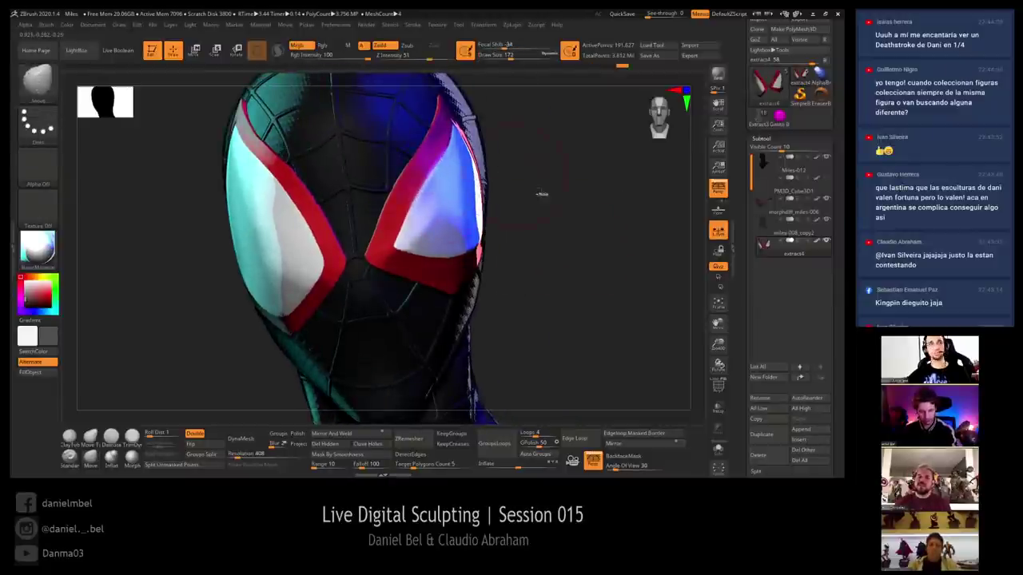
Choose Smooth Groups as the smoothing brush and smooth the borders between the lenses and their red frames
left_click(38, 81)
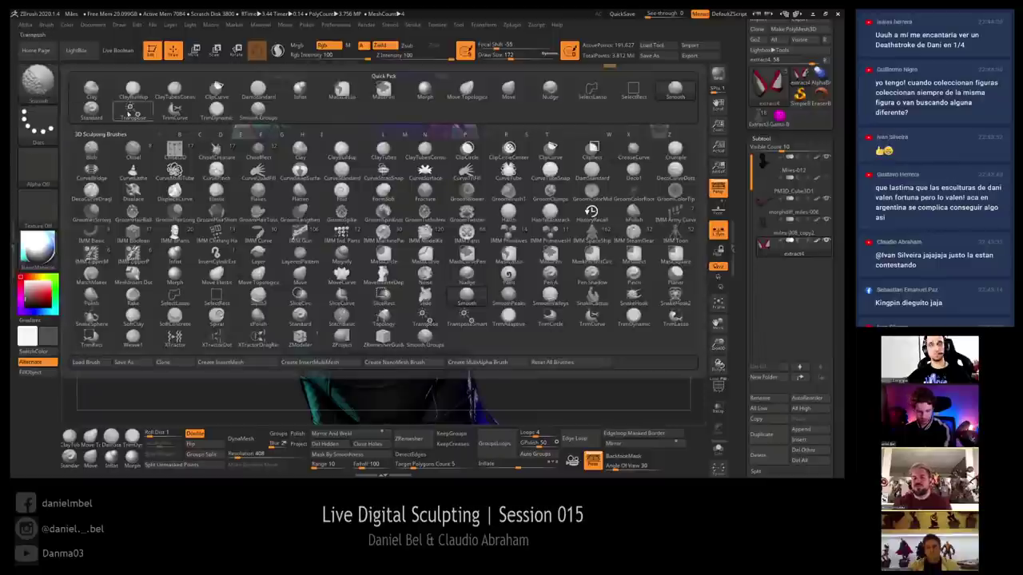
left_click(261, 117)
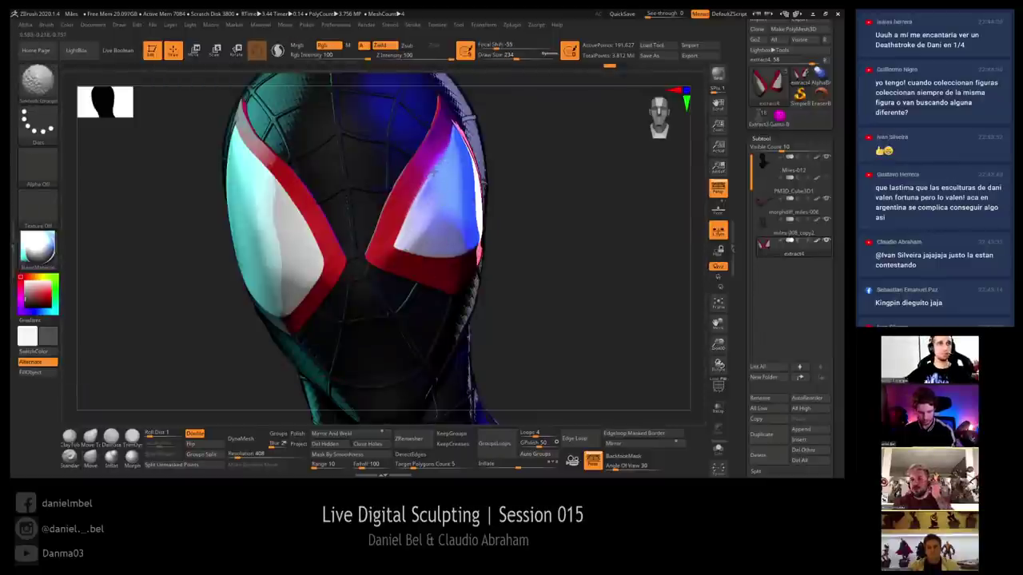
left_click_drag(550, 234, 475, 182)
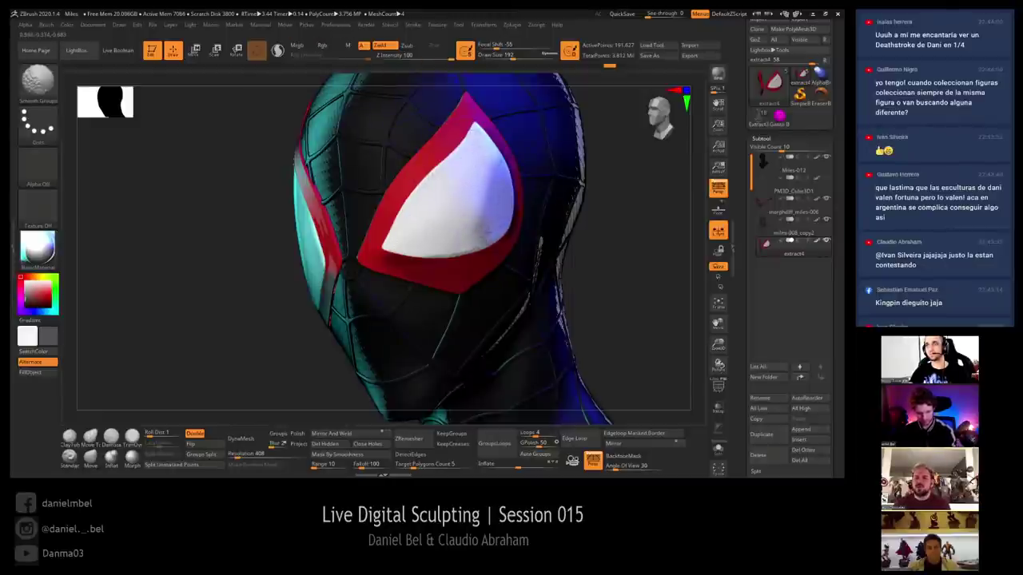
left_click_drag(274, 343, 338, 242)
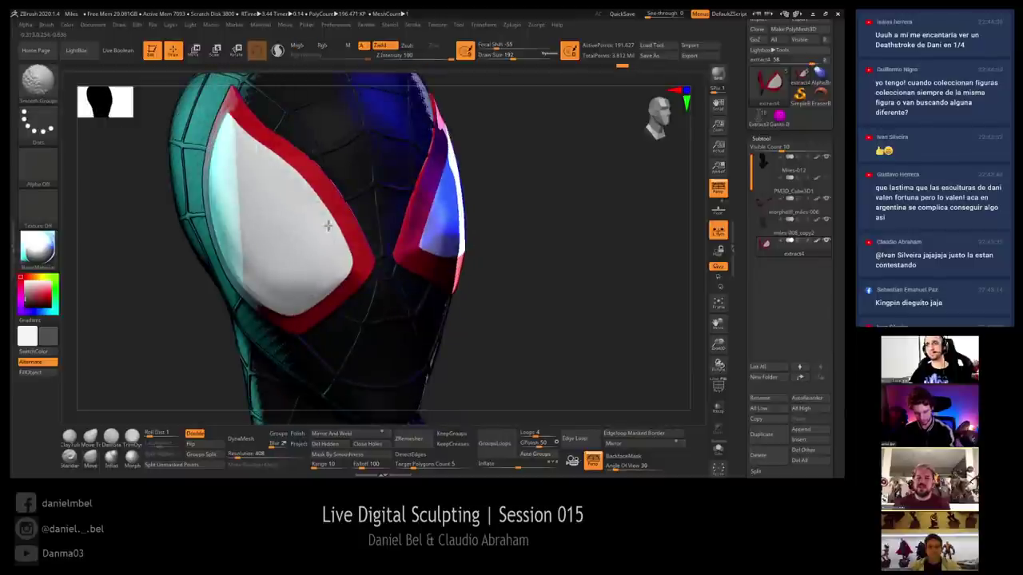
left_click_drag(504, 244, 208, 200)
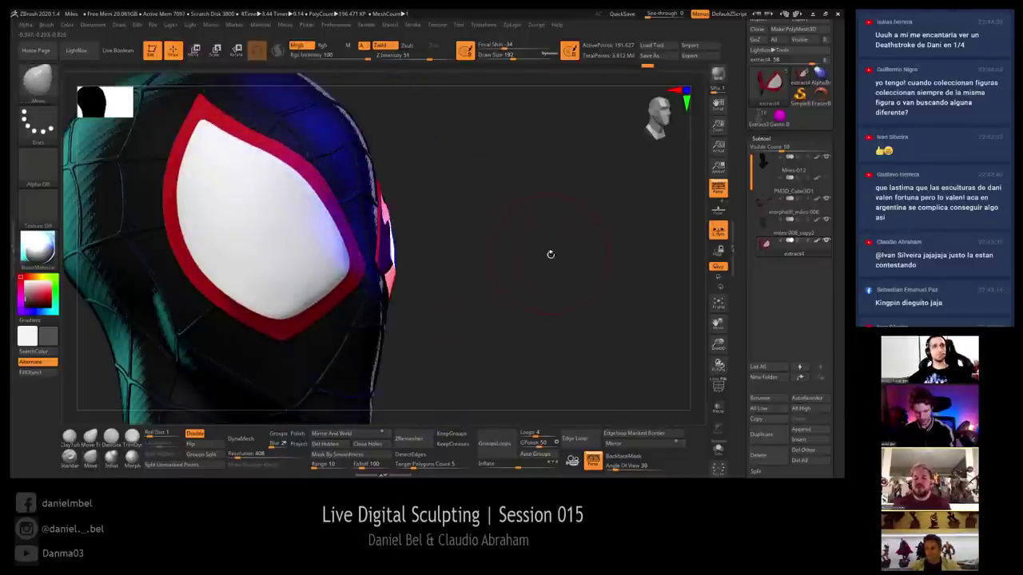
Continue refining both eyes from several angles, alternating Smooth Groups and Move strokes along the lens and frame edges
left_click_drag(548, 253, 566, 254)
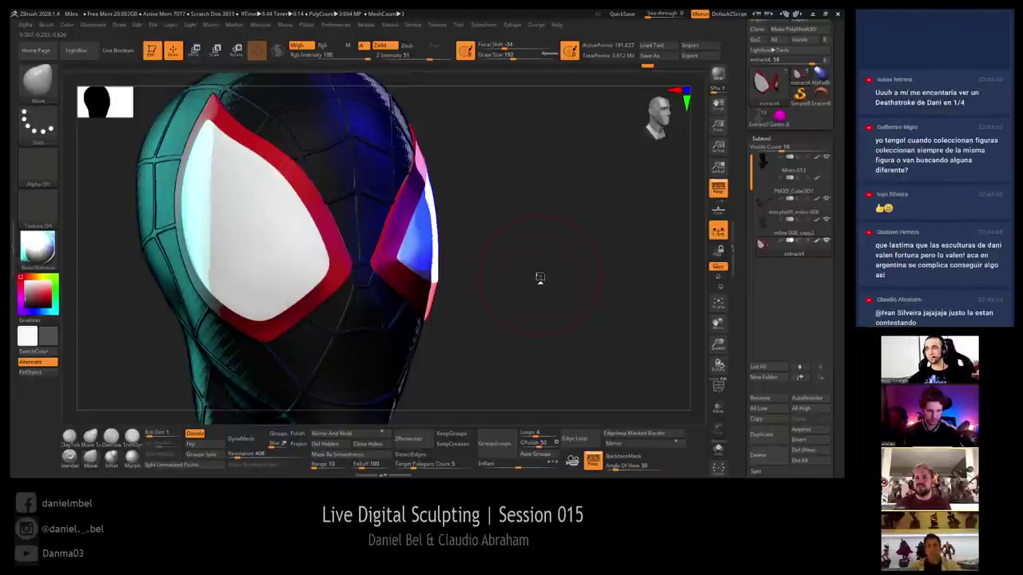
left_click_drag(539, 277, 399, 222)
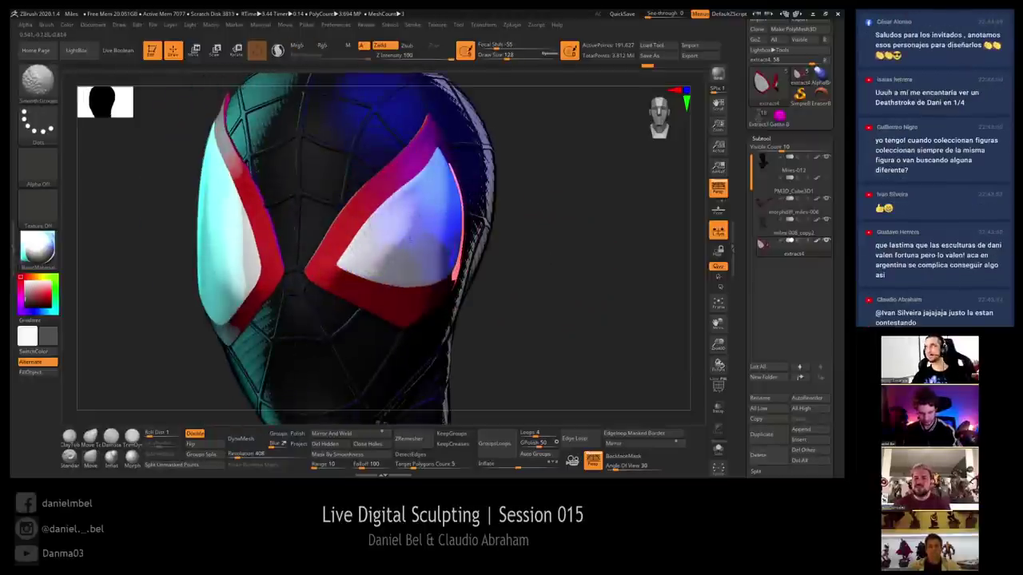
mouse_move(520, 224)
left_mouse_down()
mouse_move(566, 242)
mouse_move(574, 234)
left_mouse_up()
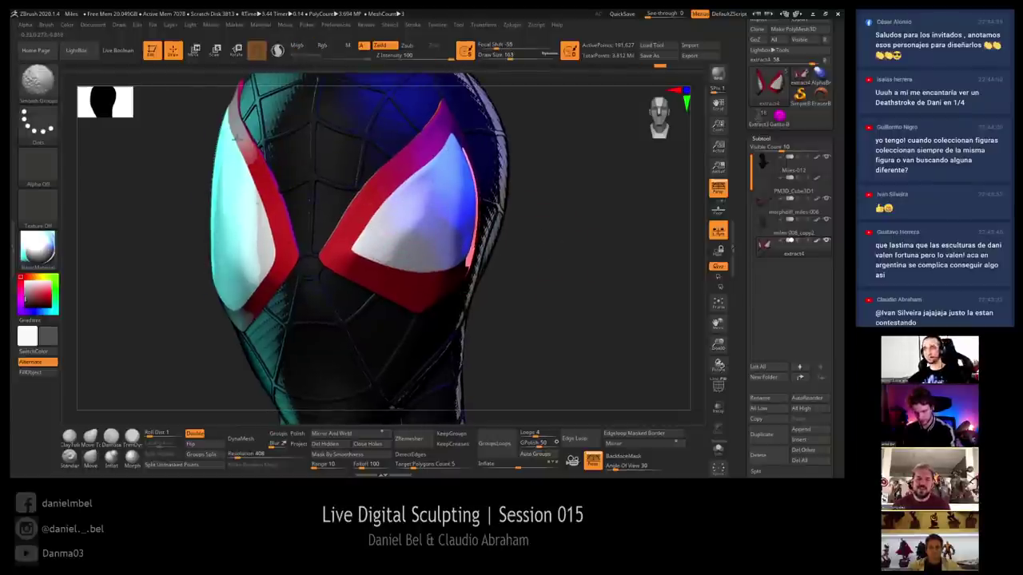
left_click_drag(94, 369, 171, 374)
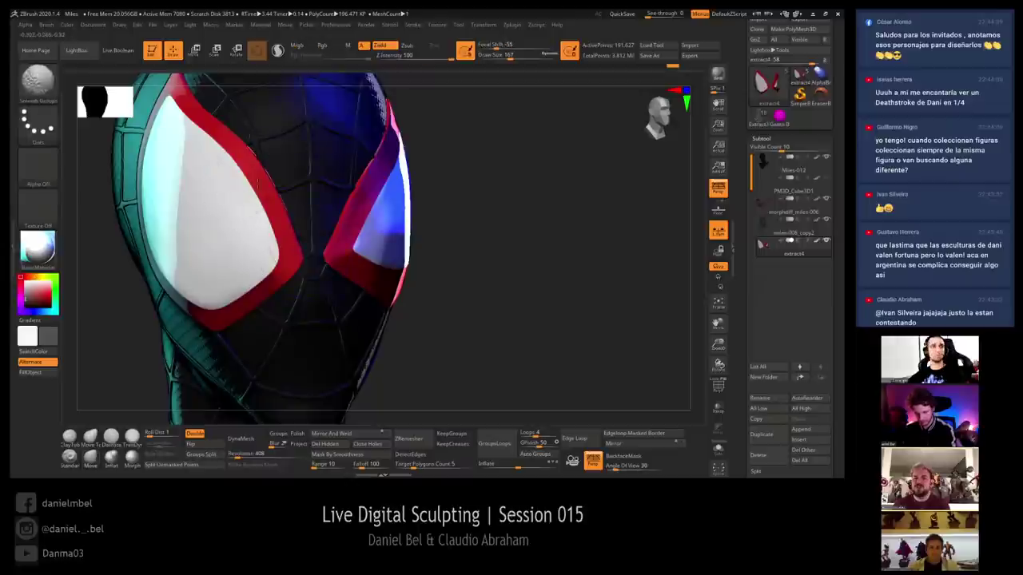
right_click_drag(269, 224, 281, 185, "ctrl")
right_click_drag(305, 242, 481, 240)
mouse_move(481, 240)
left_mouse_down()
mouse_move(248, 188)
mouse_move(255, 203)
left_mouse_up()
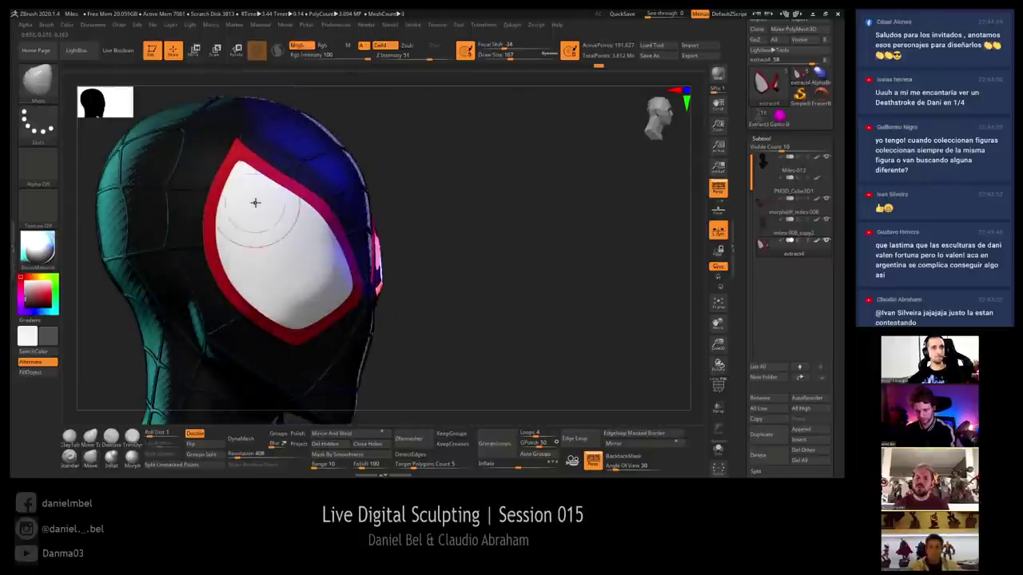
Undo the last stroke and smooth the upper part of the right lens with Draw Size 197
key("ctrl+z")
key("bracketright")
key("bracketright")
key("bracketright")
left_click_drag(237, 169, 240, 179, "shift")
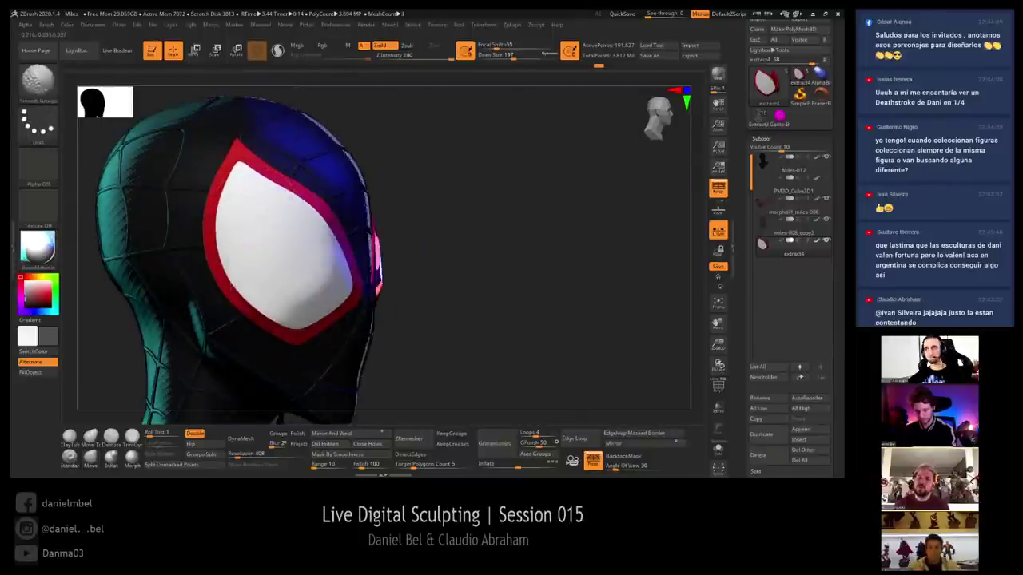
Smooth the contour of the character's left lens against its frame with Smooth Groups at Draw Size 116
mouse_move(414, 241)
left_mouse_down()
mouse_move(475, 287)
mouse_move(504, 293)
mouse_move(335, 307)
left_mouse_up()
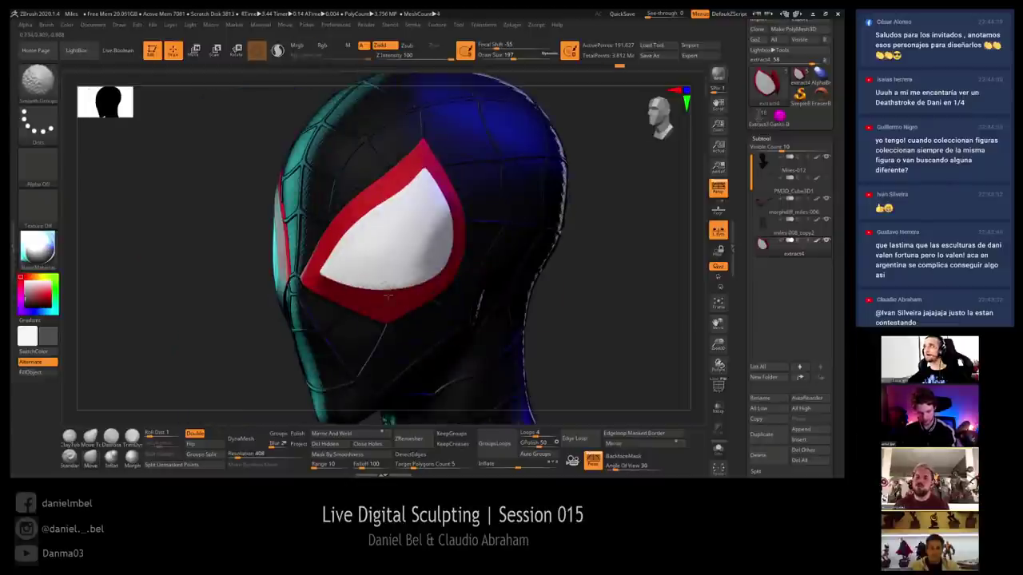
key("shift")
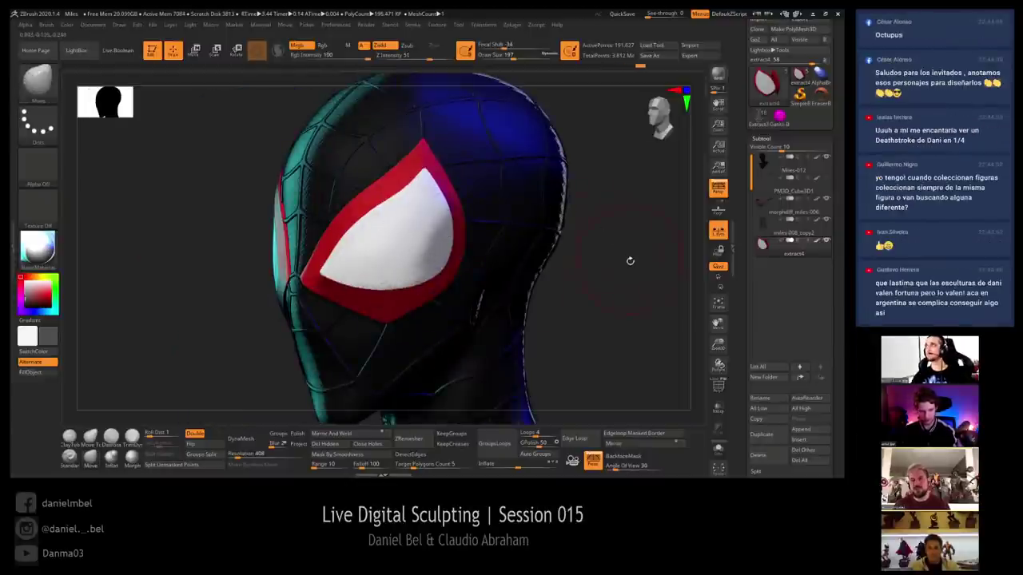
key("shift")
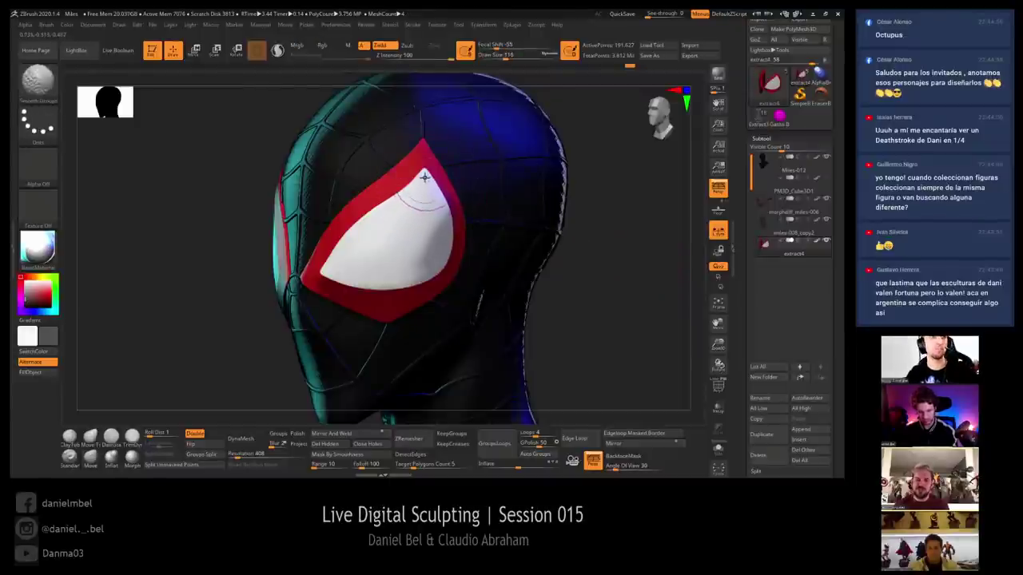
left_click_drag(342, 244, 372, 229, "shift")
right_click_drag(399, 230, 398, 240)
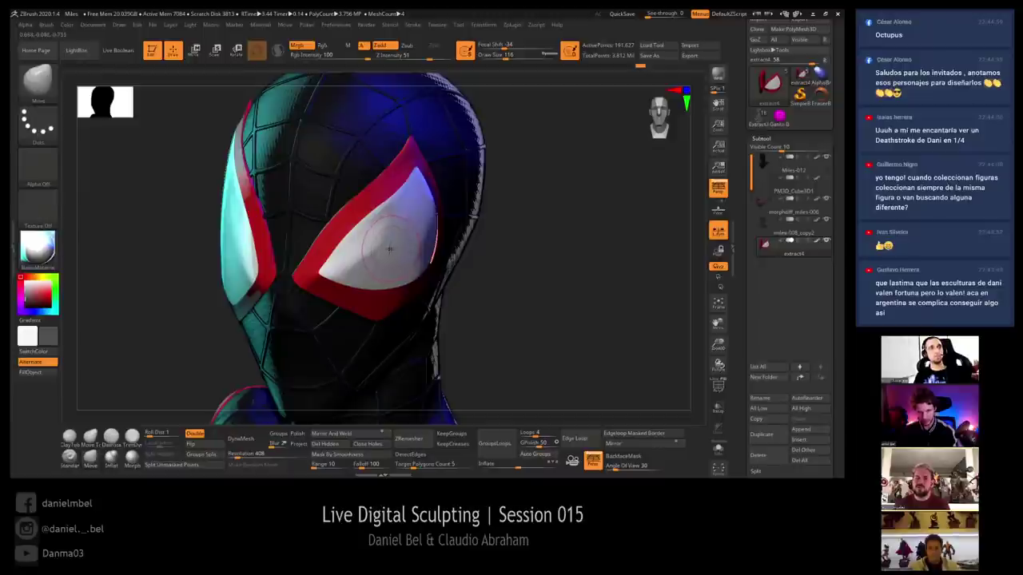
Mask the eye frames by isolating the lens polygroup and reshape the right lens with the Move brush at Draw Size 223
key("w")
left_click(243, 240, "ctrl")
key("q")
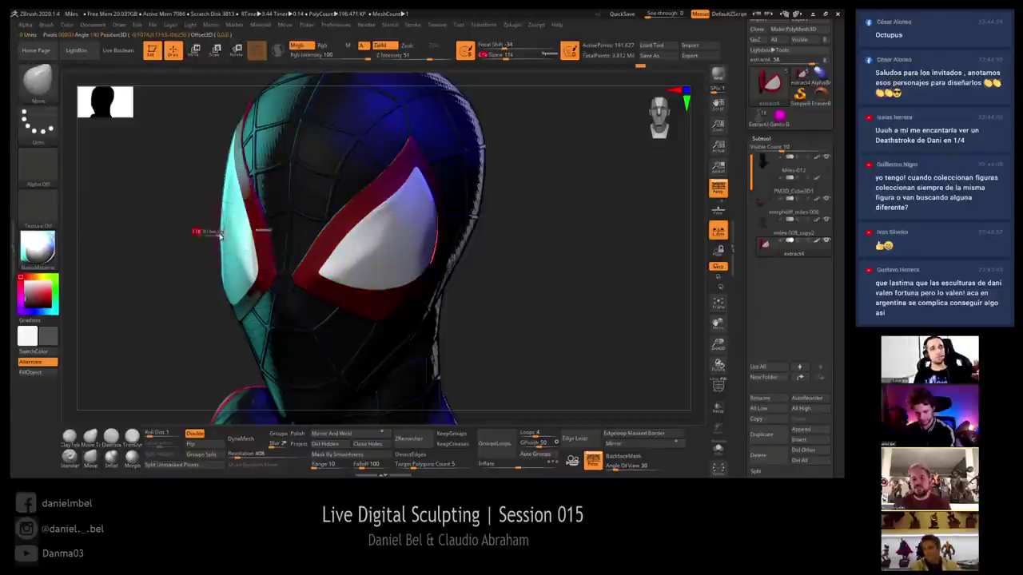
key("s")
left_click(224, 231)
mouse_move(216, 231)
right_mouse_down()
mouse_move(238, 230)
mouse_move(200, 230)
right_mouse_up()
left_click_drag(219, 268, 224, 266)
right_click_drag(203, 230, 221, 251)
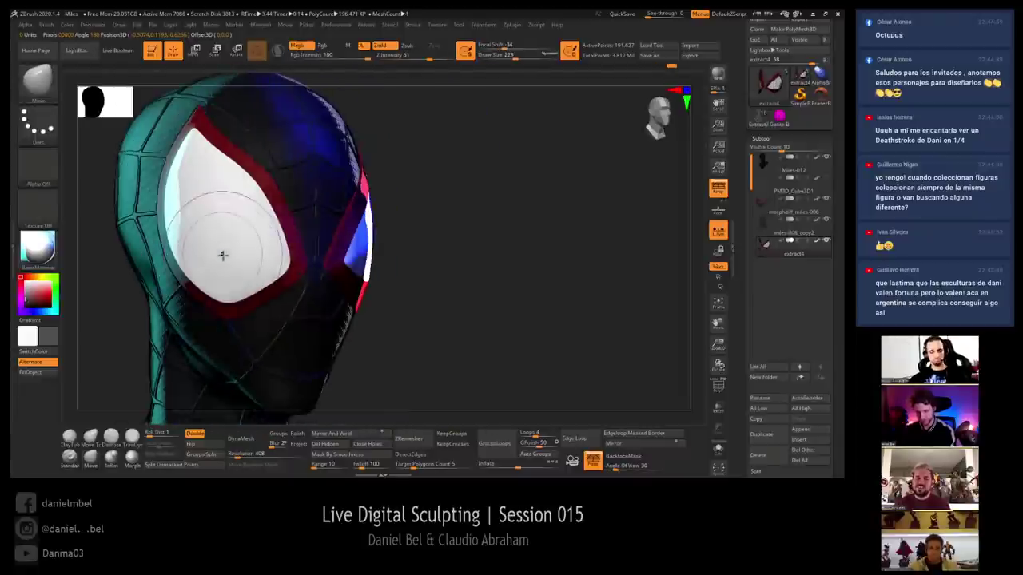
Make the Miles-012 bust the active subtool and toggle the visibility of its topmost layer
right_click_drag(206, 190, 206, 182)
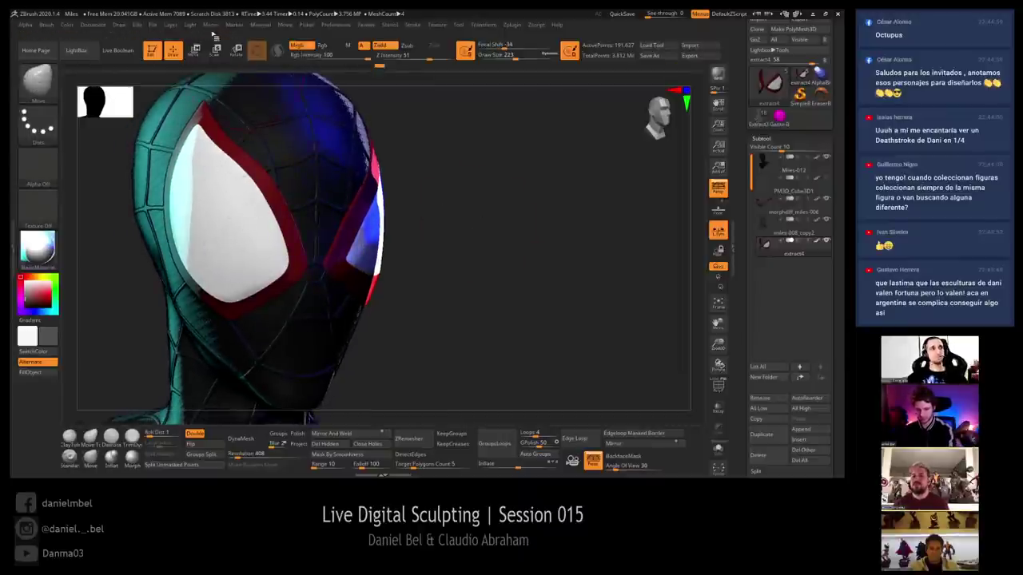
left_click_drag(479, 273, 472, 250, "alt")
right_click_drag(381, 362, 367, 334, "alt")
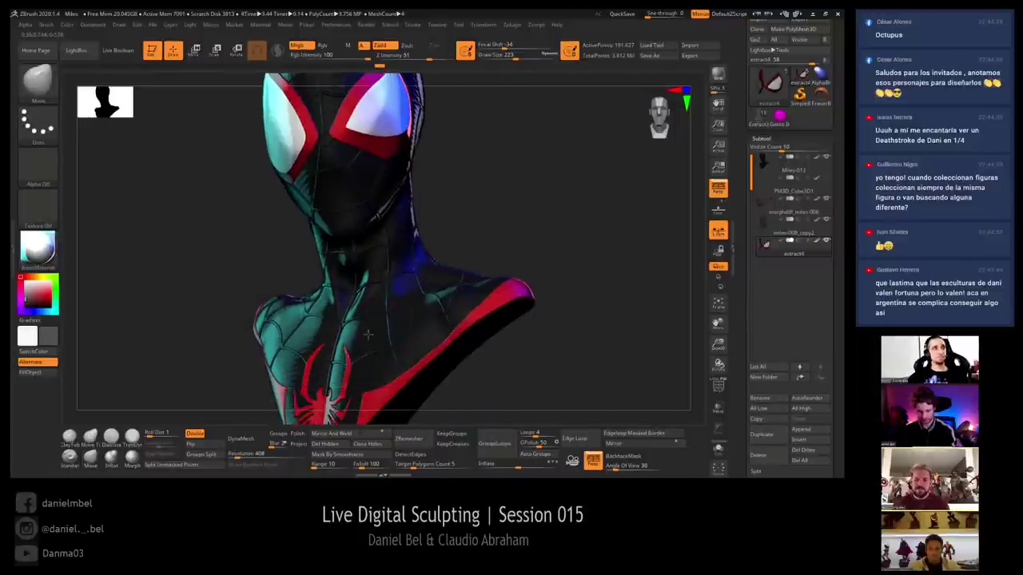
key("s")
left_click(349, 250)
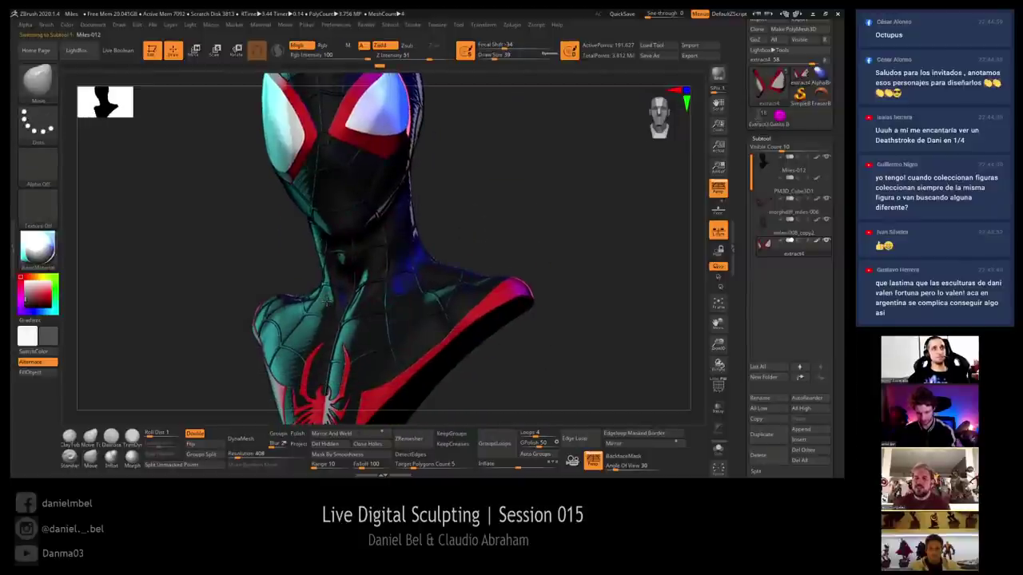
left_click(778, 139)
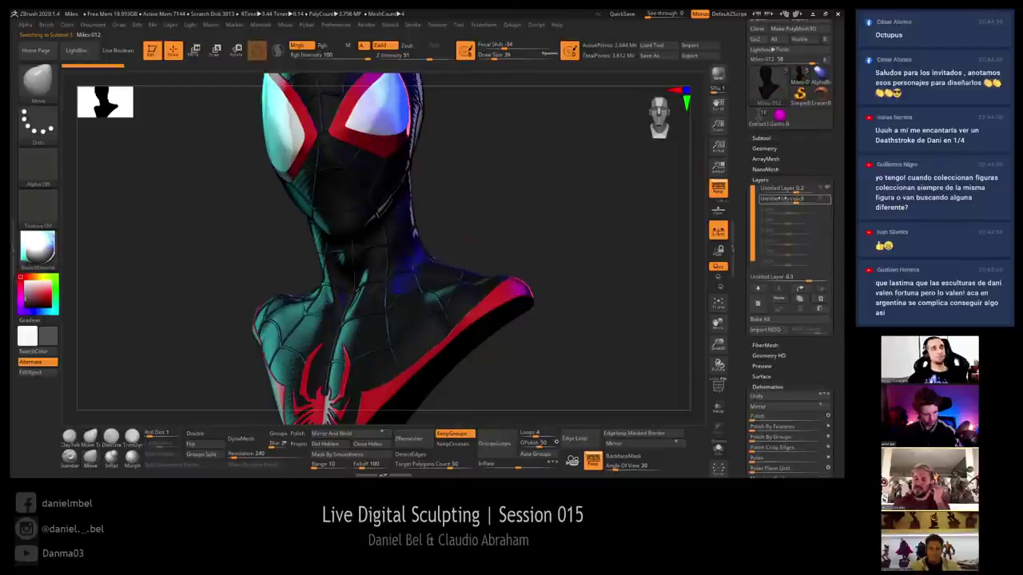
left_click(829, 190)
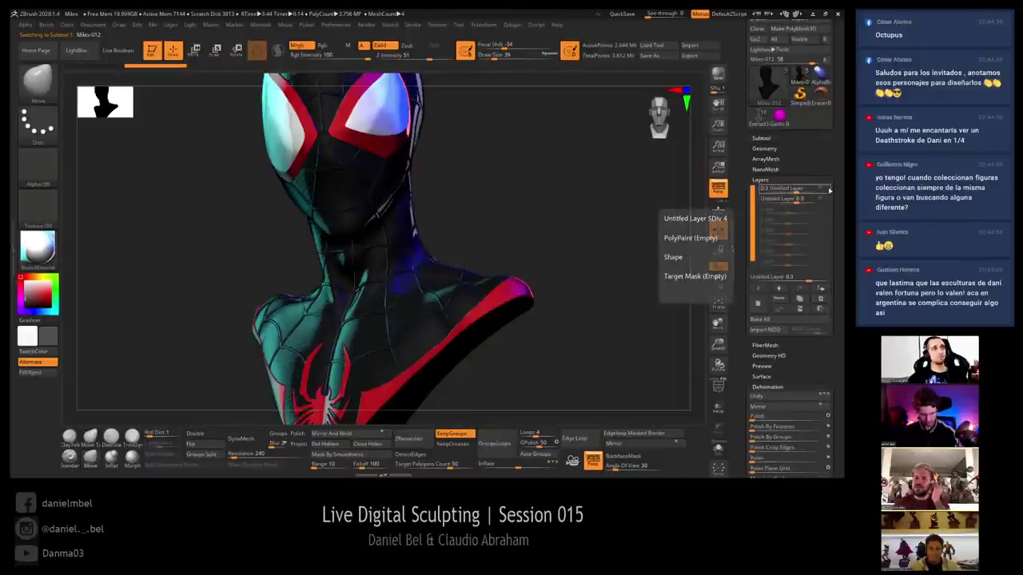
Reselect the eyes subtool extract4, isolate its lens polygroup with a mask, and invert it so the frames are editable
left_click_drag(613, 216, 457, 224)
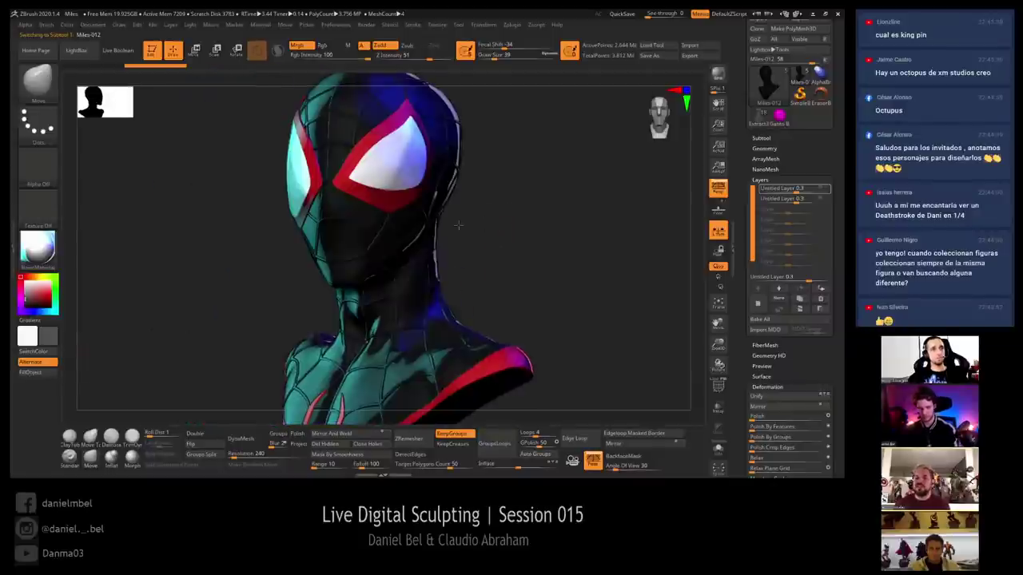
left_click(394, 167, "alt")
mouse_move(394, 166)
left_mouse_down()
mouse_move(440, 164)
mouse_move(448, 145)
mouse_move(419, 174)
left_mouse_up()
key("w")
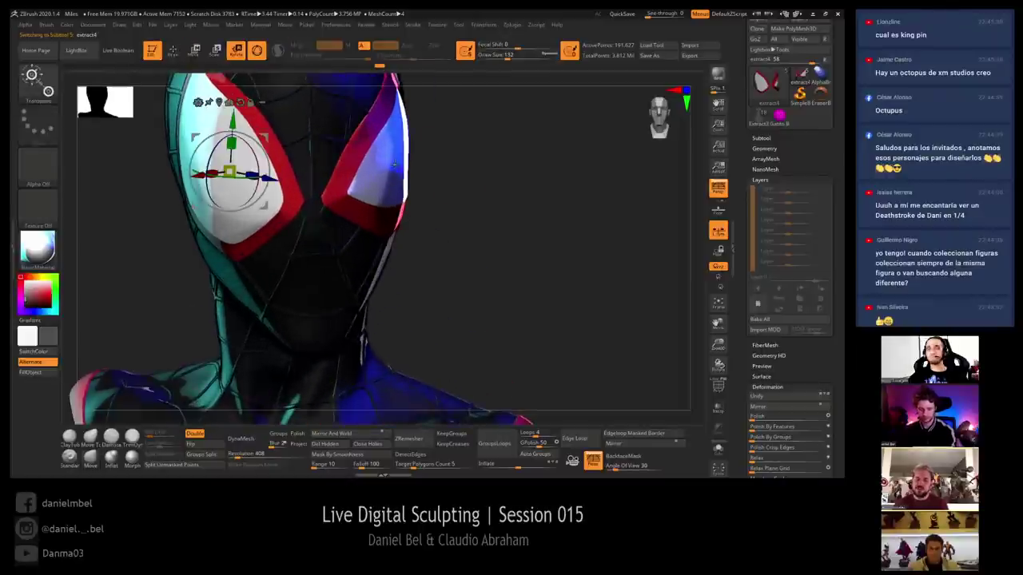
left_click(393, 170, "ctrl")
key("q")
key("w")
key("q")
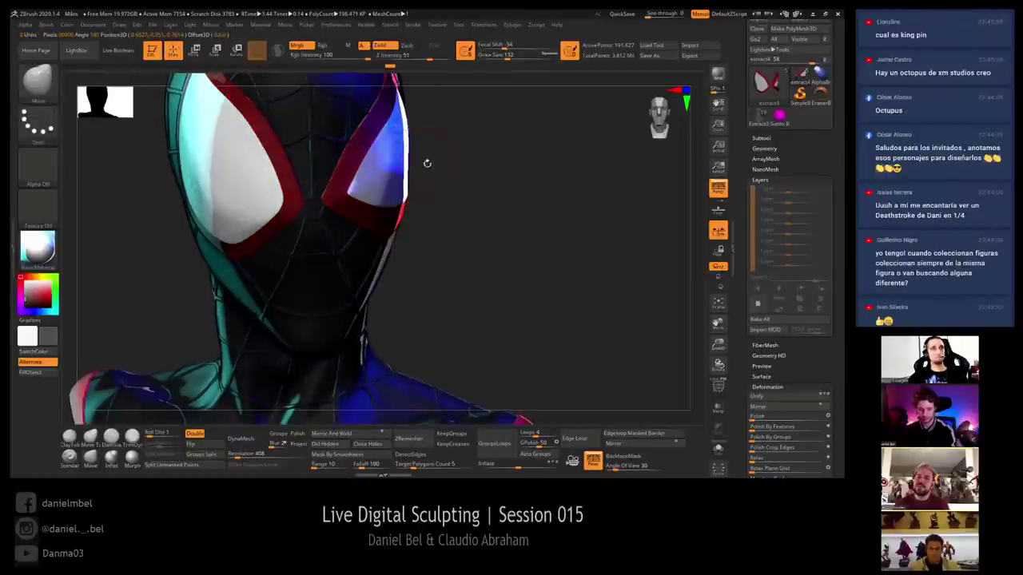
key("ctrl")
left_click(400, 172, "ctrl")
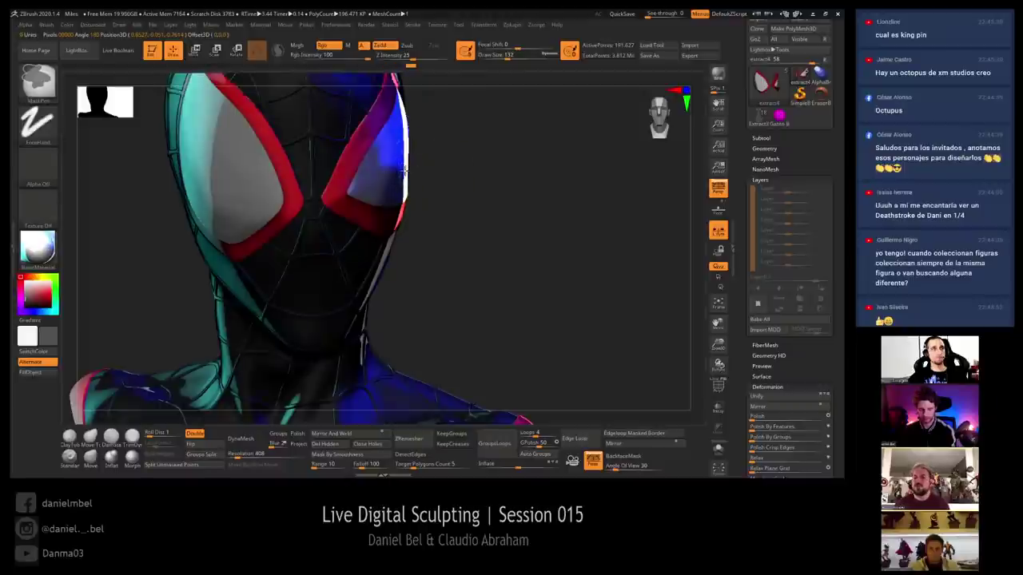
Try to mask the character's whole right eye with a rectangle, and undo the last mask change
key("ctrl")
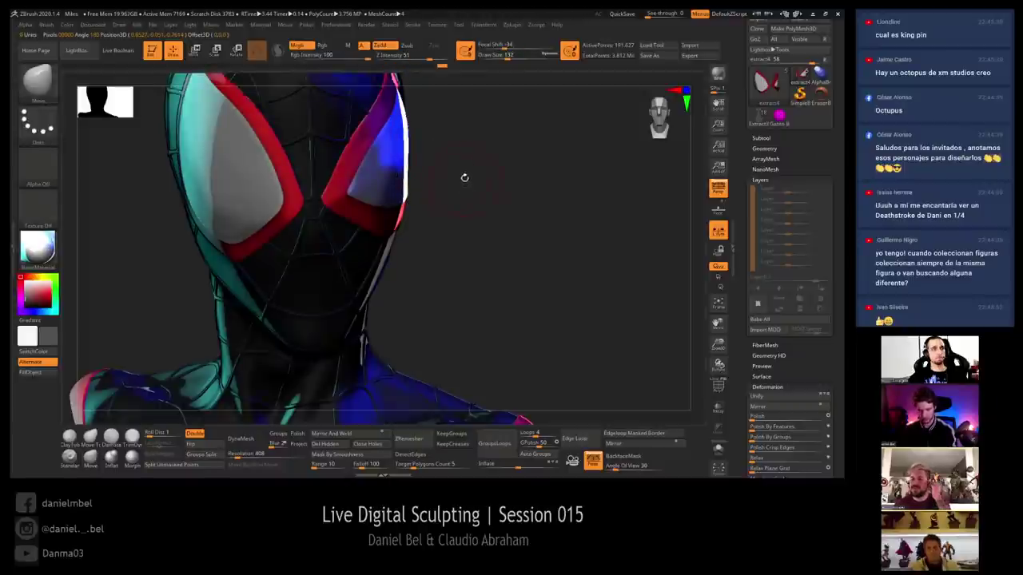
mouse_move(462, 179)
left_mouse_down("alt")
mouse_move(471, 229)
mouse_move(453, 209)
left_mouse_up("alt")
key("ctrl")
left_click_drag(178, 104, 347, 340, "ctrl")
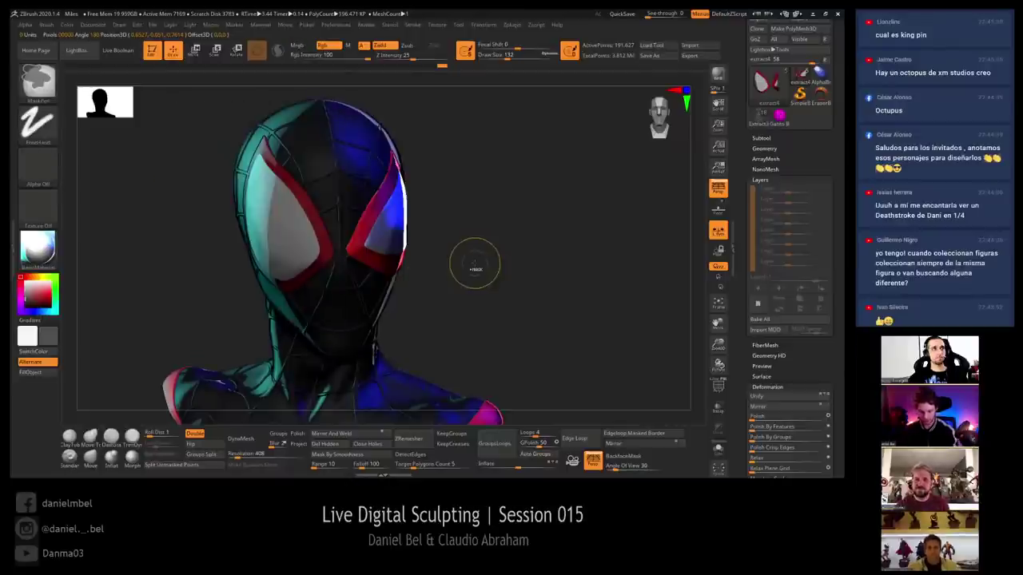
key("ctrl")
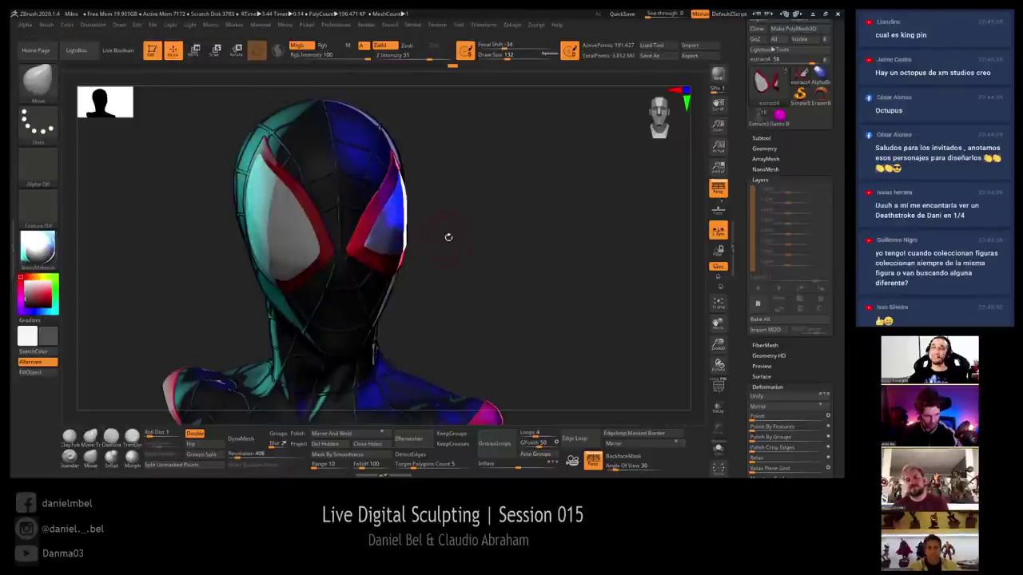
key("ctrl+z")
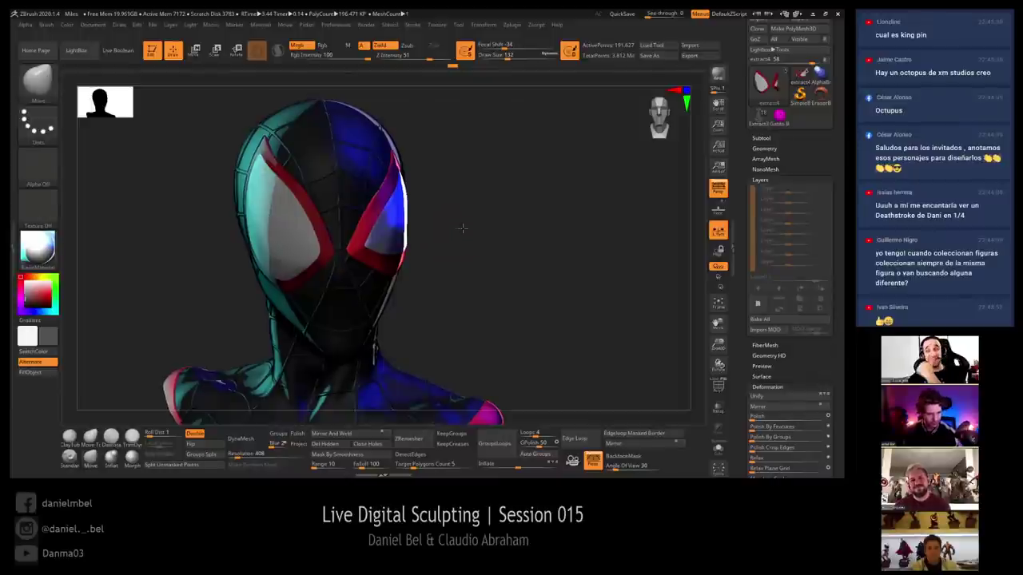
Mask the character's whole right eye with a rectangle, nudge the left eye along Z with the gizmo, and clear the mask
left_click_drag(462, 230, 399, 241, "alt")
left_click(439, 233, "ctrl")
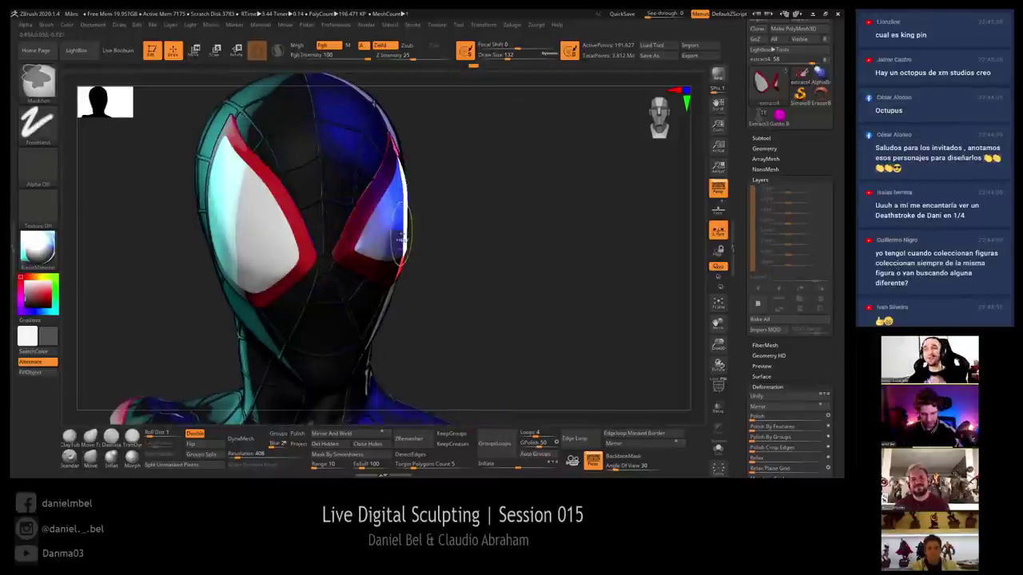
key("w")
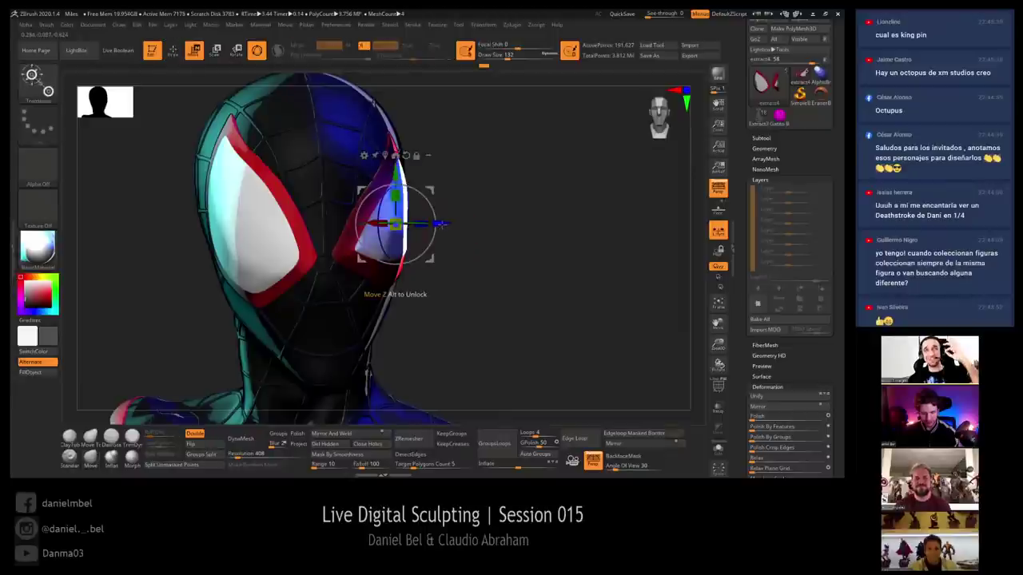
left_click_drag(170, 120, 302, 357, "ctrl")
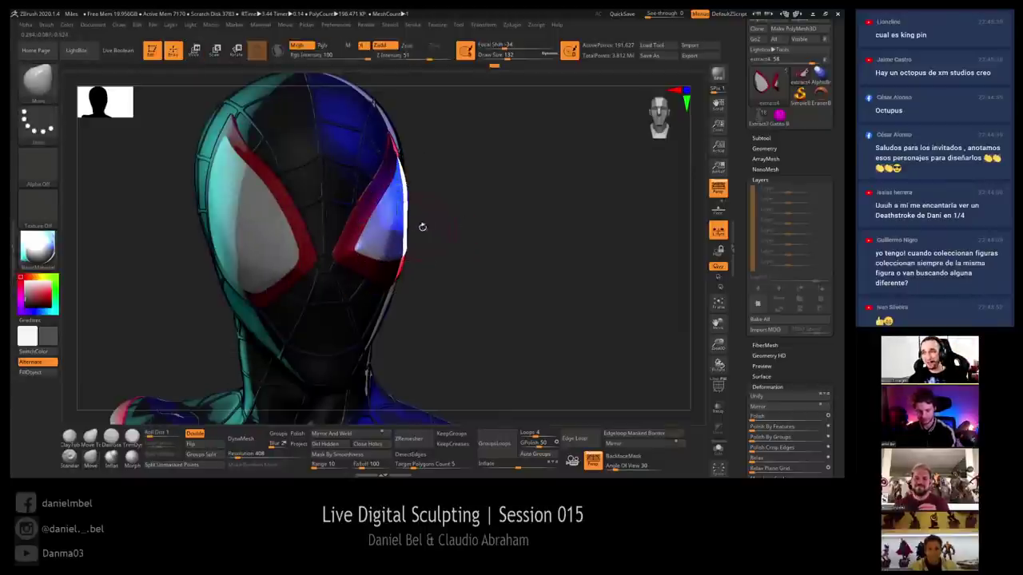
mouse_move(436, 223)
left_mouse_down()
mouse_move(448, 223)
mouse_move(428, 220)
left_mouse_up()
key("q")
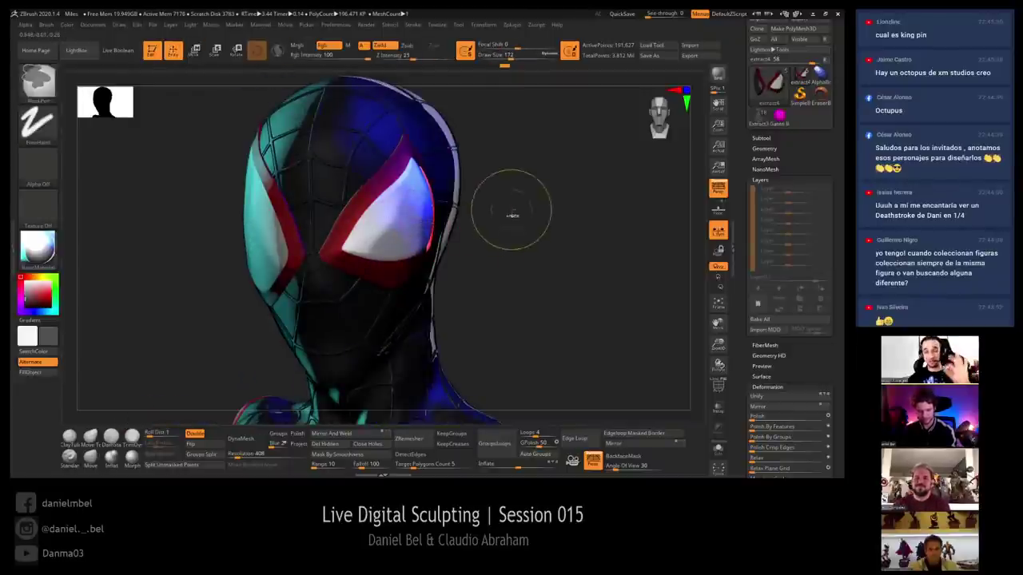
left_click_drag(511, 215, 522, 226, "ctrl")
Smooth the character's left lens around its inner and lower edges with the Smooth brush at Draw Size 104
right_click_drag(394, 190, 501, 185)
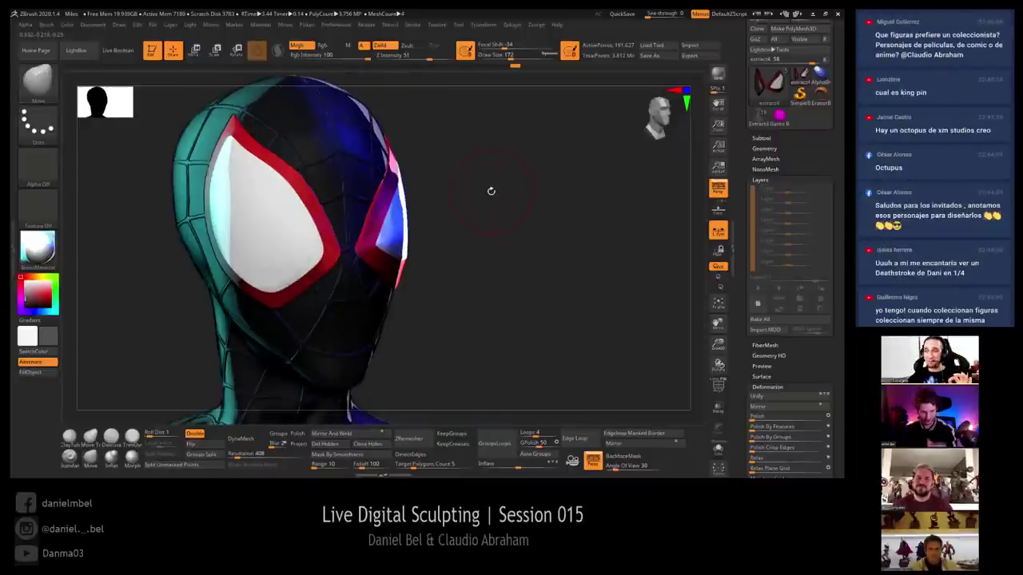
right_click_drag(527, 213, 482, 194)
left_click(195, 26)
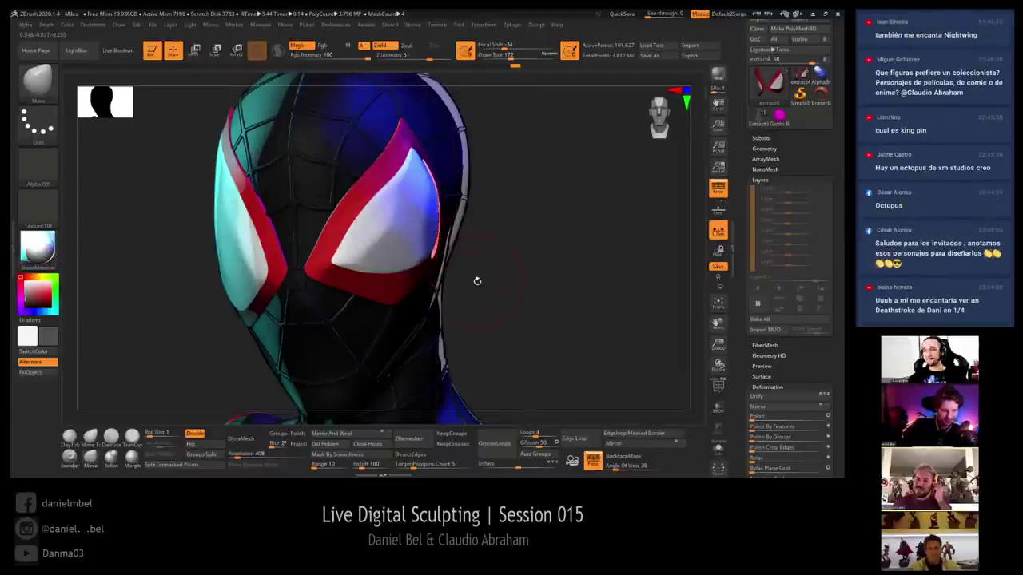
left_click_drag(532, 276, 427, 232)
key("bracketleft")
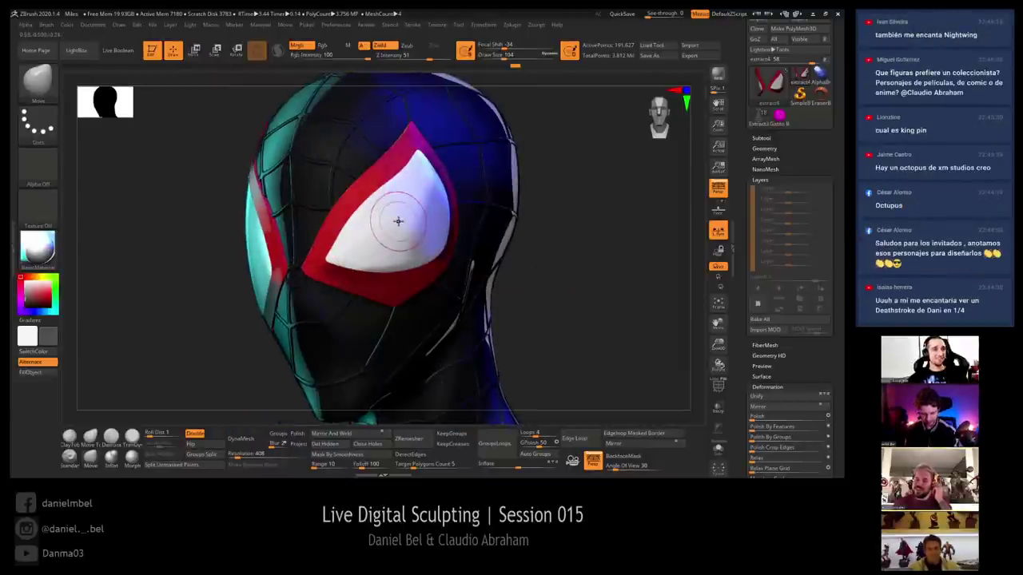
right_click_drag(397, 221, 391, 221)
left_click_drag(343, 256, 378, 262, "shift")
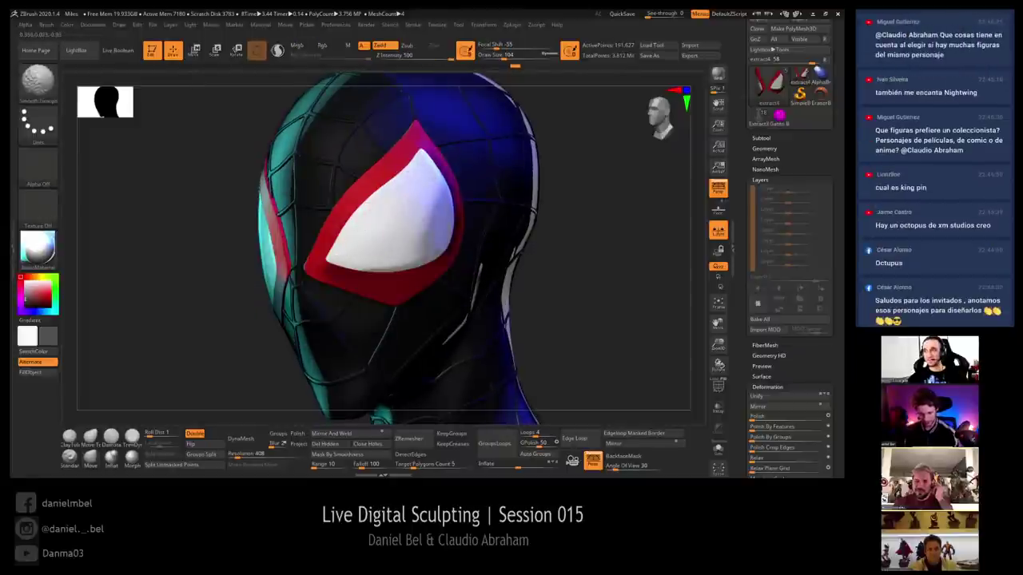
left_click_drag(580, 231, 564, 244)
left_click_drag(356, 241, 368, 266, "shift")
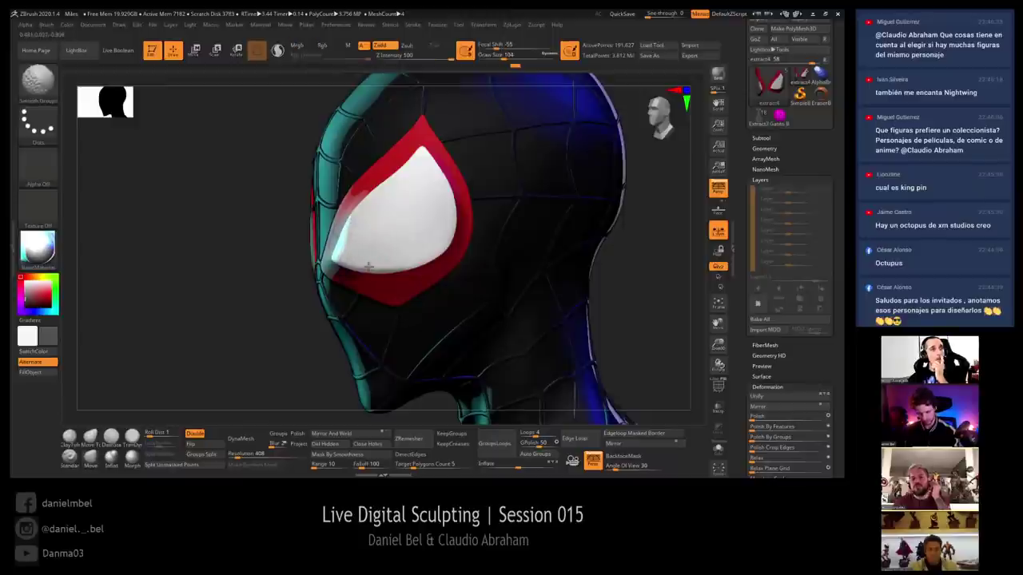
right_click_drag(392, 181, 351, 232)
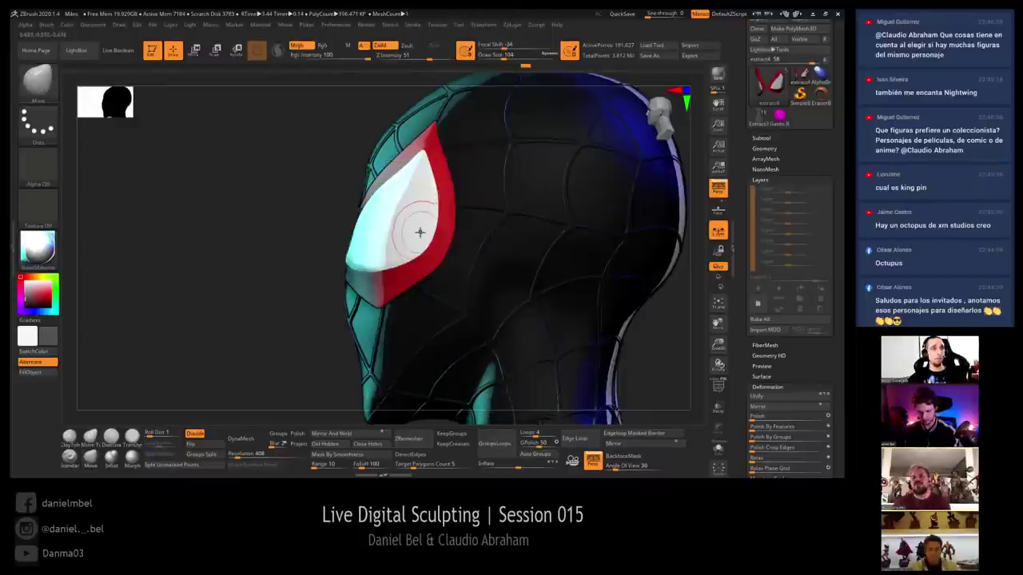
Make the Miles-012 bust active with its polygroups displayed, and add a new layer at its highest subdivision level
mouse_move(420, 232)
right_mouse_down("ctrl")
mouse_move(410, 204)
mouse_move(399, 300)
mouse_move(398, 282)
right_mouse_up("ctrl")
left_click(402, 315, "alt")
key("shift+f")
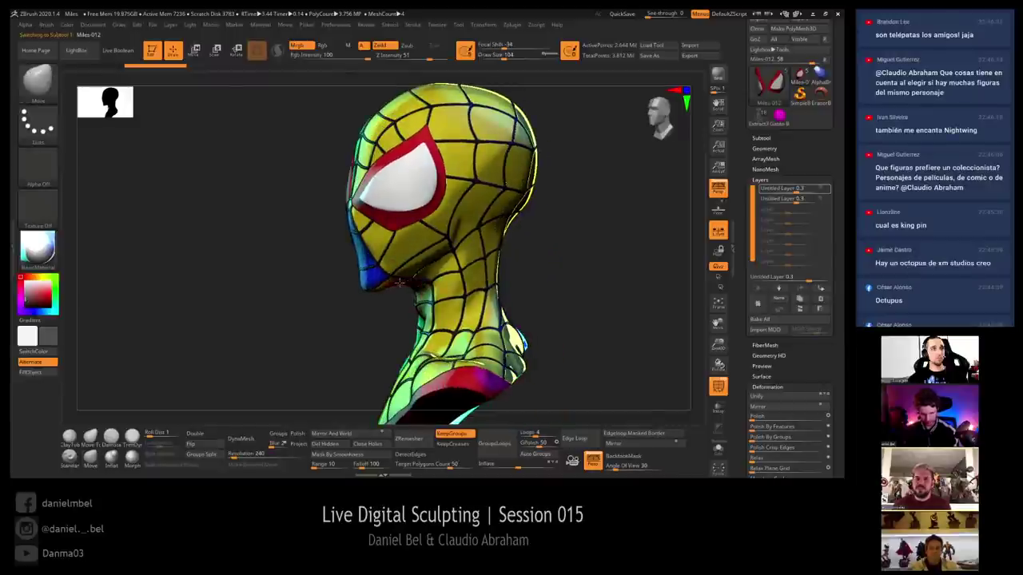
key("shift")
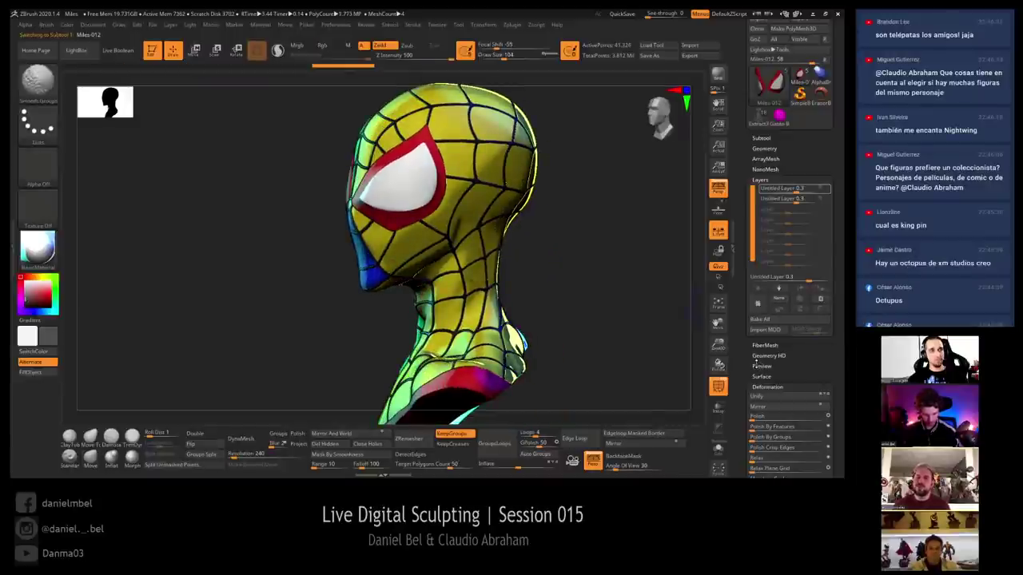
left_click(758, 305)
key("d")
key("d")
key("d")
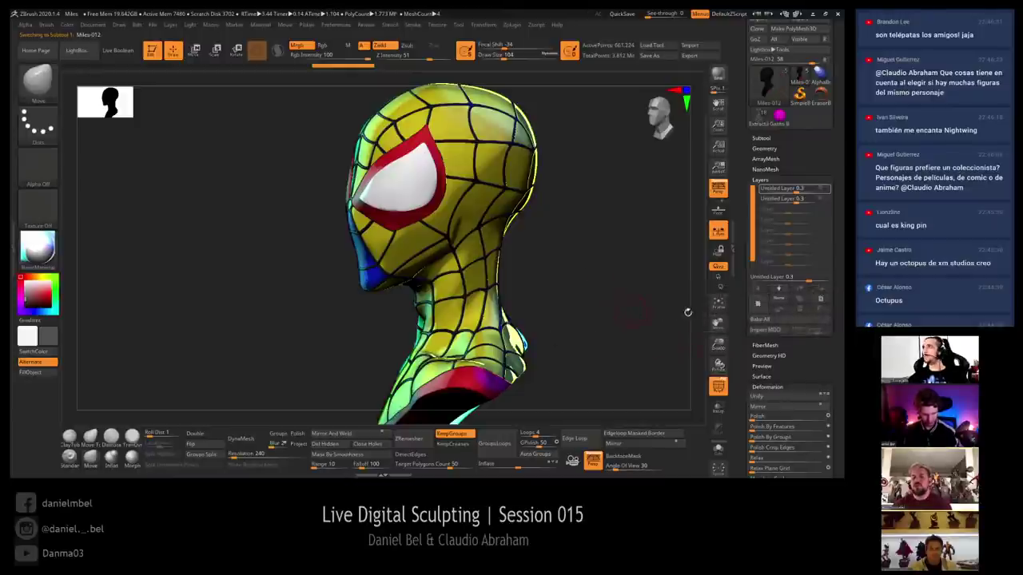
left_click(757, 307)
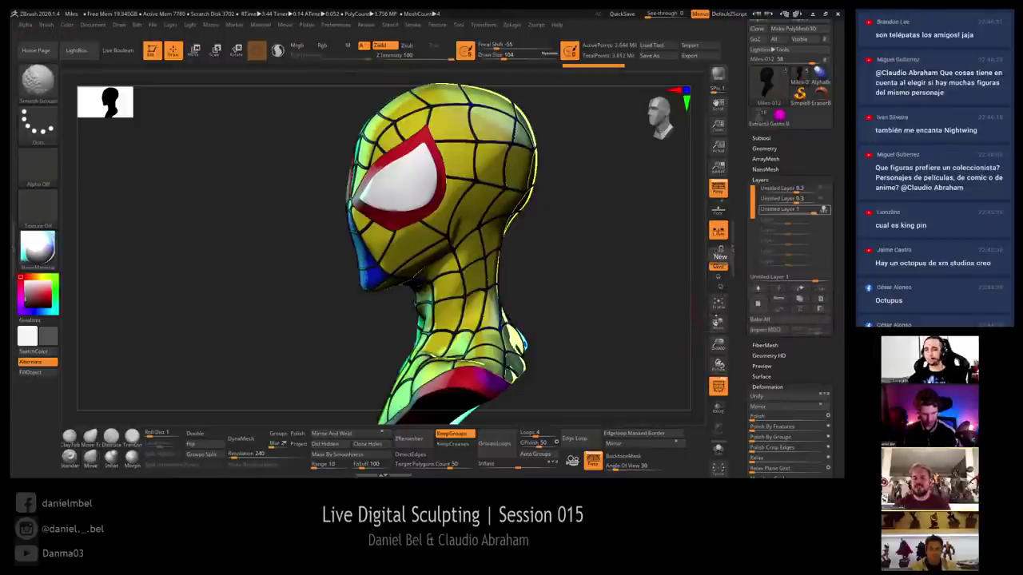
Lower the bust by three subdivision levels and reshape the chin and jaw with the Move brush at Draw Size 257
key("shift+d")
key("shift+d")
key("shift+d")
left_click(90, 457)
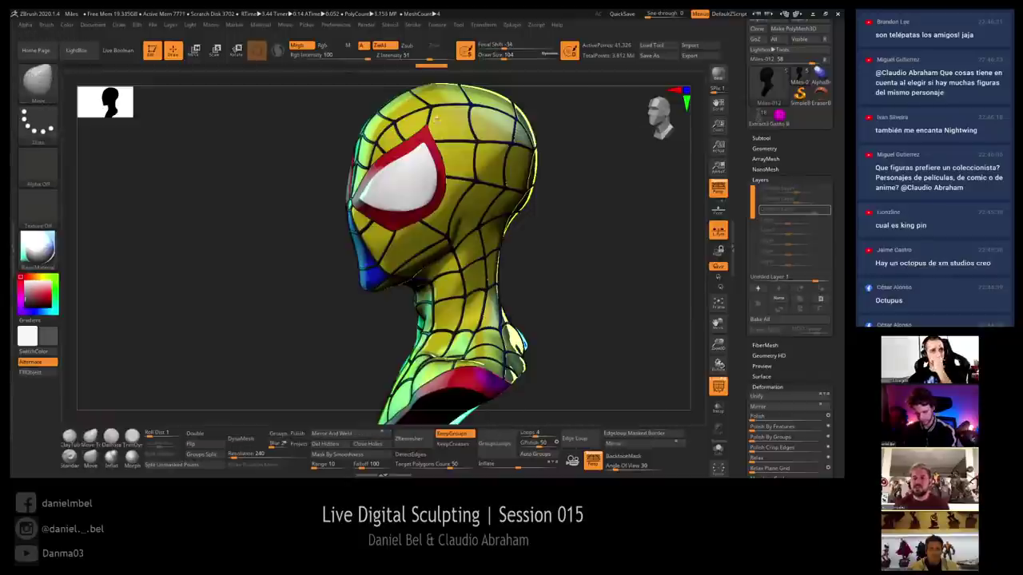
mouse_move(371, 251)
right_mouse_down("ctrl")
mouse_move(365, 275)
mouse_move(356, 265)
right_mouse_up("ctrl")
key("s")
mouse_move(357, 265)
left_mouse_down()
mouse_move(370, 265)
mouse_move(343, 265)
left_mouse_up()
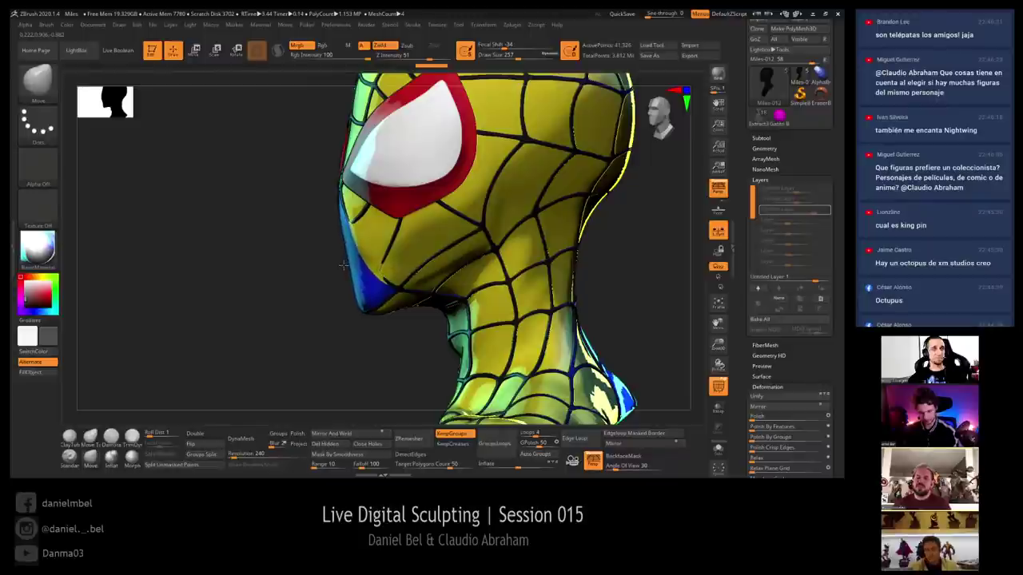
left_click_drag(309, 327, 315, 305)
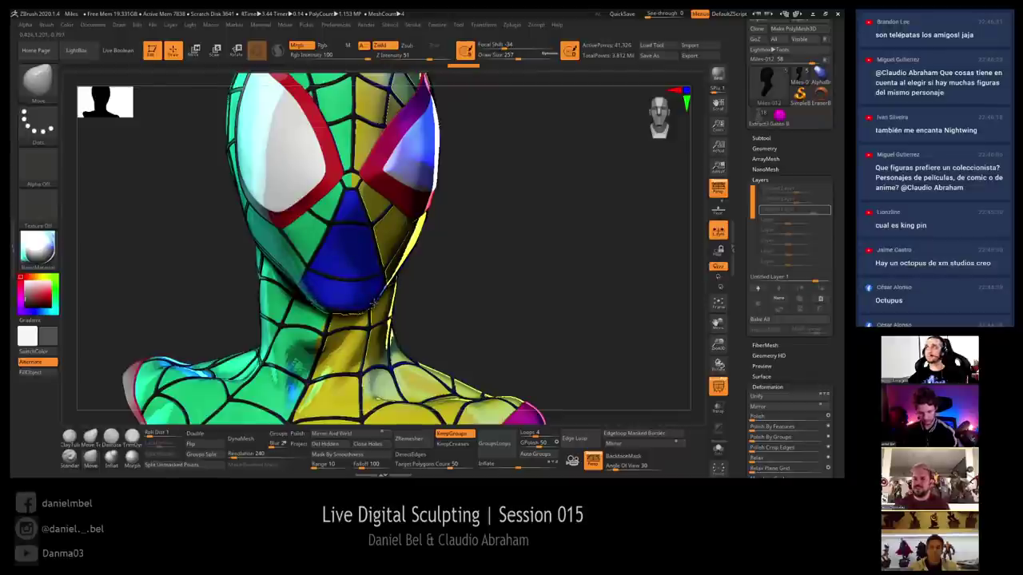
Adjust the web lines of subtool miles-008_copy2 around the chin and jaw with the Move brush, and turn off the polygroup display
left_click_drag(461, 270, 481, 272)
left_click(334, 274, "alt")
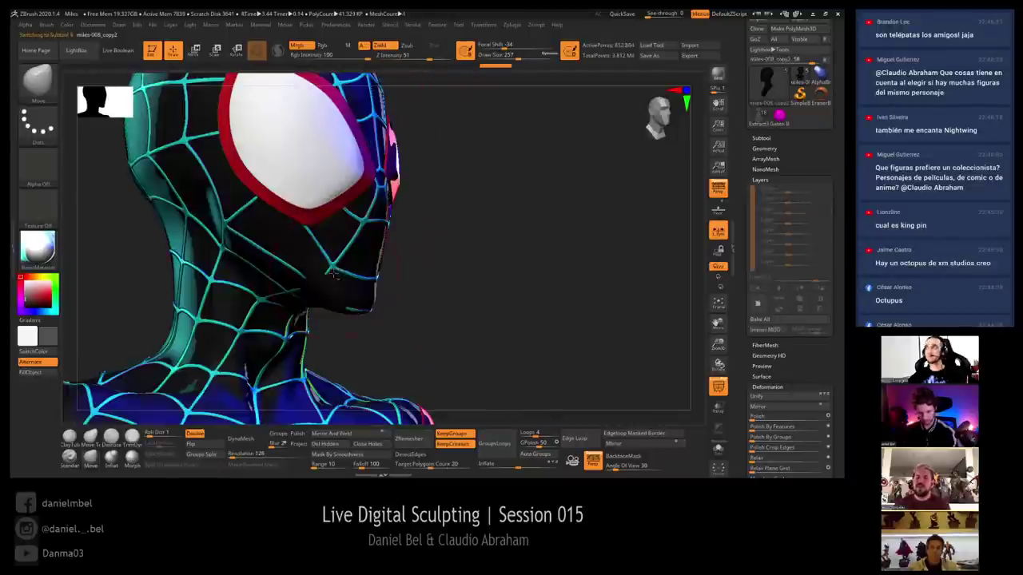
left_click_drag(324, 295, 335, 308)
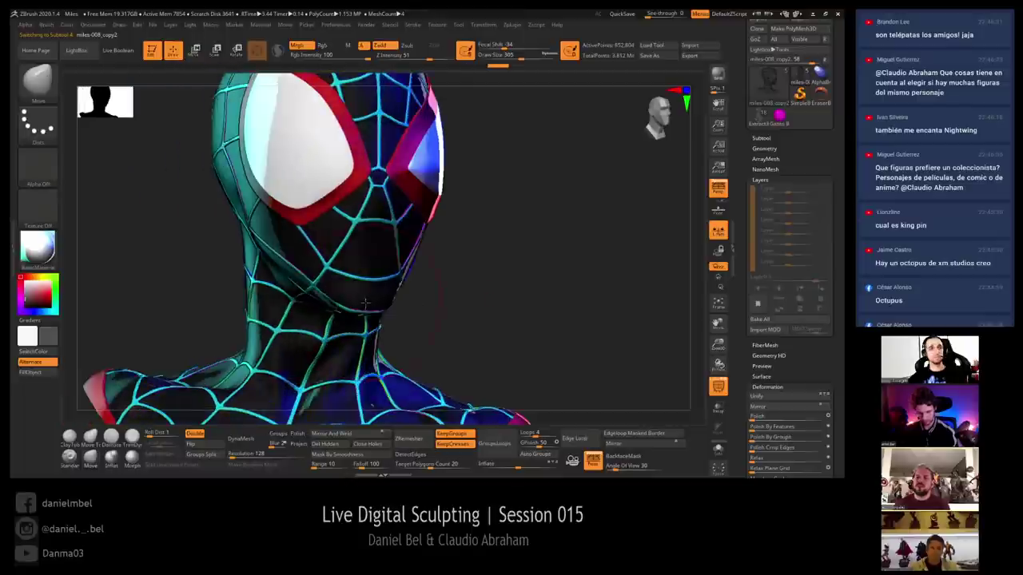
right_click_drag(359, 297, 408, 297)
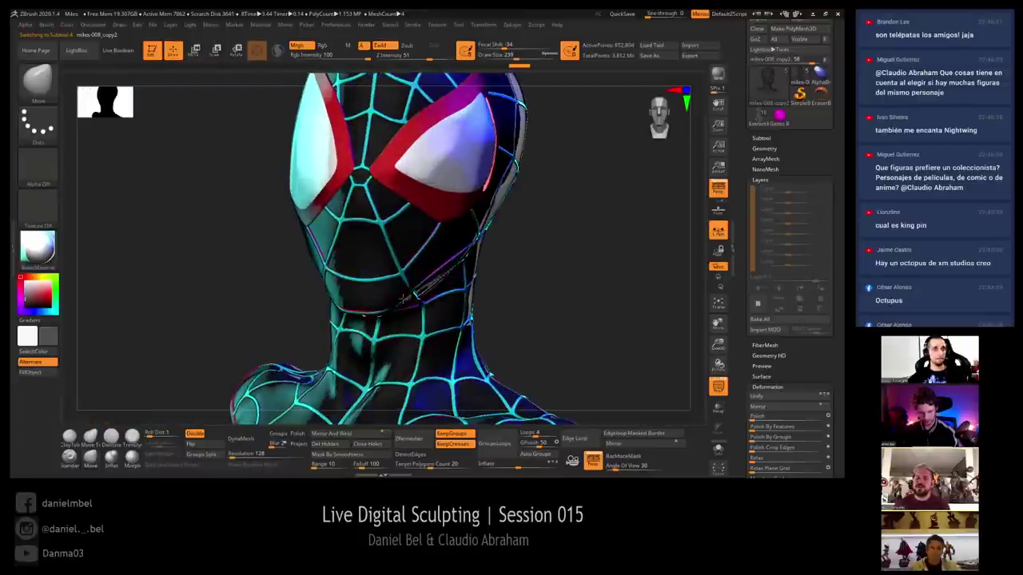
left_click_drag(404, 298, 413, 295)
mouse_move(409, 298)
right_mouse_down()
mouse_move(360, 297)
mouse_move(434, 296)
mouse_move(407, 240)
right_mouse_up()
mouse_move(511, 264)
right_mouse_down()
mouse_move(483, 272)
mouse_move(512, 250)
mouse_move(507, 266)
right_mouse_up()
key("shift+f")
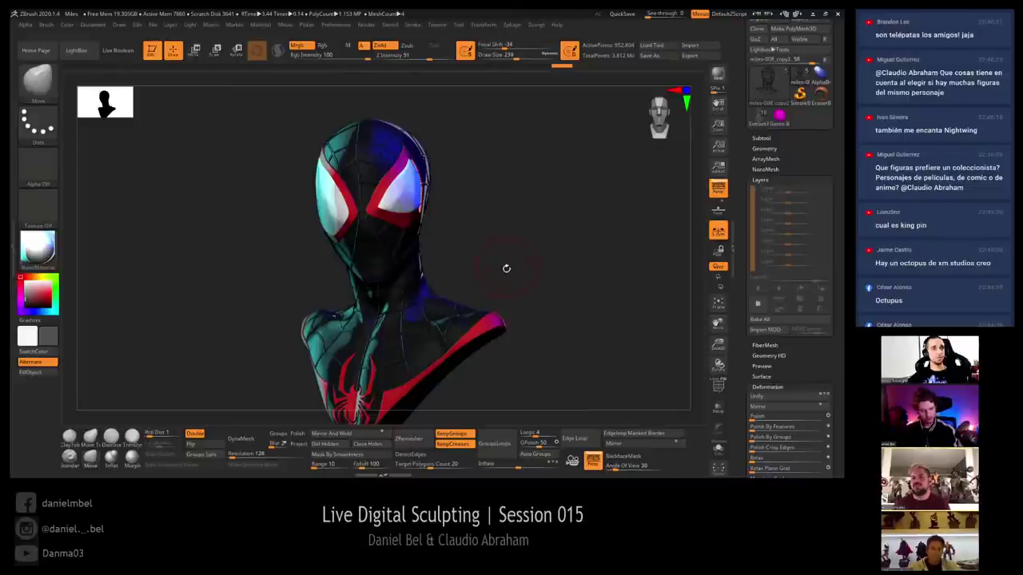
Make the Miles-012 bust the active subtool again and raise it to its highest subdivision level
left_click(374, 257, "alt")
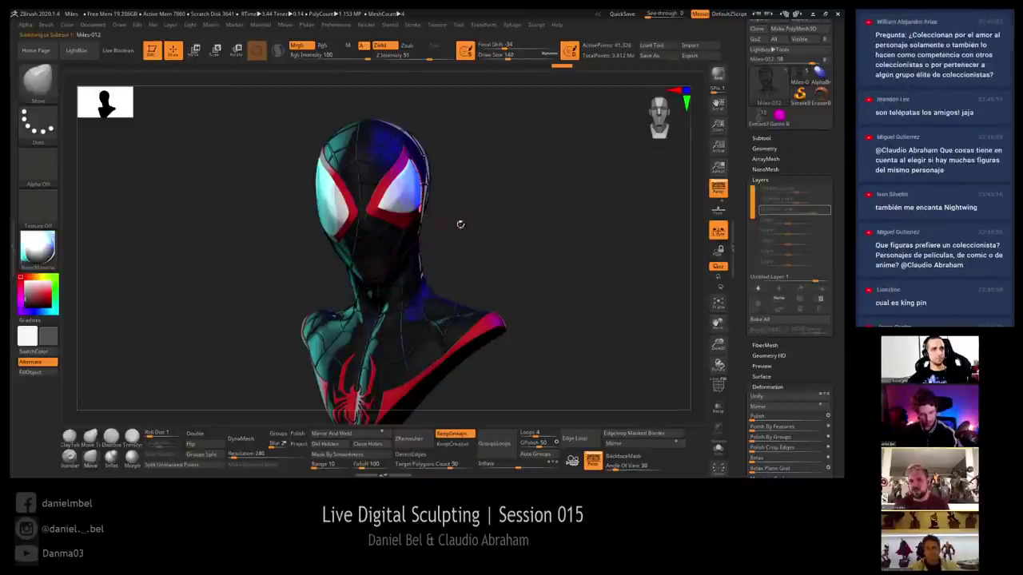
right_click_drag(502, 220, 497, 265, "ctrl")
key("d")
key("d")
key("d")
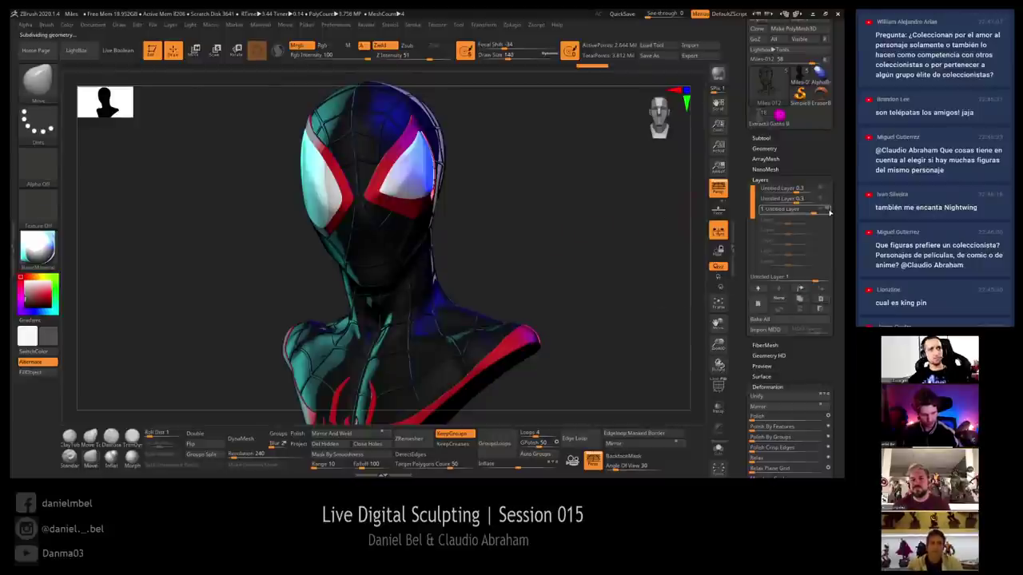
Toggle the visibility of the two bust layers set to 0.3 intensity
left_click_drag(498, 221, 529, 225)
left_click(829, 189)
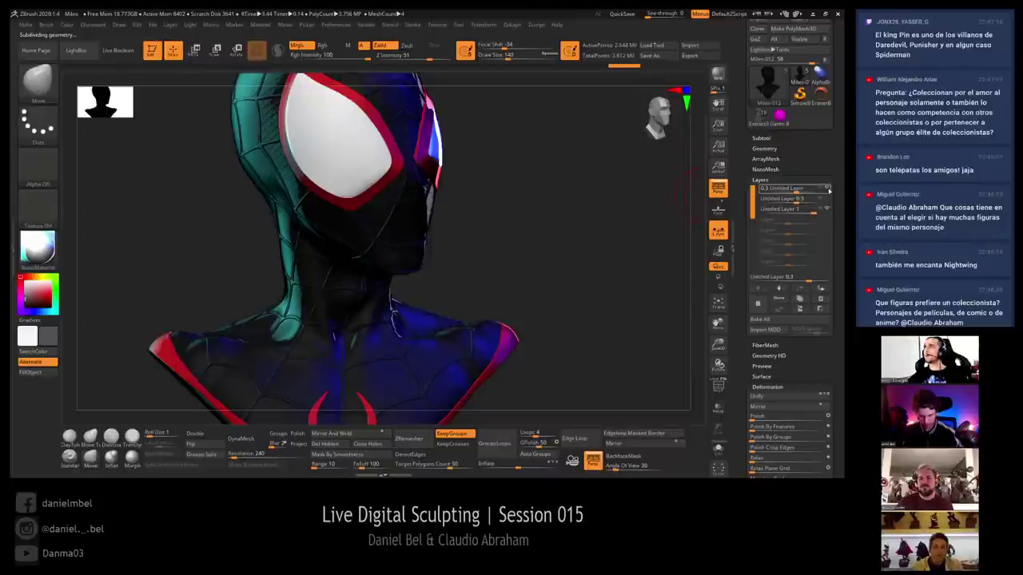
mouse_move(827, 195)
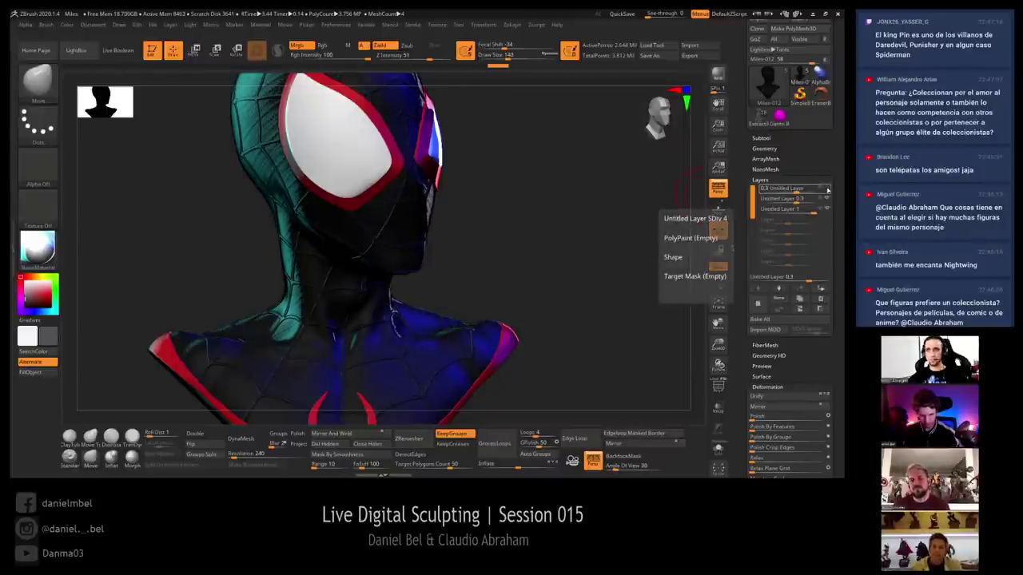
left_click_drag(541, 208, 564, 229)
mouse_move(825, 199)
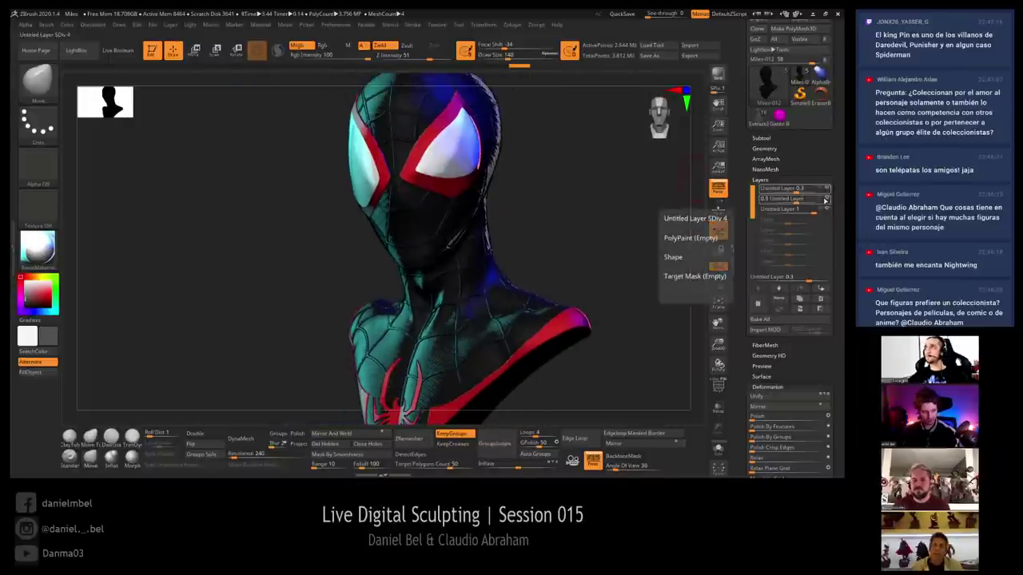
left_click(828, 199)
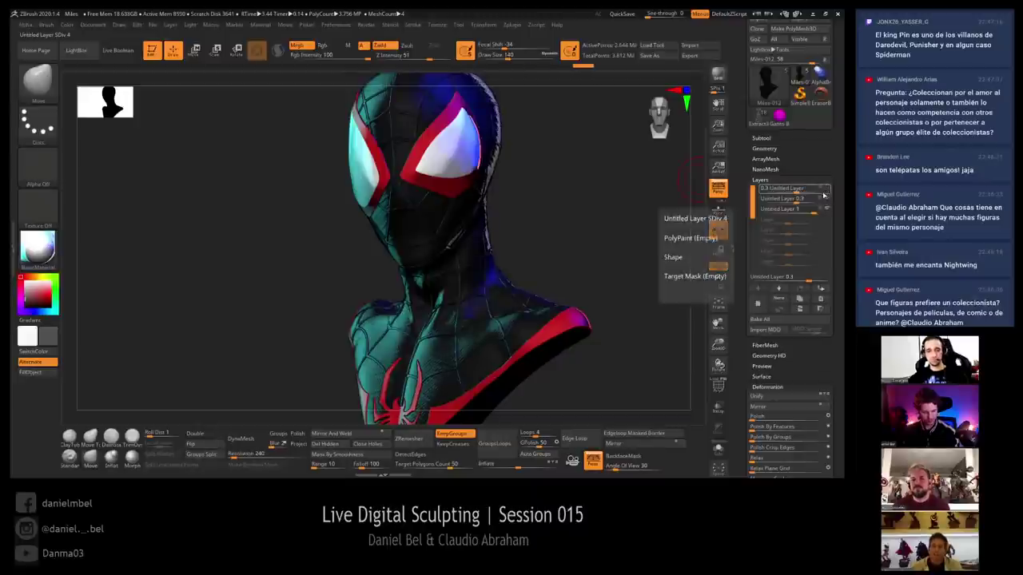
left_click_drag(568, 210, 551, 233)
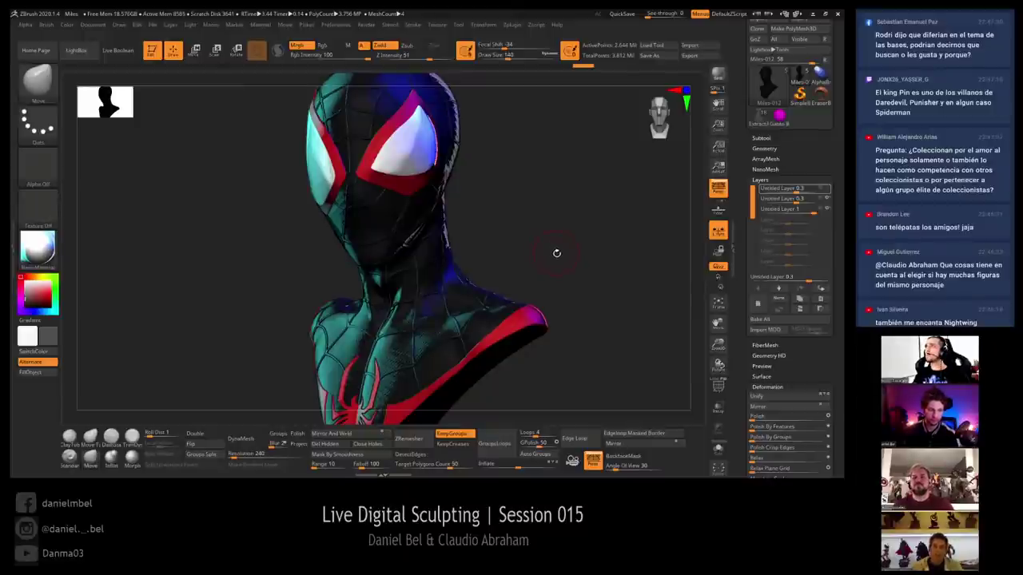
Make the eyes subtool extract4 active and reshape the outer edge of the character's right eye with the Move brush at Draw Size 280
mouse_move(557, 253)
left_mouse_down()
mouse_move(554, 231)
mouse_move(551, 239)
left_mouse_up()
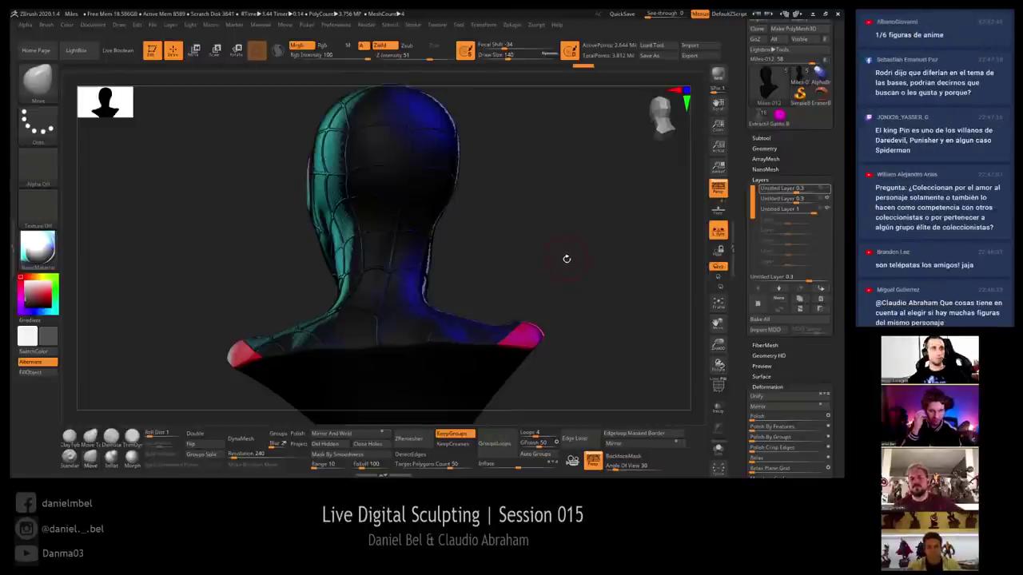
mouse_move(559, 266)
left_mouse_down()
mouse_move(500, 269)
mouse_move(551, 279)
left_mouse_up()
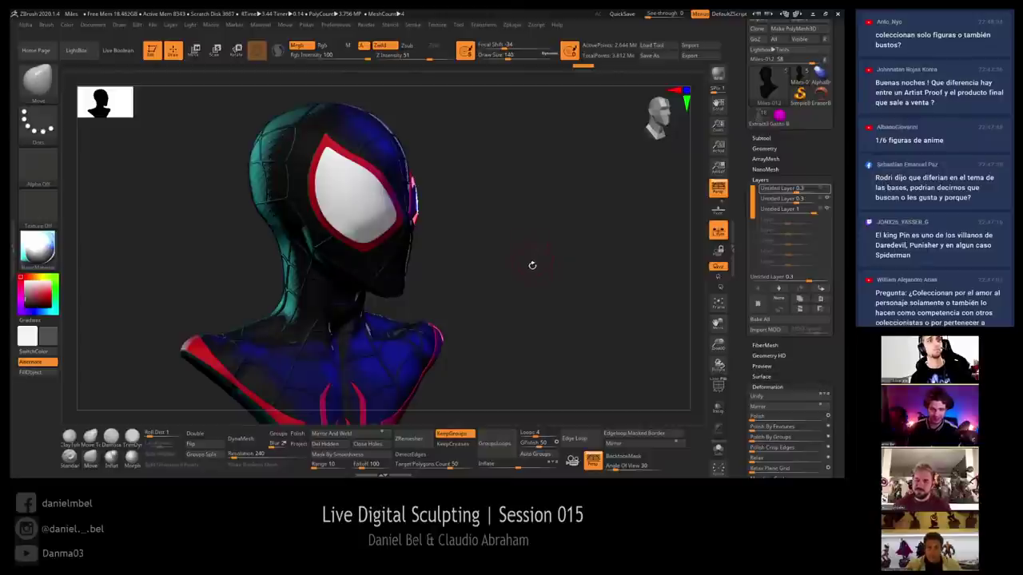
mouse_move(532, 270)
left_mouse_down()
mouse_move(503, 259)
mouse_move(546, 249)
mouse_move(549, 278)
left_mouse_up()
left_click(318, 156, "alt")
mouse_move(268, 195)
left_mouse_down("alt")
mouse_move(256, 227)
mouse_move(295, 203)
left_mouse_up("alt")
key("s")
left_click_drag(285, 275, 270, 273)
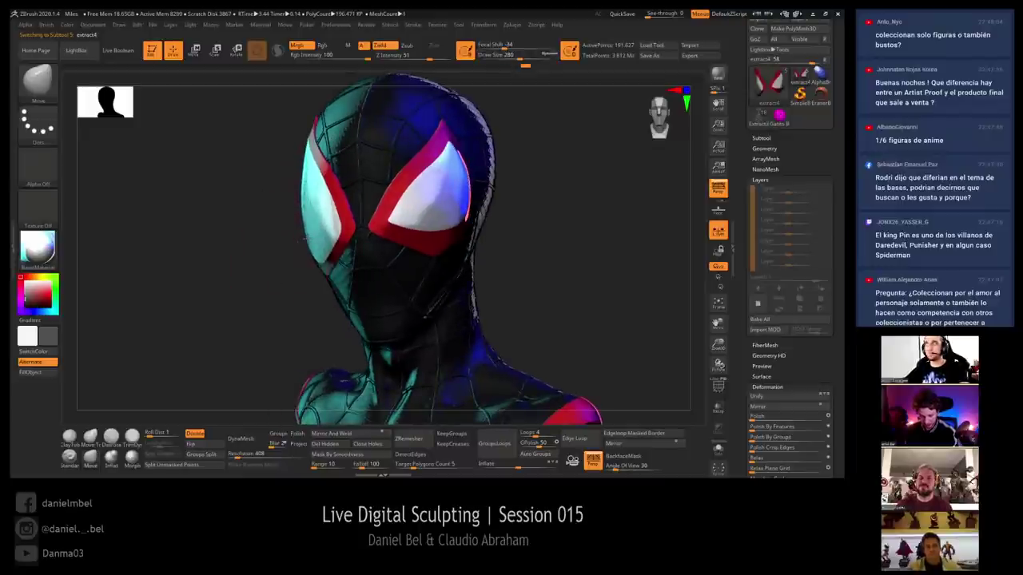
left_click_drag(304, 239, 304, 223)
Refine the outer edge of the character's right eye with the Move brush at Draw Size 172 and smooth it
key("s")
key("s")
mouse_move(290, 262)
left_mouse_down()
mouse_move(308, 227)
mouse_move(360, 202)
mouse_move(455, 187)
mouse_move(436, 209)
left_mouse_up()
key("s")
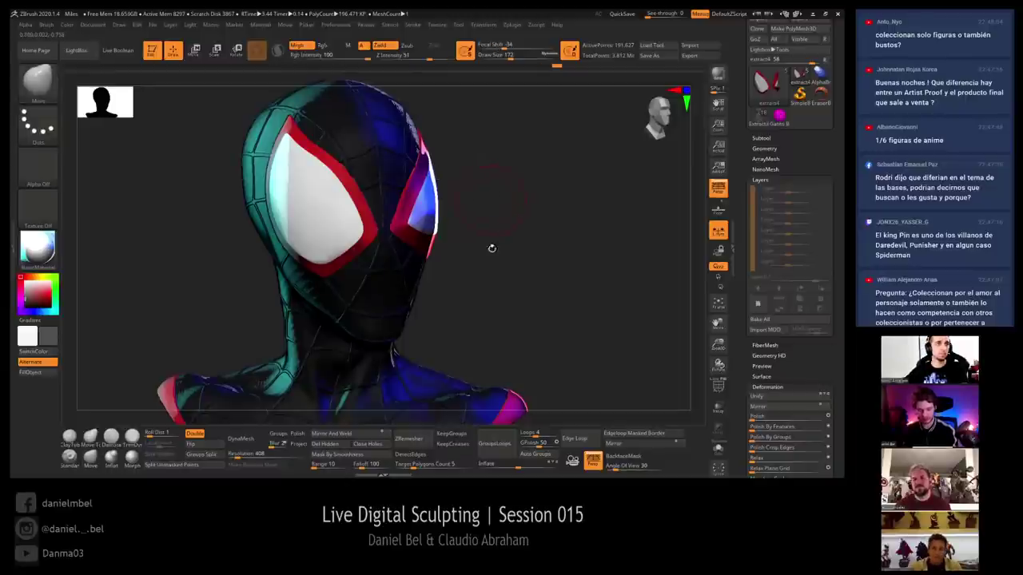
left_click_drag(479, 283, 441, 191)
key("shift")
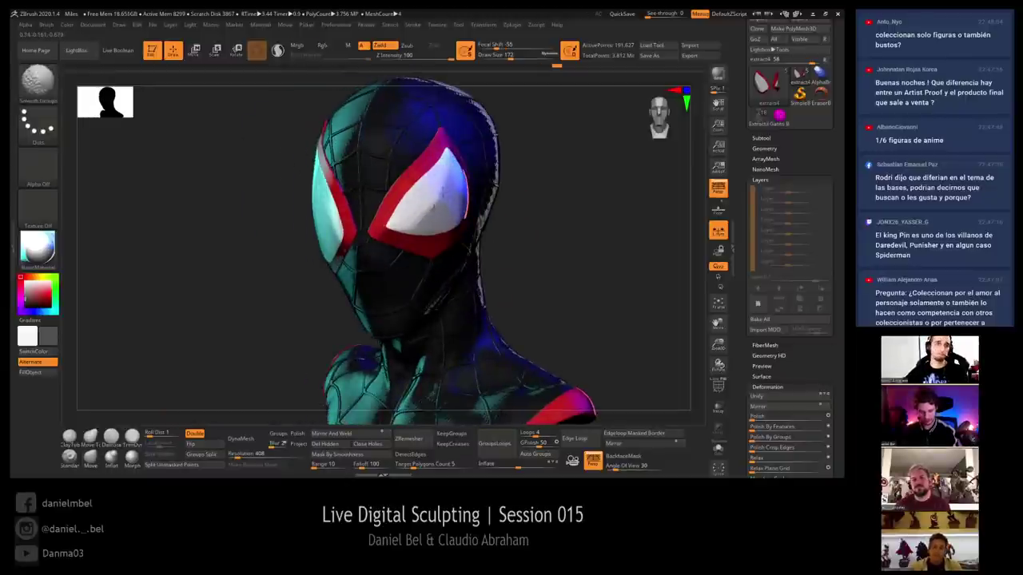
left_click_drag(319, 216, 314, 198, "shift")
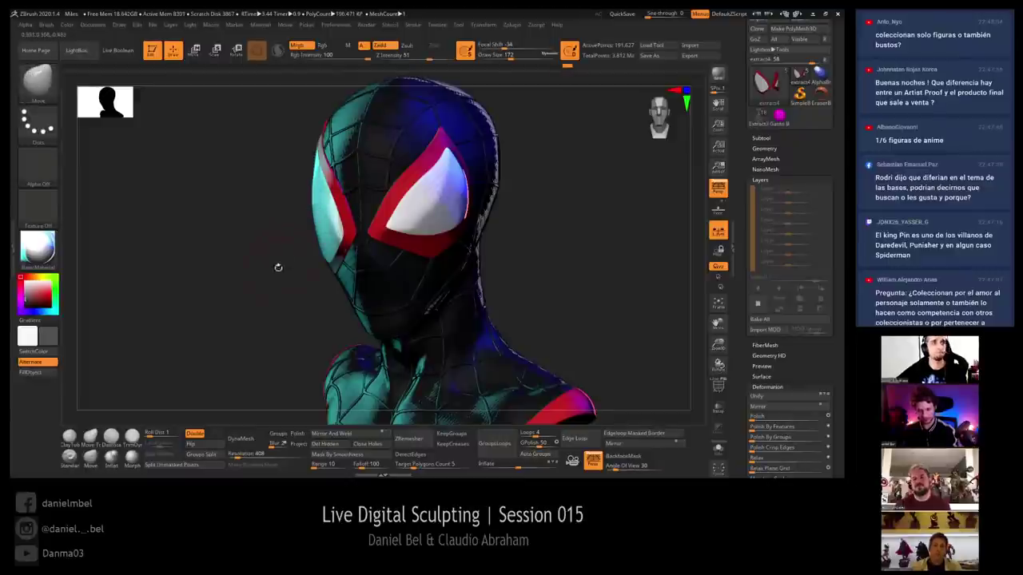
left_click_drag(278, 268, 330, 236)
key("shift")
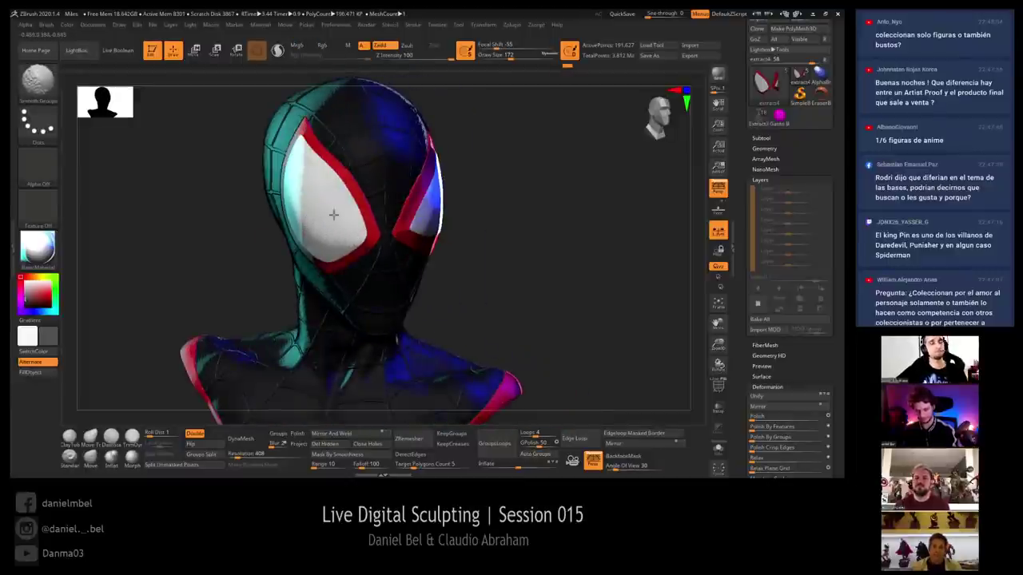
mouse_move(521, 223)
left_mouse_down()
mouse_move(534, 224)
mouse_move(514, 219)
left_mouse_up()
key("shift")
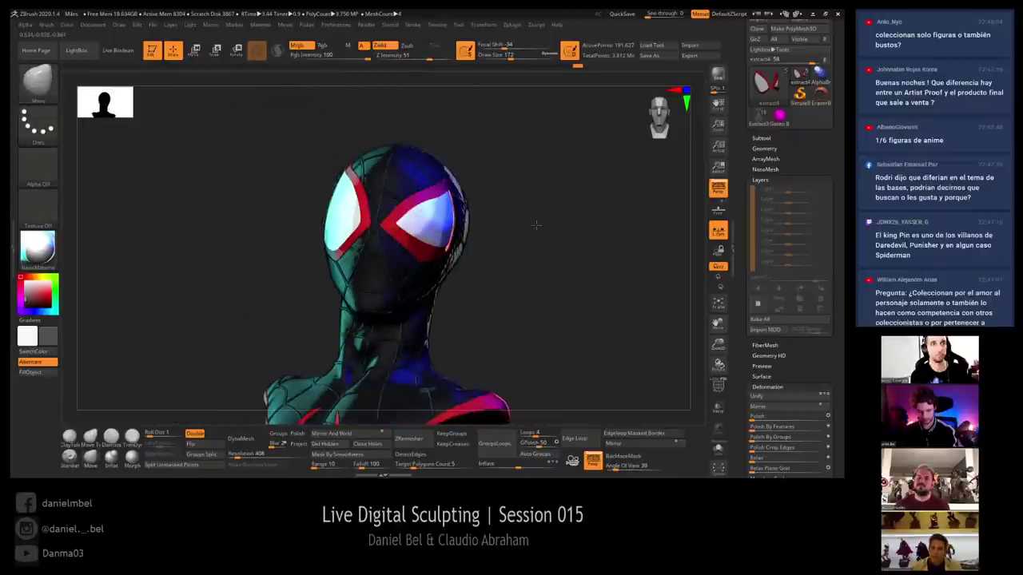
left_click_drag(535, 226, 694, 177)
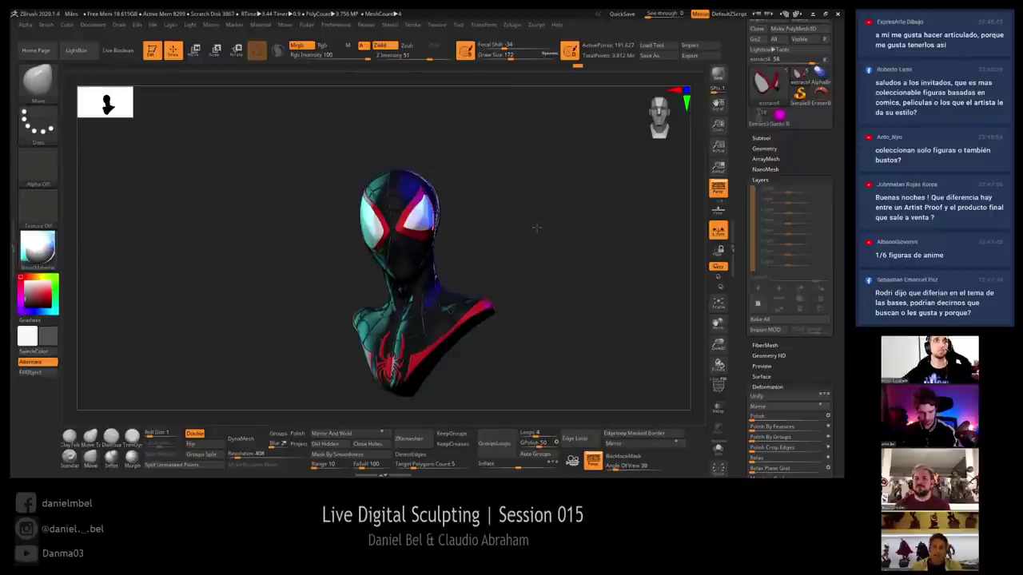
Make the Miles-012 bust the active subtool and toggle its layers' visibility to compare the face shape from several angles
key("s")
mouse_move(537, 227)
left_mouse_down("alt")
mouse_move(545, 281)
mouse_move(536, 281)
left_mouse_up("alt")
left_click(447, 280, "alt")
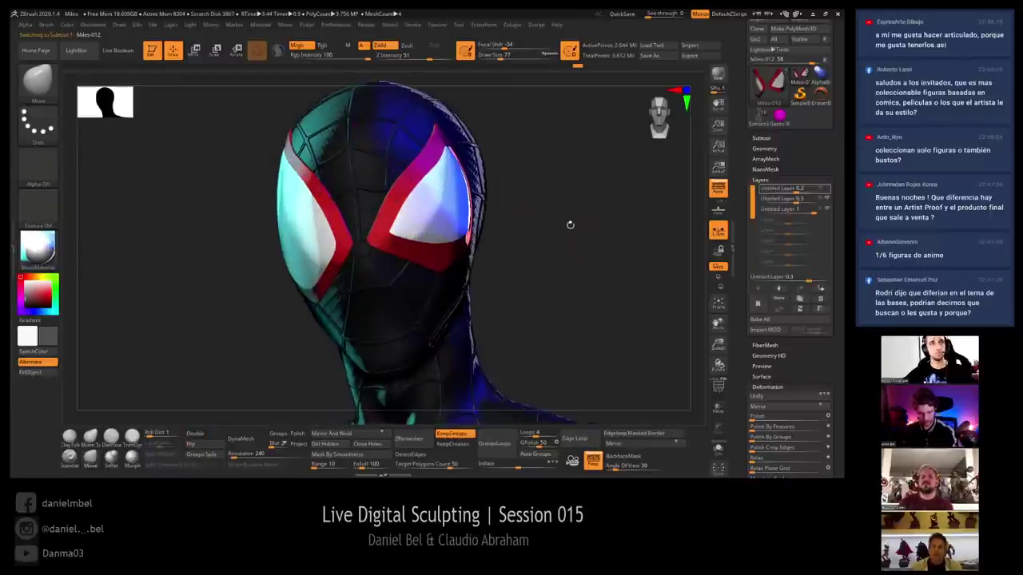
left_click_drag(571, 224, 553, 175, "alt")
left_click(829, 199)
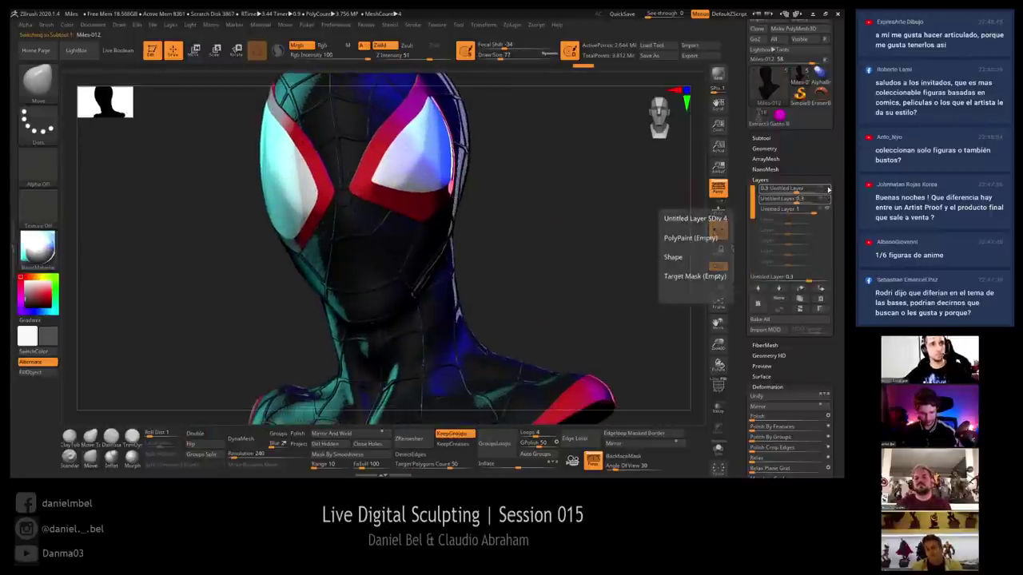
left_click_drag(548, 232, 545, 236)
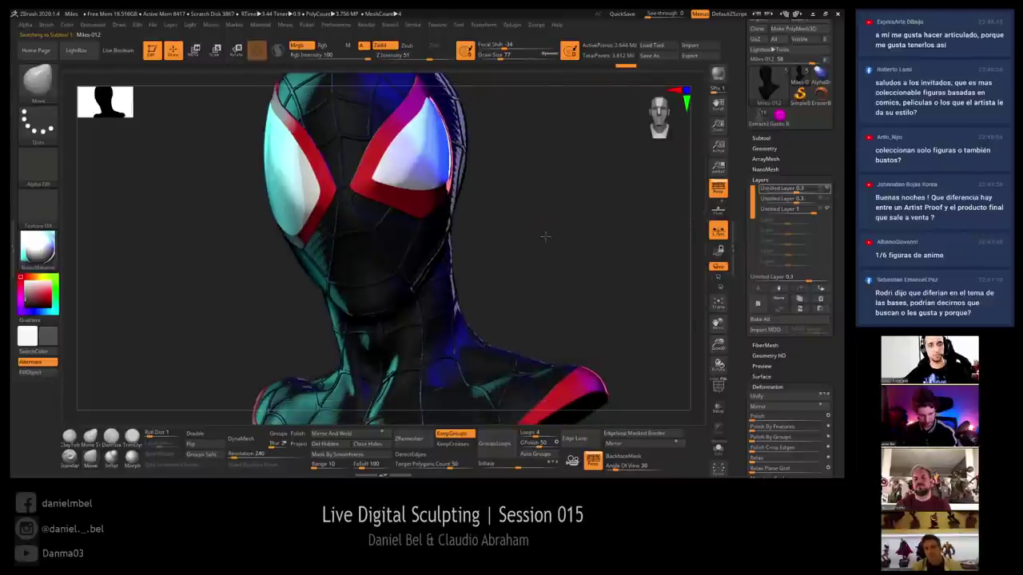
key("f")
left_click(827, 210)
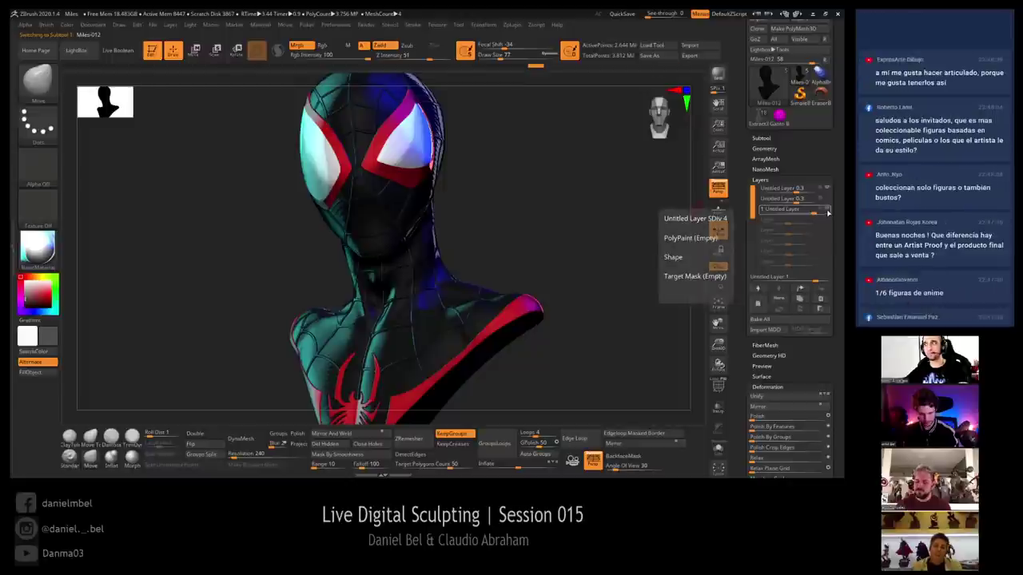
left_click_drag(539, 222, 484, 198)
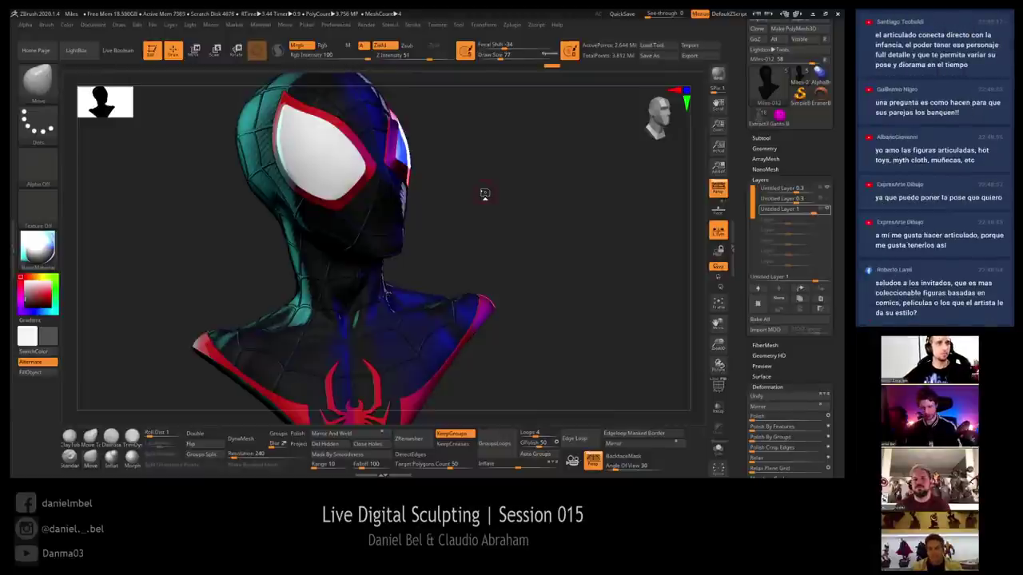
left_click_drag(541, 231, 524, 242)
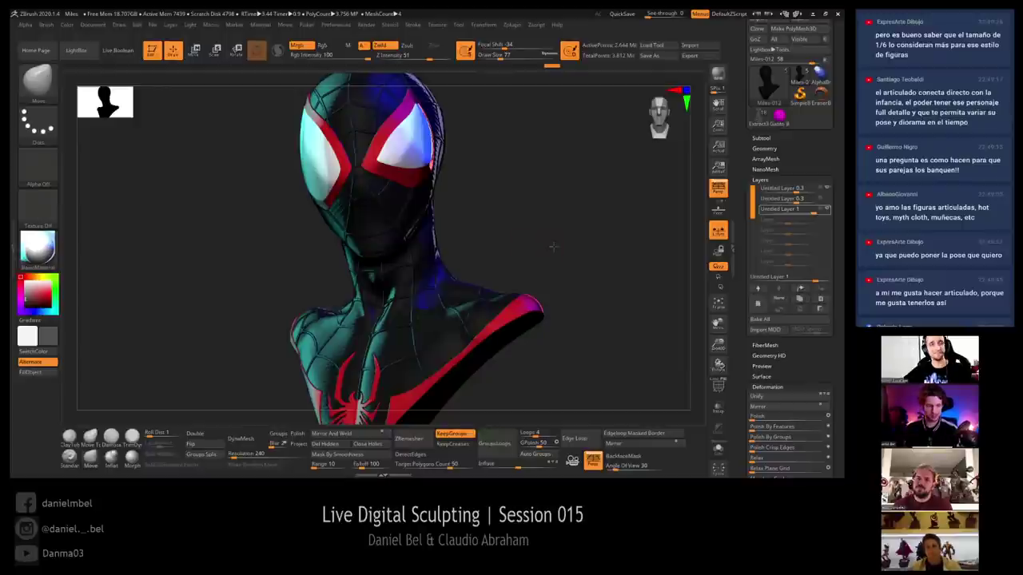
left_click_drag(552, 246, 533, 203)
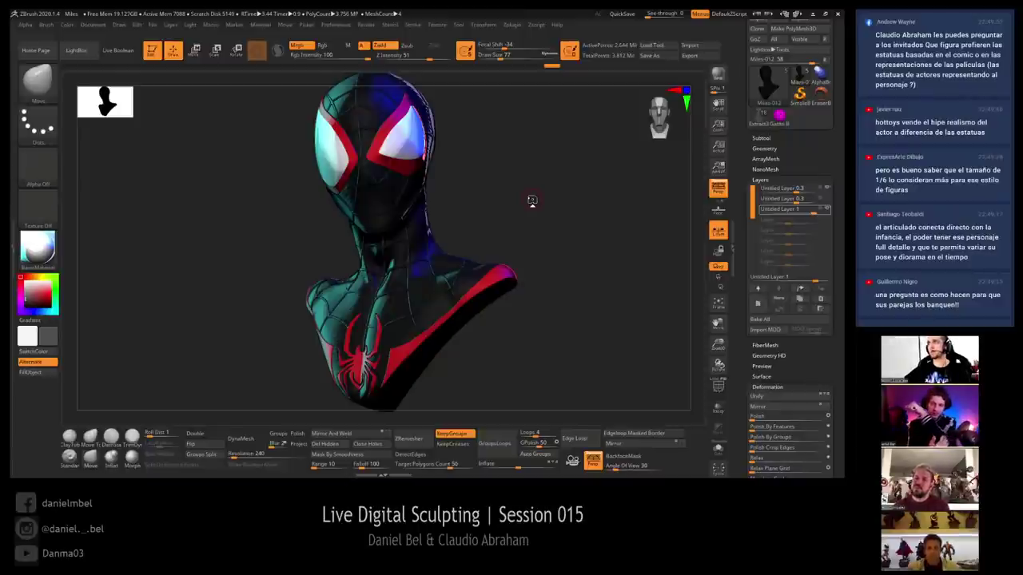
Make the chest emblem subtool morphdiff_miles-006 active, isolate it in Solo mode and turn on the polygroup display
left_click_drag(532, 200, 517, 242)
left_click(358, 364, "alt")
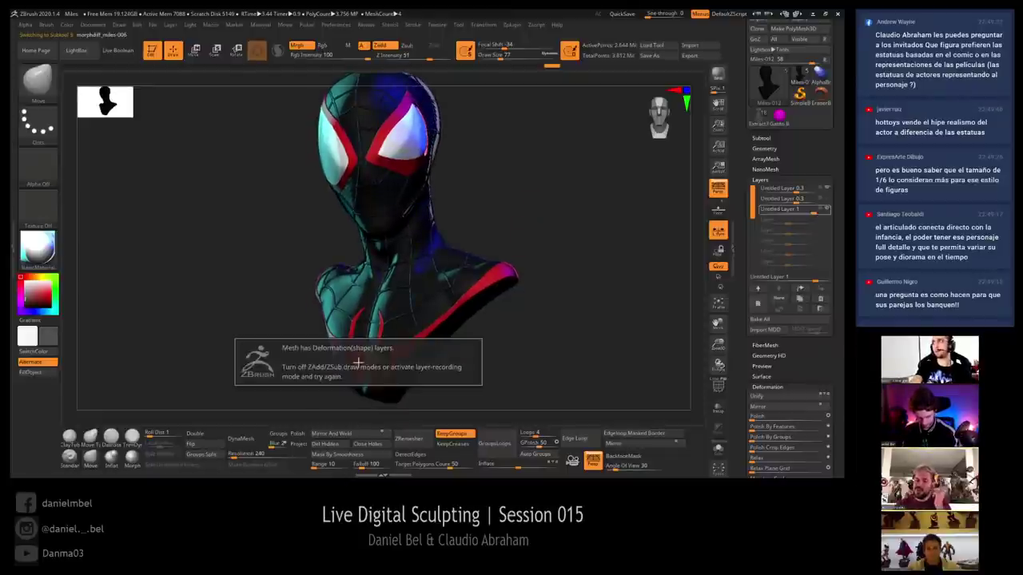
left_click(719, 448)
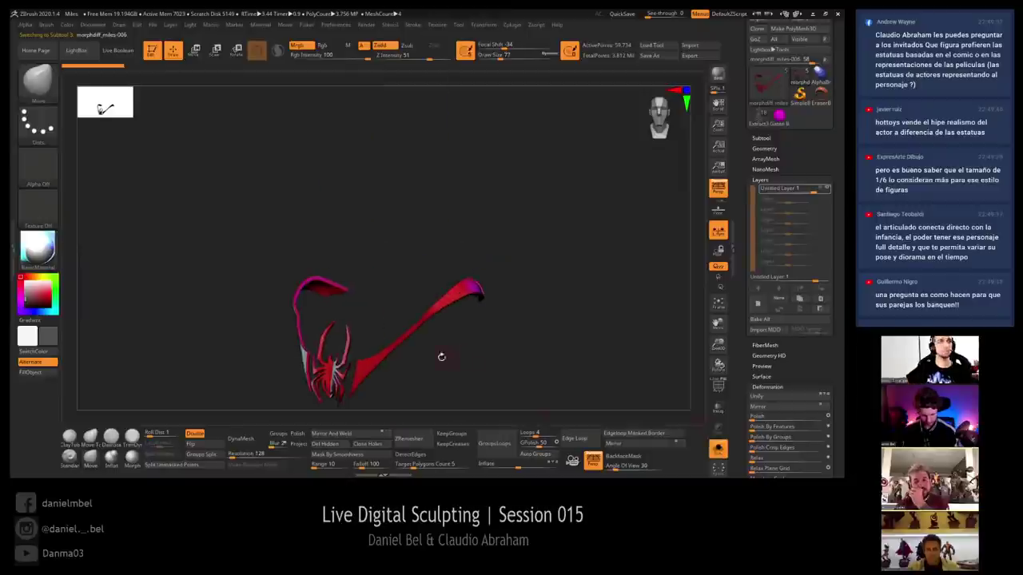
right_click_drag(336, 356, 409, 308, "alt")
mouse_move(369, 278)
right_mouse_down()
mouse_move(348, 280)
mouse_move(382, 283)
mouse_move(376, 266)
mouse_move(374, 295)
right_mouse_up()
key("shift+f")
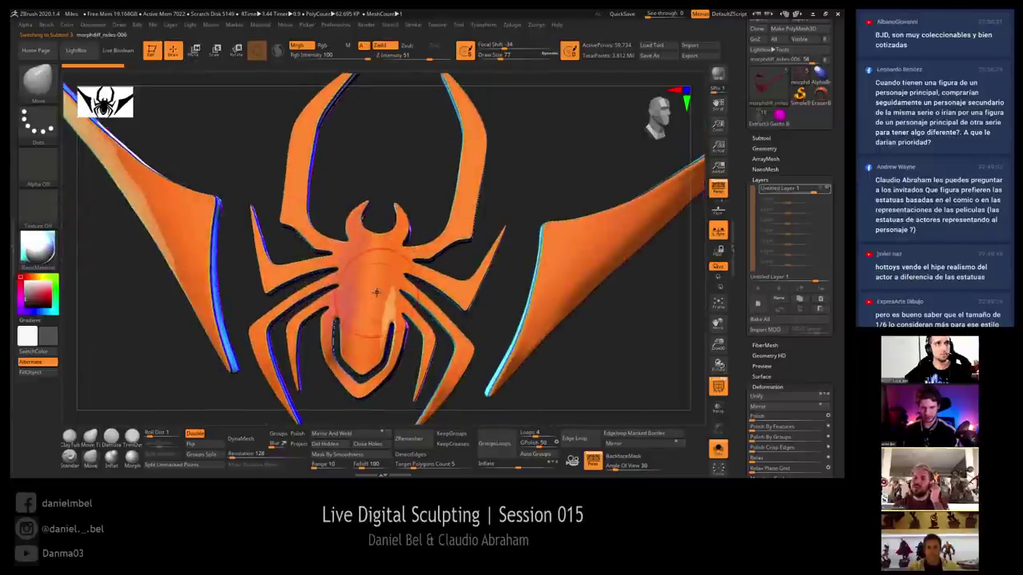
Switch off the coloured scene lights for neutral shading and turn off the polygroup display on the emblem
left_click(192, 25)
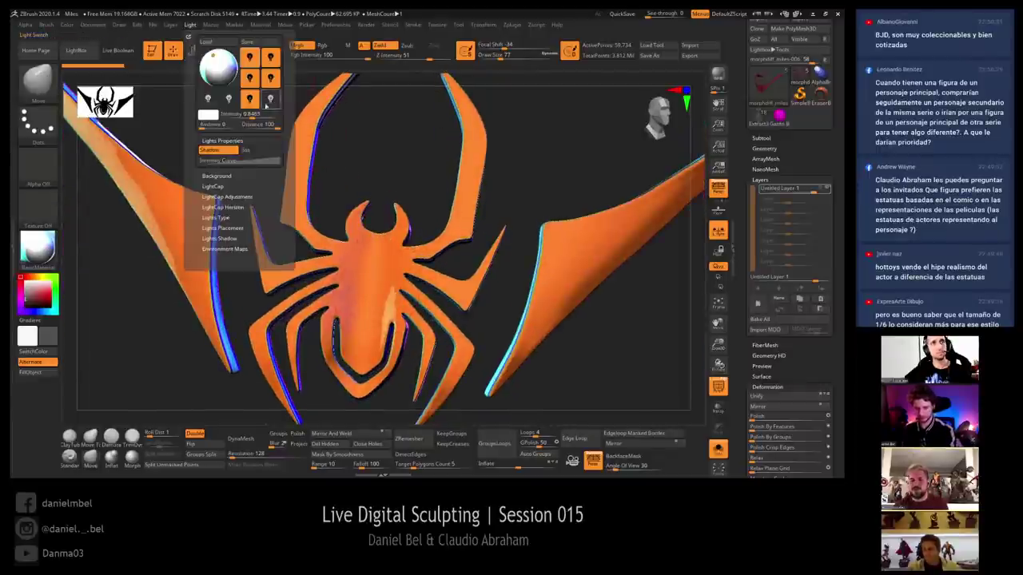
left_click(270, 78)
left_click(270, 58)
left_click(250, 79)
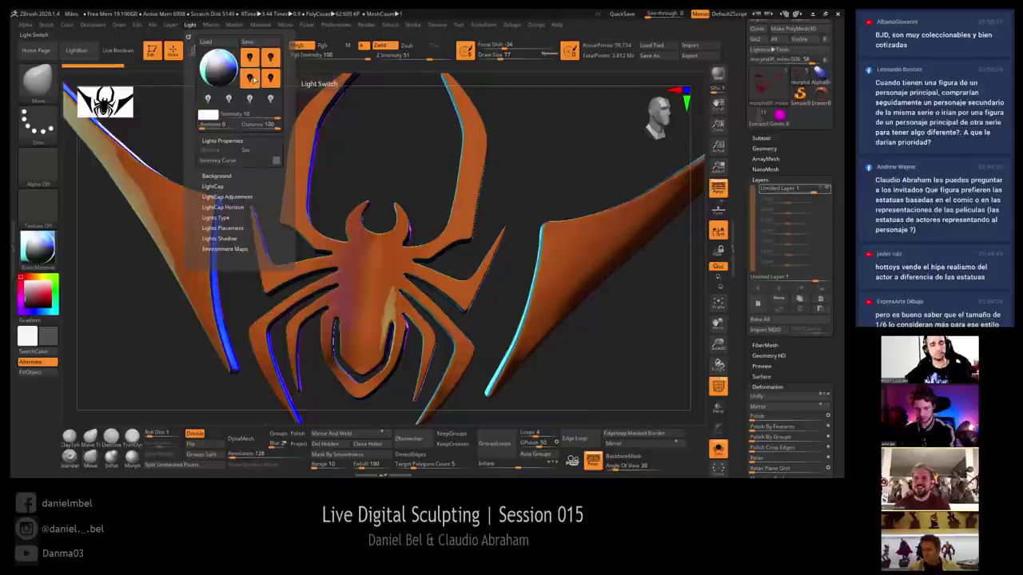
left_click(251, 79)
left_click(268, 79)
left_click(268, 79)
left_click(270, 61)
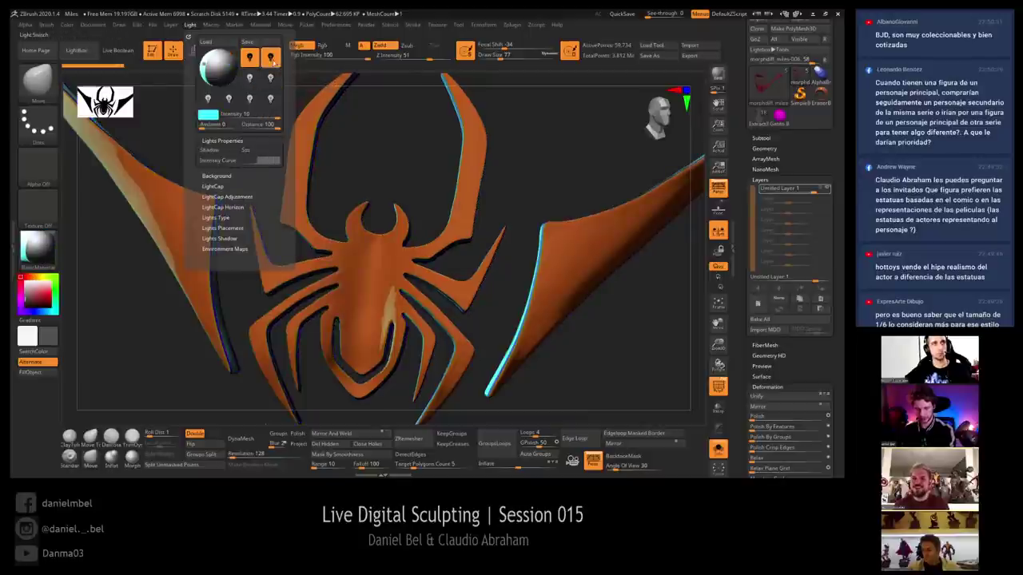
left_click(270, 61)
left_click(254, 61)
key("shift+f")
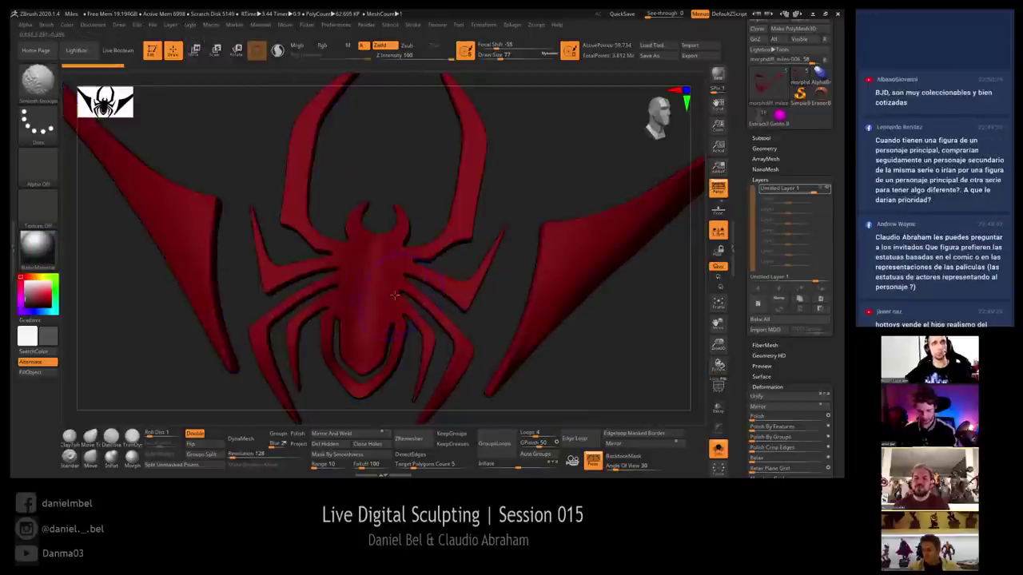
Isolate the polygroups along the side walls of the spider emblem and combine them into a single polygroup
right_click_drag(455, 299, 376, 303)
mouse_move(375, 303)
left_mouse_down()
mouse_move(338, 320)
mouse_move(467, 308)
mouse_move(344, 219)
mouse_move(234, 240)
left_mouse_up()
key("s")
mouse_move(242, 222)
right_mouse_down("ctrl")
mouse_move(242, 239)
mouse_move(242, 228)
right_mouse_up("ctrl")
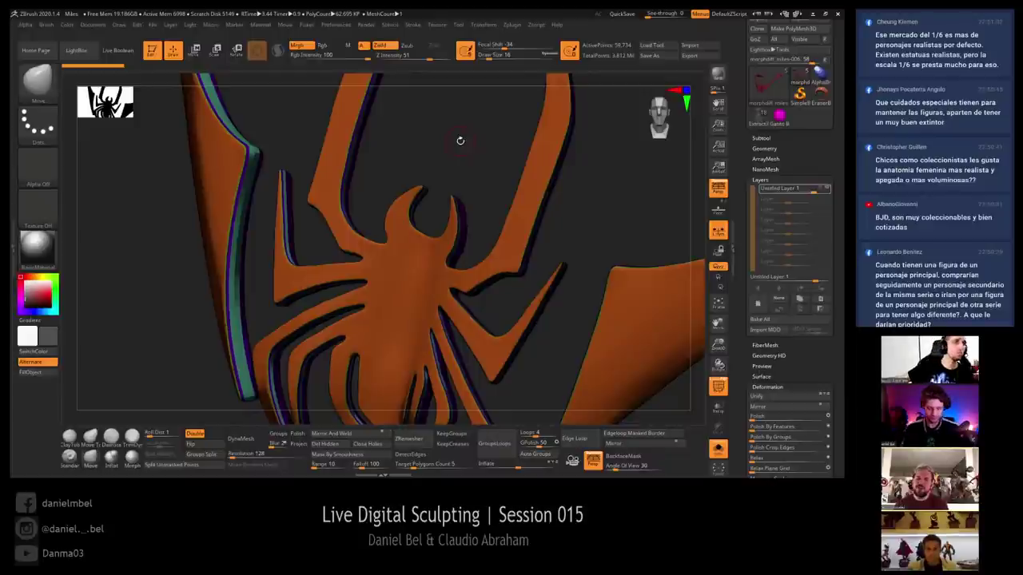
left_click_drag(468, 182, 434, 199)
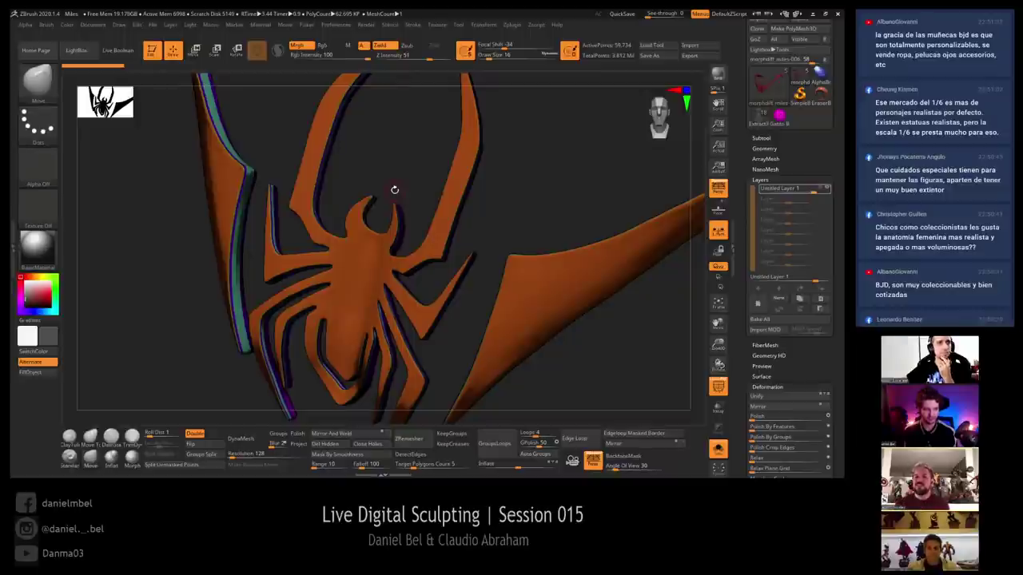
left_click_drag(507, 178, 464, 176)
left_click(338, 215, "ctrl+shift")
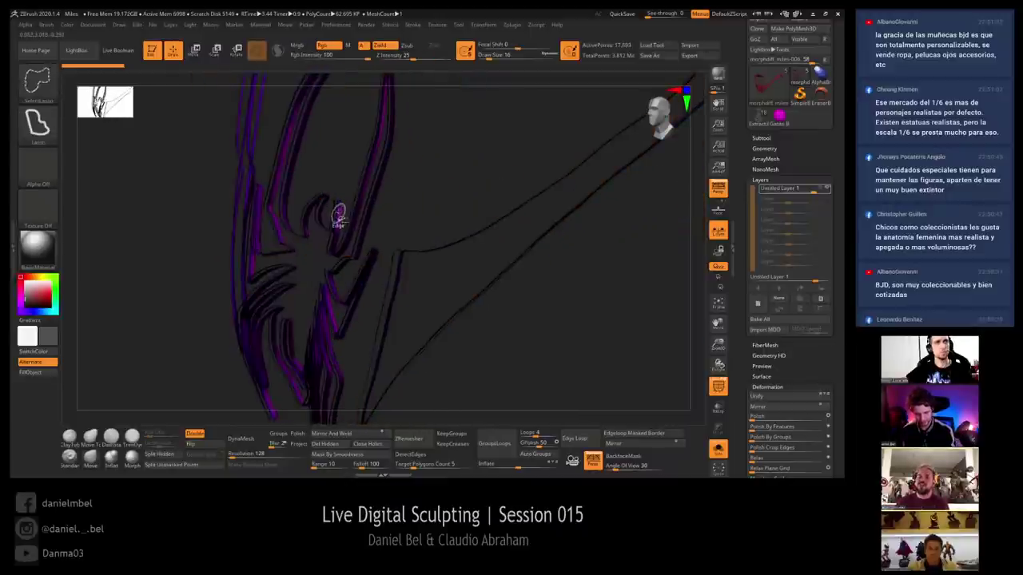
right_click_drag(338, 219, 344, 238, "ctrl")
key("ctrl+w")
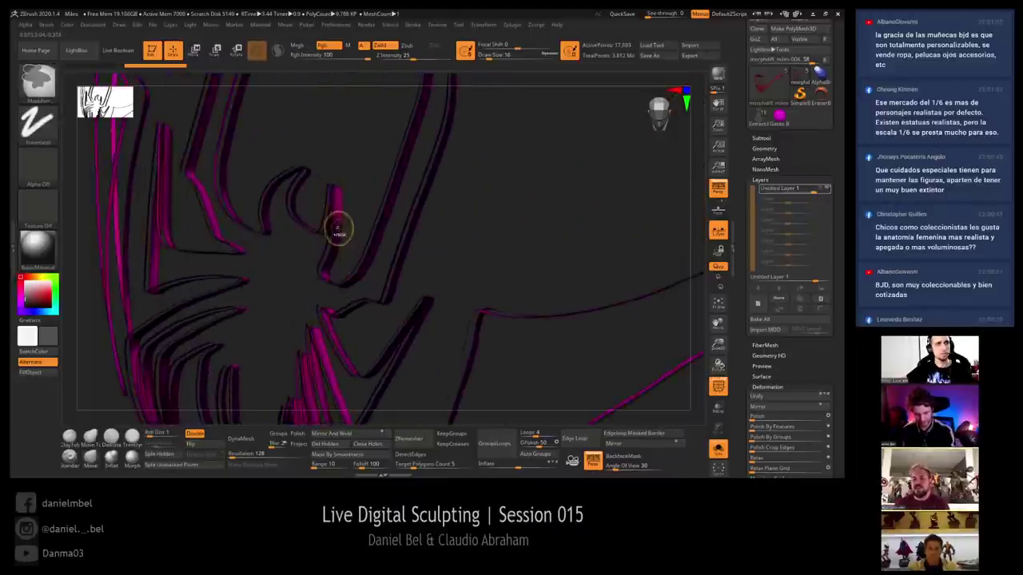
Show the whole emblem again and merge the remaining coloured bands on its side walls into one polygroup
left_click(353, 188, "ctrl+shift")
right_click_drag(338, 191, 336, 225, "ctrl")
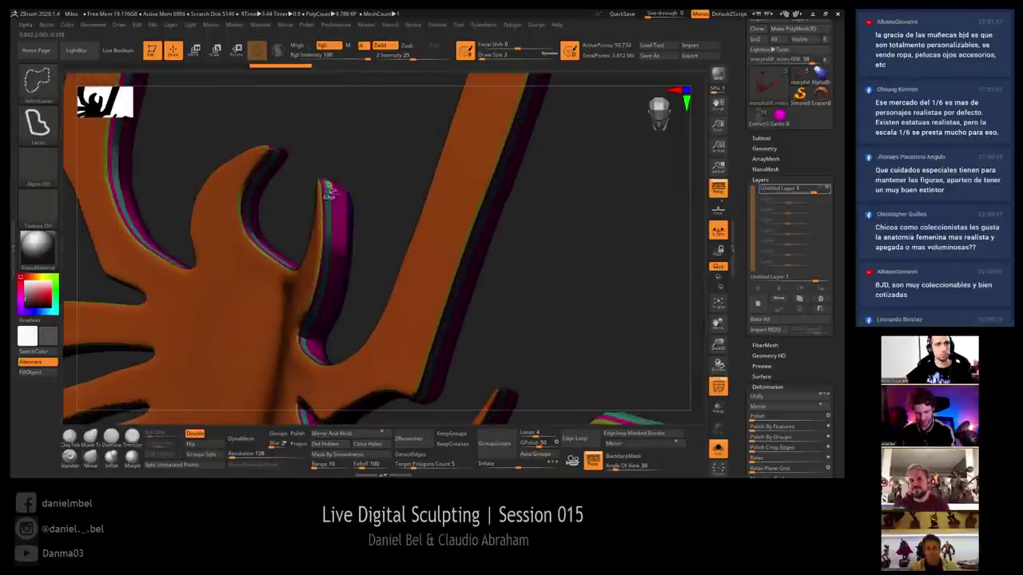
left_click(330, 192, "ctrl+shift")
left_click(339, 184, "ctrl")
left_click(344, 180, "ctrl+shift")
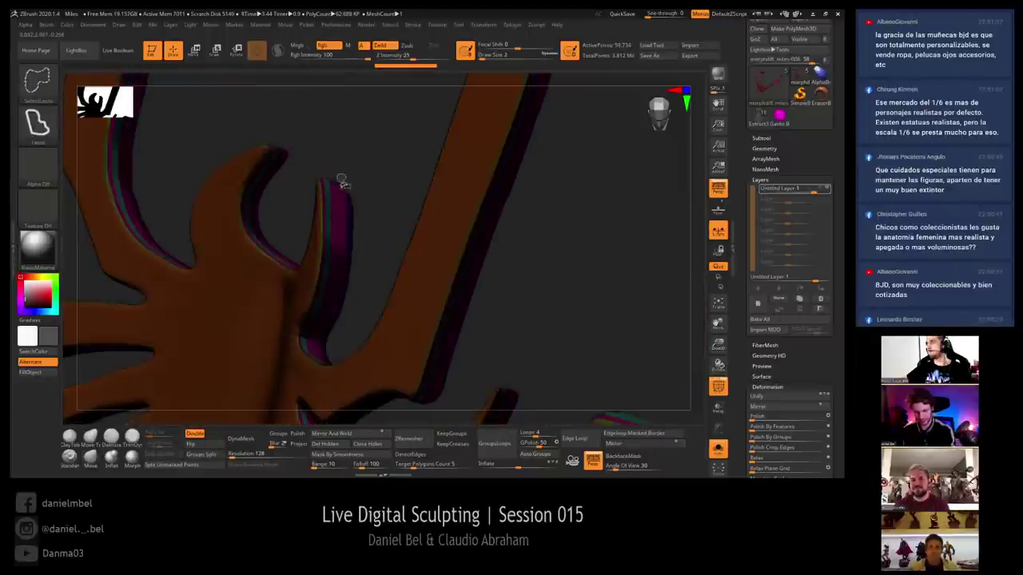
left_click(353, 159, "ctrl")
left_click(327, 199, "ctrl+shift")
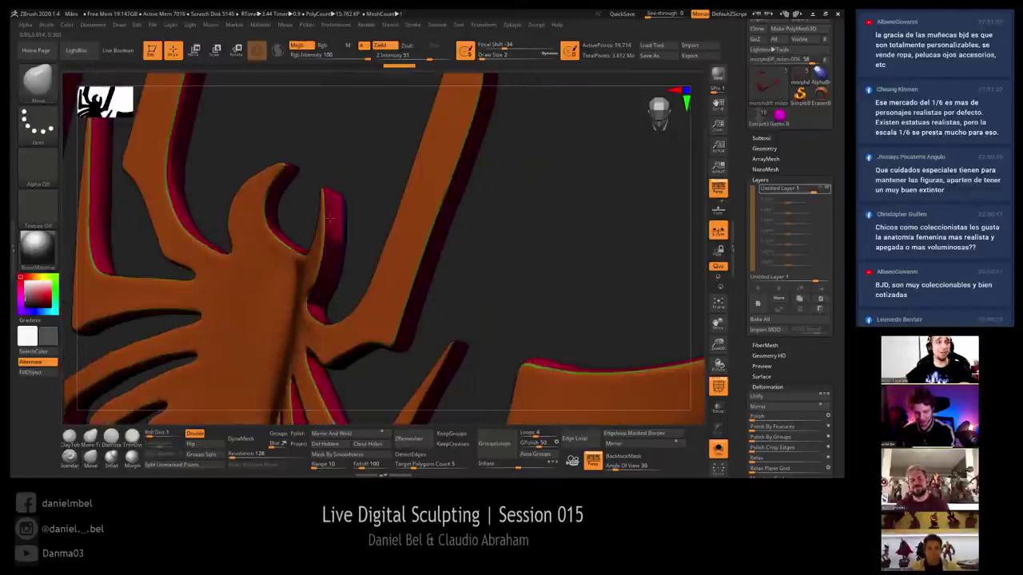
Isolate the emblem's front face, assign it a single new polygroup and show the whole emblem again
mouse_move(351, 180)
left_mouse_down()
mouse_move(480, 191)
mouse_move(340, 212)
left_mouse_up()
right_click_drag(340, 213, 319, 226)
left_click(327, 222, "ctrl+shift")
key("ctrl+w")
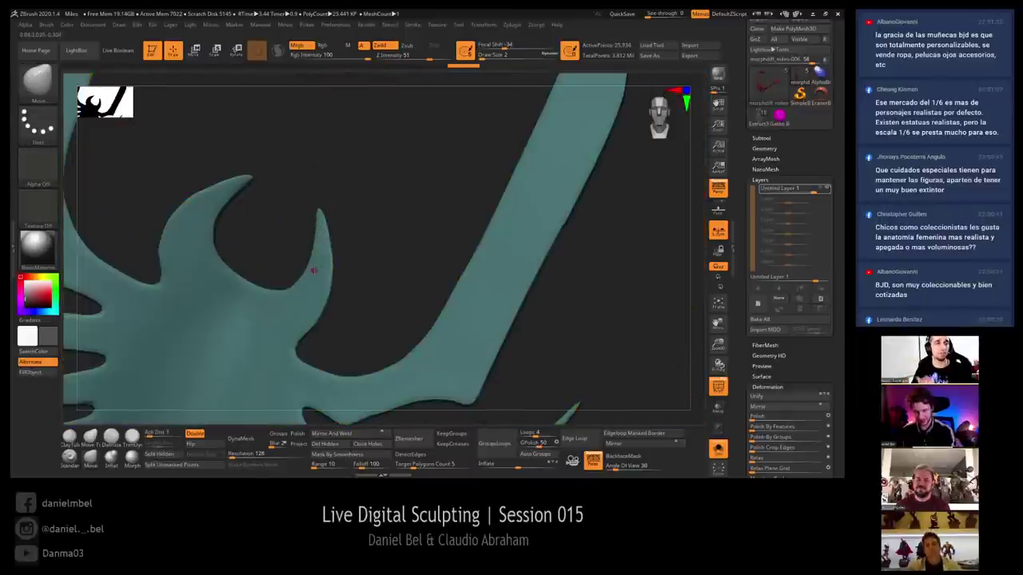
right_click_drag(318, 269, 321, 194, "ctrl")
left_click(324, 227, "ctrl+shift")
left_click_drag(320, 194, 334, 236)
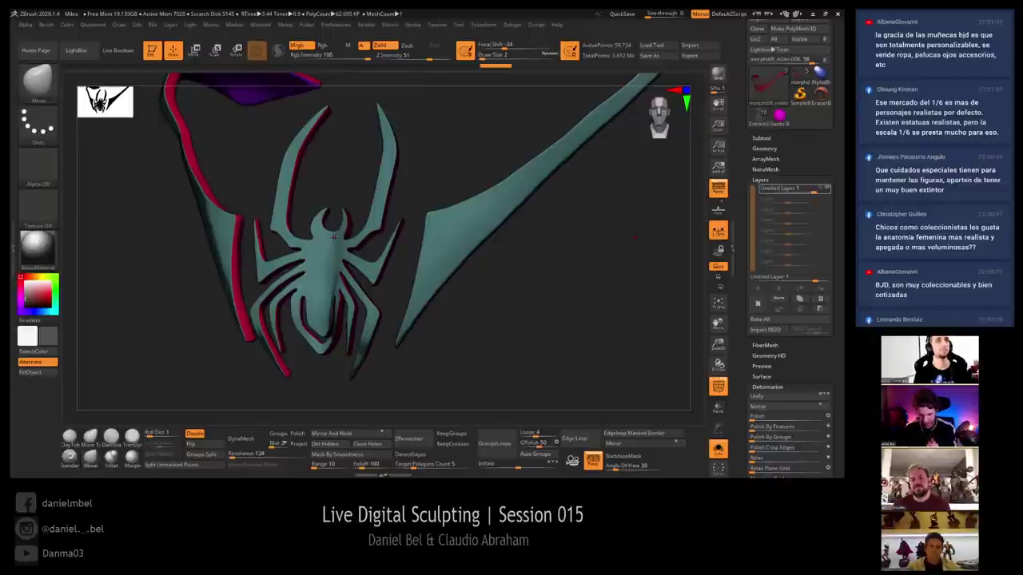
left_click_drag(453, 166, 420, 256, "alt")
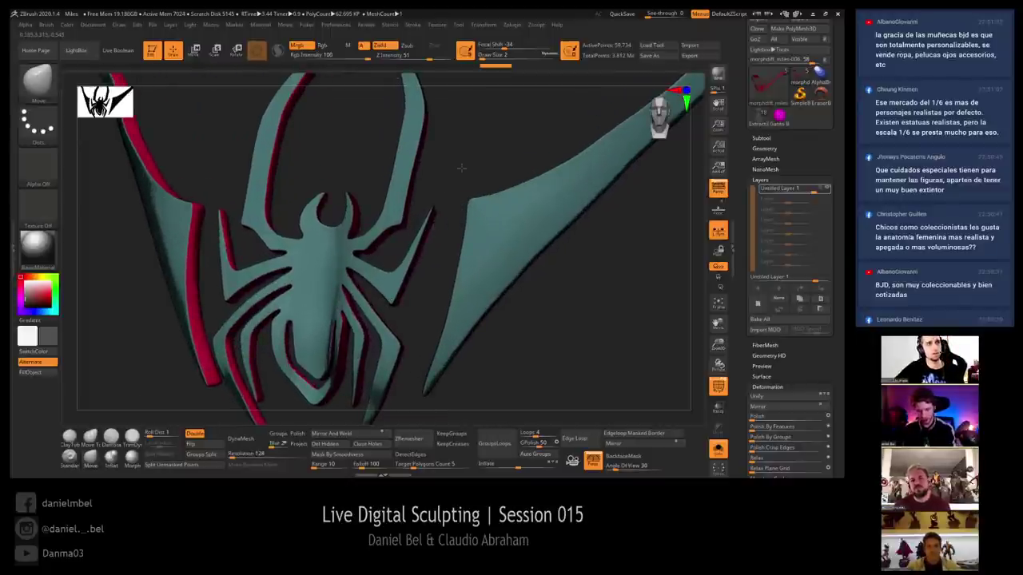
left_click_drag(461, 167, 434, 201)
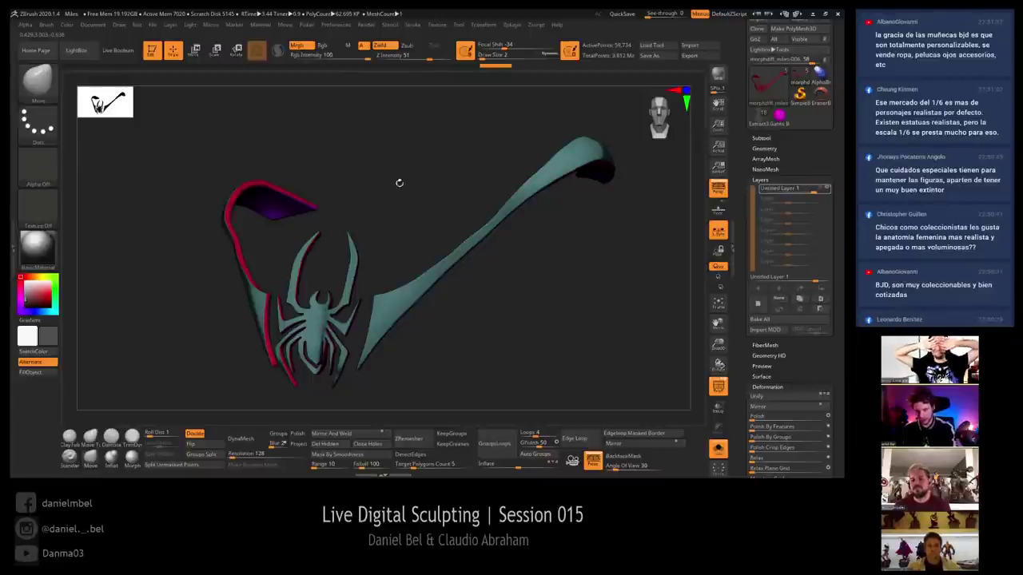
left_click_drag(398, 197, 393, 208)
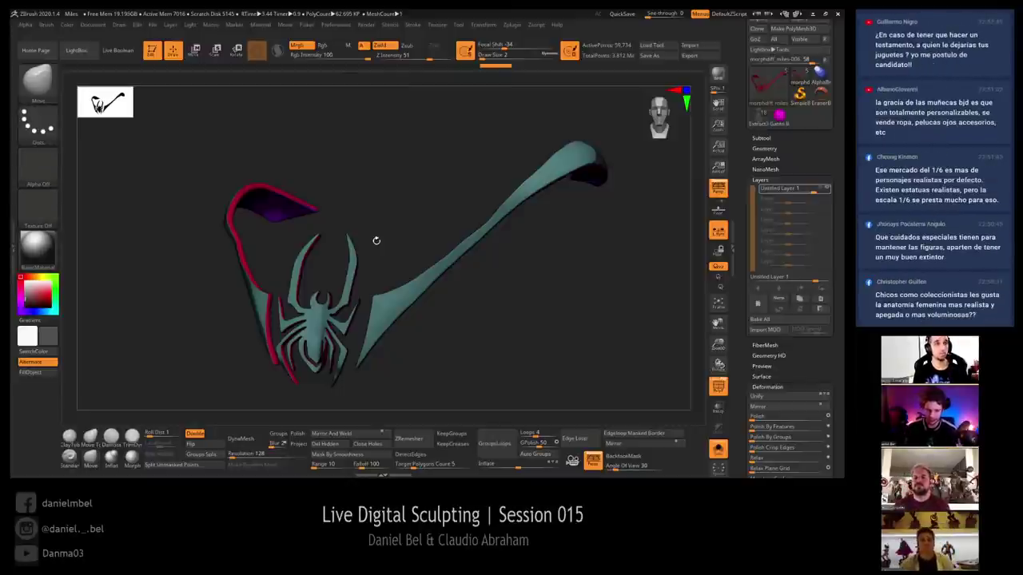
left_click_drag(482, 290, 479, 297)
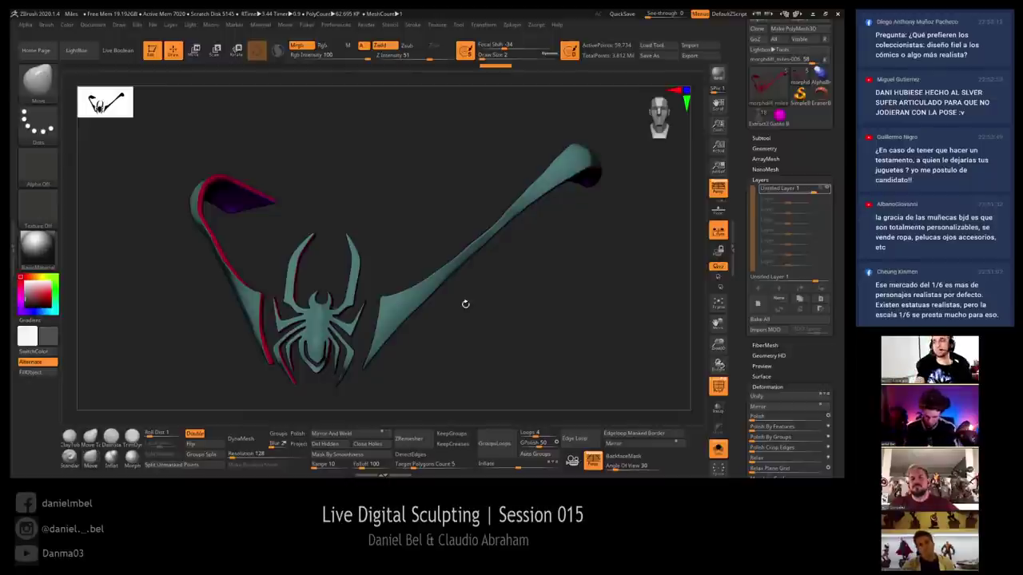
left_click_drag(388, 232, 355, 257)
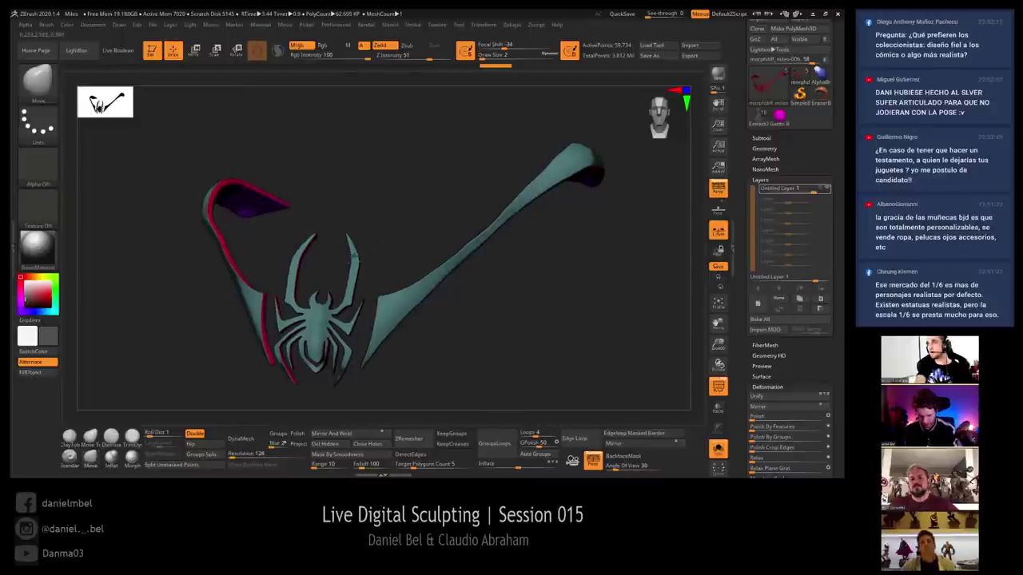
right_click_drag(354, 257, 354, 280)
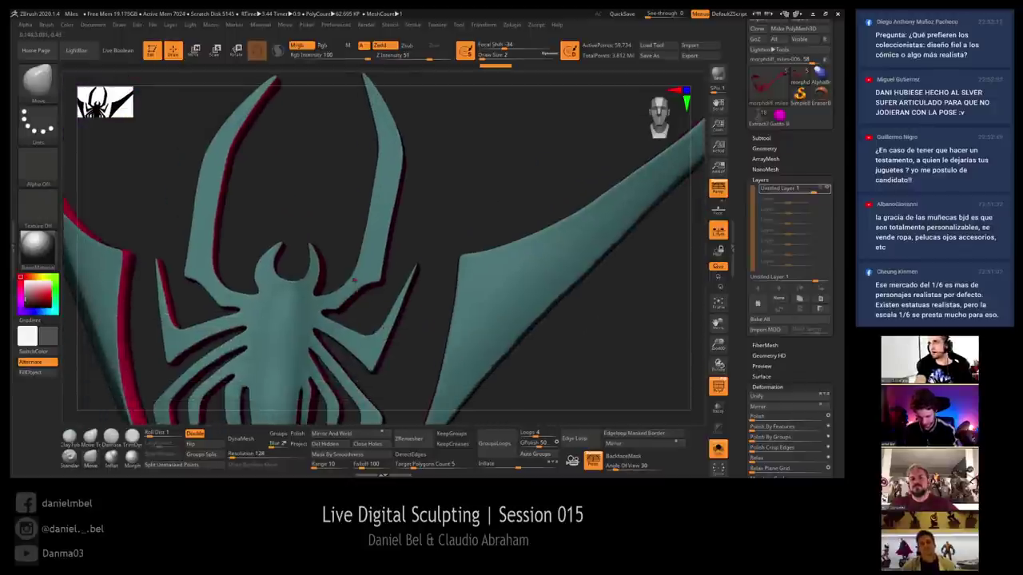
Check the emblem's side walls, show the whole emblem and inflate it slightly
left_click_drag(354, 280, 317, 299, "alt")
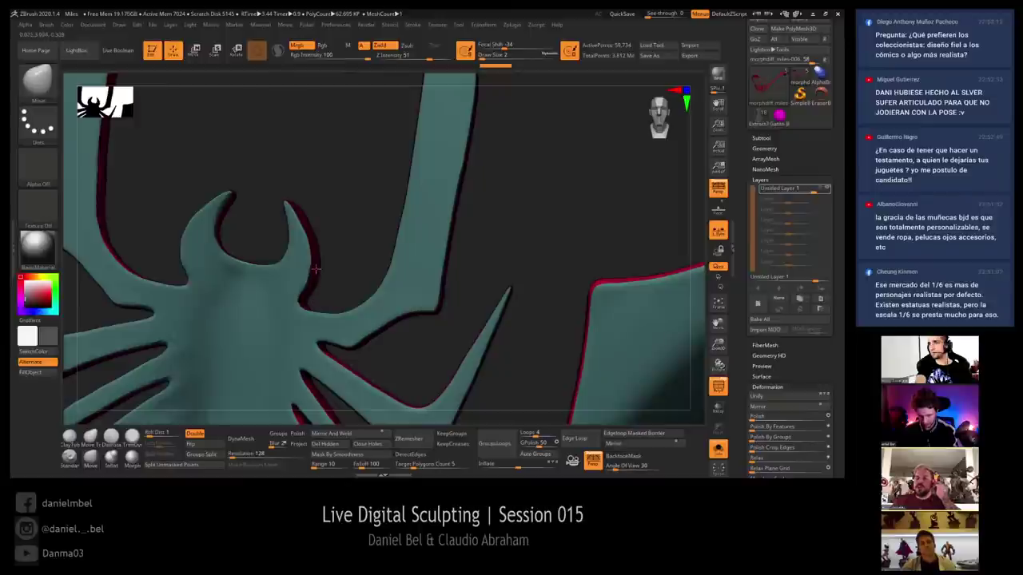
right_click_drag(315, 269, 334, 254)
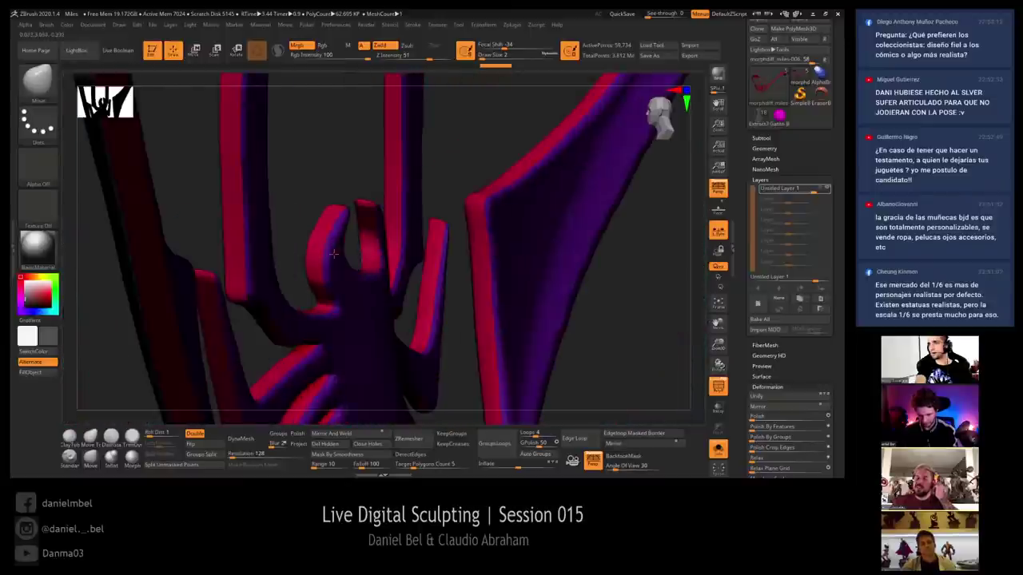
left_click_drag(334, 254, 322, 289)
left_click(354, 228, "ctrl+shift")
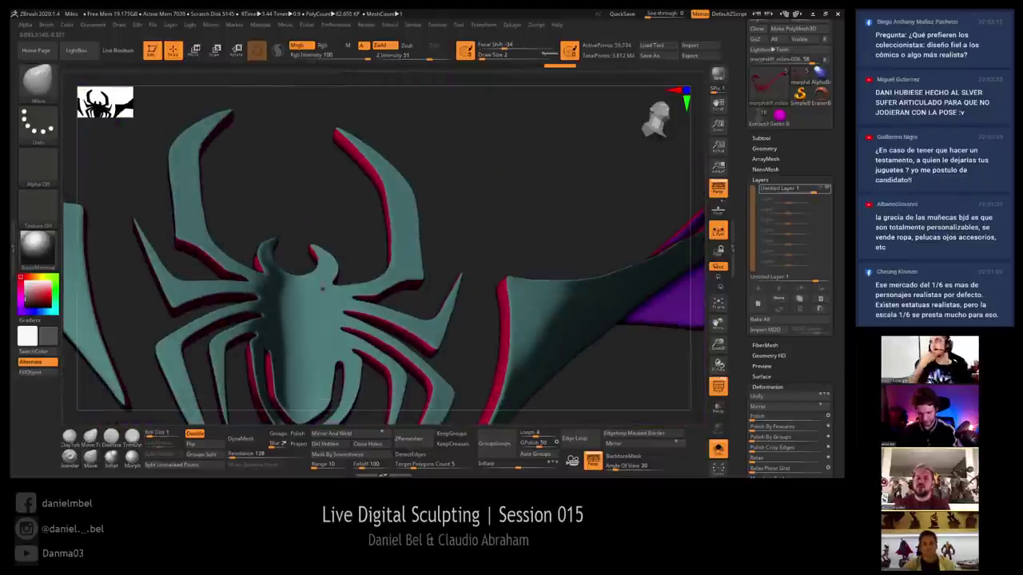
key("w")
left_click(312, 302, "alt")
right_click_drag(315, 297, 340, 254, "ctrl")
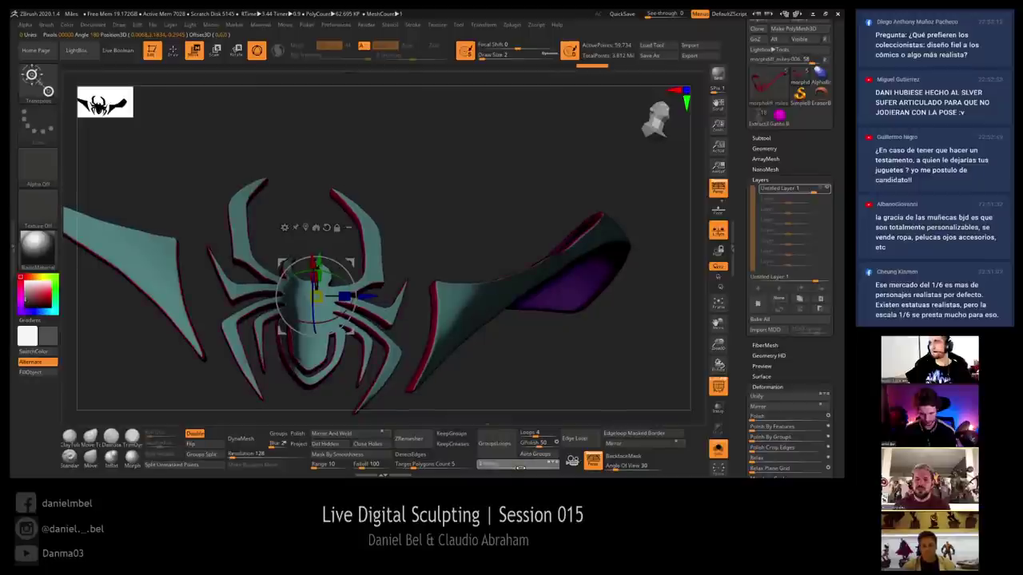
left_click_drag(520, 468, 520, 472)
key("q")
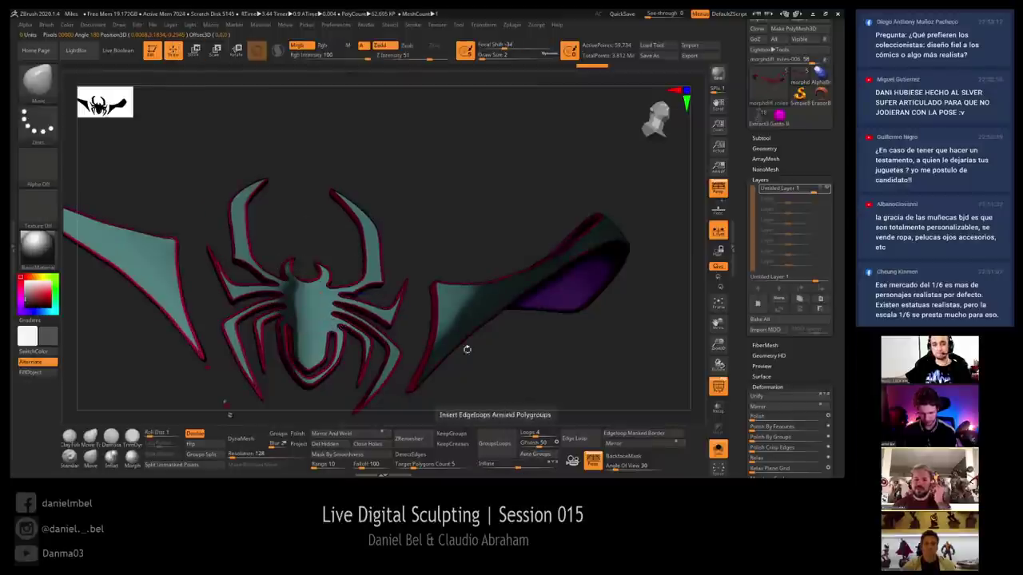
Turn off the emblem's polygroup display and set the Move brush's draw size to 6 near the spider's fangs
left_click_drag(468, 349, 387, 345)
key("shift+f")
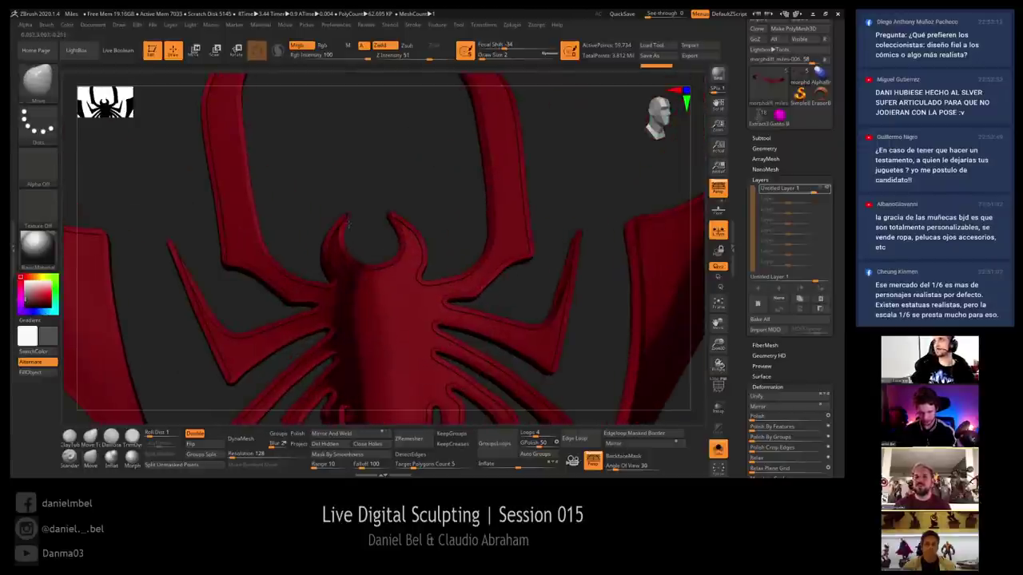
key("s")
left_click_drag(344, 224, 363, 222)
left_click(345, 221)
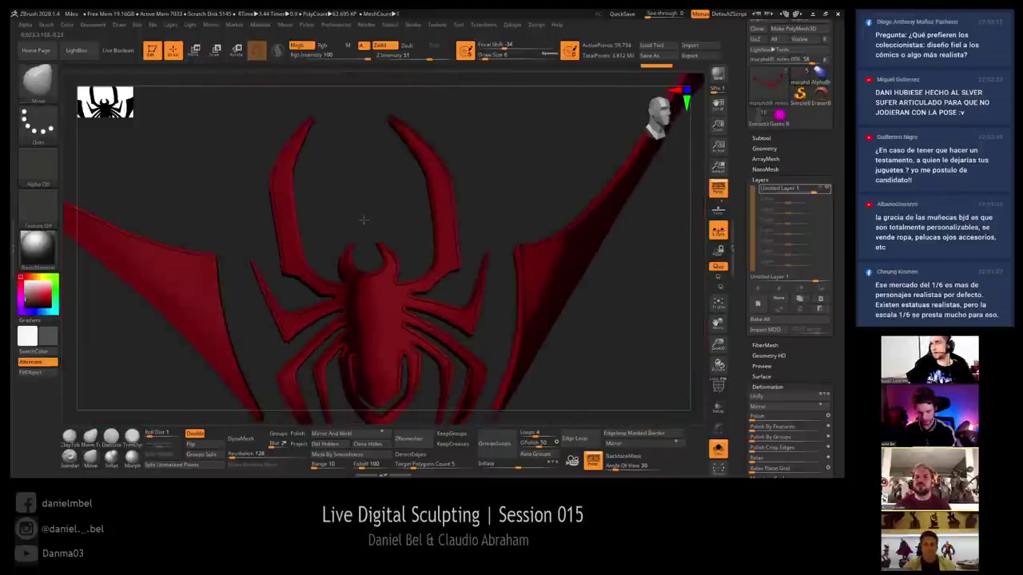
Stop recording the emblem's sculpt layer and bake all of its layers into the mesh
key("d")
key("Escape")
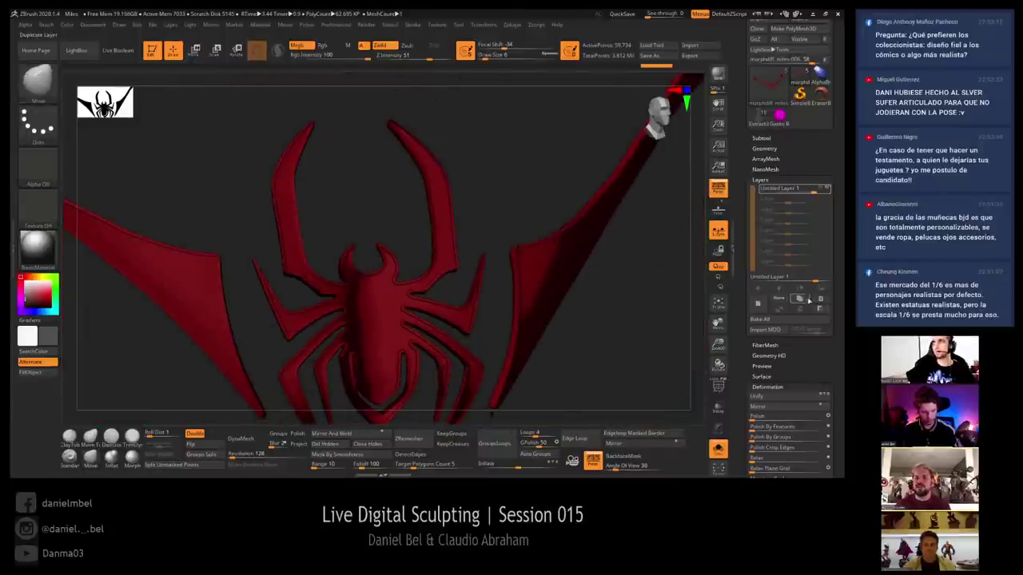
left_click(828, 188)
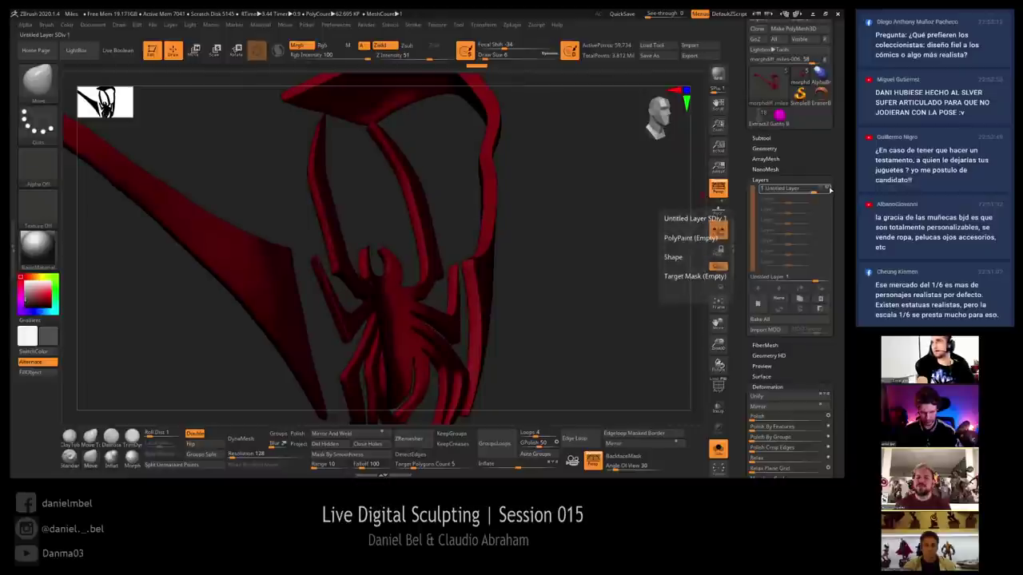
left_click(829, 189)
left_click(815, 320)
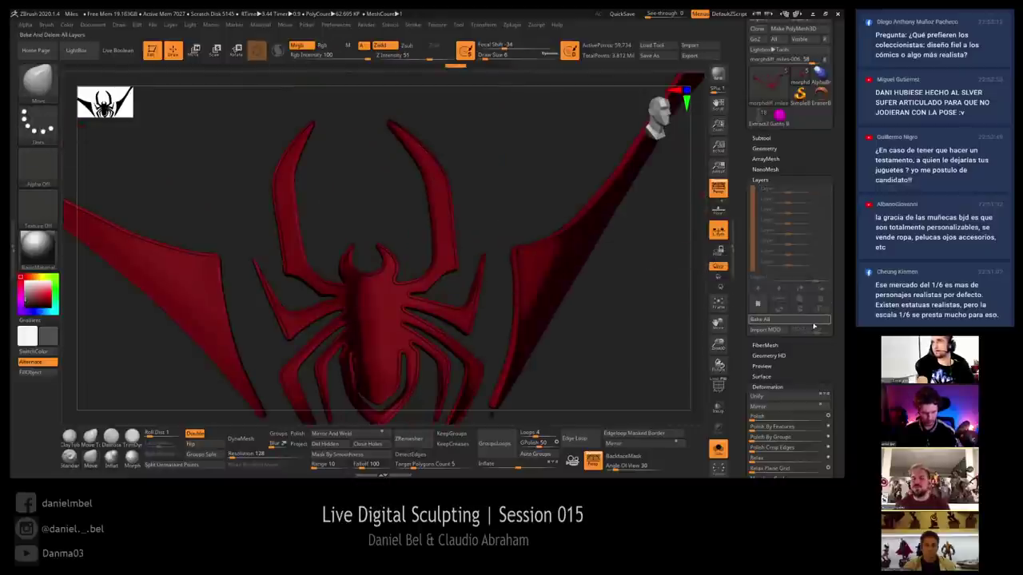
Show the full bust again, centre the gizmo on the emblem and scale the emblem up by about 1.0074
left_click_drag(564, 315, 447, 304, "alt")
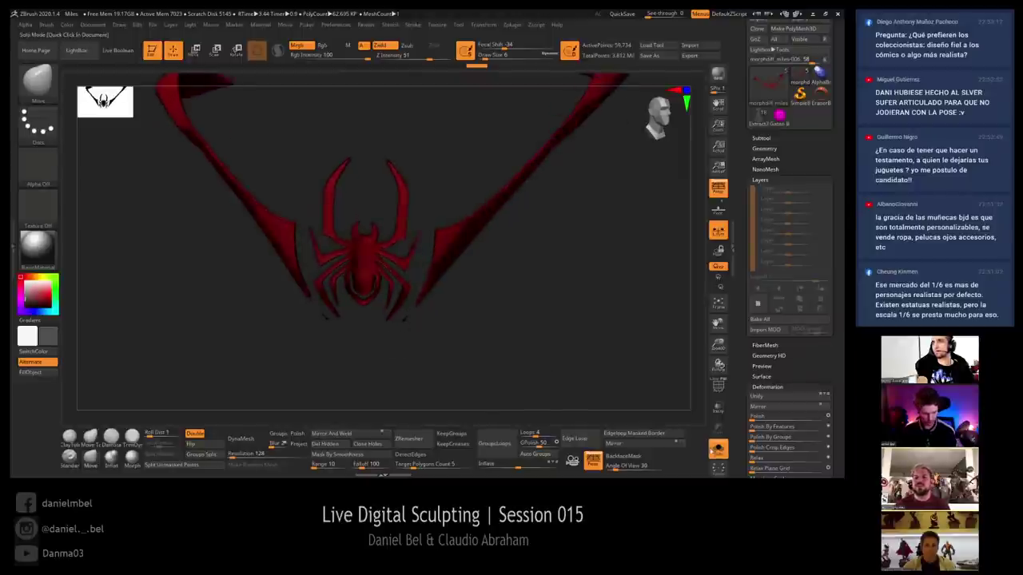
key("w")
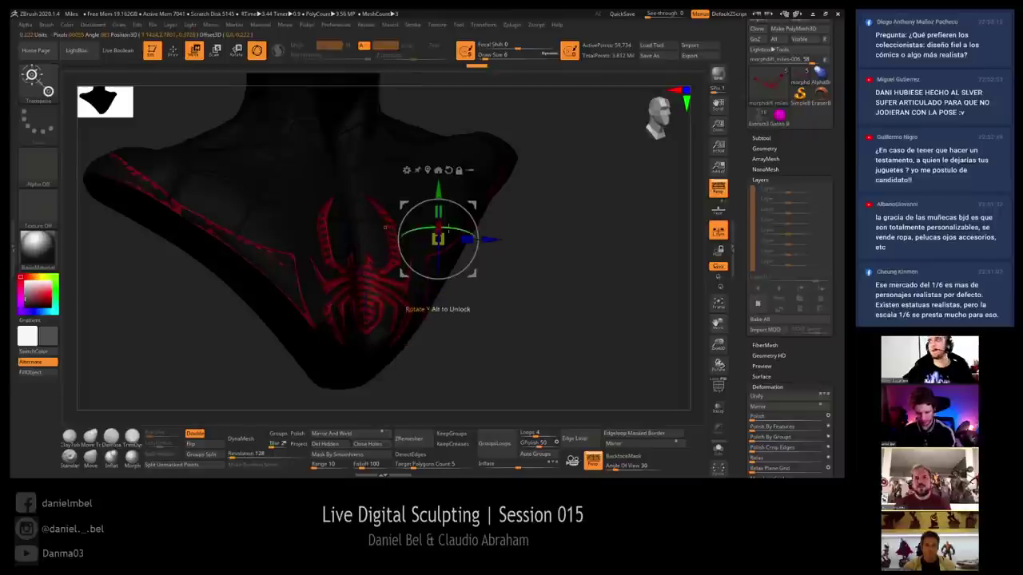
left_click(438, 170)
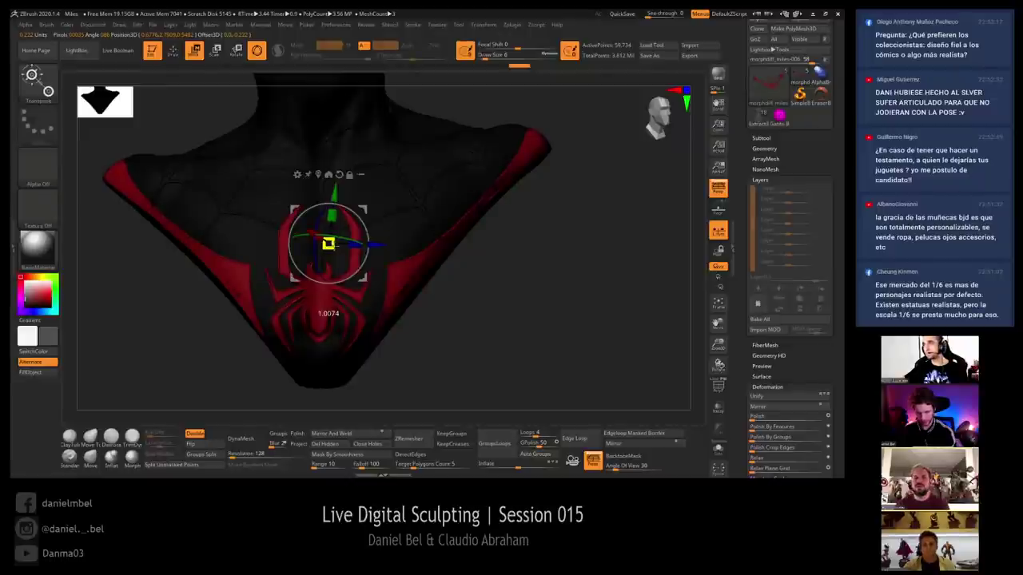
key("q")
mouse_move(523, 298)
left_mouse_down("alt")
mouse_move(490, 315)
mouse_move(501, 304)
mouse_move(491, 280)
left_mouse_up("alt")
Aim the main light more from the front and raise the ambient light a little
left_click(190, 25)
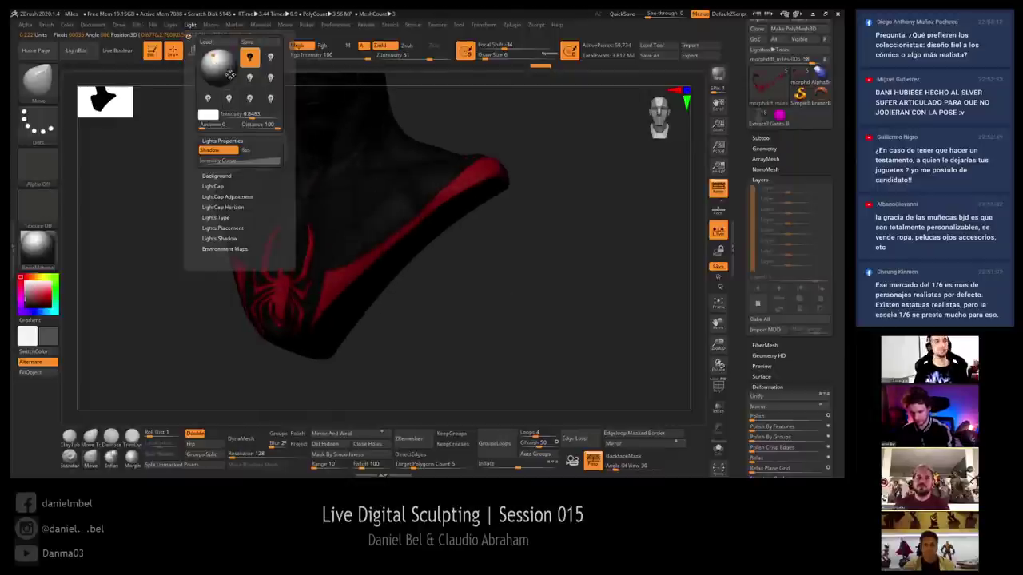
left_click_drag(230, 75, 219, 62)
left_click_drag(205, 126, 212, 126)
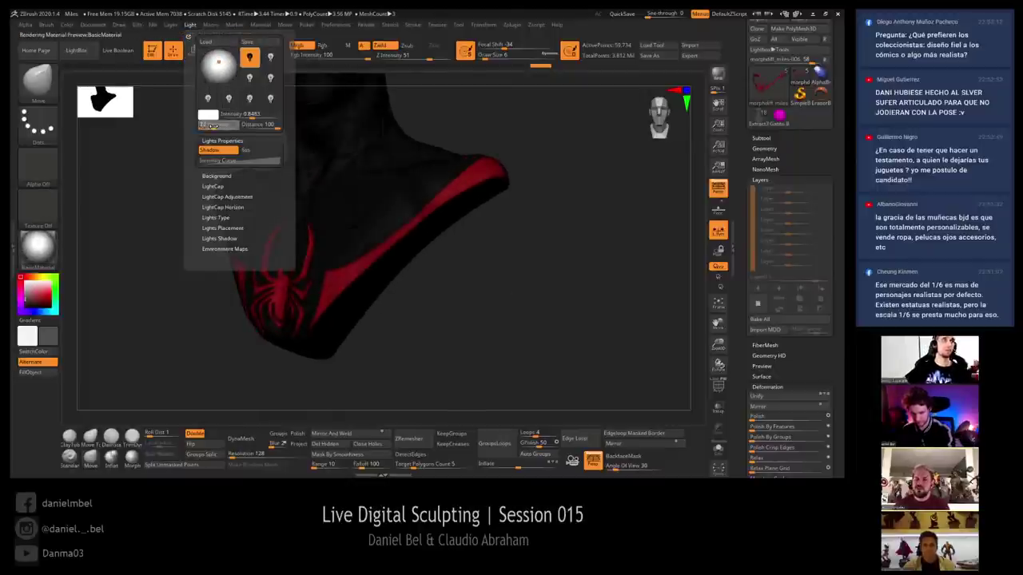
left_click_drag(432, 240, 310, 298)
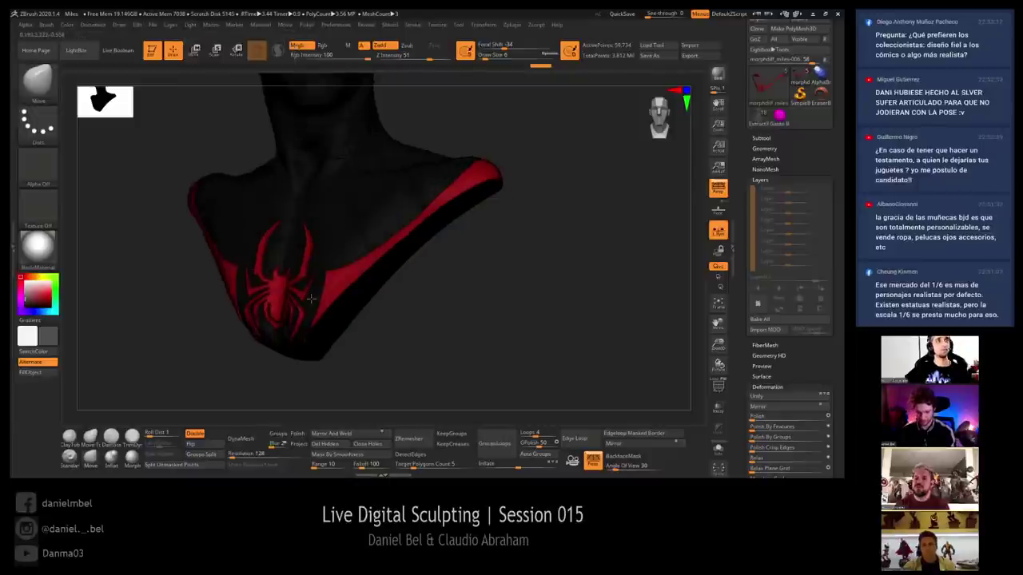
Hide the stray emblem pieces below the lower tips of the side bands with a lasso selection
right_click_drag(310, 299, 352, 275)
right_click_drag(288, 258, 427, 250, "ctrl")
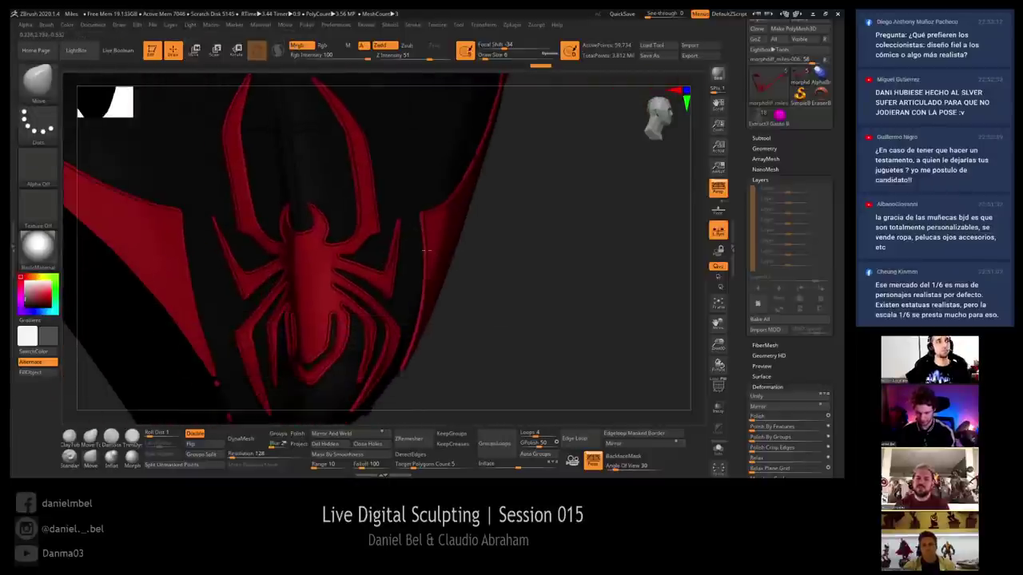
mouse_move(425, 250)
left_mouse_down()
mouse_move(500, 275)
mouse_move(511, 289)
mouse_move(497, 288)
mouse_move(527, 283)
mouse_move(289, 346)
mouse_move(270, 360)
mouse_move(276, 381)
mouse_move(256, 377)
mouse_move(260, 339)
mouse_move(247, 361)
left_mouse_up()
key("shift+f")
key("shift+f")
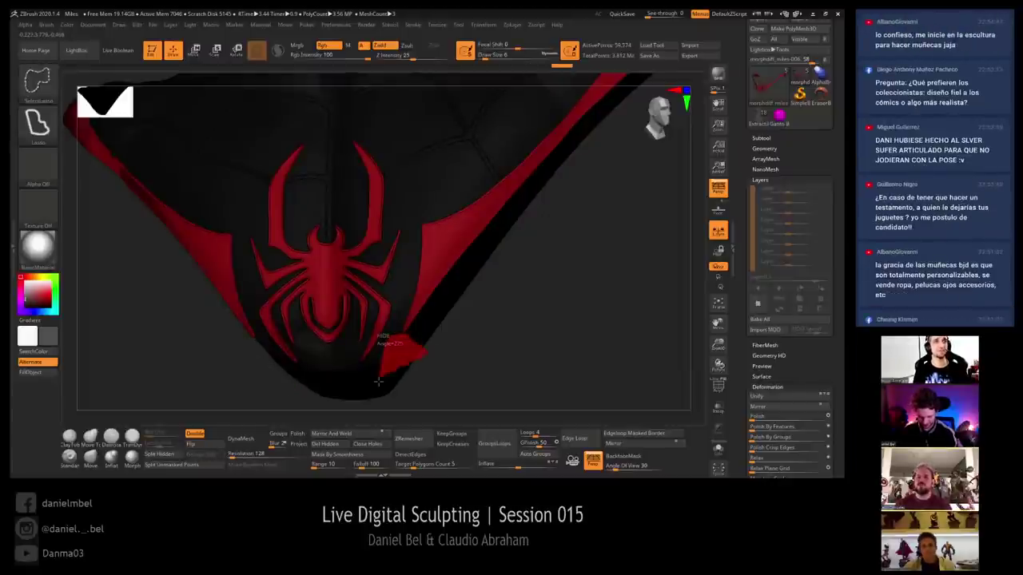
left_click_drag(449, 366, 440, 356)
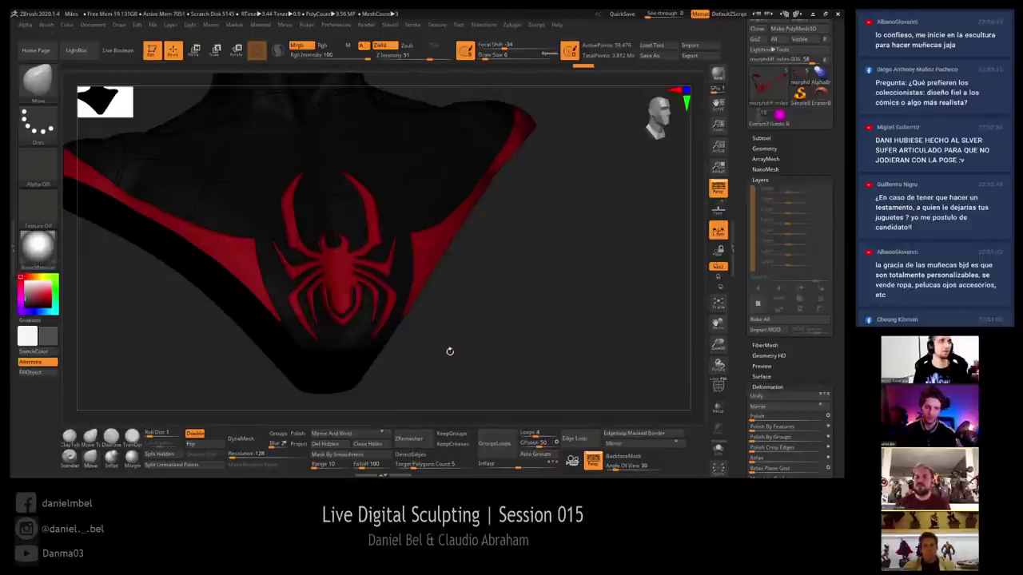
Examine how the emblem and its side bands sit on the bust from the front, side and back
left_click_drag(479, 325, 456, 326)
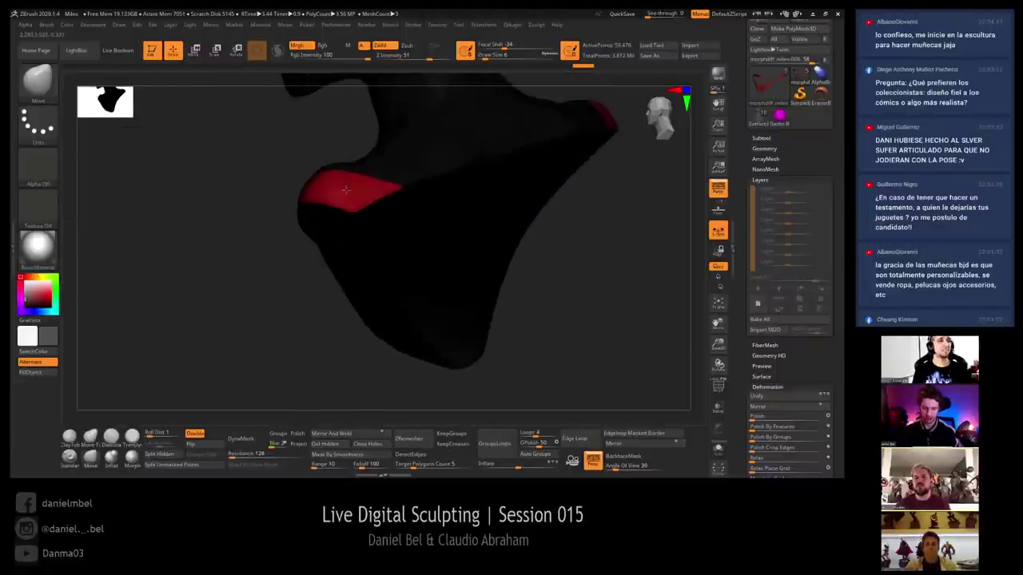
left_click_drag(345, 190, 496, 348)
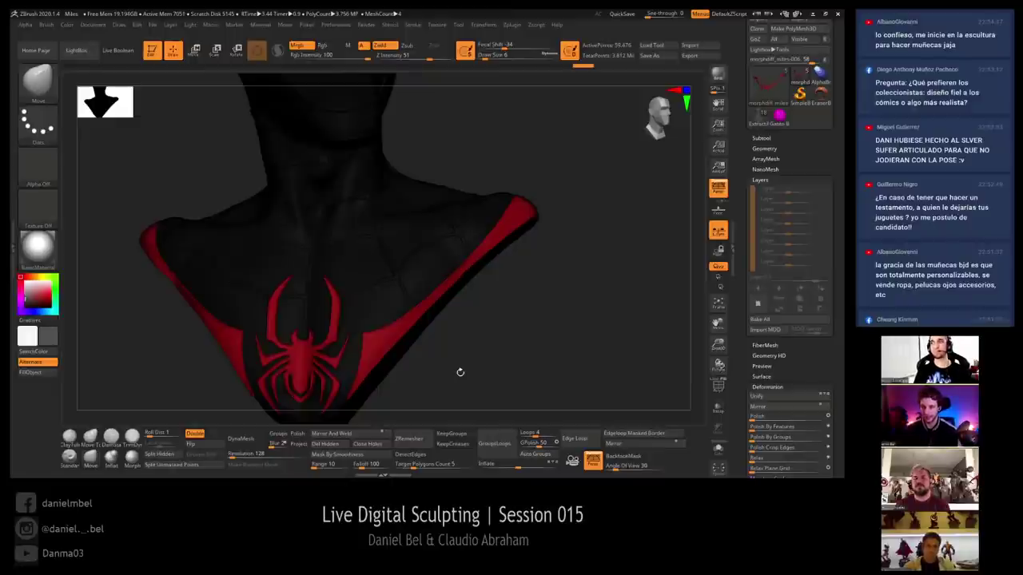
mouse_move(503, 326)
left_mouse_down()
mouse_move(536, 310)
mouse_move(522, 334)
left_mouse_up()
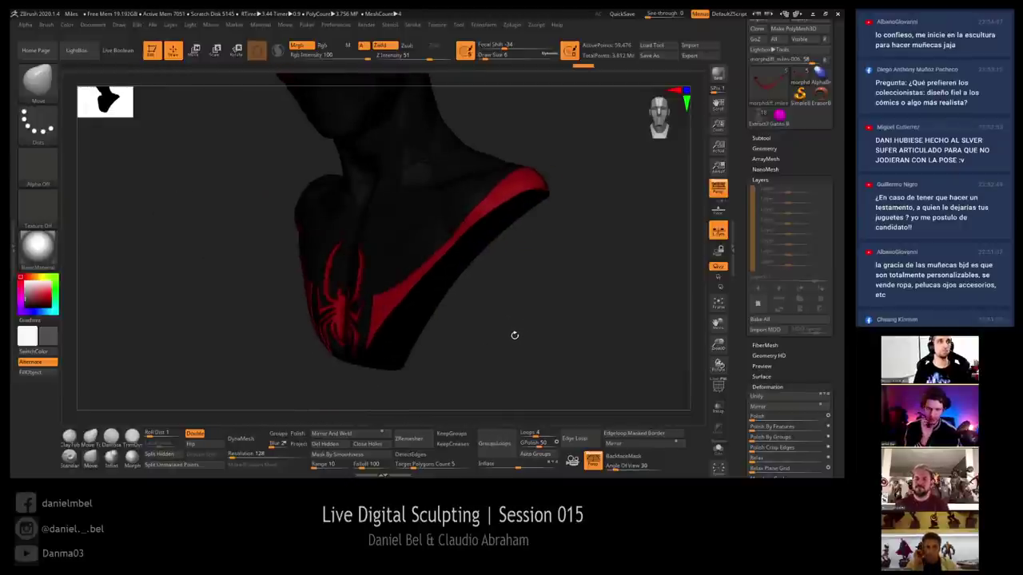
left_click_drag(514, 337, 512, 337)
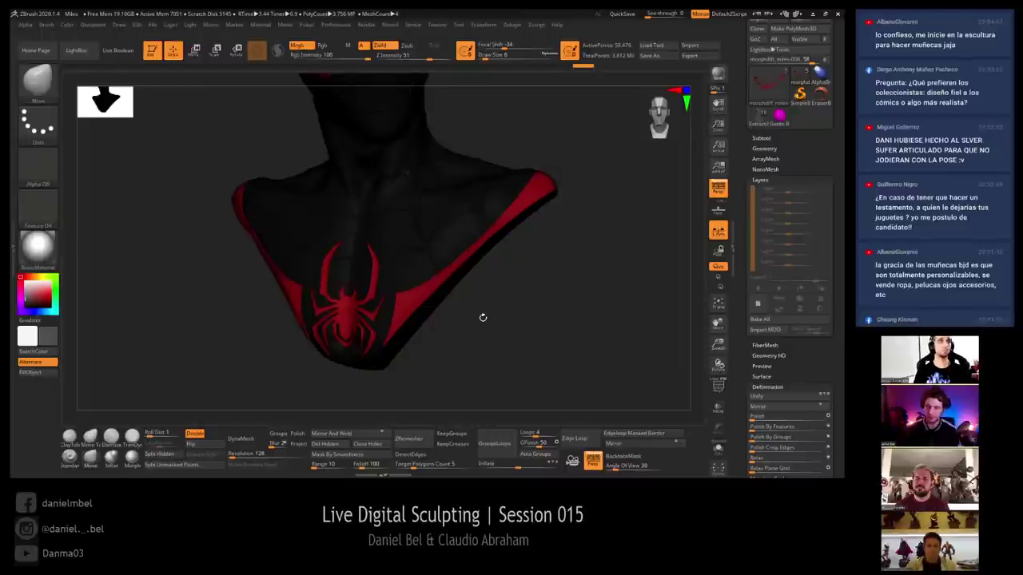
left_click_drag(480, 312, 365, 320)
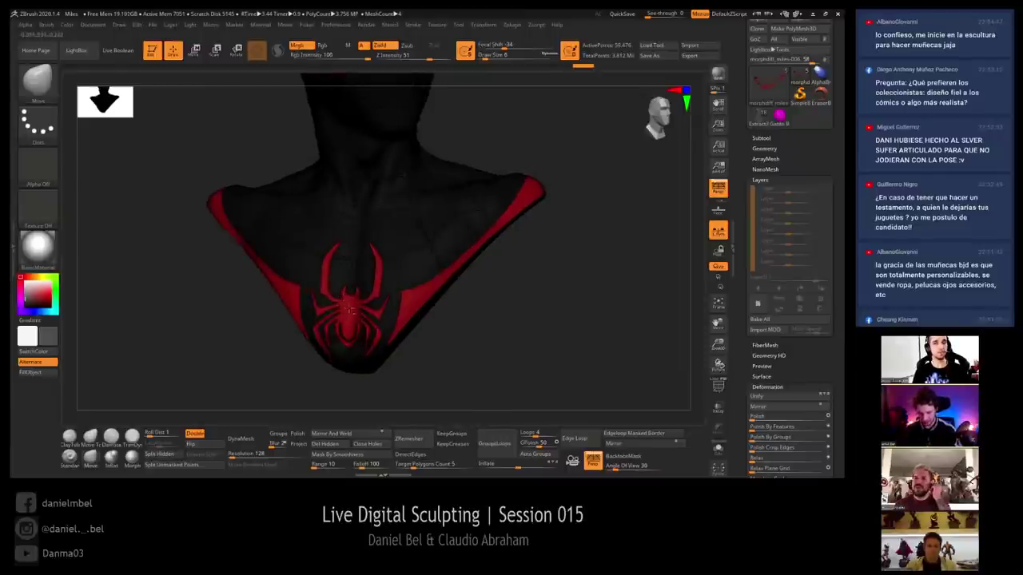
mouse_move(350, 310)
right_mouse_down("ctrl")
mouse_move(346, 338)
mouse_move(392, 336)
right_mouse_up("ctrl")
Show the emblem's polygroups and adjust the side bands' upper edges using the Move brush at draw sizes of 104 to 124
key("shift+f")
key("shift+f")
key("shift+f")
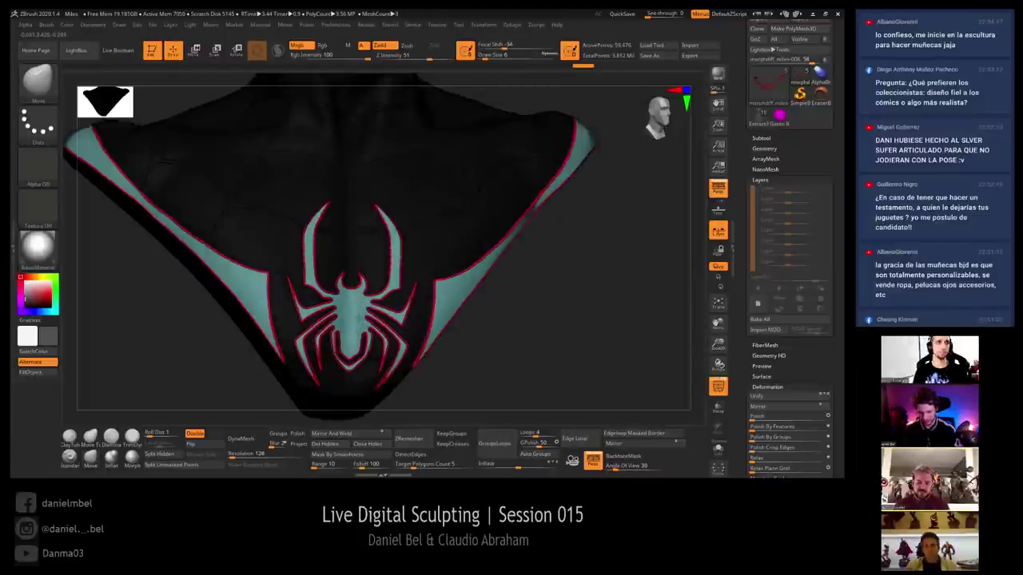
key("s")
left_click_drag(140, 175, 152, 175)
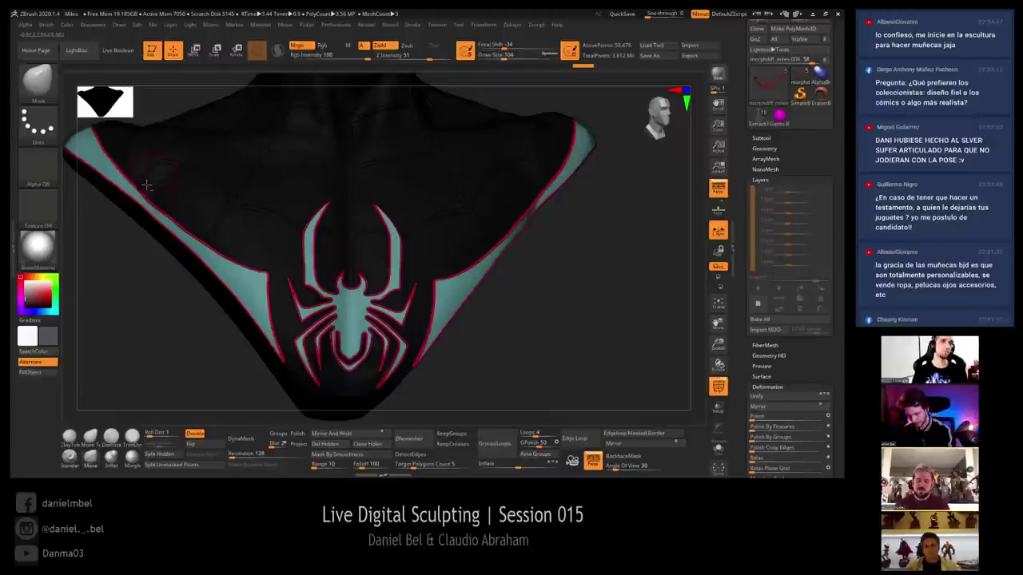
left_click(158, 161, "alt")
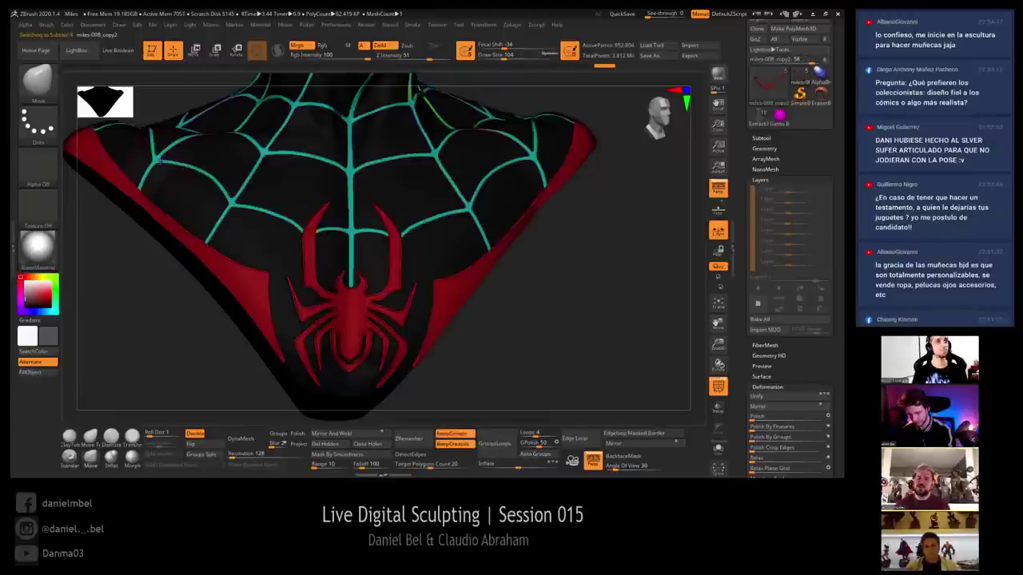
left_click(144, 201, "alt")
right_click_drag(144, 202, 139, 209)
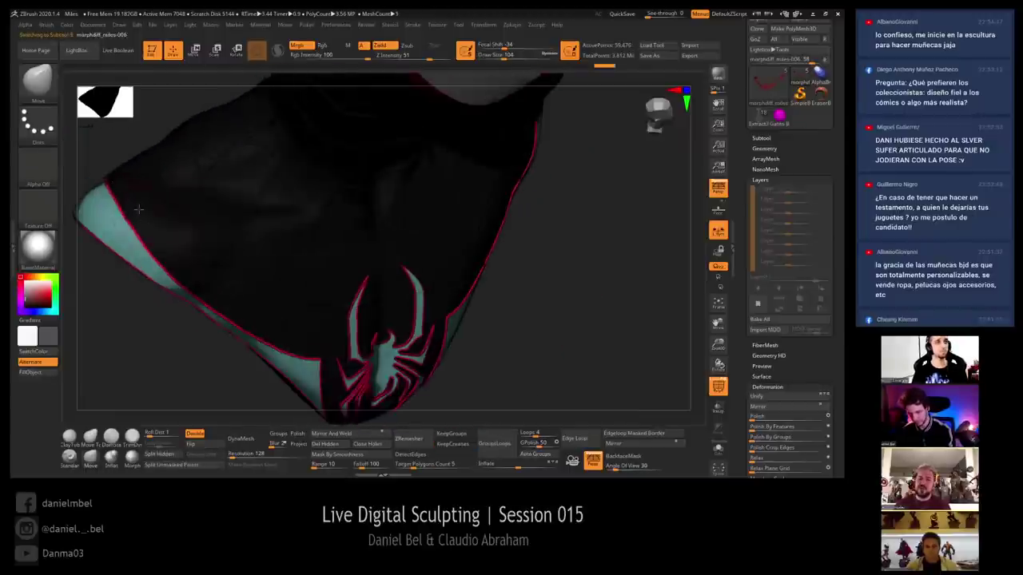
left_click_drag(136, 213, 330, 263)
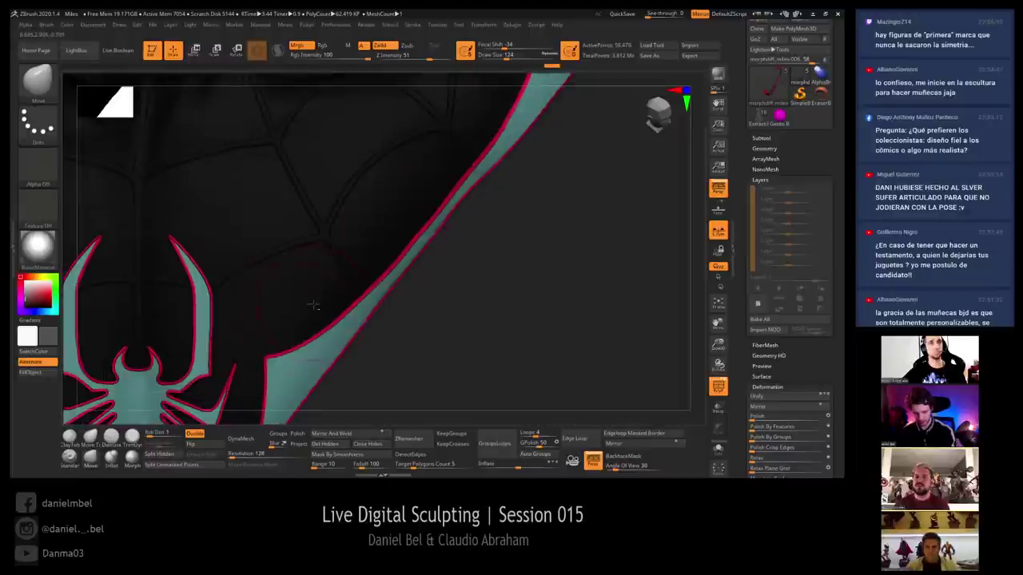
left_click_drag(313, 304, 409, 201)
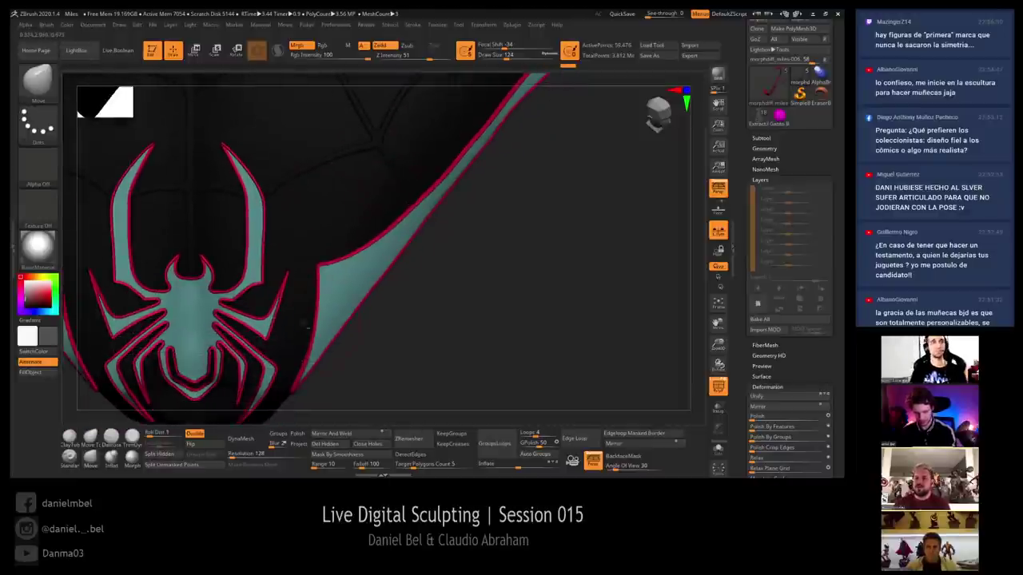
mouse_move(307, 325)
left_mouse_down()
mouse_move(324, 239)
mouse_move(345, 219)
mouse_move(340, 243)
mouse_move(333, 219)
mouse_move(335, 254)
left_mouse_up()
Turn off the polygroup display, set the draw size to 62 and select the web-line subtool miles-008_copy2
key("shift+f")
key("s")
left_click(348, 177)
left_click(360, 173, "alt")
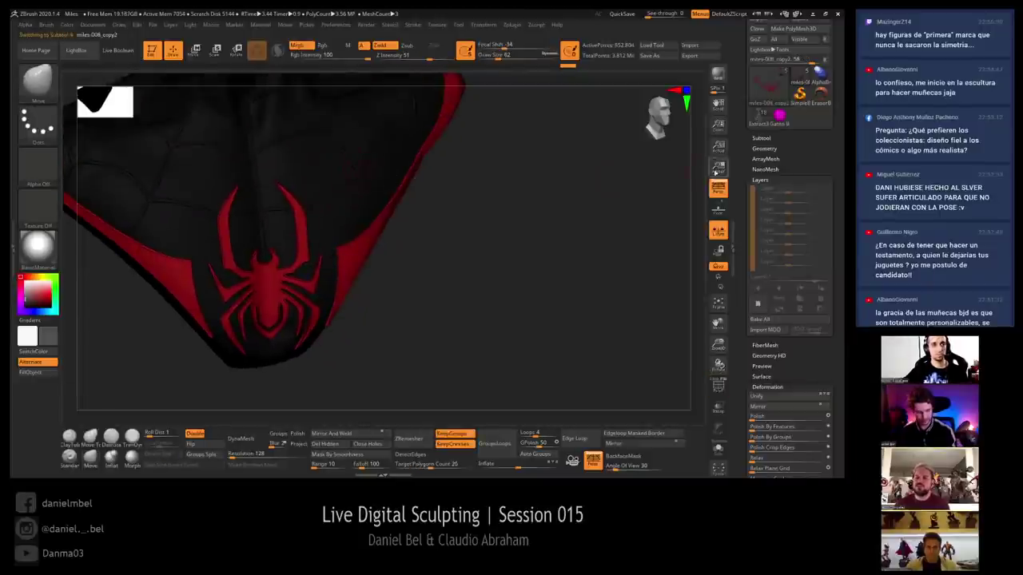
Turn on the web-line subtool's polypaint and fill it with the dark red sampled from the emblem
left_click(761, 137)
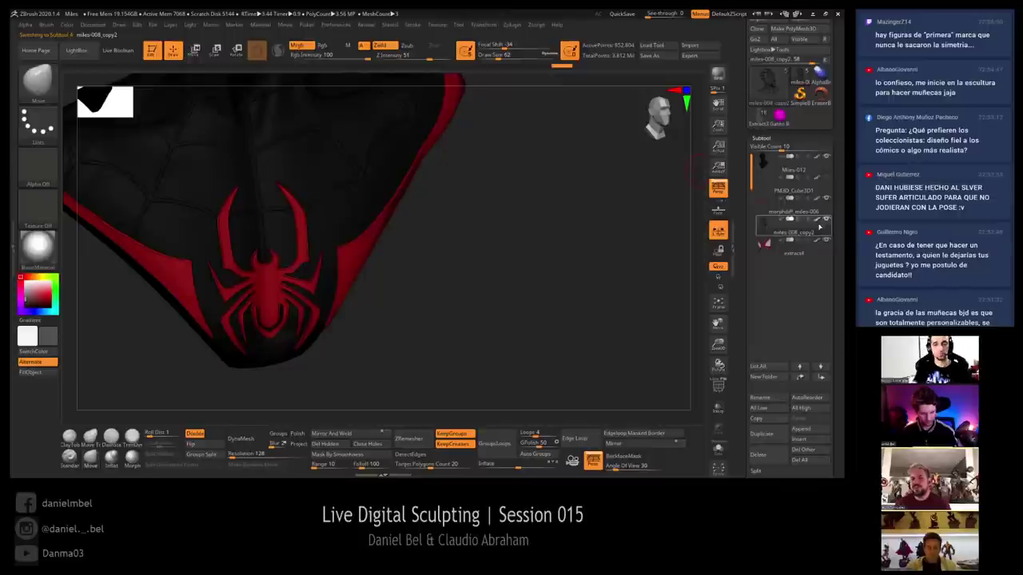
left_click(817, 222)
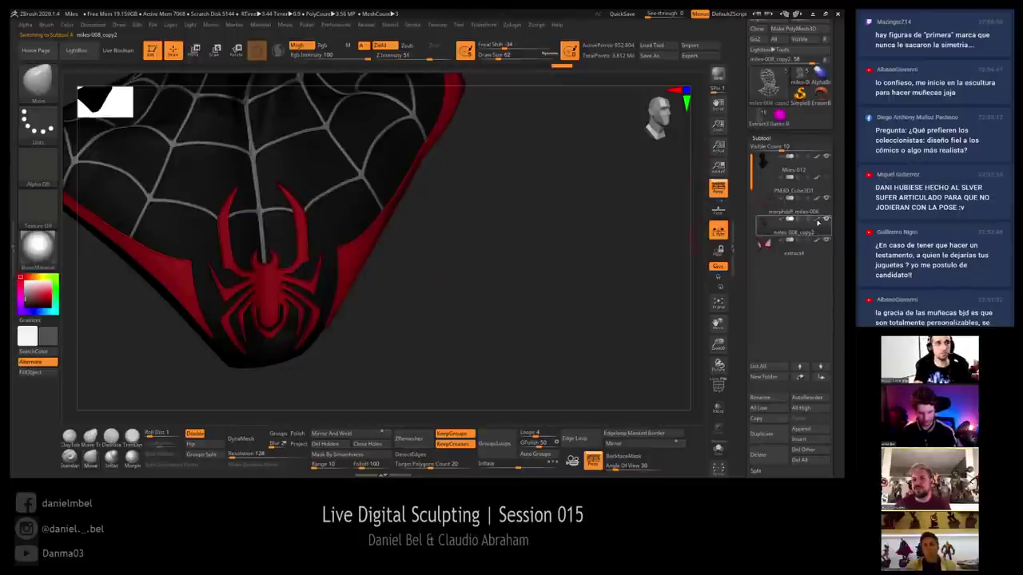
key("c")
left_click_drag(460, 290, 404, 248)
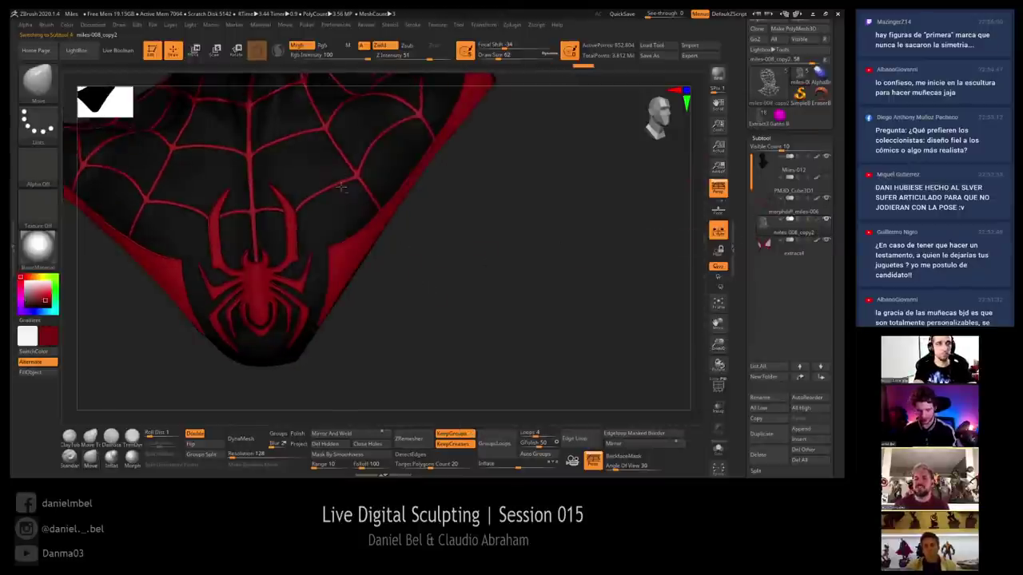
Set the draw size to 41 and show the polygroups of the web lines at the neck gap
mouse_move(341, 187)
left_mouse_down()
mouse_move(308, 247)
mouse_move(330, 241)
mouse_move(304, 187)
left_mouse_up()
key("s")
right_click_drag(304, 187, 309, 264, "ctrl")
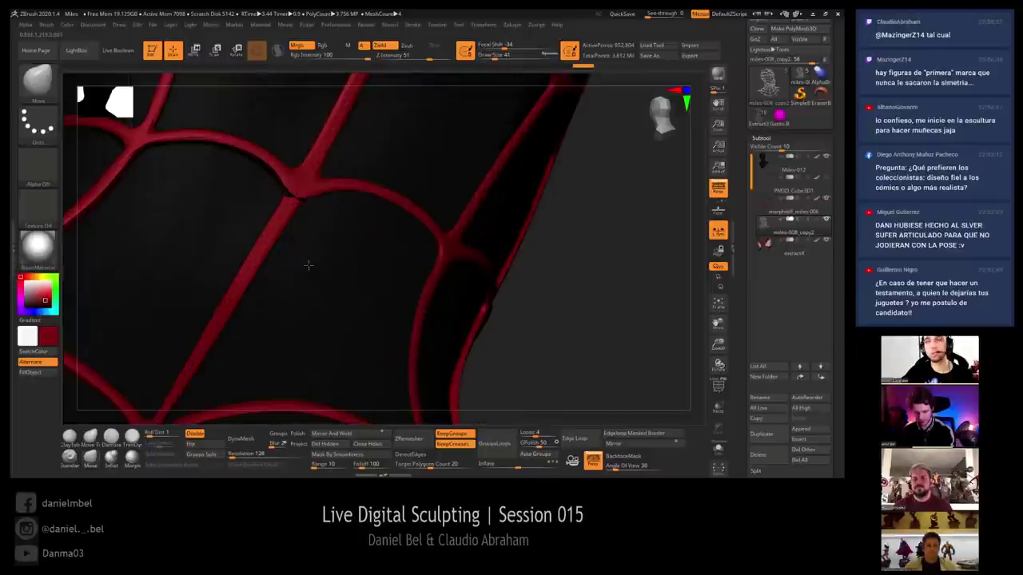
key("shift+f")
Try to close the holes in the web-line mesh with Close Holes
left_click(369, 443)
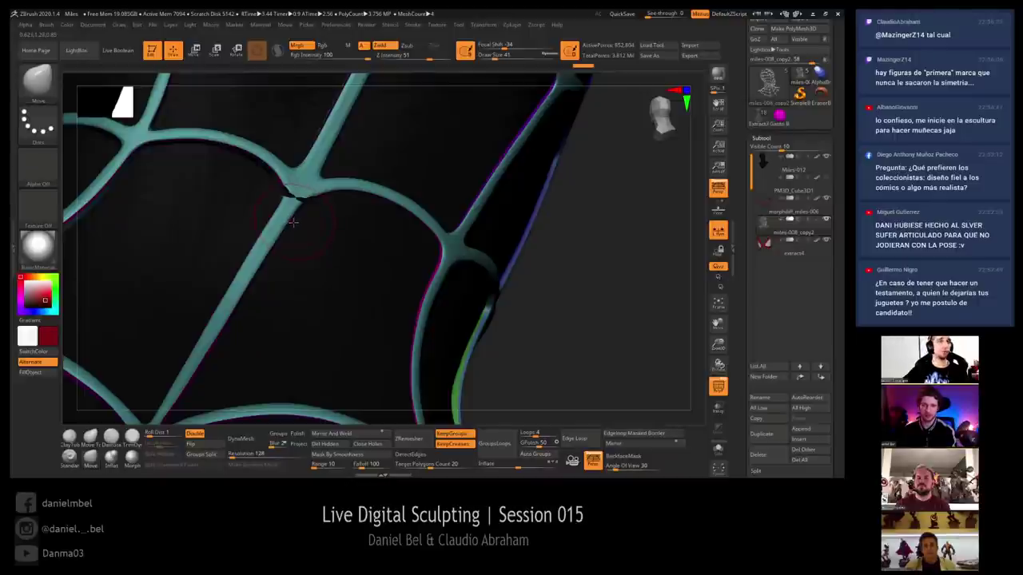
right_click_drag(286, 184, 269, 199, "ctrl")
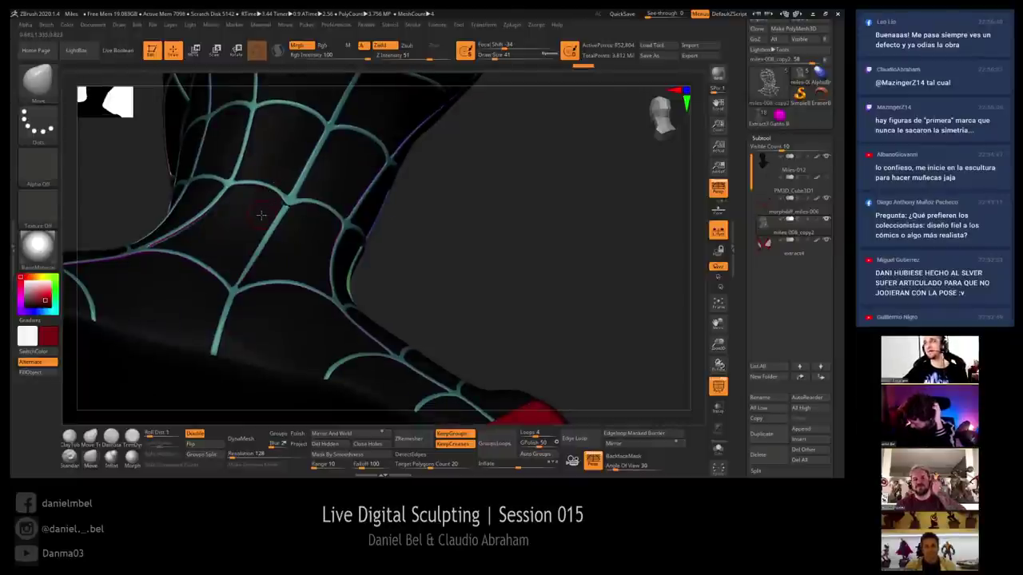
left_click_drag(491, 239, 436, 290)
left_click(375, 446)
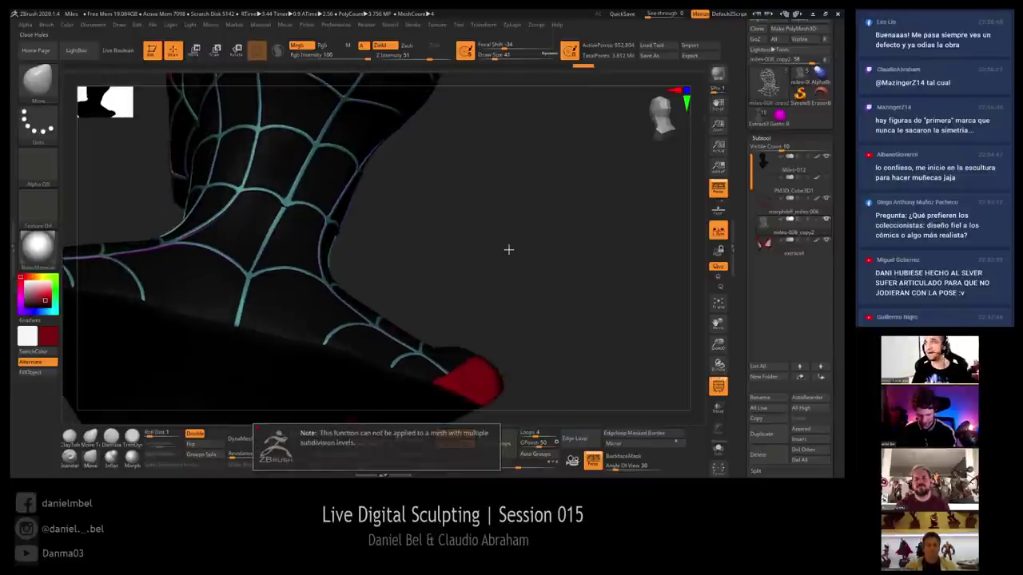
Lower the web-line subtool to subdivision level 1 and return to drawing mode
left_click(775, 138)
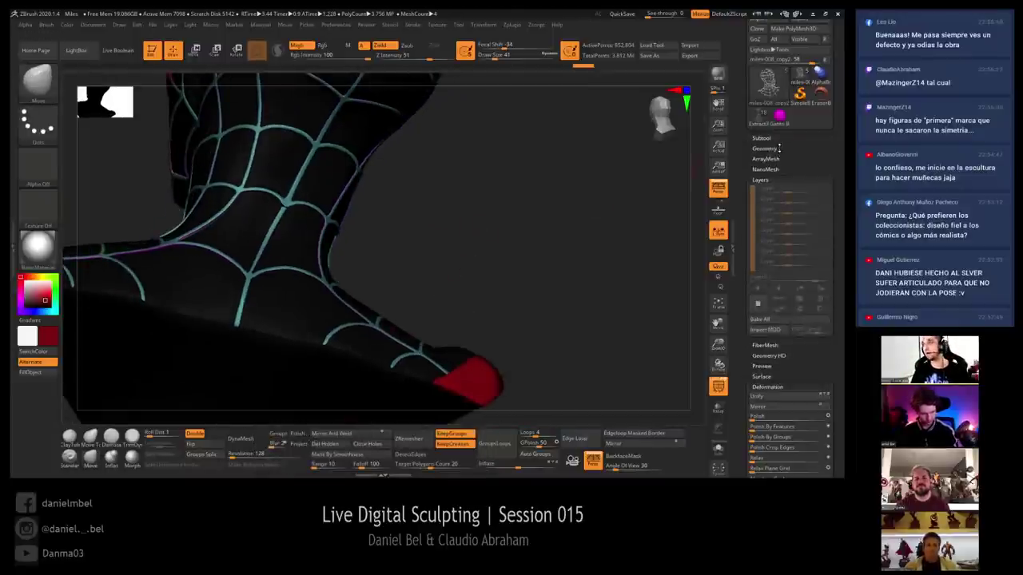
left_click(764, 149)
mouse_move(518, 222)
left_mouse_down()
mouse_move(501, 227)
mouse_move(525, 231)
mouse_move(311, 246)
mouse_move(306, 257)
left_mouse_up()
key("shift+d")
key("shift+d")
key("r")
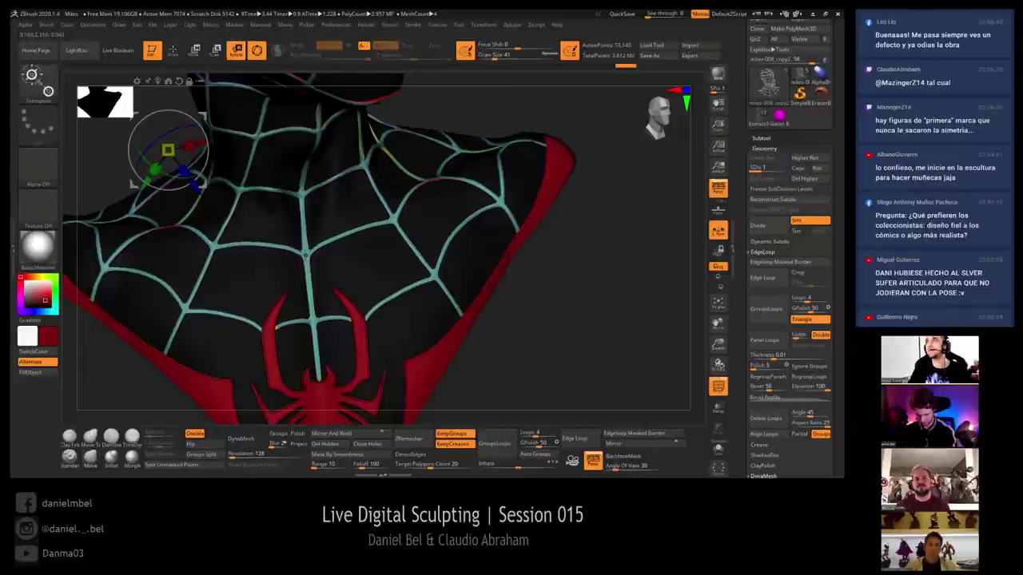
left_click(306, 253, "alt")
key("q")
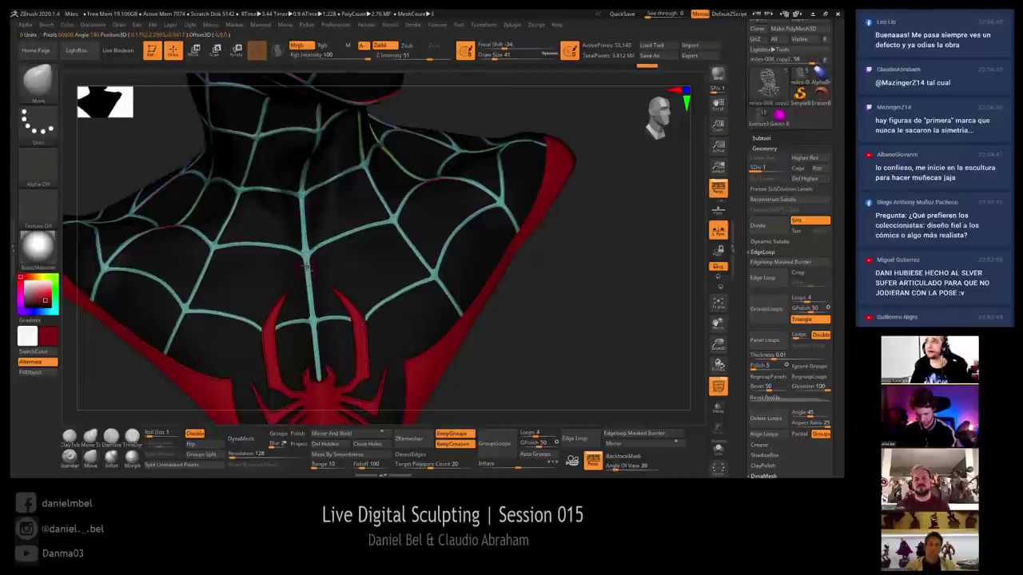
Isolate the front-face polygroup of the web lines and show the subtool in Solo mode
right_click_drag(306, 269, 314, 250, "ctrl")
key("ctrl+shift")
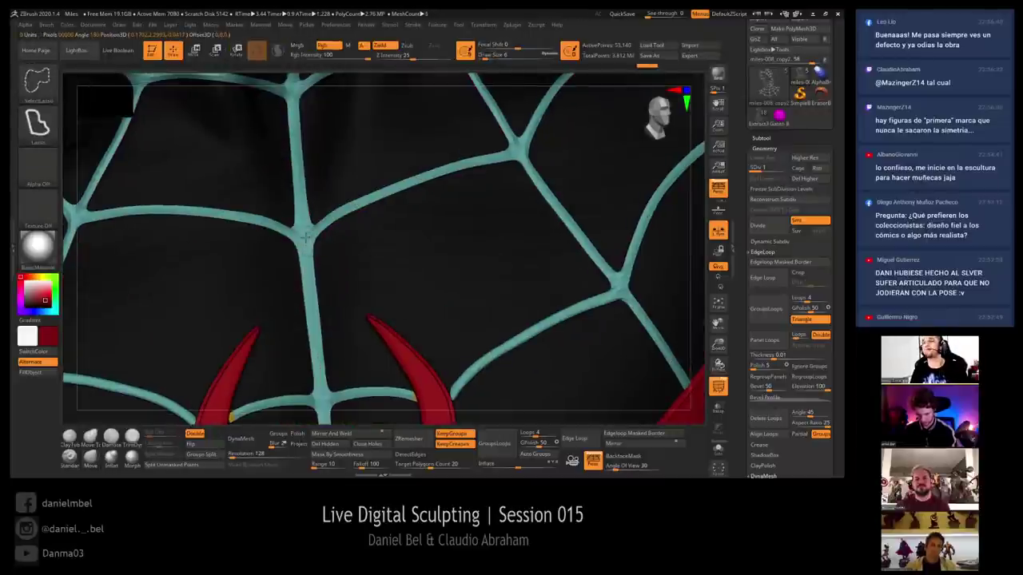
key("ctrl+shift")
left_click(307, 252, "ctrl+shift")
key("ctrl+z")
left_click(306, 250, "ctrl+shift")
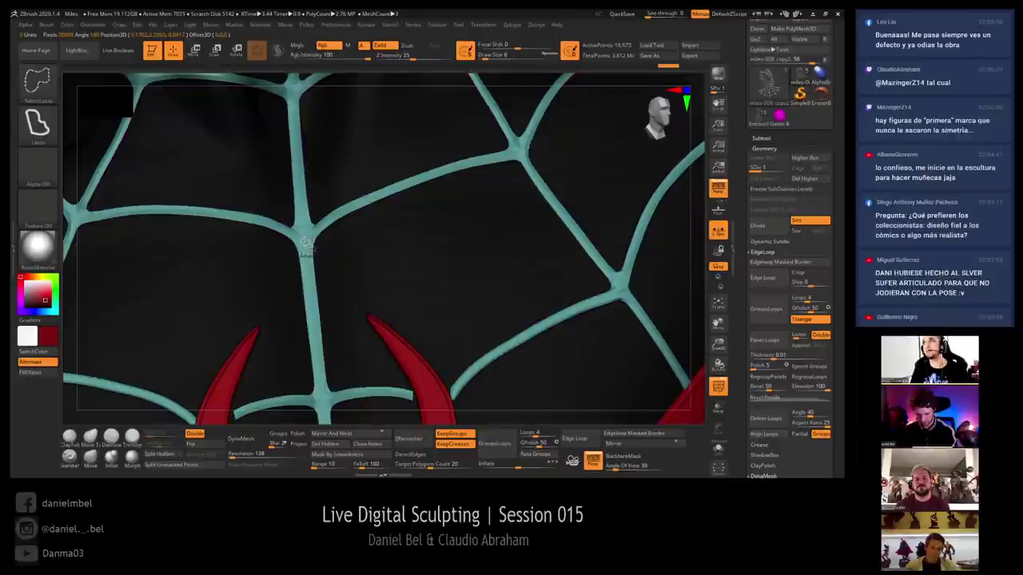
key("ctrl+z")
left_click(305, 243, "ctrl+shift")
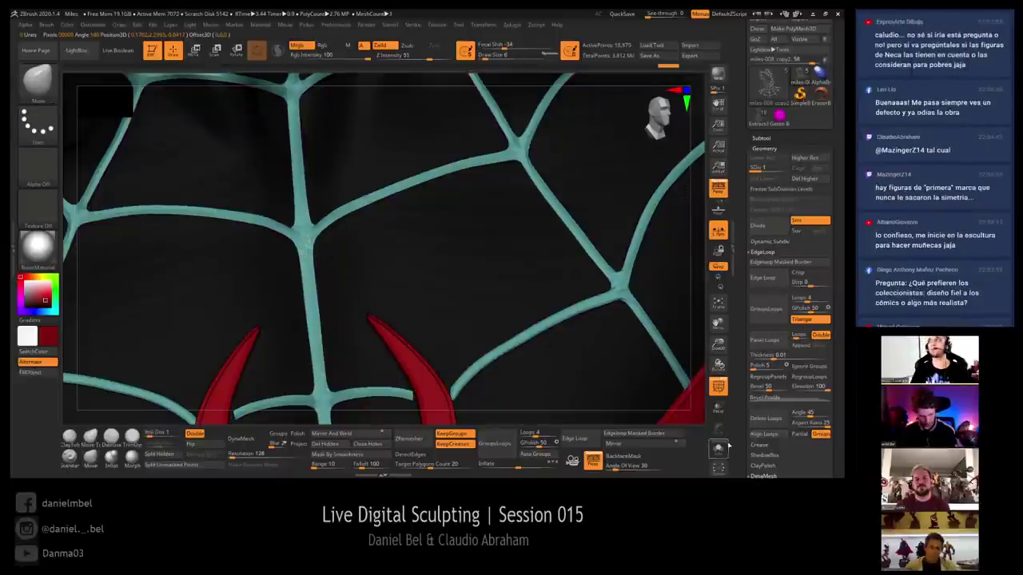
left_click(306, 241, "ctrl+shift")
left_click_drag(392, 262, 384, 267, "alt")
Mask the front-face polygroup, unhide the rest of the web-line mesh and raise it to subdivision level 3
key("ctrl")
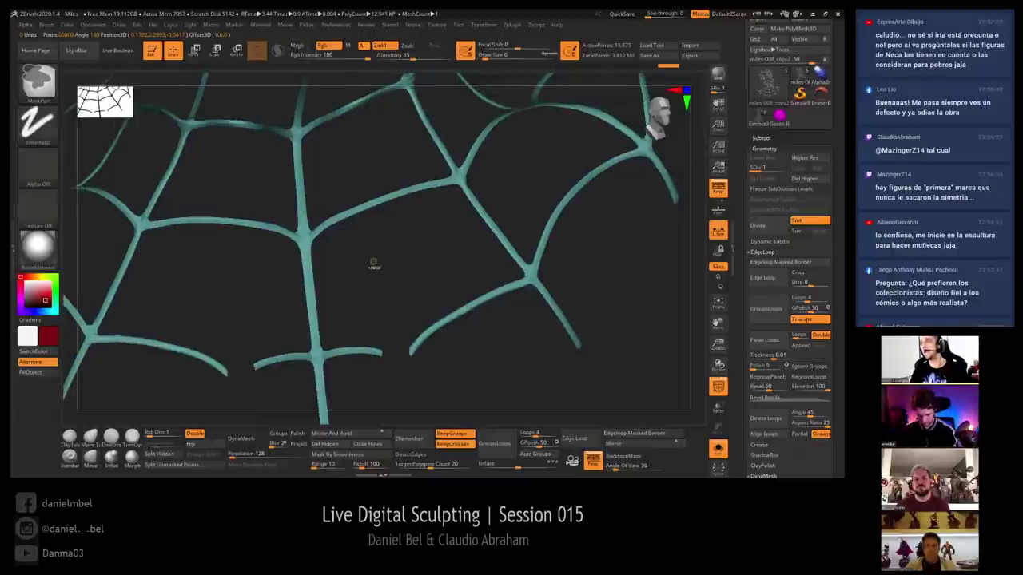
left_click(371, 268, "ctrl+shift")
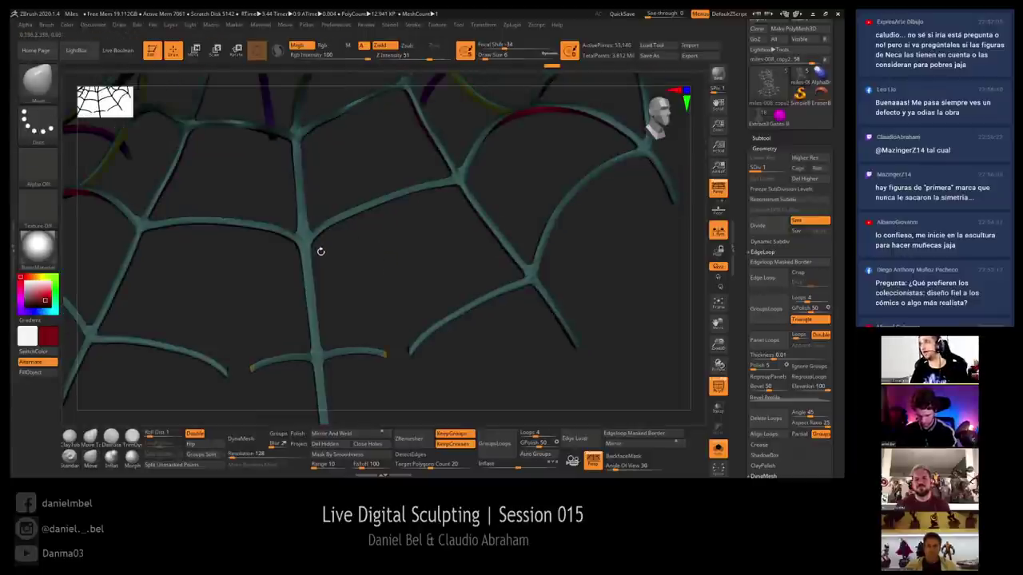
key("d")
key("ctrl")
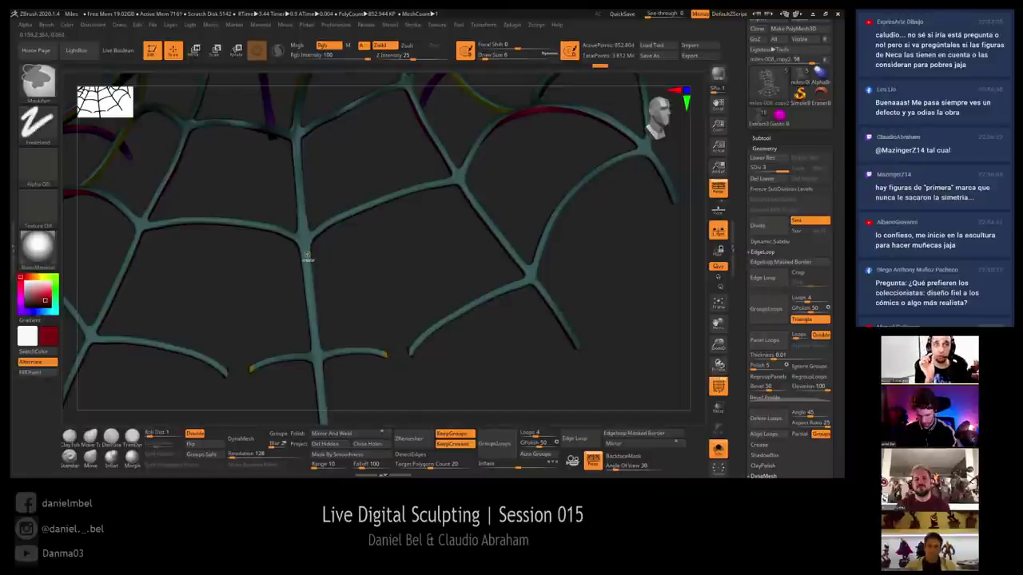
Adjust the mask over the web lines' front faces, try inflating the unmasked sides and undo the inflation
key("ctrl+i")
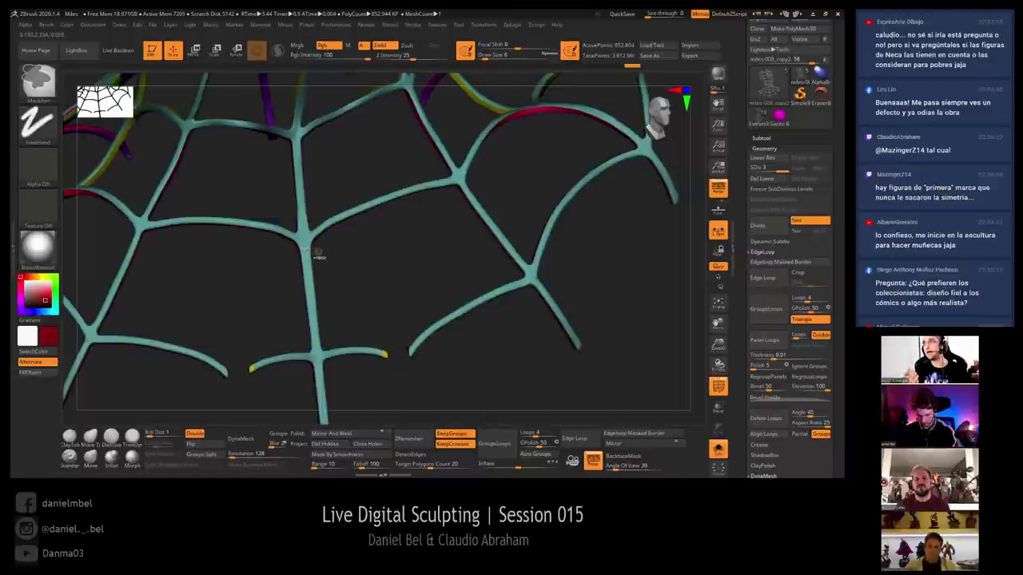
key("r")
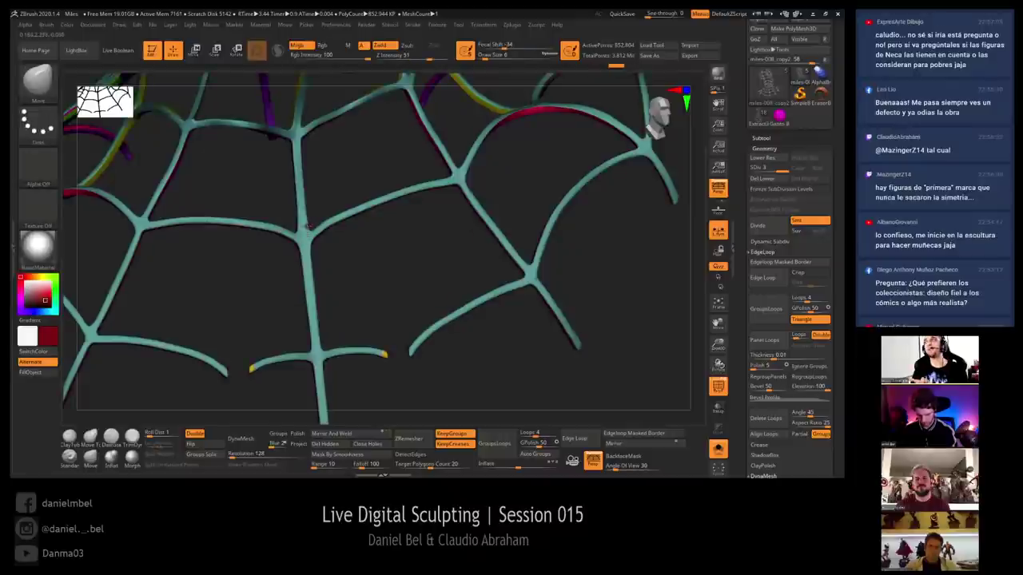
key("q")
left_click(333, 244, "ctrl")
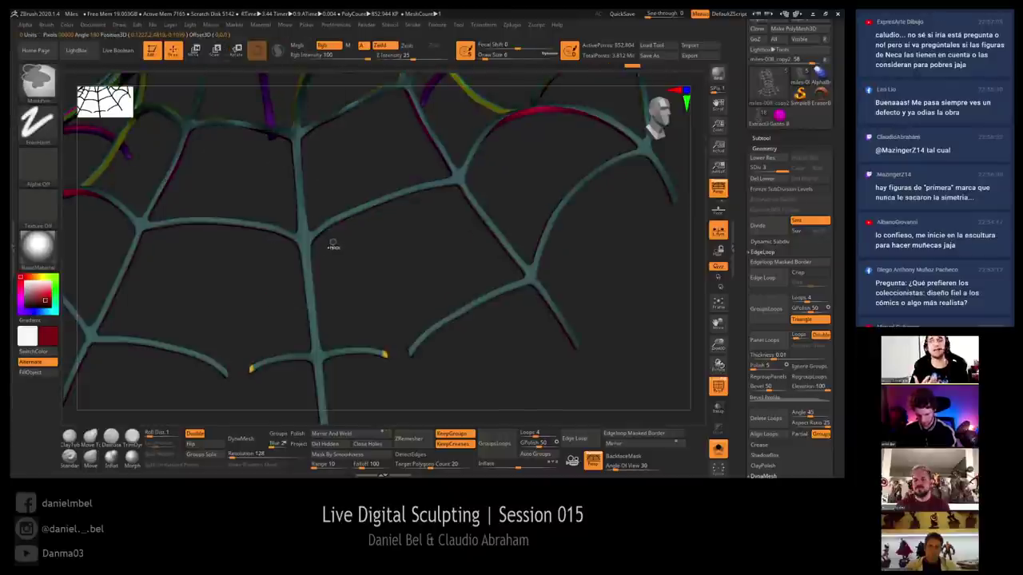
key("ctrl+i")
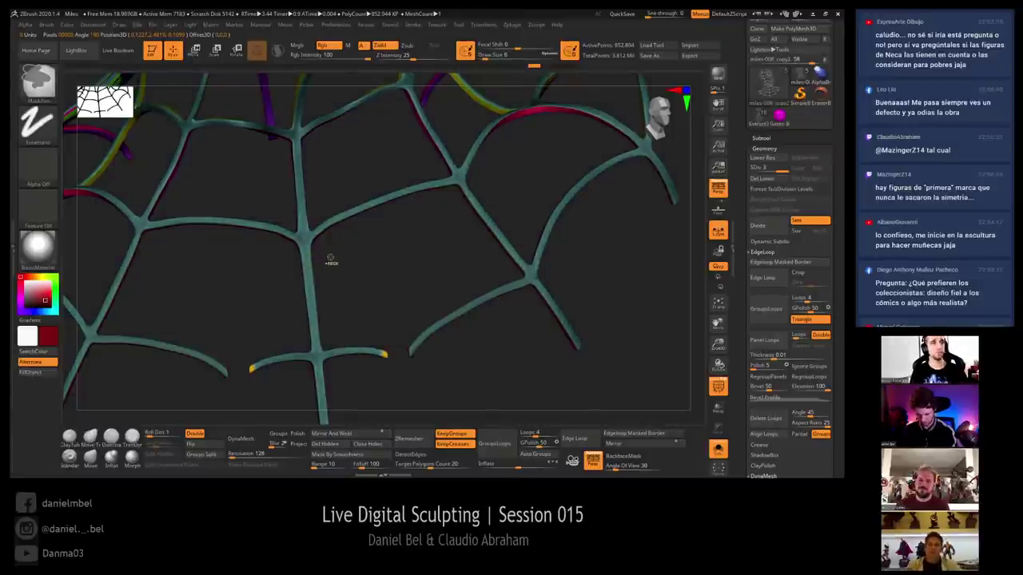
left_click(330, 258, "ctrl")
left_click(329, 258, "ctrl")
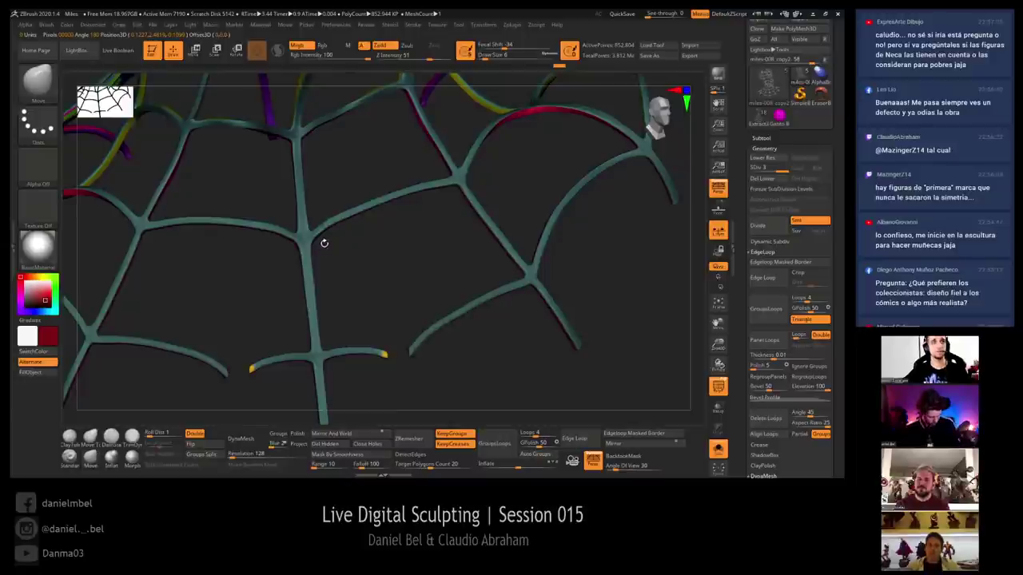
left_click_drag(515, 466, 547, 466)
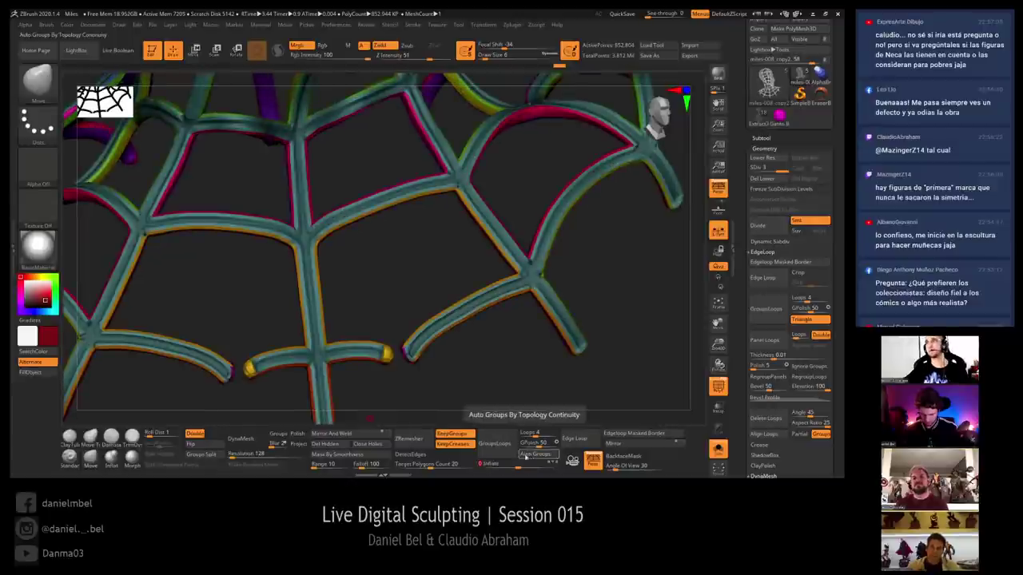
key("ctrl+z")
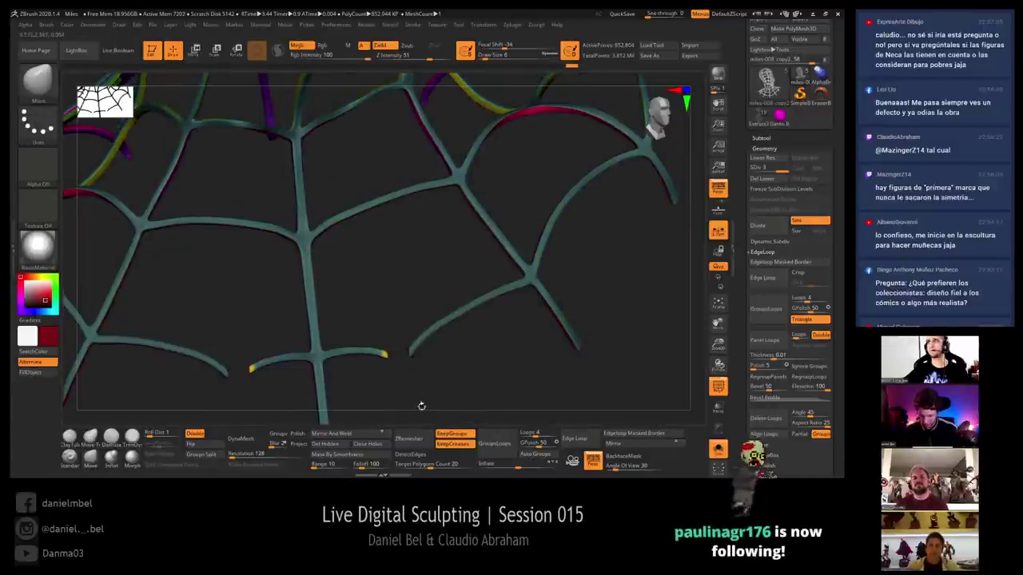
Isolate and inflate the web lines' front-face polygroup, restoring the full mesh and bust display
left_click_drag(358, 272, 349, 271)
left_click(304, 239, "ctrl+shift")
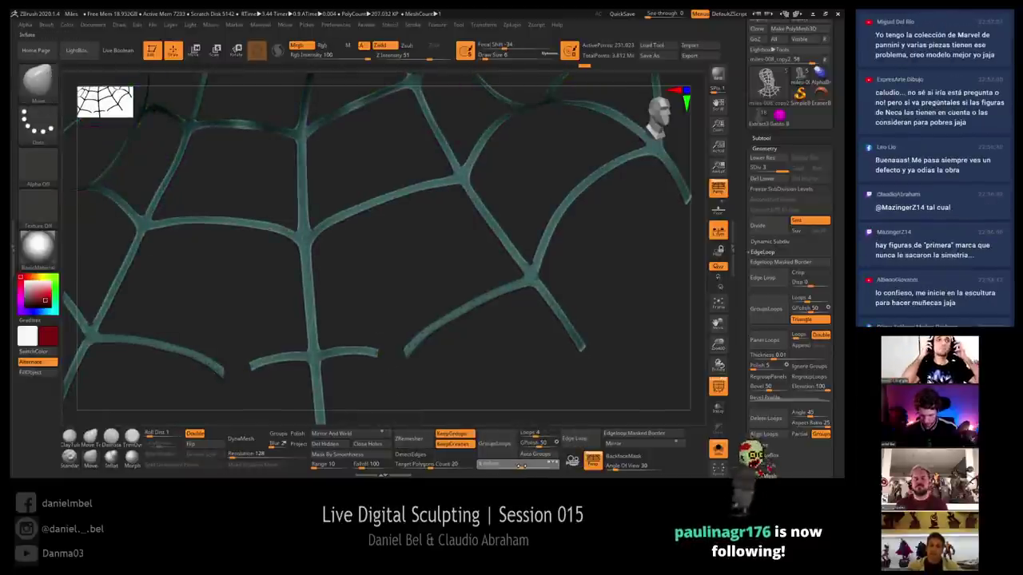
left_click(521, 466)
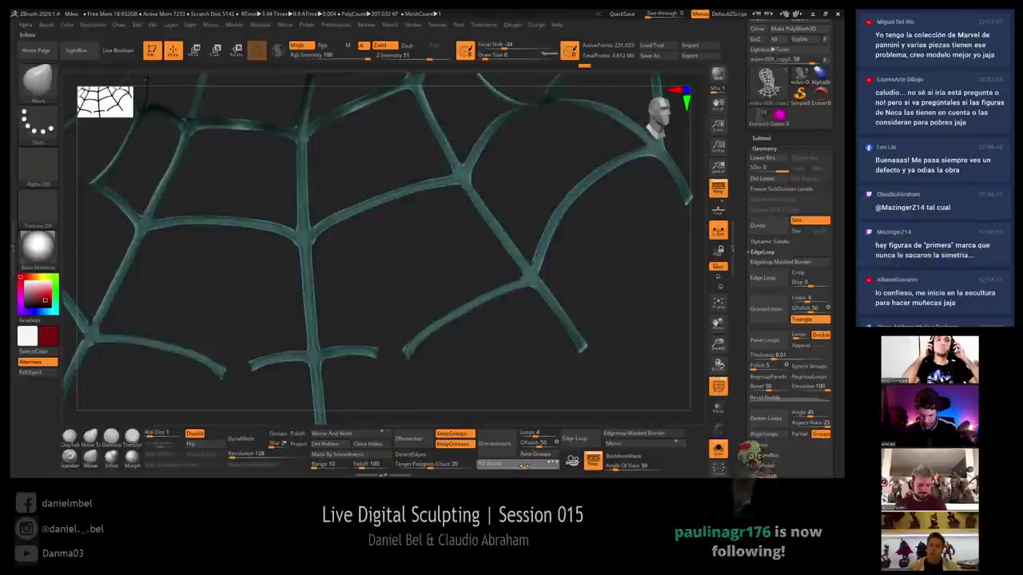
left_click(416, 283, "ctrl+shift")
right_click_drag(407, 273, 409, 200, "ctrl")
left_click(716, 449)
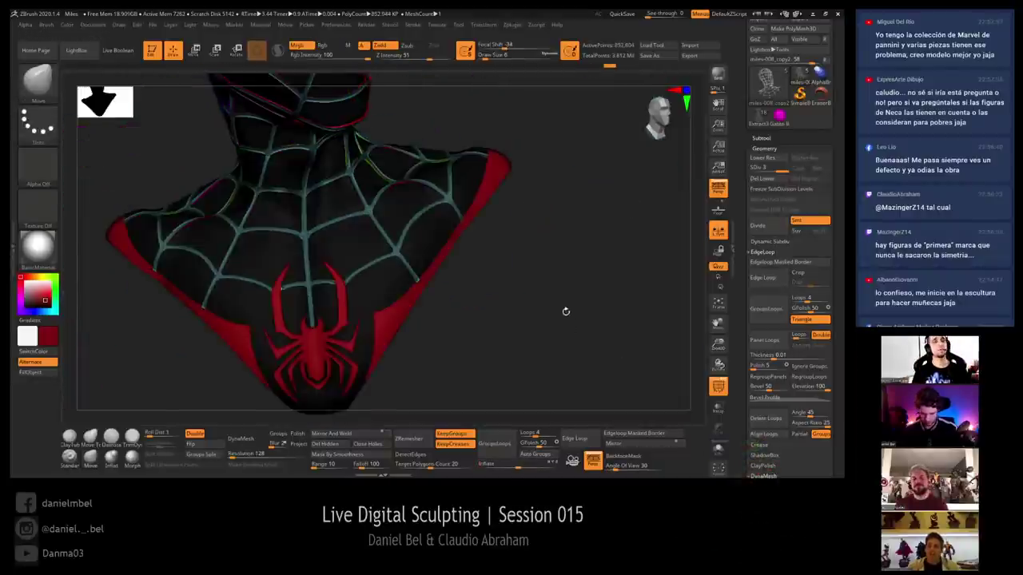
Turn off the polygroup display and adjust the inflation of the isolated front faces of the web lines
left_click_drag(566, 311, 568, 372)
key("shift+f")
mouse_move(551, 159)
left_mouse_down("alt")
mouse_move(575, 288)
mouse_move(634, 346)
left_mouse_up("alt")
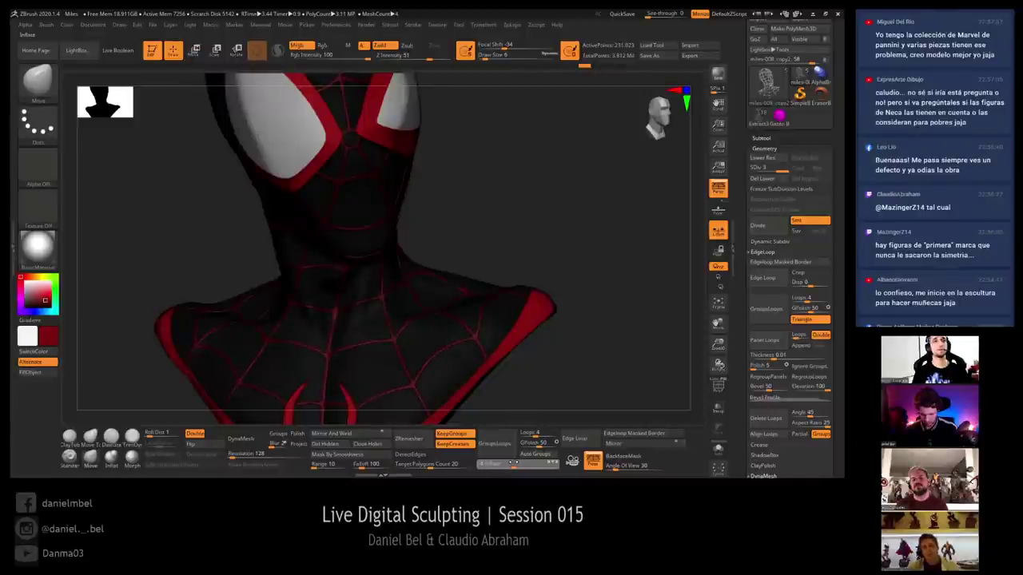
key("ctrl")
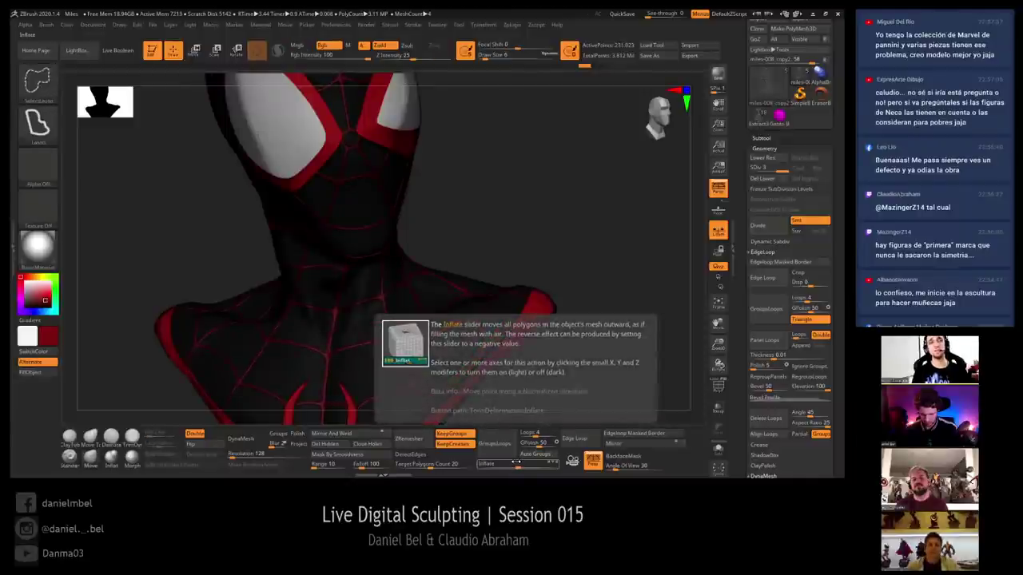
mouse_move(534, 201)
left_mouse_down()
mouse_move(523, 196)
mouse_move(552, 288)
left_mouse_up()
key("ctrl+shift")
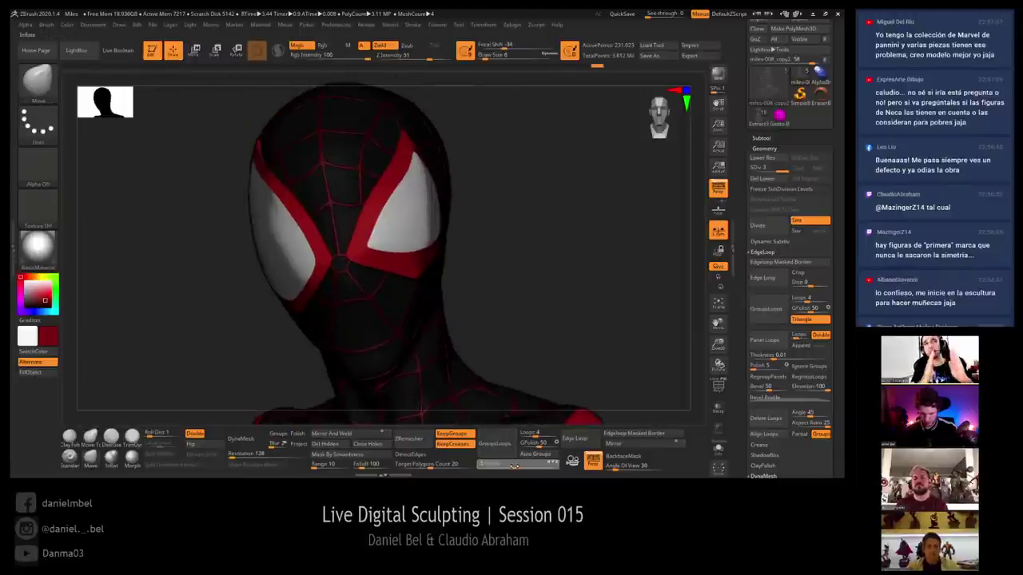
Unhide the rest of the web-line mesh and examine the line thickness from the front and side
mouse_move(533, 271)
left_mouse_down()
mouse_move(616, 265)
mouse_move(569, 257)
mouse_move(581, 283)
mouse_move(552, 283)
mouse_move(496, 235)
mouse_move(450, 244)
mouse_move(505, 219)
left_mouse_up()
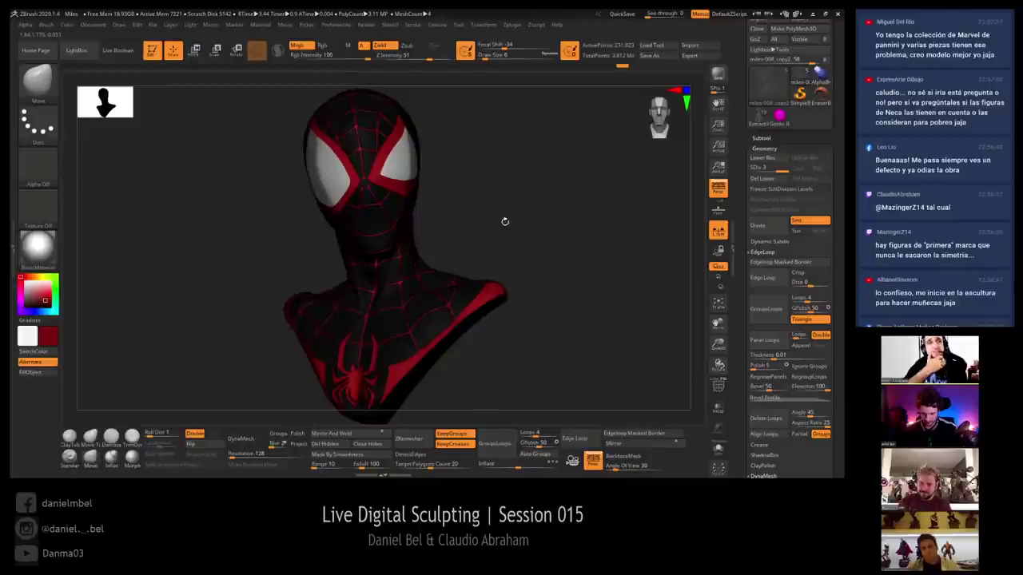
key("ctrl")
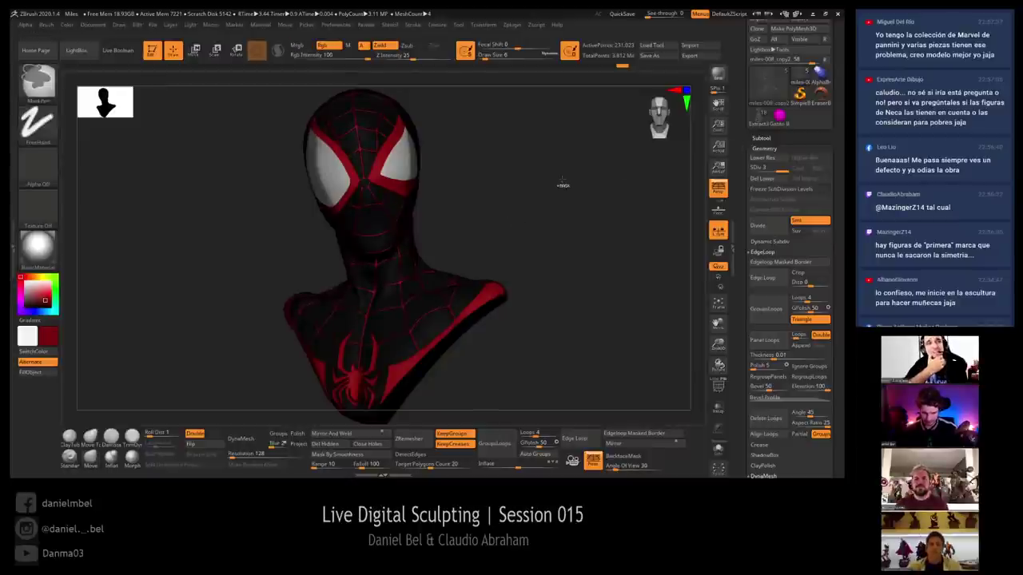
key("ctrl+shift")
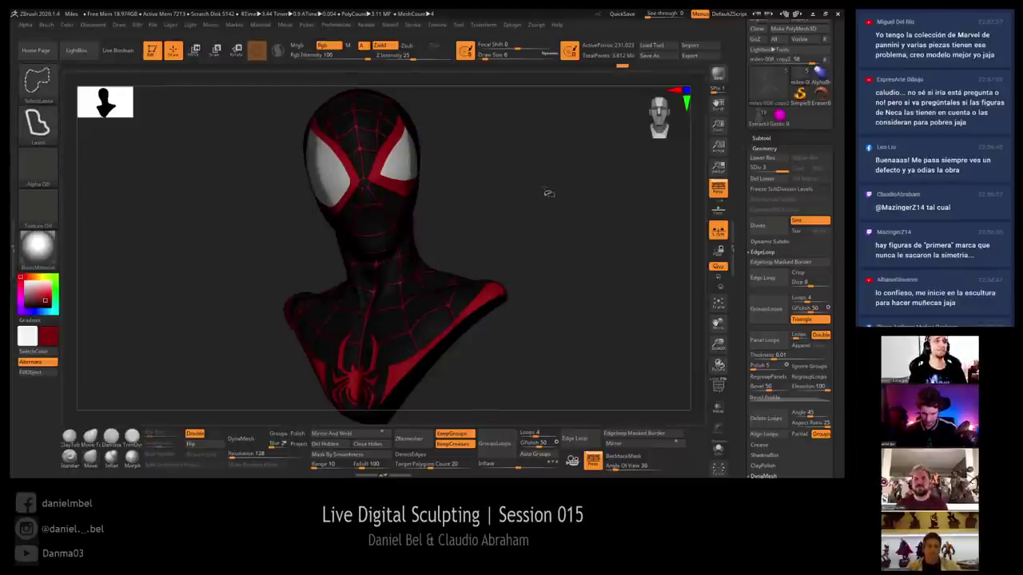
mouse_move(534, 189)
left_mouse_down("alt")
mouse_move(538, 228)
mouse_move(557, 178)
mouse_move(552, 198)
mouse_move(569, 194)
left_mouse_up("alt")
key("ctrl")
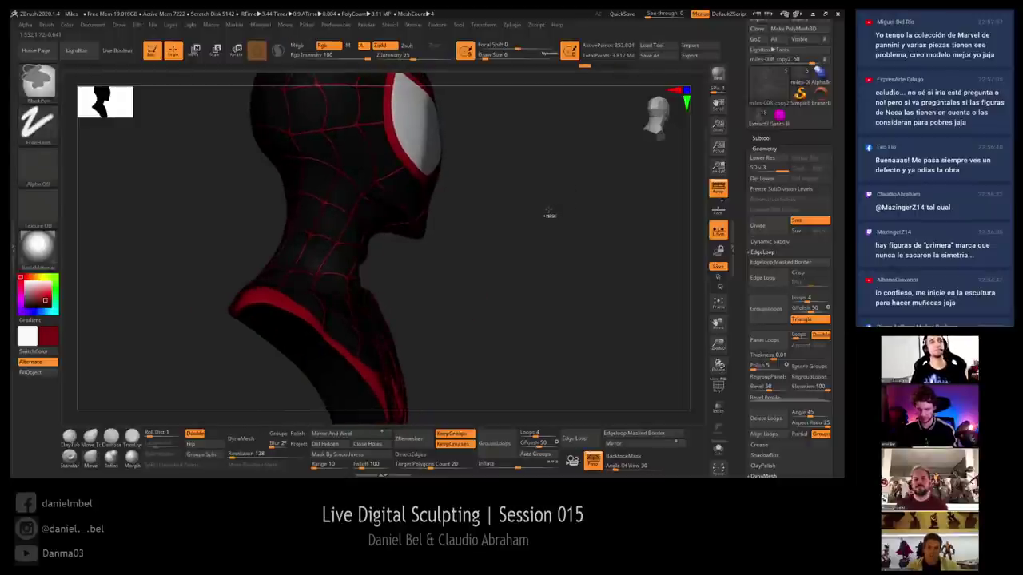
left_click_drag(534, 228, 542, 252)
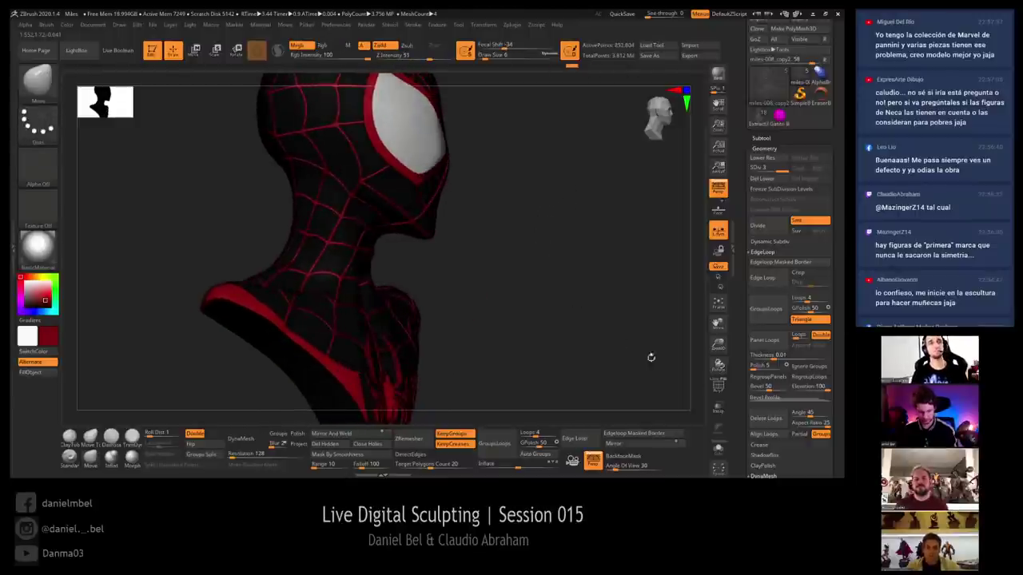
Delete the web-line mesh's lower subdivision levels and apply GroupsLoops with 4 loops and GPolish 50
left_click(782, 148)
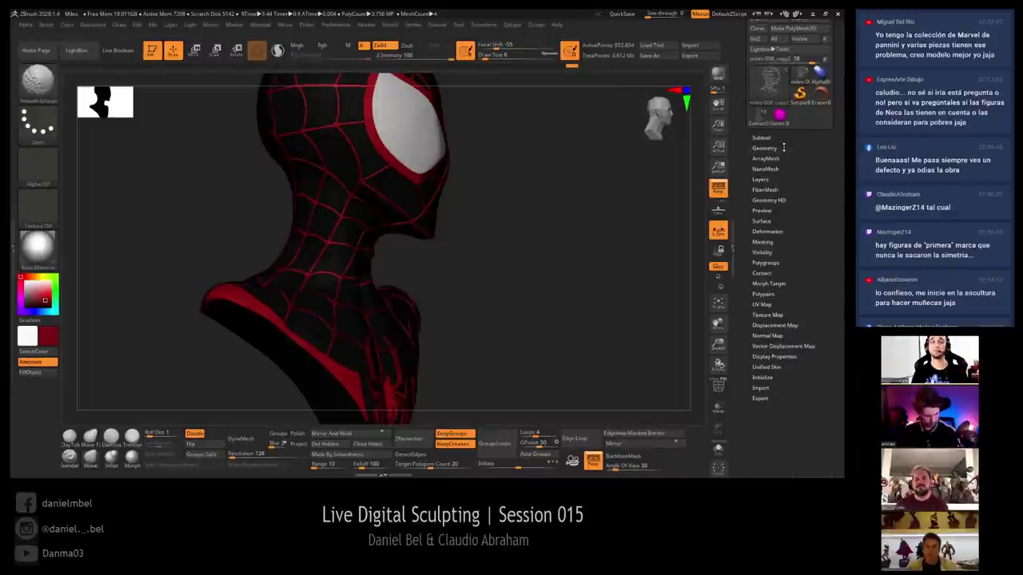
left_click(780, 147)
left_click(774, 179)
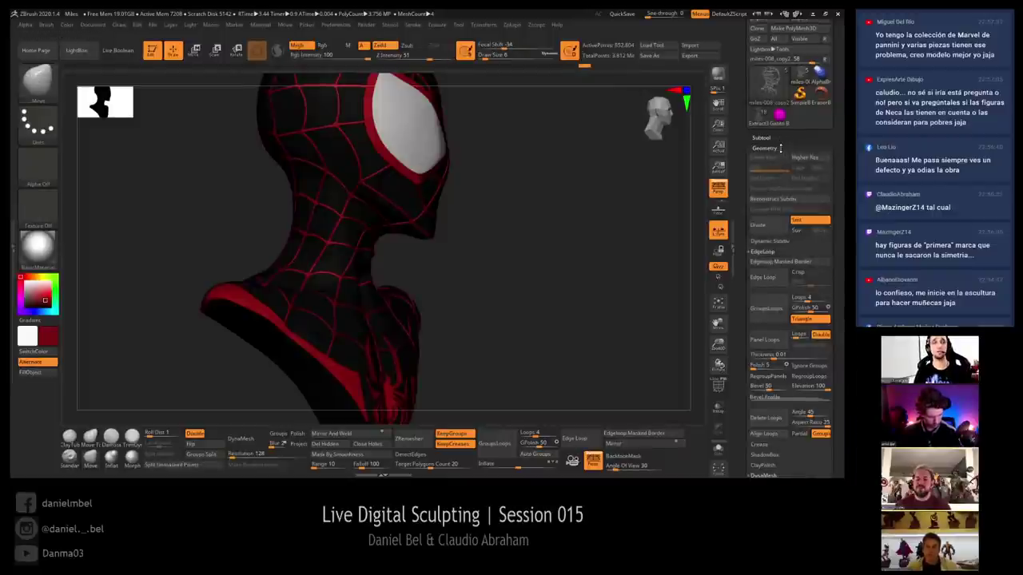
left_click(776, 312)
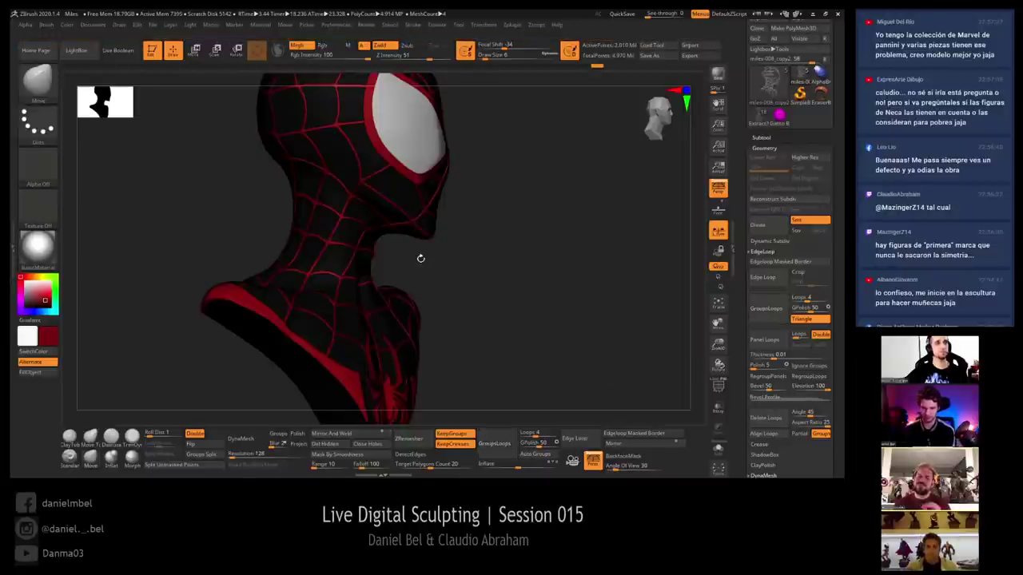
left_click_drag(486, 267, 525, 342)
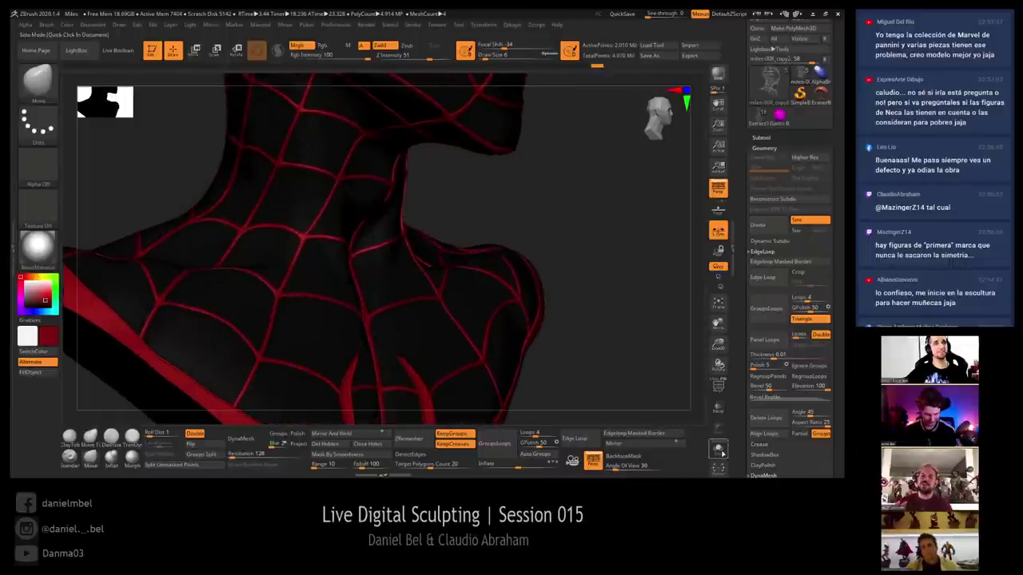
Isolate the web-line mesh and mask everything except the thin edge polygroup bordering the front faces
left_click(718, 449)
left_click_drag(557, 238, 515, 264)
key("shift+f")
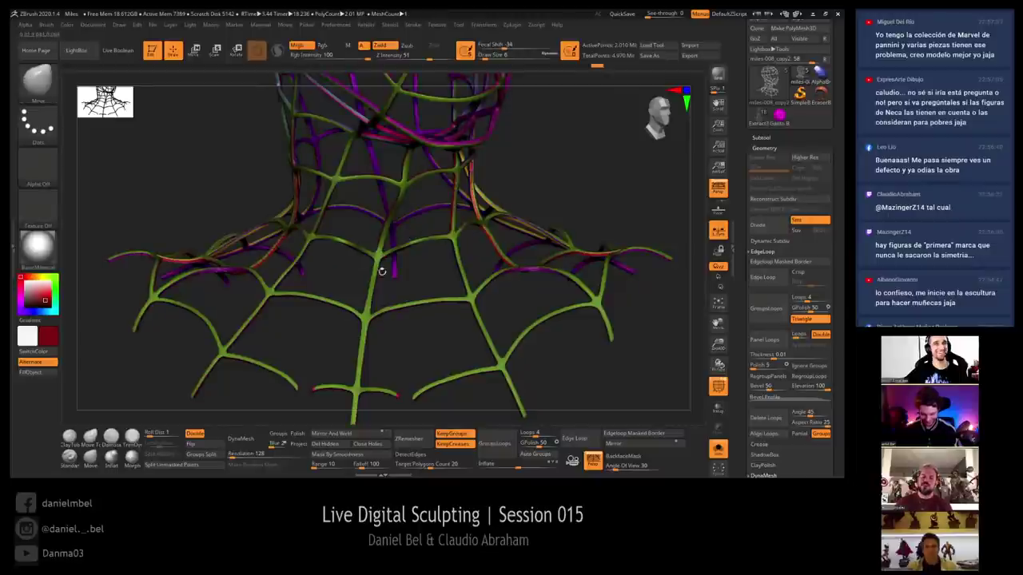
left_click_drag(373, 245, 401, 327)
right_click_drag(370, 289, 366, 372, "ctrl")
key("r")
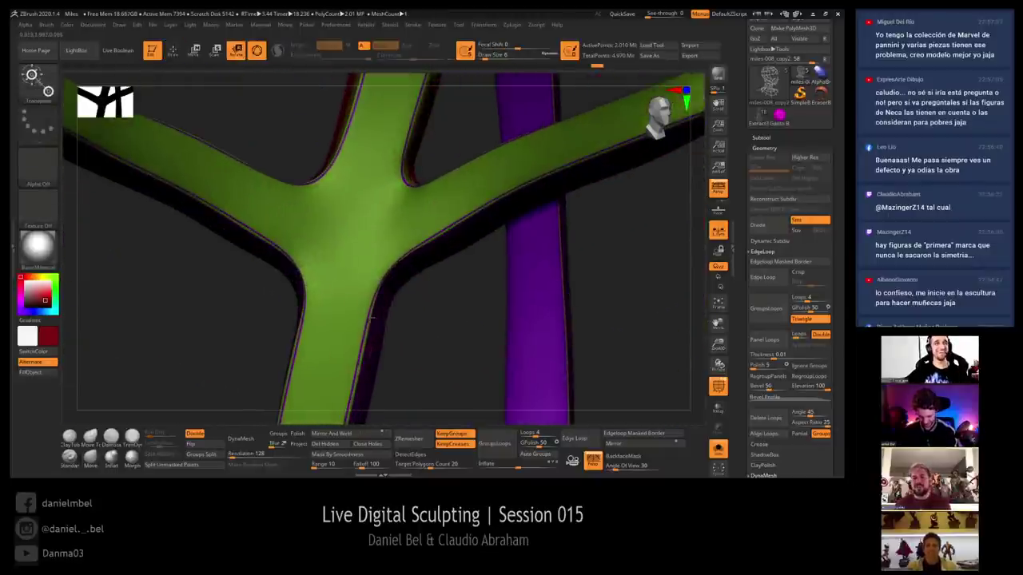
left_click(368, 317, "ctrl")
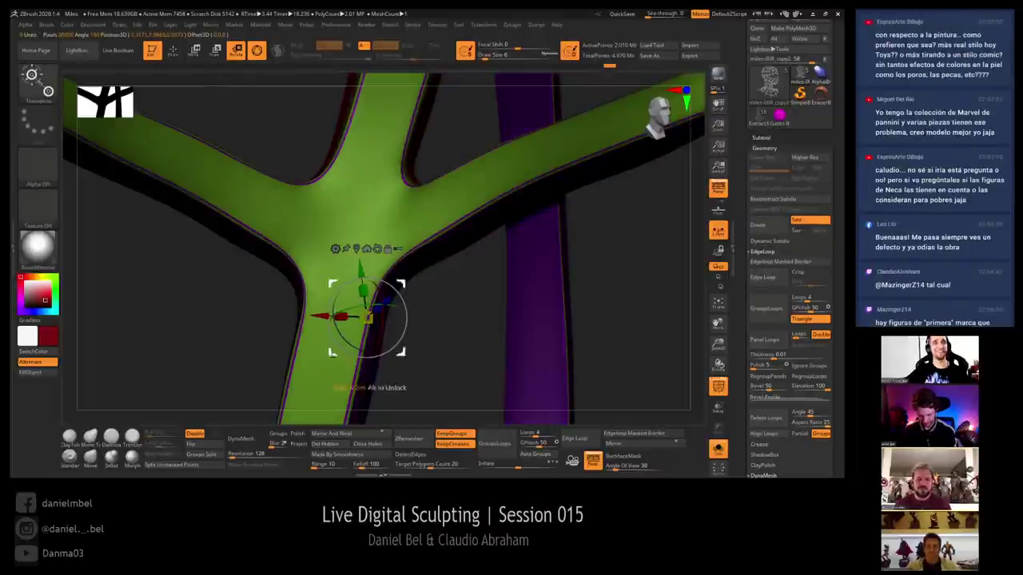
key("q")
key("shift+f")
Inspect the masked web lines up close, restore the full bust, inflate the unmasked edge loops and clear the mask
mouse_move(336, 350)
right_mouse_down("ctrl")
mouse_move(340, 247)
mouse_move(347, 306)
mouse_move(389, 290)
right_mouse_up("ctrl")
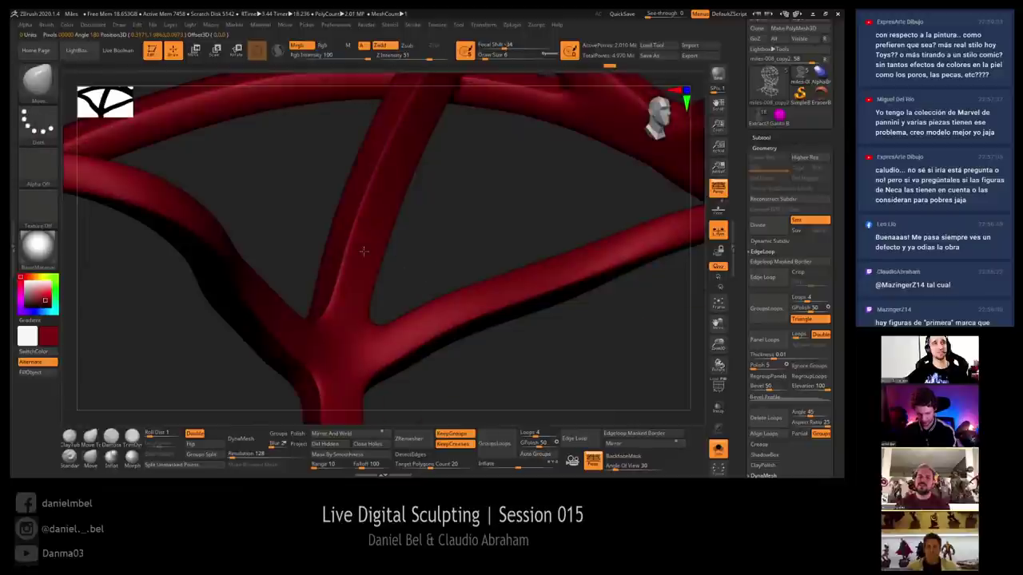
right_click_drag(364, 252, 356, 218, "ctrl")
key("shift+f")
key("shift+f")
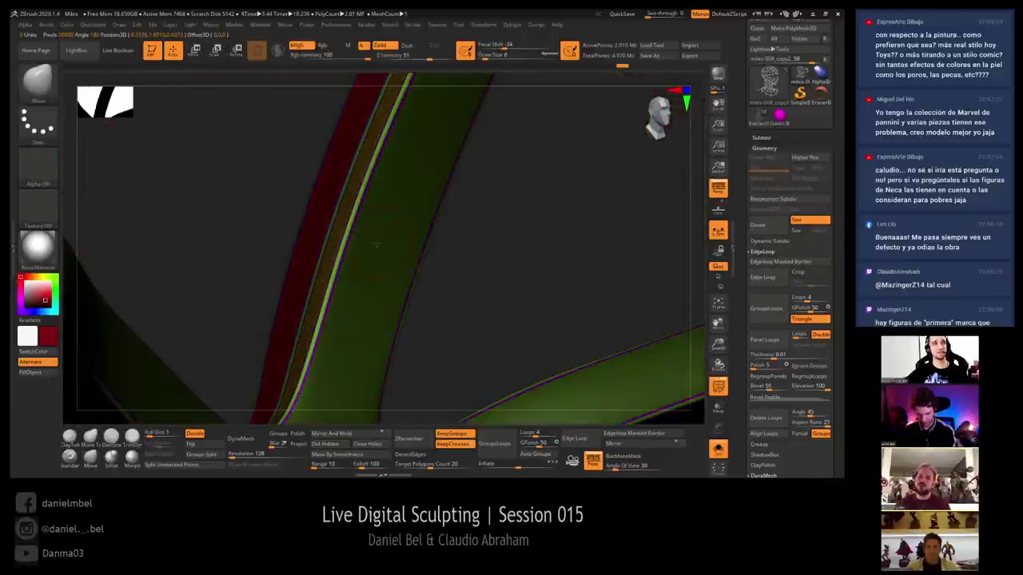
left_click_drag(387, 277, 366, 254)
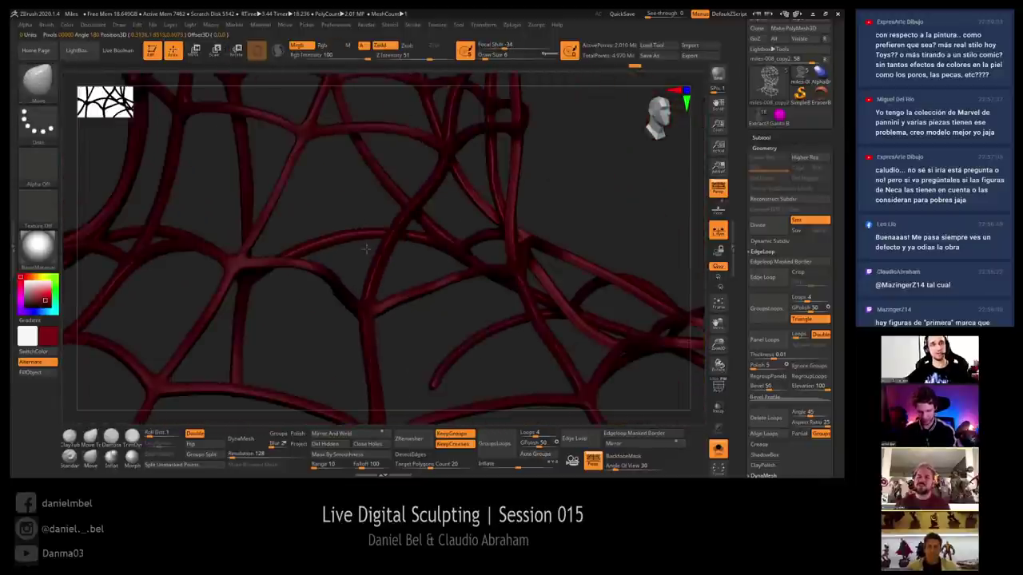
right_click_drag(367, 254, 359, 243, "ctrl")
left_click(718, 452)
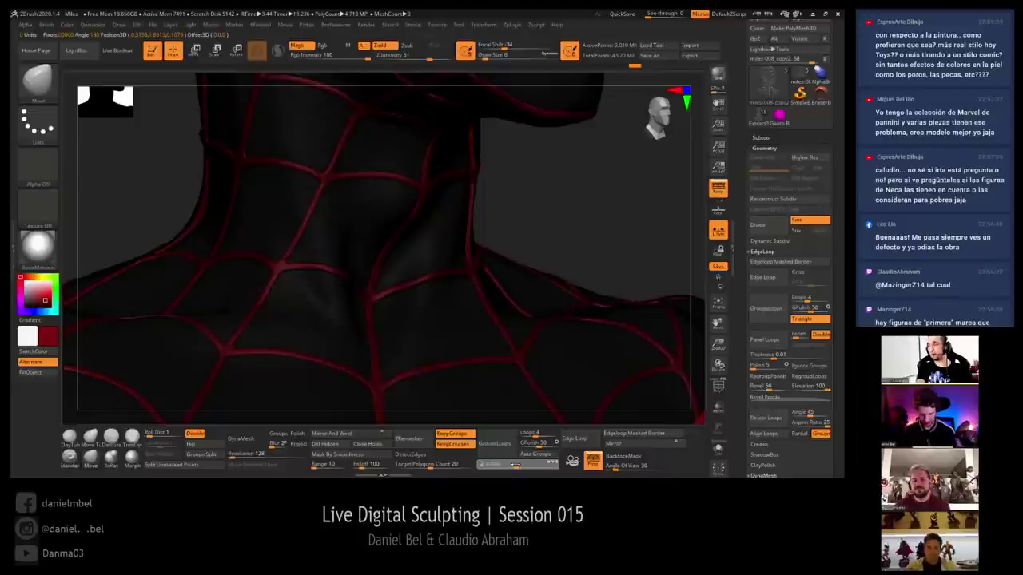
left_click(523, 464)
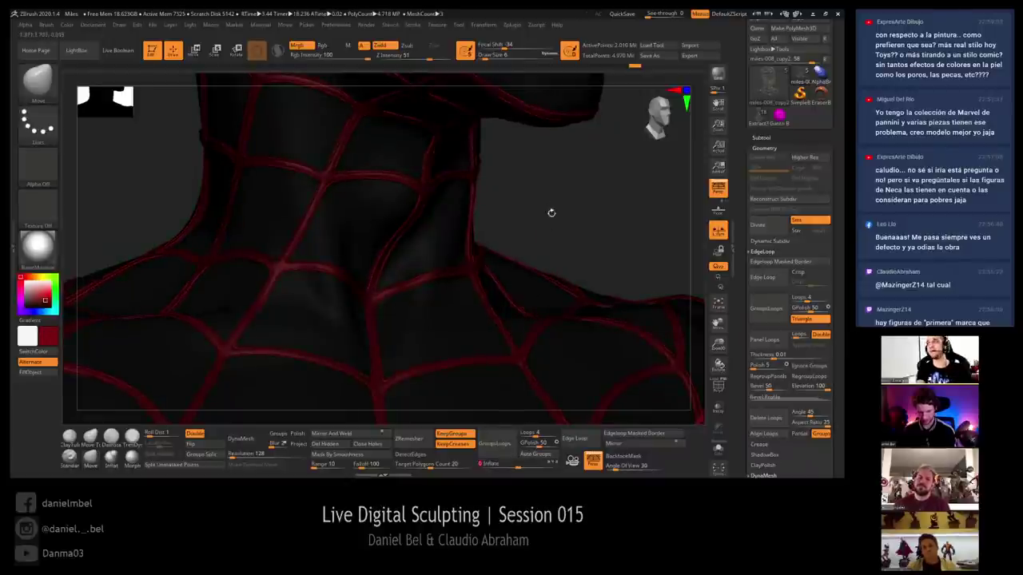
mouse_move(551, 212)
left_mouse_down("ctrl")
mouse_move(554, 200)
mouse_move(571, 222)
mouse_move(552, 218)
mouse_move(546, 256)
mouse_move(563, 236)
mouse_move(558, 228)
mouse_move(551, 267)
mouse_move(404, 196)
left_mouse_up("ctrl")
Adjust the web lines on the side of the head behind the eye using the Move brush at draw size 207
right_click_drag(334, 185, 332, 217, "ctrl")
right_click_drag(236, 247, 376, 182, "alt")
right_click_drag(375, 238, 406, 232)
left_click_drag(406, 232, 439, 194)
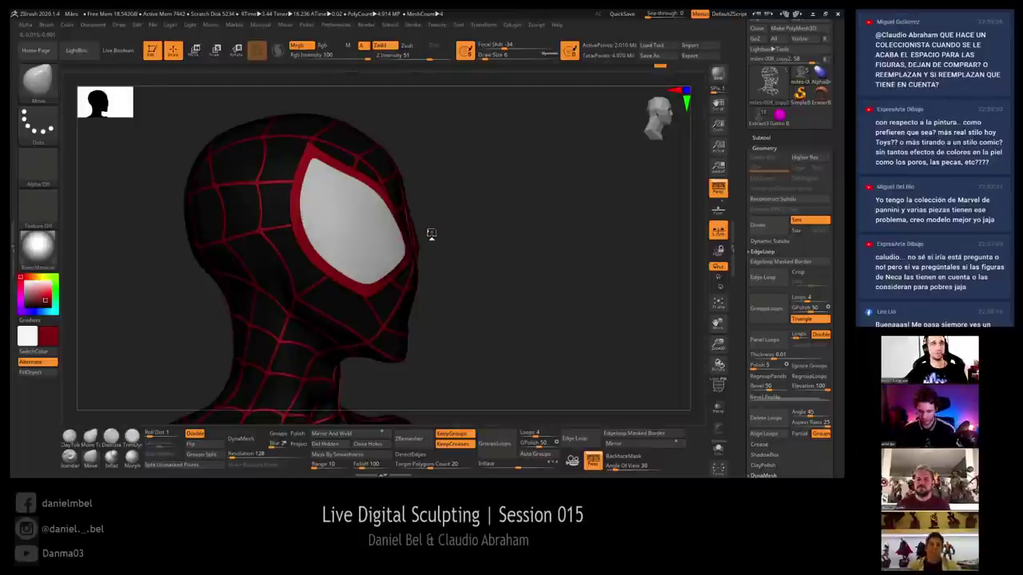
mouse_move(430, 234)
left_mouse_down()
mouse_move(498, 229)
mouse_move(498, 242)
left_mouse_up()
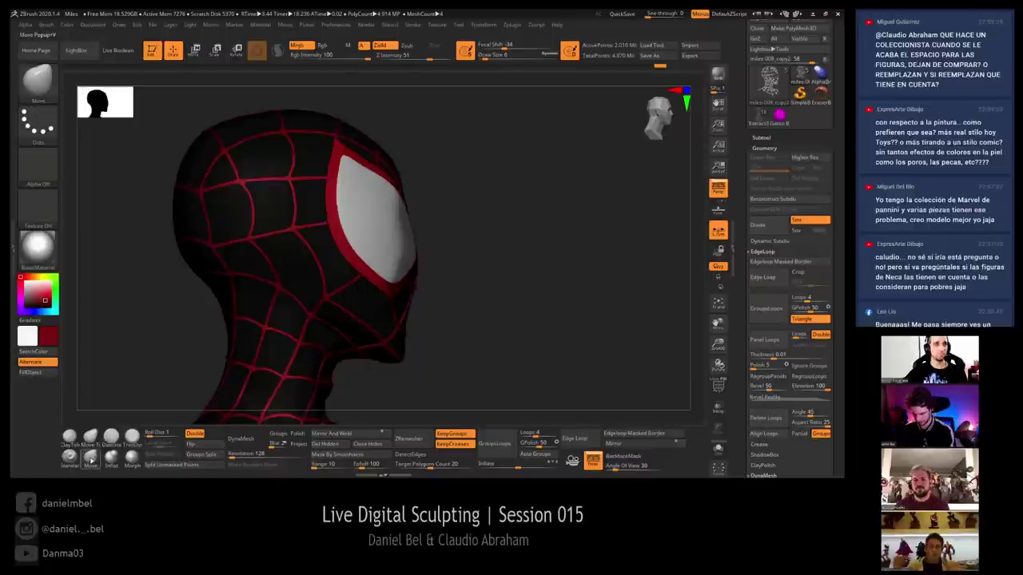
right_click_drag(309, 152, 310, 164)
key("s")
left_click(312, 180)
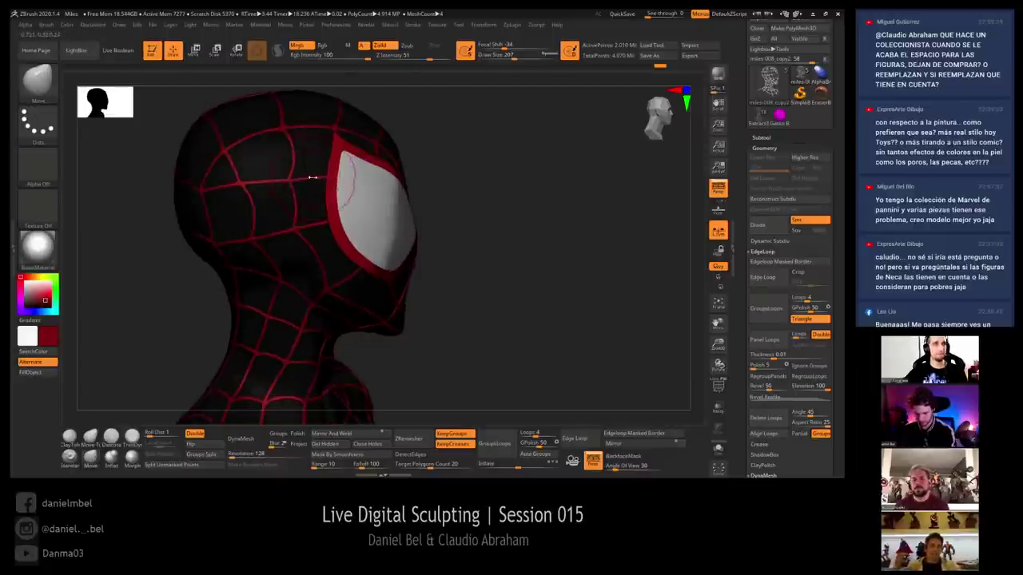
key("shift+f")
key("shift+f")
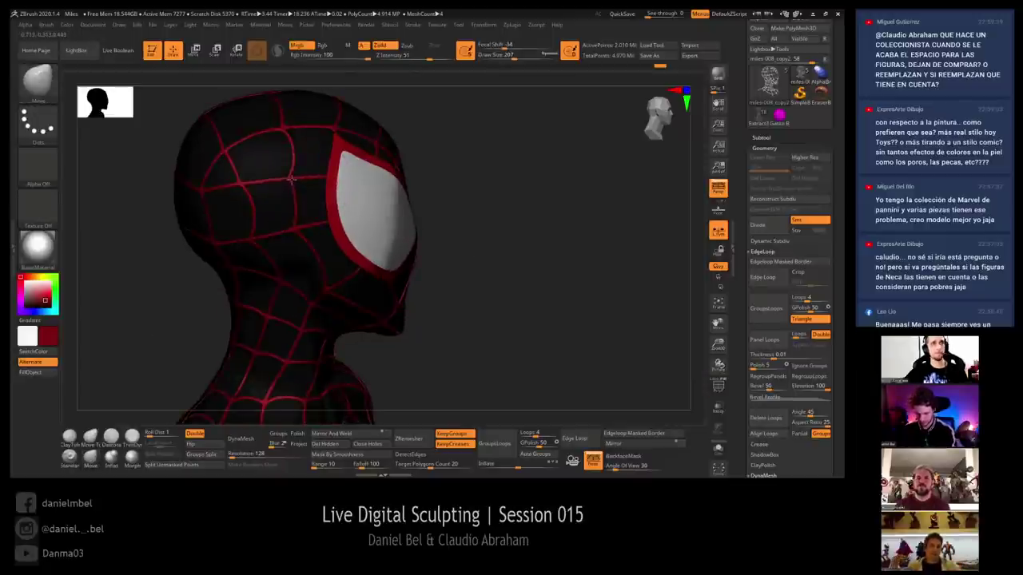
left_click(293, 176)
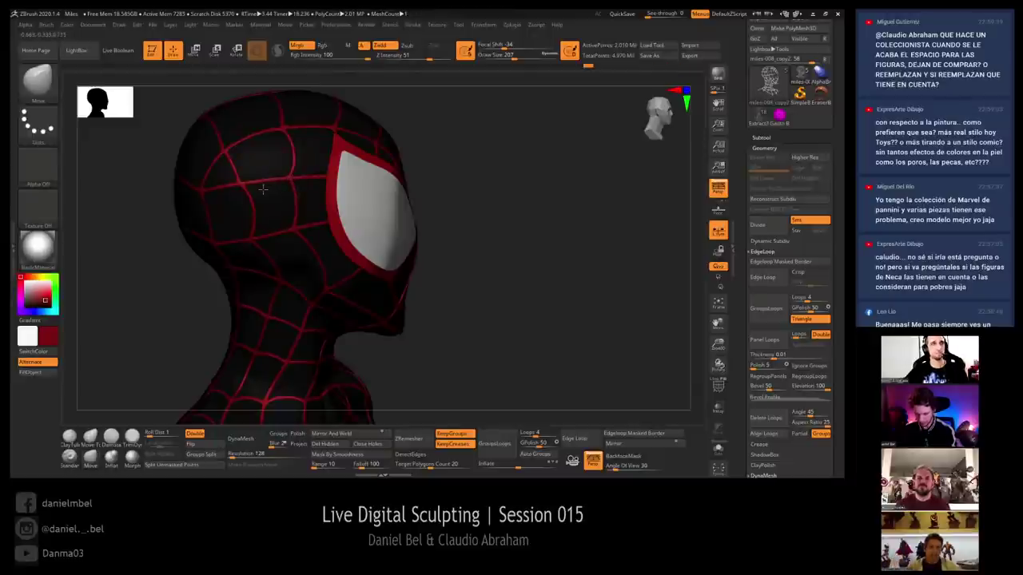
Nudge the web lines behind the eye on the opposite side of the head with a smaller Move brush
mouse_move(426, 149)
left_mouse_down()
mouse_move(464, 160)
mouse_move(450, 166)
mouse_move(525, 165)
mouse_move(318, 160)
mouse_move(297, 180)
mouse_move(278, 176)
left_mouse_up()
key("s")
left_click(321, 163)
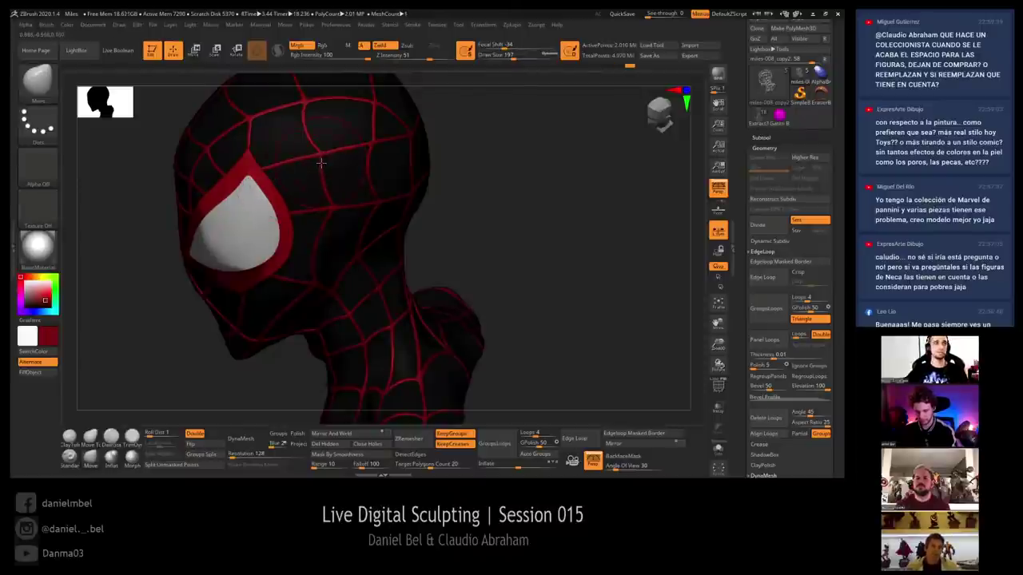
key("s")
left_click(319, 161)
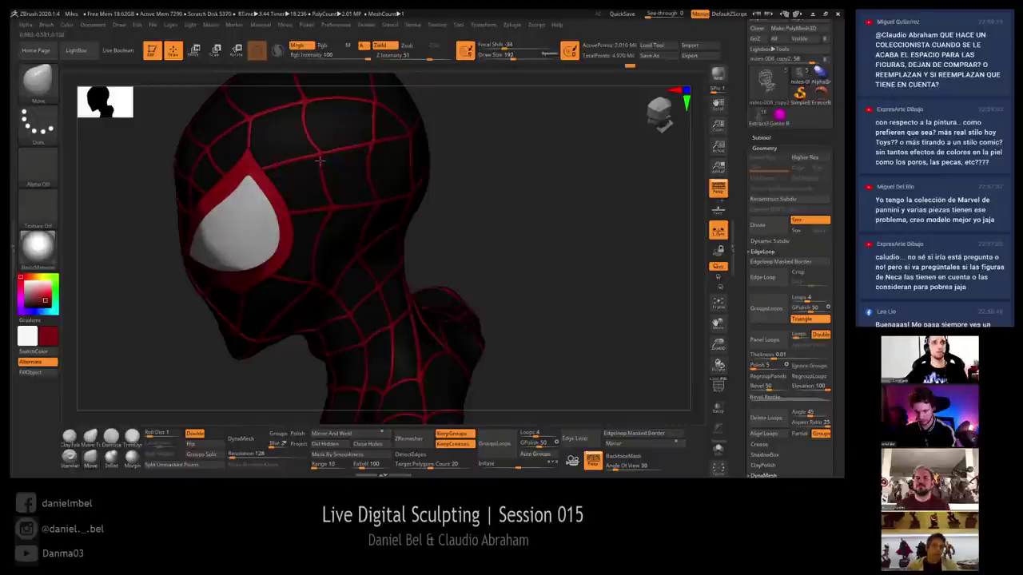
key("s")
left_click(340, 160)
left_click_drag(350, 155, 347, 156)
Reduce the Move brush's draw size to 120 and refine the web lines near the eye's rear edge
right_click_drag(362, 160, 345, 164)
key("s")
left_click(350, 160)
left_click_drag(354, 159, 351, 159)
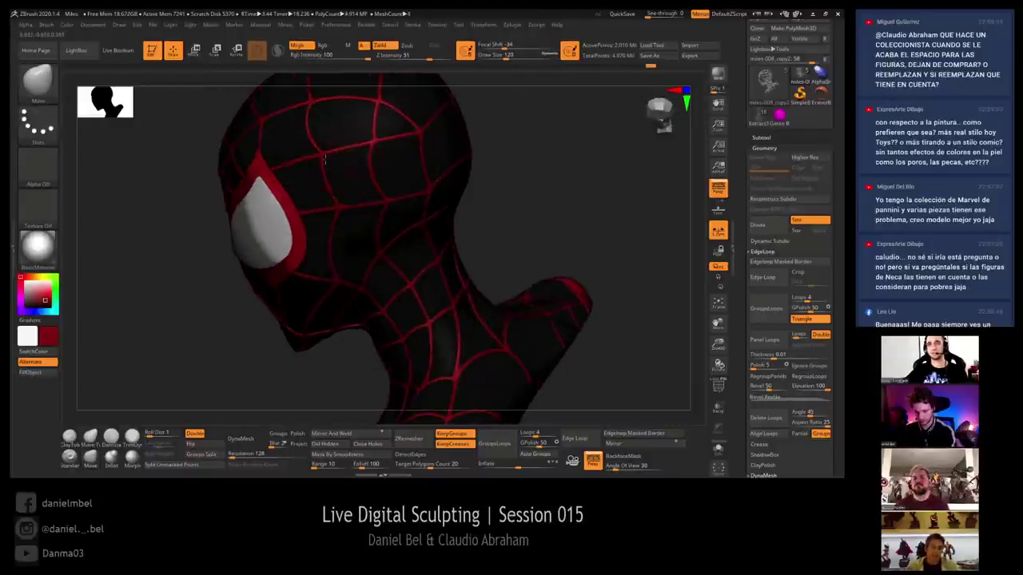
mouse_move(294, 178)
right_mouse_down()
mouse_move(306, 170)
mouse_move(282, 181)
right_mouse_up()
left_click_drag(292, 178, 296, 173)
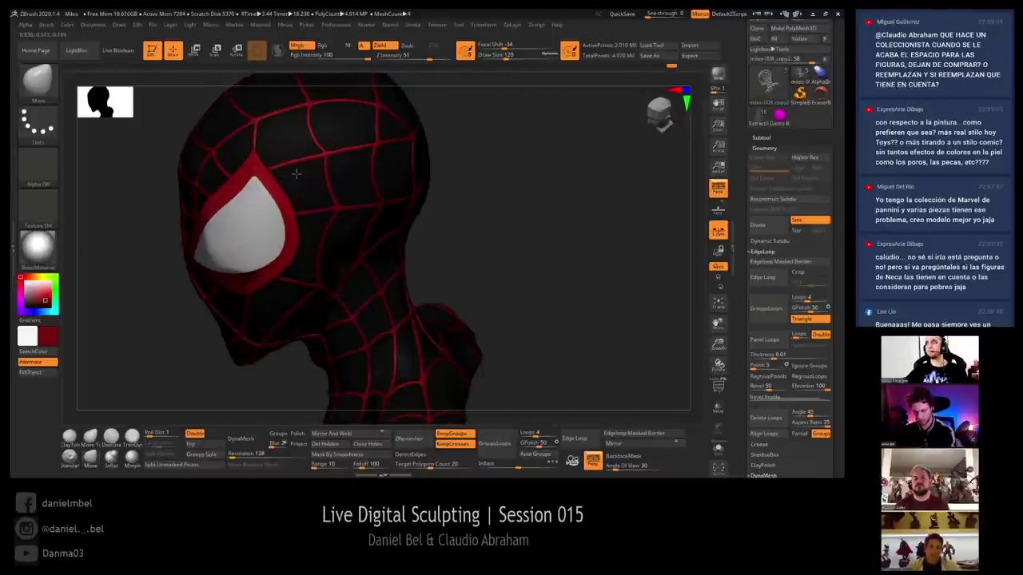
Turn off the polypaint display on all subtools and set the current colour to a neutral grey
left_click_drag(503, 179, 517, 185)
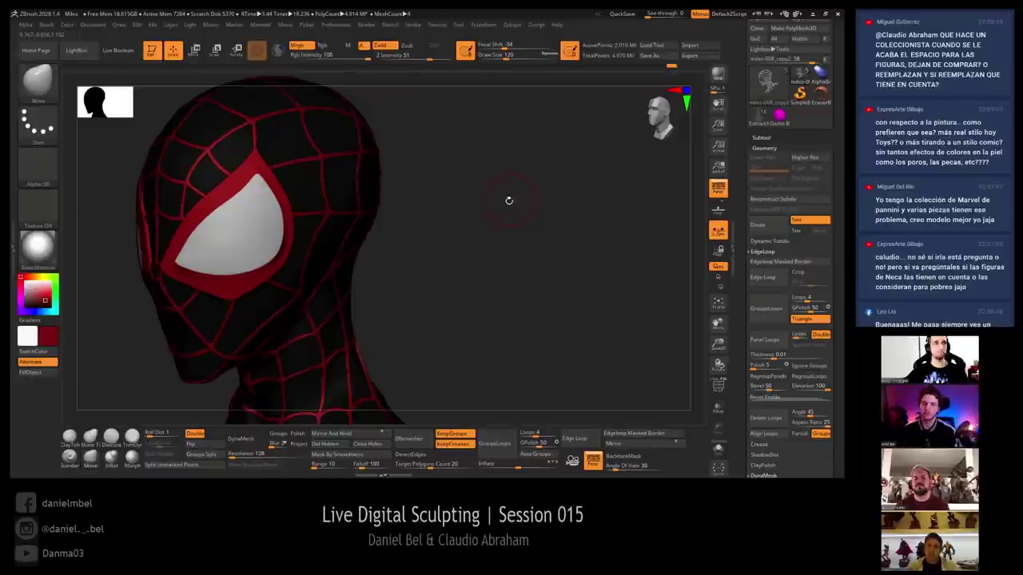
mouse_move(508, 200)
right_mouse_down()
mouse_move(484, 219)
mouse_move(538, 212)
mouse_move(485, 230)
mouse_move(493, 213)
right_mouse_up()
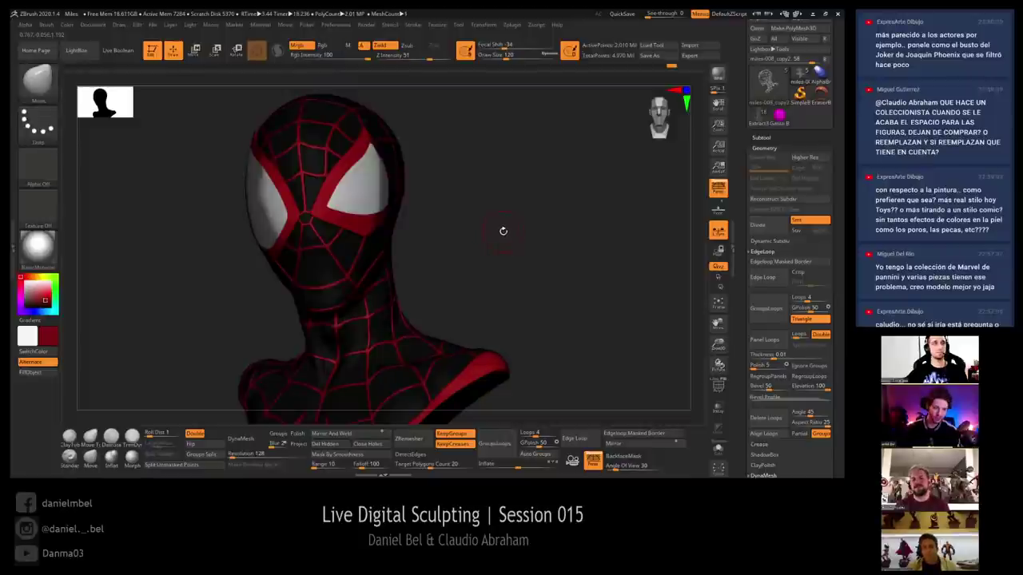
mouse_move(503, 237)
right_mouse_down()
mouse_move(493, 221)
mouse_move(505, 221)
right_mouse_up()
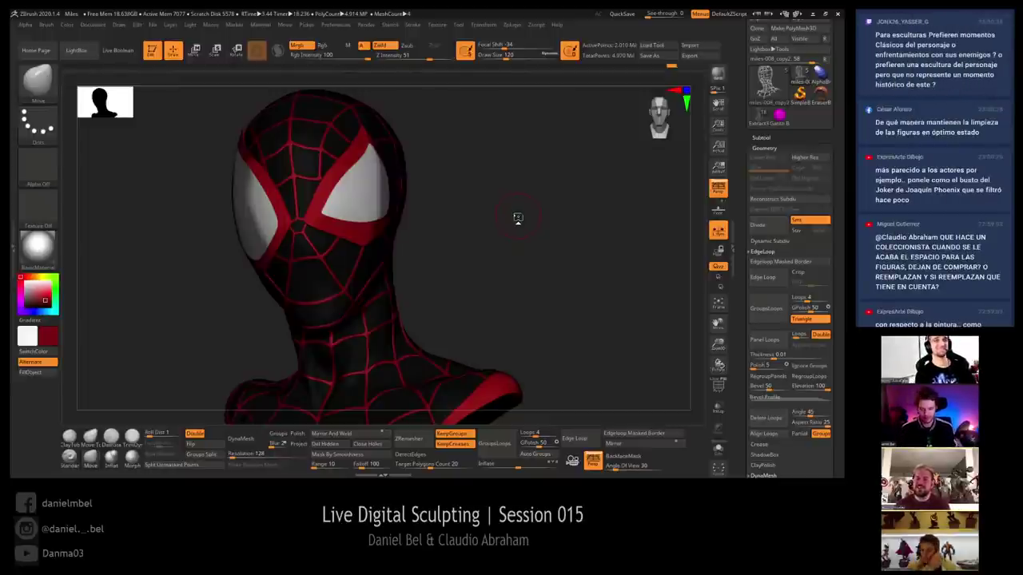
left_click_drag(482, 258, 135, 292)
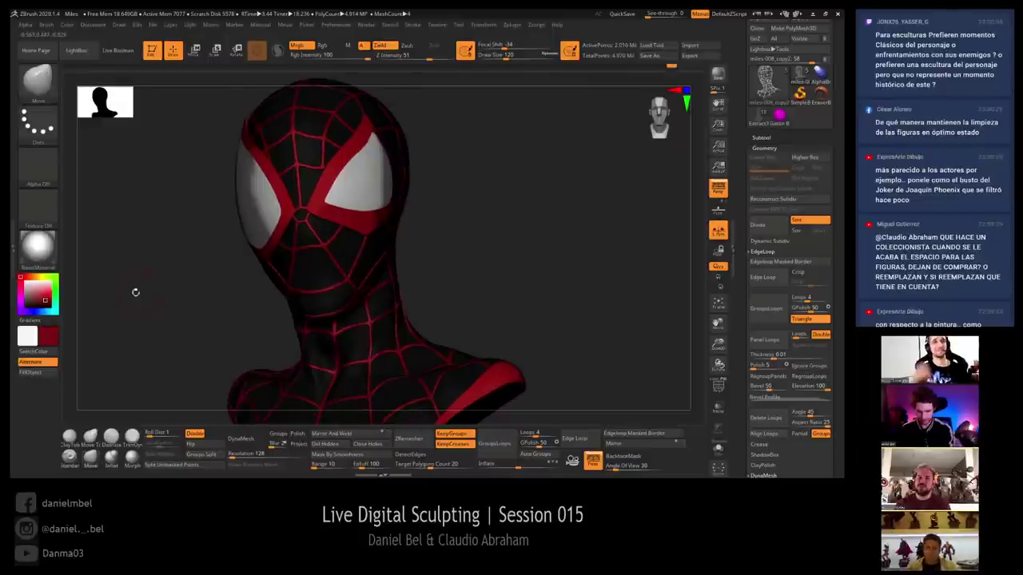
left_click(761, 137)
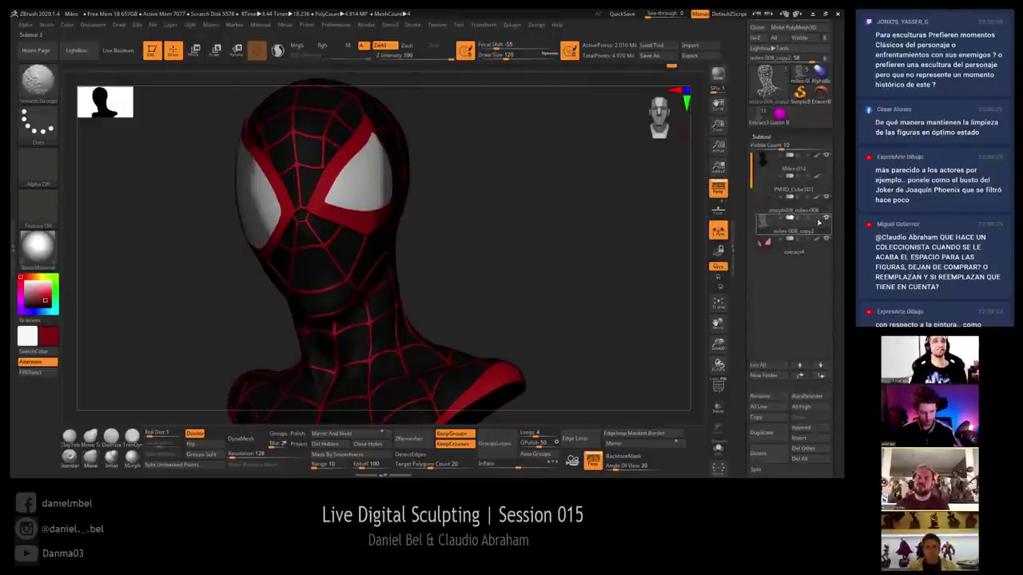
left_click(818, 219, "shift")
left_click_drag(33, 293, 22, 292)
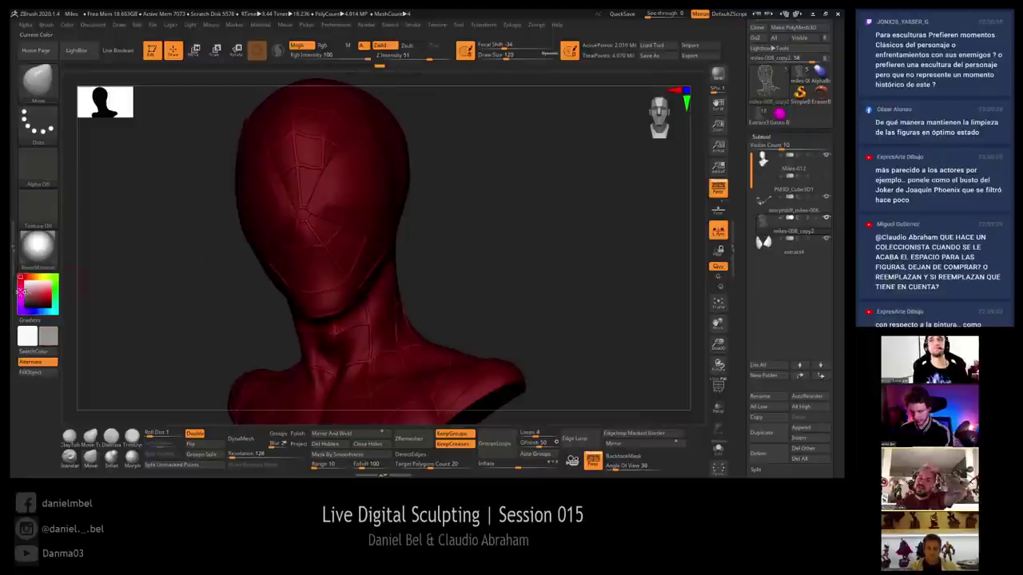
left_click(190, 25)
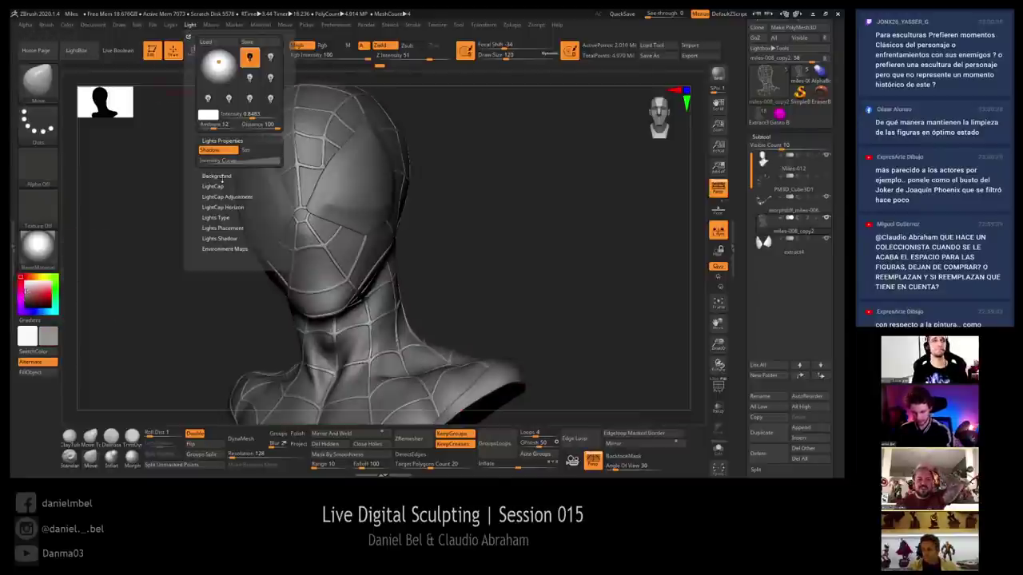
left_click(217, 161)
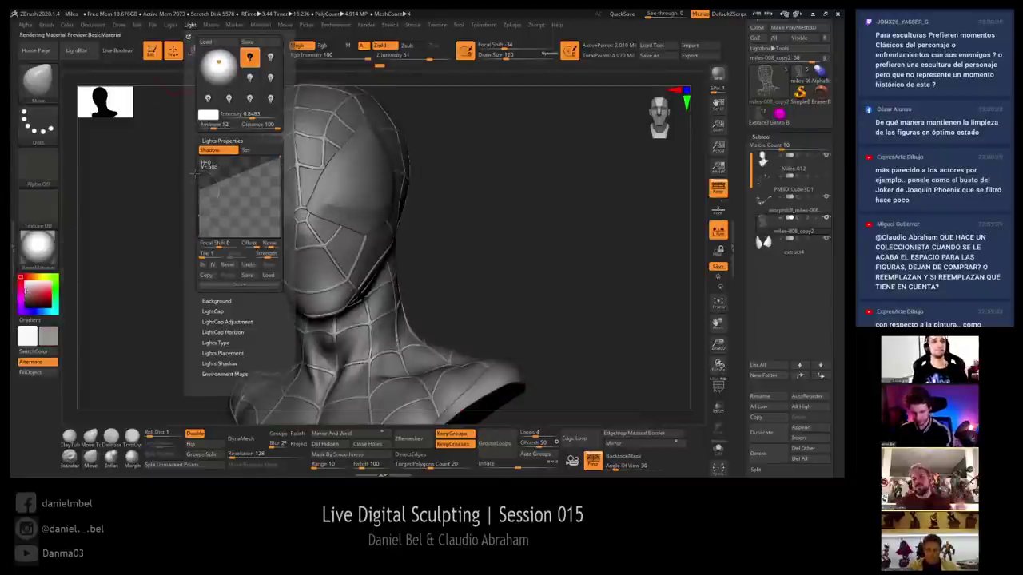
left_click_drag(196, 172, 196, 170)
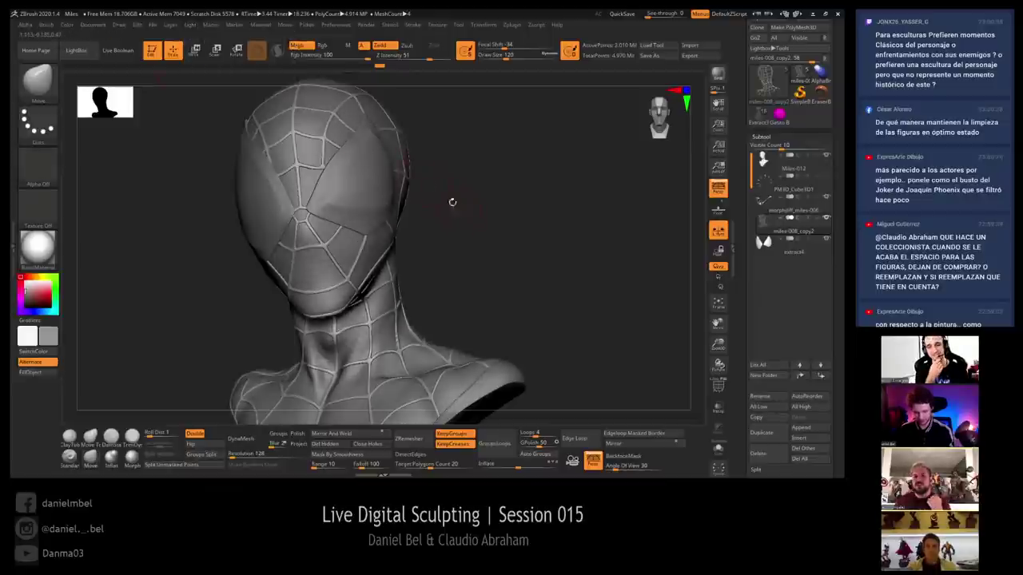
Select the eye subtool extract4, go to the first state in its undo history and turn off its polypaint display
left_click_drag(475, 229, 555, 263)
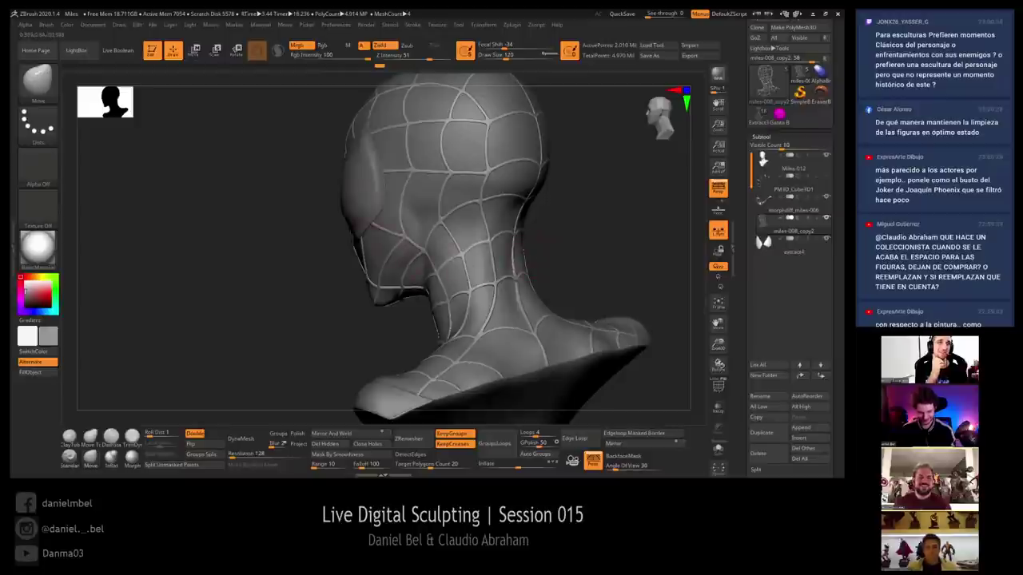
left_click(357, 193, "alt")
left_click_drag(309, 248, 453, 220)
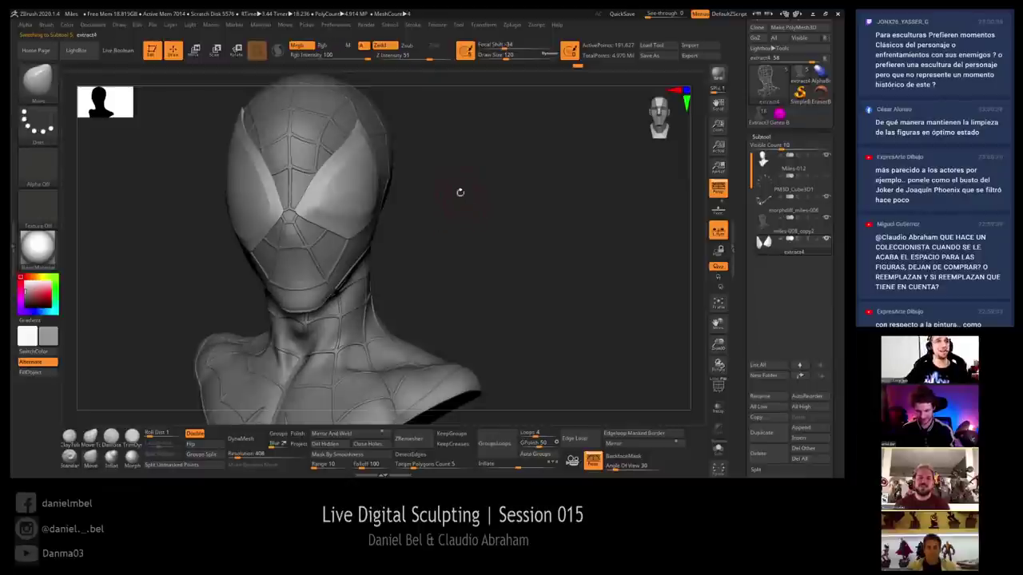
left_click(64, 67)
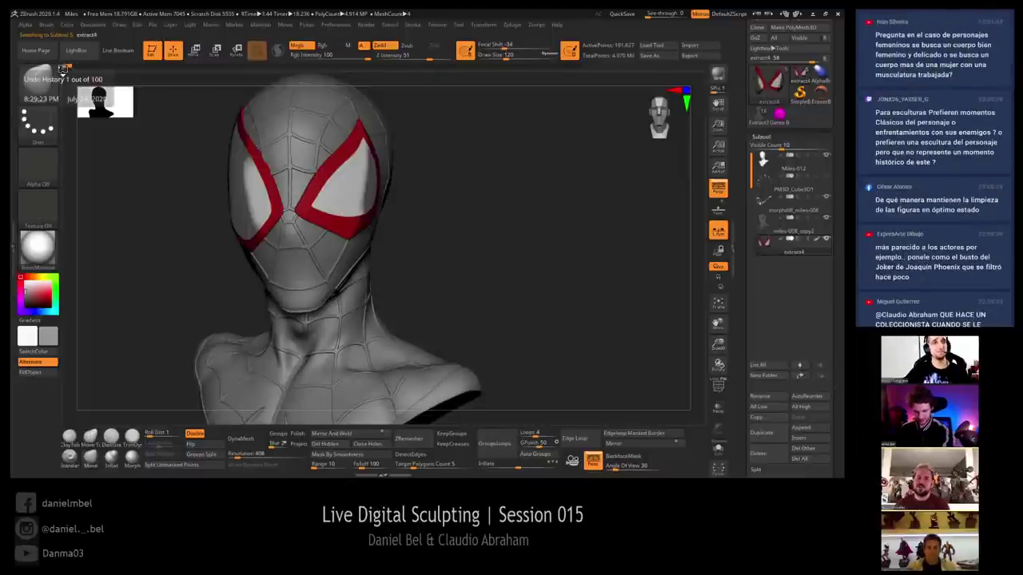
left_click(816, 242)
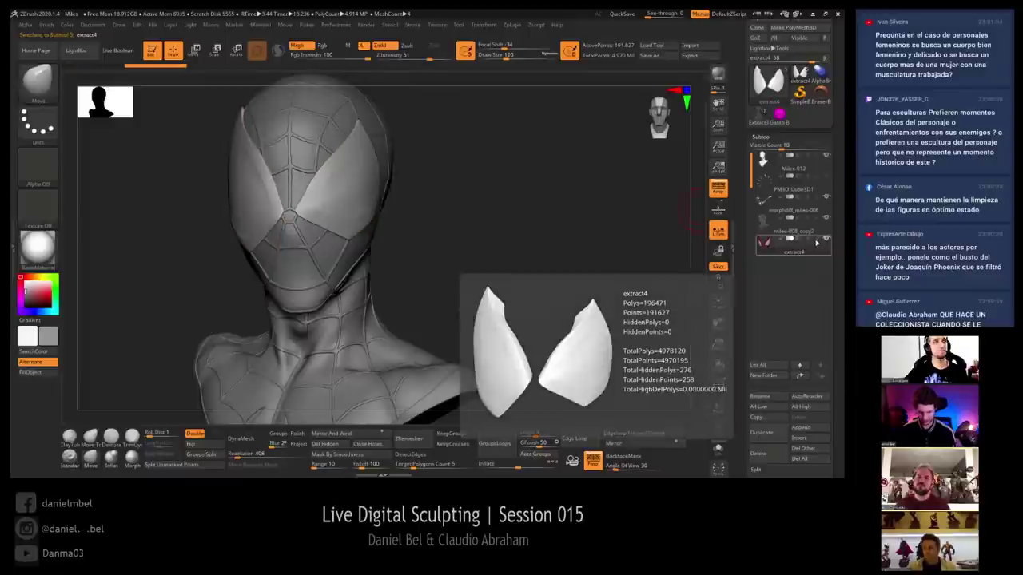
Reduce the Move brush's draw size to 62, select the bust subtool Miles-012 and show its layers
left_click_drag(457, 200, 506, 224)
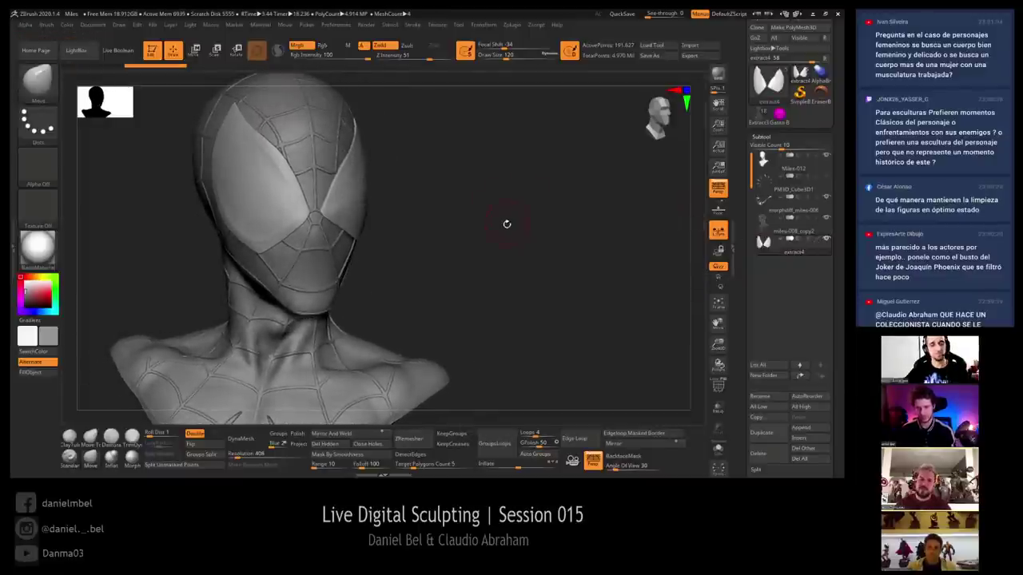
left_click_drag(487, 272, 485, 260)
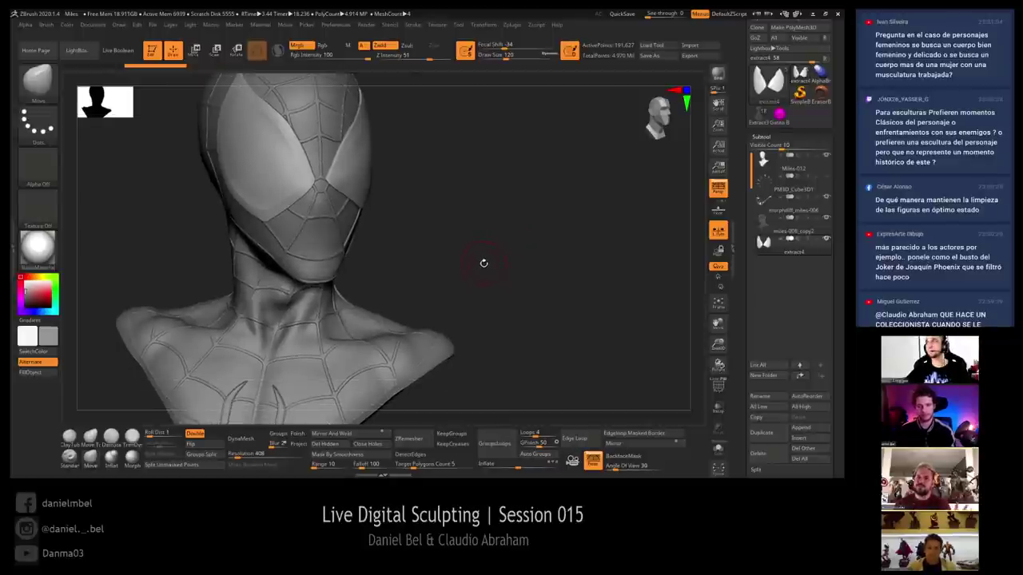
left_click_drag(482, 263, 494, 236)
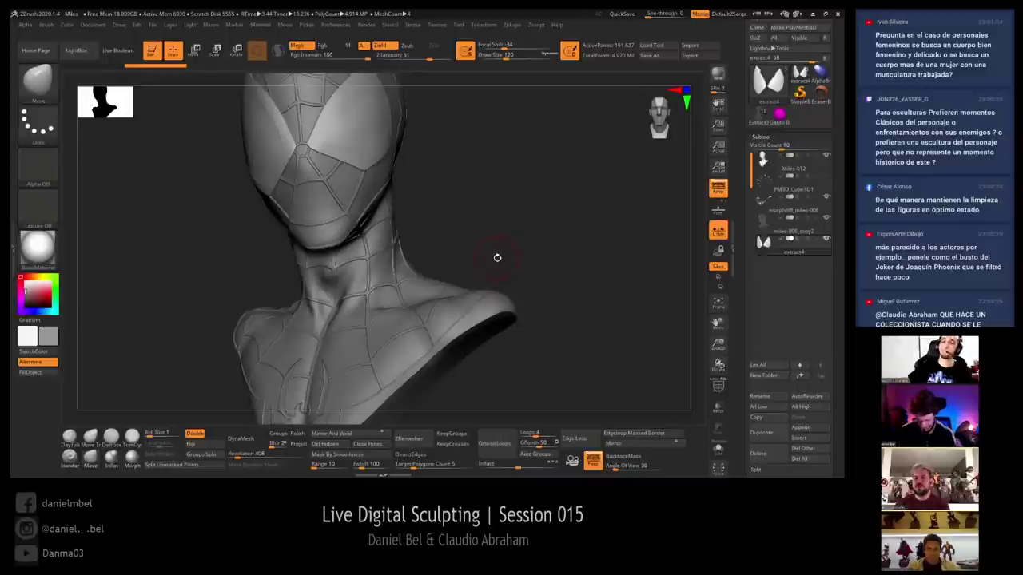
mouse_move(502, 252)
left_mouse_down()
mouse_move(506, 236)
mouse_move(487, 251)
left_mouse_up()
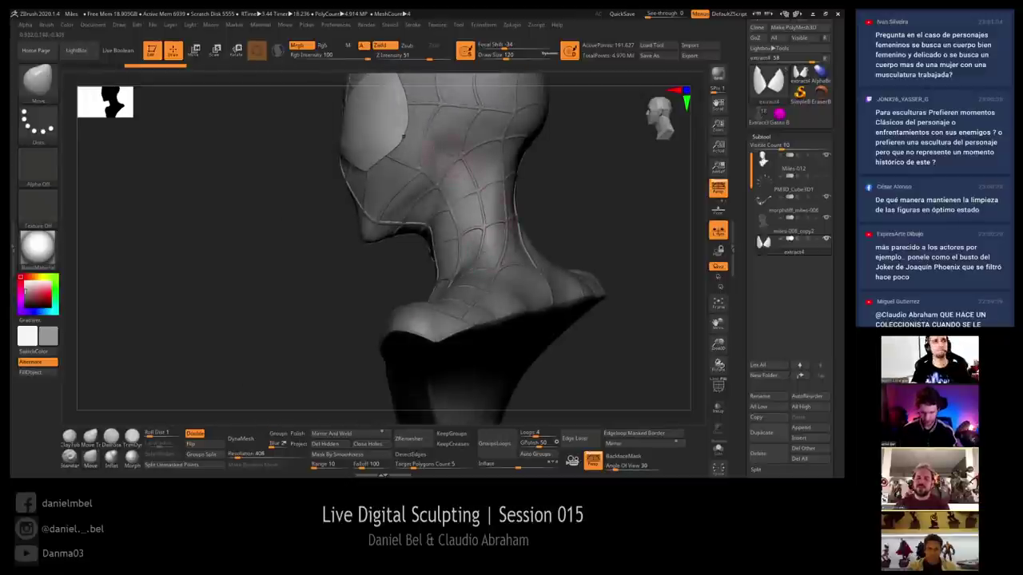
key("s")
left_click_drag(448, 153, 438, 152)
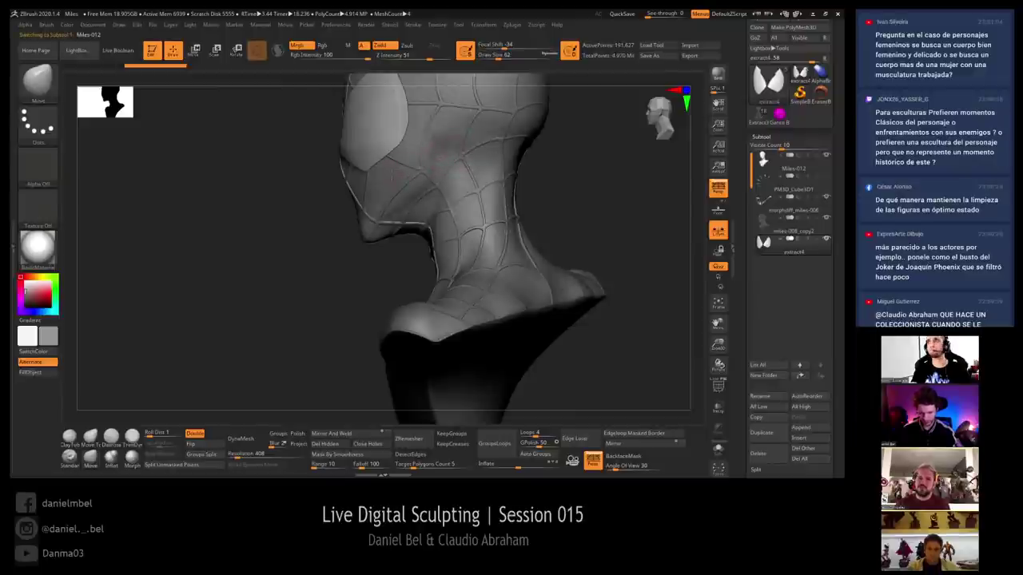
left_click(406, 170, "alt")
left_click(772, 136)
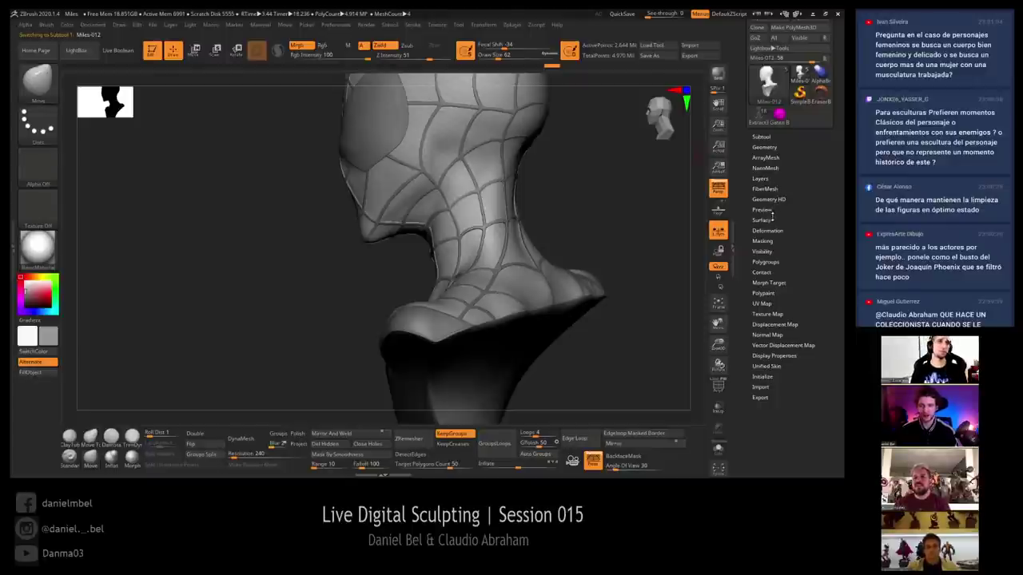
left_click(763, 178)
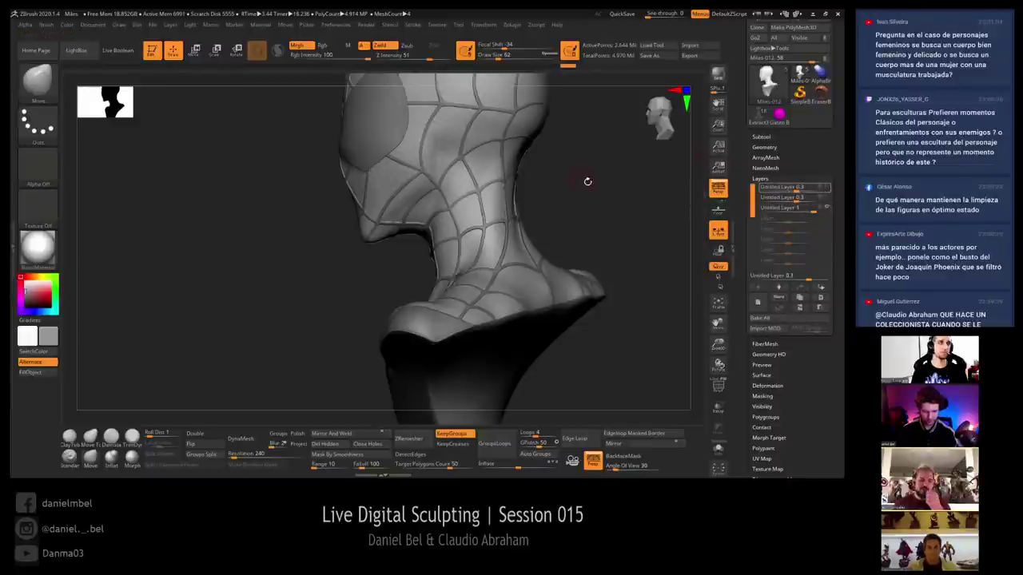
Select the eye subtool extract4 and display its polygroups on both lenses
mouse_move(587, 178)
left_mouse_down()
mouse_move(576, 208)
mouse_move(554, 212)
mouse_move(555, 221)
left_mouse_up()
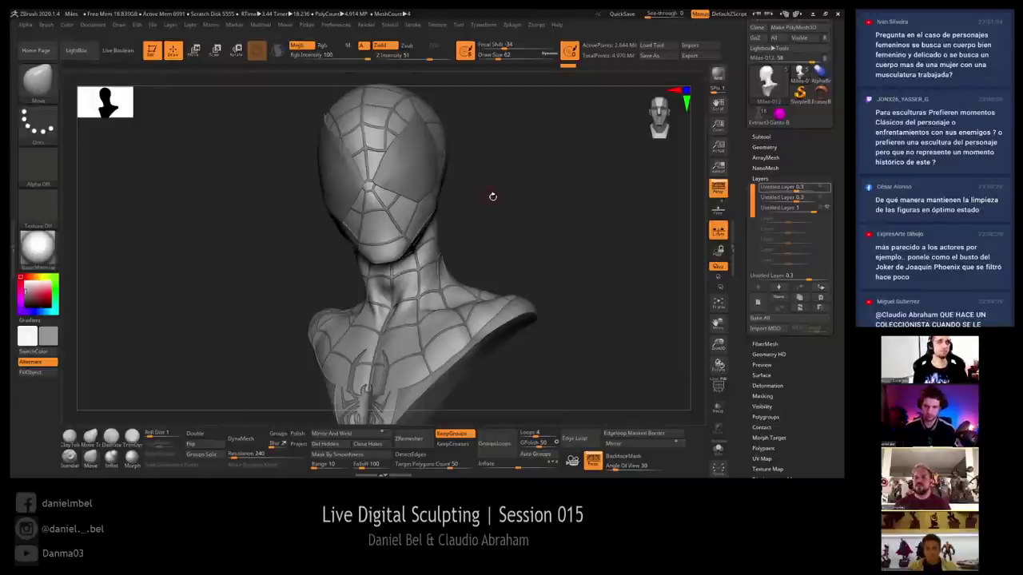
left_click_drag(492, 198, 488, 217)
left_click_drag(502, 174, 486, 198)
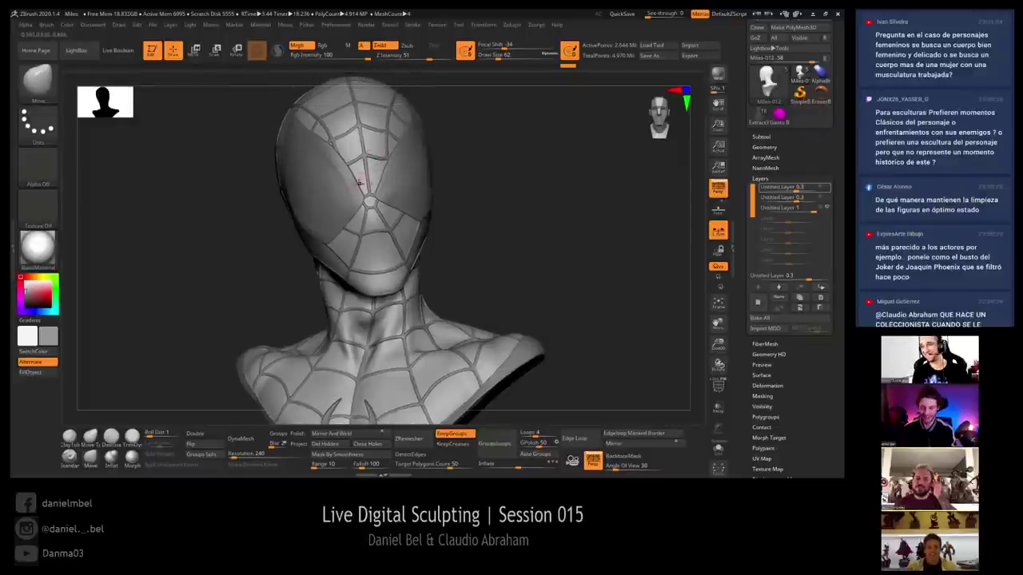
left_click(334, 185, "alt")
left_click(338, 188)
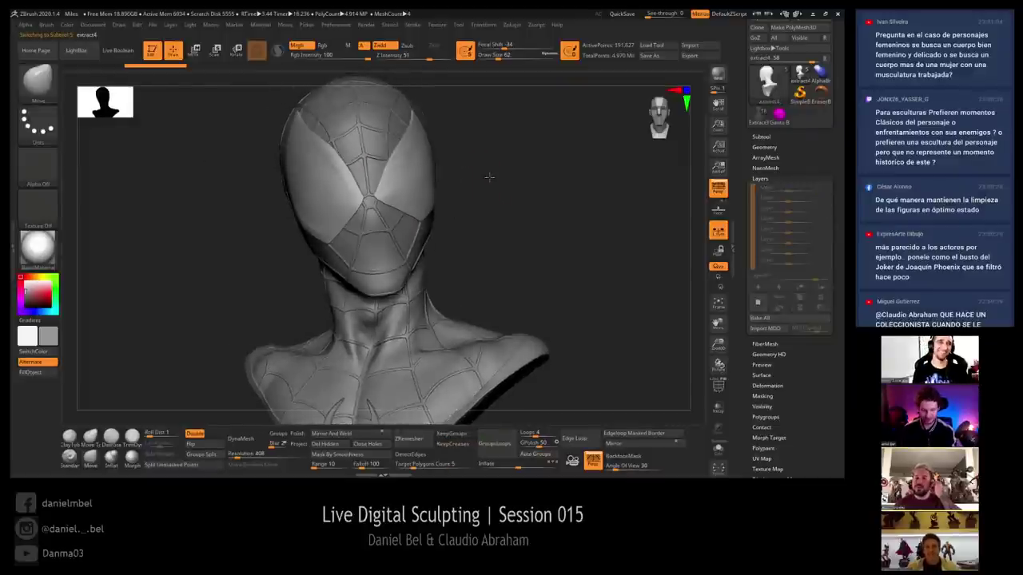
left_click_drag(461, 163, 533, 186)
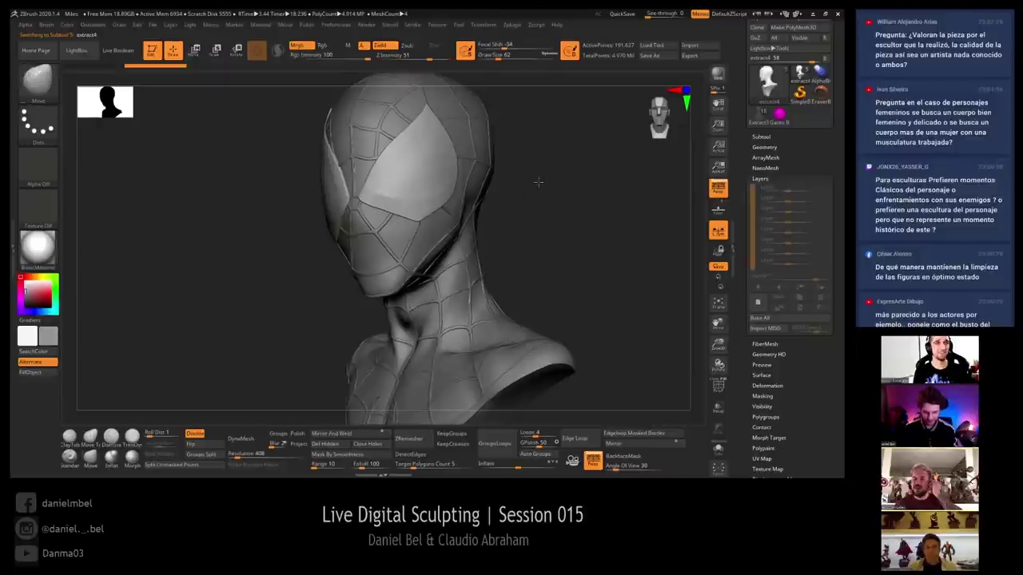
mouse_move(538, 183)
right_mouse_down("ctrl")
mouse_move(500, 224)
mouse_move(480, 213)
mouse_move(518, 208)
right_mouse_up("ctrl")
key("shift+f")
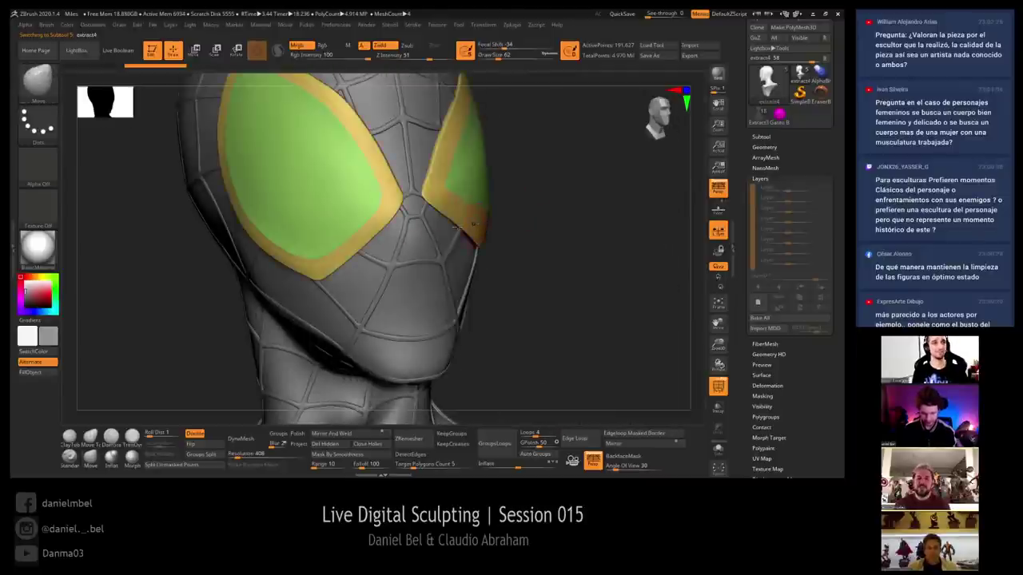
right_click_drag(458, 227, 415, 209)
key("shift+f")
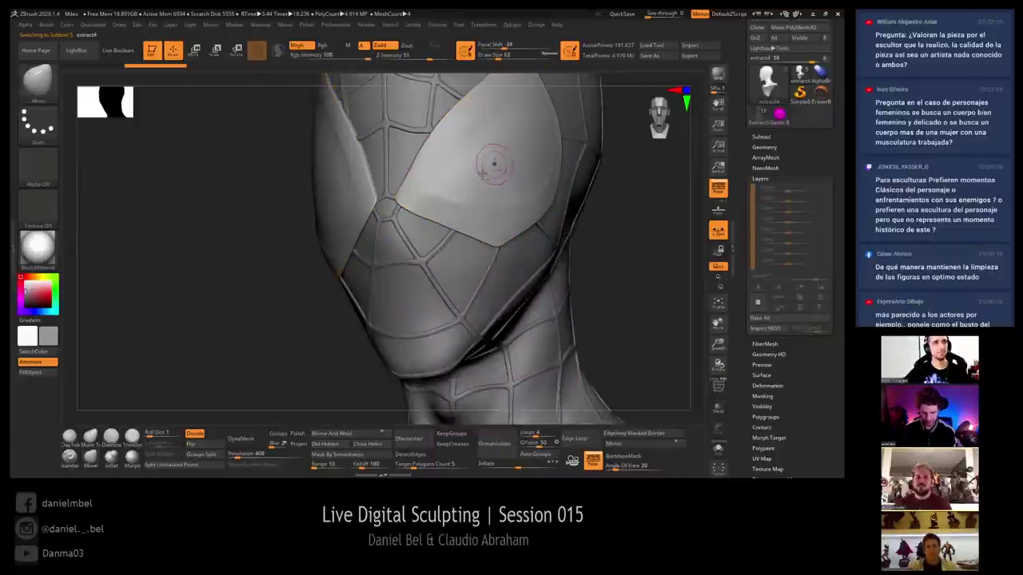
mouse_move(494, 164)
right_mouse_down()
mouse_move(461, 198)
mouse_move(450, 190)
mouse_move(440, 212)
mouse_move(457, 192)
mouse_move(454, 201)
right_mouse_up()
key("shift+f")
Try masking the lens rims so that only the inner polygroup stays editable, and clear the mask
key("w")
key("shift+f")
key("q")
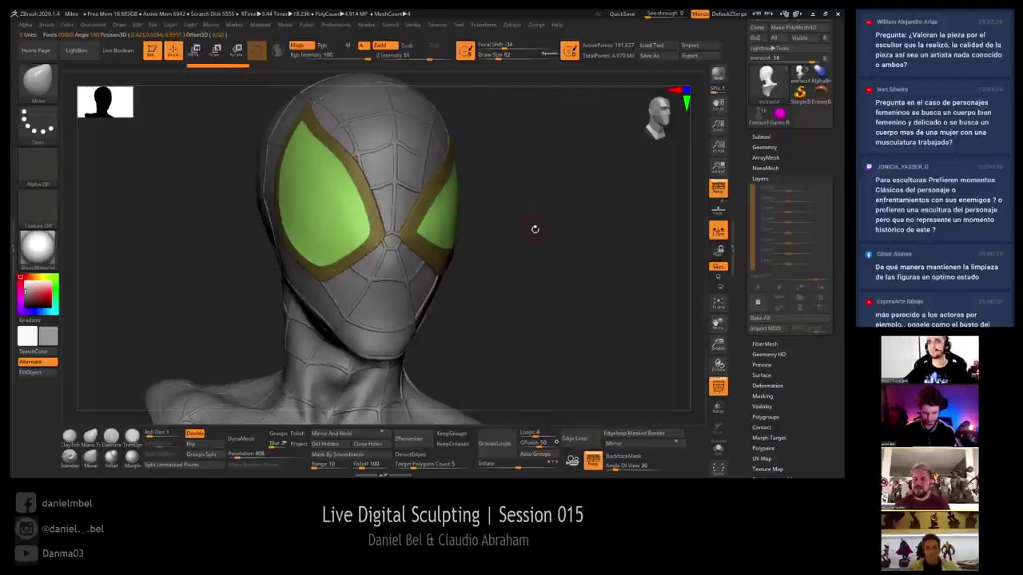
right_click_drag(534, 231, 540, 236)
left_click_drag(529, 235, 551, 256, "ctrl")
Set the draw size to 23 and smooth the border between rim and inner polygroup along the lens's lower edge
right_click_drag(384, 247, 406, 279, "ctrl")
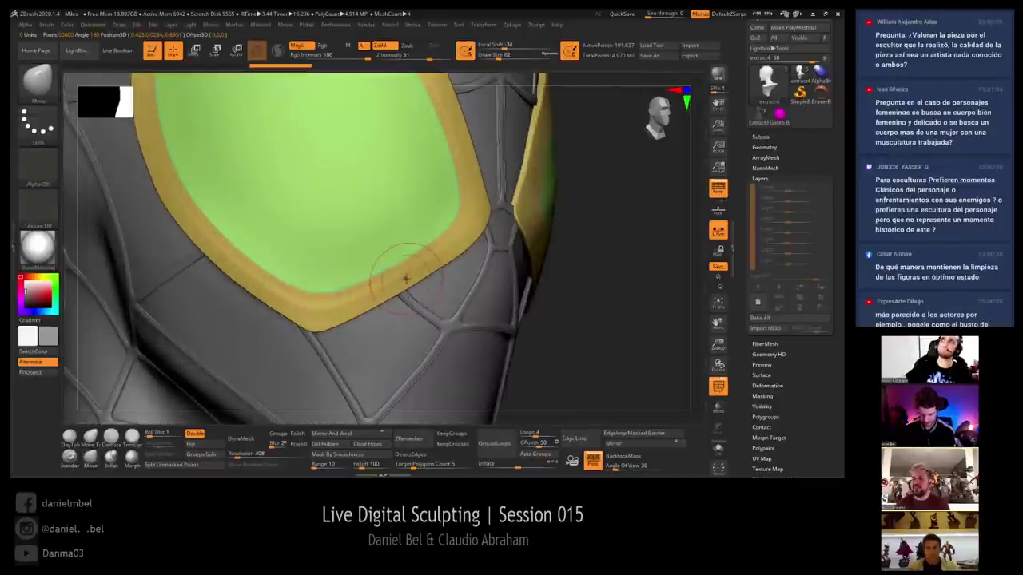
key("s")
left_click_drag(406, 270, 393, 270)
right_click_drag(404, 267, 408, 275, "ctrl")
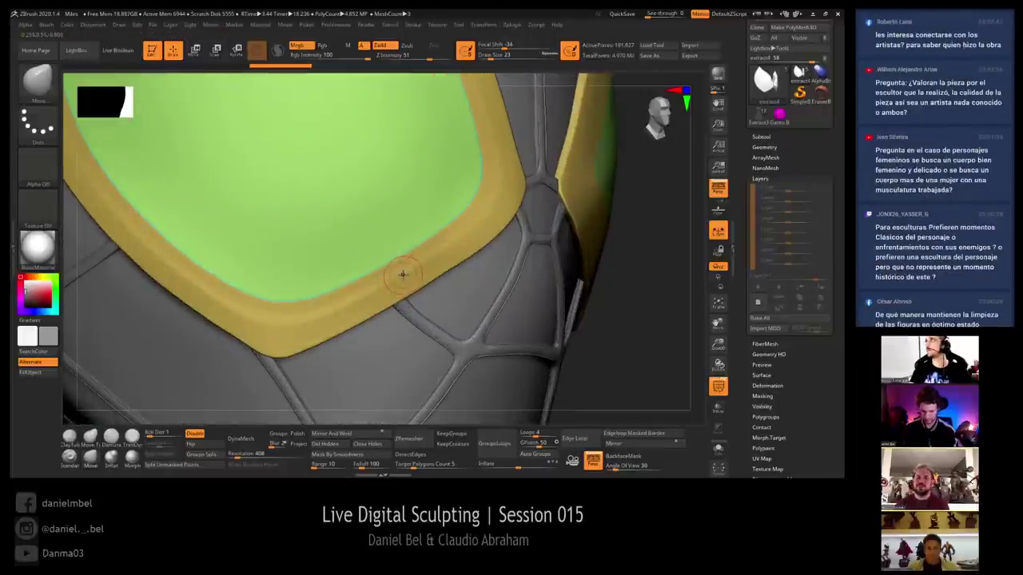
key("shift+f")
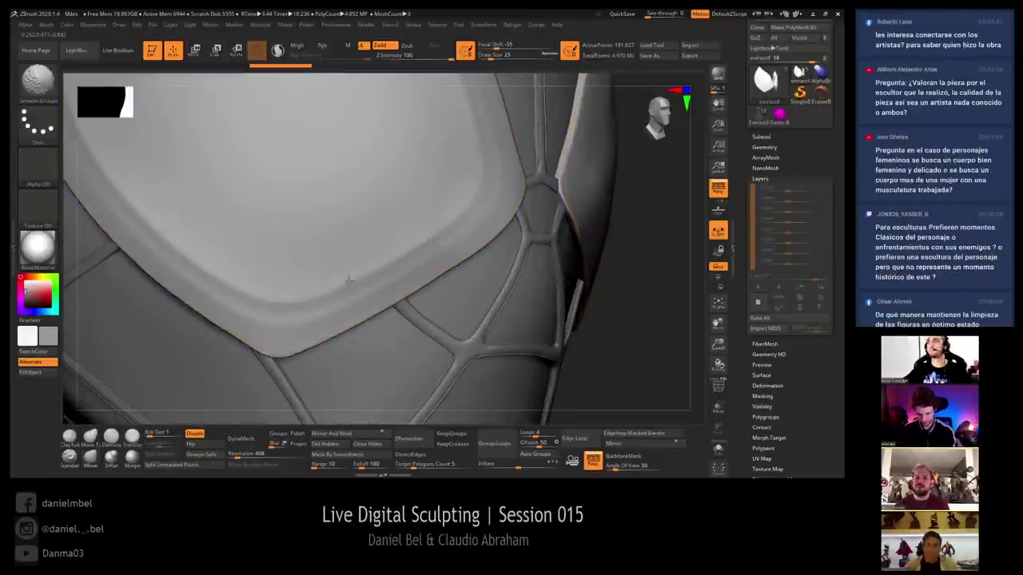
key("shift+f")
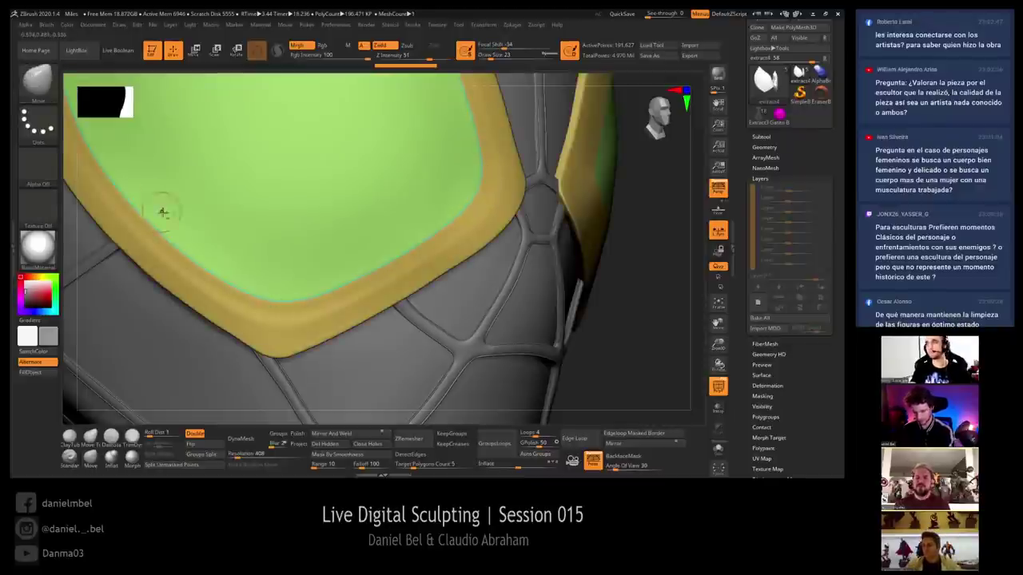
Smooth the polygroup border up the lens's outer side and around its pointed upper tip with the group smoothing brush
right_click_drag(163, 212, 352, 359, "alt")
mouse_move(295, 325)
left_mouse_down("shift")
mouse_move(228, 198)
mouse_move(228, 145)
left_mouse_up("shift")
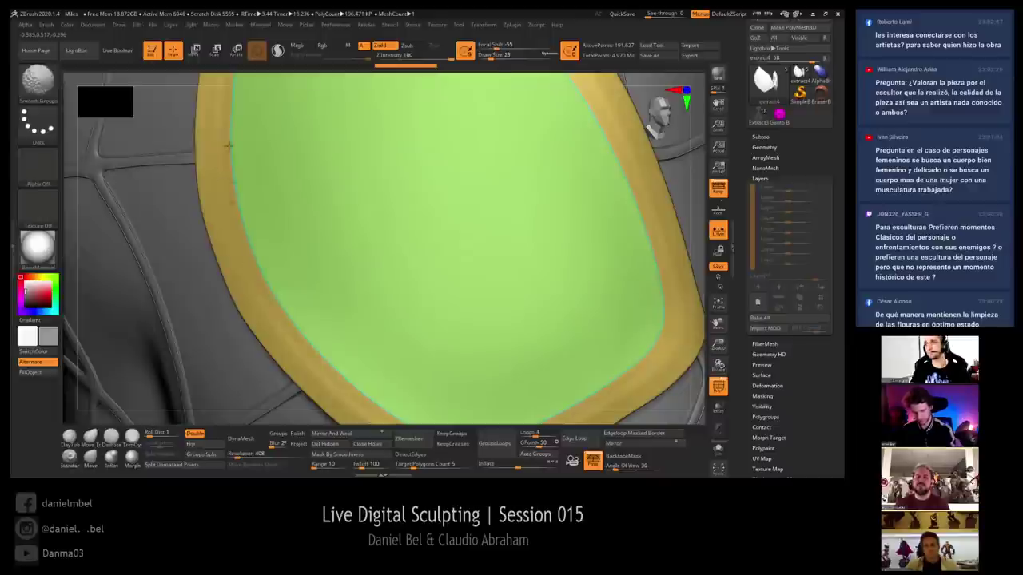
right_click_drag(249, 168, 261, 345, "alt")
mouse_move(246, 354)
left_mouse_down("shift")
mouse_move(249, 260)
mouse_move(300, 133)
mouse_move(256, 207)
left_mouse_up("shift")
right_click_drag(359, 116, 343, 156, "alt")
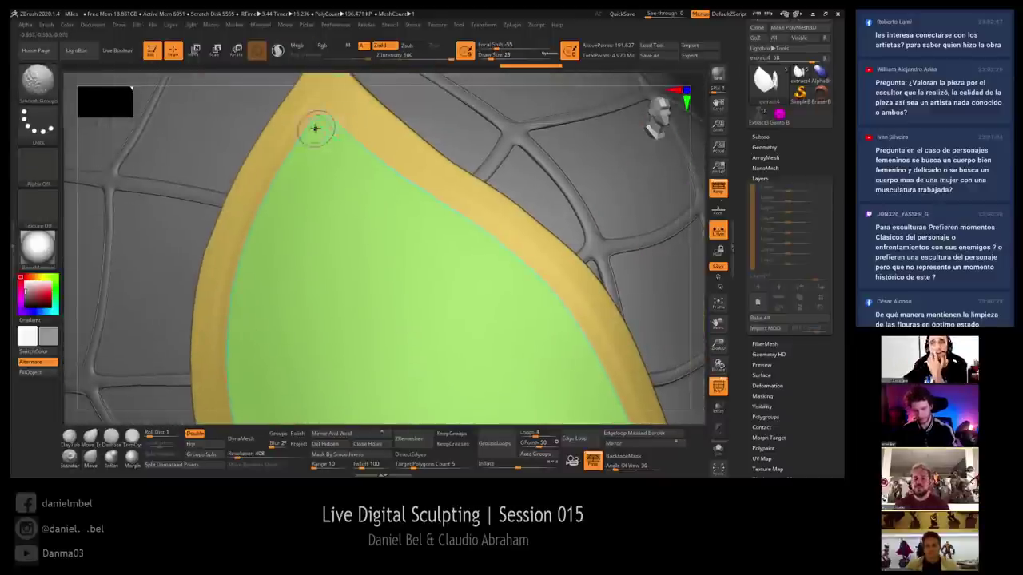
mouse_move(316, 127)
left_mouse_down("shift")
mouse_move(341, 124)
mouse_move(525, 269)
mouse_move(604, 369)
mouse_move(395, 112)
mouse_move(448, 210)
mouse_move(431, 192)
left_mouse_up("shift")
right_click_drag(405, 206, 389, 148, "ctrl")
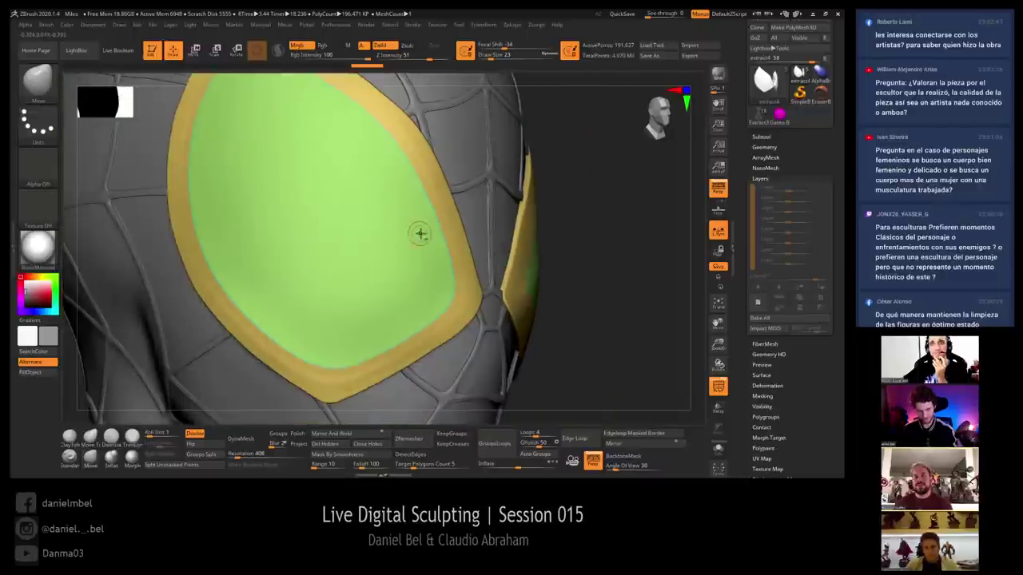
Mask the lens rims, place the transform gizmo on the inner lens surface, clear the mask and return to Draw mode
right_click_drag(418, 230, 430, 232, "alt")
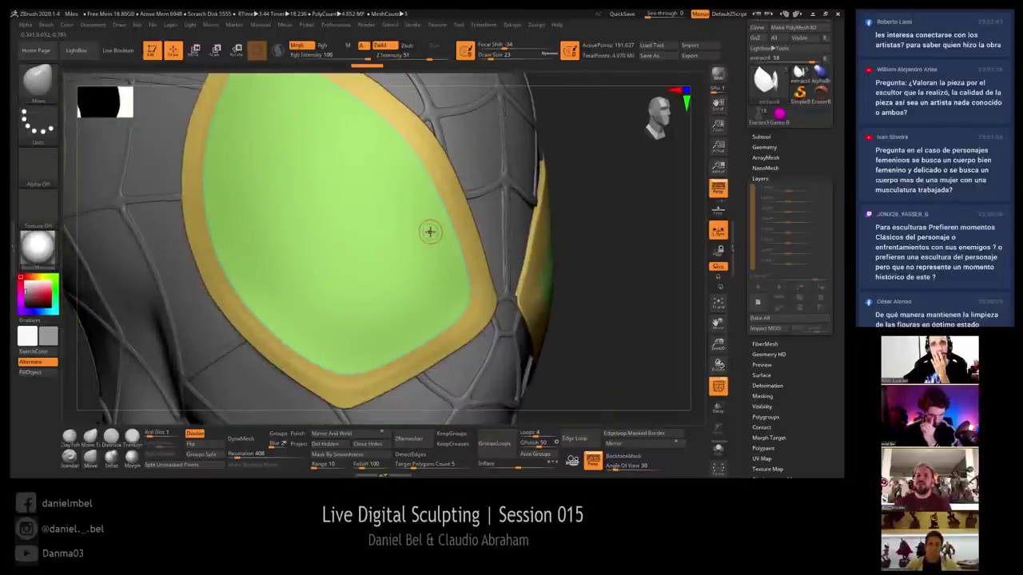
key("w")
left_click(415, 230, "ctrl")
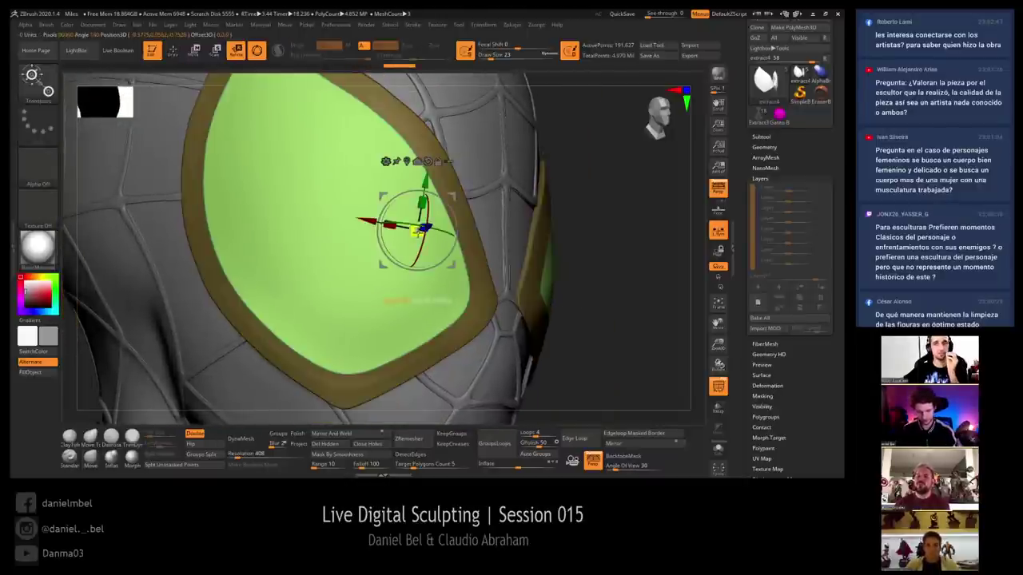
left_click(421, 183)
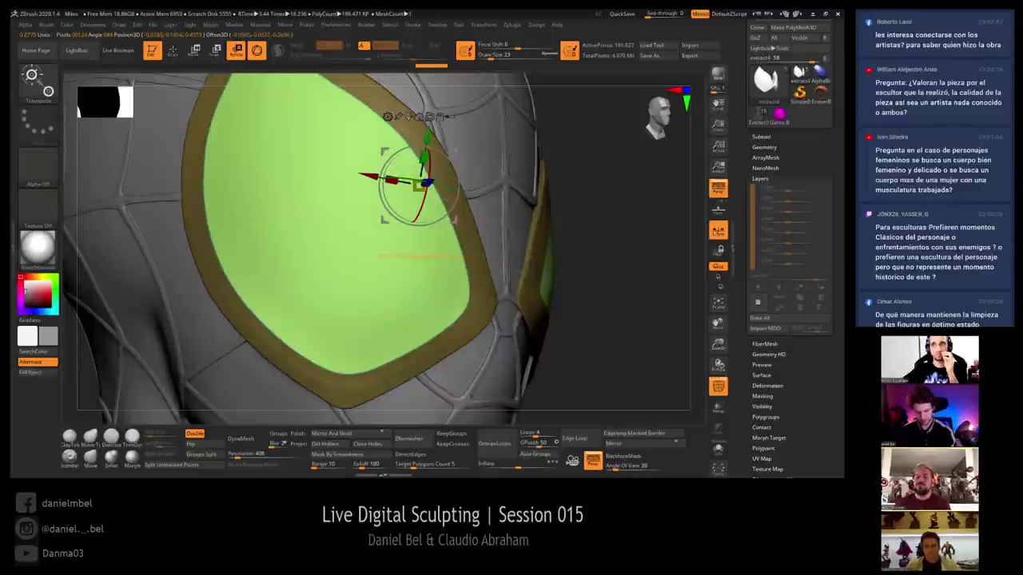
mouse_move(580, 223)
right_mouse_down("ctrl")
mouse_move(583, 186)
mouse_move(571, 194)
mouse_move(604, 194)
mouse_move(572, 208)
right_mouse_up("ctrl")
mouse_move(587, 128)
left_mouse_down("ctrl")
mouse_move(425, 372)
mouse_move(396, 374)
mouse_move(395, 350)
mouse_move(371, 378)
left_mouse_up("ctrl")
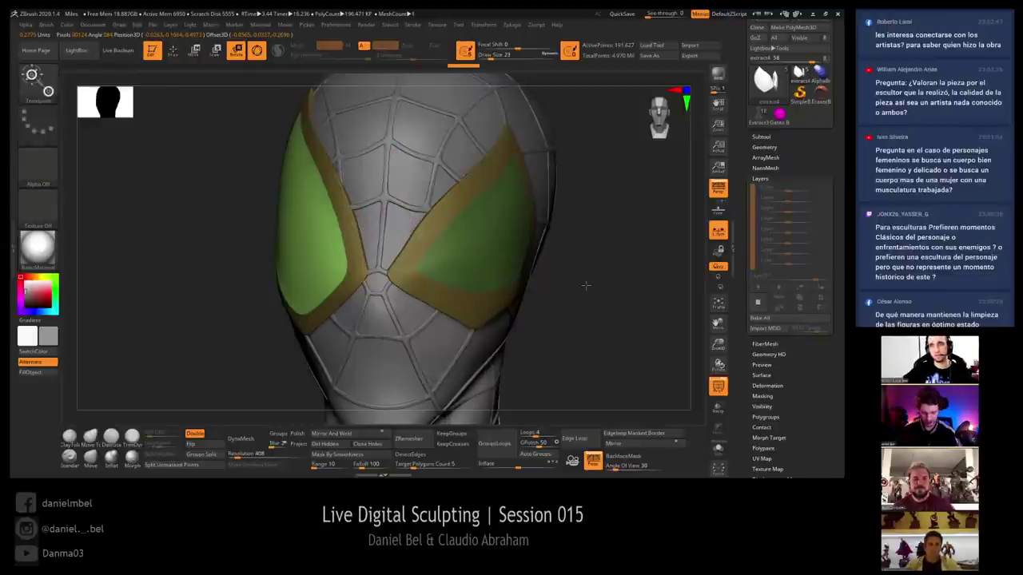
right_click_drag(585, 285, 639, 280)
left_click(375, 131)
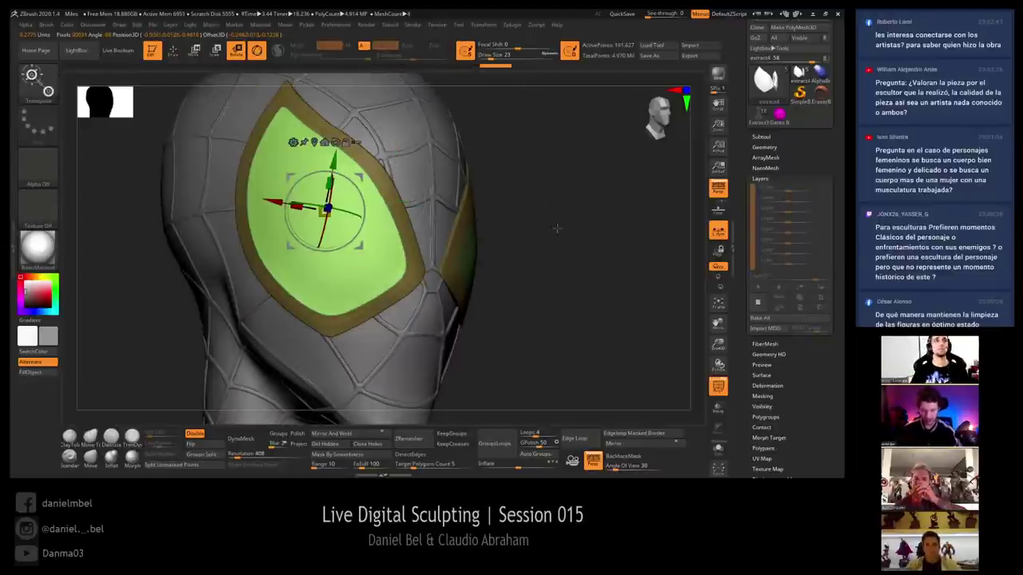
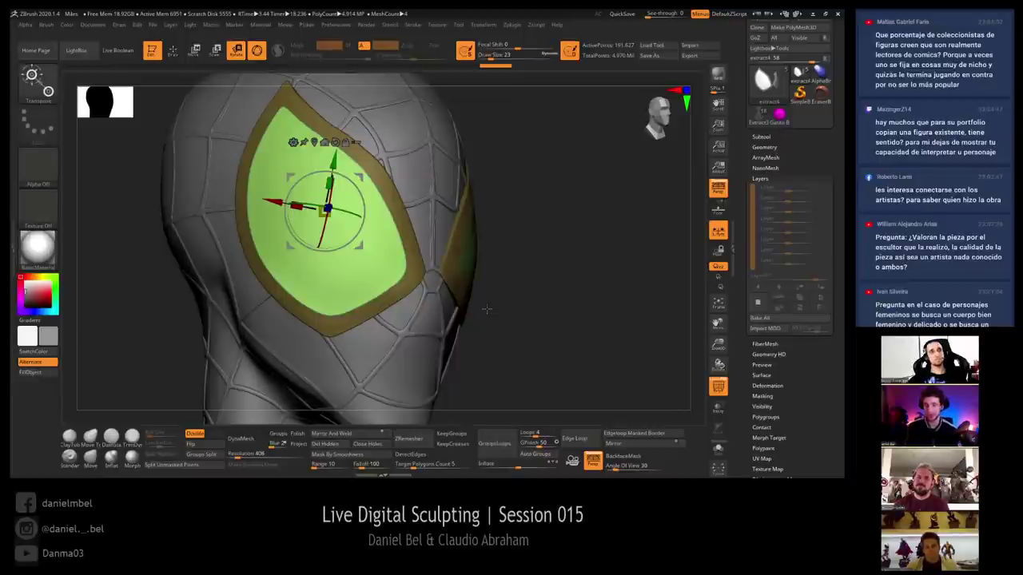
left_click_drag(546, 281, 555, 290, "alt")
left_click_drag(580, 246, 586, 269, "ctrl")
left_click(479, 280, "alt")
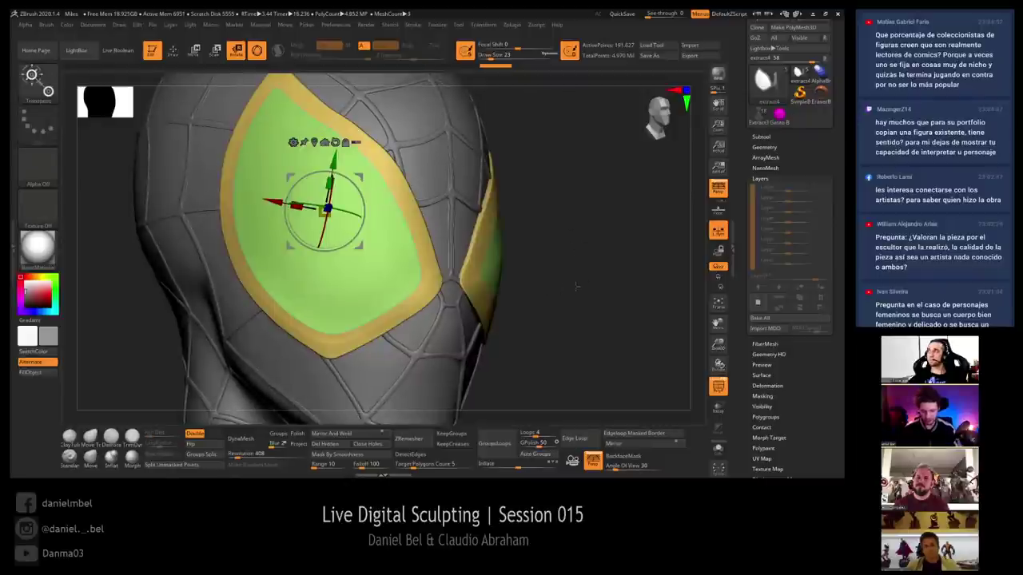
key("q")
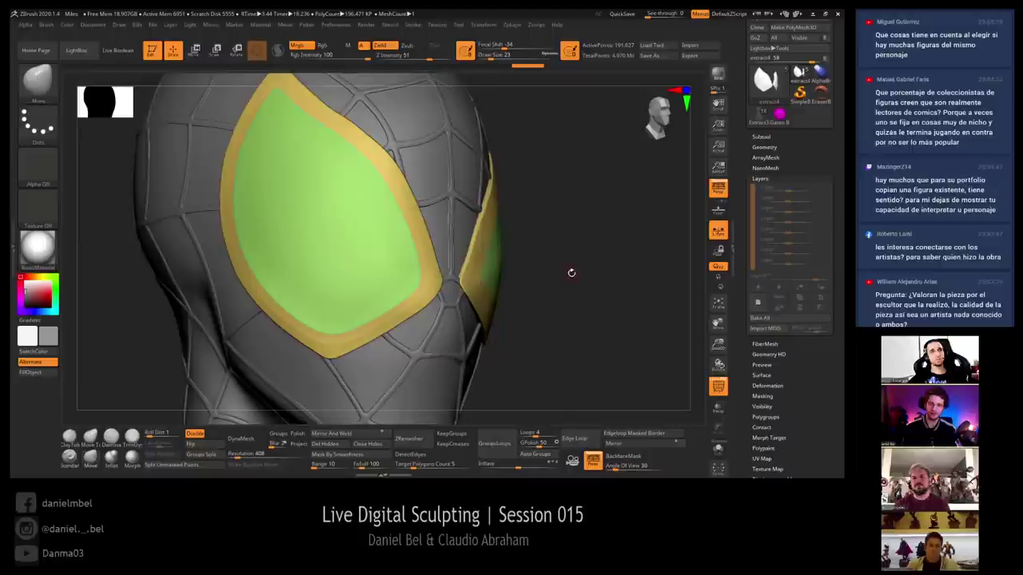
Try isolating the lens's inner polygroup again by masking the rims in Transpose mode
mouse_move(571, 272)
left_mouse_down()
mouse_move(509, 274)
mouse_move(571, 266)
mouse_move(546, 272)
mouse_move(573, 277)
left_mouse_up()
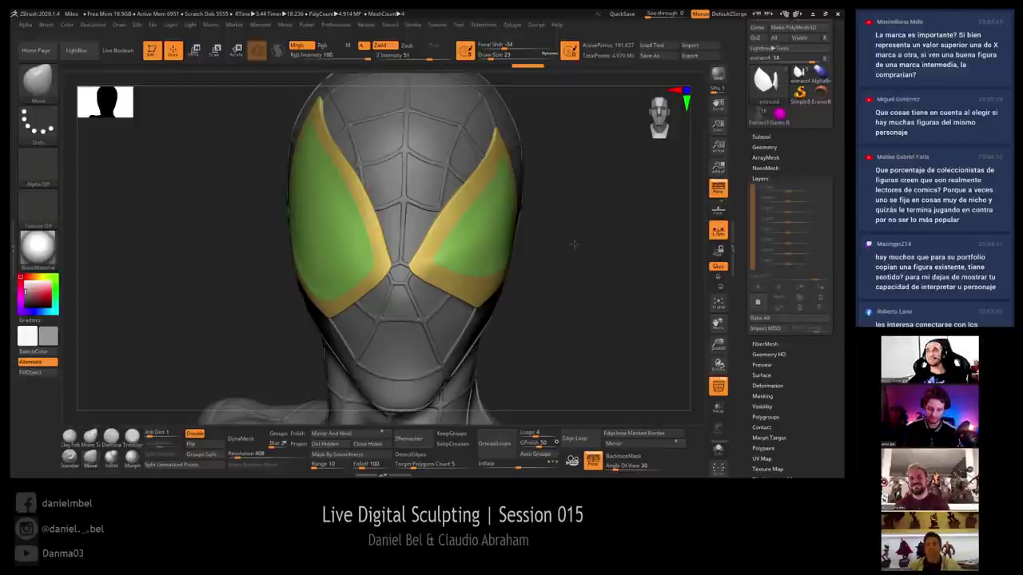
left_click_drag(573, 243, 541, 266)
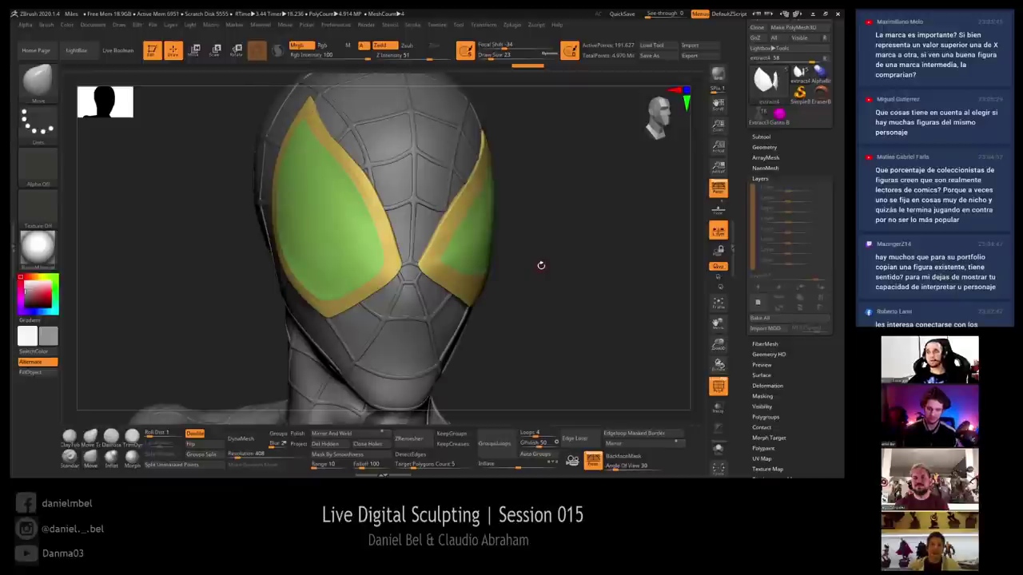
left_click_drag(548, 237, 331, 226)
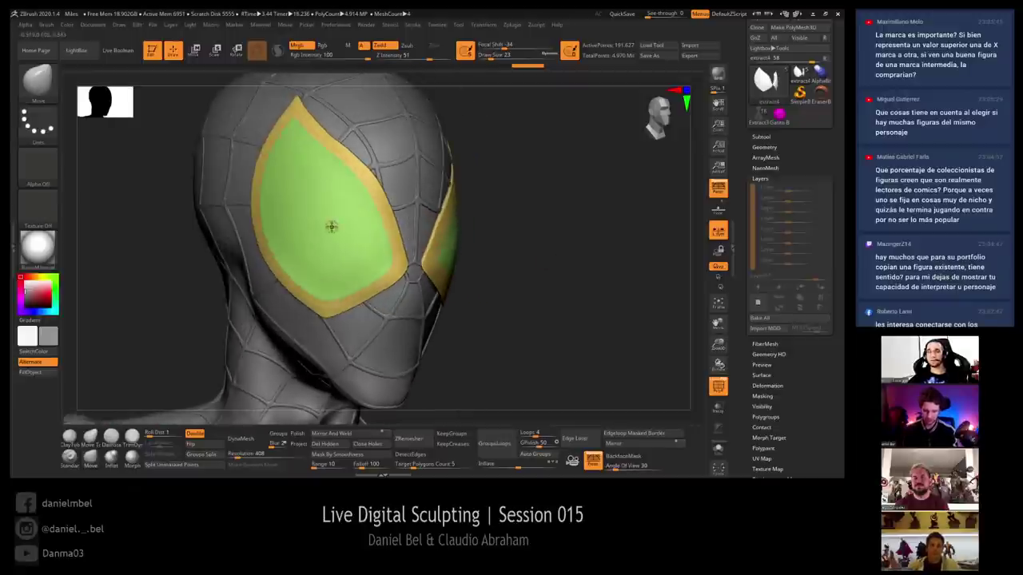
key("r")
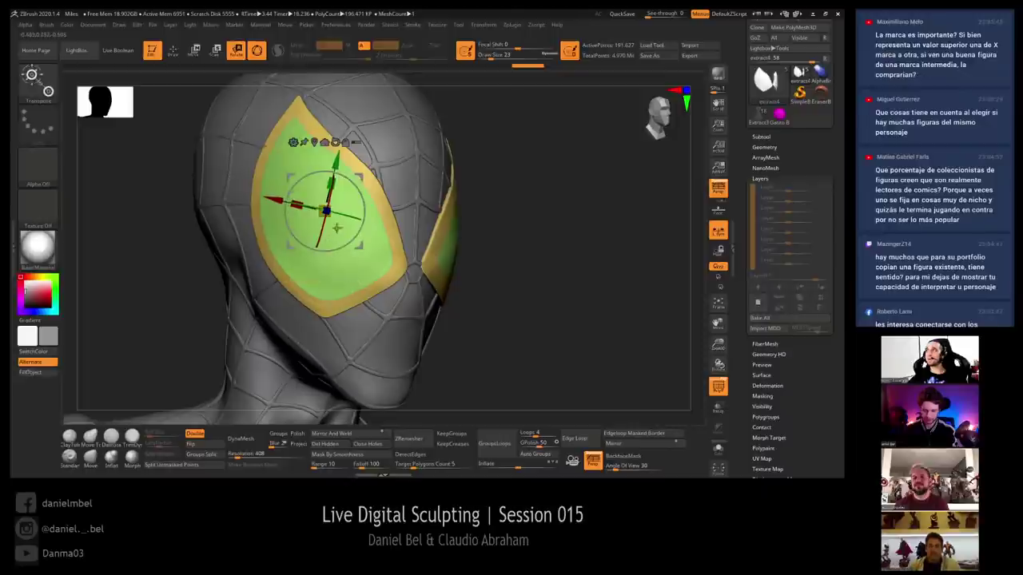
left_click(358, 248, "ctrl")
key("q")
Select the bust subtool Miles-012 and view its polygroups across the mask, neck and shoulders
mouse_move(473, 239)
left_mouse_down()
mouse_move(596, 250)
mouse_move(596, 306)
mouse_move(590, 258)
left_mouse_up()
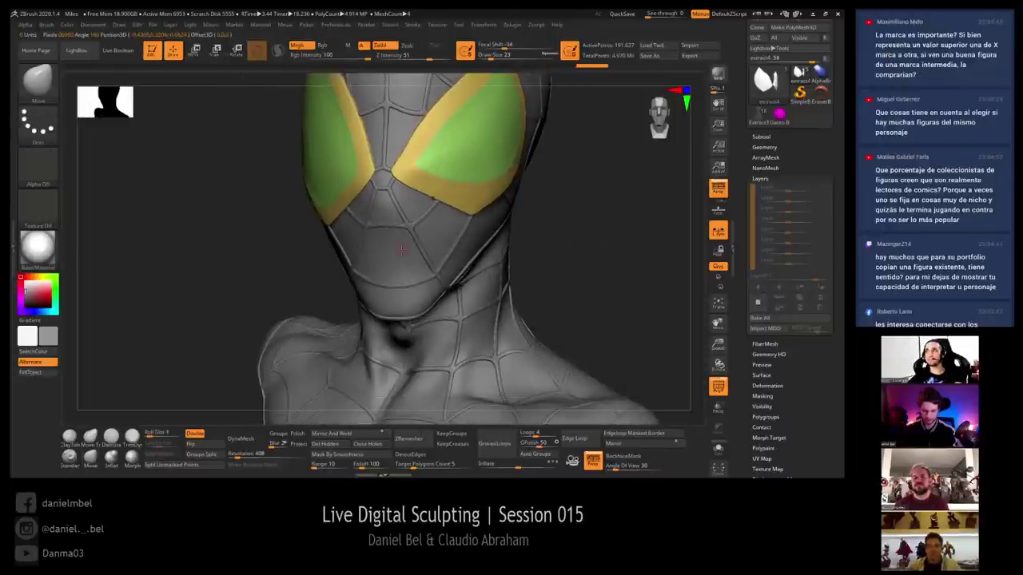
left_click(418, 255, "alt")
left_click_drag(626, 347, 629, 303)
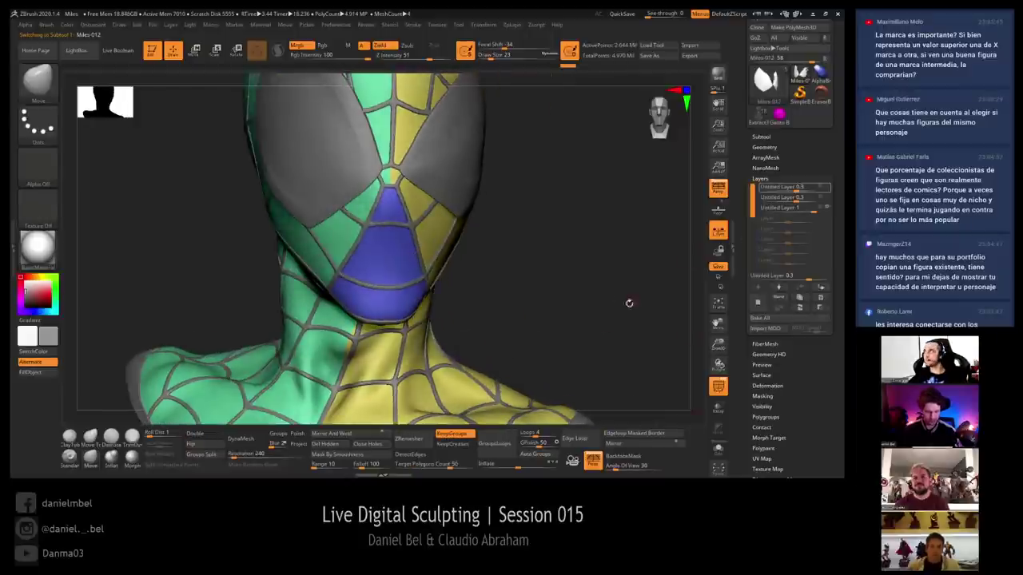
Activate surface noise on the bust Miles-012 and hide its polygroup colours
left_click(759, 302)
left_click(781, 180)
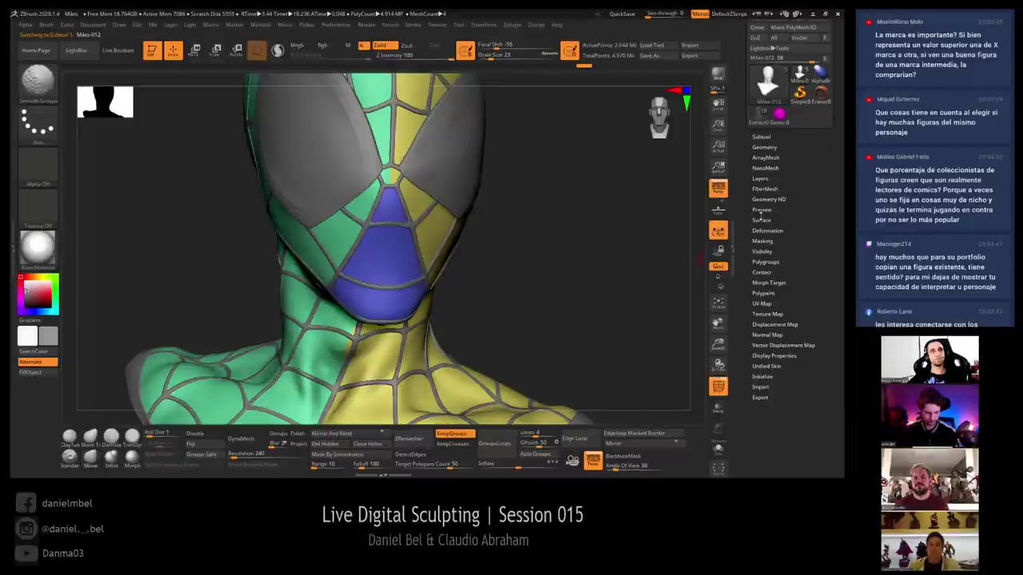
left_click(760, 220)
left_click(758, 230)
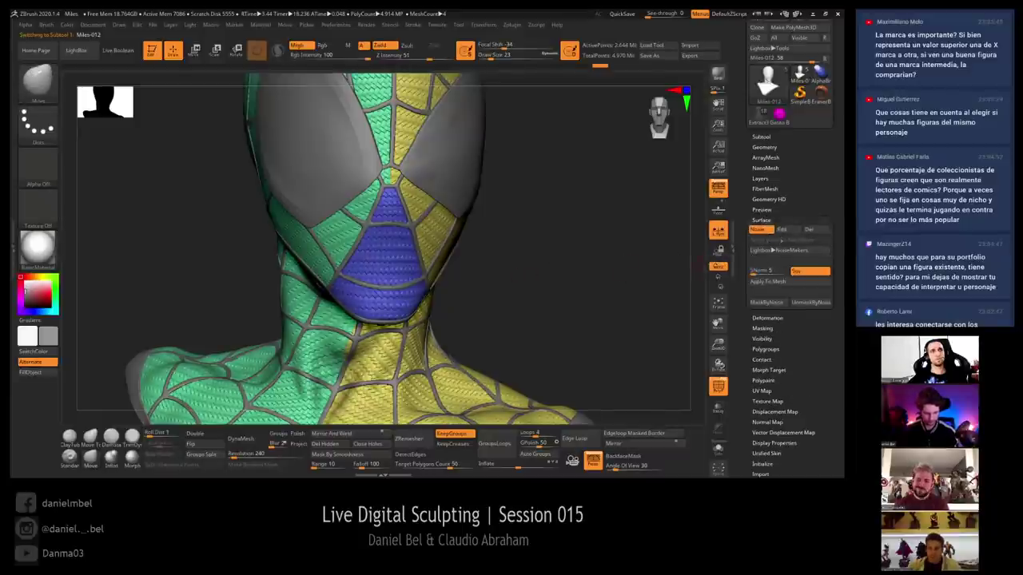
key("shift+f")
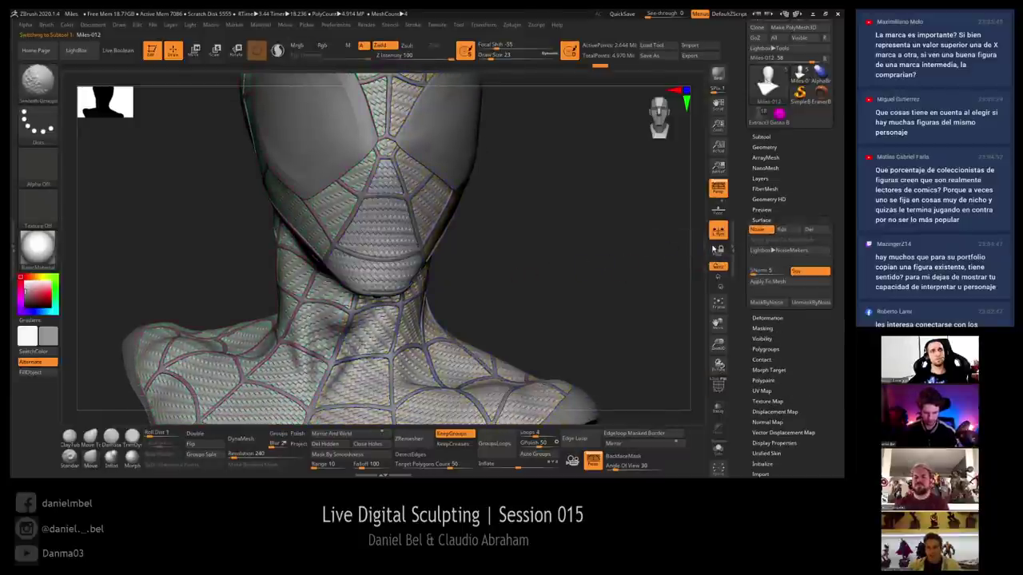
Set the surface noise's Alpha Scale to 0.01027 and apply the noise to the bust mesh
left_click(786, 232)
left_click_drag(602, 264, 589, 293, "alt")
left_click_drag(548, 257, 511, 260)
left_click_drag(755, 160, 742, 182)
left_click(742, 181)
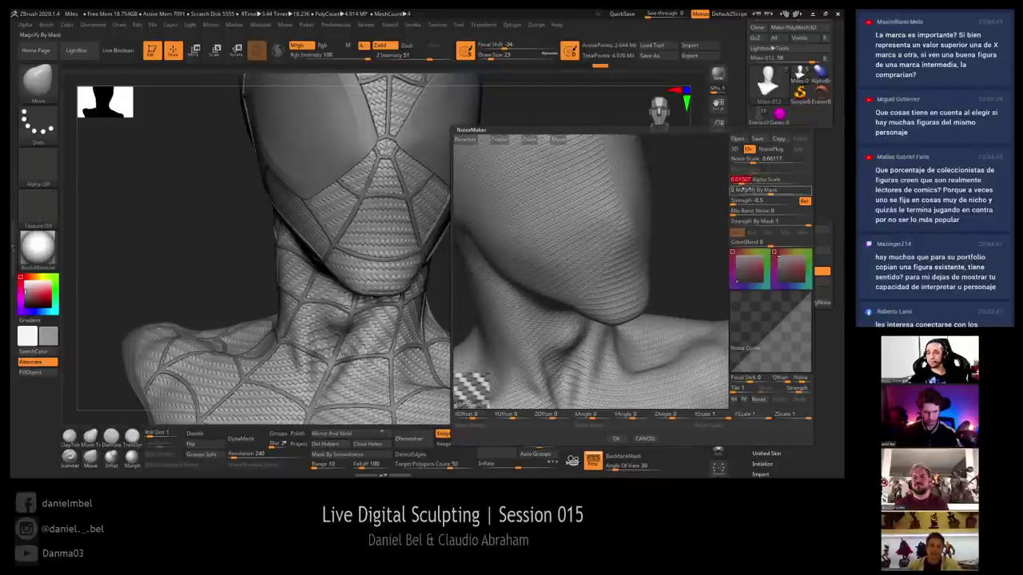
left_click(615, 439)
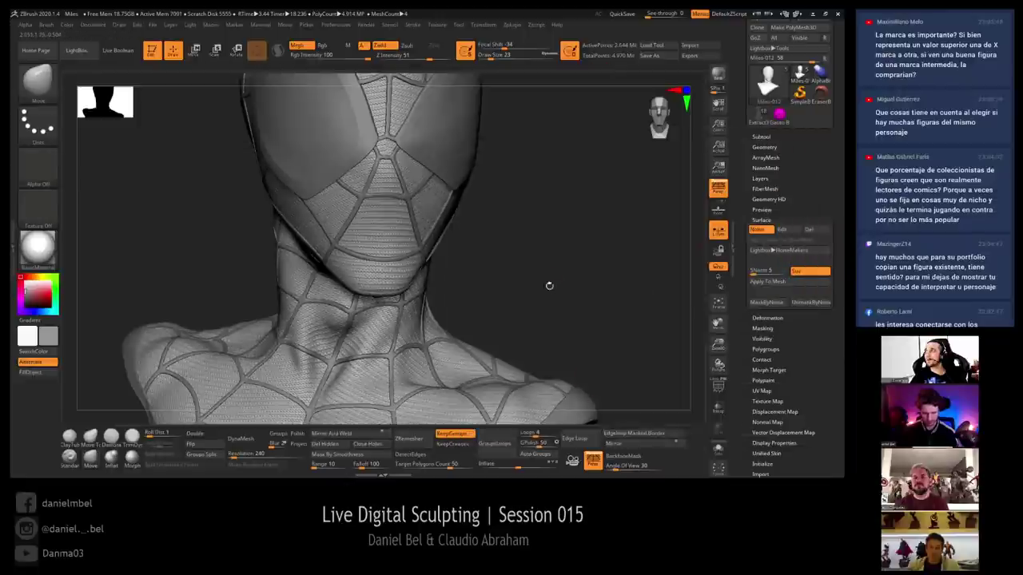
left_click_drag(557, 279, 674, 257)
left_click(775, 282)
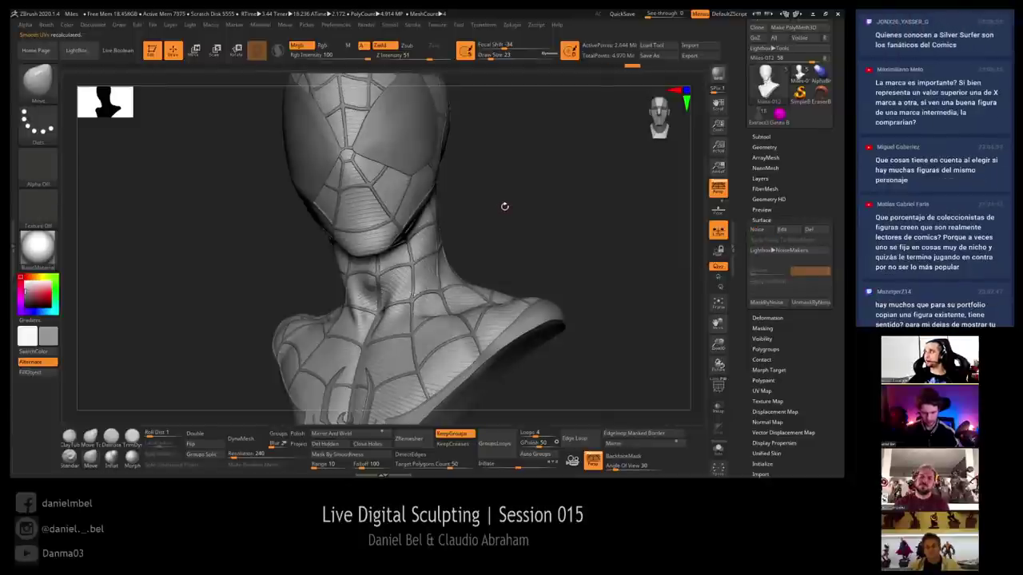
Select the eye lens subtool extract4 and examine the suit texture on the mask, neck and back from several angles
left_click_drag(504, 206, 632, 180)
left_click(766, 137)
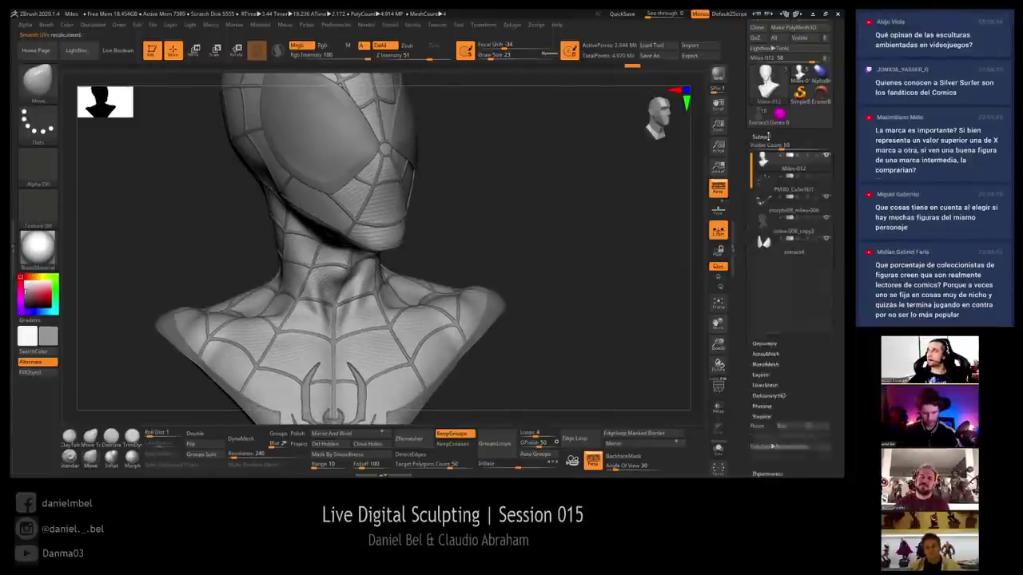
left_click(349, 144, "alt")
left_click_drag(517, 201, 461, 246)
left_click_drag(417, 120, 382, 237)
right_click_drag(383, 238, 402, 269)
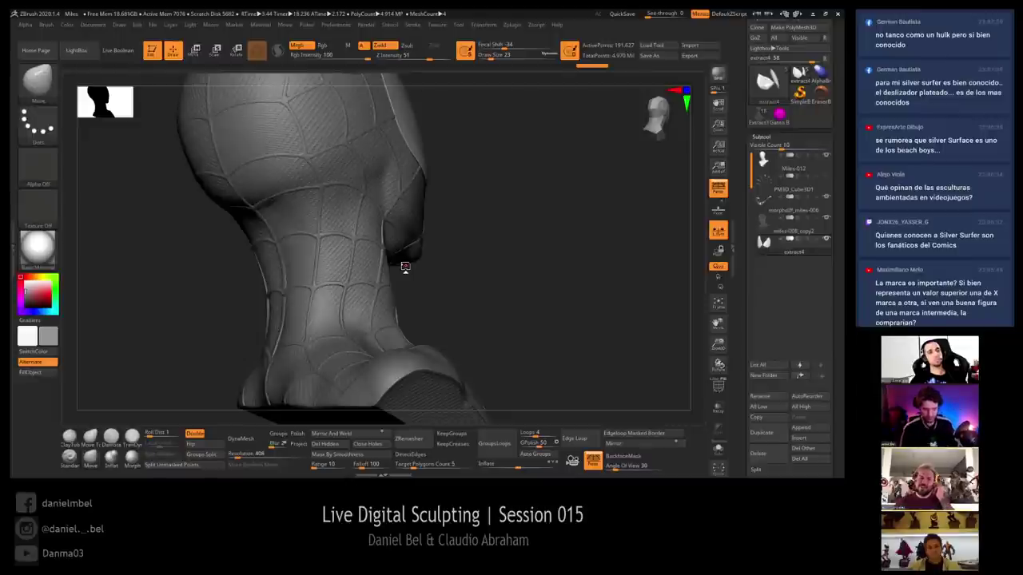
mouse_move(405, 267)
left_mouse_down()
mouse_move(498, 279)
mouse_move(495, 293)
left_mouse_up()
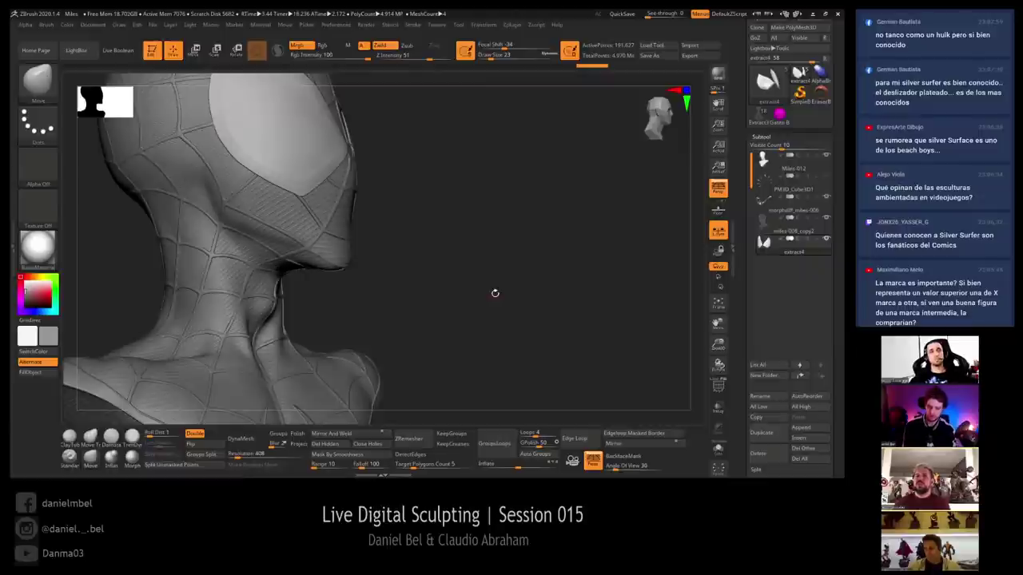
left_click_drag(396, 239, 664, 183)
Select the bust subtool Miles-012 again and open its surface noise for editing
left_click(790, 137)
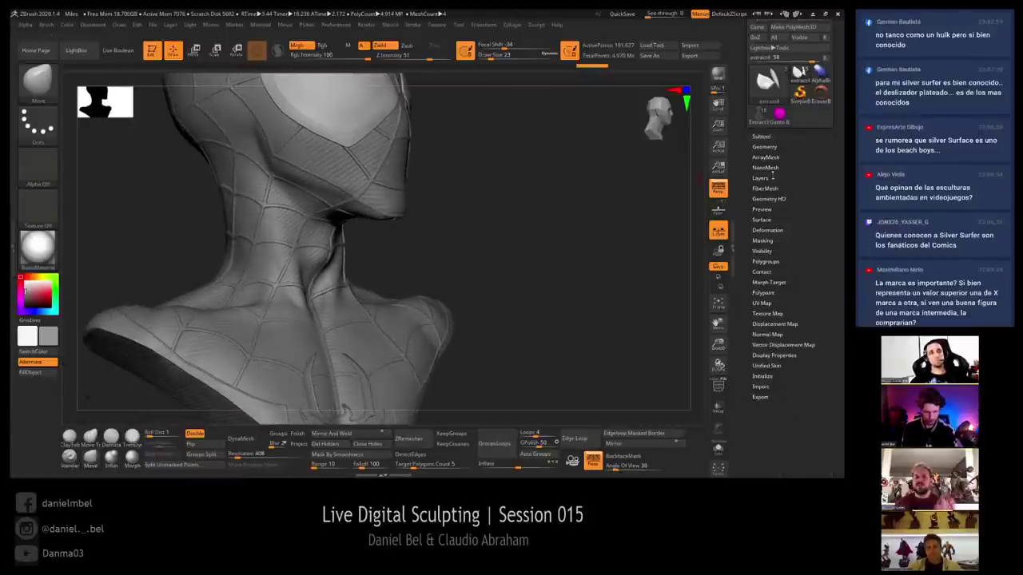
left_click(775, 219)
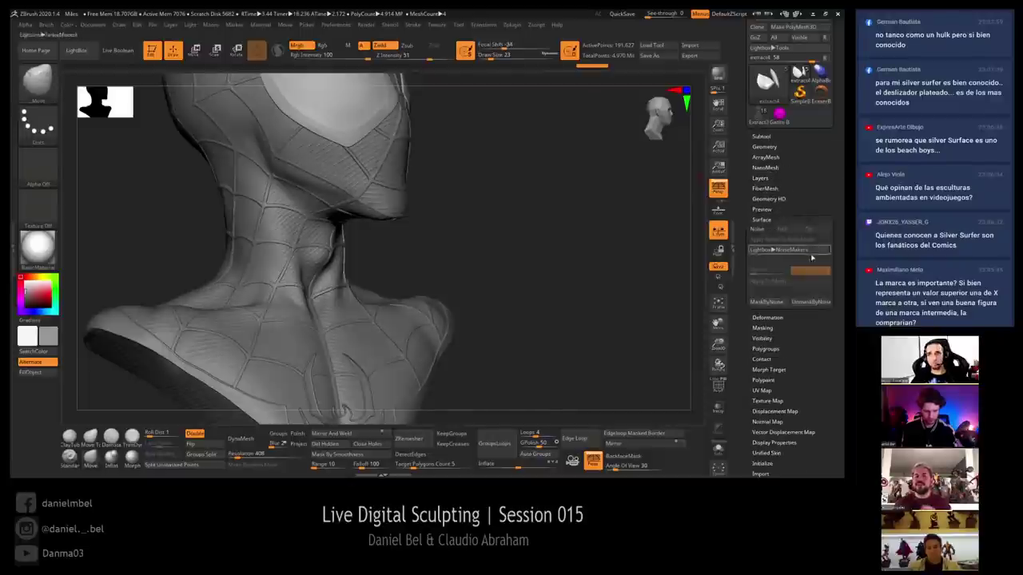
key("ctrl")
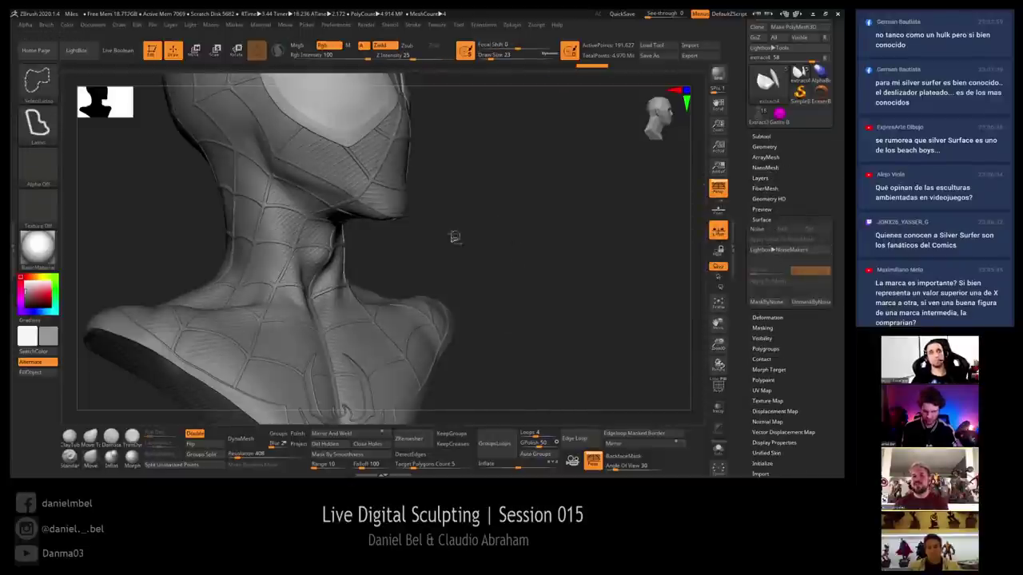
left_click(356, 144, "alt")
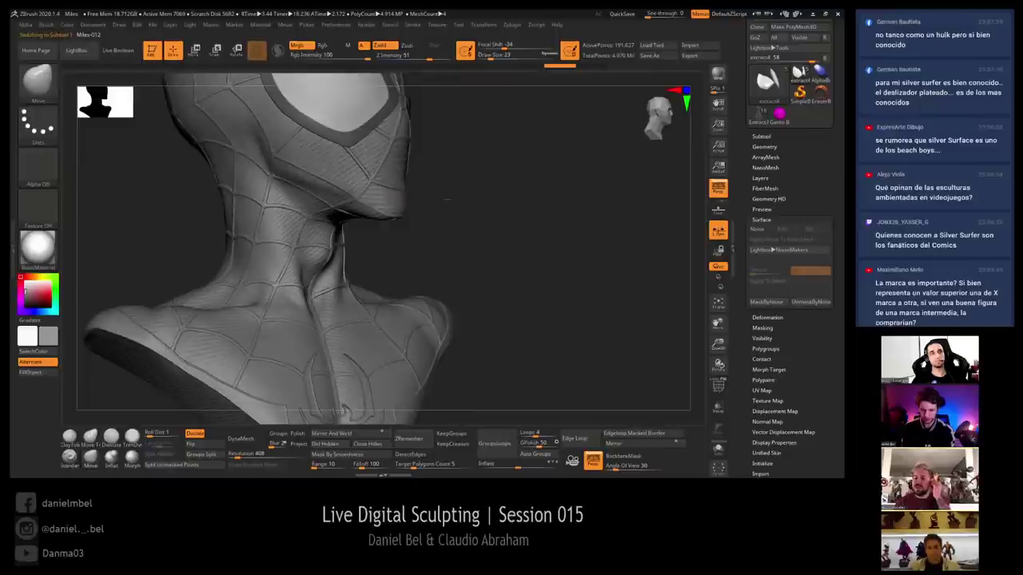
left_click_drag(447, 199, 505, 211)
key("ctrl")
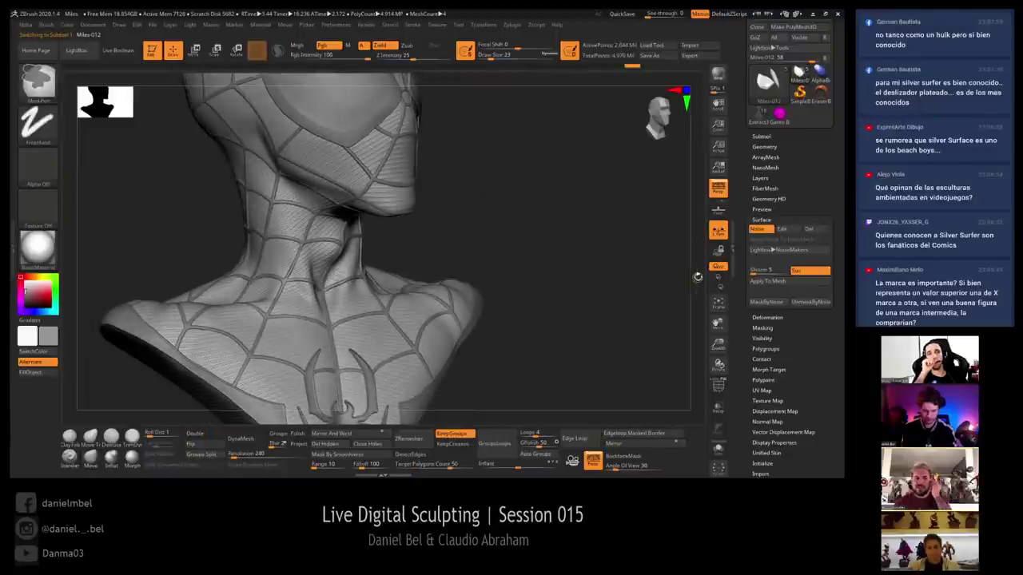
left_click(785, 230)
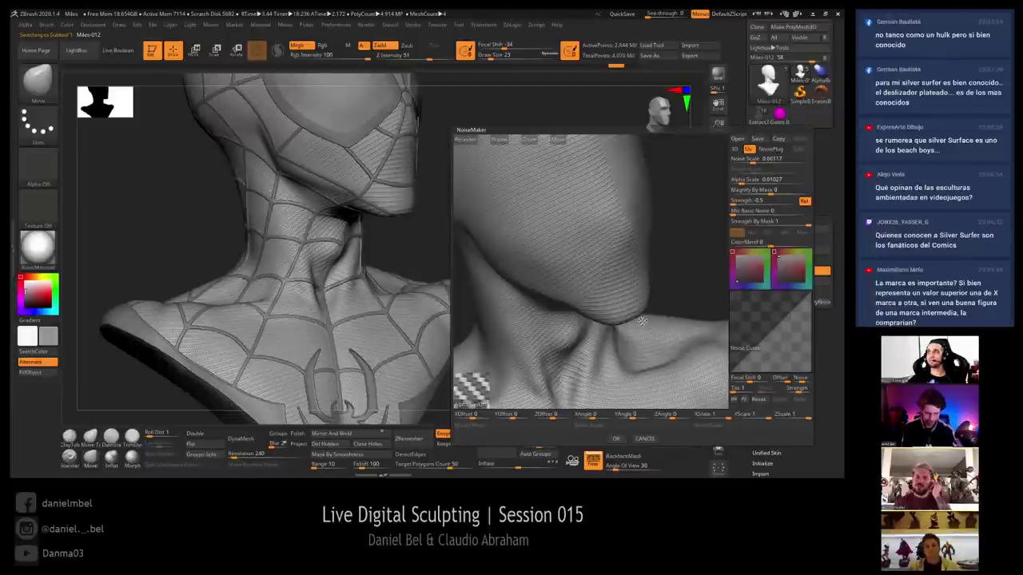
Set the surface noise's Alpha Scale to 0.01311
left_click(757, 180)
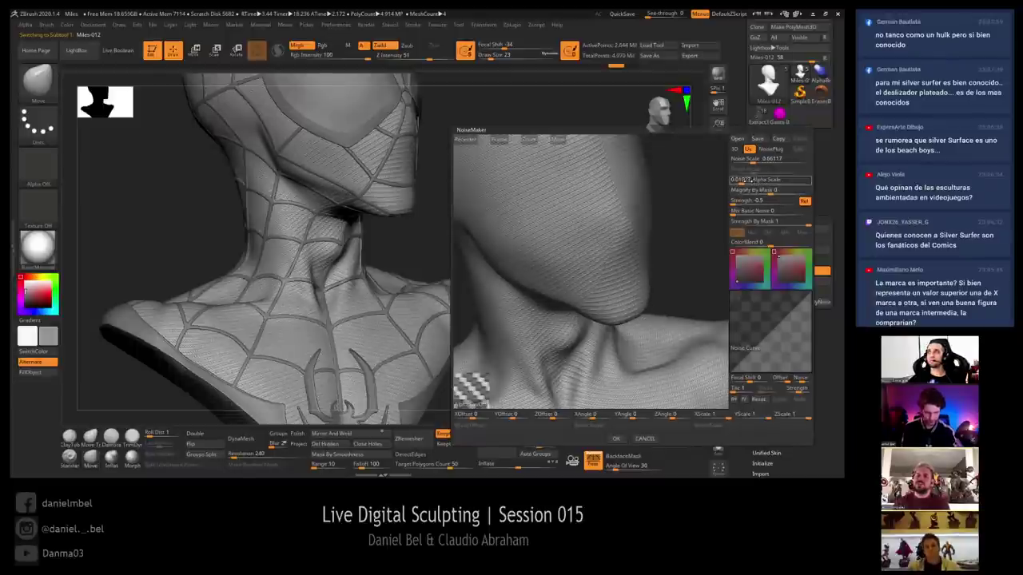
left_click_drag(740, 183, 741, 183)
left_click_drag(741, 184, 743, 184)
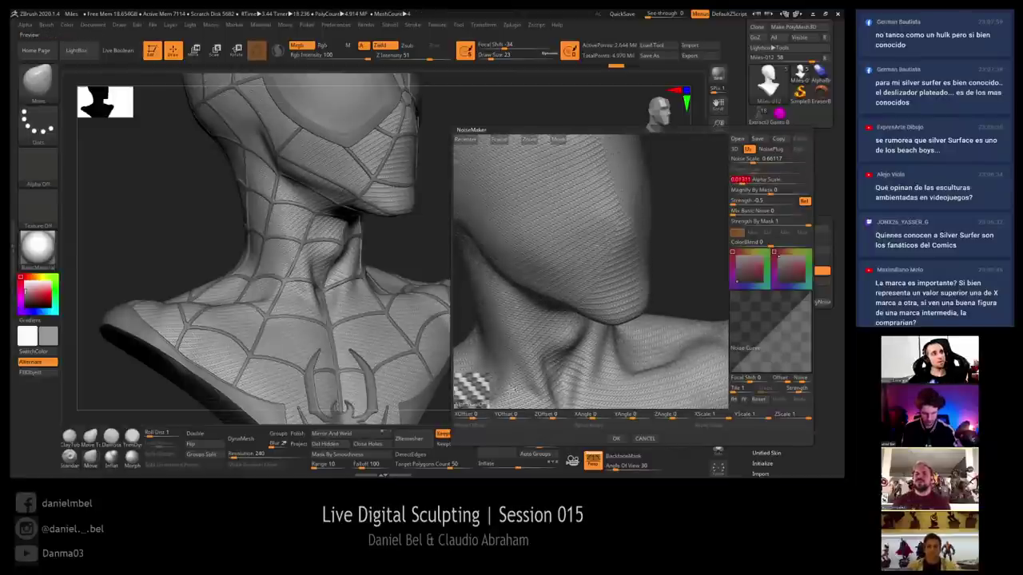
Load a different fabric alpha for the surface noise, with Alpha Scale 0.14585 and Strength -0.09852, and accept it
left_click(471, 399)
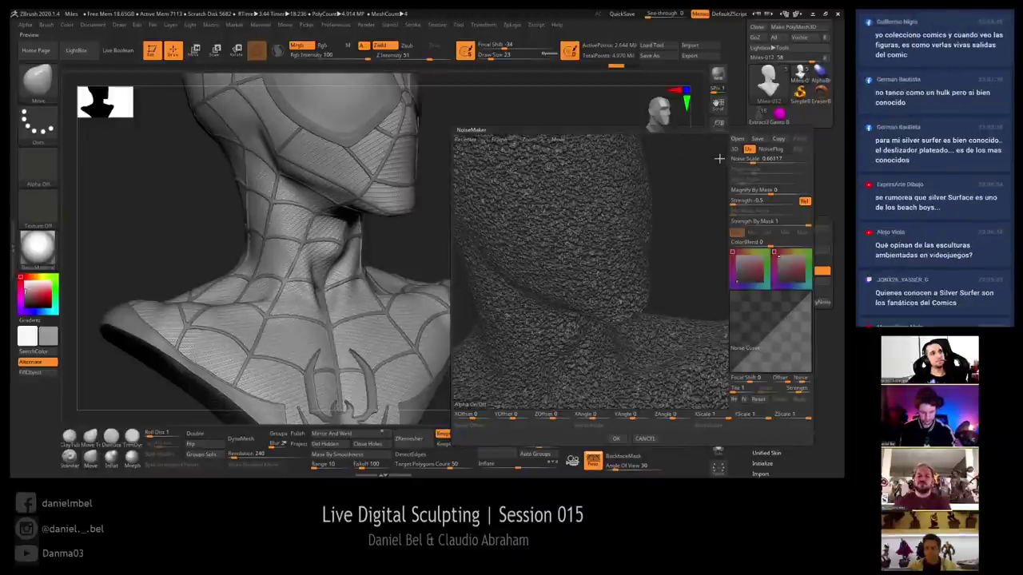
double_click(327, 354)
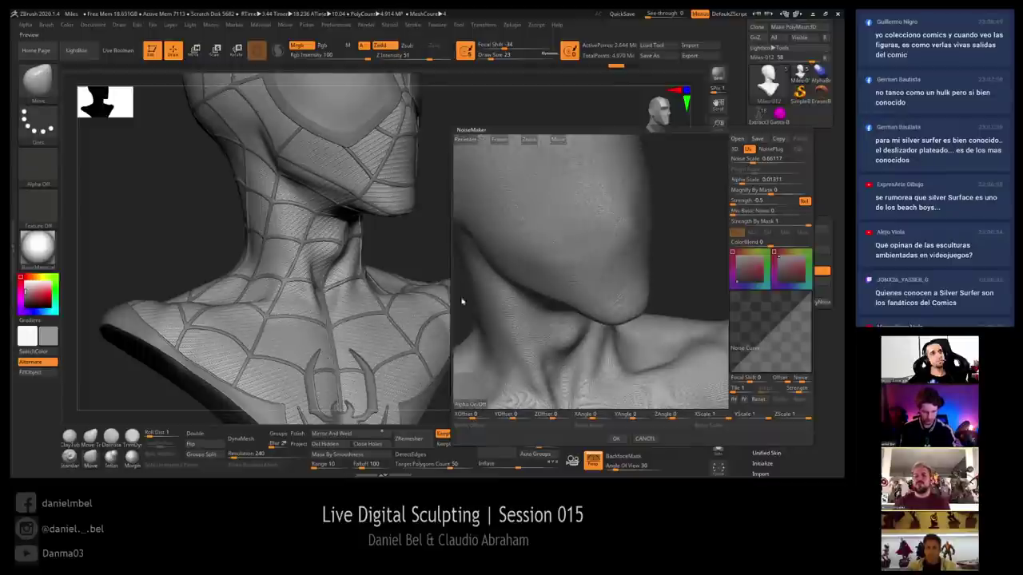
left_click_drag(746, 181, 741, 202)
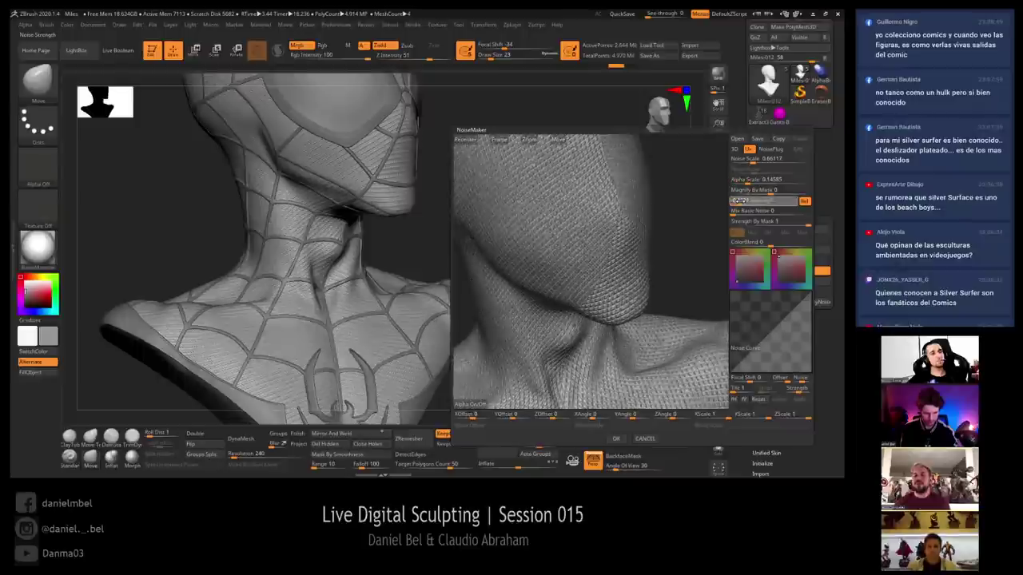
left_click(740, 201)
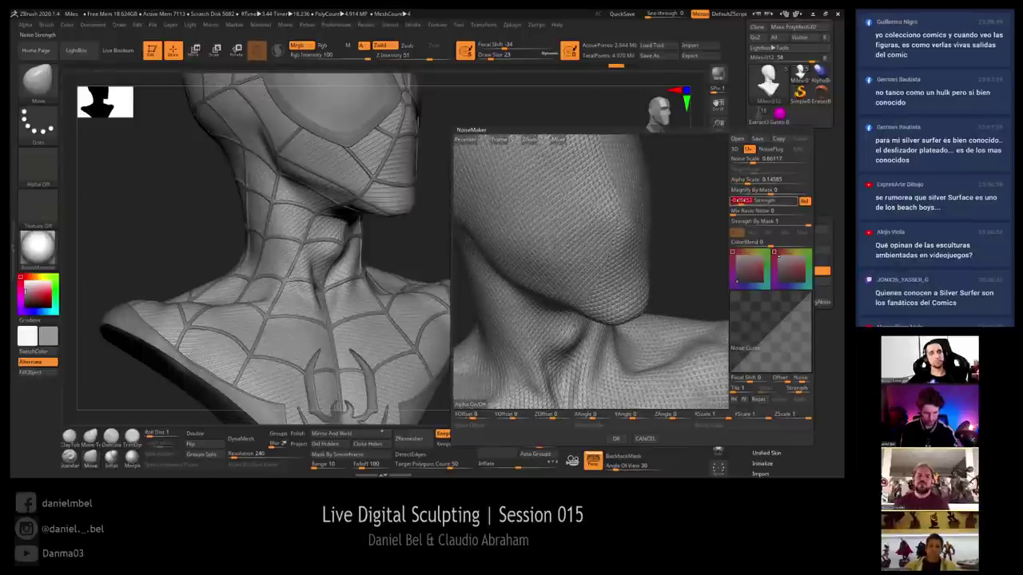
left_click(615, 439)
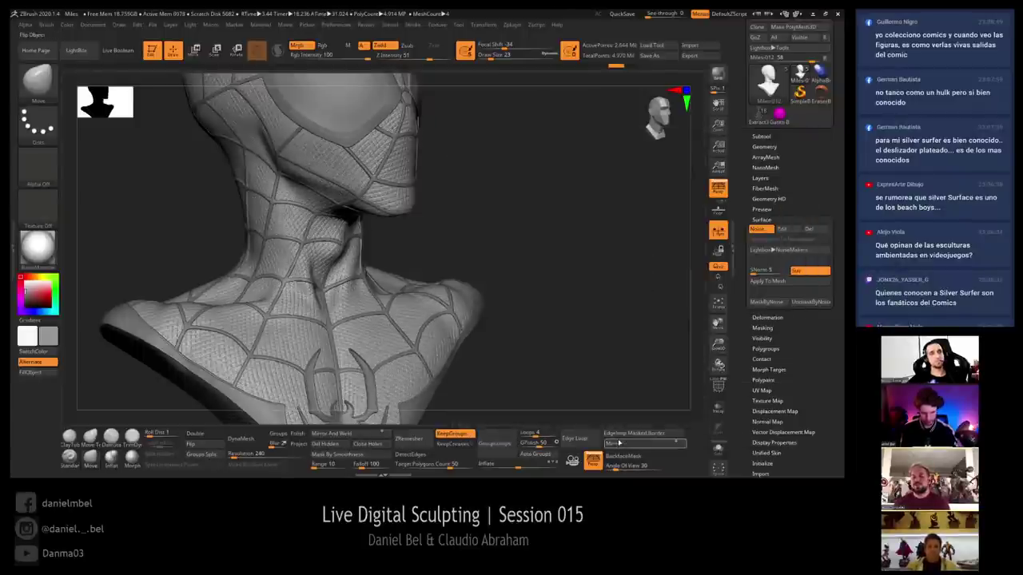
left_click_drag(564, 227, 571, 206)
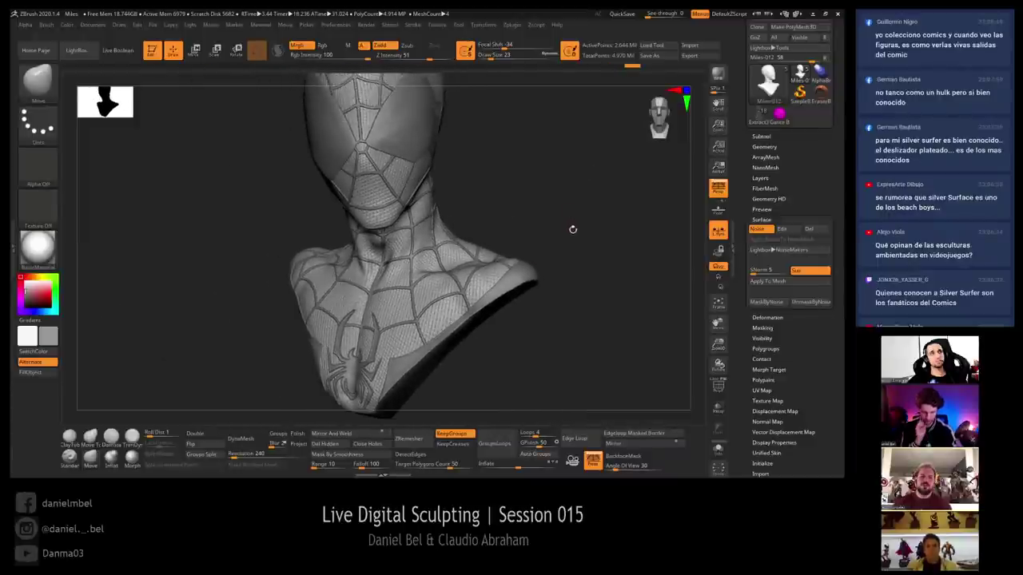
Replace the noise alpha with a scale-like pattern, set Alpha Scale to 0.06584 and accept it on the bust
left_click(782, 228)
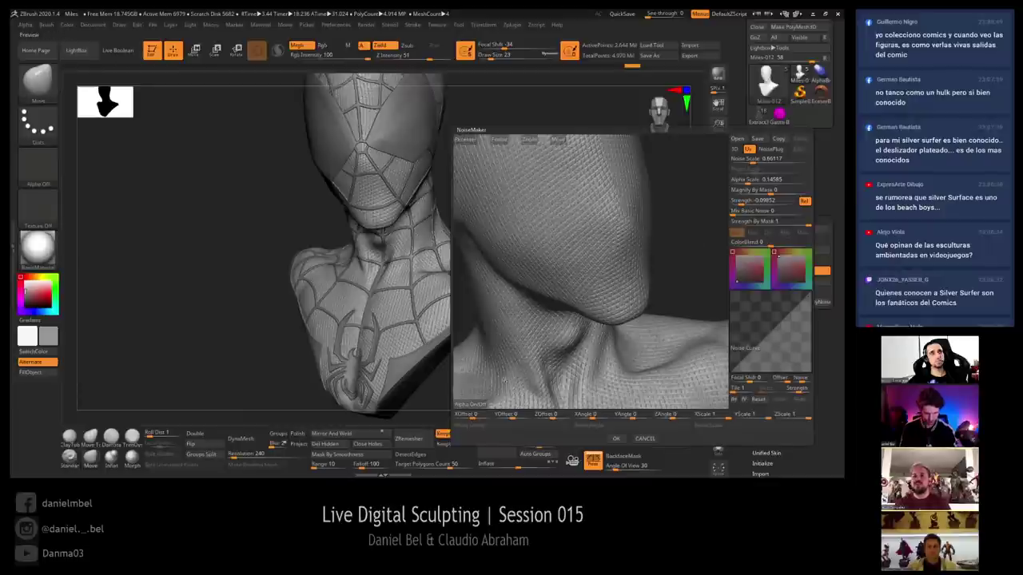
left_click(476, 404)
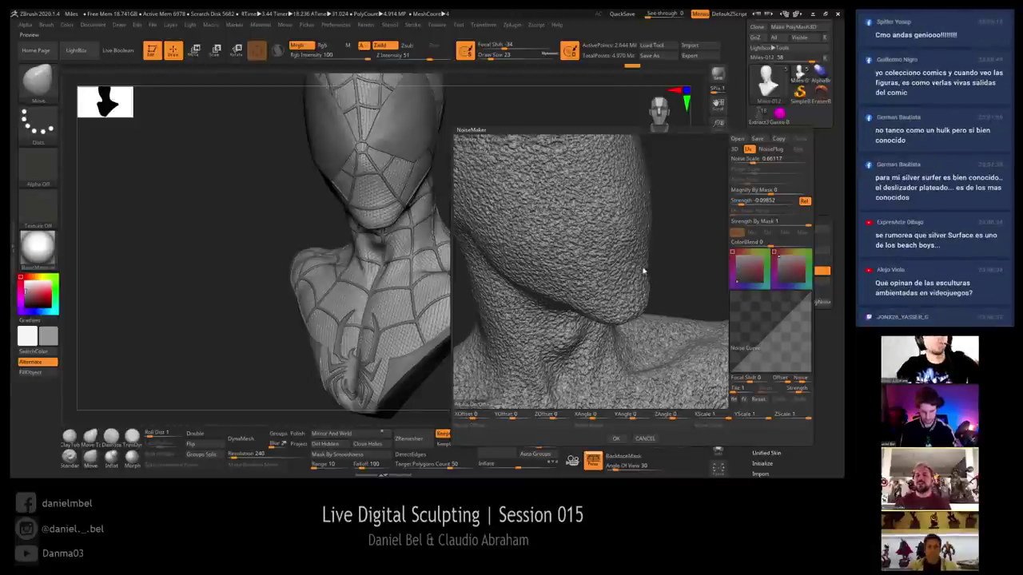
double_click(290, 284)
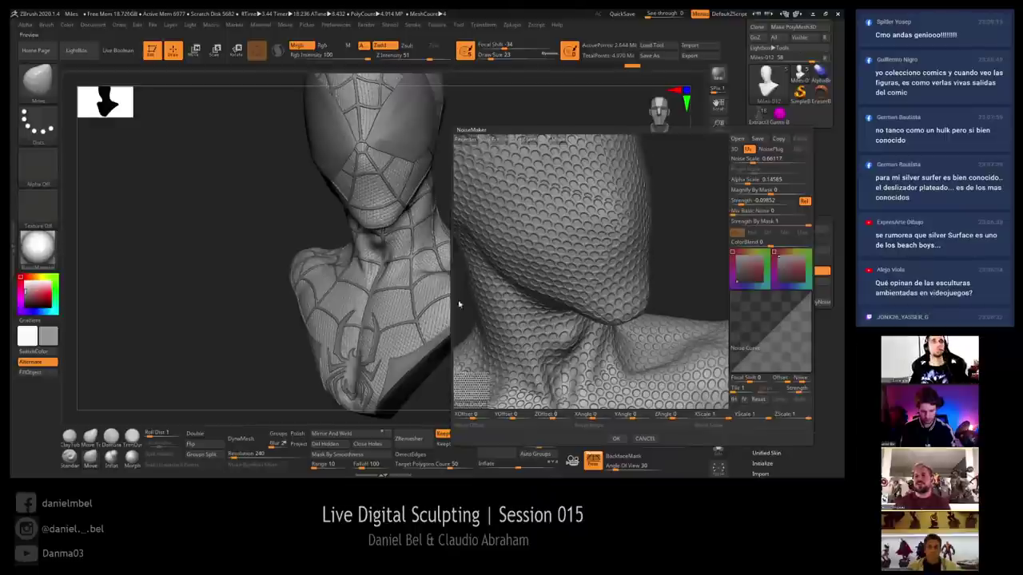
left_click(745, 181)
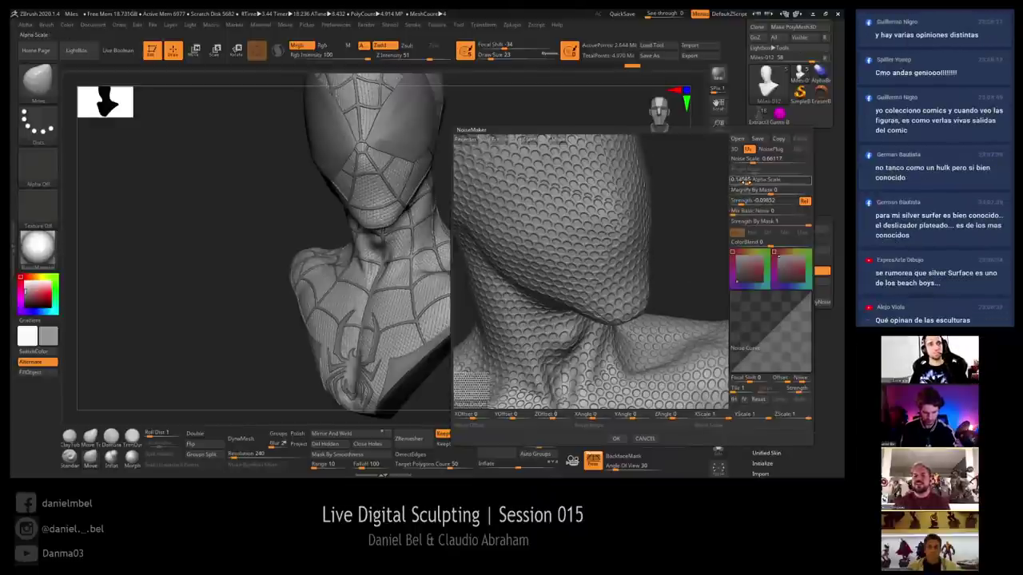
left_click_drag(746, 182, 745, 182)
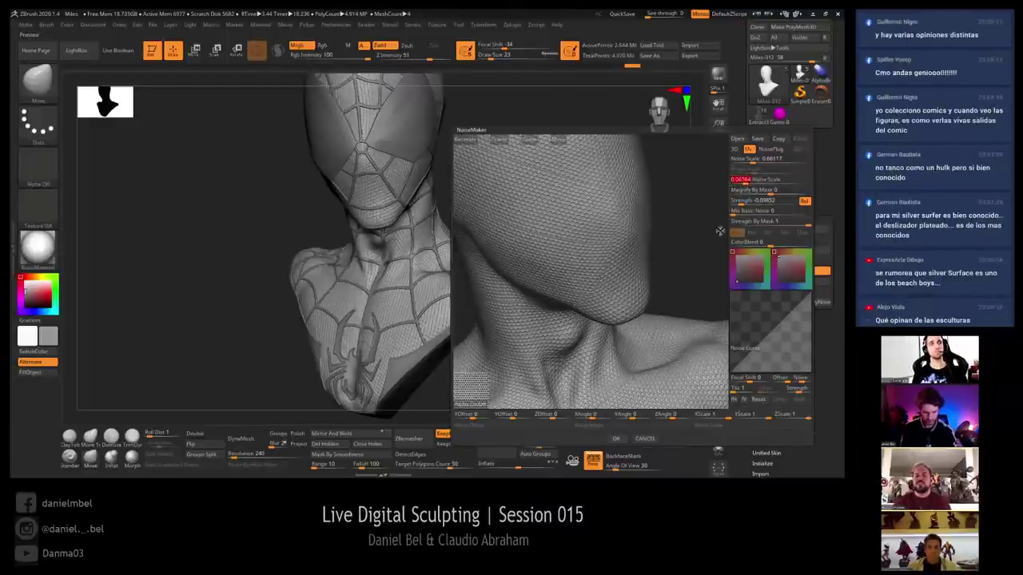
left_click(616, 439)
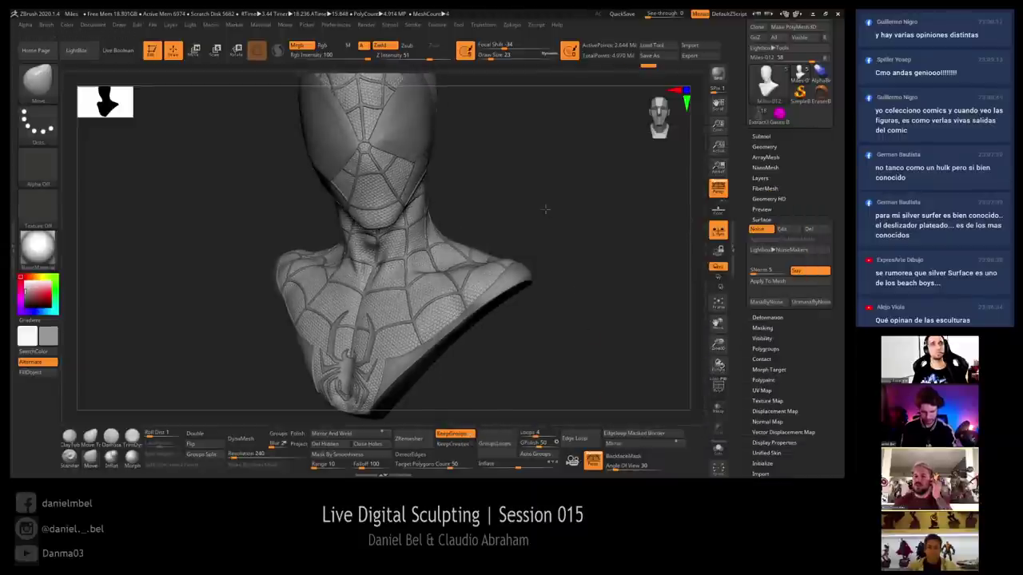
left_click_drag(545, 209, 556, 287)
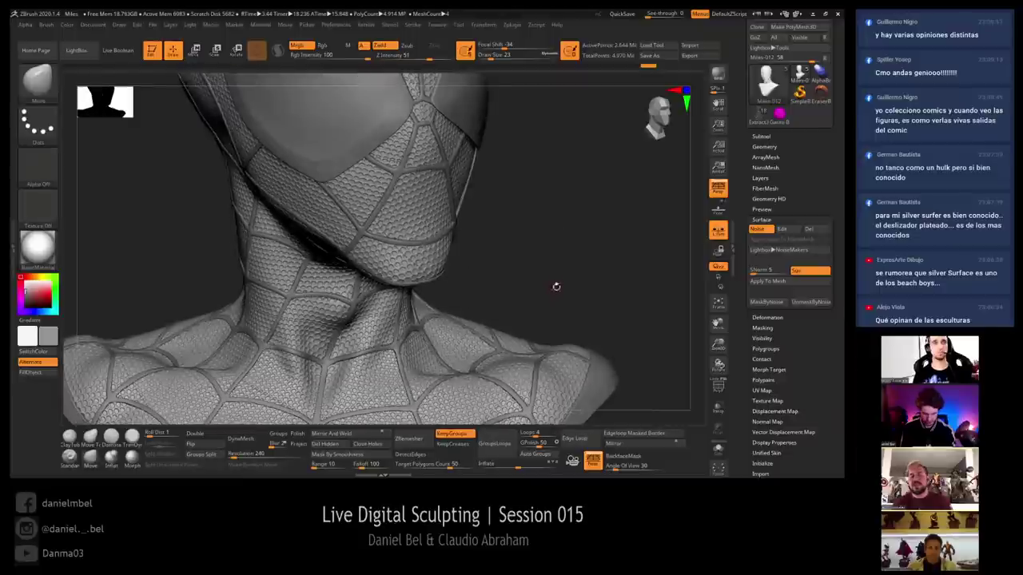
Bend the noise curve downward near its high end to soften the scale pattern and accept the change
left_click(781, 228)
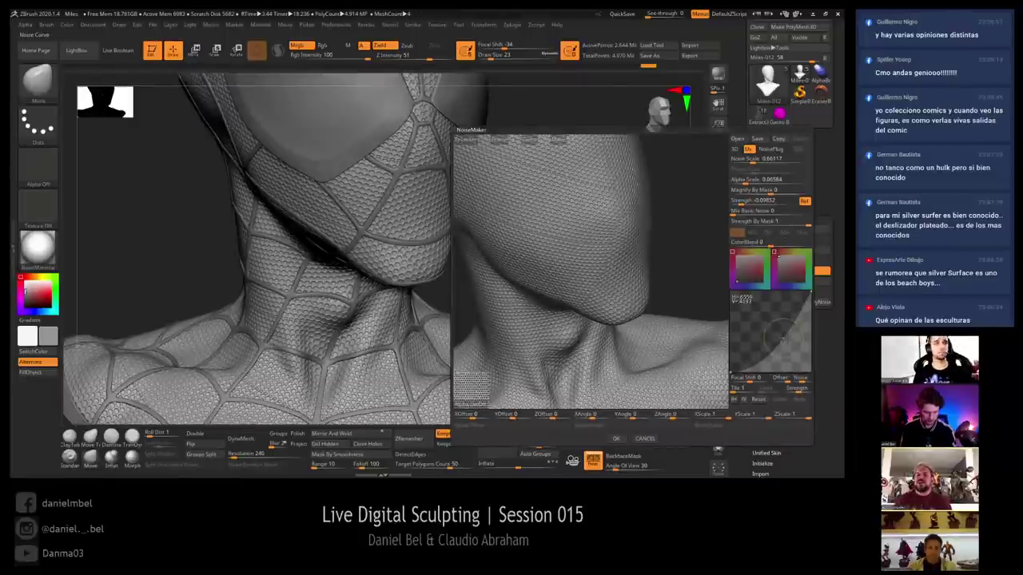
left_click_drag(783, 339, 797, 347)
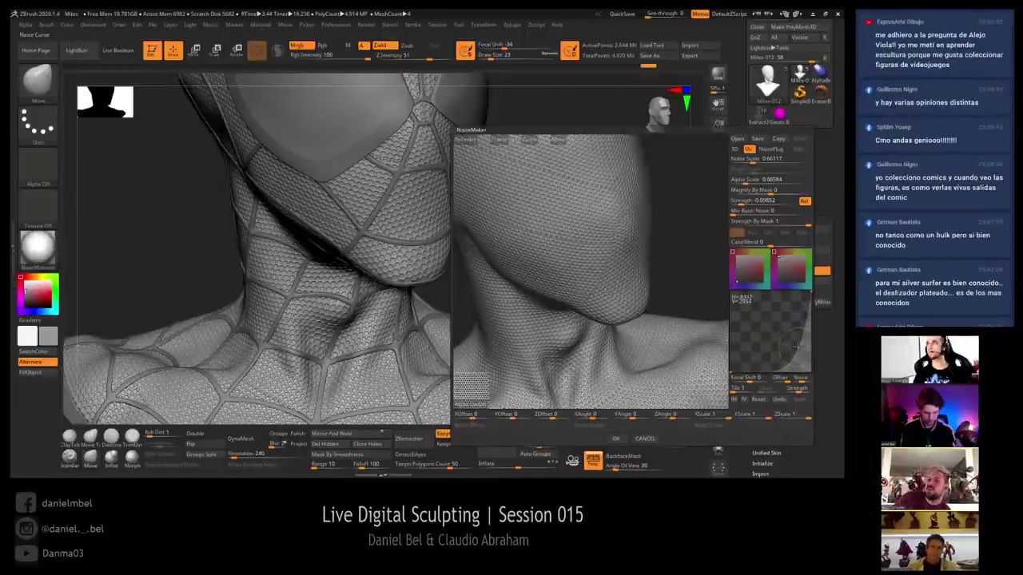
left_click(615, 439)
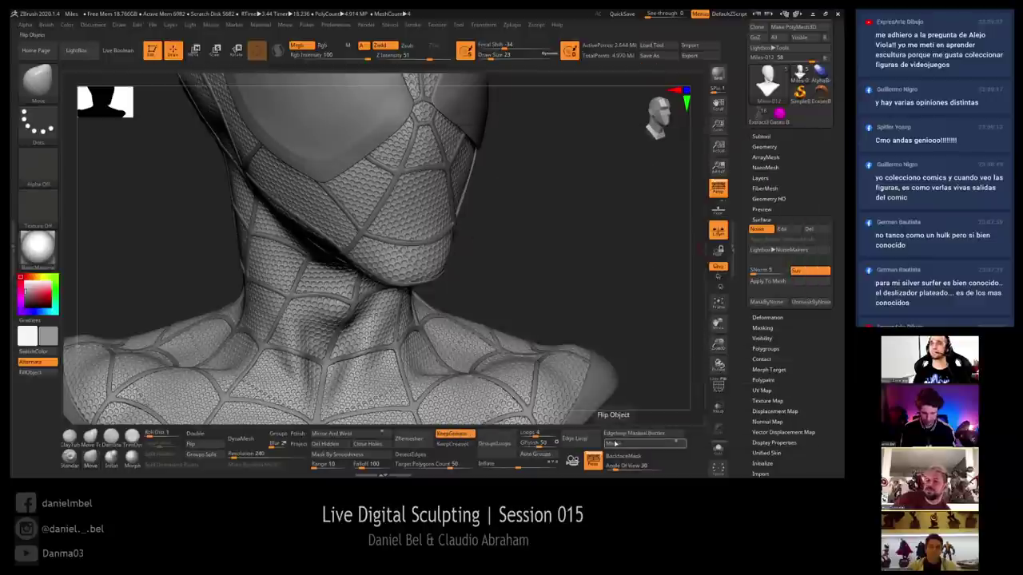
left_click_drag(580, 263, 566, 233, "alt")
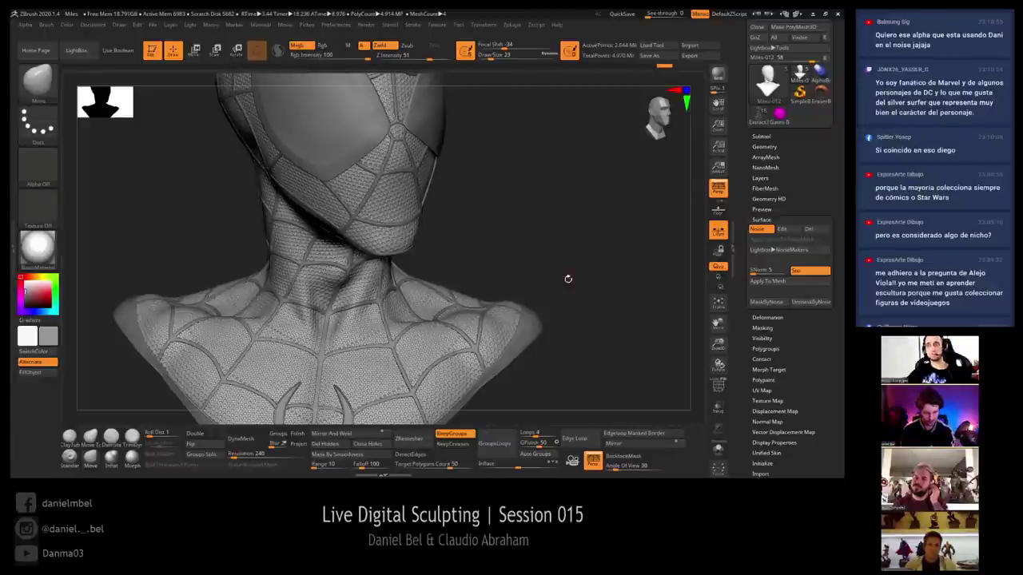
Turn off the surface noise on the bust to view the smooth suit surface
left_click_drag(568, 280, 553, 281)
left_click(764, 230)
left_click(759, 230)
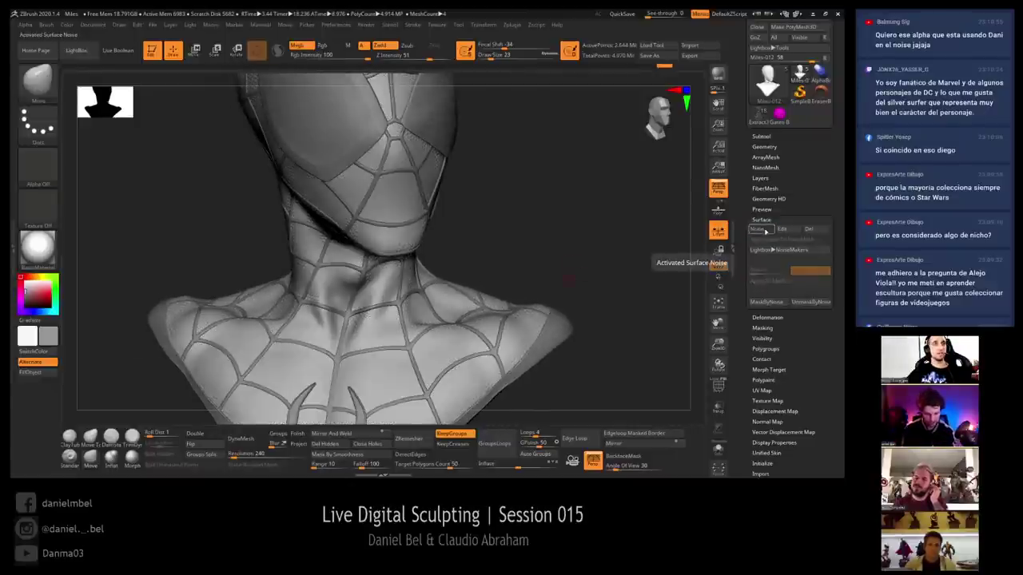
Try a hexagonal alpha as the surface noise pattern on the bust
left_click_drag(672, 260, 646, 255)
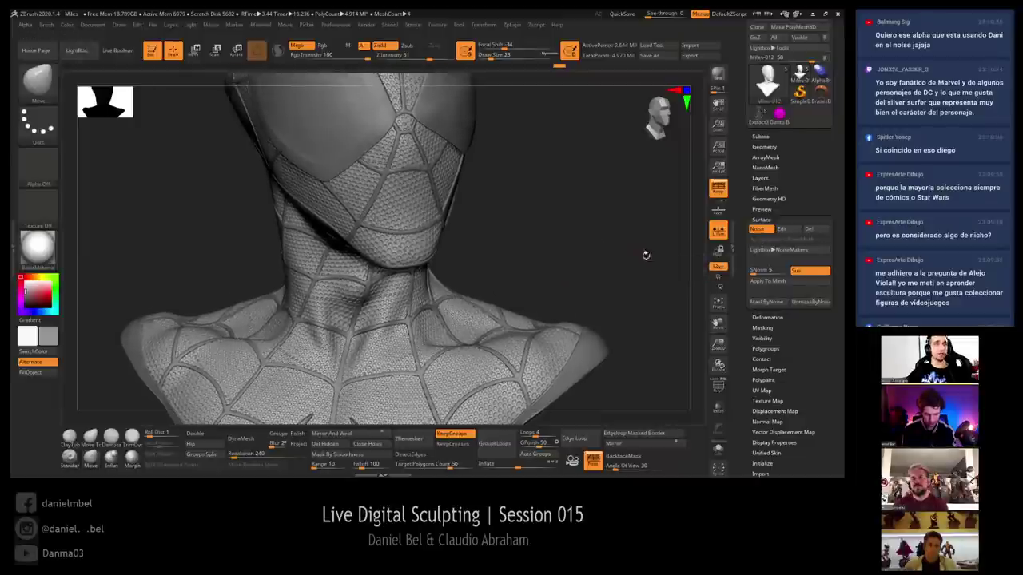
left_click(781, 229)
left_click(472, 402)
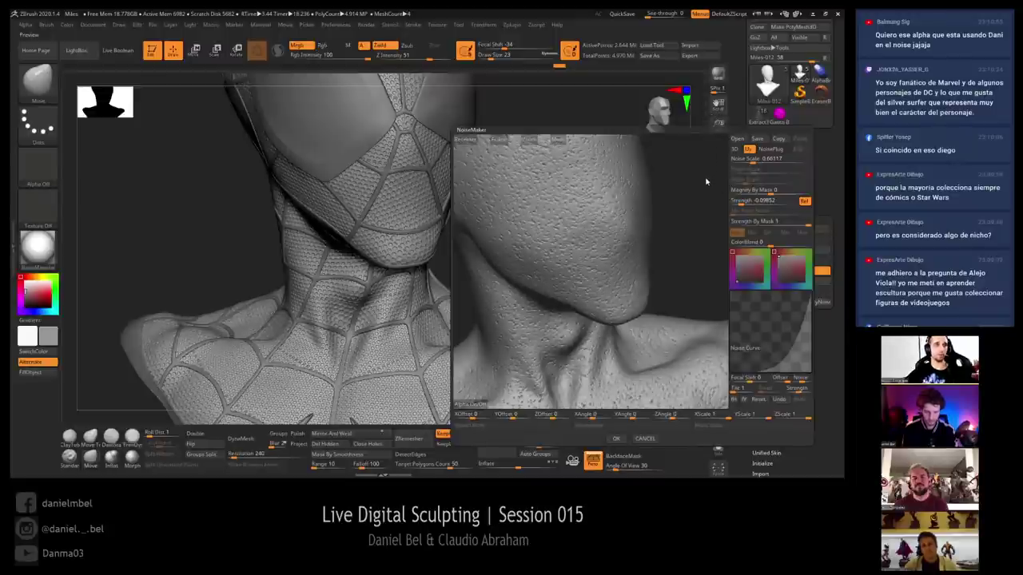
double_click(650, 203)
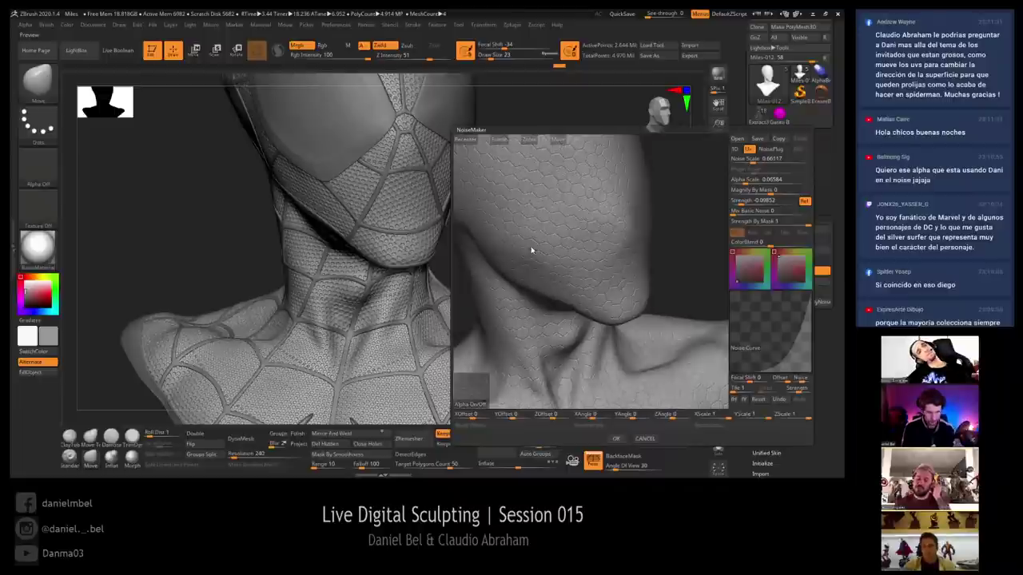
Replace the noise alpha with a small dotted fabric pattern, straighten the noise curve, enlarge the Alpha Scale and accept it
left_click(478, 404)
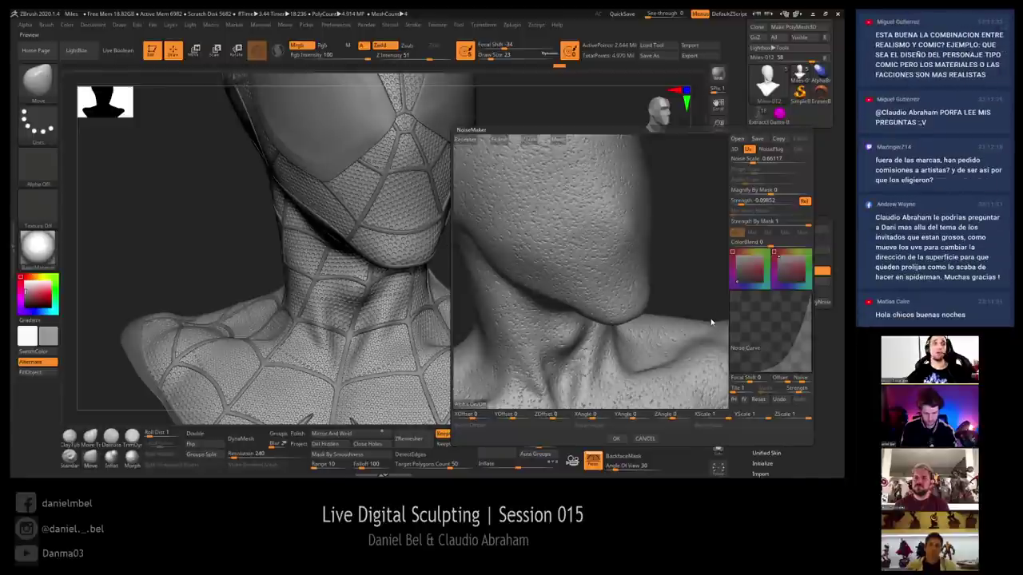
double_click(537, 252)
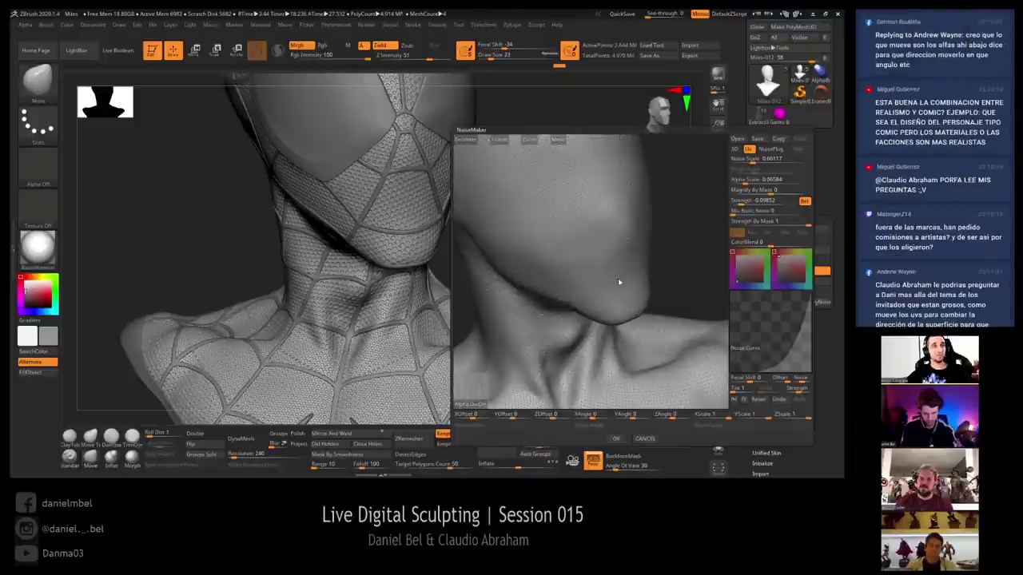
left_click_drag(789, 348, 748, 286)
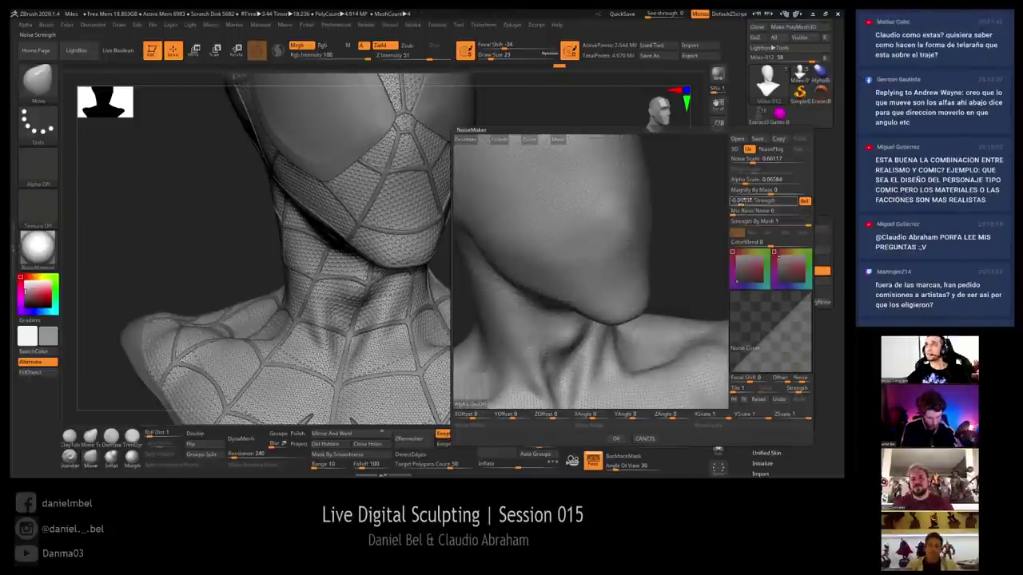
left_click(745, 179)
left_click_drag(746, 180, 749, 180)
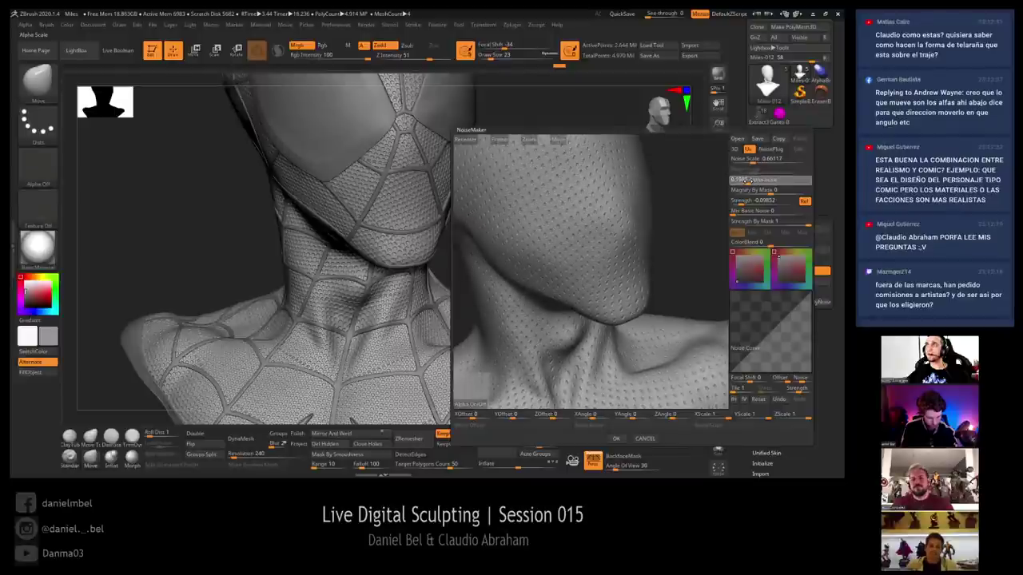
left_click(745, 180)
left_click(616, 439)
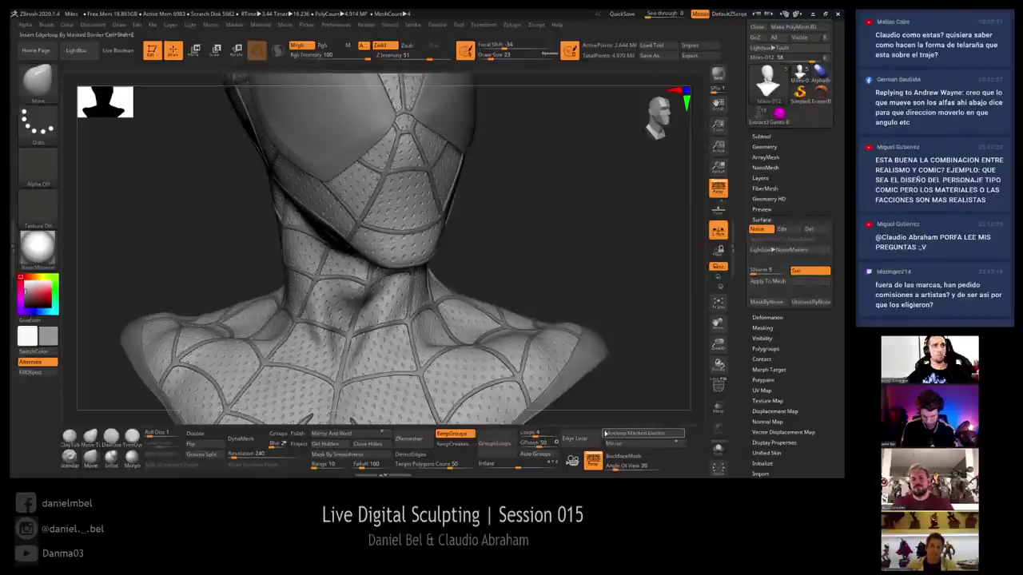
Apply the dotted surface noise to the bust's mesh and inspect it across the chest and mask
left_click_drag(548, 235, 544, 279)
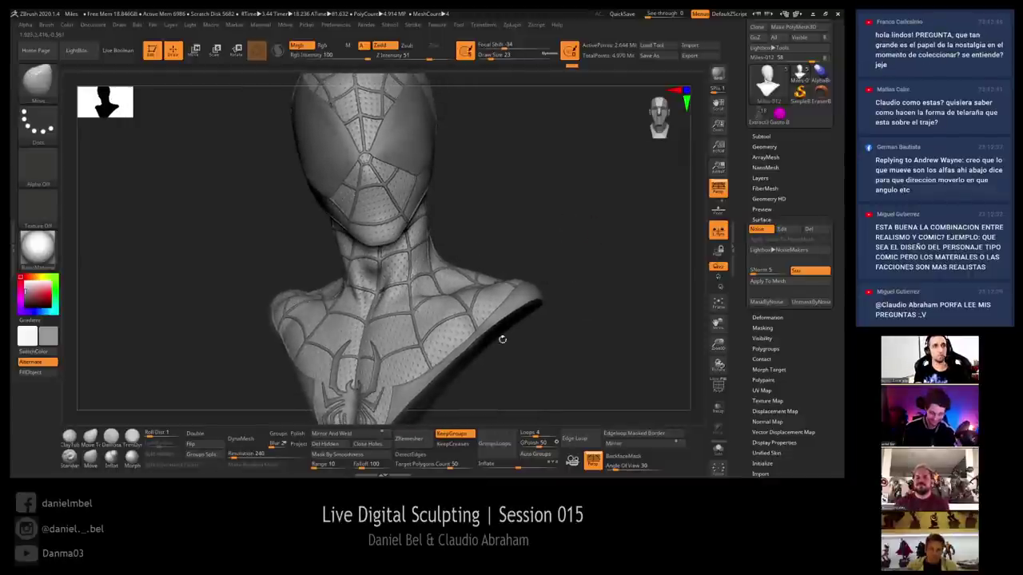
left_click_drag(502, 340, 564, 343)
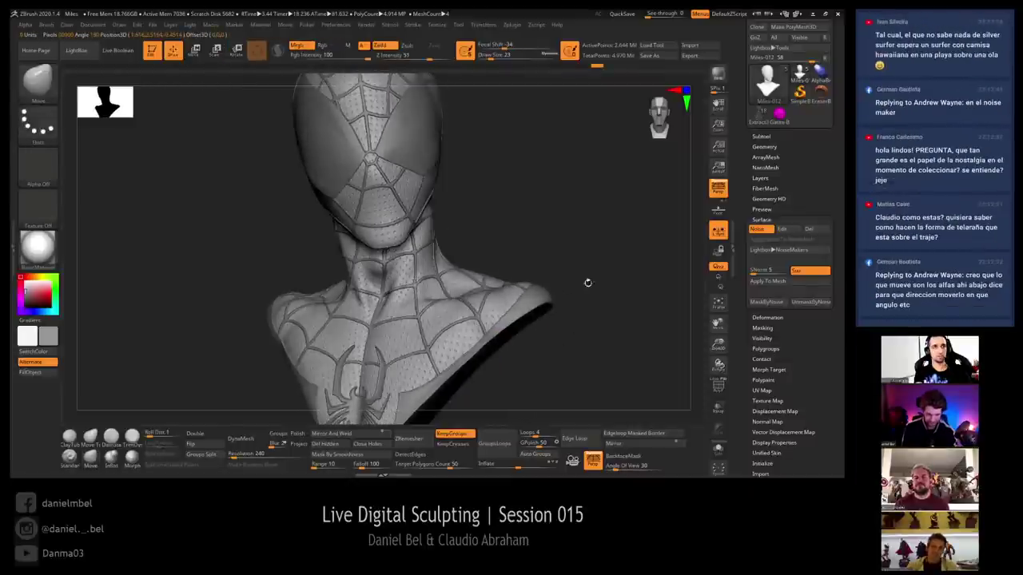
left_click(781, 283)
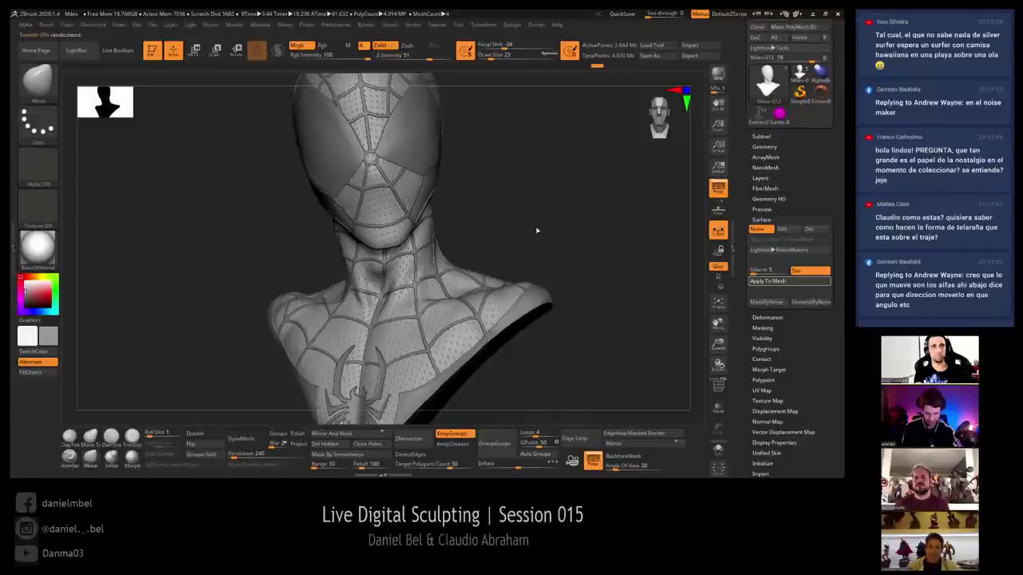
left_click_drag(516, 199, 548, 230)
mouse_move(490, 155)
right_mouse_down("alt")
mouse_move(445, 237)
mouse_move(468, 246)
mouse_move(458, 253)
mouse_move(470, 300)
mouse_move(461, 294)
mouse_move(470, 303)
mouse_move(467, 286)
mouse_move(478, 300)
right_mouse_up("alt")
key("ctrl+z")
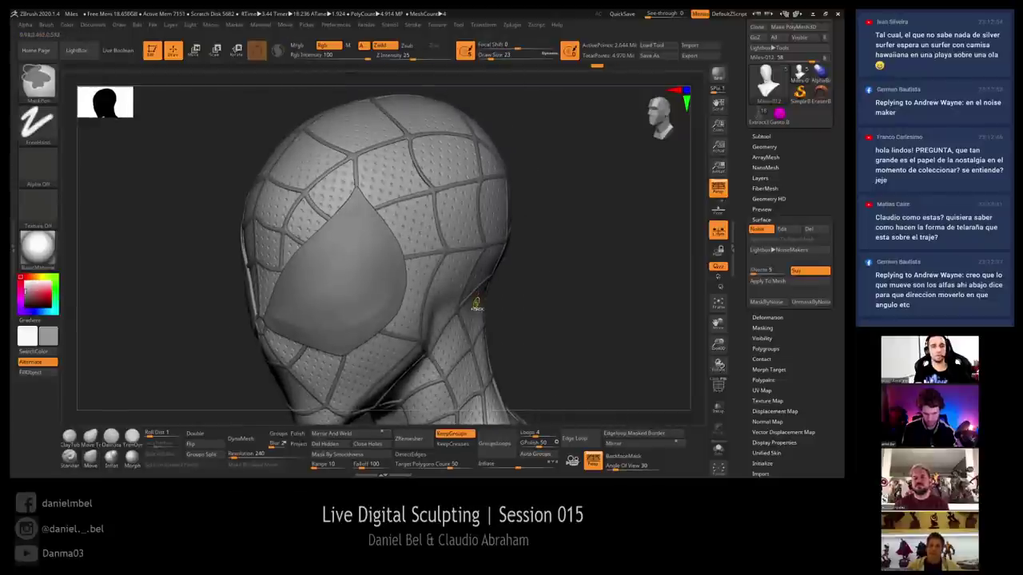
Raise the selected sculpt layer's intensity on the bust to 2
left_click(760, 177)
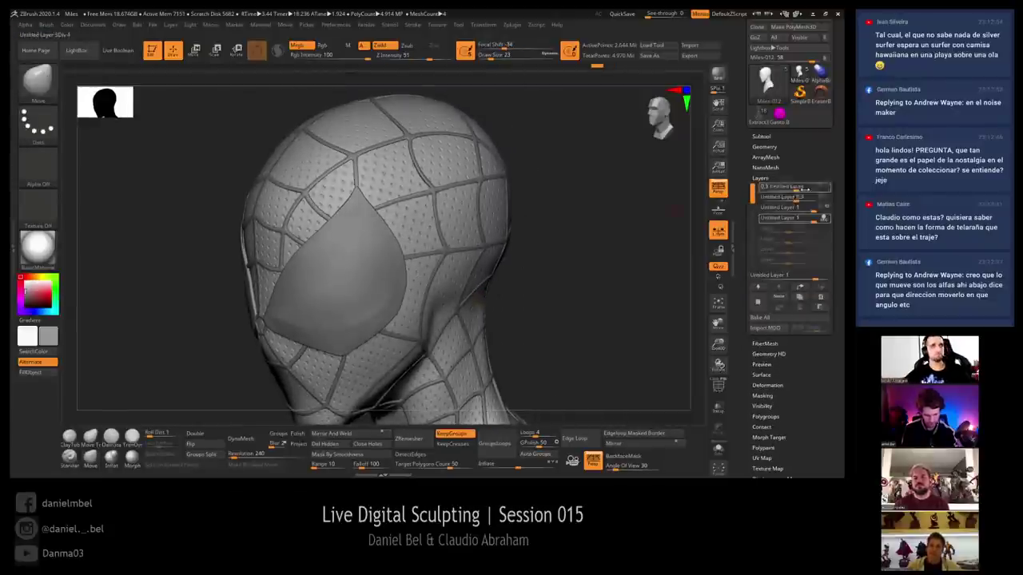
key("ctrl+shift")
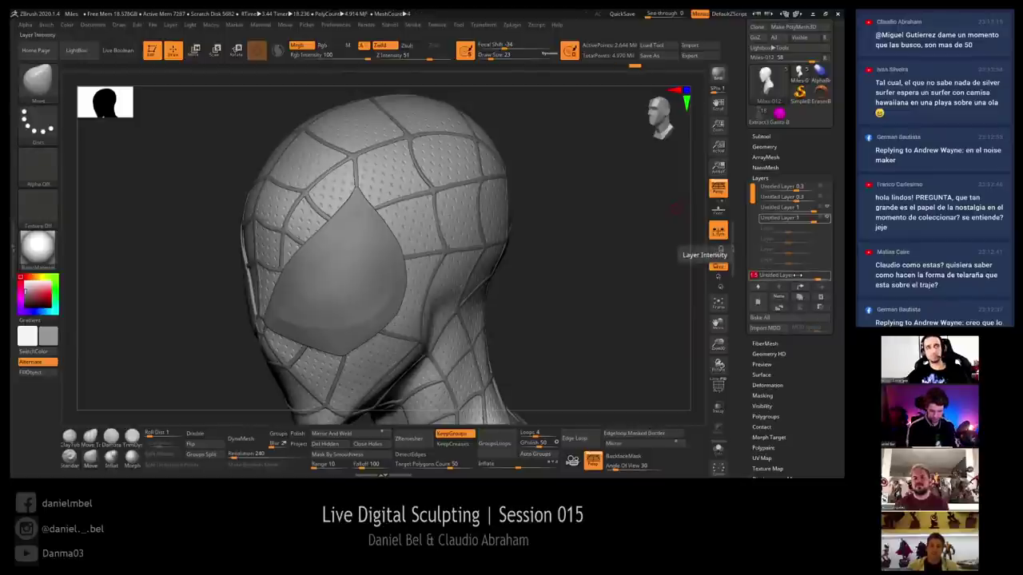
left_click_drag(548, 306, 548, 303)
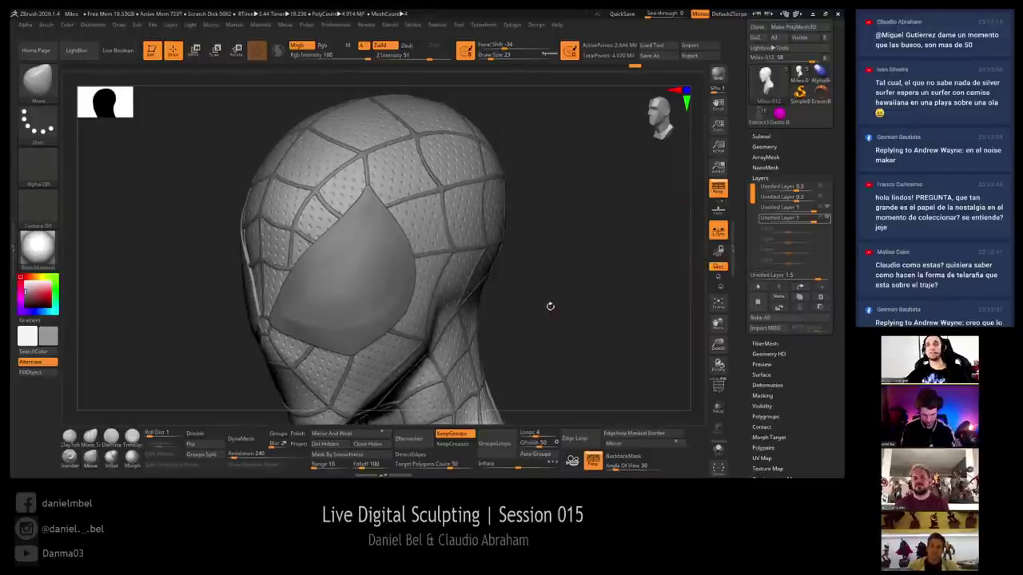
left_click(779, 275)
type("2")
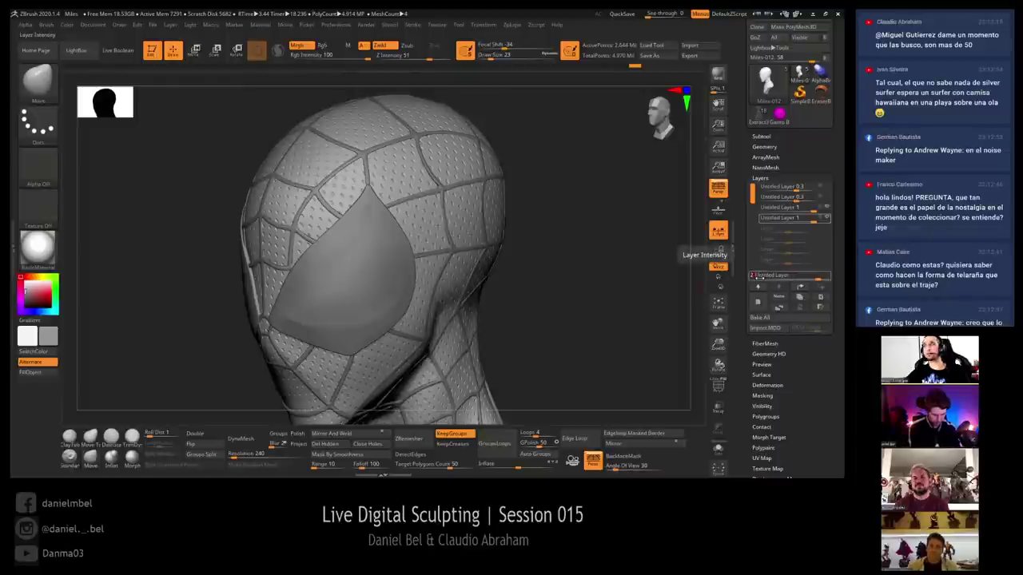
key("Return")
Turn on the painted colour display for all subtools of the bust
mouse_move(568, 240)
left_mouse_down("alt")
mouse_move(572, 296)
mouse_move(599, 296)
mouse_move(576, 221)
left_mouse_up("alt")
left_click_drag(263, 265, 161, 246)
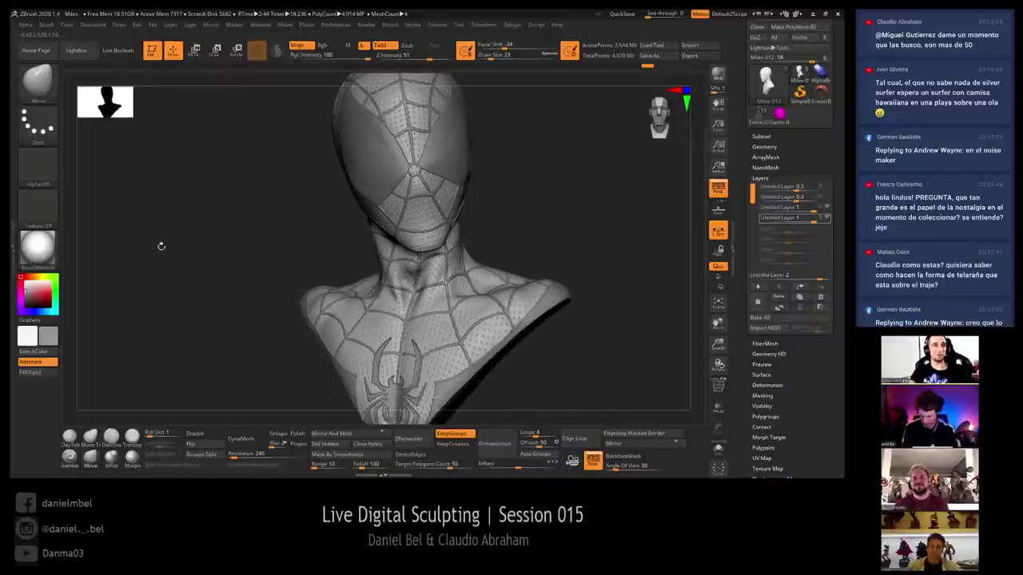
left_click(800, 137)
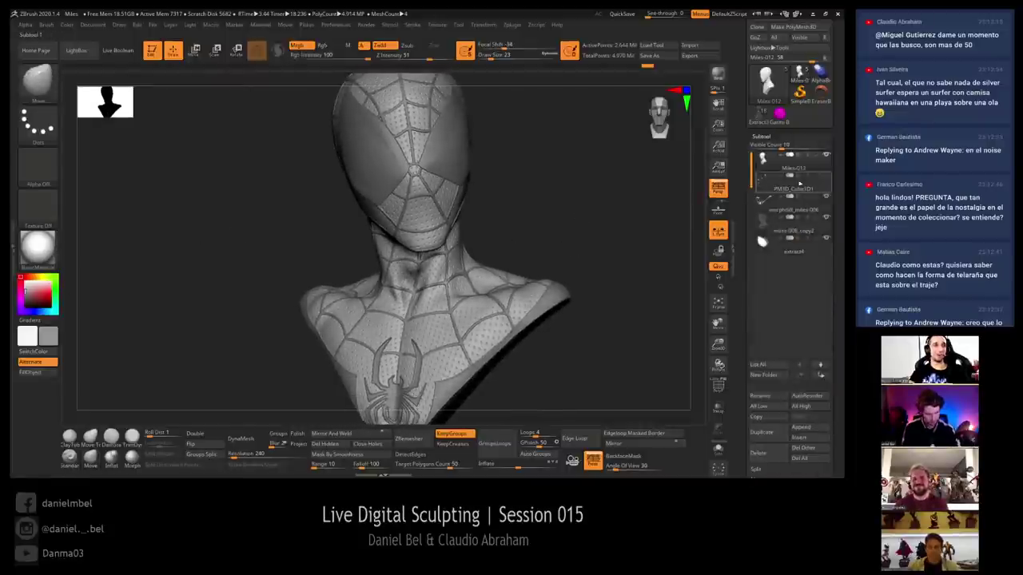
left_click(817, 158)
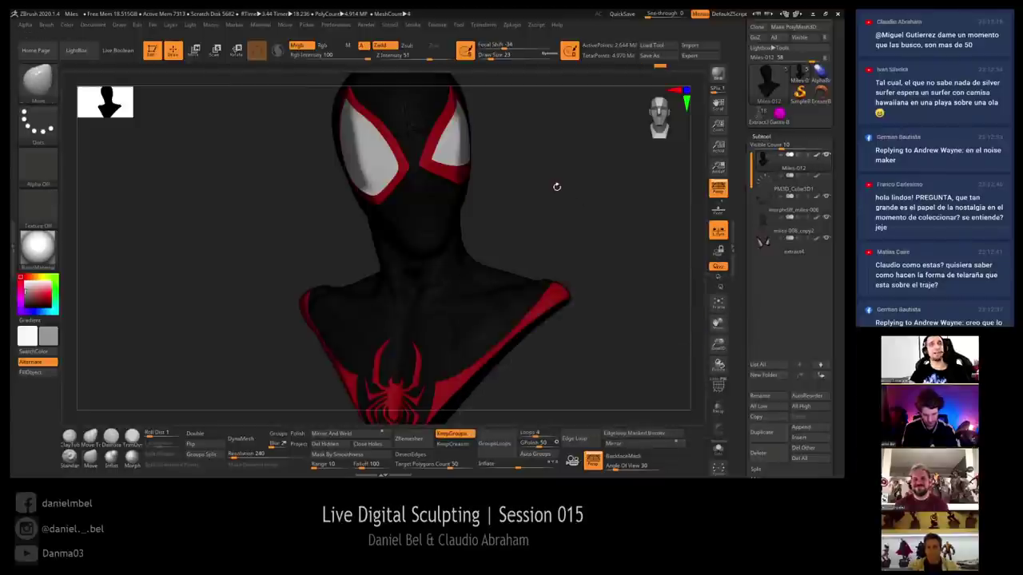
Fill the Miles-012 suit subtool with BasicMaterial, applying only the material channel so its paint is kept
left_click(38, 247)
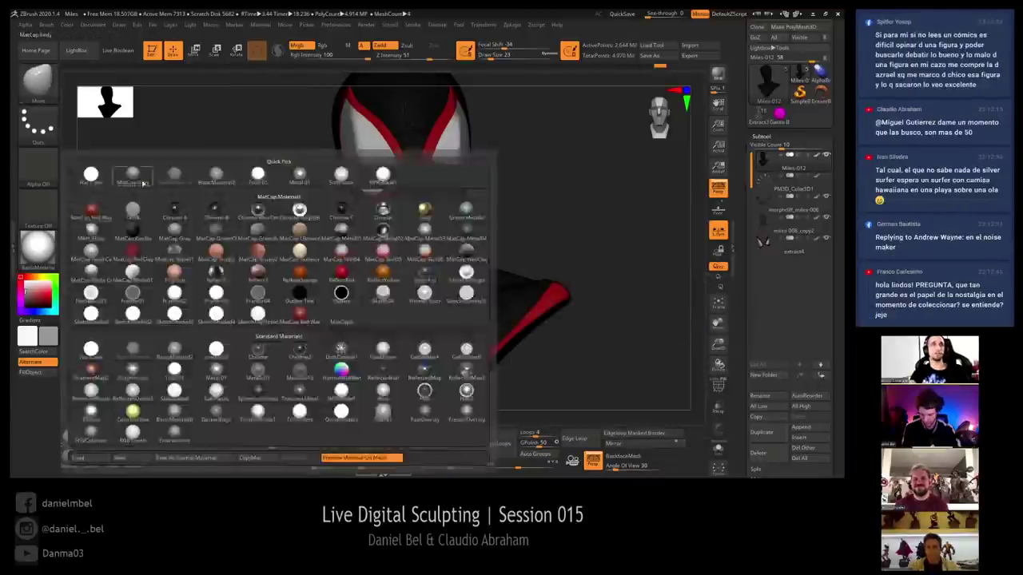
left_click(262, 26)
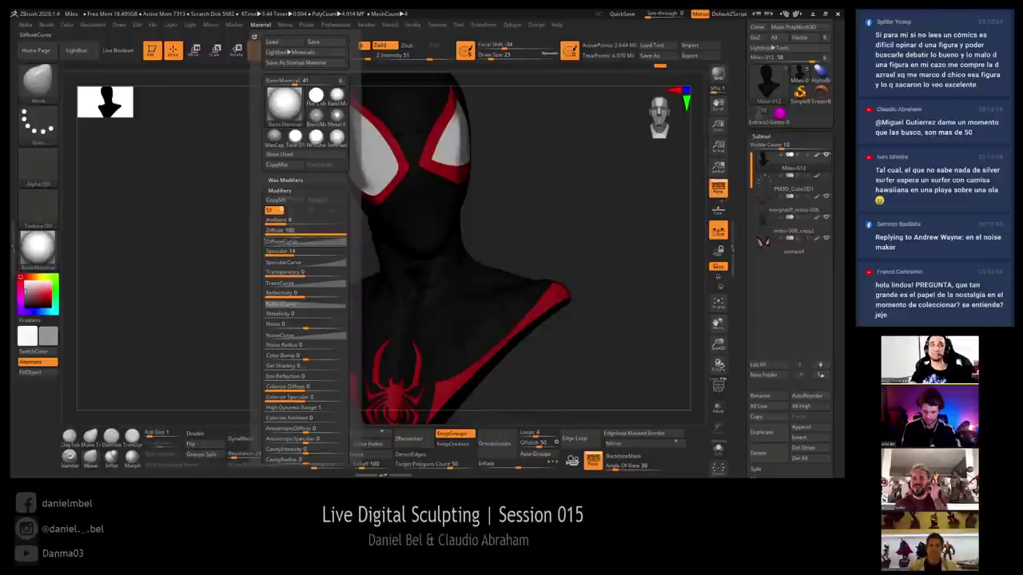
left_click_drag(304, 251, 277, 252)
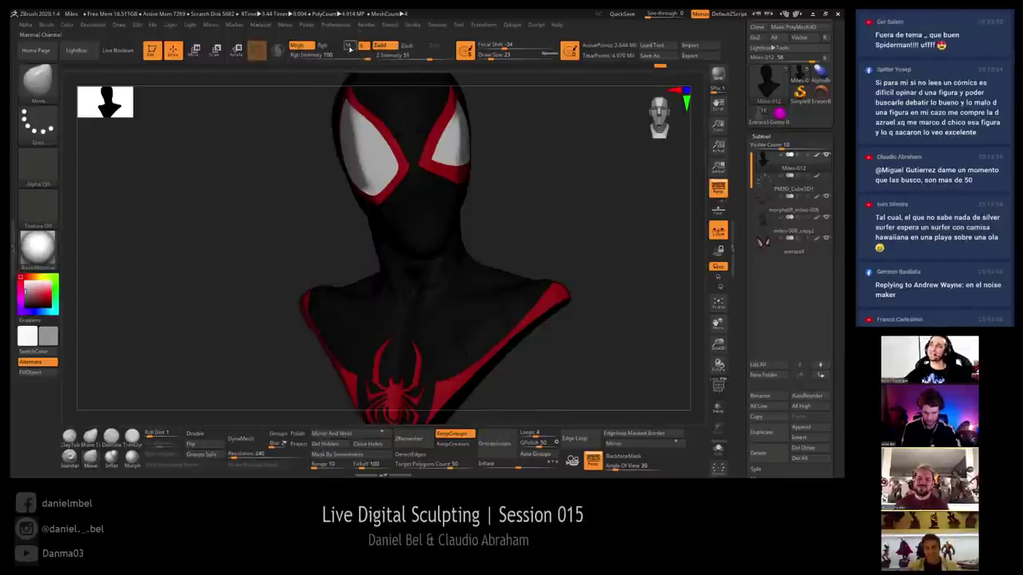
left_click(349, 46)
left_click(54, 373)
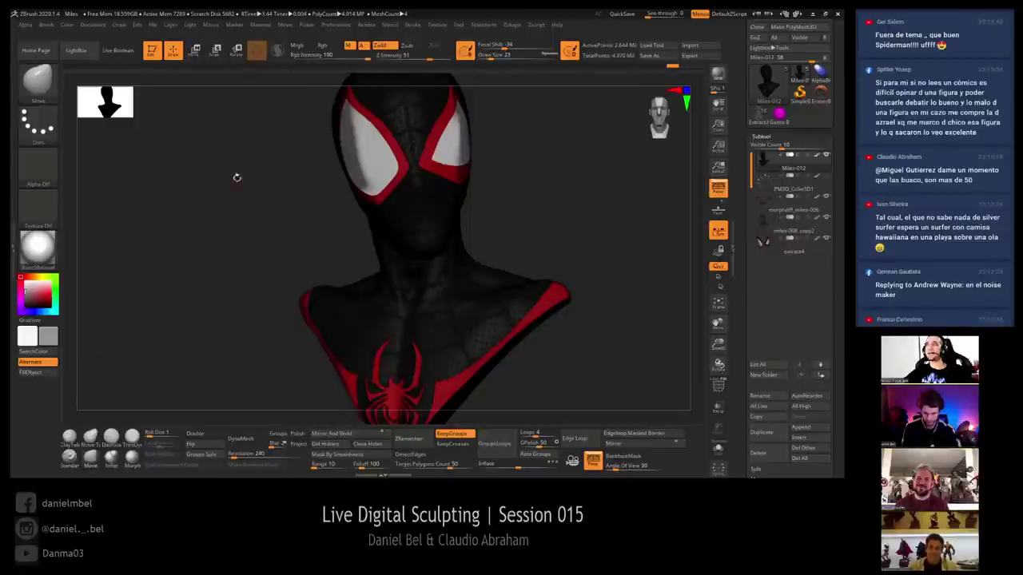
Set BasicMaterial's Ambient to 10 and Specular to 23, and view the shinier suit
left_click(258, 26)
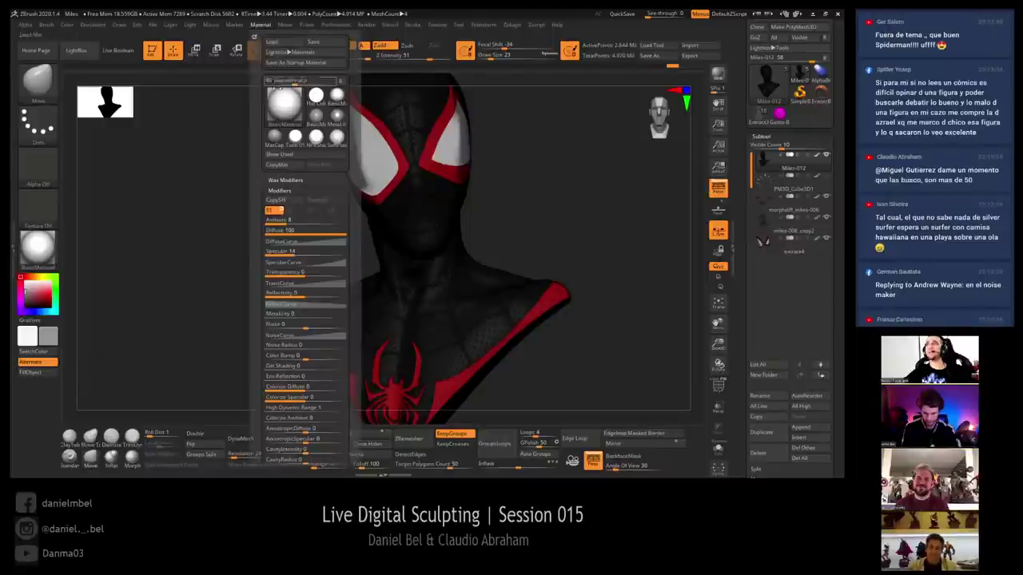
left_click_drag(295, 221, 305, 254)
left_click(302, 253)
left_click(296, 262)
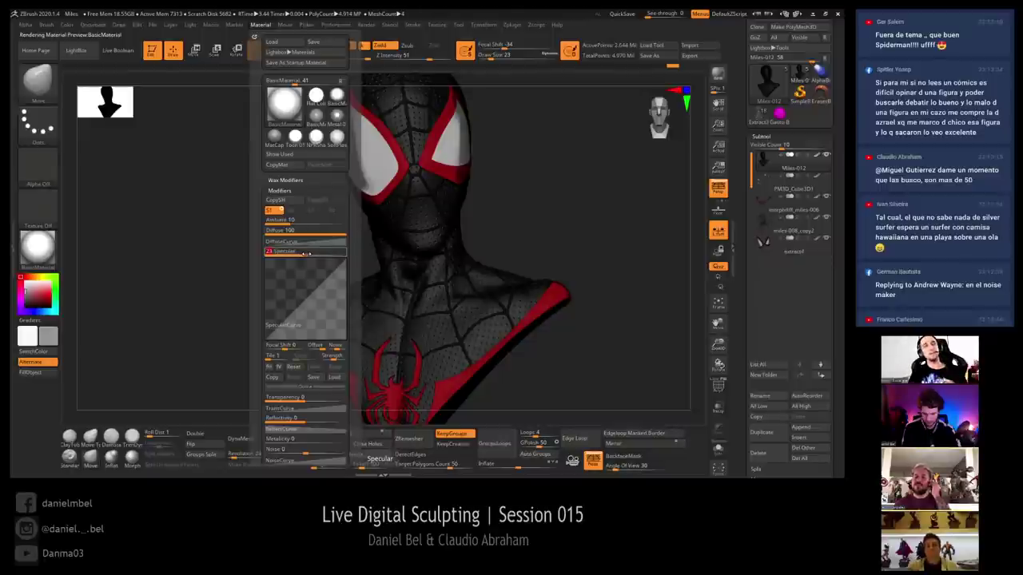
left_click_drag(493, 187, 470, 143)
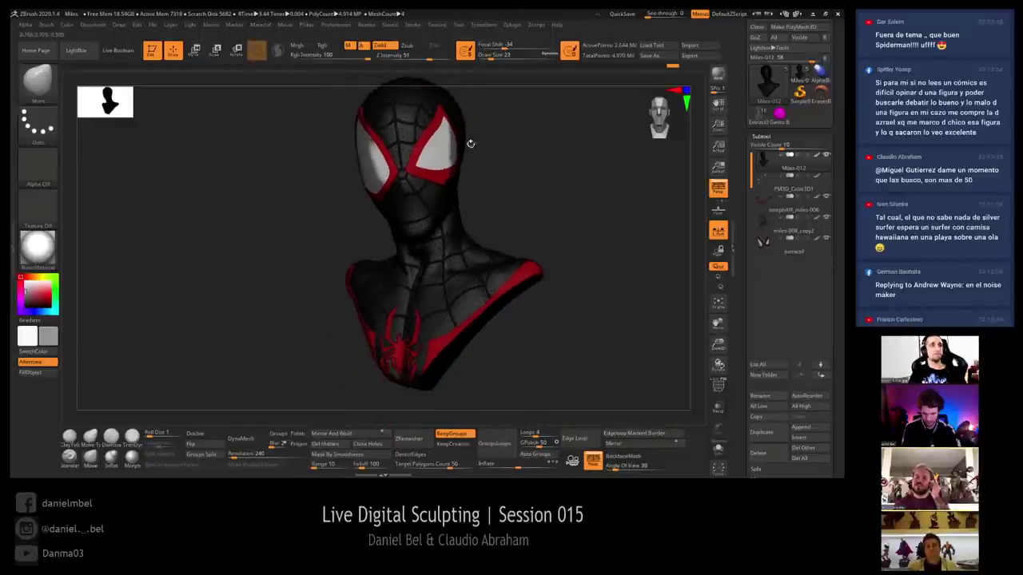
Fill the miles-008_copy2 and extract4 eye subtools with BasicMaterial
left_click_drag(326, 133, 272, 193)
left_click(363, 160, "alt")
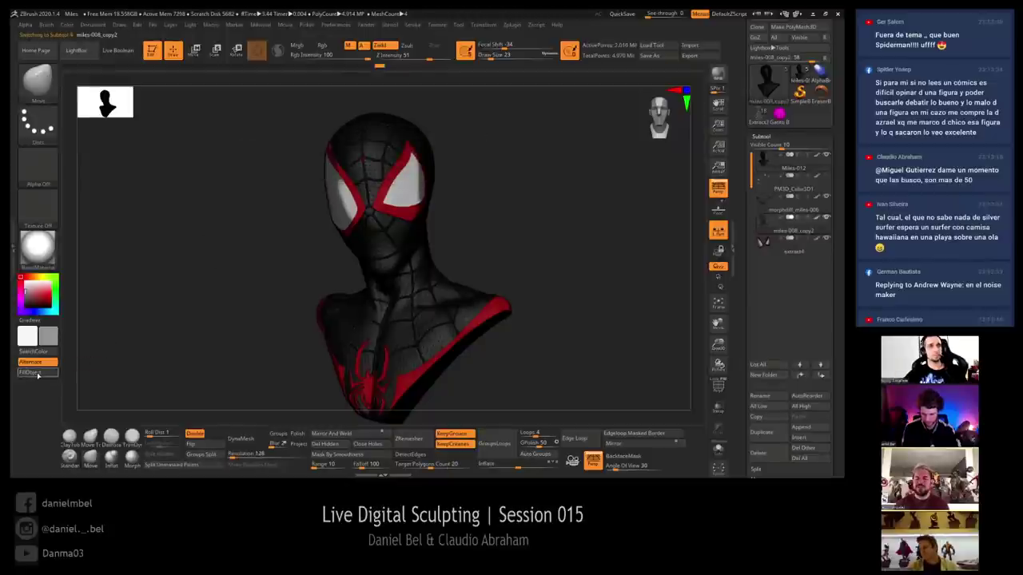
left_click_drag(178, 274, 316, 214)
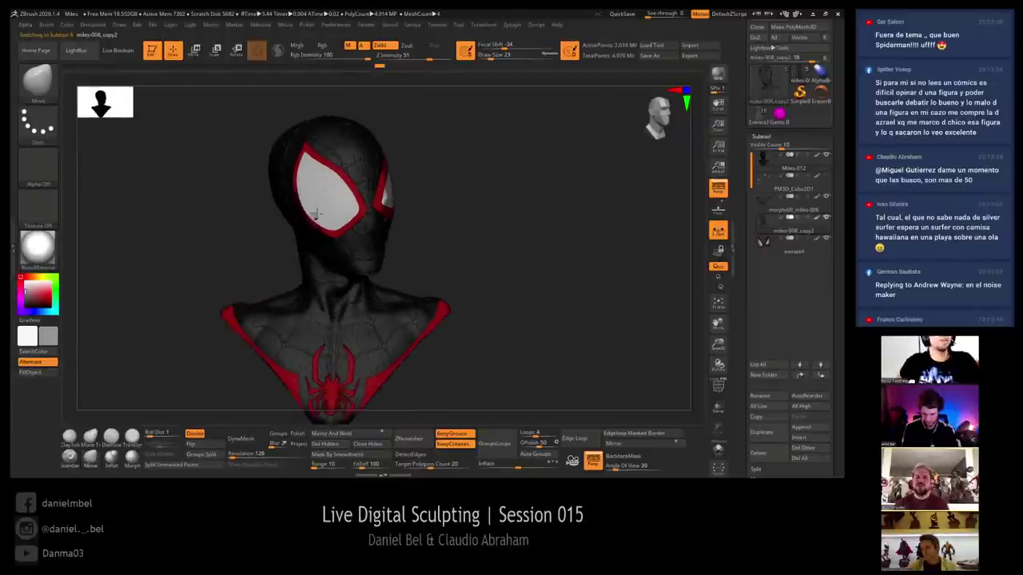
left_click(336, 206, "alt")
left_click_drag(147, 252, 162, 277, "ctrl")
left_click(36, 372)
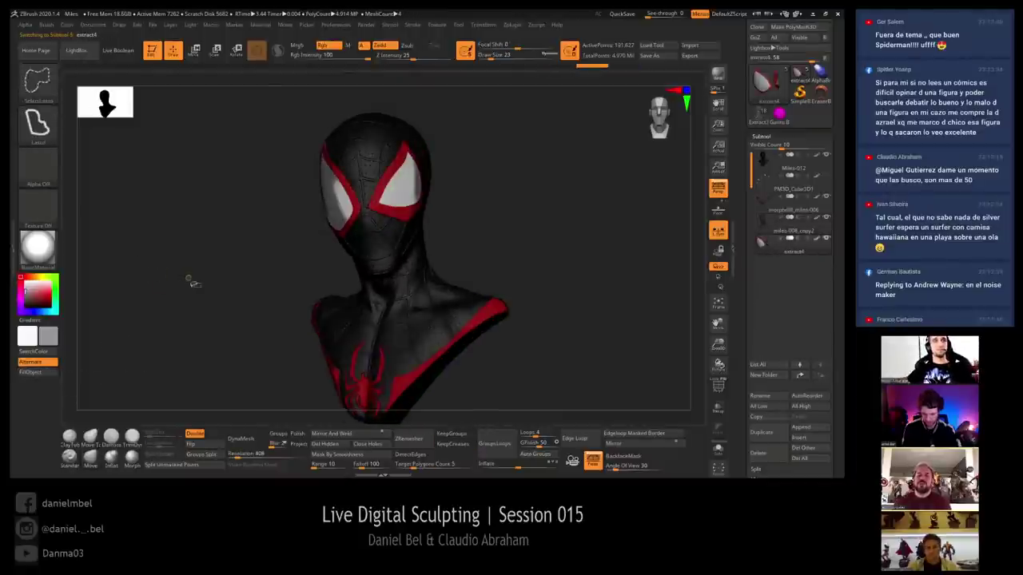
Select the red chest emblem and trim subtool and assign it a single polygroup, checking it with the polyframe display
left_click_drag(254, 346, 242, 292, "alt")
left_click(372, 328, "alt")
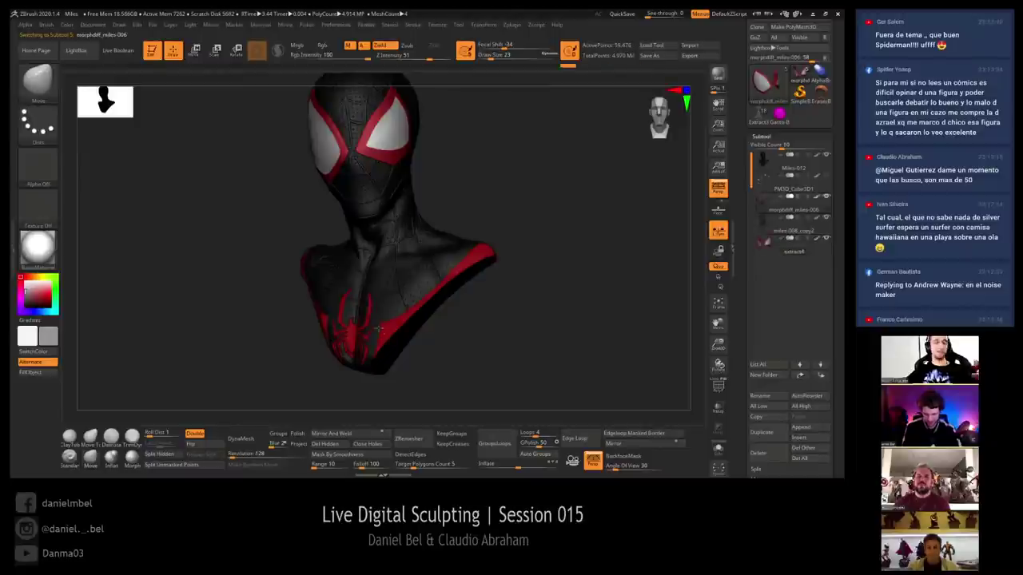
left_click_drag(206, 245, 505, 232)
left_click_drag(398, 217, 403, 237, "alt")
key("w")
left_click(344, 199)
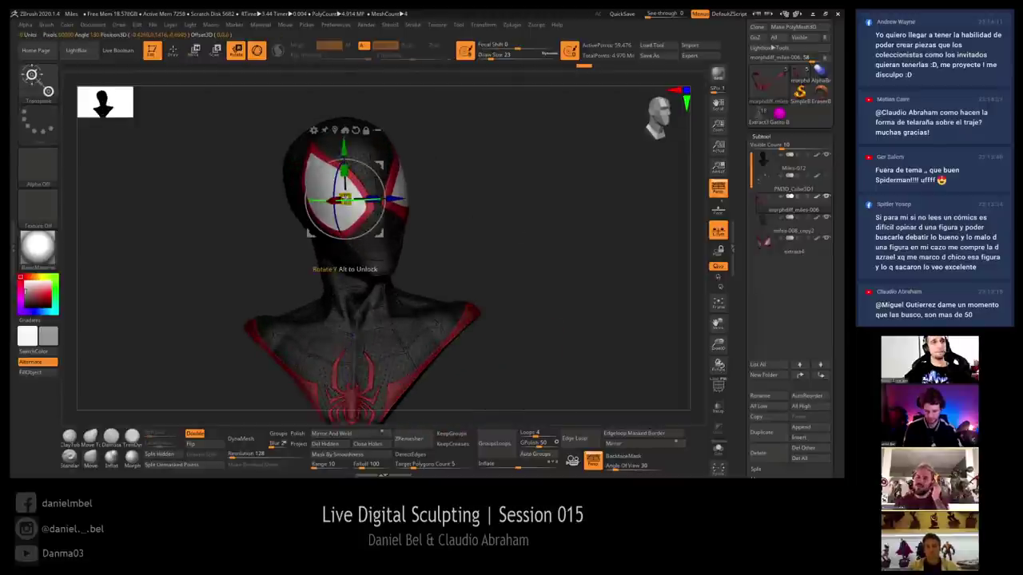
key("q")
key("shift+f")
key("ctrl+w")
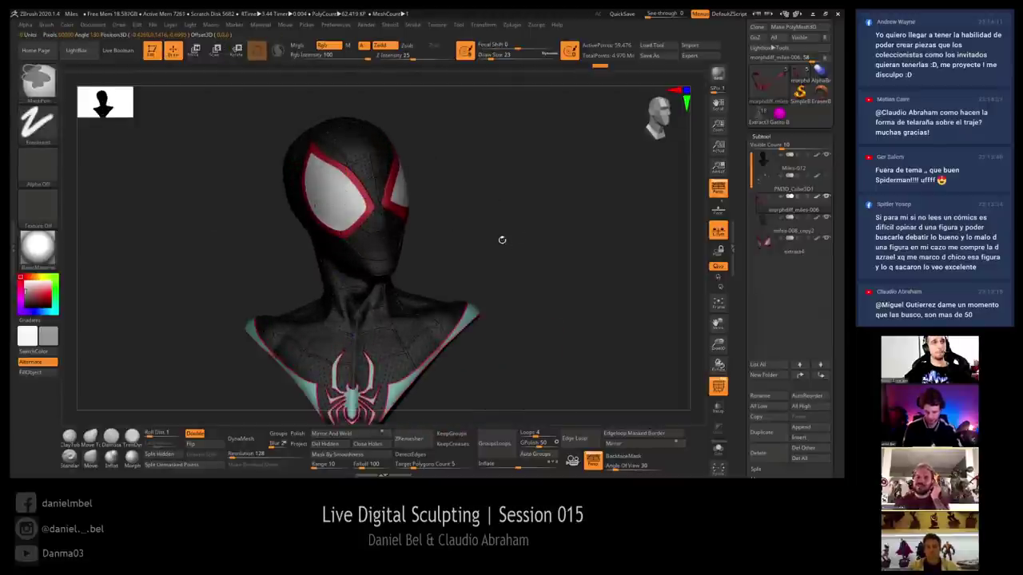
key("shift+f")
left_click_drag(520, 227, 513, 293)
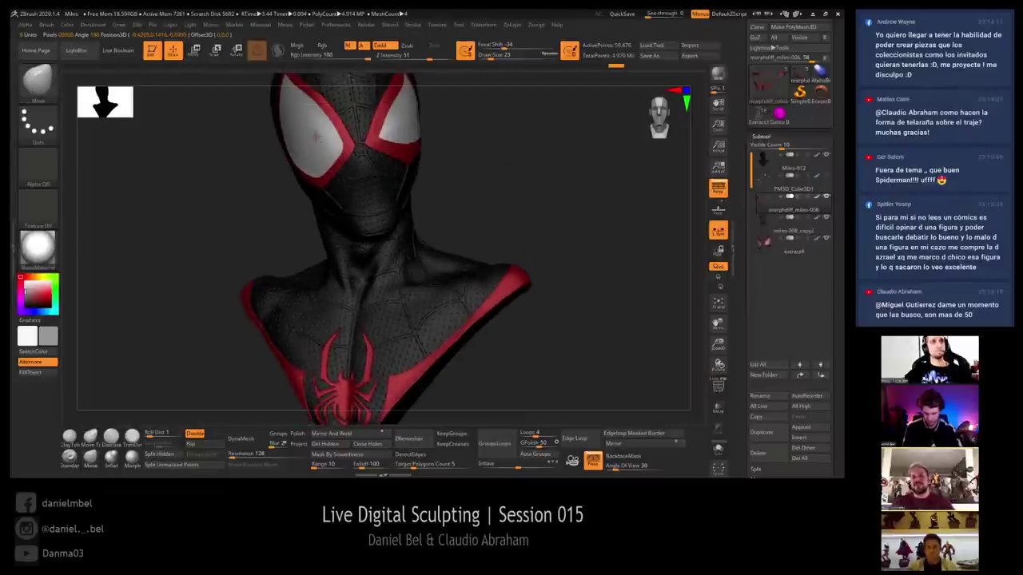
Make the extract4 eye subtool active for editing
key("w")
left_click(406, 122, "alt")
key("q")
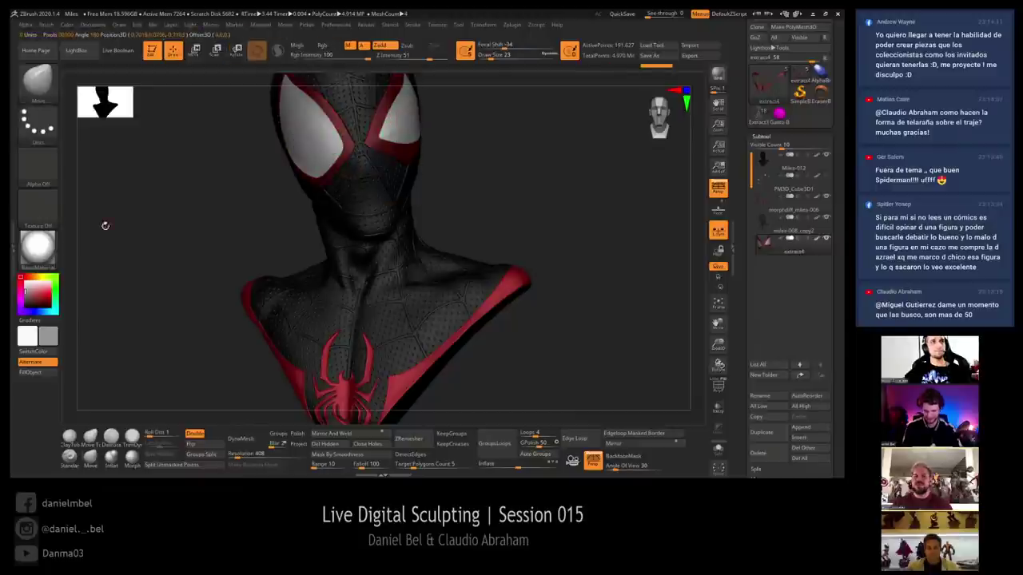
Fill the eye subtool with the Reflect2 material and view the bust from the front and side
left_click(38, 248)
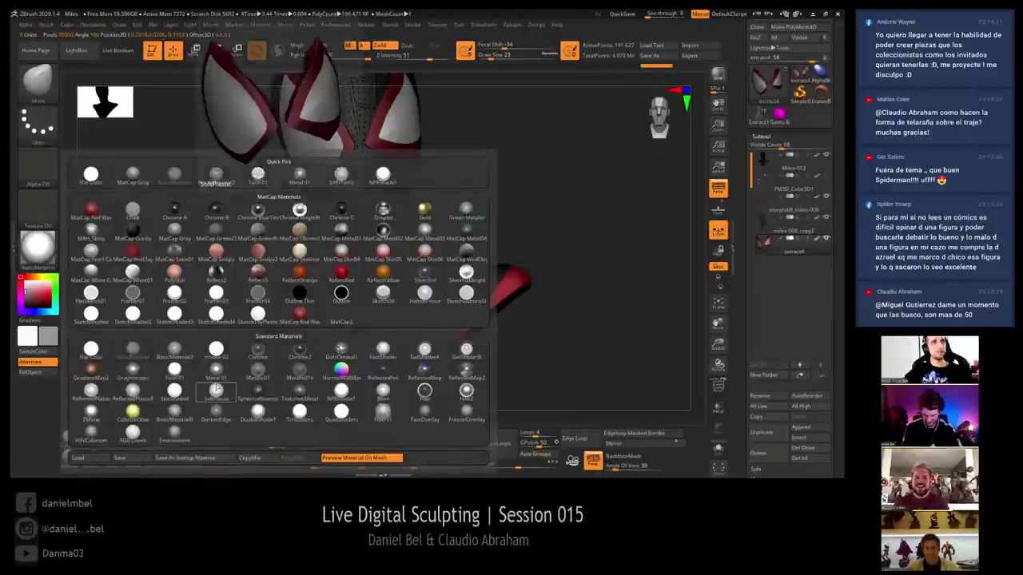
left_click(218, 389)
left_click(56, 250)
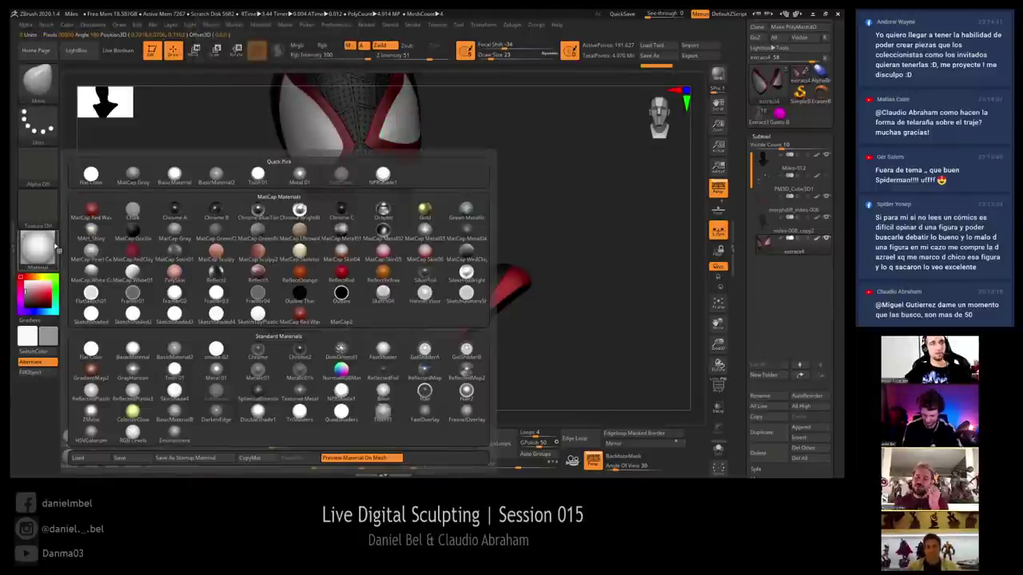
mouse_move(227, 361)
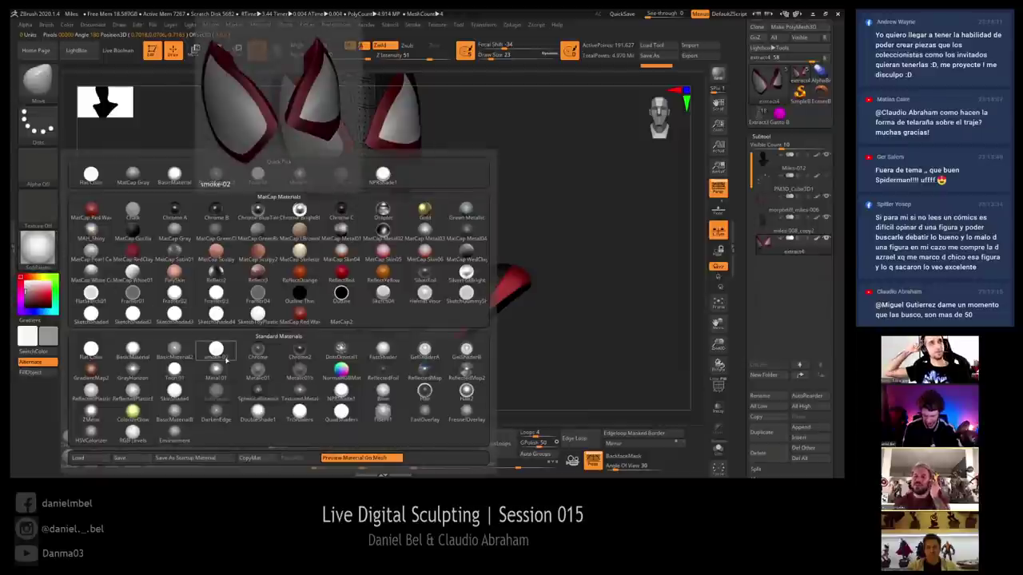
left_click(248, 233)
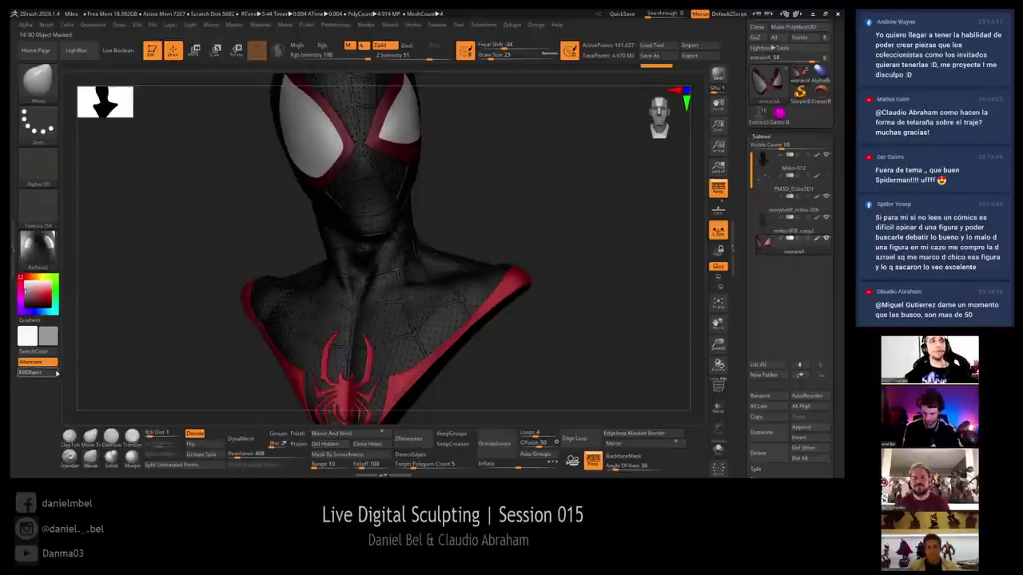
left_click_drag(130, 329, 261, 234)
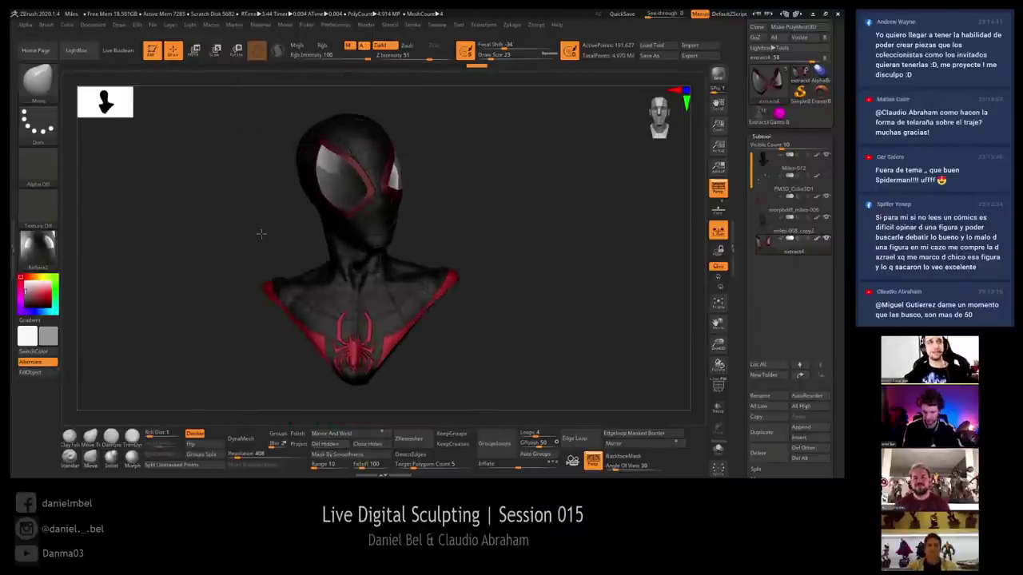
Try the MAH_Shiny material as a fill on the eye subtool
left_click(37, 250)
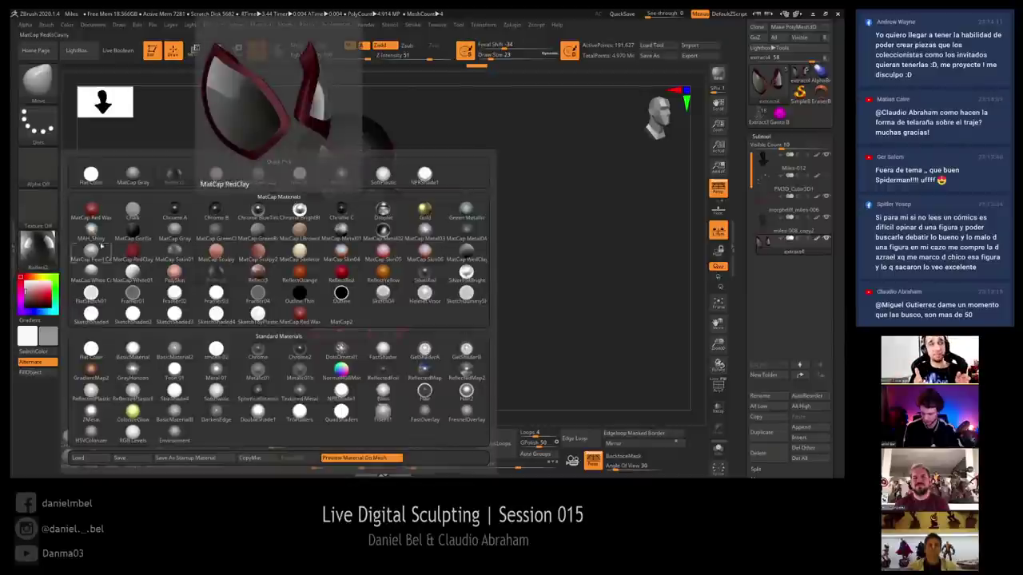
left_click(92, 230)
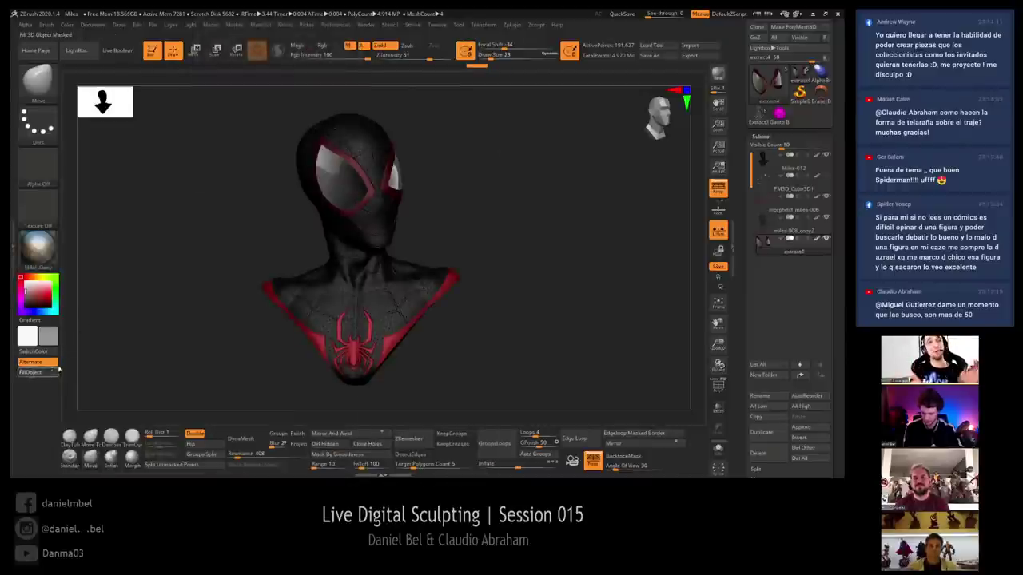
left_click(56, 372)
mouse_move(204, 276)
left_mouse_down()
mouse_move(176, 278)
mouse_move(185, 276)
left_mouse_up()
Try the Droplet material and a brownish reflective MatCap as fills on the eyes
left_click(46, 250)
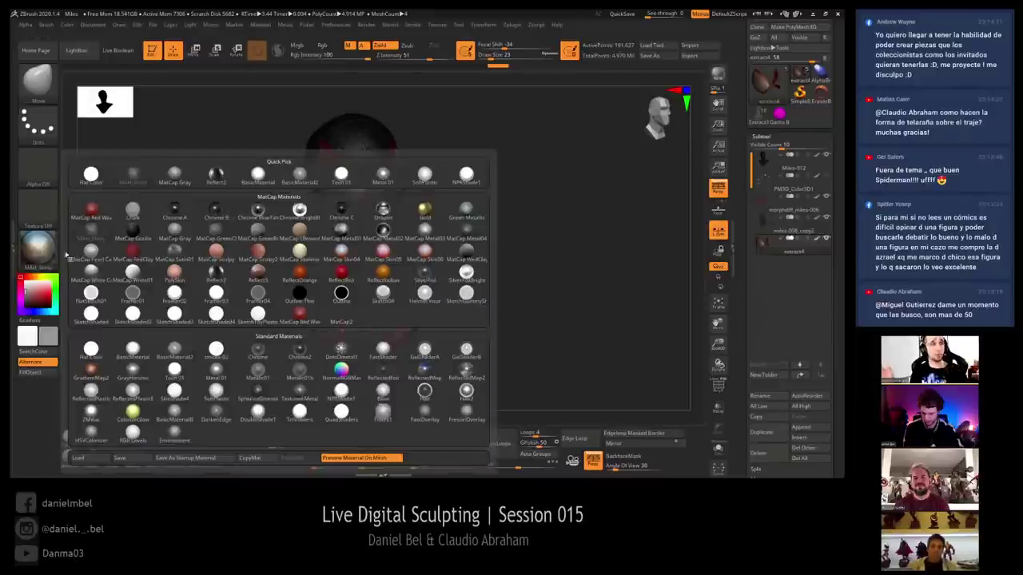
left_click(218, 272)
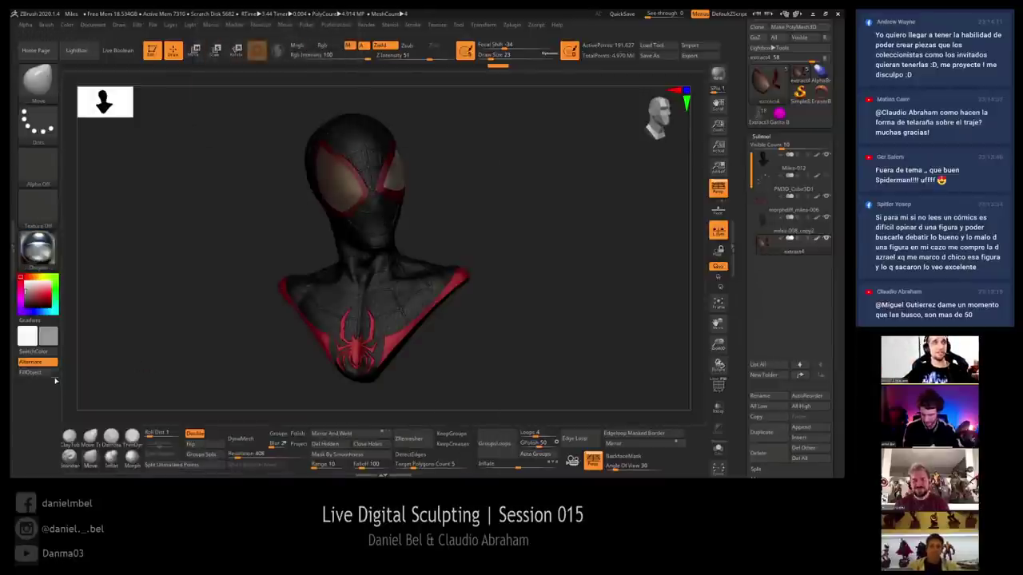
left_click_drag(194, 254, 163, 217)
left_click(42, 254)
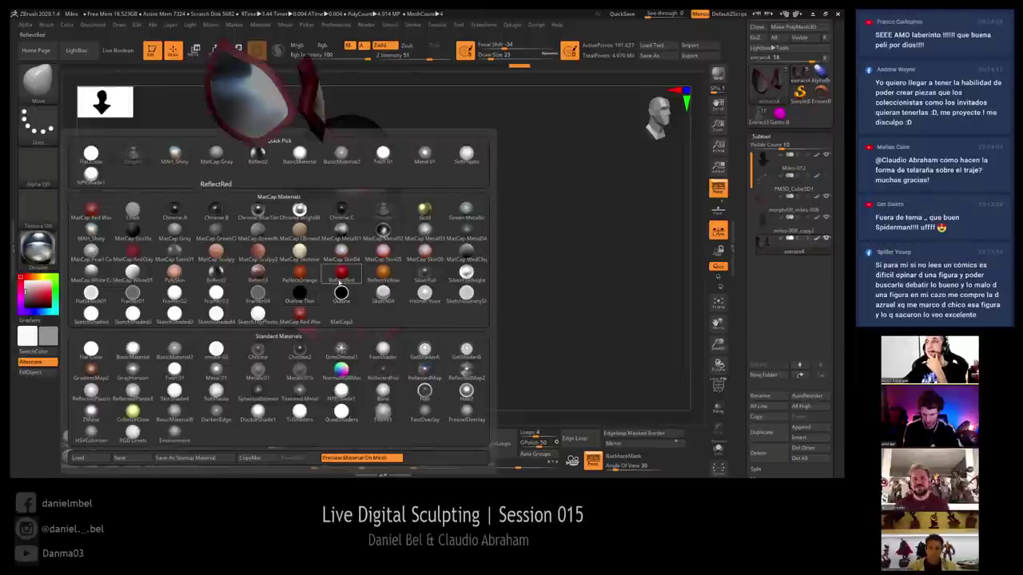
left_click(259, 273)
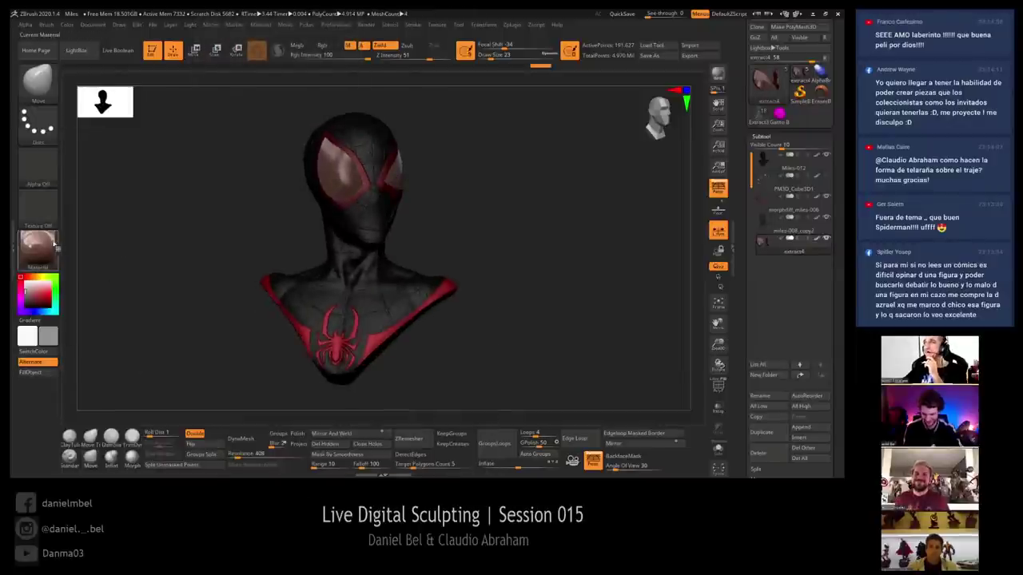
Fill the eyes with the GrayHorizon material and check the shine from an angle
left_click(37, 250)
left_click(168, 372)
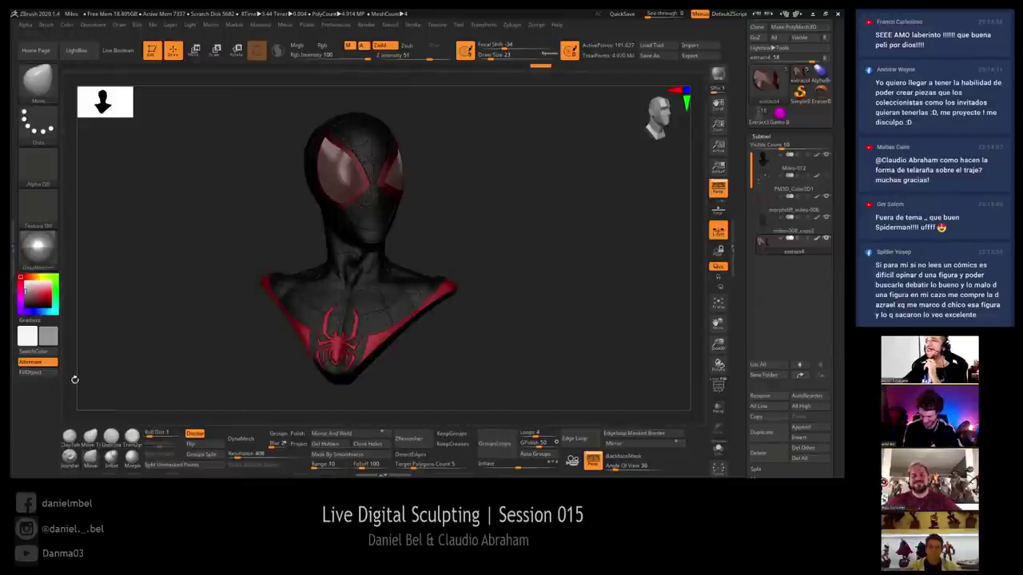
left_click(53, 378)
left_click_drag(140, 288, 172, 261)
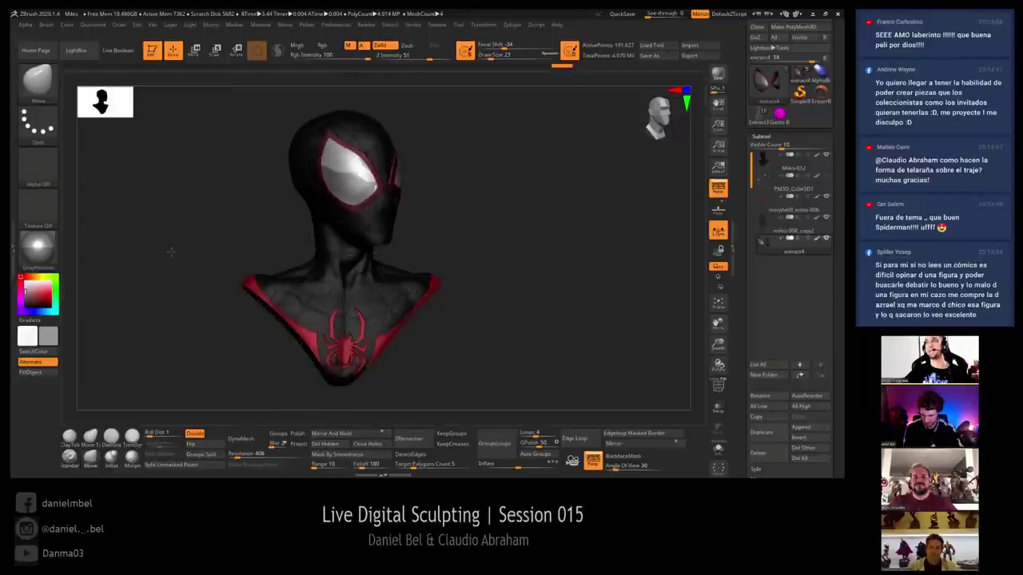
Fill the eye subtool with the GelShaderA material and check its reflections on the lenses
left_click(47, 258)
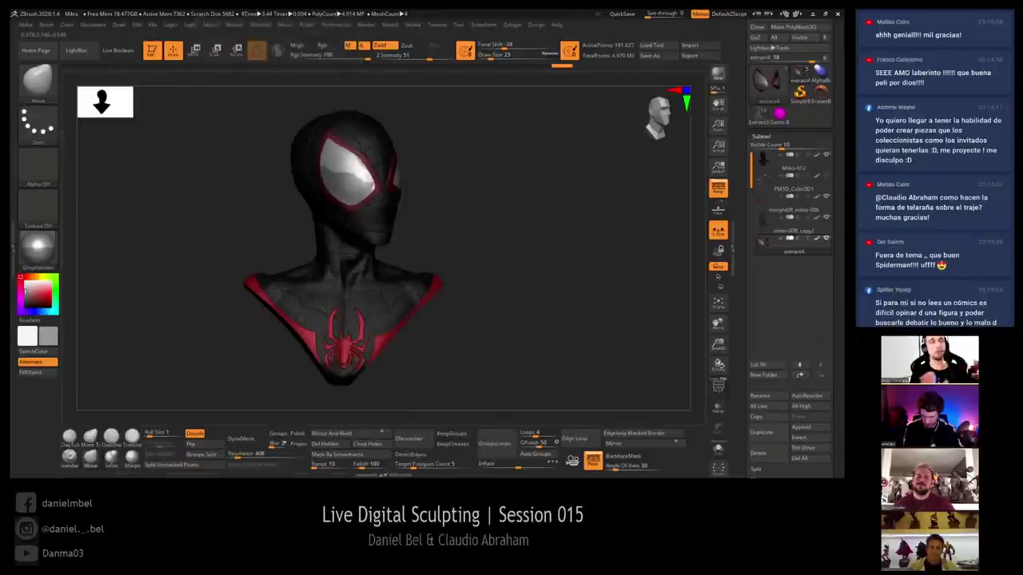
left_click(38, 246)
left_click(425, 350)
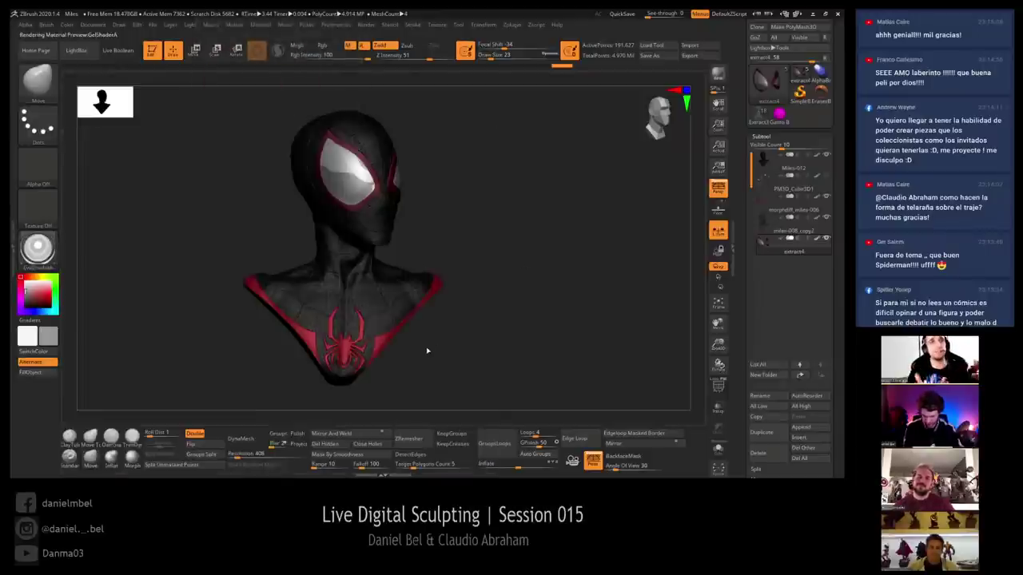
left_click_drag(219, 256, 249, 219)
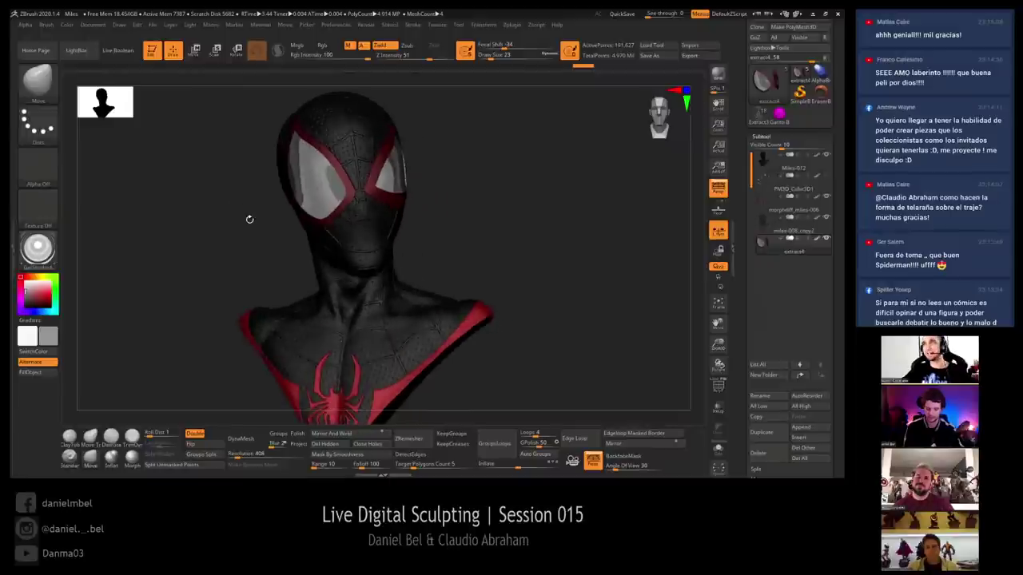
Enlarge the brush to draw size 120 and smooth the white lens surface inside the red rim with Smooth Groups
mouse_move(524, 177)
left_mouse_down("alt")
mouse_move(534, 222)
mouse_move(472, 219)
left_mouse_up("alt")
key("shift+f")
key("shift+f")
key("s")
left_click_drag(394, 167, 406, 166)
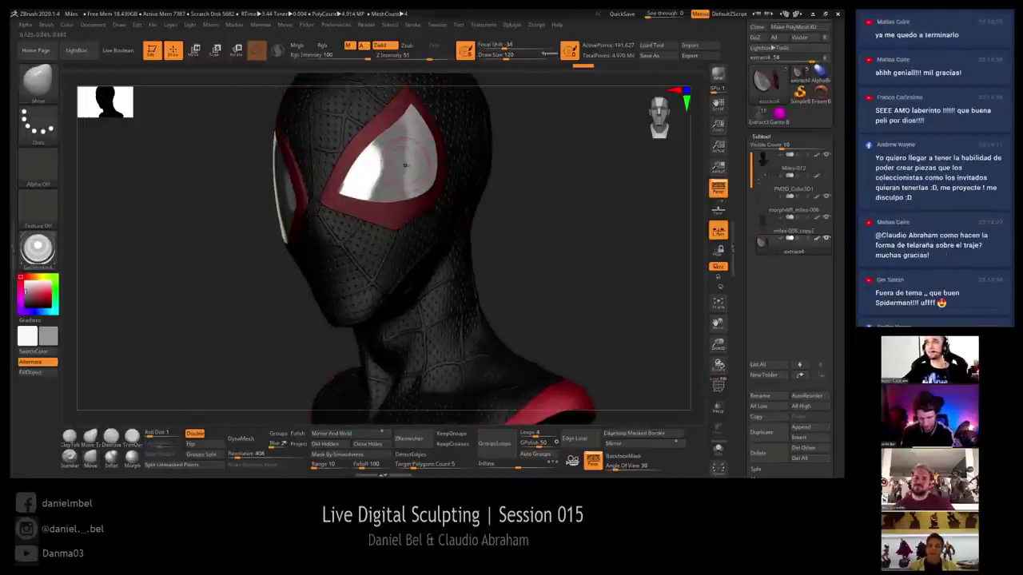
mouse_move(476, 172)
left_mouse_down()
mouse_move(520, 174)
mouse_move(521, 160)
left_mouse_up()
key("shift")
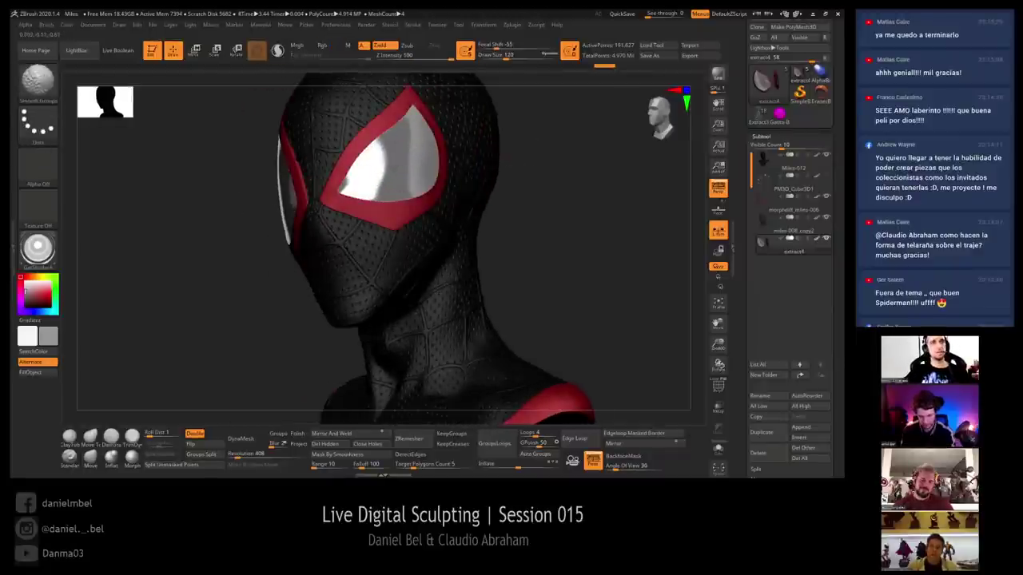
left_click_drag(375, 160, 403, 156, "shift")
mouse_move(352, 179)
left_mouse_down()
mouse_move(427, 174)
mouse_move(395, 133)
mouse_move(403, 150)
left_mouse_up()
key("shift")
left_click_drag(399, 110, 396, 85, "shift")
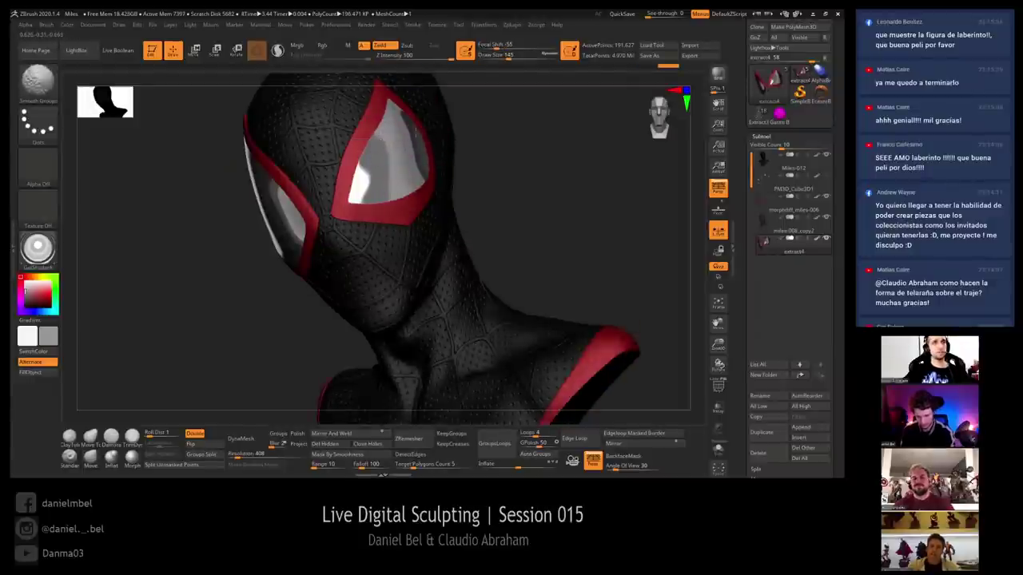
Smooth the lens further with Smooth Groups, reducing the draw size to 87
left_click_drag(464, 119, 302, 201)
mouse_move(469, 167)
left_mouse_down()
mouse_move(528, 171)
mouse_move(396, 179)
left_mouse_up()
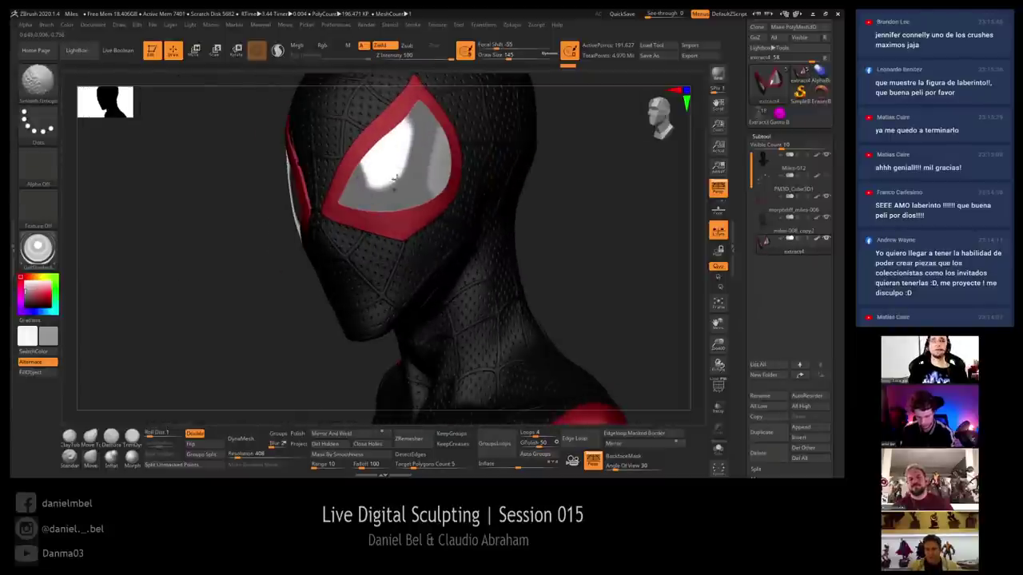
mouse_move(404, 183)
right_mouse_down()
mouse_move(445, 195)
mouse_move(391, 188)
right_mouse_up()
key("s")
left_click_drag(458, 174, 374, 186)
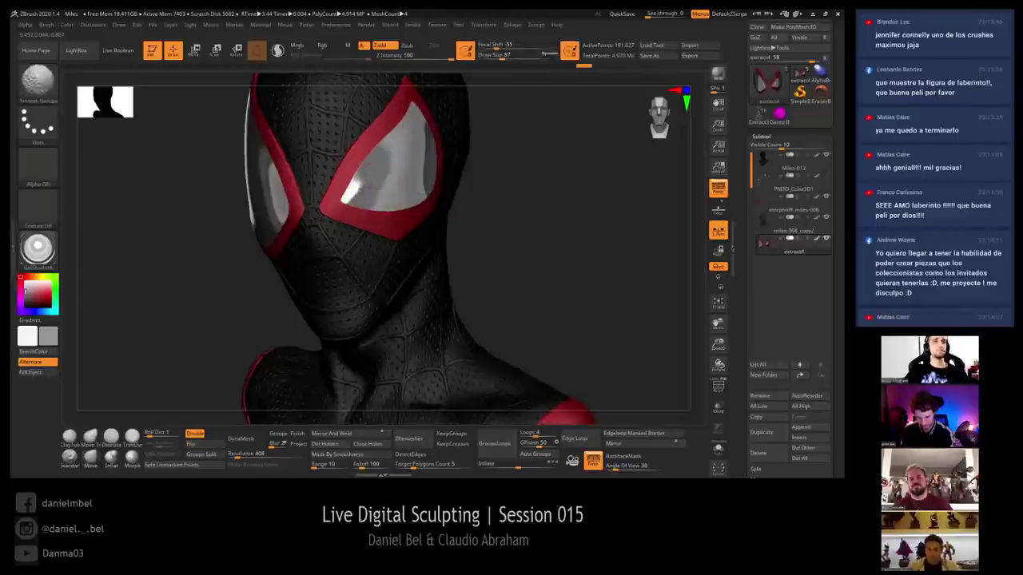
Show the PM3D_Cube3D1 subtool with the spider-sense lines around the head, with the whole bust in view
mouse_move(534, 236)
left_mouse_down("alt")
mouse_move(524, 222)
mouse_move(525, 240)
mouse_move(503, 213)
mouse_move(541, 214)
mouse_move(535, 222)
mouse_move(609, 241)
left_mouse_up("alt")
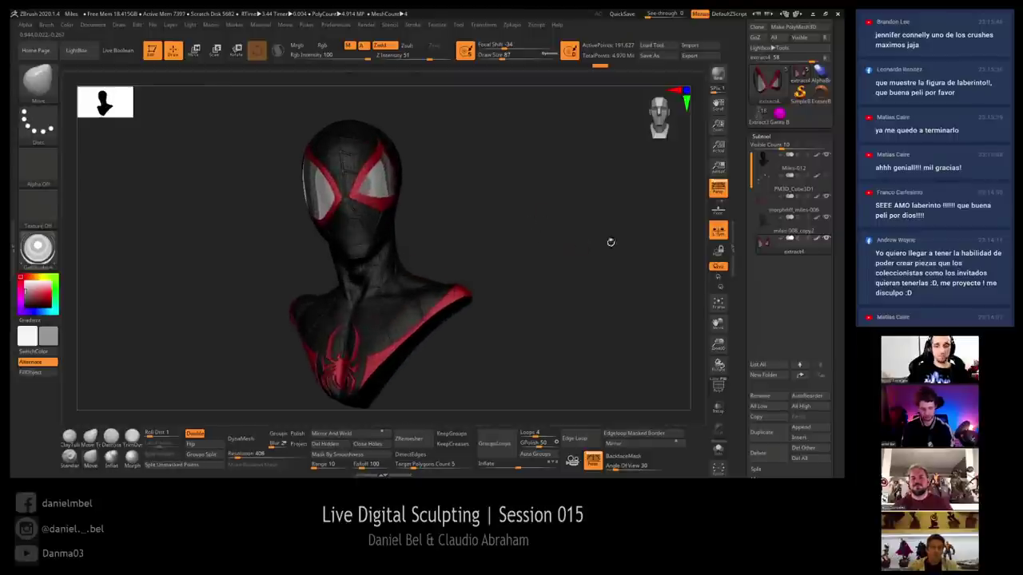
mouse_move(831, 179)
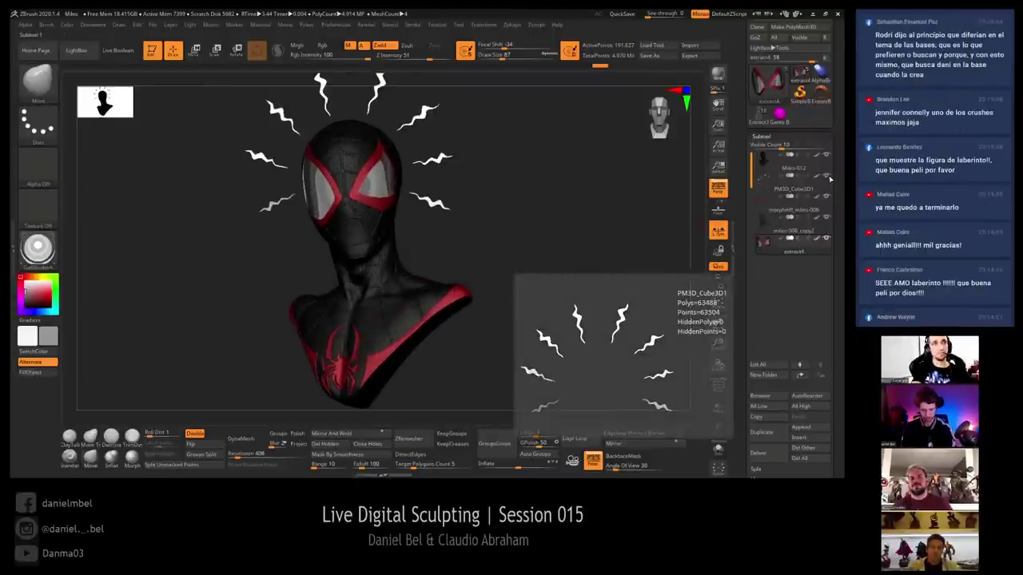
left_click_drag(558, 256, 514, 178)
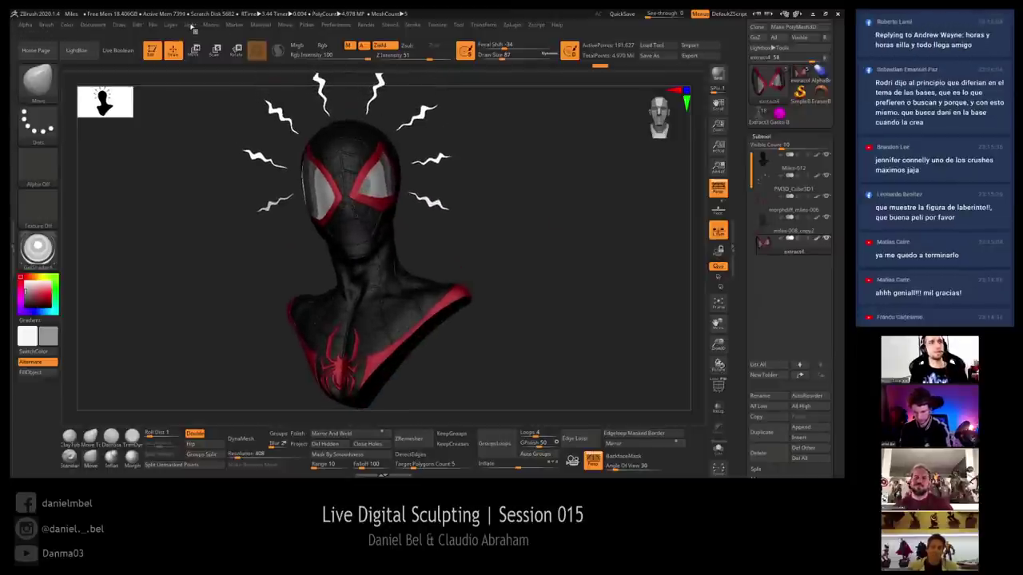
Switch on the second, cyan light with an intensity of 0.625 and open its intensity curve
left_click(192, 24)
left_click(271, 57)
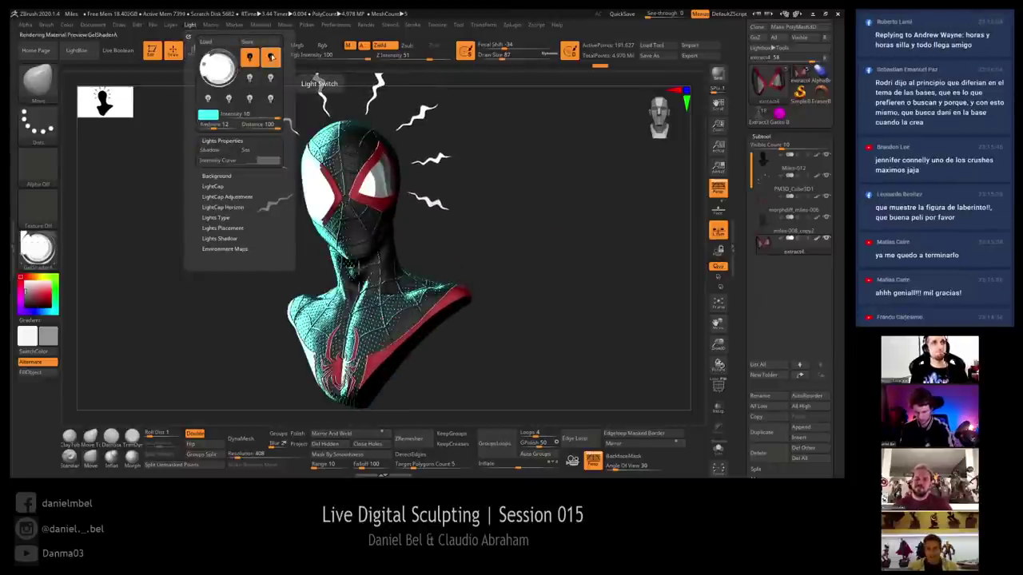
left_click(270, 57)
left_click(271, 56)
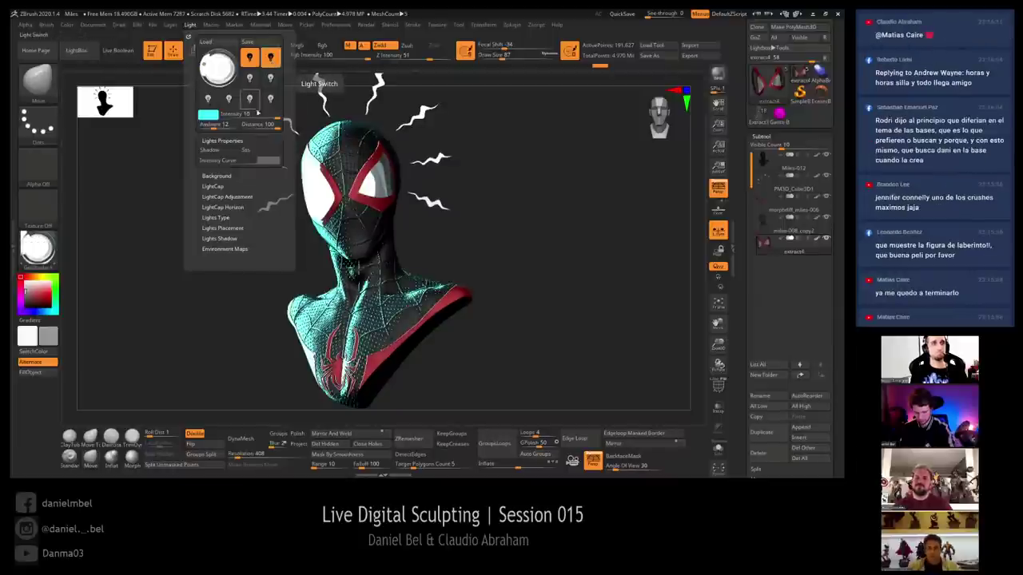
left_click_drag(258, 113, 249, 115)
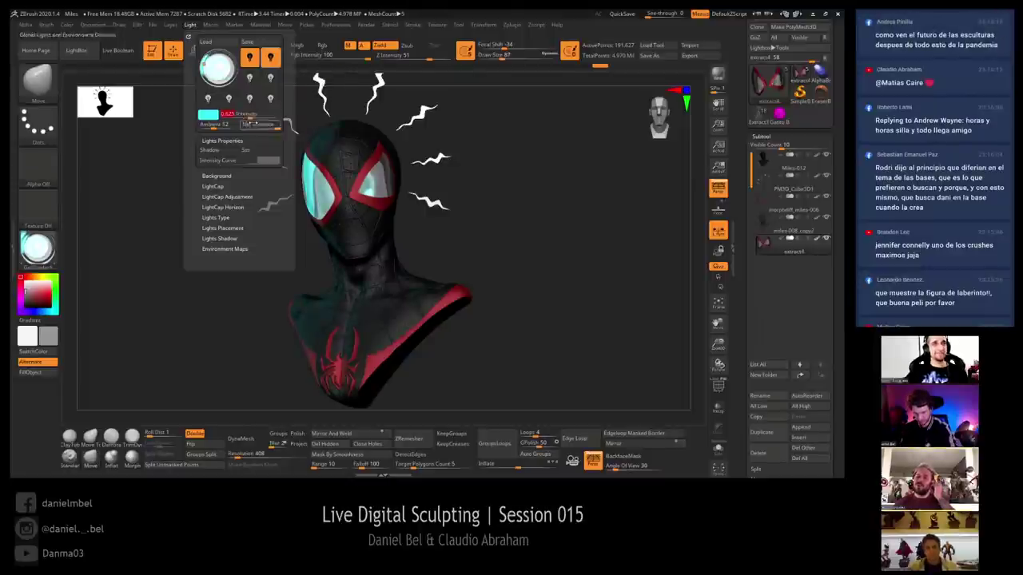
left_click(232, 159)
mouse_move(257, 227)
left_mouse_down()
mouse_move(258, 155)
mouse_move(253, 209)
left_mouse_up()
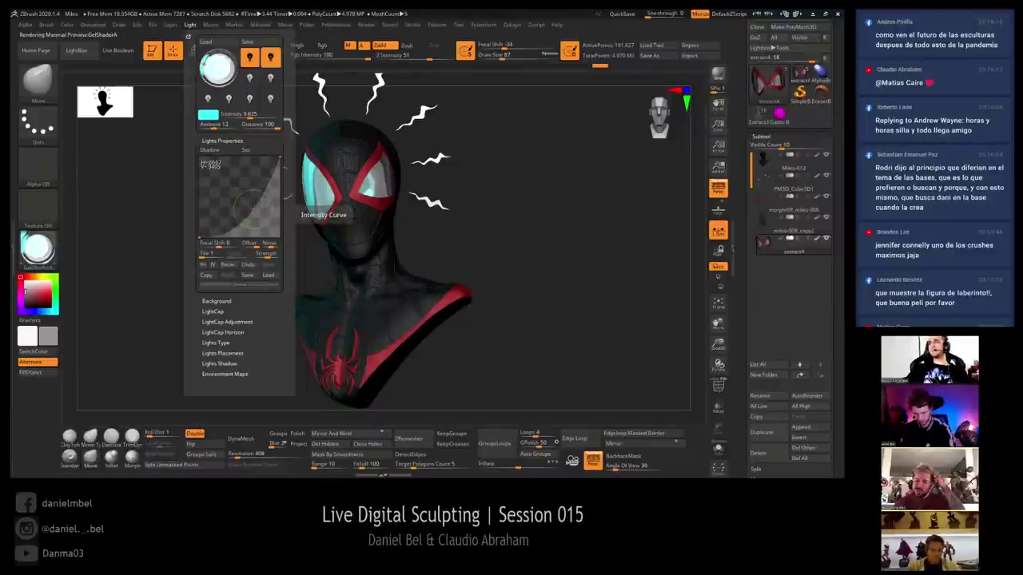
Open the modifier settings of the GelShaderA eye material
left_click(212, 25)
left_click(234, 25)
left_click(261, 25)
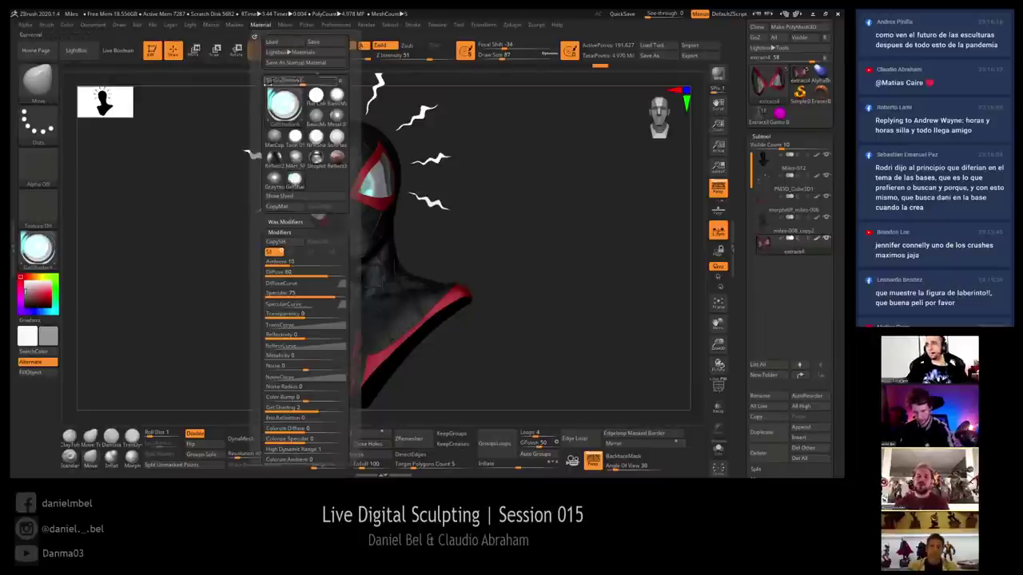
Set the cyan light's intensity to 1.18972
left_click(190, 24)
left_click_drag(240, 114, 254, 115)
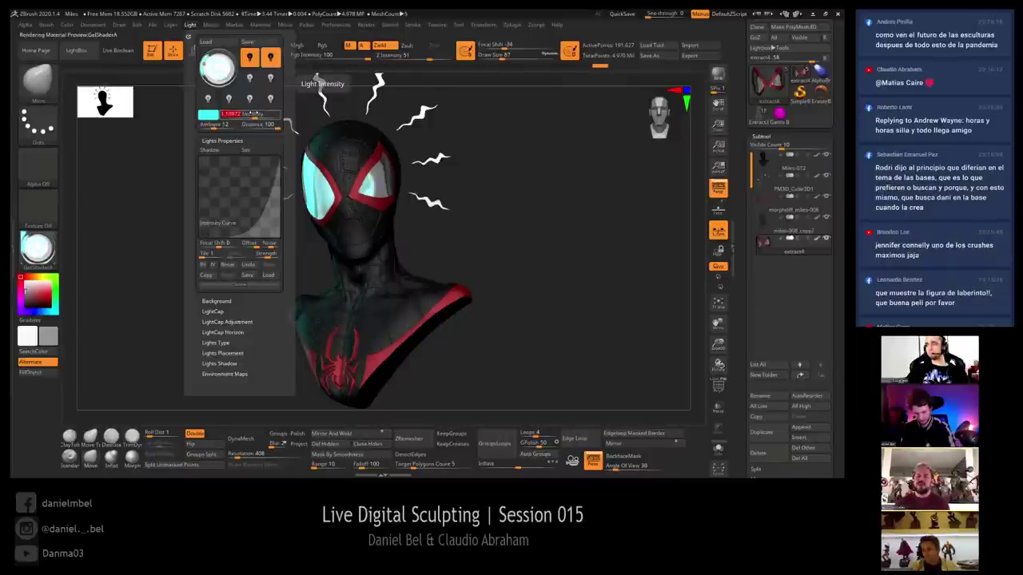
left_click_drag(537, 261, 553, 248)
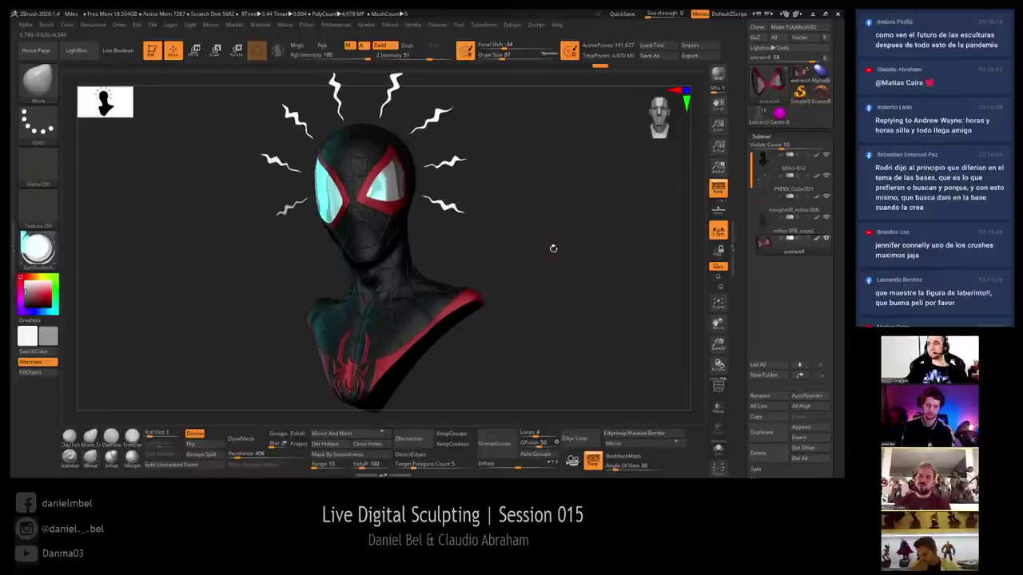
Switch on the blue light and reshape its intensity curve into a concave falloff that rises steeply at the end
left_click(191, 26)
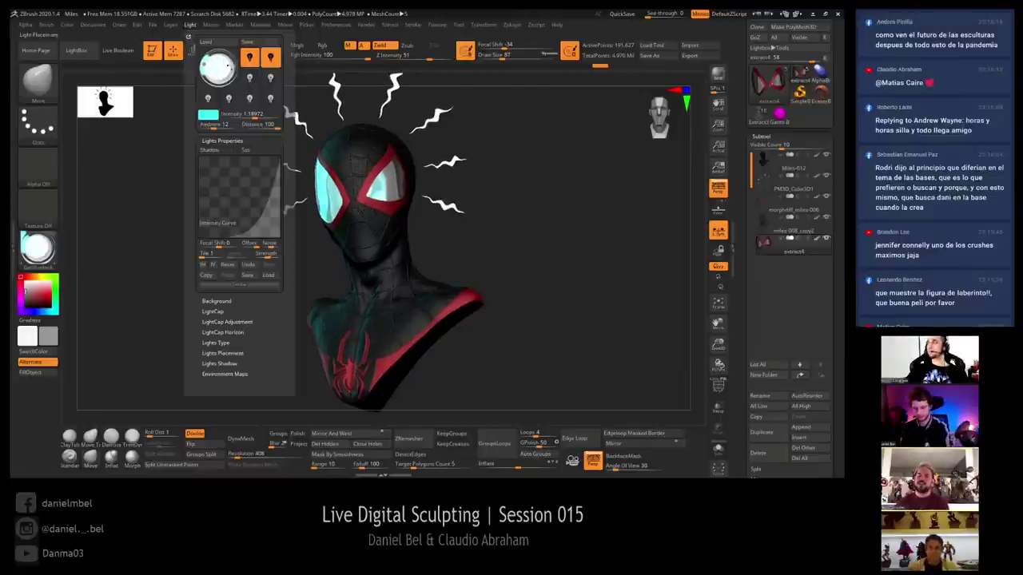
left_click(270, 78)
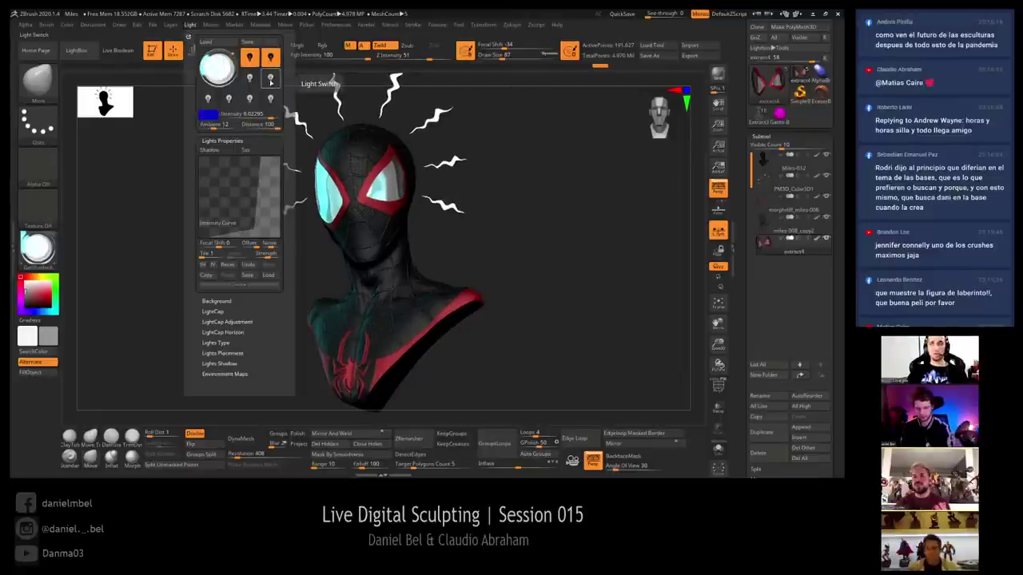
left_click(270, 77)
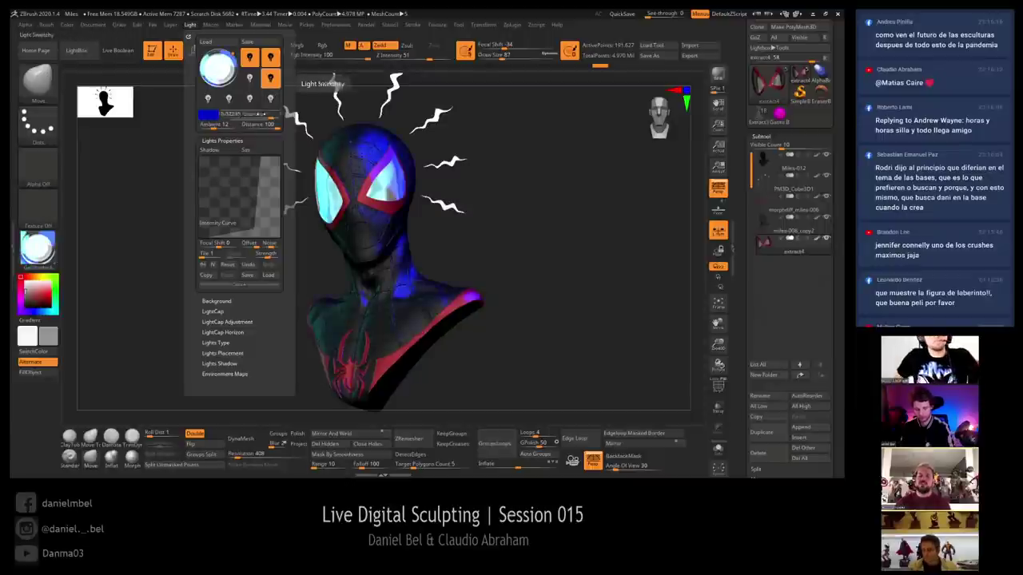
left_click_drag(251, 229, 202, 159)
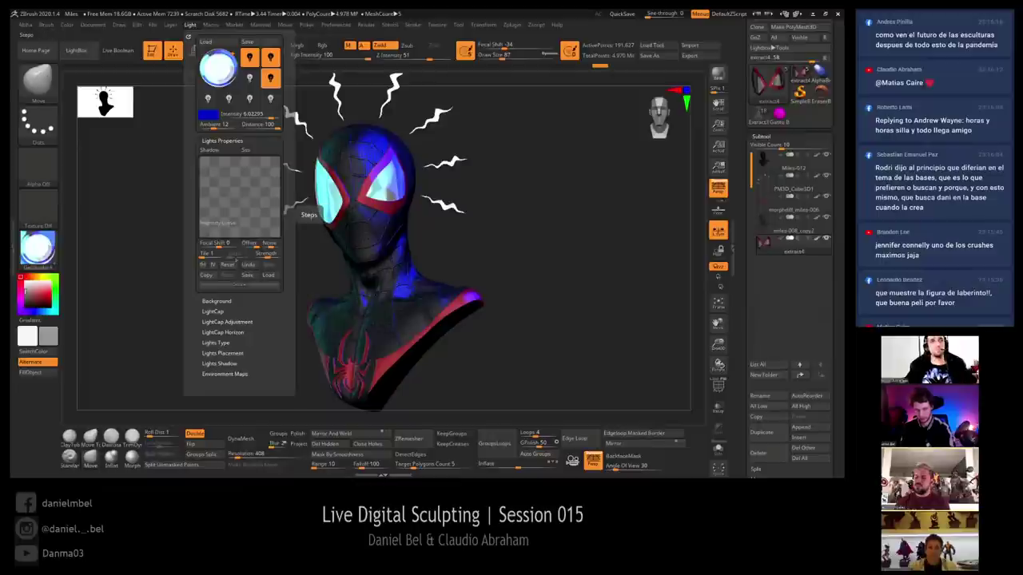
left_click(228, 265)
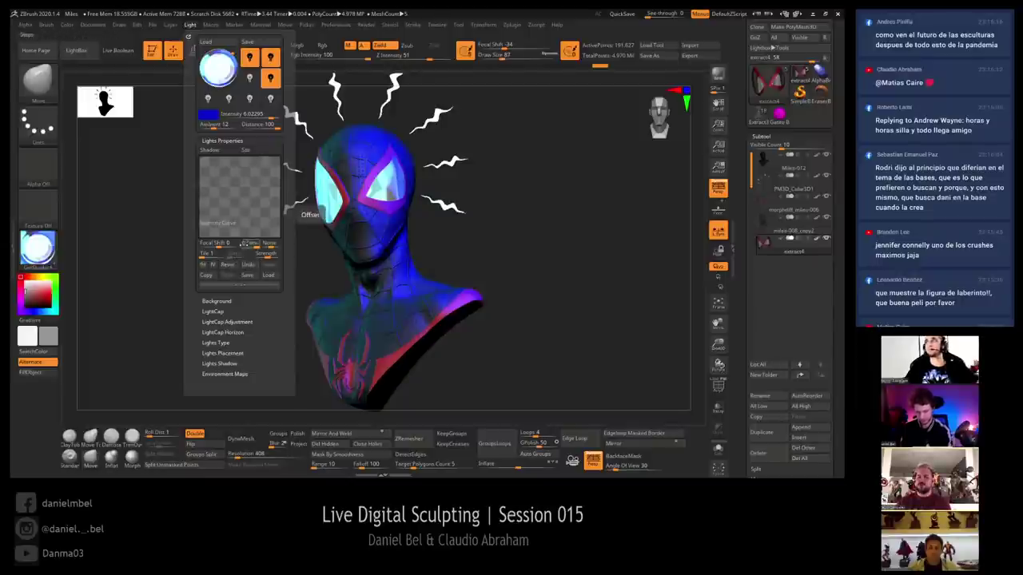
left_click(269, 275)
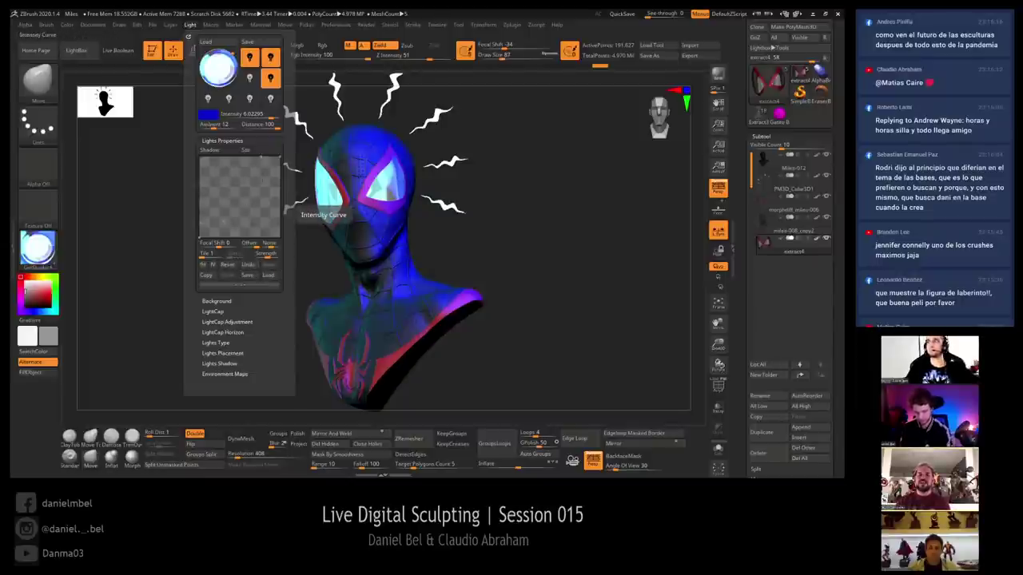
left_click_drag(264, 179, 267, 216)
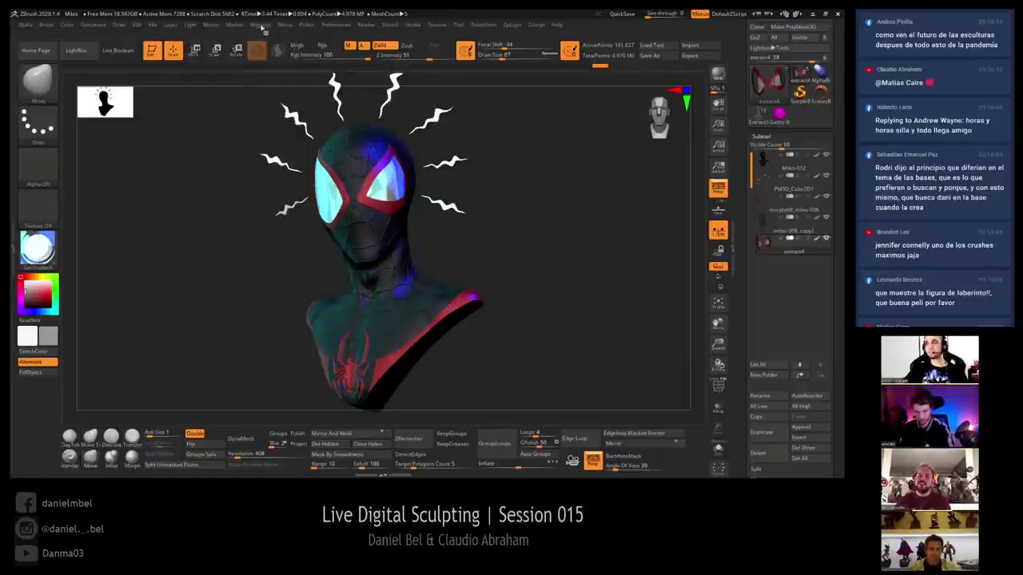
Reposition the blue light slightly further towards the edge of the light placement sphere
mouse_move(190, 25)
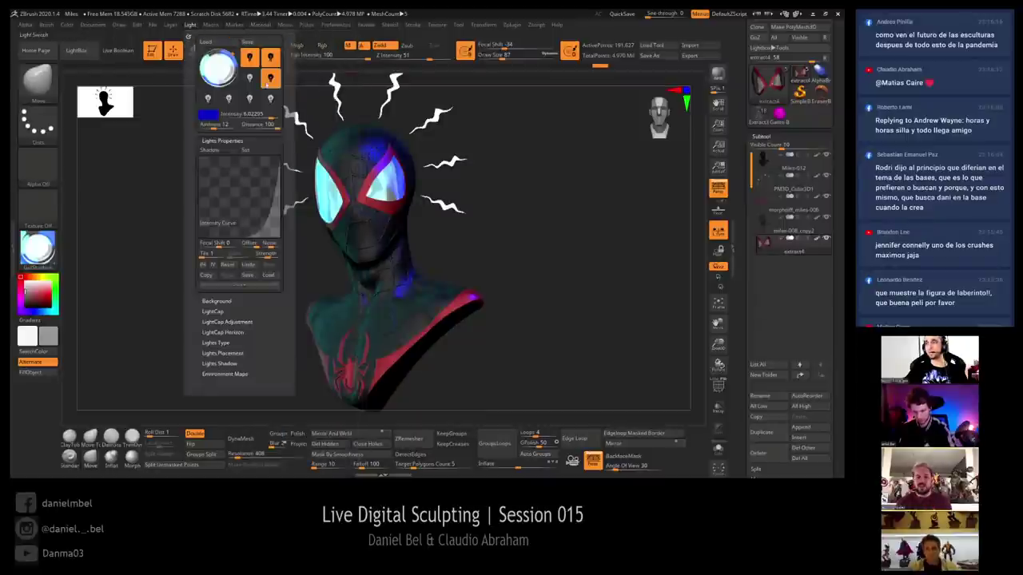
left_click_drag(228, 60, 238, 61)
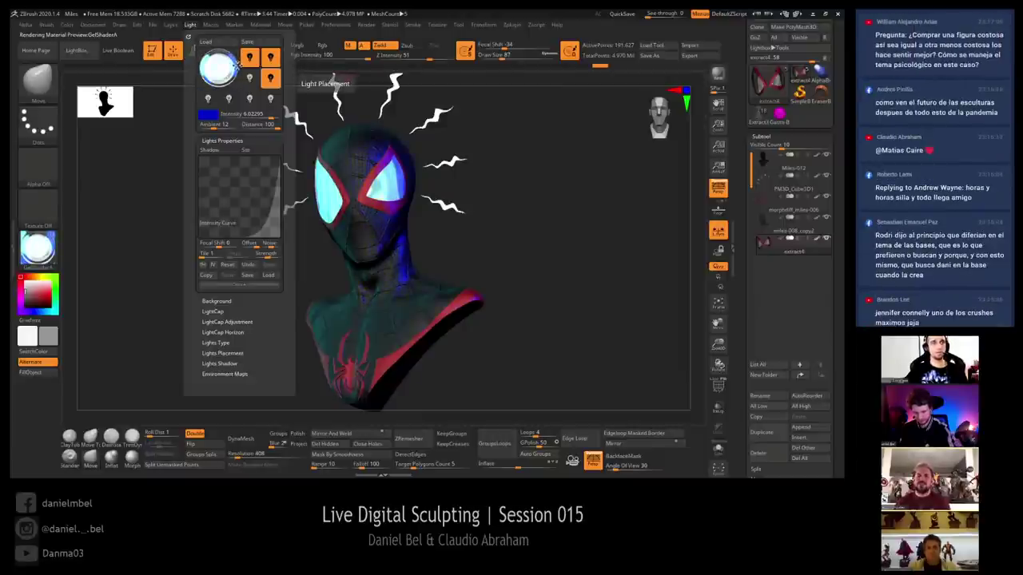
left_click_drag(585, 284, 579, 268)
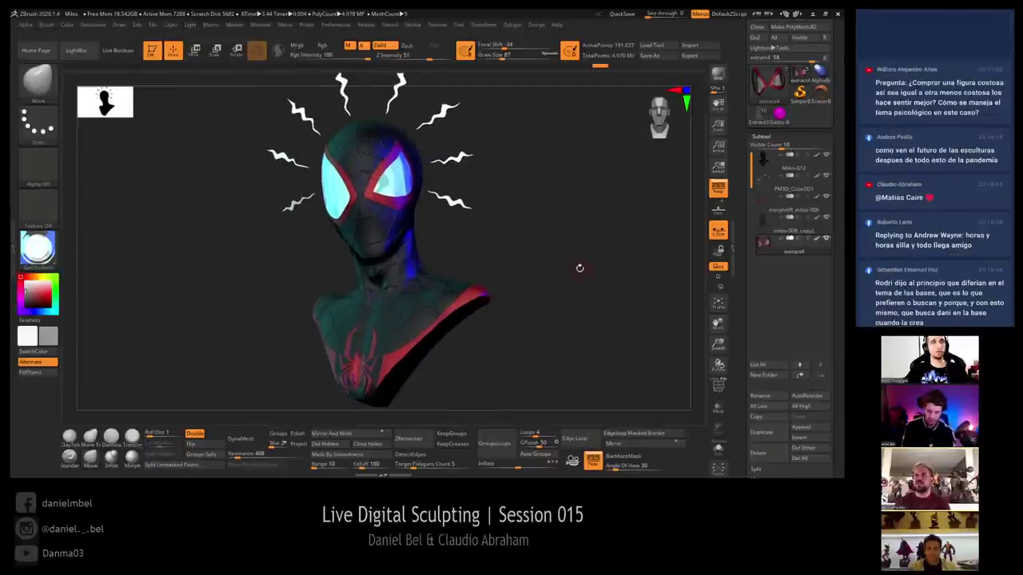
Lower the blue light's intensity to 2.84229
left_click(190, 26)
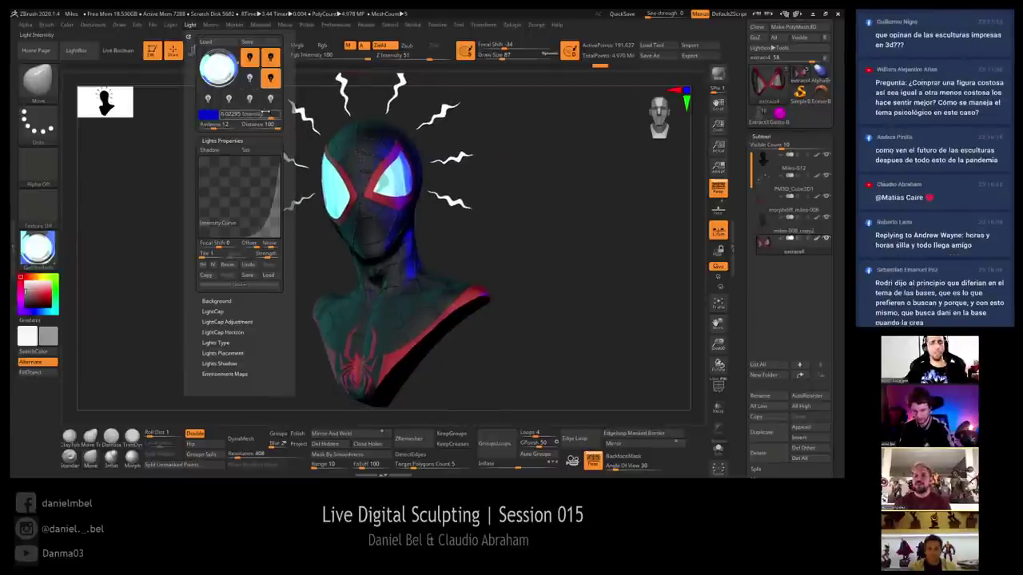
left_click(264, 114)
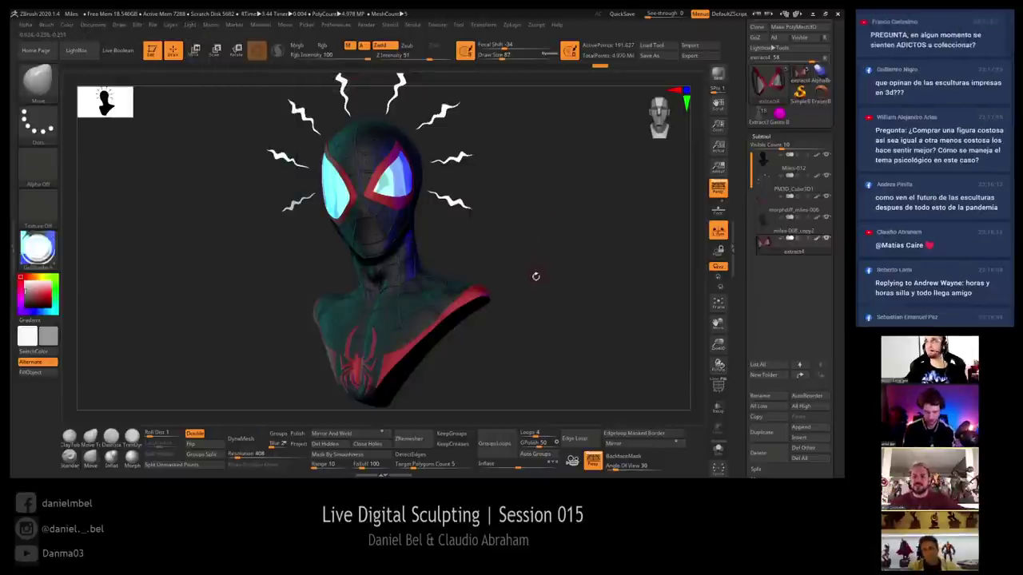
left_click_drag(534, 276, 510, 306)
left_click_drag(511, 306, 569, 311, "alt")
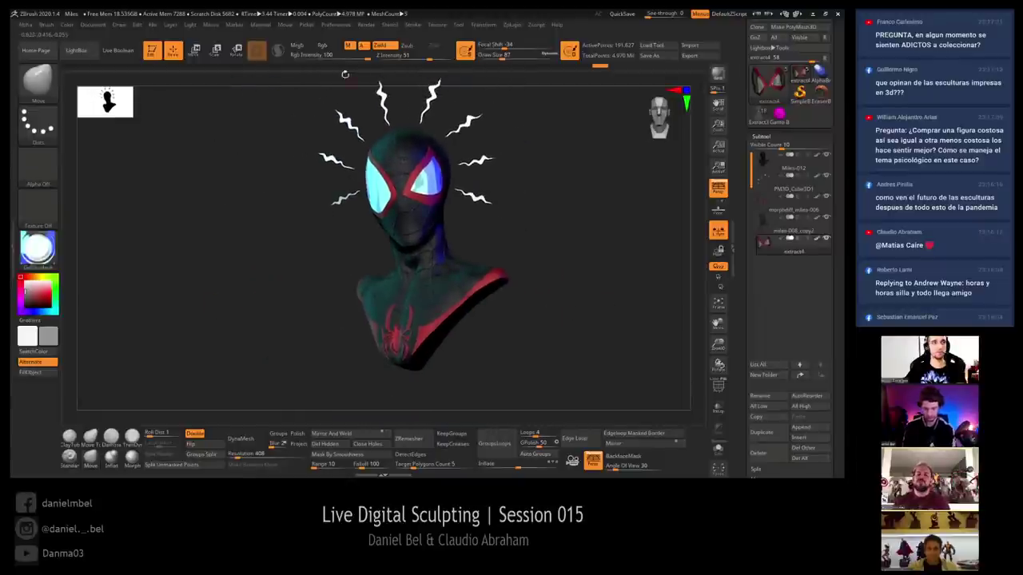
left_click_drag(548, 227, 391, 224, "alt")
Show only the used materials and set the GelShaderA material's specular to 52
left_click(260, 24)
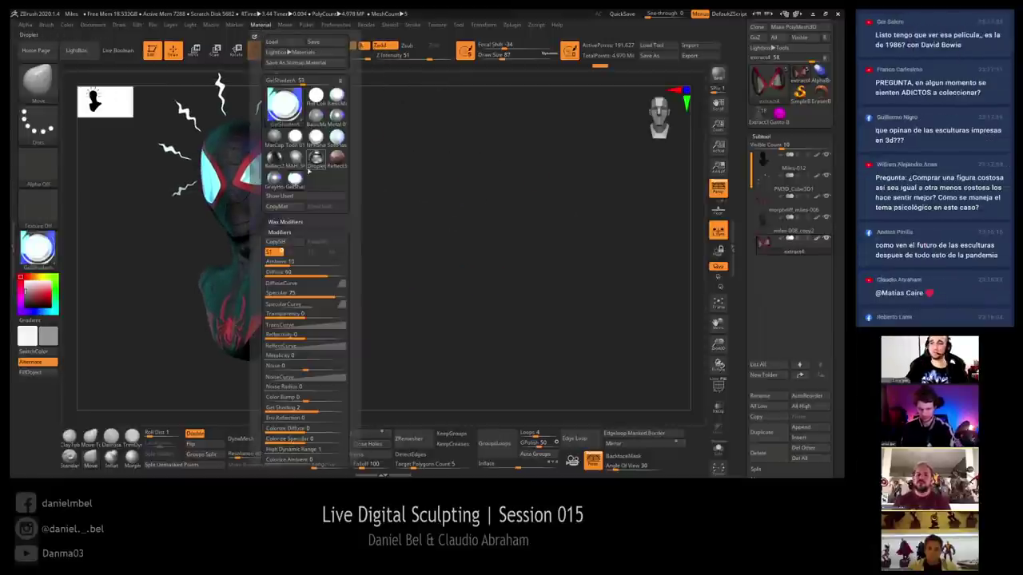
left_click(288, 195)
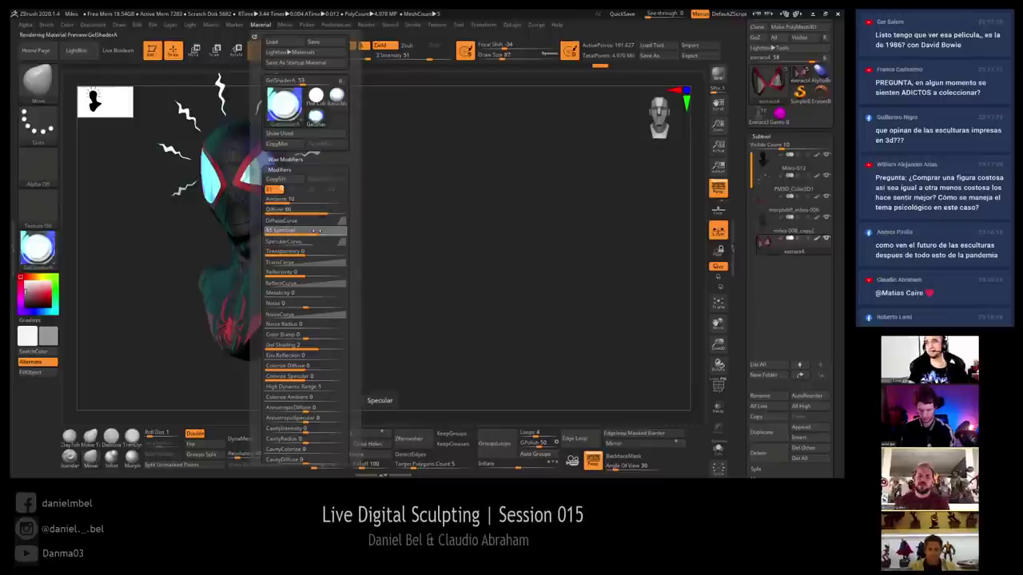
left_click_drag(317, 231, 314, 231)
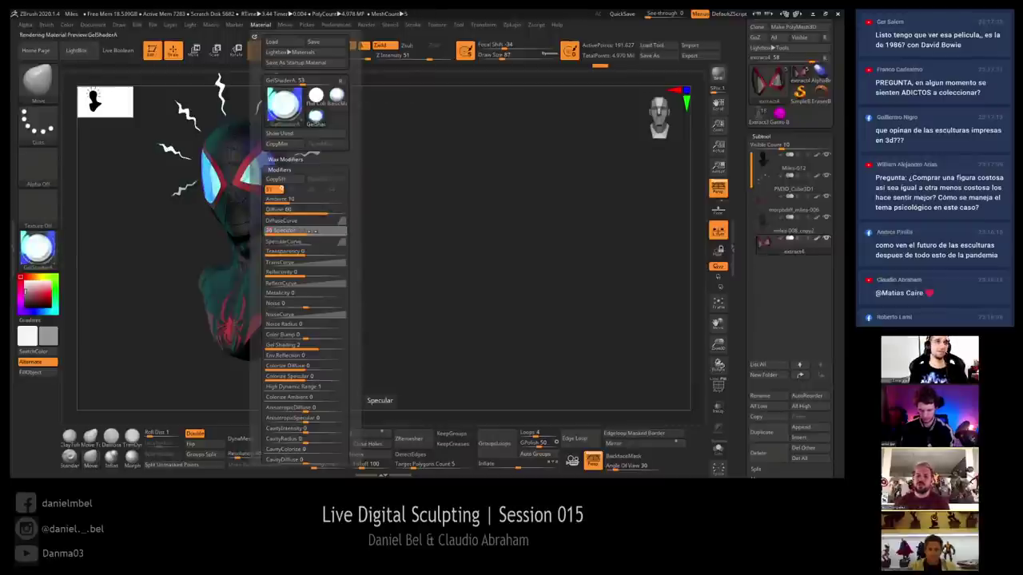
Reshape the GelShaderA material's diffuse curve and lower its diffuse amount slightly
left_click(304, 221)
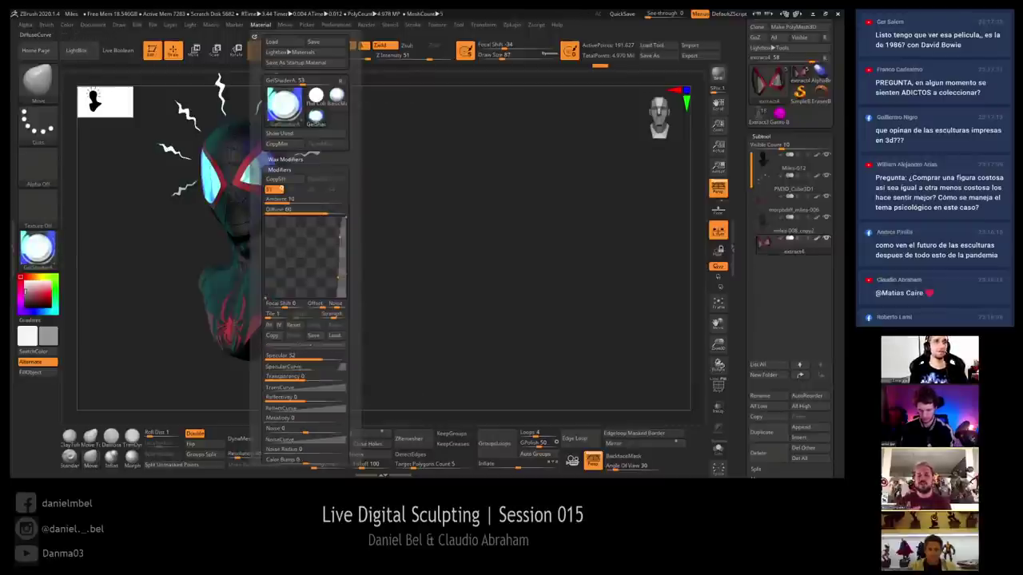
mouse_move(338, 277)
left_mouse_down()
mouse_move(323, 261)
mouse_move(330, 275)
left_mouse_up()
mouse_move(325, 212)
left_mouse_down()
mouse_move(265, 200)
mouse_move(315, 208)
left_mouse_up()
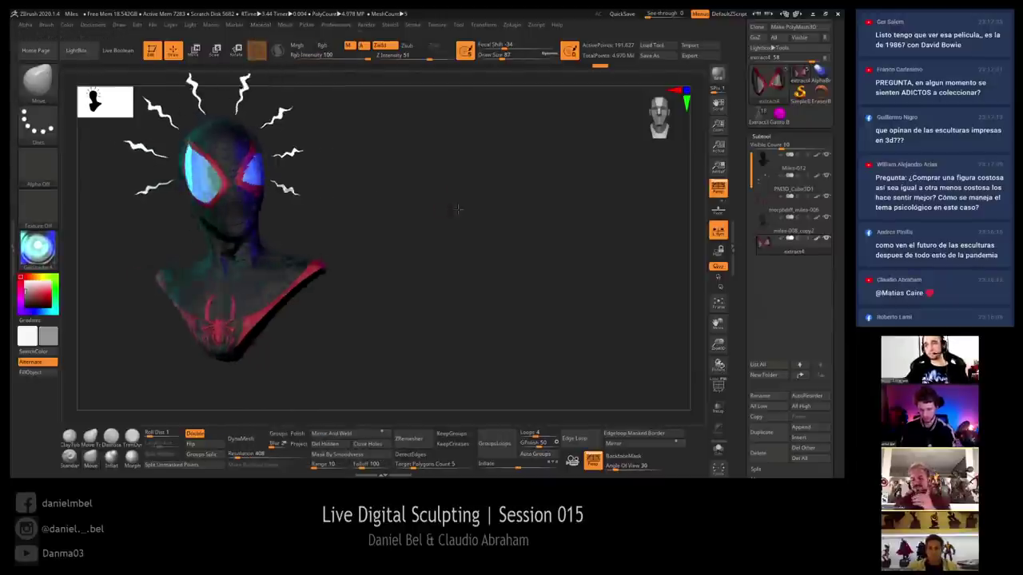
Lower the global ambient light intensity to 5
mouse_move(457, 209)
left_mouse_down()
mouse_move(539, 229)
mouse_move(537, 251)
mouse_move(542, 226)
mouse_move(543, 239)
left_mouse_up()
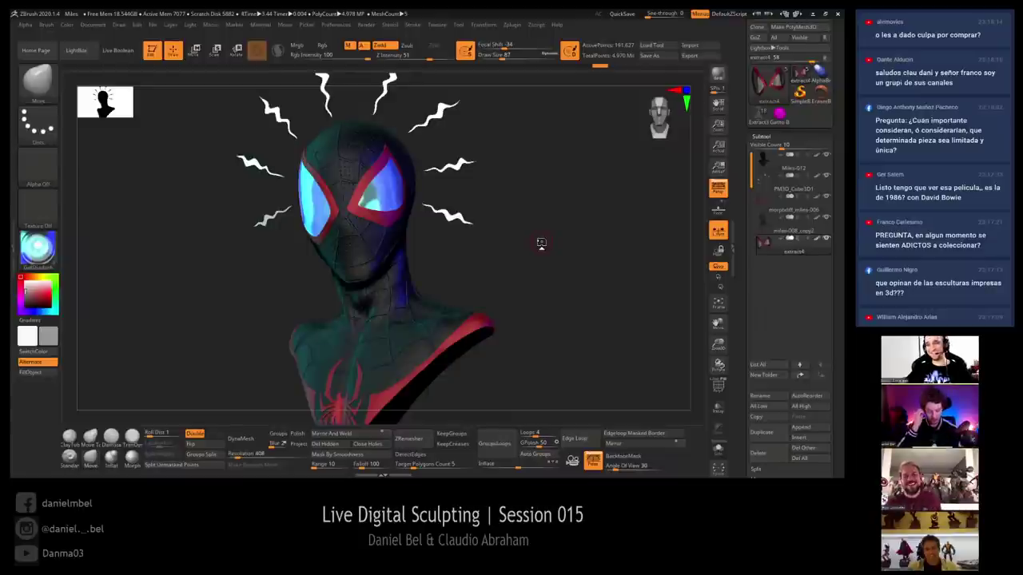
left_click_drag(559, 307, 559, 310)
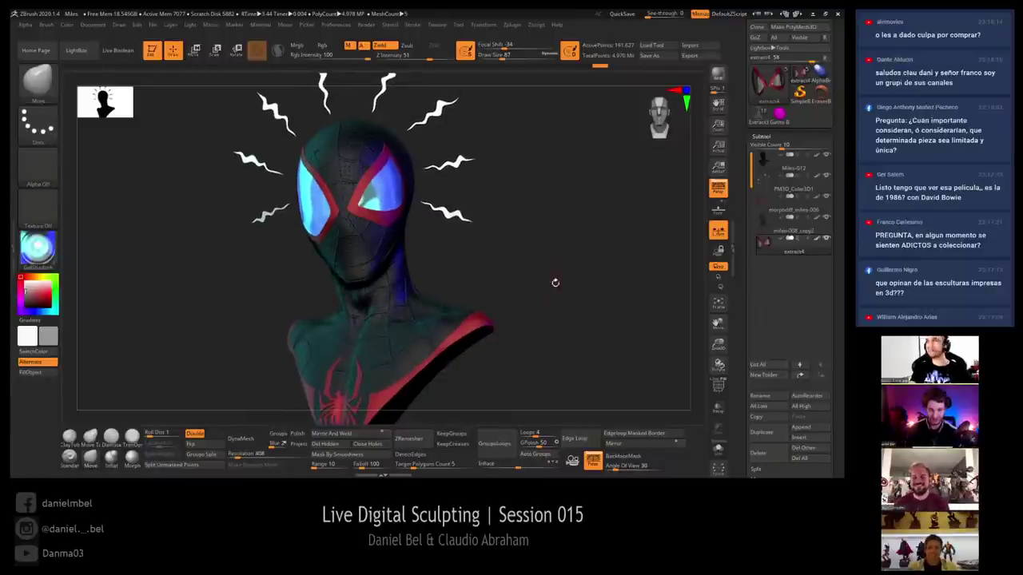
left_click_drag(472, 280, 519, 285)
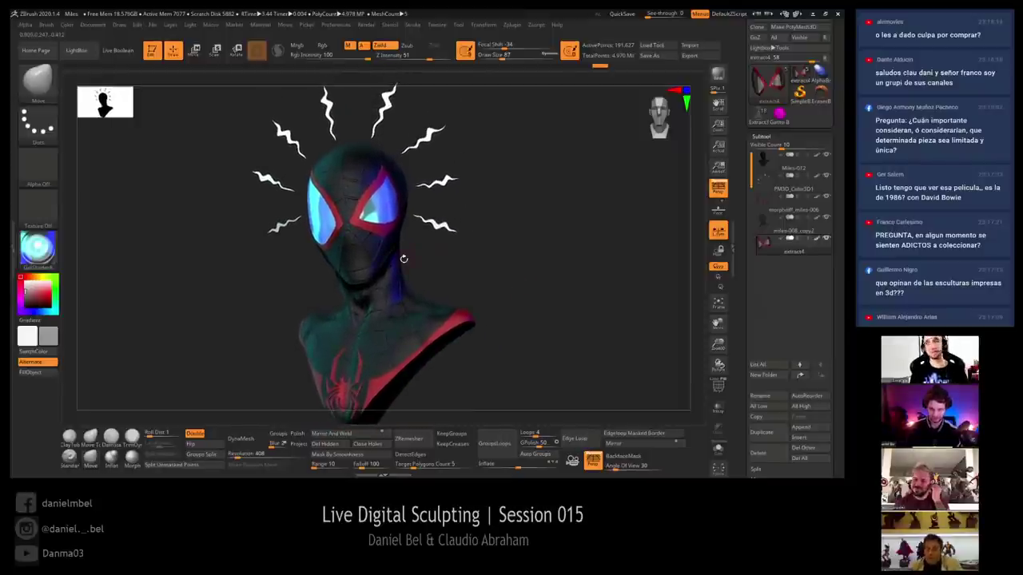
left_click_drag(498, 245, 493, 245)
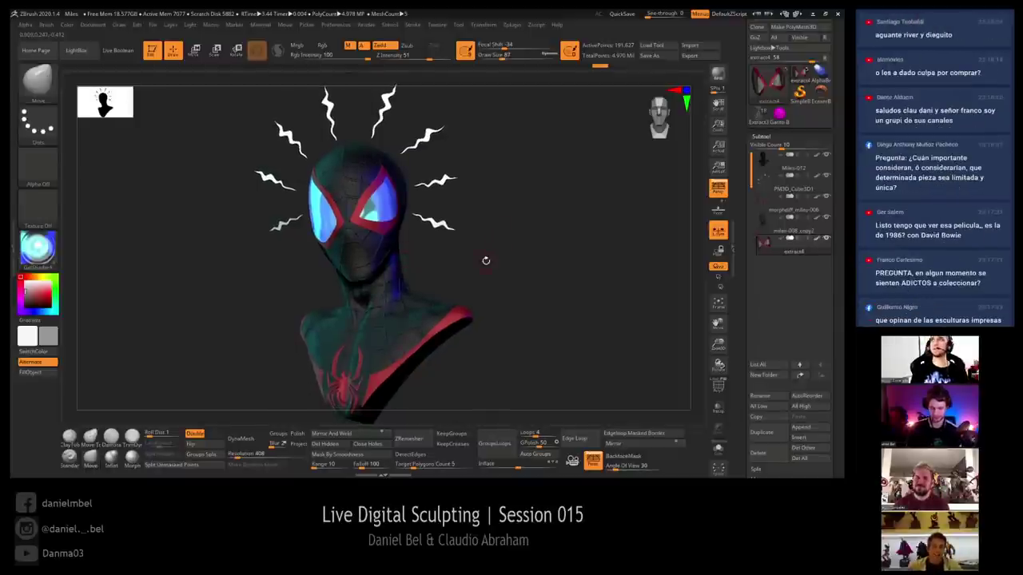
left_click(194, 27)
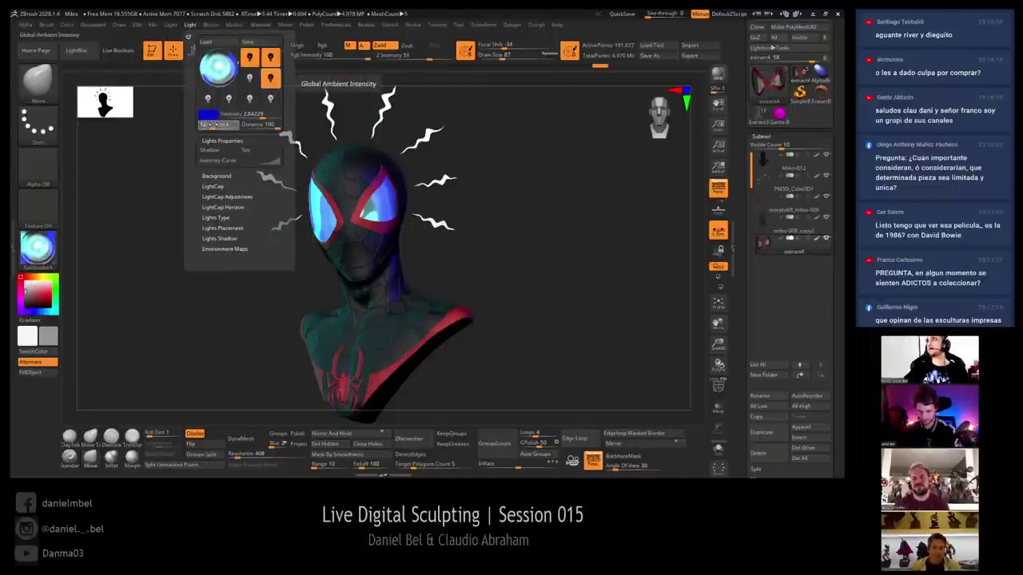
left_click_drag(212, 125, 209, 125)
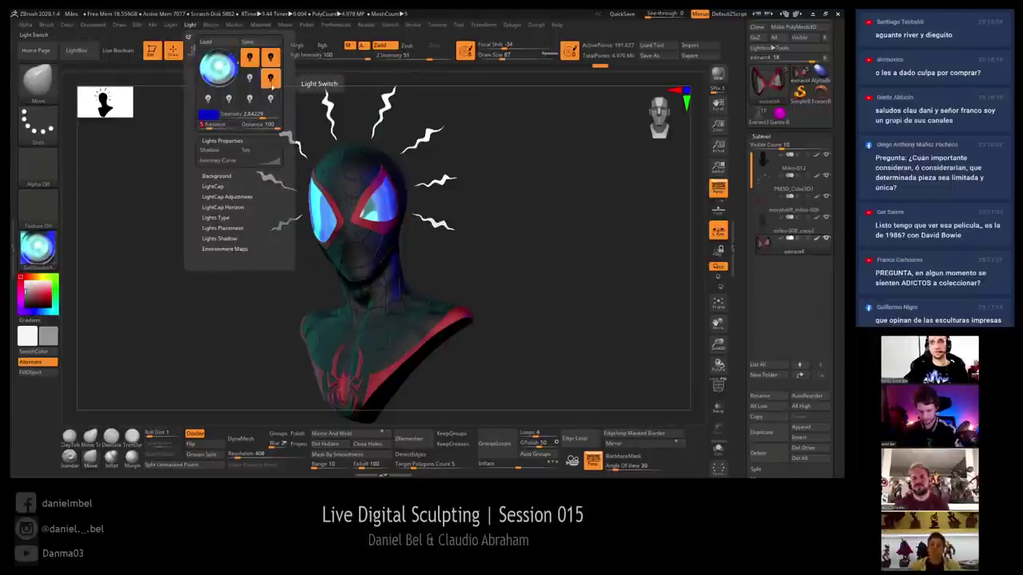
left_click(271, 83)
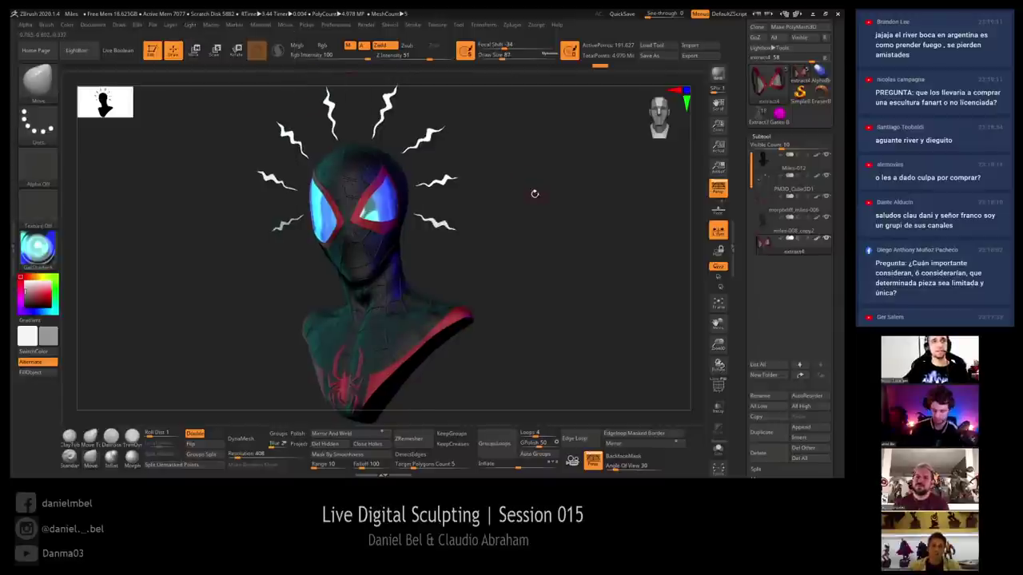
Select the white light, test it on the bust, and bend its intensity curve into a concave falloff
left_click(190, 24)
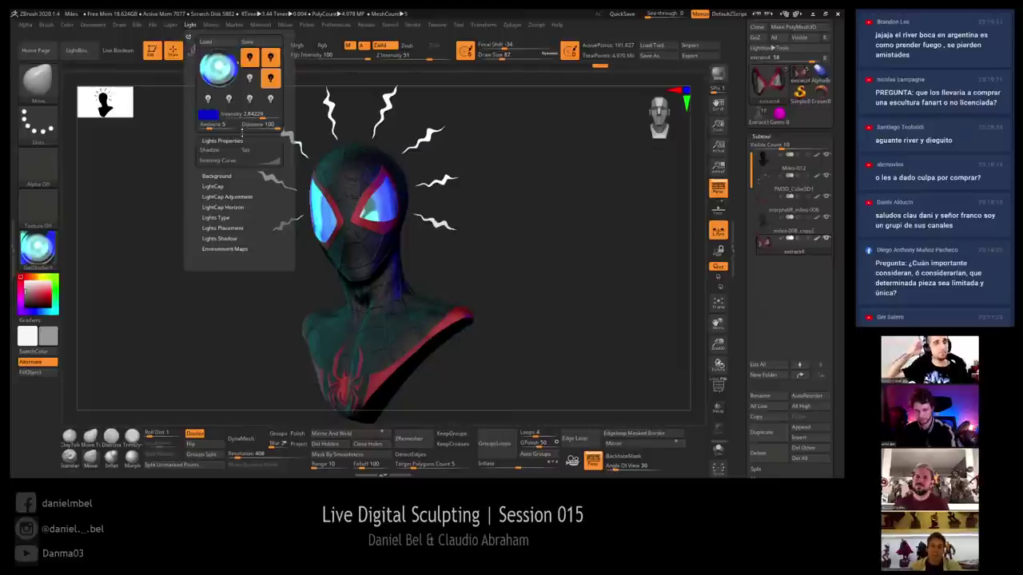
left_click(268, 100)
left_click(268, 100)
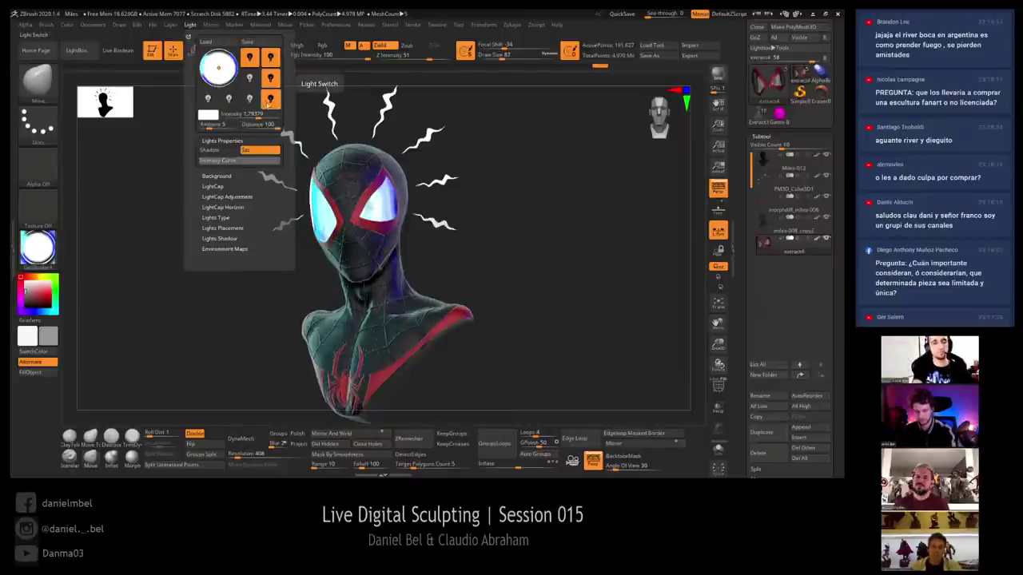
left_click(269, 100)
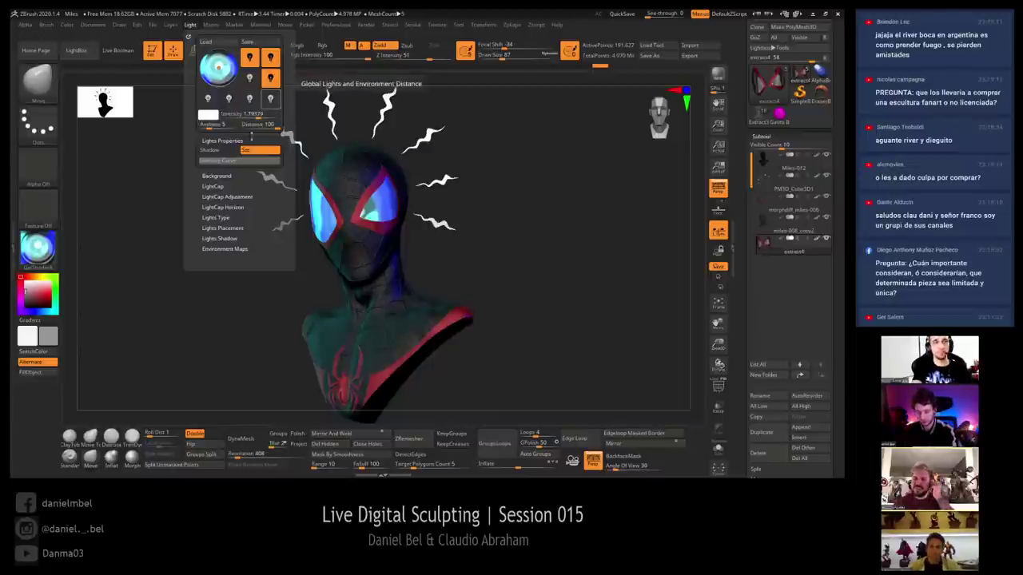
left_click(234, 160)
left_click_drag(200, 164, 201, 238)
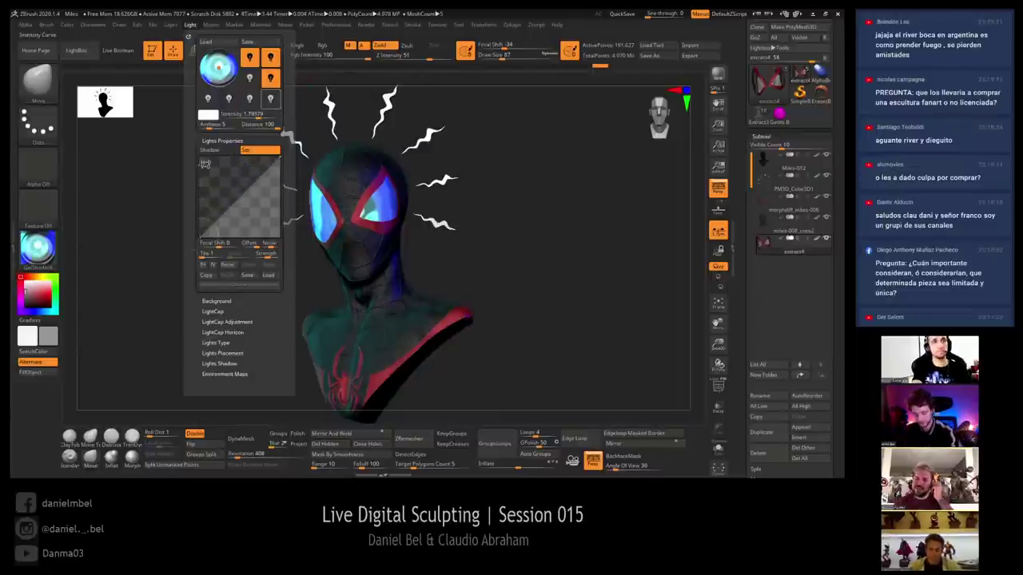
mouse_move(250, 197)
left_mouse_down()
mouse_move(262, 219)
mouse_move(257, 211)
left_mouse_up()
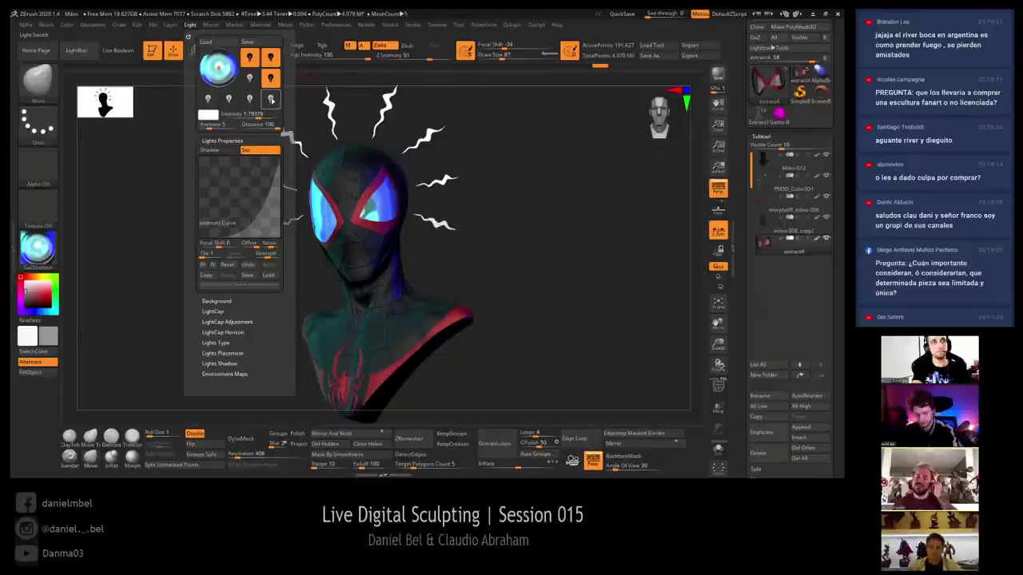
Switch on the white light and steepen its intensity curve so it catches only the bust's edges
left_click(271, 100)
left_click(271, 99)
left_click(271, 99)
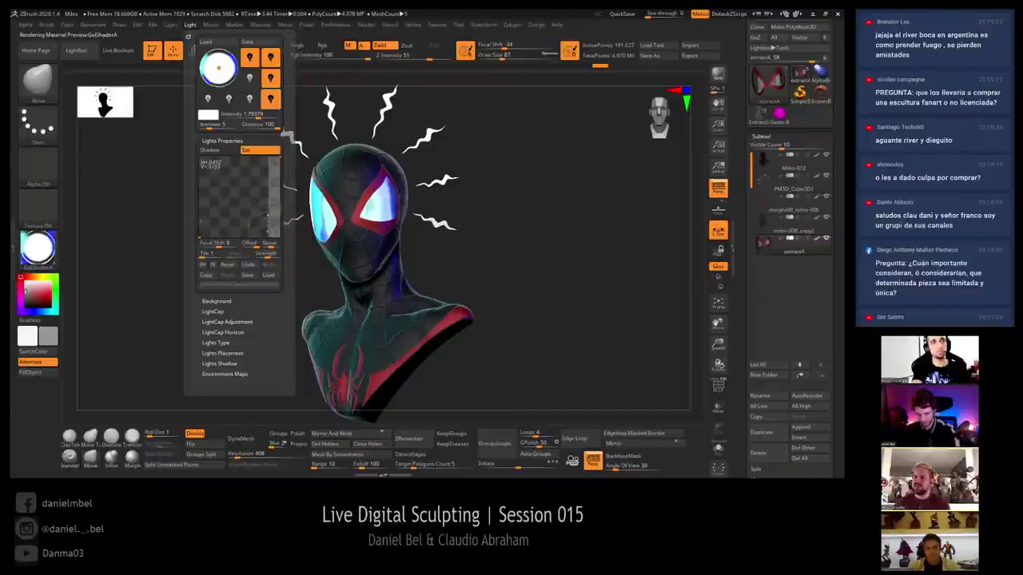
left_click_drag(267, 214, 265, 223)
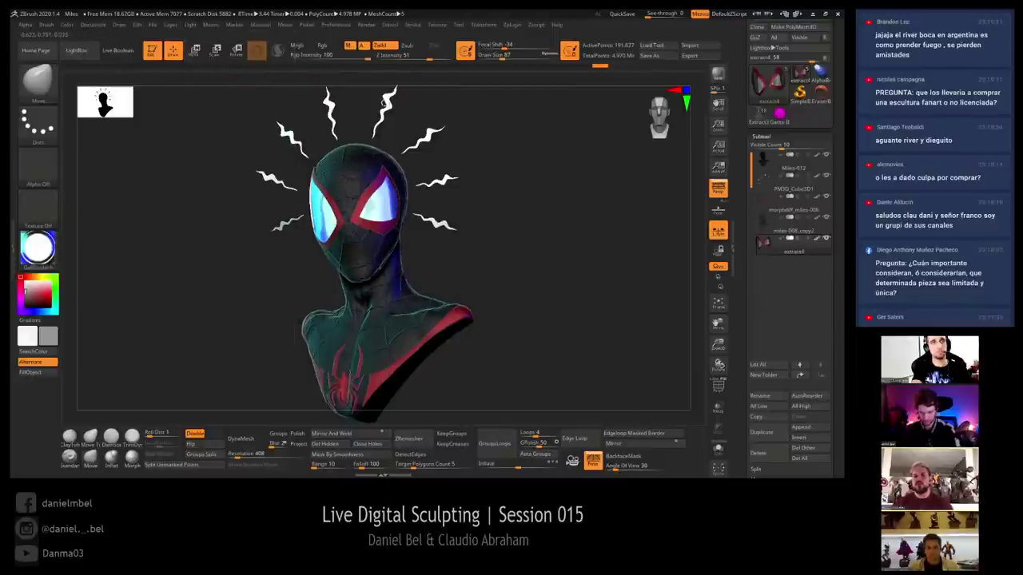
left_click_drag(539, 253, 541, 285)
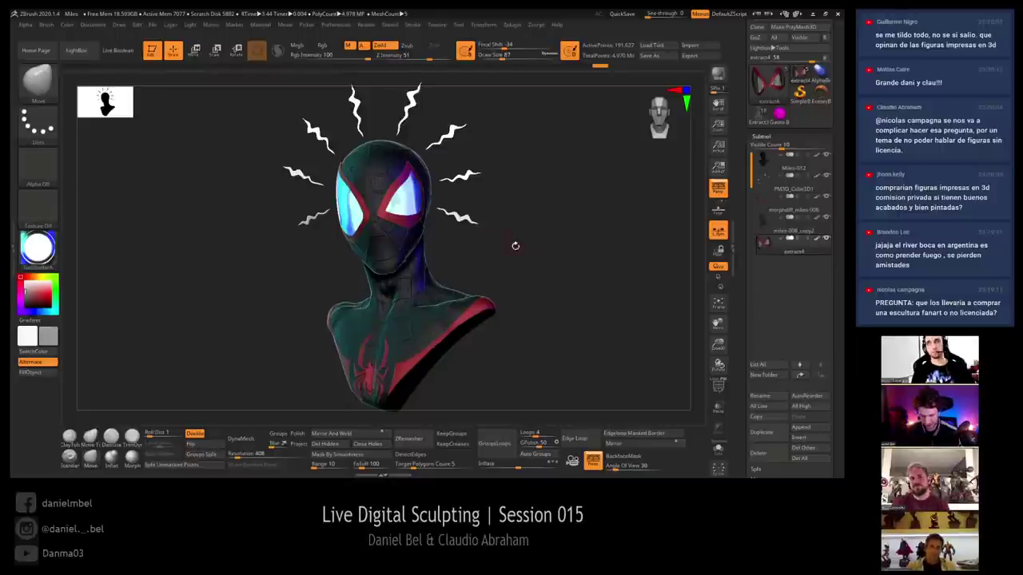
Switch on another white light for the bust and bend its intensity curve into a steep concave falloff
left_click_drag(536, 269, 525, 265)
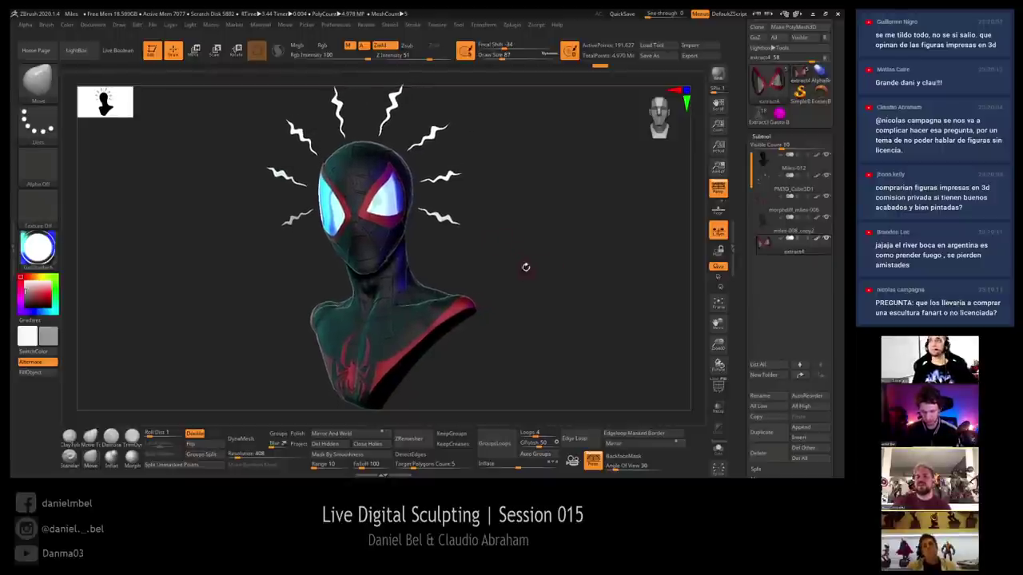
left_click(233, 25)
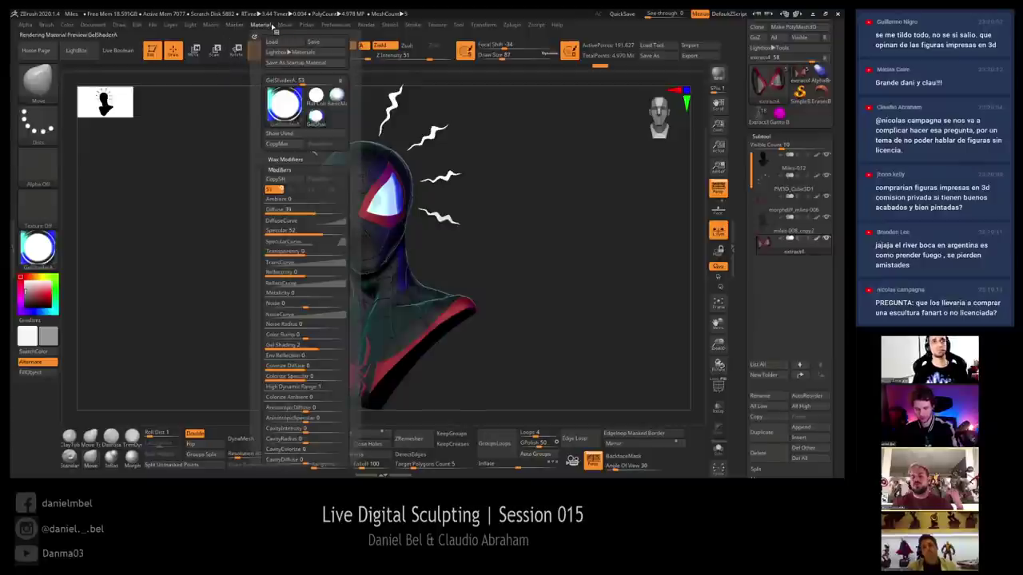
mouse_move(190, 25)
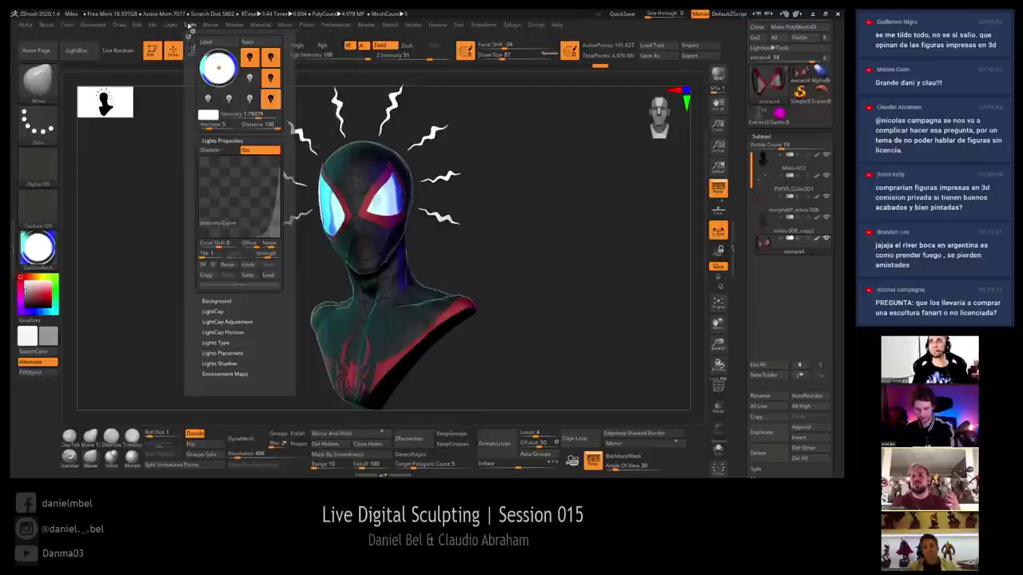
left_click(250, 97)
left_click(249, 98)
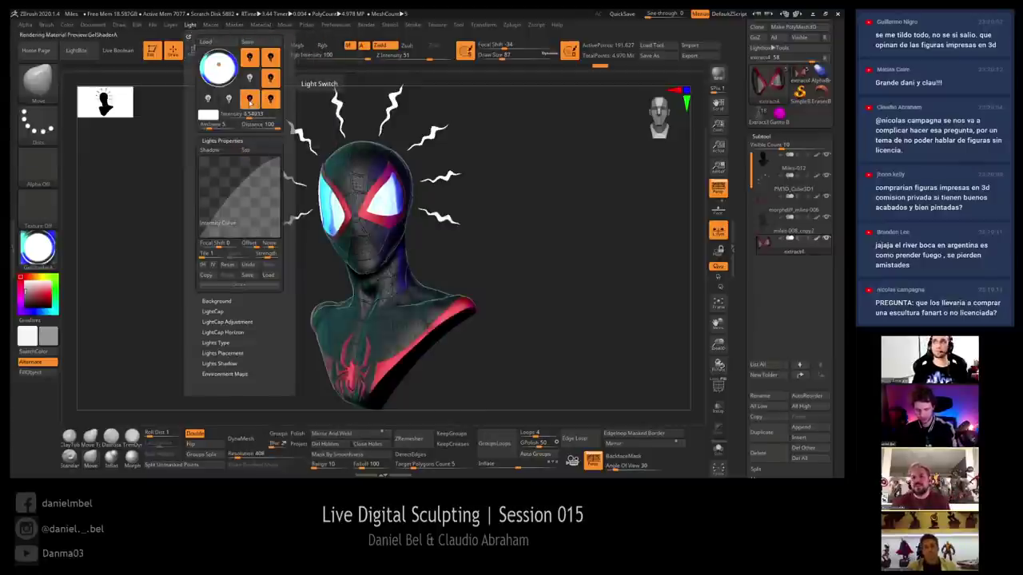
left_click_drag(241, 184, 263, 219)
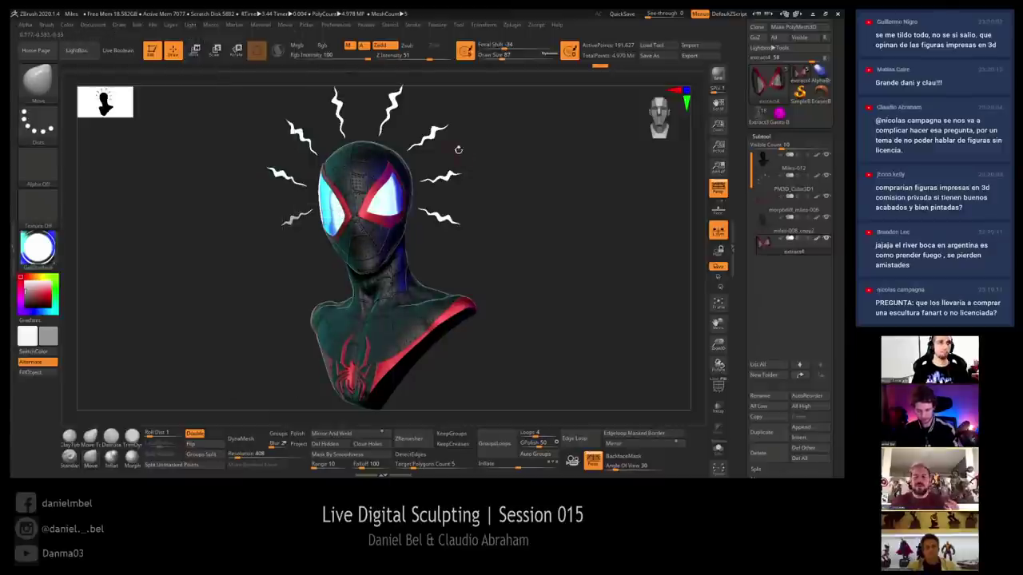
left_click(190, 25)
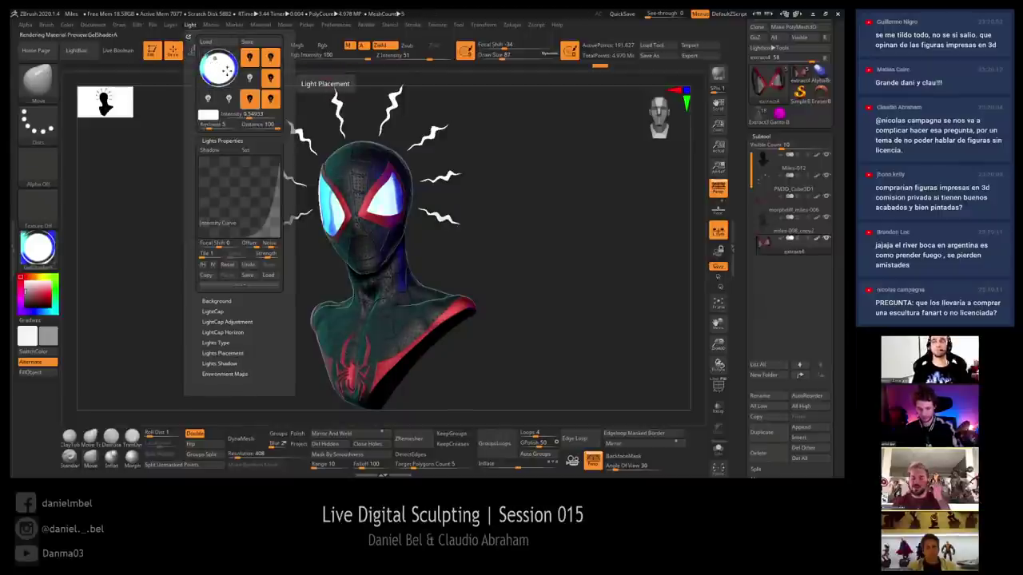
mouse_move(307, 26)
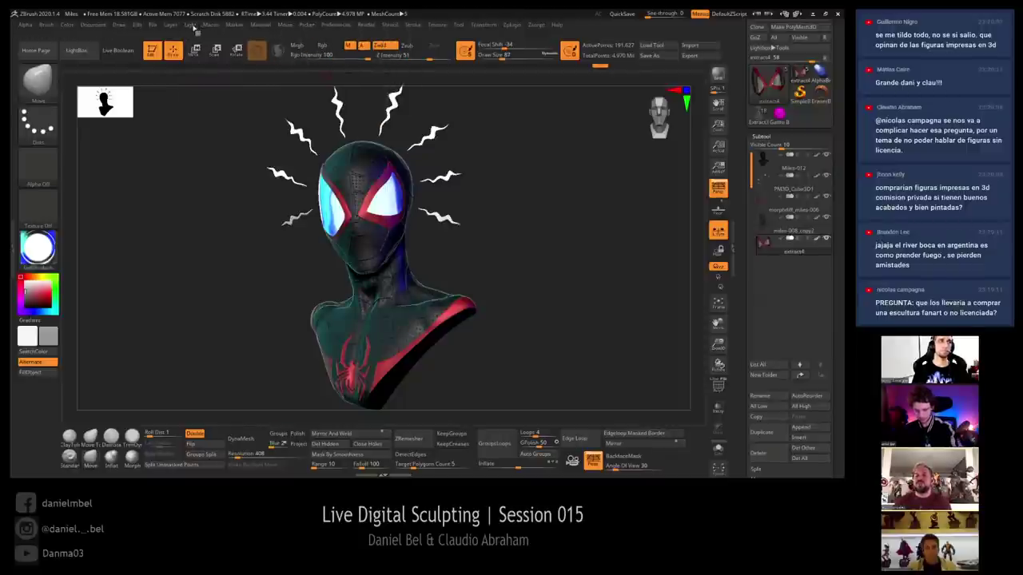
Select the cyan light and bend its straight intensity curve into a concave falloff
mouse_move(193, 28)
left_click(271, 63)
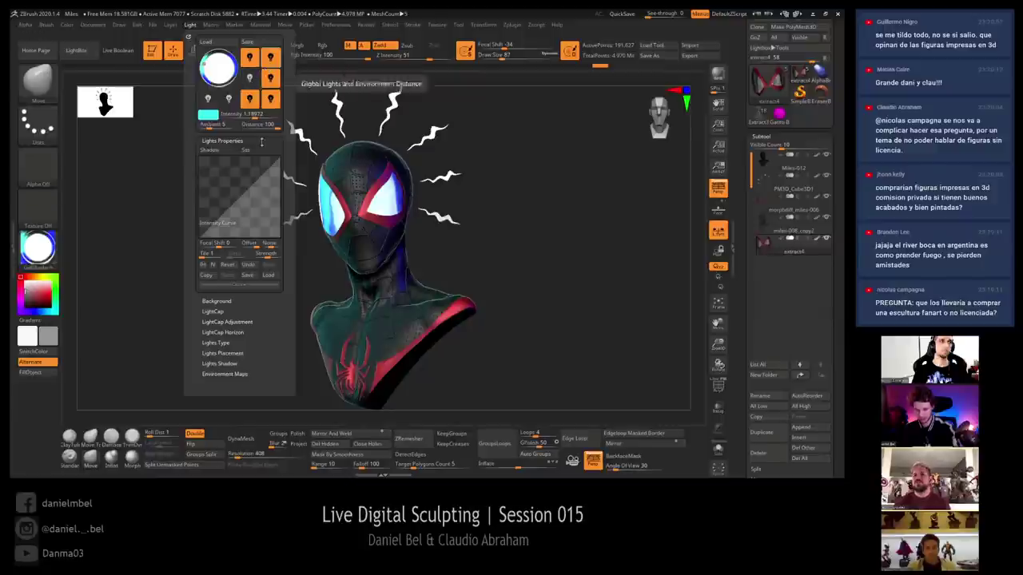
left_click_drag(261, 212, 262, 215)
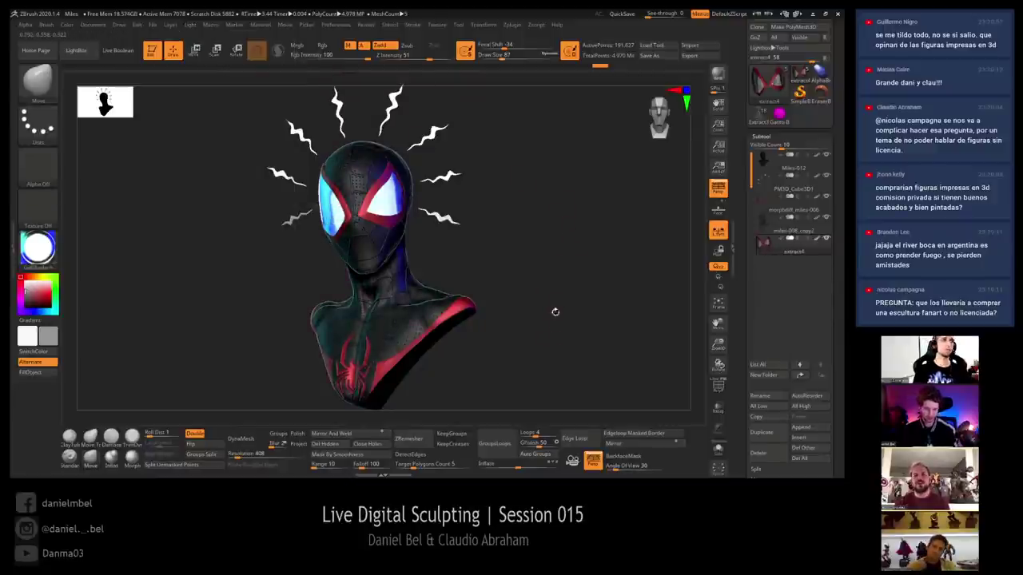
left_click_drag(552, 310, 551, 322)
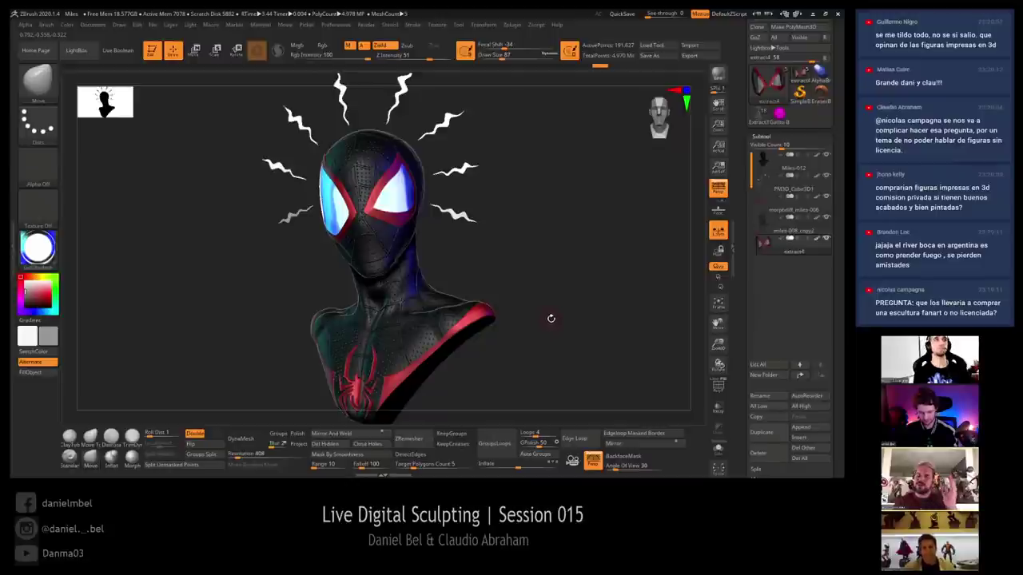
key("shift")
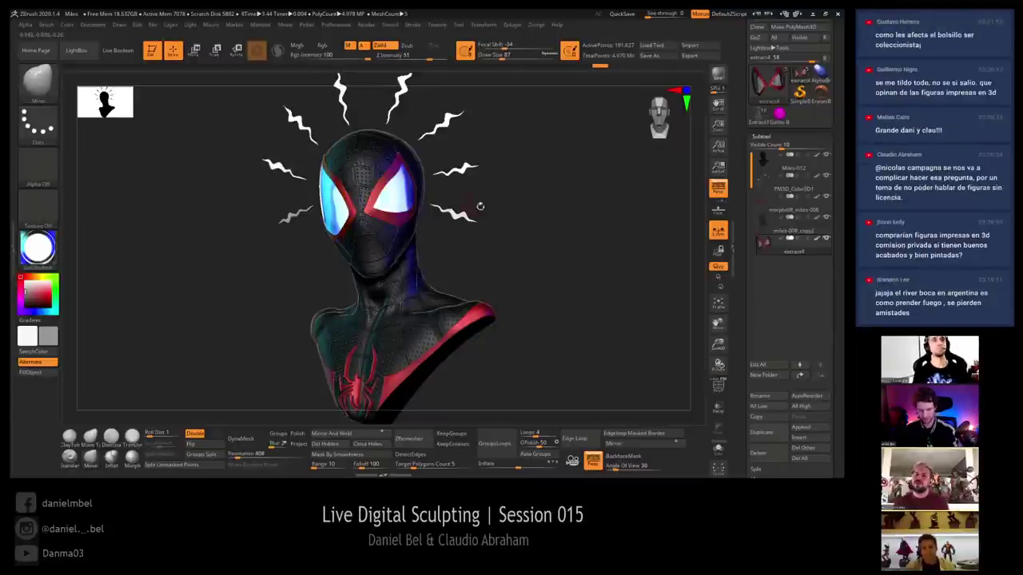
left_click_drag(480, 207, 516, 221)
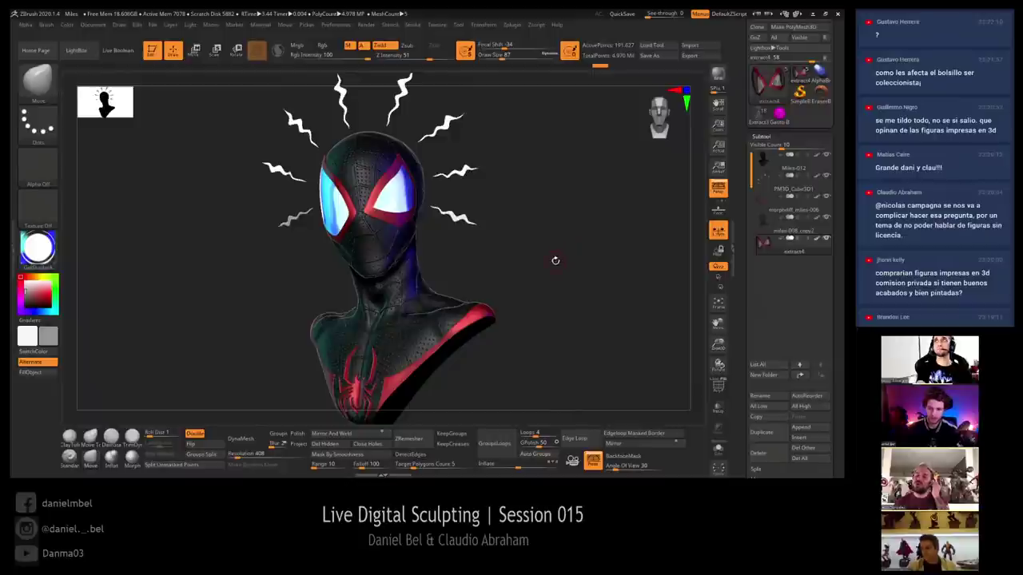
left_click_drag(561, 261, 548, 259)
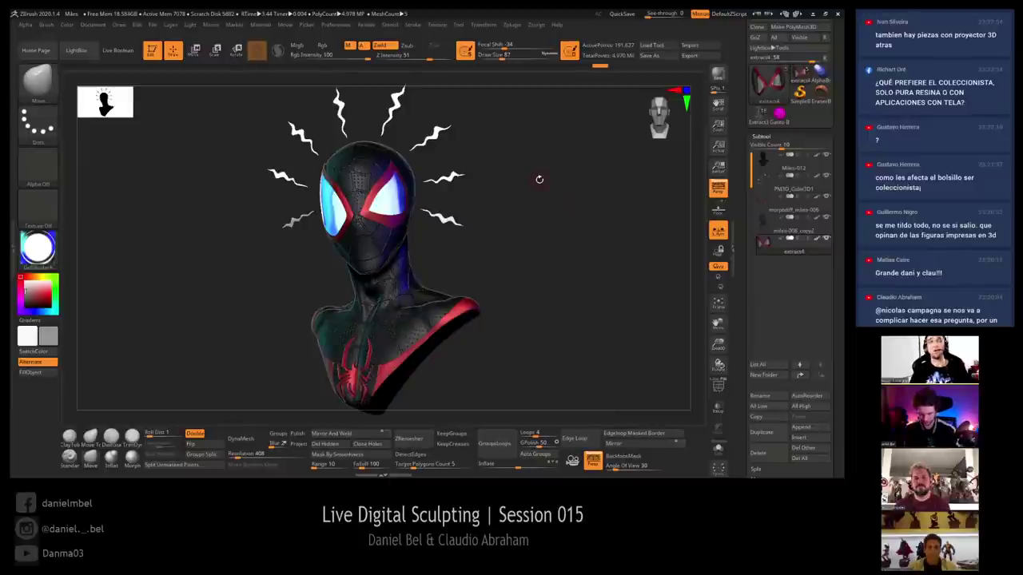
Set the GelShaderA material's diffuse to 27 and pull its specular curve down for a sharper falloff
left_click(260, 25)
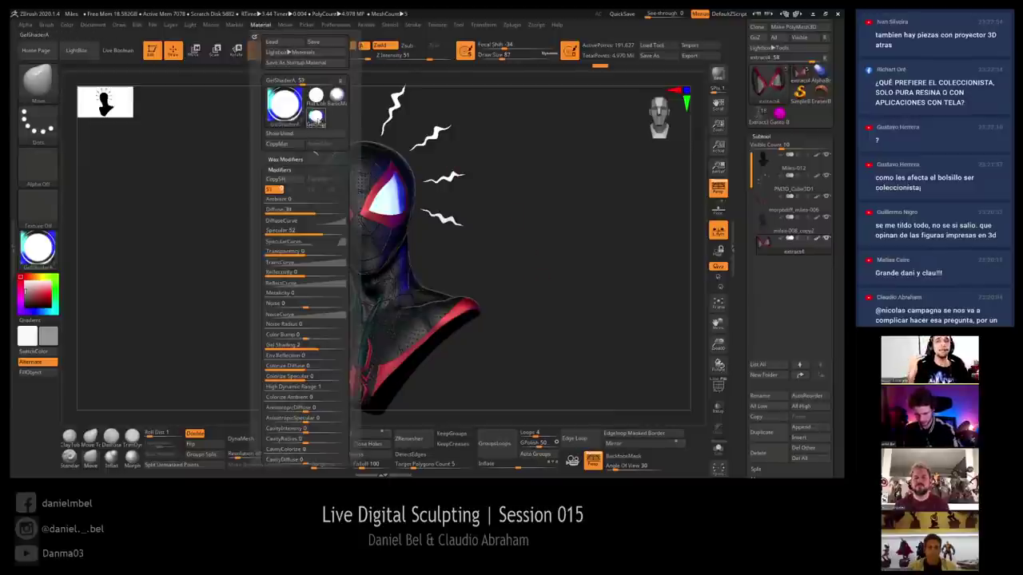
mouse_move(309, 211)
left_mouse_down()
mouse_move(295, 211)
mouse_move(310, 210)
left_mouse_up()
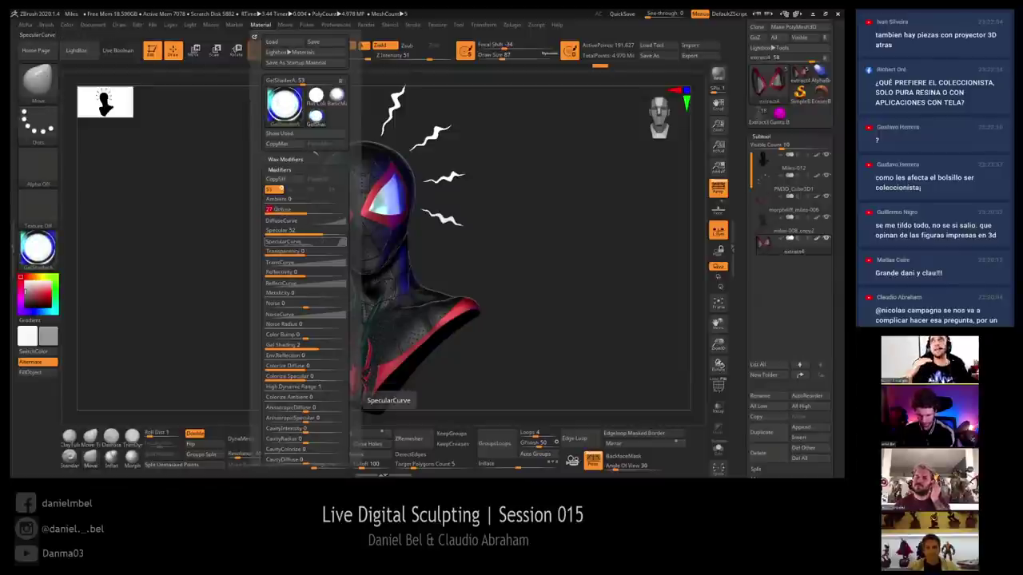
left_click(315, 242)
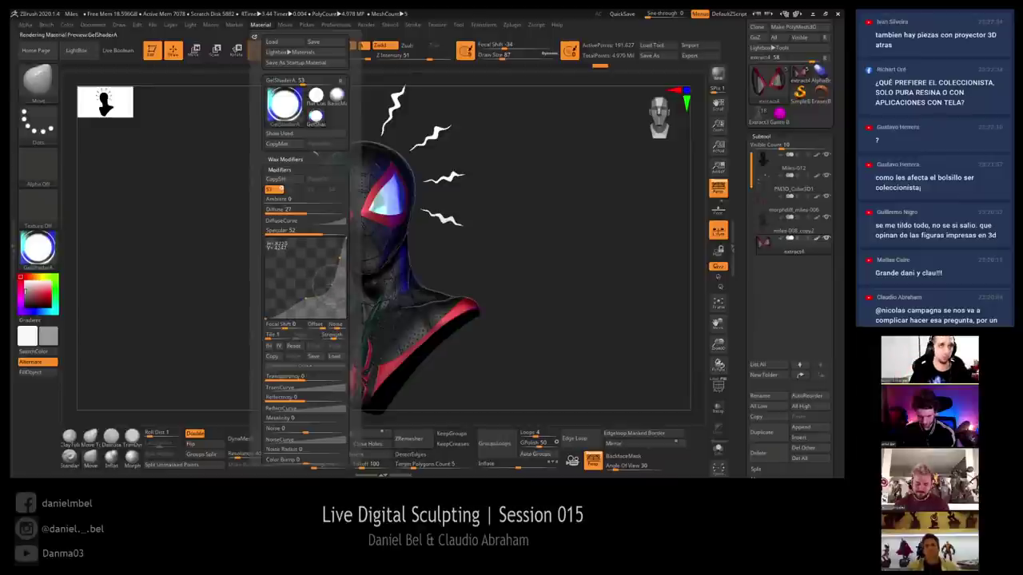
left_click_drag(332, 284, 337, 291)
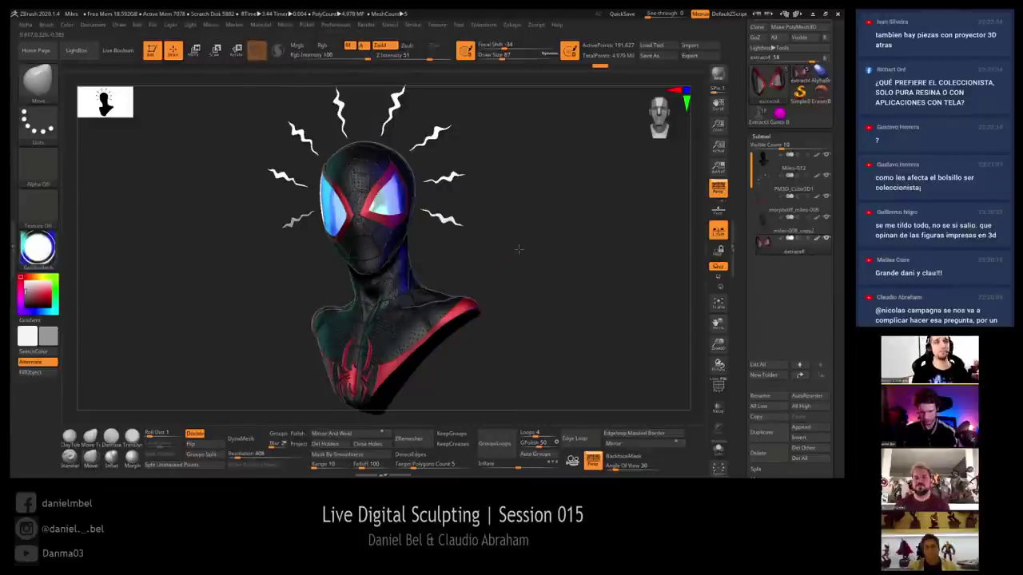
key("shift")
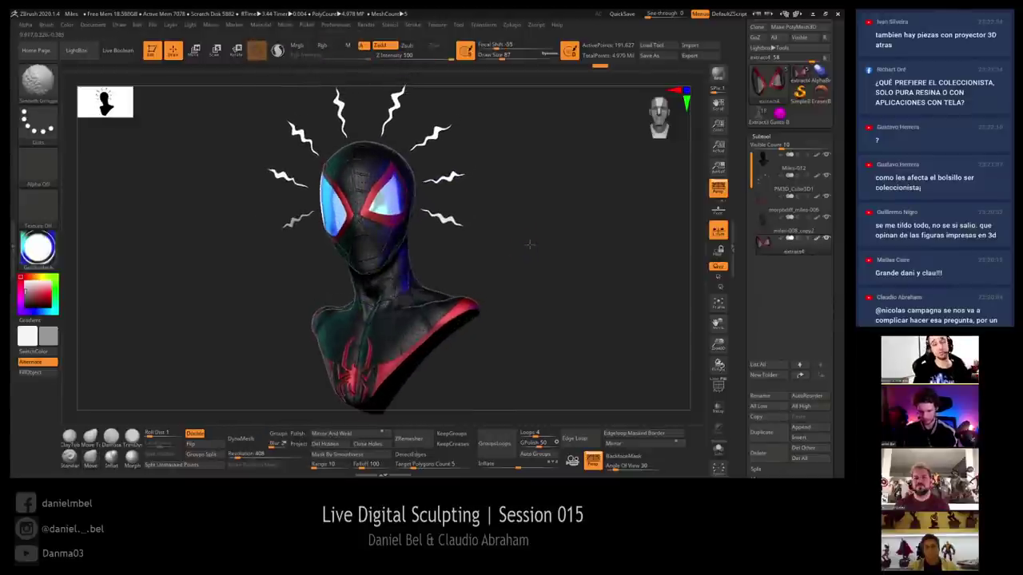
mouse_move(525, 251)
left_mouse_down("alt")
mouse_move(519, 242)
mouse_move(525, 257)
left_mouse_up("alt")
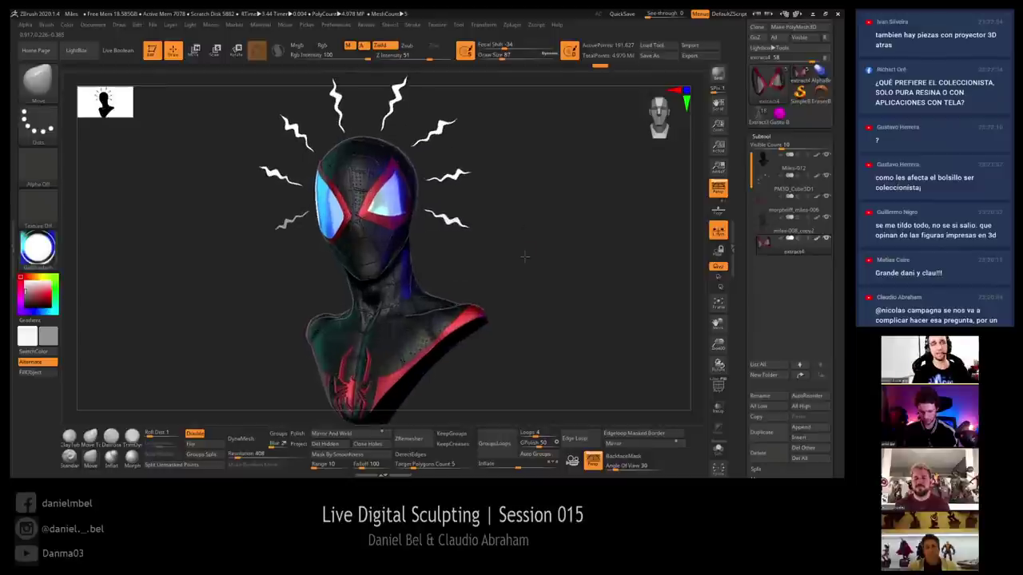
Select the white light that catches the bust's edges and open its colour for editing
left_click(189, 25)
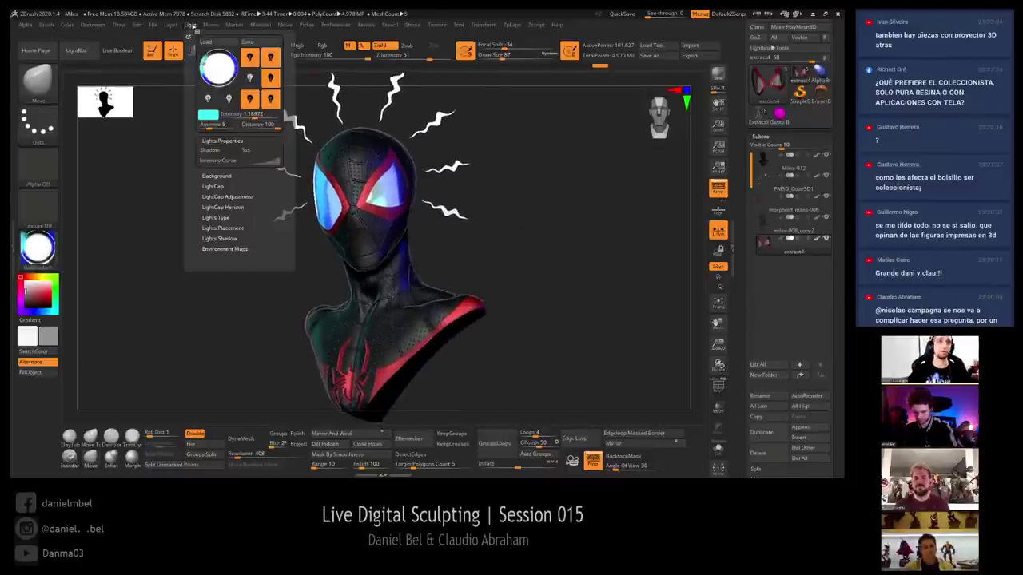
left_click(271, 82)
left_click(270, 101)
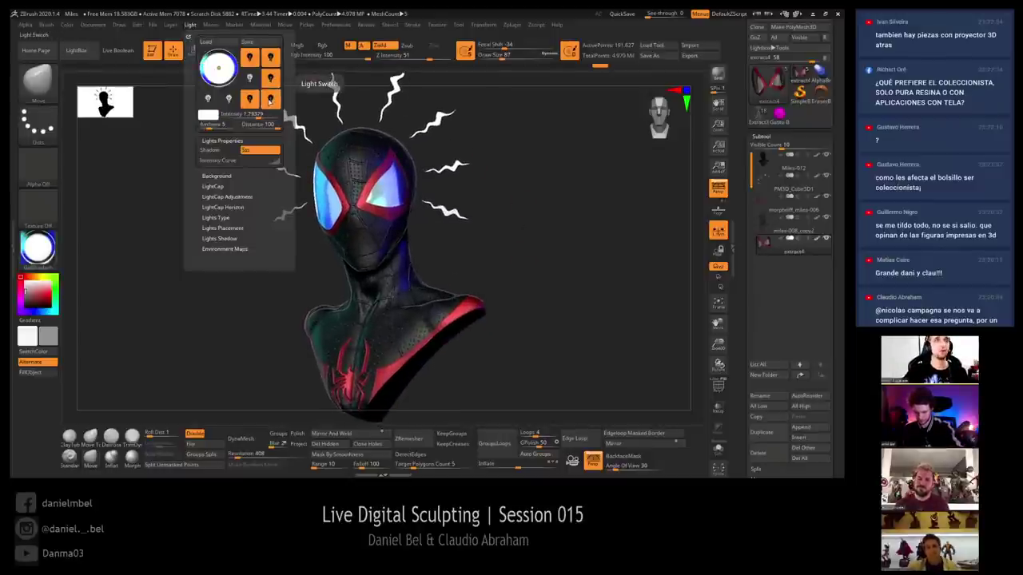
left_click(209, 114)
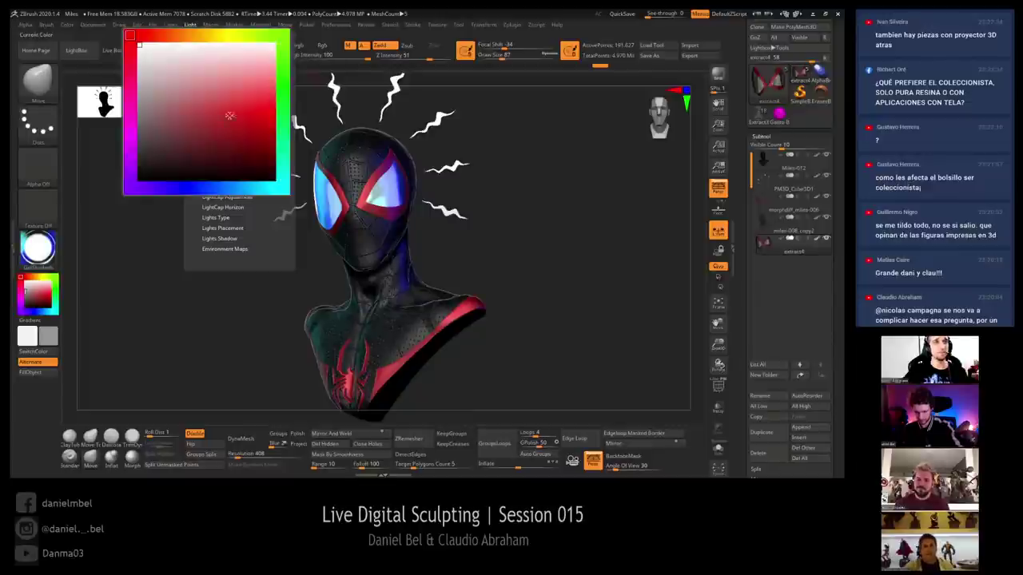
Try red, yellow and pale yellow colours on the edge light
left_click(259, 112)
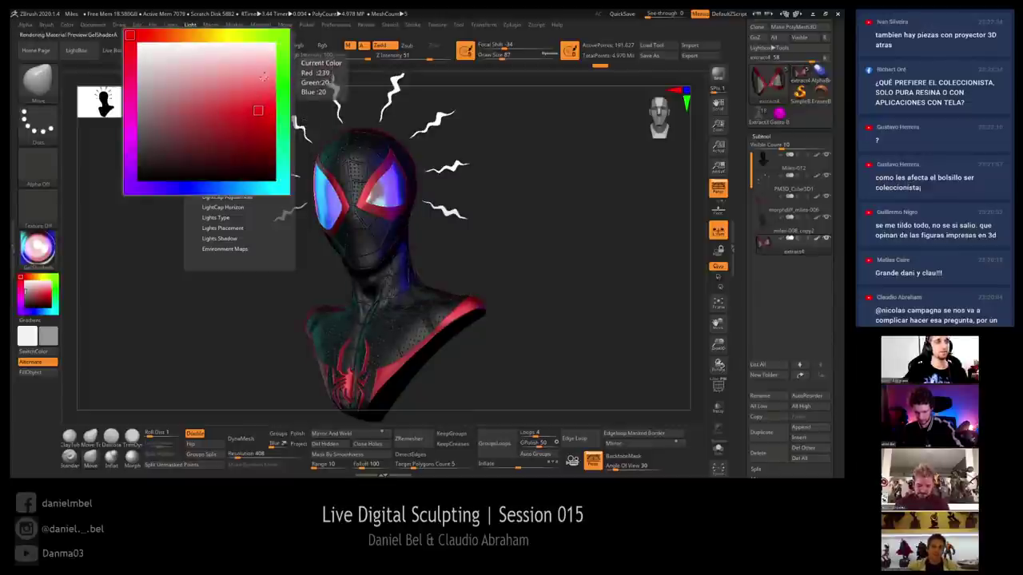
left_click(219, 35)
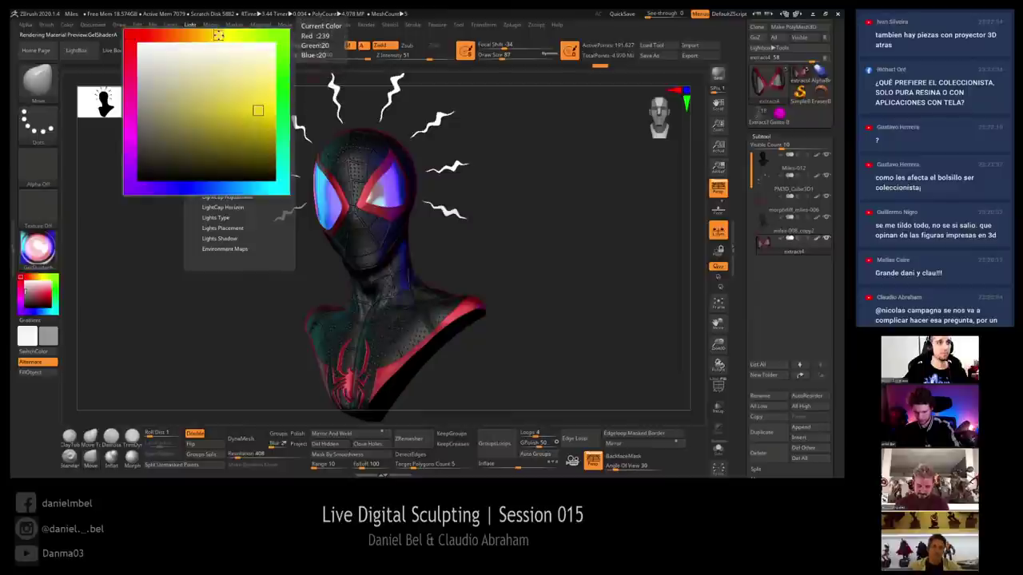
left_click(258, 108)
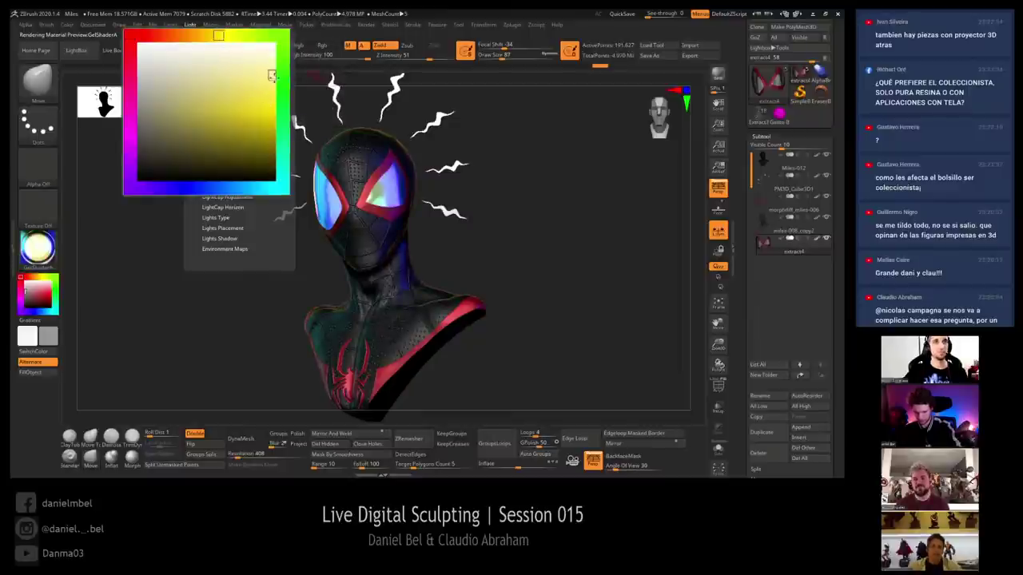
left_click(272, 76)
left_click_drag(272, 80, 274, 64)
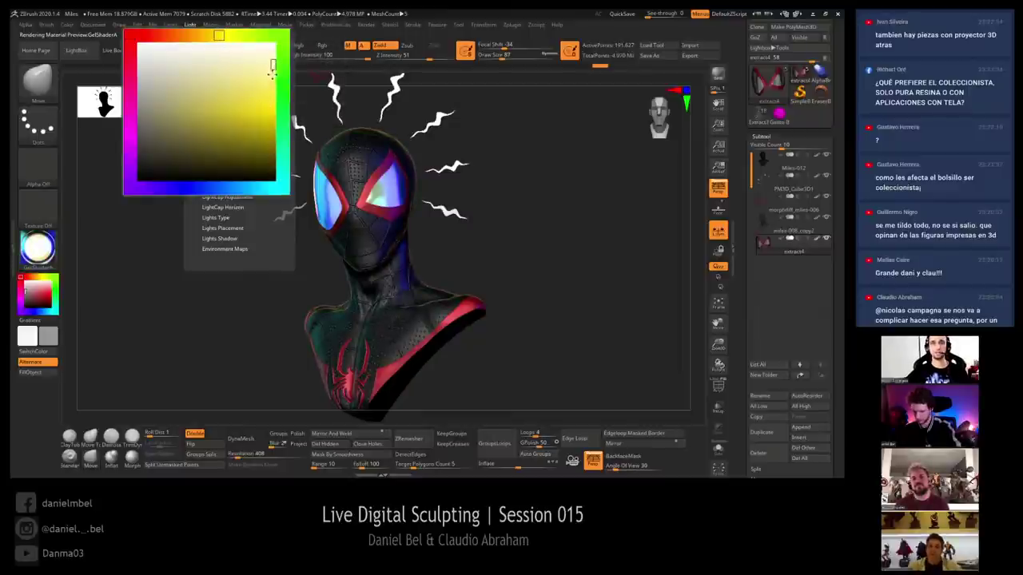
left_click(270, 73)
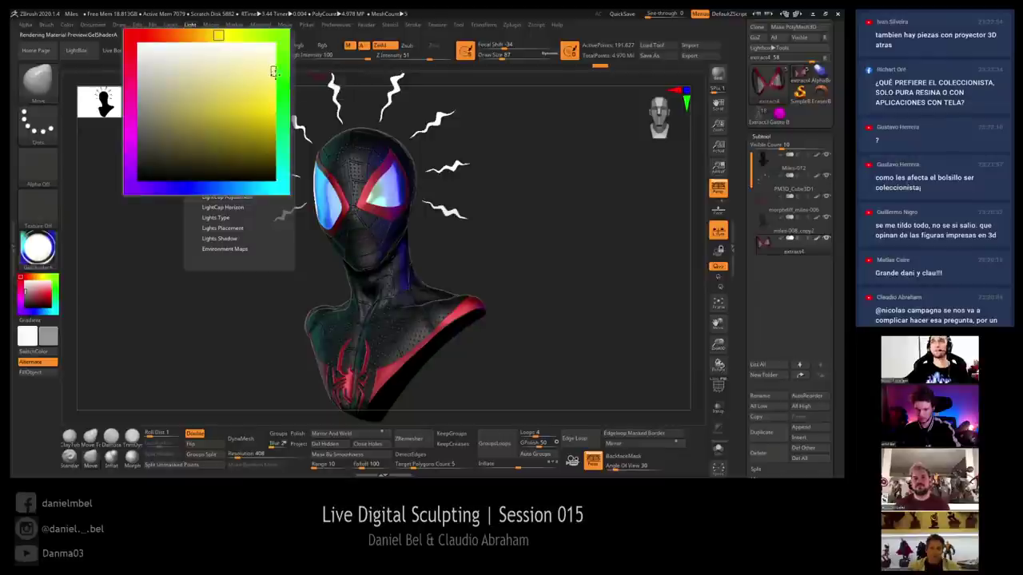
left_click(272, 63)
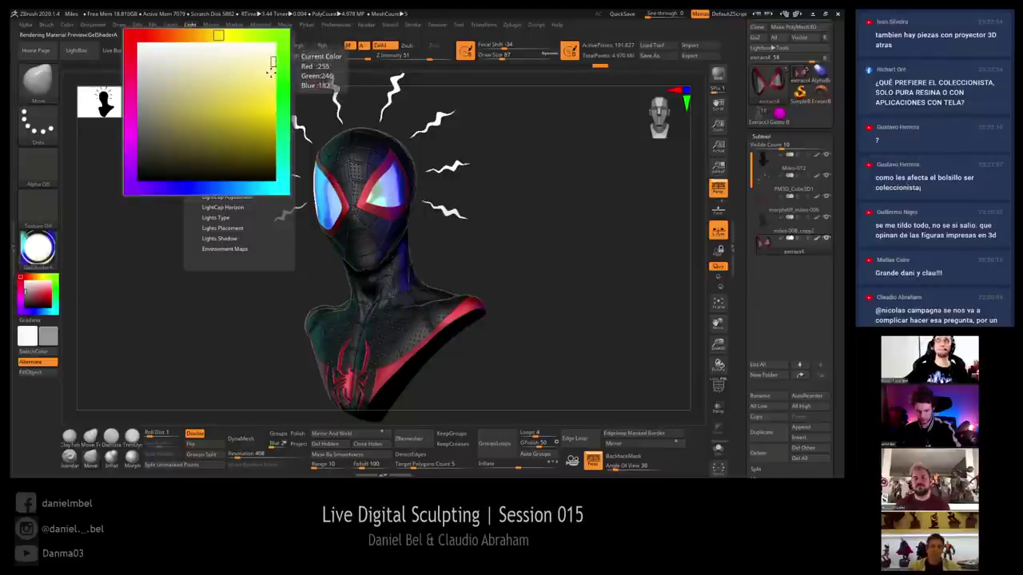
Change the edge light's colour to a pale blue
left_click(273, 186)
left_click(235, 187)
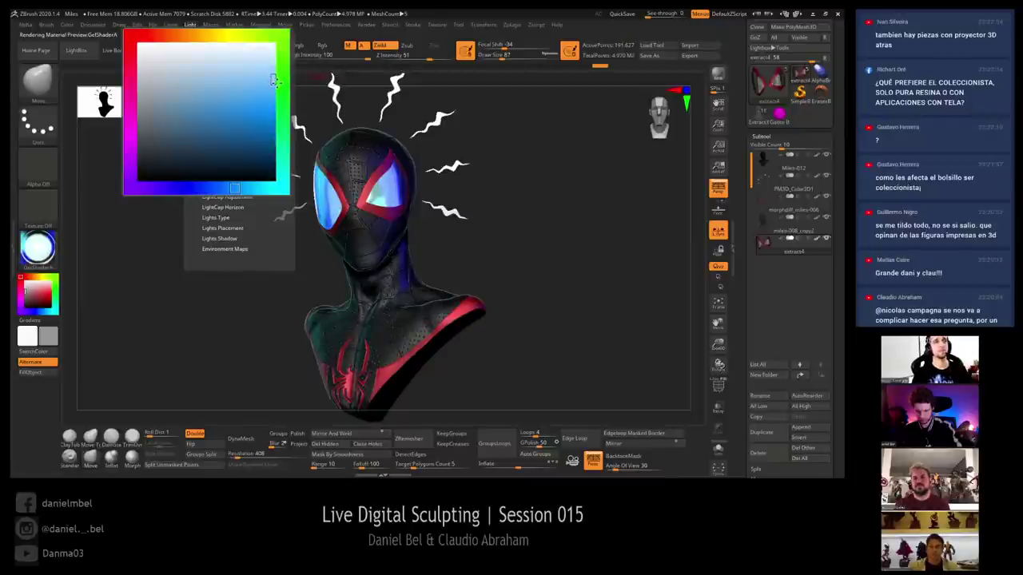
left_click_drag(273, 83, 265, 63)
Render the lit bust with BPR to check its shadows and highlights
left_click_drag(559, 161, 608, 193)
left_click(718, 75)
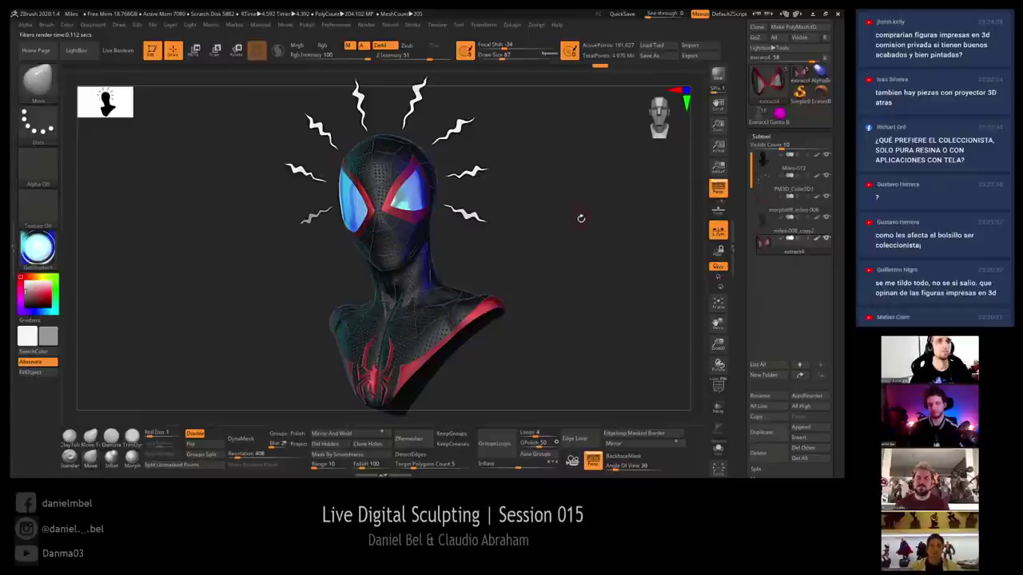
left_click(581, 225)
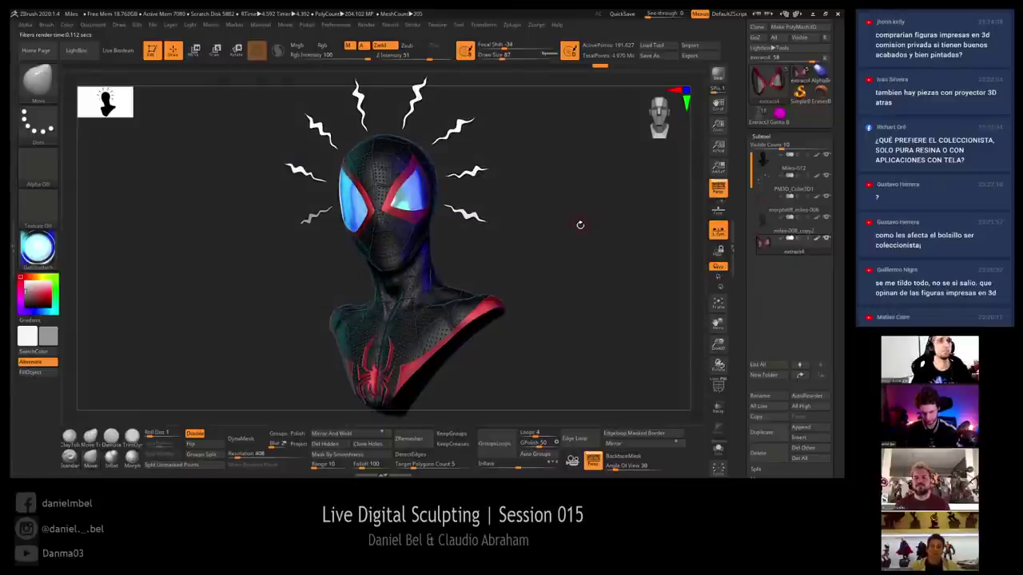
Render the bust in Best mode and examine the lighting on its side and front
left_click(368, 26)
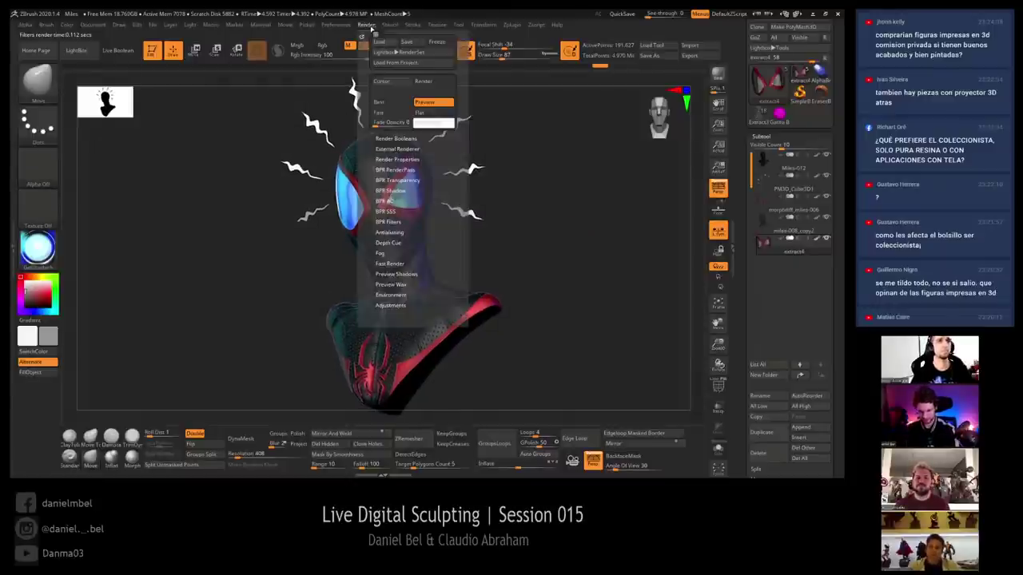
left_click(389, 102)
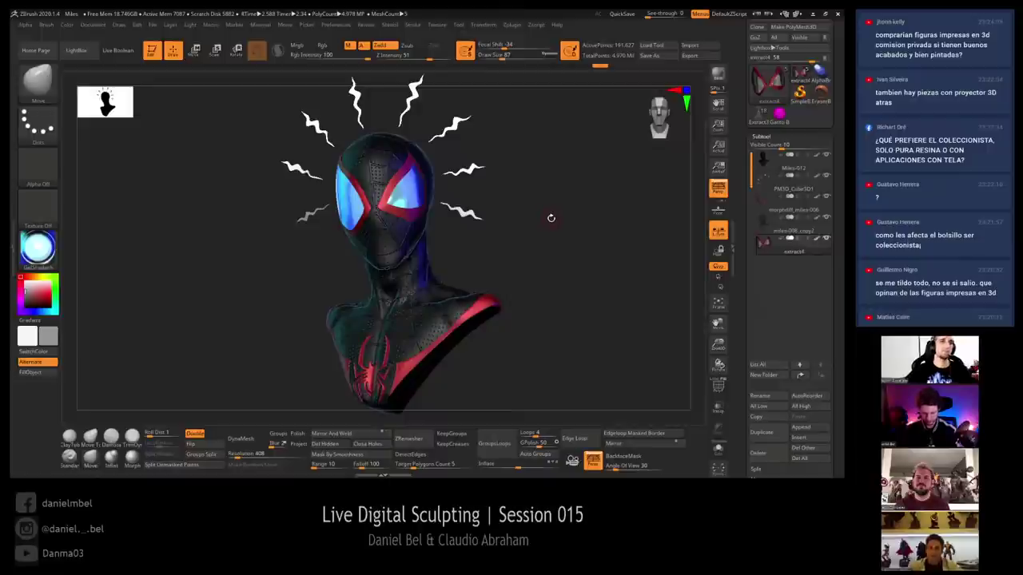
left_click_drag(551, 218, 567, 255)
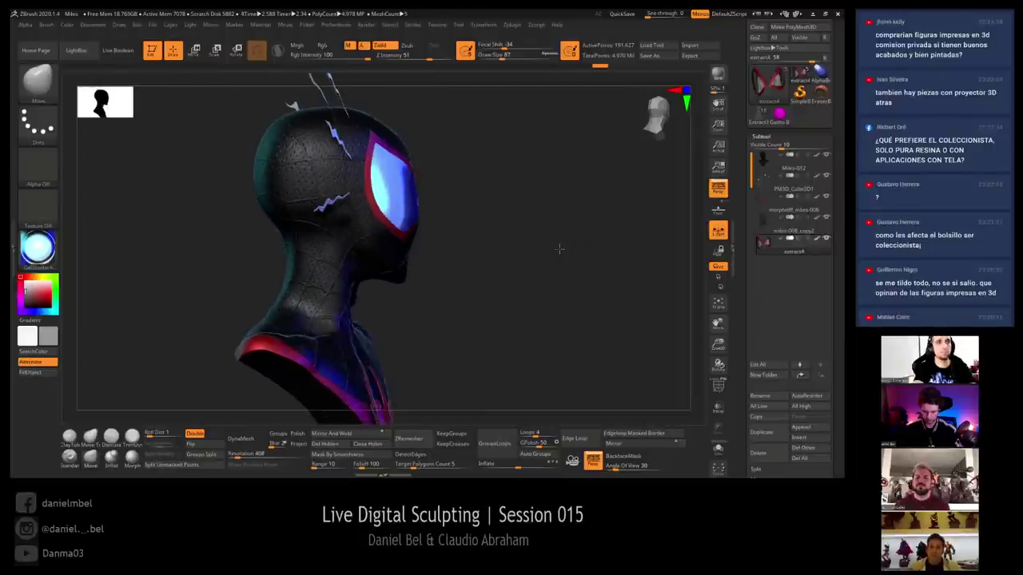
left_click_drag(564, 250, 594, 269)
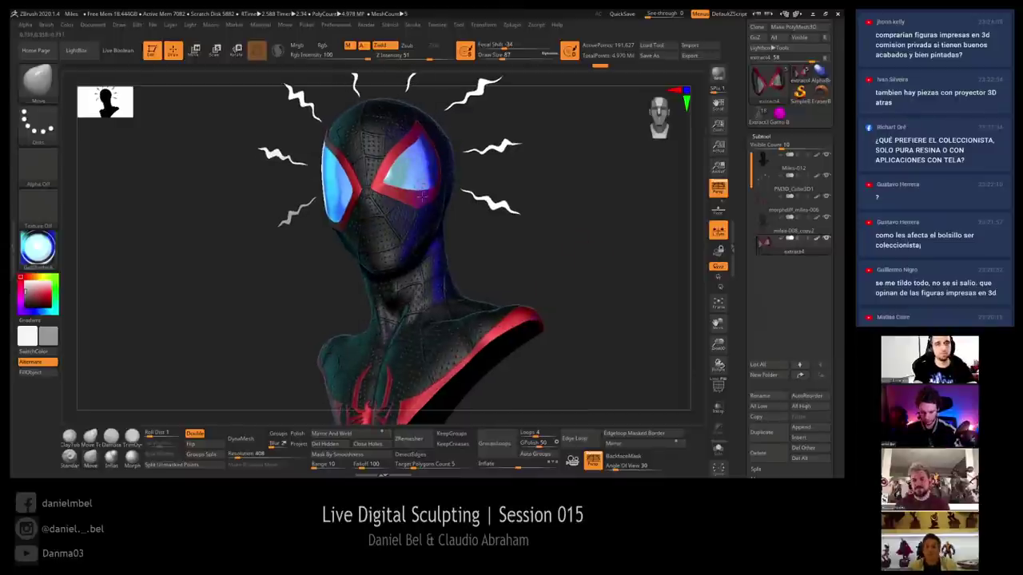
Display the eye piece's polygroups and examine its lenses and rims from the front and side
key("shift+f")
key("shift+f")
key("shift+f")
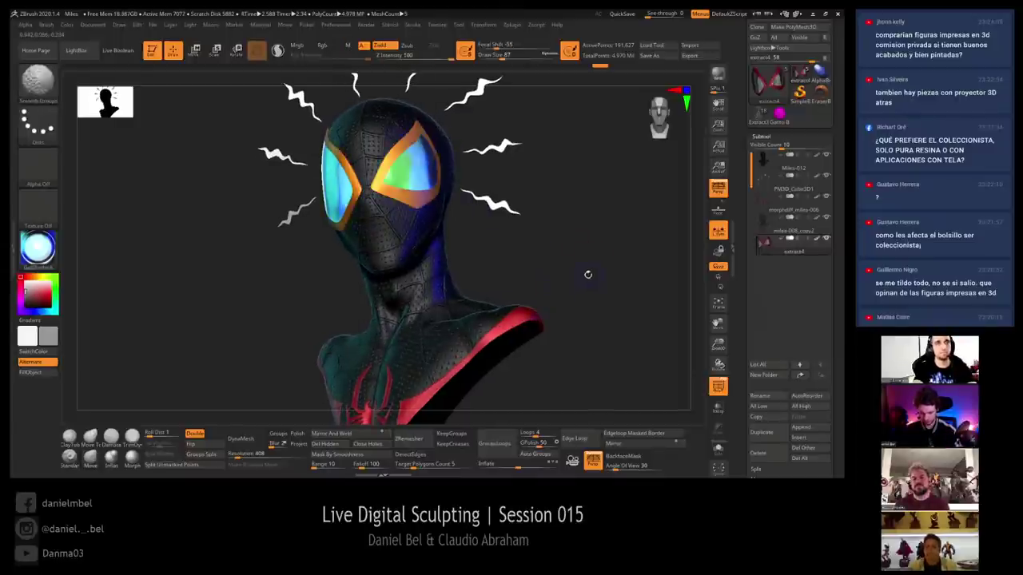
mouse_move(586, 269)
left_mouse_down()
mouse_move(578, 285)
mouse_move(600, 269)
mouse_move(573, 299)
mouse_move(463, 299)
left_mouse_up()
key("shift")
key("shift")
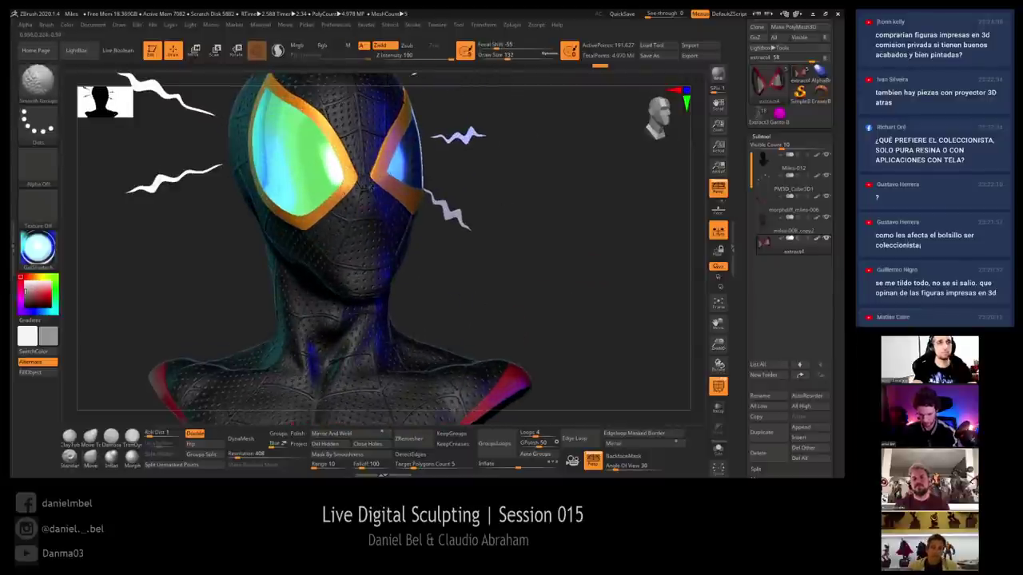
mouse_move(623, 256)
left_mouse_down("shift")
mouse_move(520, 250)
mouse_move(466, 221)
left_mouse_up("shift")
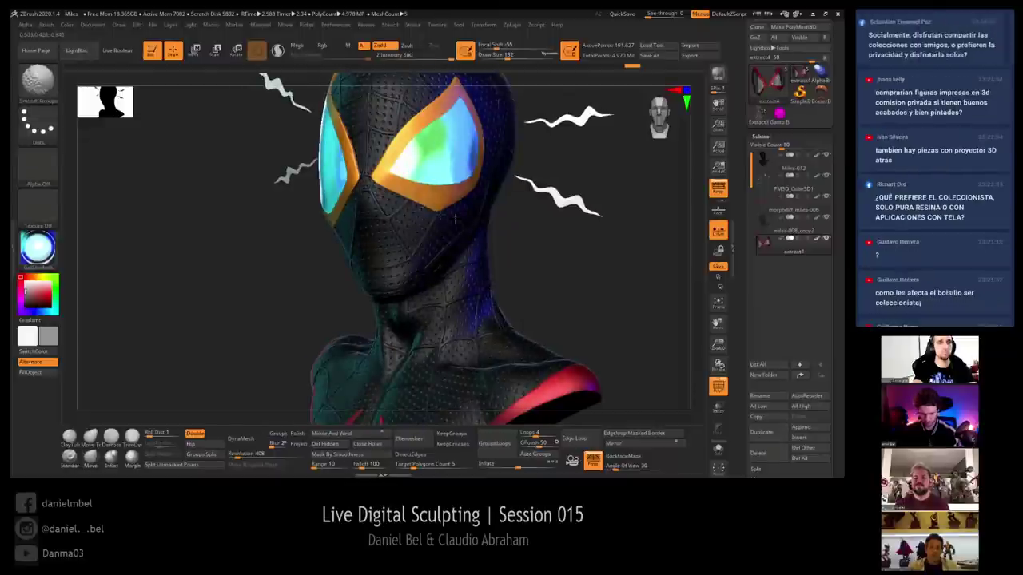
left_click_drag(552, 260, 447, 252)
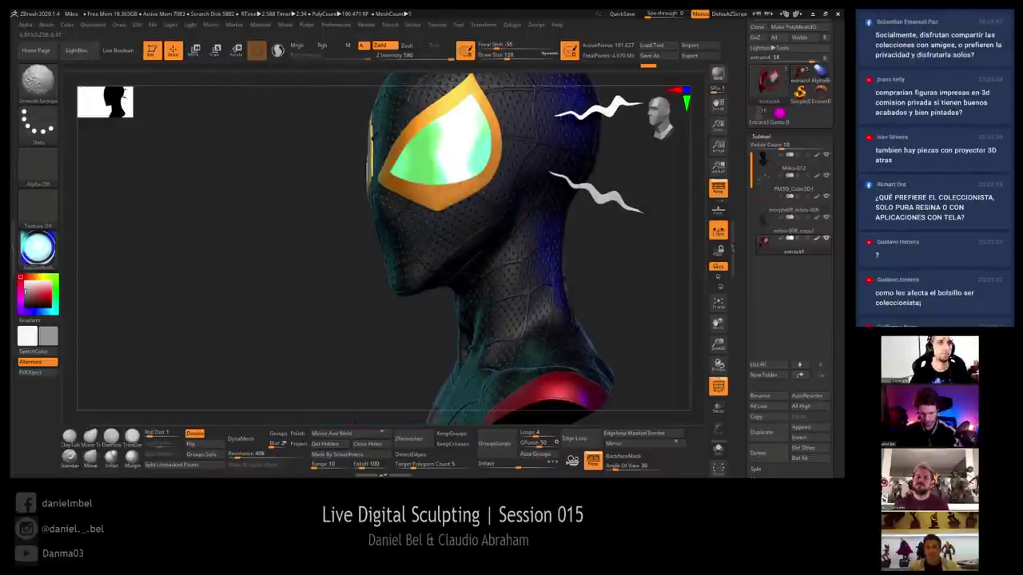
Reshape the eye lenses and rims with the Move brush, and smooth the lower part of the eye
left_click_drag(481, 157, 478, 162)
right_click_drag(480, 160, 469, 196, "alt")
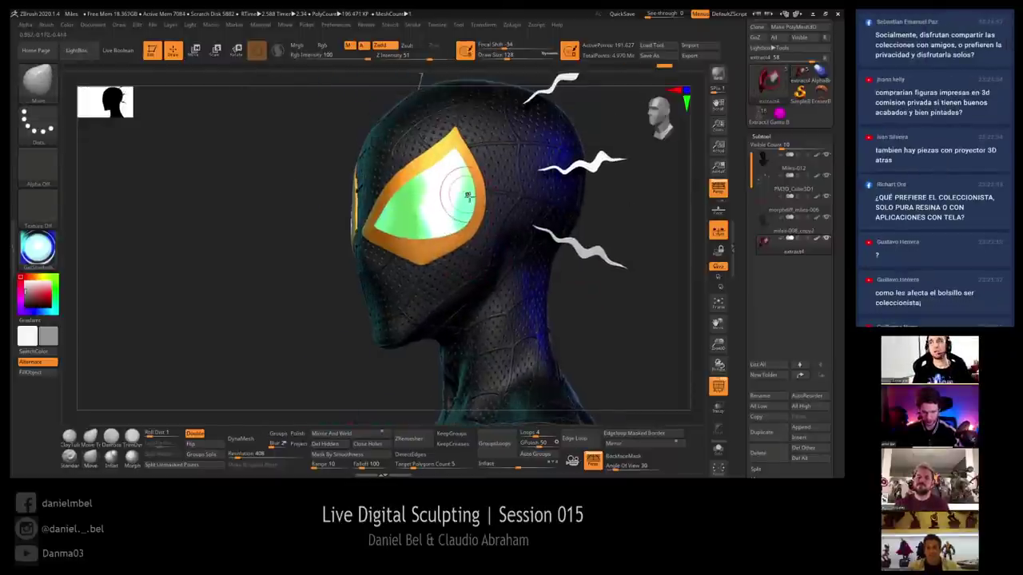
left_click_drag(440, 159, 441, 152)
right_click_drag(439, 154, 452, 170)
left_click_drag(391, 182, 381, 192)
mouse_move(356, 194)
right_mouse_down()
mouse_move(373, 198)
mouse_move(355, 228)
right_mouse_up()
key("s")
left_click(357, 231)
left_click_drag(253, 214, 273, 247, "shift")
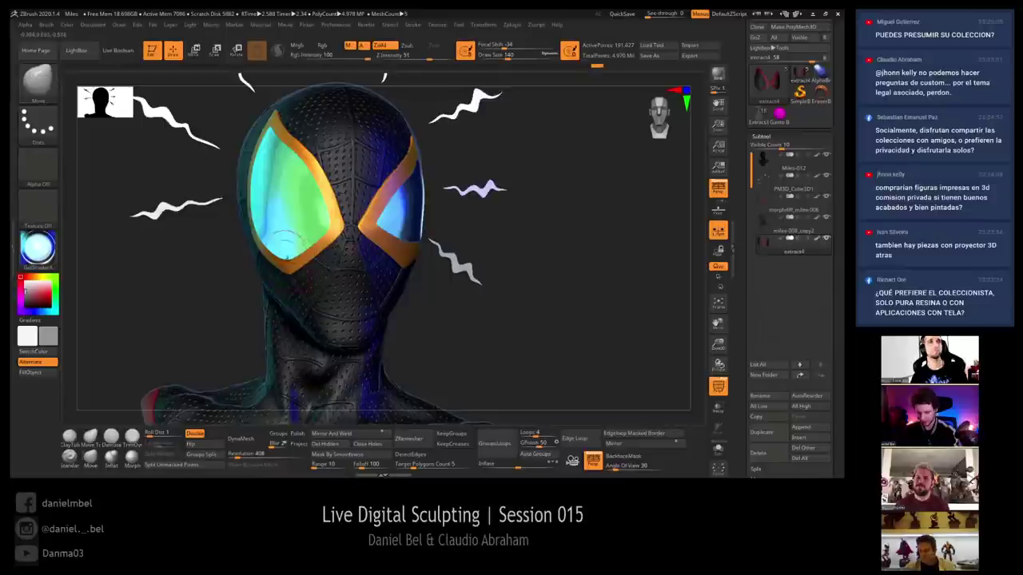
right_click_drag(290, 249, 358, 245)
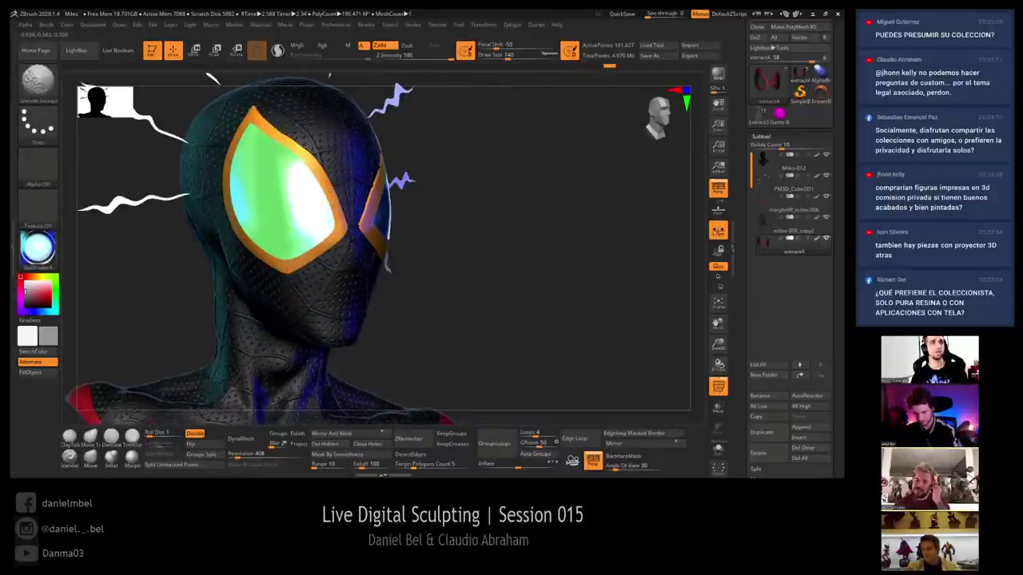
Hide the polygroup display, redo the last eye-piece edits and clear the mask
key("shift+f")
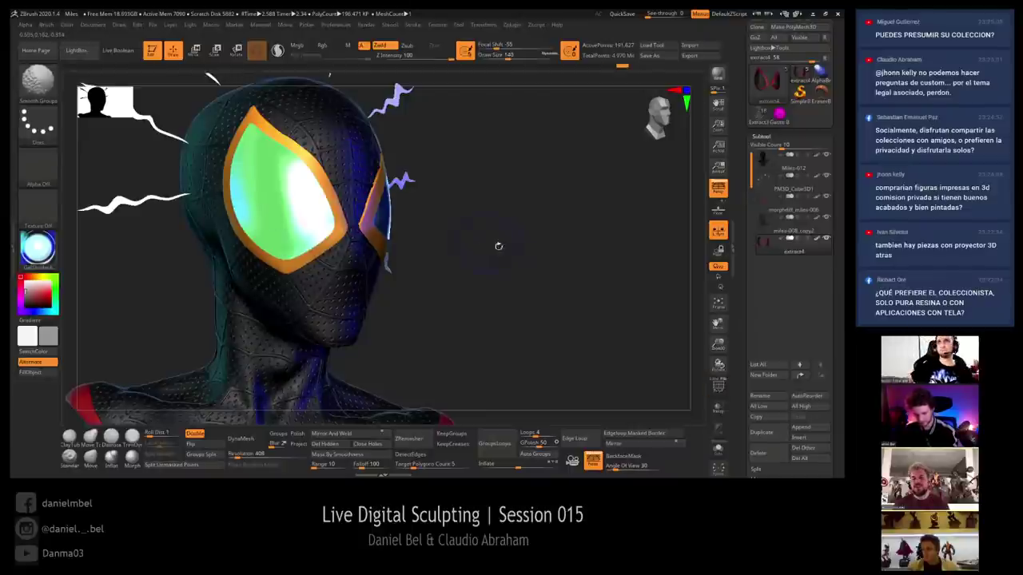
mouse_move(514, 258)
right_mouse_down()
mouse_move(444, 259)
mouse_move(460, 261)
right_mouse_up()
key("r")
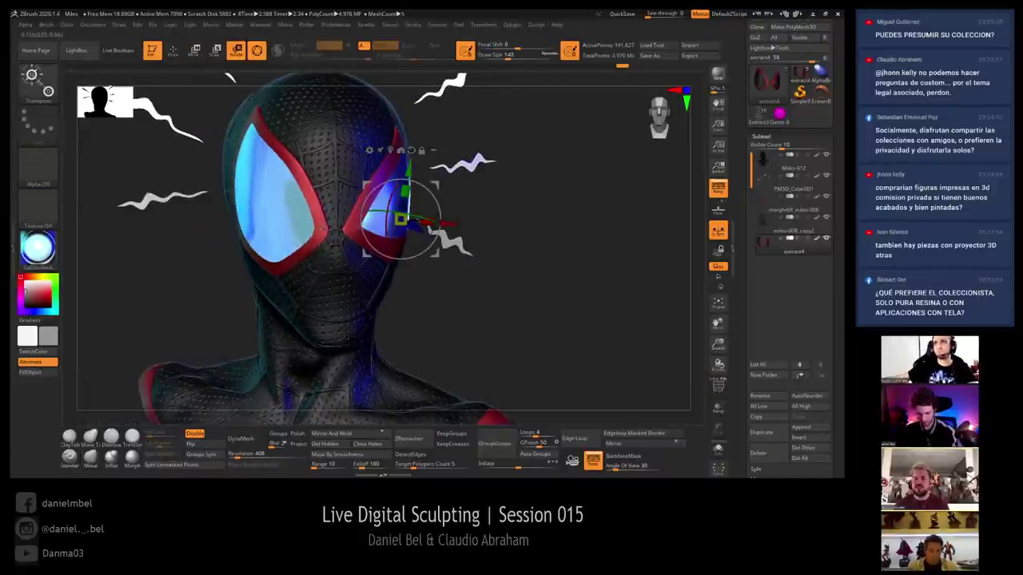
key("q")
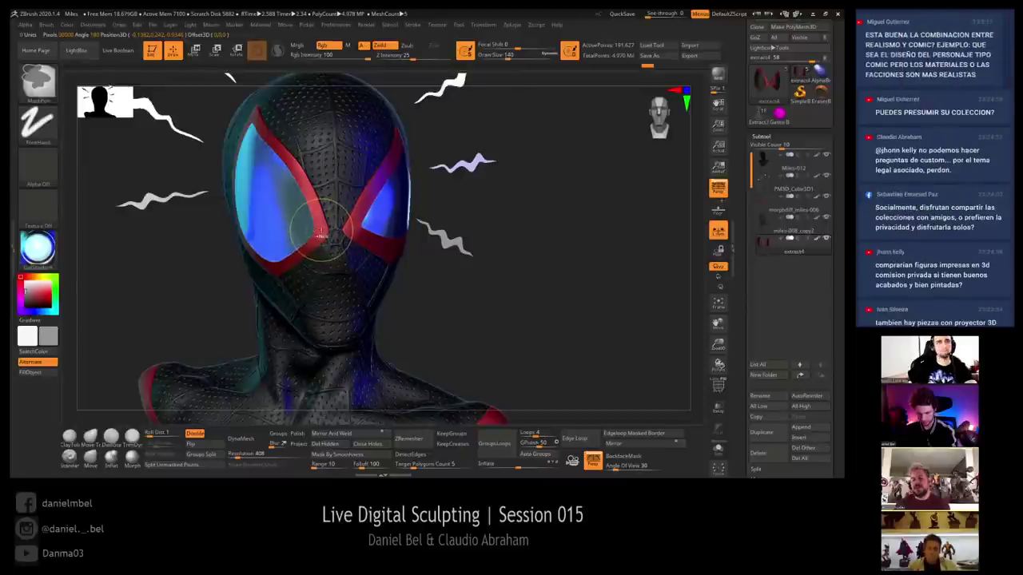
key("ctrl+shift+z")
key("ctrl+shift+z")
key("ctrl+shift+z")
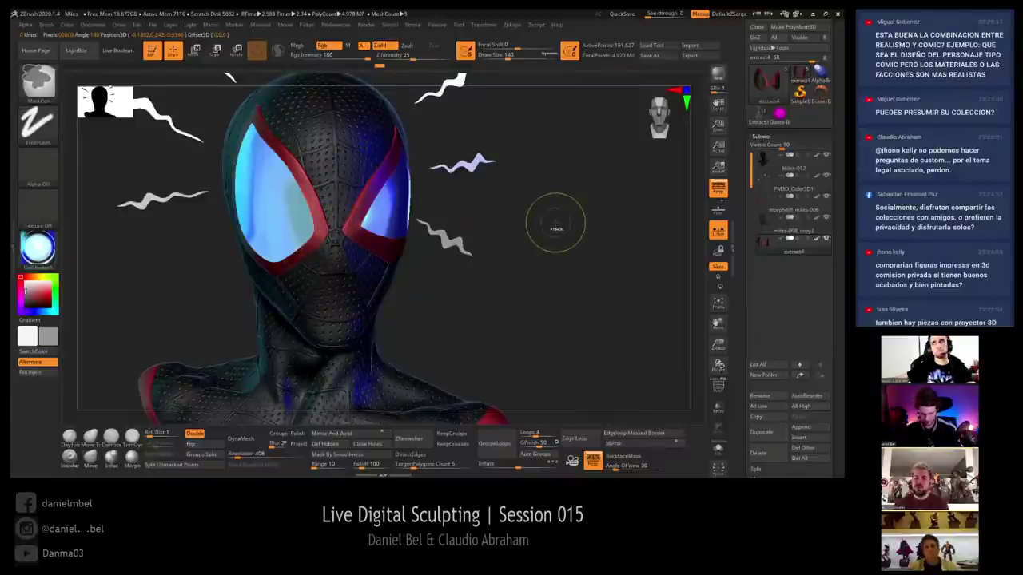
left_click(556, 225, "ctrl")
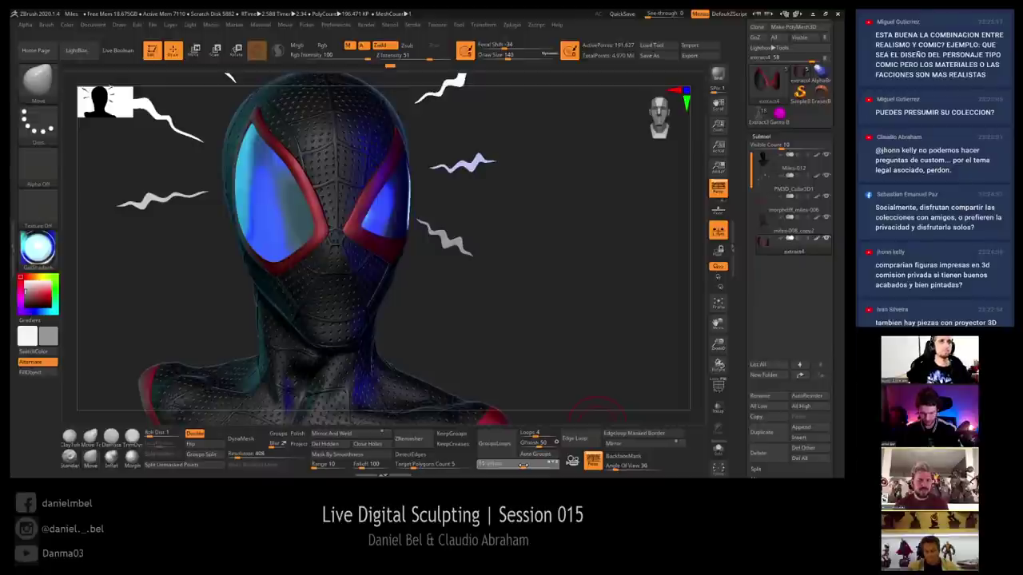
Adjust the upper rim and lens of one eye with the Move brush, resizing the brush, and smooth the surface
left_click_drag(567, 292, 473, 278)
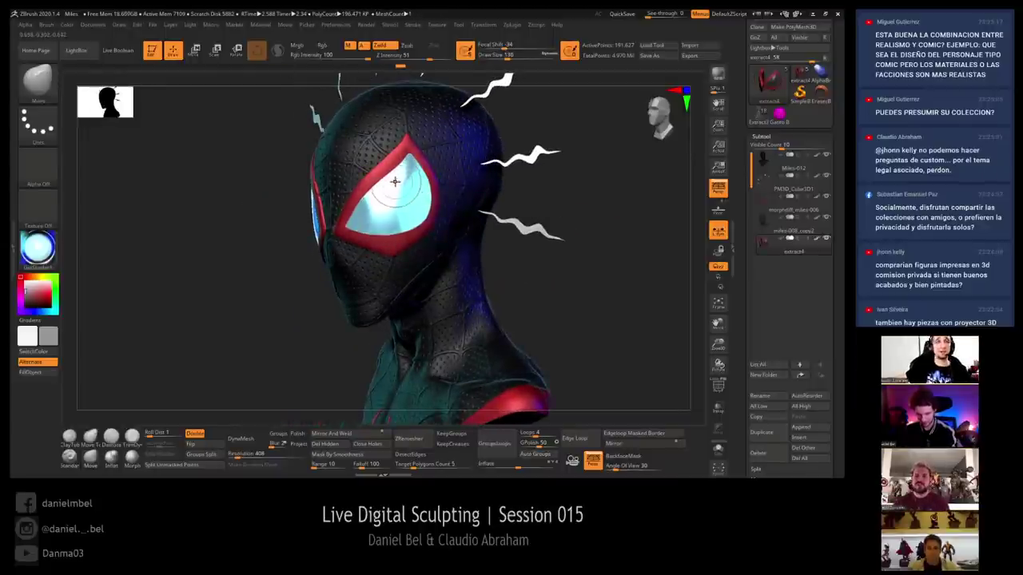
left_click_drag(402, 180, 385, 183)
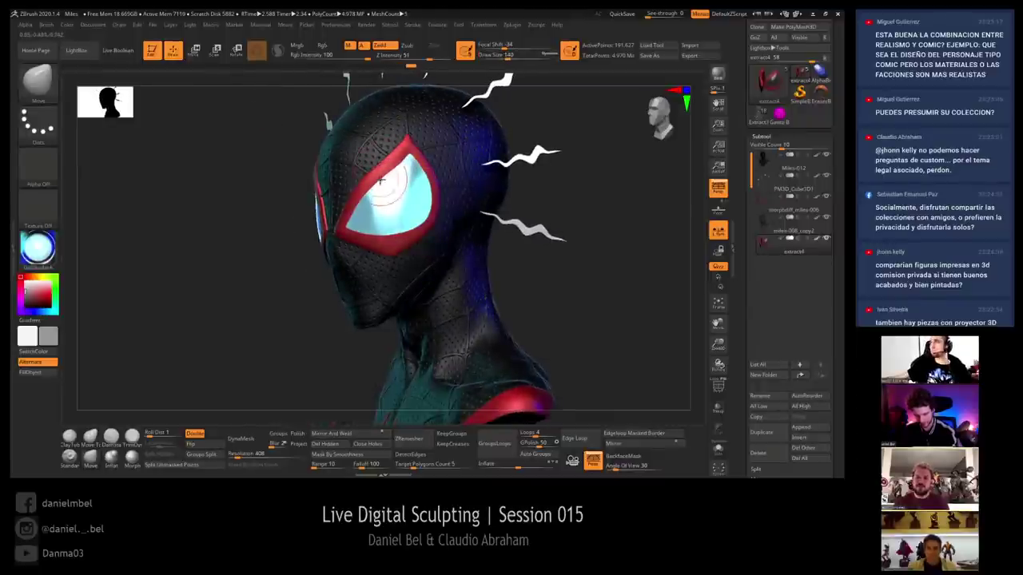
mouse_move(381, 181)
right_mouse_down()
mouse_move(396, 201)
mouse_move(389, 181)
right_mouse_up()
key("s")
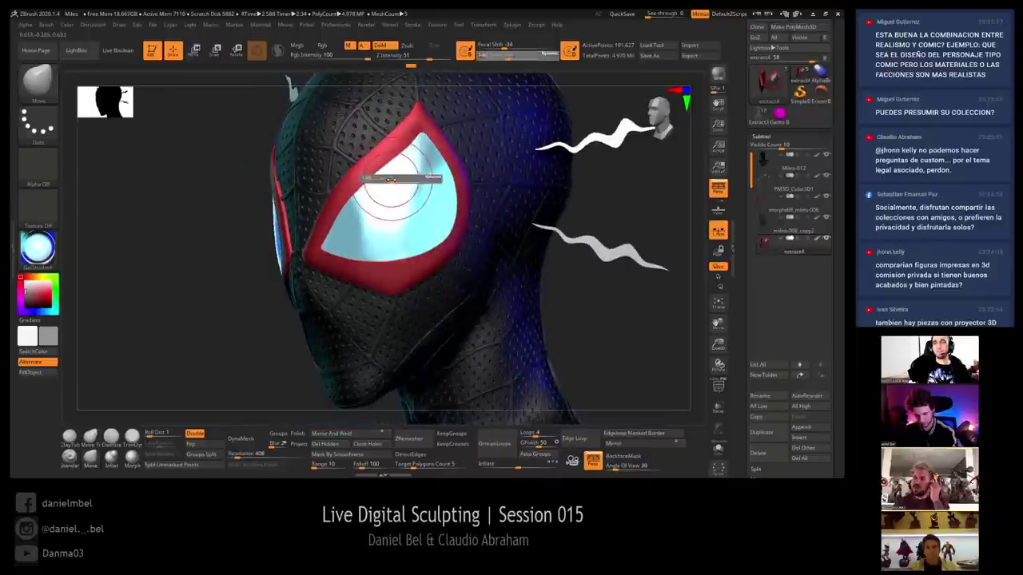
mouse_move(375, 181)
left_mouse_down()
mouse_move(388, 174)
mouse_move(351, 209)
mouse_move(353, 197)
mouse_move(358, 205)
left_mouse_up()
key("s")
mouse_move(384, 178)
right_mouse_down()
mouse_move(395, 169)
mouse_move(424, 182)
mouse_move(392, 217)
right_mouse_up()
left_click_drag(392, 217, 408, 189, "shift")
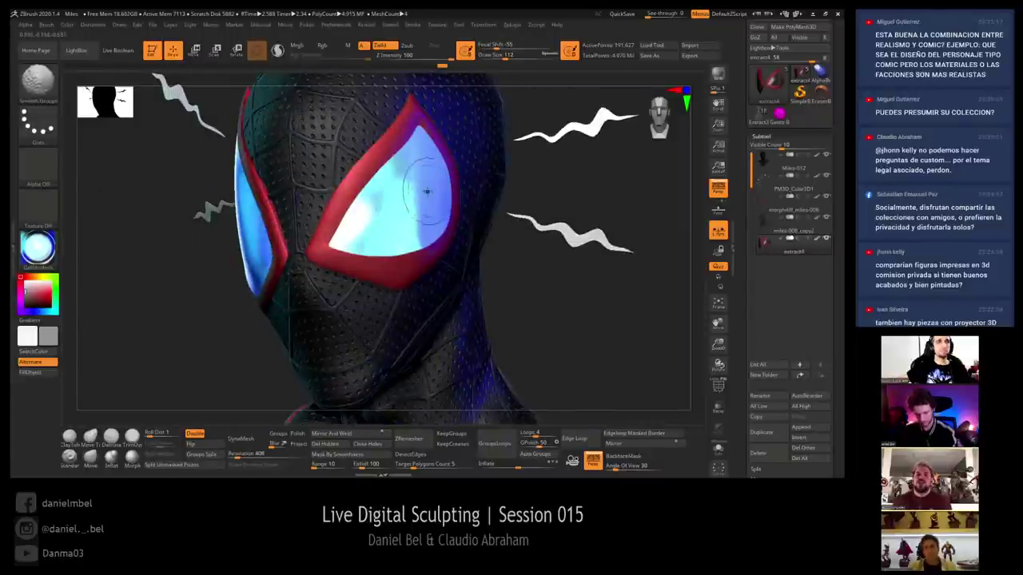
Refine the eye's upper corner with a smaller Move brush and smooth the rim along its brow edge
mouse_move(433, 196)
right_mouse_down()
mouse_move(411, 210)
mouse_move(402, 188)
mouse_move(426, 158)
right_mouse_up()
key("s")
left_click(411, 155)
key("s")
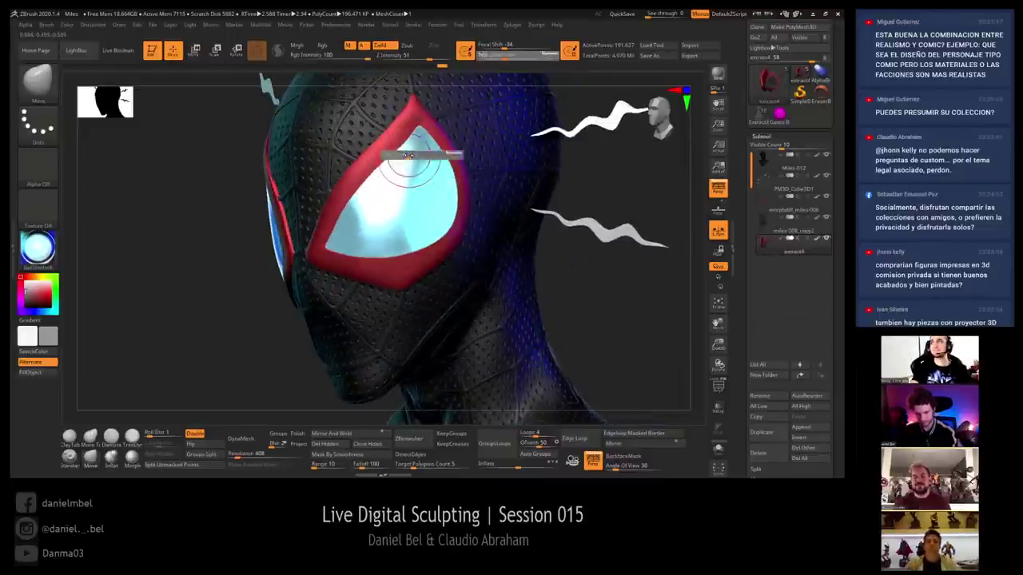
left_click(408, 155)
key("shift")
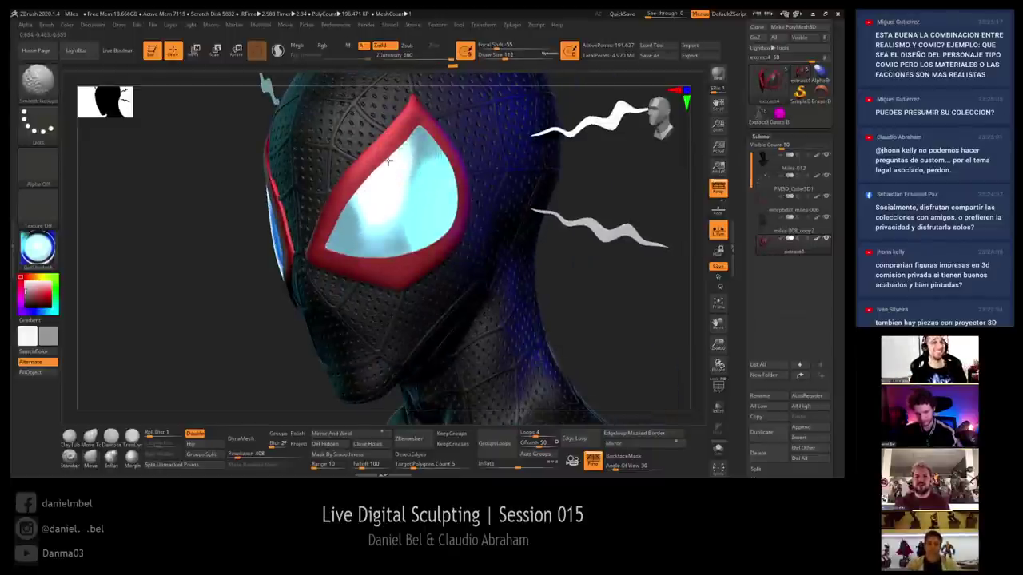
left_click_drag(388, 161, 386, 176, "shift")
Refine the inner and upper corners of the eye lens from the front and side views
right_click_drag(386, 167, 425, 162)
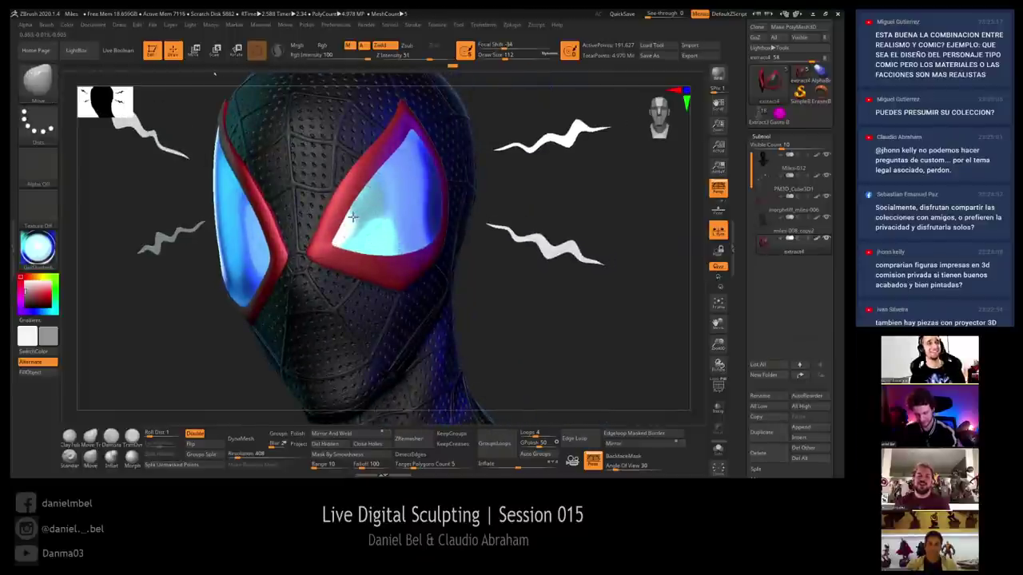
mouse_move(372, 205)
right_mouse_down()
mouse_move(384, 197)
mouse_move(356, 237)
mouse_move(361, 230)
right_mouse_up()
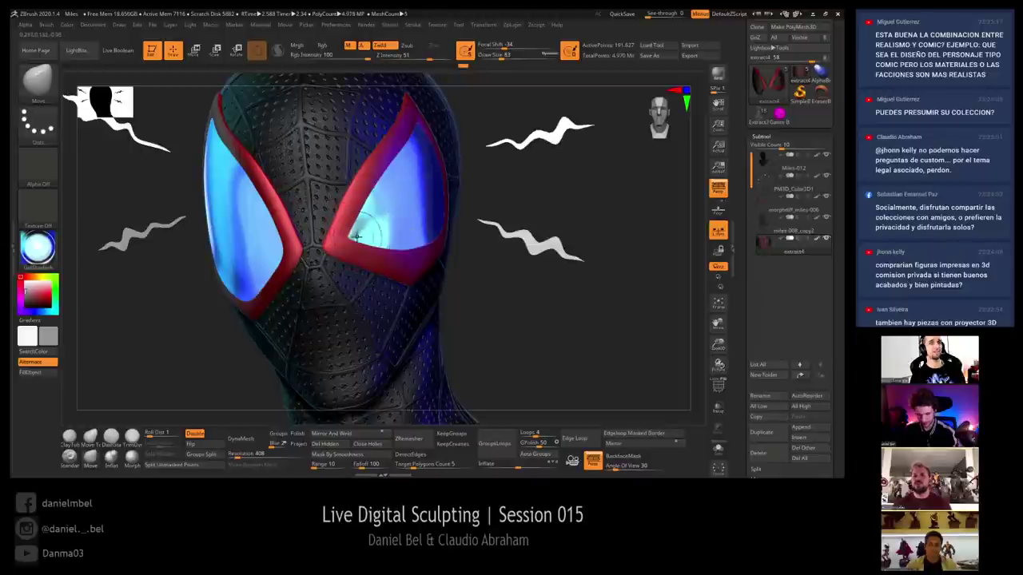
left_click_drag(357, 237, 438, 134, "shift")
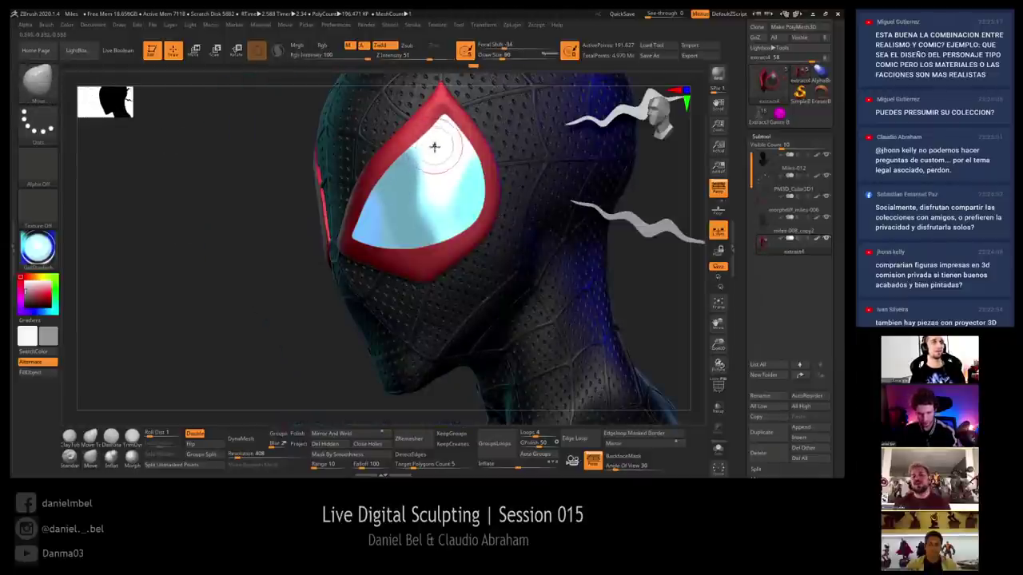
right_click_drag(434, 147, 447, 139)
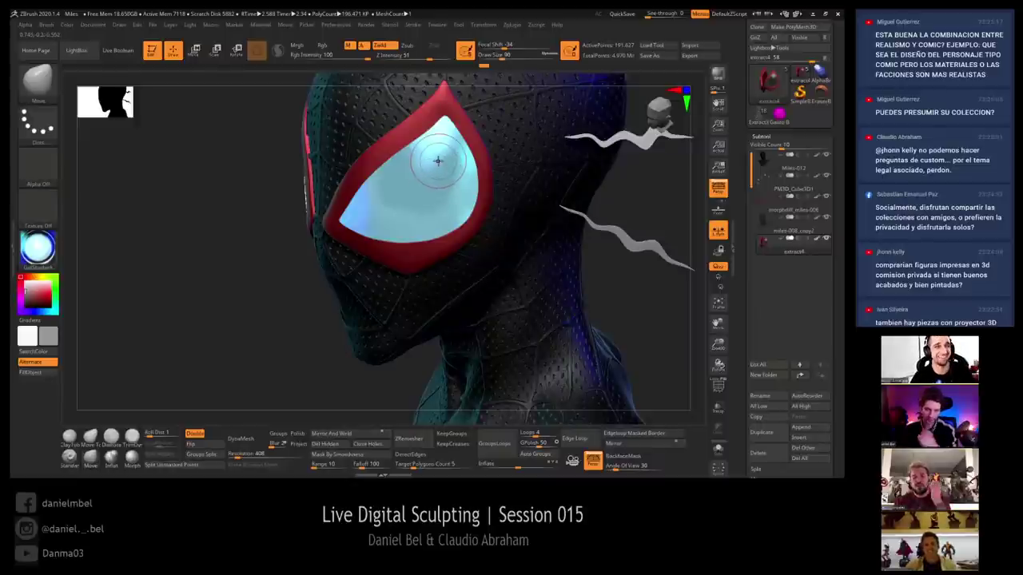
mouse_move(244, 295)
left_mouse_down("shift")
mouse_move(567, 309)
mouse_move(546, 314)
mouse_move(580, 261)
left_mouse_up("shift")
Select the red chest emblem and trim piece, display its polygroups and mask it
left_click_drag(557, 306, 550, 332)
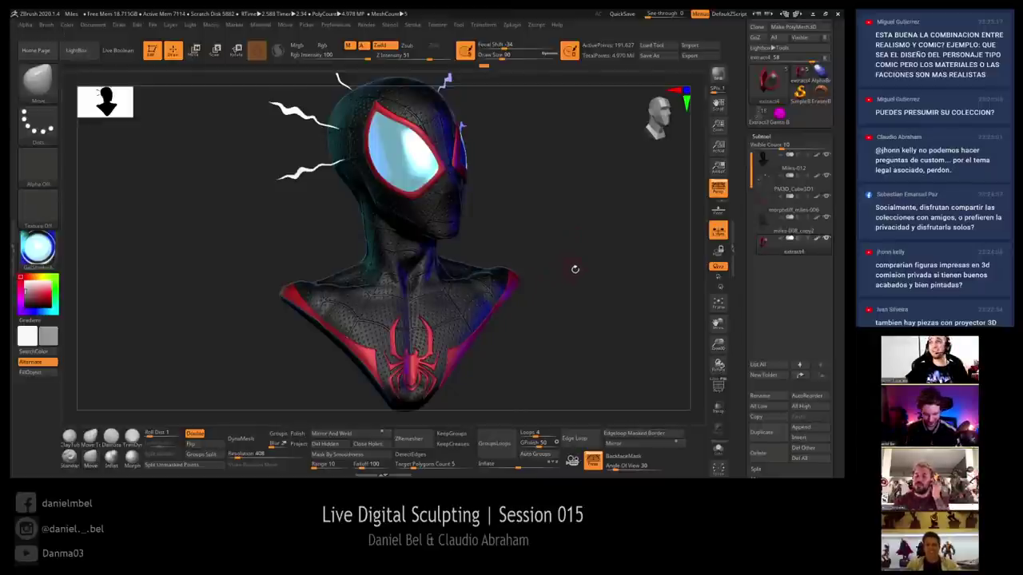
left_click_drag(574, 269, 570, 208, "alt")
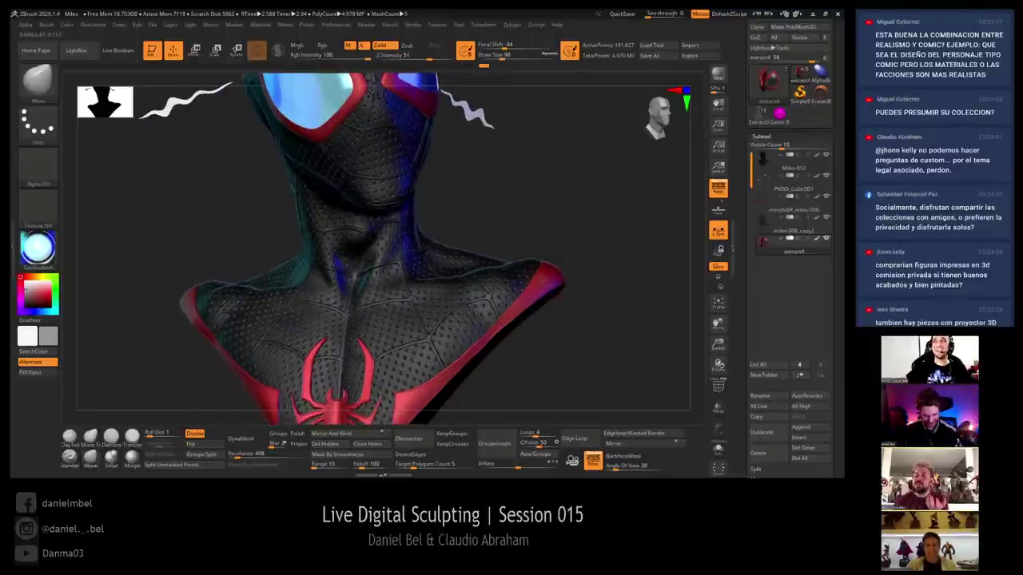
left_click(545, 282, "alt")
mouse_move(577, 371)
left_mouse_down("alt")
mouse_move(553, 310)
mouse_move(537, 326)
mouse_move(534, 313)
left_mouse_up("alt")
key("r")
left_click(512, 222, "alt")
key("shift+f")
key("q")
left_click(530, 312, "ctrl")
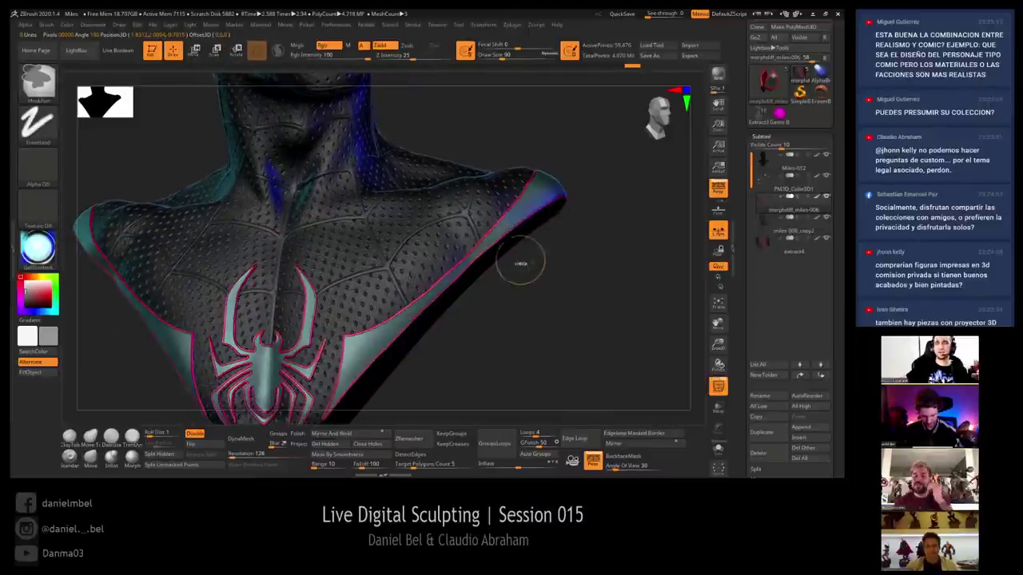
left_click(527, 203, "ctrl")
Reduce the brush size, adjust the mask and inflate the chest emblem and shoulder trim
key("s")
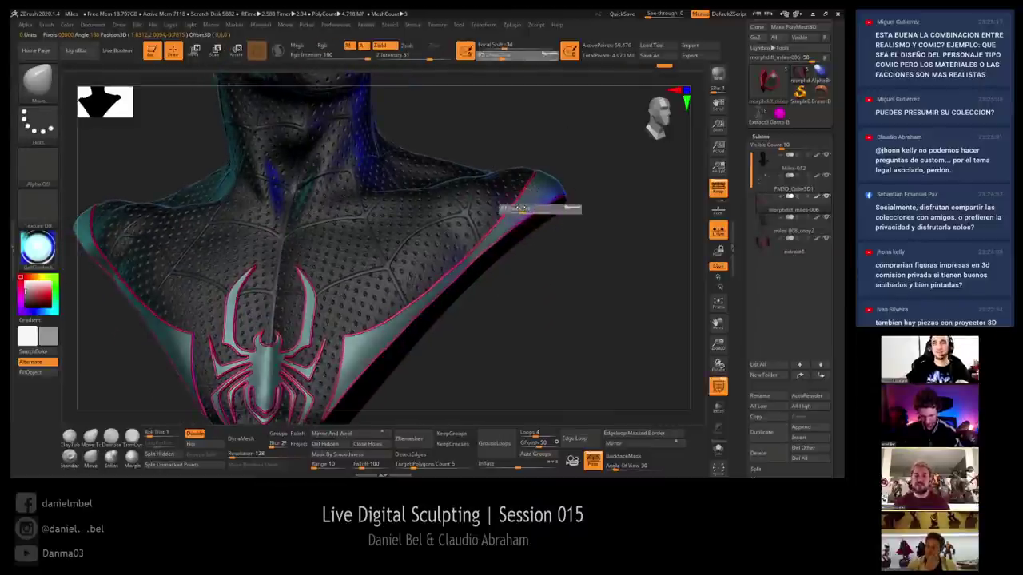
left_click_drag(527, 210, 523, 210)
left_click(525, 206, "ctrl")
left_click(525, 205, "ctrl")
mouse_move(555, 260)
left_mouse_down()
mouse_move(552, 277)
mouse_move(552, 258)
left_mouse_up()
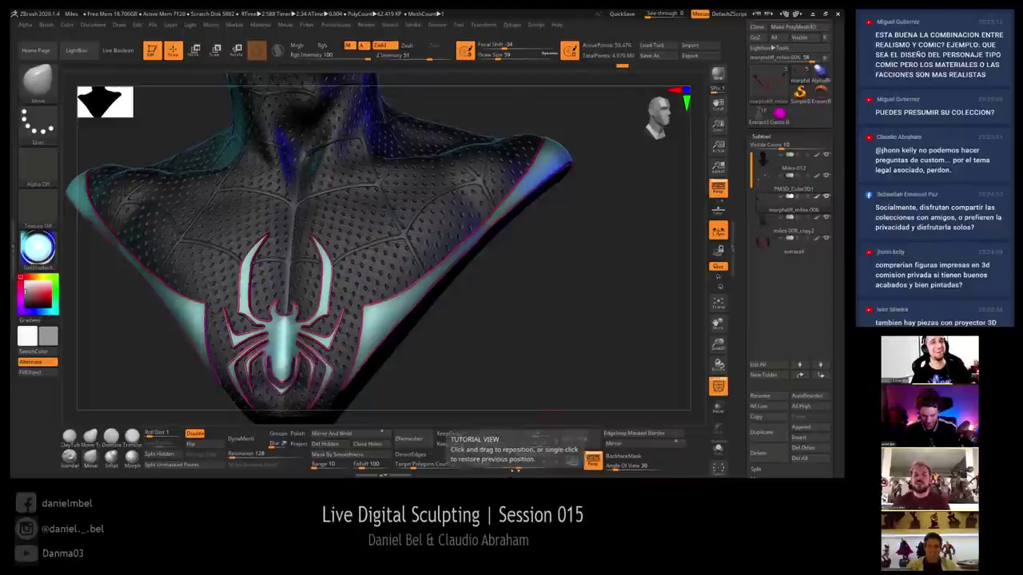
left_click_drag(520, 466, 498, 464)
Smooth the emblem and trim piece with the Polish and Polish By Features deformations
left_click(769, 137)
left_click(762, 178)
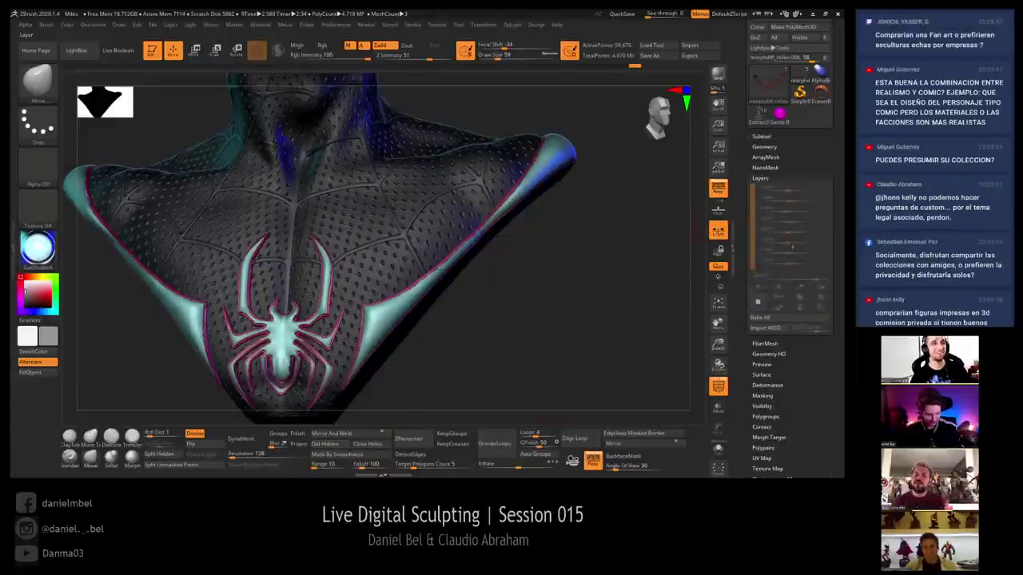
left_click(768, 385)
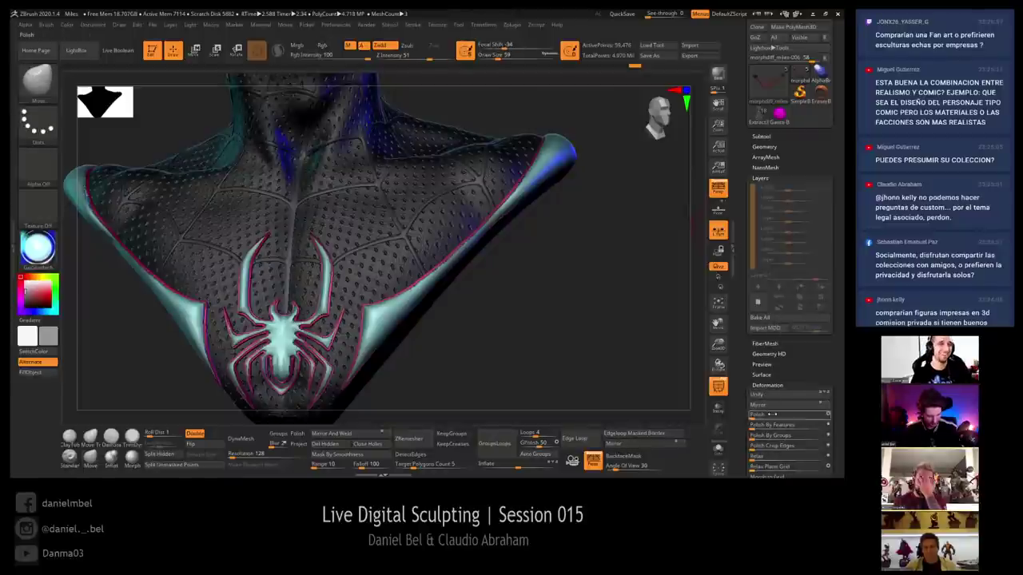
left_click(773, 415)
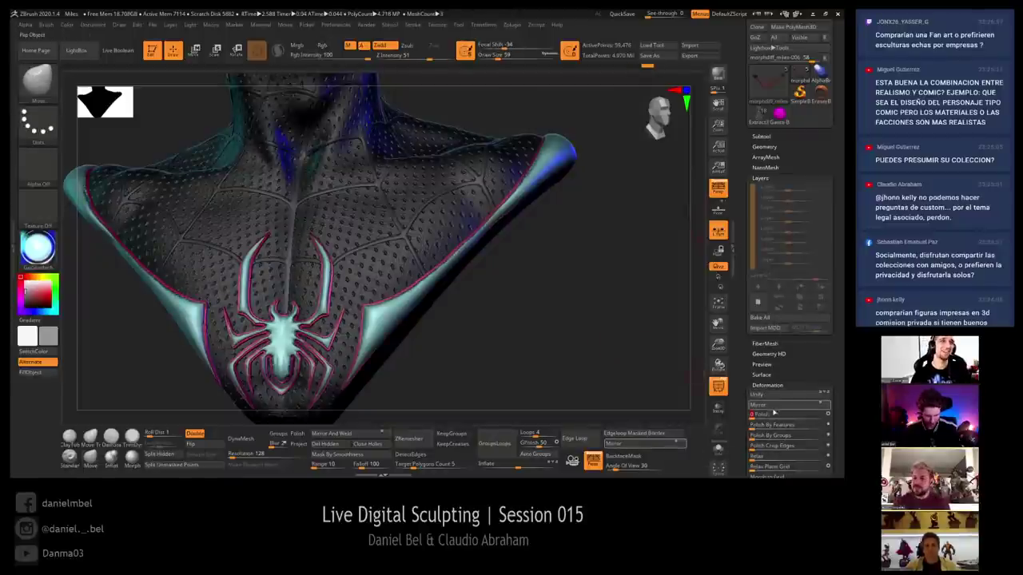
left_click_drag(774, 414, 782, 414)
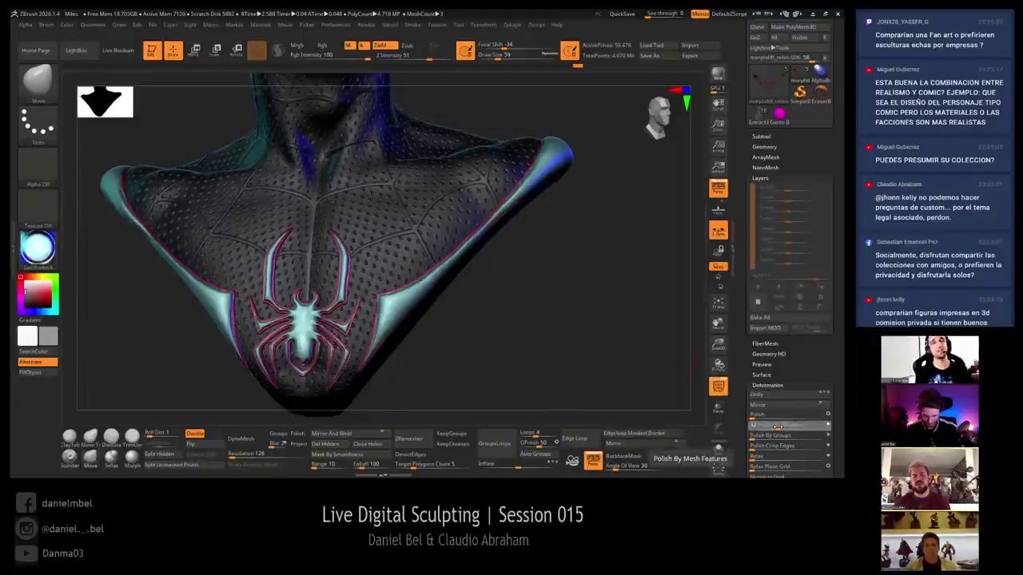
left_click_drag(778, 425, 785, 427)
Adjust the shoulder ends of the red trim with the Move brush, checking the shape from the front and behind
mouse_move(573, 301)
left_mouse_down()
mouse_move(597, 337)
mouse_move(589, 320)
mouse_move(609, 296)
mouse_move(604, 305)
mouse_move(541, 270)
mouse_move(554, 271)
mouse_move(540, 328)
mouse_move(538, 282)
left_mouse_up()
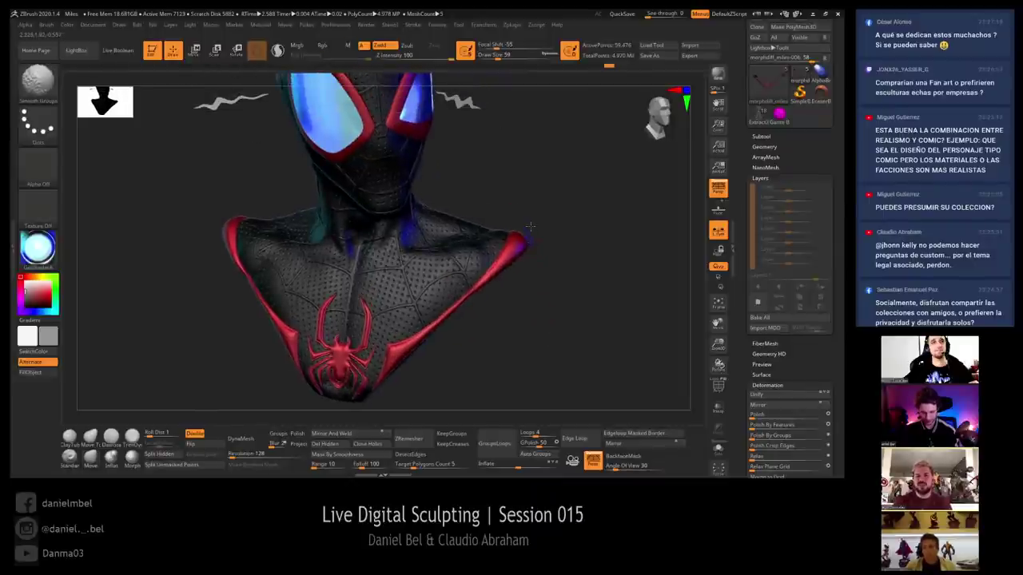
mouse_move(529, 248)
left_mouse_down()
mouse_move(527, 236)
mouse_move(551, 262)
mouse_move(551, 244)
mouse_move(571, 232)
mouse_move(543, 262)
left_mouse_up()
key("s")
left_click_drag(494, 294, 471, 267)
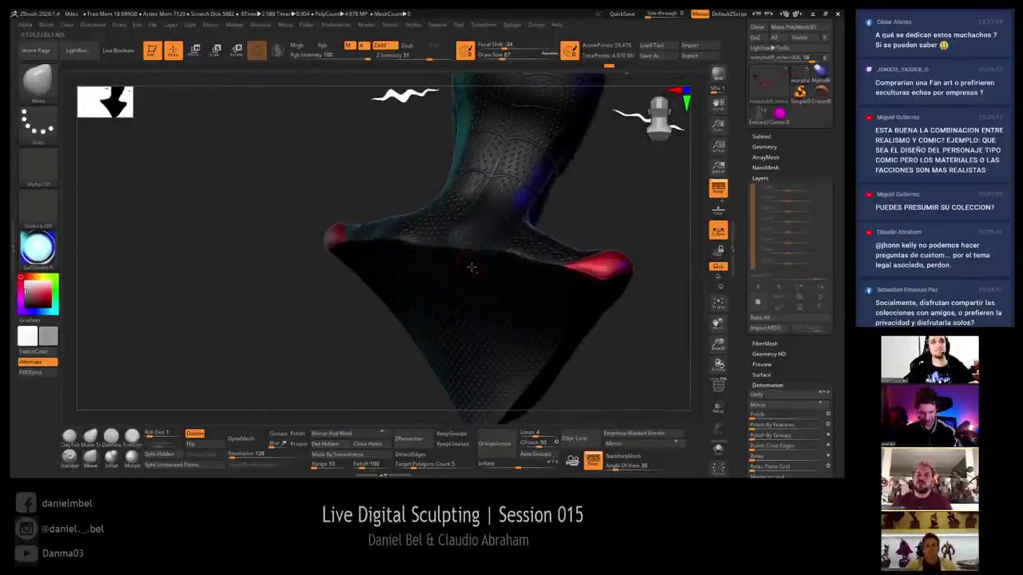
mouse_move(408, 230)
left_mouse_down()
mouse_move(414, 253)
mouse_move(468, 269)
mouse_move(363, 305)
mouse_move(432, 279)
mouse_move(425, 260)
left_mouse_up()
key("shift")
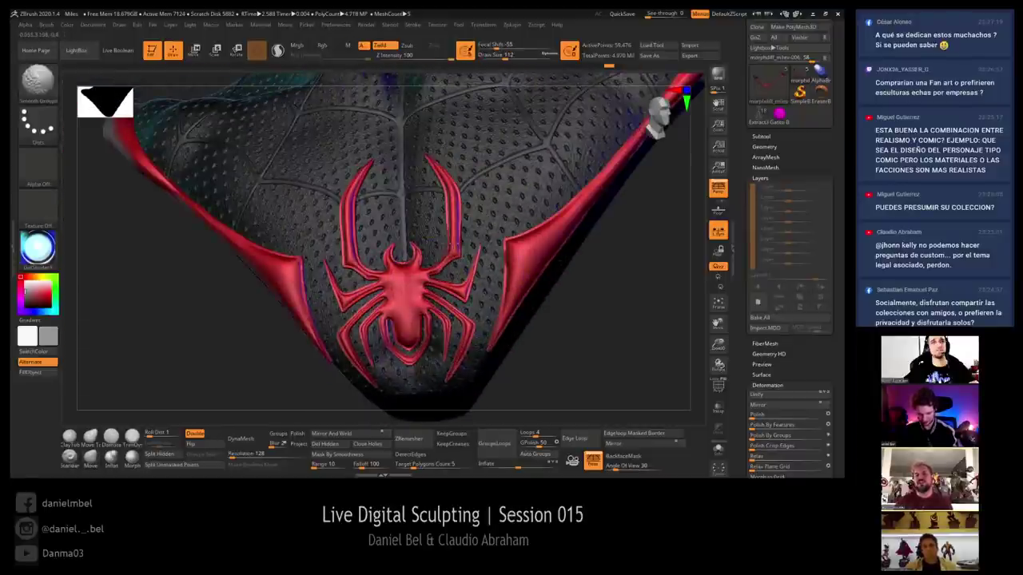
Undo the last adjustment to the red trim and select the dark suit body with the brush size at 51
key("ctrl+z")
mouse_move(588, 372)
left_mouse_down()
mouse_move(580, 370)
mouse_move(580, 400)
mouse_move(625, 367)
mouse_move(588, 322)
left_mouse_up()
key("s")
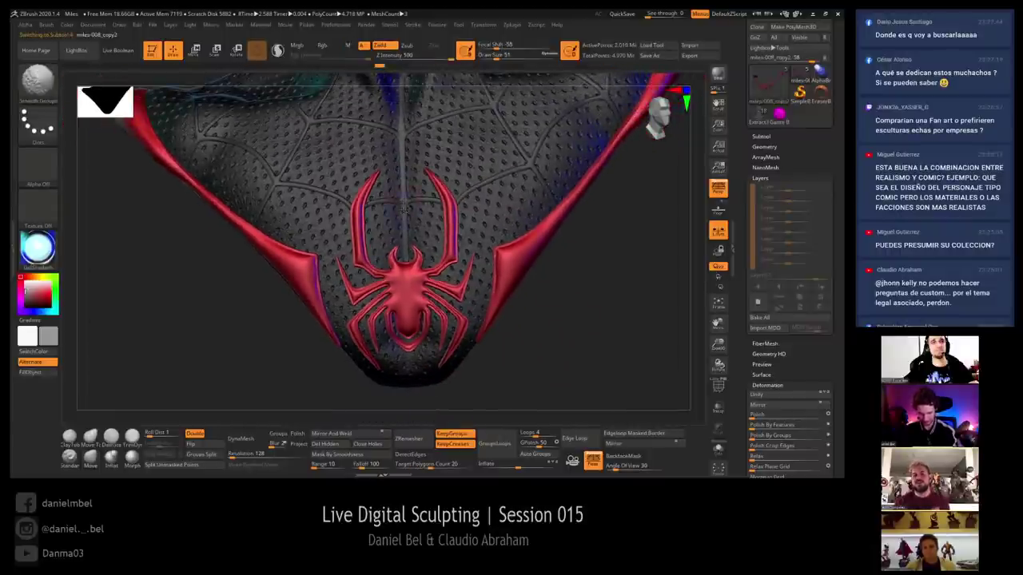
key("shift+f")
key("shift+f")
key("shift")
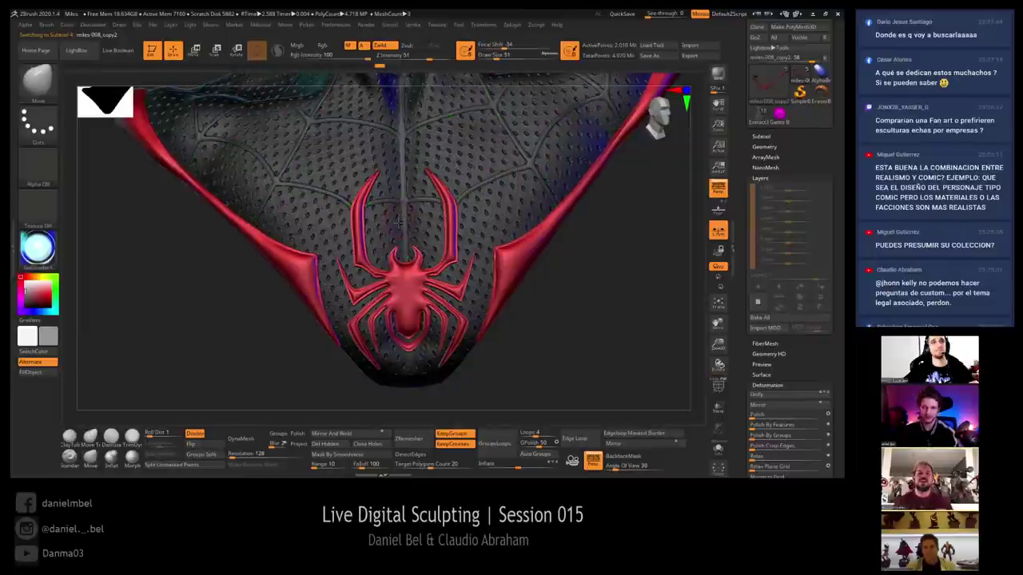
Mask the chest's raised web lines by polygroup and soften the mask's edges
left_click_drag(298, 308, 291, 334, "alt")
key("r")
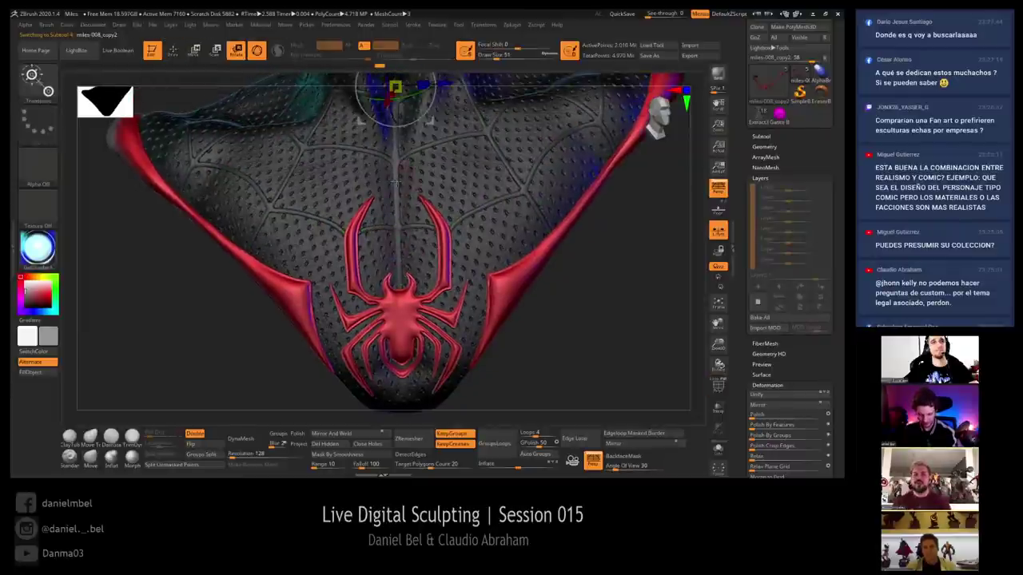
left_click(396, 182, "alt")
key("q")
key("shift+f")
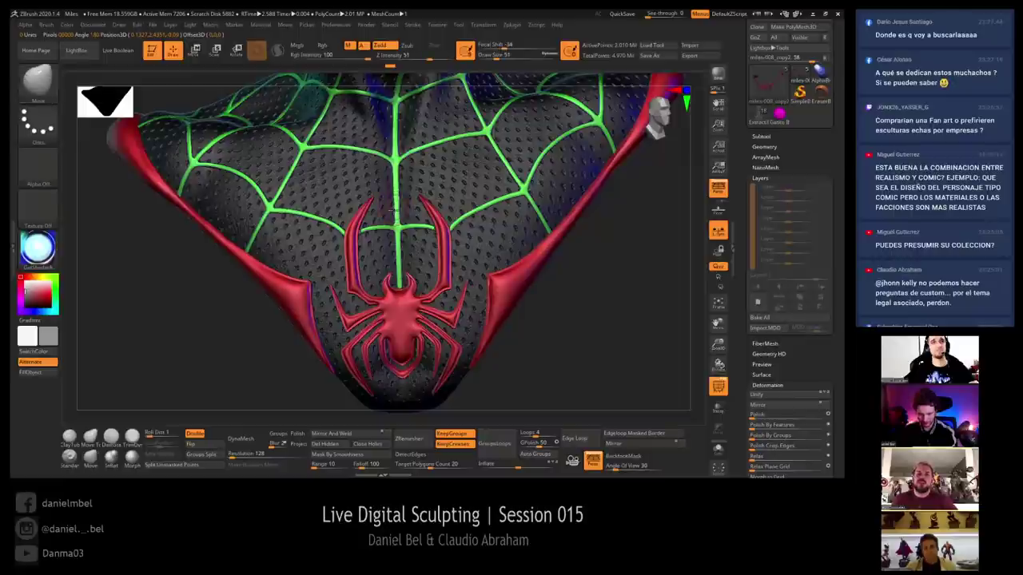
left_click(262, 339, "ctrl")
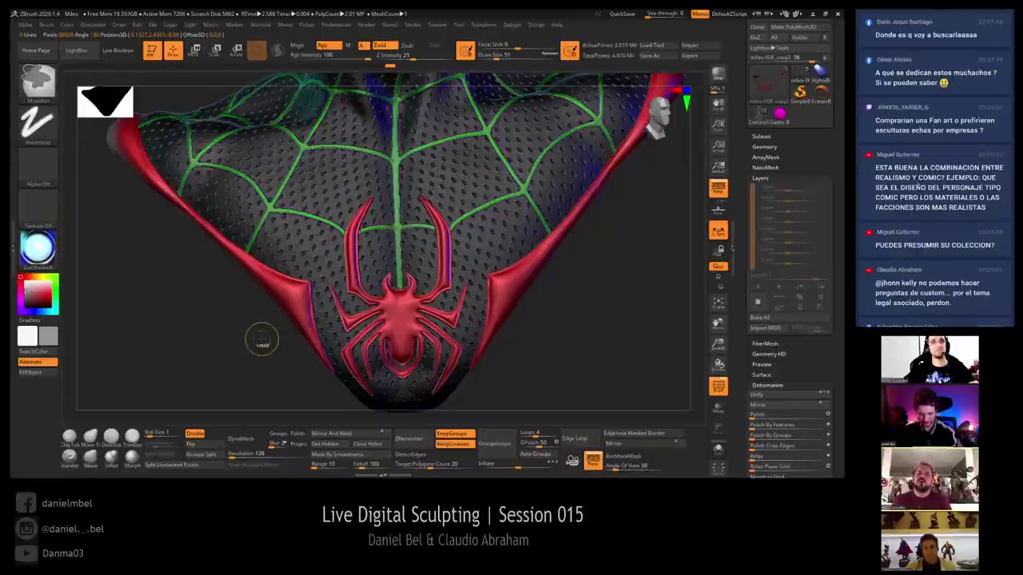
left_click(398, 235, "ctrl")
left_click(399, 235, "ctrl")
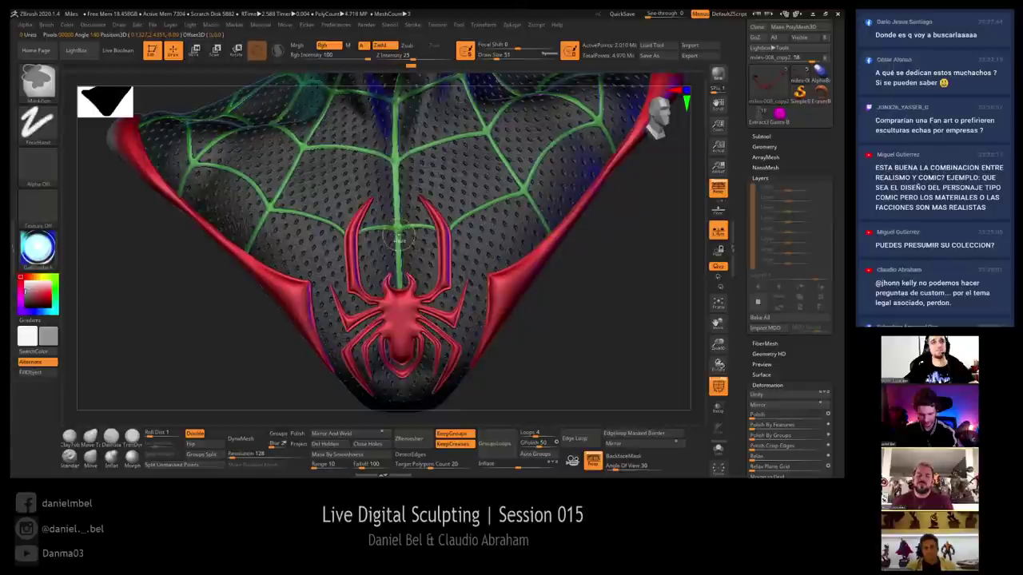
Invert the mask, inflate the suit's web lines by 1 and clear the mask
left_click(582, 299, "ctrl")
key("shift+f")
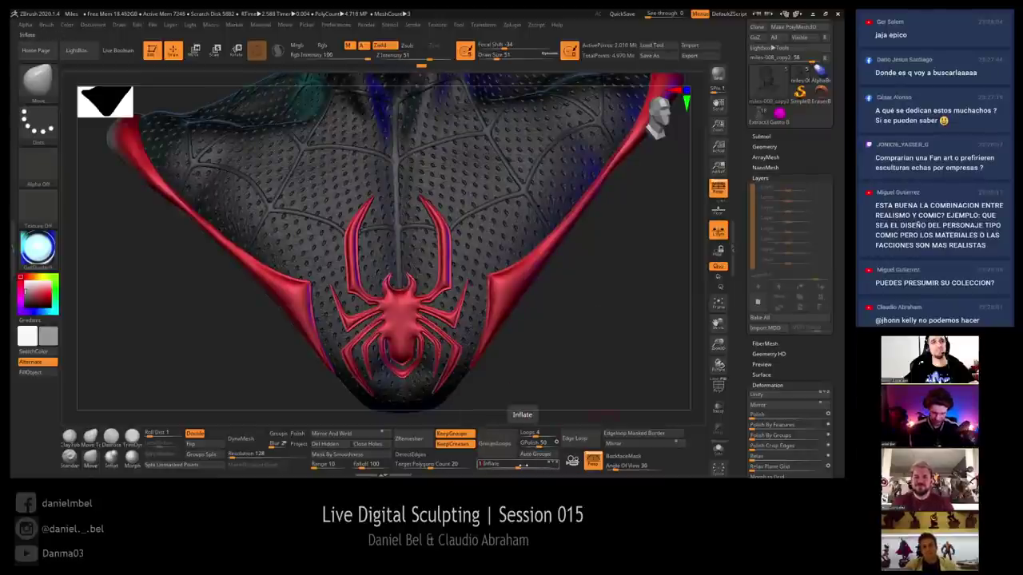
mouse_move(607, 309)
left_mouse_down()
mouse_move(605, 286)
mouse_move(611, 306)
left_mouse_up()
right_click_drag(618, 329, 603, 319, "ctrl")
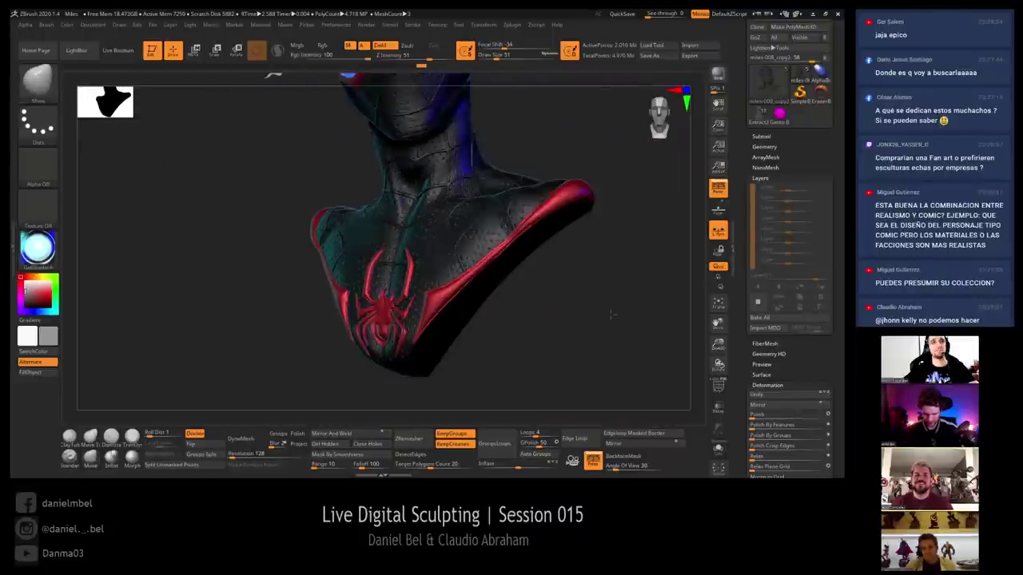
key("ctrl+shift")
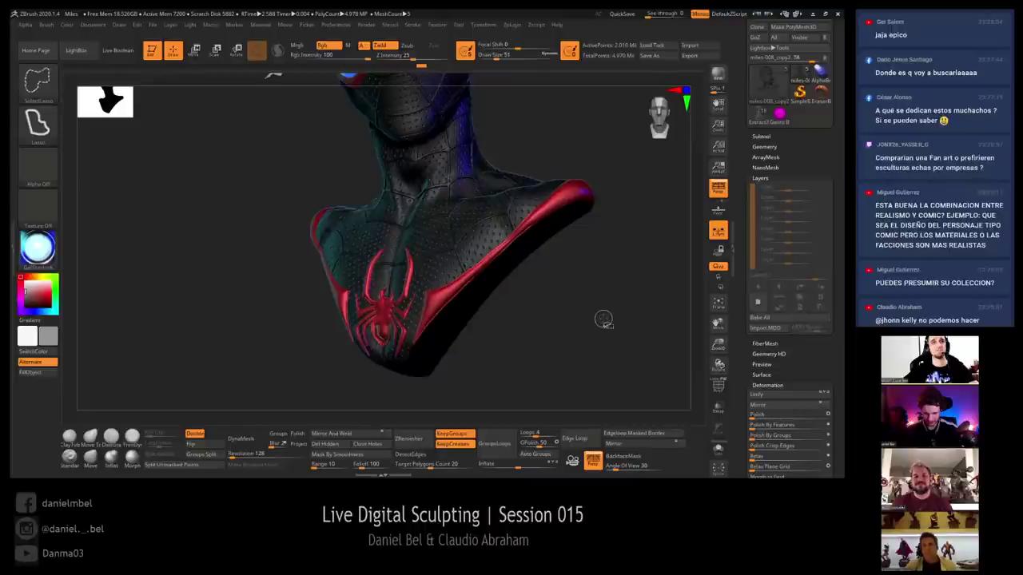
left_click_drag(603, 318, 615, 286, "ctrl")
Examine the bust's head, eyes, shoulders and chest emblem from several angles
left_click_drag(521, 326, 513, 394, "alt")
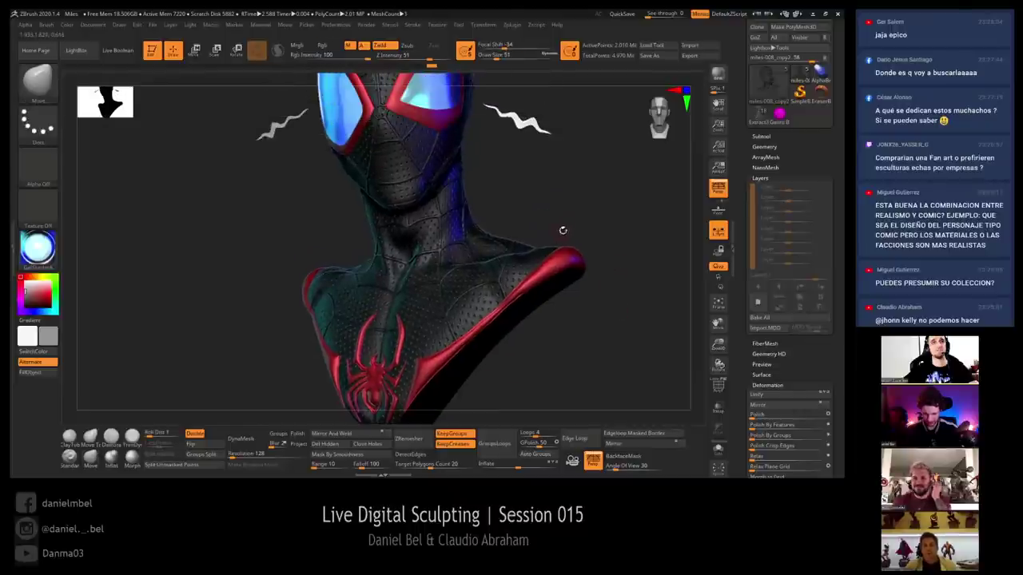
left_click_drag(586, 196, 562, 235, "alt")
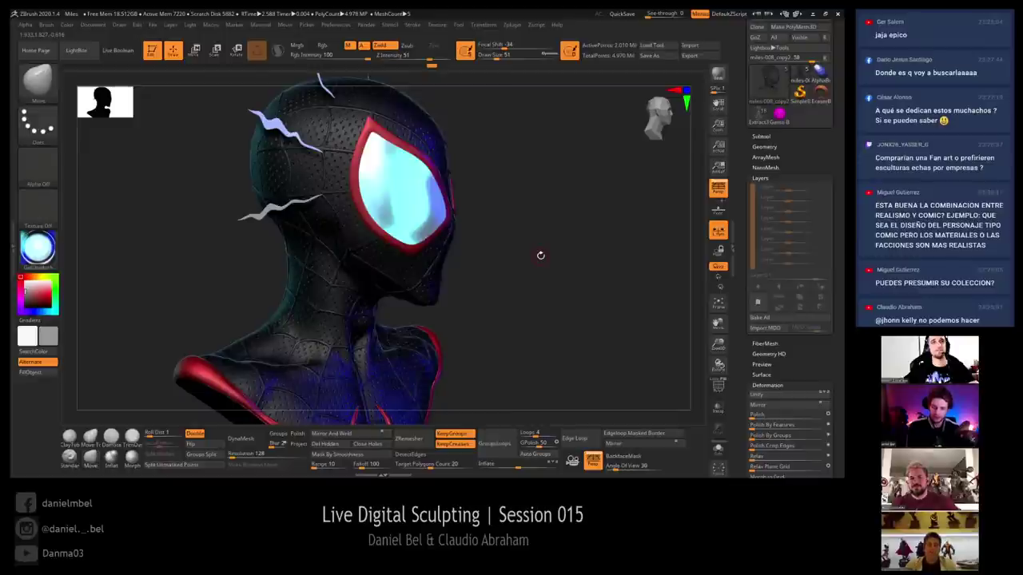
left_click_drag(521, 216, 558, 190)
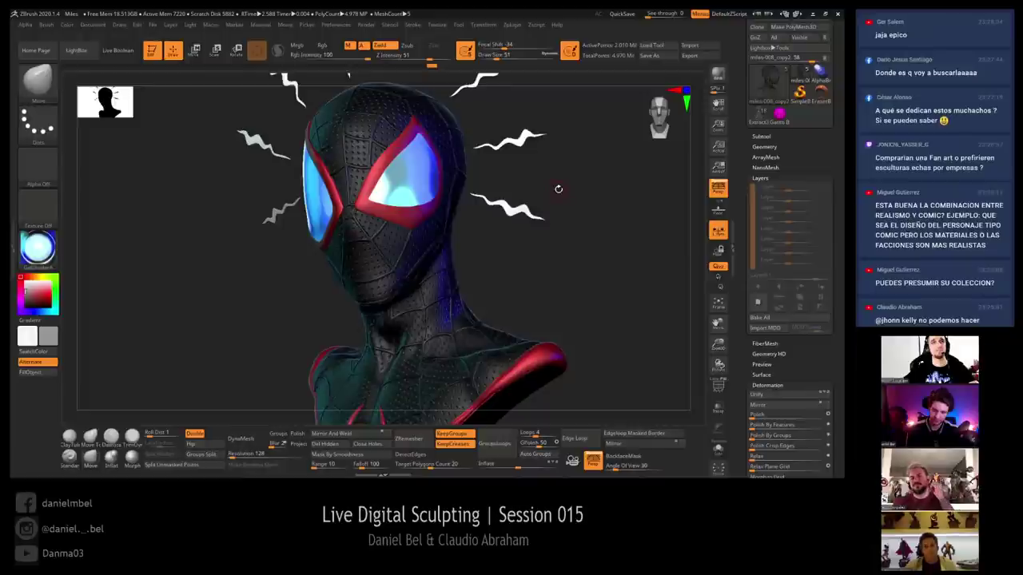
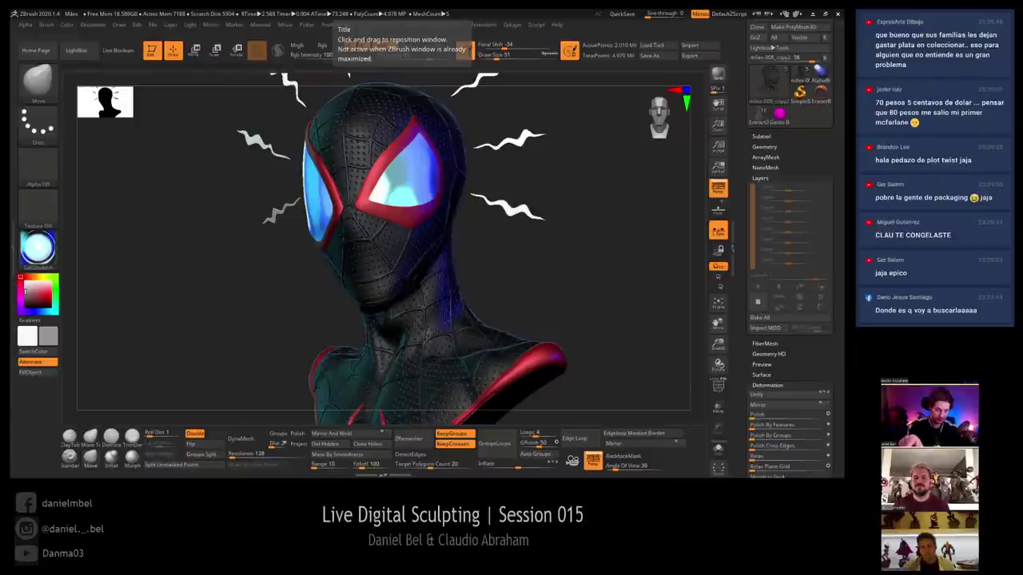
mouse_move(605, 171)
left_mouse_down()
mouse_move(618, 264)
mouse_move(608, 188)
left_mouse_up()
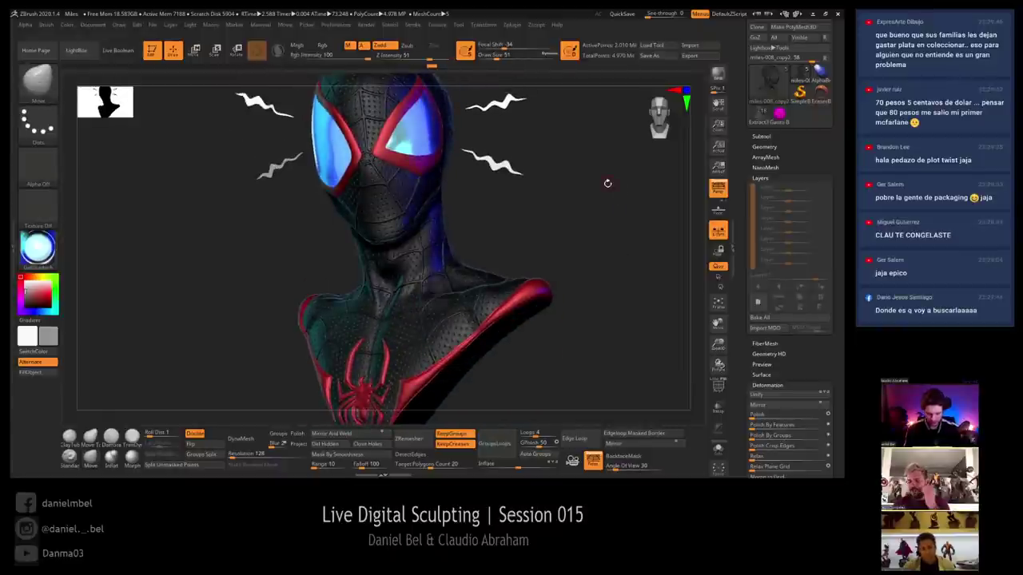
left_click_drag(565, 227, 426, 229)
right_click_drag(426, 229, 429, 271, "ctrl")
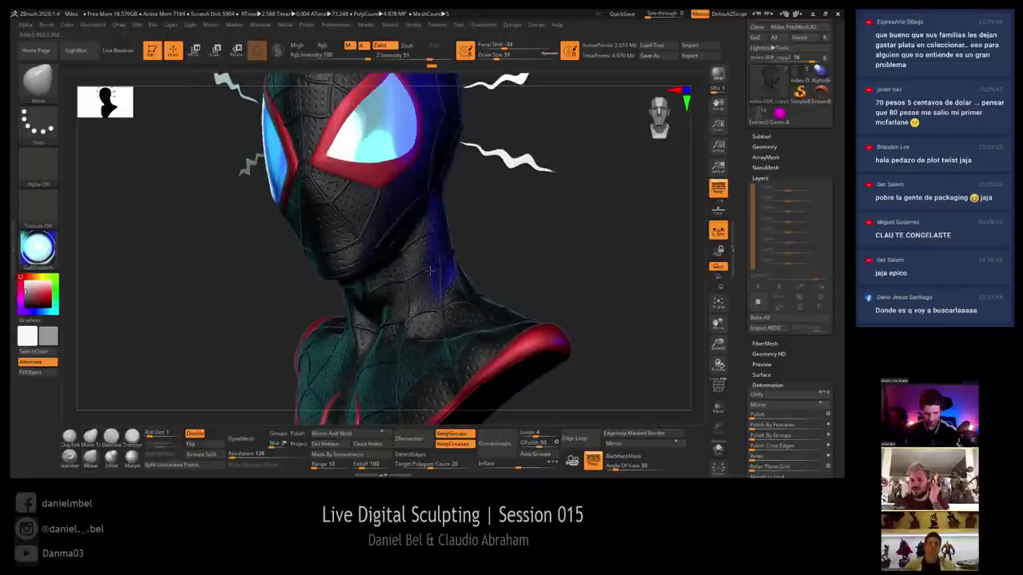
Select the eye piece and mask its lenses by polygroup, leaving the red frames editable
left_click(369, 136, "alt")
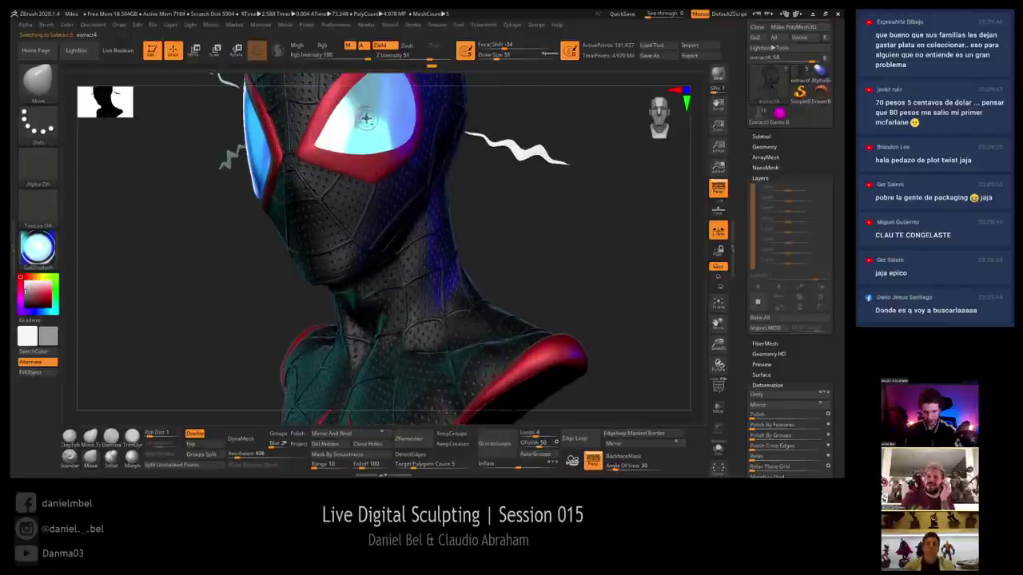
mouse_move(367, 117)
right_mouse_down("alt")
mouse_move(373, 153)
mouse_move(486, 160)
right_mouse_up("alt")
key("r")
left_click(376, 147, "ctrl")
key("q")
key("b")
key("m")
key("t")
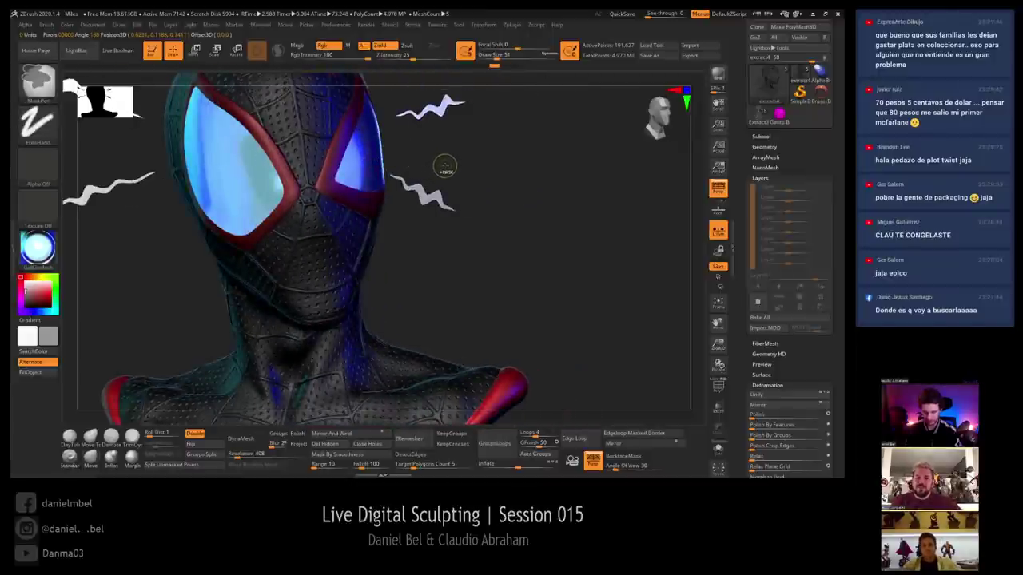
mouse_move(441, 166)
right_mouse_down()
mouse_move(422, 165)
mouse_move(429, 174)
right_mouse_up()
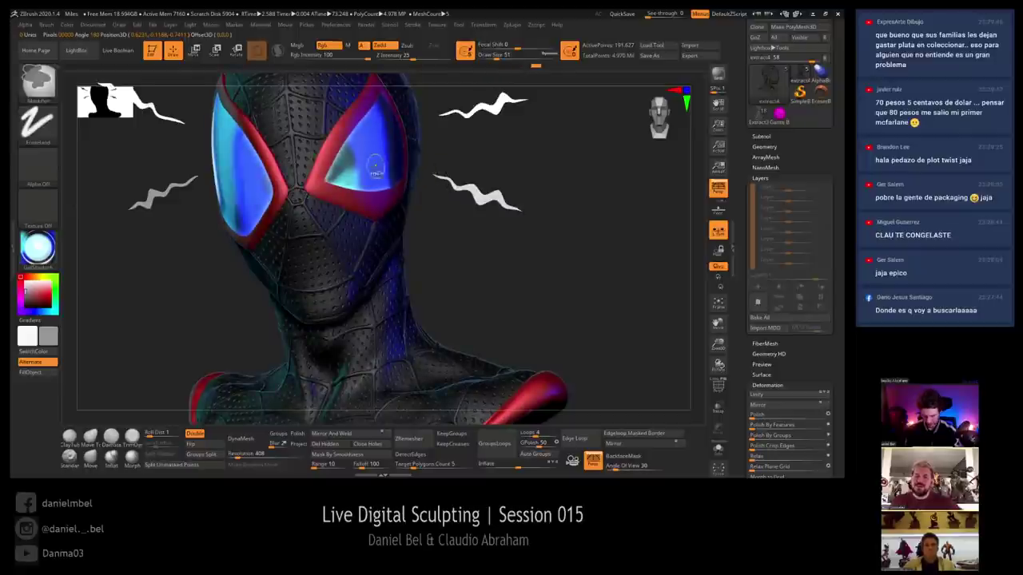
Switch to the Move brush and inflate the unmasked red eye frames
key("b")
key("m")
key("v")
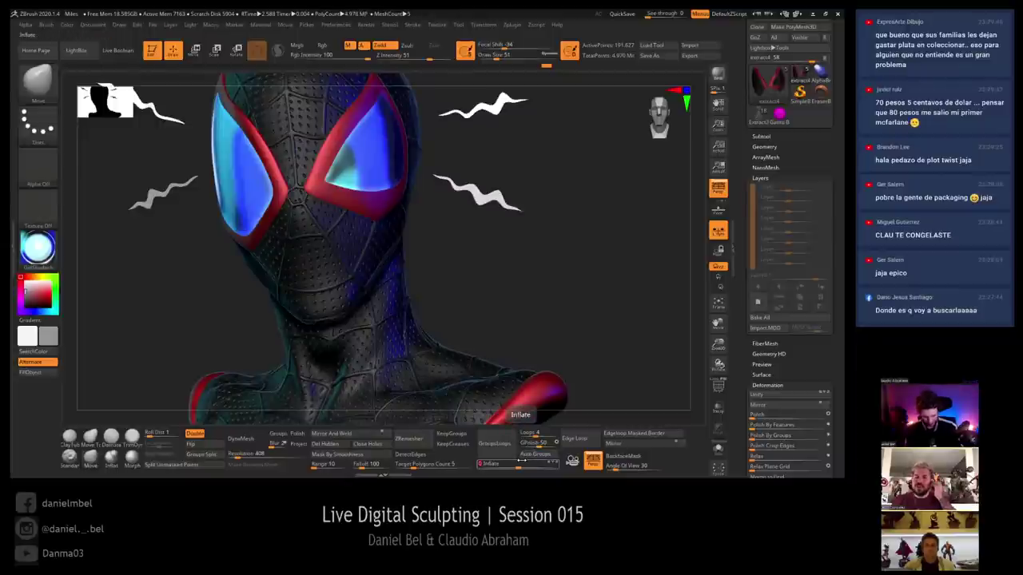
key("ctrl")
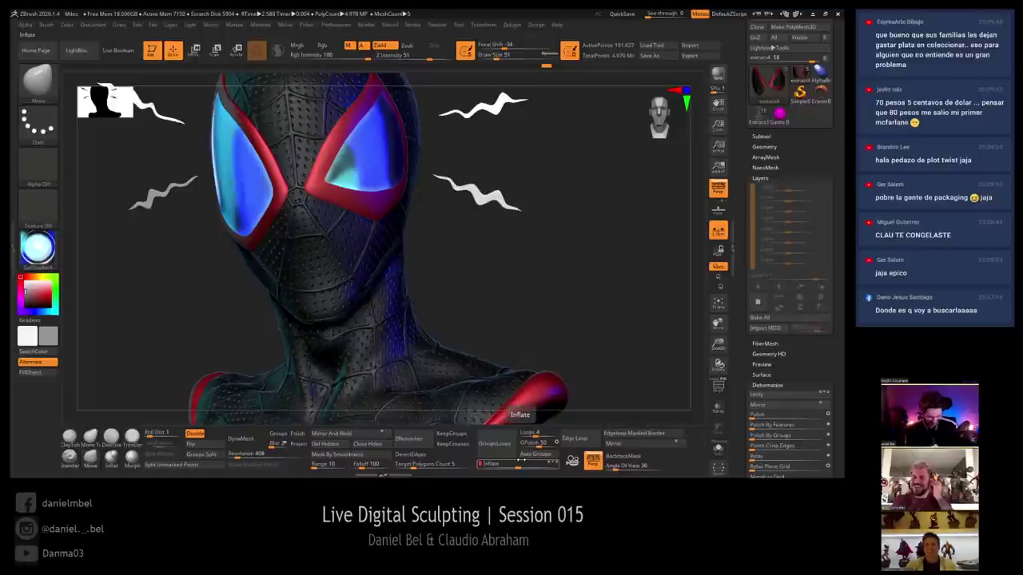
type("10")
key("Return")
key("ctrl")
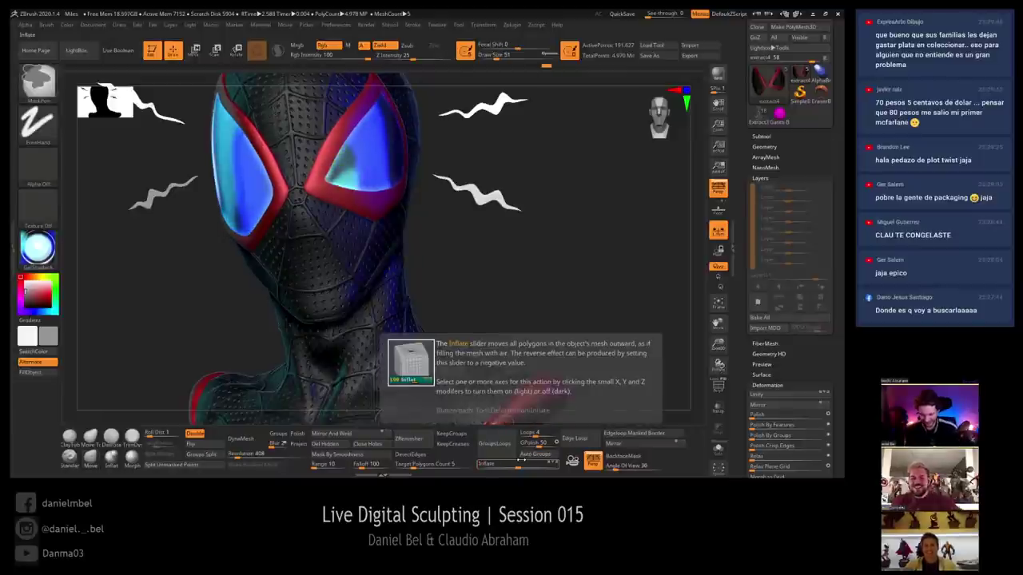
key("ctrl")
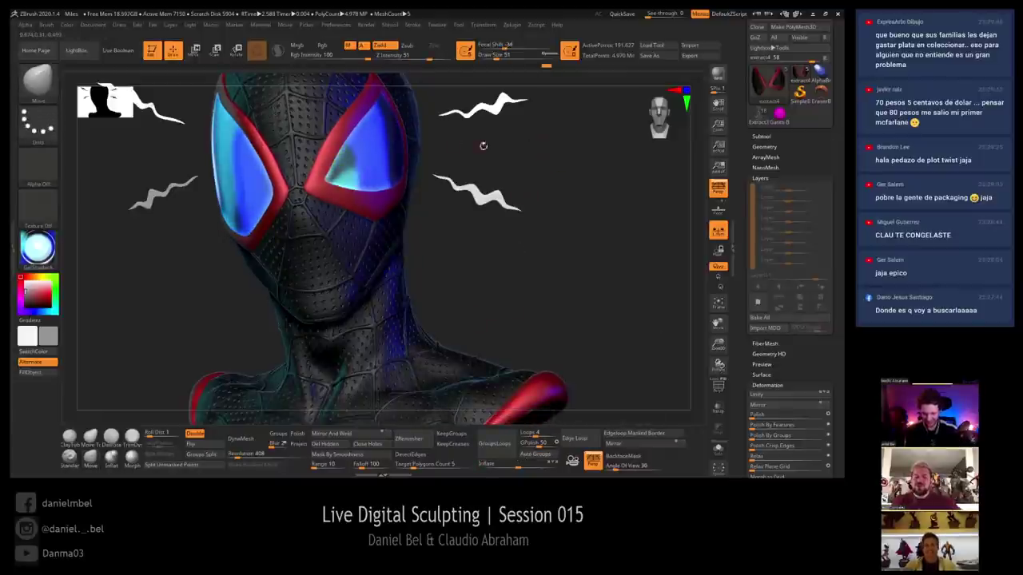
Isolate the eye lenses, apply an Inflate value of -5 and show the red frames again
left_click(384, 196, "ctrl+shift")
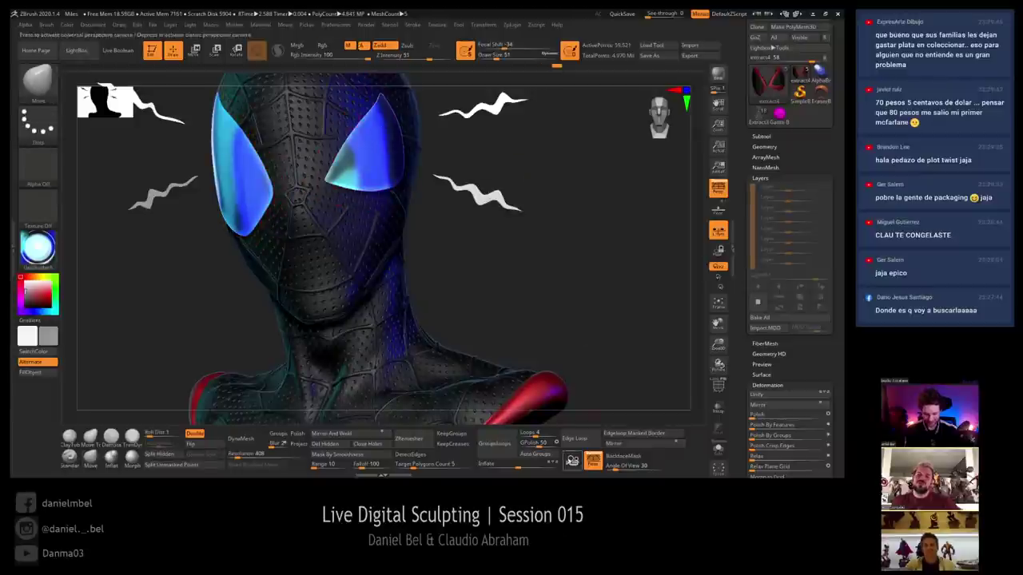
type("1")
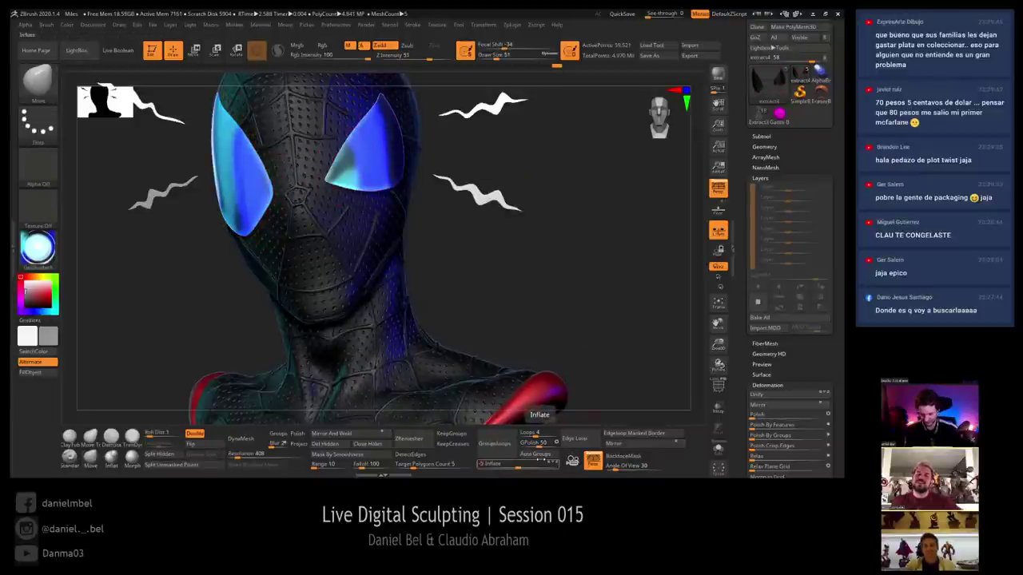
key("Return")
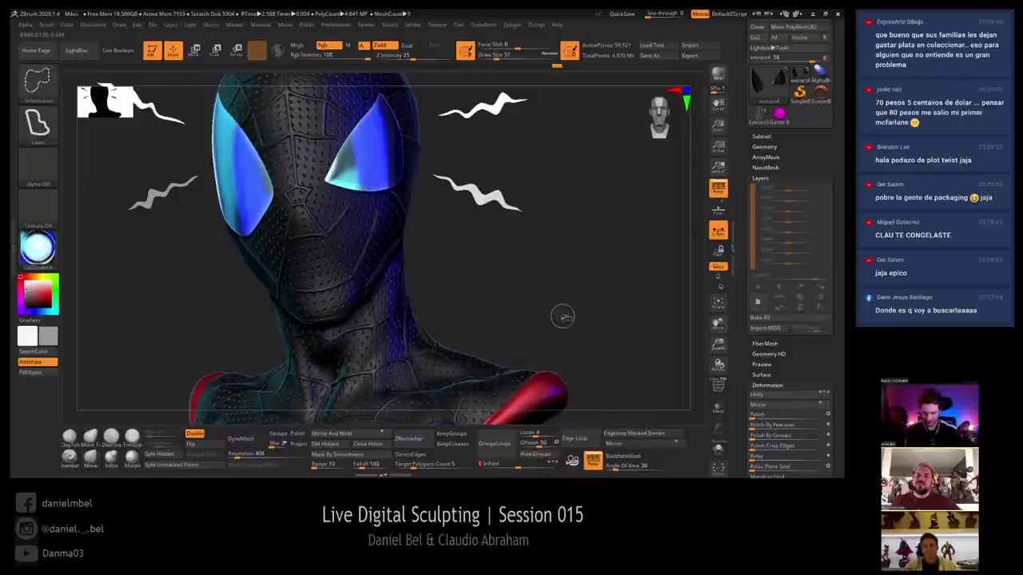
left_click(539, 213, "ctrl+shift")
Mask the red eye frames by polygroup with a softened edge and inflate the lenses
mouse_move(556, 150)
left_mouse_down()
mouse_move(535, 152)
mouse_move(550, 199)
mouse_move(513, 172)
mouse_move(554, 167)
left_mouse_up()
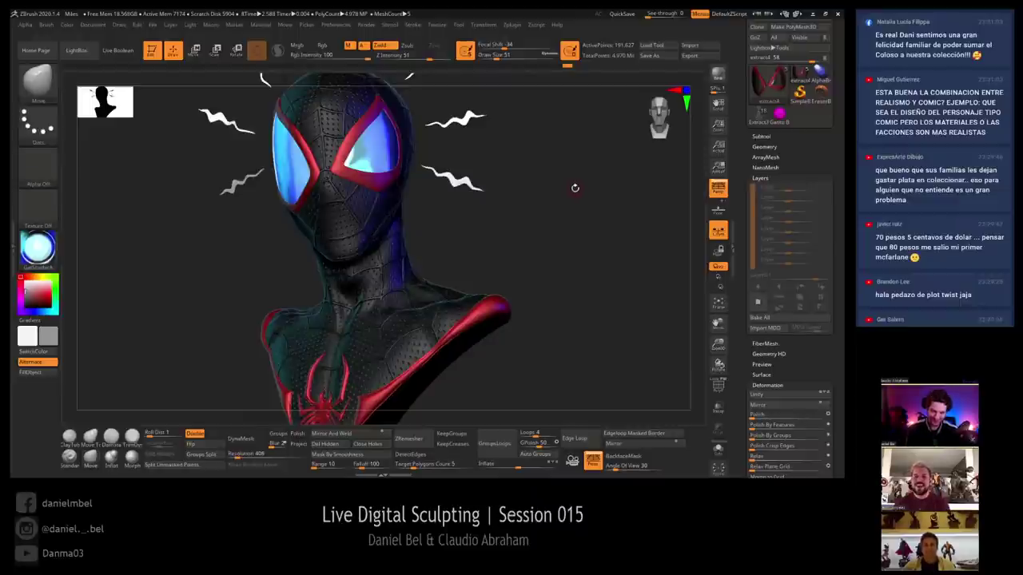
left_click_drag(537, 158, 582, 147, "alt")
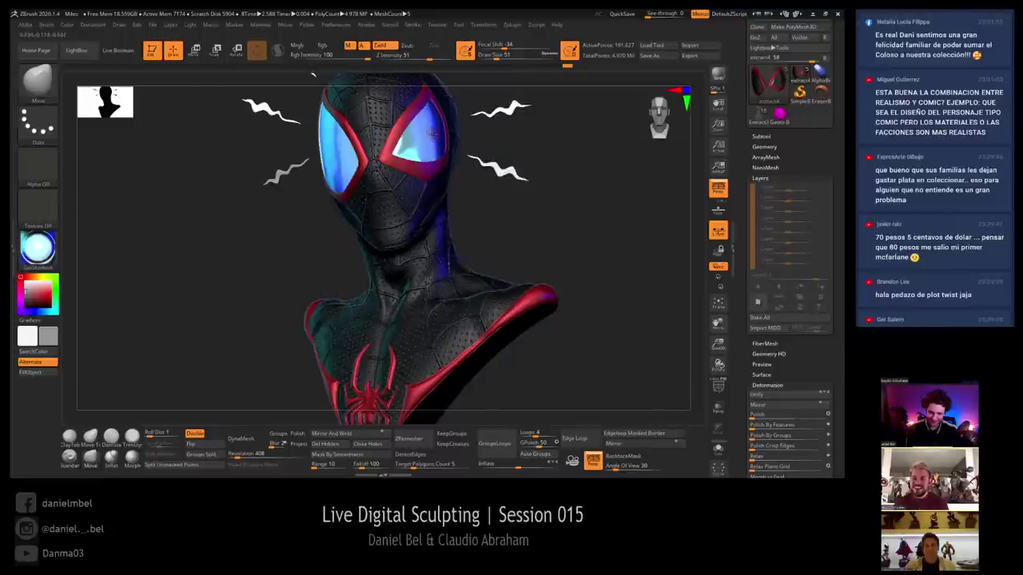
key("r")
left_click(421, 136, "ctrl")
key("q")
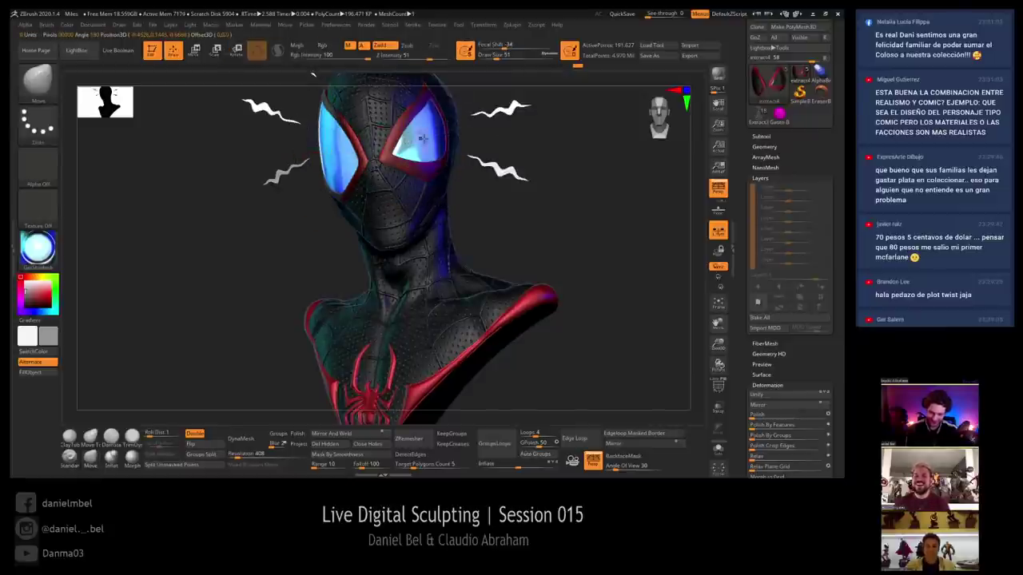
key("ctrl")
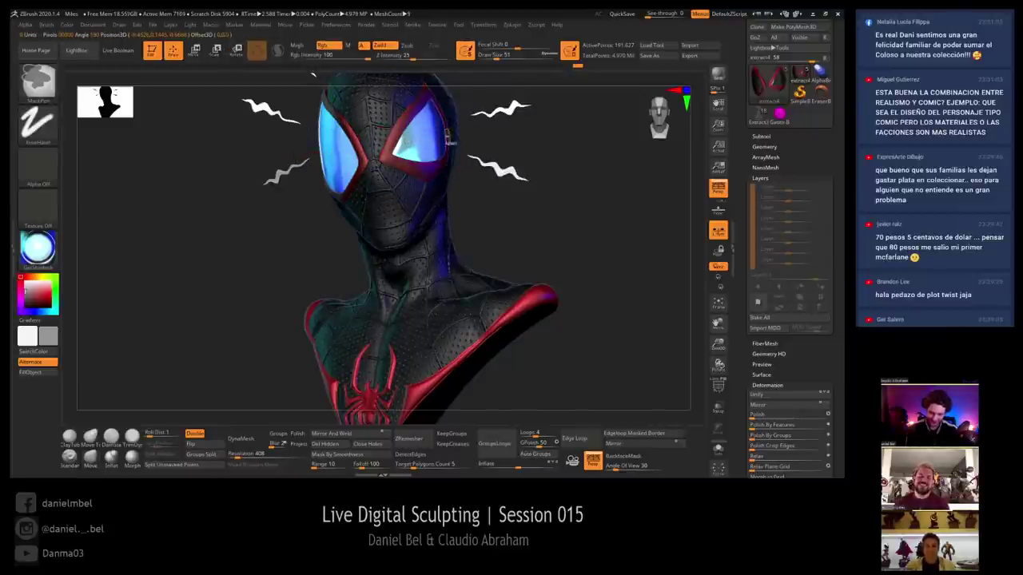
left_click(515, 142, "ctrl")
left_click(425, 140, "ctrl")
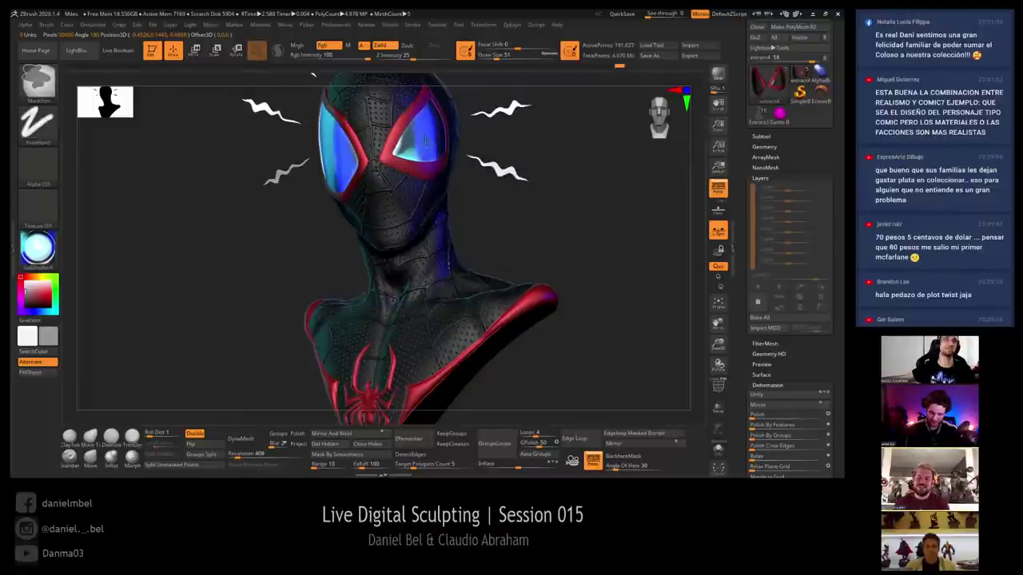
left_click(537, 145, "ctrl")
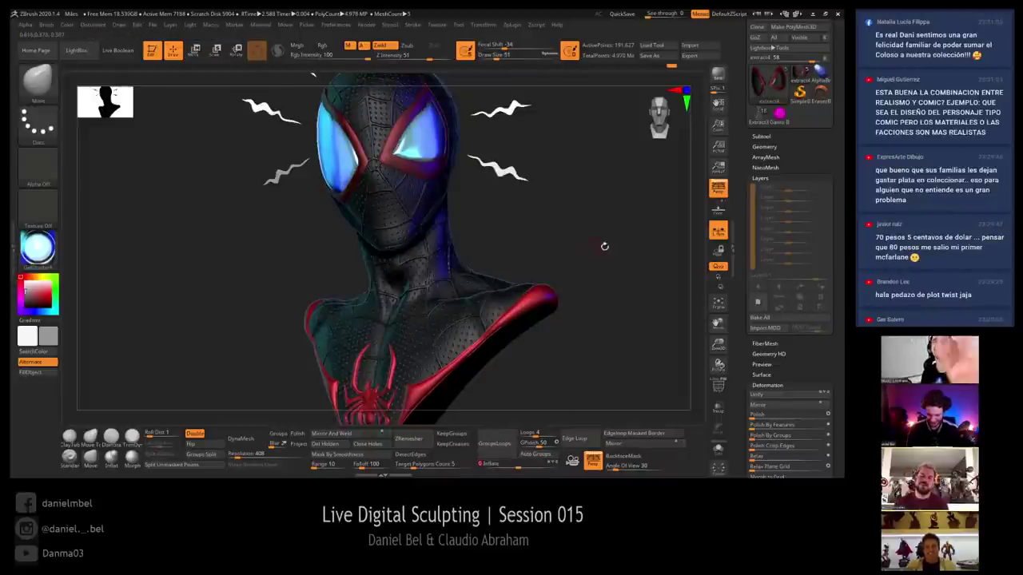
left_click_drag(605, 244, 602, 248)
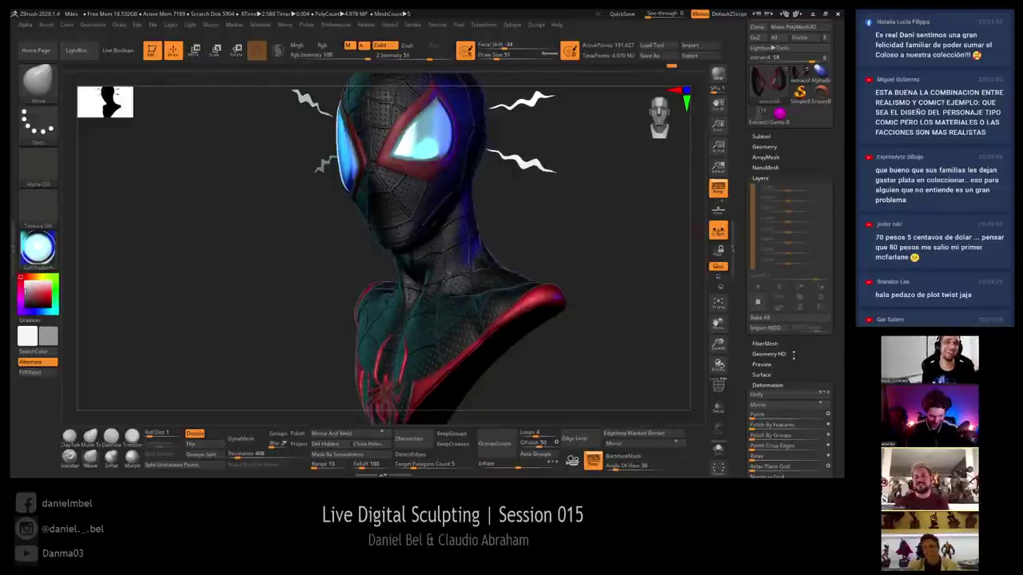
Smooth the eye lenses with repeated Polish By Features deformations
left_click(828, 425)
left_click(791, 427)
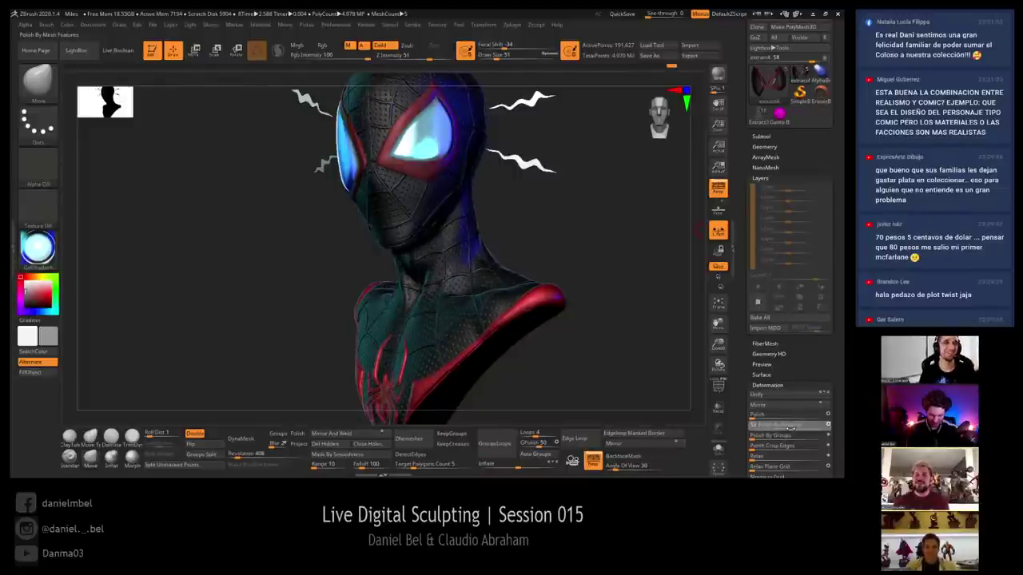
left_click(795, 427)
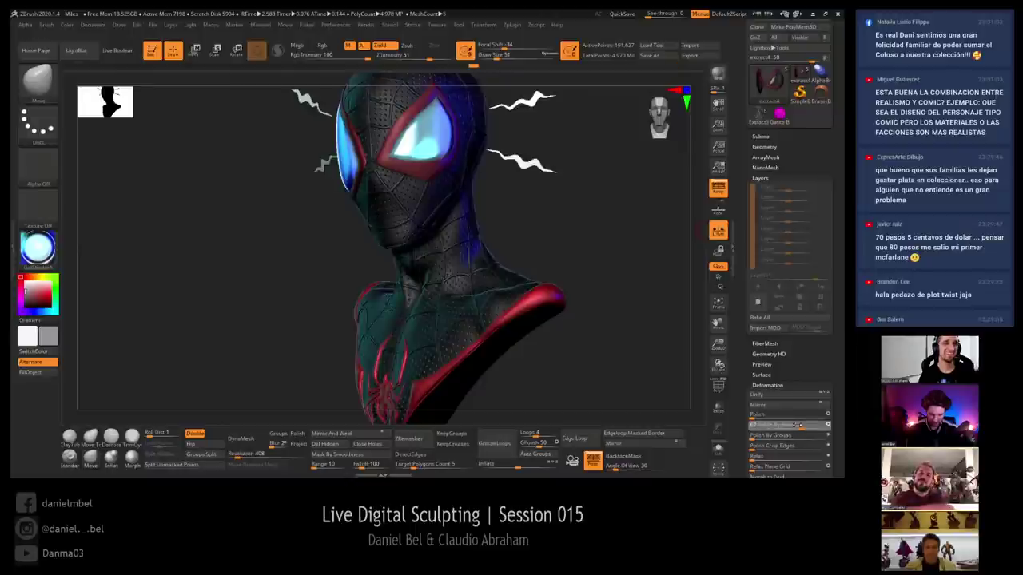
left_click(795, 425)
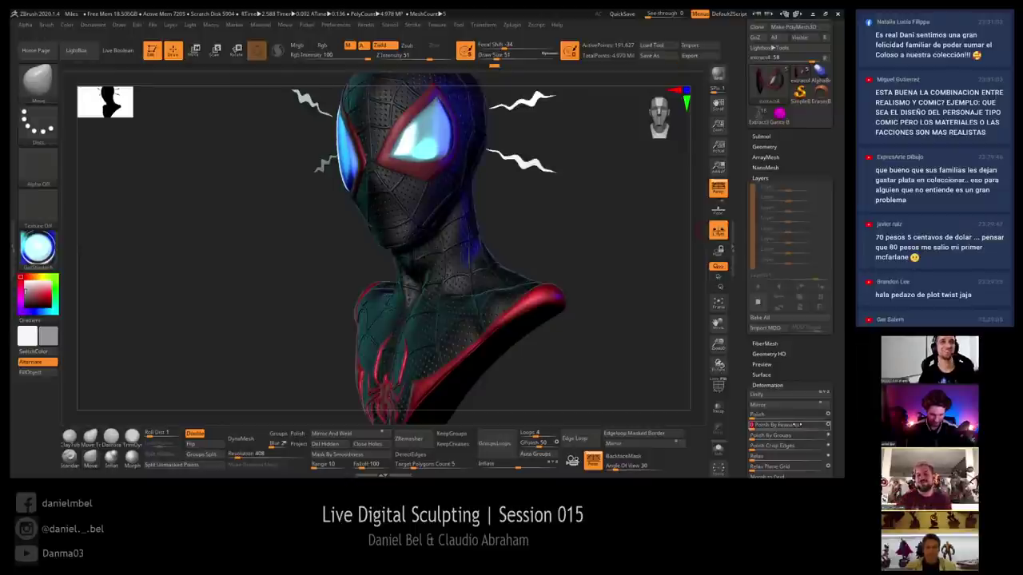
Choose BasicMaterial as the current material
left_click_drag(602, 239, 616, 237, "shift")
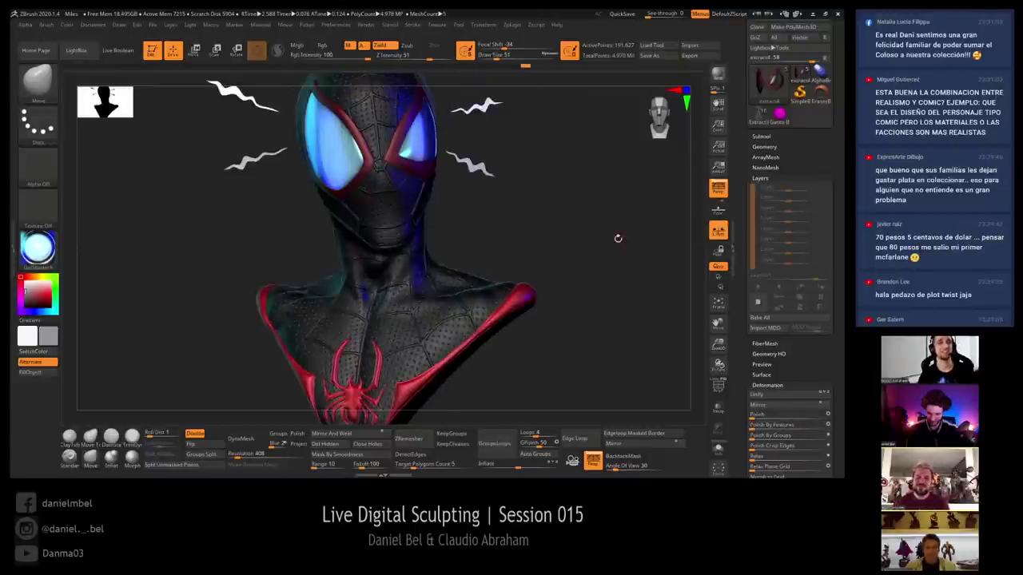
mouse_move(569, 195)
left_mouse_down()
mouse_move(554, 193)
mouse_move(573, 206)
left_mouse_up()
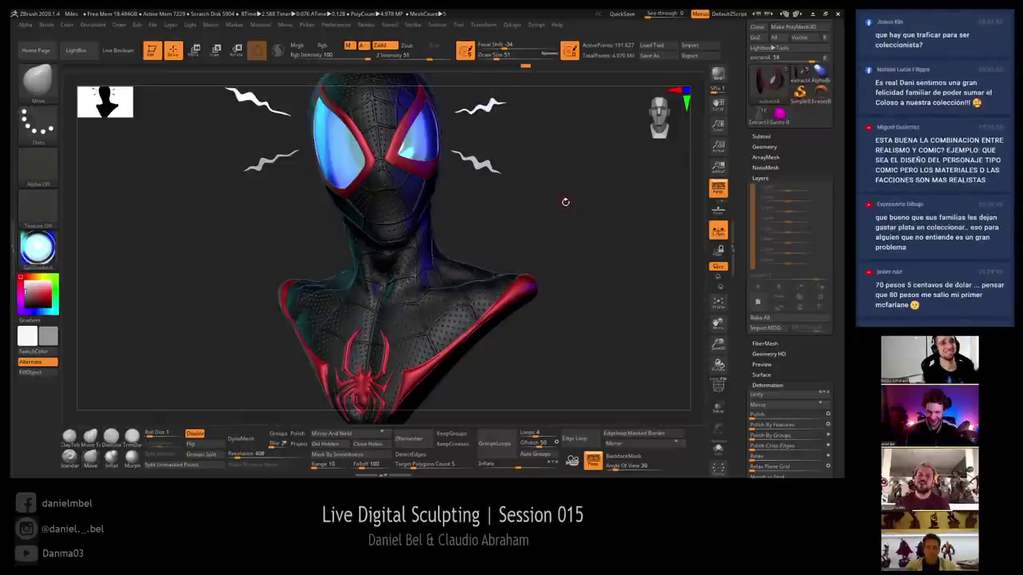
left_click_drag(580, 199, 551, 191)
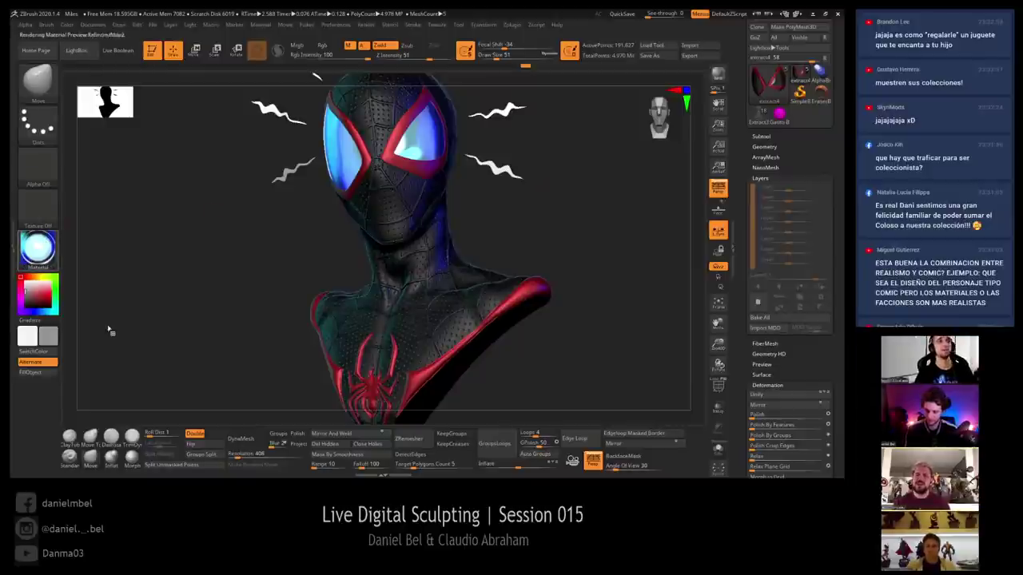
left_click(46, 241)
left_click(136, 363)
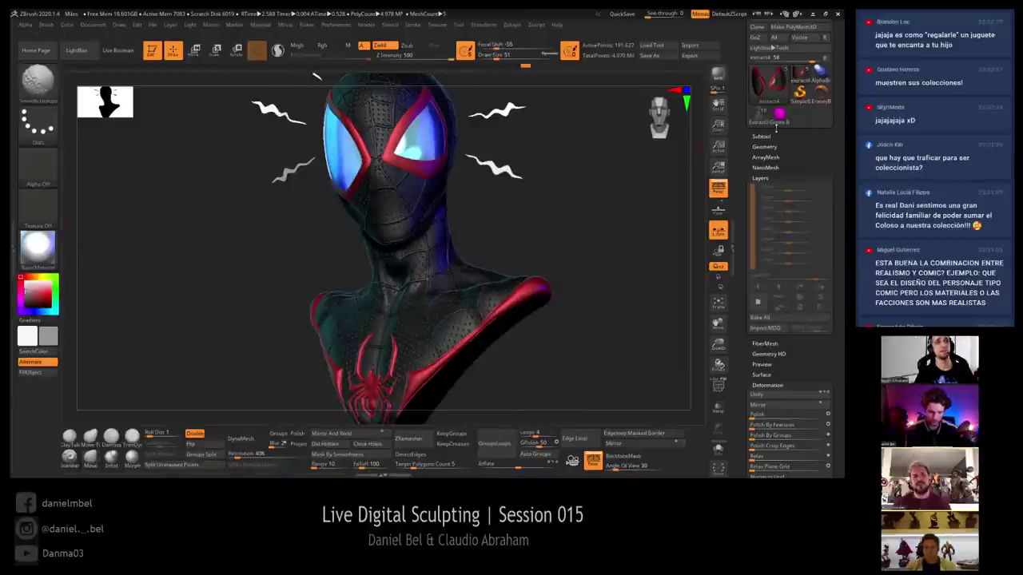
Switch the painted colours of all subtools off and back on to check the bare sculpt
left_click(761, 137, "shift")
left_click(816, 155, "shift")
mouse_move(616, 191)
left_mouse_down("alt")
mouse_move(602, 205)
mouse_move(610, 199)
mouse_move(615, 219)
mouse_move(601, 222)
left_mouse_up("alt")
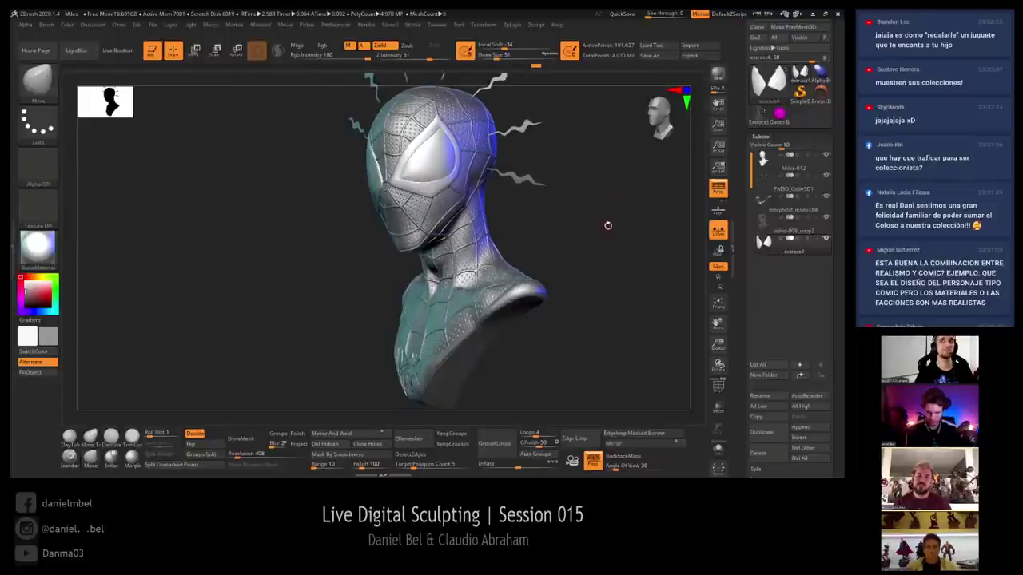
left_click(816, 158)
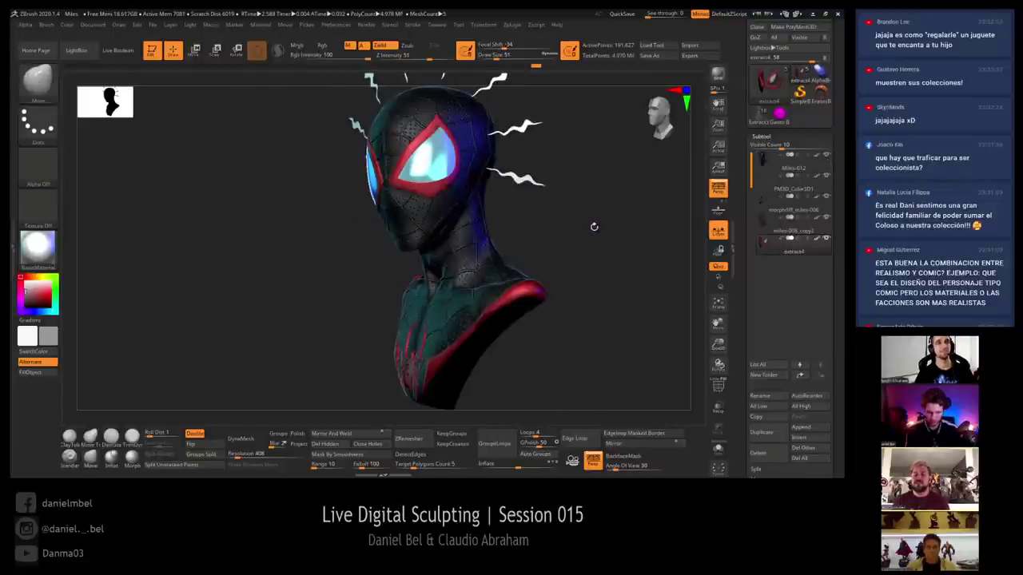
left_click_drag(594, 226, 605, 229)
Hide the PM3D_Cube3D1 subtool with the wavy spider-sense lines around the head
left_click(820, 185)
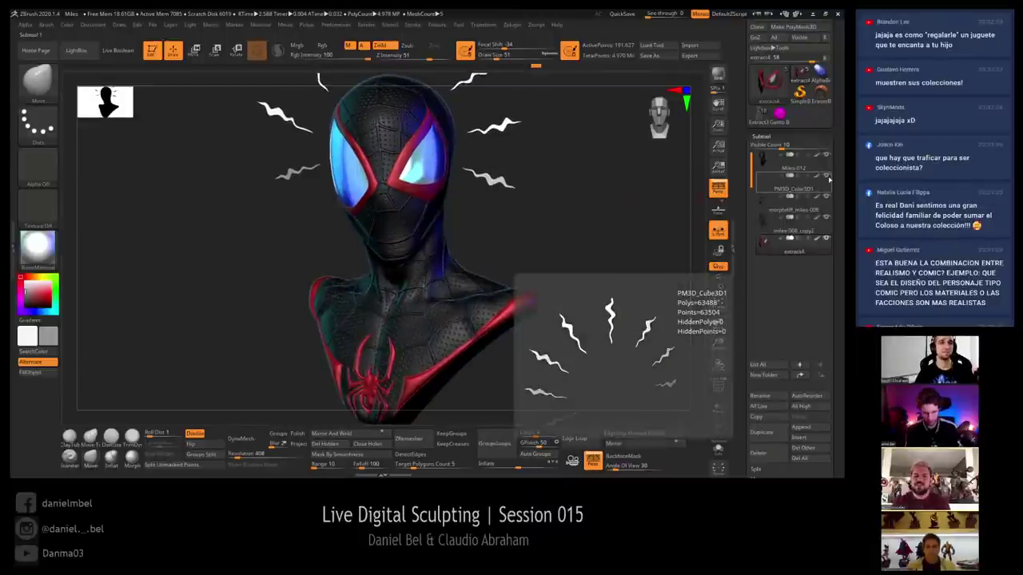
left_click(827, 177)
left_click_drag(608, 240, 573, 258)
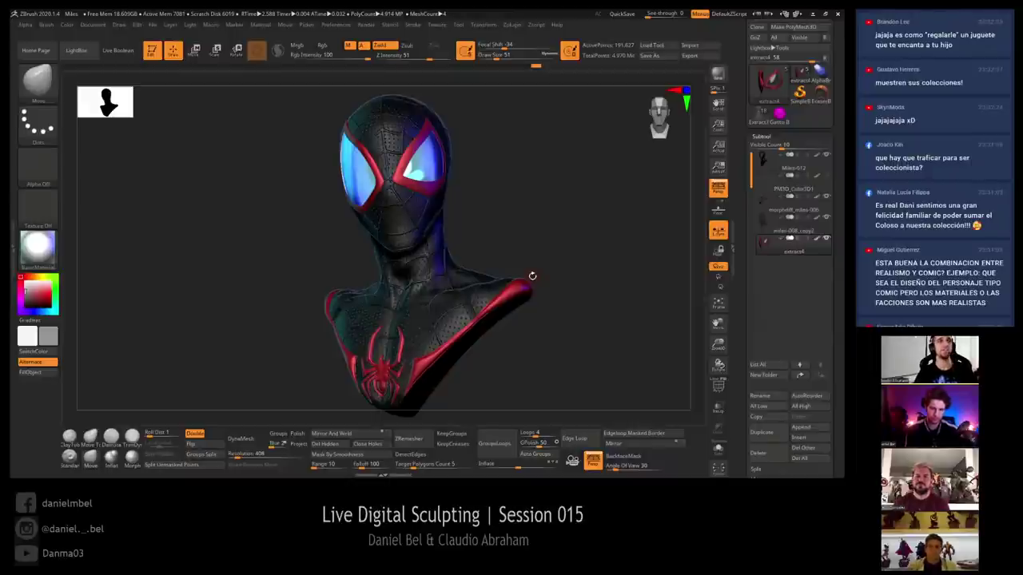
left_click_drag(534, 206, 505, 243, "shift")
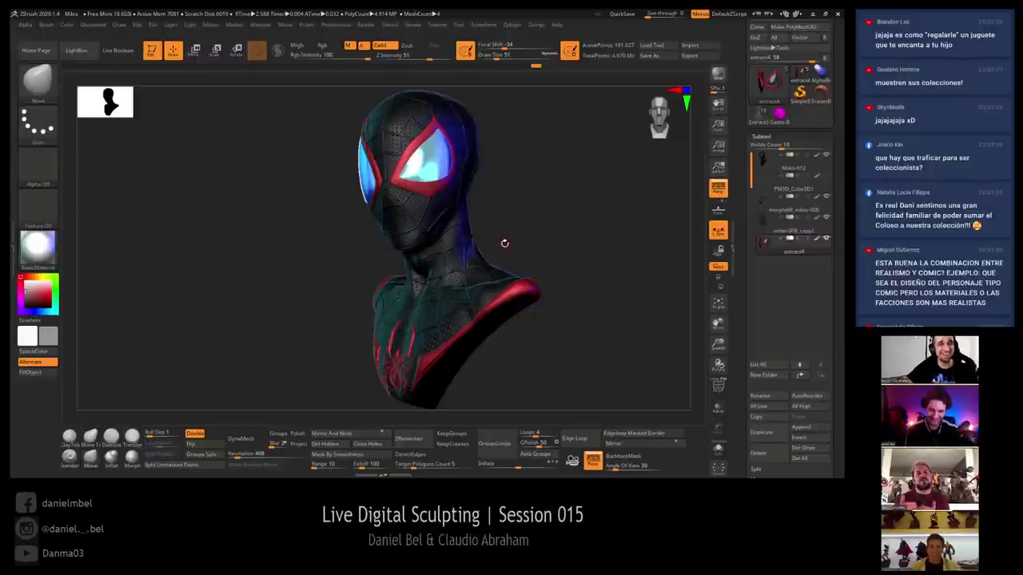
mouse_move(504, 243)
left_mouse_down()
mouse_move(535, 211)
mouse_move(507, 245)
left_mouse_up()
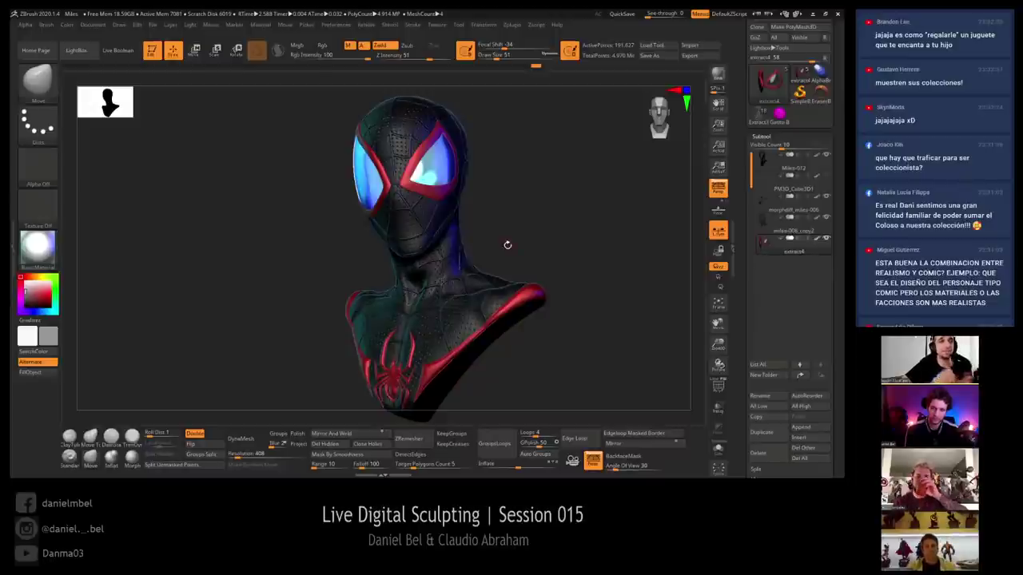
left_click_drag(541, 211, 573, 224)
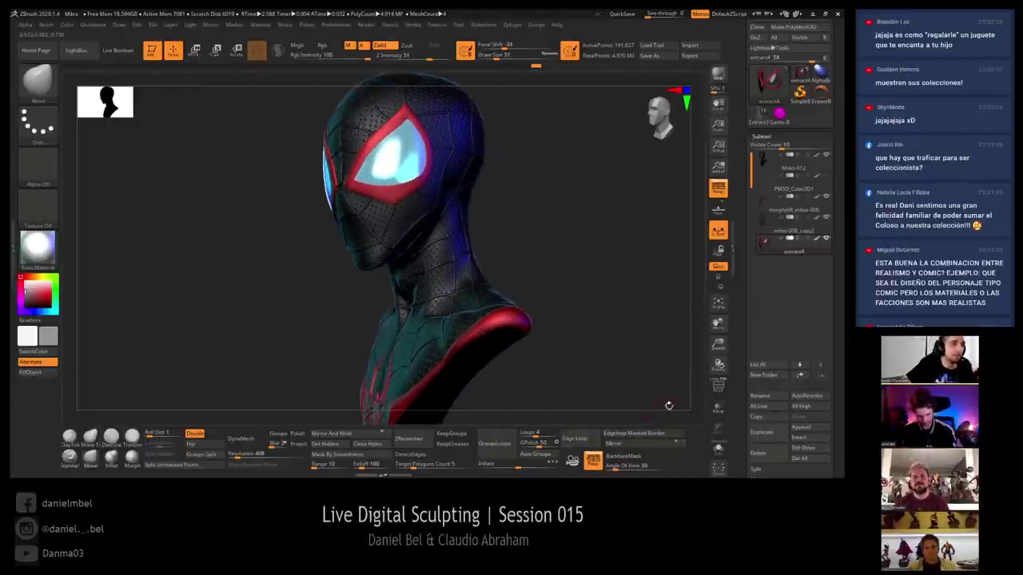
Select the miles-008_copy2 subtool and examine the suit texture on the chest, neck and jaw up close
key("shift")
left_click(816, 240)
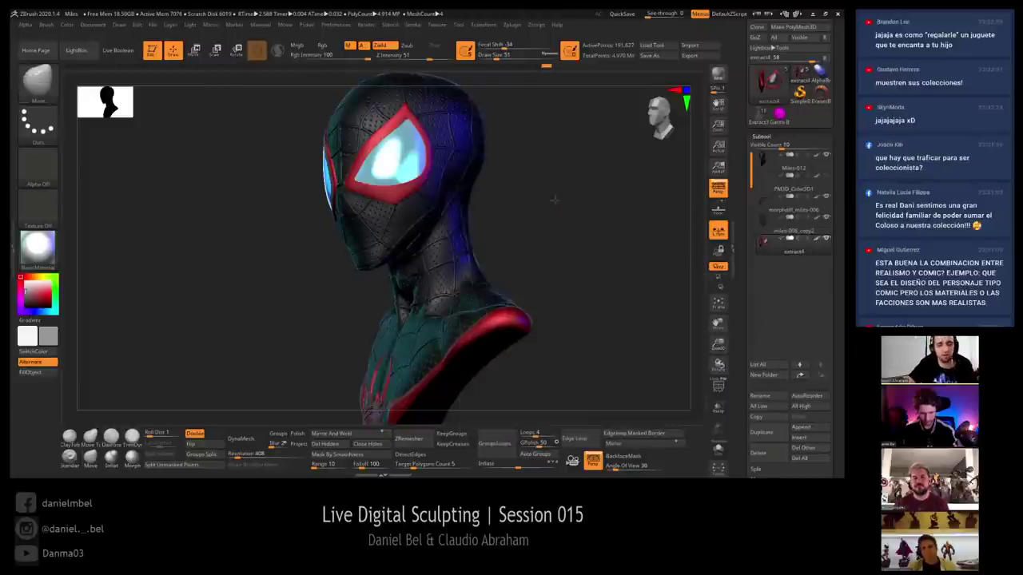
left_click_drag(555, 200, 491, 257)
left_click(282, 318, "alt")
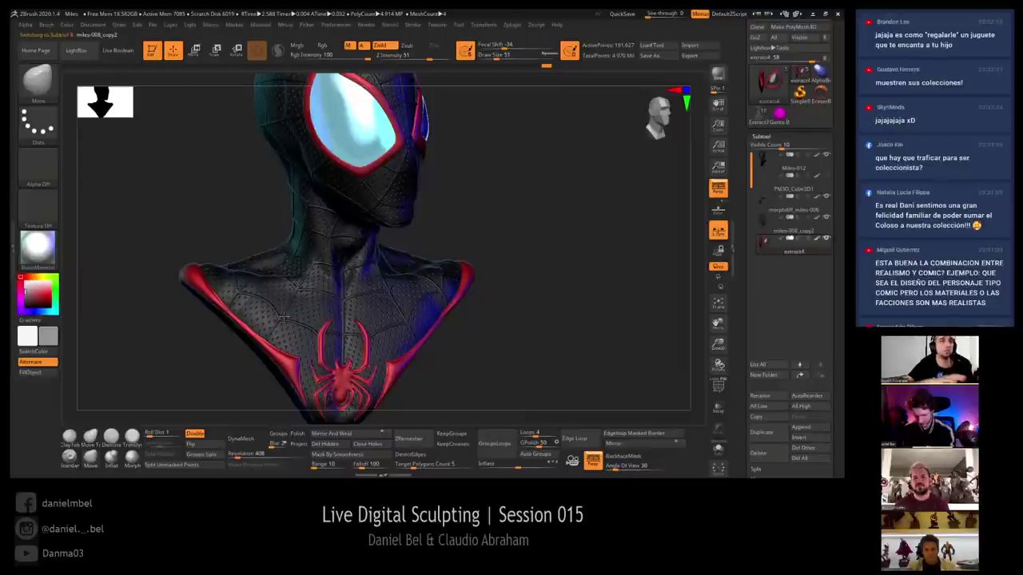
right_click_drag(290, 291, 330, 328, "ctrl")
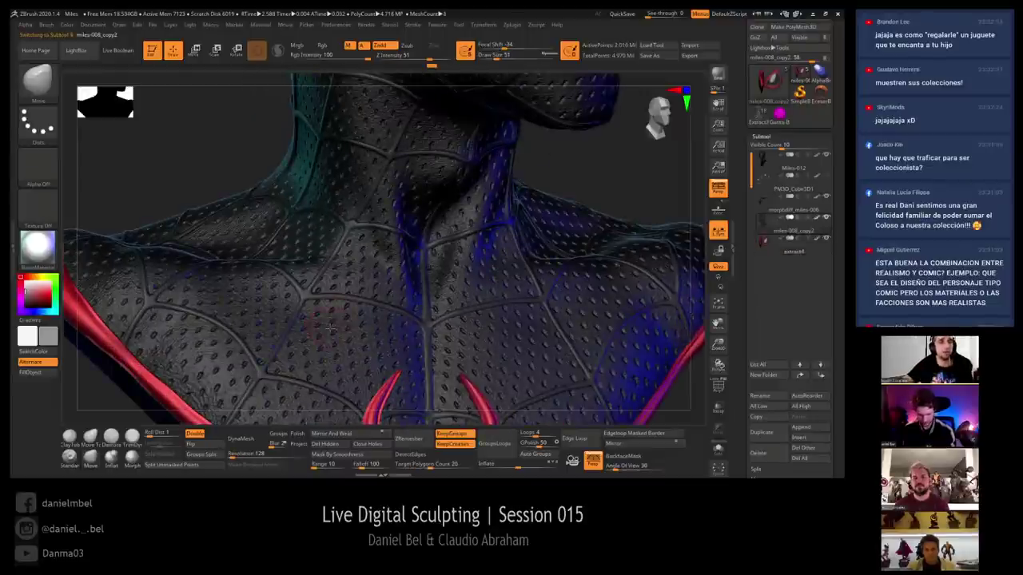
right_click_drag(360, 204, 317, 331, "alt")
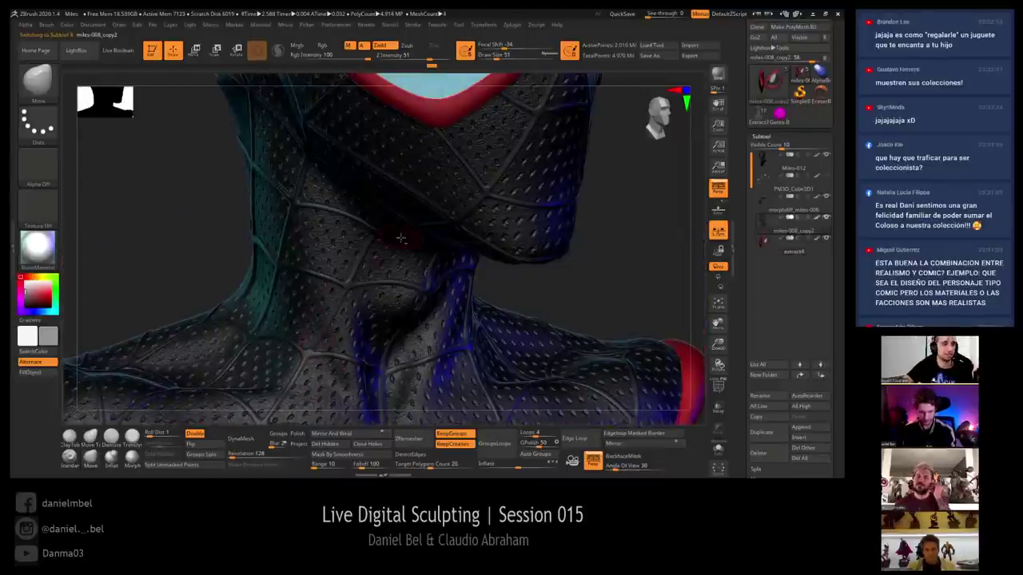
mouse_move(401, 238)
right_mouse_down("alt")
mouse_move(375, 326)
mouse_move(357, 329)
mouse_move(390, 244)
right_mouse_up("alt")
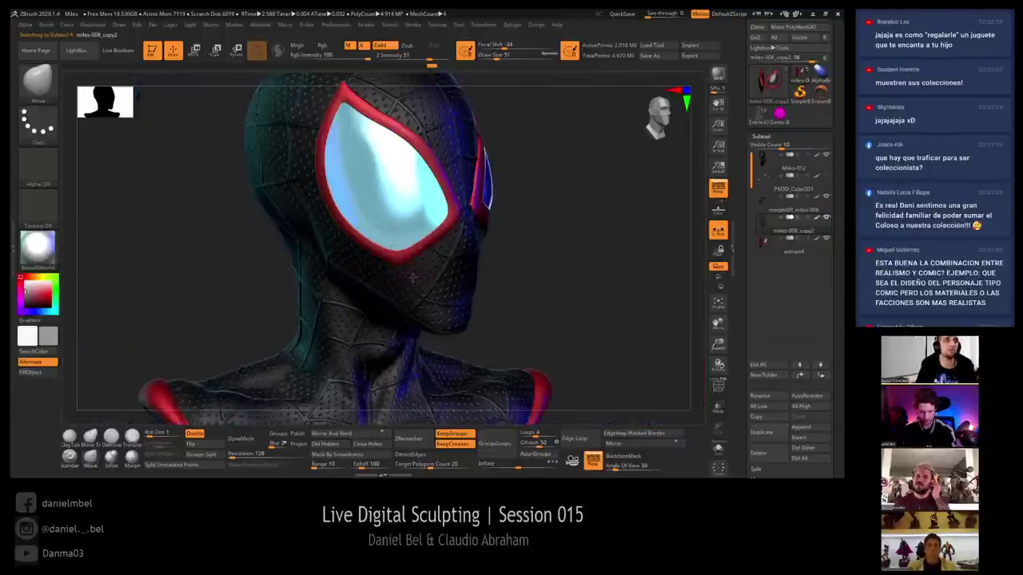
Select the Miles-012 subtool and turn off its perforated texture layer, the fourth in the layer list
left_click(787, 166)
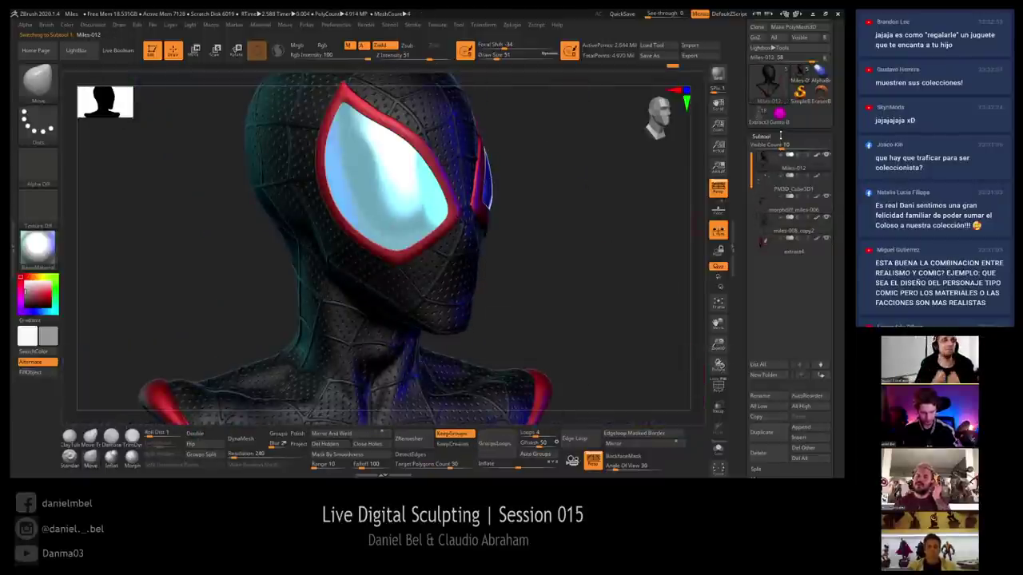
left_click(780, 137)
left_click(827, 218)
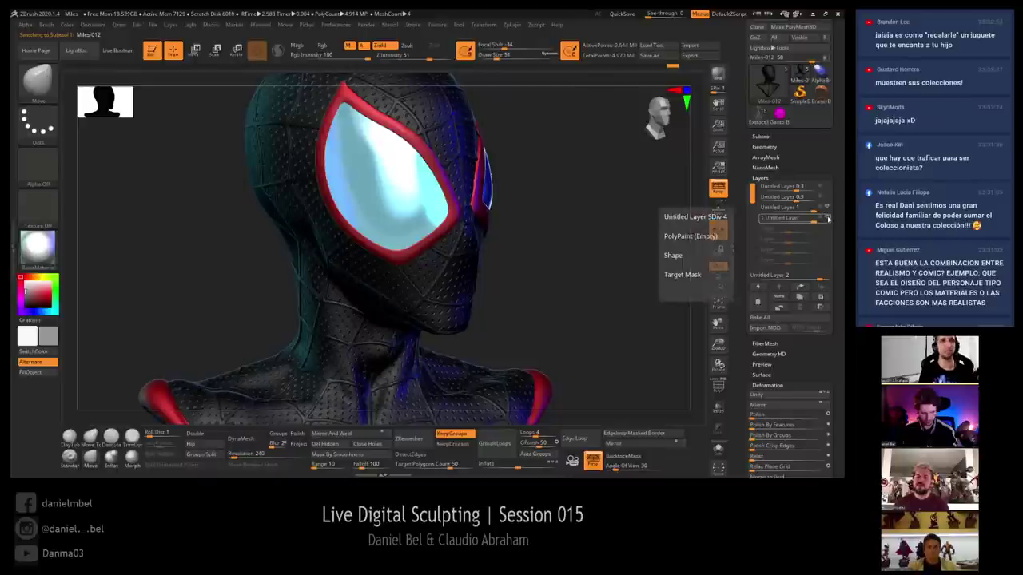
left_click(828, 218)
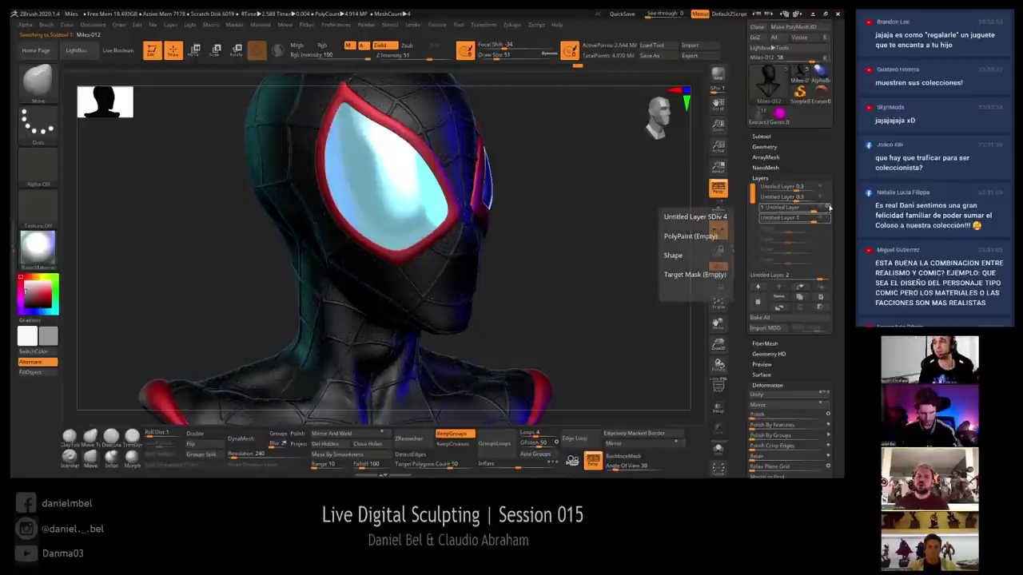
left_click(829, 208)
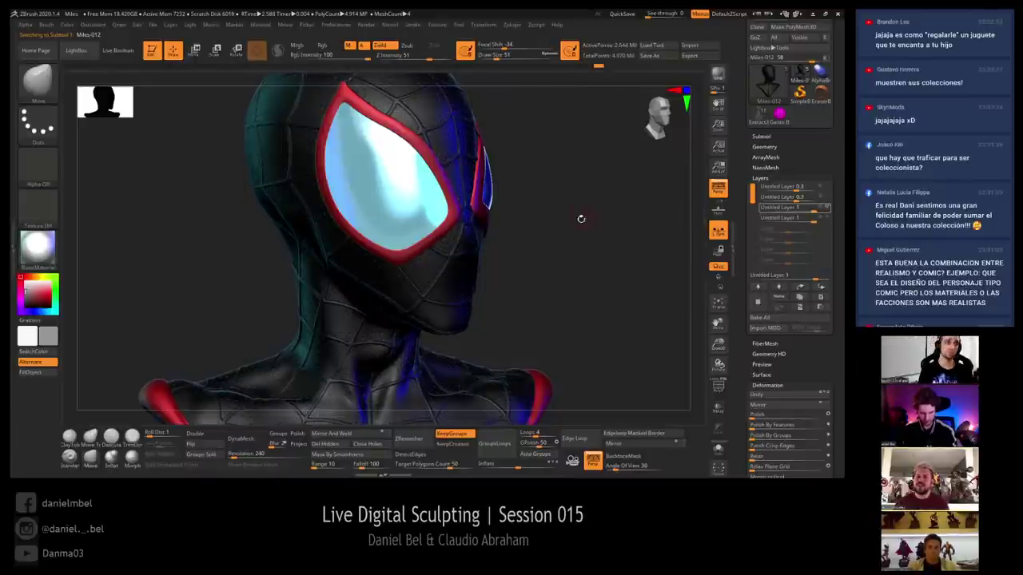
mouse_move(581, 219)
left_mouse_down()
mouse_move(566, 222)
mouse_move(568, 239)
mouse_move(561, 221)
left_mouse_up()
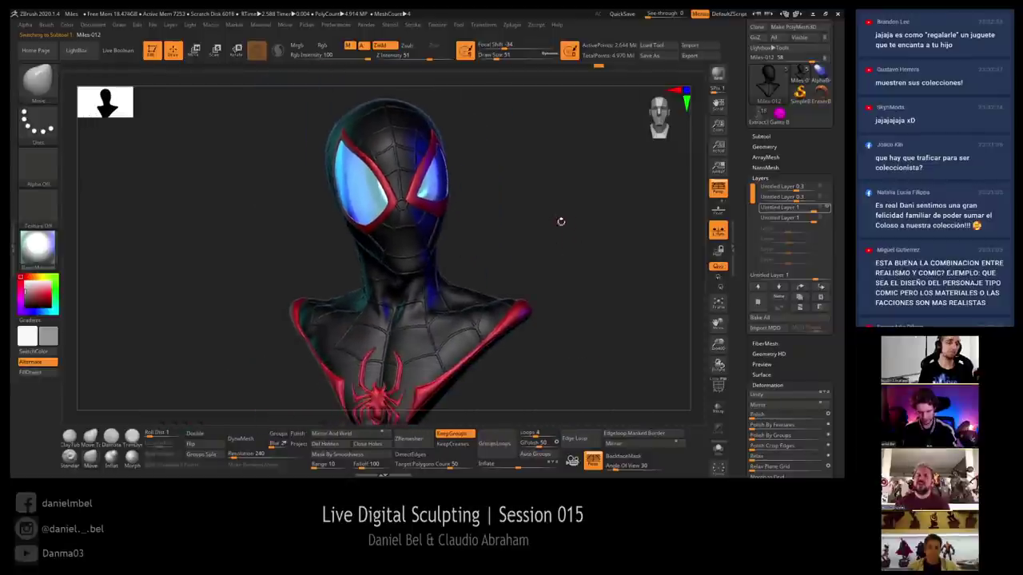
left_click_drag(634, 260, 605, 264)
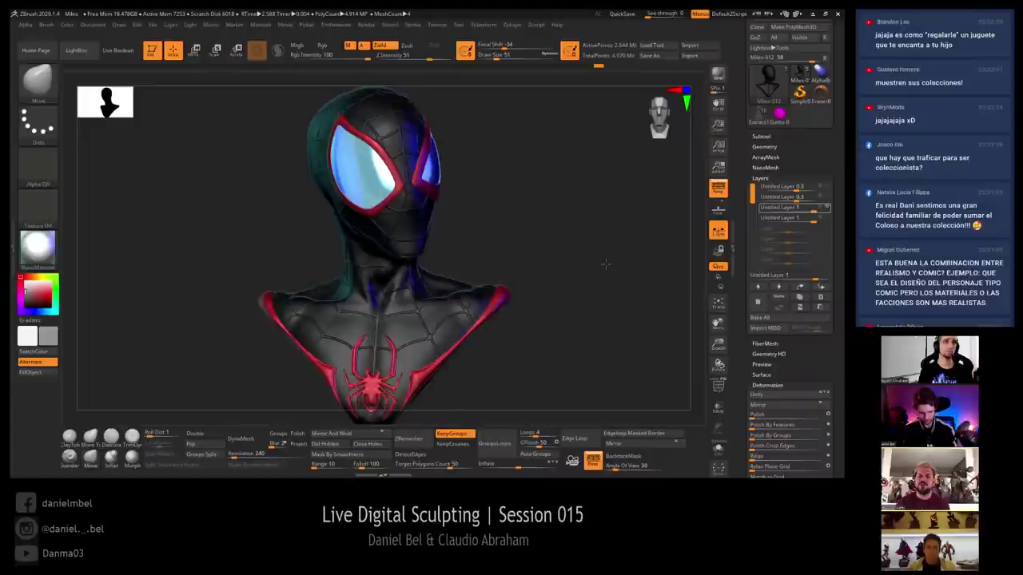
Toggle the perforated texture layer on and off to compare the suit with and without the dots
left_click(827, 218)
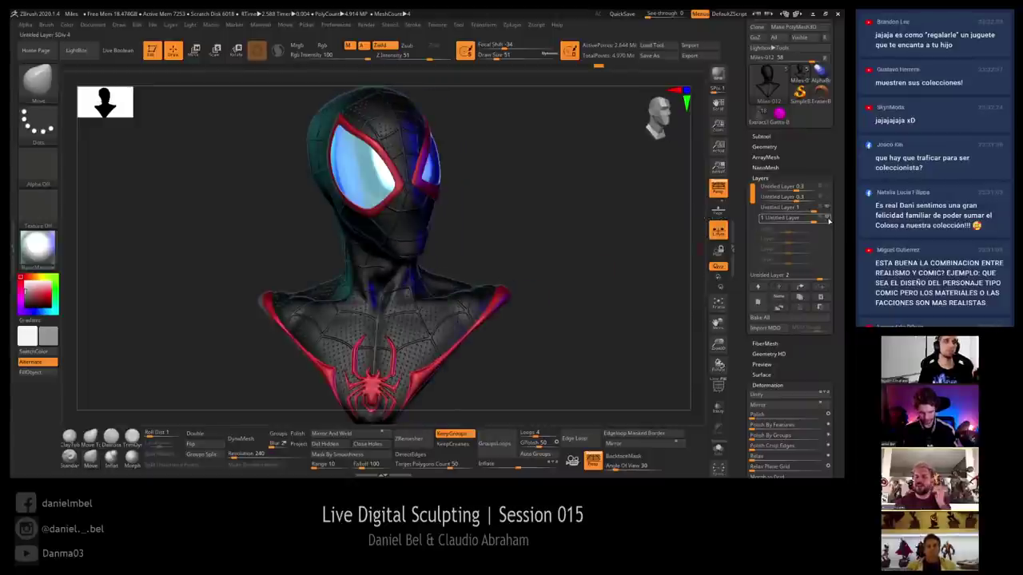
left_click(828, 219)
left_click(827, 219)
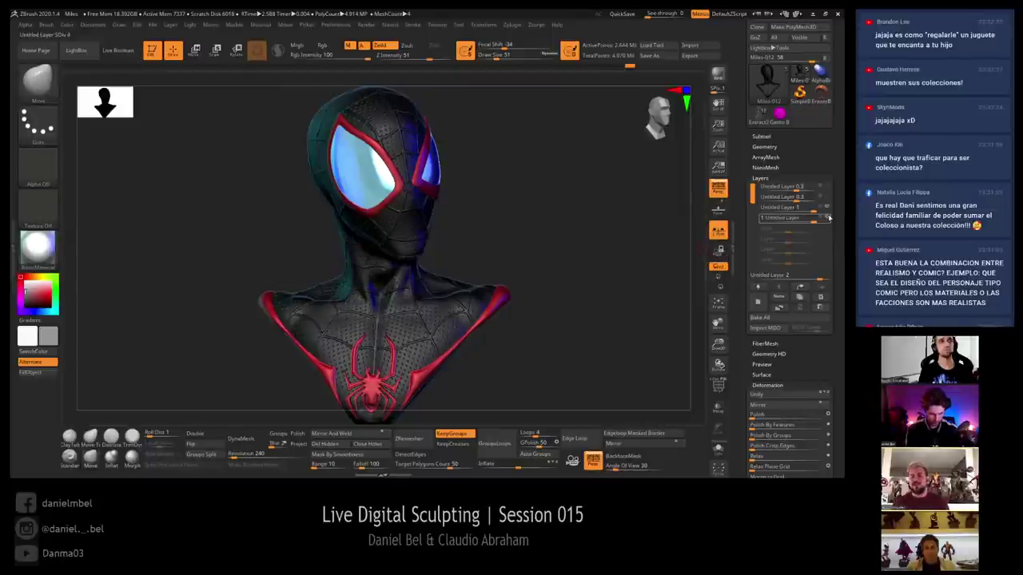
left_click(828, 219)
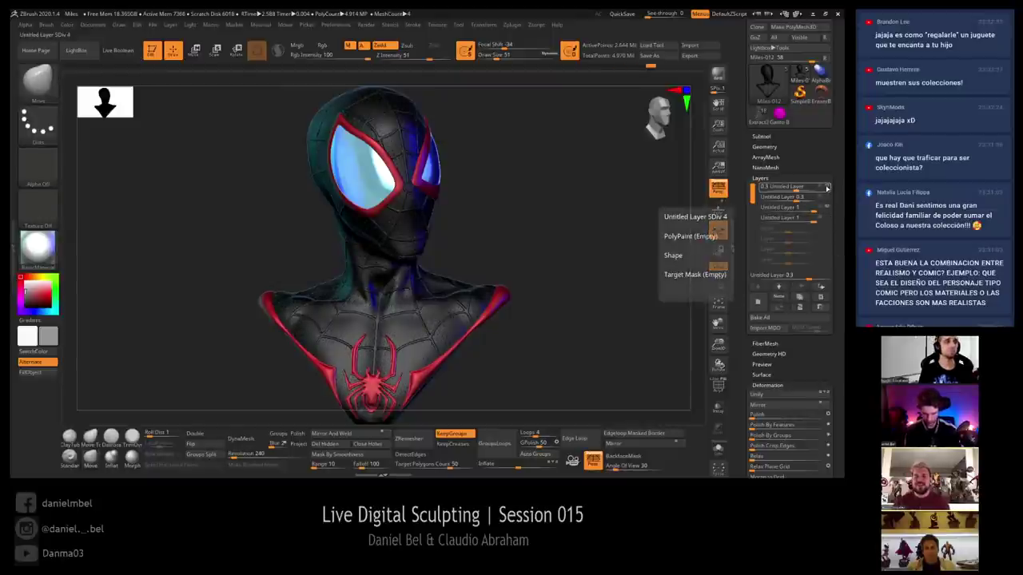
Turn on the first sculpt layer in the list in place of the perforated texture
left_click(828, 197)
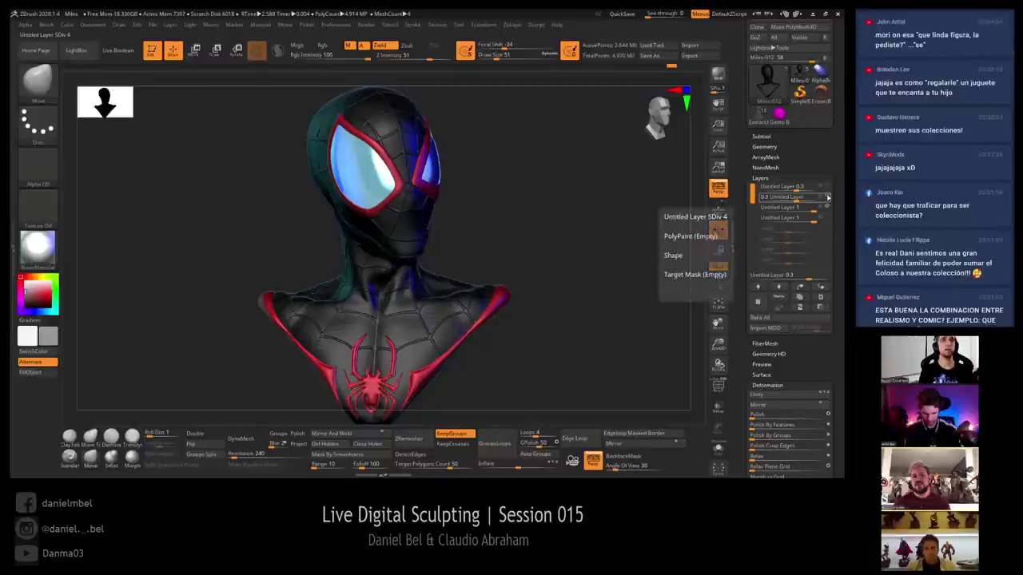
left_click(828, 188)
left_click_drag(598, 189, 588, 192)
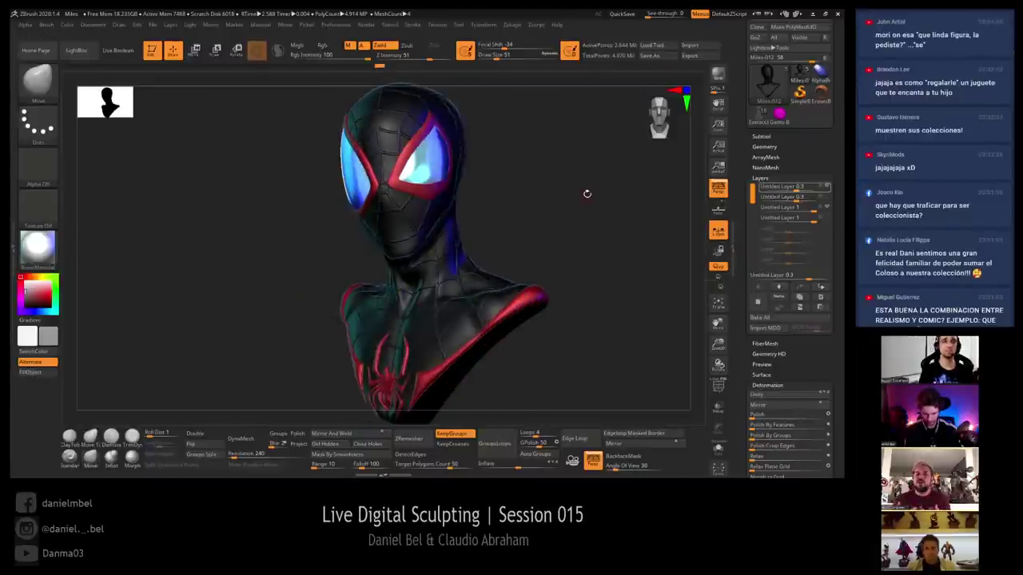
Try an intensity of 1 on the first sculpt layer and return it to 0.3
type("1")
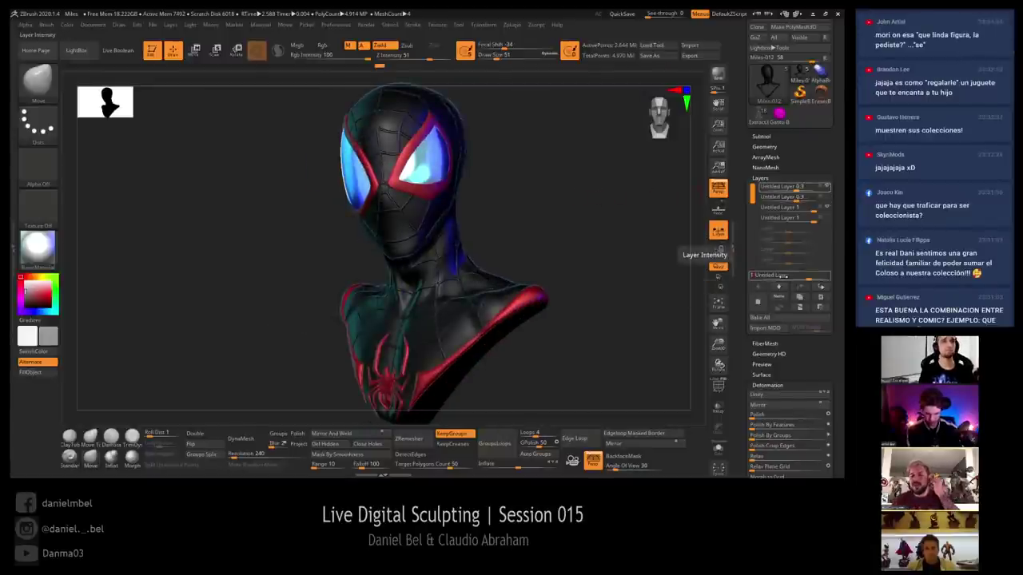
key("Return")
left_click_drag(597, 218, 610, 219)
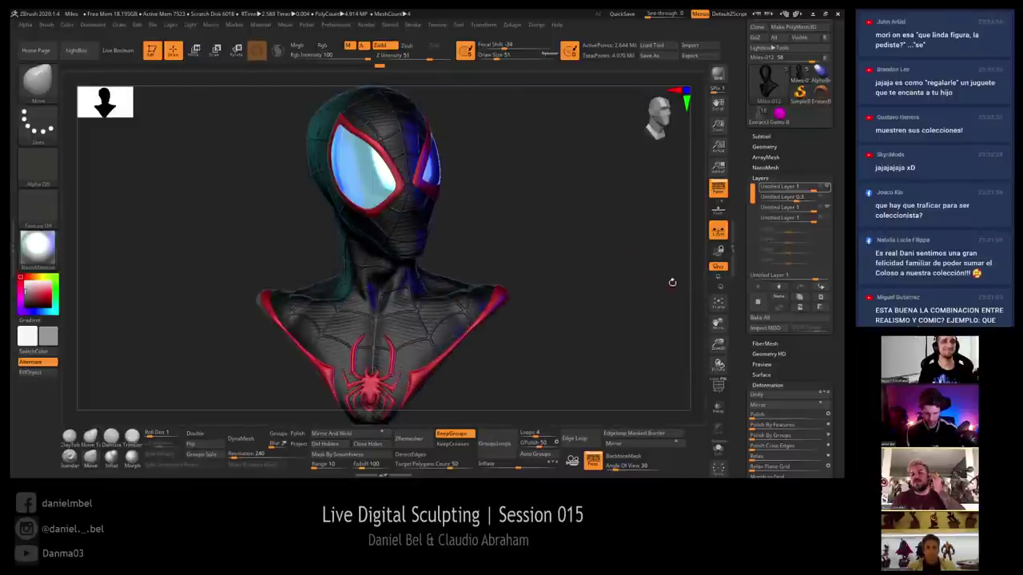
left_click(787, 275)
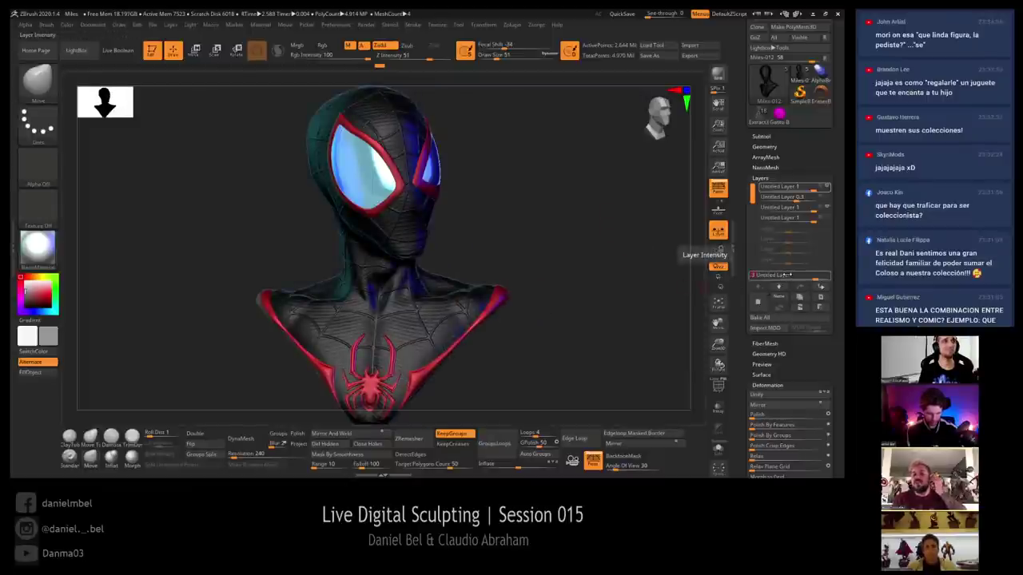
left_click_drag(527, 201, 564, 191)
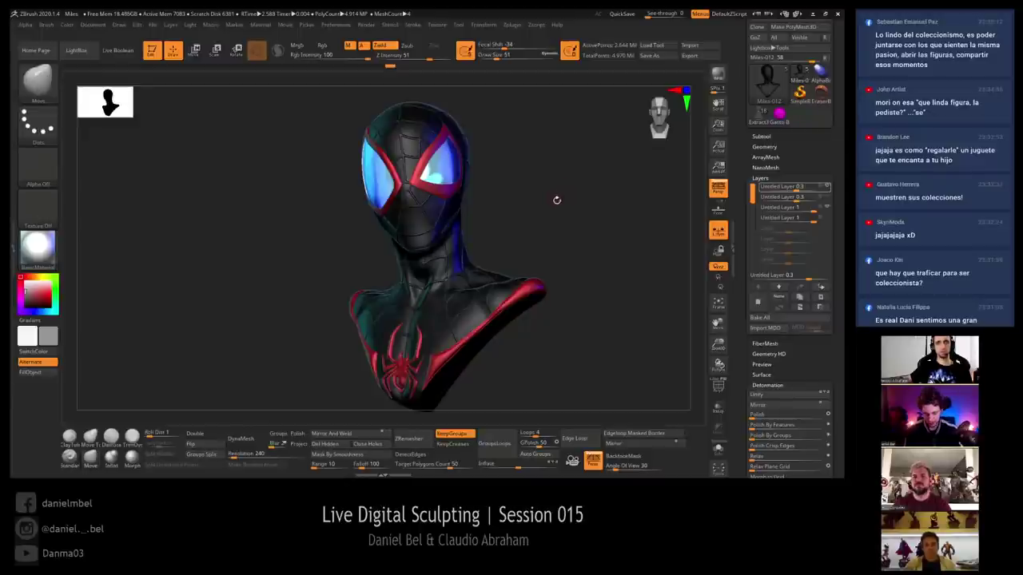
left_click_drag(555, 201, 526, 209)
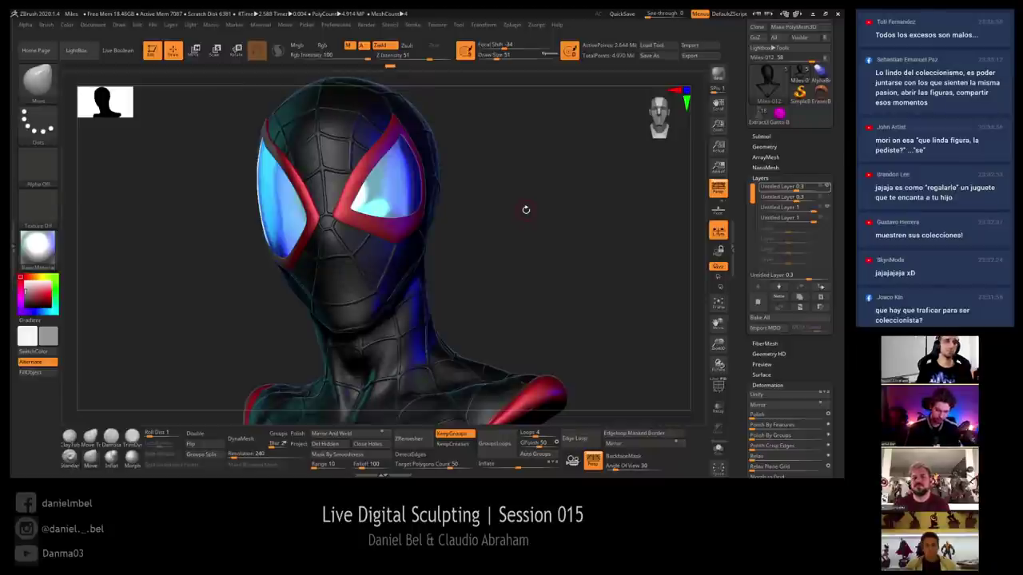
left_click_drag(521, 268, 529, 296)
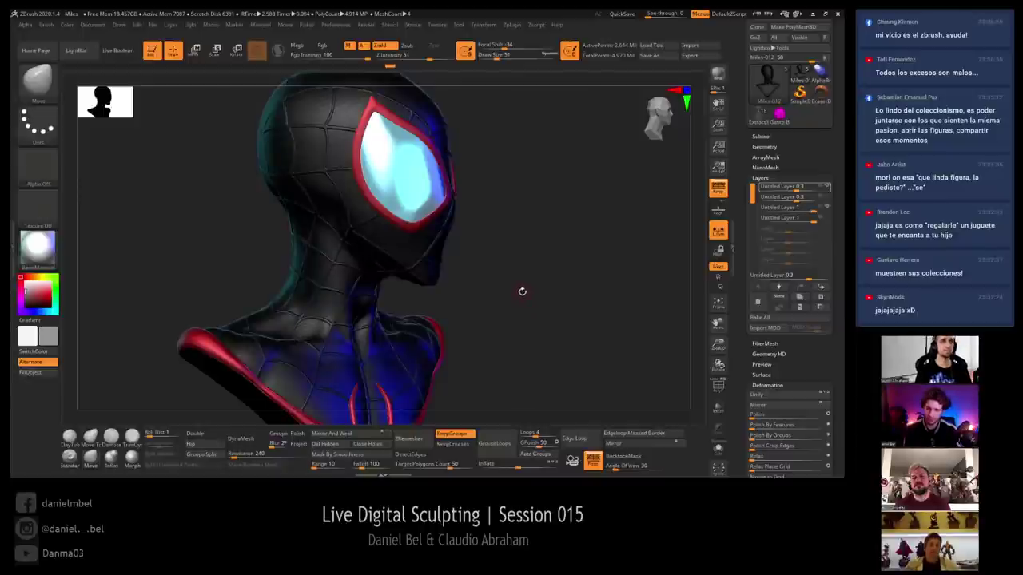
left_click_drag(520, 291, 557, 266)
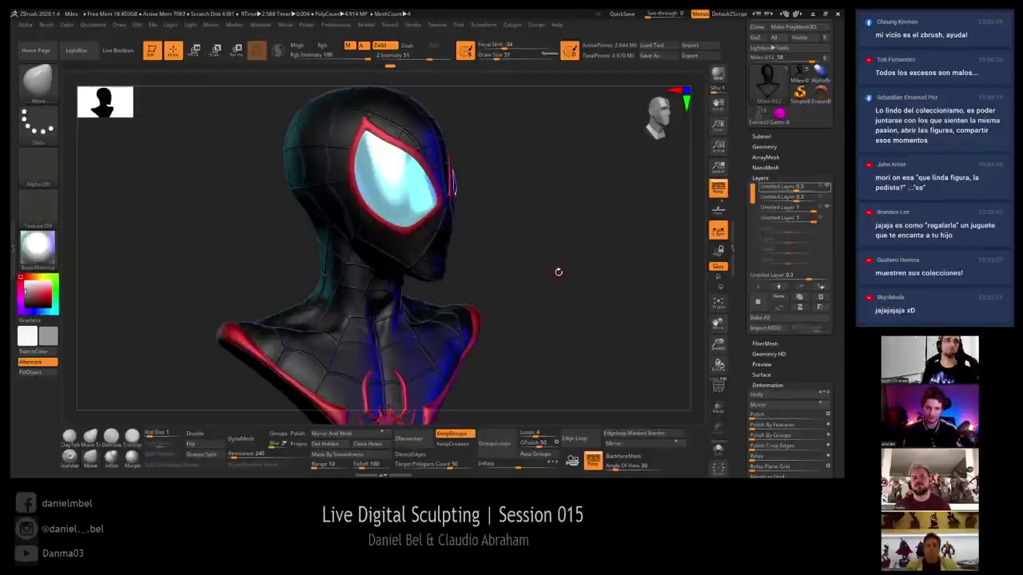
mouse_move(557, 274)
left_mouse_down()
mouse_move(553, 266)
mouse_move(550, 274)
left_mouse_up()
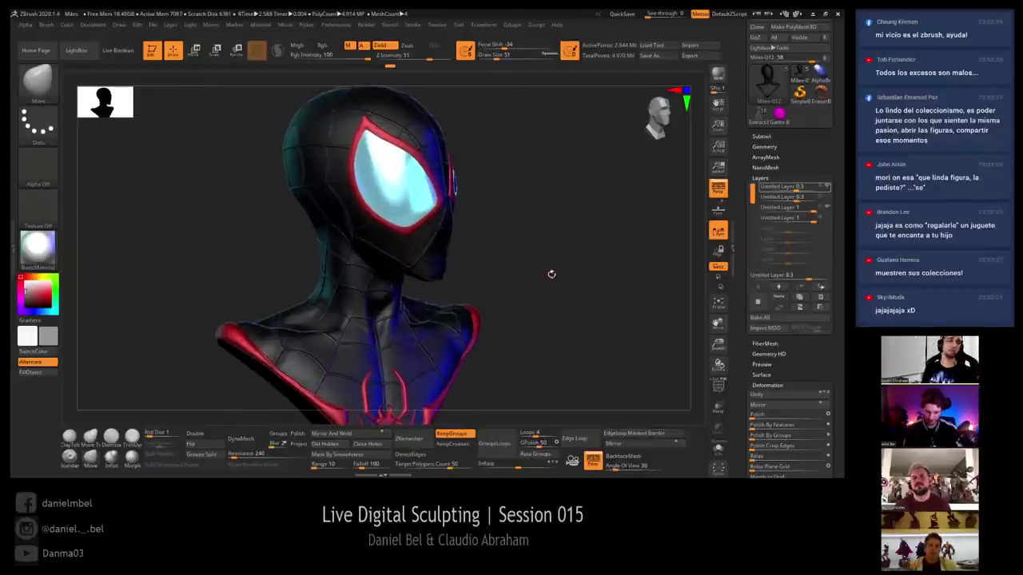
Select the eye subtool and fill its lenses with the FastOverlay material
left_click(419, 190, "alt")
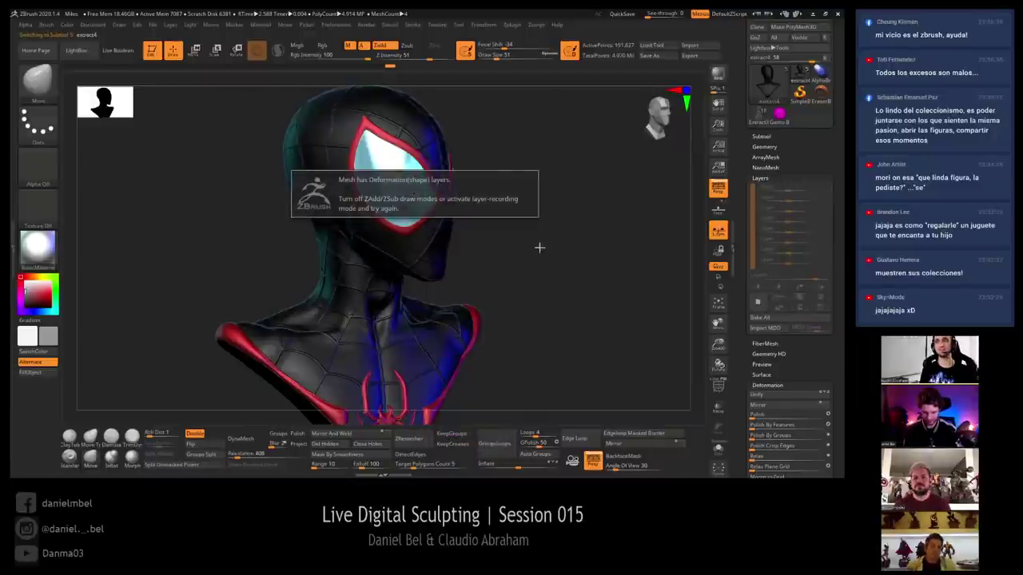
left_click_drag(523, 241, 489, 235)
key("w")
left_click_drag(553, 196, 513, 191)
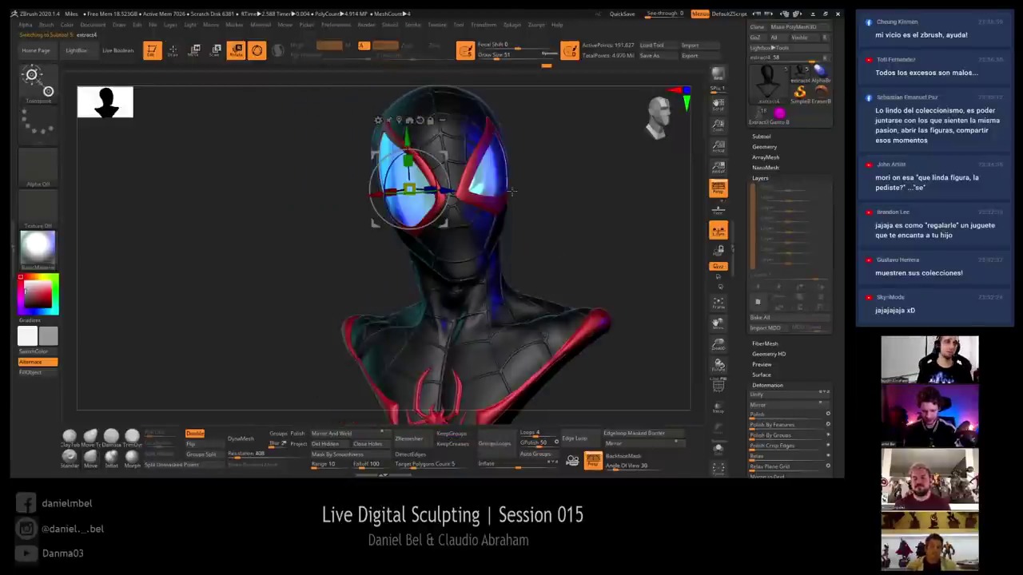
key("q")
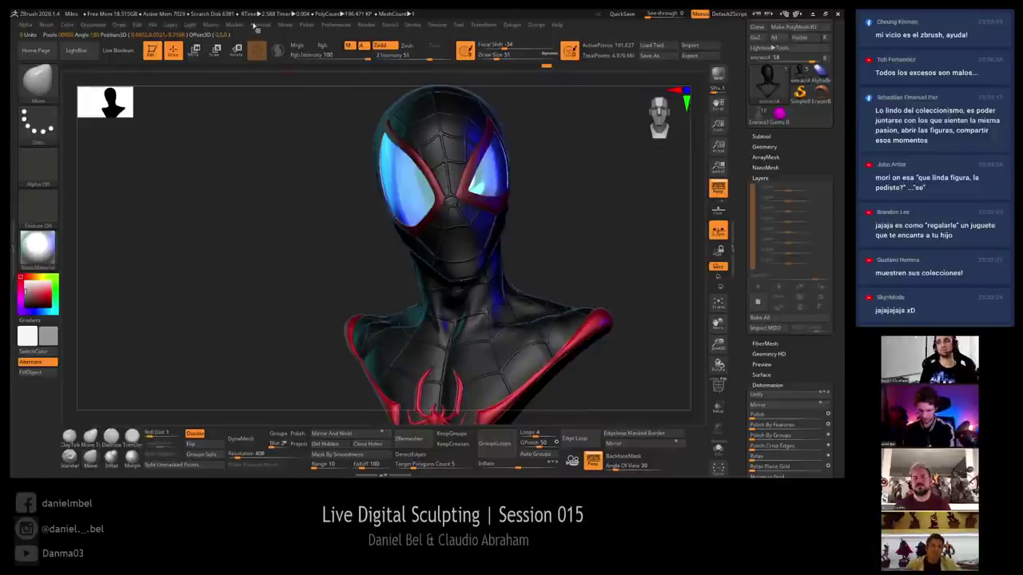
left_click(260, 25)
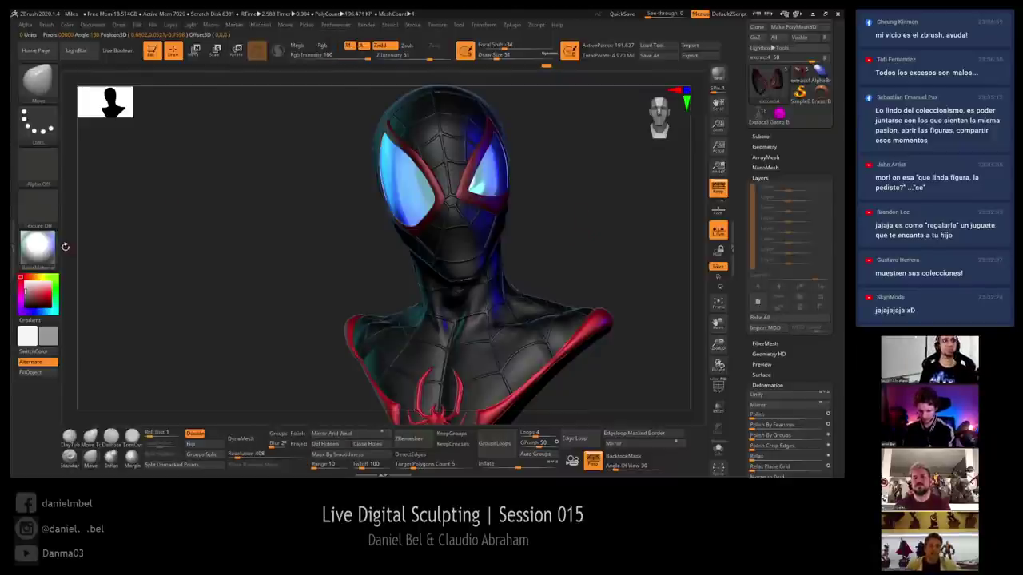
left_click(48, 250)
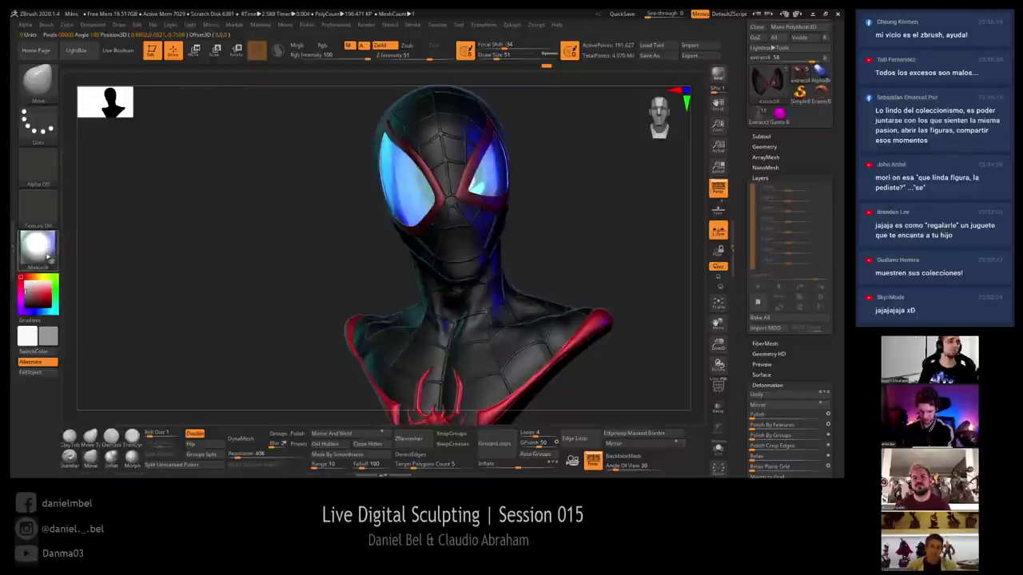
left_click(38, 248)
mouse_move(134, 413)
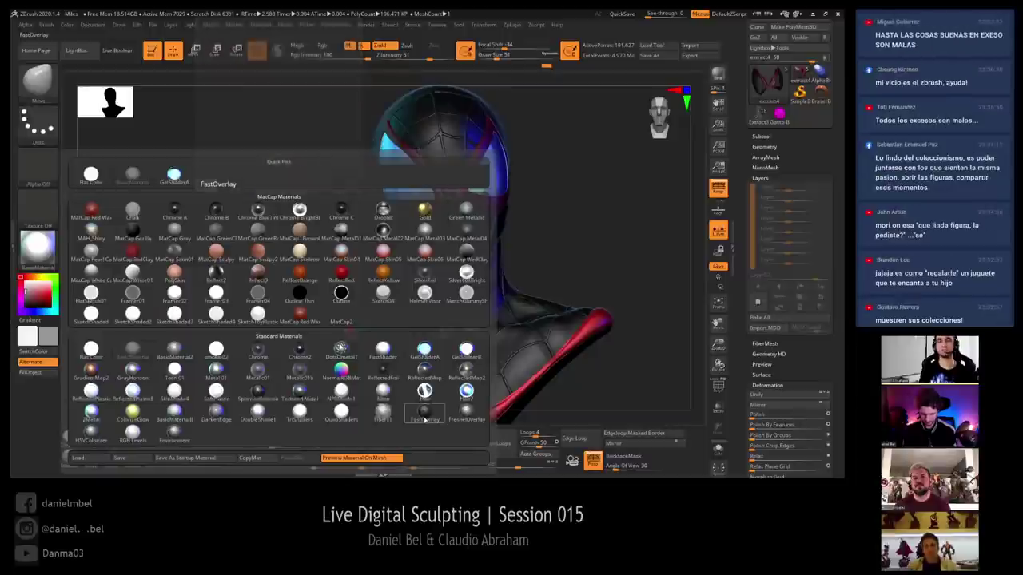
left_click(425, 417)
left_click(54, 377)
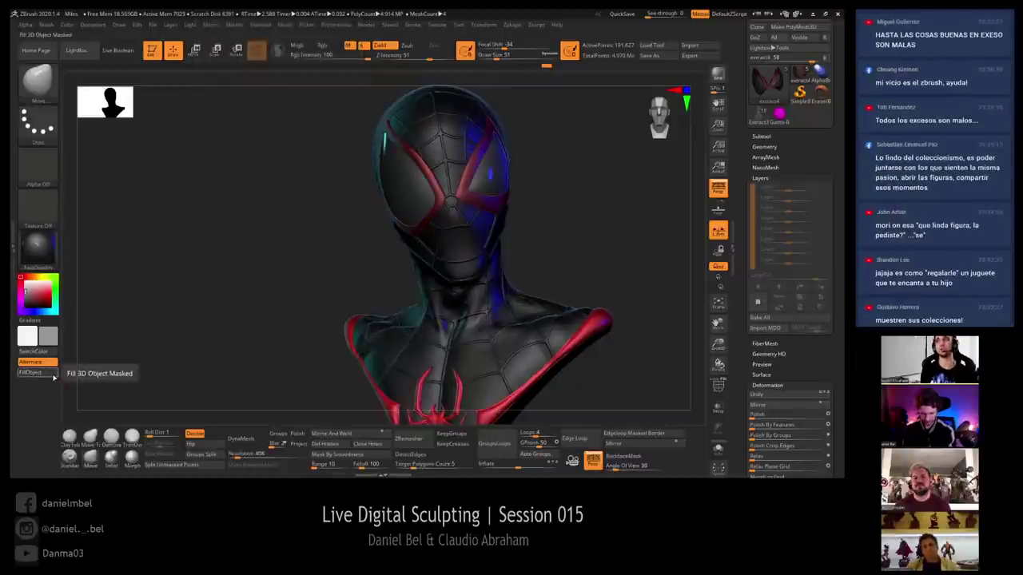
left_click_drag(255, 334, 78, 320)
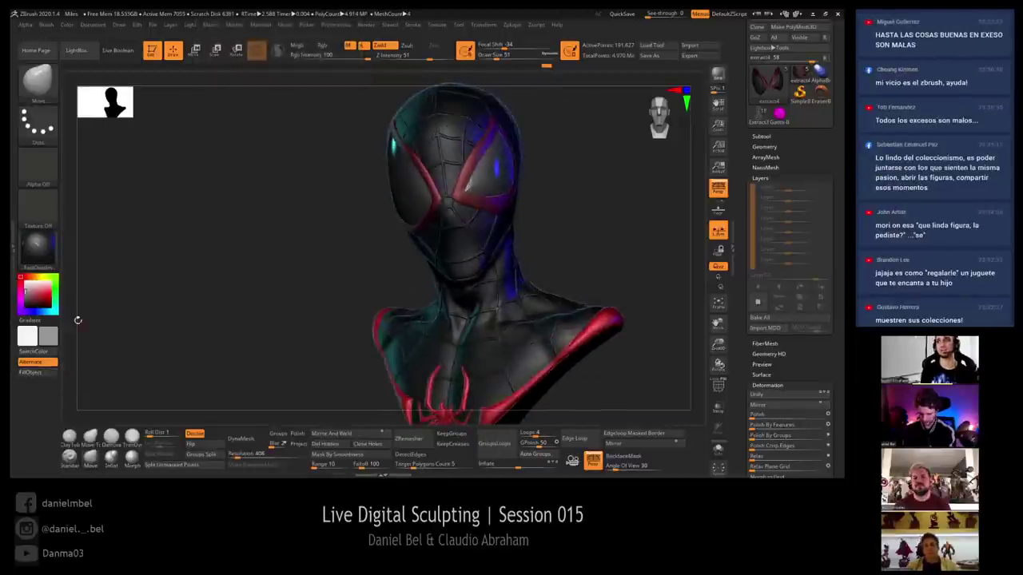
Switch painting to material plus colour and fill the FastOverlay eye lenses with white
left_click(25, 281)
left_click(298, 46)
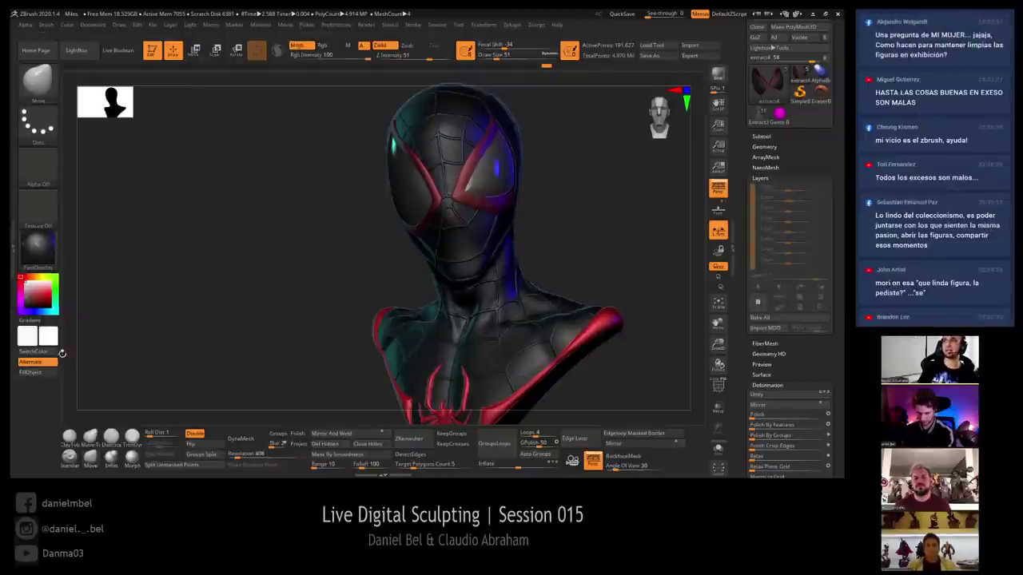
left_click(49, 374)
left_click_drag(93, 334, 227, 263)
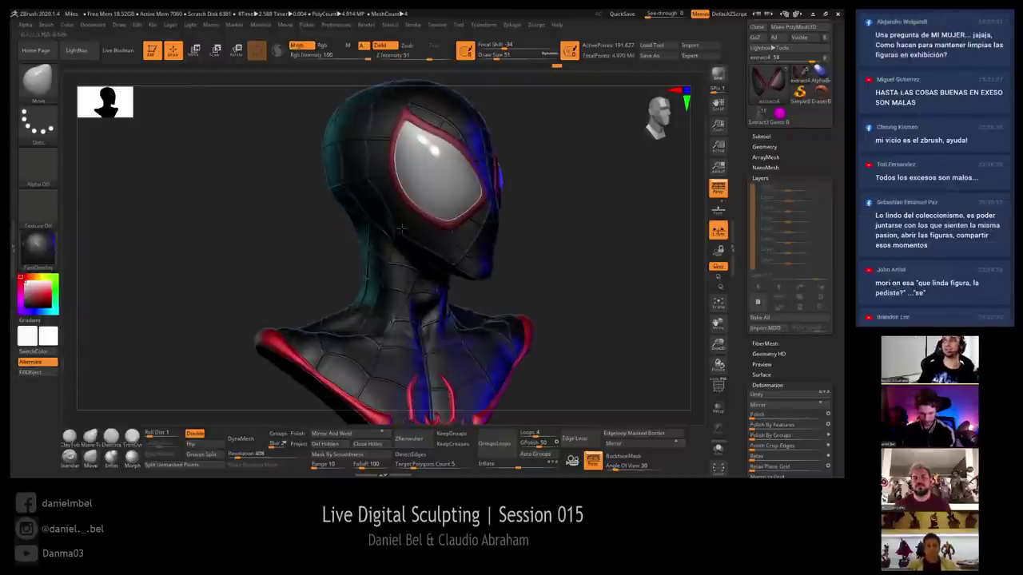
left_click_drag(649, 232, 577, 224)
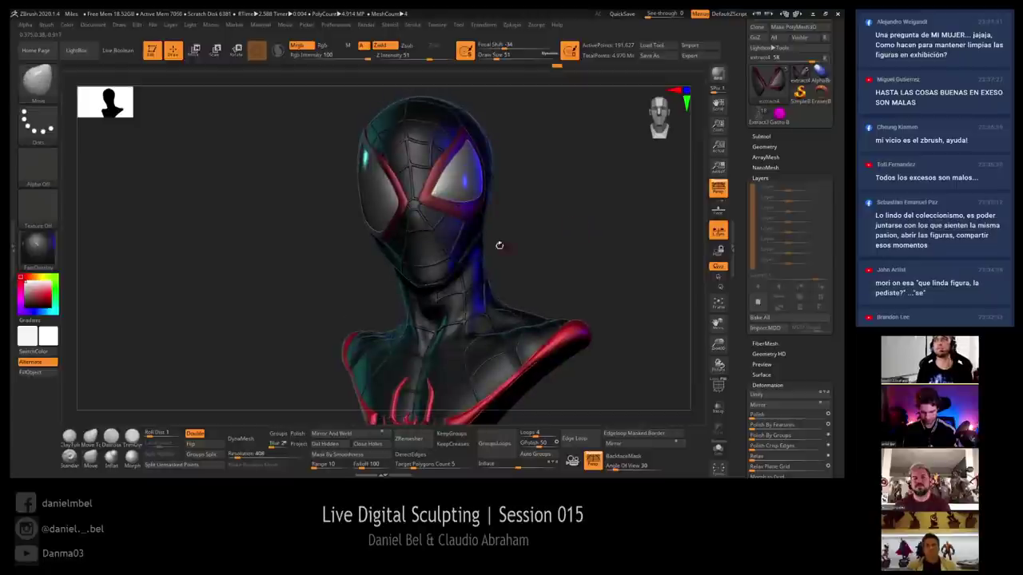
Fill the eye lenses with the Blinn material and darken their colour to a grey
left_click(38, 249)
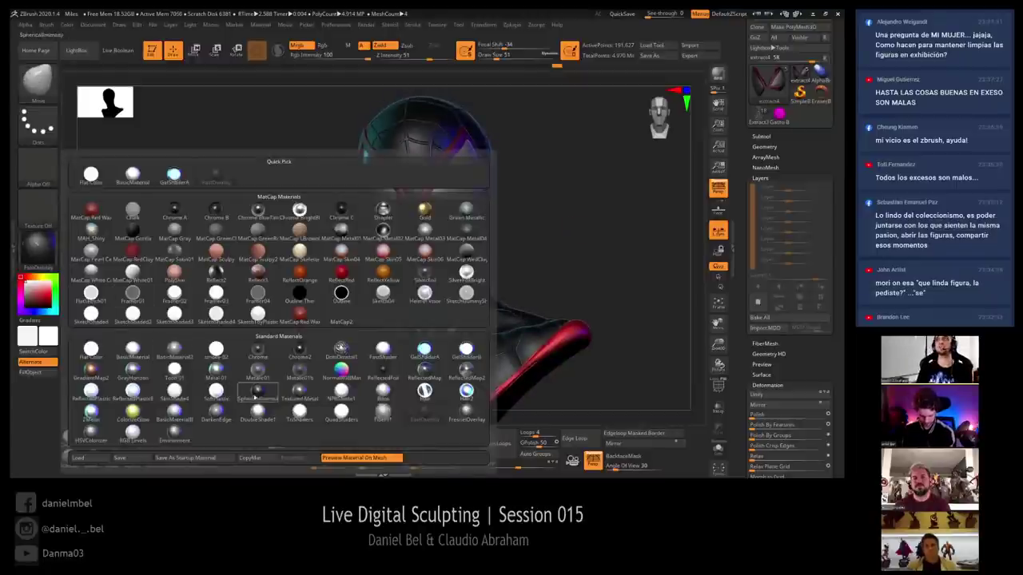
left_click(381, 395)
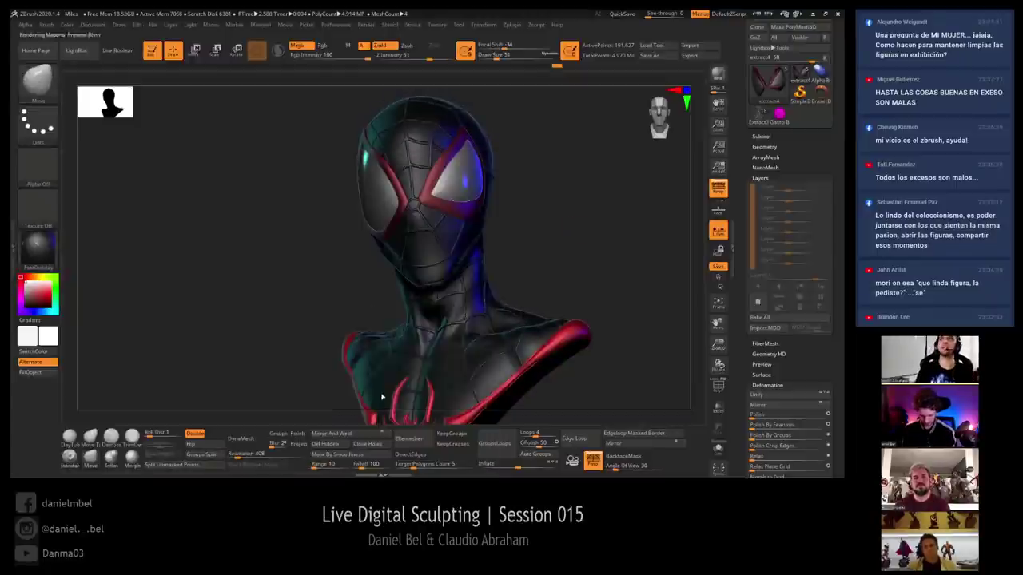
left_click(53, 374)
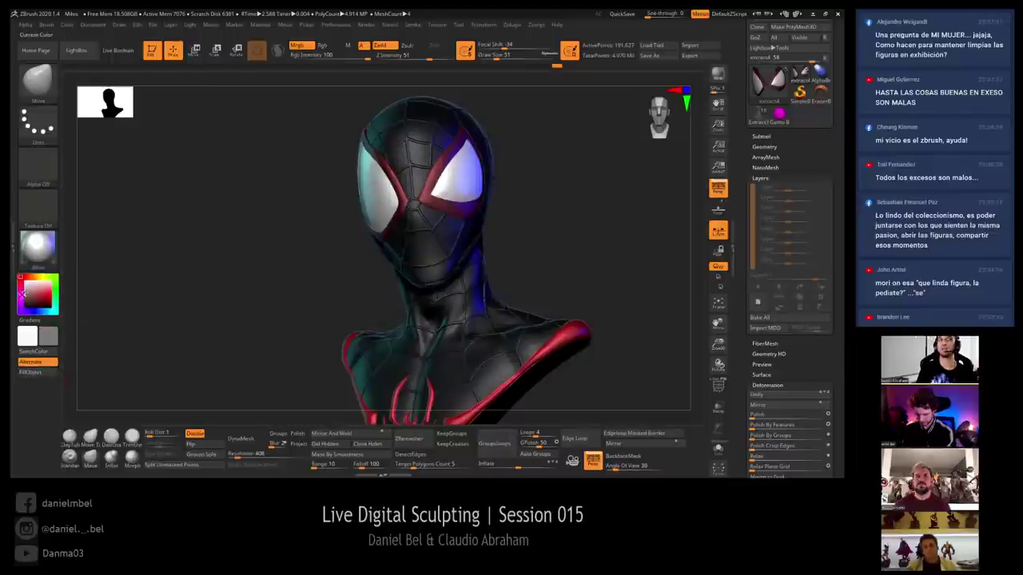
left_click(24, 294)
left_click(40, 372)
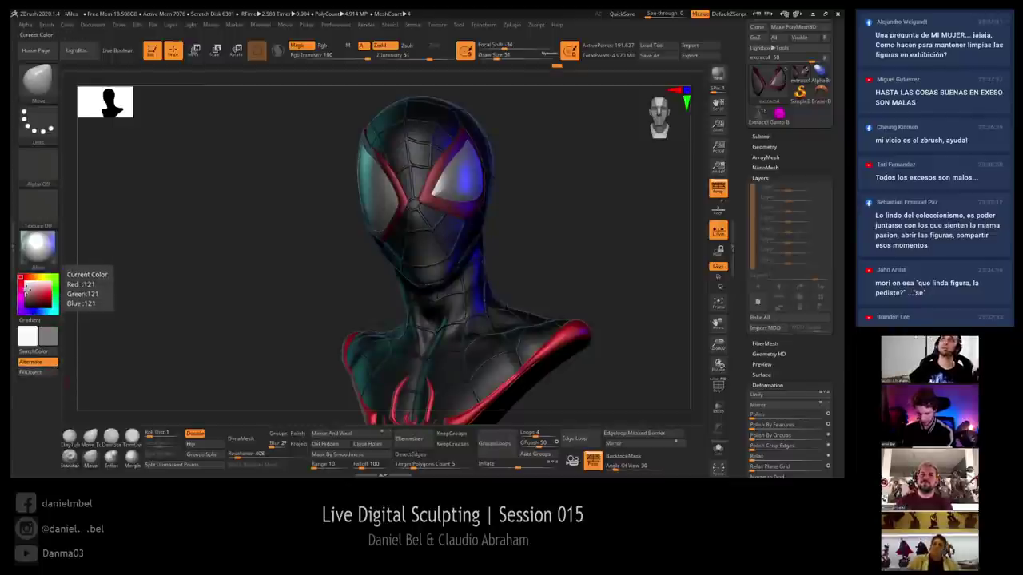
Try the Chrome material and the Chrome2 material on the eye lenses
left_click(44, 250)
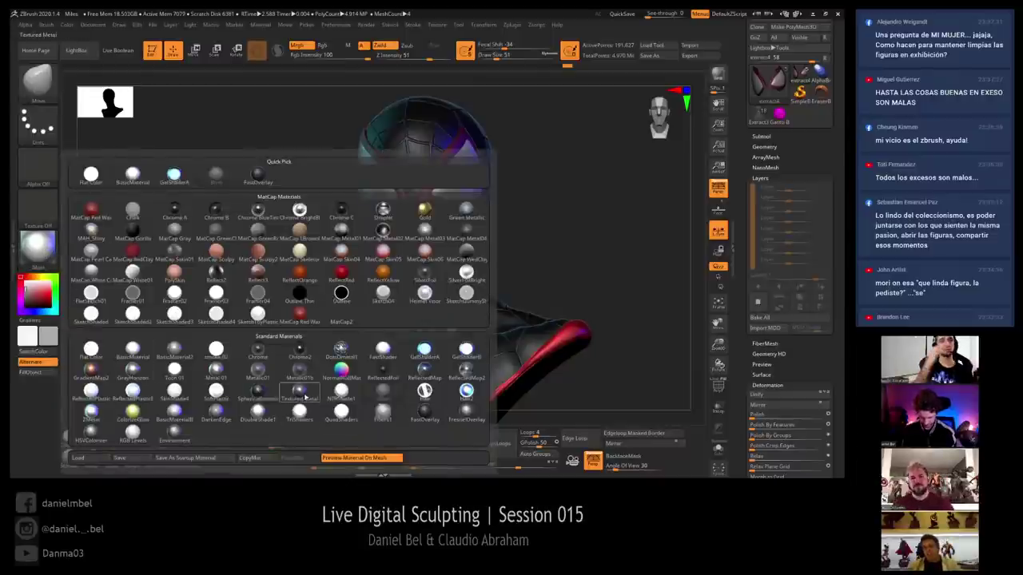
mouse_move(302, 393)
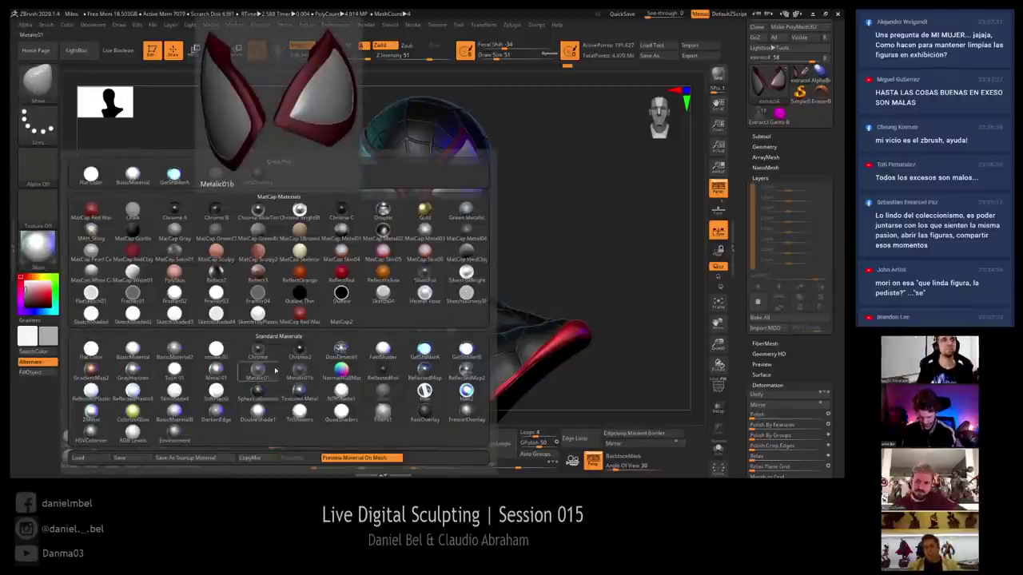
left_click(258, 352)
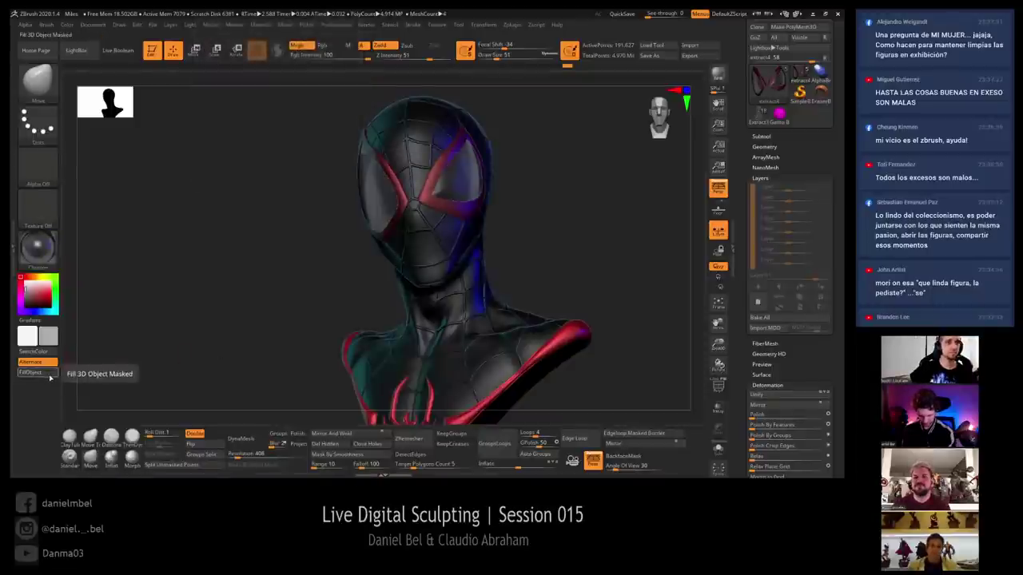
left_click(38, 249)
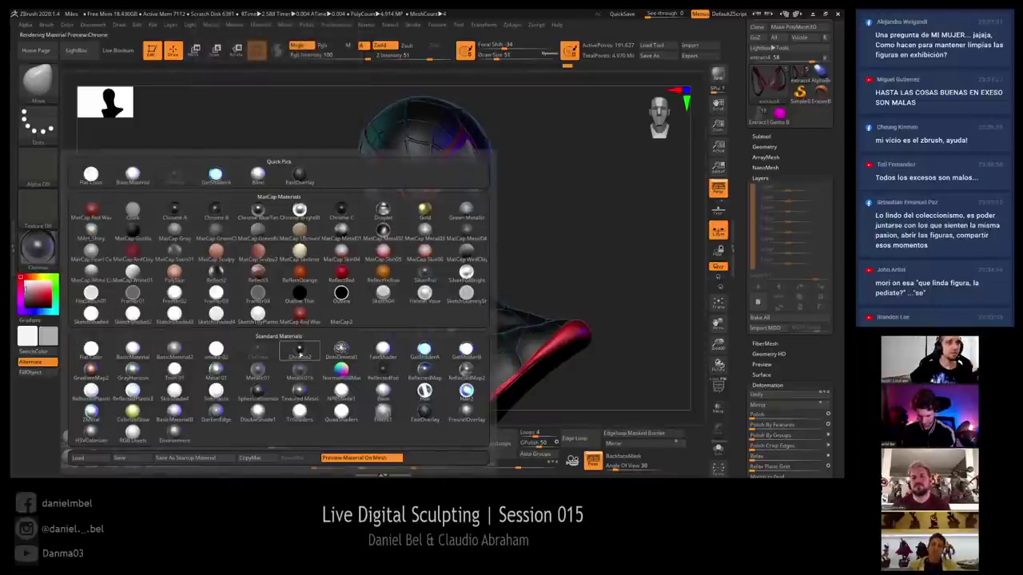
left_click(300, 357)
left_click(50, 376)
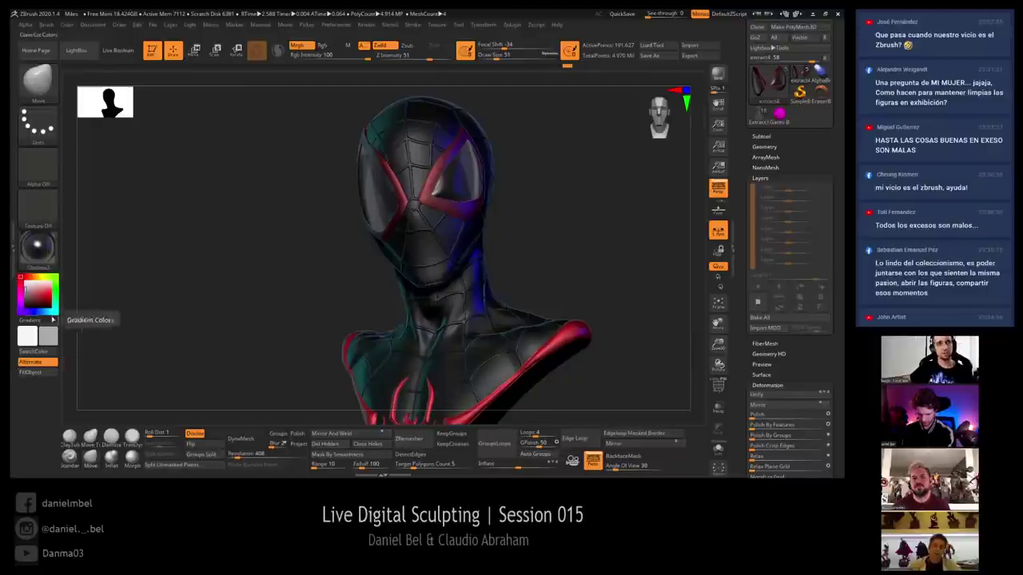
Choose the FastOverlay material again and refill the eye lenses with it
left_click(38, 250)
left_click(424, 413)
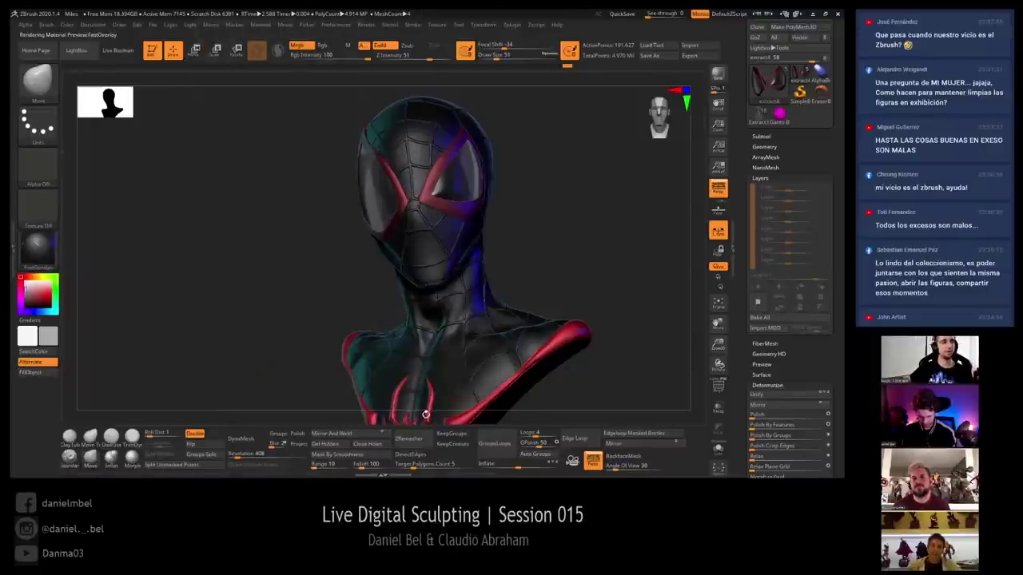
left_click(30, 373)
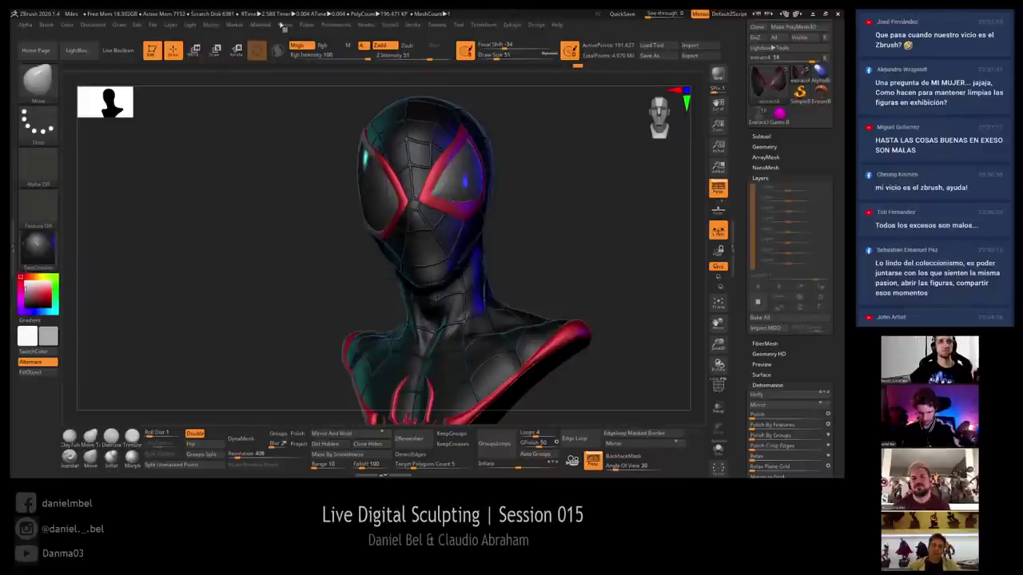
Show only the used materials and set FastOverlay's Diffuse to 100 and Ambient to 11
left_click(264, 24)
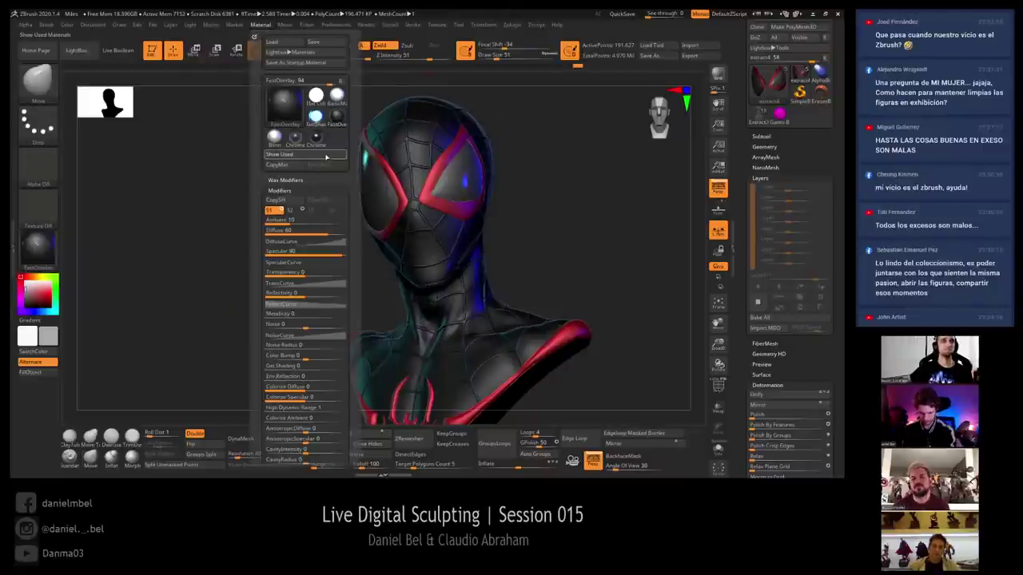
left_click(327, 155)
left_click_drag(329, 211, 350, 213)
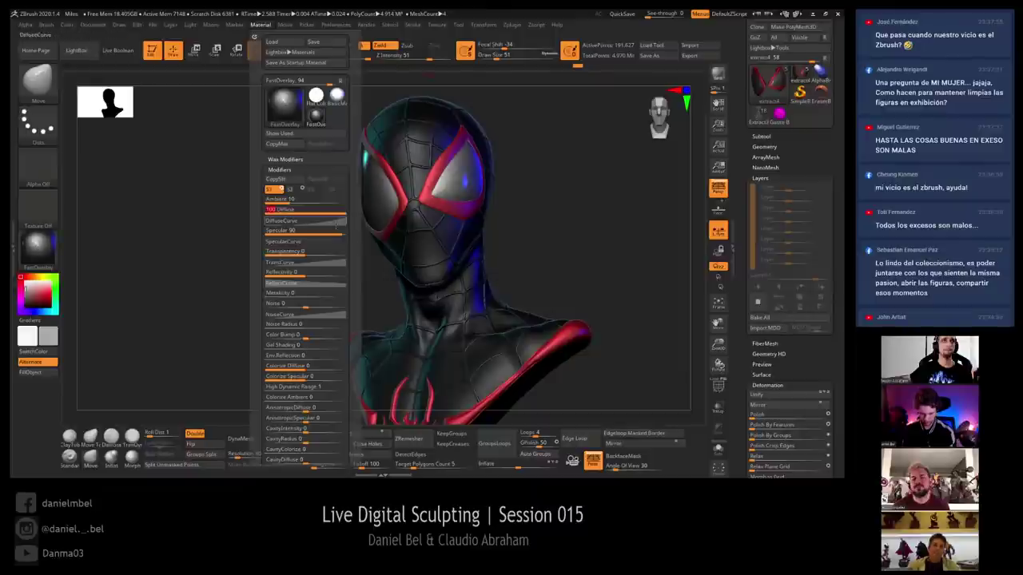
left_click(304, 202)
left_click(288, 201)
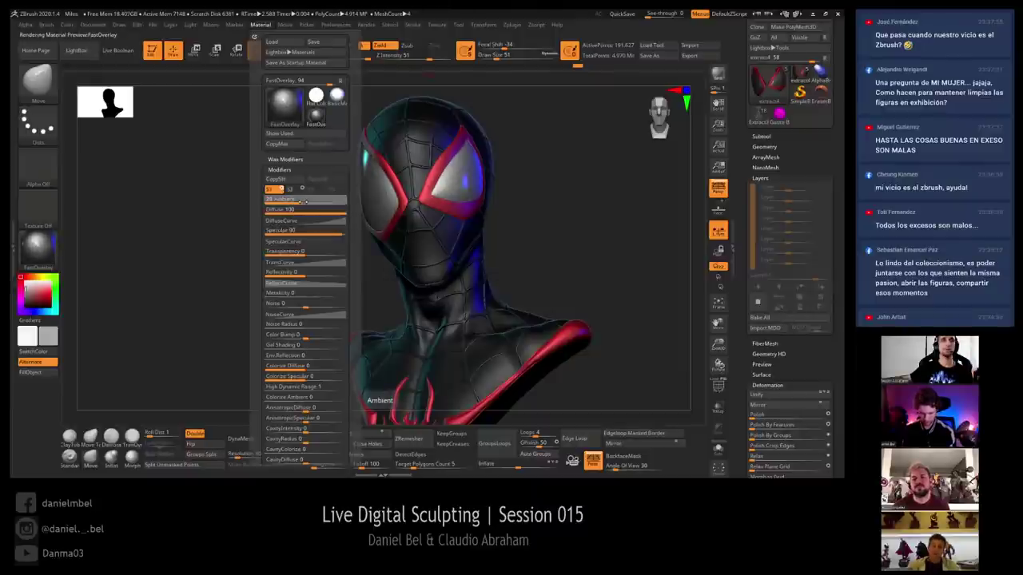
Reshape FastOverlay's diffuse curve into a steep downward bow and raise its Ambient to about 29
left_click(288, 220)
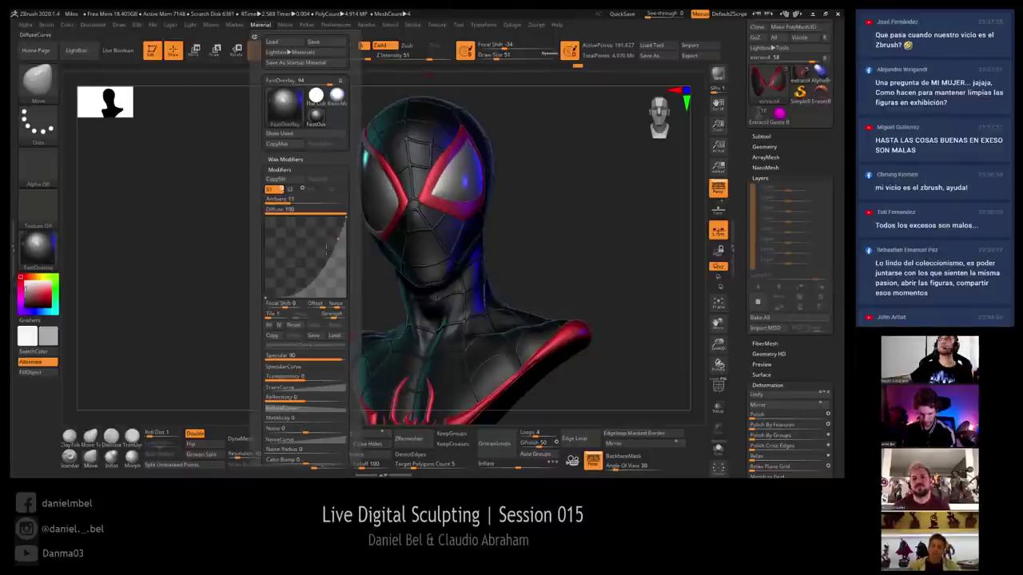
left_click(330, 233)
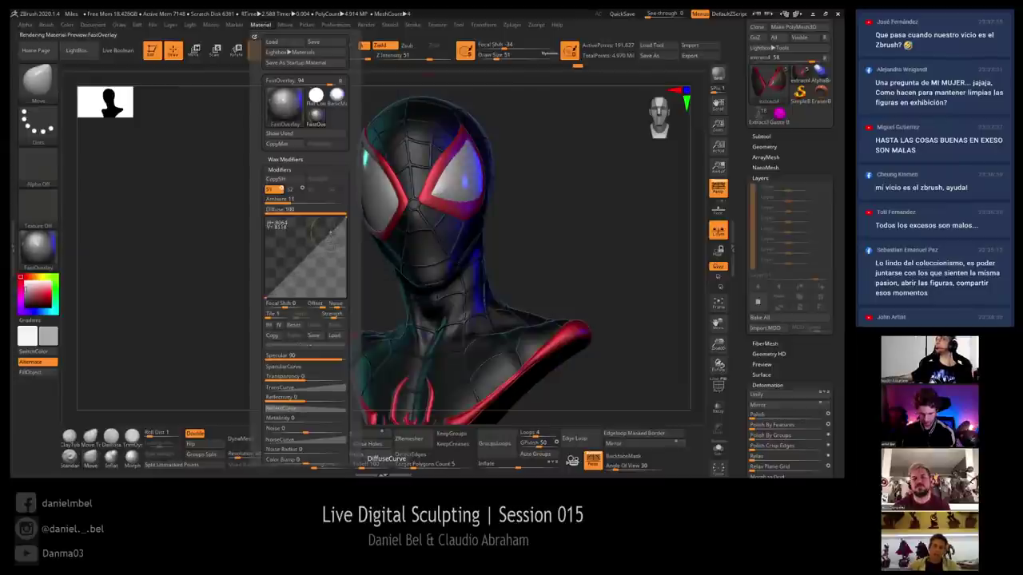
left_click_drag(330, 233, 333, 256)
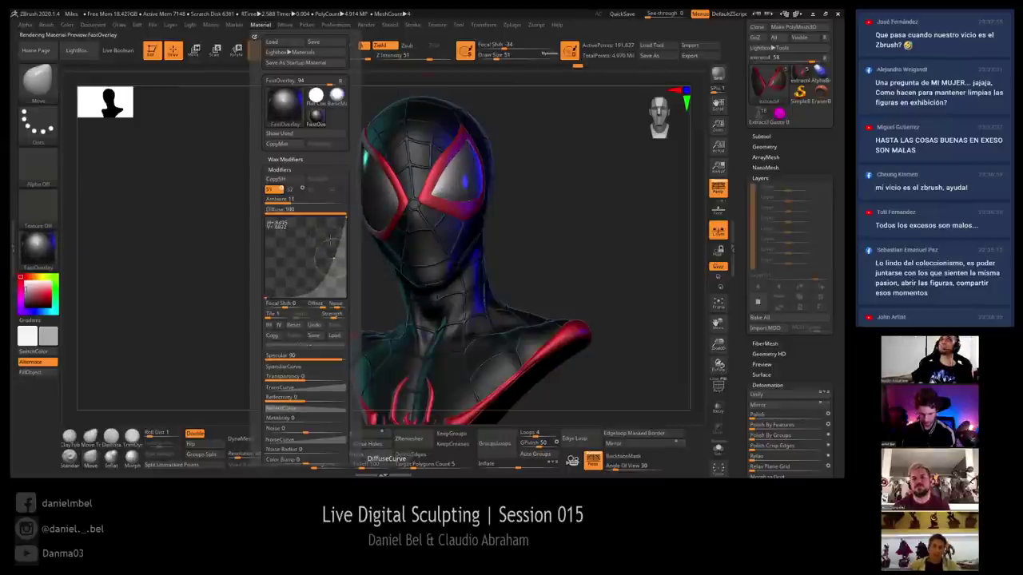
left_click_drag(288, 202, 308, 201)
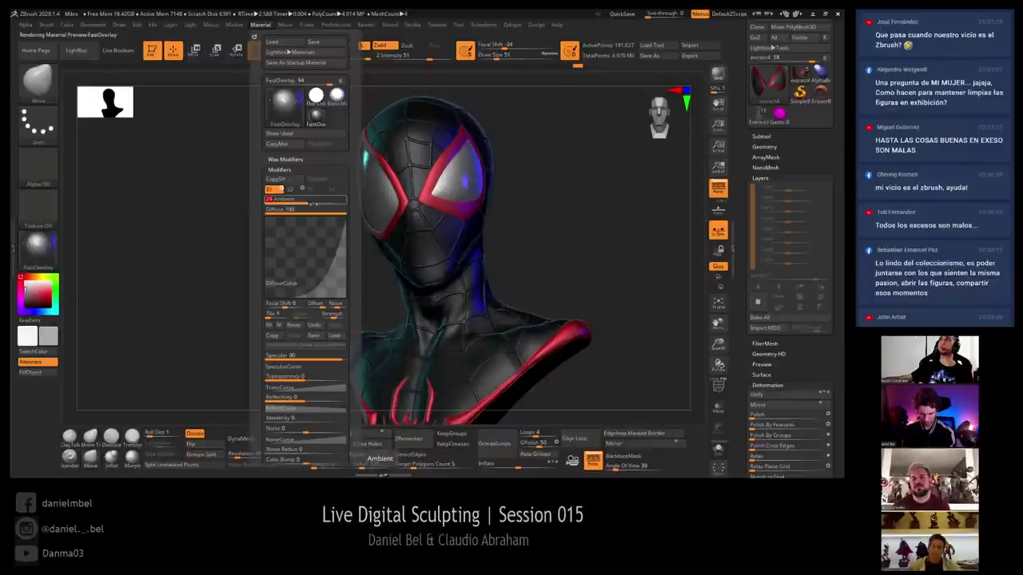
left_click_drag(332, 256, 333, 262)
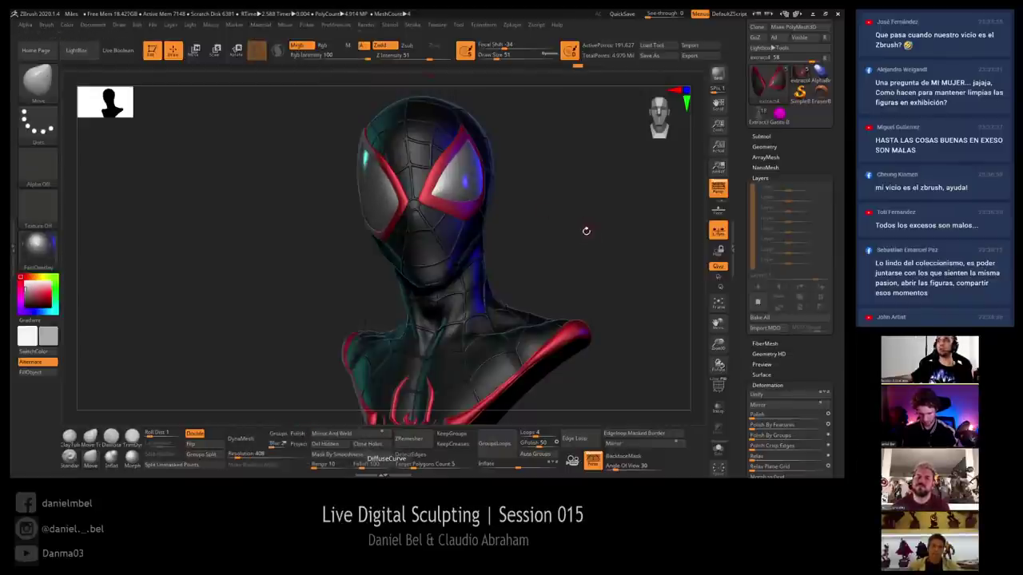
Select the cyan light and raise its intensity to about 1.26
left_click_drag(586, 231, 573, 264)
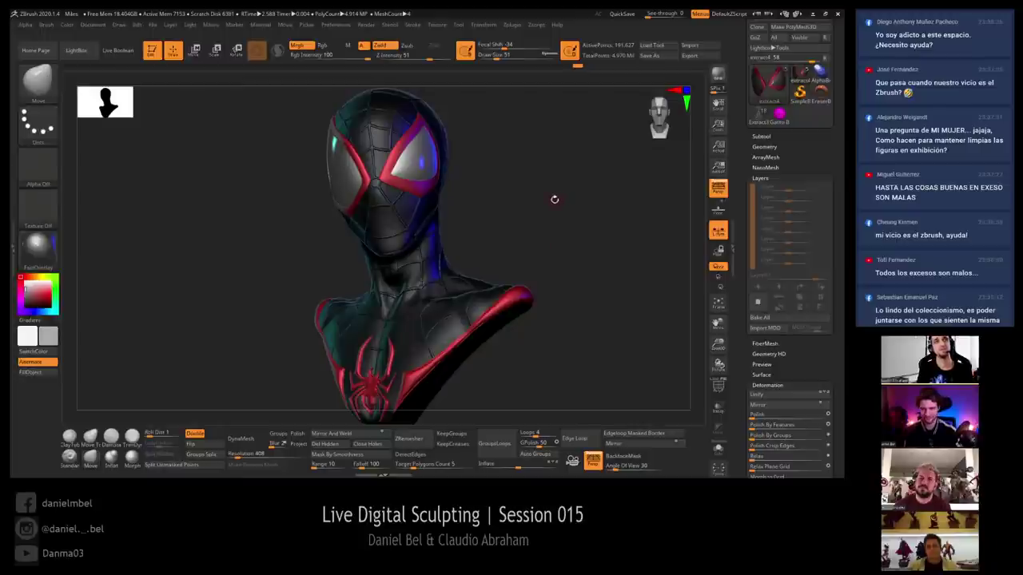
left_click_drag(560, 196, 553, 209)
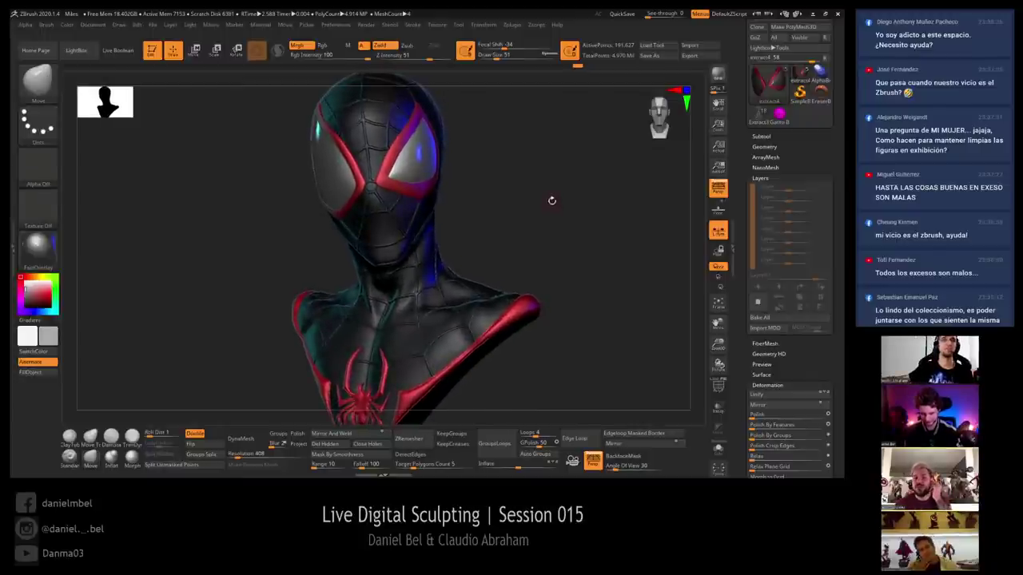
left_click(189, 26)
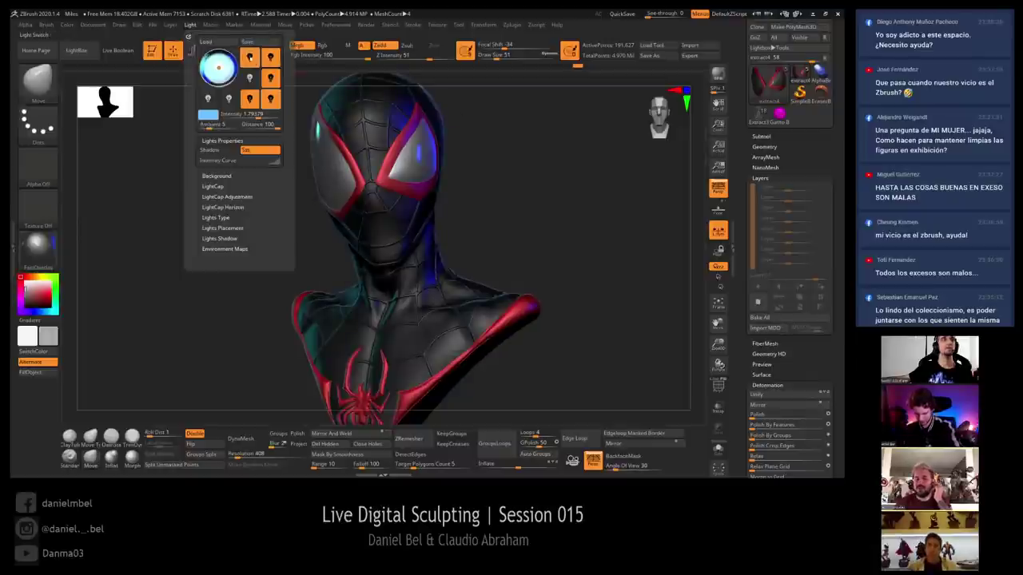
left_click(268, 59)
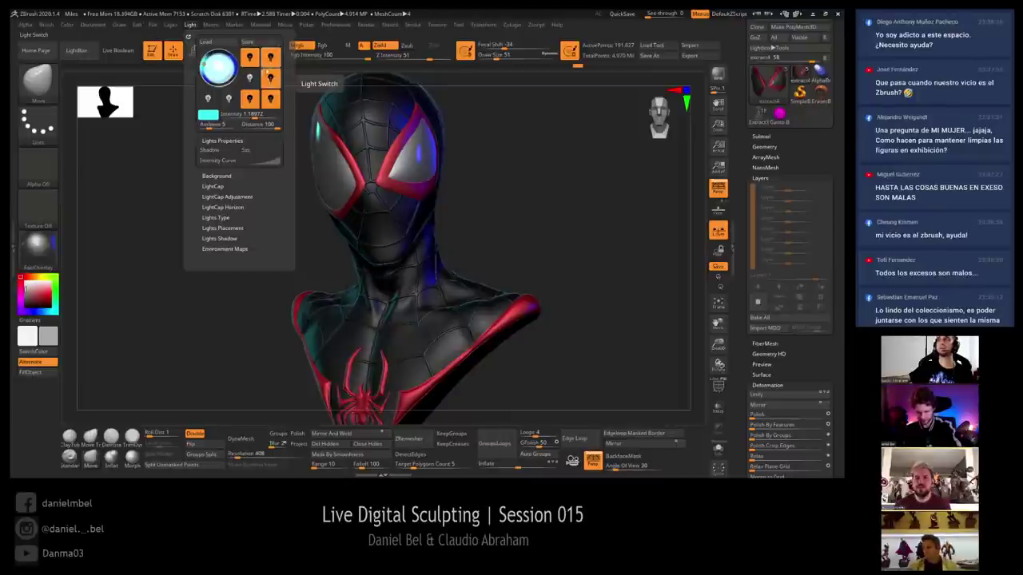
left_click_drag(252, 114, 250, 116)
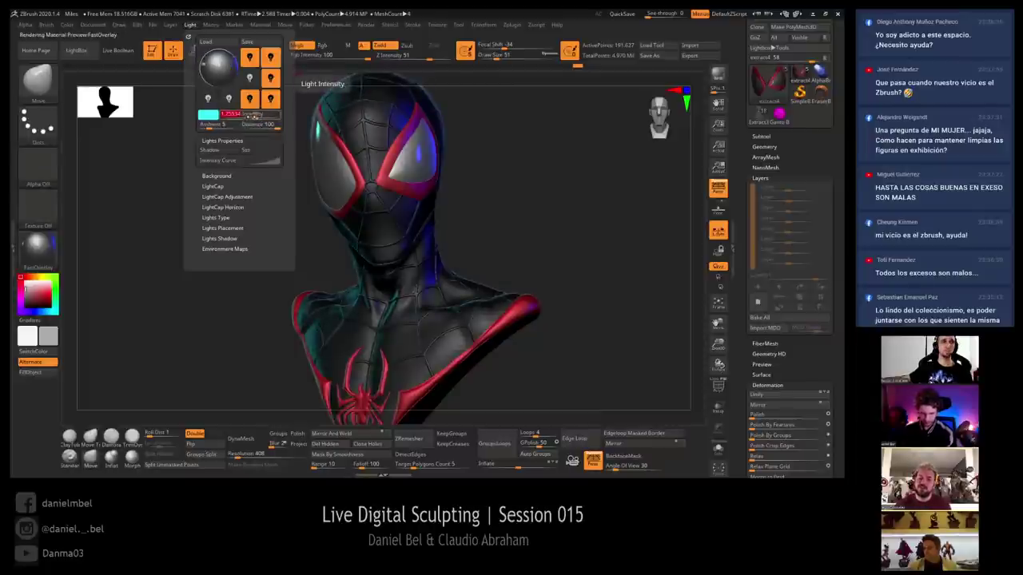
Render the bust and select the red piece forming the chest emblem and shoulder trim
left_click(721, 76)
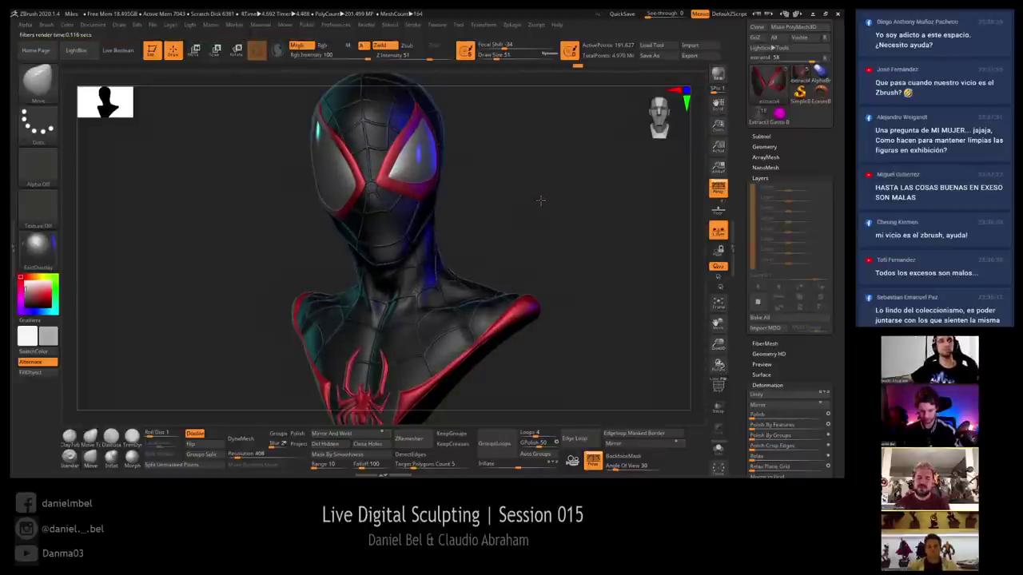
key("f")
left_click_drag(541, 201, 550, 100, "alt")
left_click(396, 336, "alt")
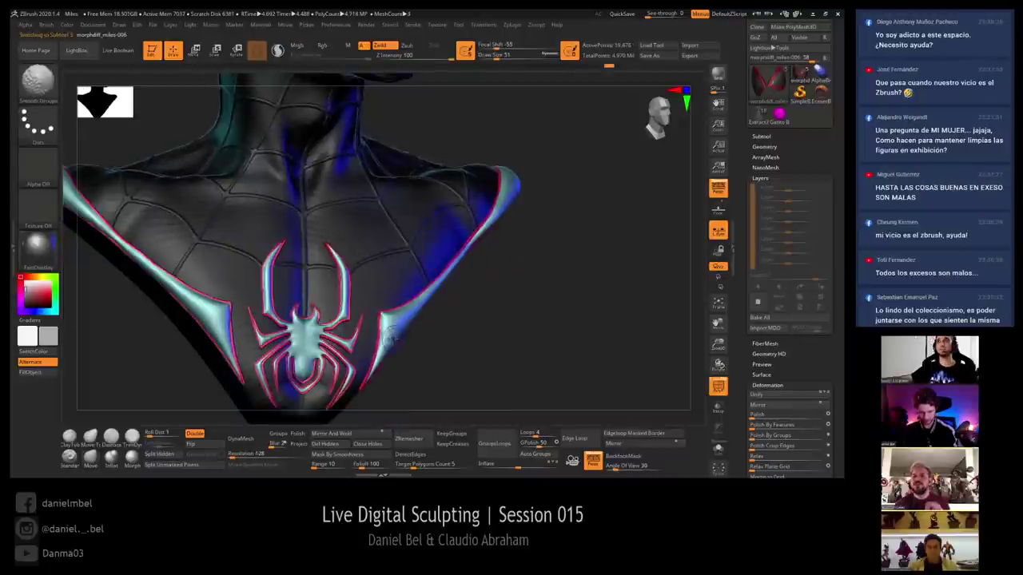
Examine the red emblem and trim's mesh up close and check its subdivision options in Geometry
mouse_move(390, 337)
right_mouse_down()
mouse_move(408, 317)
mouse_move(415, 392)
mouse_move(389, 322)
right_mouse_up()
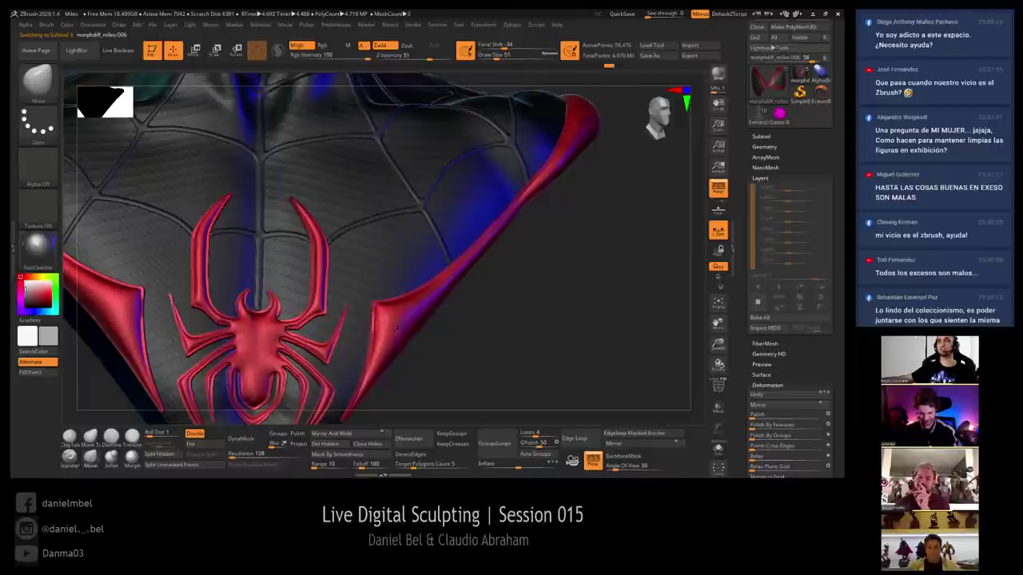
left_click_drag(395, 329, 392, 327)
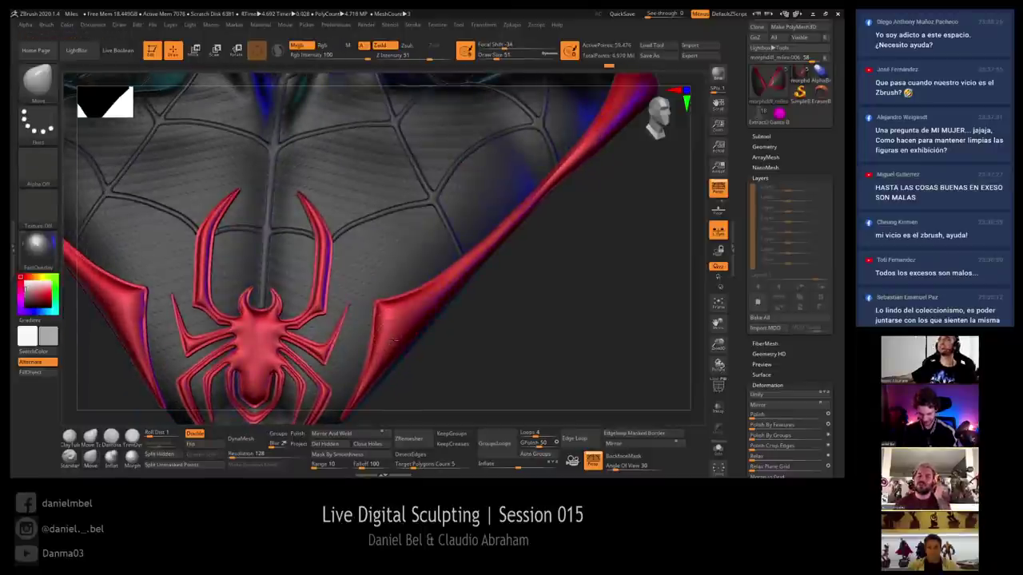
left_click(393, 341, "alt")
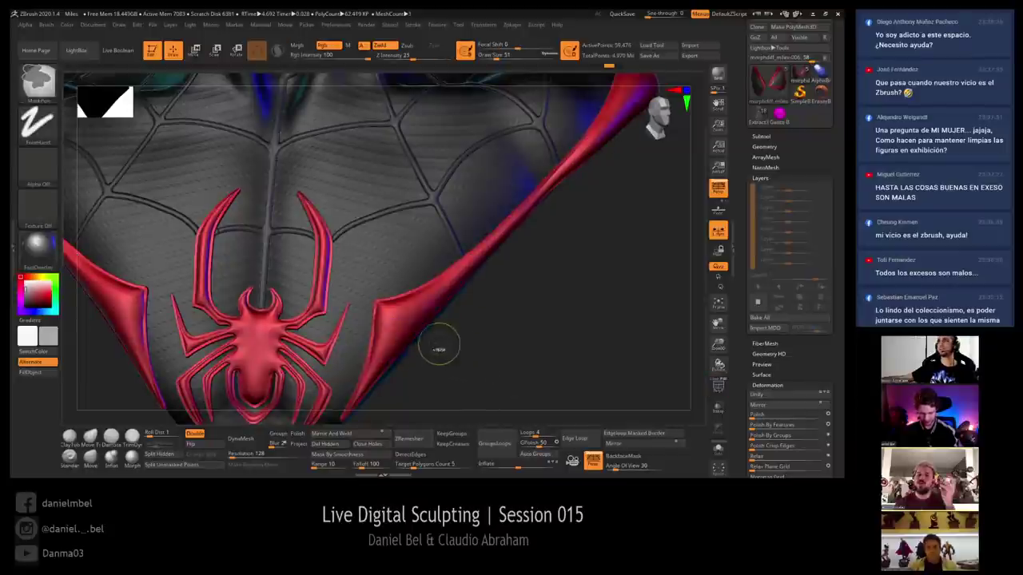
key("shift+f")
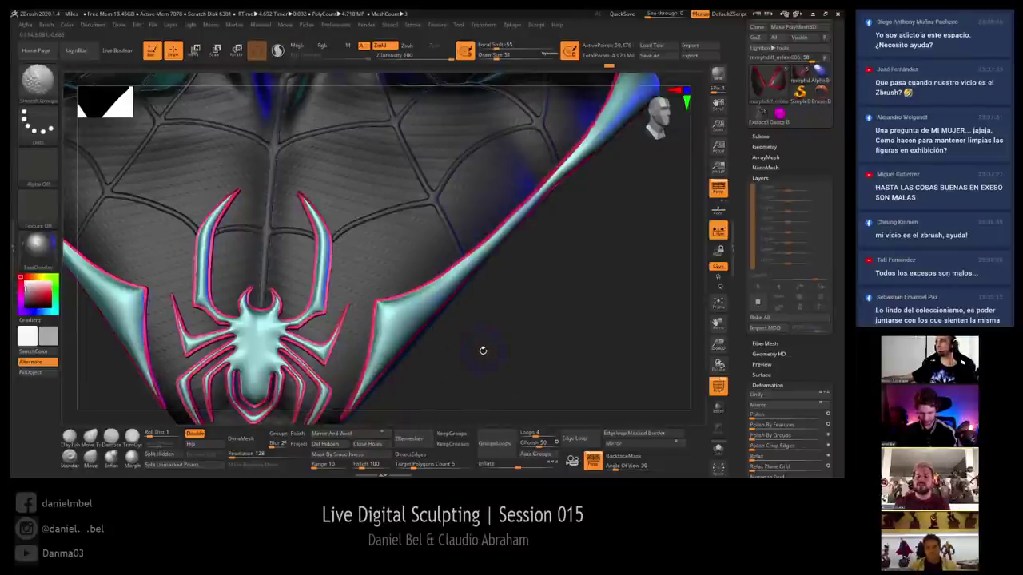
left_click(786, 144)
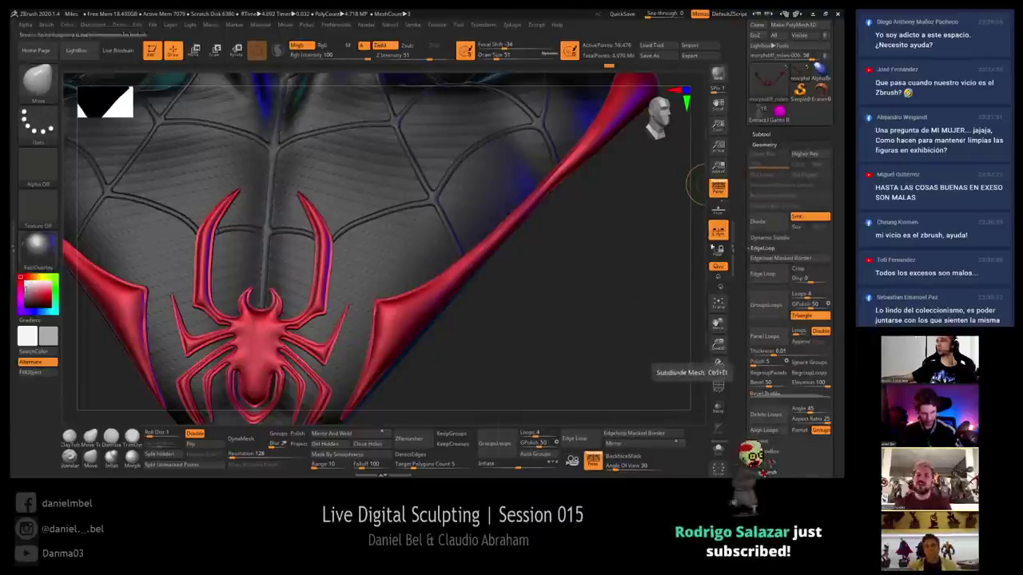
key("f")
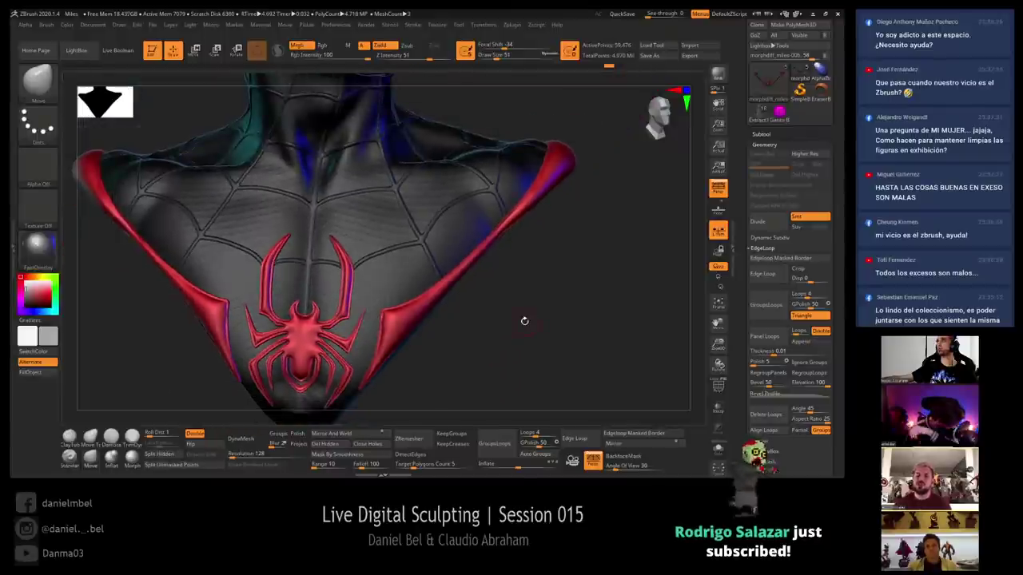
left_click_drag(524, 321, 515, 312)
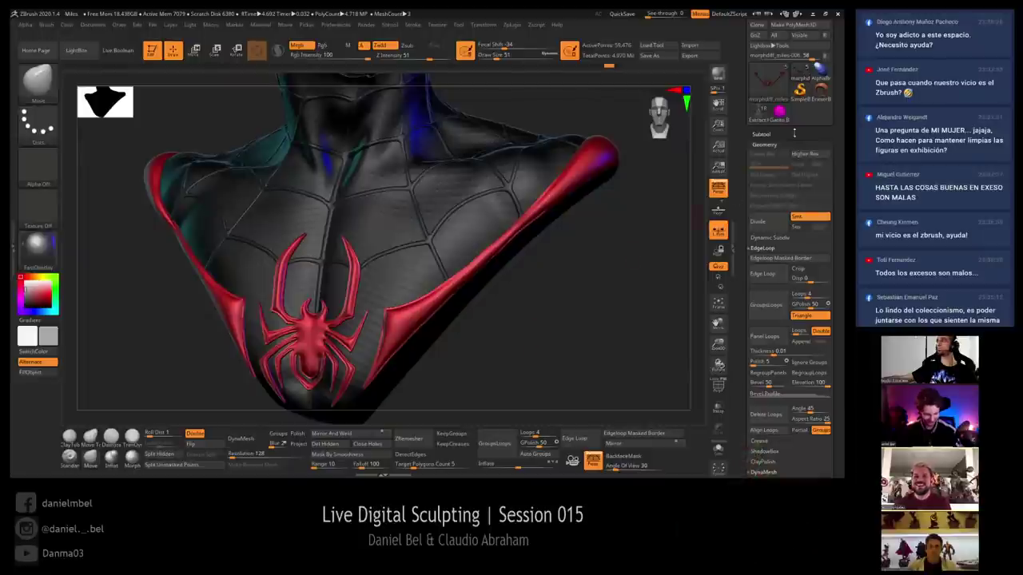
left_click(791, 143)
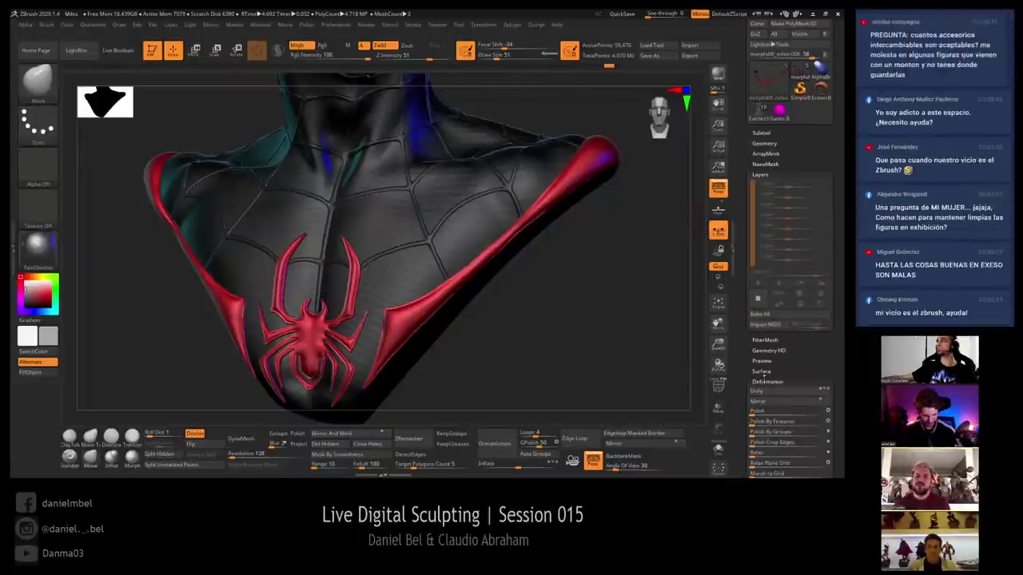
Select the suit body and toggle the visibility of its first and third sculpt layers
key("shift")
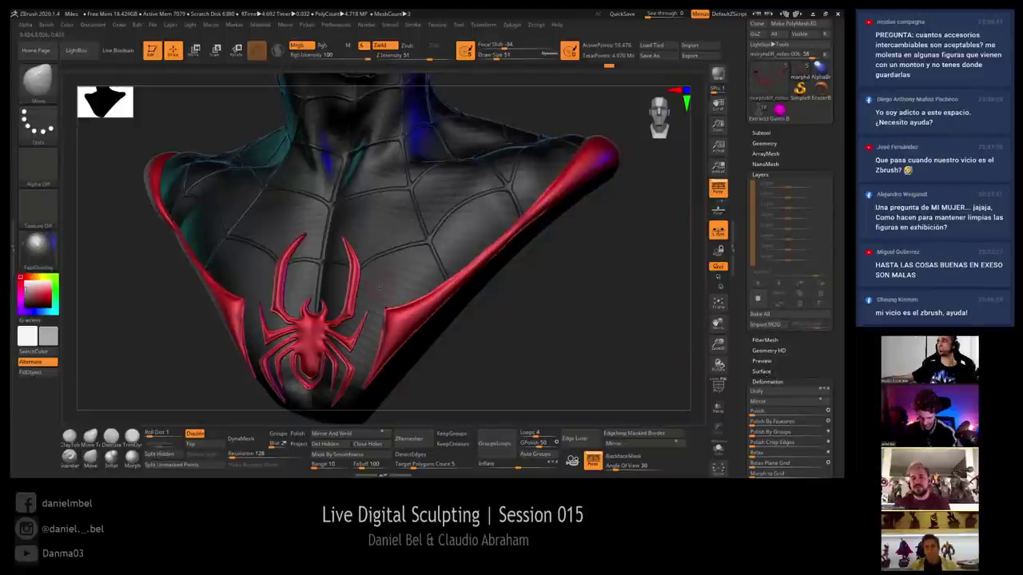
left_click(382, 284, "alt")
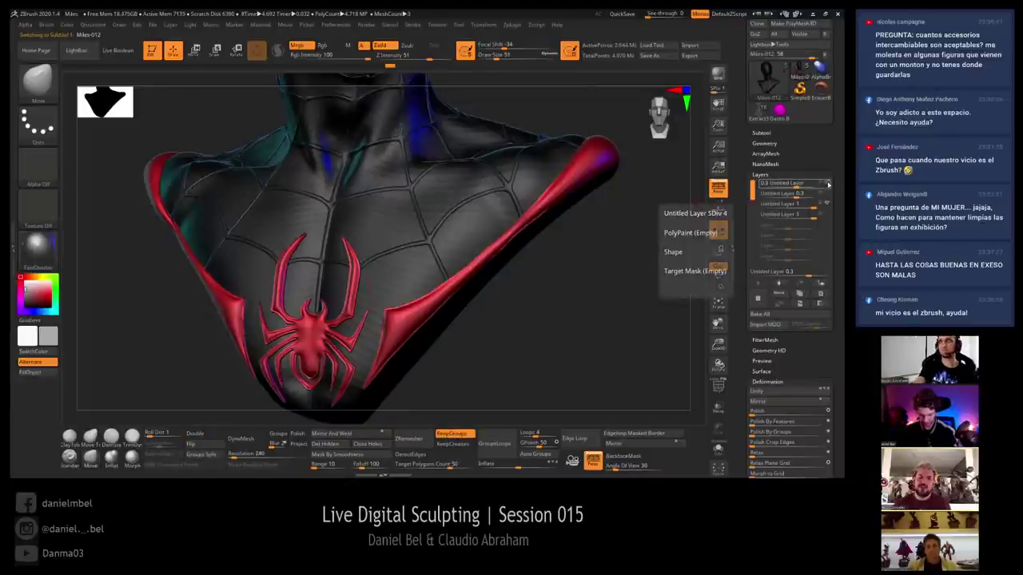
left_click(827, 205)
left_click(828, 183)
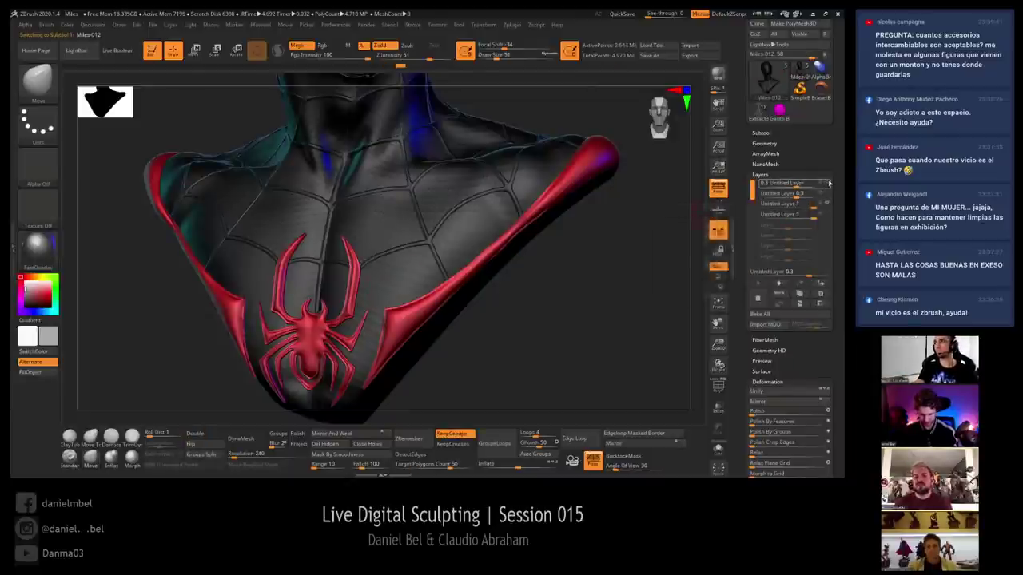
left_click_drag(569, 272, 594, 279)
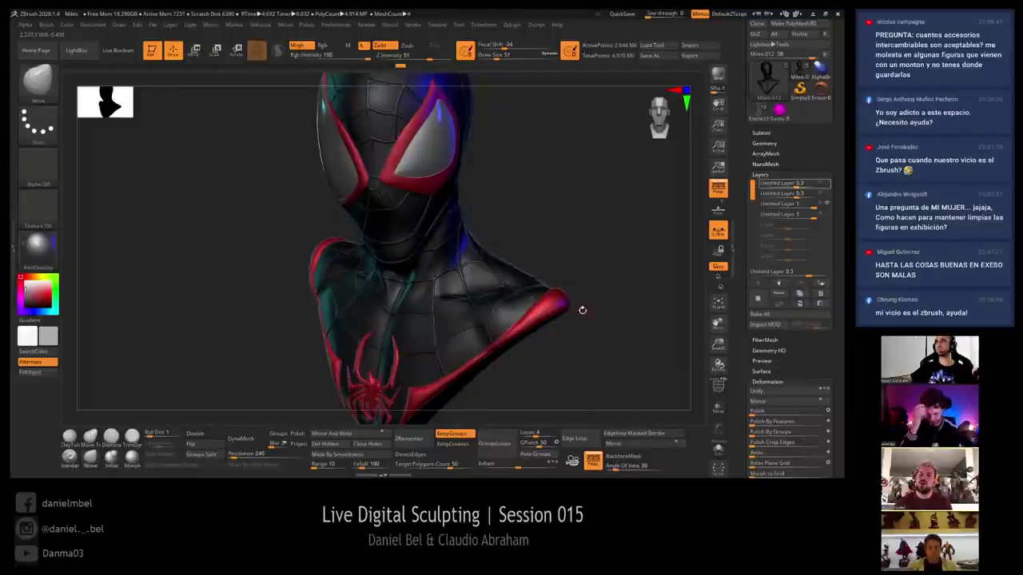
Select the web lines, isolate them in the wireframe view and shift those on the side of the head using a Move brush of size 116
right_click_drag(432, 286, 521, 209)
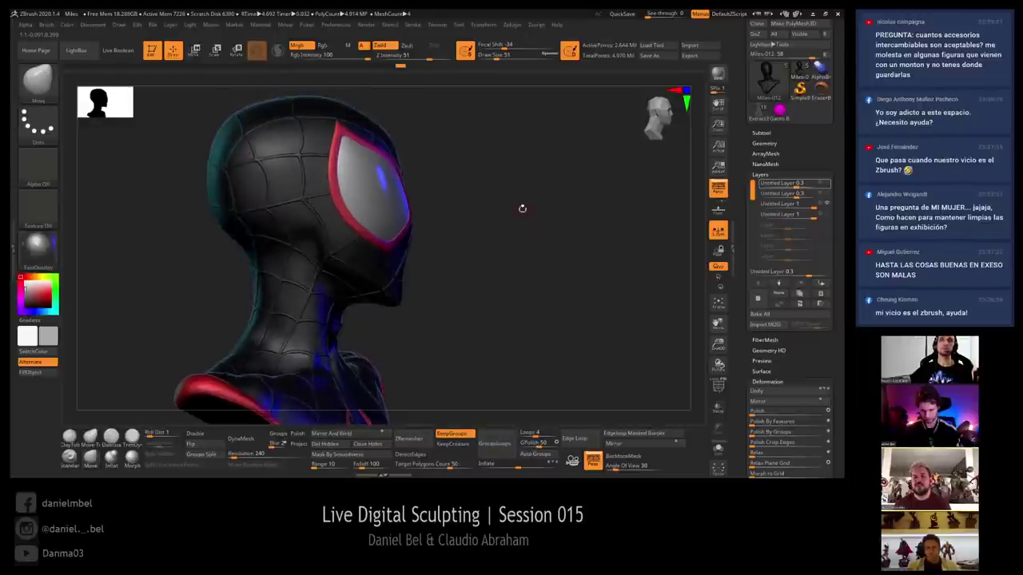
left_click(300, 156, "alt")
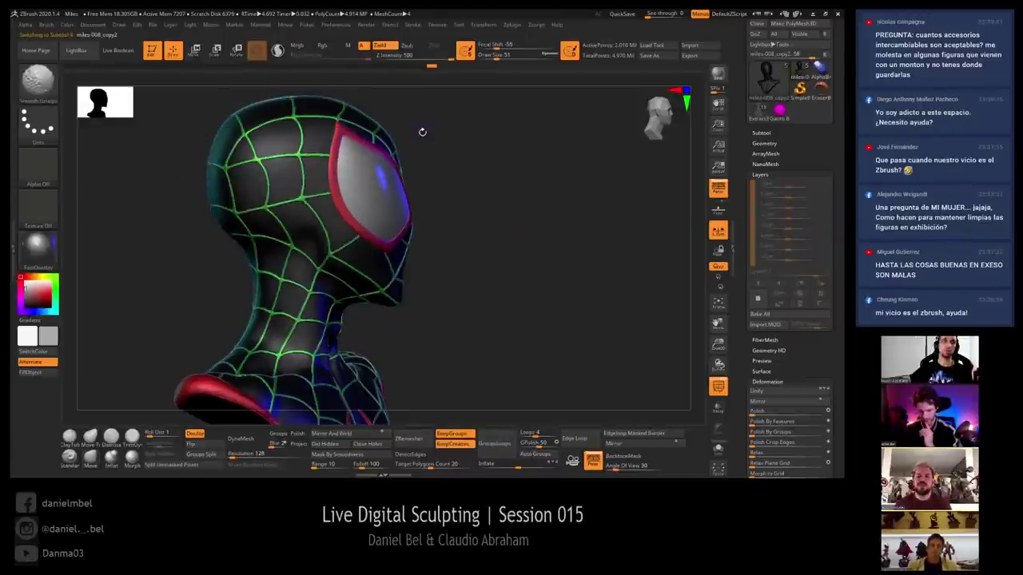
mouse_move(359, 136)
right_mouse_down("alt")
mouse_move(336, 172)
mouse_move(313, 174)
mouse_move(267, 150)
right_mouse_up("alt")
key("shift+f")
key("s")
key("s")
left_click_drag(231, 150, 295, 144)
key("s")
key("s")
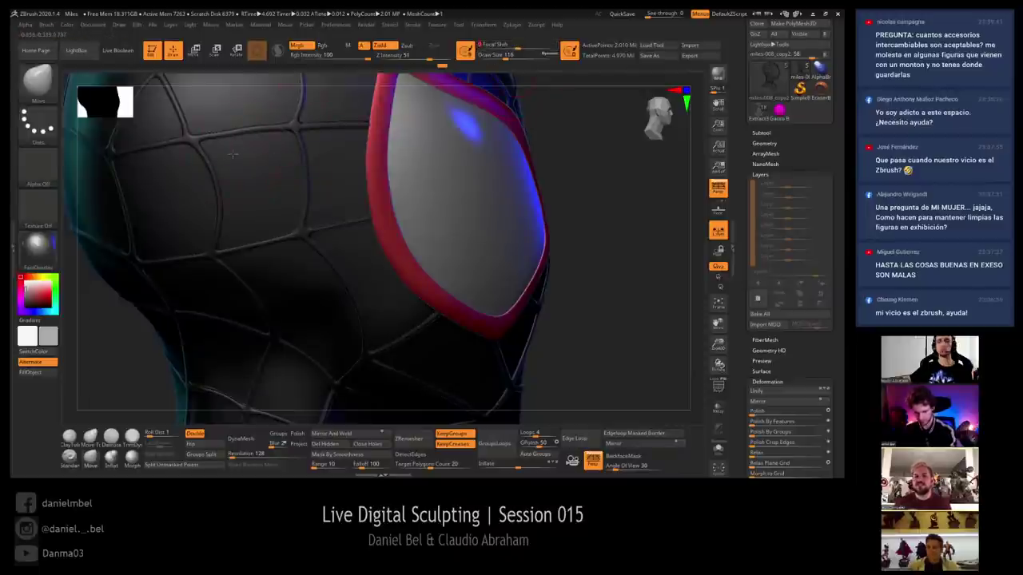
Enlarge the Move brush to about 268 and adjust the web lines between the eye and the back of the head
key("s")
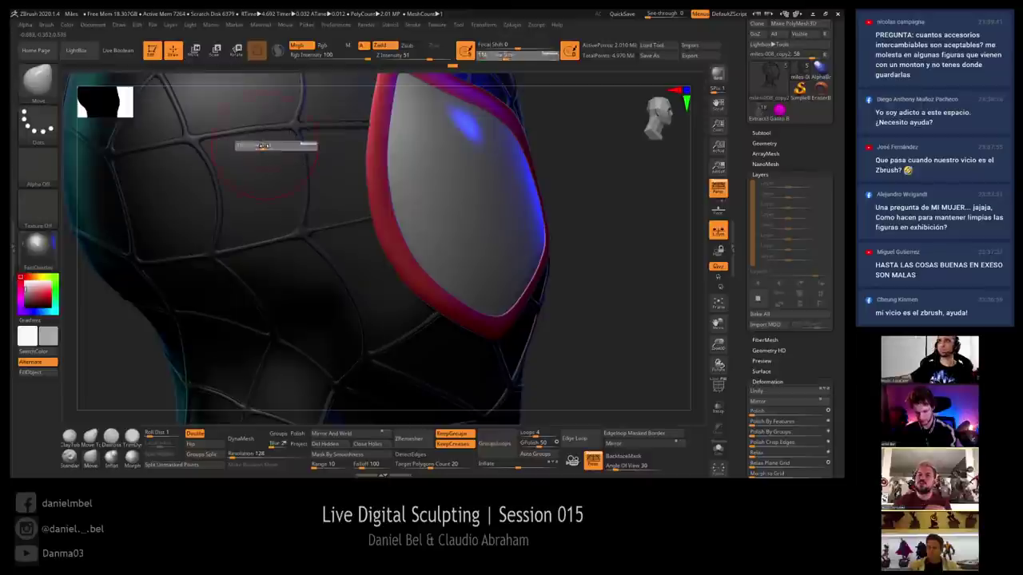
mouse_move(328, 159)
right_mouse_down("ctrl")
mouse_move(321, 116)
mouse_move(315, 158)
right_mouse_up("ctrl")
key("s")
mouse_move(315, 157)
left_mouse_down()
mouse_move(334, 153)
mouse_move(318, 148)
left_mouse_up()
key("s")
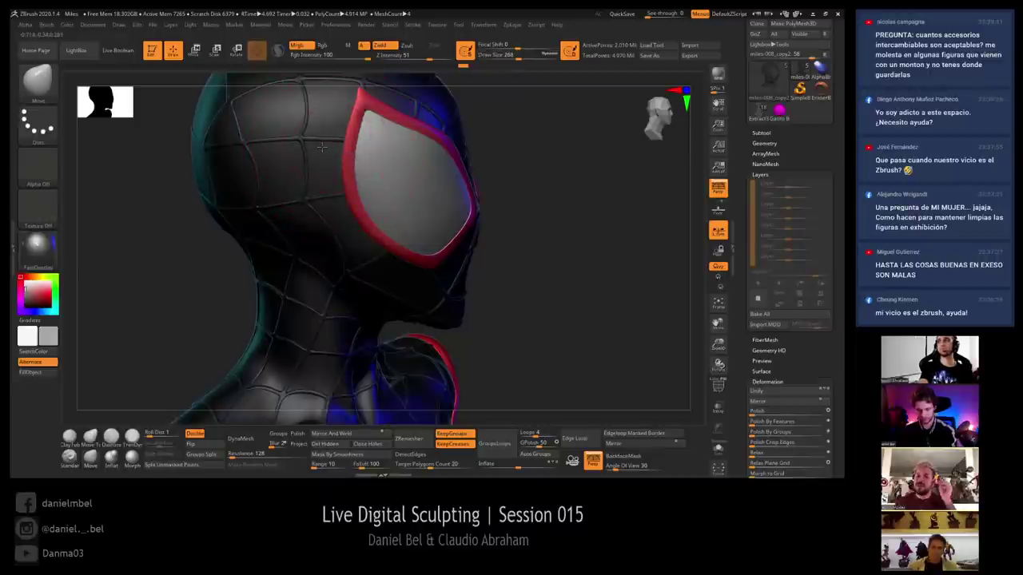
right_click_drag(311, 153, 315, 156)
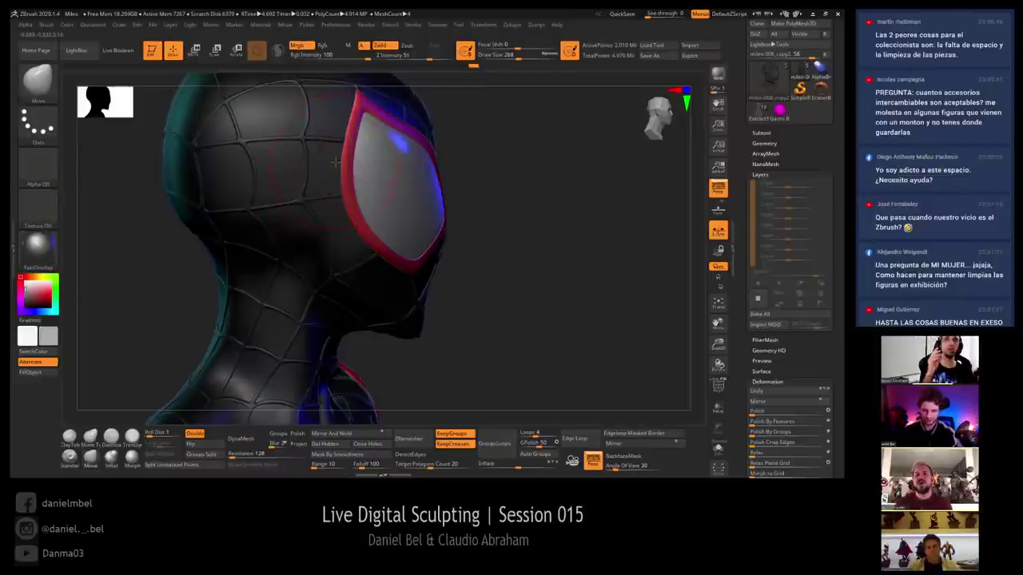
right_click_drag(323, 174, 329, 174)
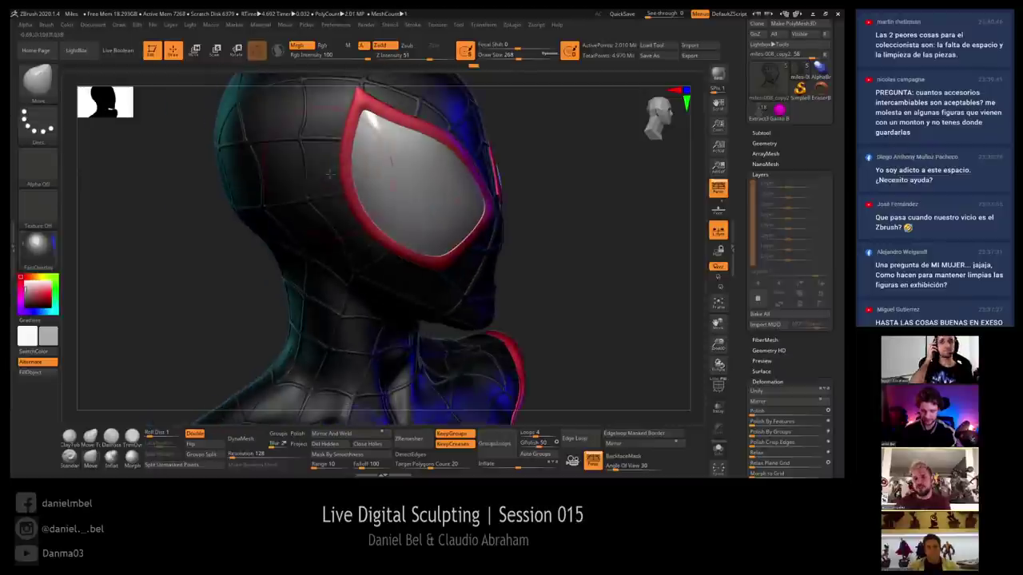
Examine the web lines and lighting on the whole bust from the side, front and three-quarter angles
left_click_drag(580, 266, 598, 258)
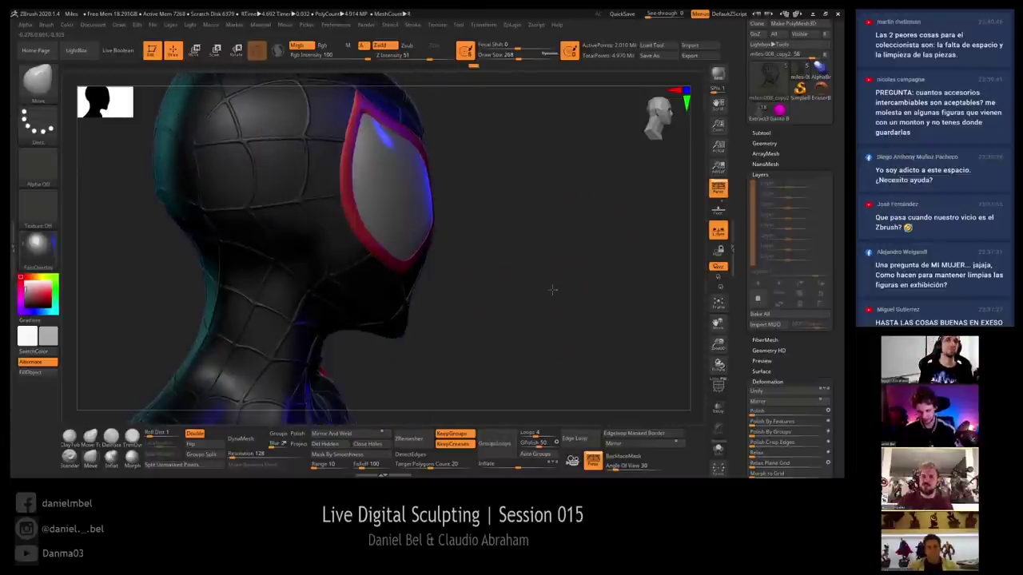
left_click_drag(552, 289, 543, 269)
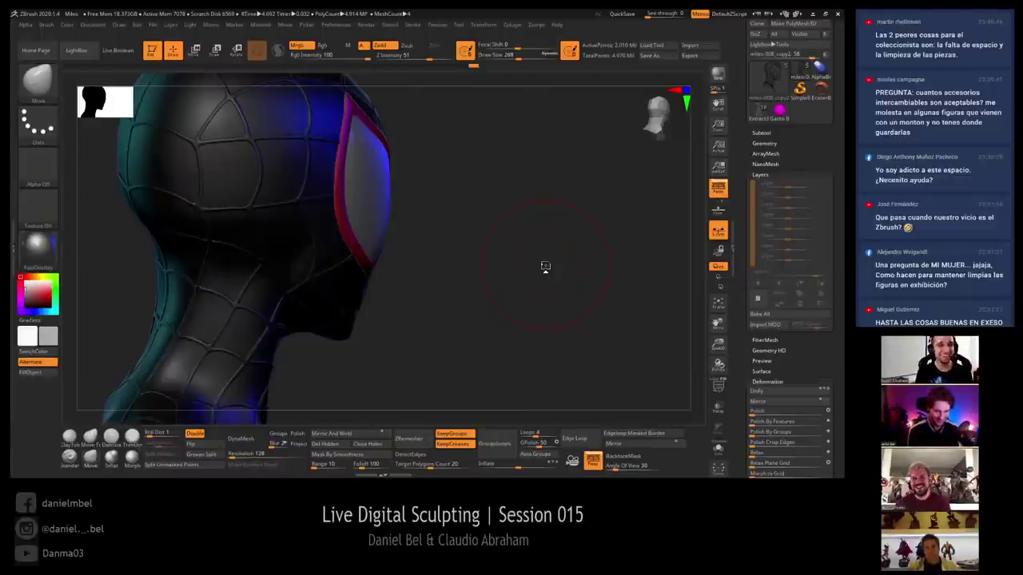
left_click_drag(492, 232, 536, 247)
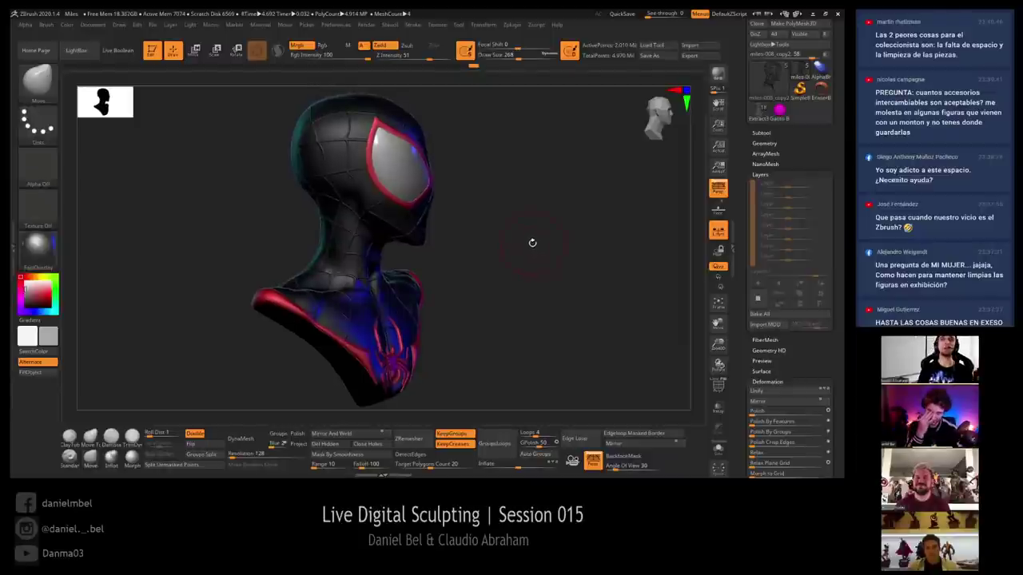
left_click_drag(533, 244, 532, 249)
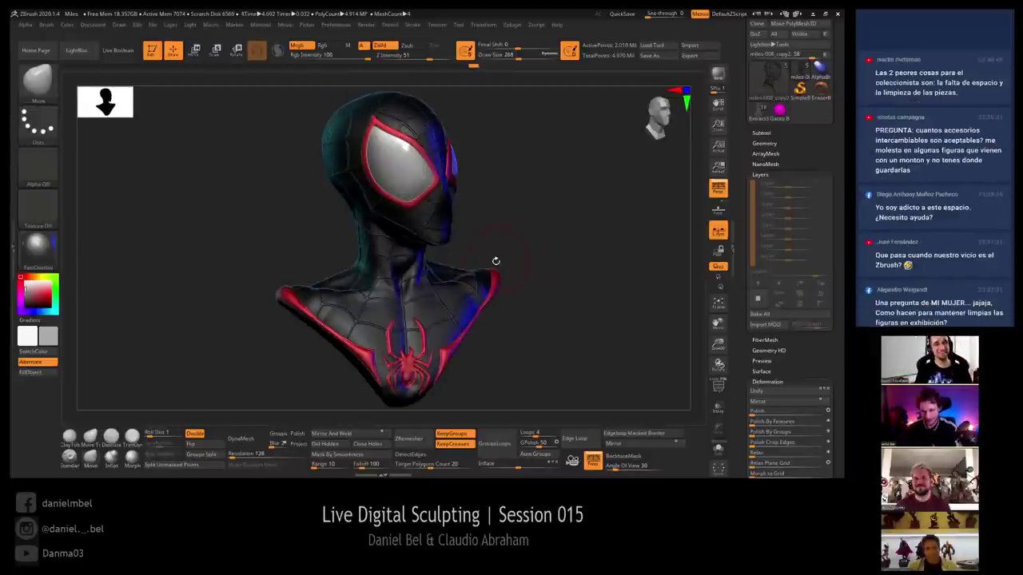
left_click_drag(567, 260, 551, 256)
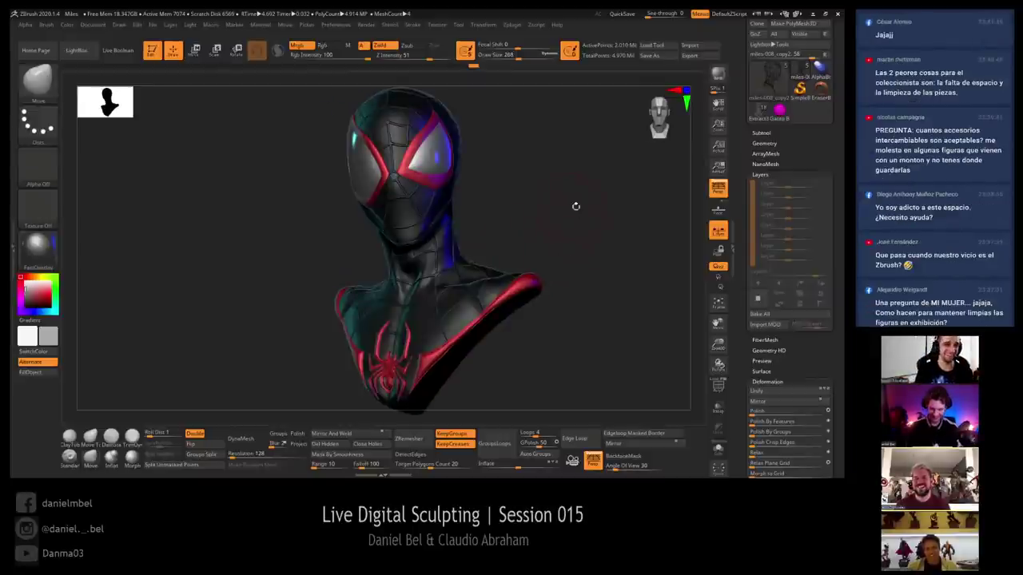
left_click_drag(552, 221, 547, 225)
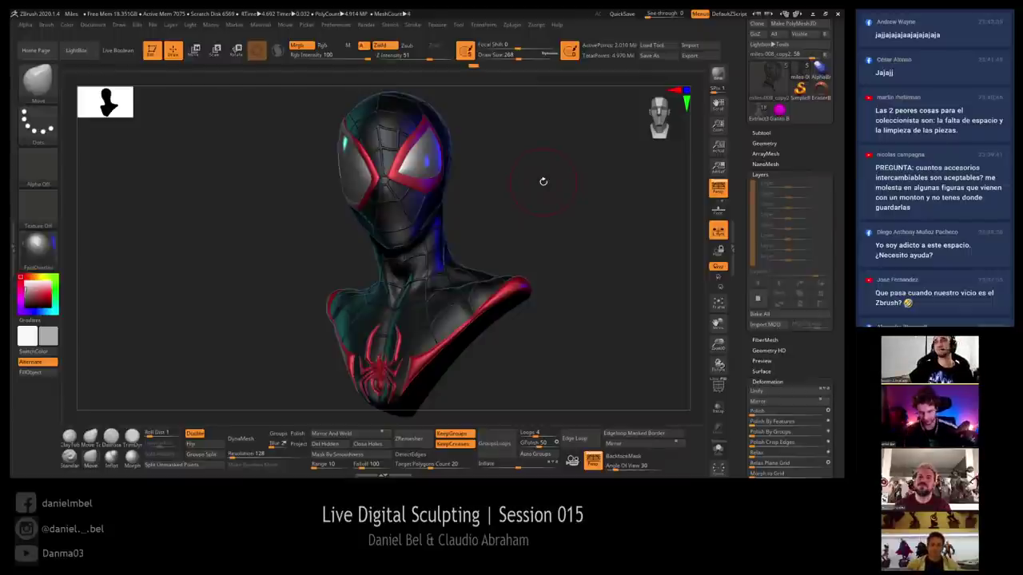
mouse_move(512, 163)
left_mouse_down()
mouse_move(501, 169)
mouse_move(512, 180)
left_mouse_up()
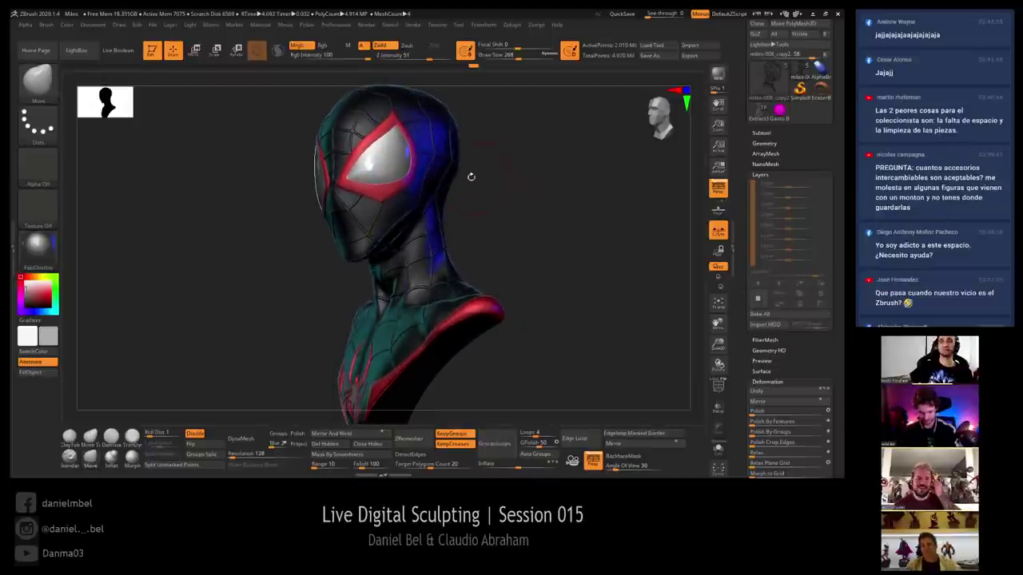
Select the eye piece containing the lenses and their red rims
right_click_drag(381, 172, 410, 171)
key("w")
left_click(373, 167, "alt")
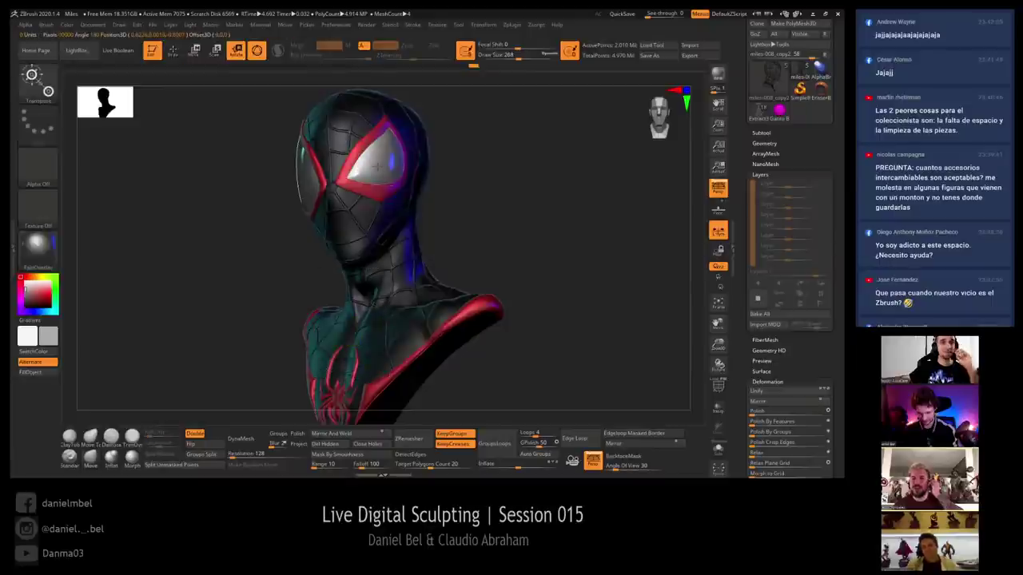
key("q")
left_click(410, 164, "alt")
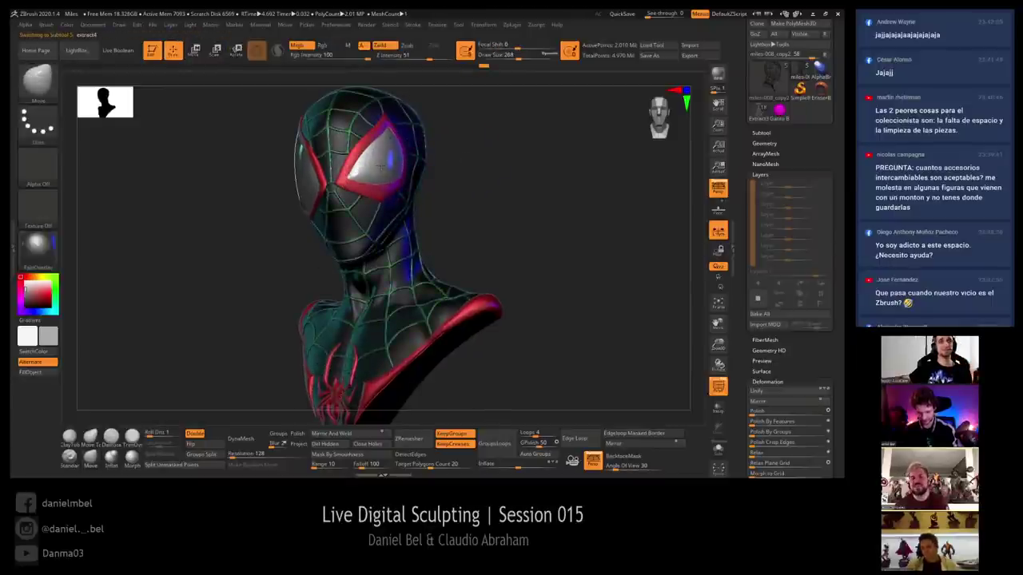
Try to place the scale gizmo on the eye lens for resizing the eye piece
key("r")
left_click(377, 164, "alt")
mouse_move(454, 162)
right_mouse_down("ctrl")
mouse_move(458, 194)
mouse_move(484, 171)
right_mouse_up("ctrl")
left_click(269, 185, "alt")
key("shift+f")
mouse_move(484, 171)
right_mouse_down("alt")
mouse_move(448, 171)
mouse_move(473, 175)
right_mouse_up("alt")
key("q")
key("ctrl")
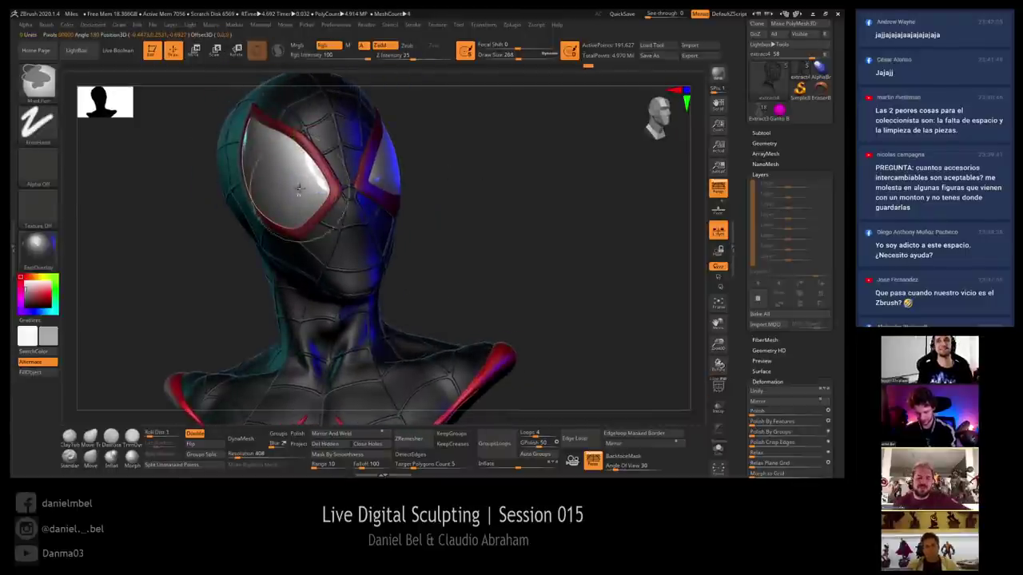
key("r")
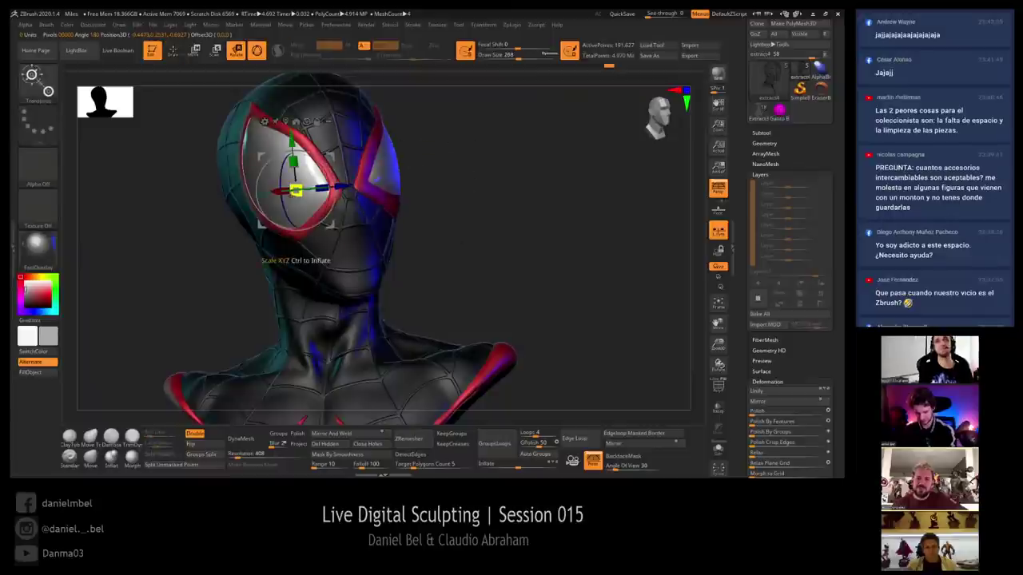
key("q")
Mask the eye lenses by isolating their polygroup, leaving the red rims unmasked
left_click(295, 198, "ctrl+shift")
left_click(296, 198, "ctrl+shift")
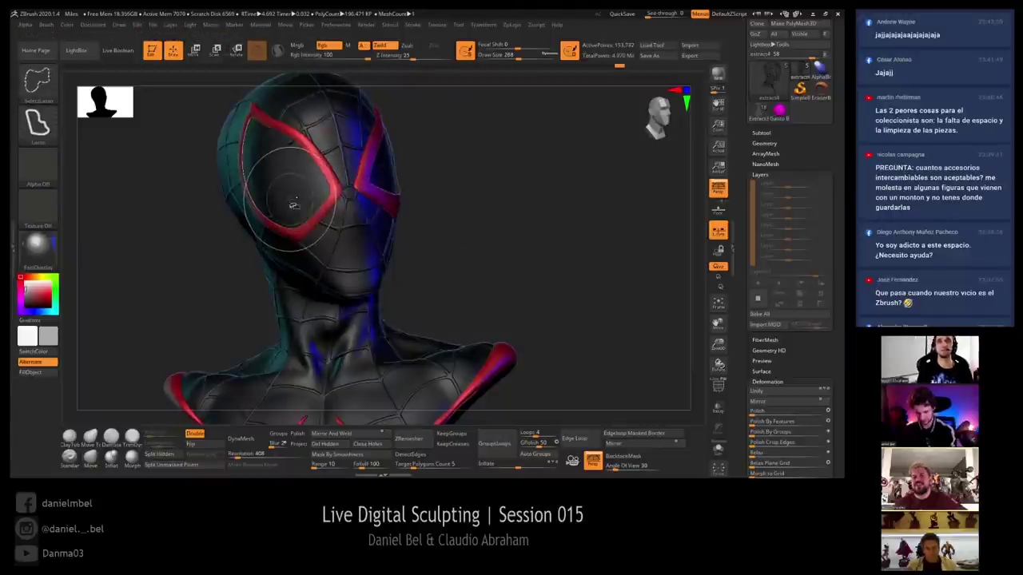
left_click(459, 185, "ctrl+shift")
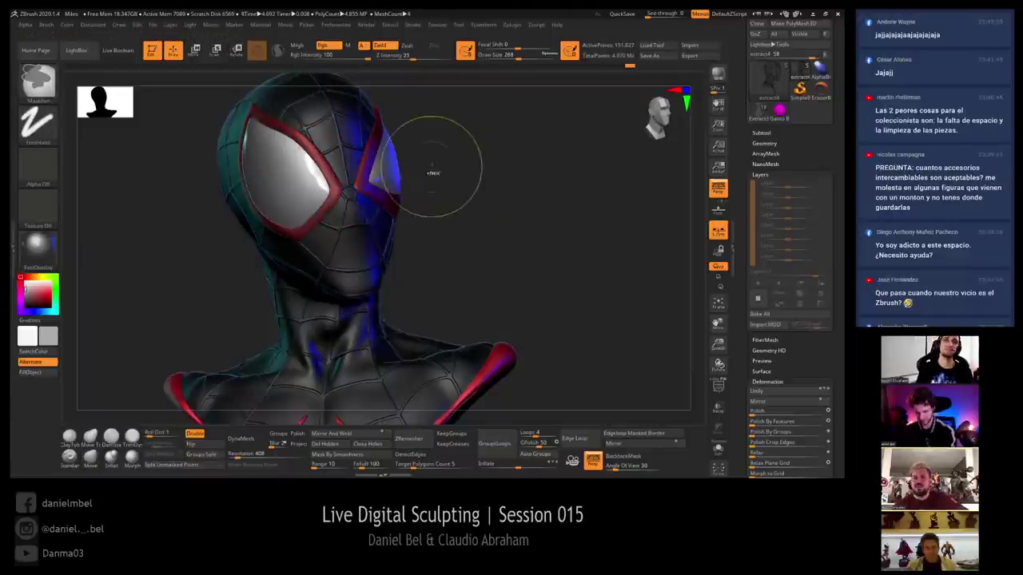
left_click(292, 202, "ctrl+shift")
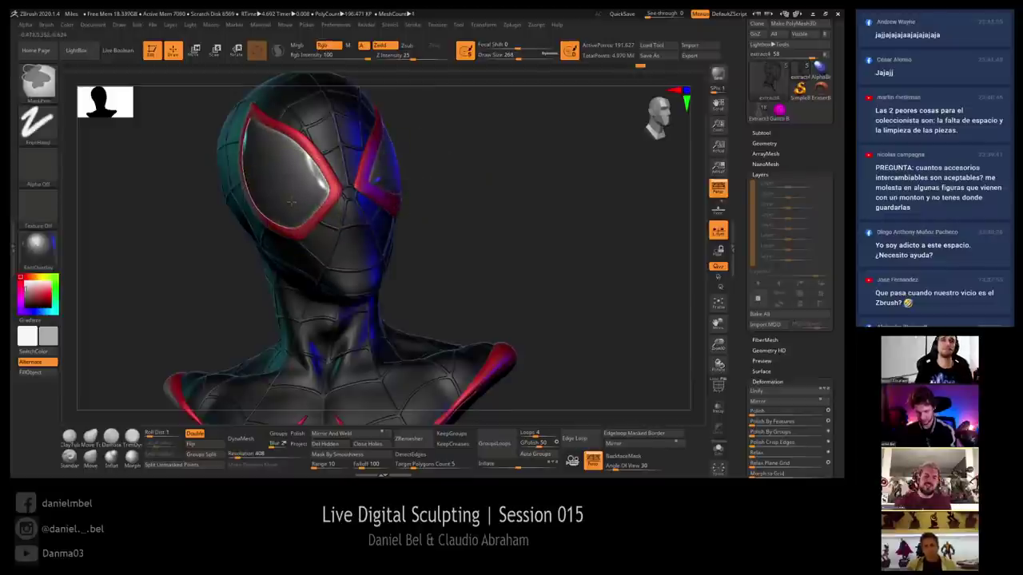
Reveal the whole eye piece and clear its mask so both lenses and red rims are unmasked
left_click(450, 174, "ctrl+shift")
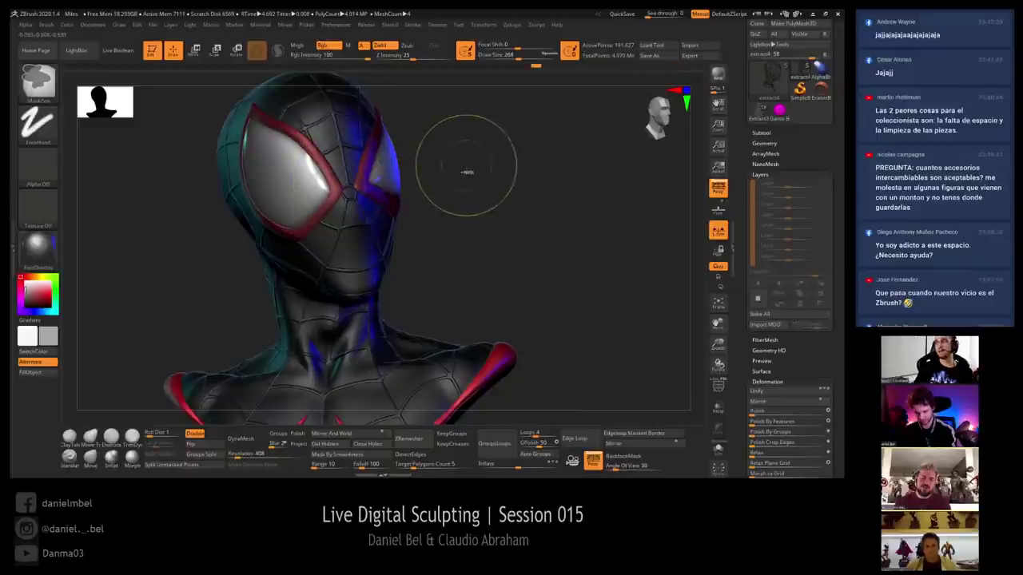
left_click(468, 169, "ctrl")
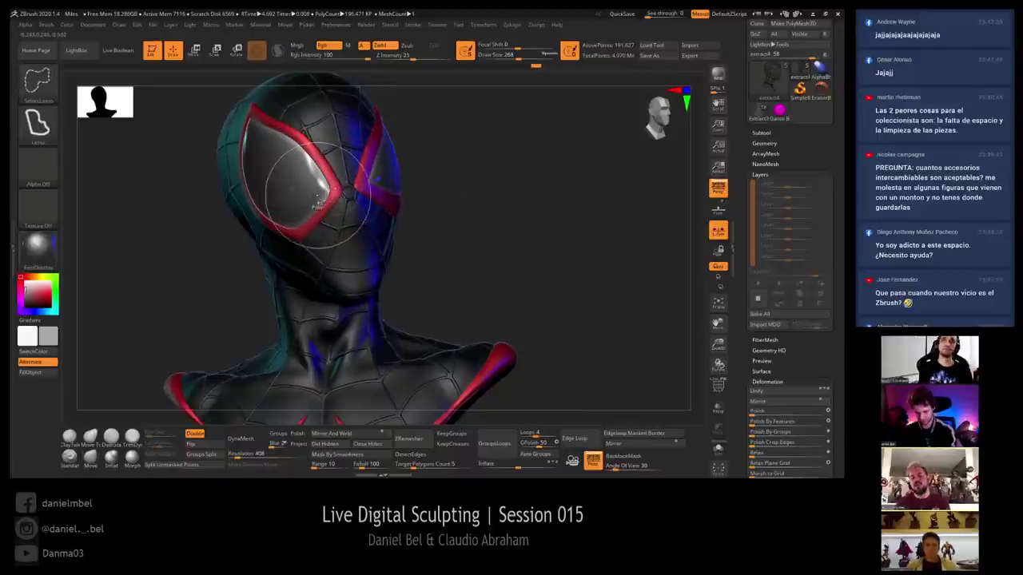
left_click_drag(496, 155, 518, 219, "alt")
left_click(520, 220, "ctrl")
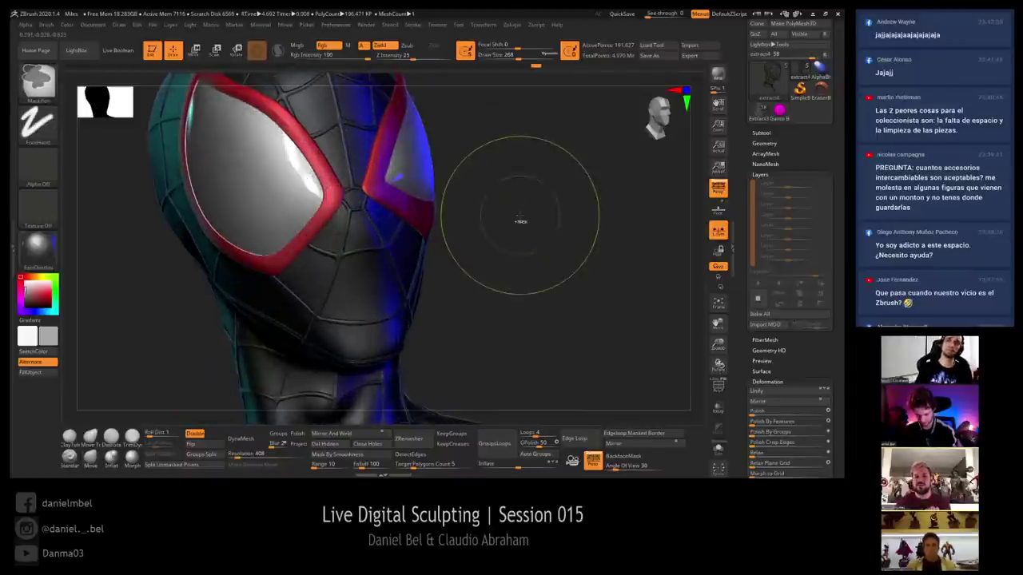
left_click(522, 216, "ctrl")
left_click(516, 217, "ctrl")
Isolate the lens polygroup, mask the eye lenses, and bring the red rims back into view
left_click(290, 221, "ctrl+shift")
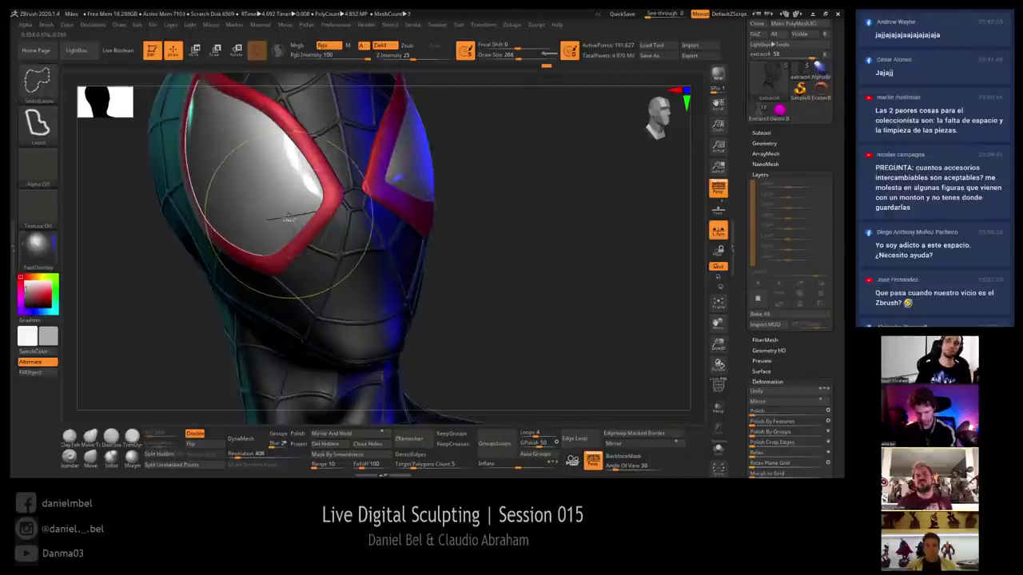
left_click(288, 221, "ctrl+shift")
left_click(288, 223, "ctrl+shift")
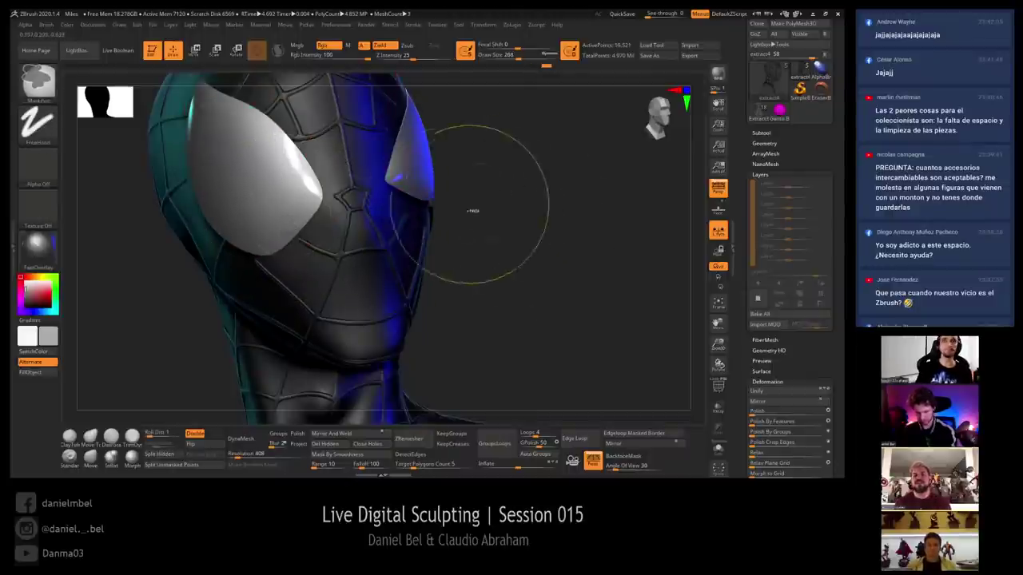
left_click(477, 205, "ctrl")
left_click(488, 201, "ctrl+shift")
left_click(340, 190, "ctrl")
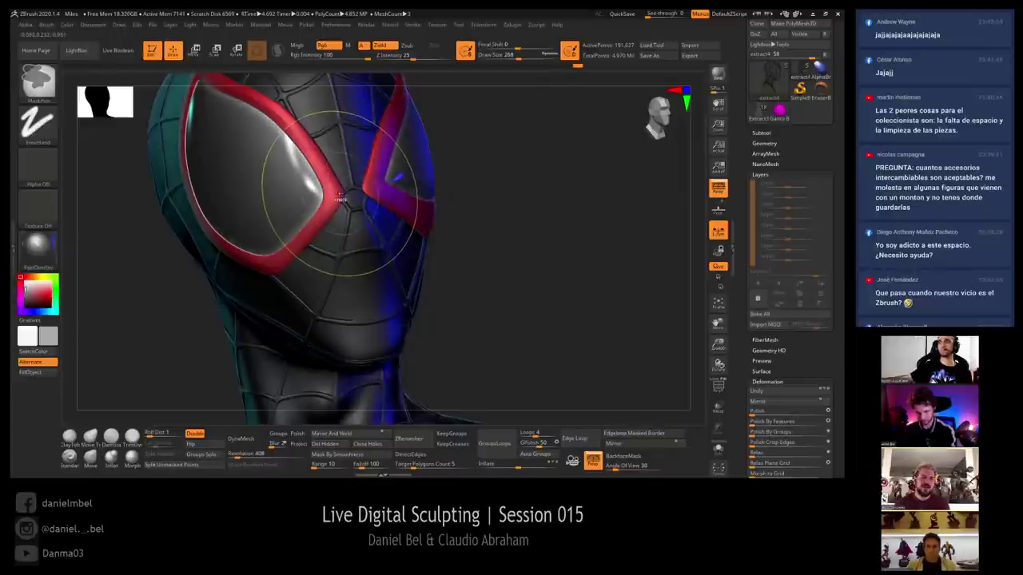
Switch the mask to the red rims by isolating their polygroup, leaving the eye lenses free for sculpting
left_click(313, 205, "ctrl+shift")
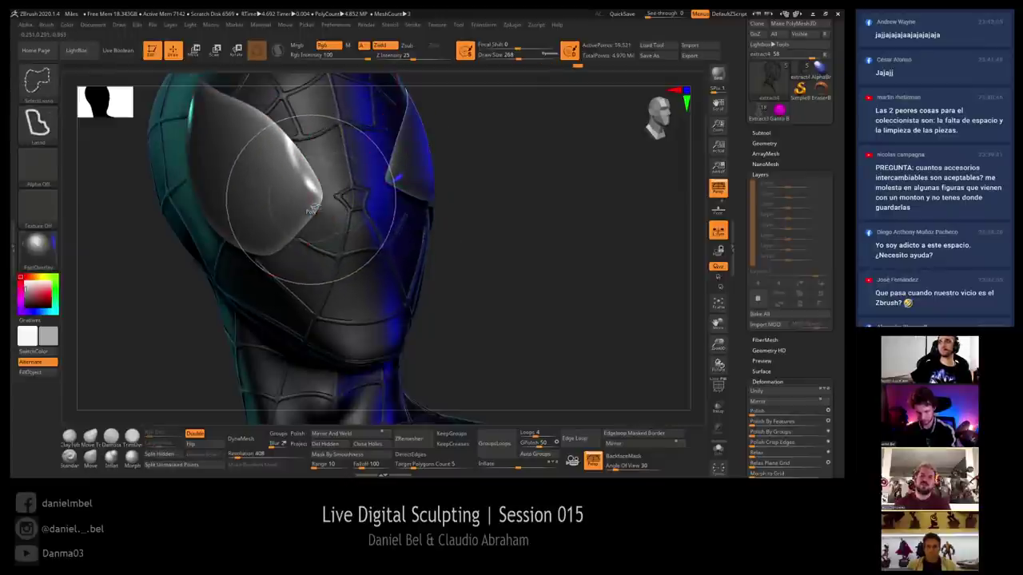
left_click(502, 195, "ctrl+shift")
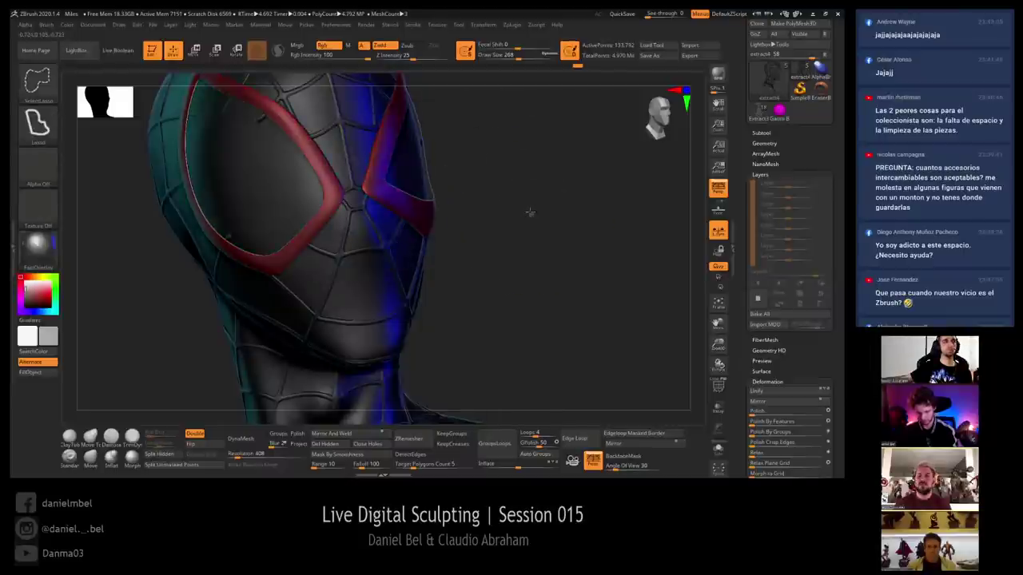
key("w")
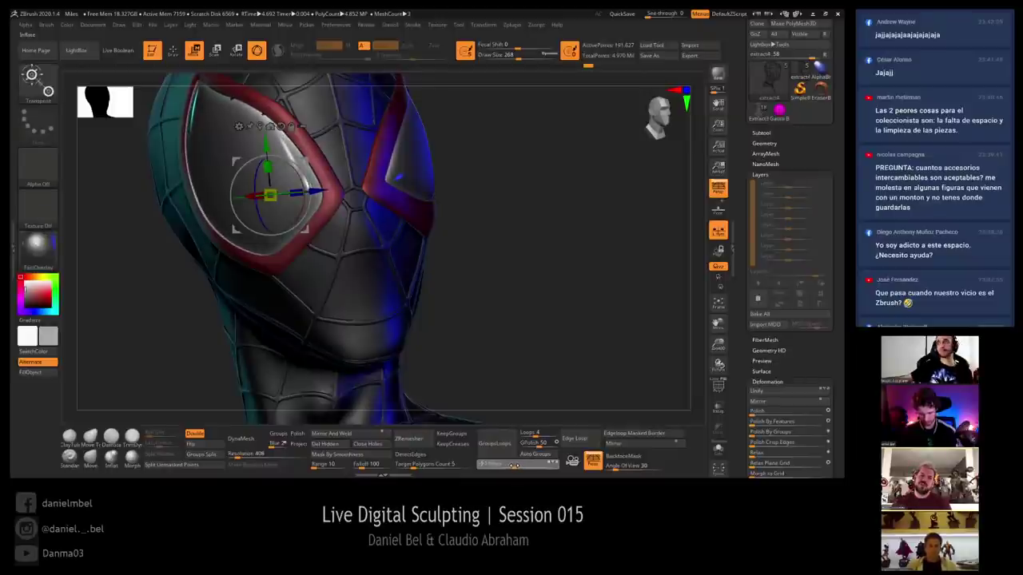
key("q")
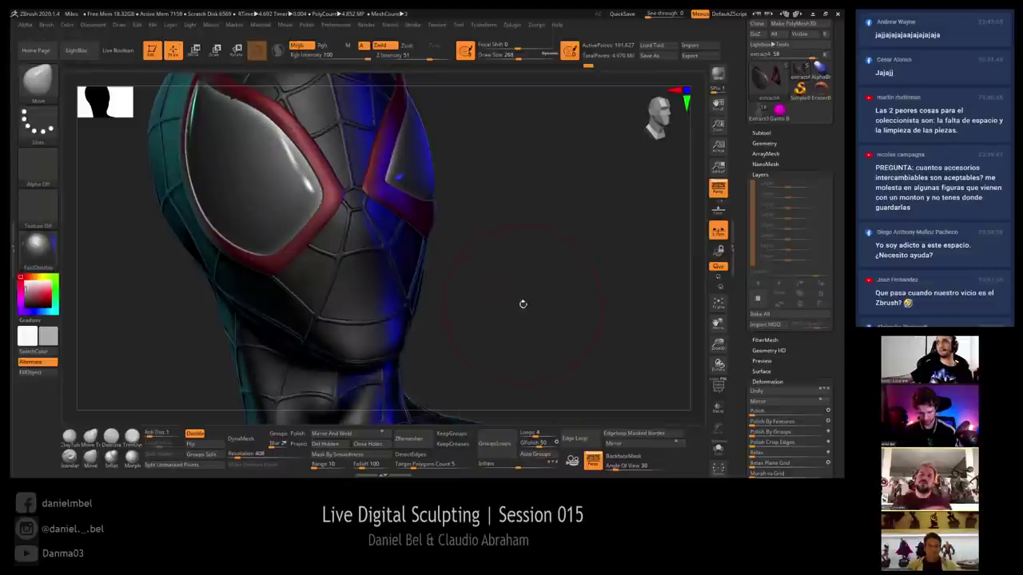
Reshape and smooth the unmasked eye lenses with the Move and Smooth brushes, working from both sides of the head
mouse_move(523, 304)
left_mouse_down("alt")
mouse_move(523, 271)
mouse_move(503, 272)
mouse_move(551, 260)
left_mouse_up("alt")
key("s")
key("s")
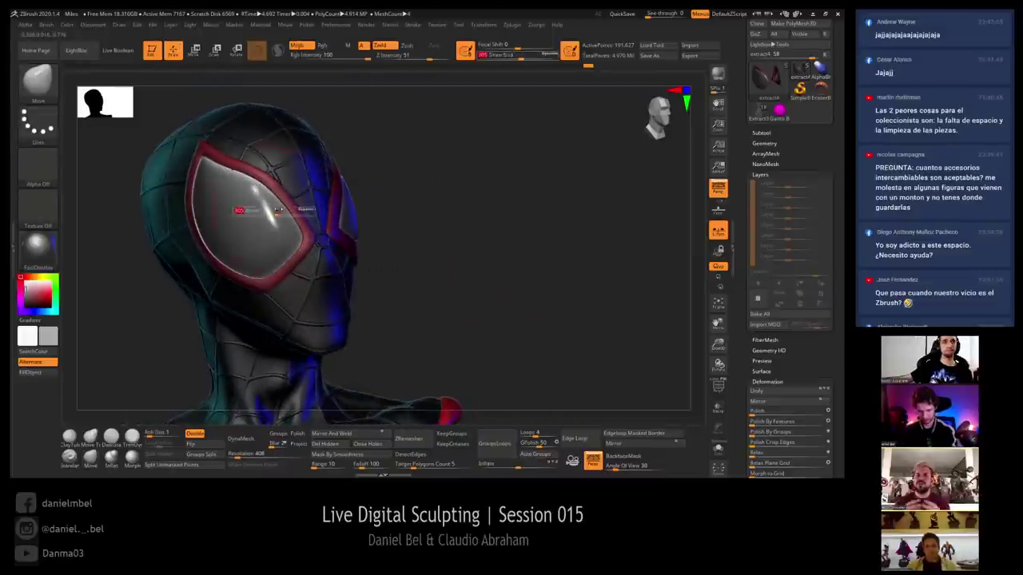
key("shift")
left_click_drag(500, 233, 399, 223)
key("shift")
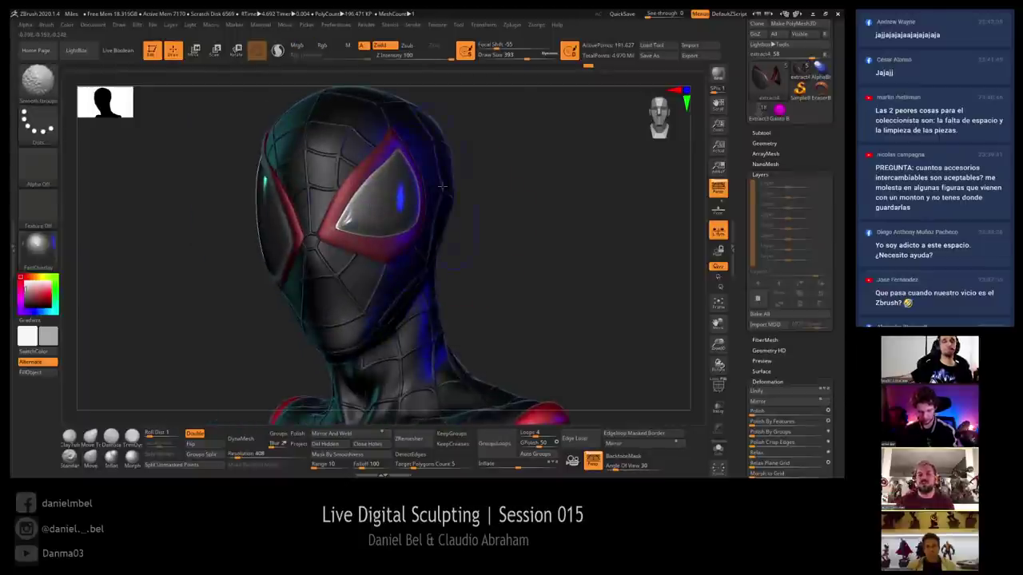
mouse_move(447, 190)
left_mouse_down()
mouse_move(514, 221)
mouse_move(342, 219)
left_mouse_up()
key("shift")
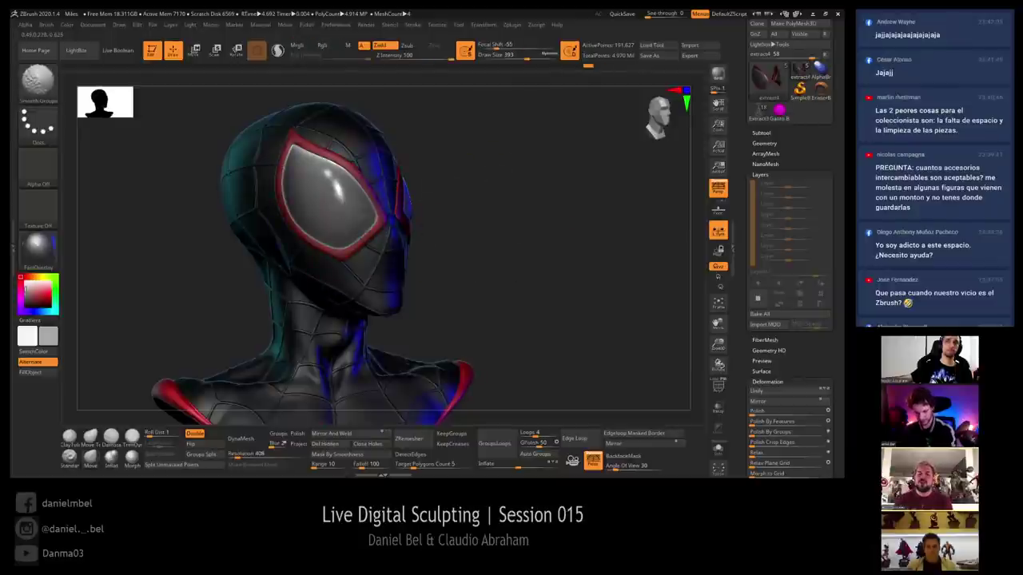
mouse_move(468, 226)
left_mouse_down()
mouse_move(548, 226)
mouse_move(480, 208)
left_mouse_up()
key("shift")
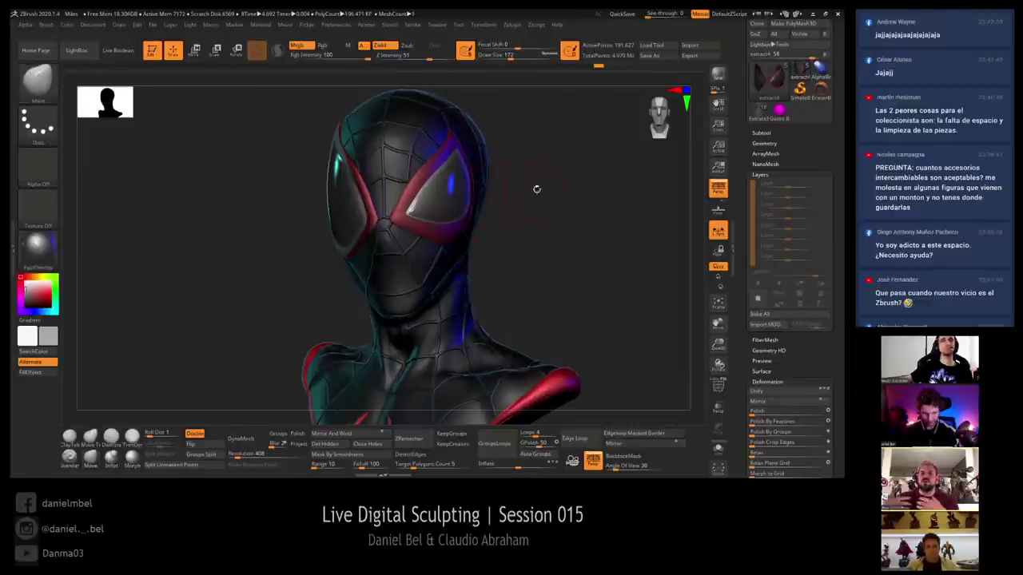
Finish smoothing the eye lenses with a larger brush, inverting the mask as needed, and clear the mask from the eye piece
mouse_move(536, 188)
right_mouse_down("ctrl")
mouse_move(552, 203)
mouse_move(546, 222)
right_mouse_up("ctrl")
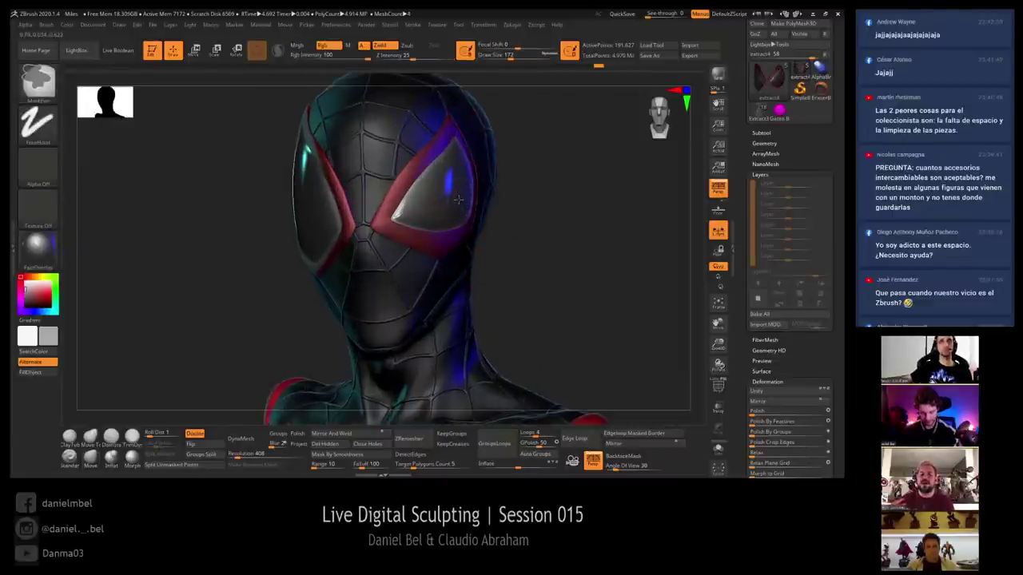
left_click(507, 200, "ctrl")
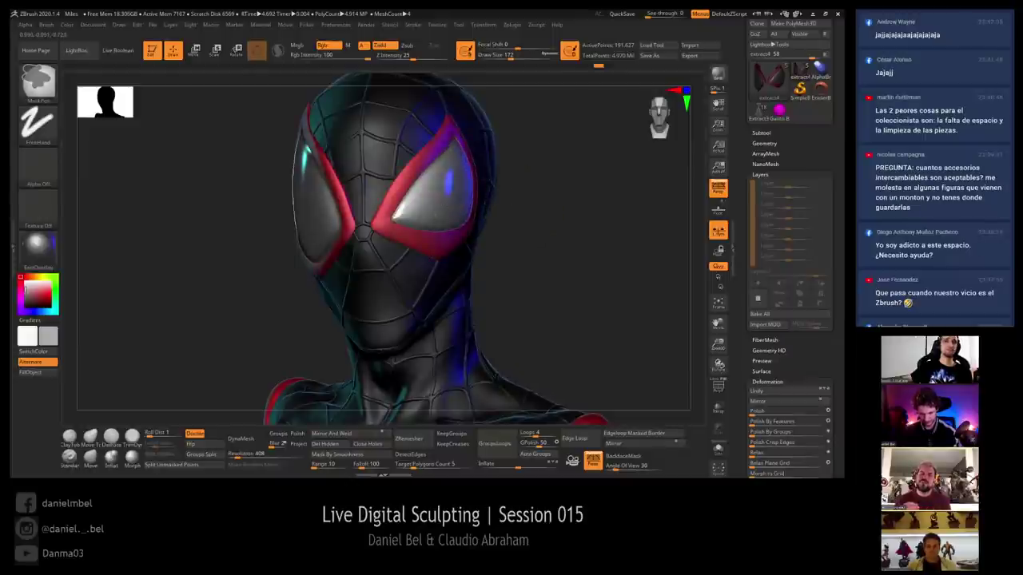
left_click(483, 196, "ctrl")
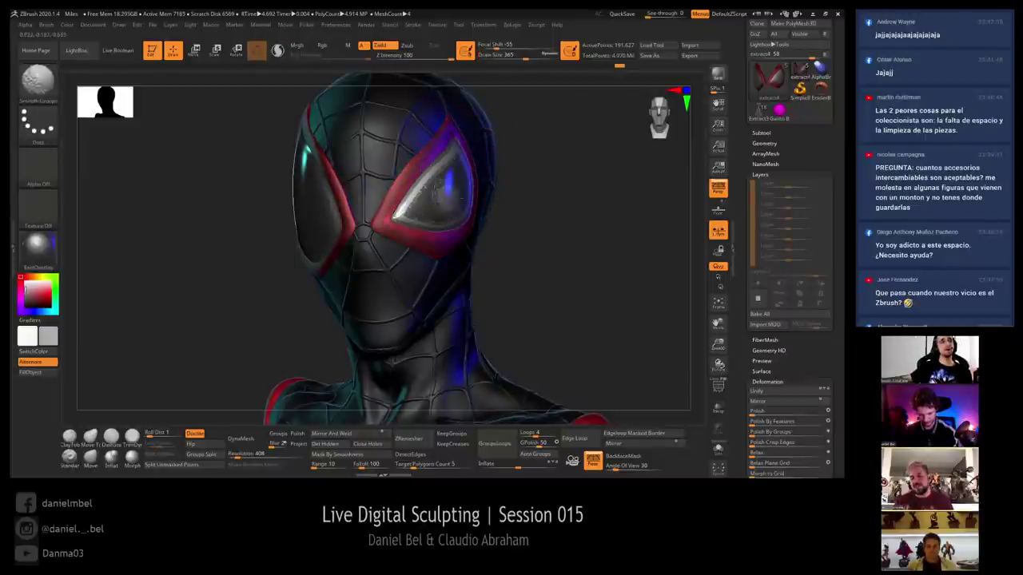
right_click_drag(538, 197, 552, 198)
left_click_drag(552, 197, 564, 201)
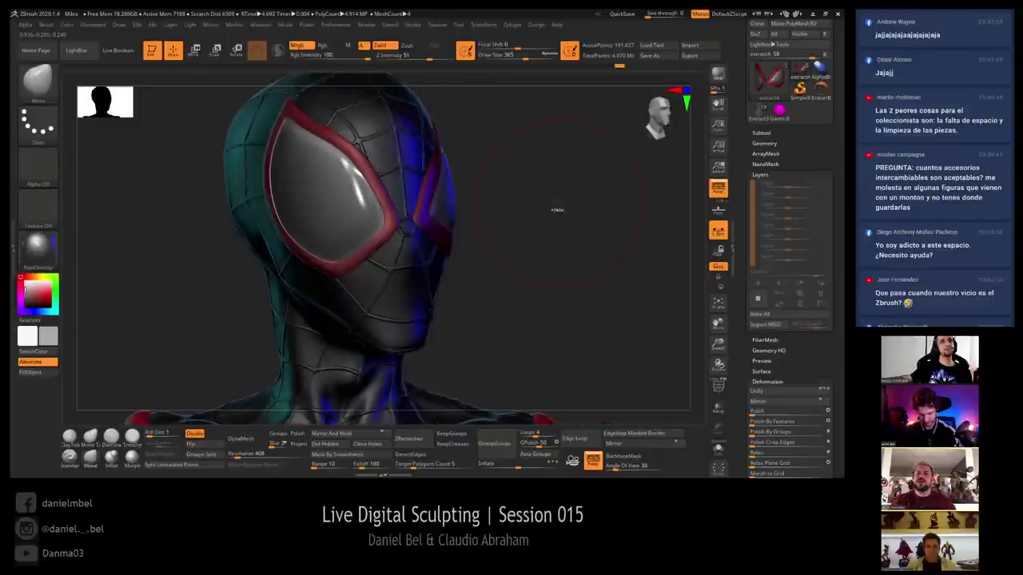
mouse_move(540, 233)
left_mouse_down("ctrl")
mouse_move(554, 260)
mouse_move(561, 245)
mouse_move(522, 235)
left_mouse_up("ctrl")
Reduce the Move brush draw size to 44 and examine the eyes up close and across the whole bust
mouse_move(435, 223)
right_mouse_down("ctrl")
mouse_move(424, 249)
mouse_move(392, 226)
mouse_move(409, 219)
right_mouse_up("ctrl")
key("s")
left_click_drag(385, 214, 385, 212)
key("s")
key("s")
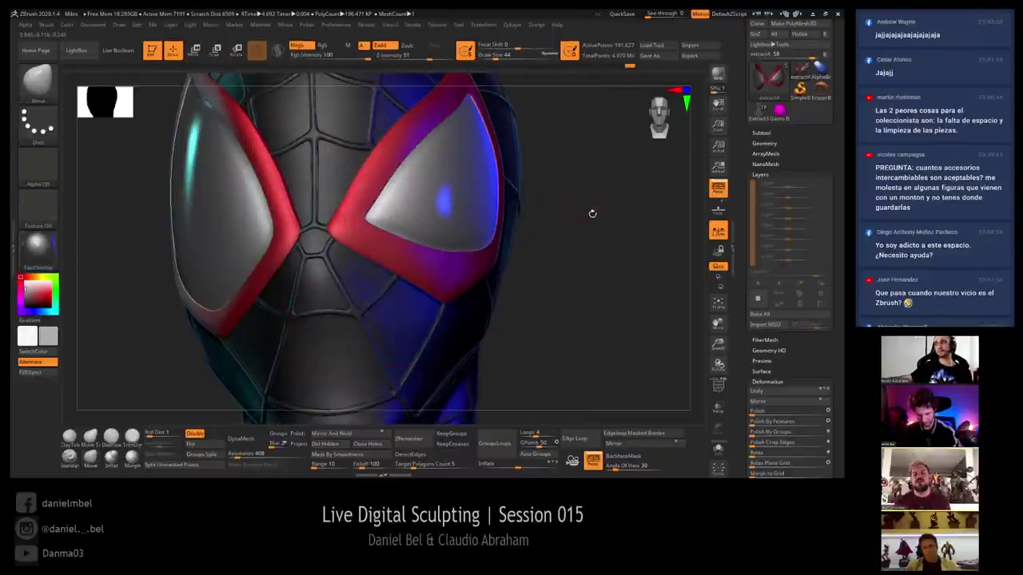
left_click_drag(591, 213, 564, 241)
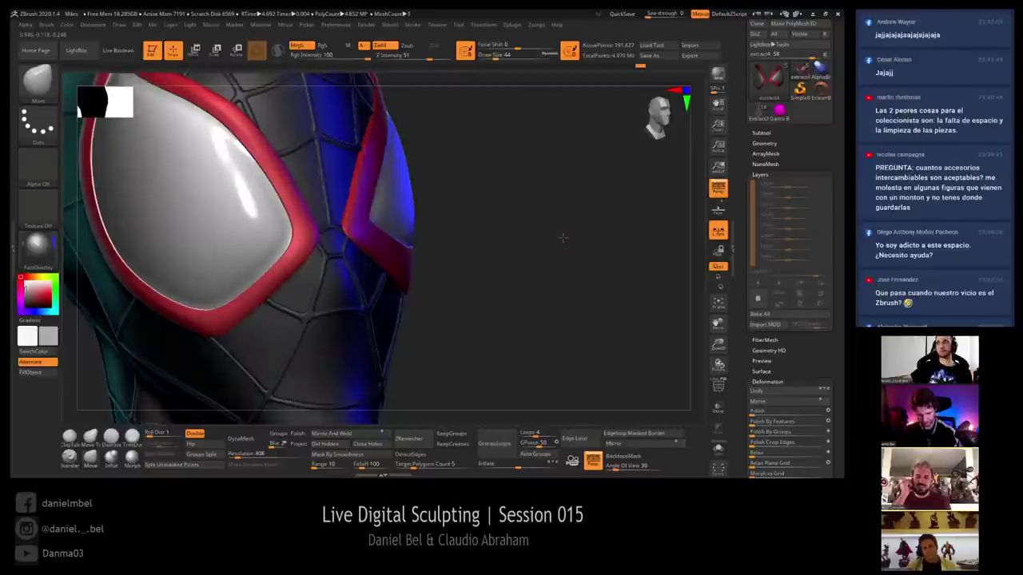
mouse_move(564, 238)
right_mouse_down("ctrl")
mouse_move(551, 206)
mouse_move(560, 233)
right_mouse_up("ctrl")
left_click_drag(560, 233, 577, 258)
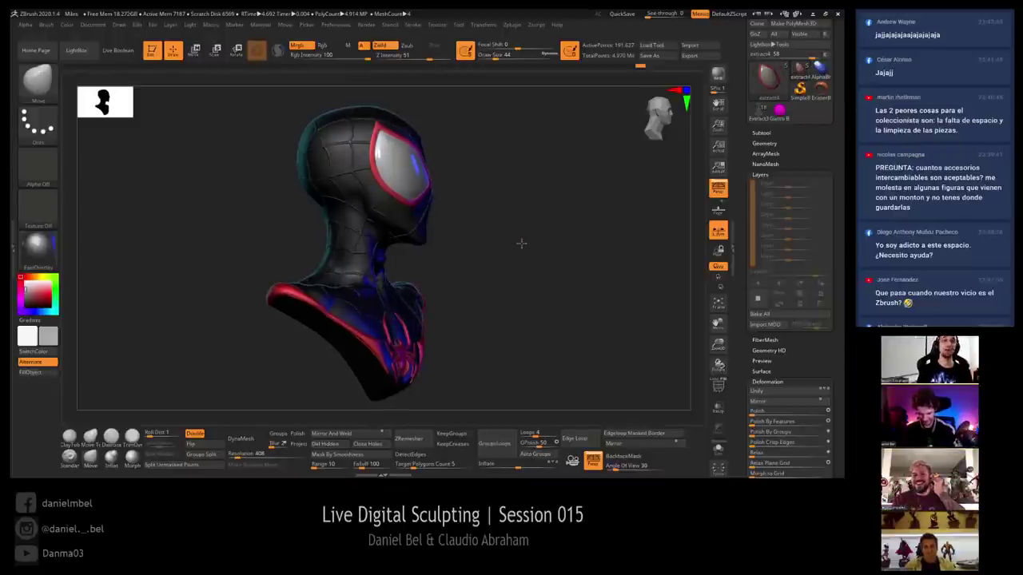
left_click_drag(520, 242, 551, 289)
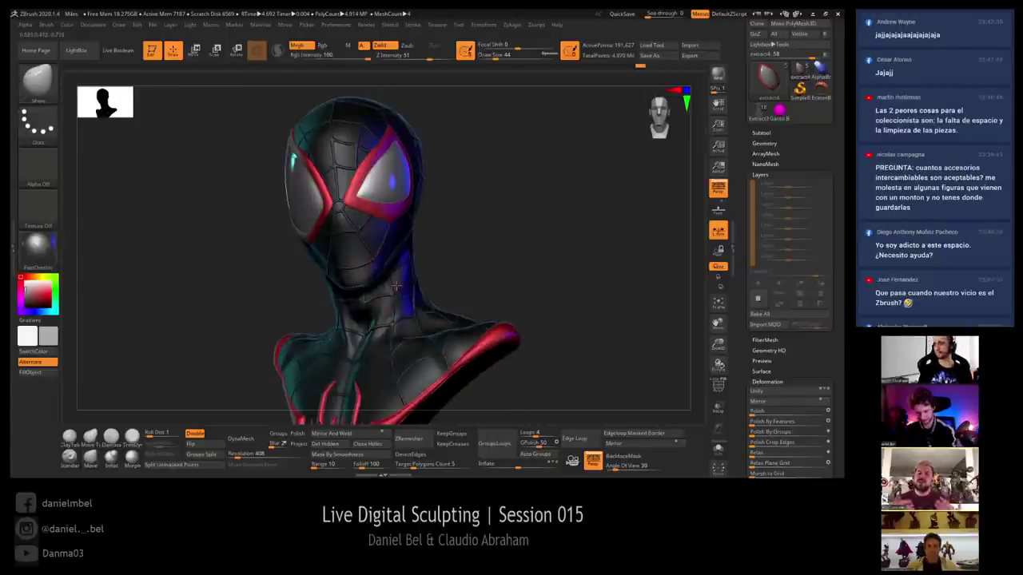
Select the red spider emblem and trim piece on the chest, frame it and show it alone
left_click_drag(464, 375, 455, 290, "alt")
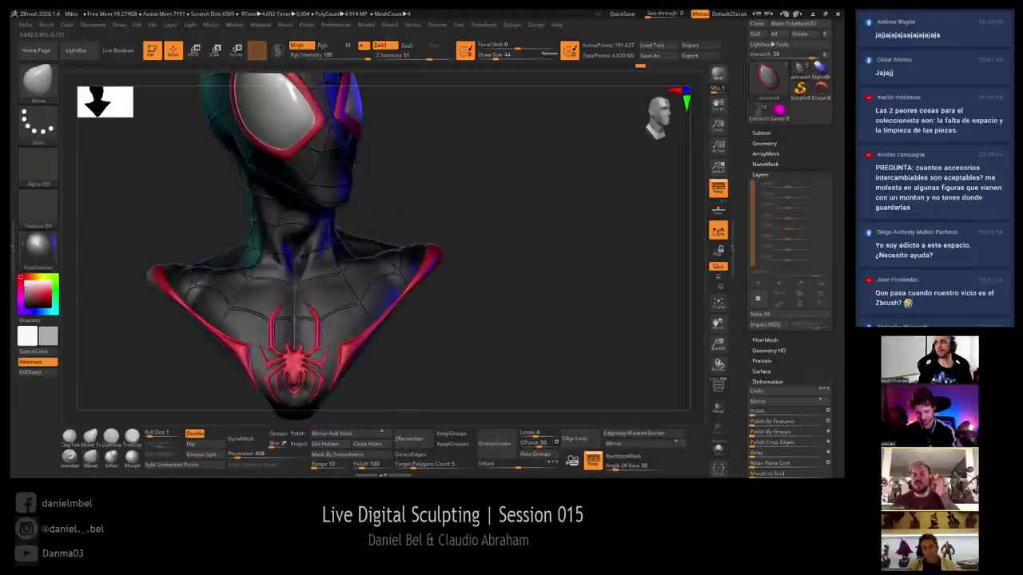
left_click_drag(454, 356, 527, 287, "alt")
left_click(373, 299, "alt")
key("f")
left_click_drag(575, 344, 590, 340)
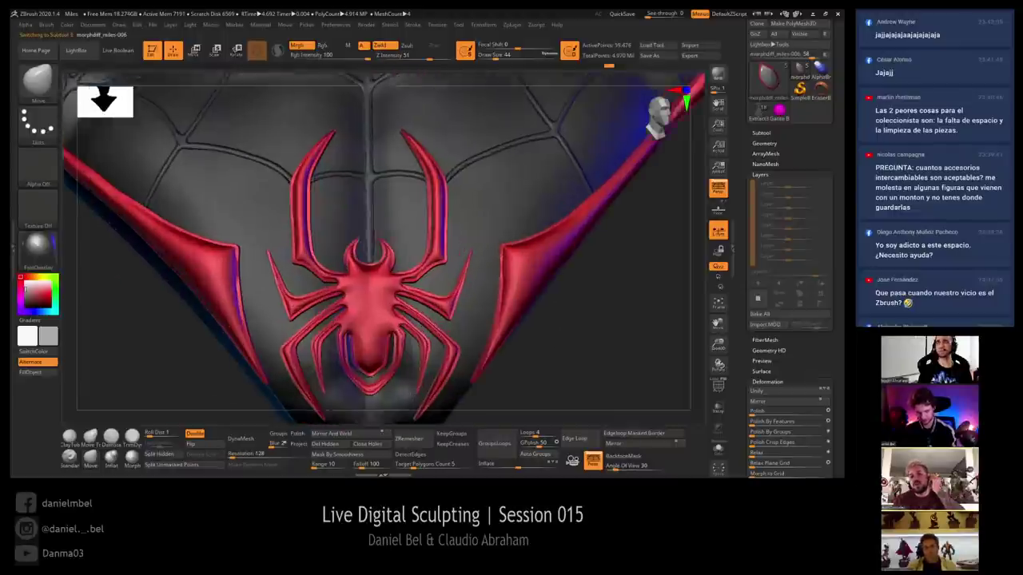
left_click(719, 449)
mouse_move(564, 361)
right_mouse_down()
mouse_move(407, 298)
mouse_move(385, 303)
mouse_move(424, 300)
right_mouse_up()
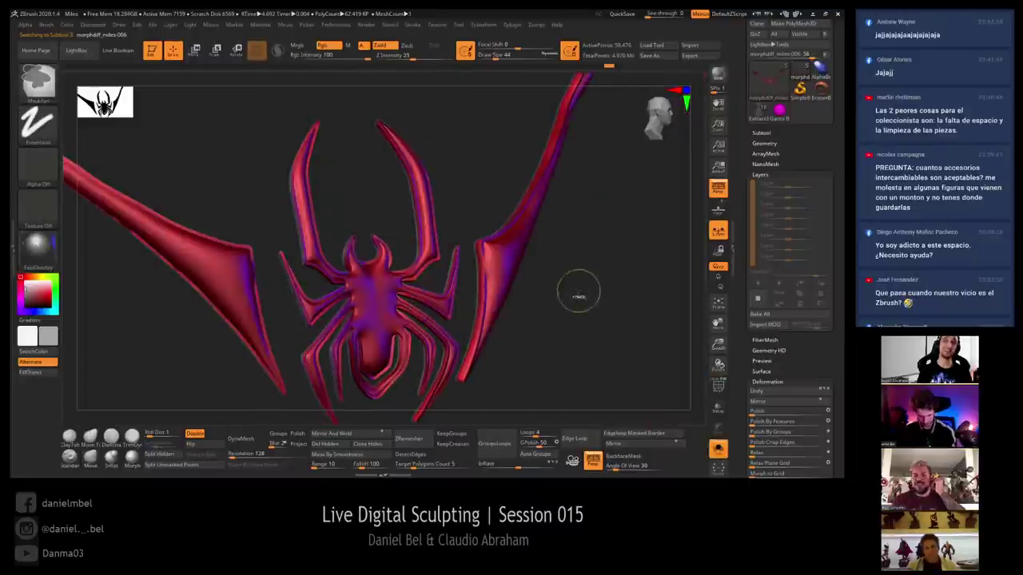
Try to subdivide the emblem piece, declining Dynamic Subdiv, and undo the subdivision
left_click(771, 143)
left_click(811, 153)
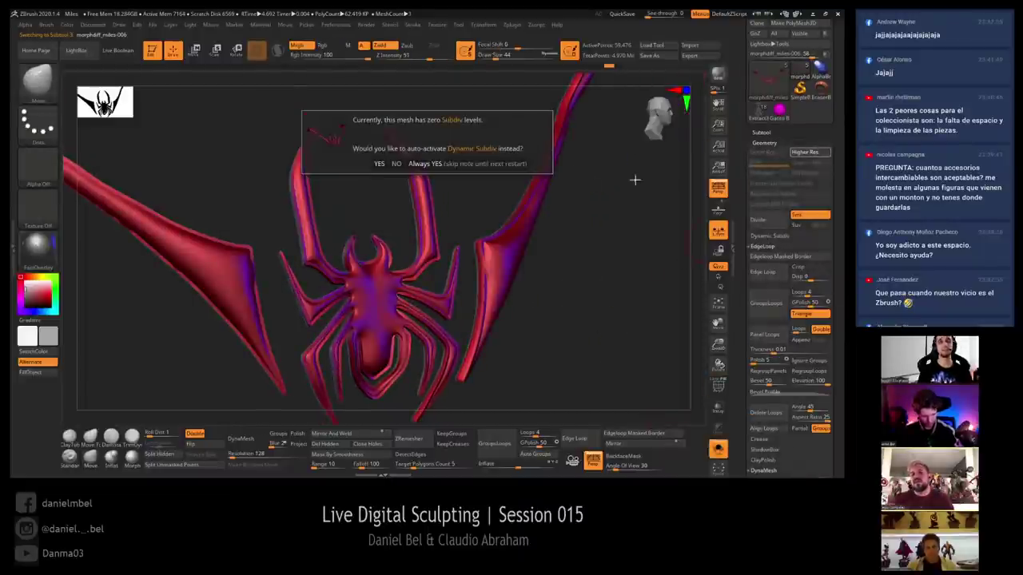
left_click(395, 163)
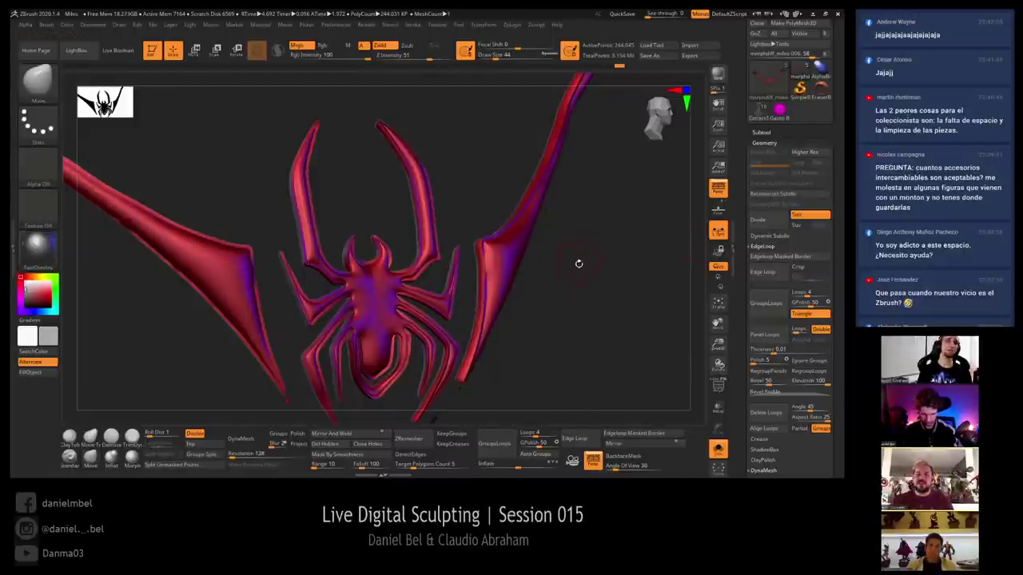
key("ctrl+z")
Make a standalone PolyMesh3D copy of the emblem and trim piece and switch to it
scroll(841, 245, "up", 2)
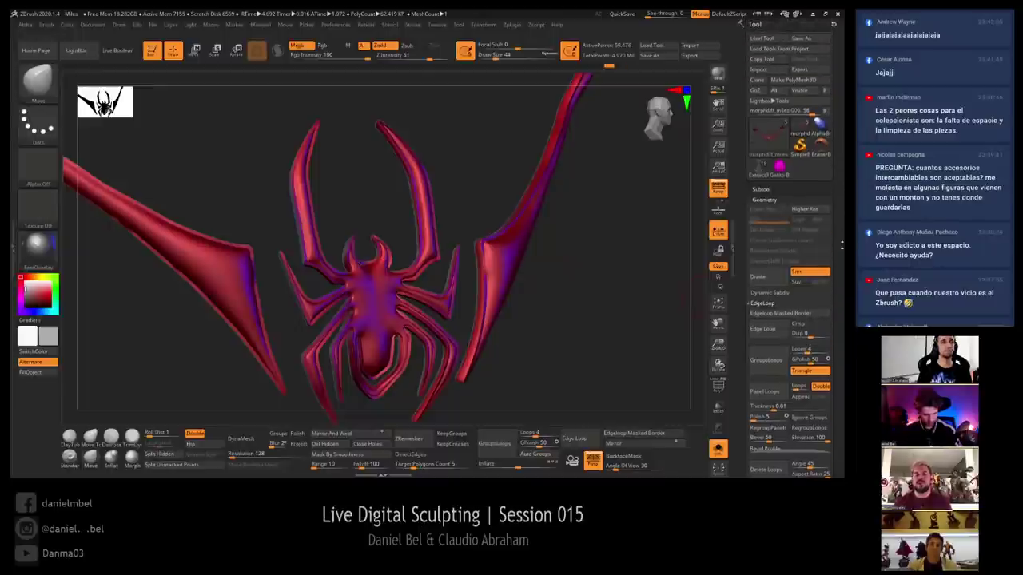
left_click(823, 171)
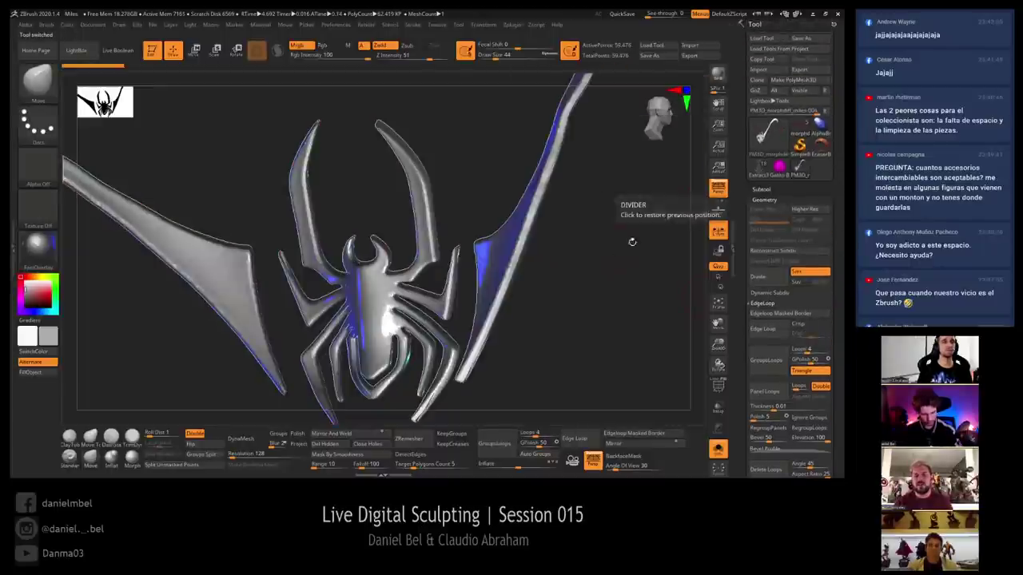
left_click_drag(593, 268, 279, 253, "alt")
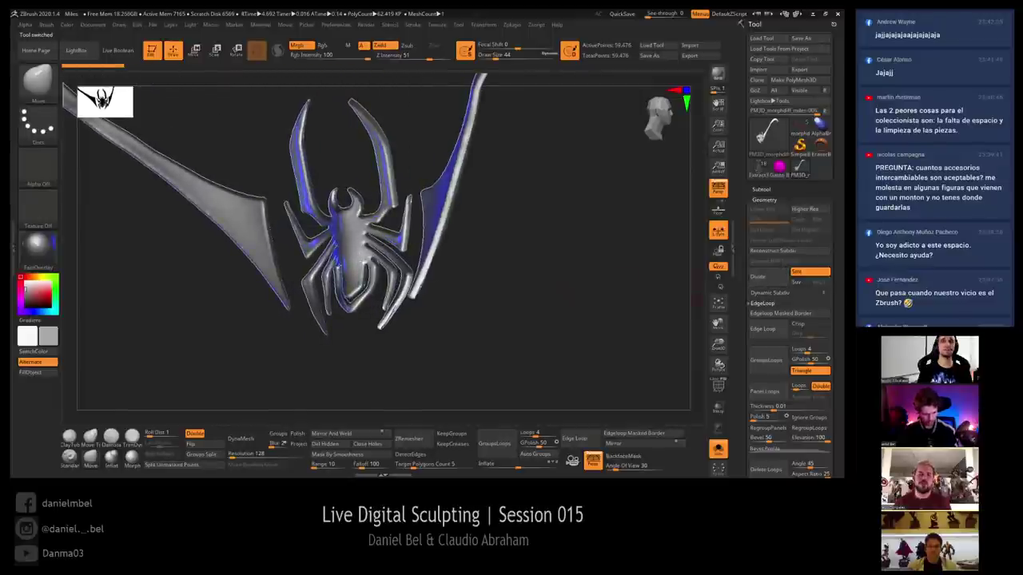
Flip the normals of the emblem copy in its display properties, trying double-sided display along the way
scroll(834, 320, "down", 5)
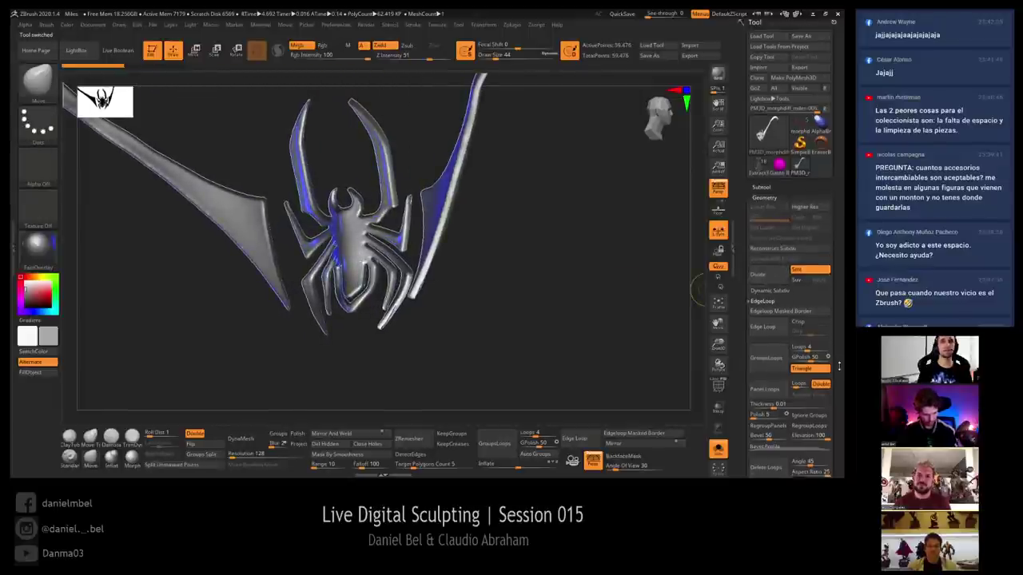
scroll(834, 276, "down", 10)
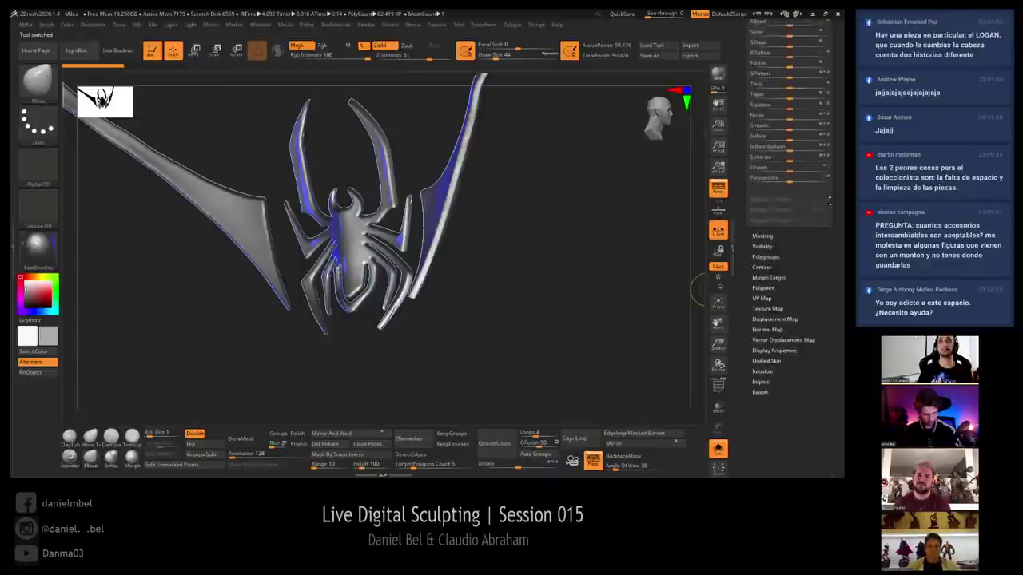
key("shift")
left_click(777, 241)
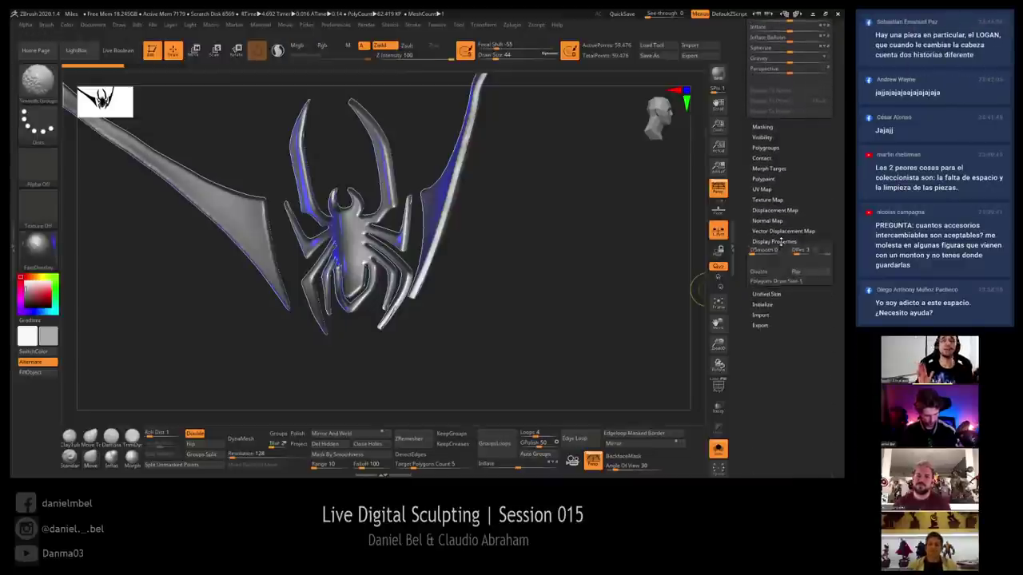
left_click(770, 272)
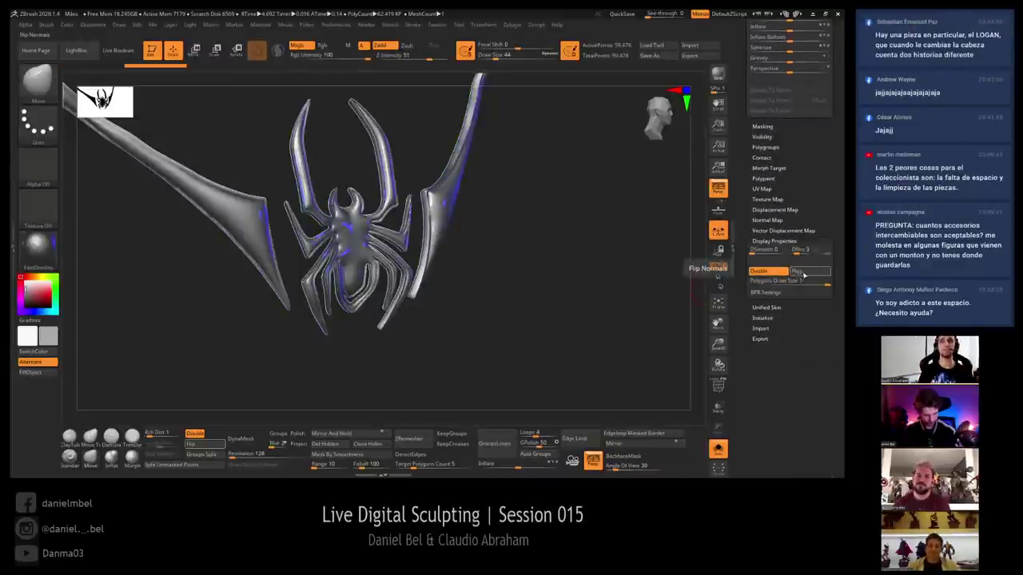
left_click(802, 273)
left_click(800, 274)
left_click_drag(588, 272, 552, 272)
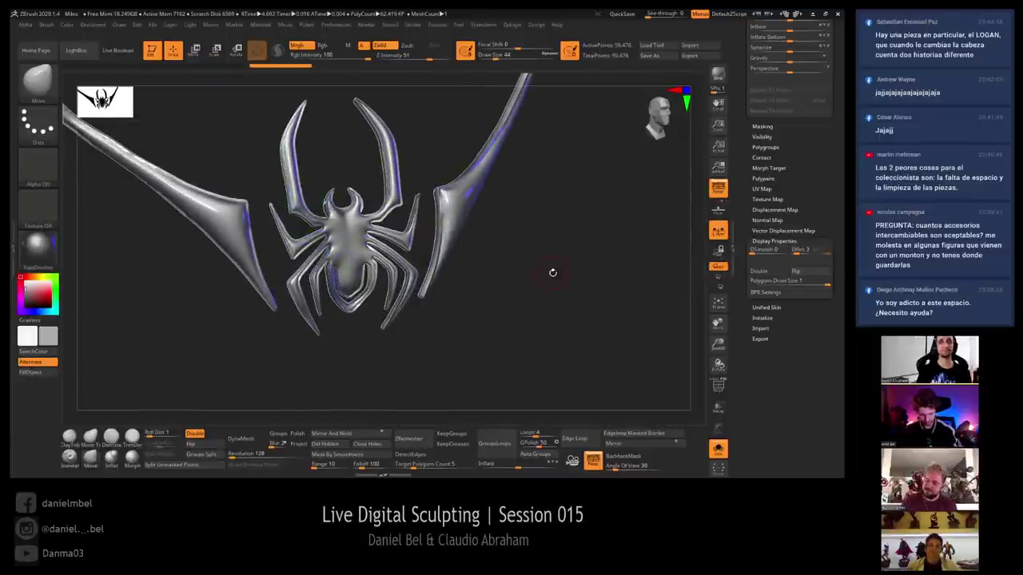
Apply BasicMaterial to the emblem copy and return to the full bust tool with all its subtools shown
key("m")
left_click(145, 359)
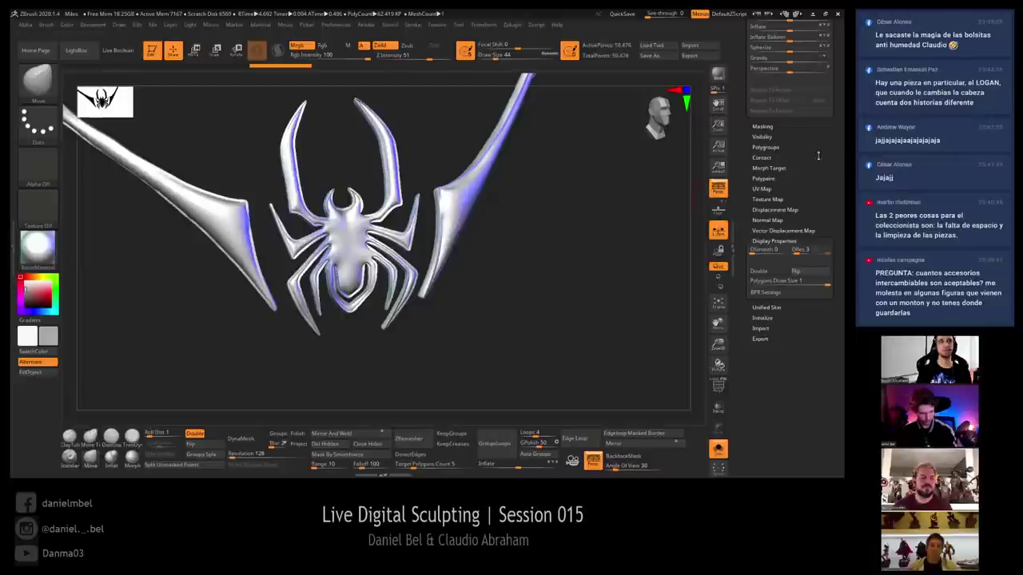
left_click_drag(841, 163, 844, 418)
left_click(803, 93)
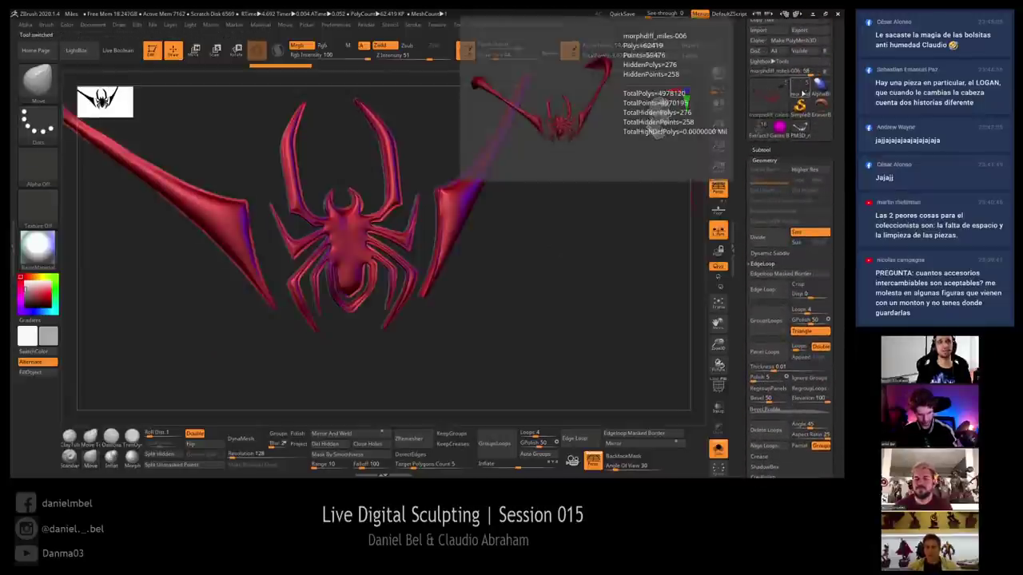
left_click(721, 450)
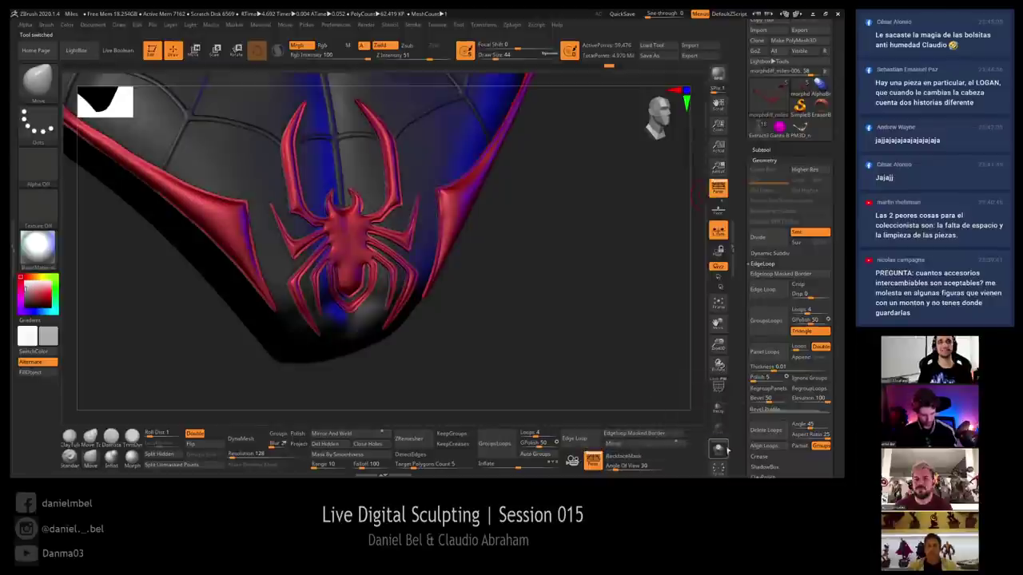
Insert the flipped emblem copy PM3D_morphdiff_miles-007 as a subtool of the bust and select it
left_click(783, 150)
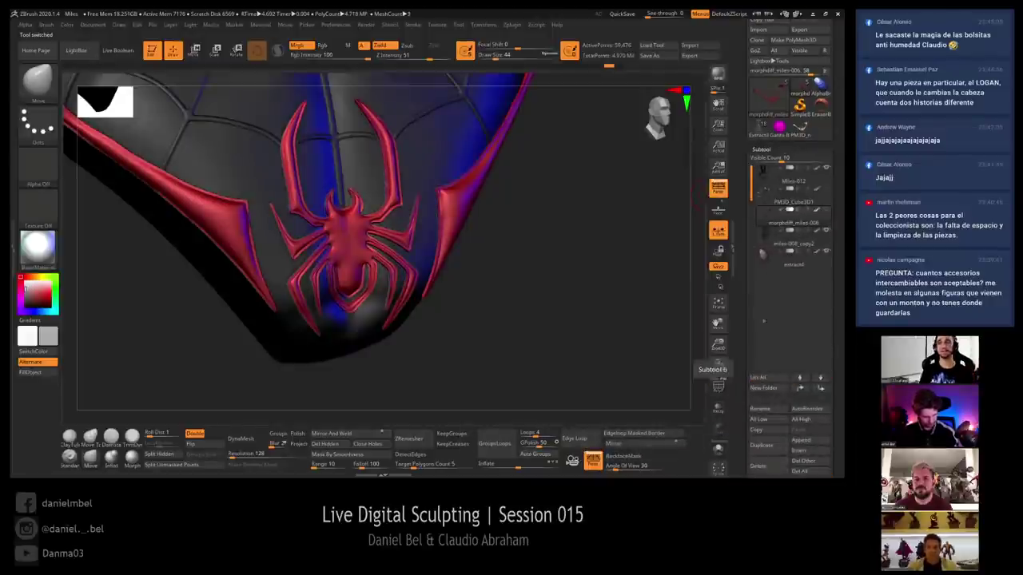
left_click(802, 451)
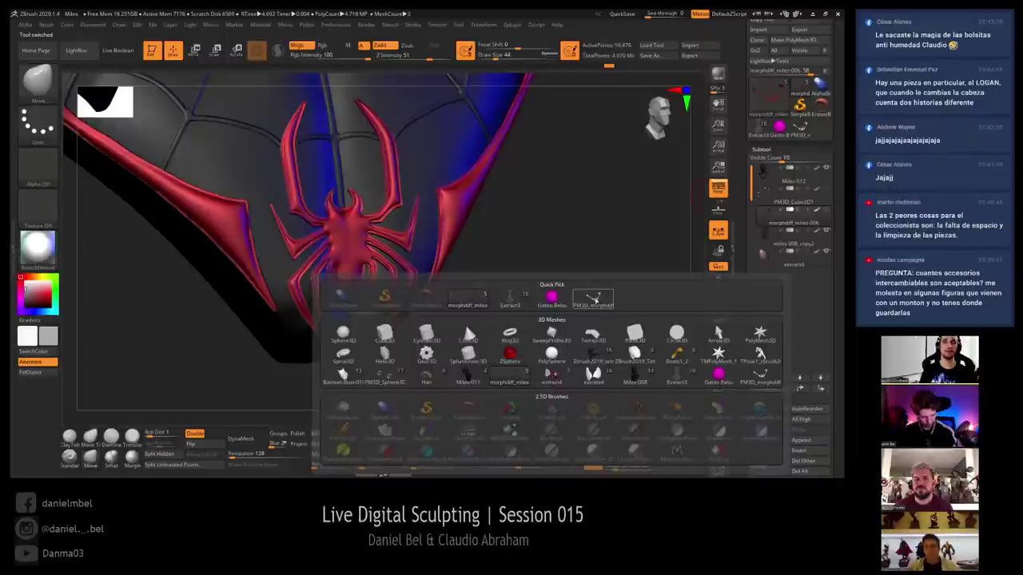
left_click(595, 300)
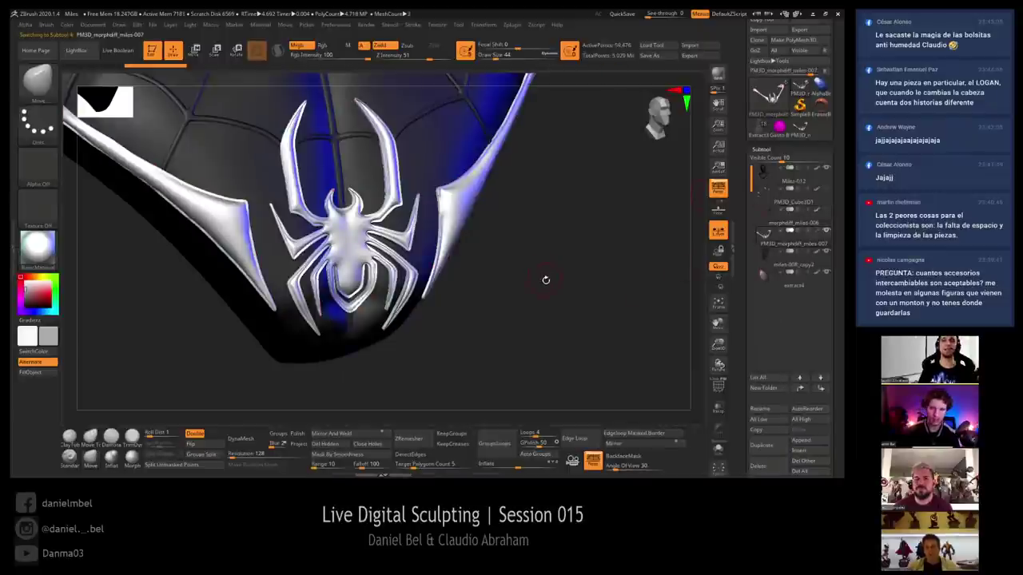
key("Up")
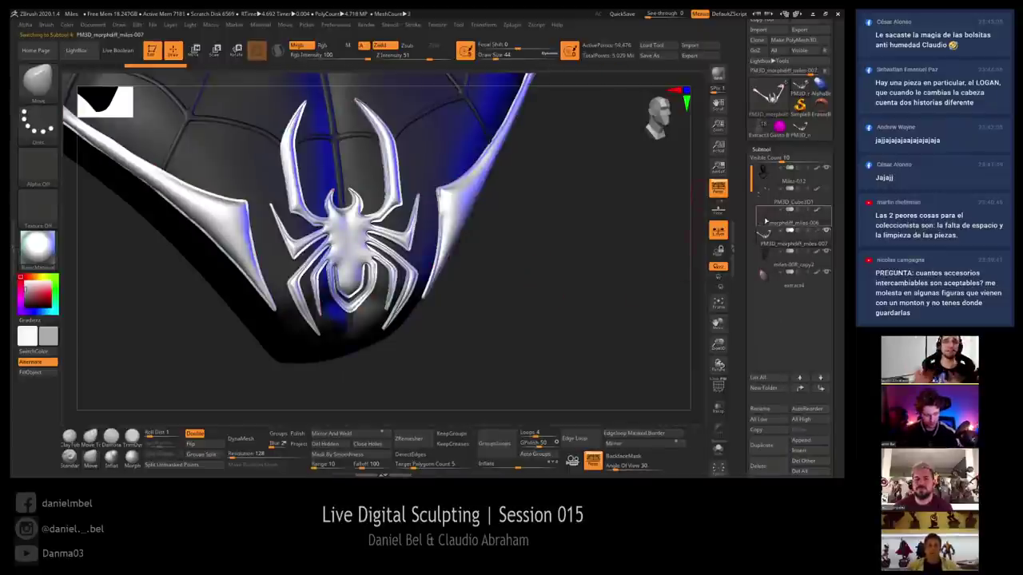
left_click(785, 237)
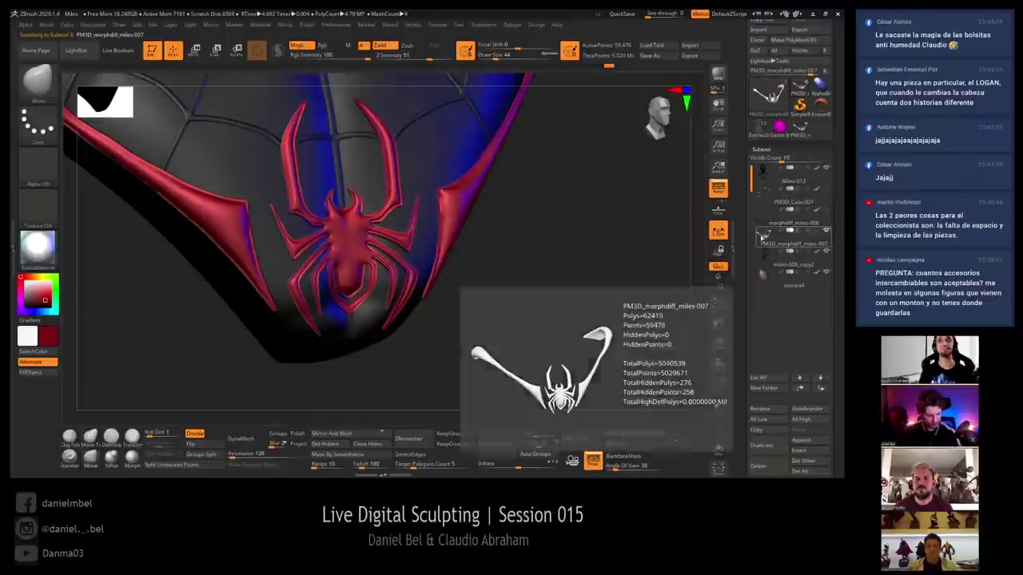
Examine the spider emblem and shoulder trim on the chest from several angles, both close up and from farther away
left_click_drag(545, 283, 565, 302)
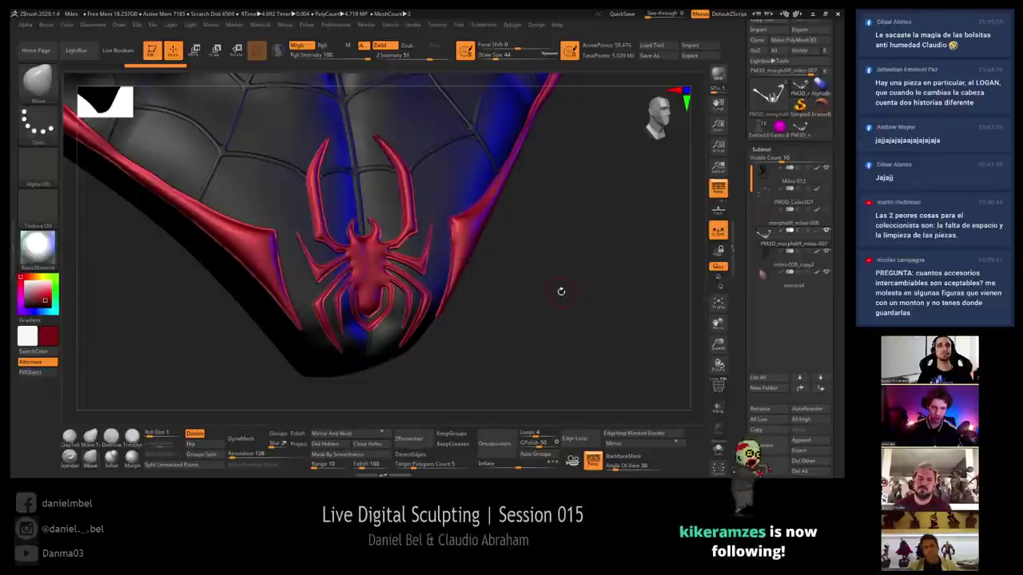
left_click_drag(561, 292, 536, 249)
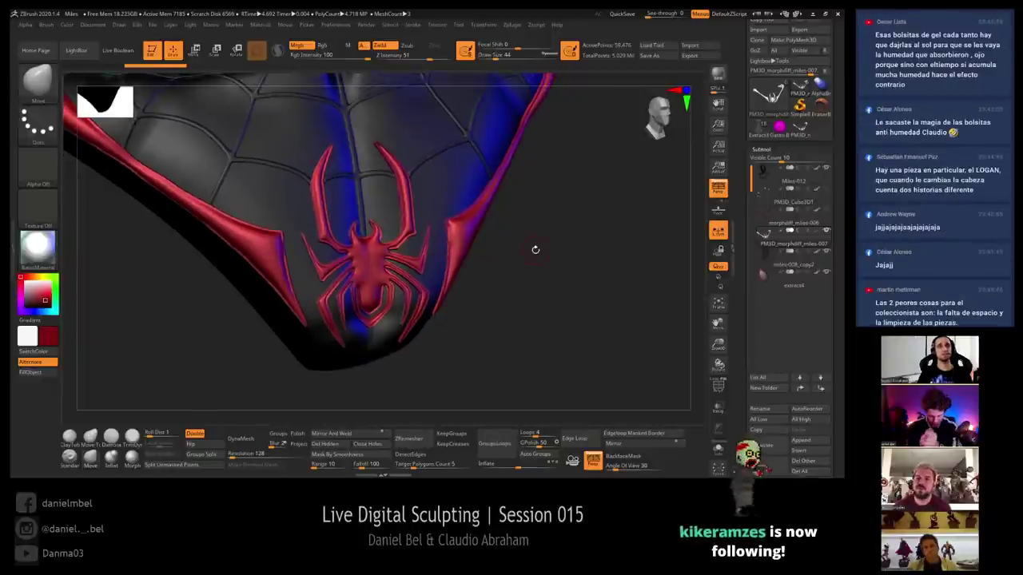
left_click_drag(535, 249, 555, 274)
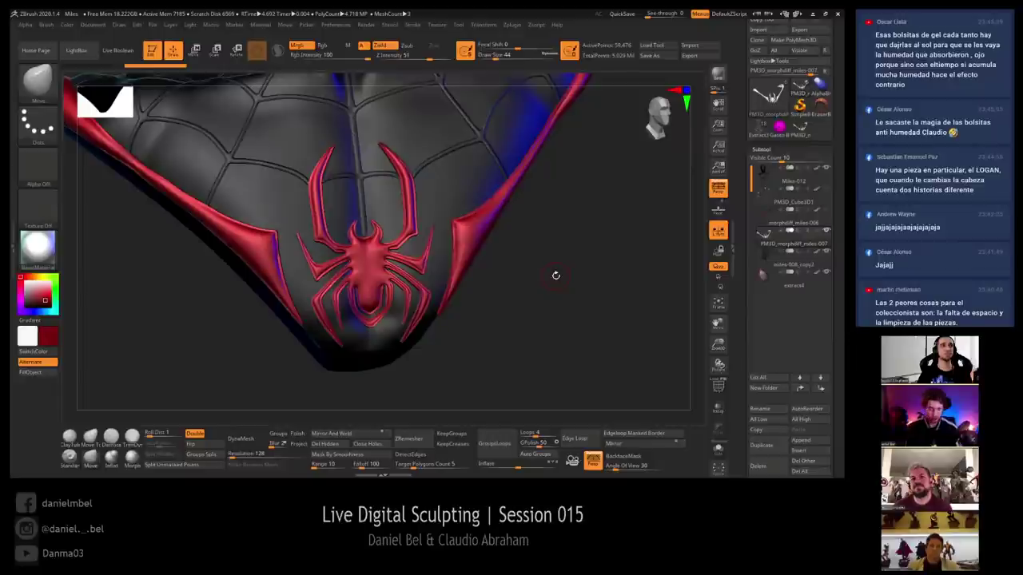
mouse_move(557, 308)
left_mouse_down()
mouse_move(548, 330)
mouse_move(539, 308)
mouse_move(532, 331)
left_mouse_up()
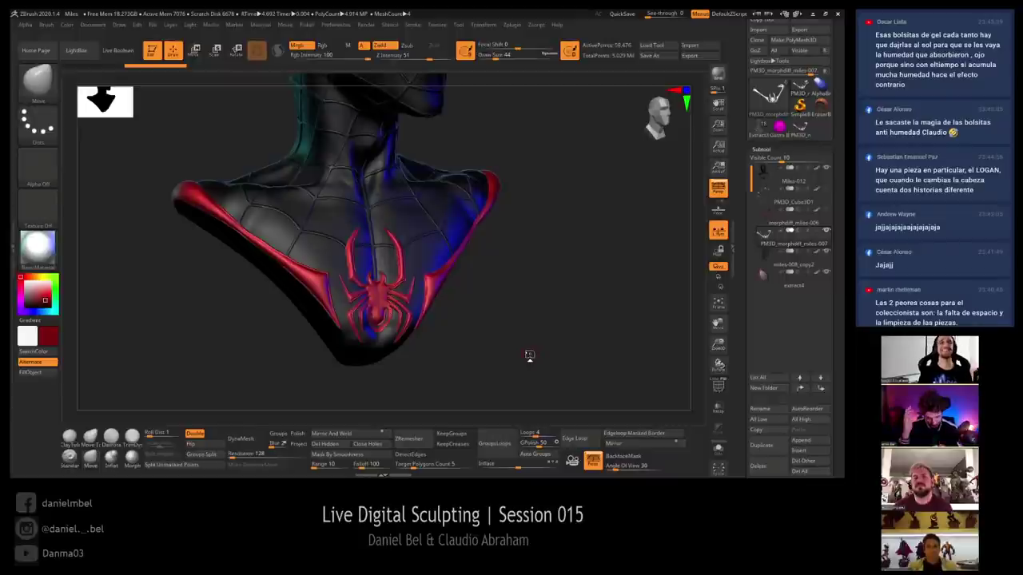
left_click_drag(551, 301, 532, 309)
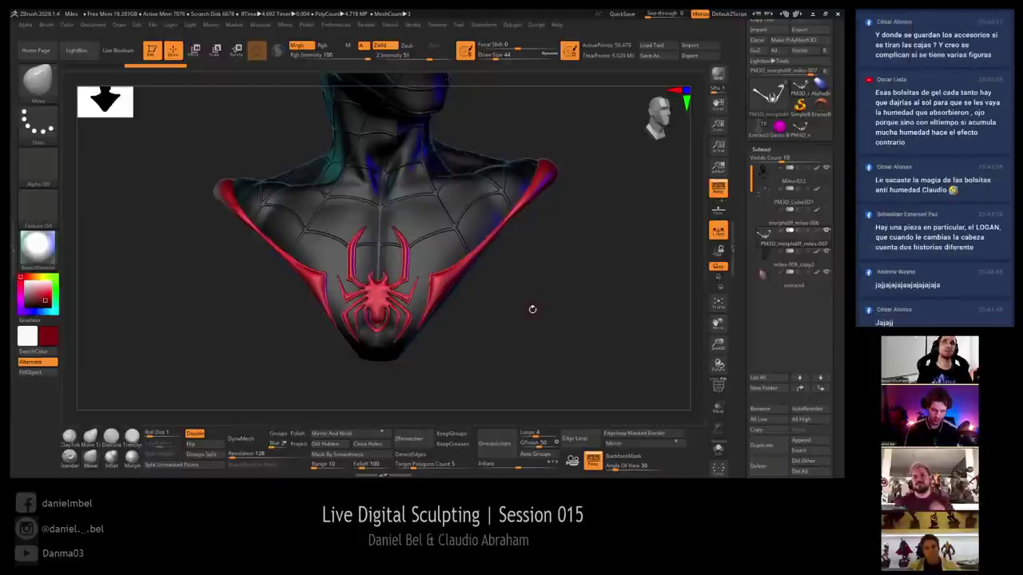
left_click_drag(571, 263, 571, 324)
key("shift+f")
key("shift+f")
key("shift+f")
key("shift+f")
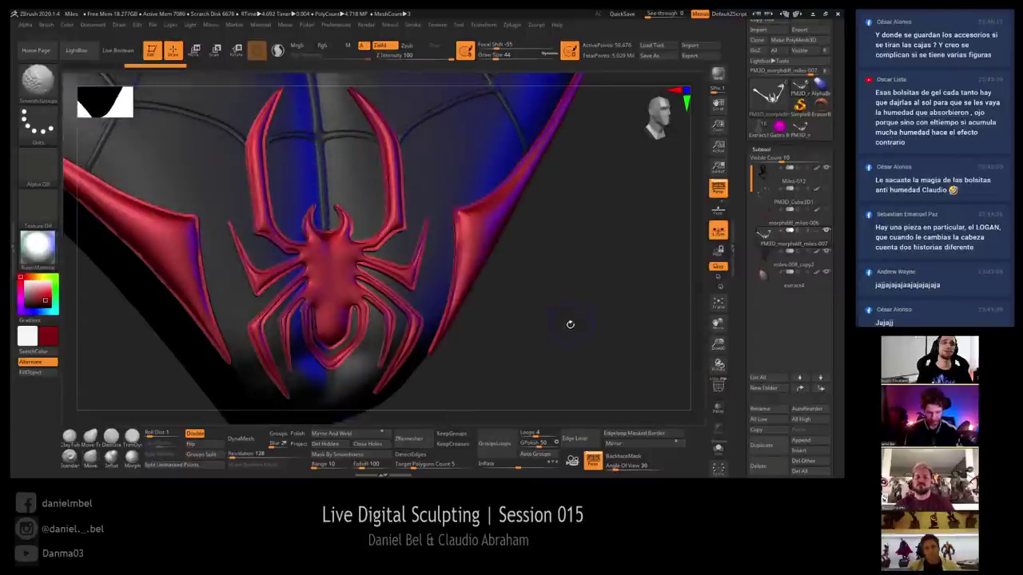
Subdivide the emblem and trim copy once
key("w")
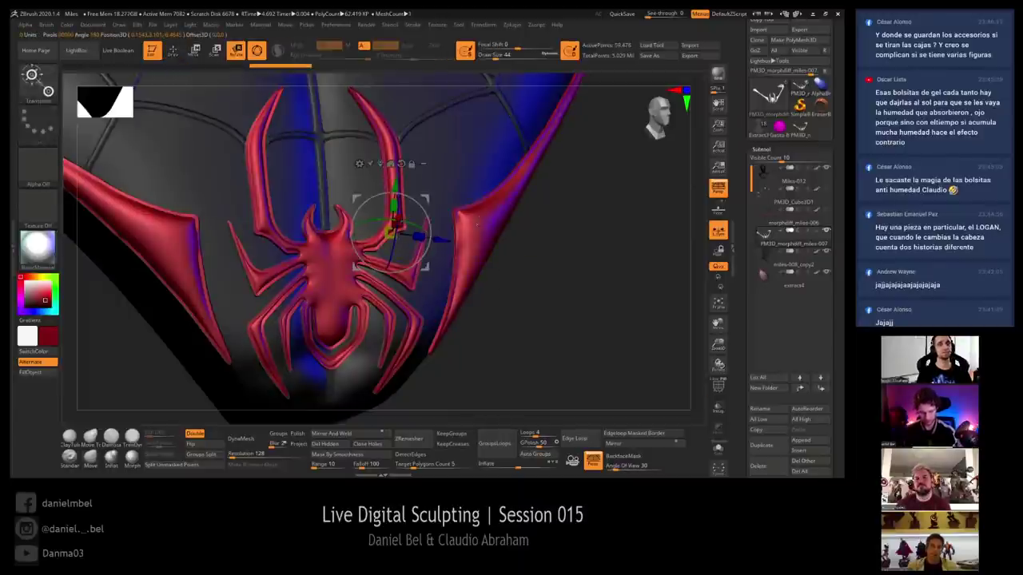
key("q")
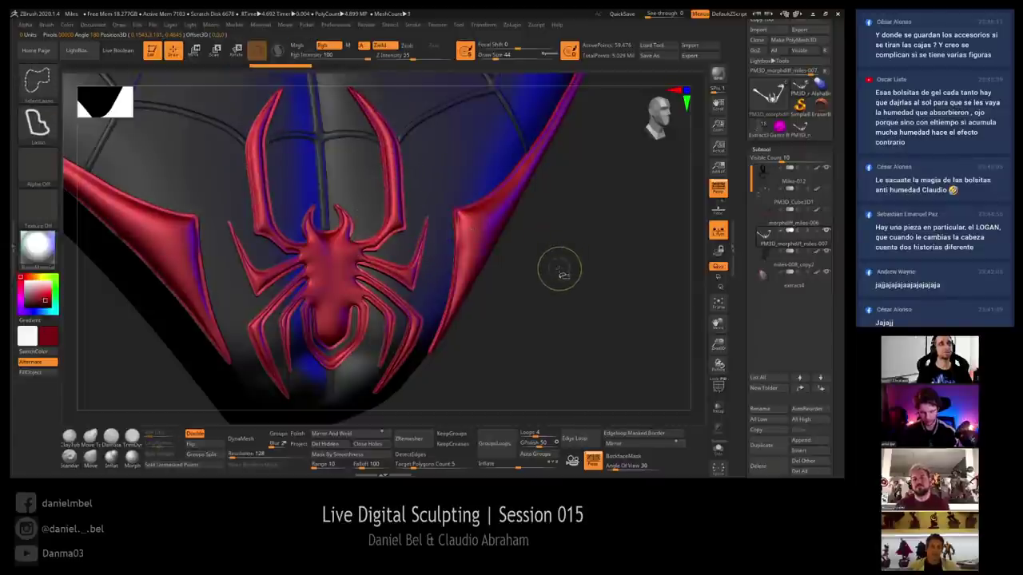
left_click(559, 269, "ctrl+shift")
left_click_drag(564, 271, 511, 269)
Try smoothing the tips of the spider's upper side legs, using draw size 41 for the second attempt, and undo the strokes
left_click_drag(228, 238, 225, 227, "shift")
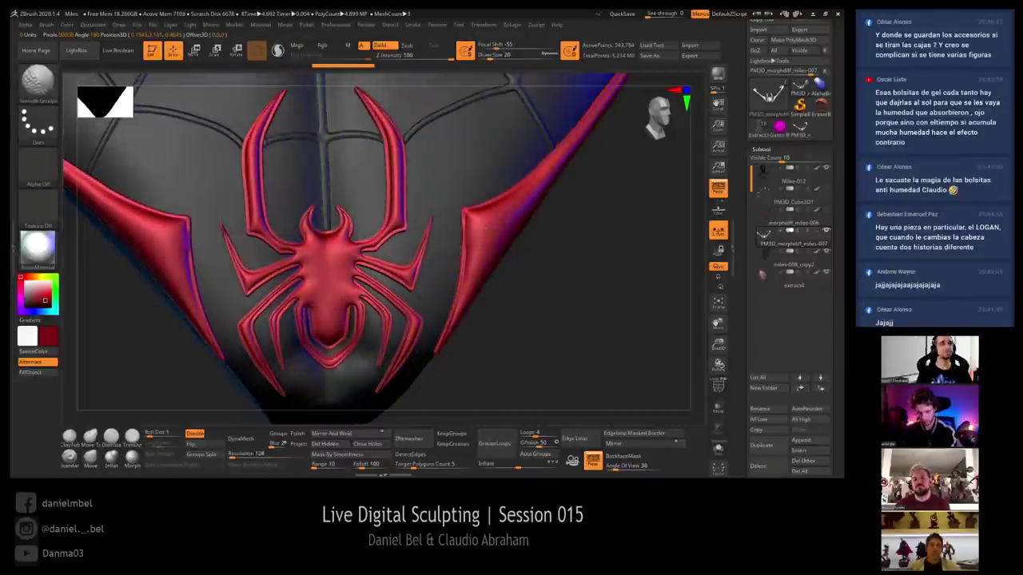
key("ctrl+z")
right_click_drag(544, 312, 531, 273, "ctrl")
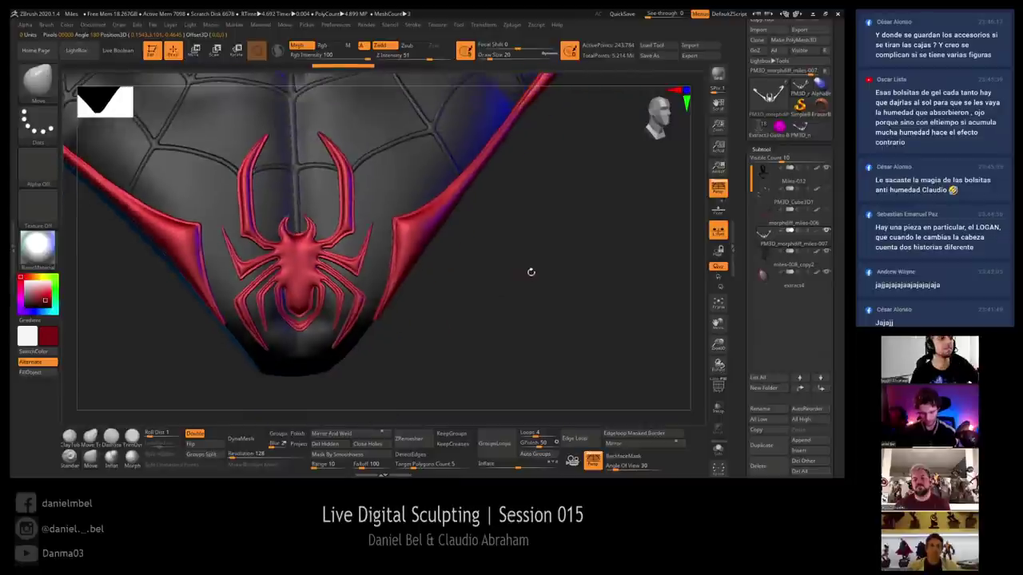
key("s")
left_click_drag(372, 238, 379, 238)
right_click_drag(458, 257, 451, 300, "ctrl")
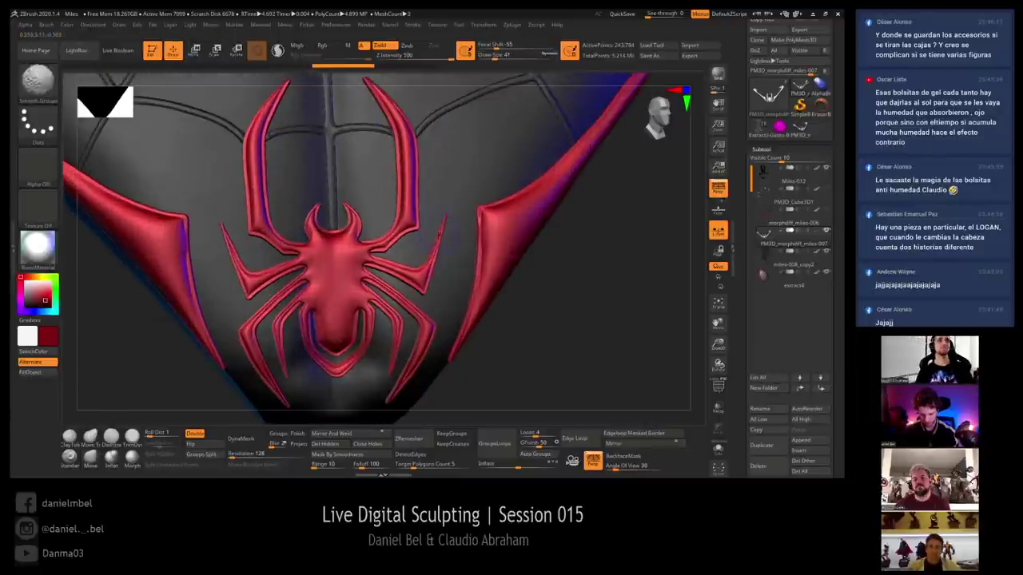
left_click_drag(443, 216, 440, 228, "shift")
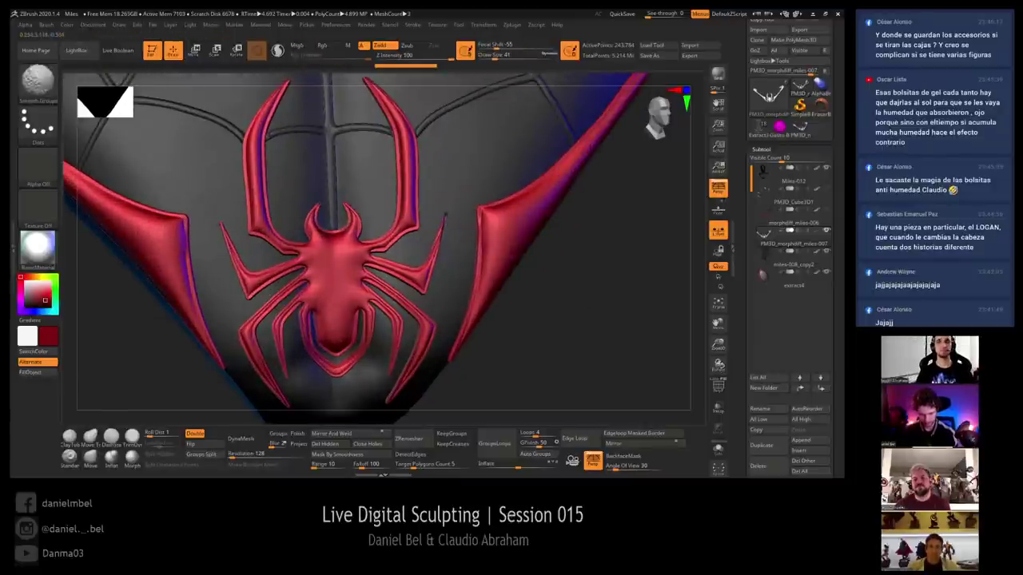
mouse_move(551, 272)
right_mouse_down()
mouse_move(577, 274)
mouse_move(551, 272)
mouse_move(548, 260)
right_mouse_up()
key("ctrl+z")
key("ctrl+z")
Mask the whole emblem copy and clear the mask again
key("r")
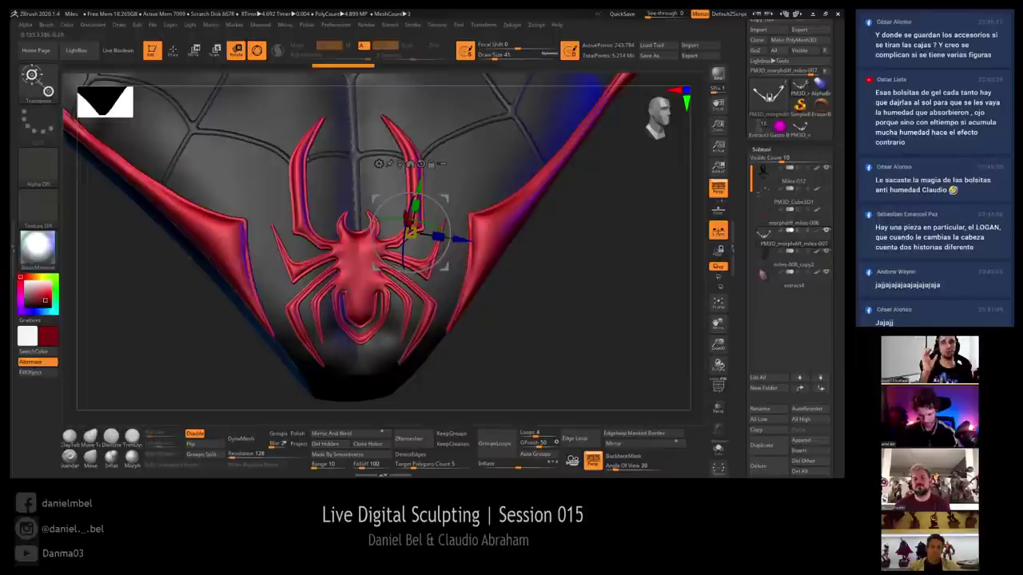
left_click(400, 164)
key("q")
left_click(561, 294, "ctrl")
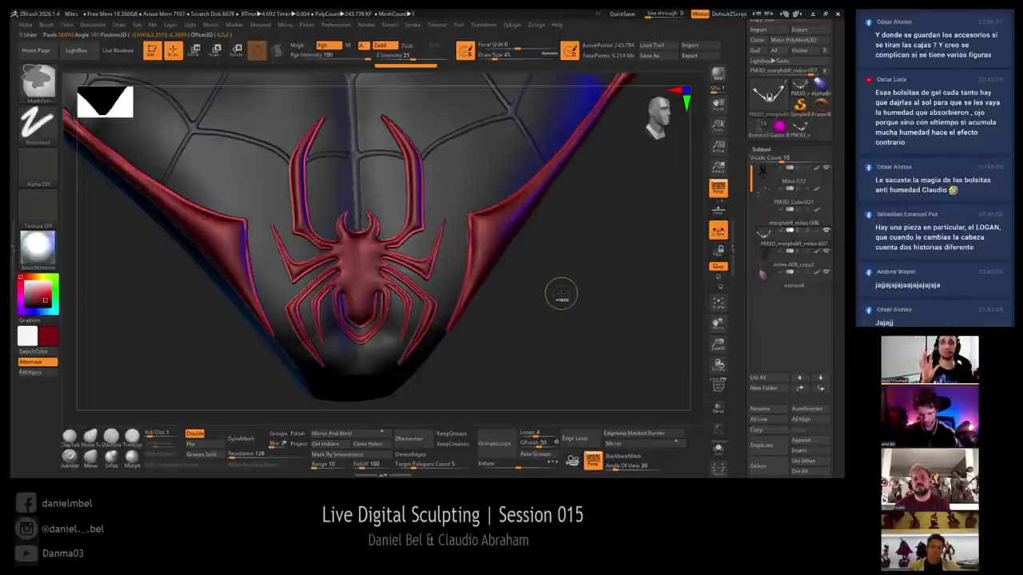
left_click_drag(561, 294, 557, 296, "alt")
left_click(557, 295, "ctrl")
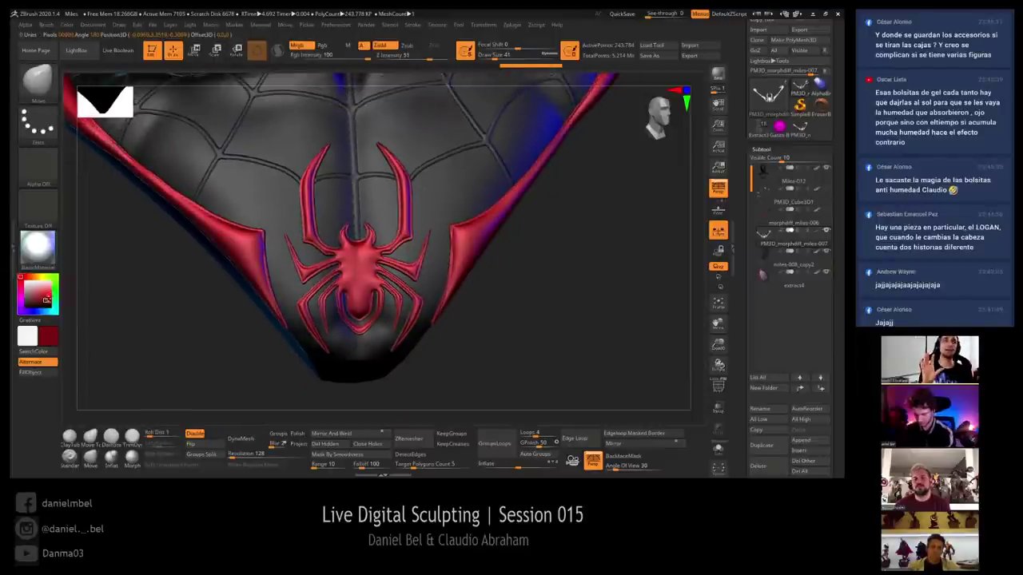
Fill the emblem copy with a darker red in Rgb-only mode, comparing it with the previous colour through undo and redo
left_click(42, 302)
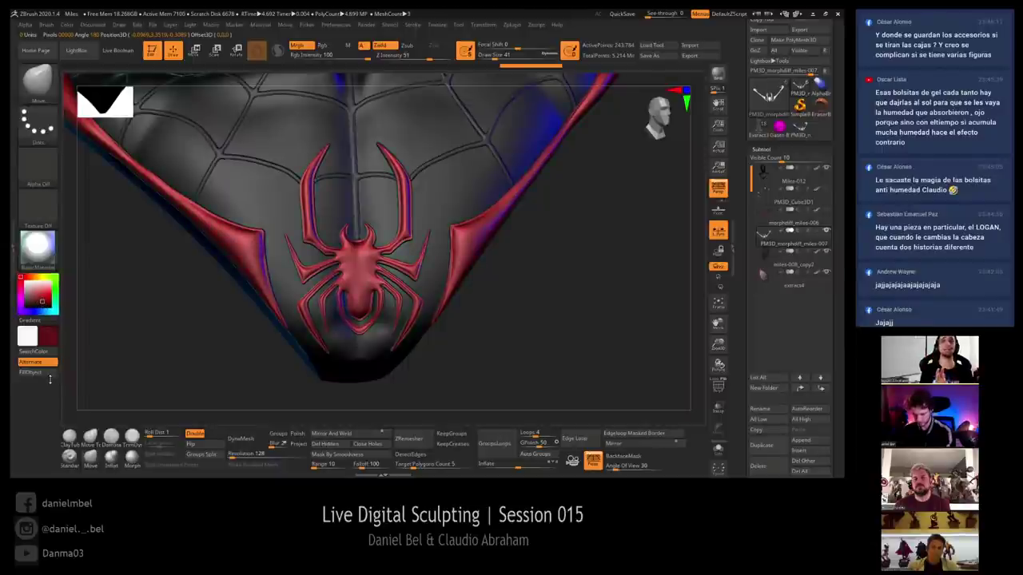
left_click(327, 46)
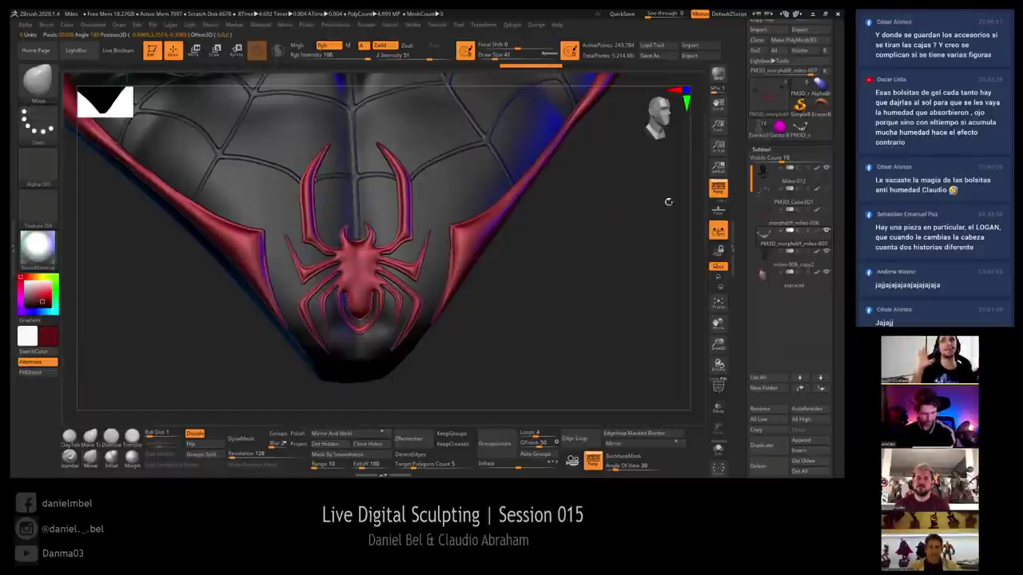
left_click(761, 149)
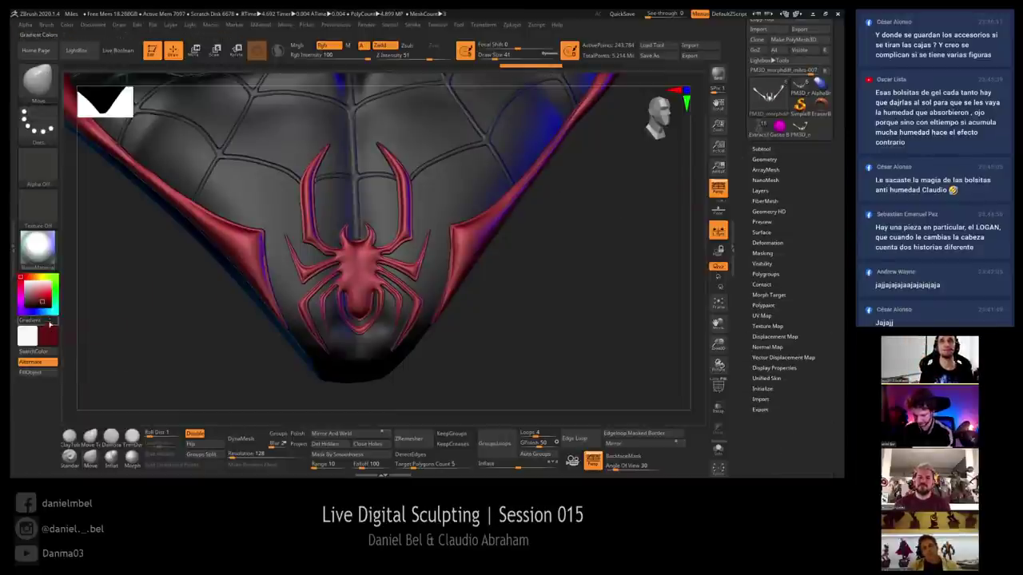
left_click(30, 373)
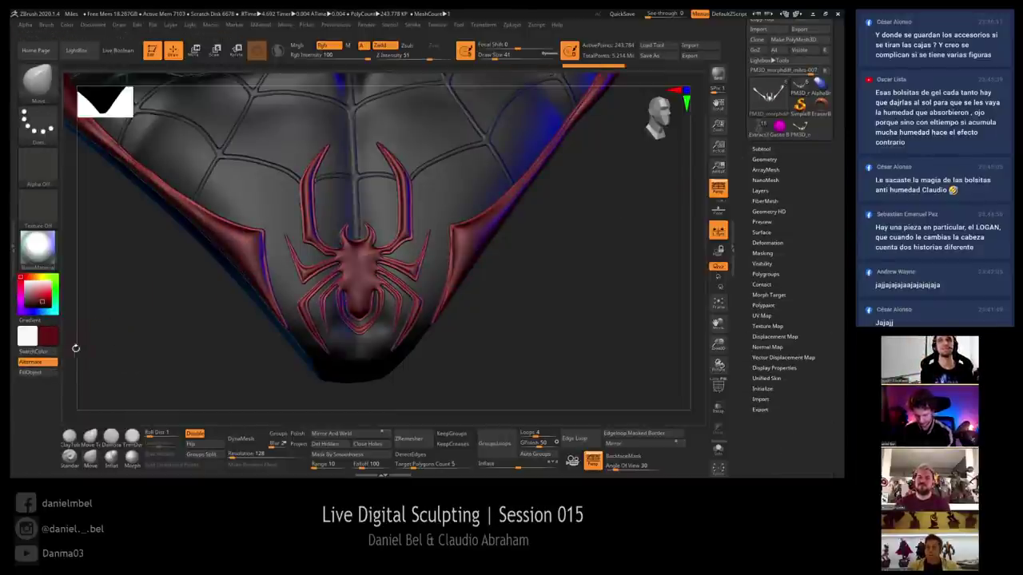
key("ctrl+z")
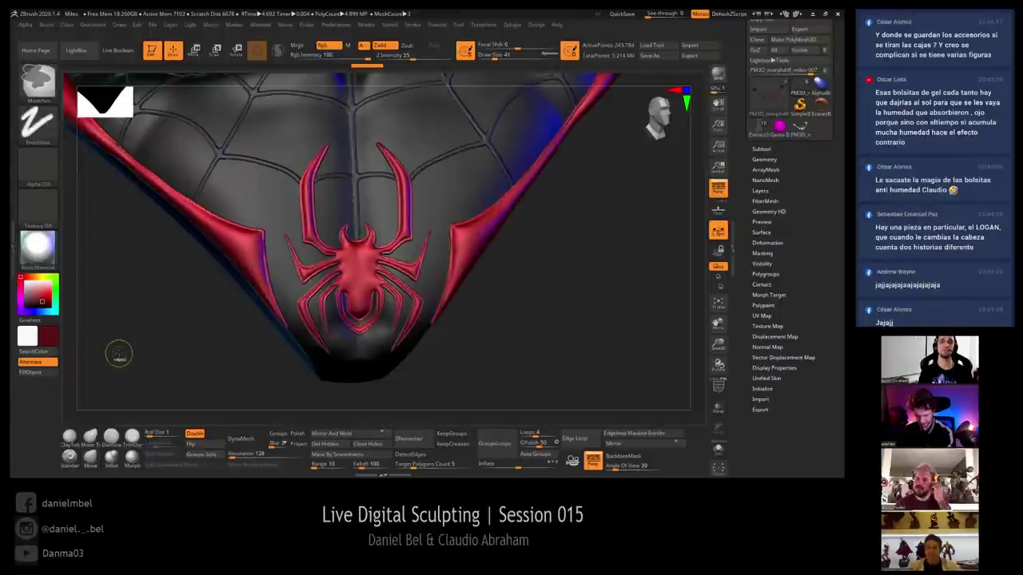
key("ctrl+shift+z")
Refill the emblem and trim copy with a more saturated dark red and compare it through undo and redo
left_click(47, 303)
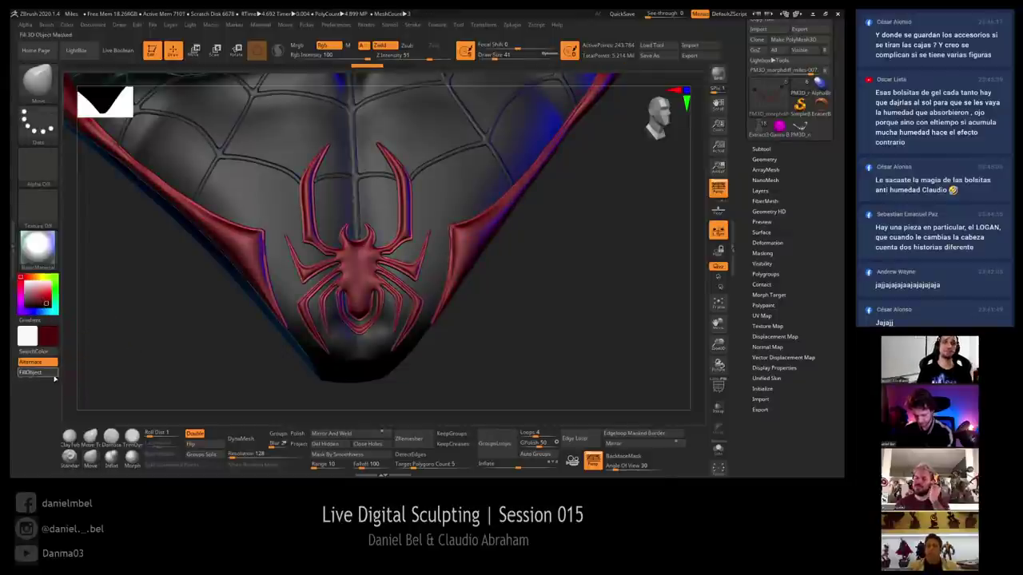
left_click(54, 376)
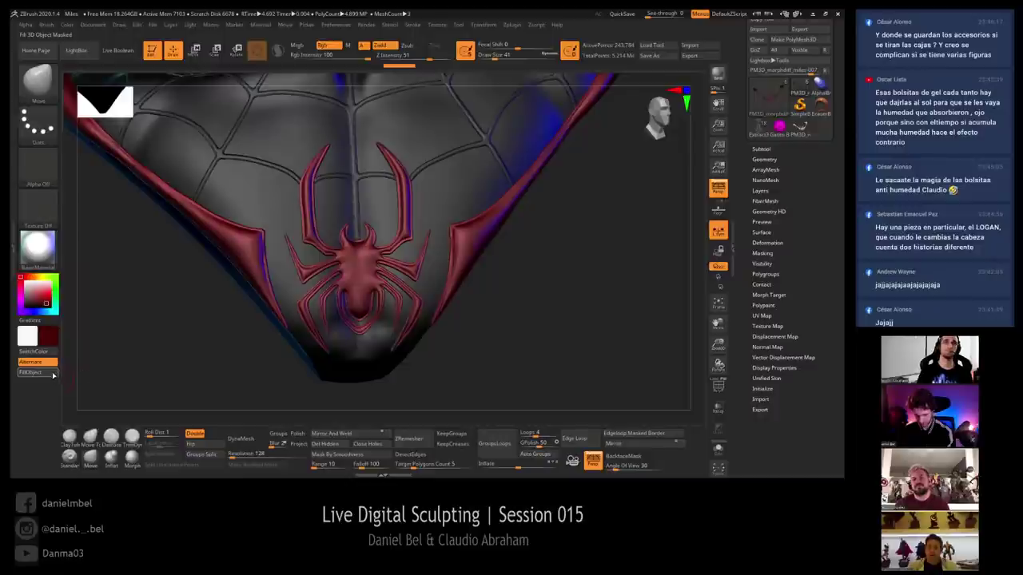
key("ctrl+z")
key("ctrl+shift+z")
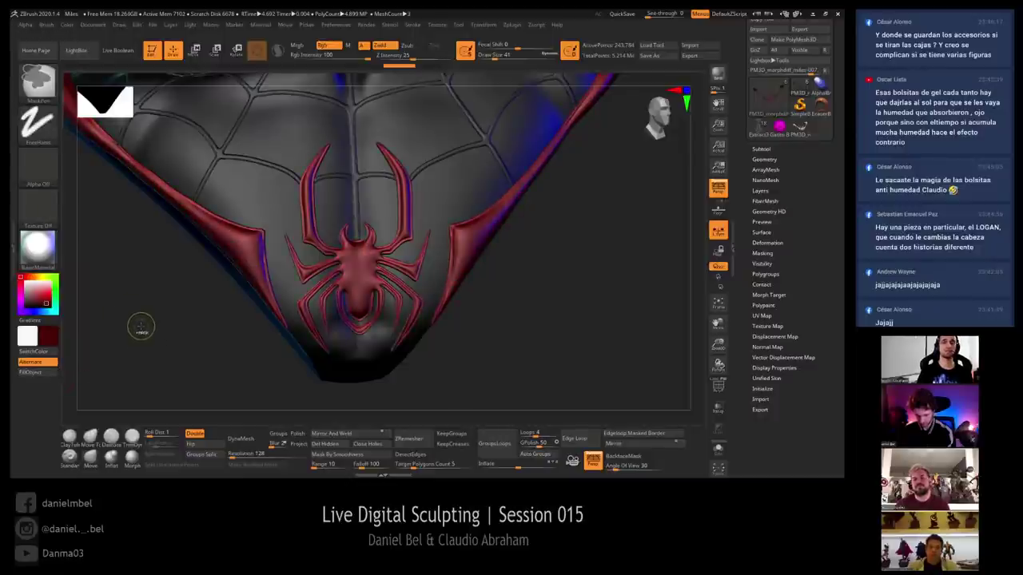
Check the recoloured emblem and trim against the web lines on the chest from another angle
left_click(760, 149)
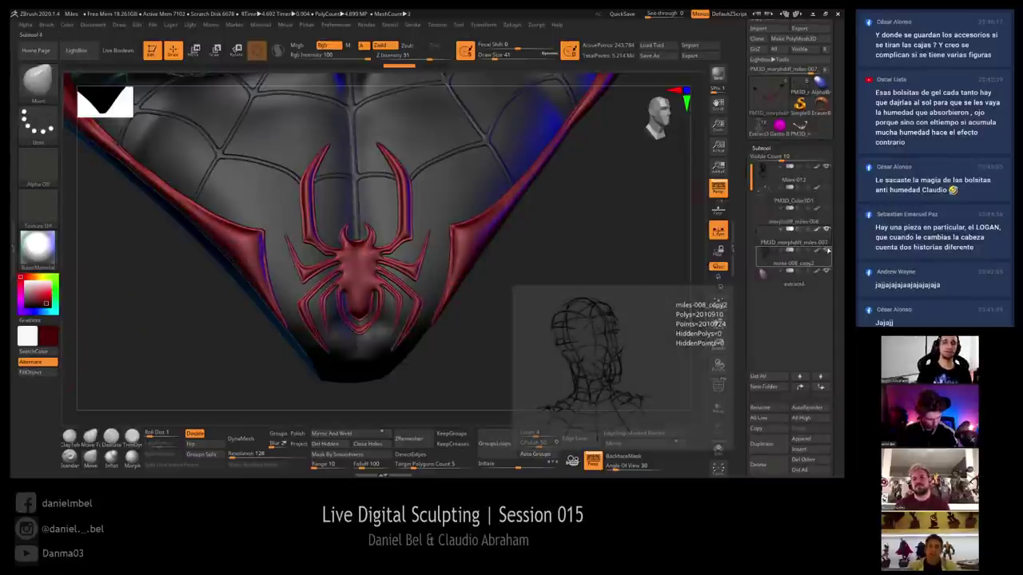
left_click(823, 250)
key("shift+f")
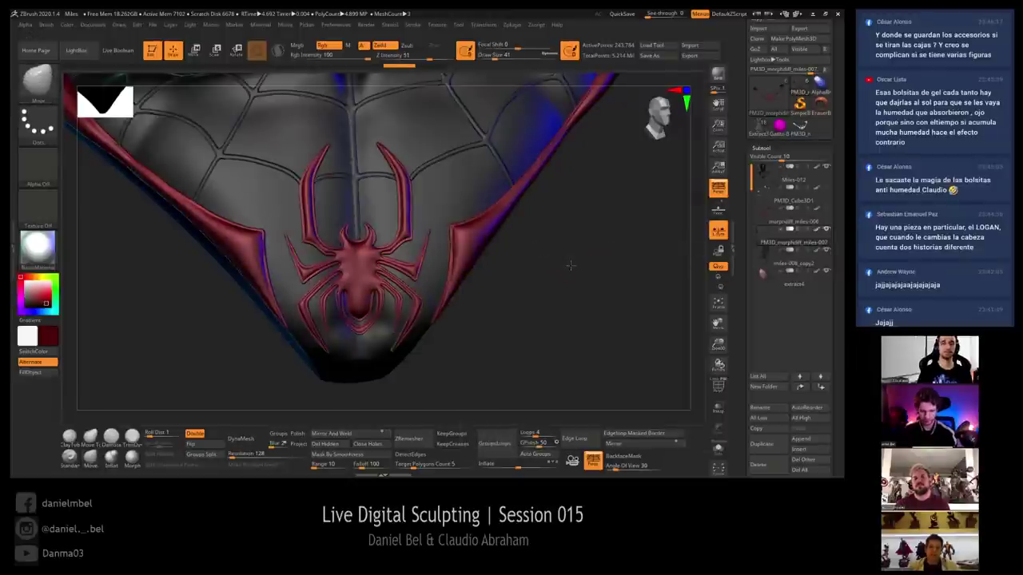
left_click_drag(571, 264, 549, 294)
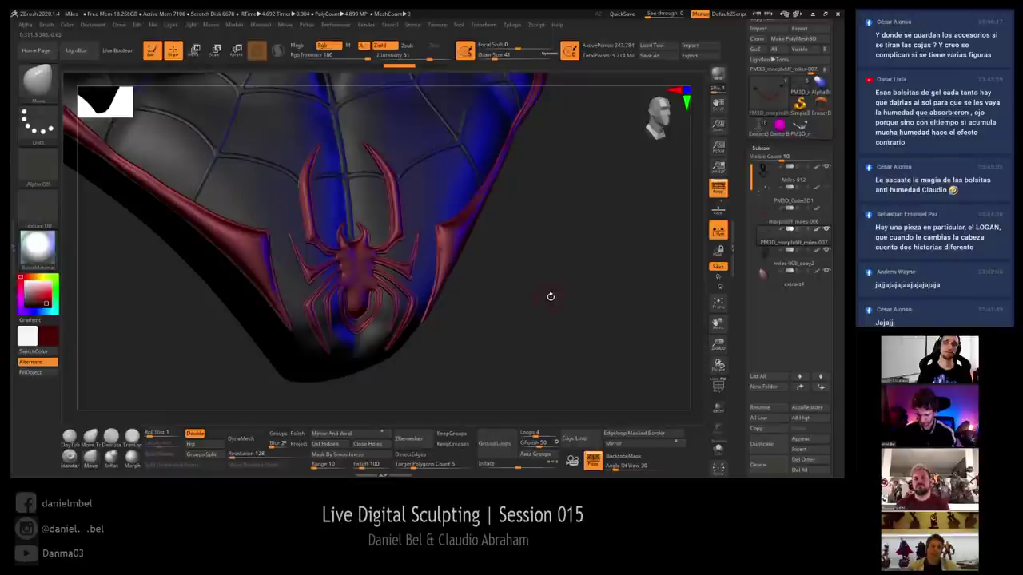
Inspect the mesh edges and polygroups of the emblem and trim copy with the polyframe from a slightly rotated view
left_click(774, 148)
left_click(765, 190)
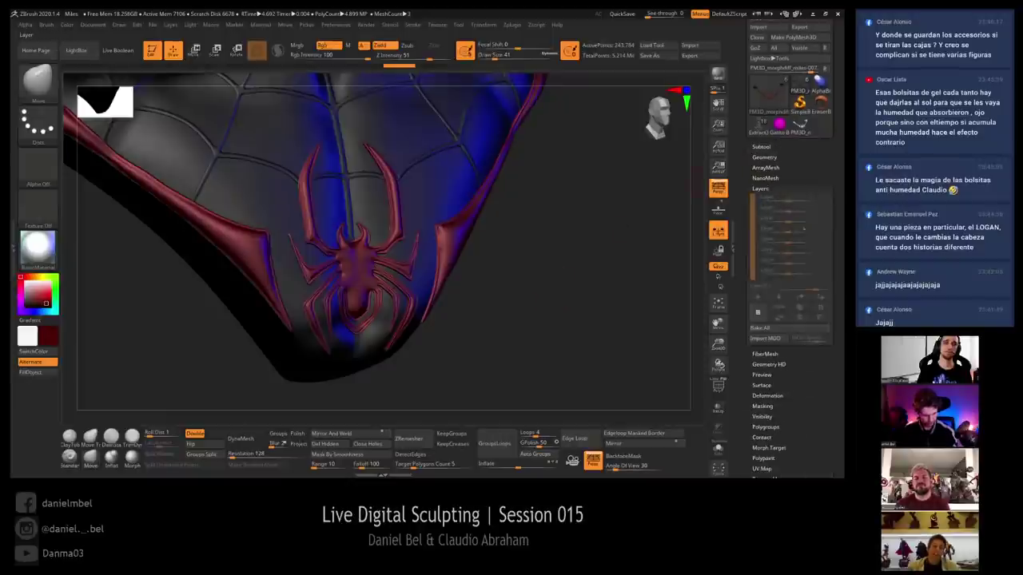
key("shift+f")
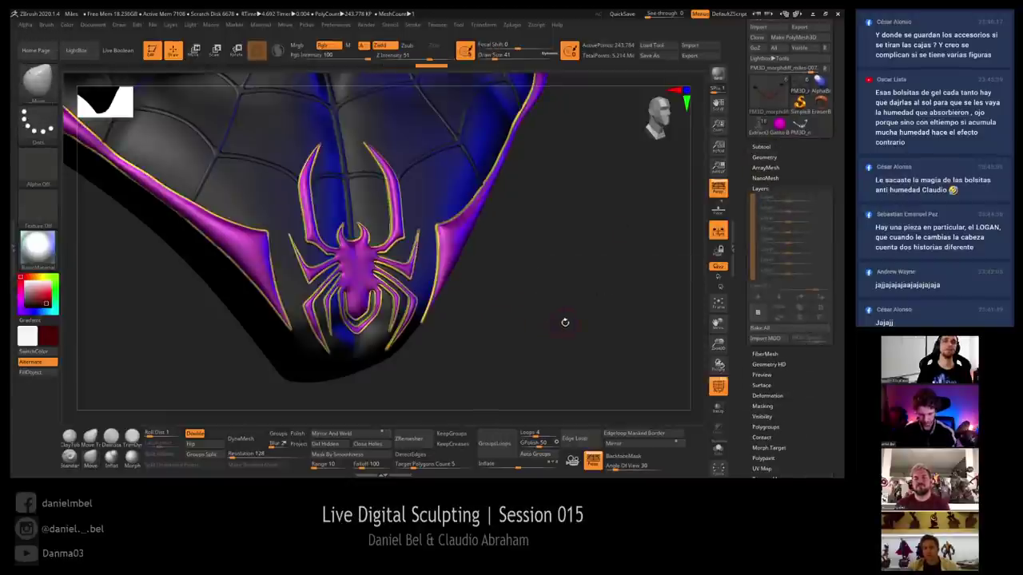
left_click_drag(565, 323, 501, 320)
key("shift+f")
Pick a near-black dark red, invert the mask on the emblem and trim copy, refill it and clear the mask
left_click(53, 376)
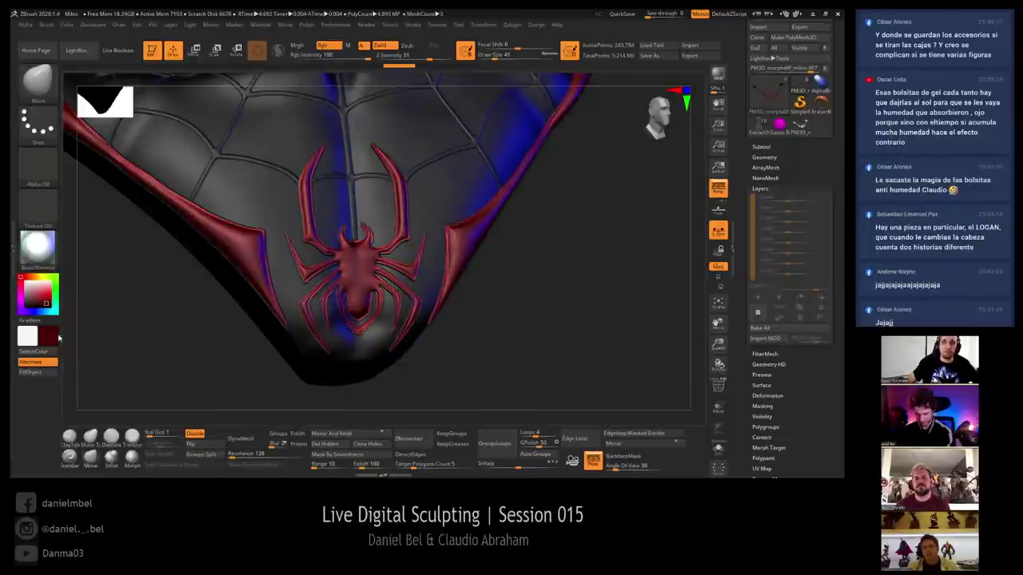
left_click(47, 306)
left_click(137, 290, "ctrl")
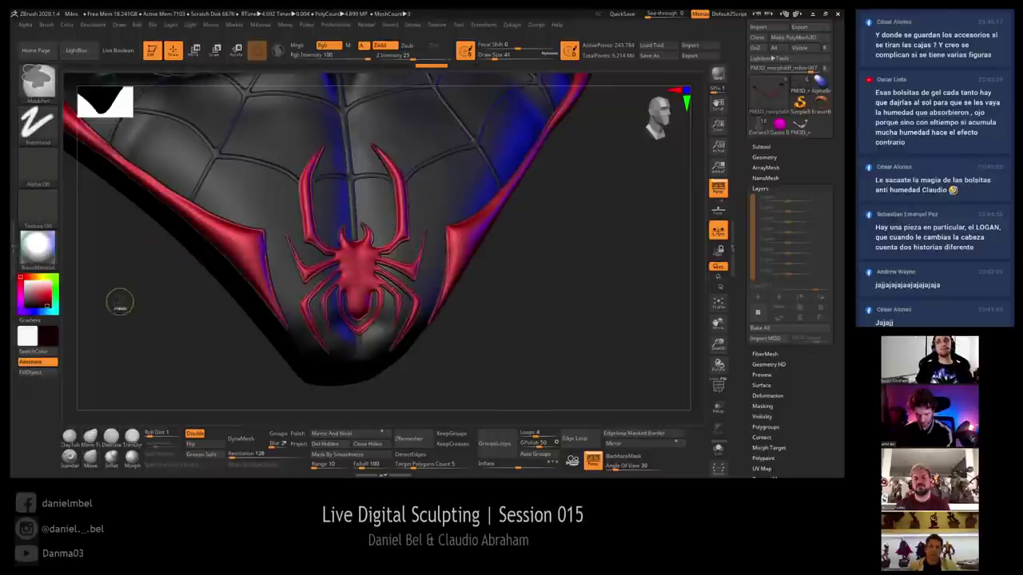
left_click(89, 334, "ctrl")
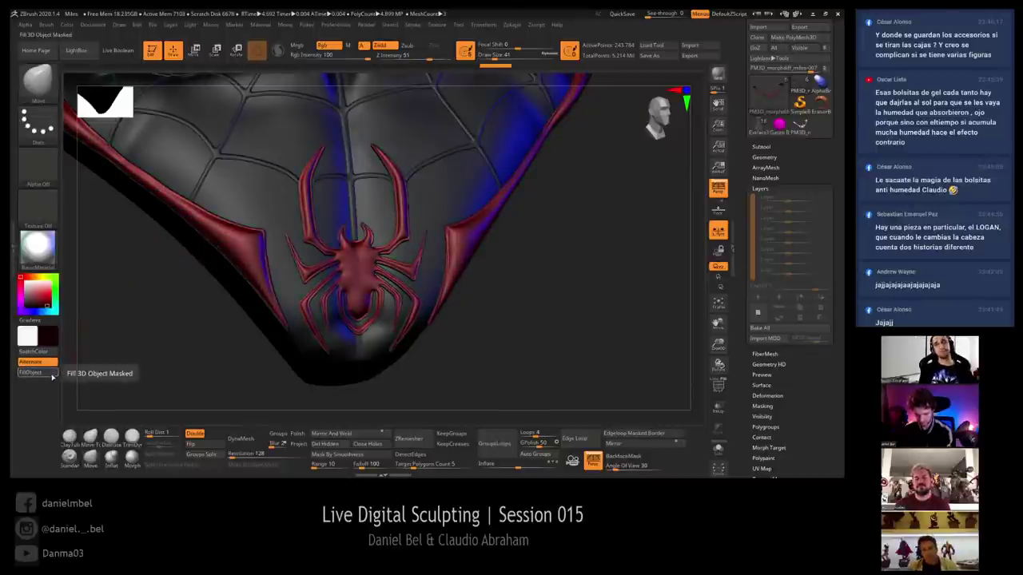
left_click(52, 374)
left_click_drag(109, 329, 290, 399, "ctrl")
mouse_move(201, 347)
left_mouse_down("shift")
mouse_move(566, 311)
mouse_move(597, 291)
left_mouse_up("shift")
Reopen the bust's subtool list and switch through the loaded tools, returning to the bust with the morphdiff emblem
left_click(803, 148)
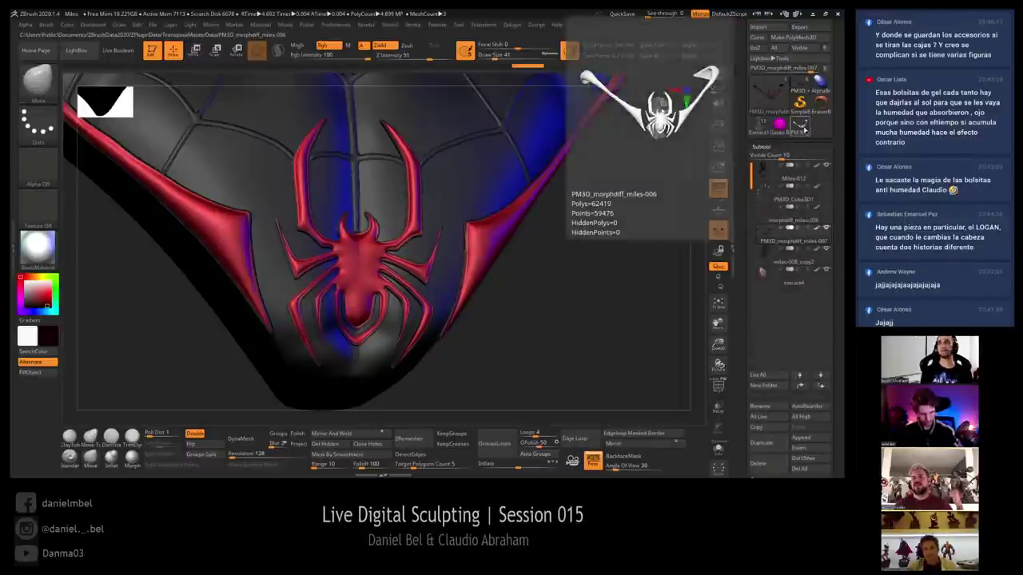
left_click(802, 89)
left_click(802, 89)
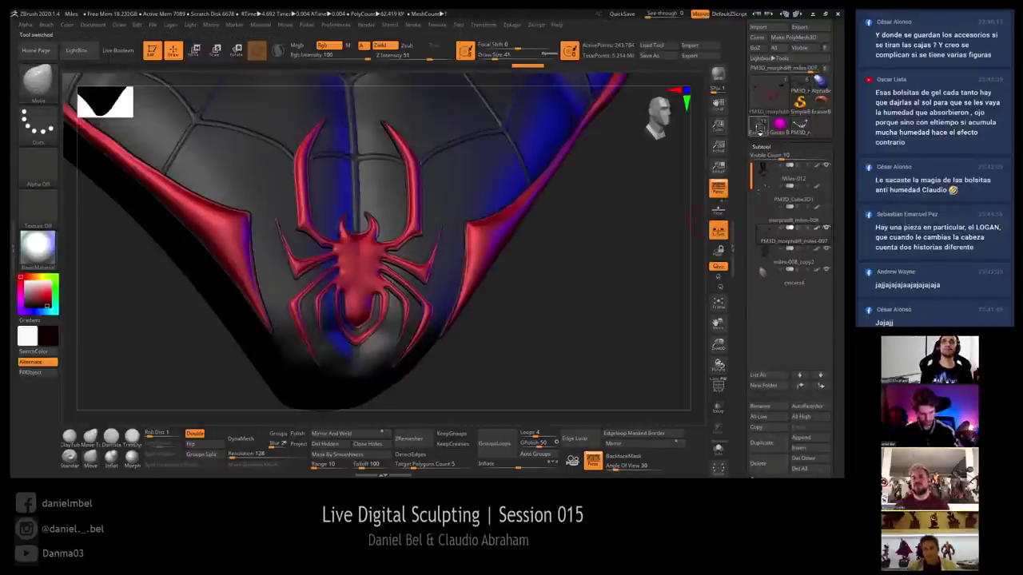
left_click(802, 88)
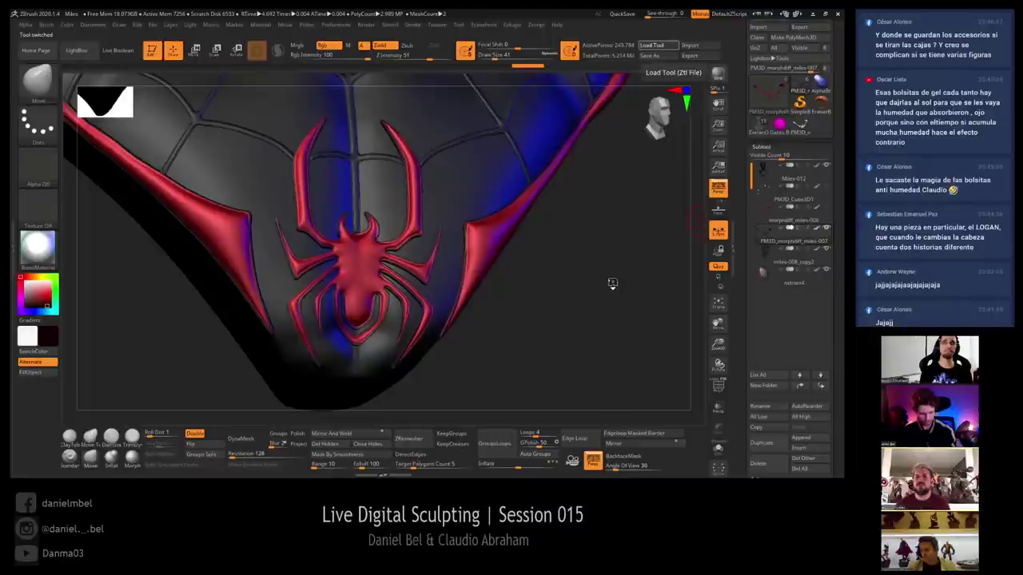
key("ctrl+z")
left_click_drag(609, 291, 552, 289)
Compare the chest emblem and trim of the current bust with the isolated emblem and the earlier extract4 bust
left_click(799, 123)
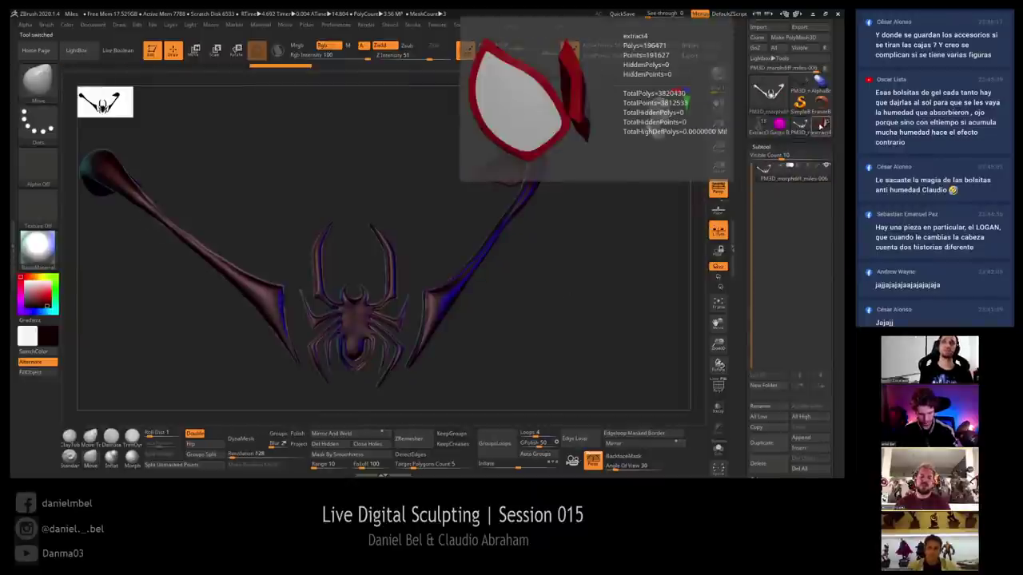
left_click(817, 123)
left_click(803, 84)
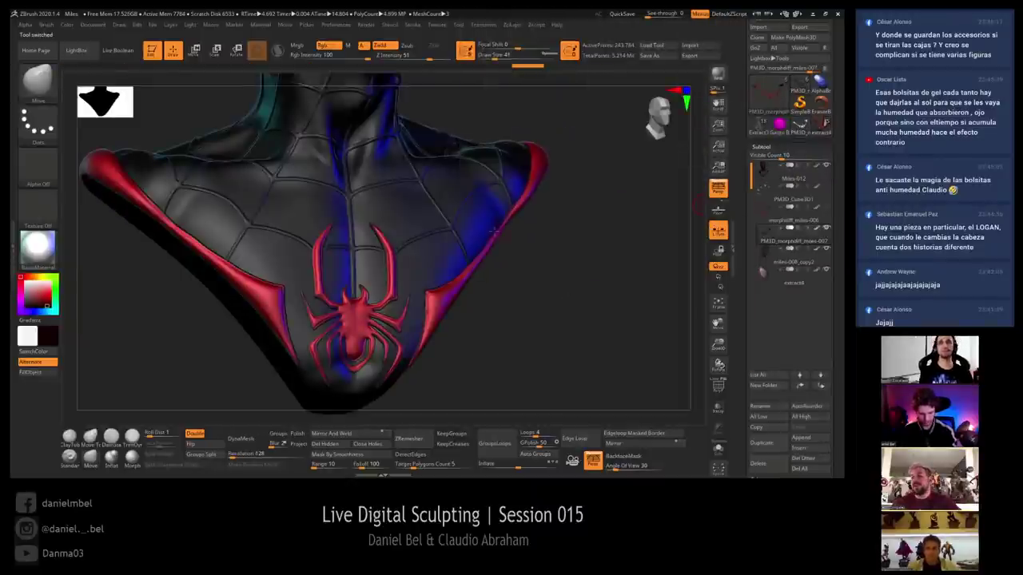
left_click_drag(577, 276, 561, 275)
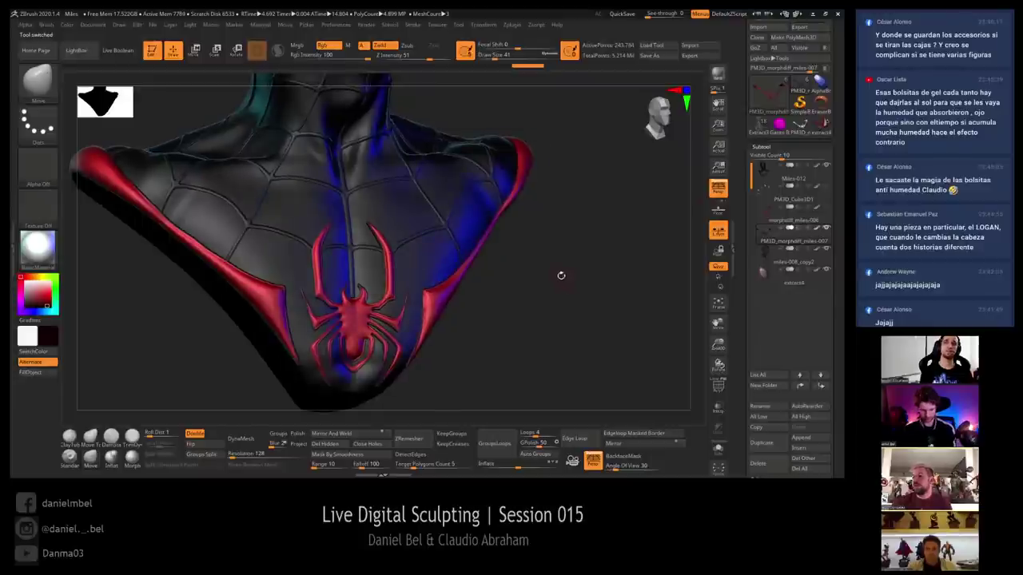
key("ctrl+z")
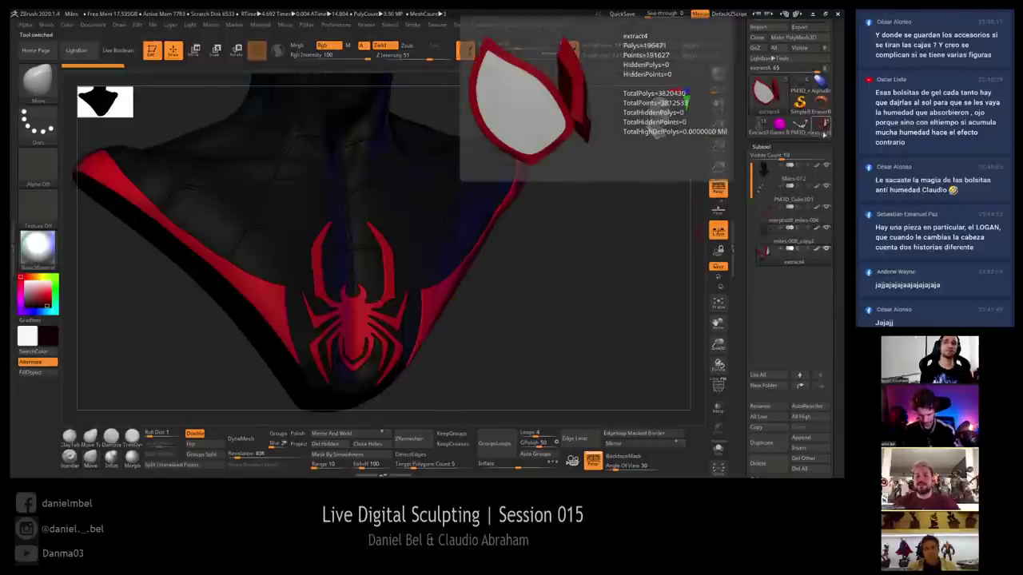
left_click(801, 85)
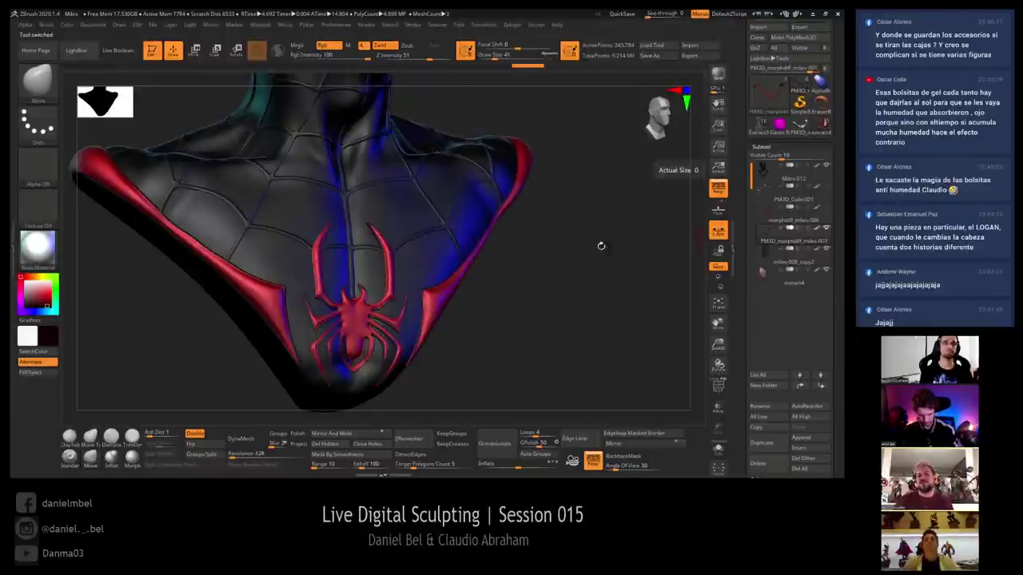
mouse_move(553, 304)
left_mouse_down()
mouse_move(535, 305)
mouse_move(538, 327)
mouse_move(549, 301)
left_mouse_up()
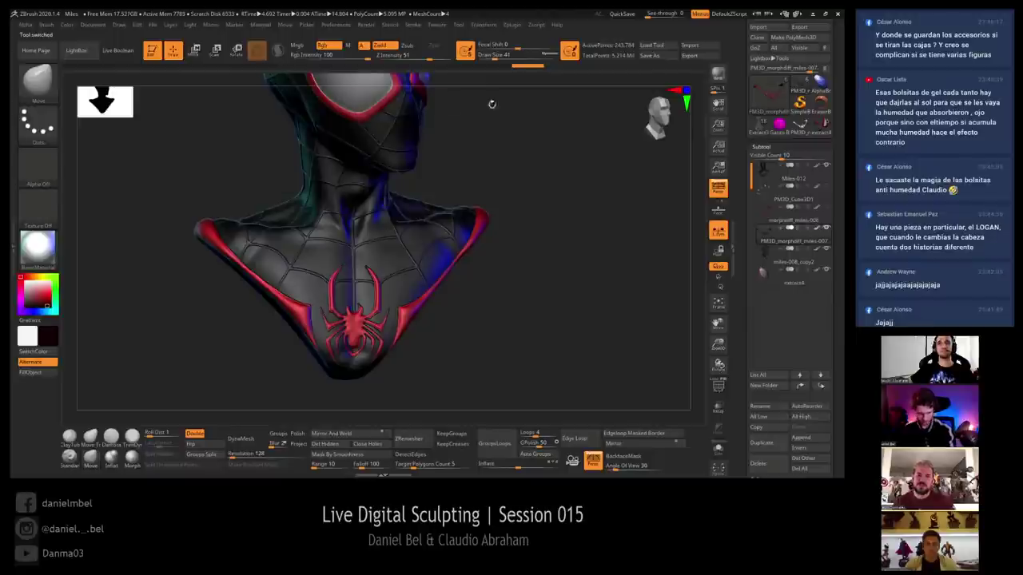
Copy BasicMaterial over the Toon 01 material on the earlier extract4 bust and hide its PM3D_Cube3D1 subtool
left_click(819, 112)
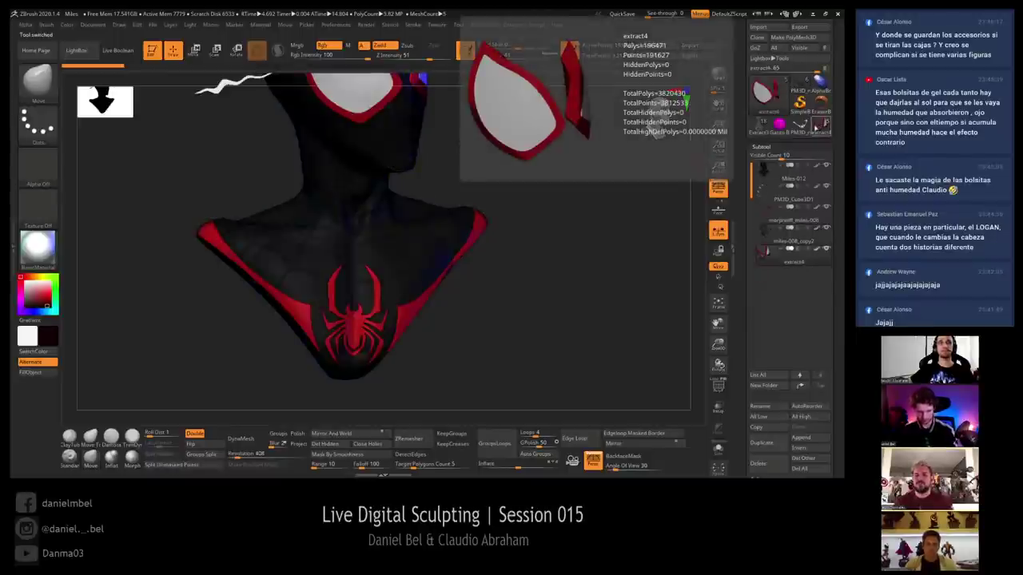
left_click_drag(545, 249, 539, 242)
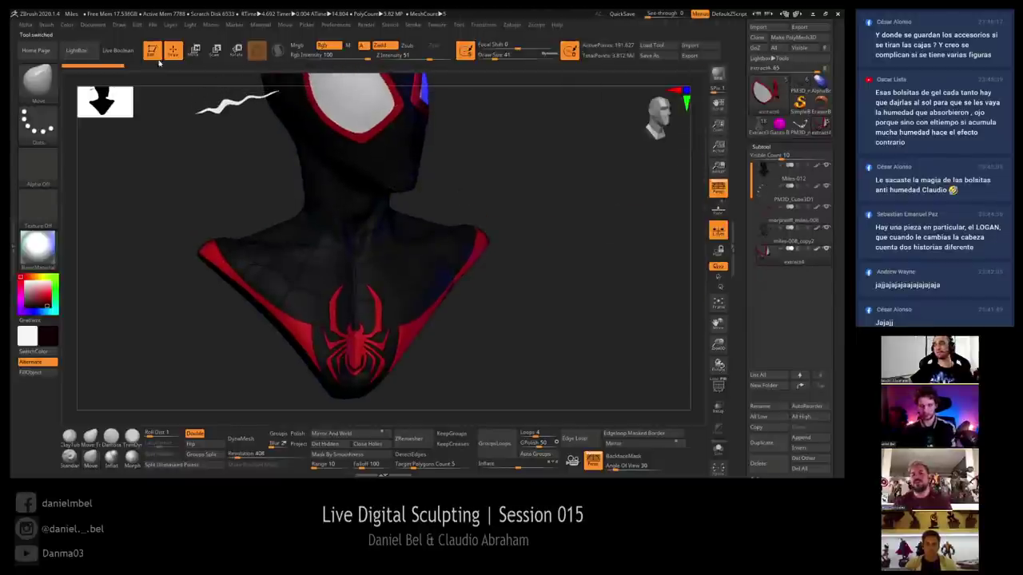
left_click(260, 24)
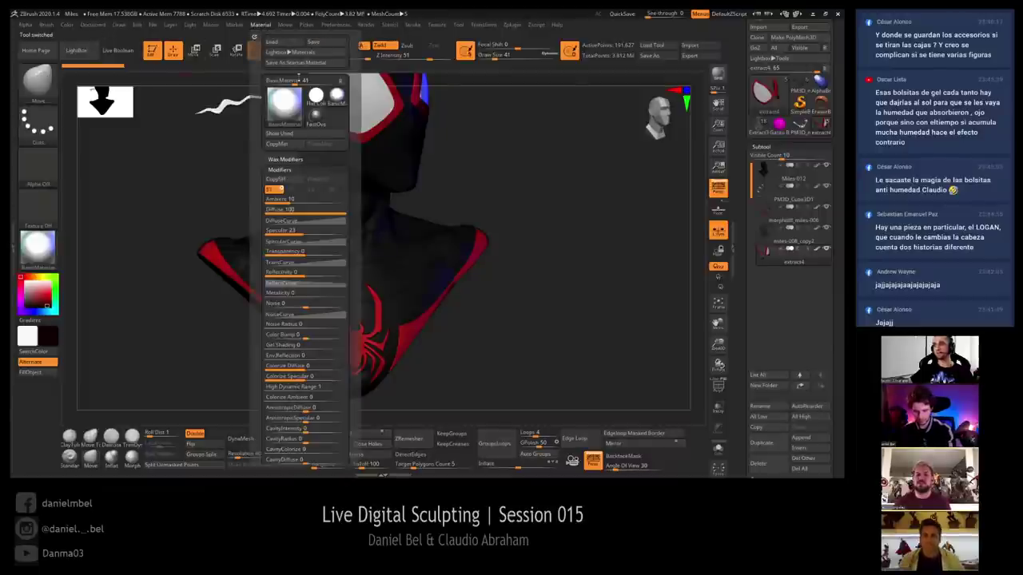
left_click(332, 137)
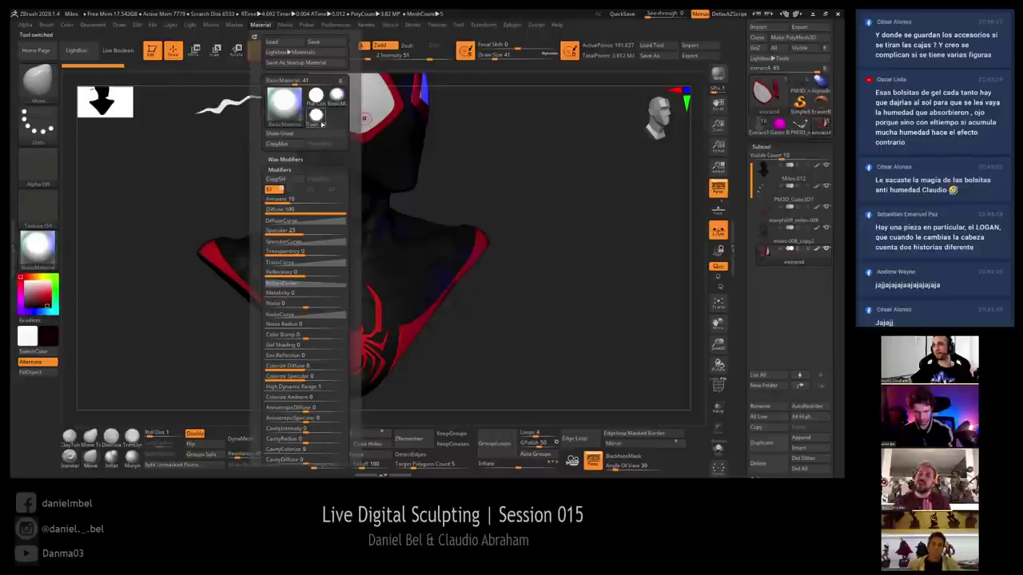
mouse_move(321, 121)
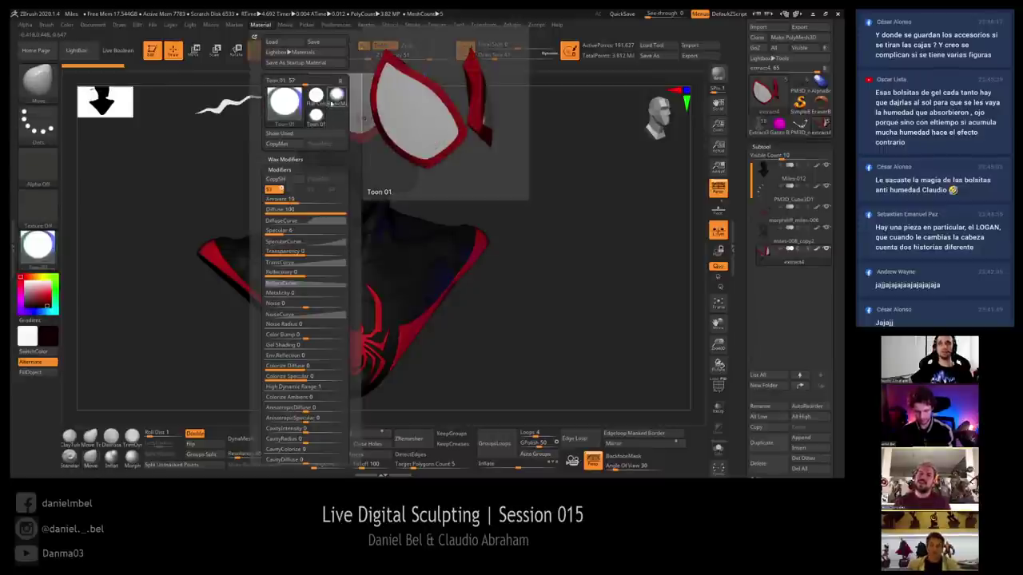
left_click(293, 145)
left_click(318, 118)
left_click(323, 145)
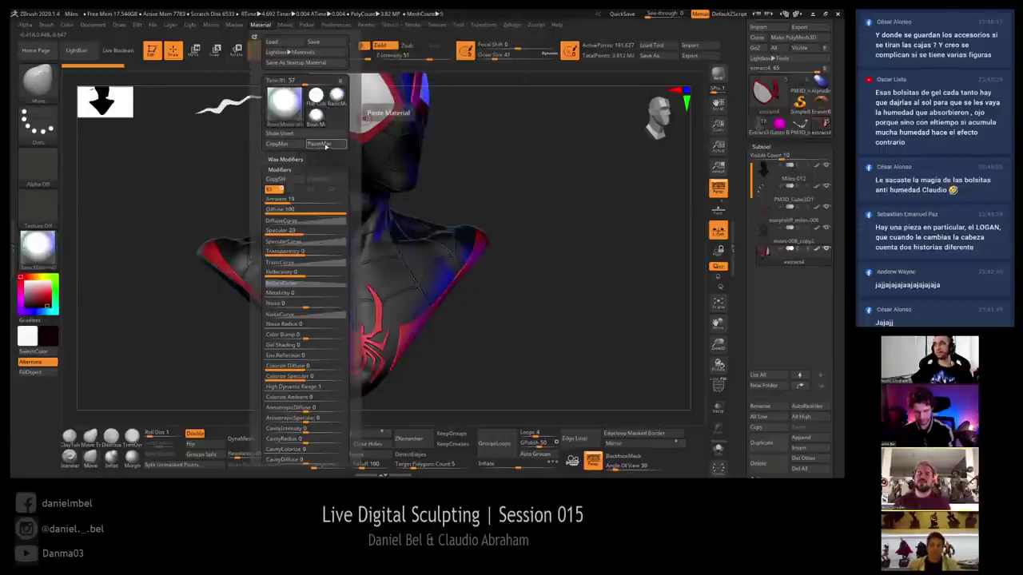
left_click_drag(560, 222, 552, 165)
left_click(826, 185)
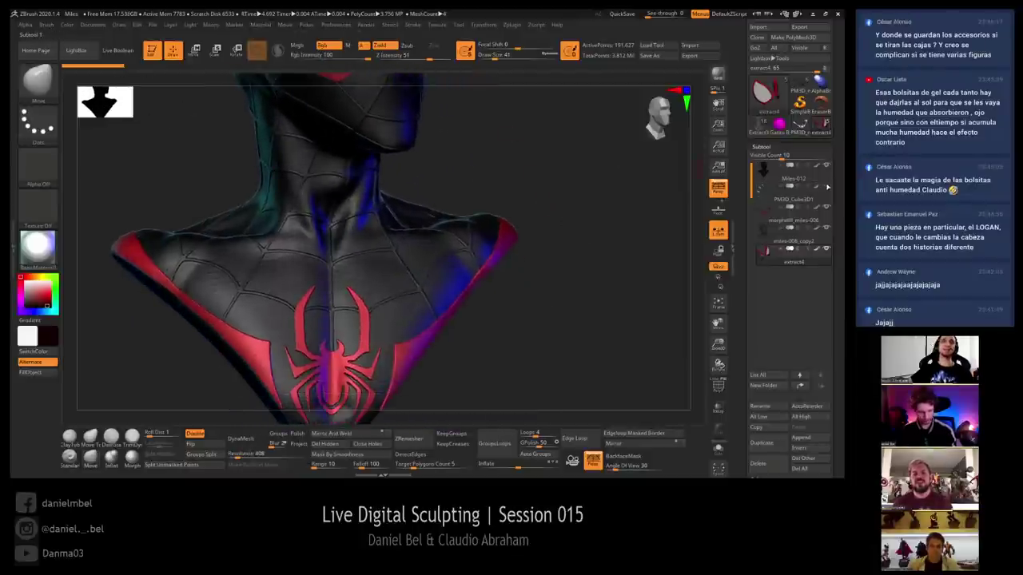
Compare the shaded chest of the extract4 bust with the current bust by switching between the two tools
left_click(807, 127)
left_click(819, 128)
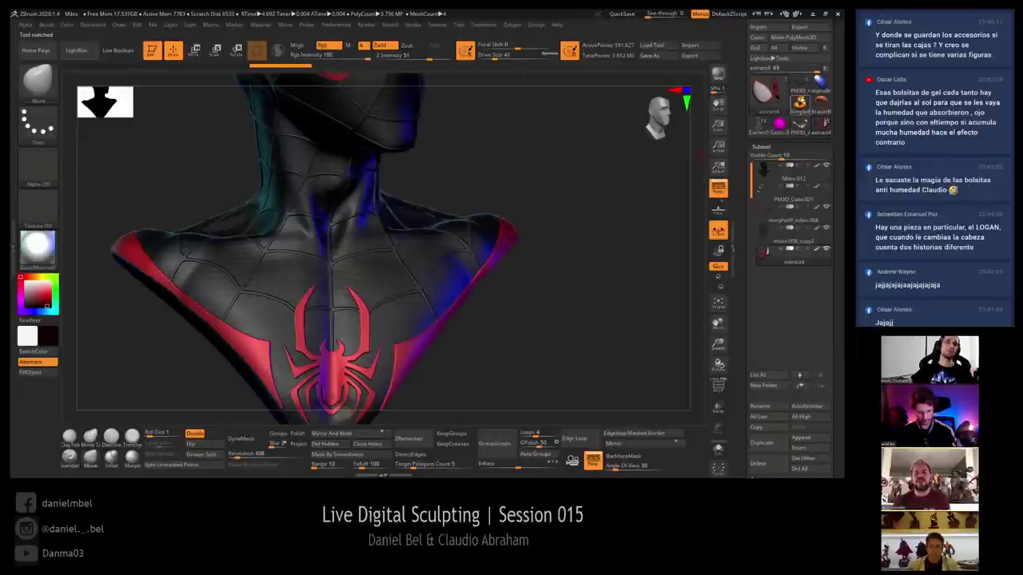
left_click(803, 83)
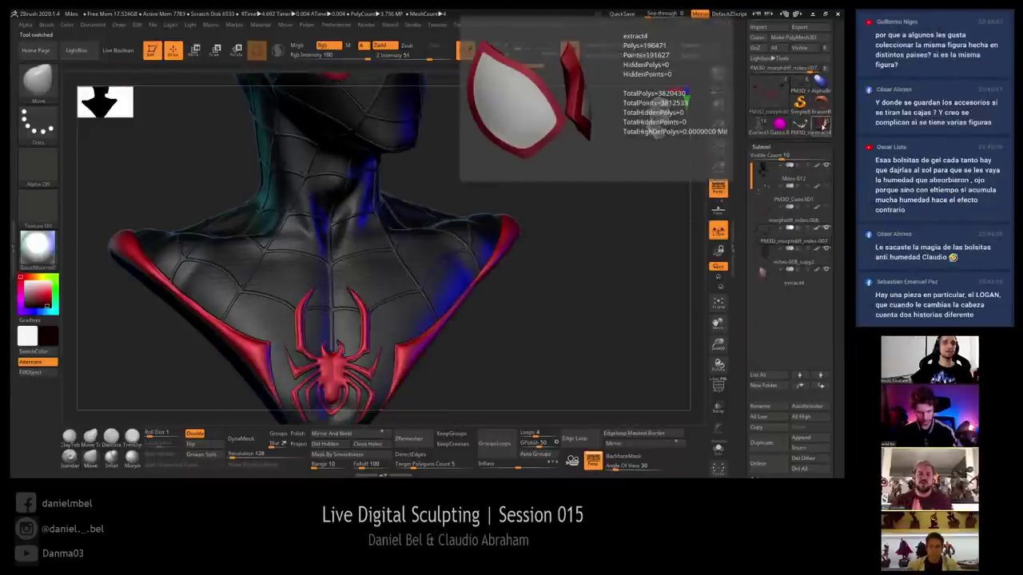
left_click(799, 88)
left_click(803, 88)
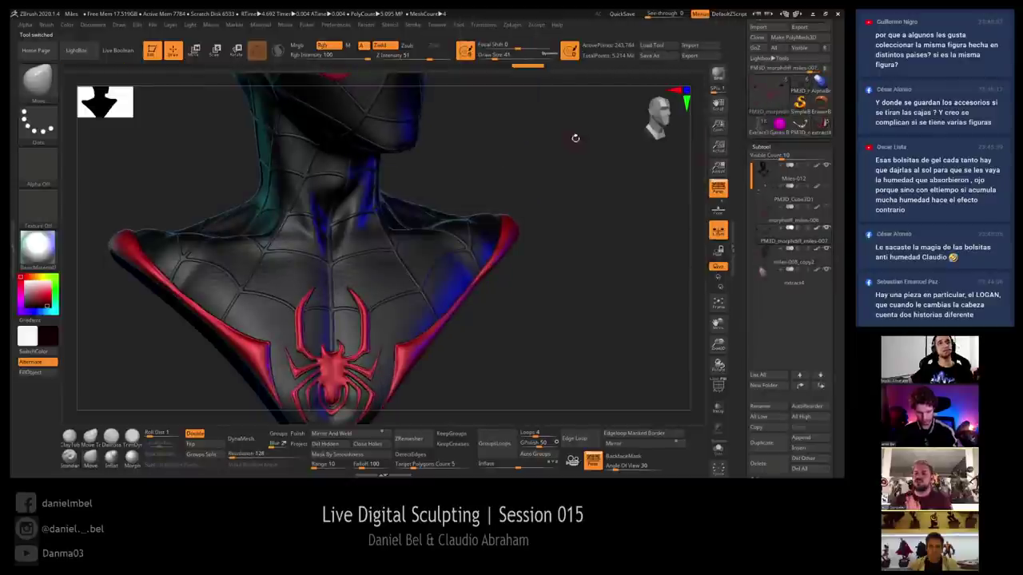
Compare both bust versions around the mask and neck, and review the whole current bust from several angles
left_click_drag(575, 137, 539, 224, "alt")
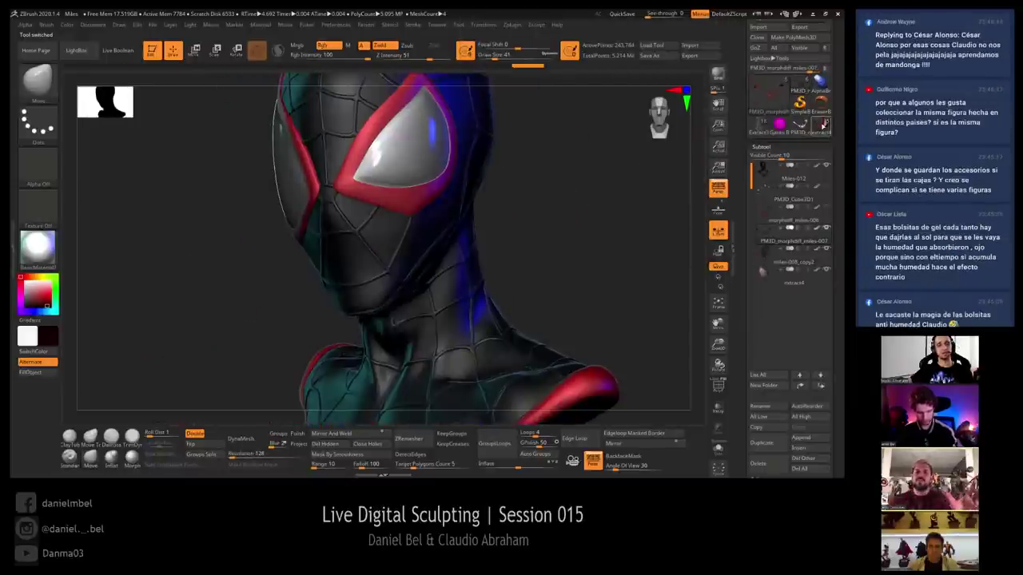
left_click(823, 124)
left_click(799, 88)
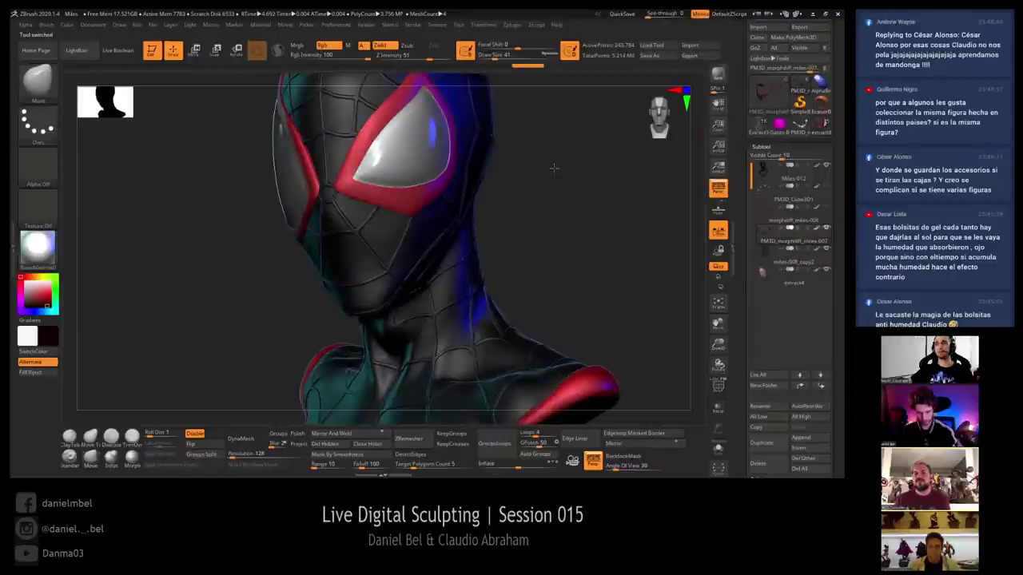
left_click_drag(553, 168, 633, 173)
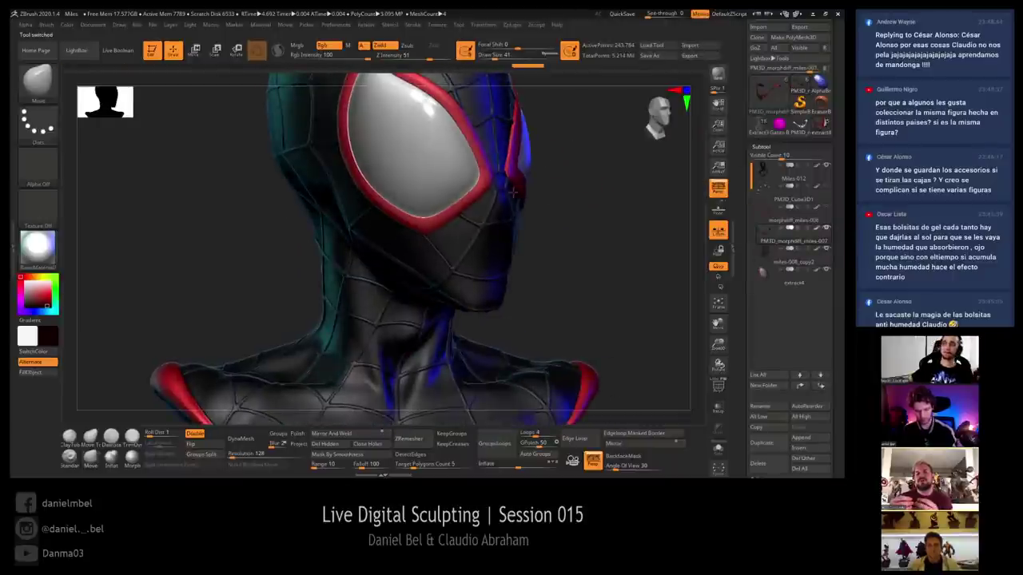
mouse_move(537, 191)
left_mouse_down()
mouse_move(560, 199)
mouse_move(578, 256)
mouse_move(541, 256)
mouse_move(537, 311)
mouse_move(550, 260)
mouse_move(520, 277)
mouse_move(515, 264)
mouse_move(556, 240)
left_mouse_up()
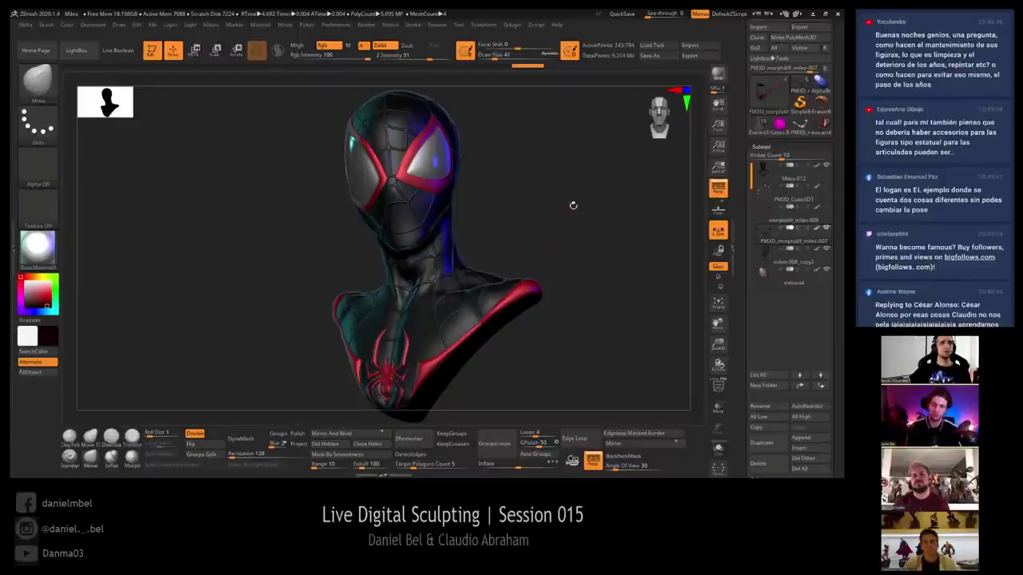
mouse_move(572, 207)
left_mouse_down()
mouse_move(576, 225)
mouse_move(565, 213)
left_mouse_up()
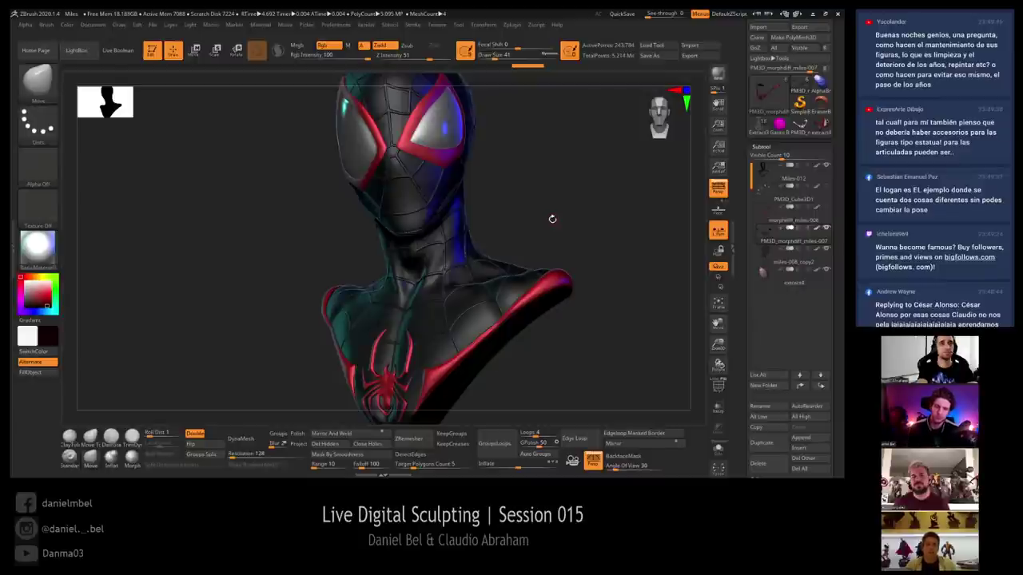
left_click_drag(542, 204, 507, 201)
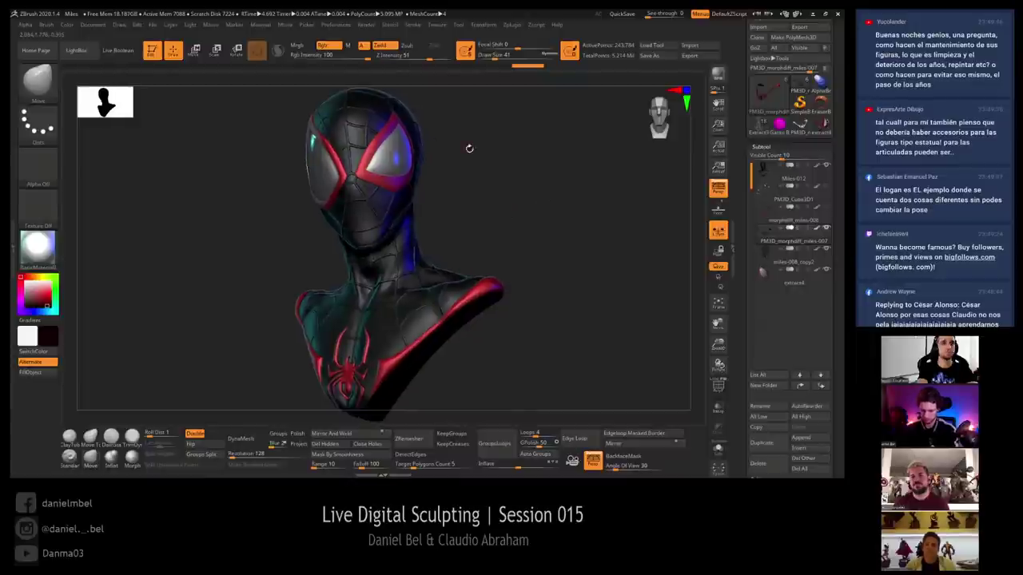
Show the used materials, adjust the specular strength of BasicMaterial1 and BasicMaterial, and render the bust
left_click(261, 25)
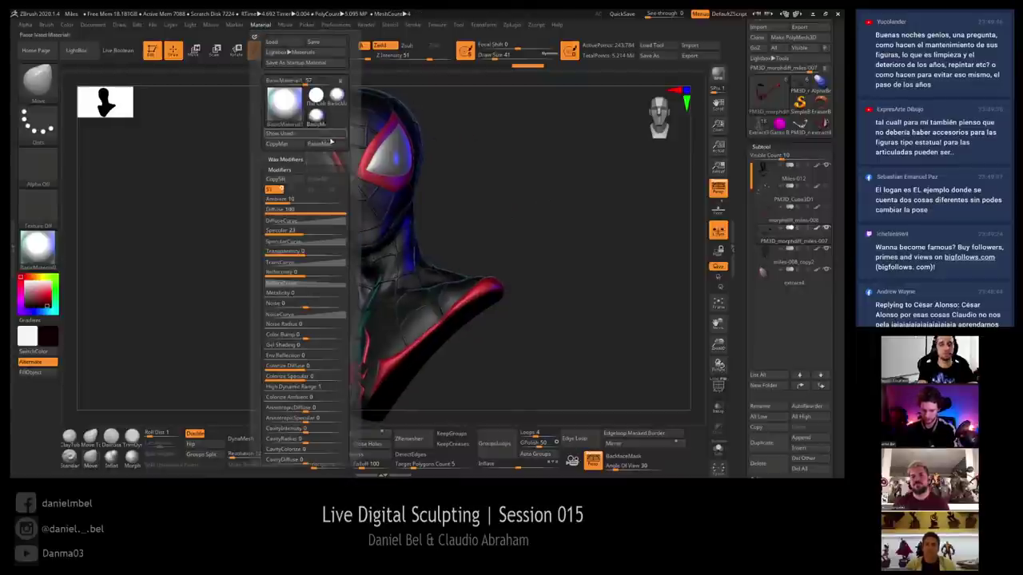
left_click(326, 133)
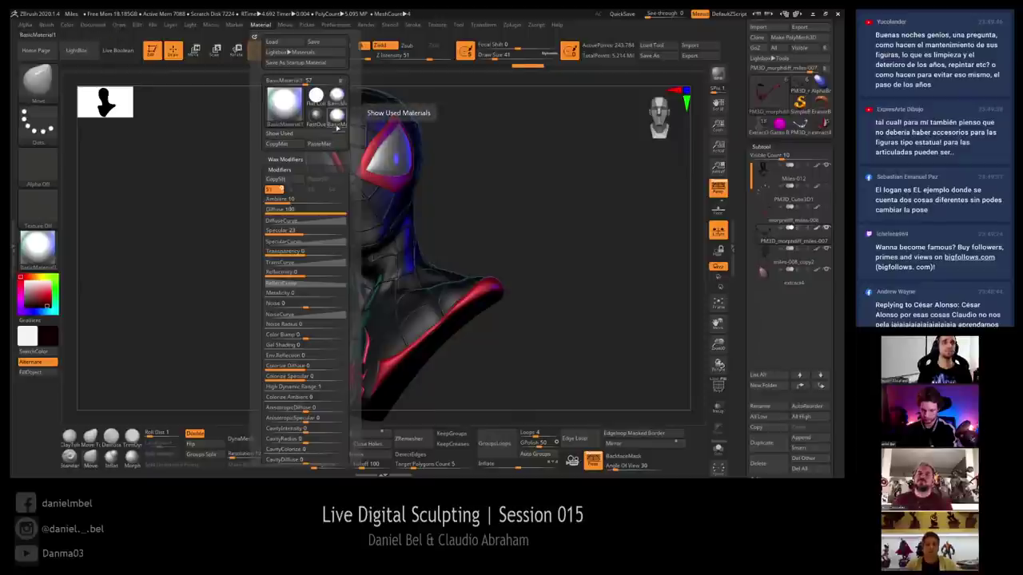
mouse_move(337, 121)
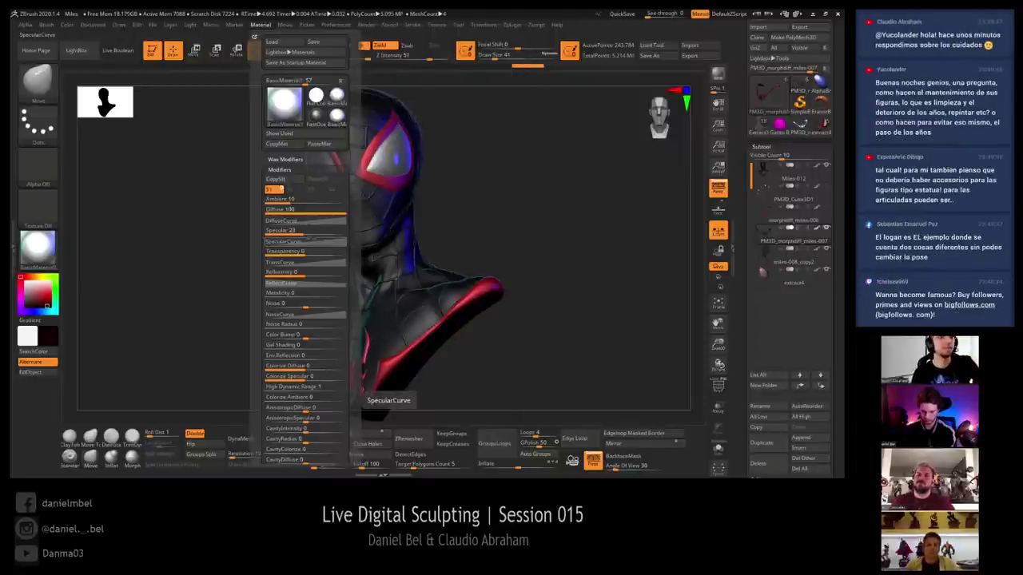
left_click(284, 232)
left_click_drag(285, 232, 301, 234)
left_click(336, 96)
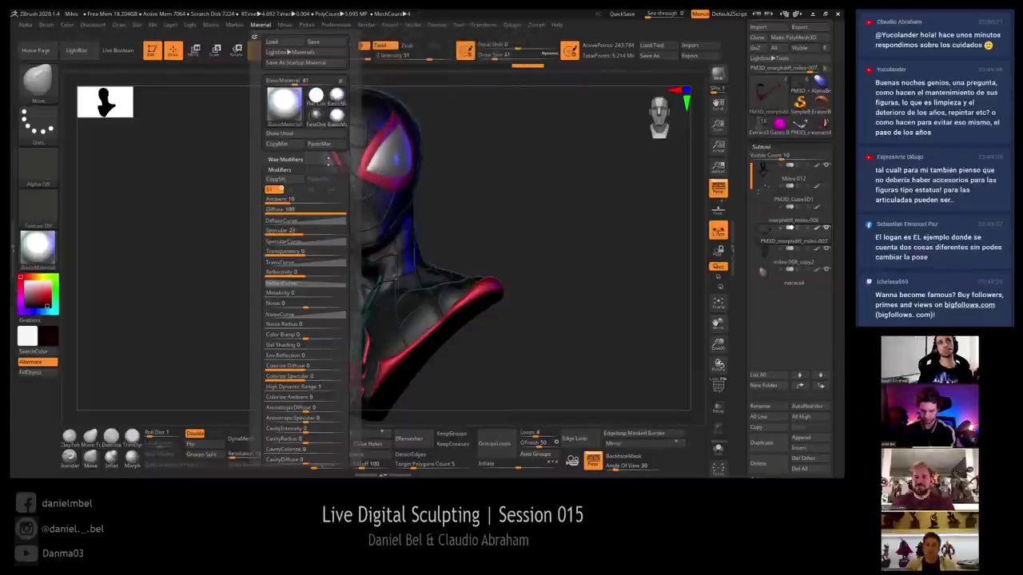
left_click(289, 231)
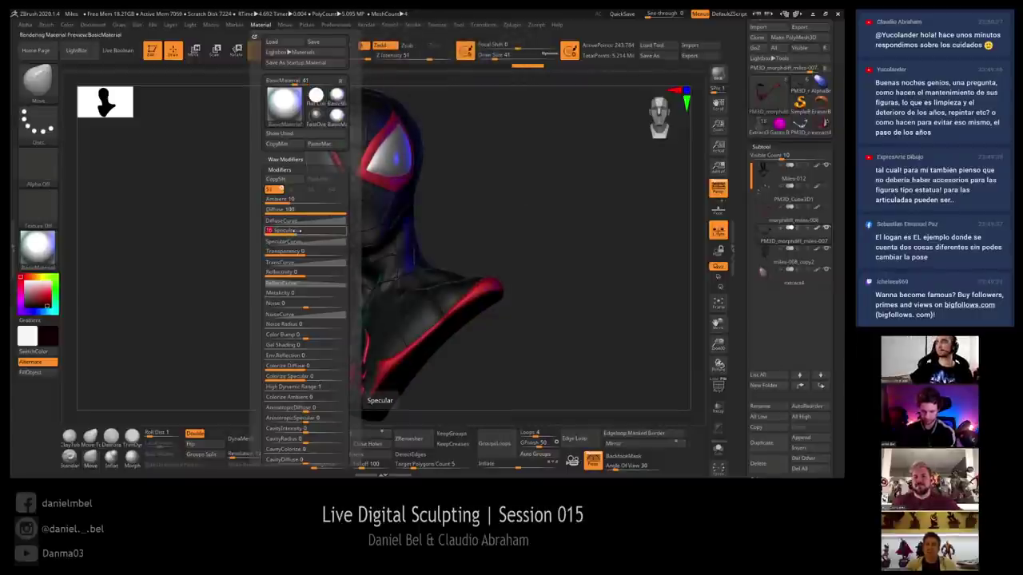
left_click_drag(287, 230, 328, 230)
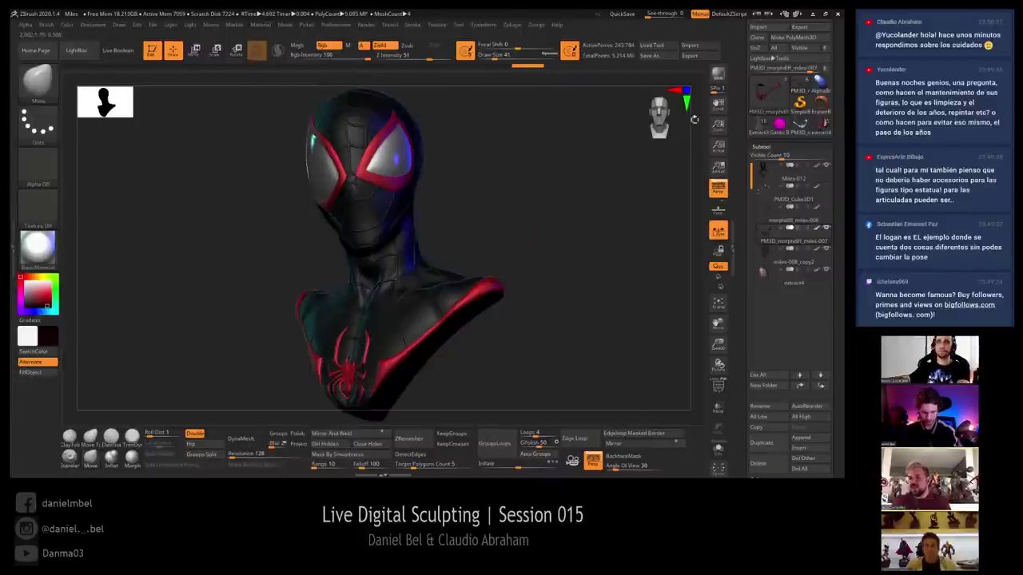
left_click(718, 74)
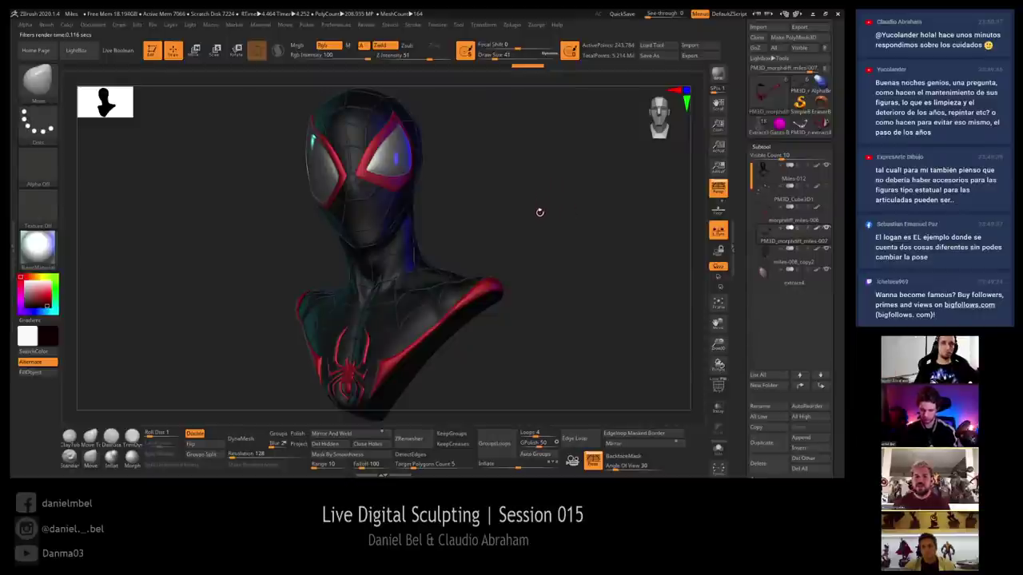
Set the document background to a plain dark grey and render the bust in Best mode
left_click_drag(204, 280, 207, 283)
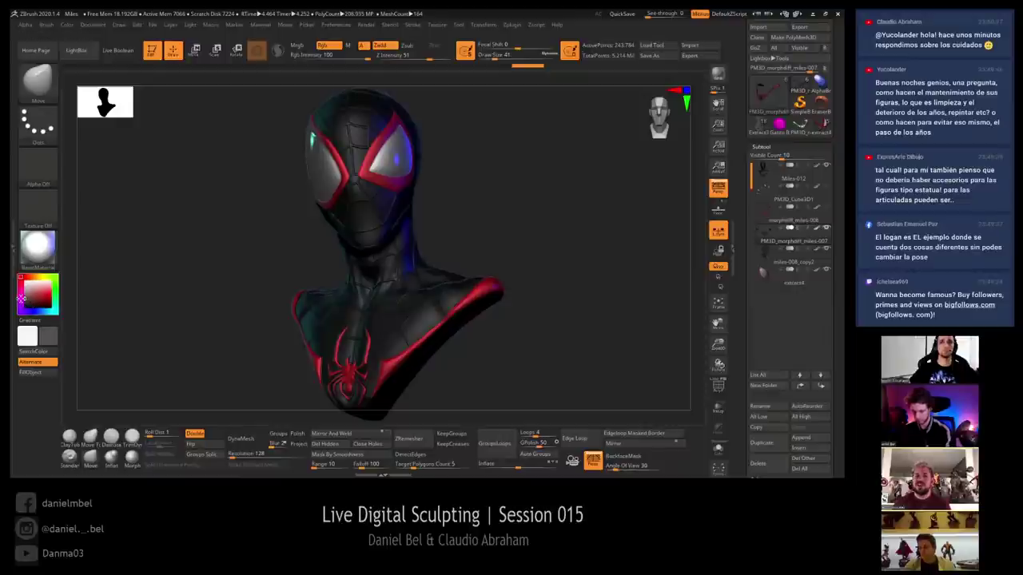
left_click(94, 25)
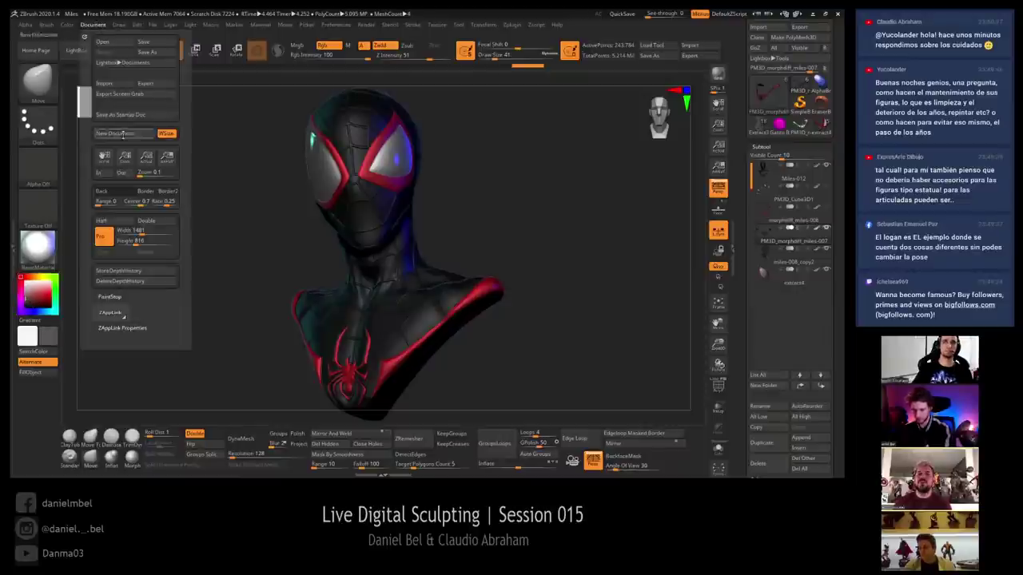
left_click_drag(101, 191, 114, 54)
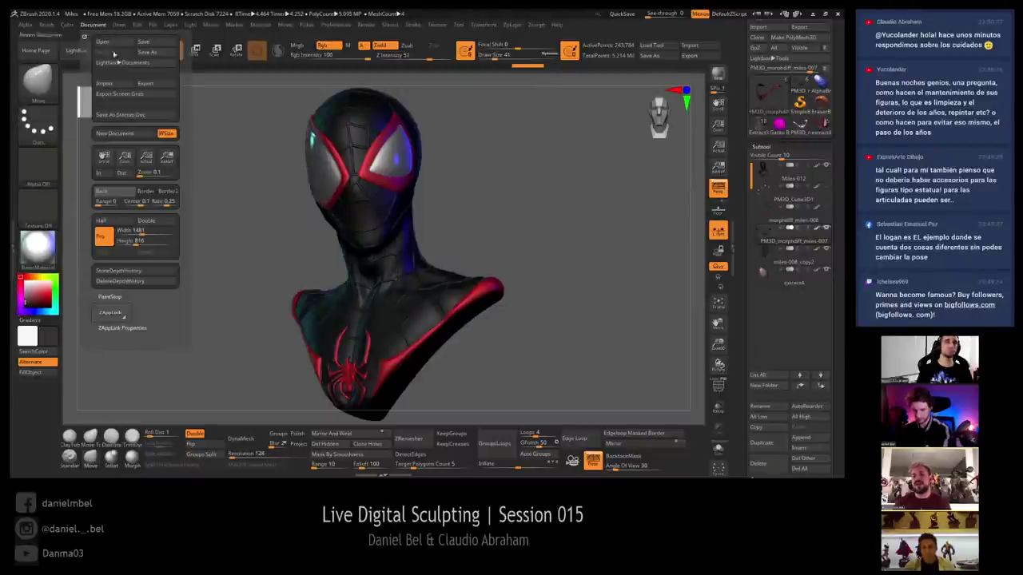
left_click_drag(108, 191, 49, 336)
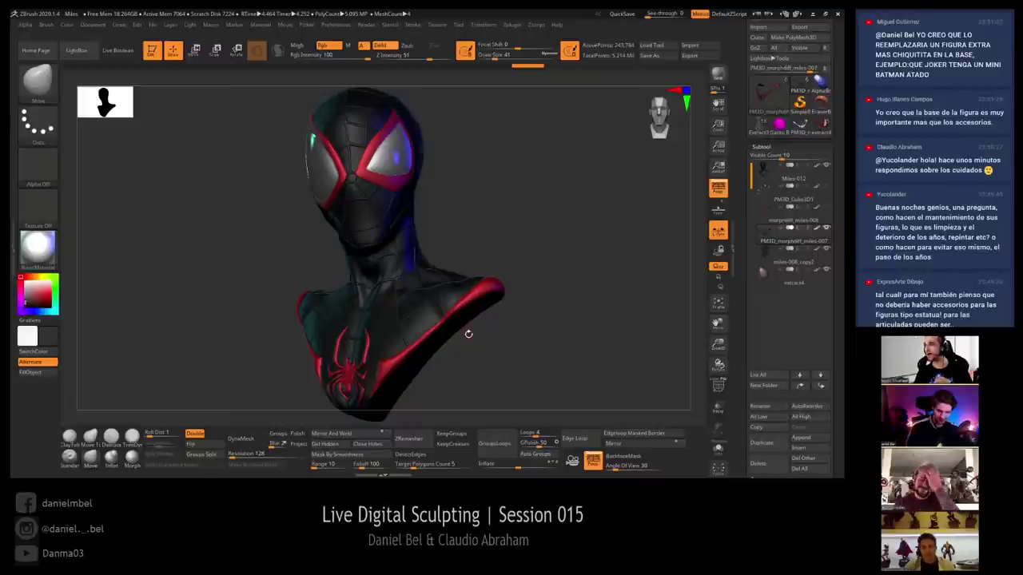
left_click(366, 24)
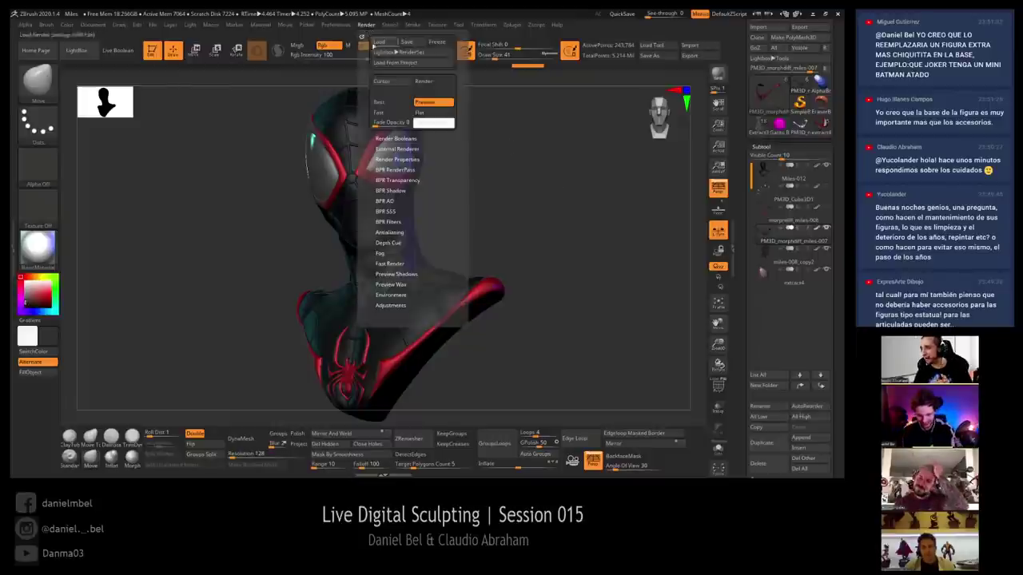
left_click(386, 101)
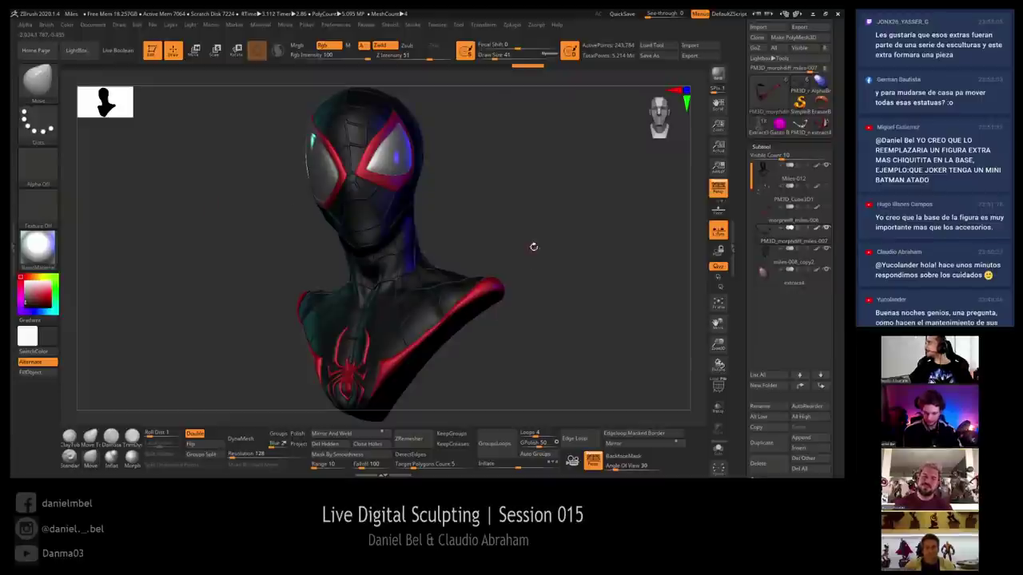
Drop the three-quarter bust onto the canvas in 2.5D and place a second copy beside it, turned to face the opposite side
left_click_drag(544, 205, 416, 205)
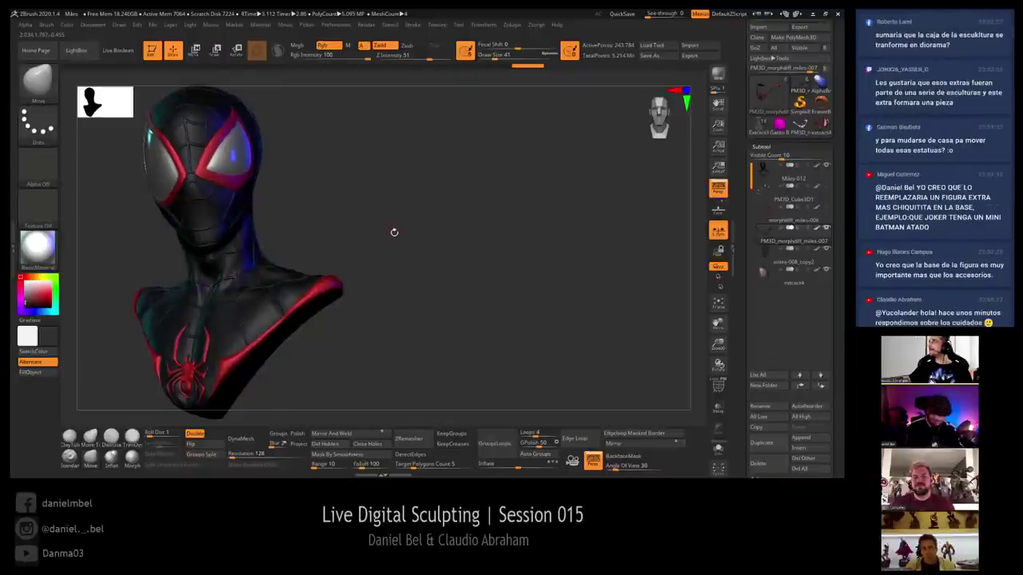
key("t")
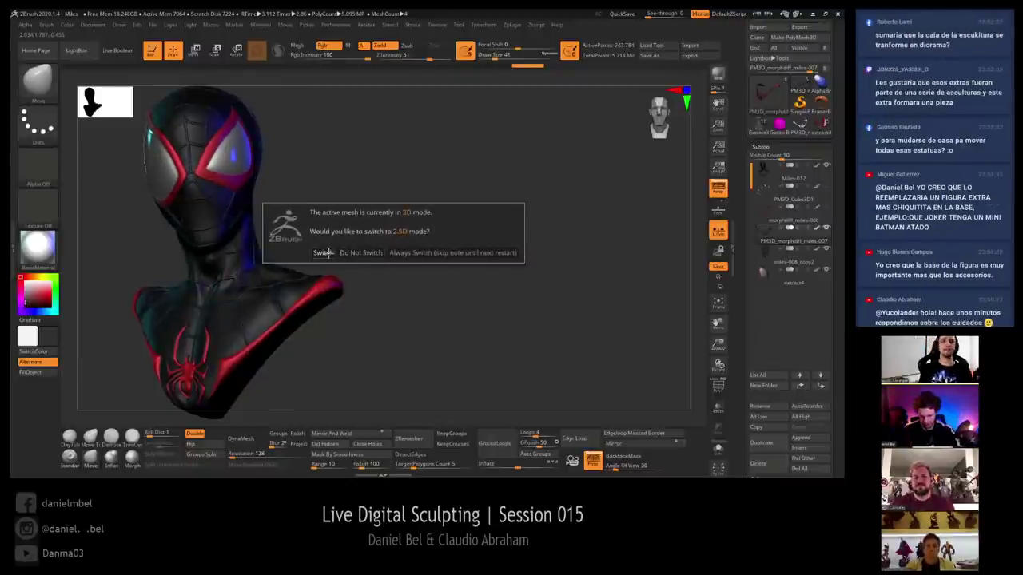
left_click(323, 253)
left_click_drag(390, 265, 397, 342)
key("t")
mouse_move(500, 288)
left_mouse_down("alt")
mouse_move(518, 220)
mouse_move(544, 211)
mouse_move(553, 218)
mouse_move(541, 234)
mouse_move(611, 232)
mouse_move(684, 259)
left_mouse_up("alt")
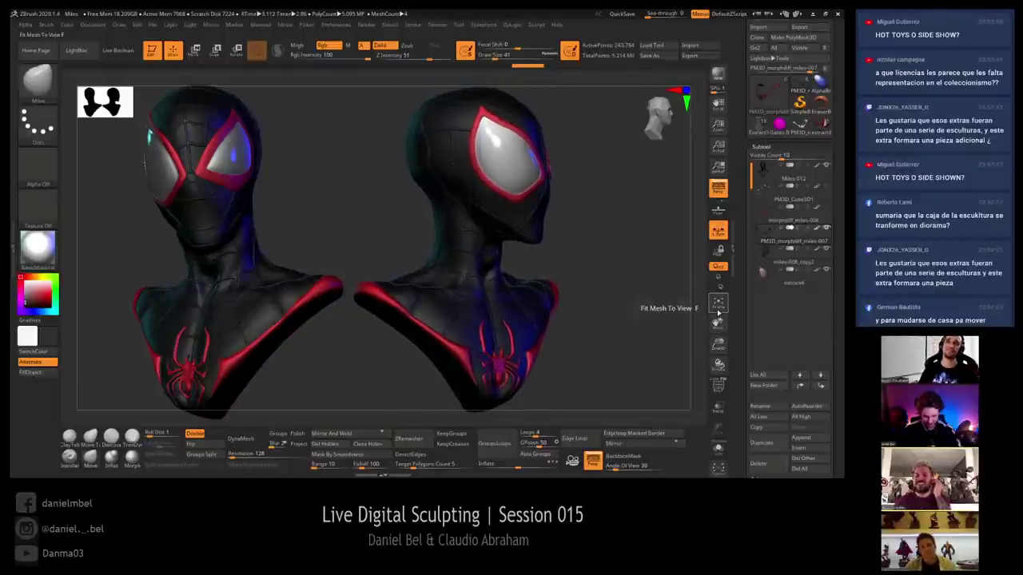
left_click_drag(718, 104, 742, 110)
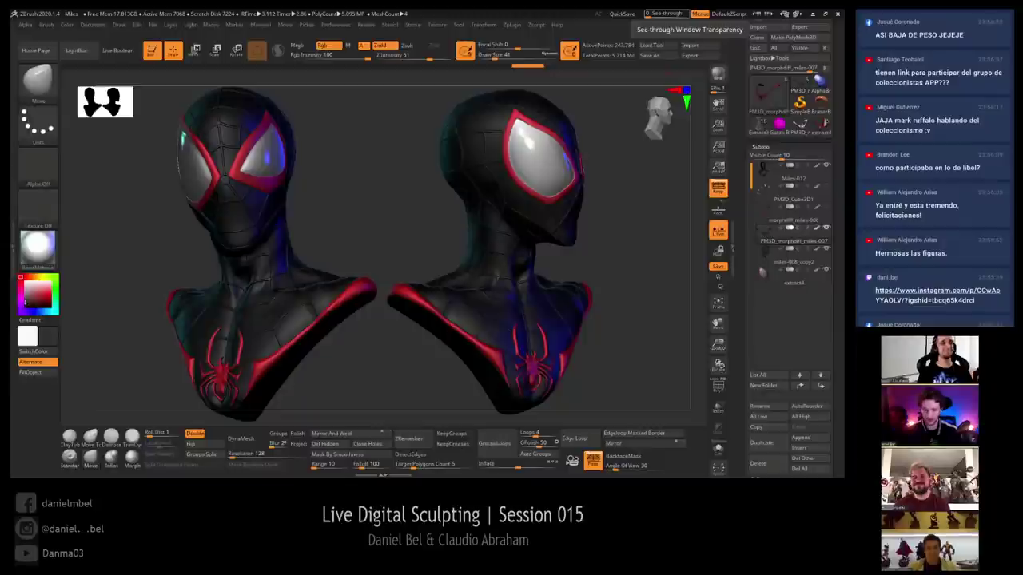
Switch to the browser and play the full-screen Reto Libel video with its sound on, adjusting the volume
key("alt+Tab")
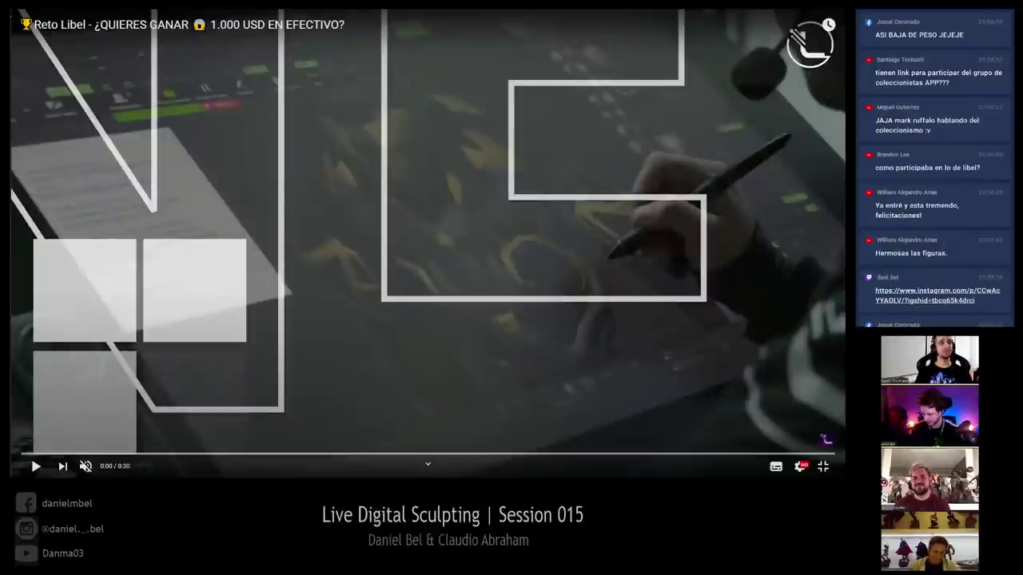
left_click(35, 466)
left_click(85, 466)
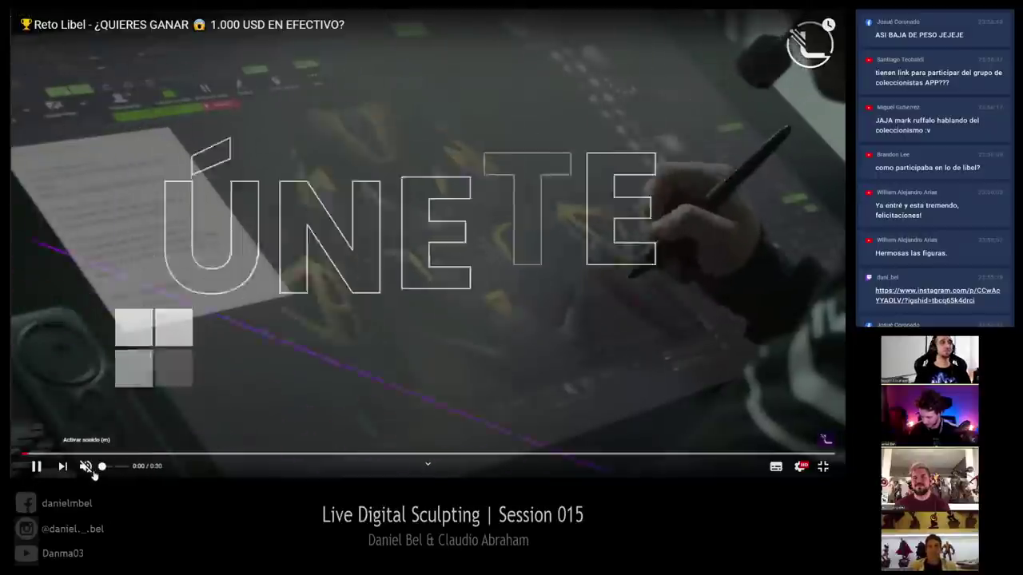
left_click_drag(114, 467, 120, 468)
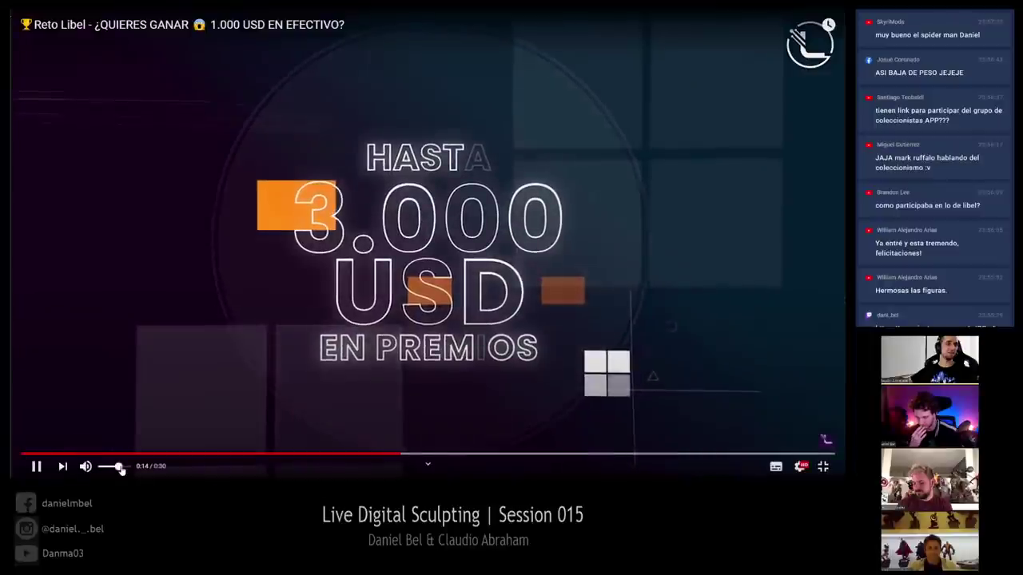
left_click_drag(119, 466, 122, 467)
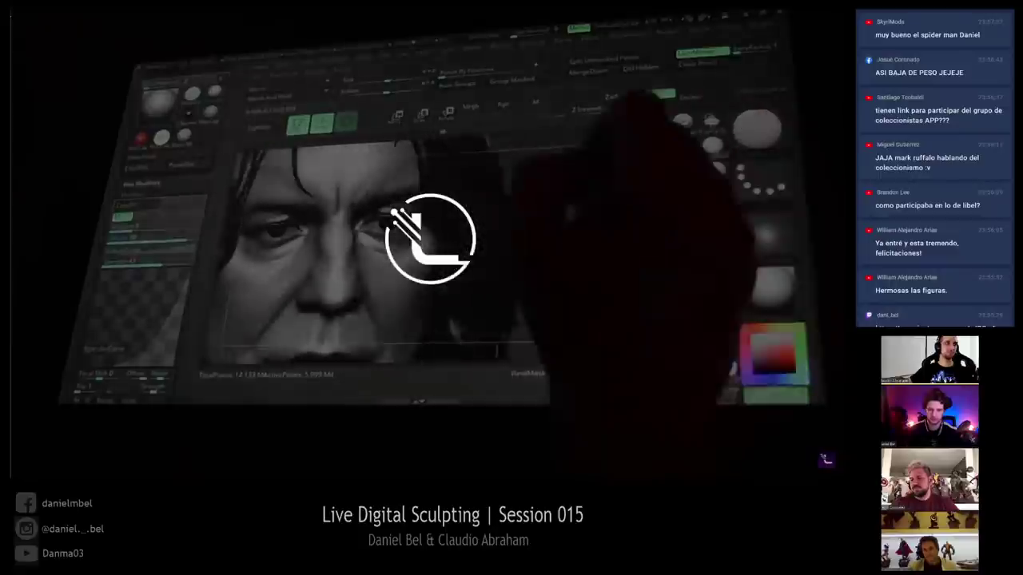
Leave the video's full-screen view and close the browser window to return to ZBrush
mouse_move(91, 317)
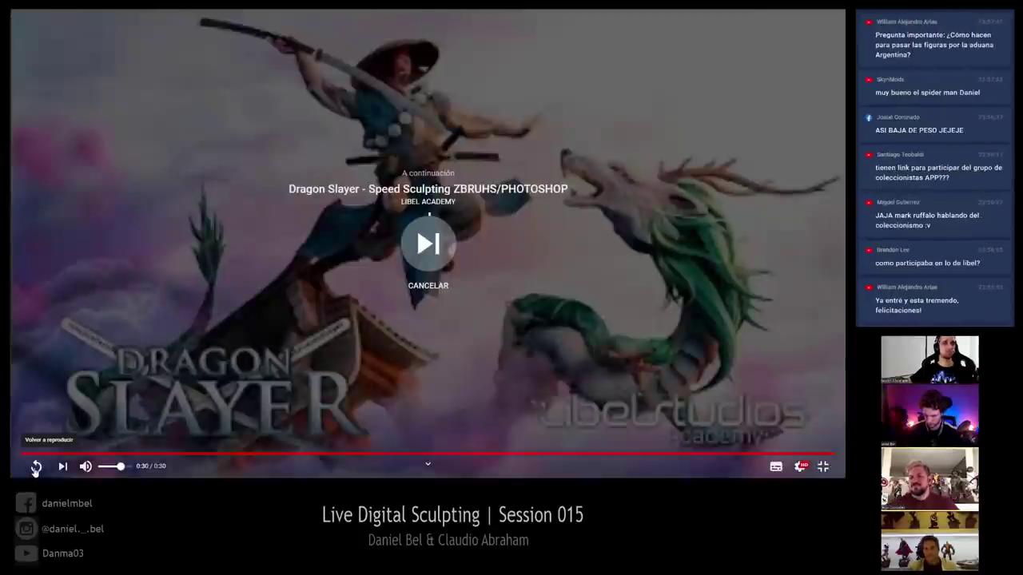
left_click(36, 466)
key("Escape")
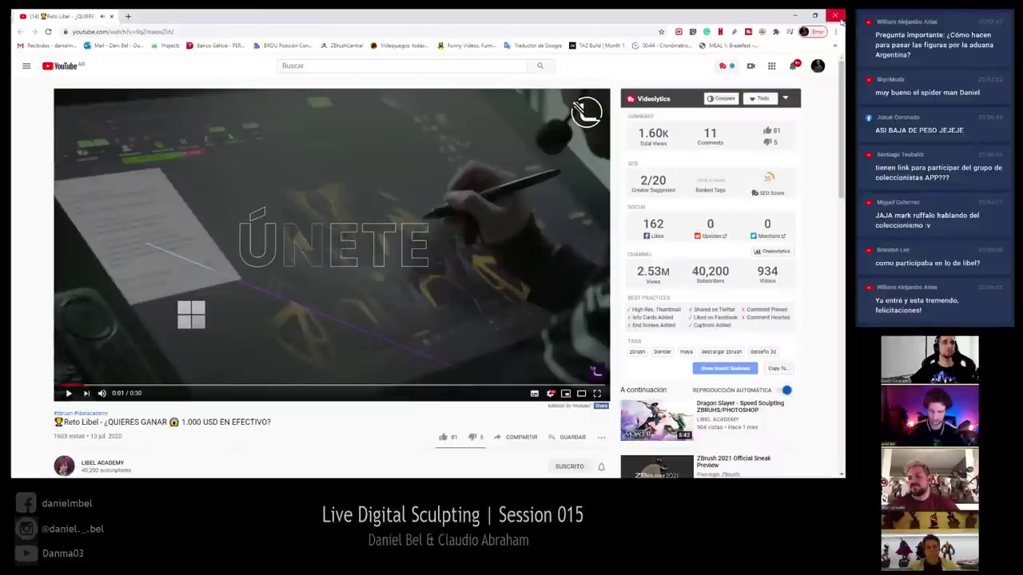
left_click(834, 16)
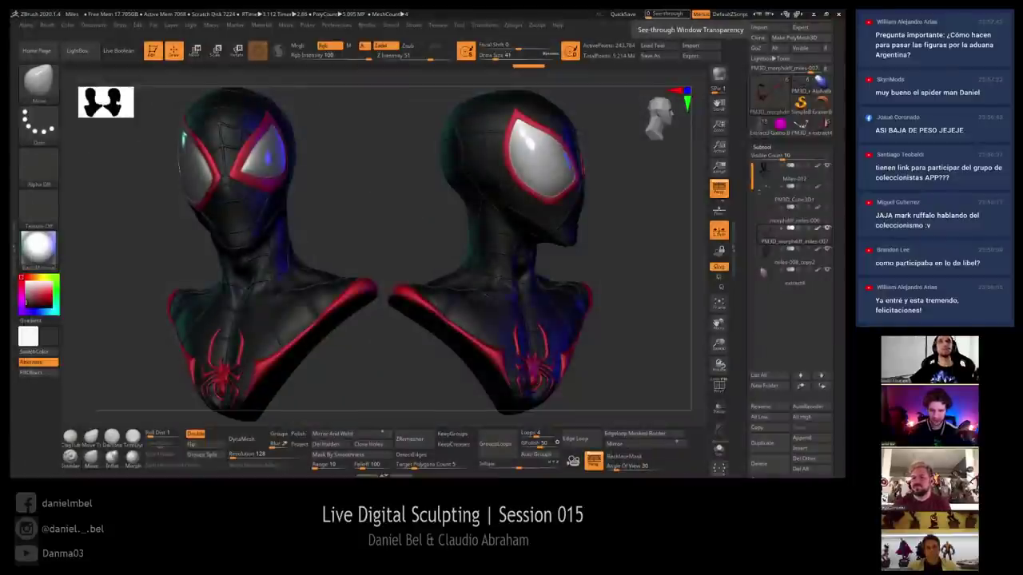